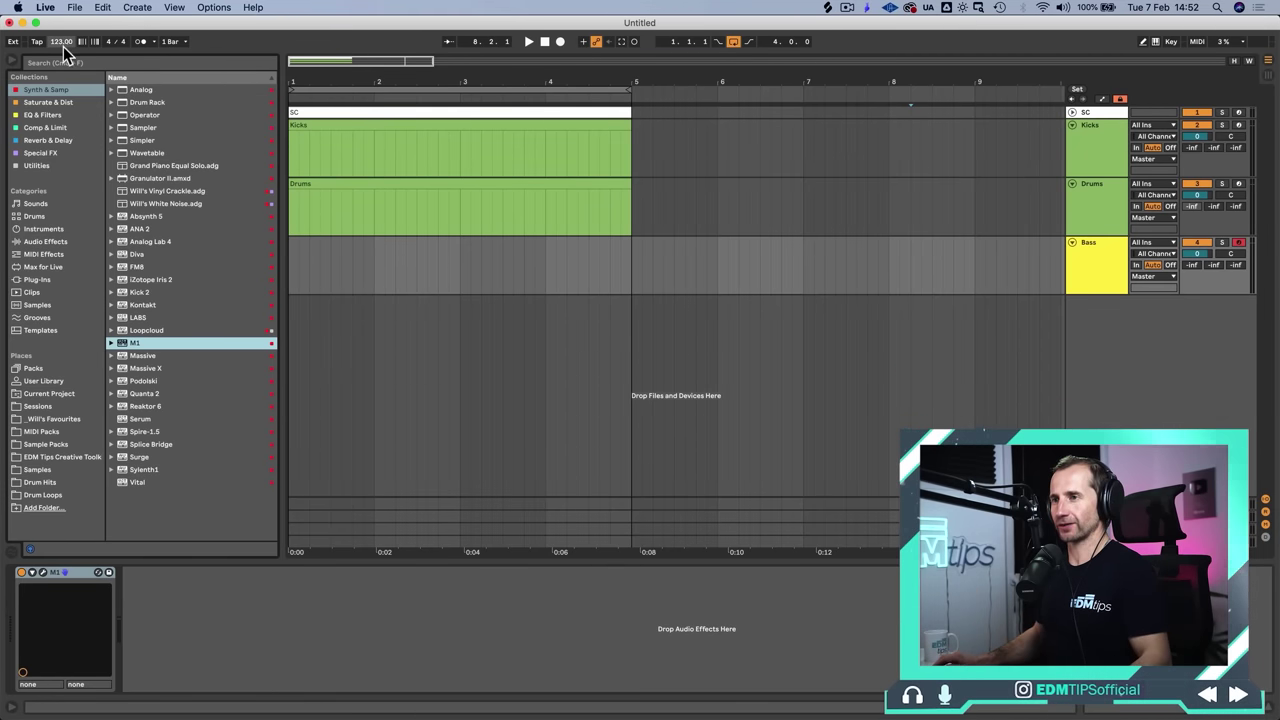
Step: Set the tempo to 140 BPM and fill the Kicks clip with a Main Kick note on every beat for four bars
left_click(64, 41)
type("0")
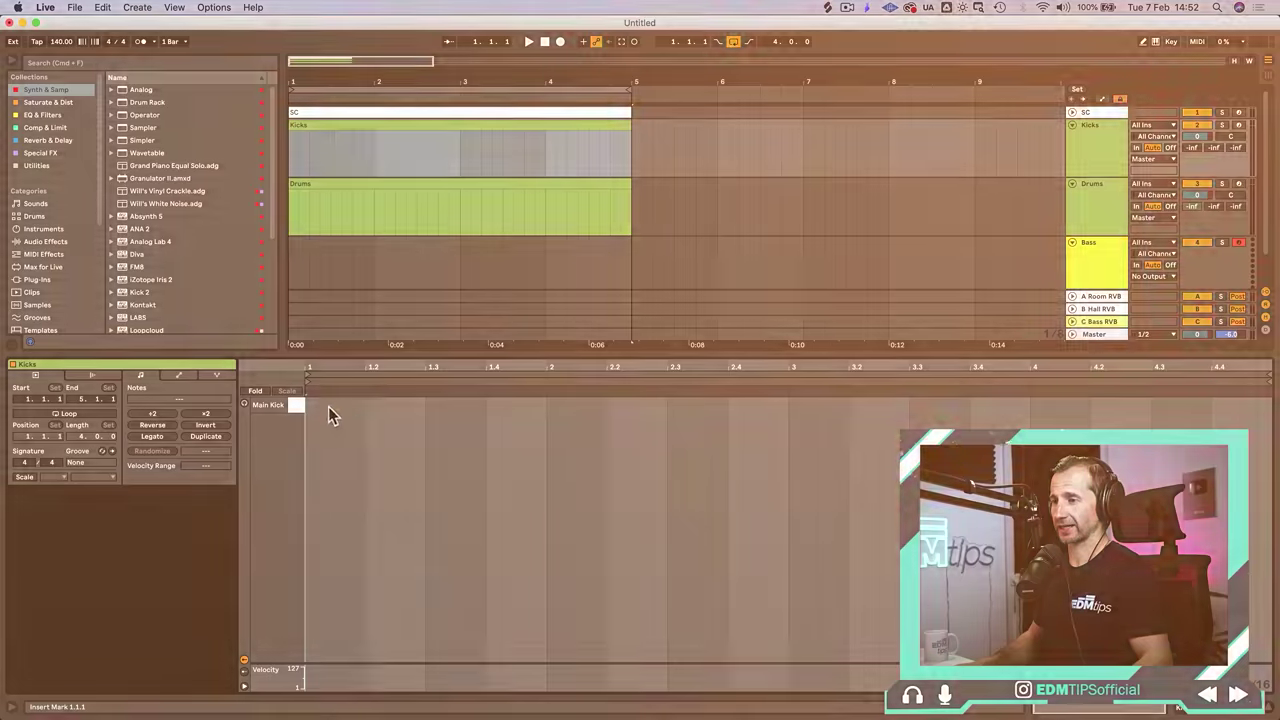
double_click(314, 406)
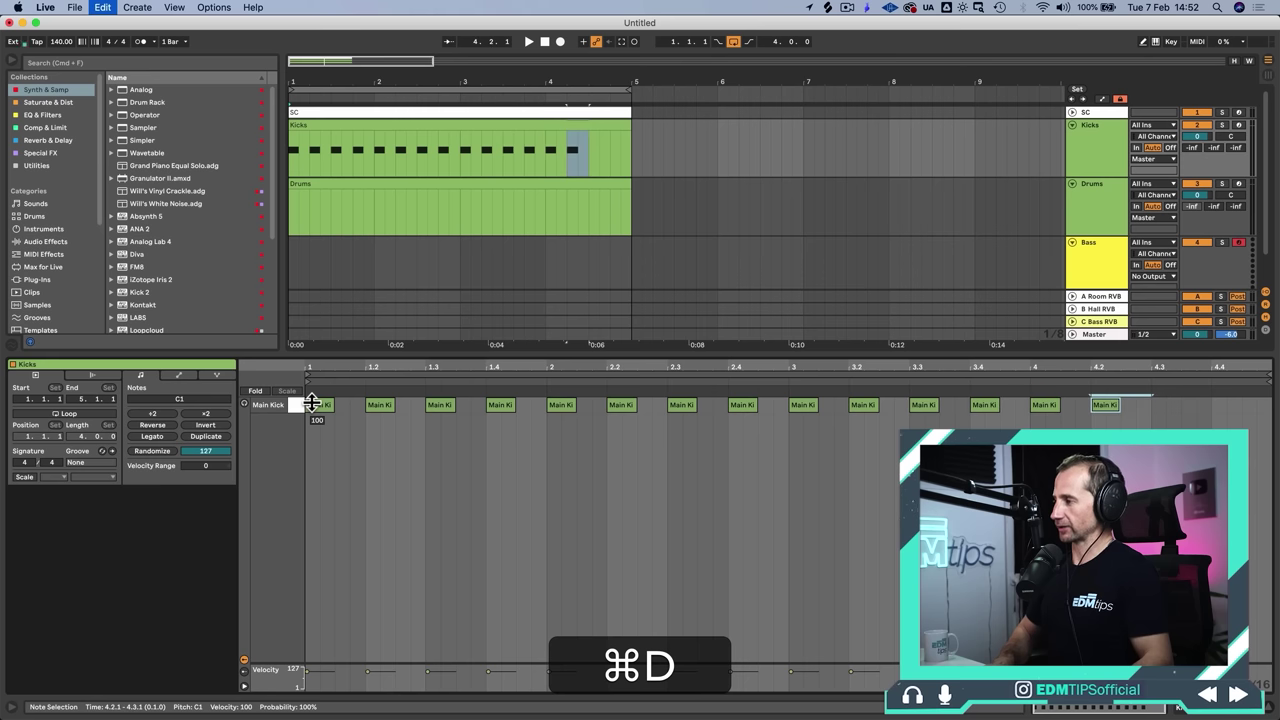
key("super+d")
key("super+d")
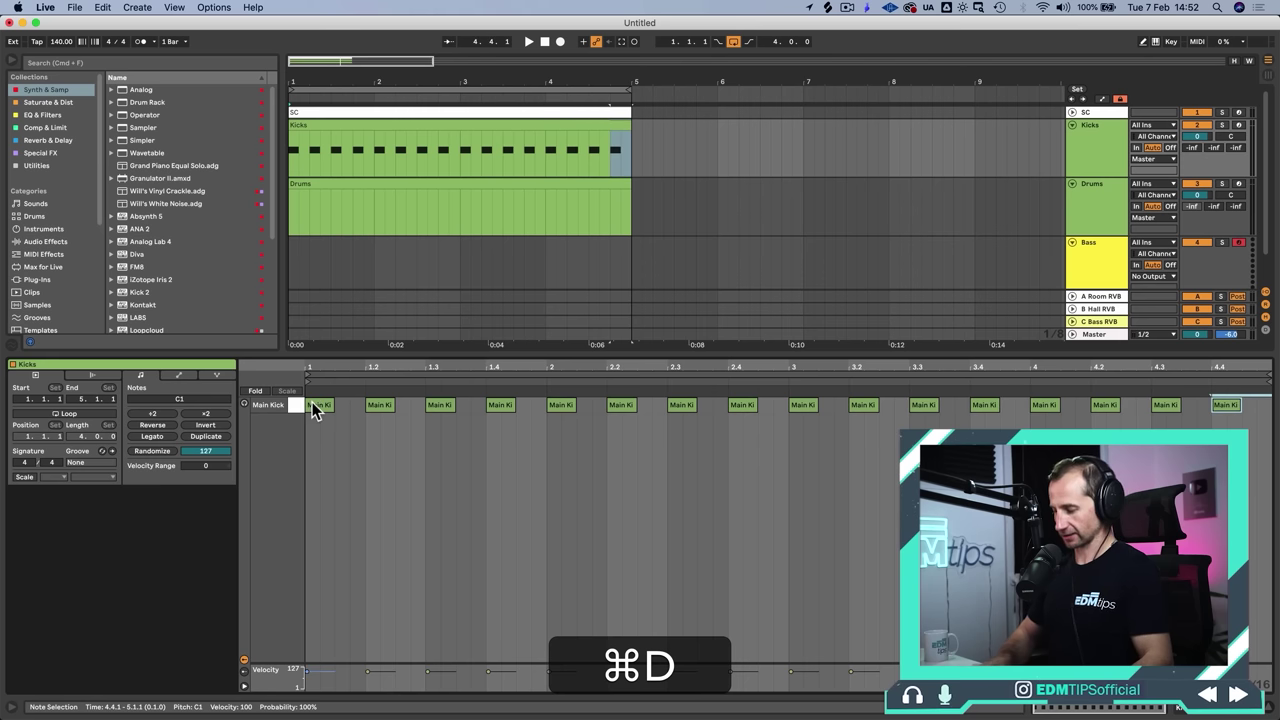
Step: Load the F9 Argon Club Kick V2 drum rack from the F9 Argon KICK! sample pack onto the Kicks track
key("shift+super+Tab")
left_click(1102, 160)
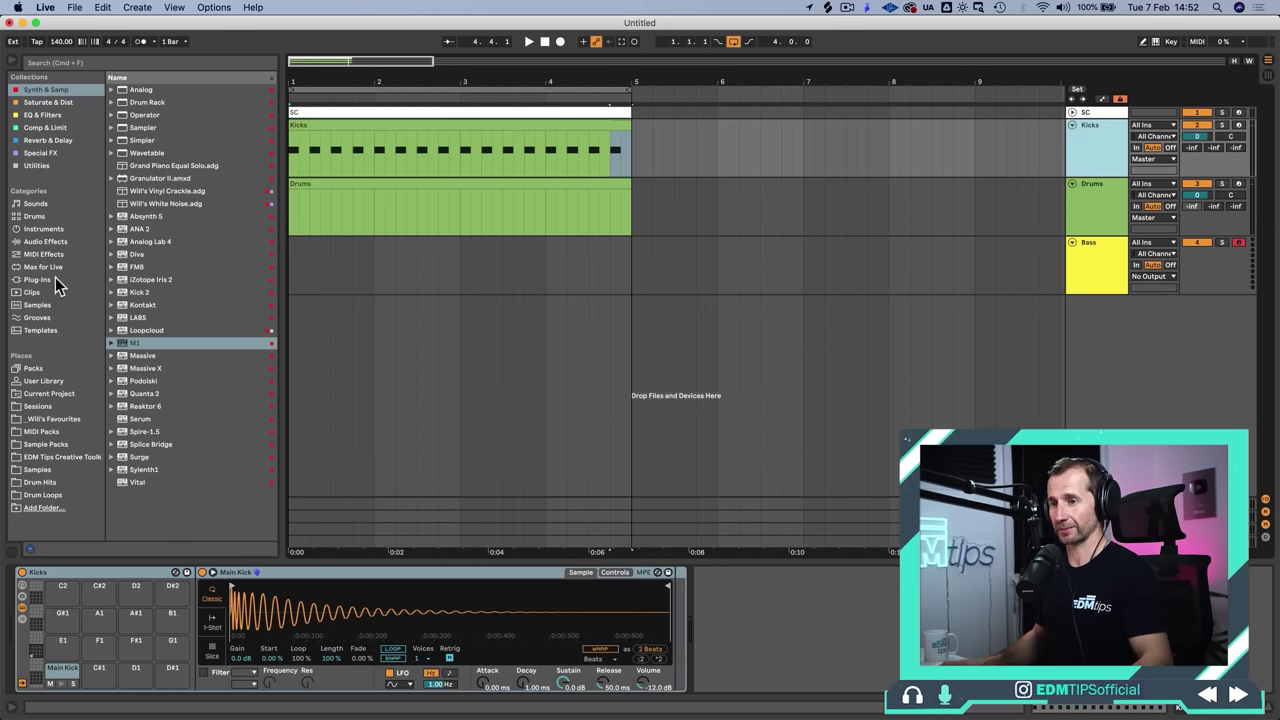
left_click(43, 445)
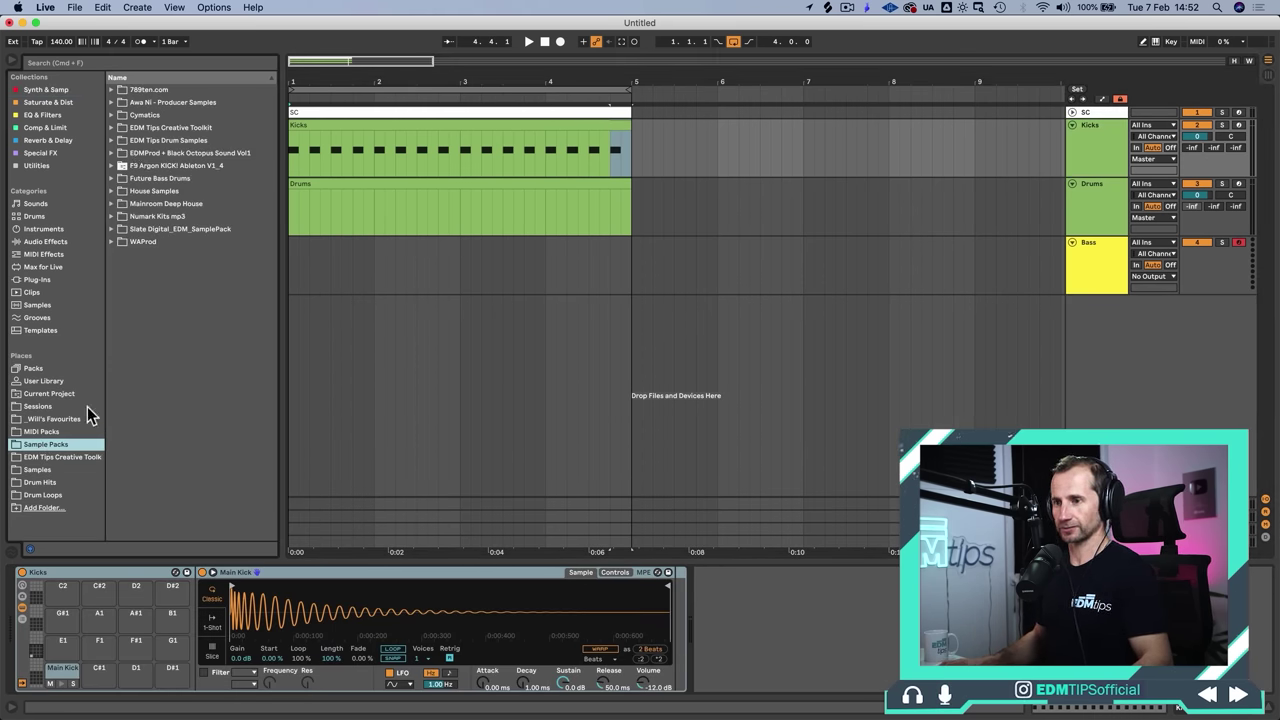
left_click(170, 166)
key("Right")
key("Down")
key("Down")
key("Up")
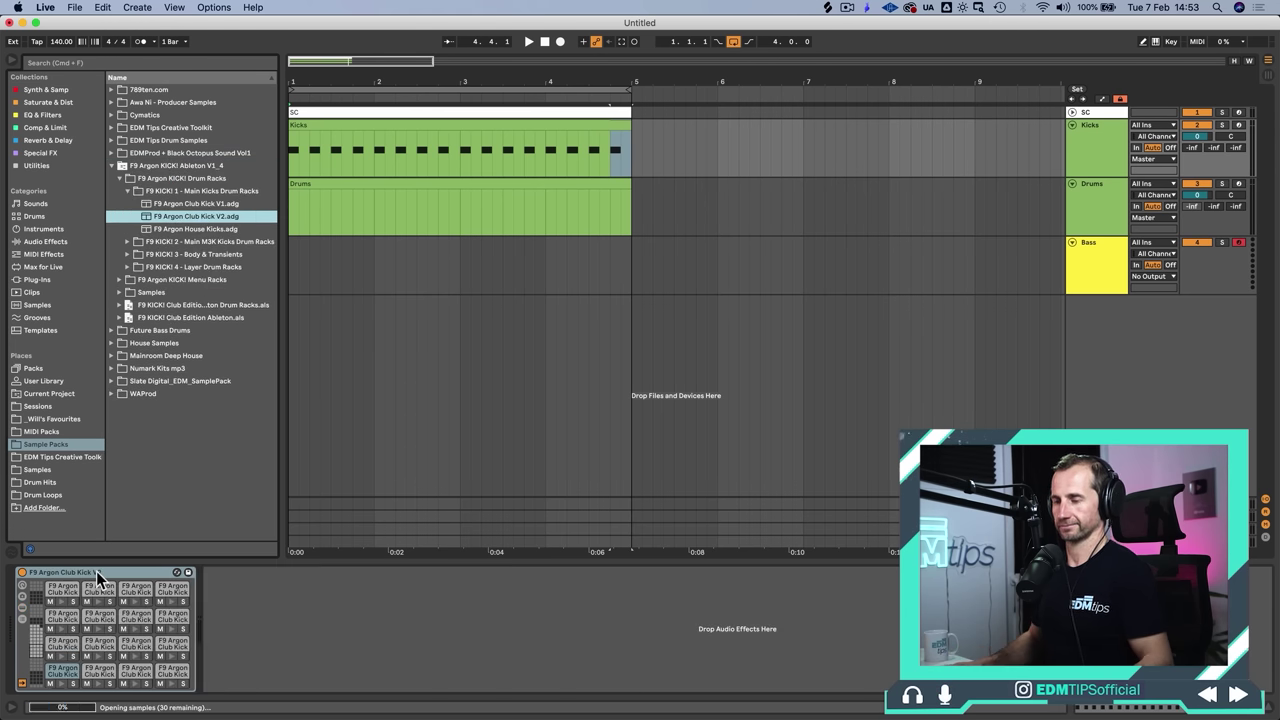
Step: Move all the kick notes to E3 and play the loop to audition the new kick rack
key("space")
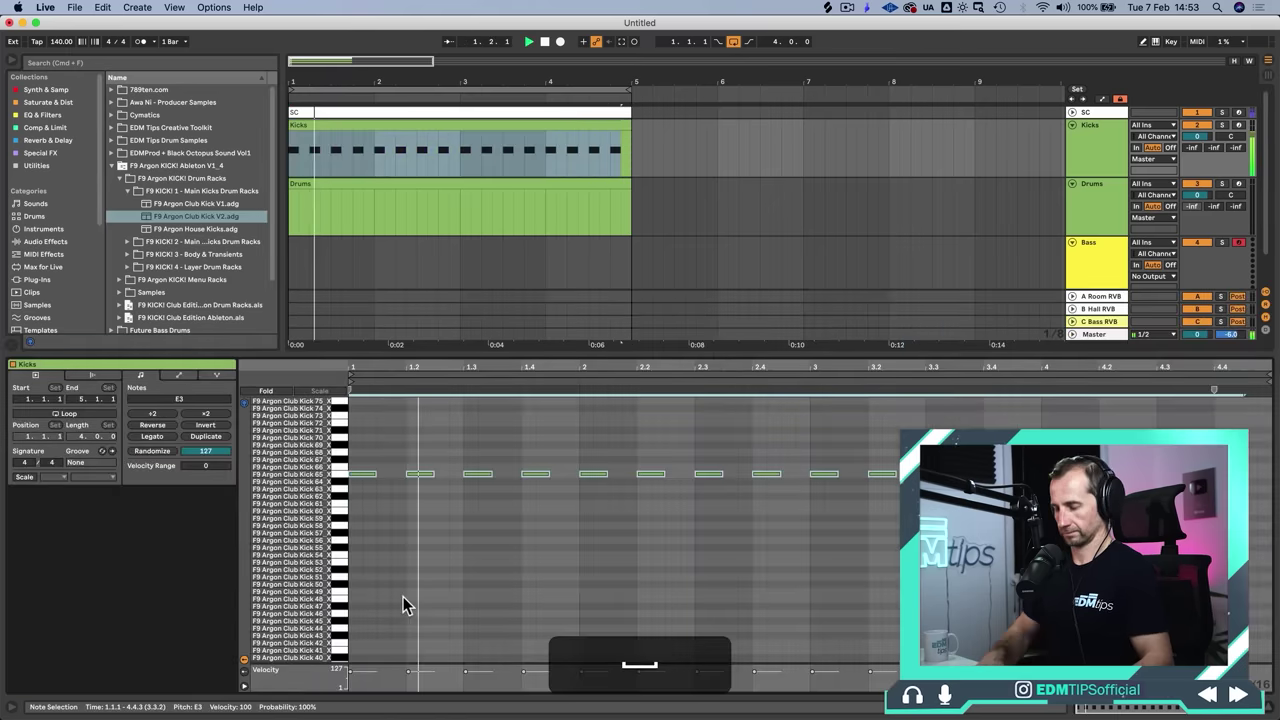
key("shift+Tab")
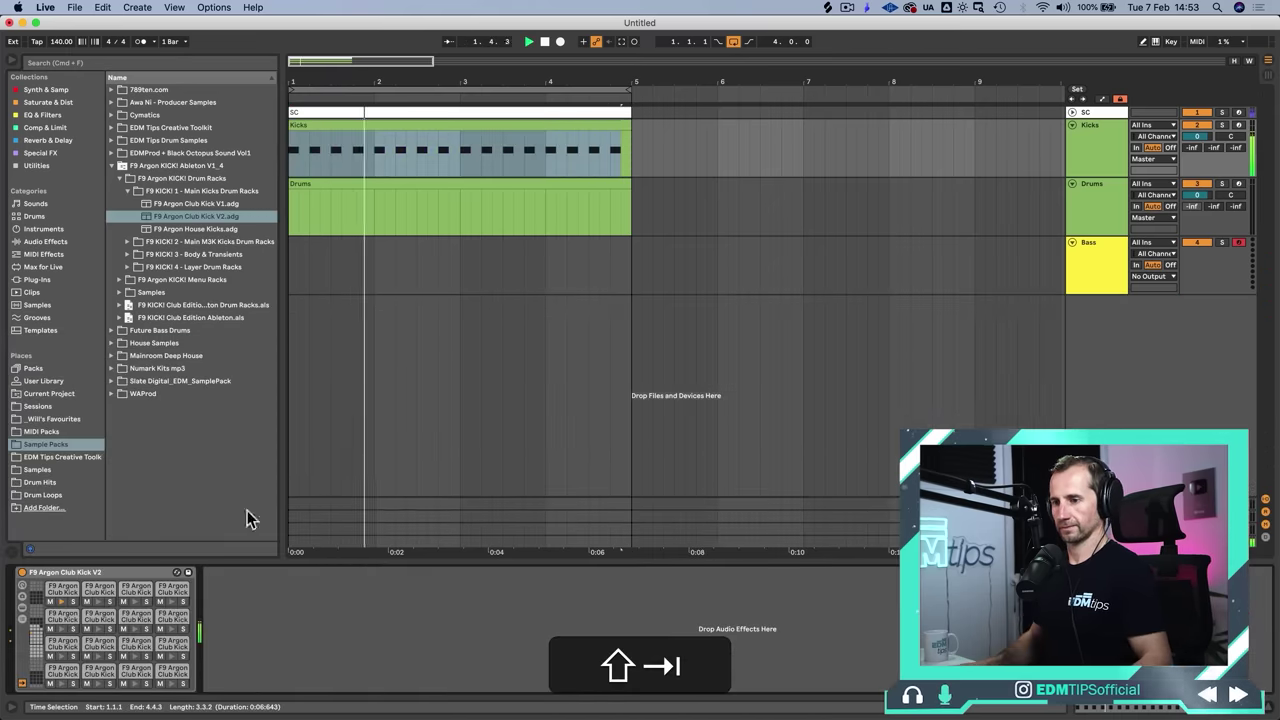
left_click(60, 590)
key("space")
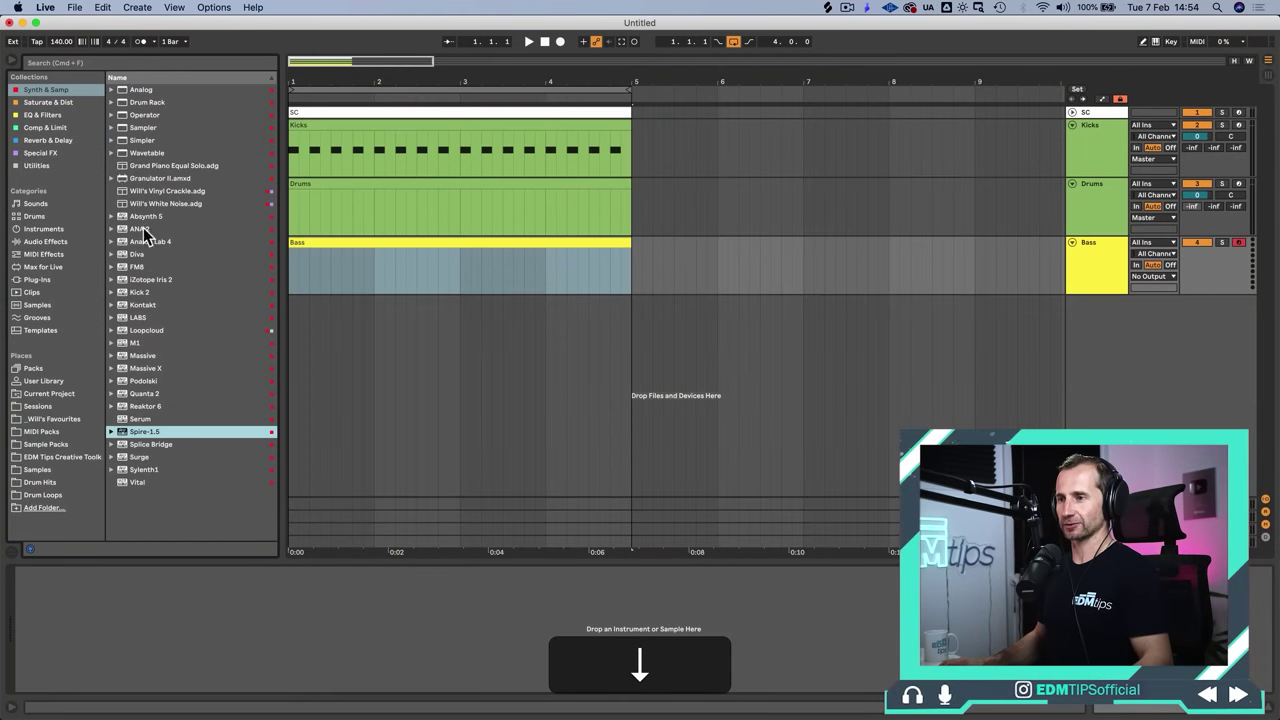
Step: Load Wavetable onto the Bass track and open the four-bar Bass clip for note editing
left_click_drag(155, 153, 258, 202)
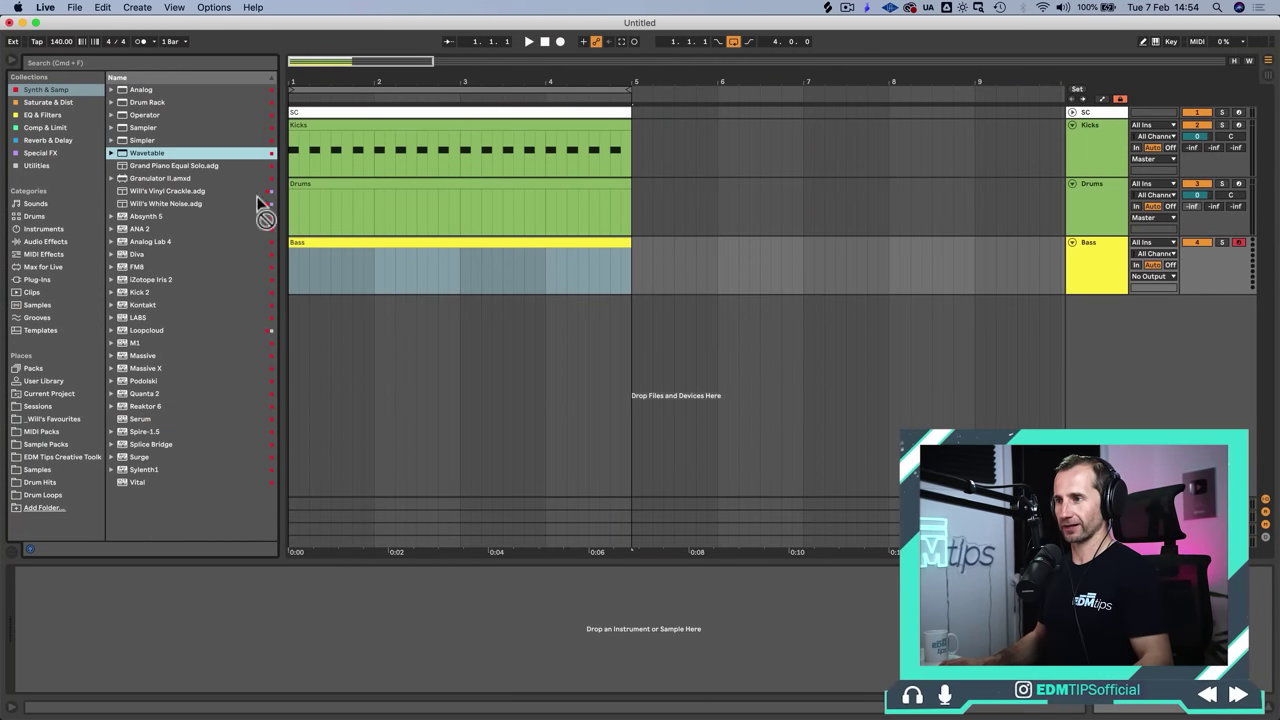
double_click(371, 250)
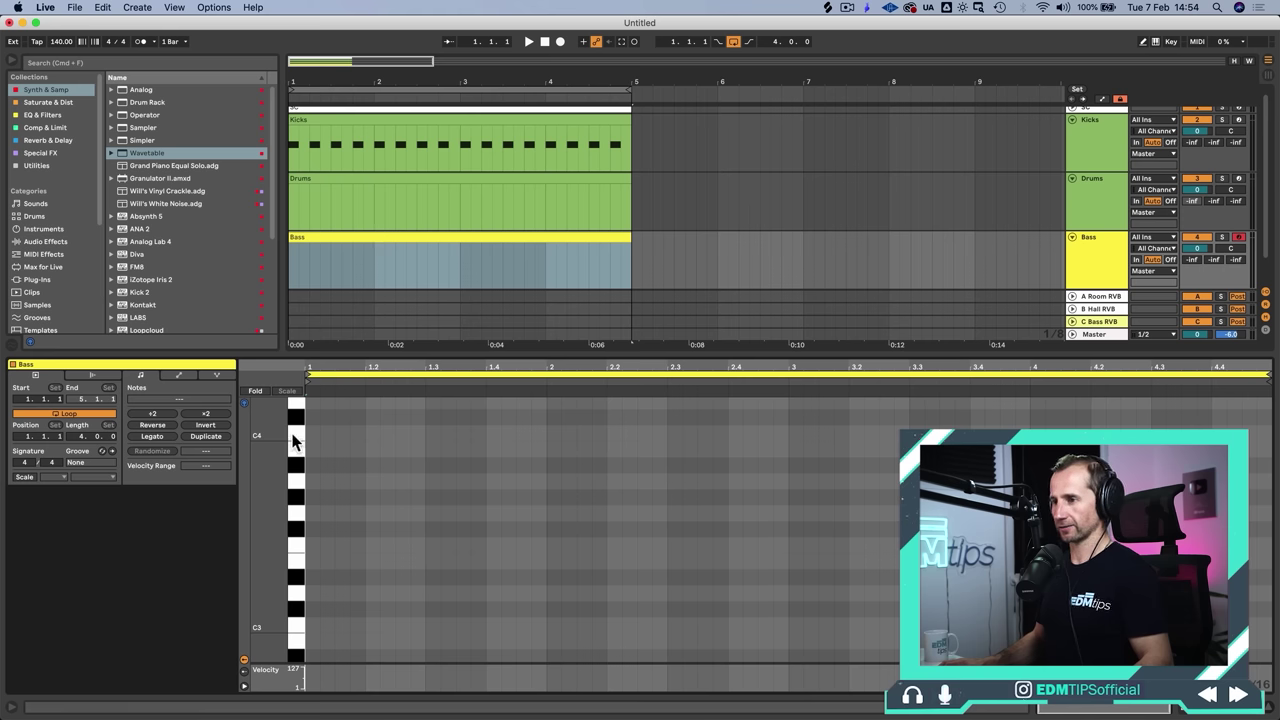
left_click(298, 446)
left_click(320, 441)
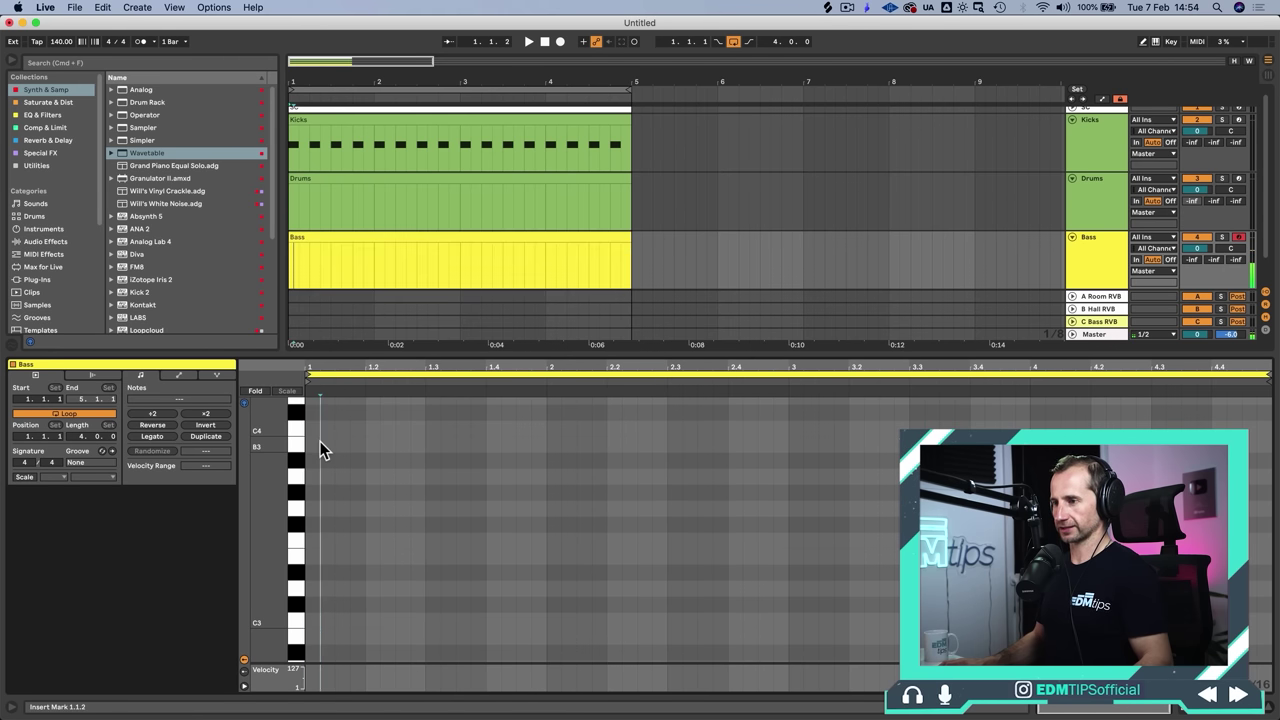
Step: Add a B0 eighth note on the first offbeat of the Bass clip and duplicate it onto every offbeat for four bars
double_click(342, 442)
key("shift+Down")
key("shift+Down")
key("shift+Down")
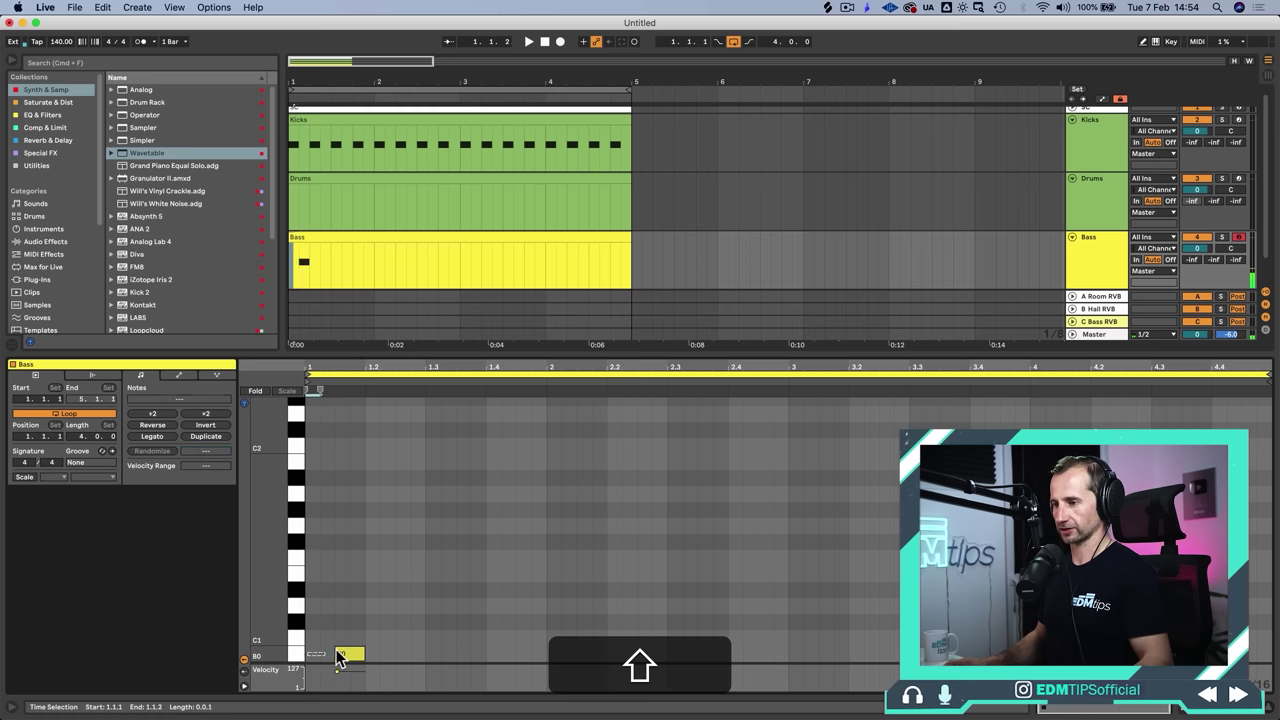
key("super+d")
key("super+d")
key("super+d")
key("super+d")
Step: Set Wavetable's amp envelope attack to 0.00 ms and release to 1.50 ms while playing the loop
key("space")
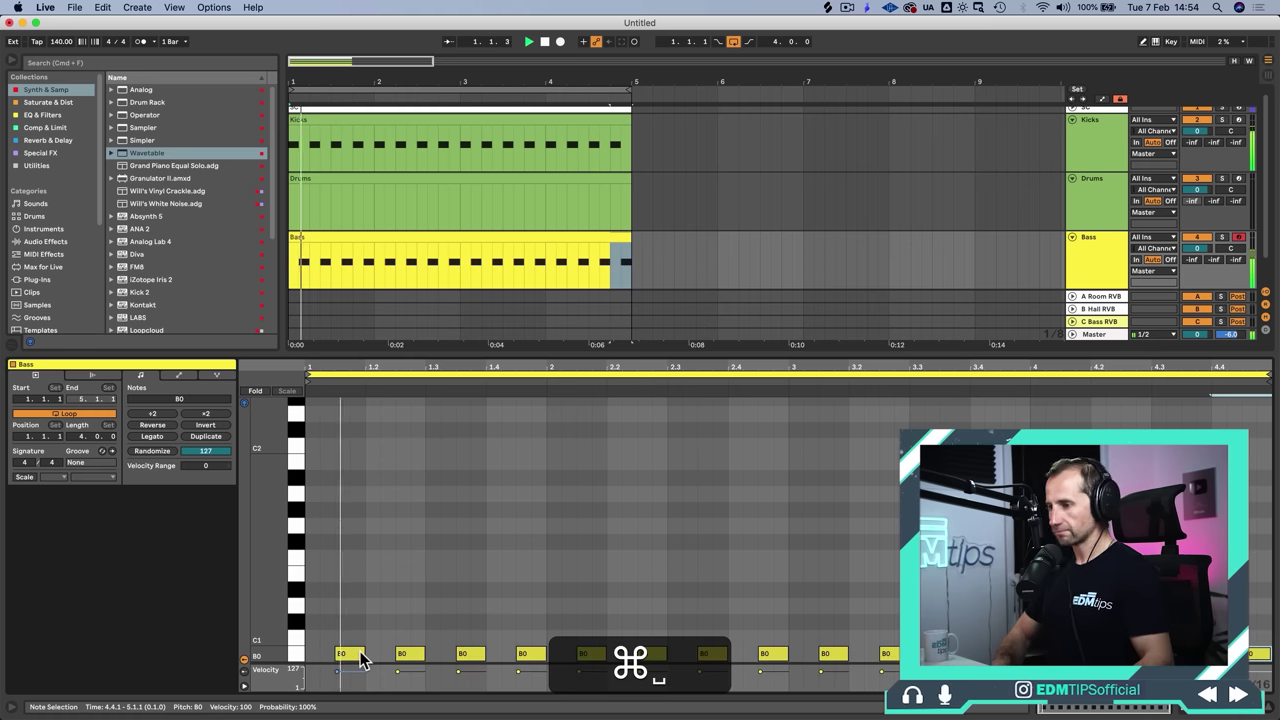
key("shift+Tab")
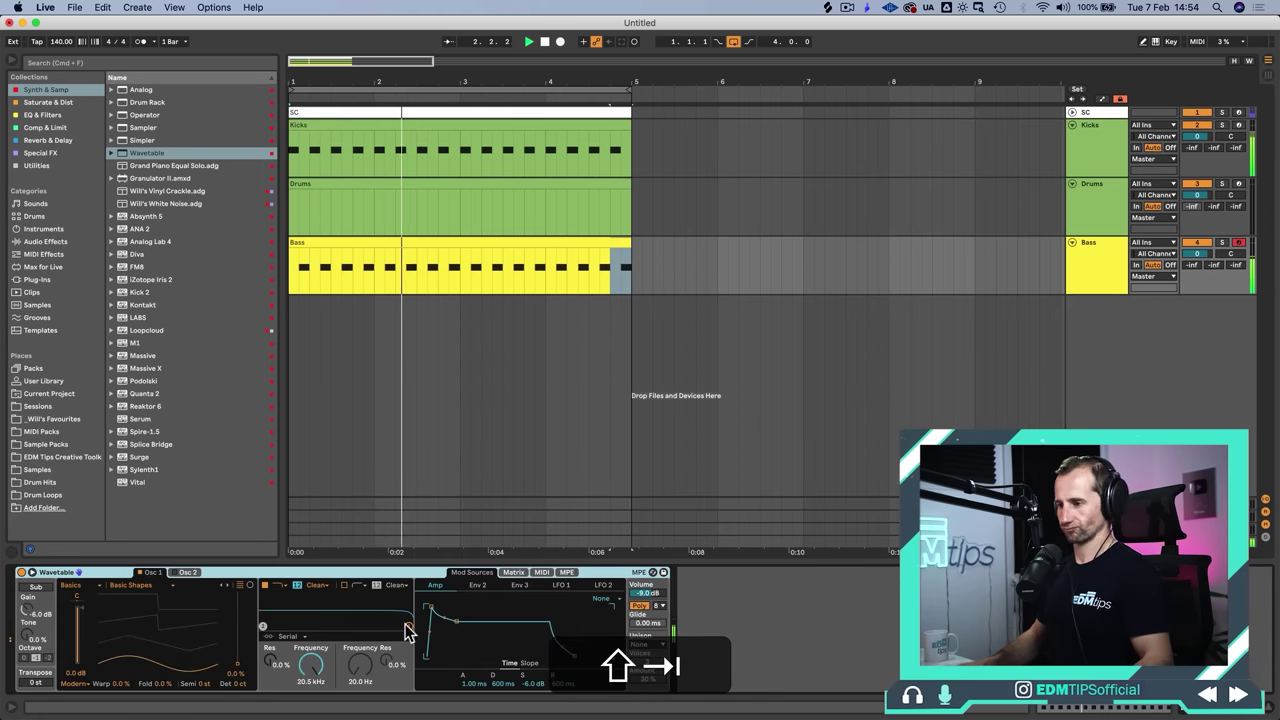
left_click_drag(432, 613, 426, 613)
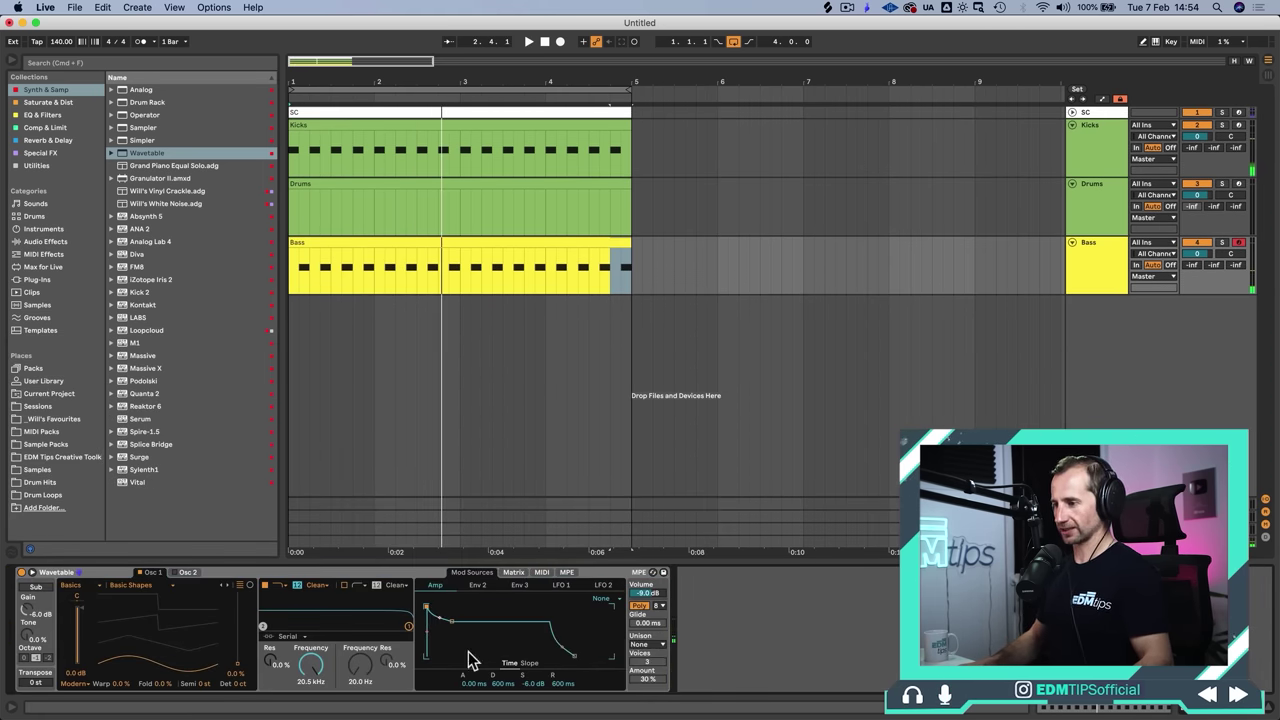
left_click_drag(563, 683, 570, 690)
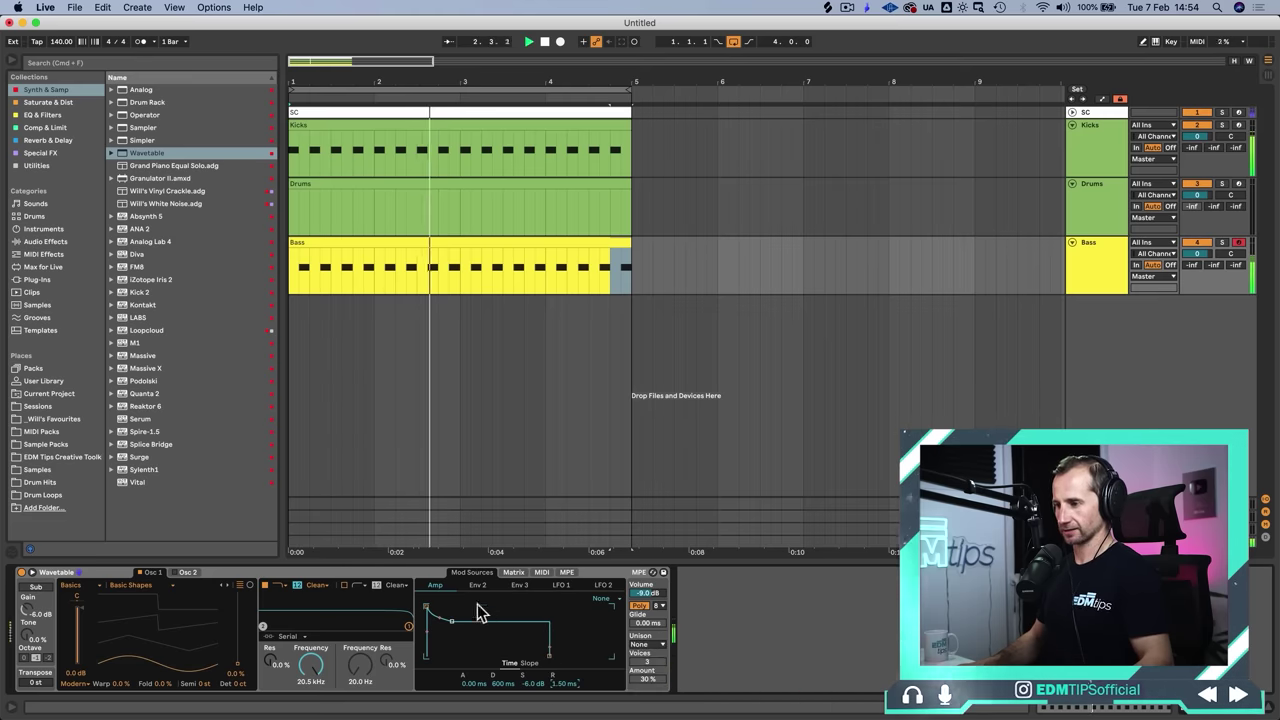
key("space")
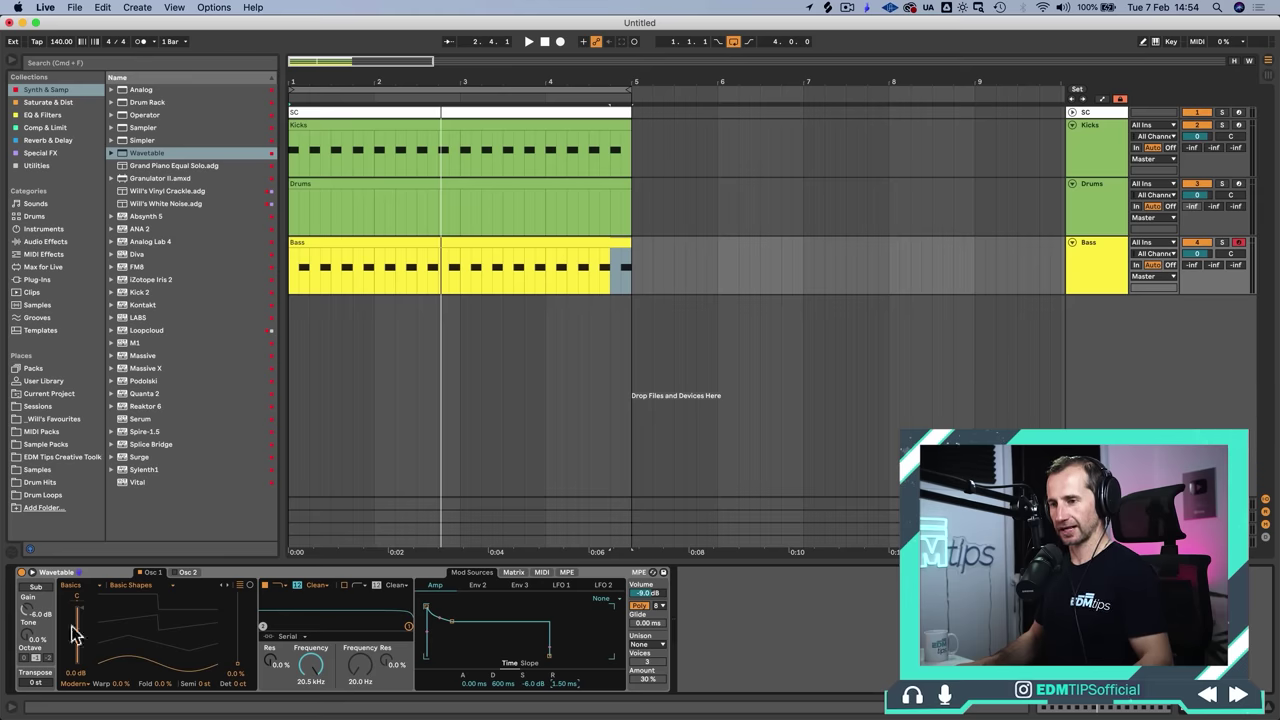
Step: Shape the Bass sound with a 56% wavetable position, a 606 Hz filter frequency and the sub oscillator enabled at octave 0
key("space")
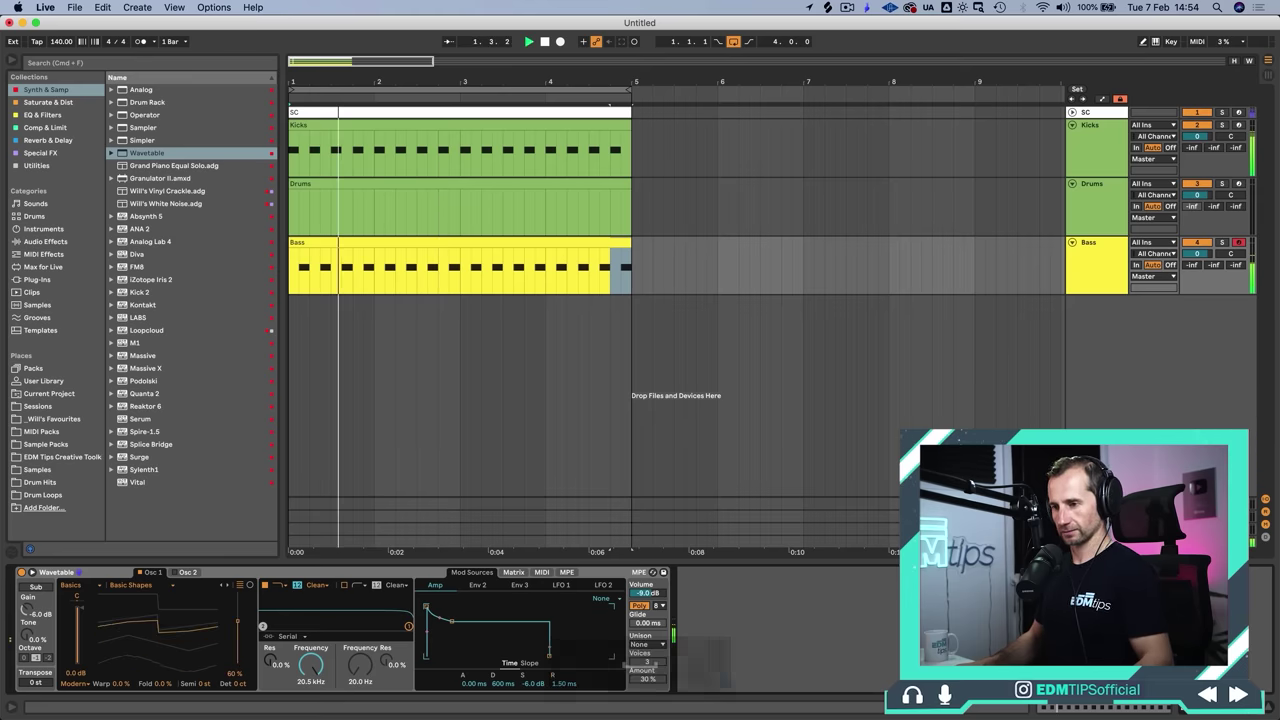
left_click_drag(311, 664, 311, 719)
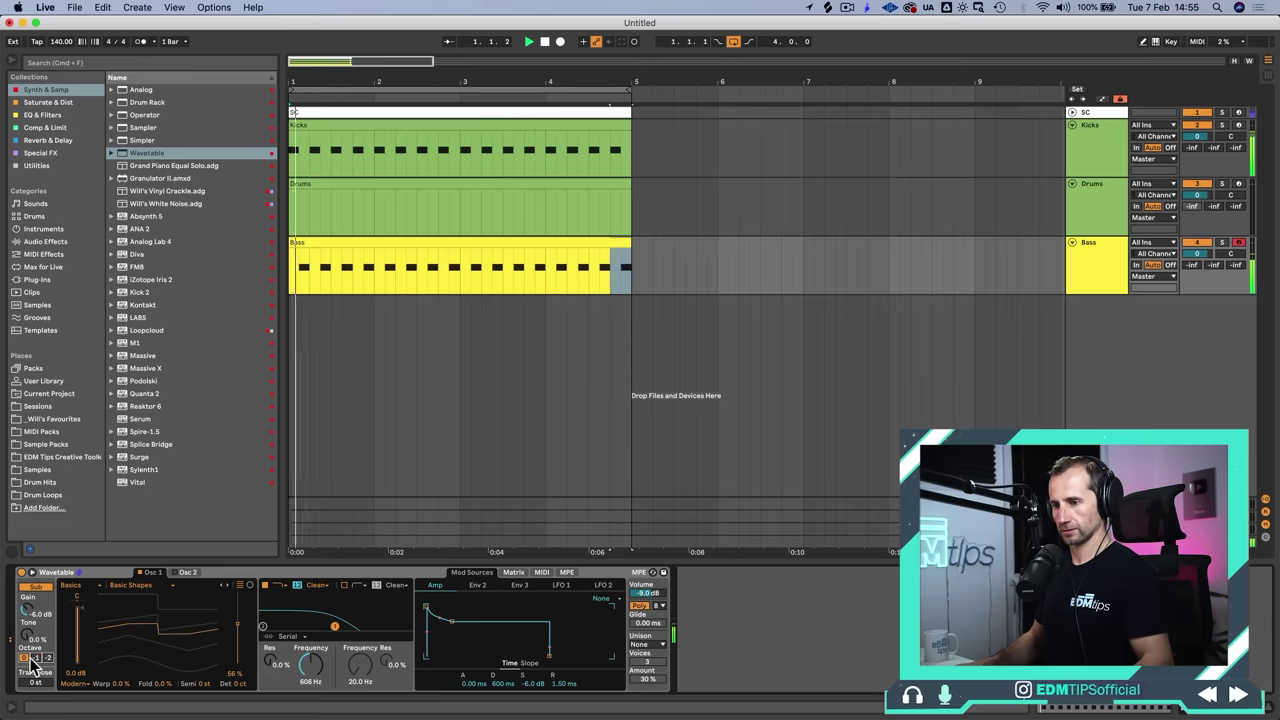
Step: Duplicate the Bass track and rename the copy Sub Bass
left_click(1095, 265)
key("super+d")
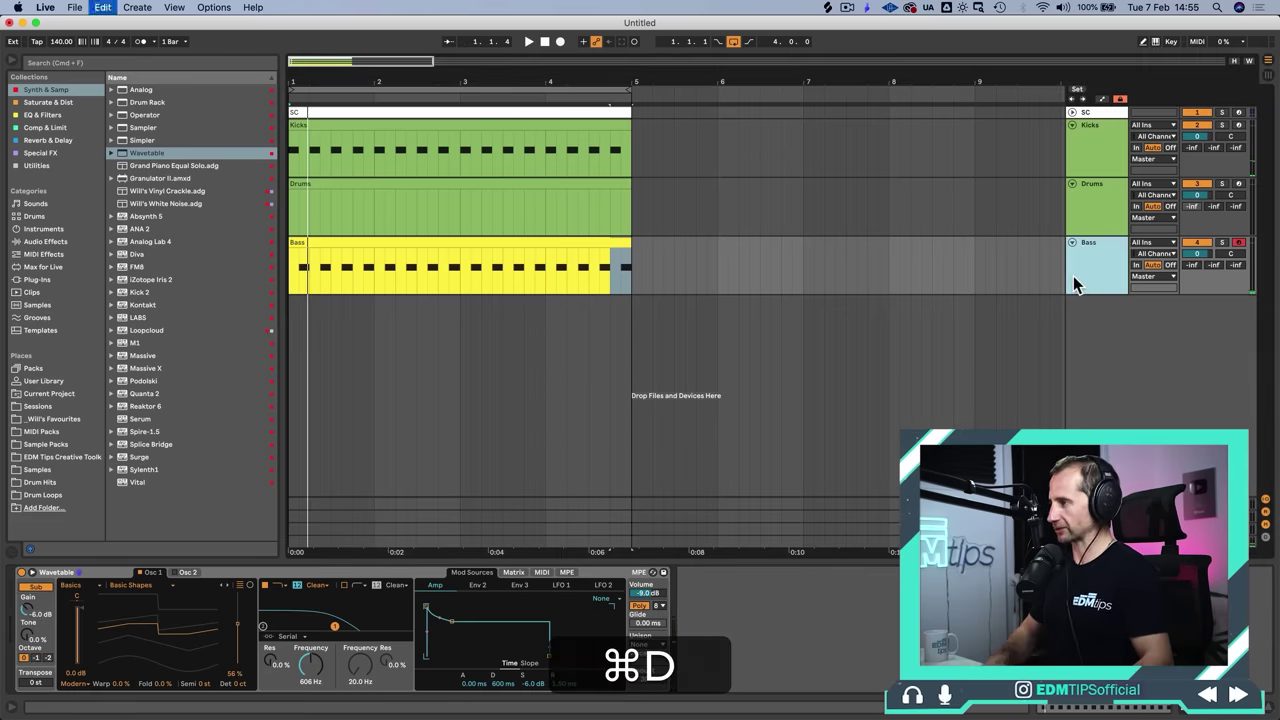
key("super+r")
type("Sub")
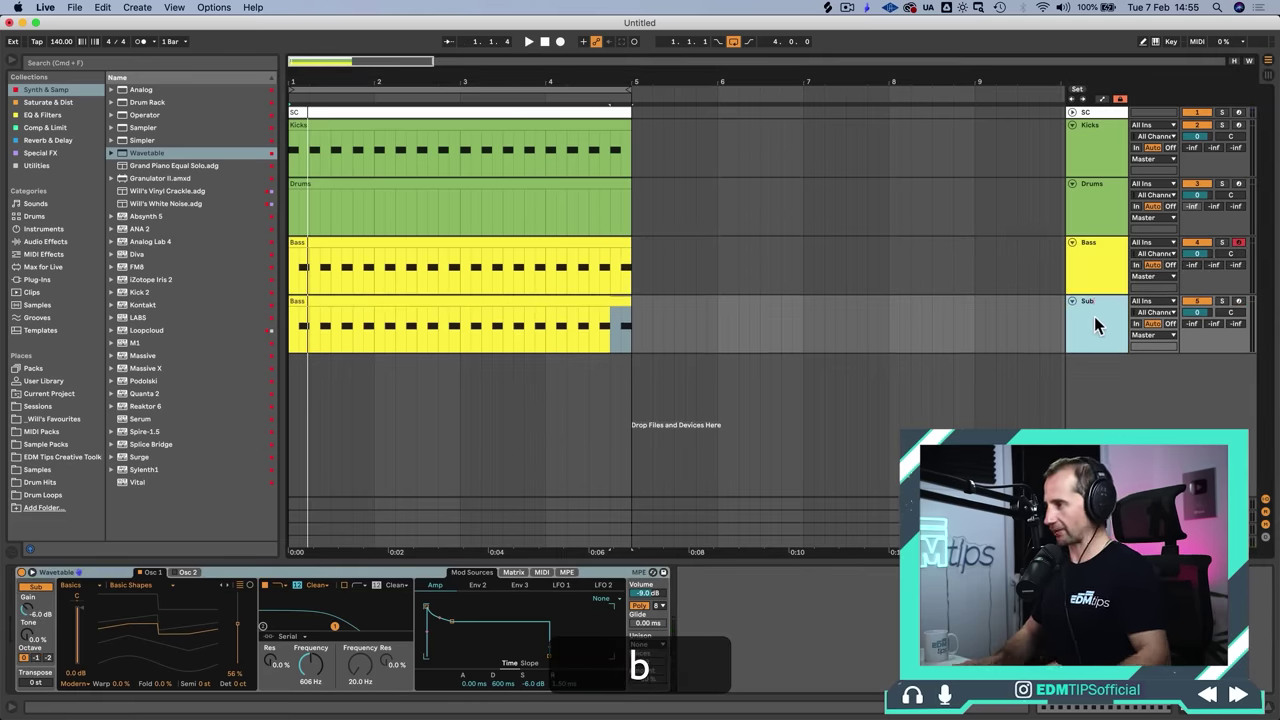
type(" B")
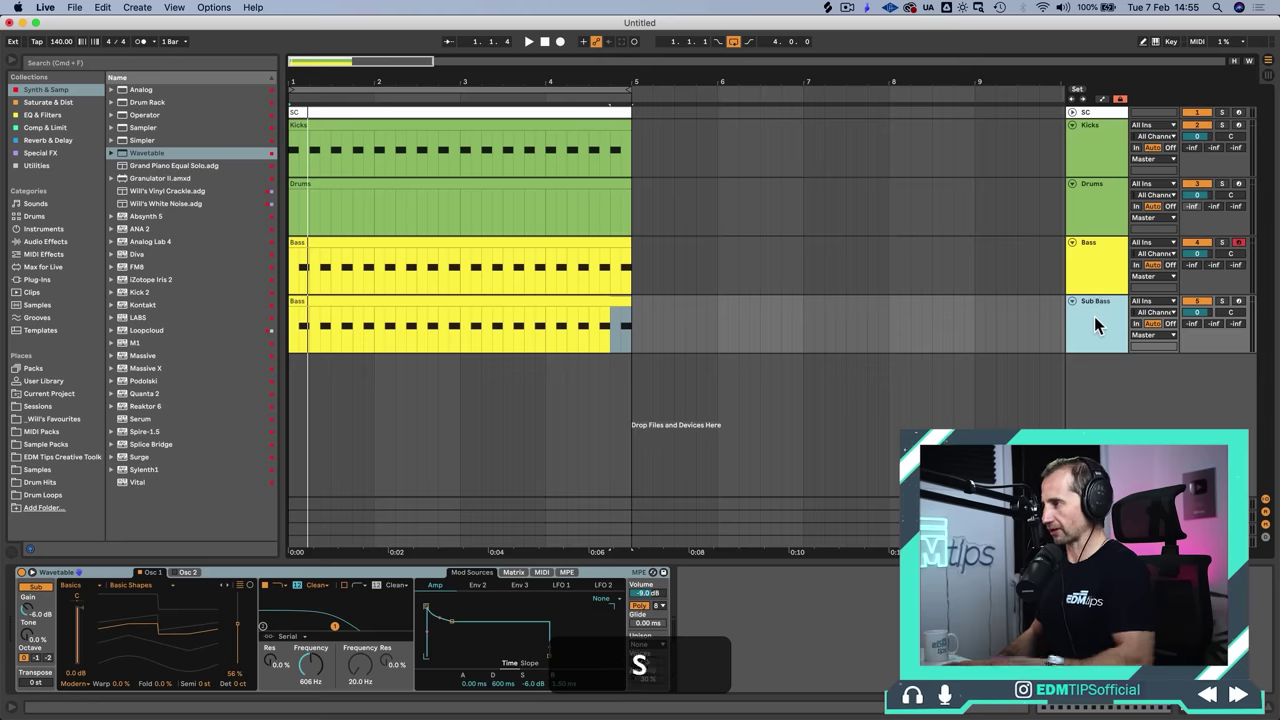
type("ass")
key("Return")
Step: Solo the Bass track and add an EQ Eight after Wavetable with its low cut at 122 Hz
left_click(1094, 276)
left_click(1221, 242)
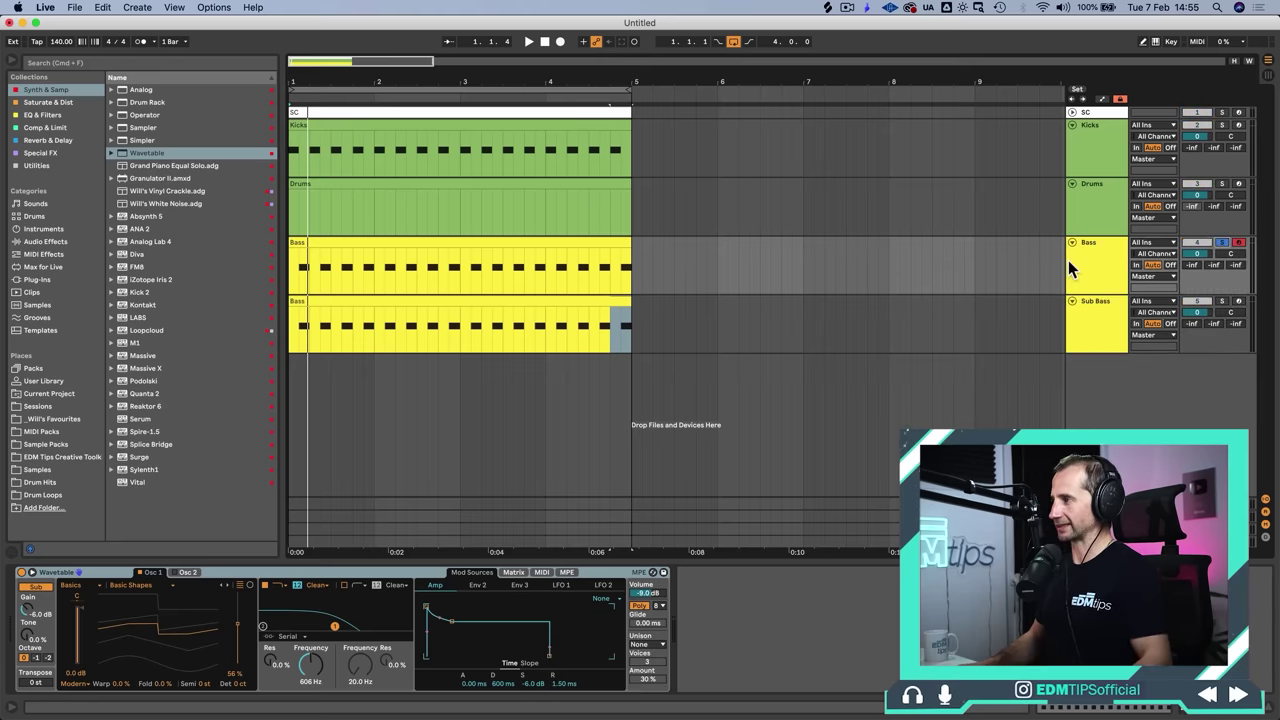
left_click(1075, 268)
left_click(60, 115)
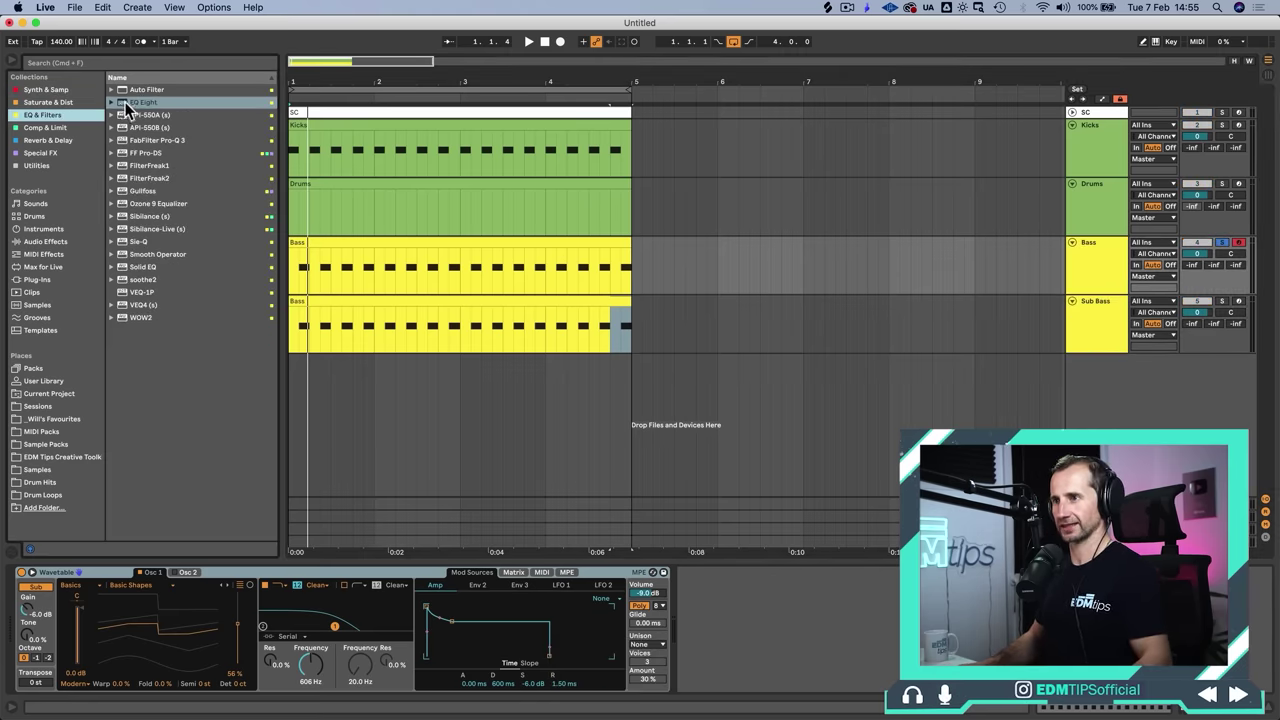
left_click_drag(127, 108, 487, 500)
left_click_drag(678, 612, 673, 600)
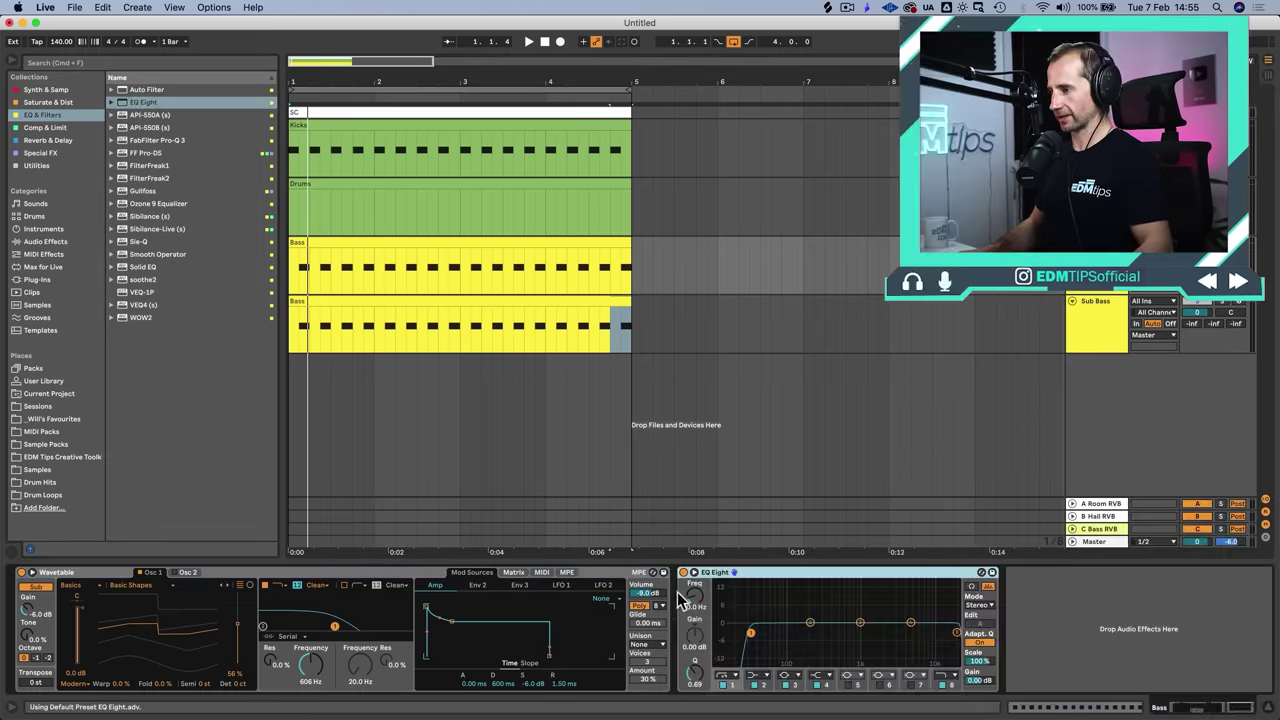
key("space")
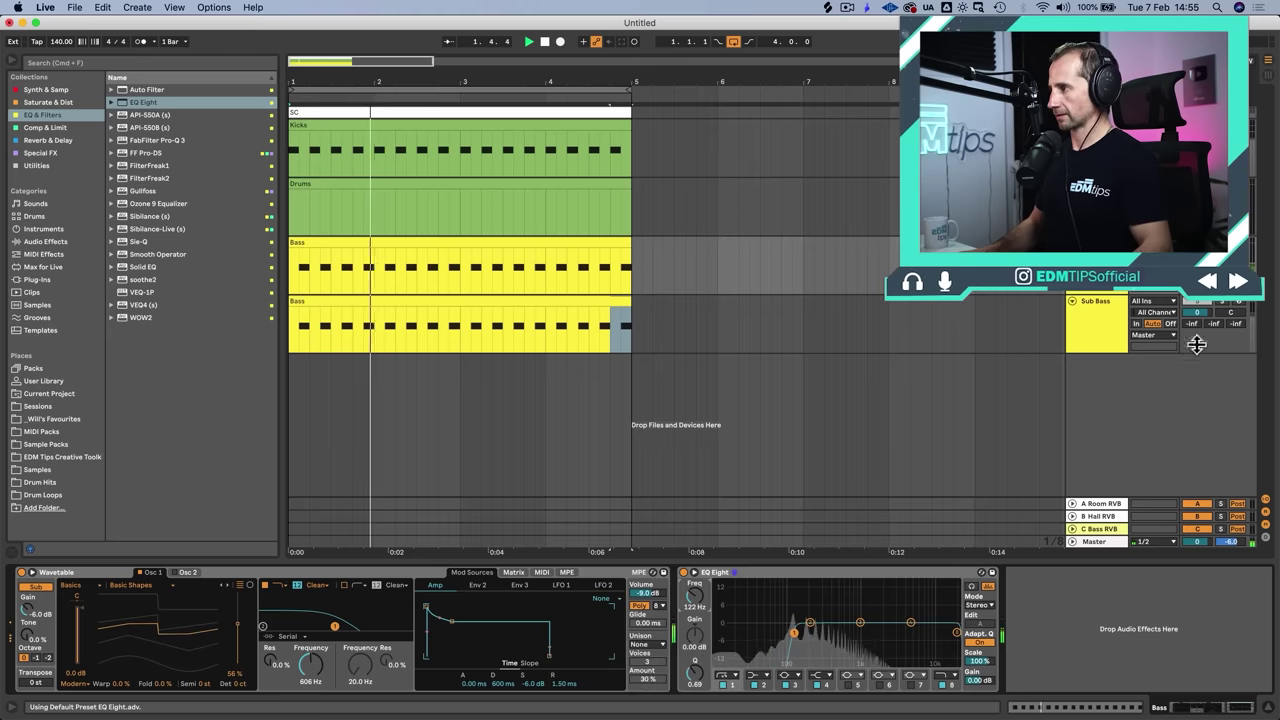
Step: Solo the Sub Bass track and move its Wavetable oscillator position to the sine shape, checking it in playback
left_click(1100, 340)
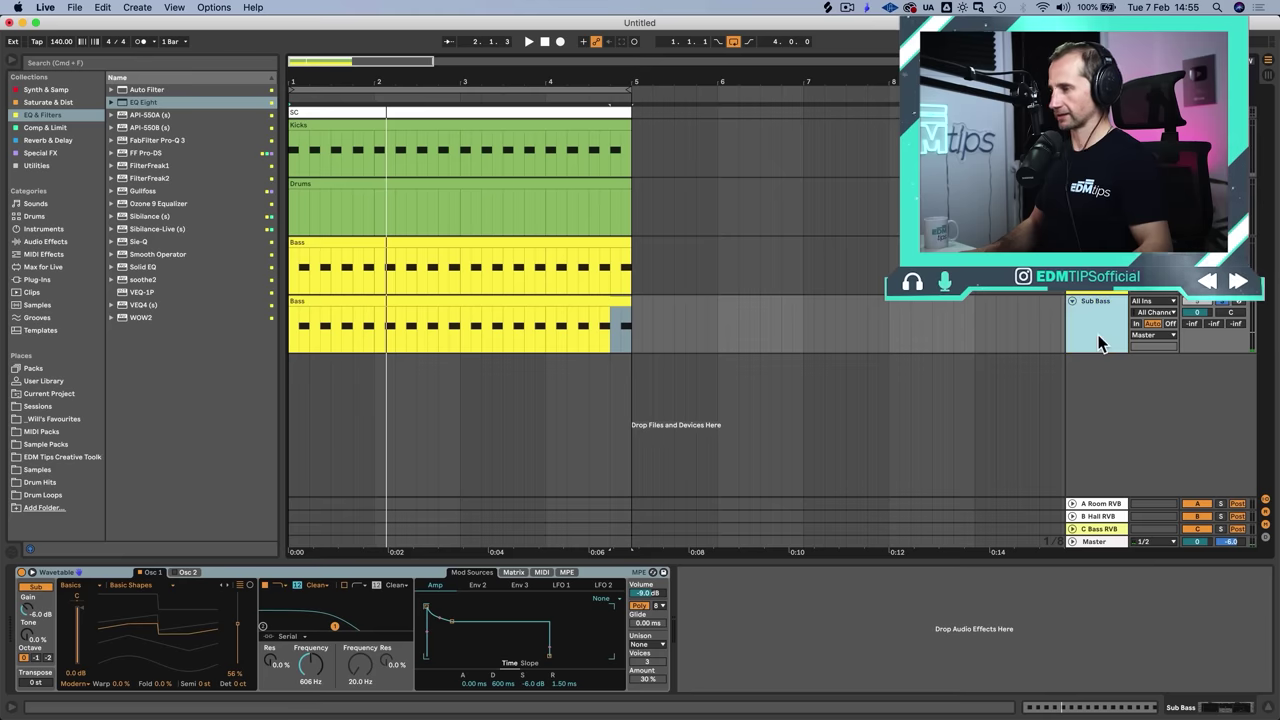
left_click(102, 666)
key("space")
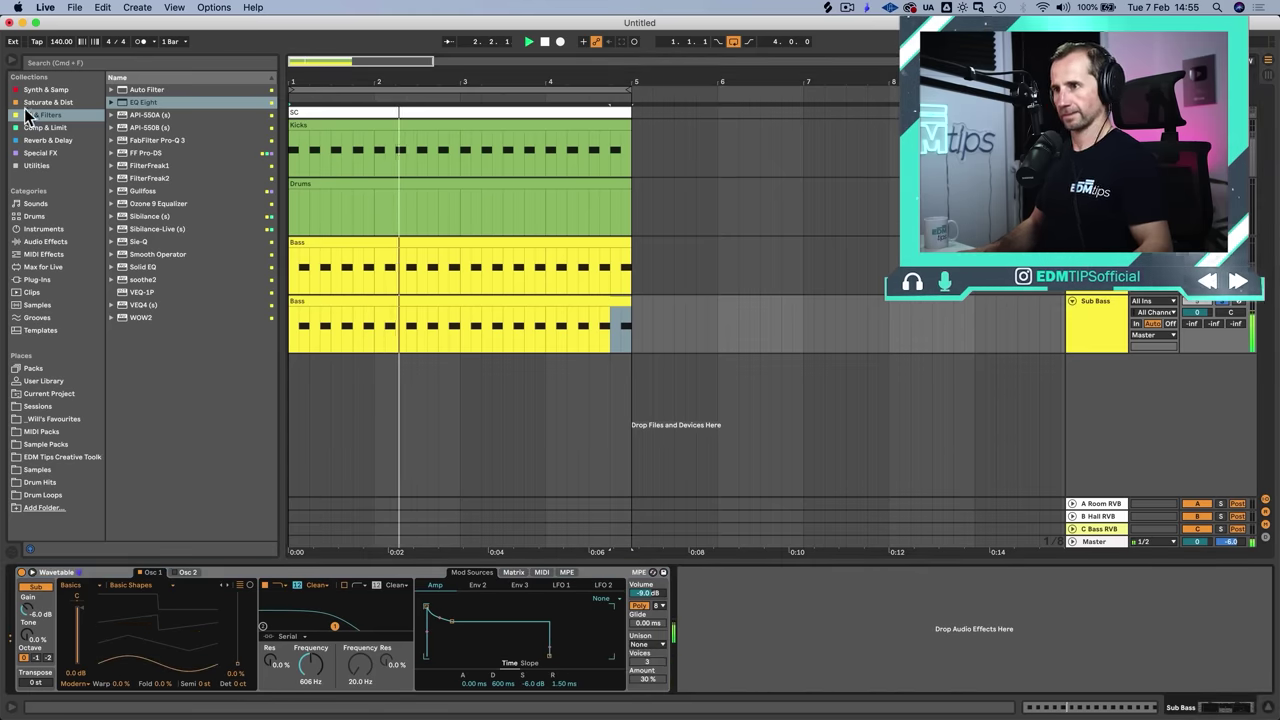
key("space")
Step: Add an EQ Eight to the Sub Bass track and lower its band 8 high cut to 130 Hz
left_click_drag(148, 104, 704, 582)
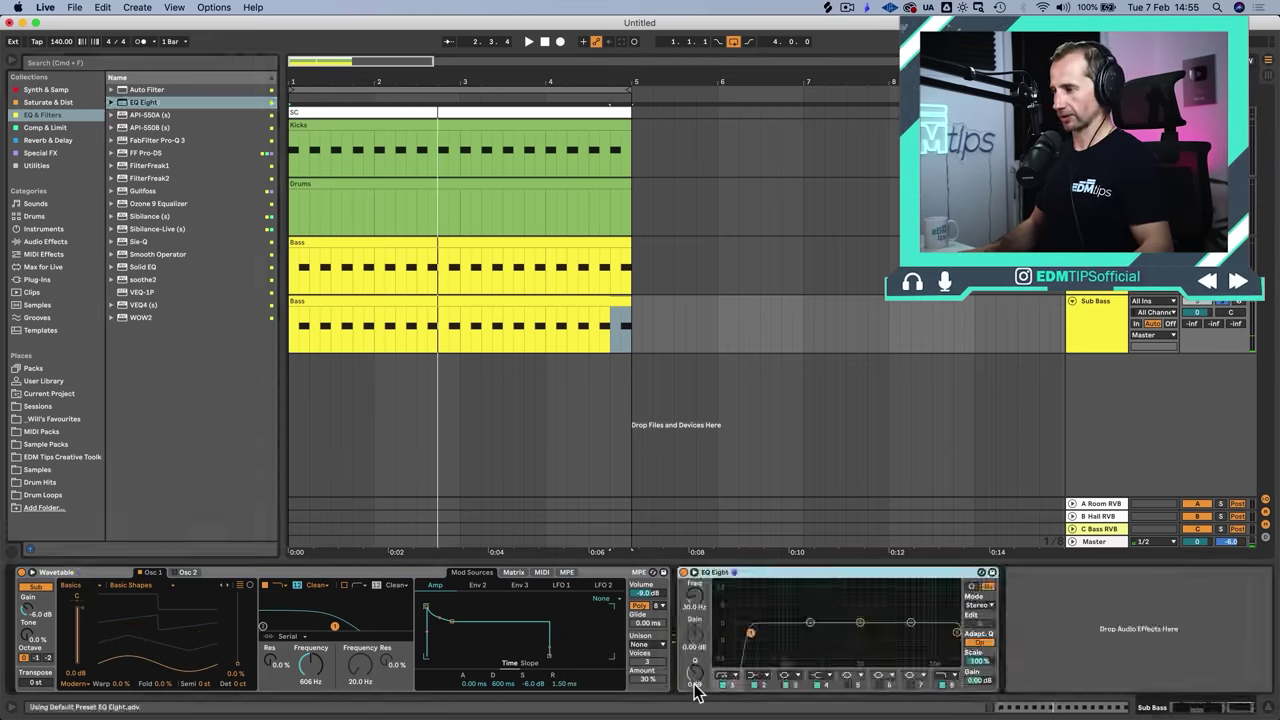
left_click(957, 634)
key("space")
left_click_drag(697, 592, 697, 655)
key("space")
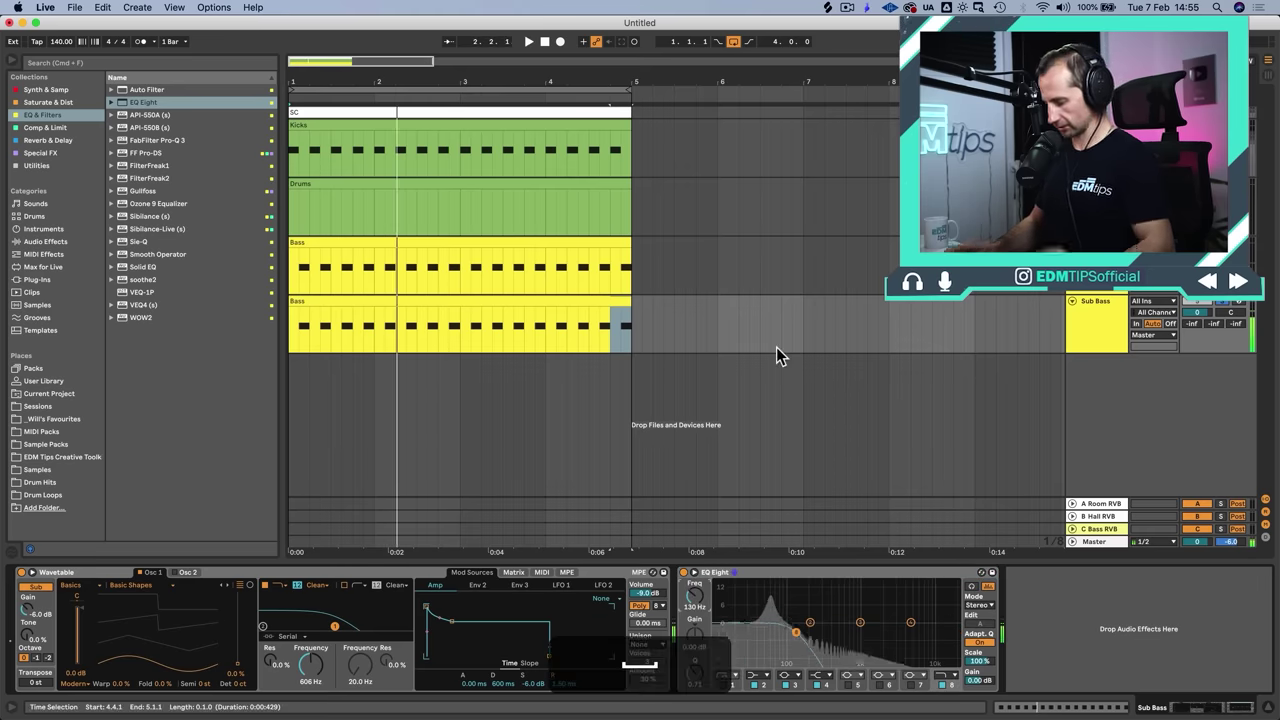
Step: Save the Live Set in the Sessions folder under the name Water stopped by Dyk
key("shift+super+s")
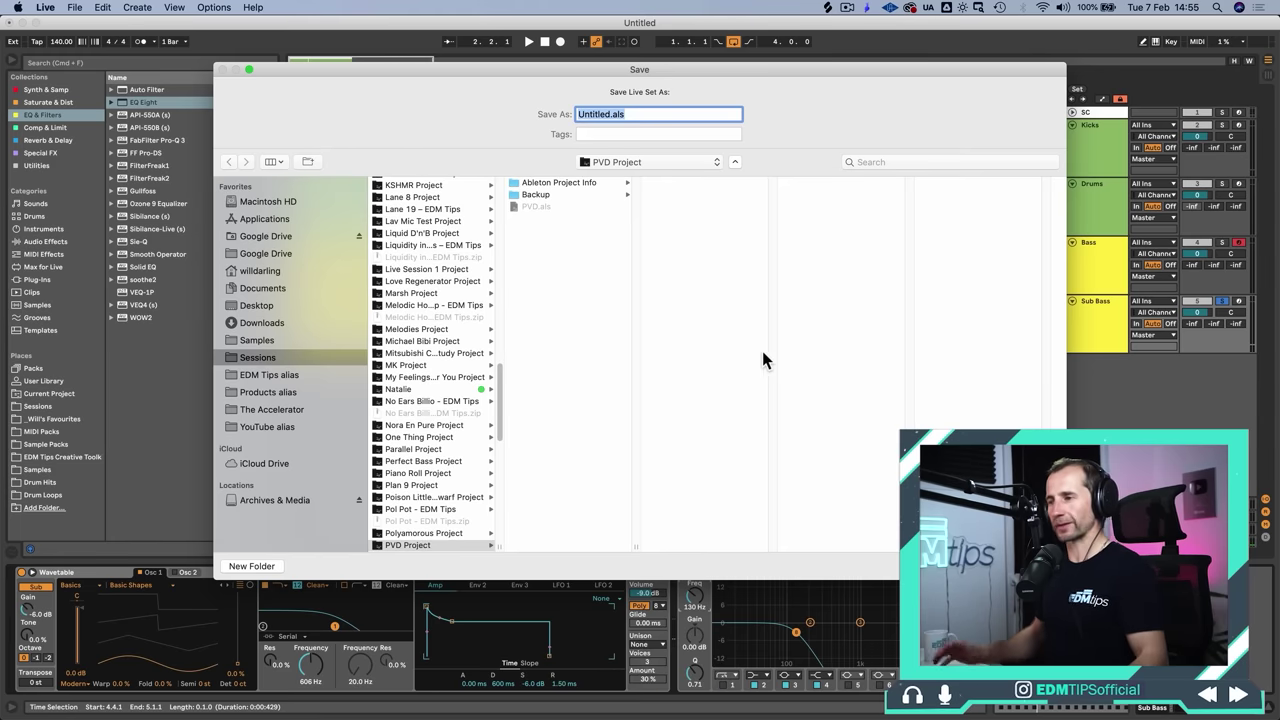
left_click(298, 374)
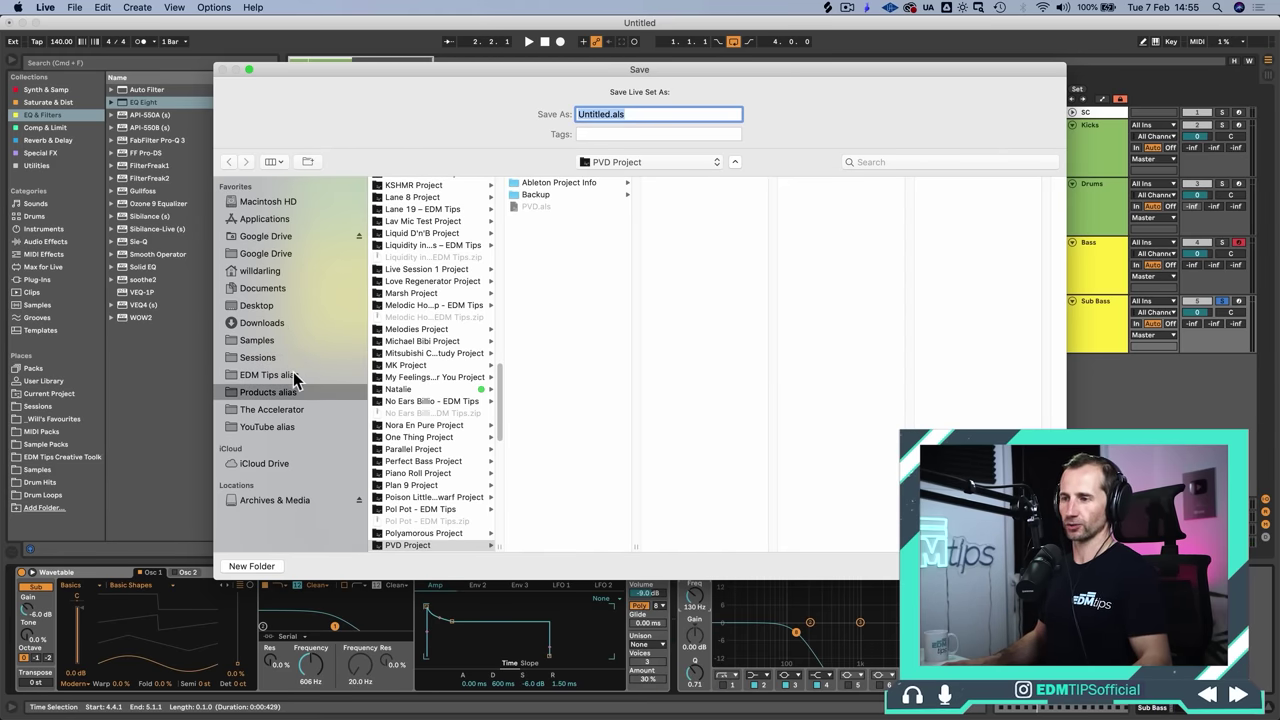
left_click(282, 357)
double_click(611, 116)
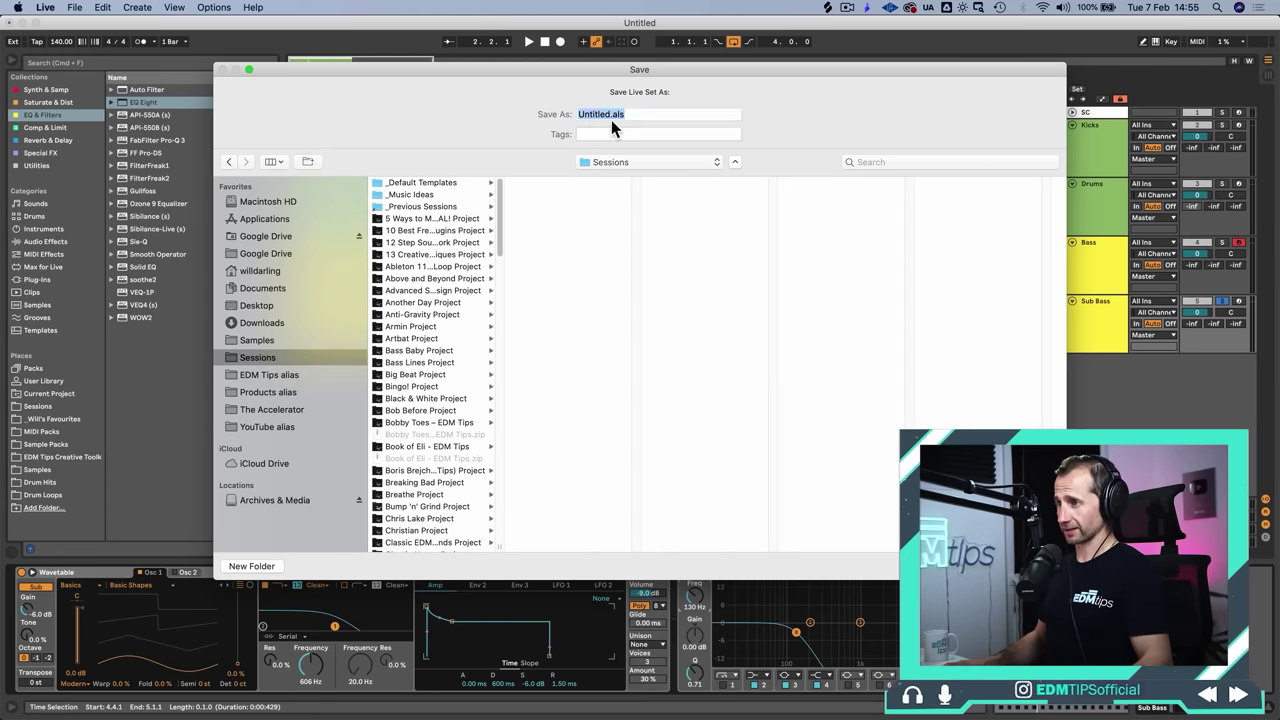
type("Water s")
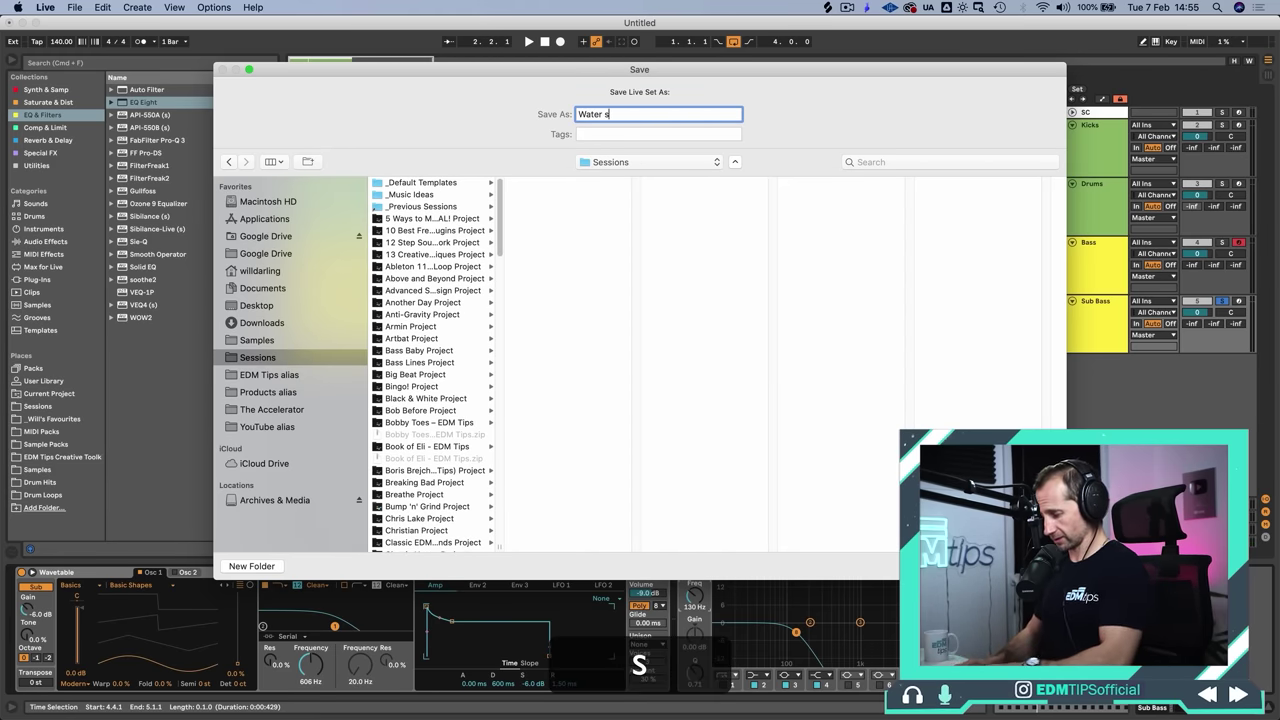
type("topped by Dy")
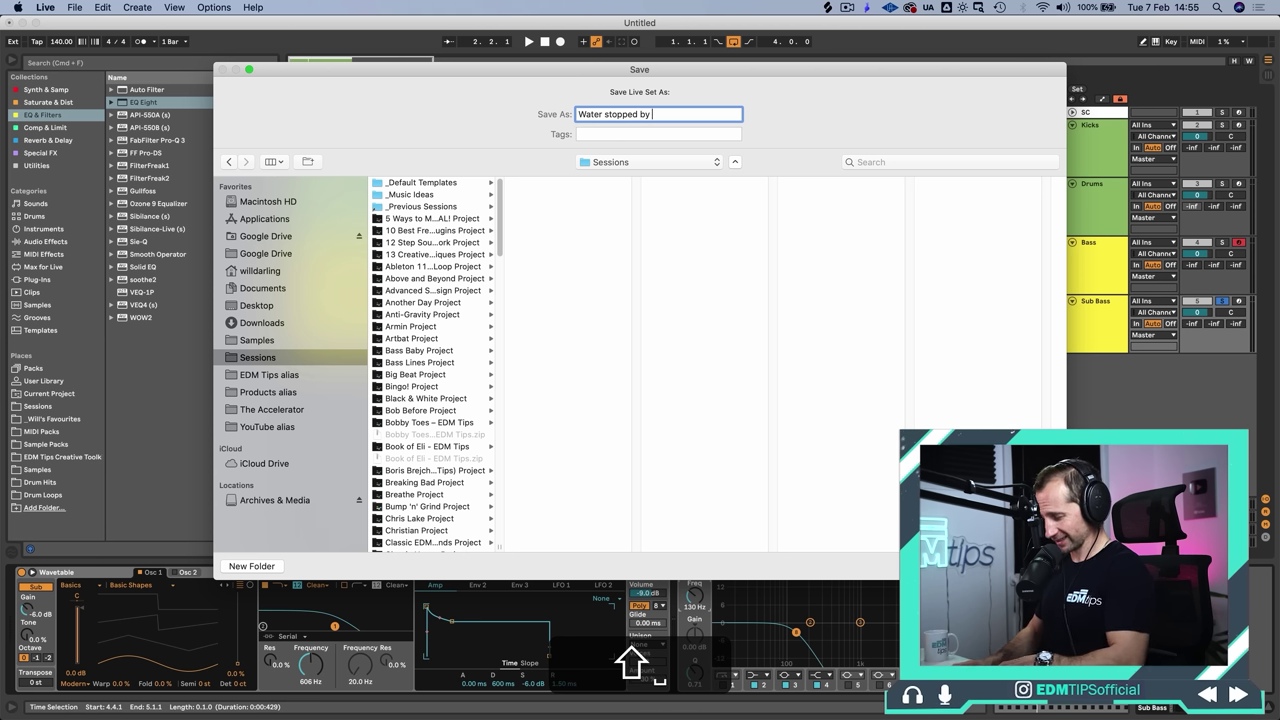
type("k")
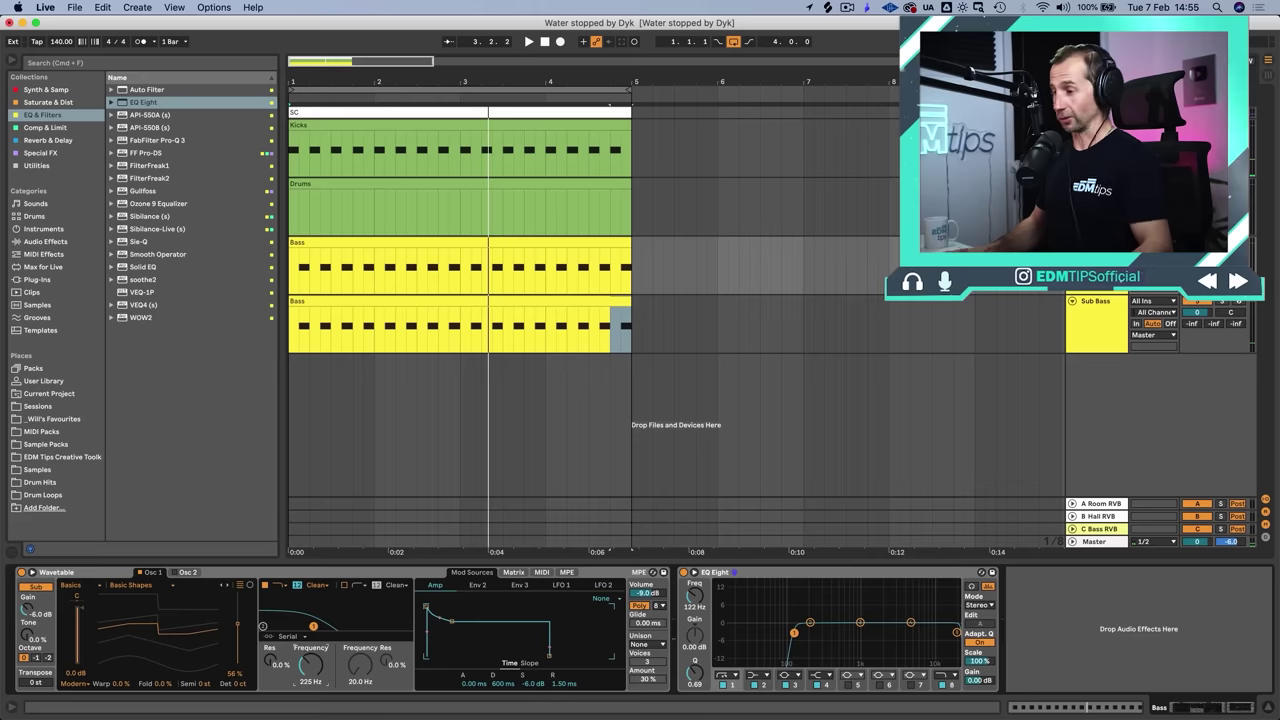
Step: Audition the Classic and Shimmer unison modes on the Bass track's Wavetable during playback, leaving it set to Shimmer
key("space")
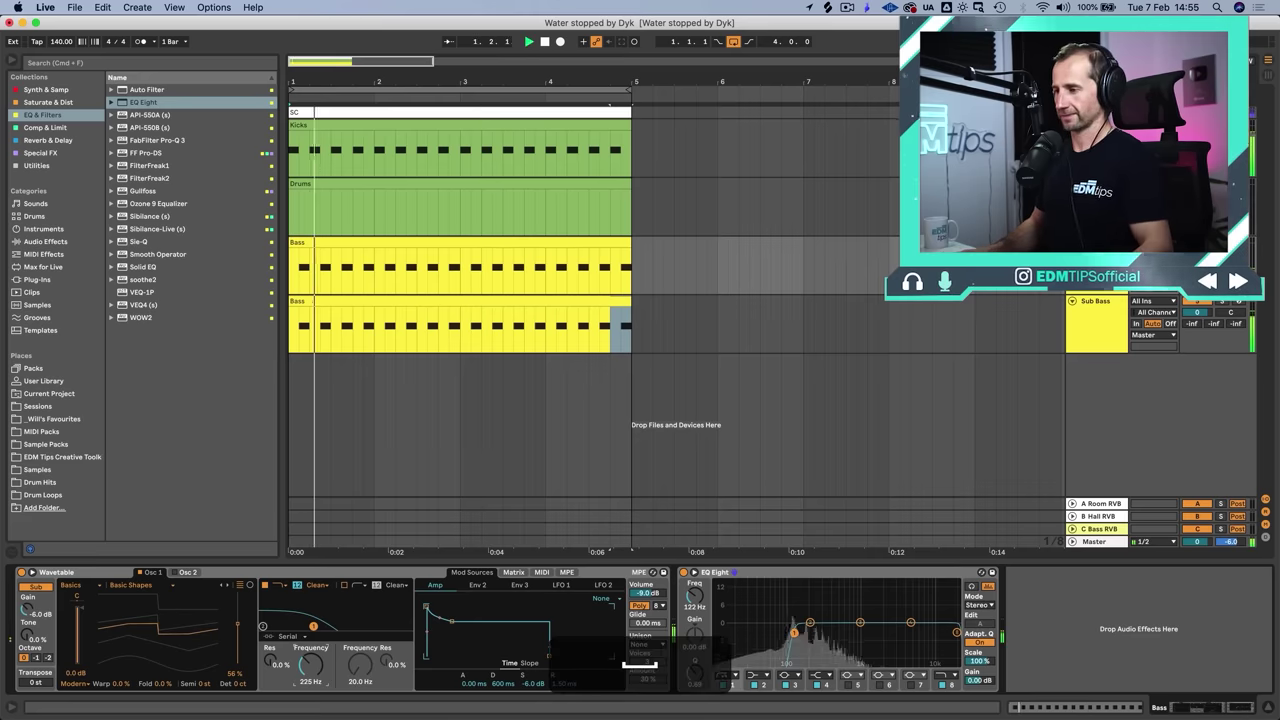
left_click(650, 644)
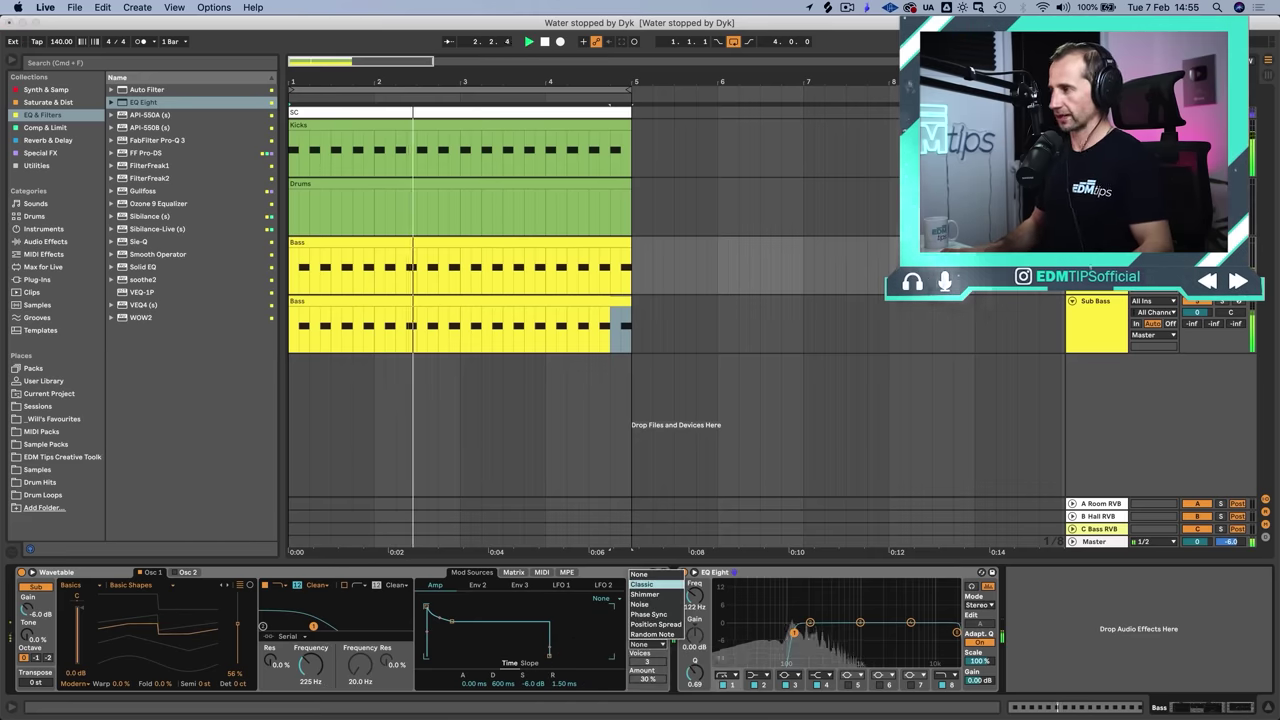
left_click(641, 584)
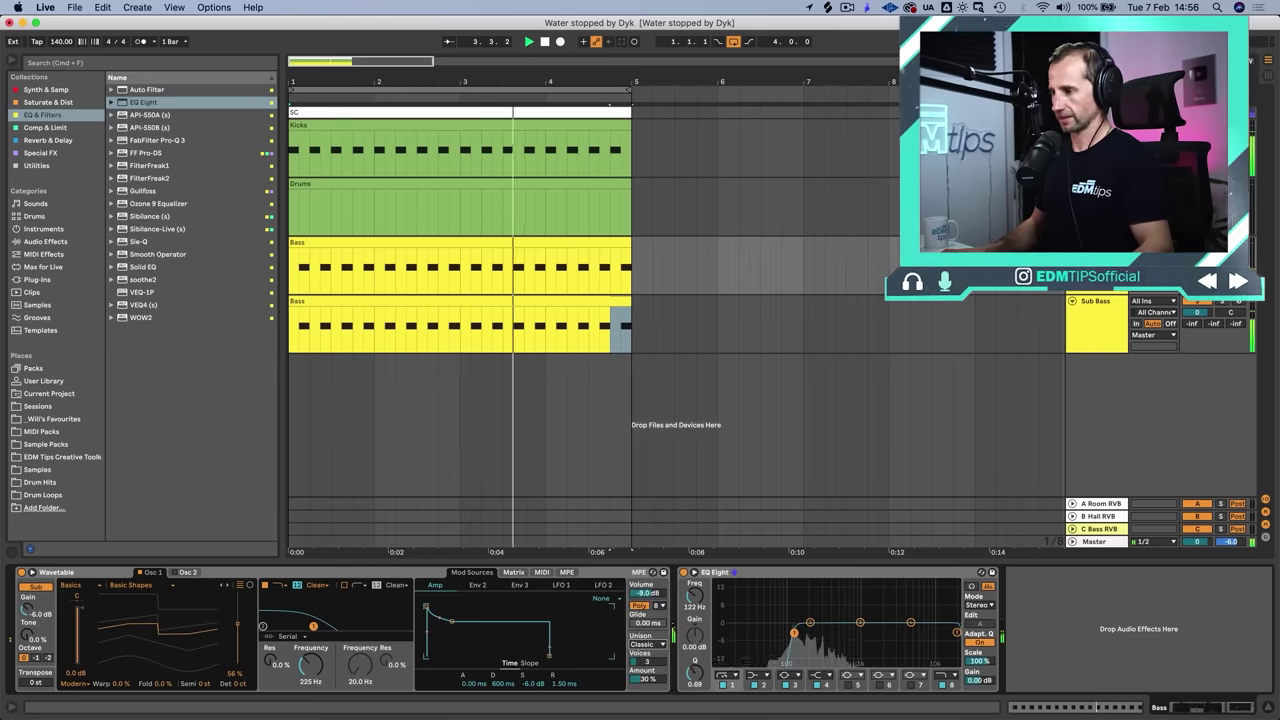
left_click(648, 644)
left_click(645, 594)
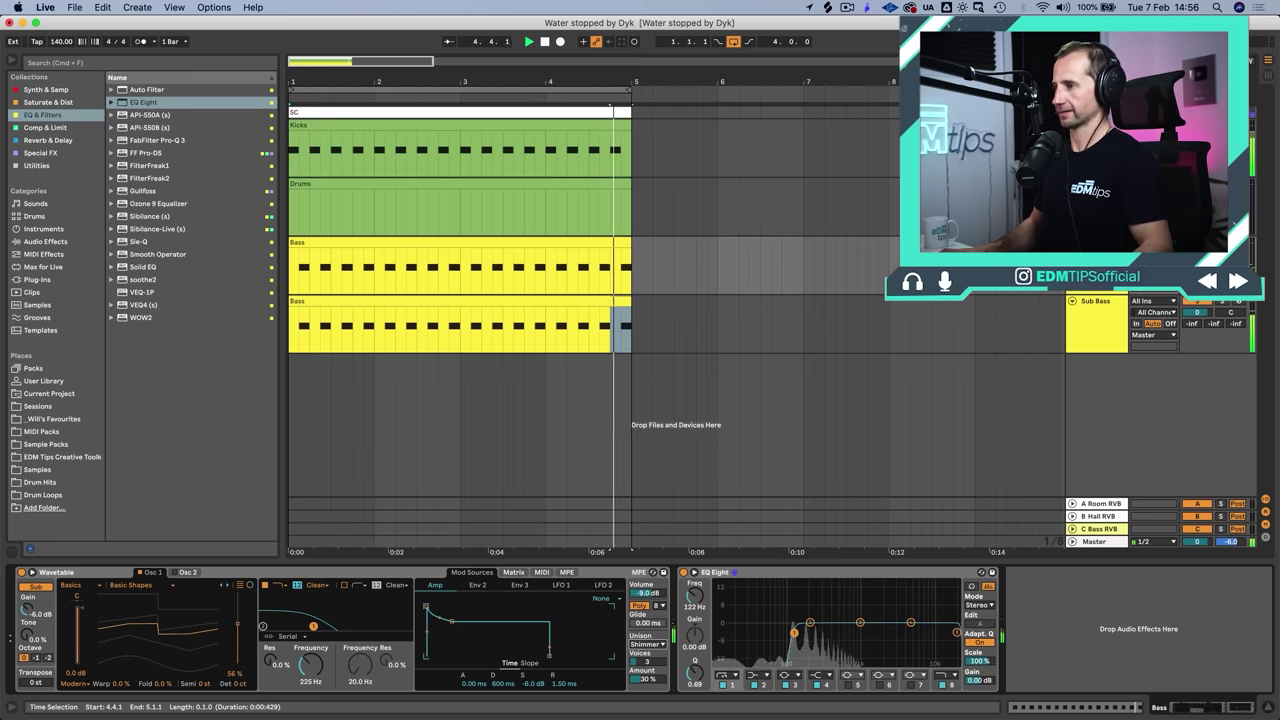
key("space")
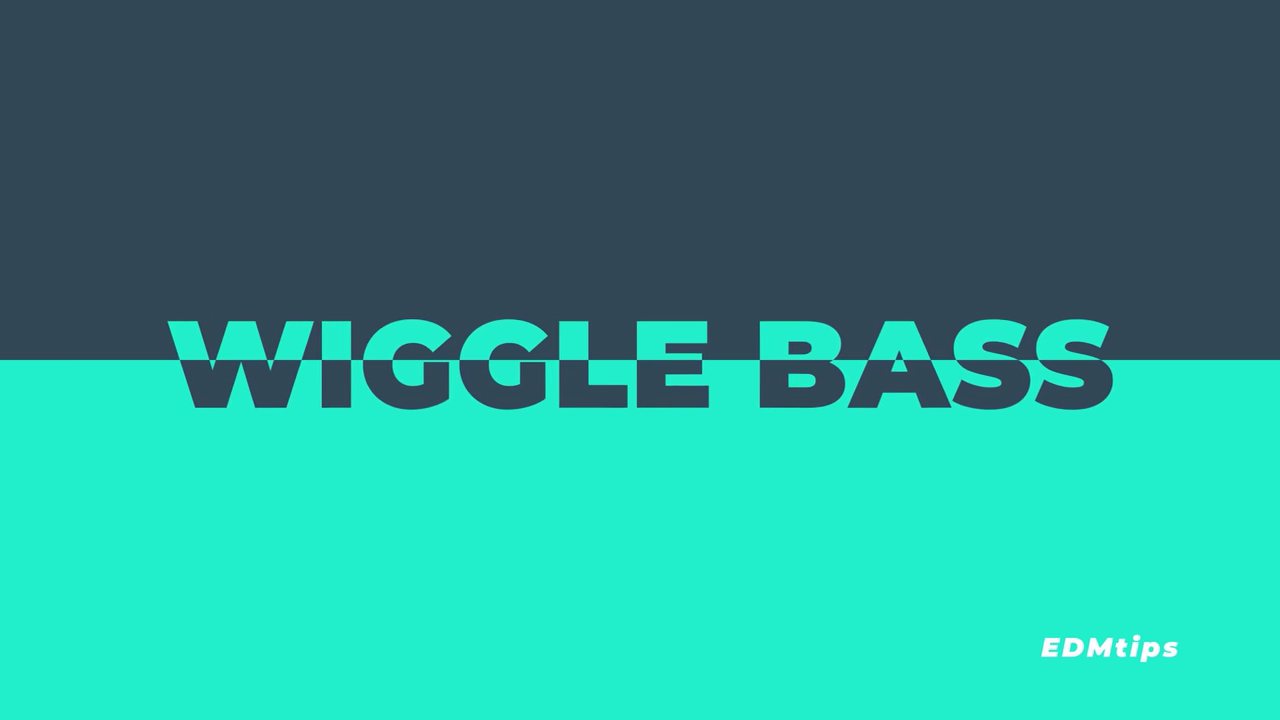
Step: Insert a new MIDI track below Sub Bass, name it Wiggle Bass and colour it yellow
key("shift+super+t")
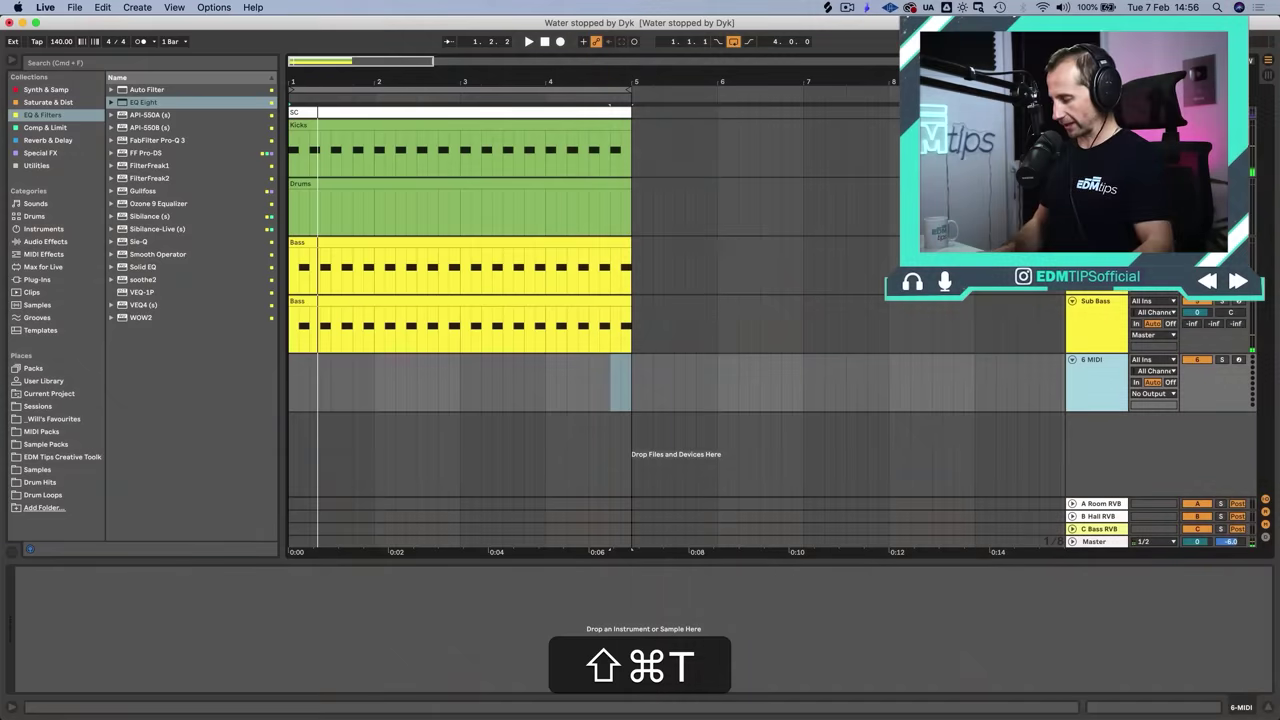
key("super+r")
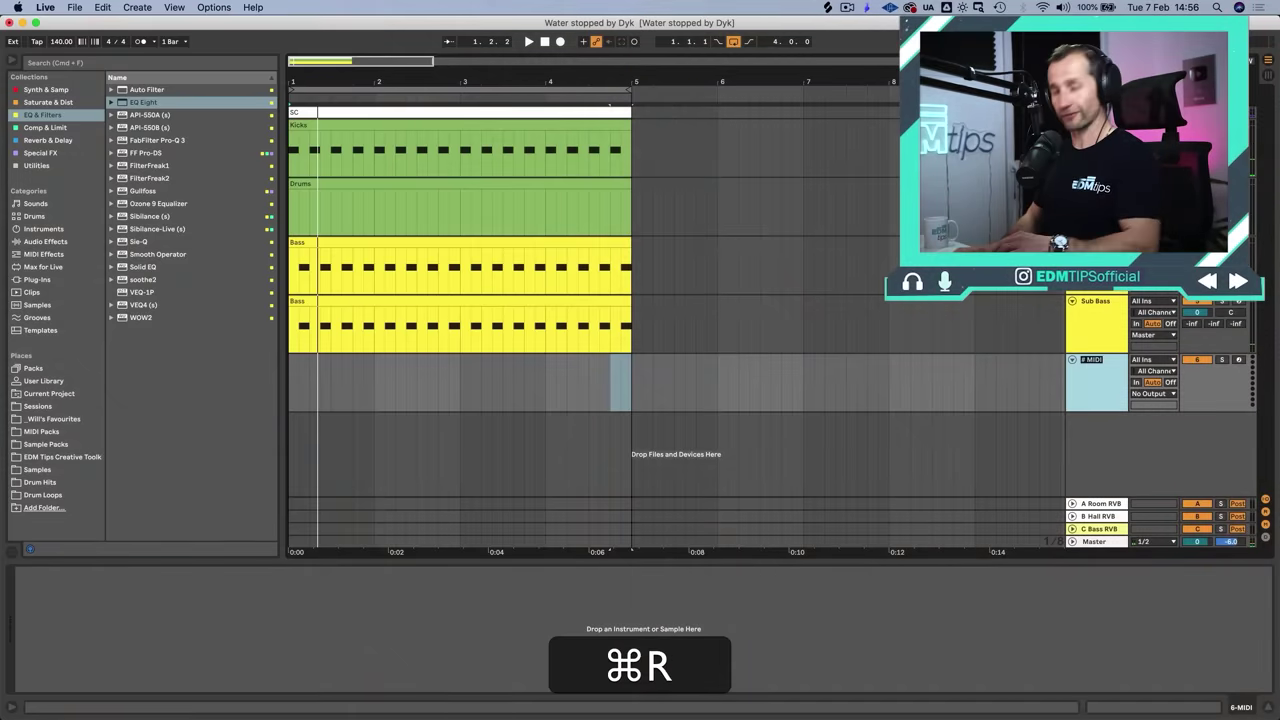
key("shift")
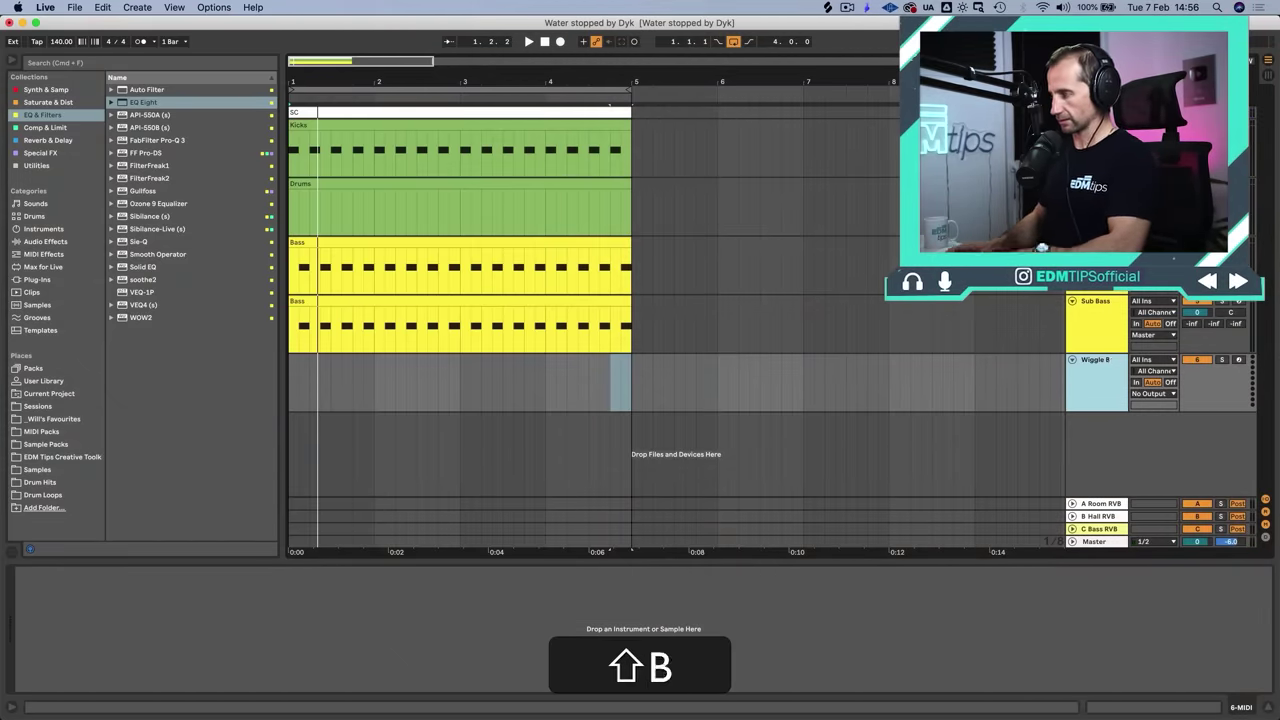
right_click(1097, 369)
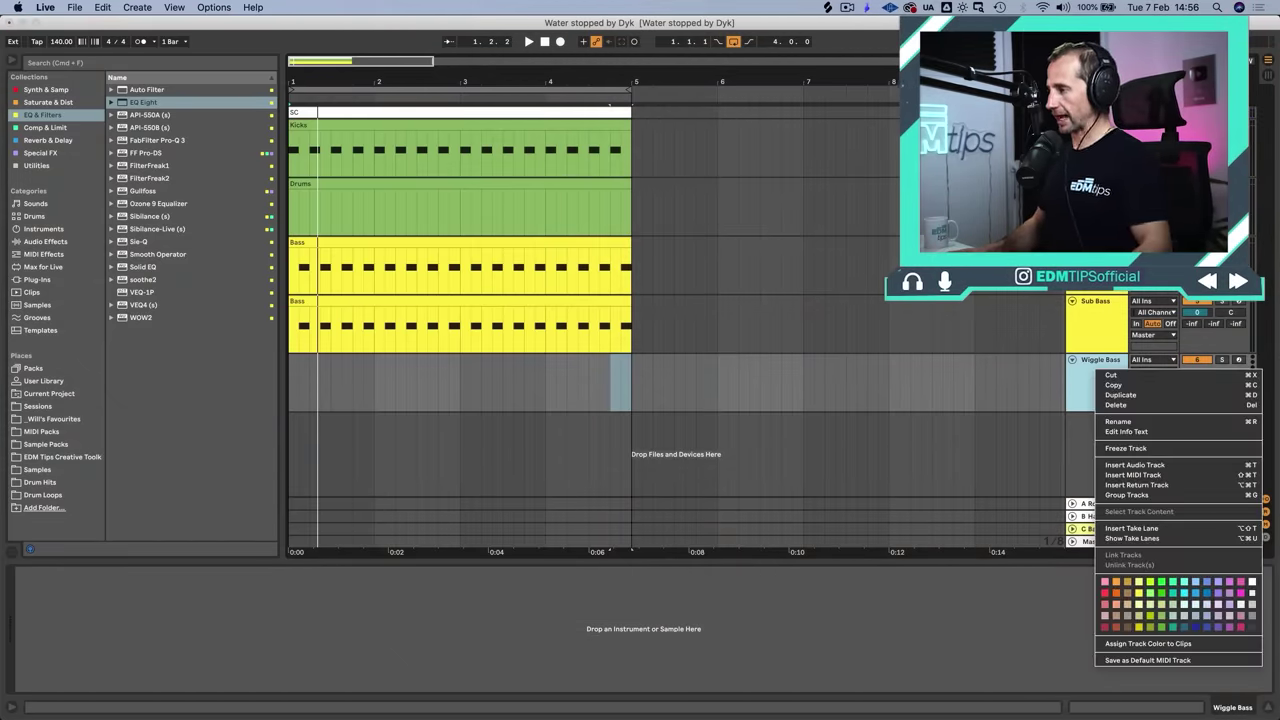
left_click(1138, 581)
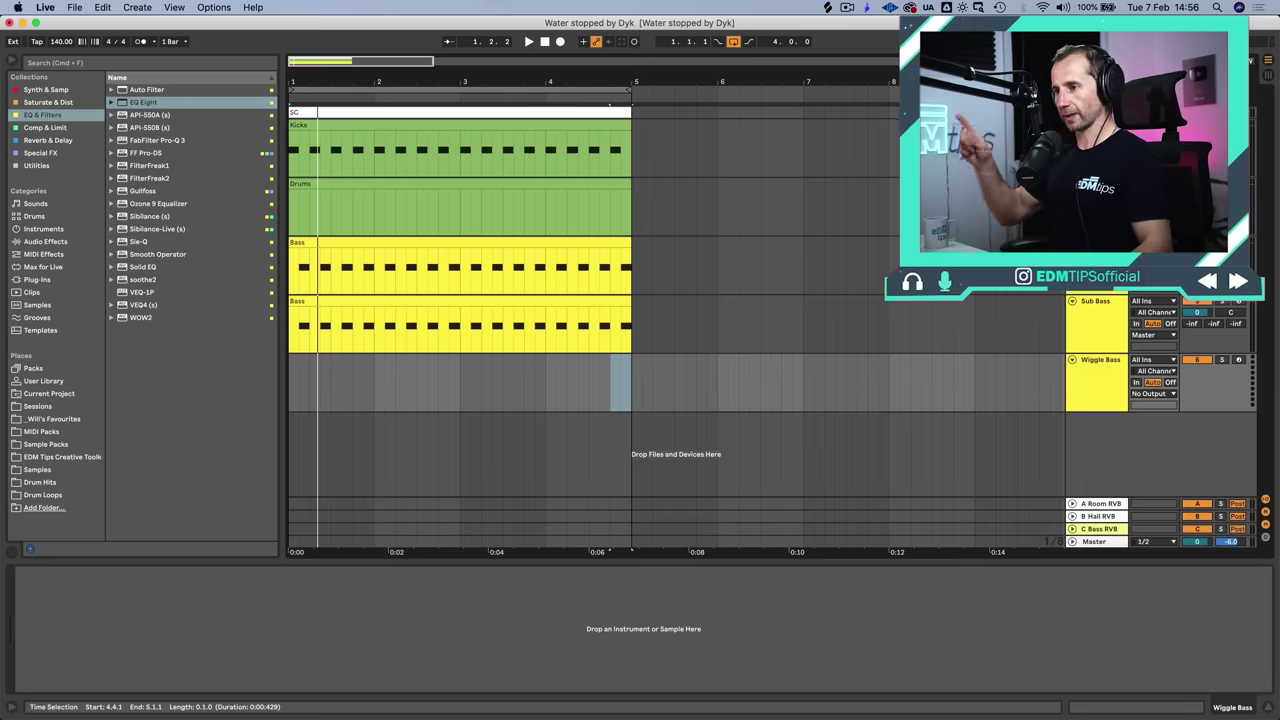
Step: Create a four-bar MIDI clip from 1.1.1 to 5.1.1 on the Wiggle Bass track and name it Wiggle Bass
key("Home")
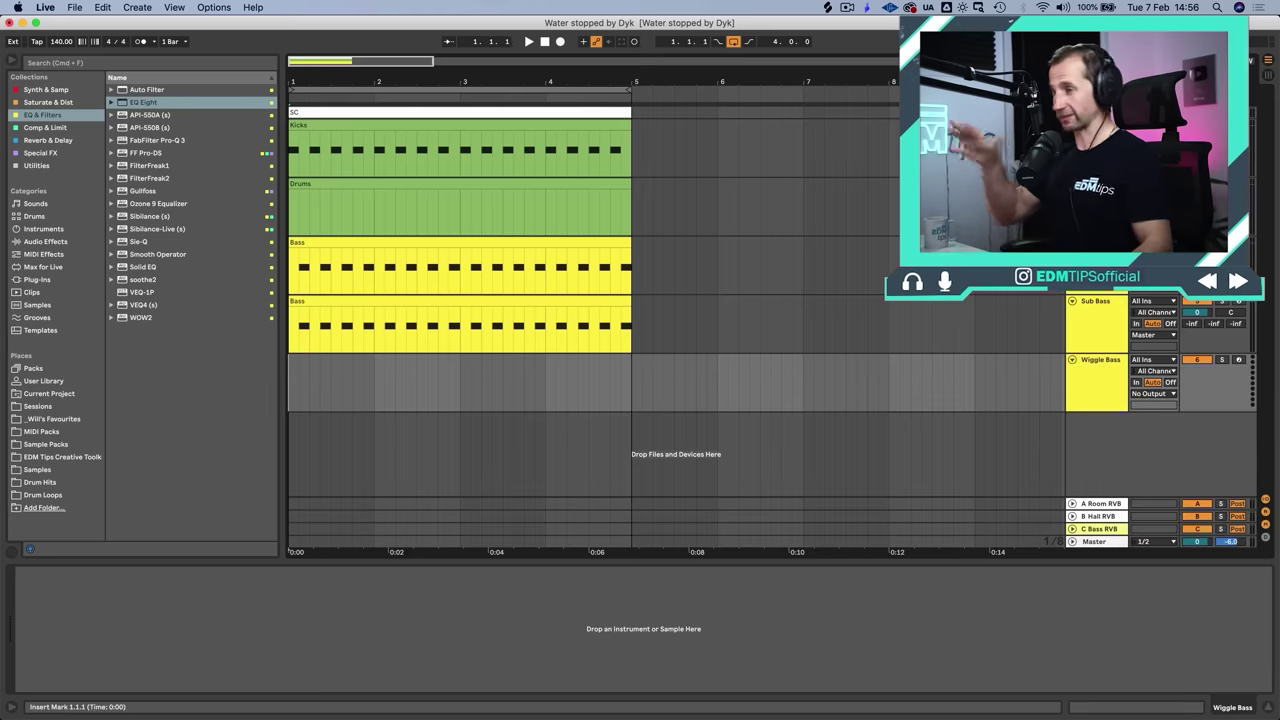
left_click_drag(290, 382, 620, 382)
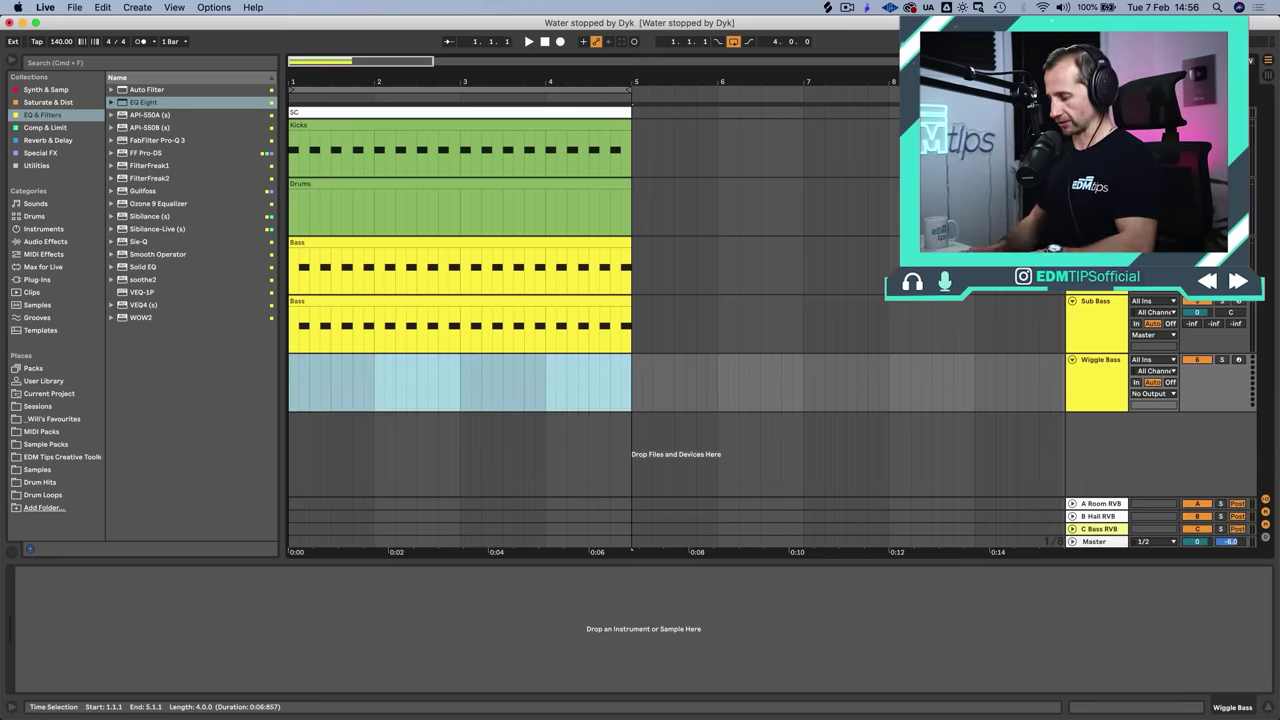
key("super+shift+m")
key("super+shift+r")
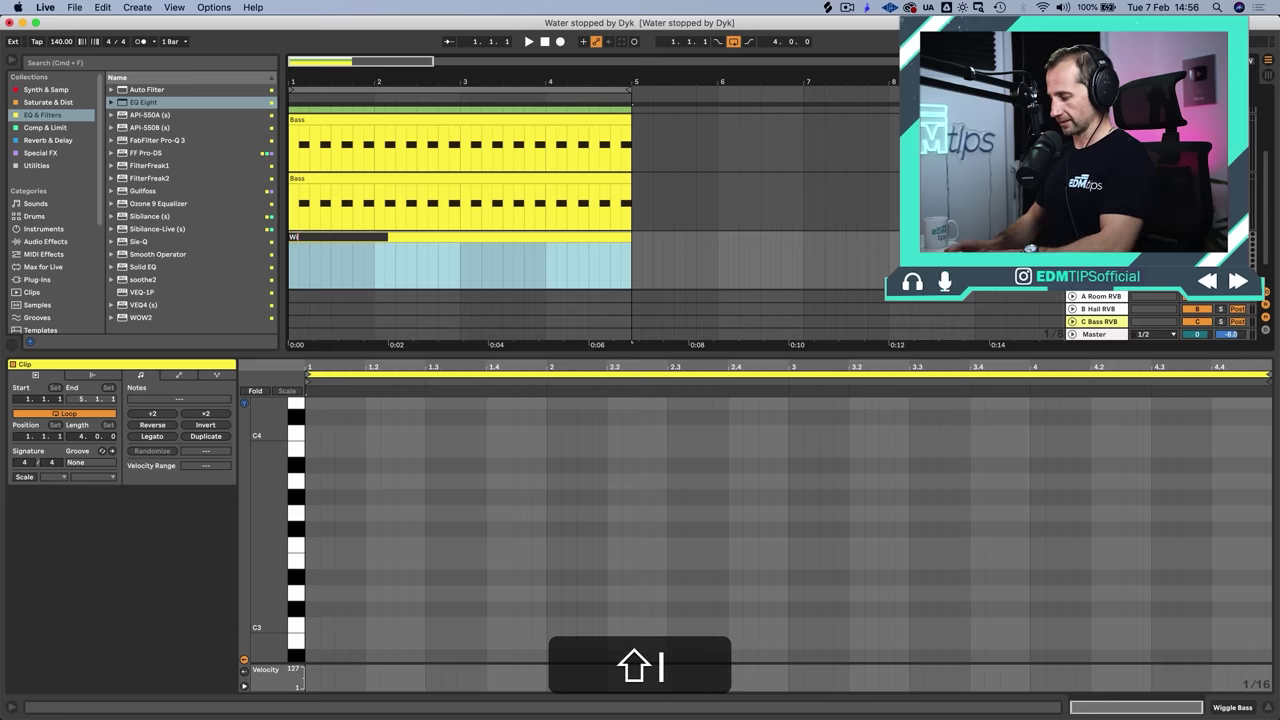
Step: Load Wavetable from the Synth & Samp collection onto the Wiggle Bass track
key("shift+Tab")
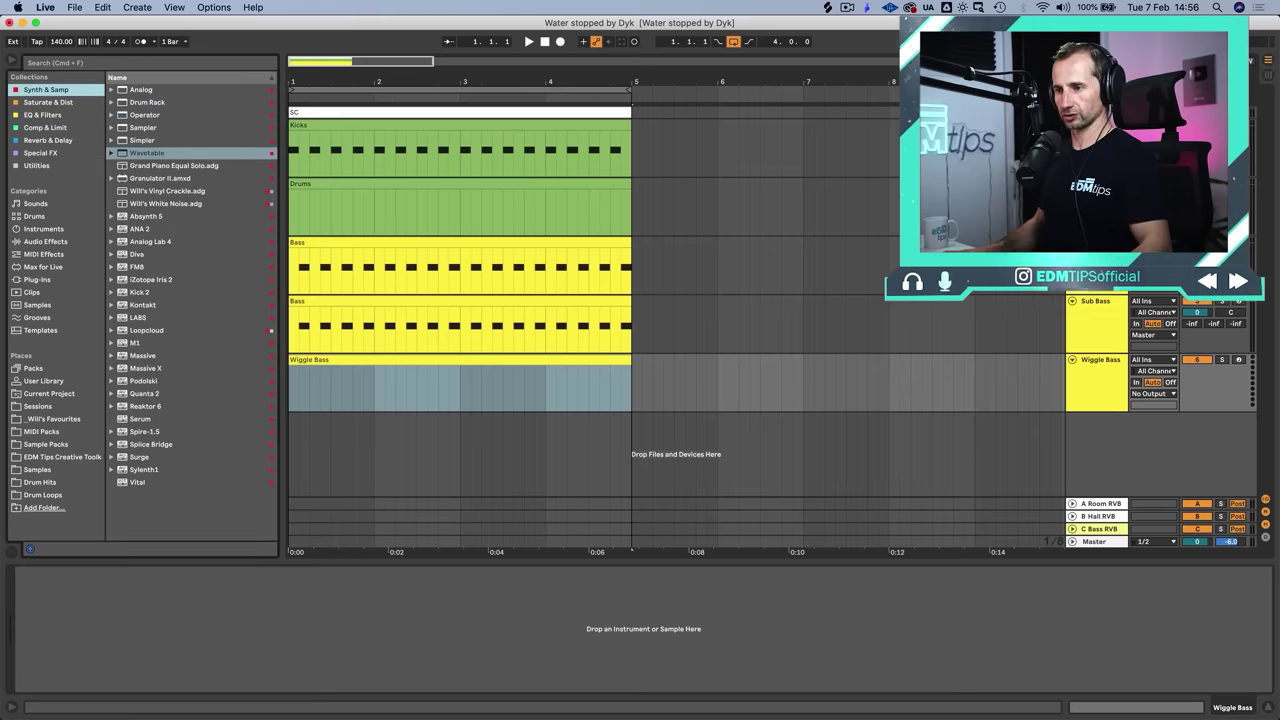
key("Right")
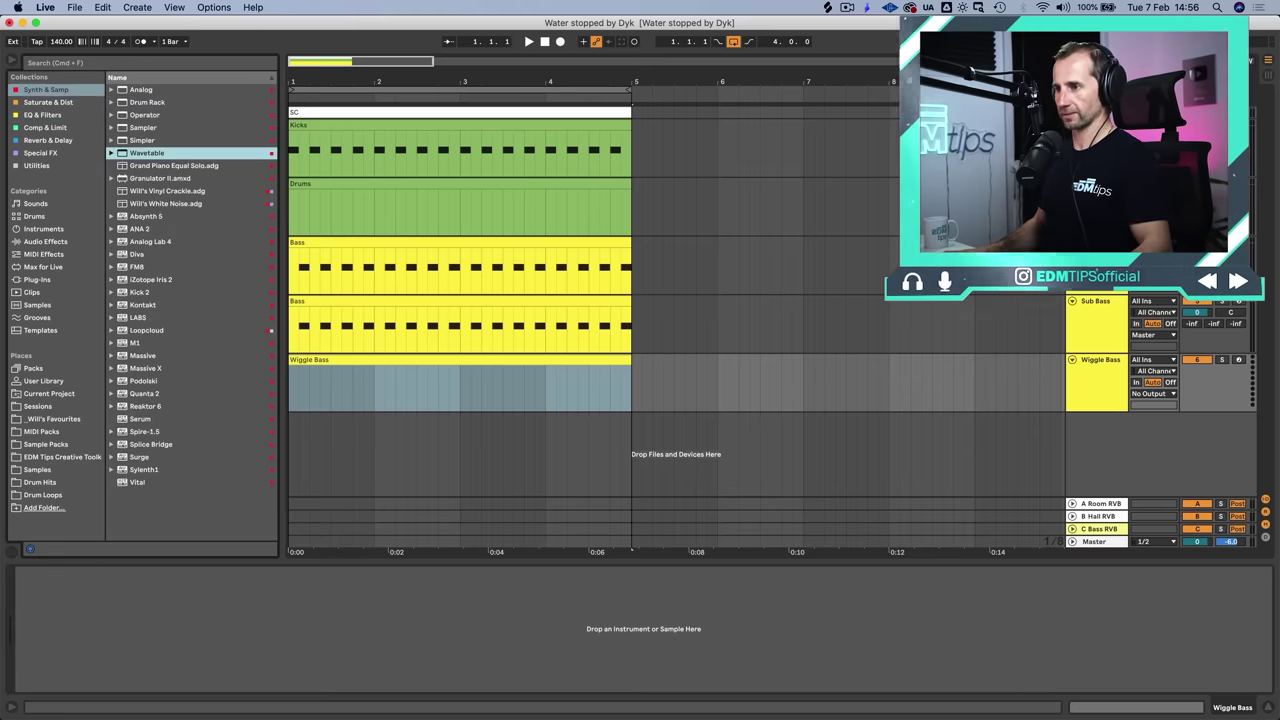
key("Return")
Step: Write a one-beat pattern of sixteenth notes alternating between B1 and B0 at the start of the Wiggle Bass clip
key("shift+Tab")
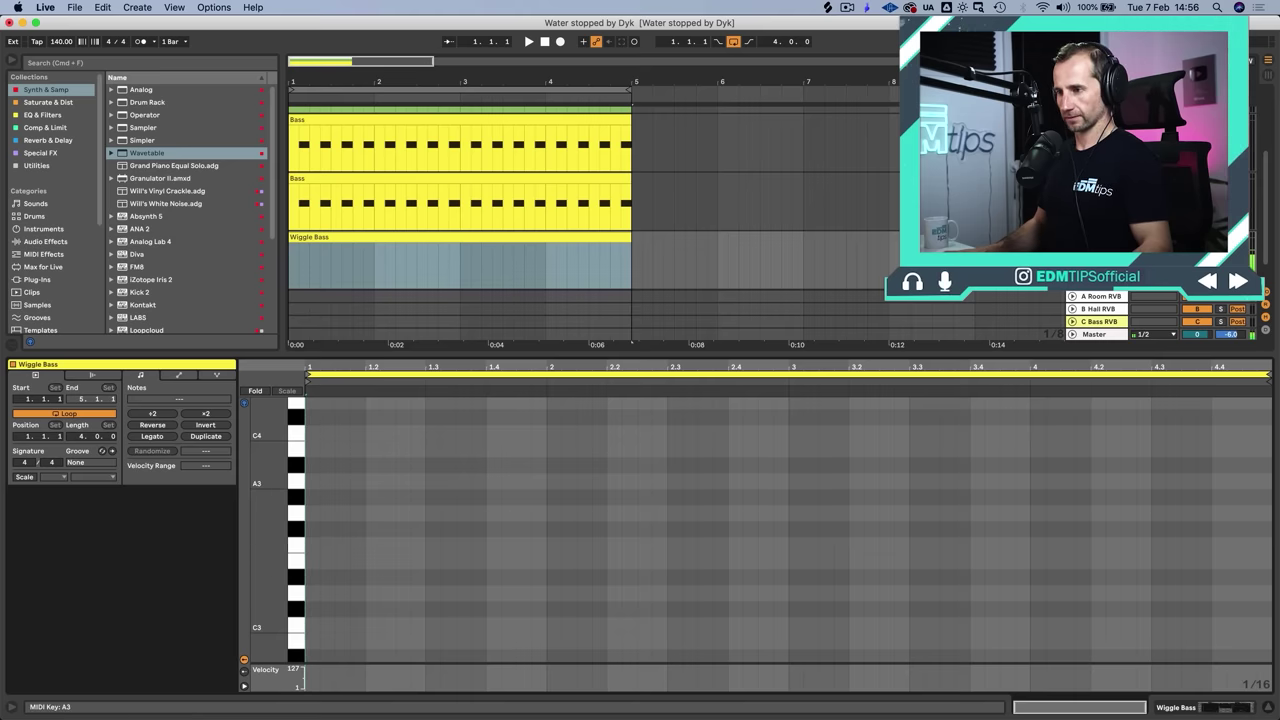
double_click(311, 450)
key("shift+Down")
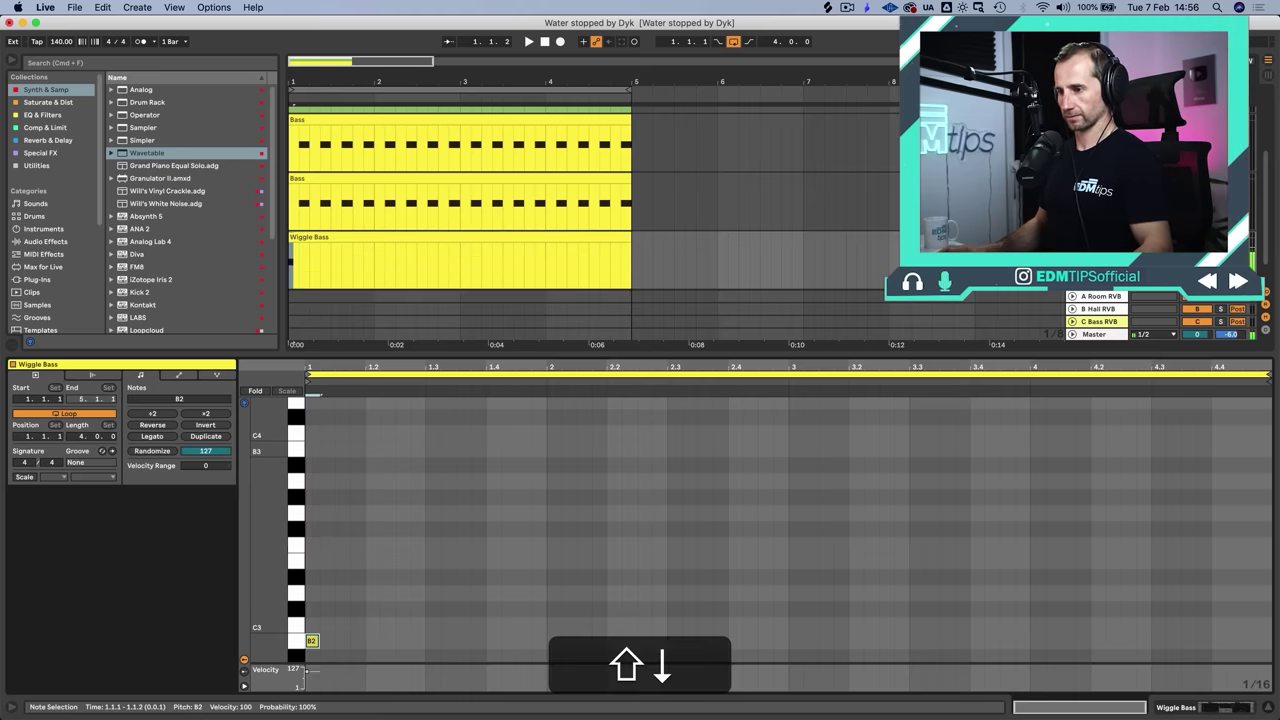
key("shift+Down")
scroll(311, 500, "down", 3)
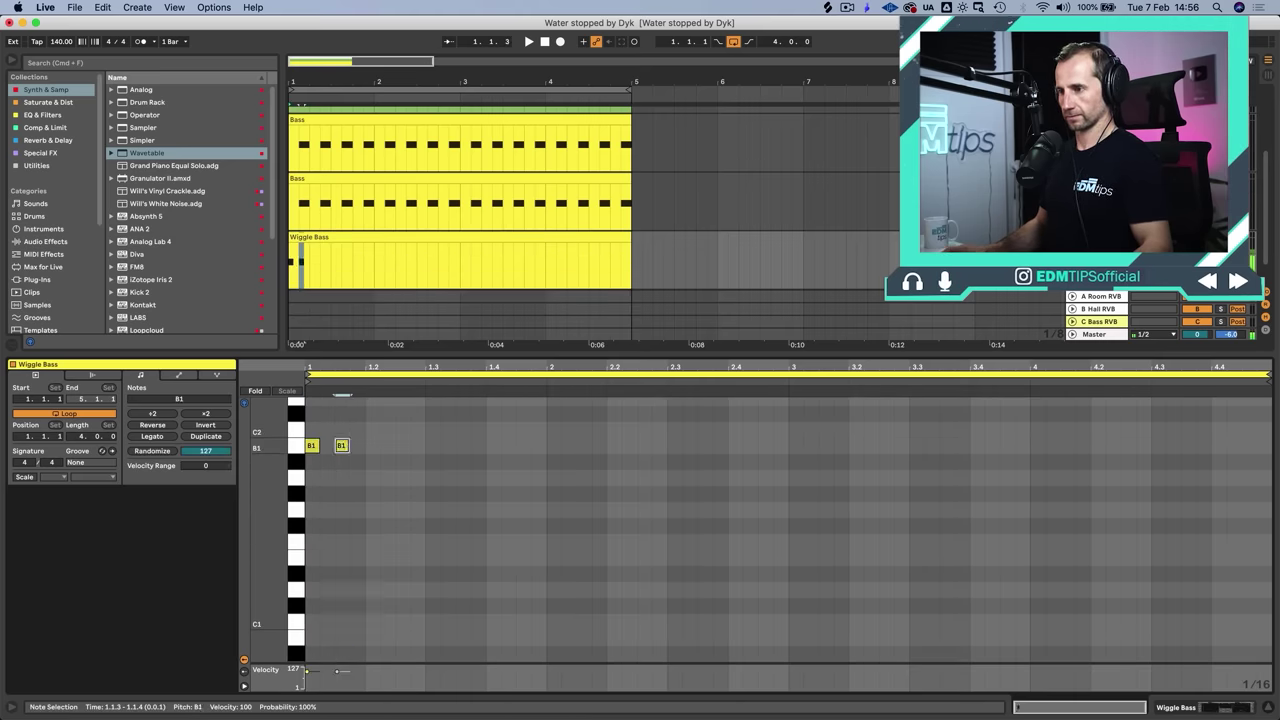
key("shift+Down")
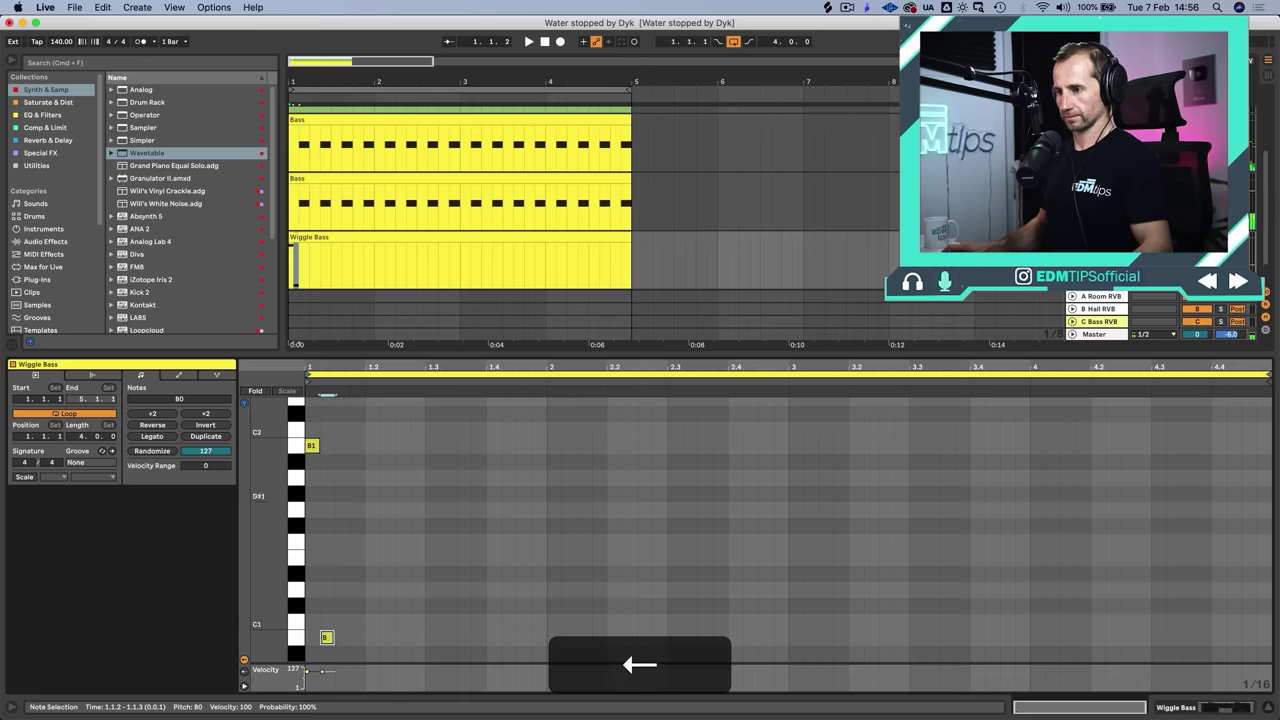
key("Return")
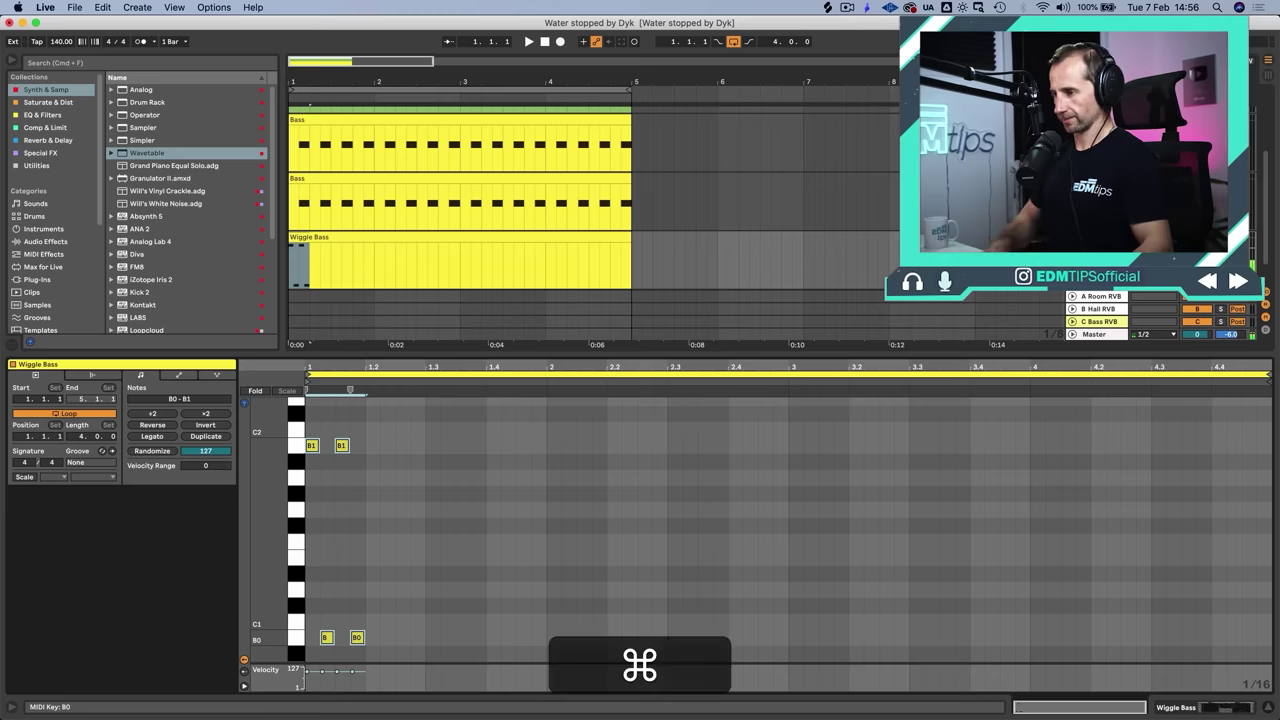
Step: Duplicate the one-beat B1 and B0 pattern repeatedly to fill the four-bar Wiggle Bass clip
key("super+d")
key("super+d")
key("super+d")
key("super+d")
key("super+d")
key("super+d")
key("super+d")
key("super+d")
key("super+d")
key("super+d")
key("super+d")
key("super+d")
key("super+d")
key("super+d")
key("super+d")
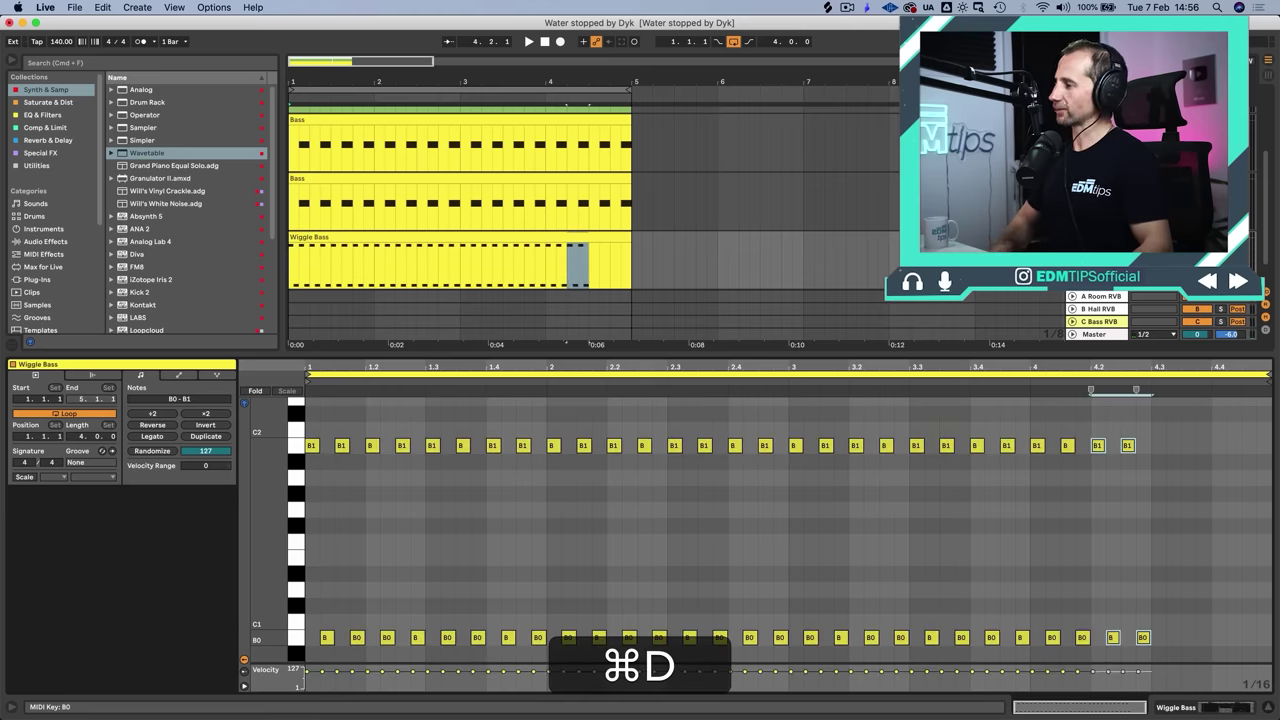
Step: In the Wiggle Bass Wavetable, set the amp envelope attack to 0.00 ms and the Osc 1 position to 64%
key("shift+Tab")
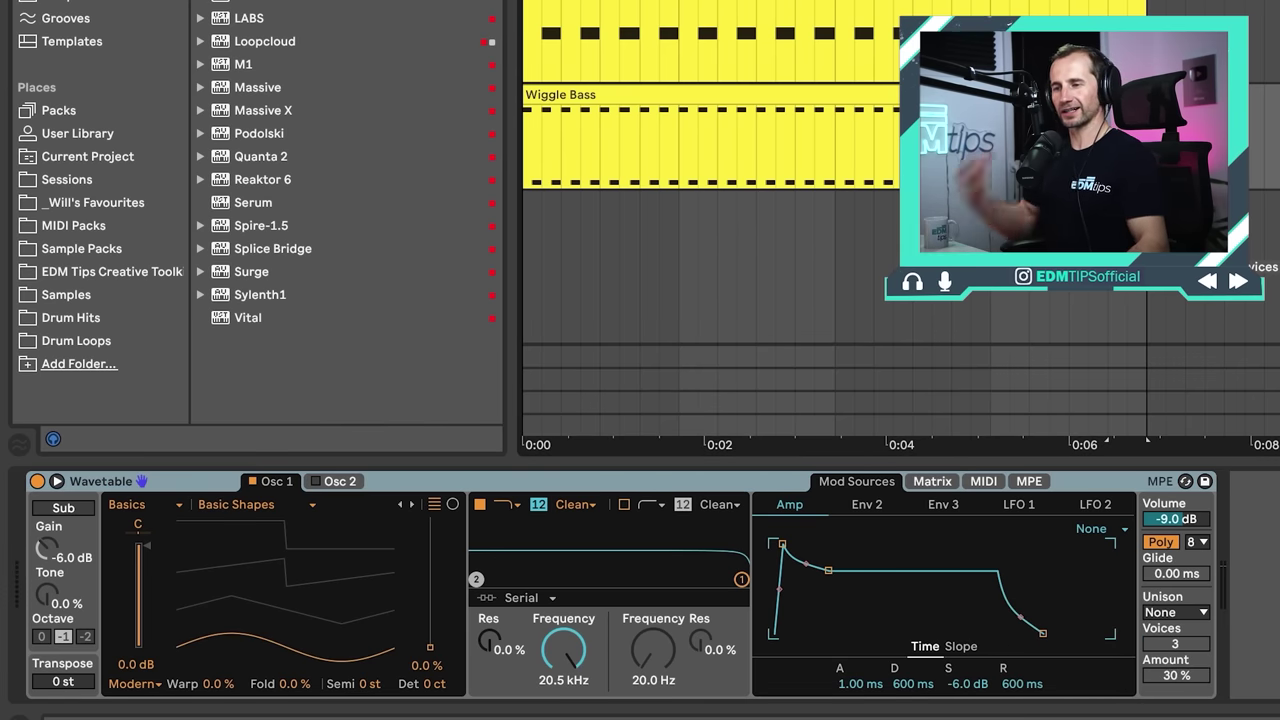
left_click_drag(274, 626, 274, 612)
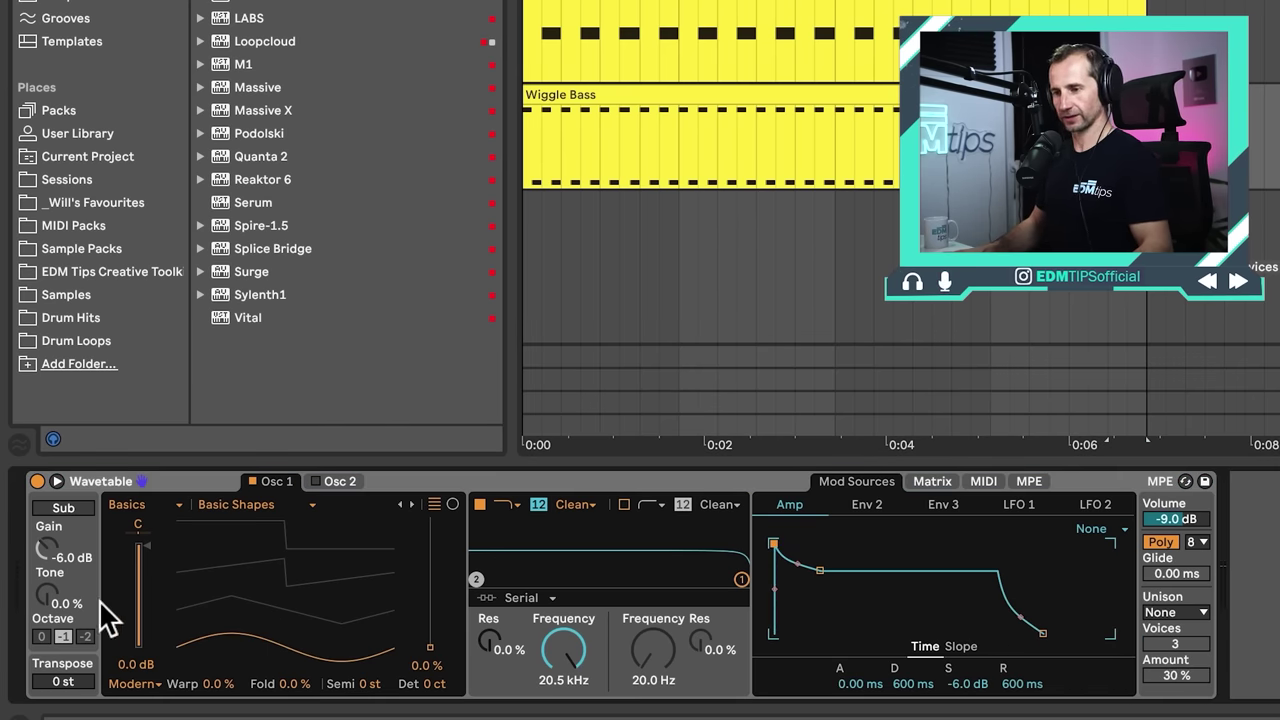
left_click_drag(276, 626, 276, 542)
Step: Play the line back, switch Wavetable to Mono and shape its amp envelope to 89.9 ms decay and -50 dB sustain
key("space")
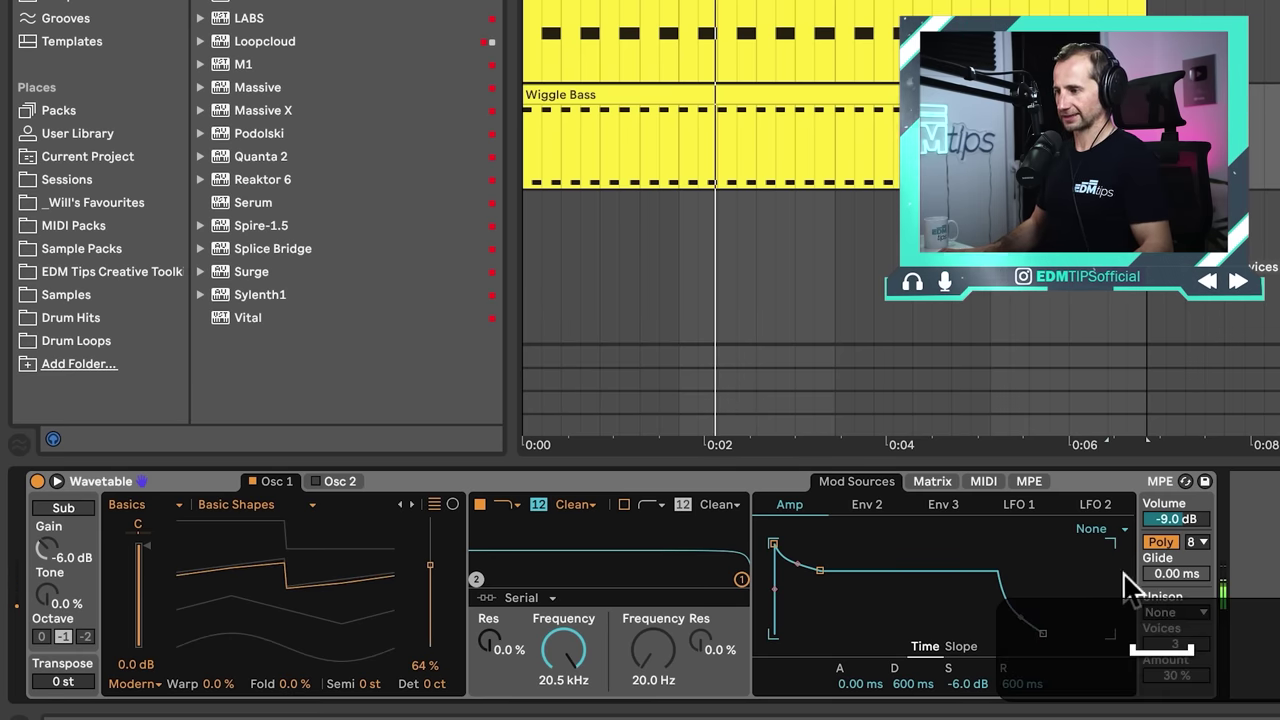
left_click(1150, 538)
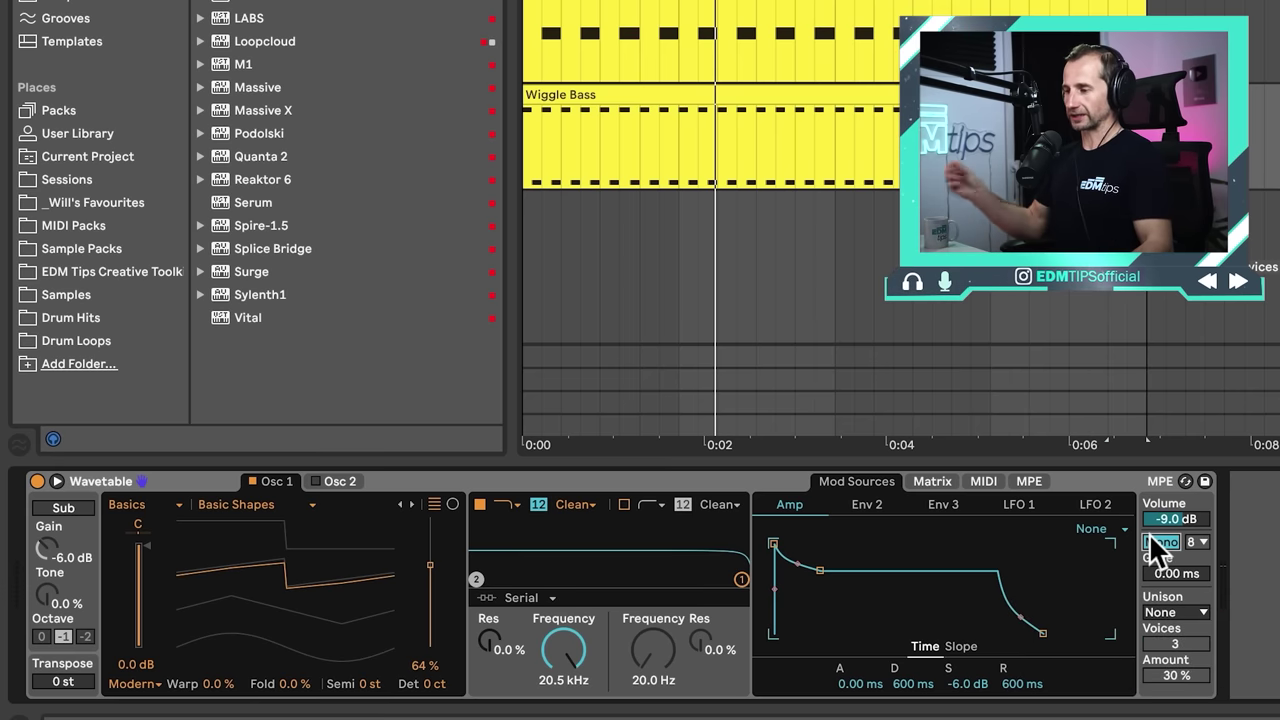
left_click_drag(967, 684, 911, 692)
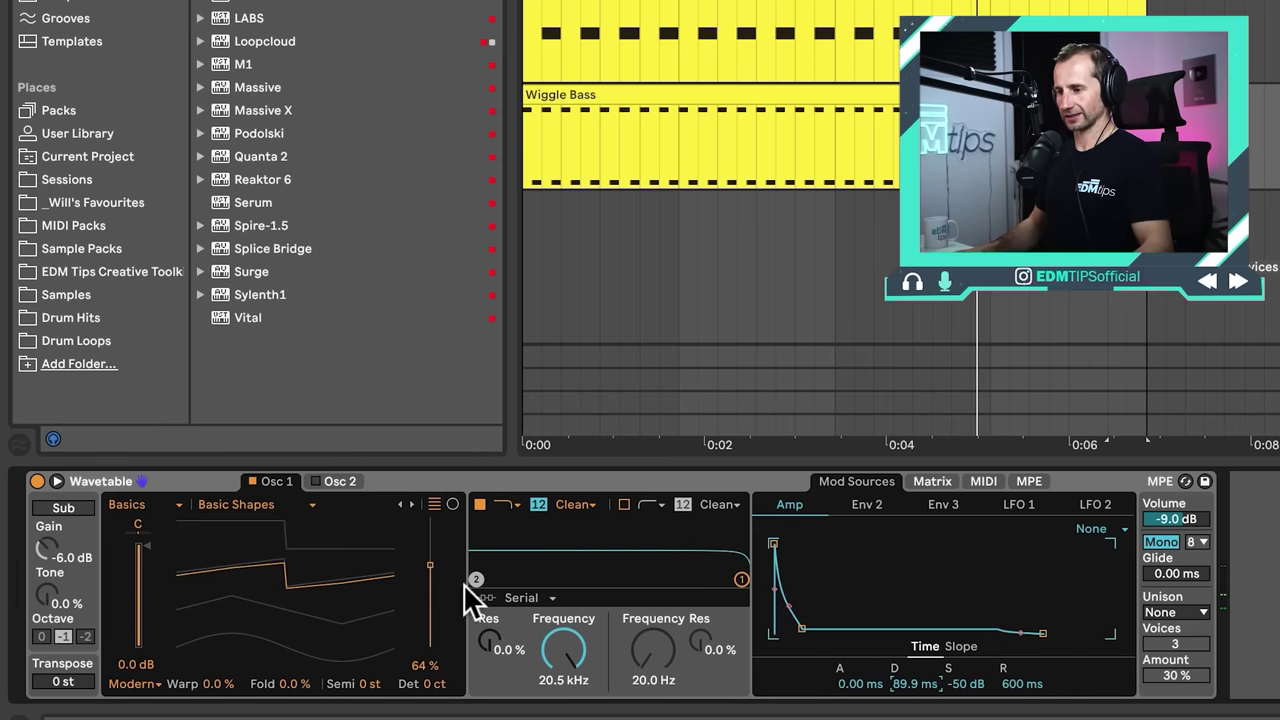
Step: Modulate the Wiggle Bass Wavetable's Filter 1 Freq by 56 from Env 2 and lower the filter frequency to 137 Hz
left_click(941, 480)
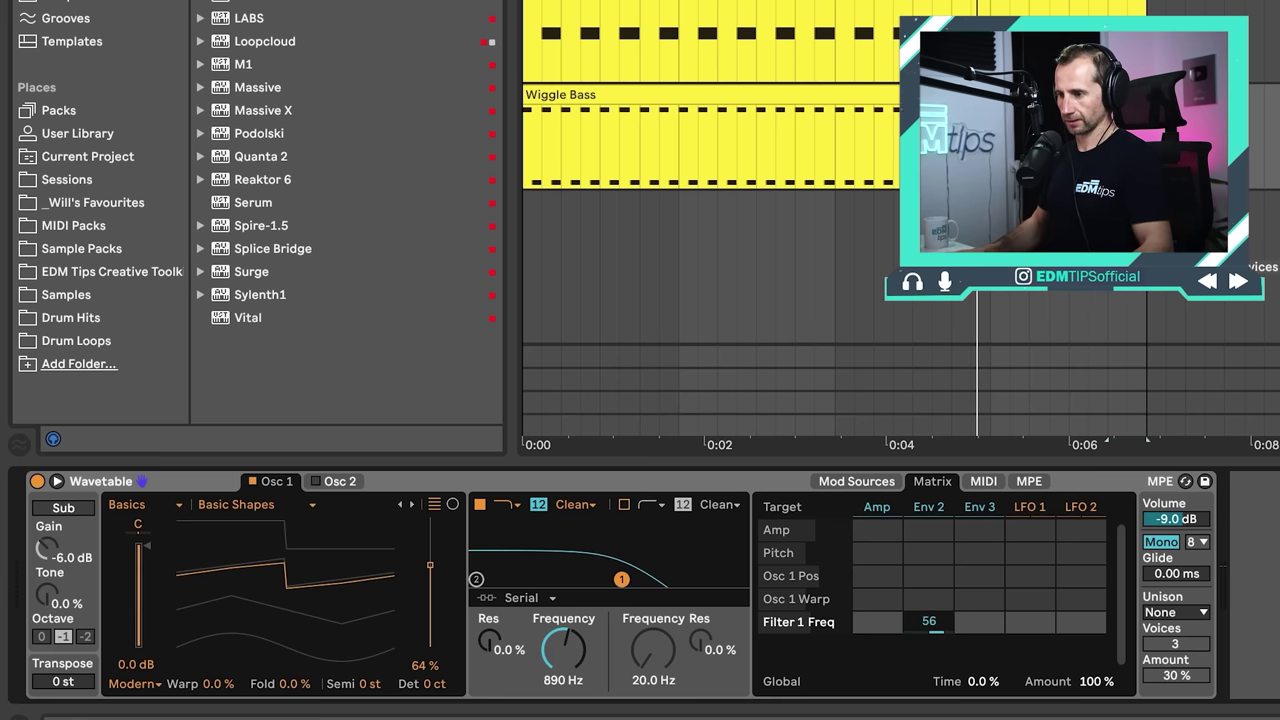
key("space")
left_click_drag(563, 650, 563, 706)
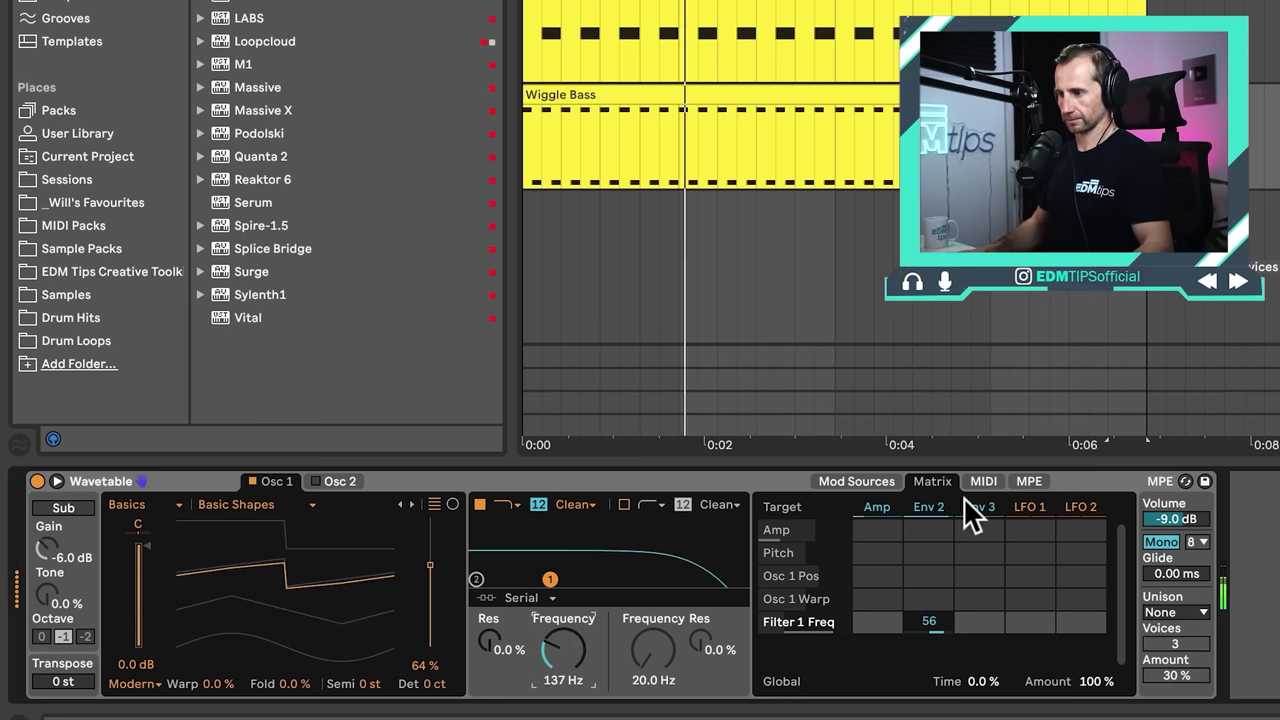
Step: Shape Env 2 to 173 ms decay and 36% sustain, and unsolo the Wiggle Bass track
left_click(917, 509)
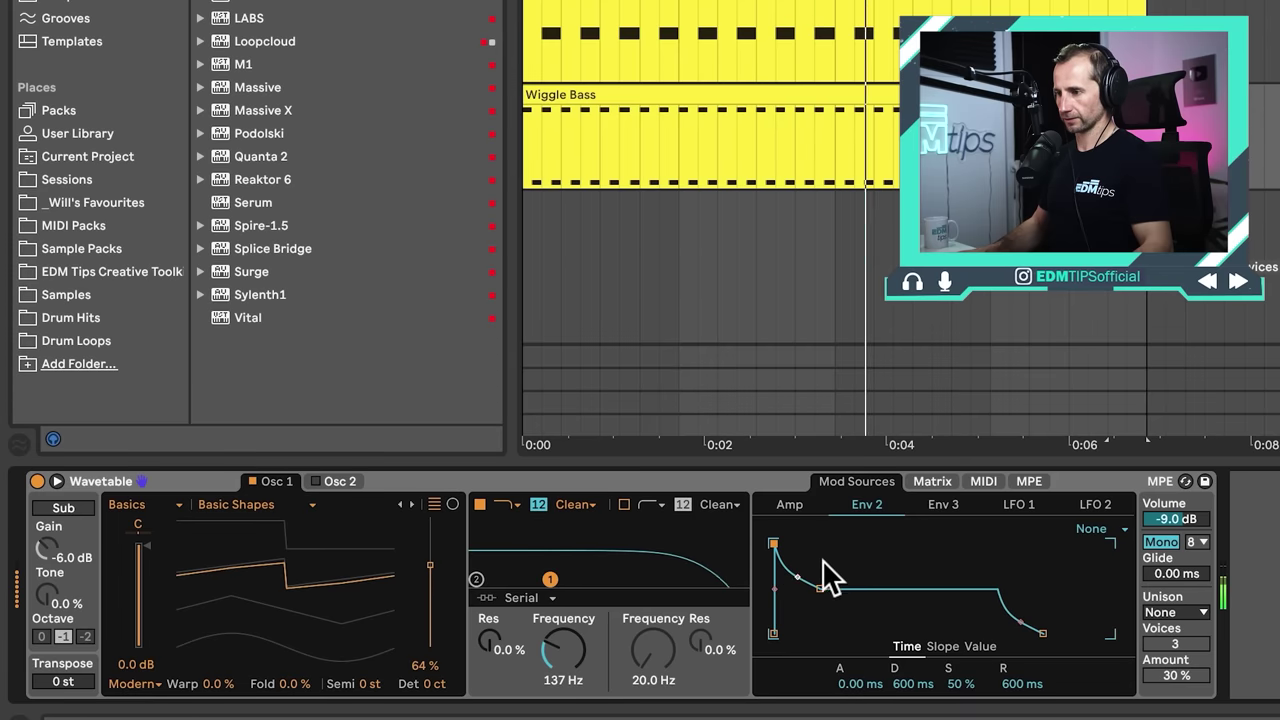
left_click_drag(824, 562, 808, 600)
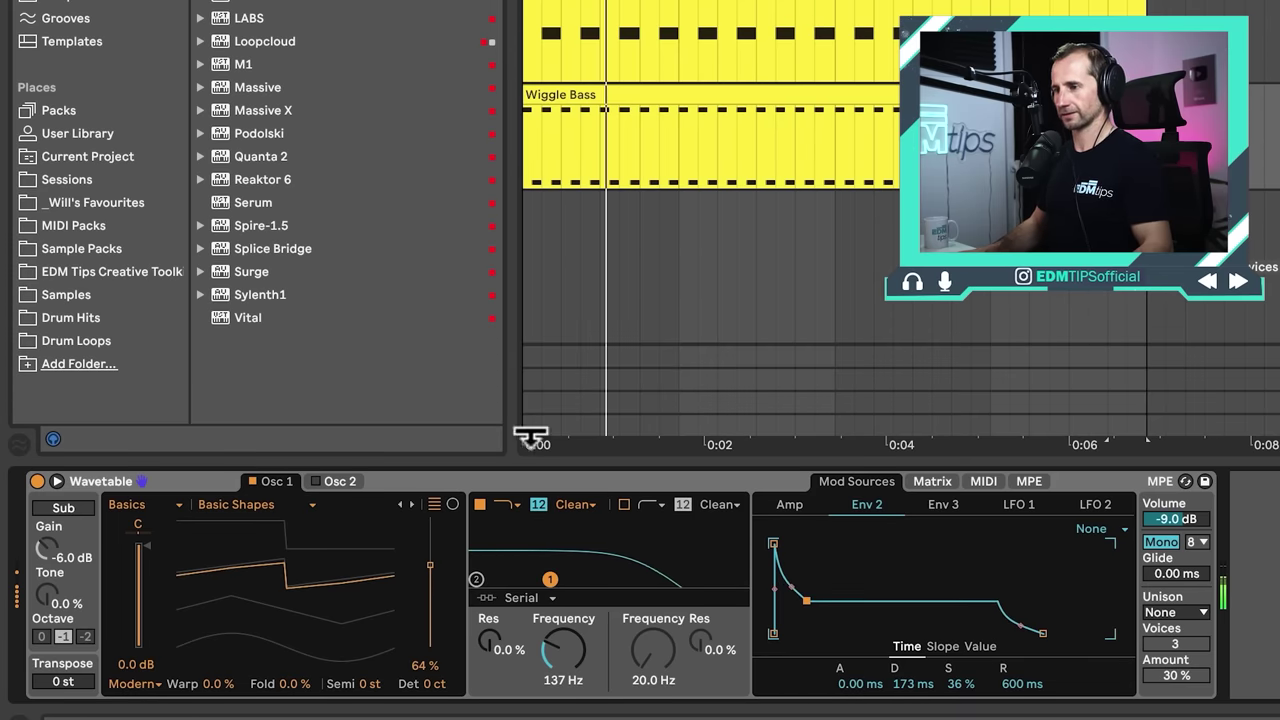
key("space")
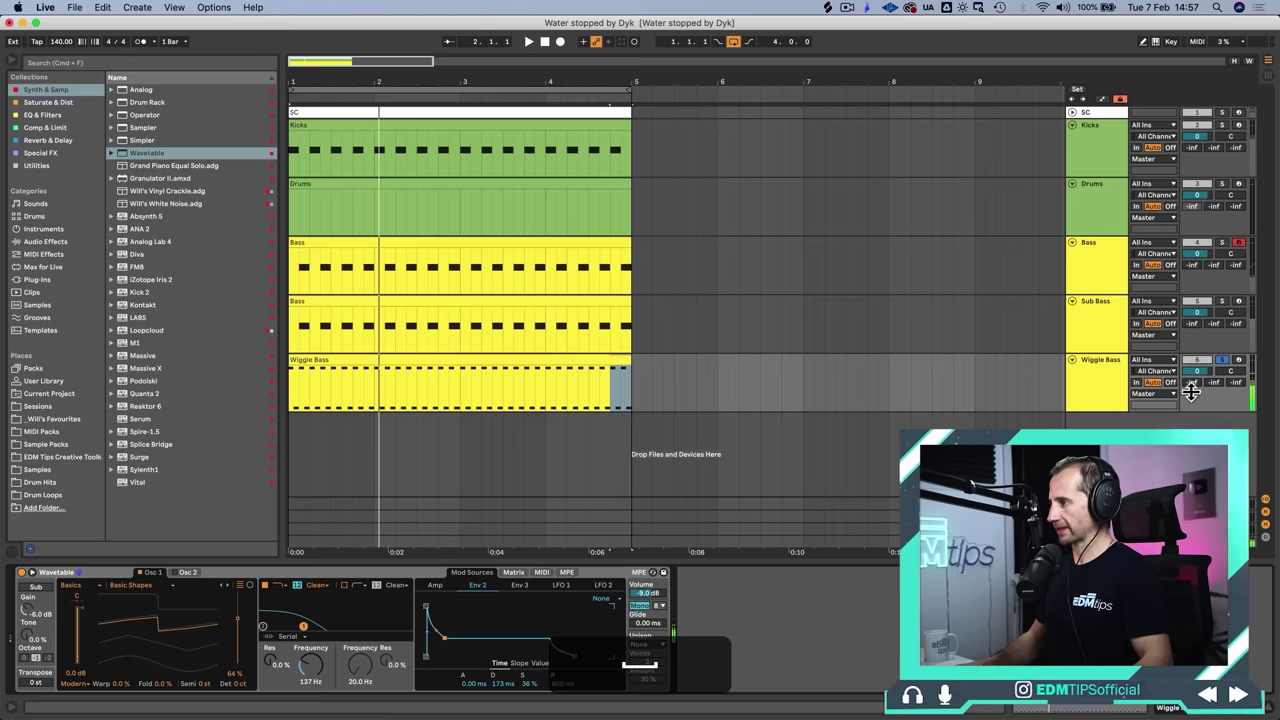
left_click(1222, 360)
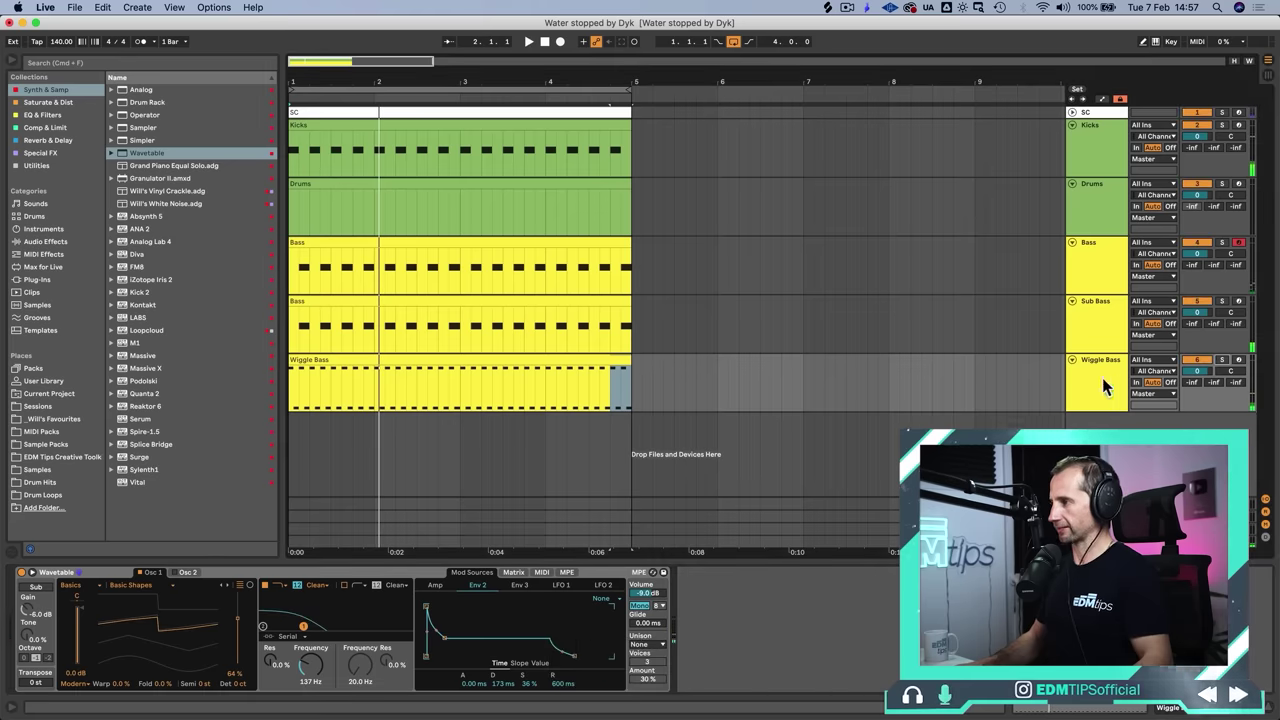
Step: Add an EQ Eight to the Wiggle Bass track with its low cut at 115 Hz, and save the set
left_click(1104, 382)
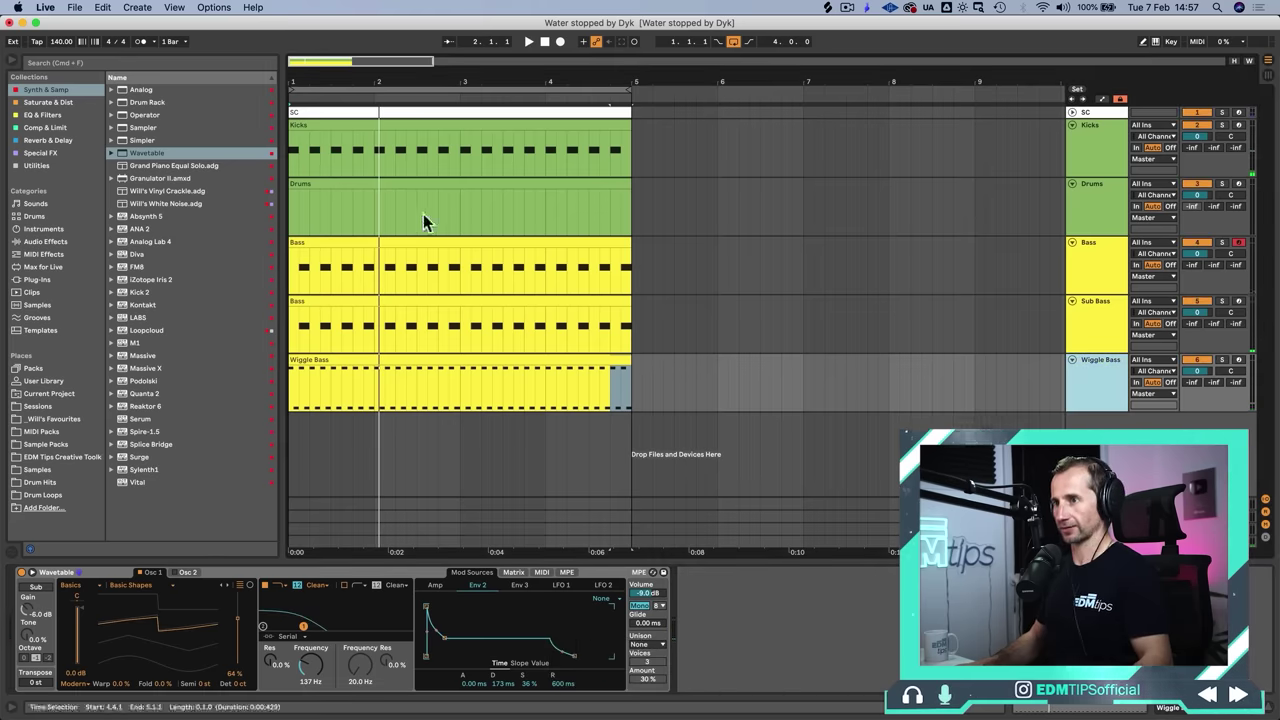
left_click(40, 115)
left_click_drag(862, 590, 860, 600)
key("space")
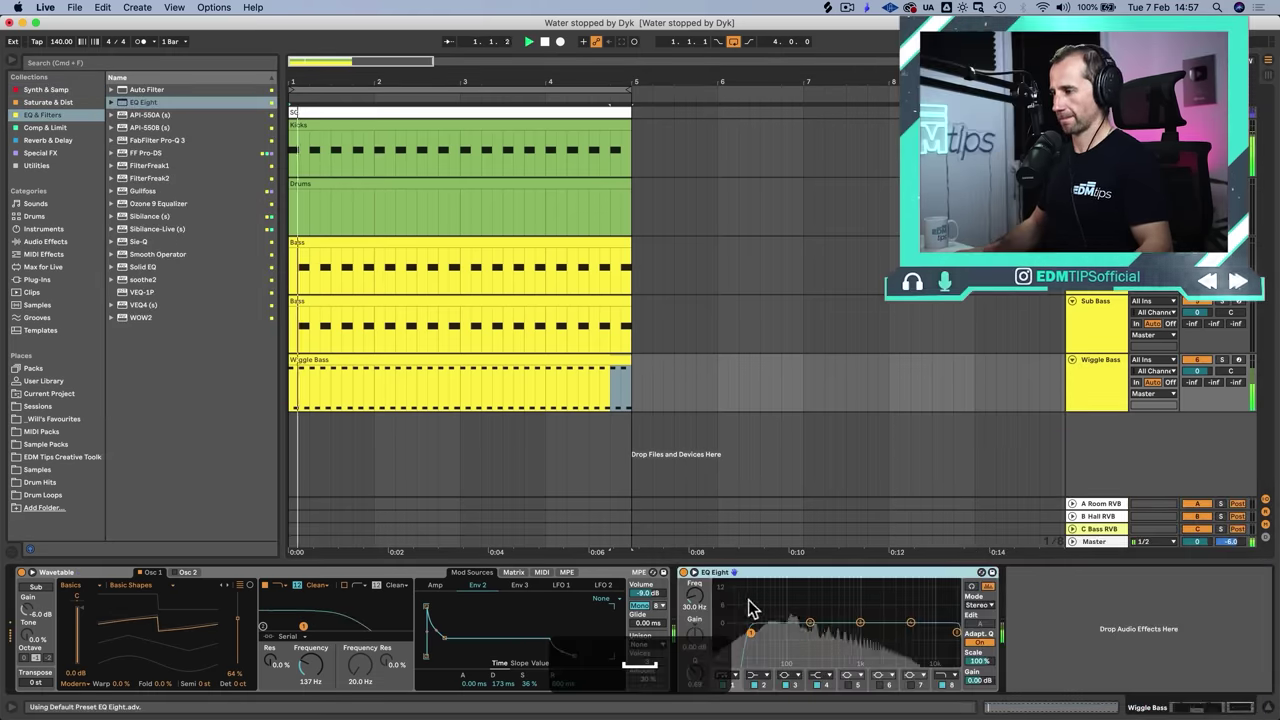
left_click_drag(694, 596, 697, 605)
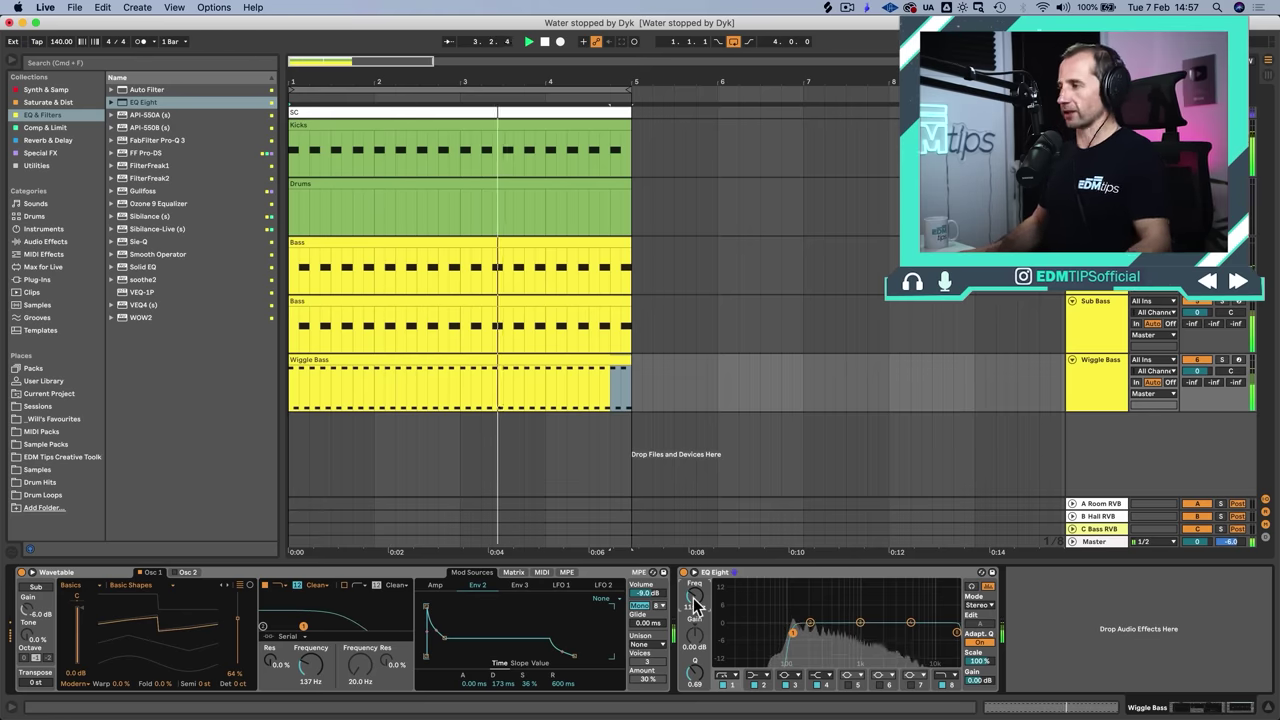
key("super+s")
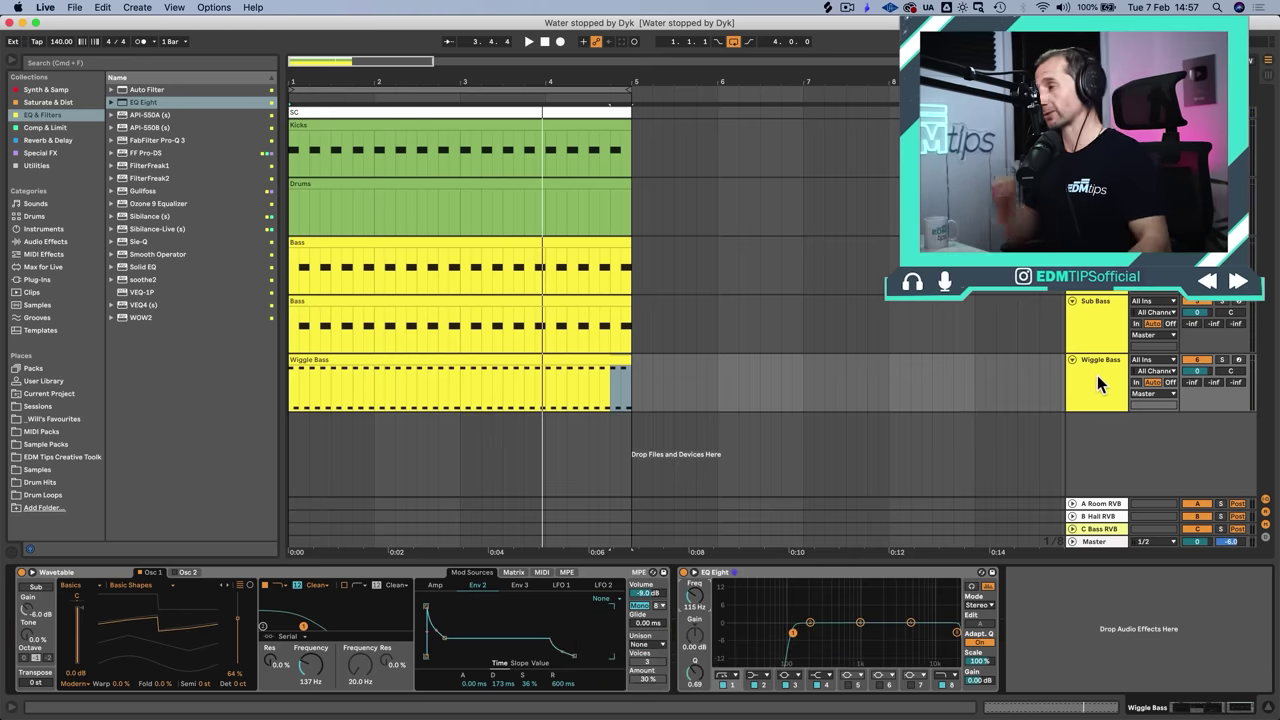
Step: Add a Compressor after the EQ Eight on the Wiggle Bass track and rename it SC PUMP
left_click(1097, 375)
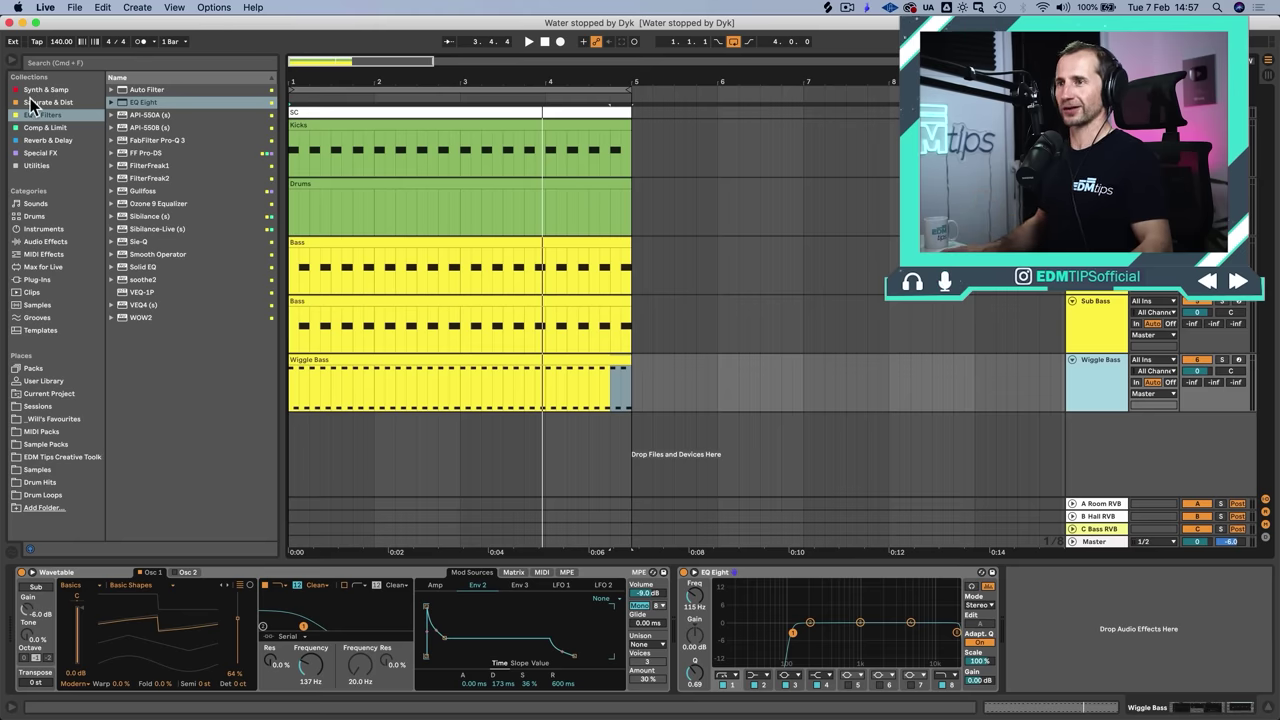
left_click(33, 103)
left_click(45, 127)
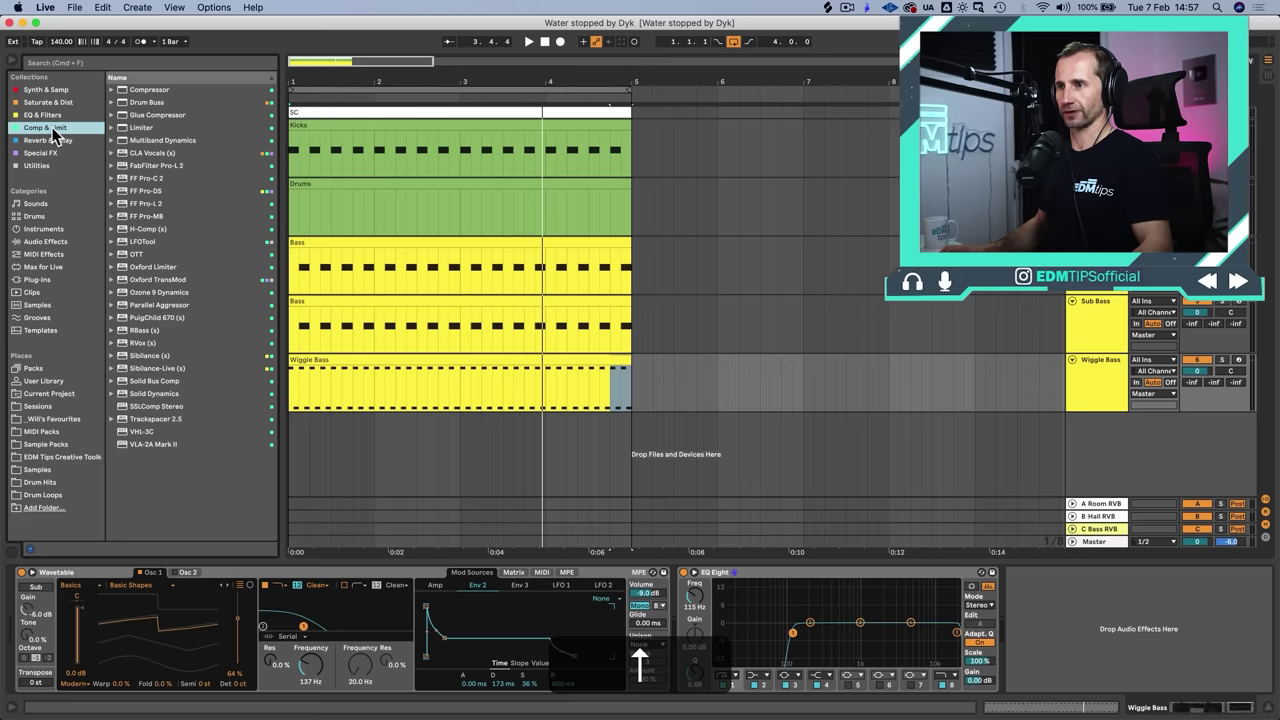
left_click_drag(135, 92, 1037, 586)
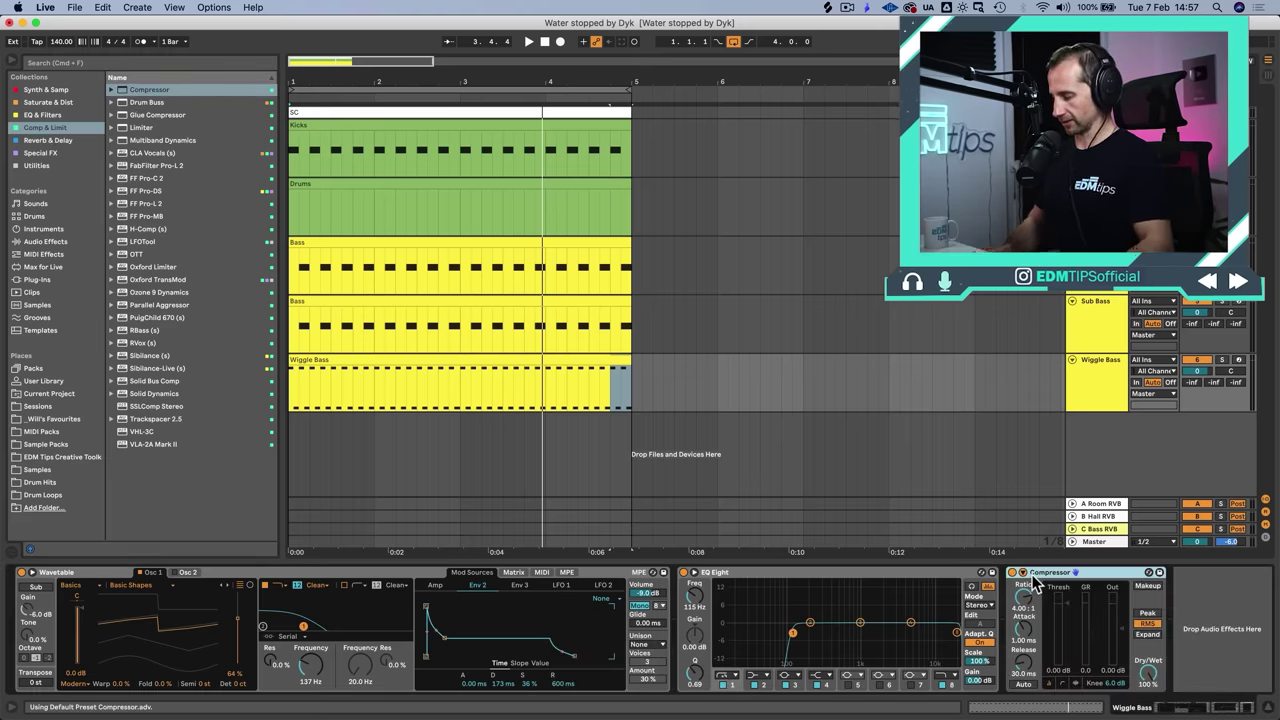
key("shift+super+r")
type("SC PU")
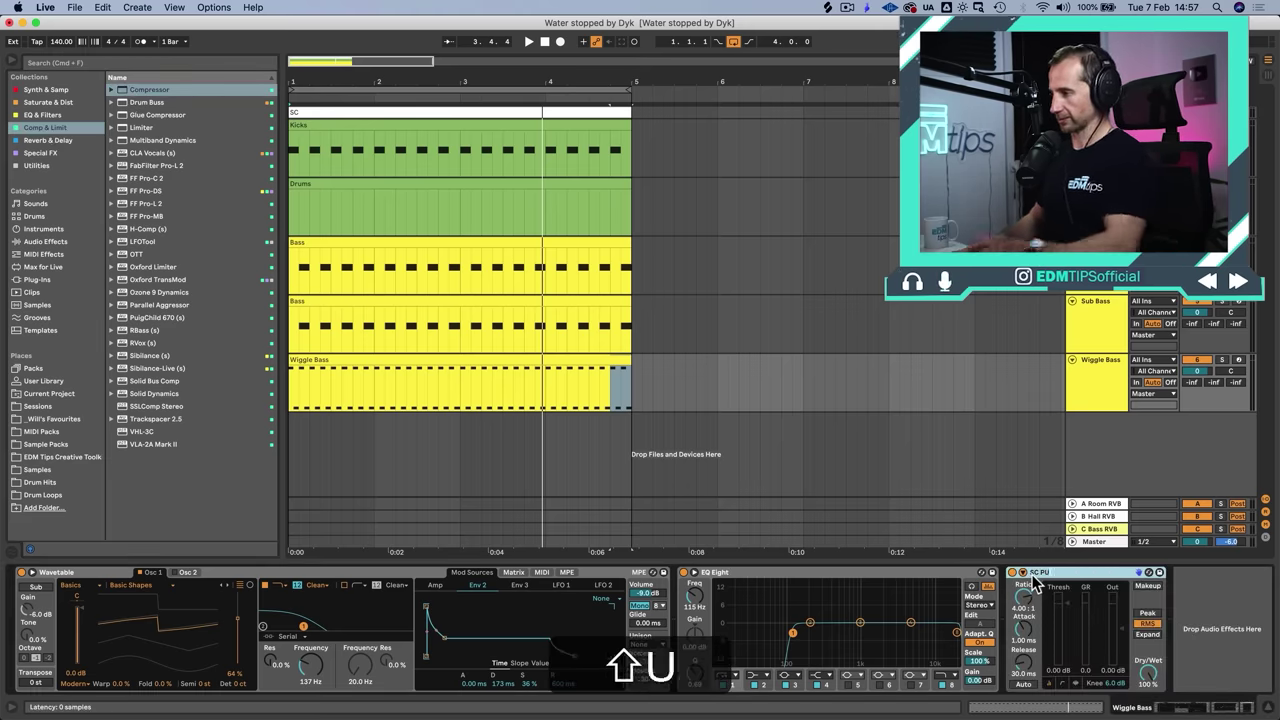
type("MP")
key("Return")
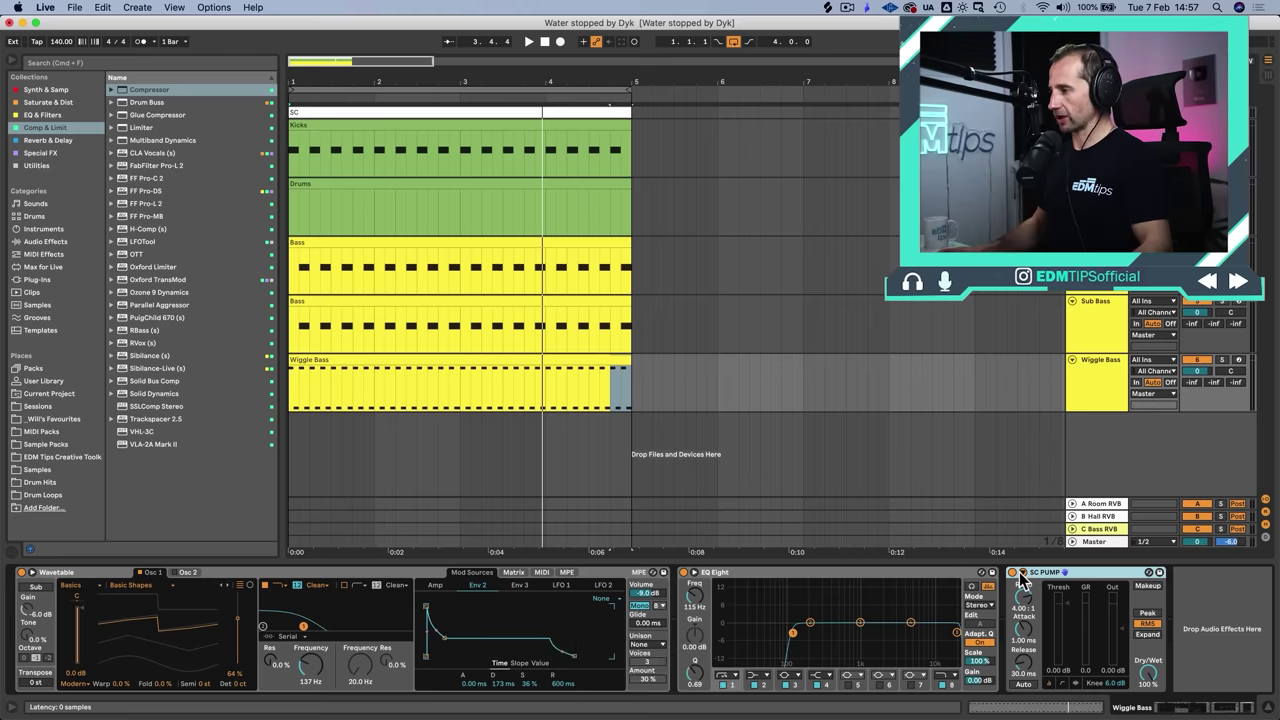
Step: Enable sidechain on the SC PUMP compressor and take its audio from the SC track
left_click(1021, 574)
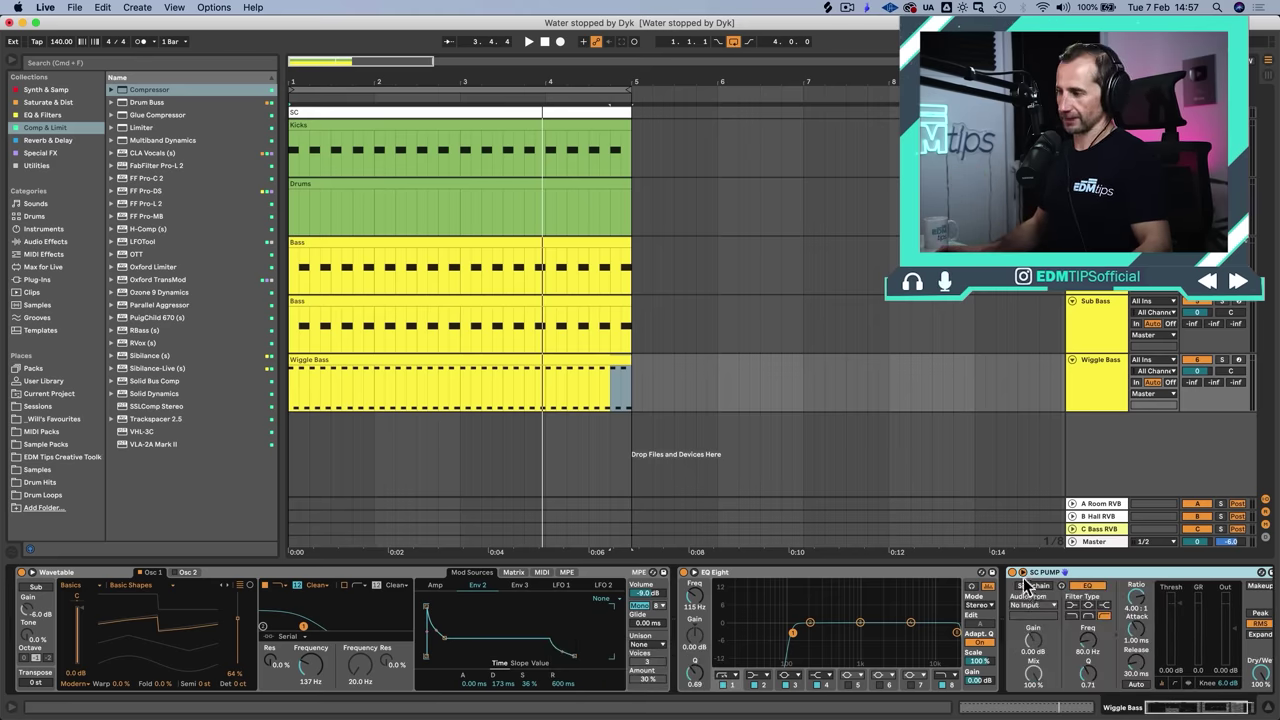
left_click(1030, 586)
left_click(1027, 606)
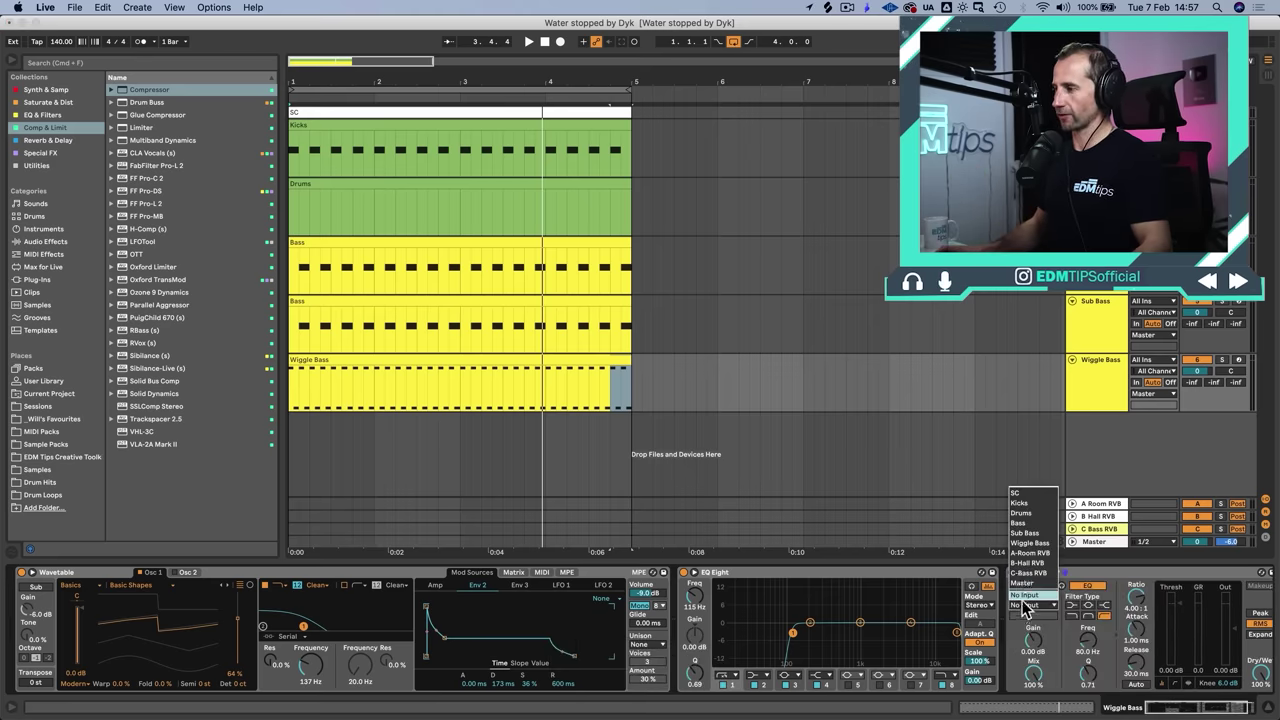
left_click(1022, 495)
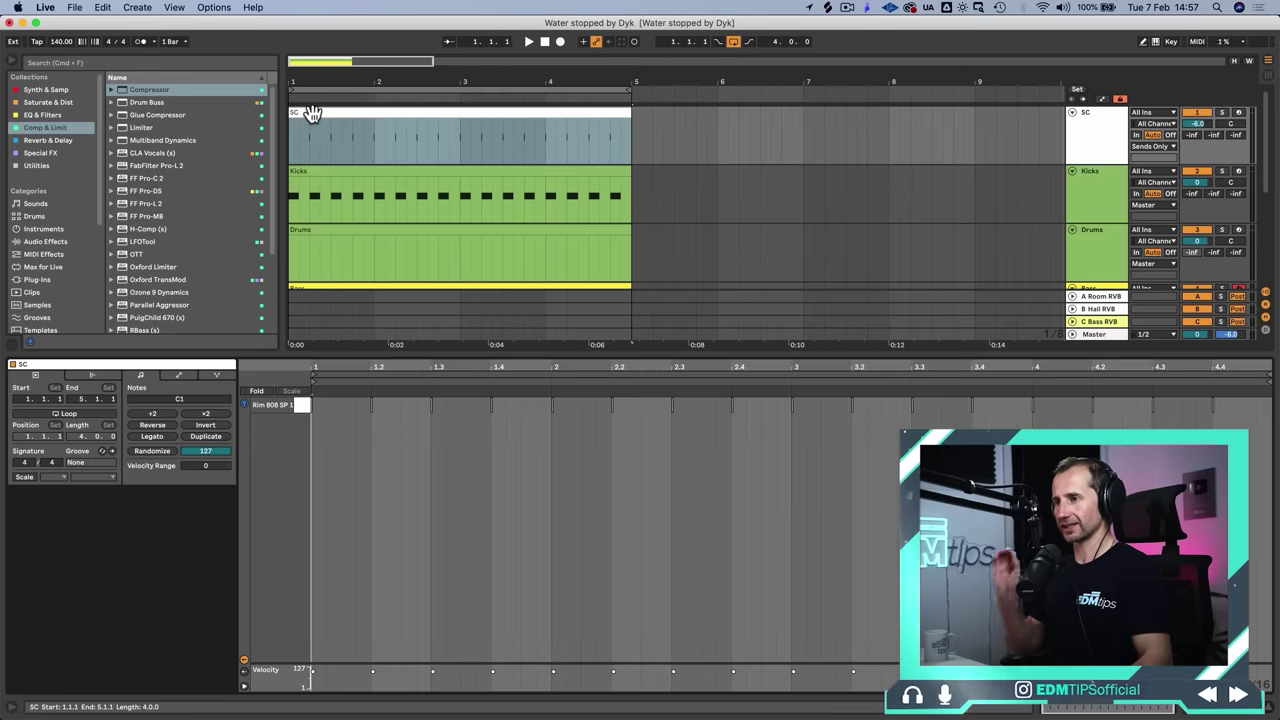
Step: Examine the trigger notes in the SC clip and the SC track's rim sample device and output routing
left_click(303, 406)
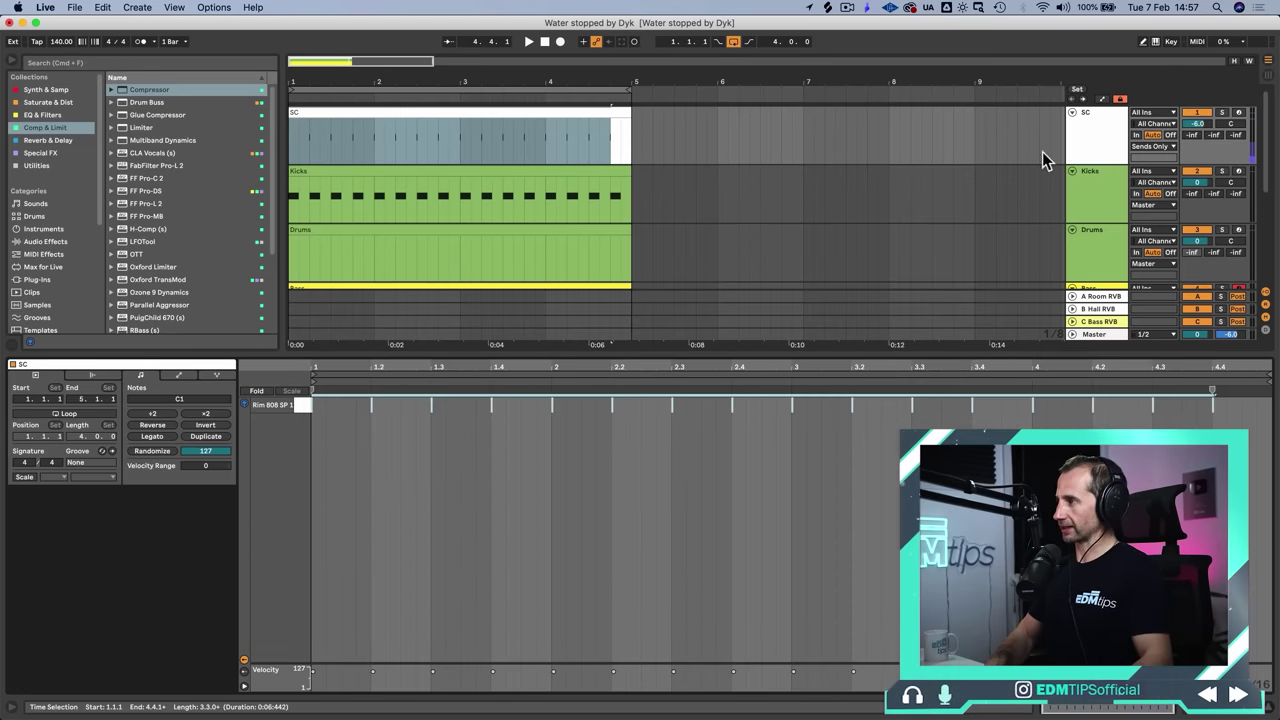
key("shift+Tab")
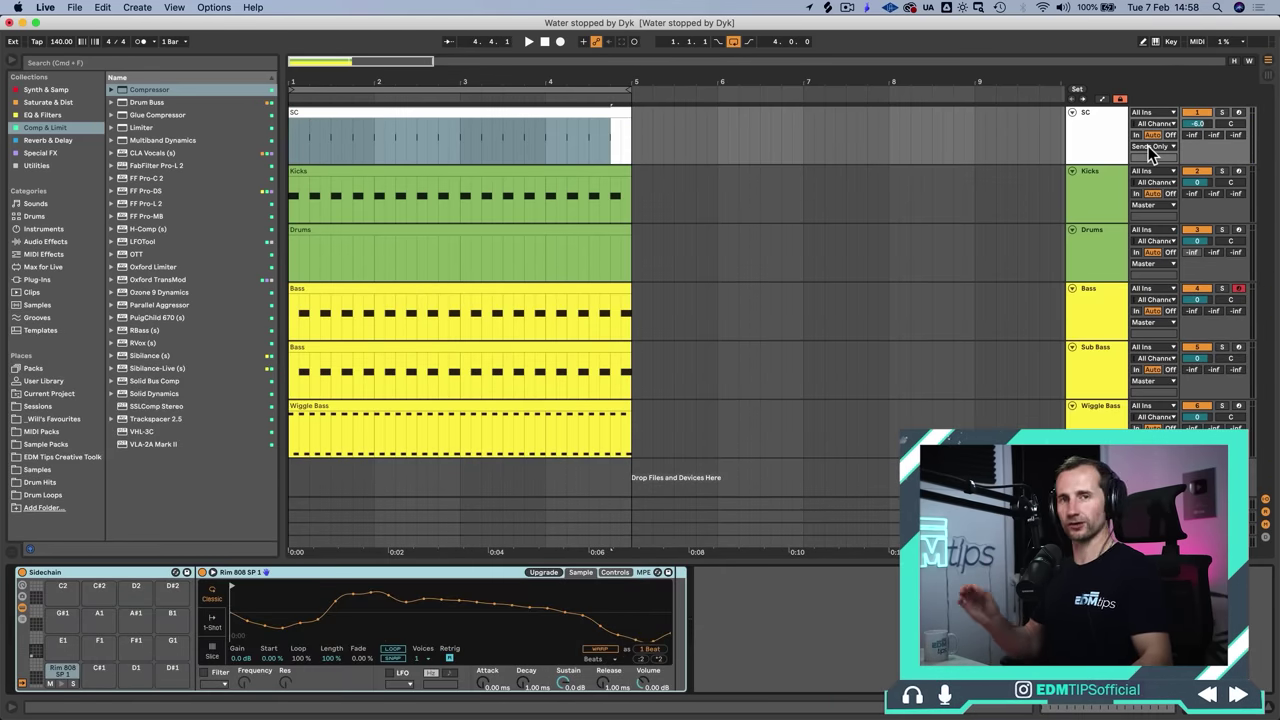
Step: With Wiggle Bass soloed and playing, set SC PUMP to -inf dB threshold, 0.01 ms attack, 45.0 ms release and 1.48:1 ratio
left_click(1098, 410)
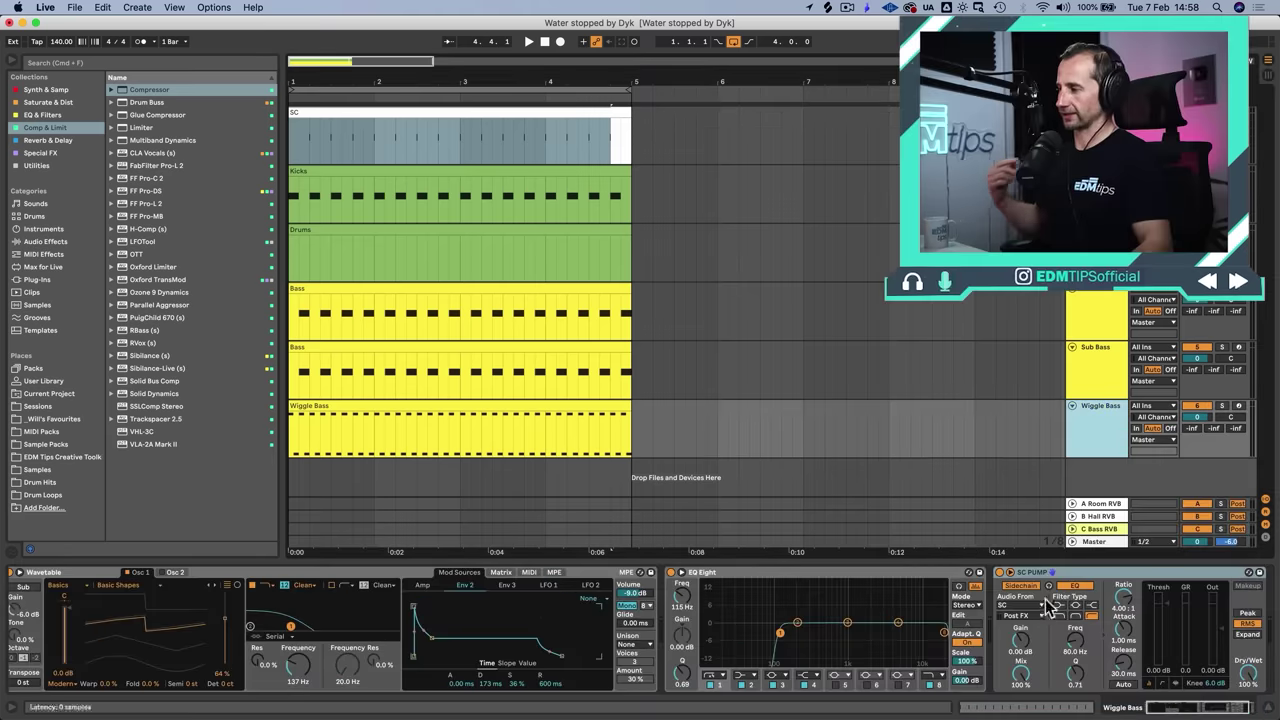
left_click(1221, 406)
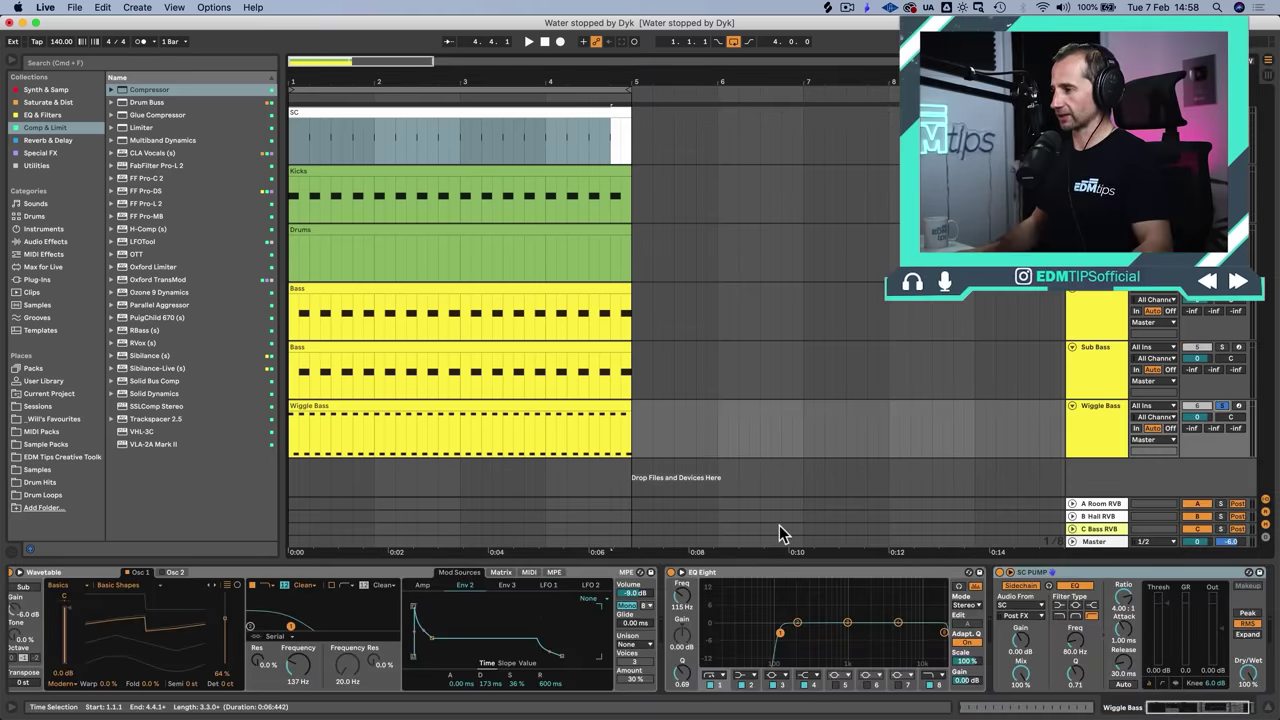
double_click(761, 574)
key("space")
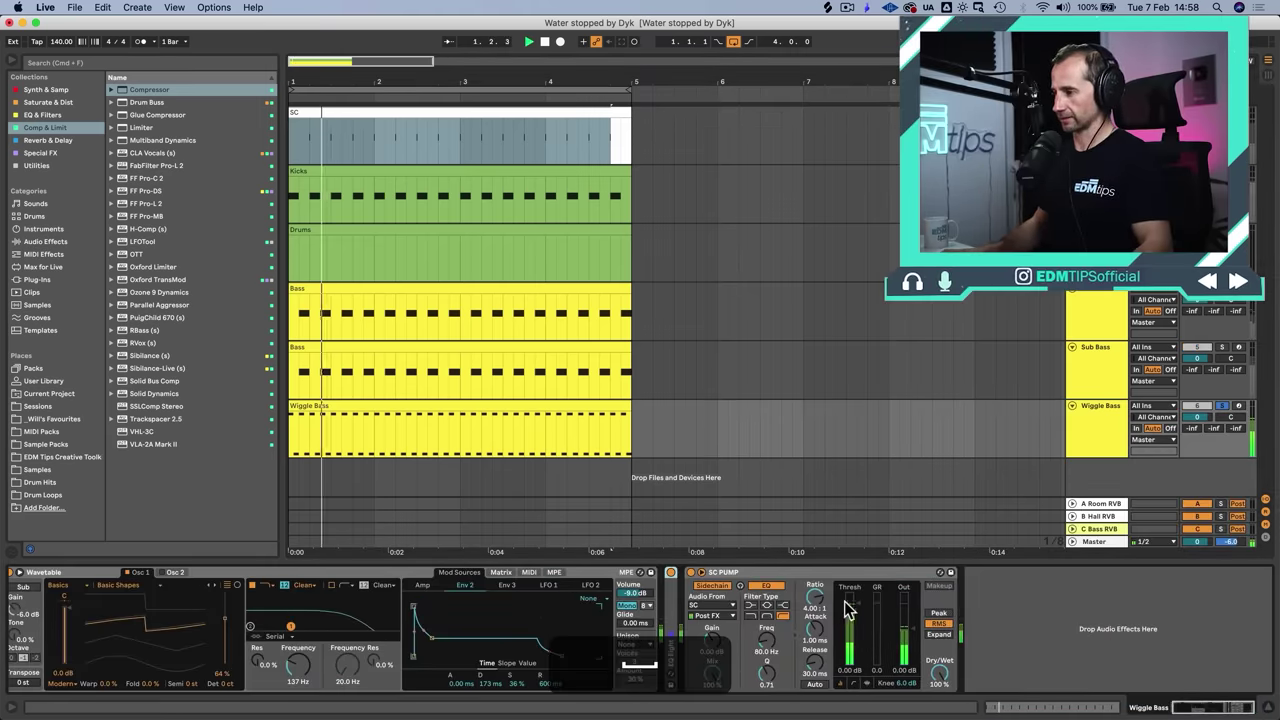
left_click_drag(859, 604, 859, 638)
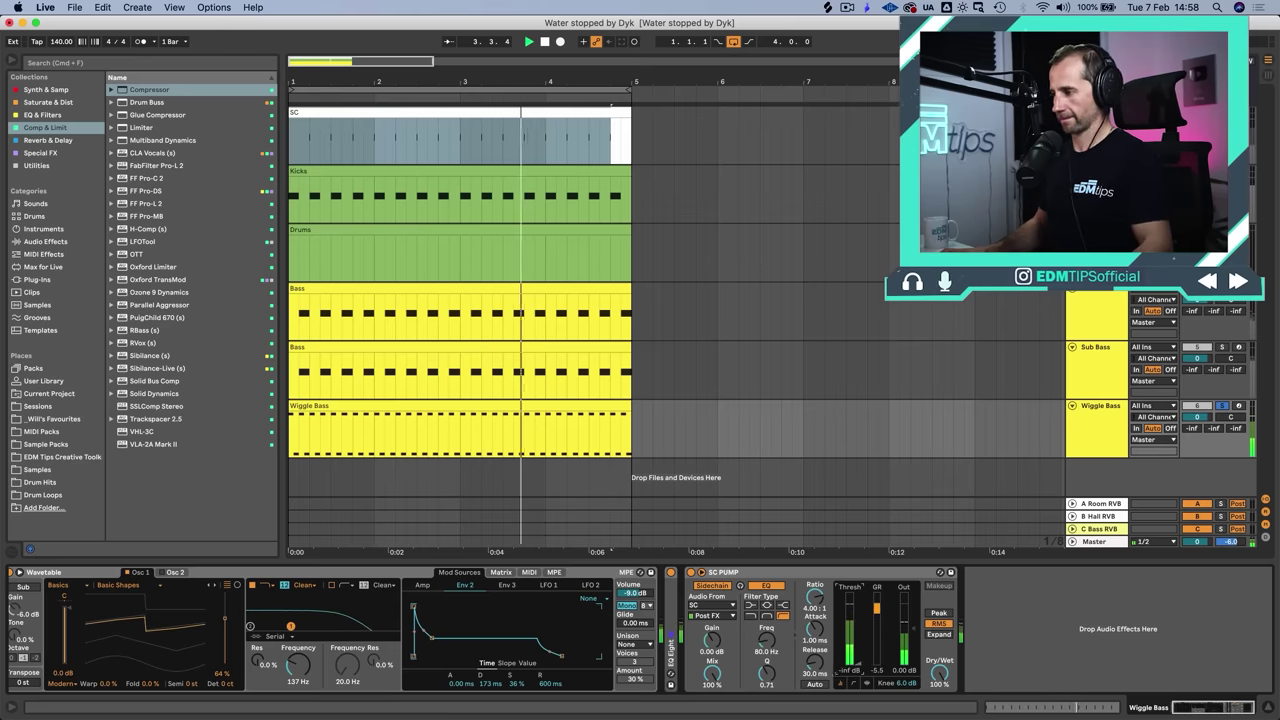
left_click_drag(815, 663, 815, 692)
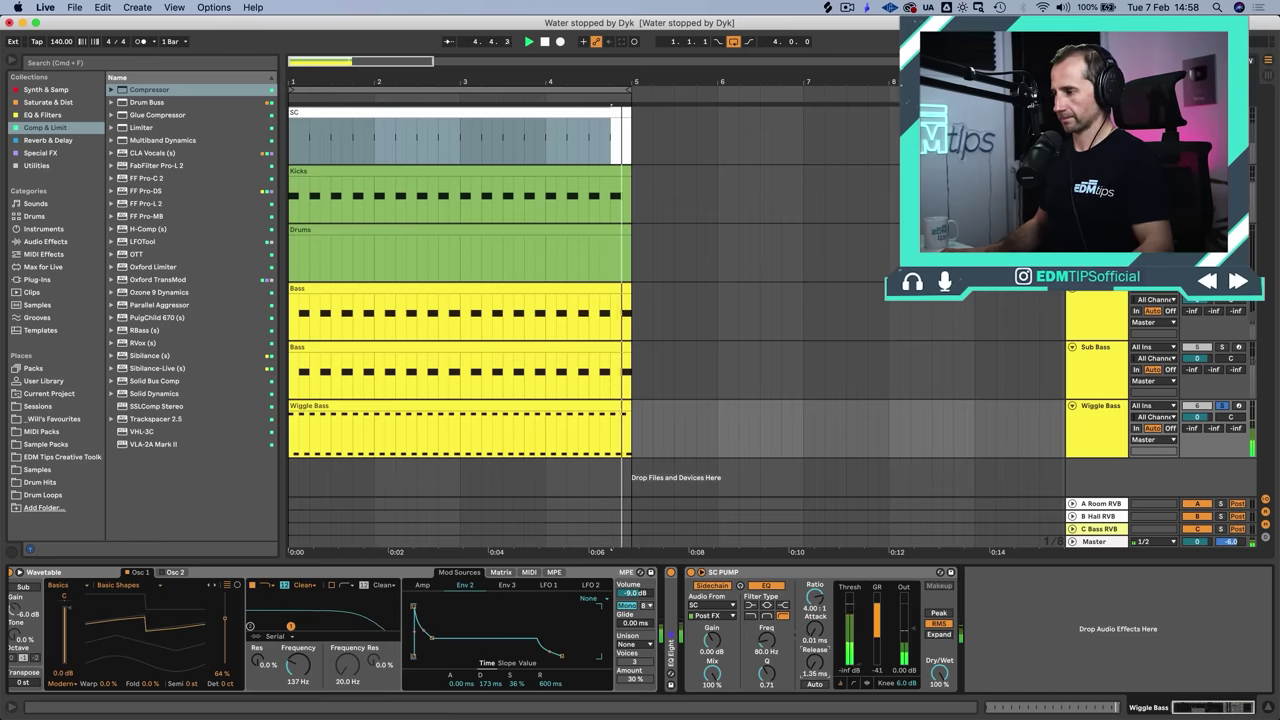
left_click_drag(815, 597, 815, 640)
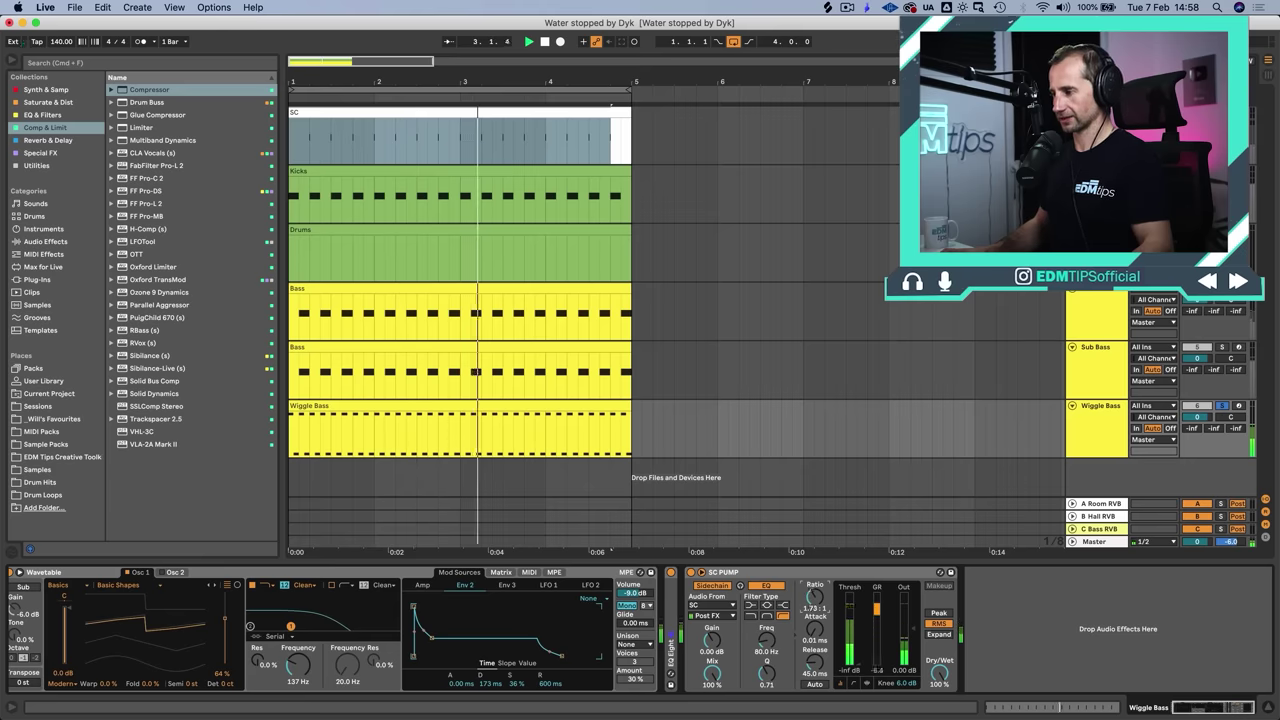
Step: Copy the SC PUMP compressor, and group the Bass and Sub Bass tracks under the name BASS
left_click(820, 572)
key("super+c")
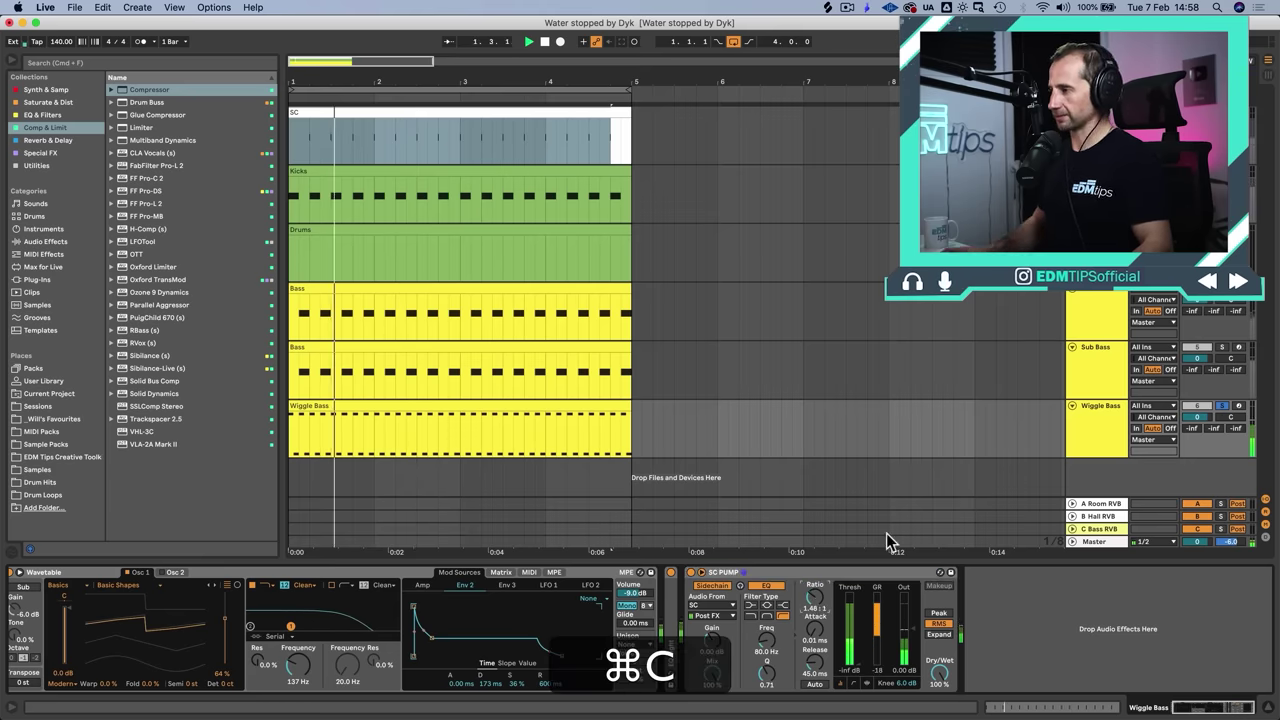
left_click(1092, 367)
left_click(1094, 319, "shift")
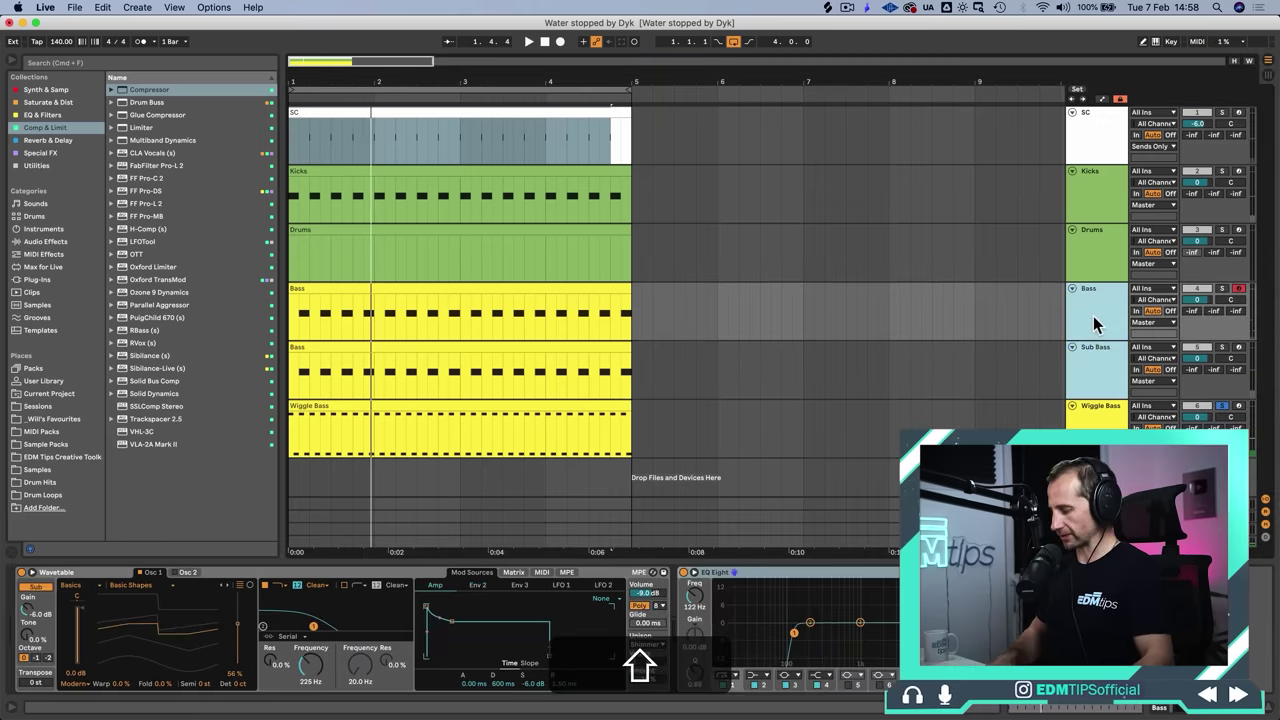
key("super+g")
key("super+r")
type("BASSS")
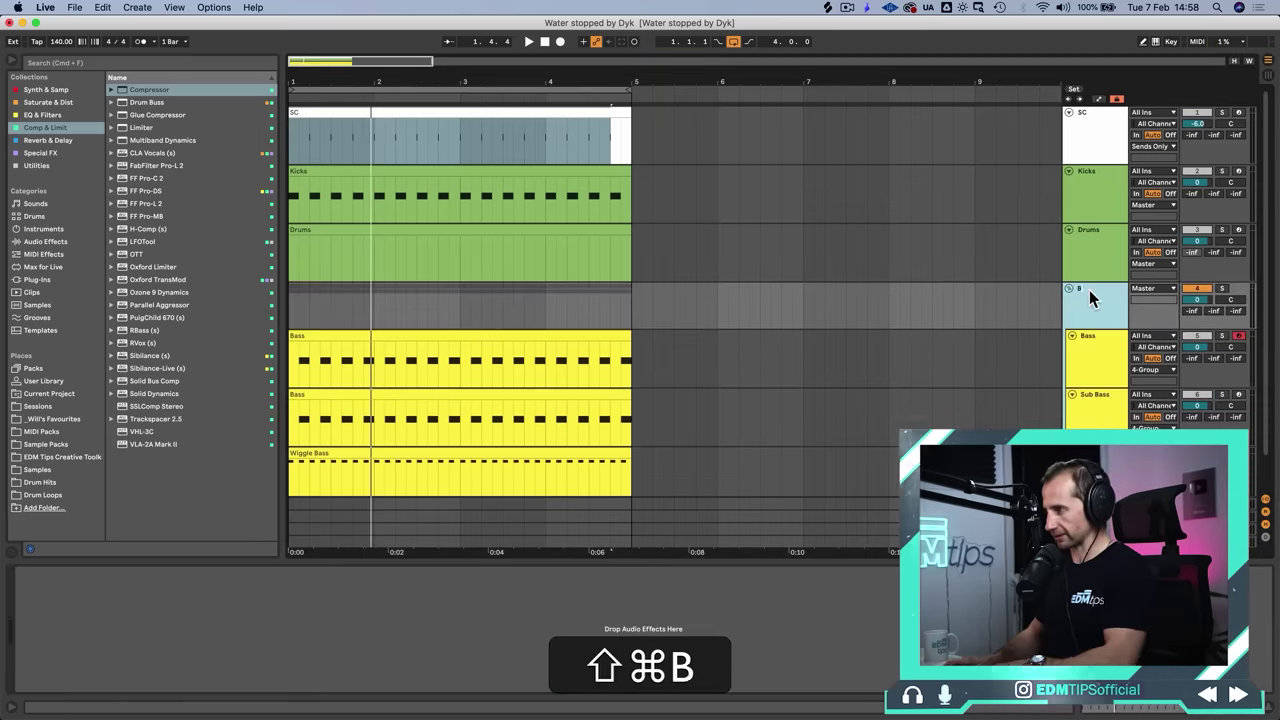
key("BackSpace")
key("Return")
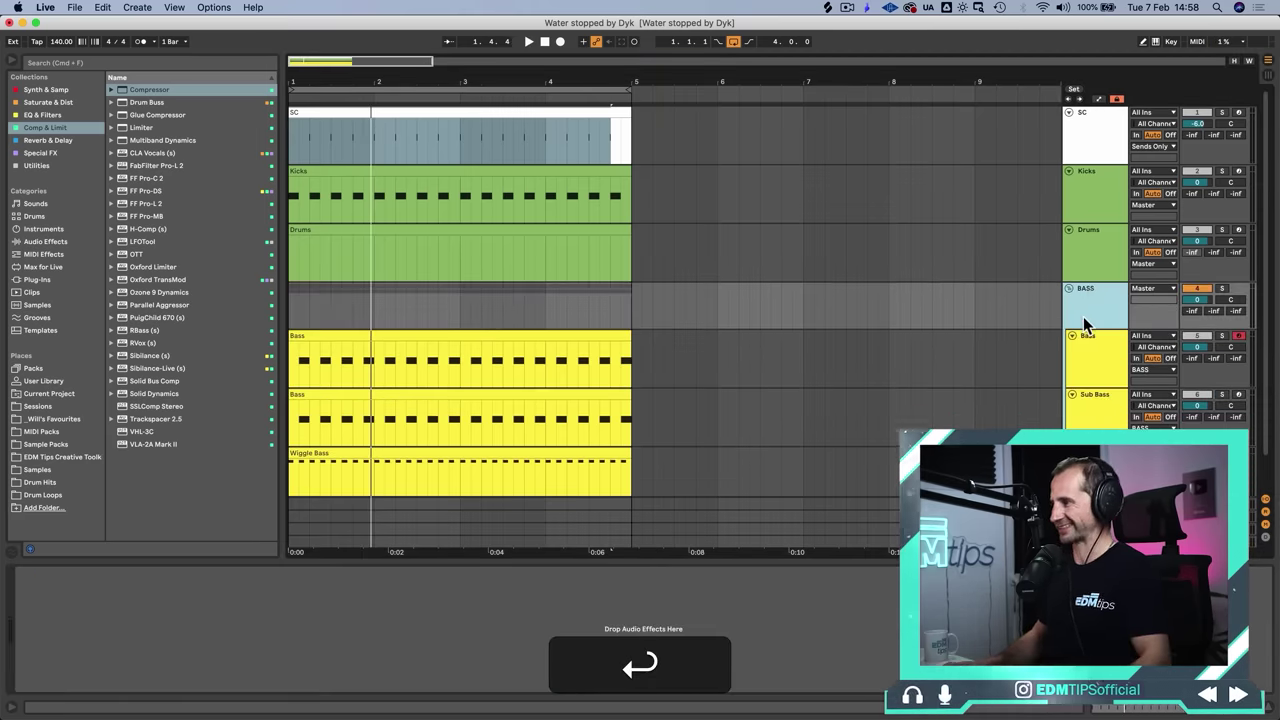
Step: Paste the SC PUMP compressor onto the BASS group and colour the group orange
key("super+v")
left_click(1098, 318)
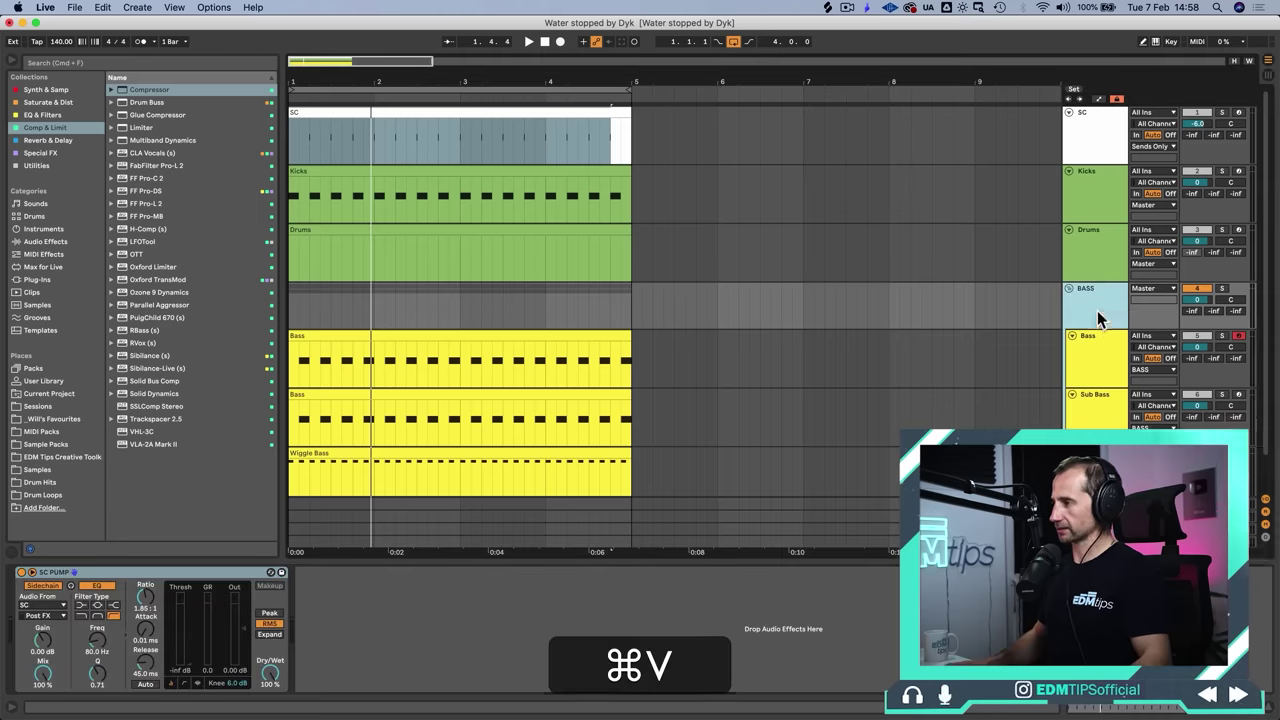
right_click(1101, 318)
left_click(1123, 491)
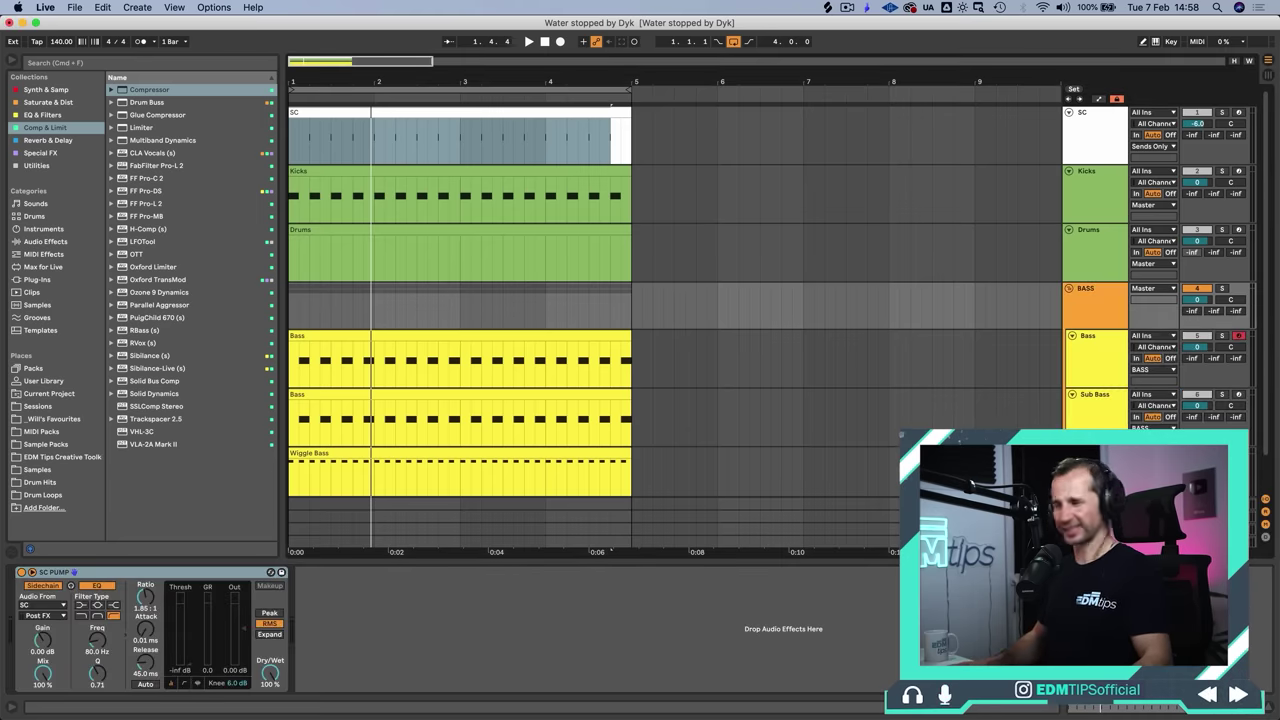
Step: Unsolo Wiggle Bass and play the full loop while bringing up the device chains of the bass tracks, ending on Bass
key("space")
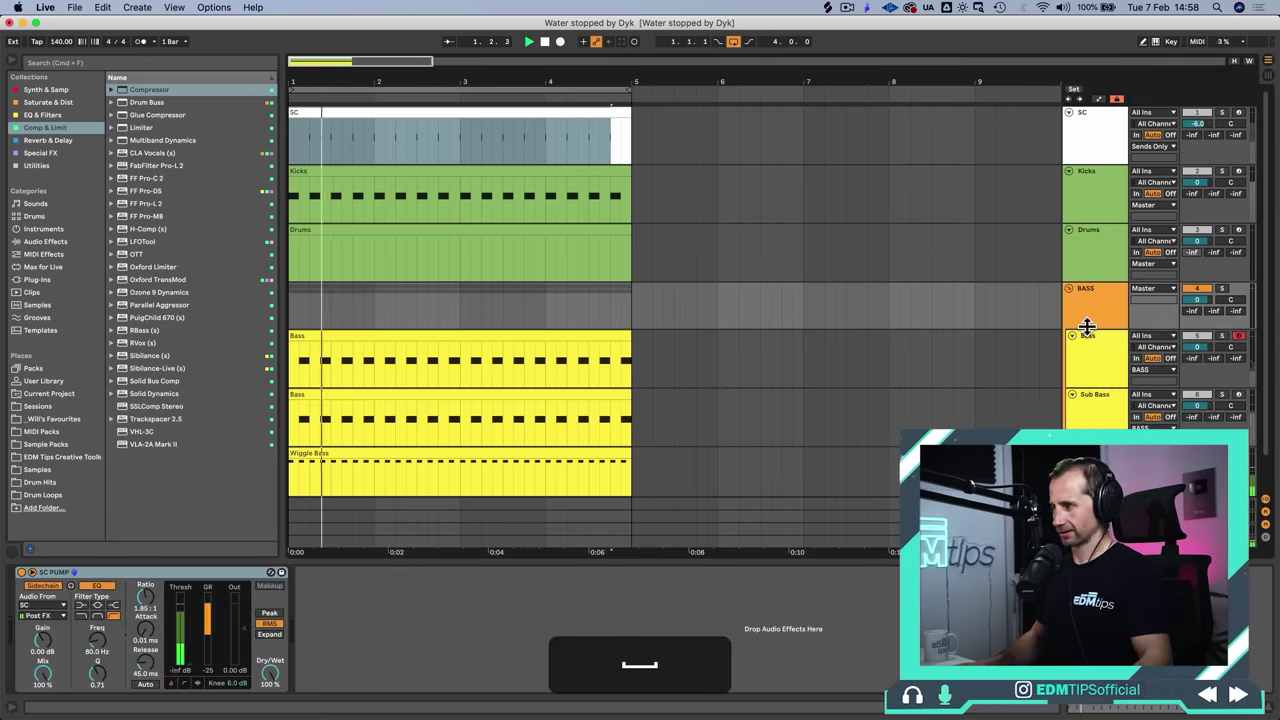
key("space")
key("space")
left_click(1100, 473)
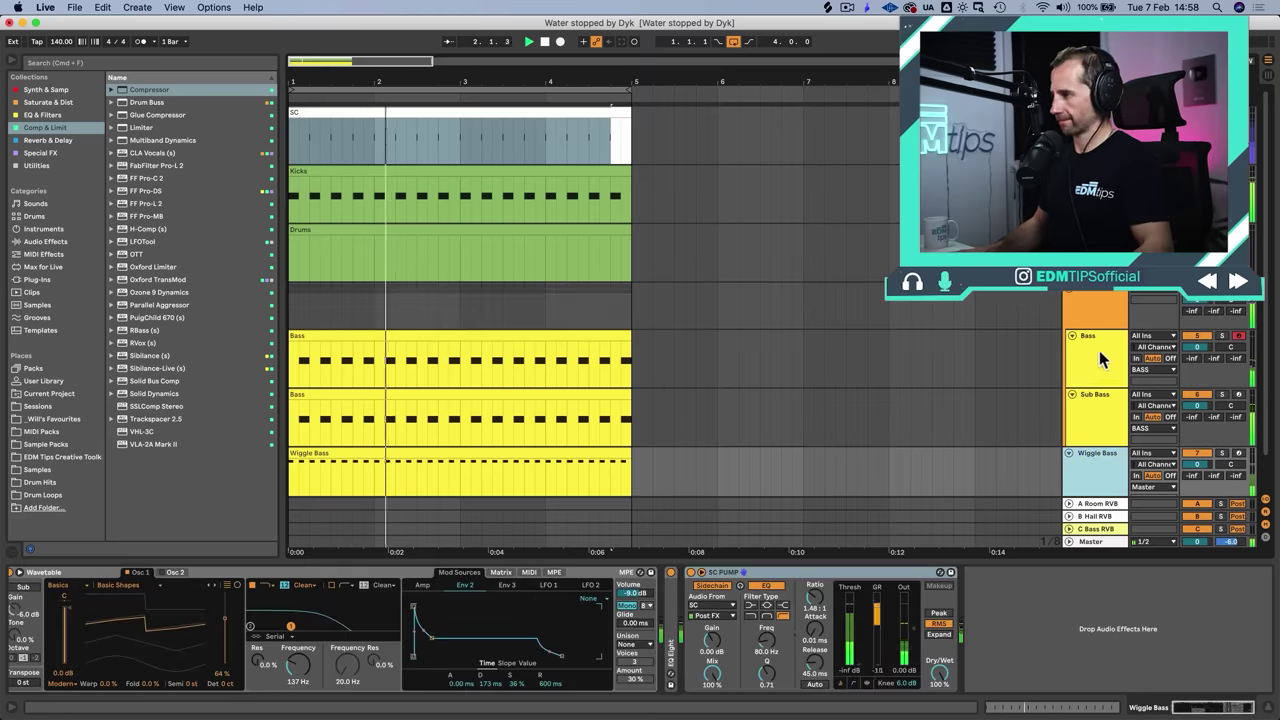
left_click(1098, 413)
left_click(1099, 374)
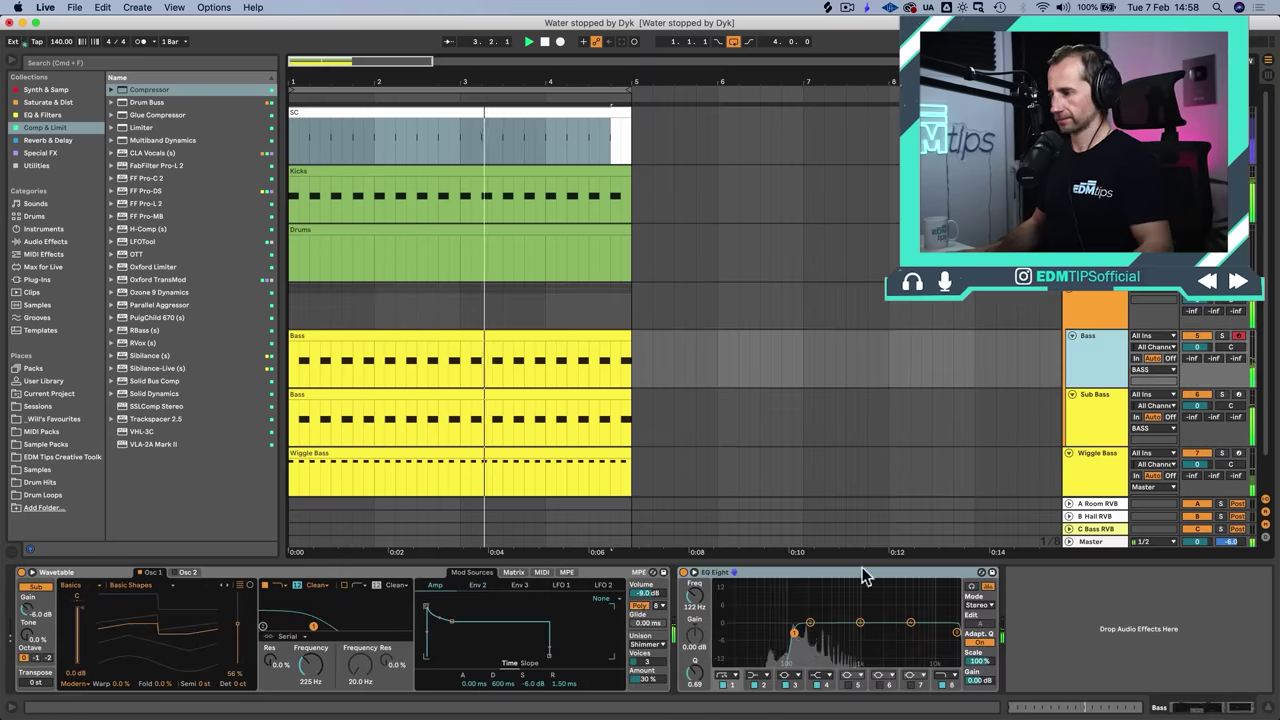
Step: Unfold the EQ Eight on the Wiggle Bass track and set its low-cut band to 80.8 Hz
left_click(1069, 488)
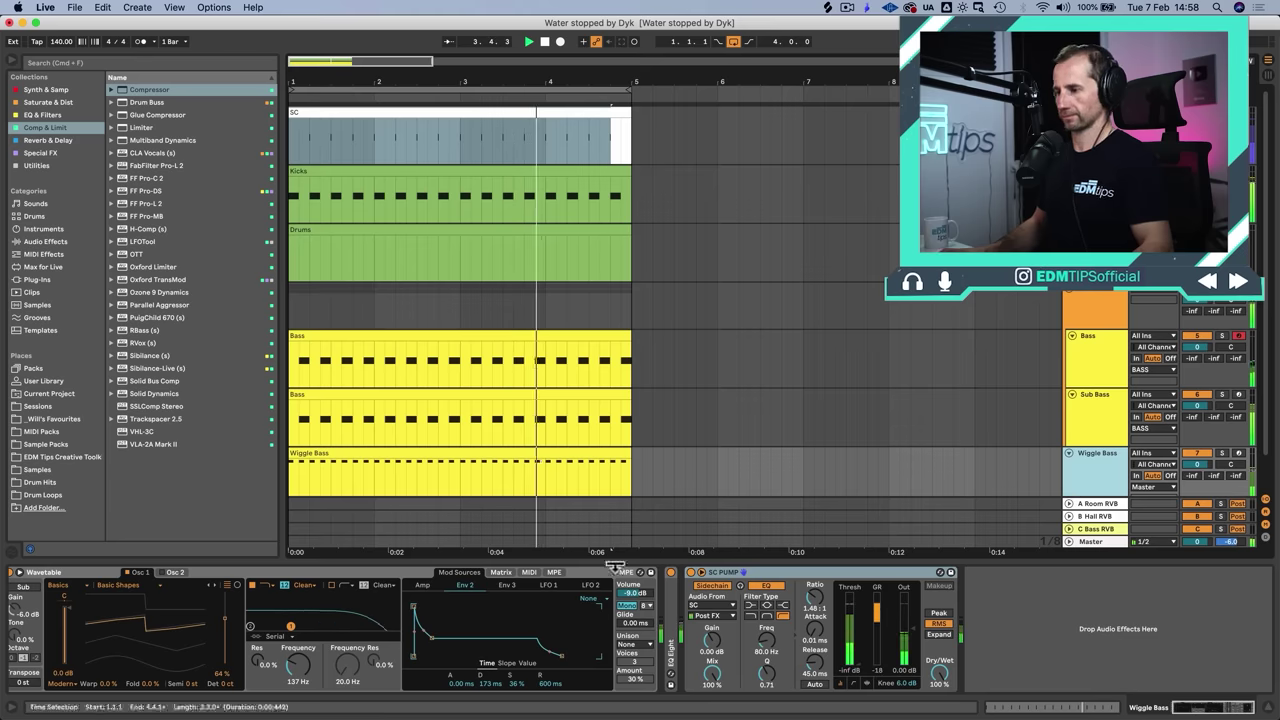
double_click(669, 634)
left_click_drag(784, 635, 778, 640)
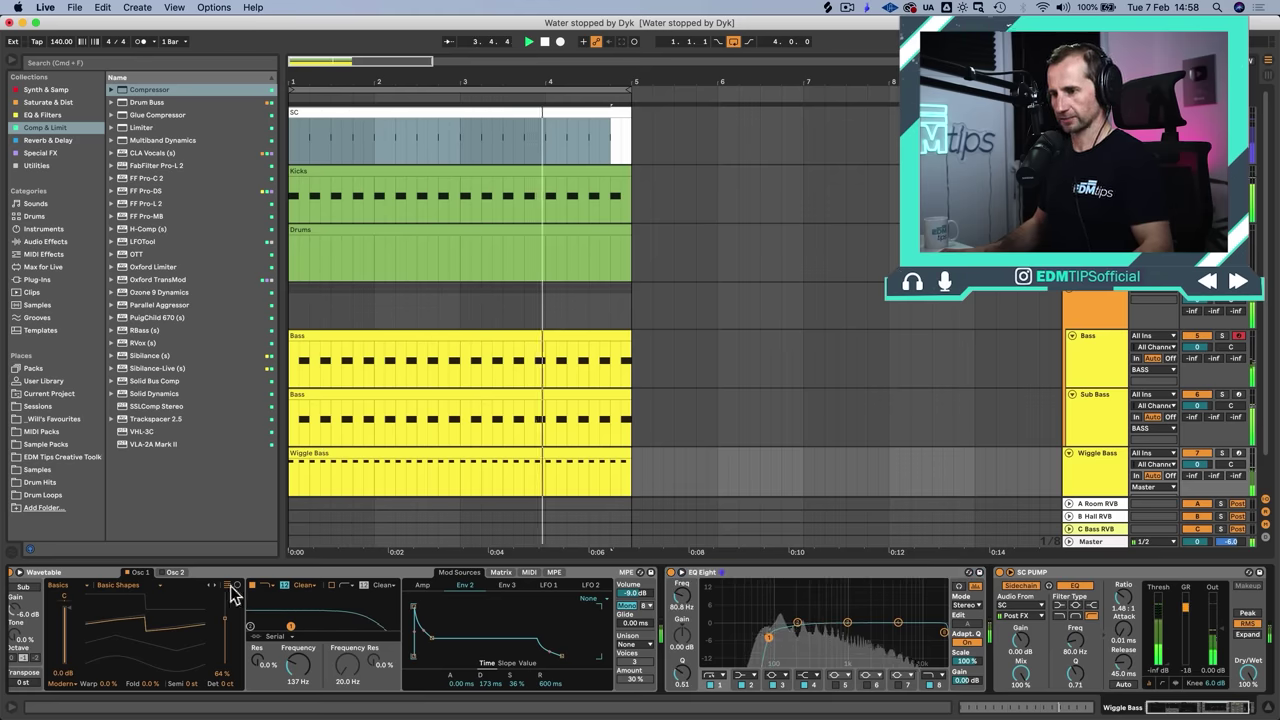
Step: Set the Wiggle Bass Wavetable's unison to Phase Sync, and bring up Osc 2 before stopping playback
left_click(641, 645)
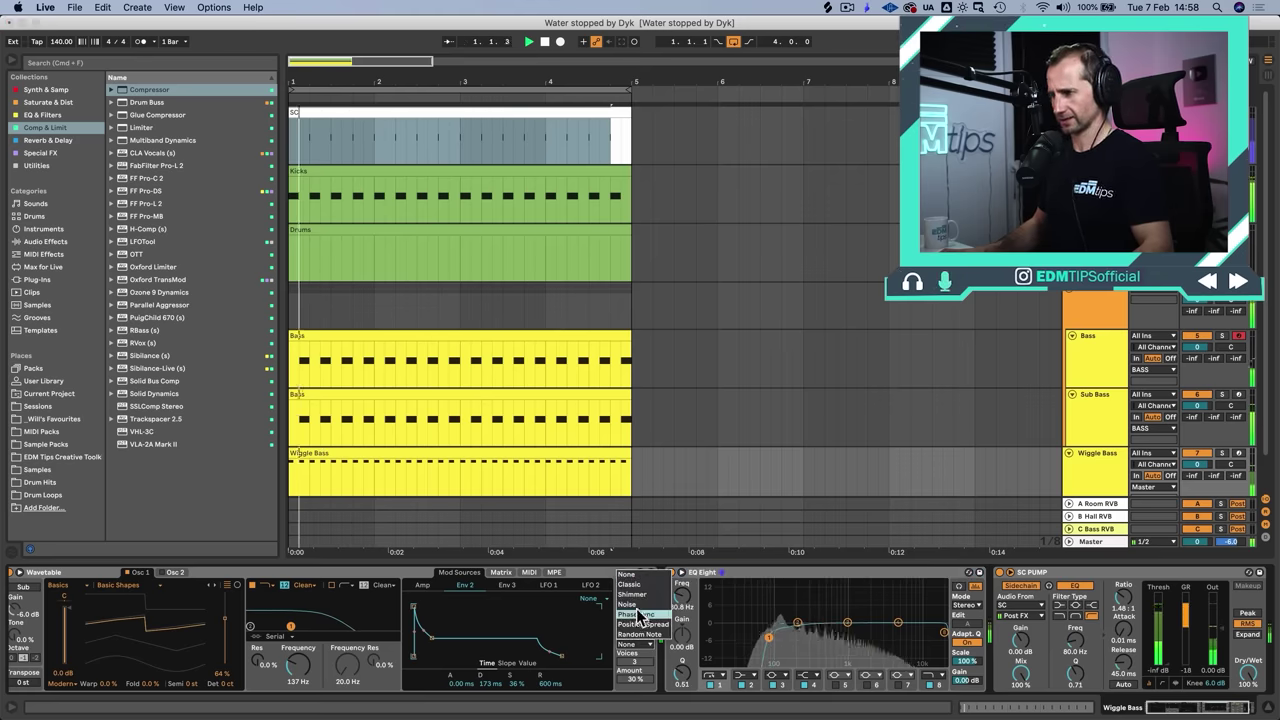
left_click(640, 614)
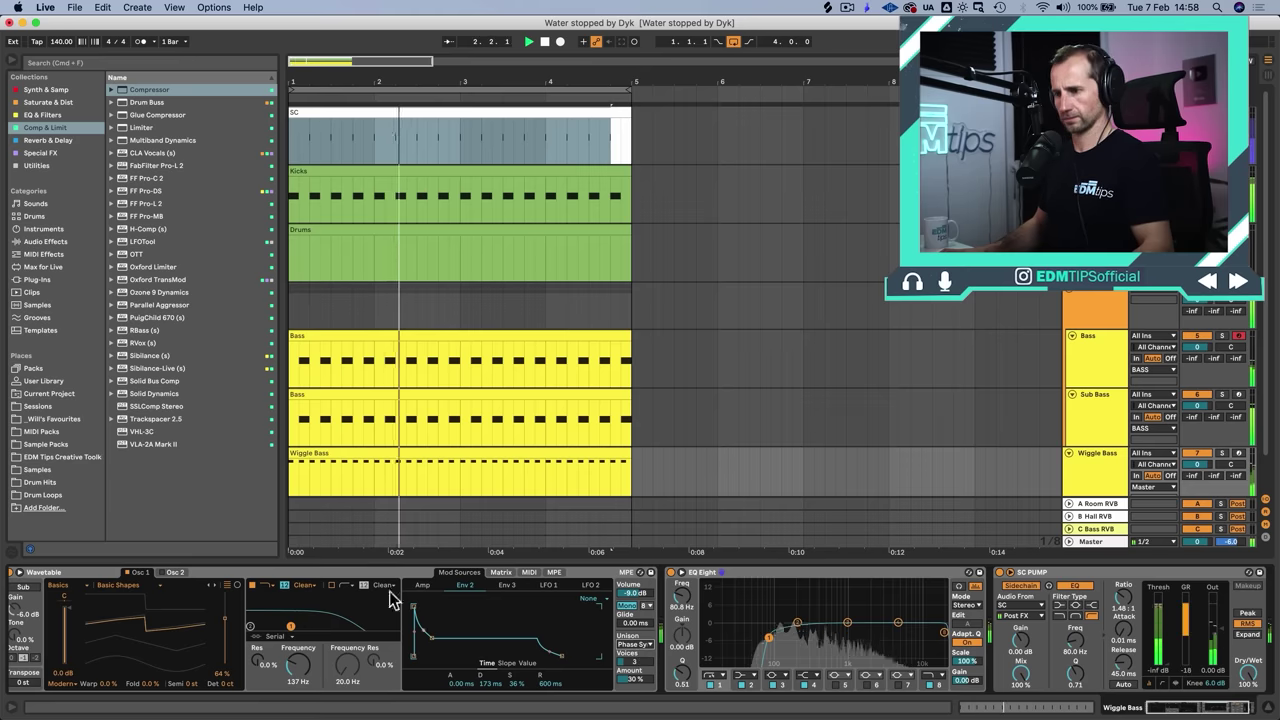
left_click(172, 572)
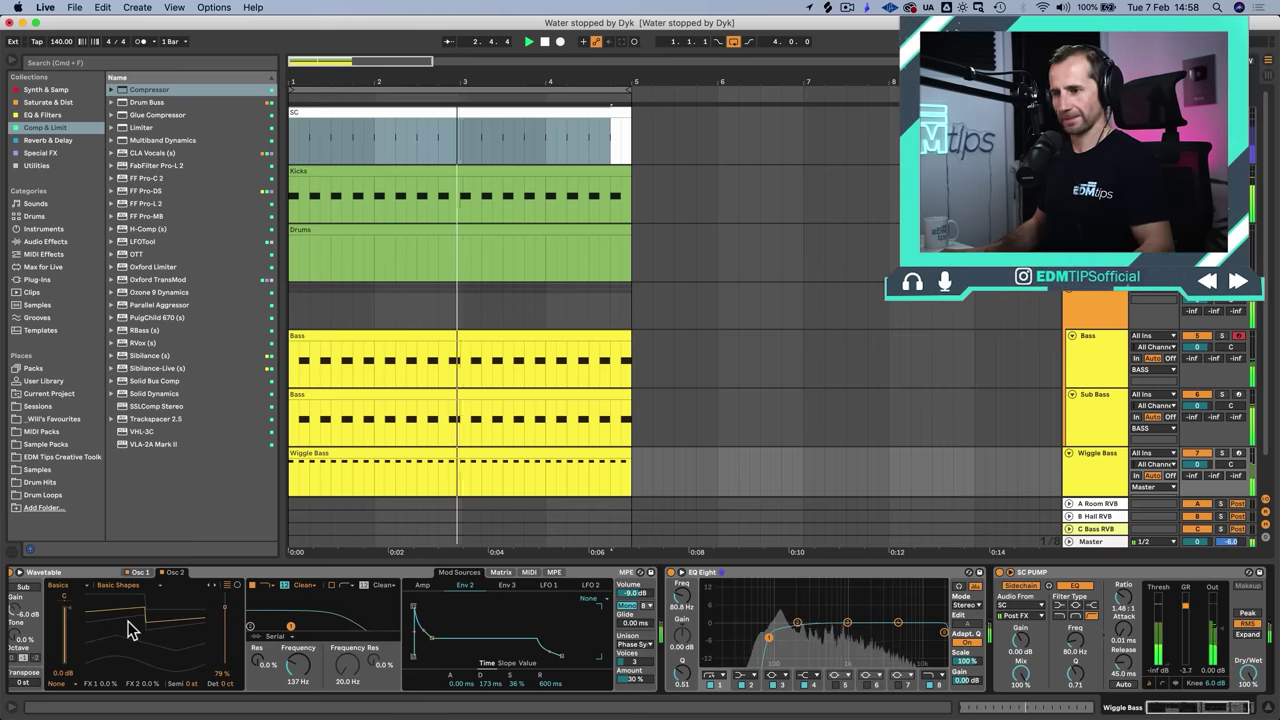
key("space")
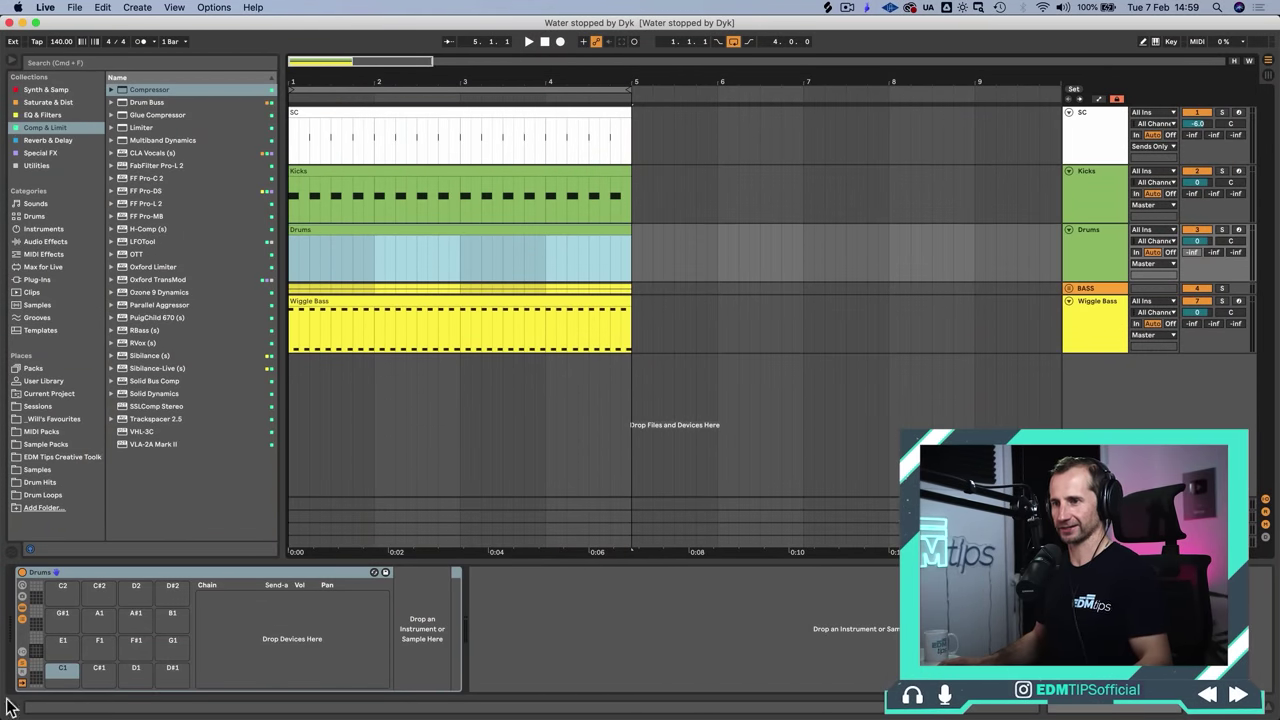
Step: Open the VEH3 Claps folder inside Claps in the Drum Hits sample library
left_click(53, 470)
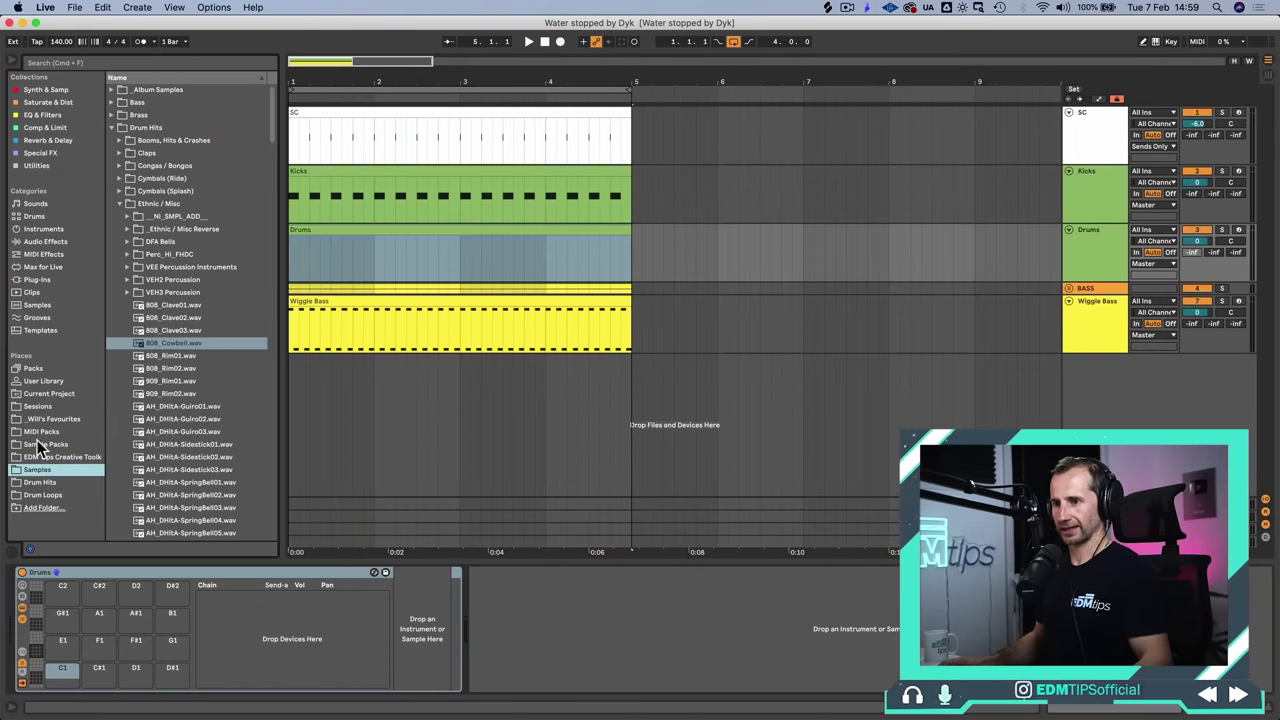
left_click(38, 483)
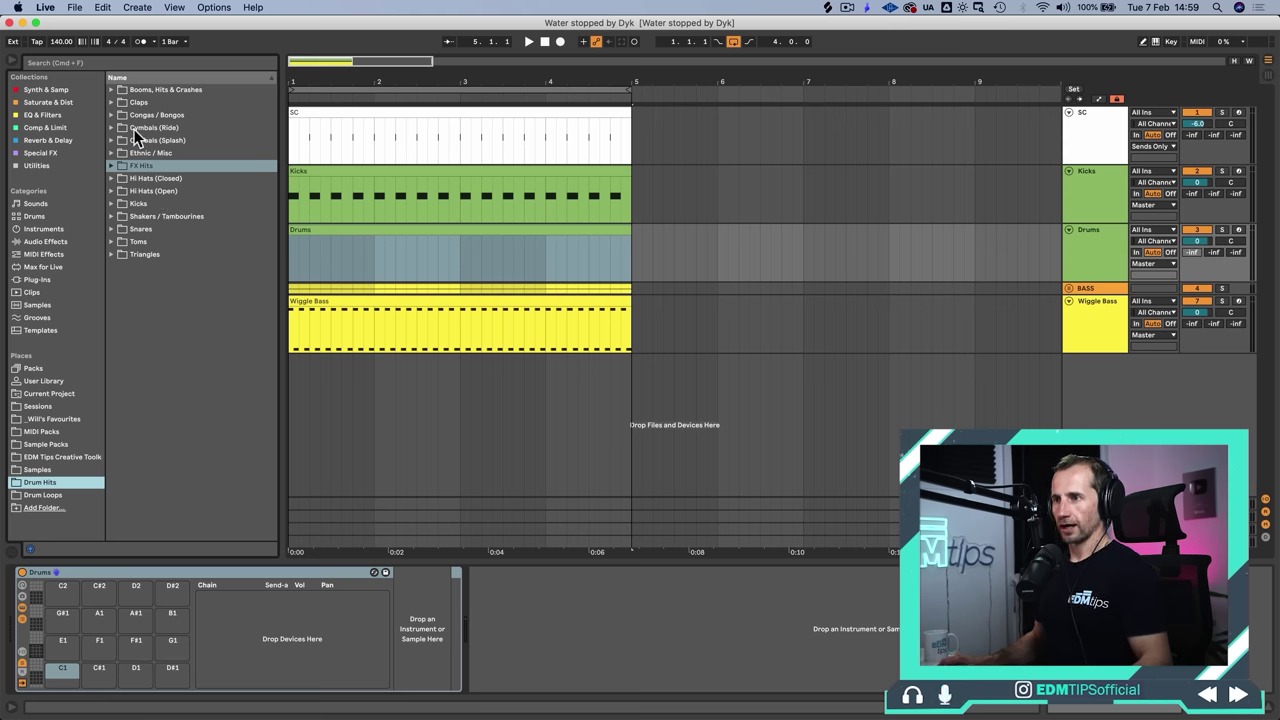
left_click(137, 95)
key("Right")
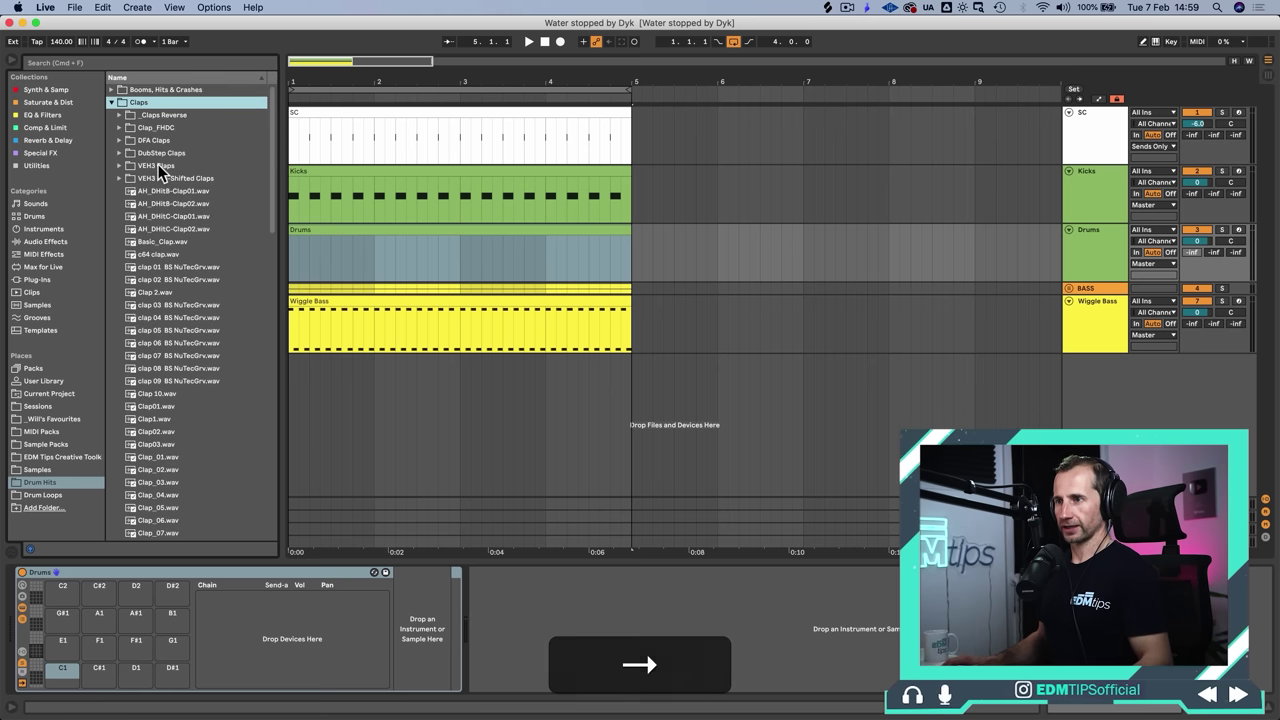
left_click(158, 164)
key("Right")
Step: Audition the VEH3 Claps samples and load VEH3 Claps 009.wav onto the C1 pad of the Drums rack
key("Down")
key("Down")
key("Down")
key("Down")
key("Down")
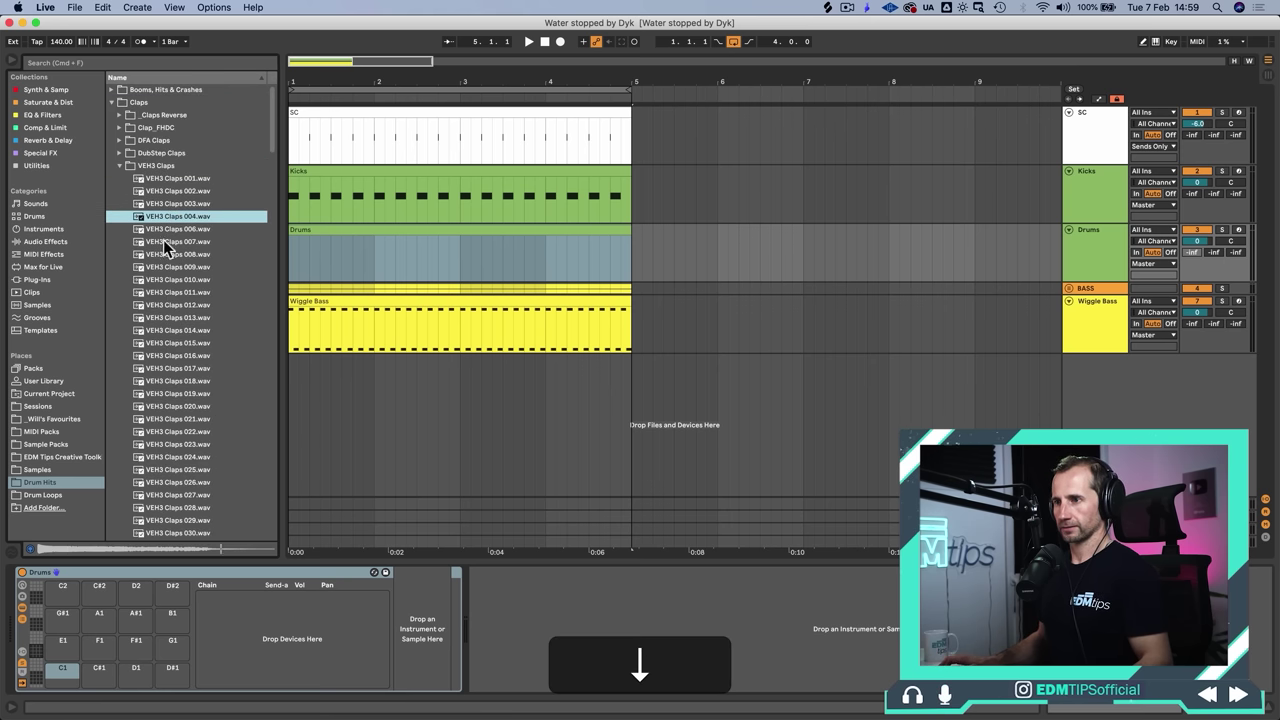
key("Down")
key("Down")
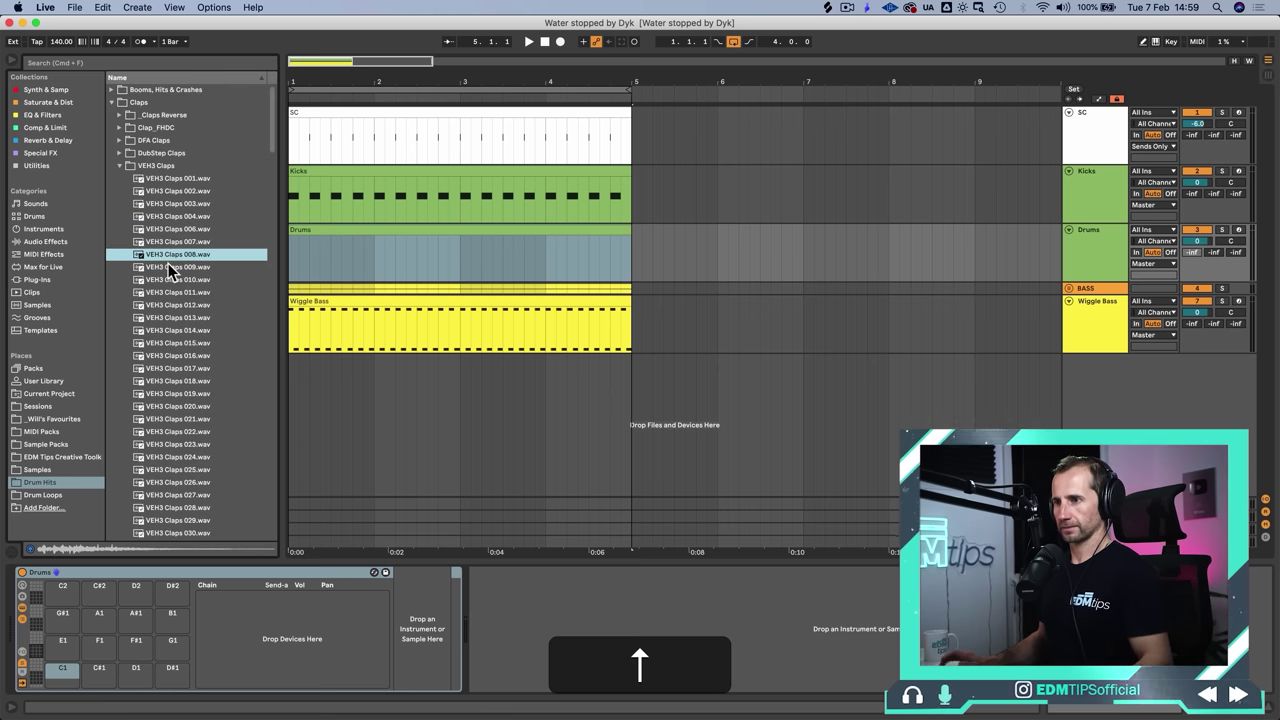
key("Up")
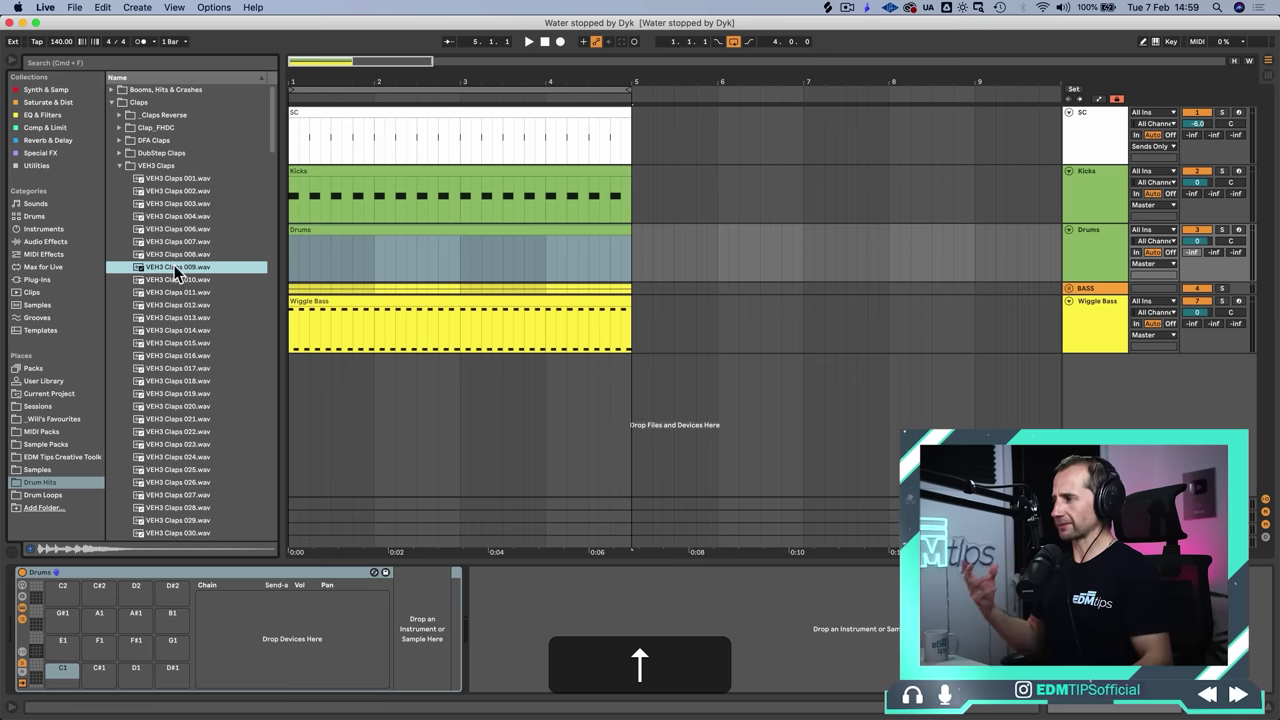
left_click(1075, 248)
left_click_drag(167, 274, 174, 268)
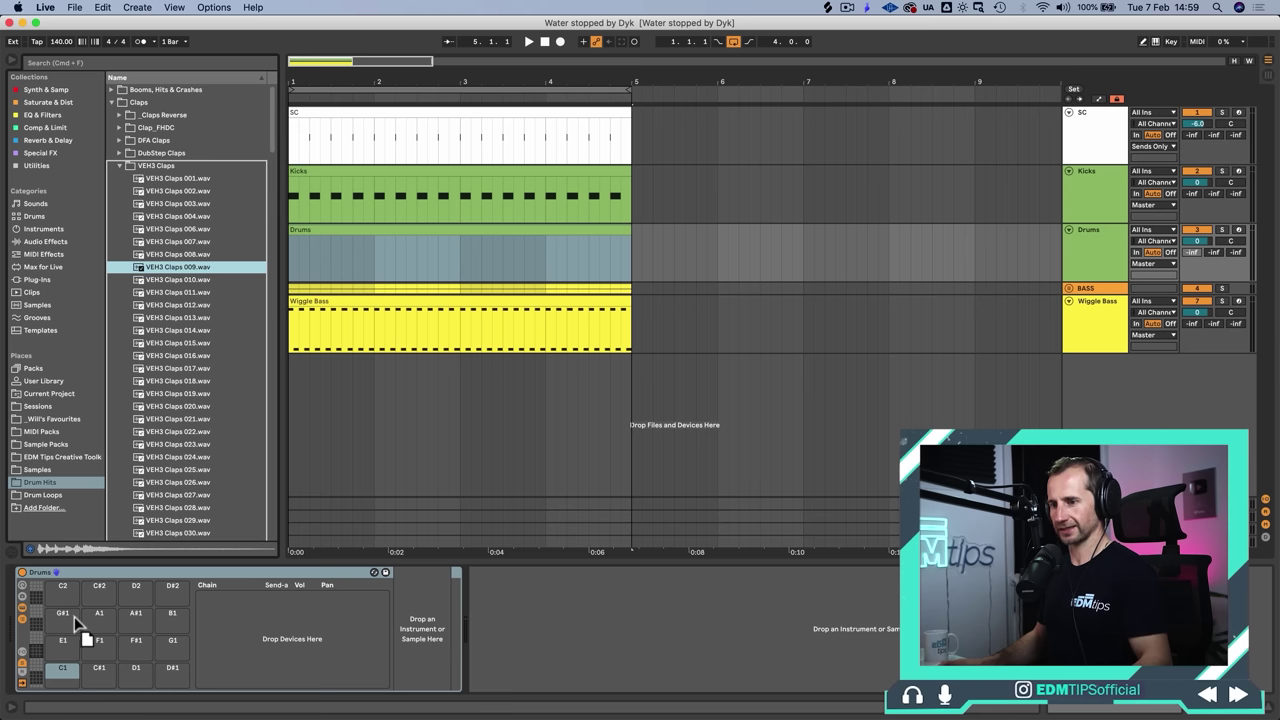
left_click_drag(55, 670, 57, 676)
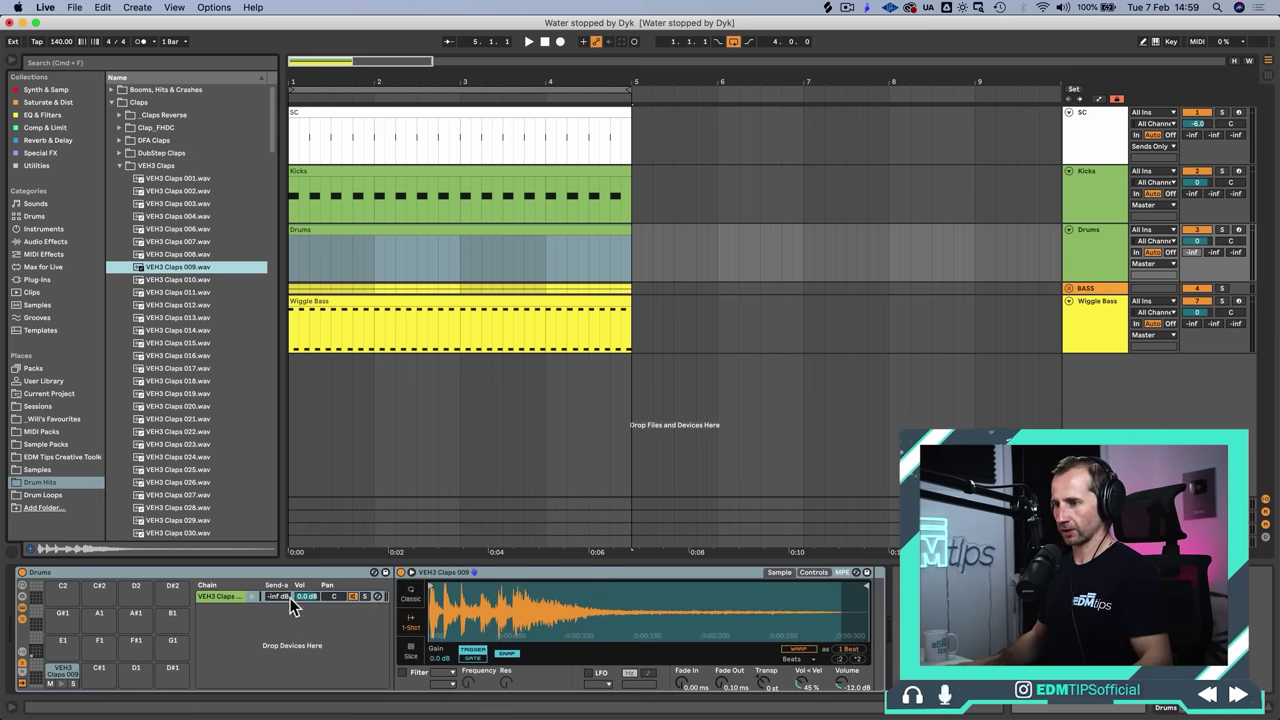
Step: Trim the start and end of the clap sample and set its fade out to 104 ms, auditioning the sound
left_click(253, 600)
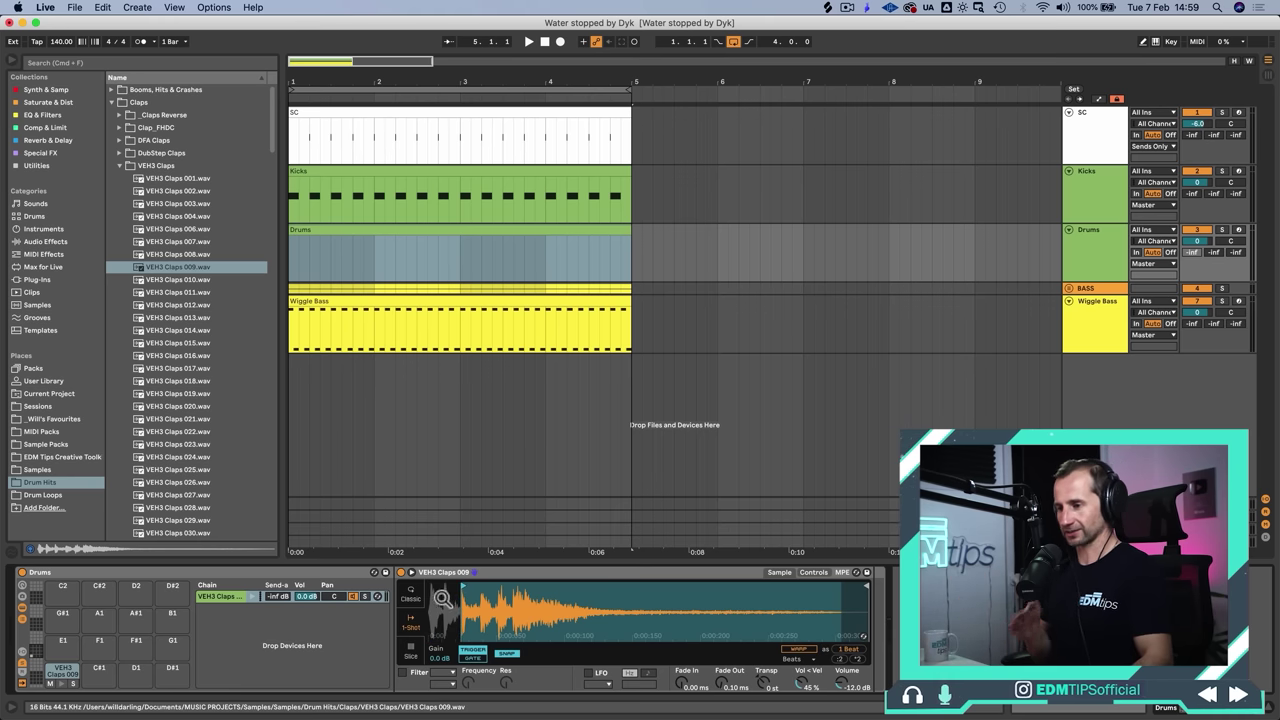
left_click(252, 598)
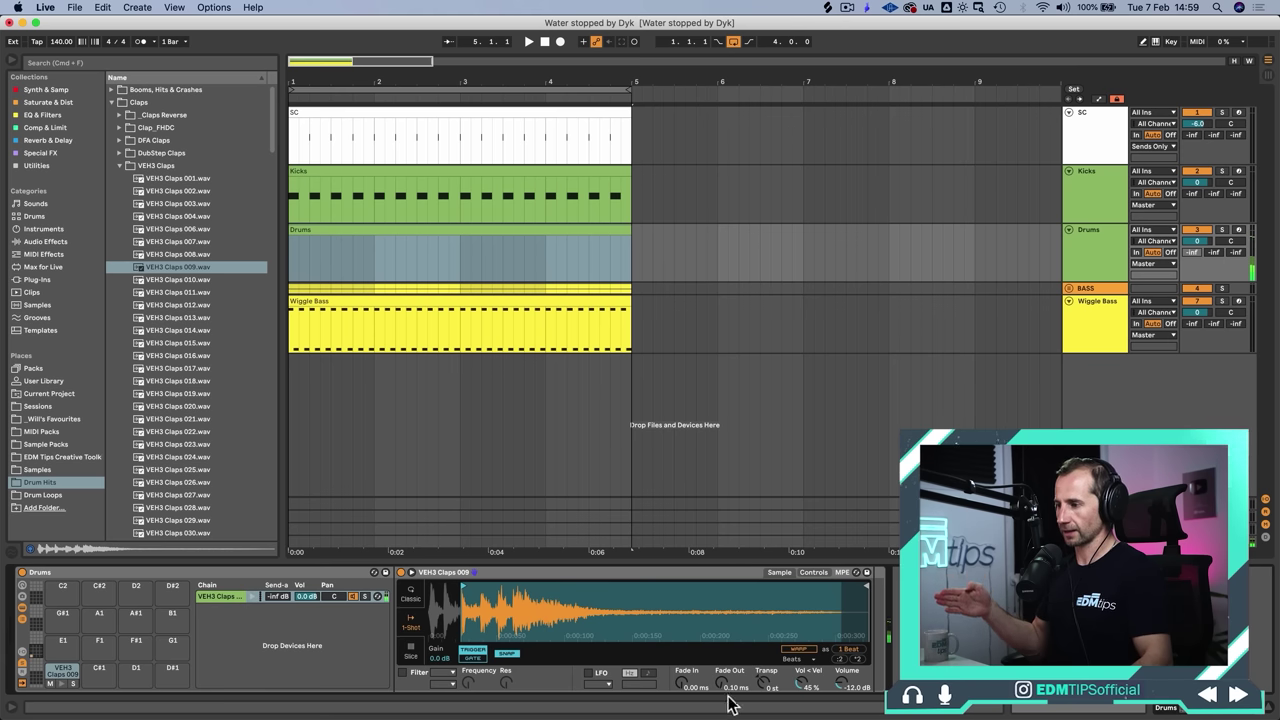
left_click_drag(722, 686, 722, 660)
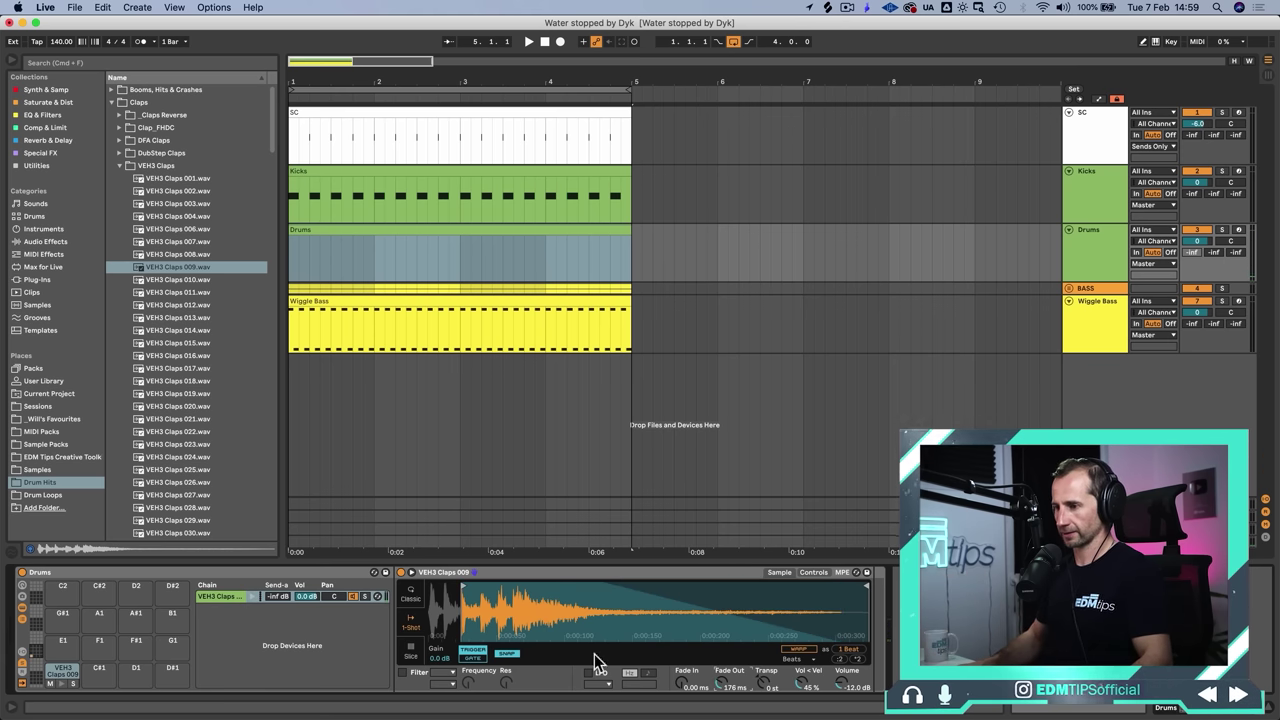
left_click_drag(866, 586, 708, 583)
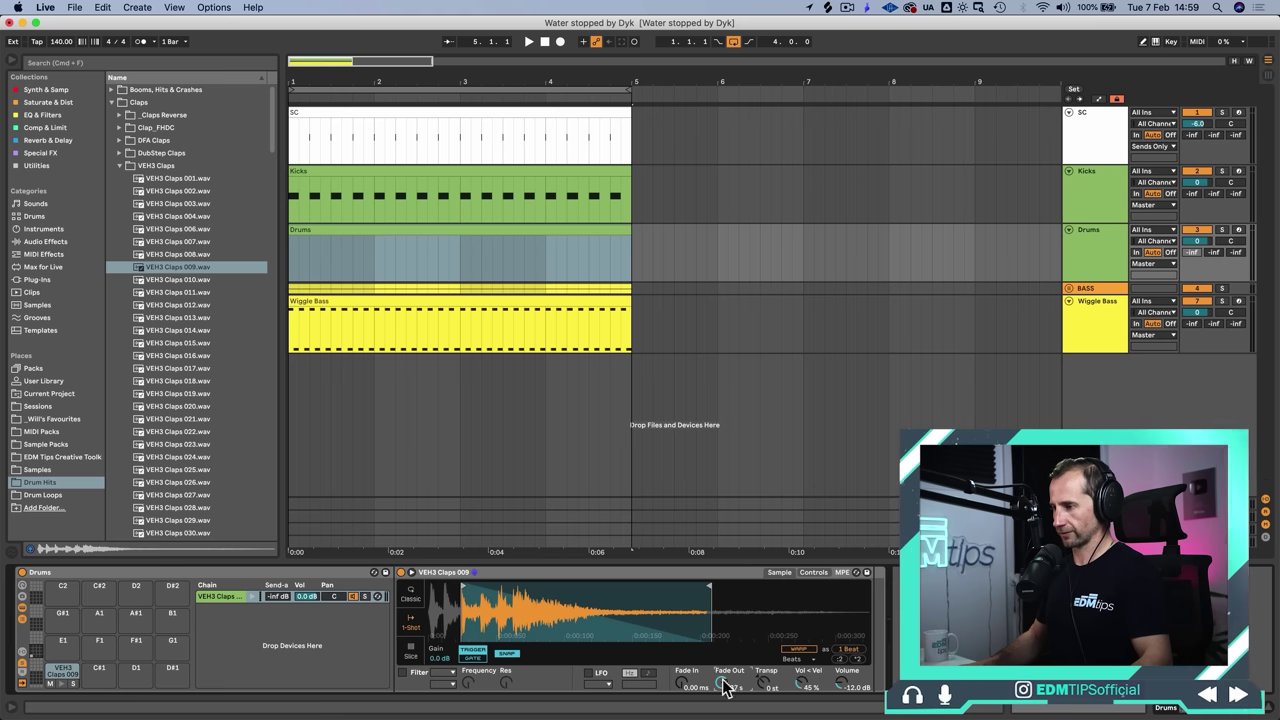
left_click_drag(722, 683, 722, 700)
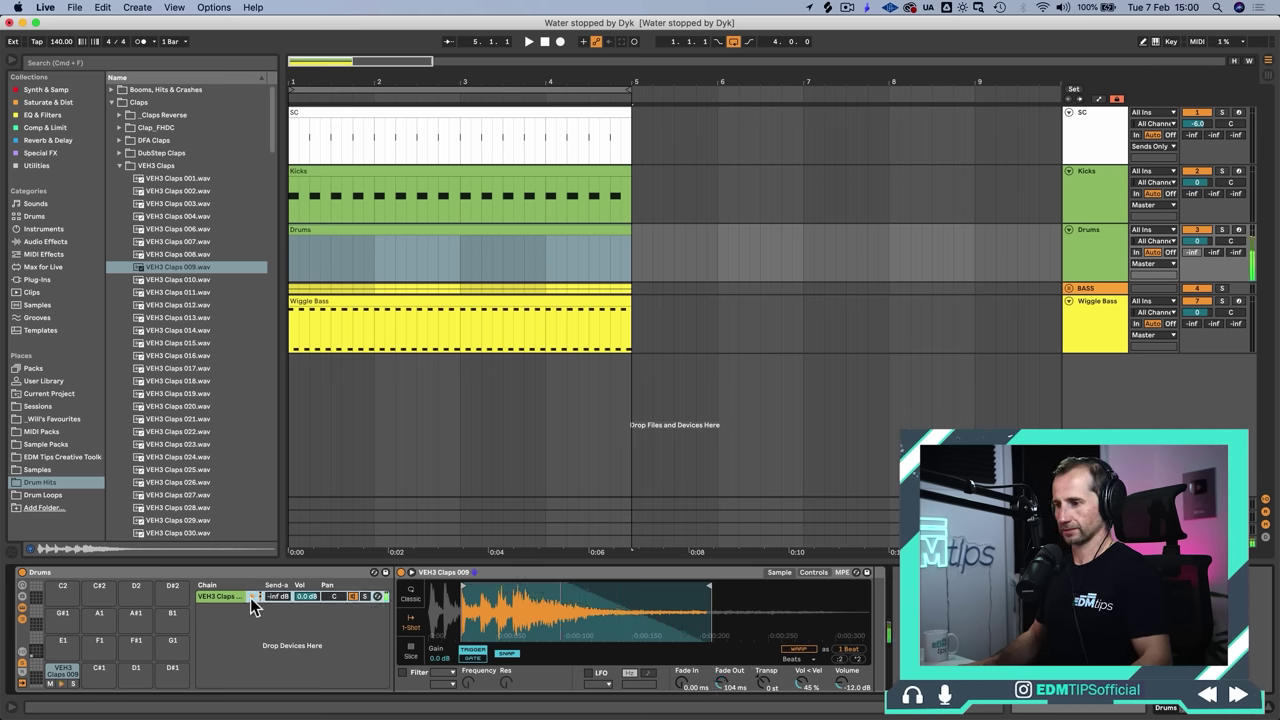
Step: Place a clap on beat 1.2 of the Drums clip and duplicate it every two beats across the four bars
double_click(313, 230)
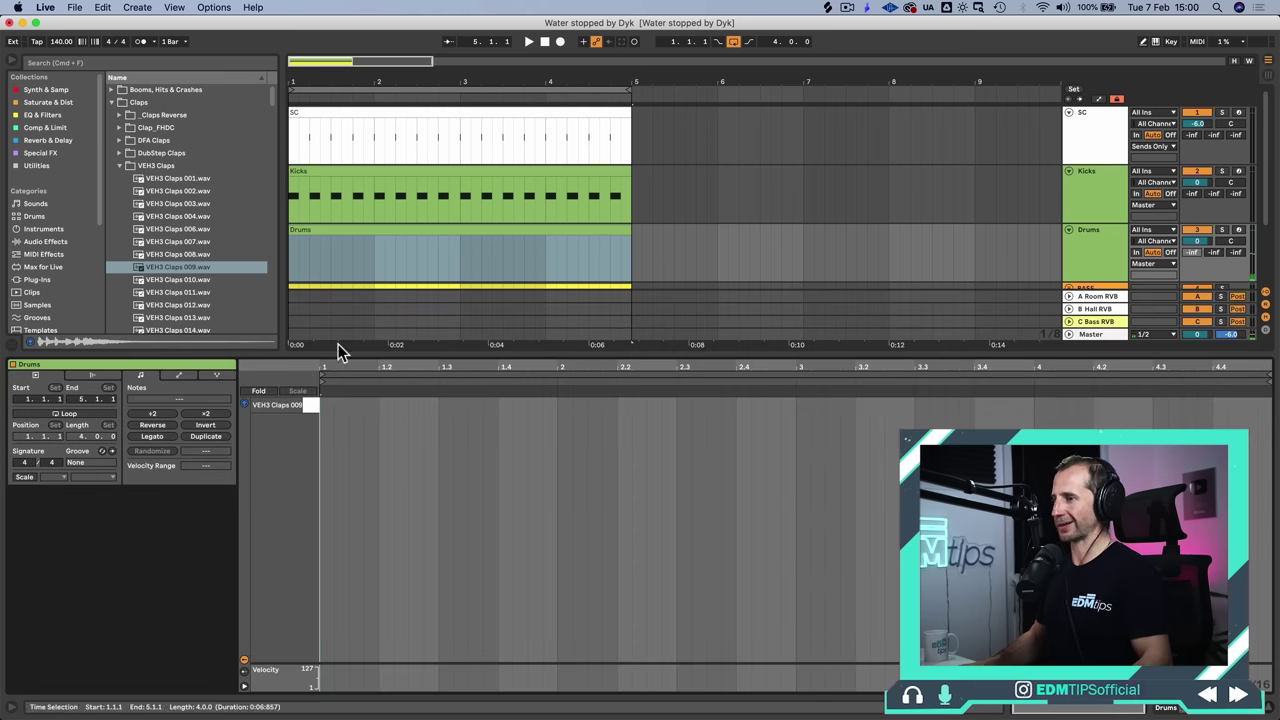
double_click(385, 405)
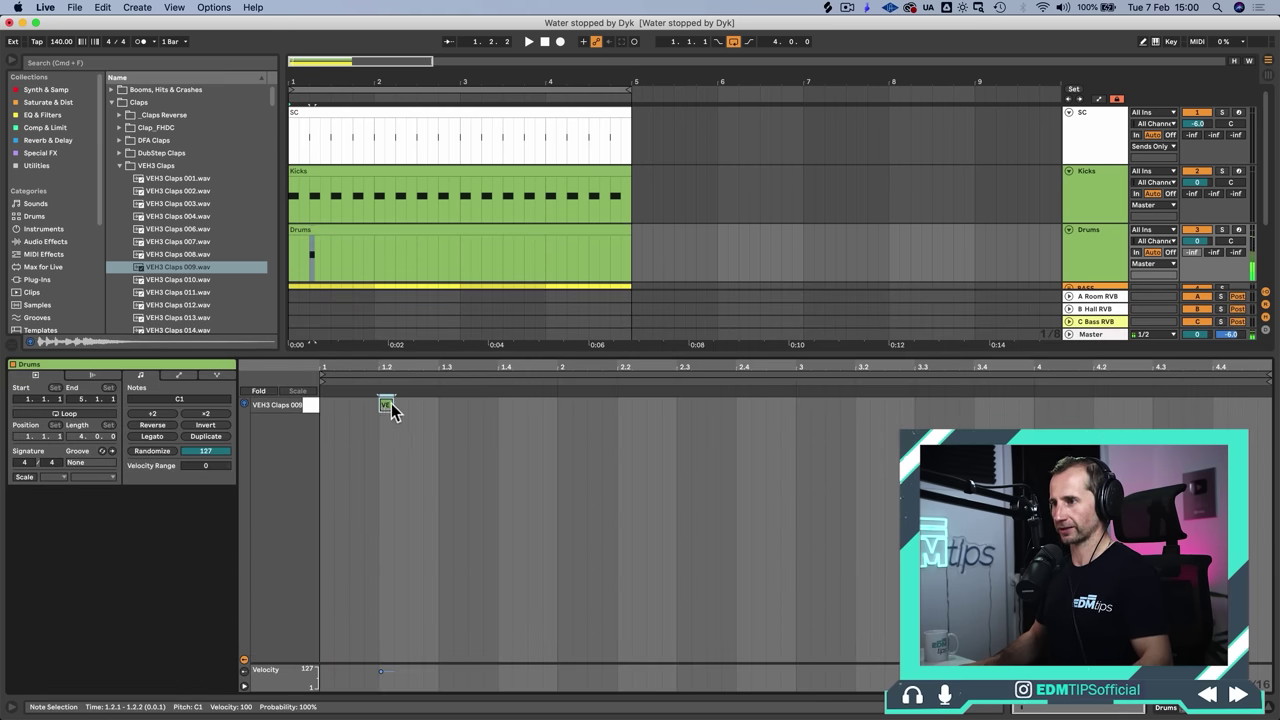
left_click_drag(428, 402, 326, 407)
key("super+d")
key("super+d")
key("super+d")
key("super+d")
key("super+d")
key("super+d")
key("super+d")
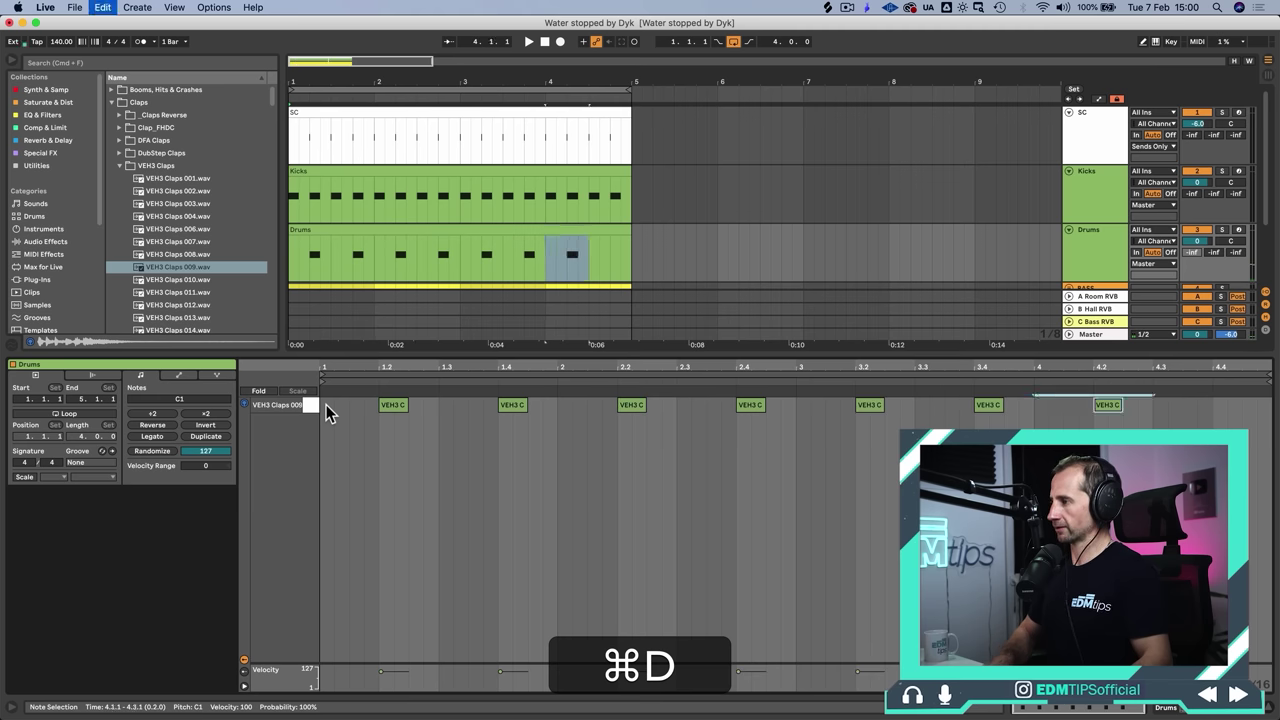
Step: Play the full loop and set the clap chain's volume to -3.7 dB in the Drums rack
key("shift+super+Tab")
left_click_drag(304, 597, 304, 604)
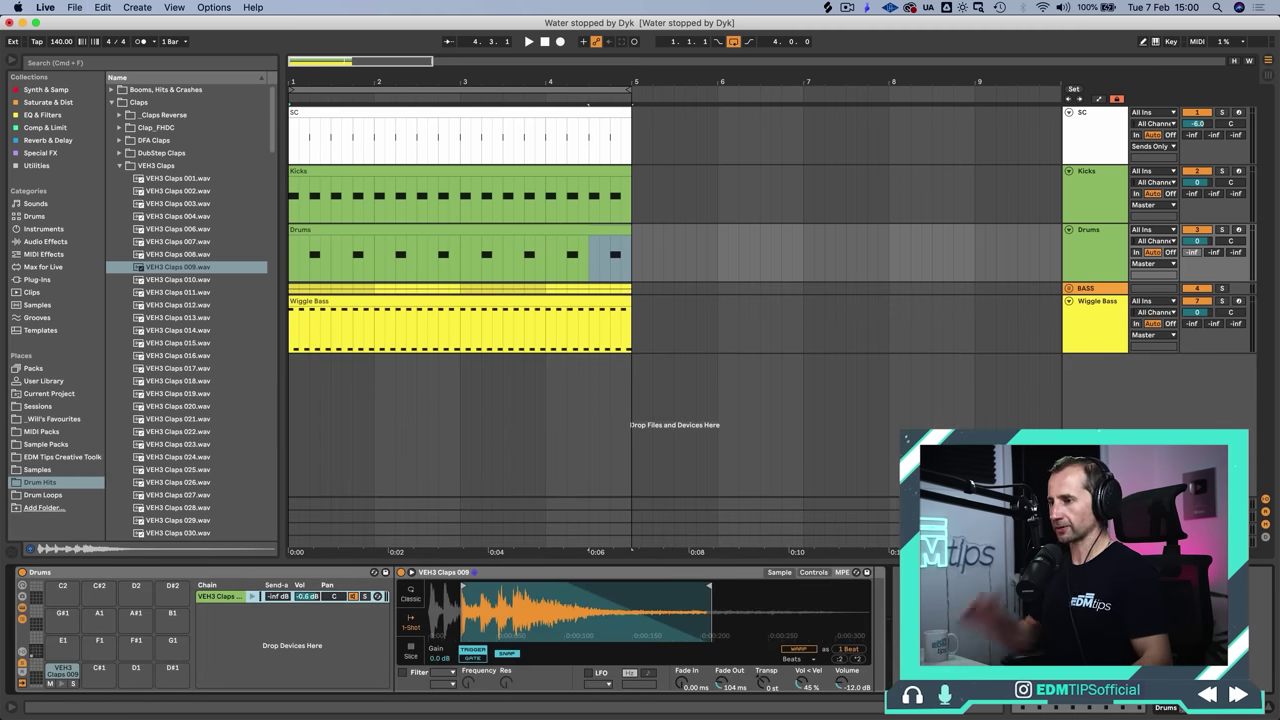
left_click(1094, 180)
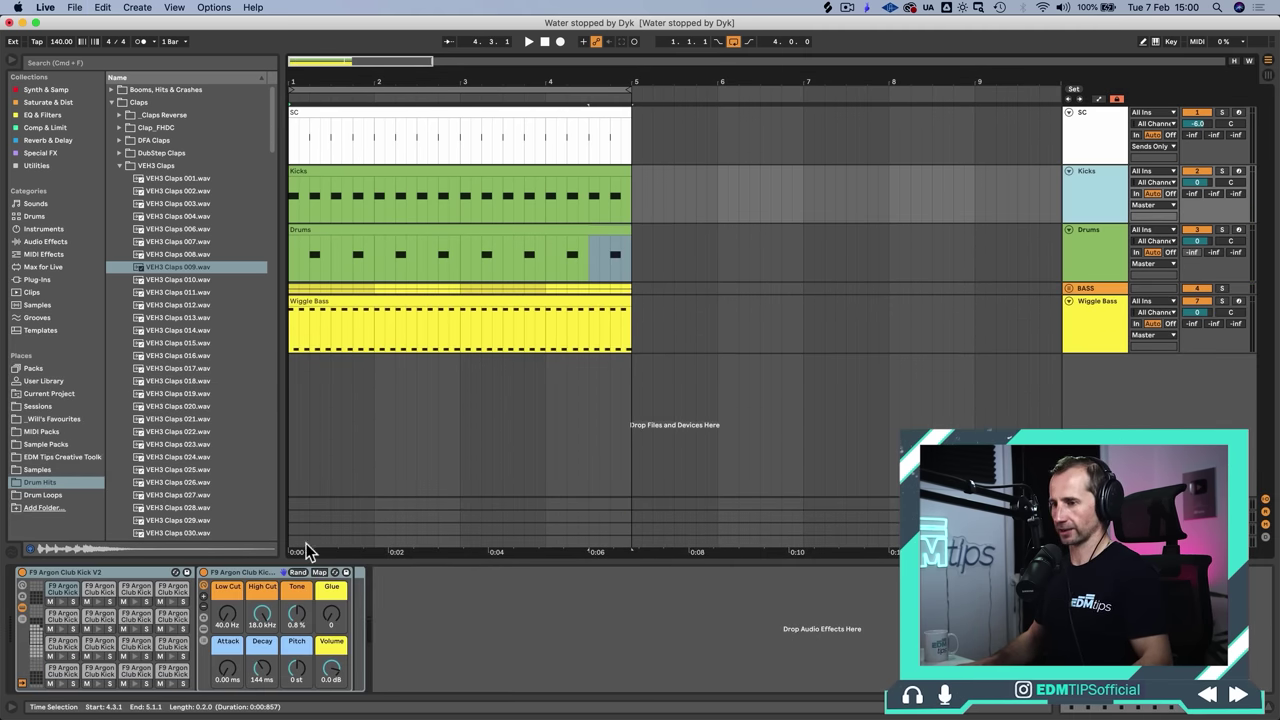
key("space")
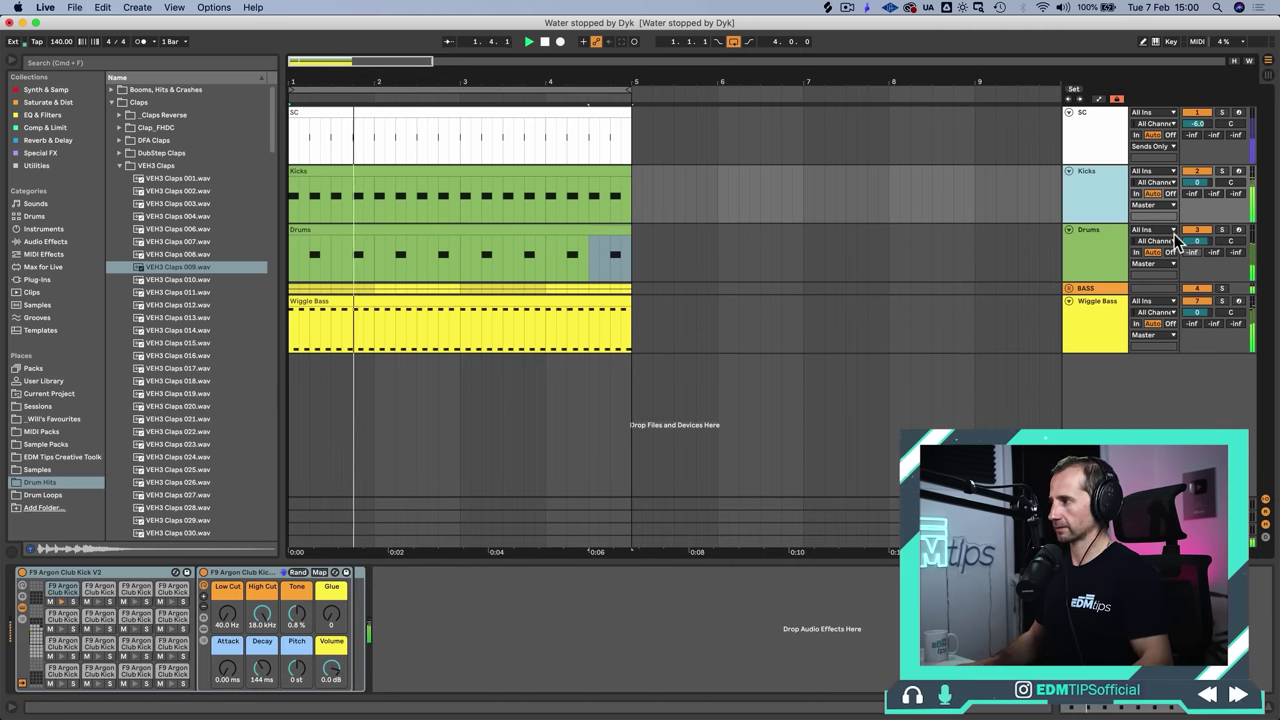
left_click(1118, 252)
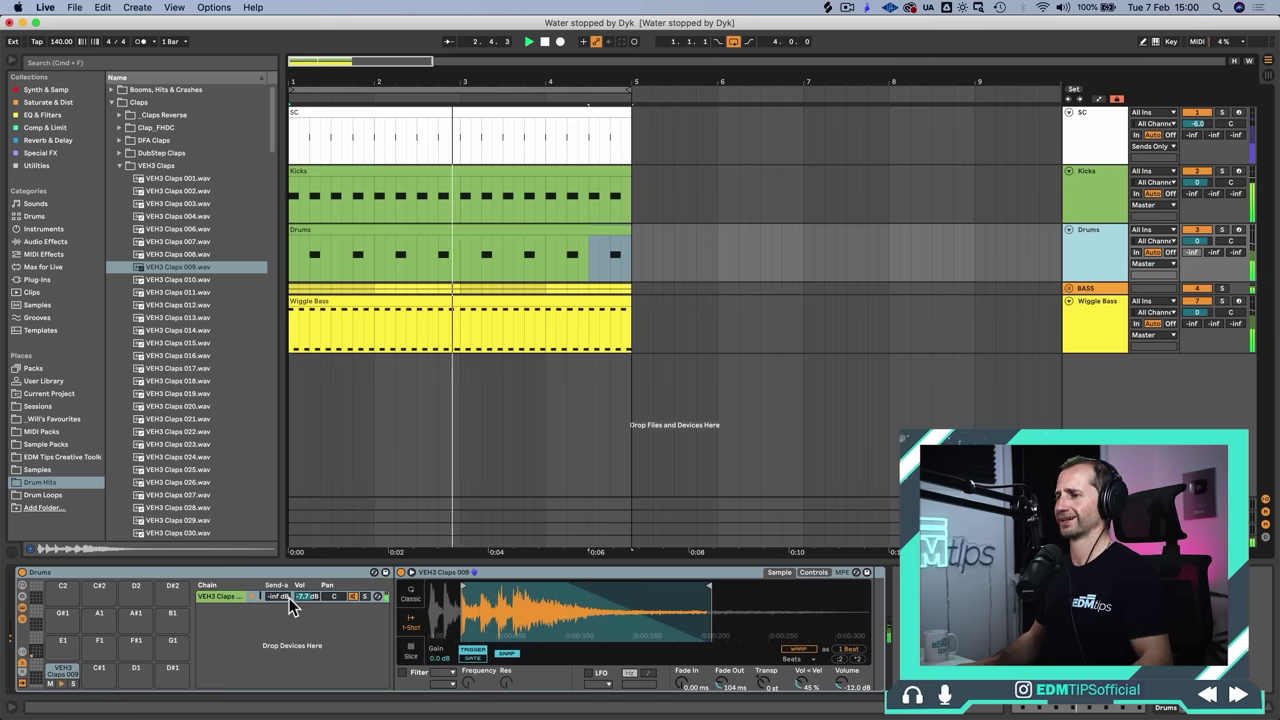
mouse_move(290, 605)
left_mouse_down()
mouse_move(290, 586)
mouse_move(308, 594)
left_mouse_up()
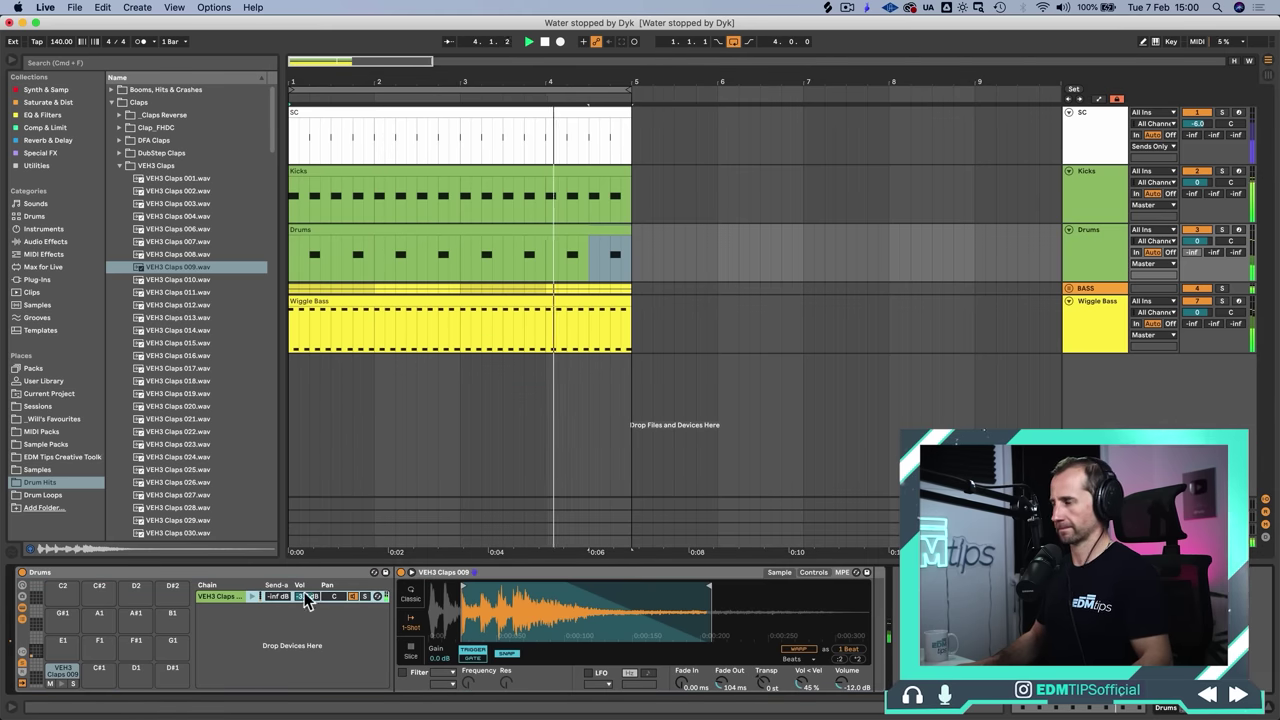
key("space")
Step: Pull the Wiggle Bass and BASS group volumes down to -inf, with the BASS group unfolded
left_click_drag(1199, 313, 1199, 420)
left_click(1071, 298)
left_click(1068, 288)
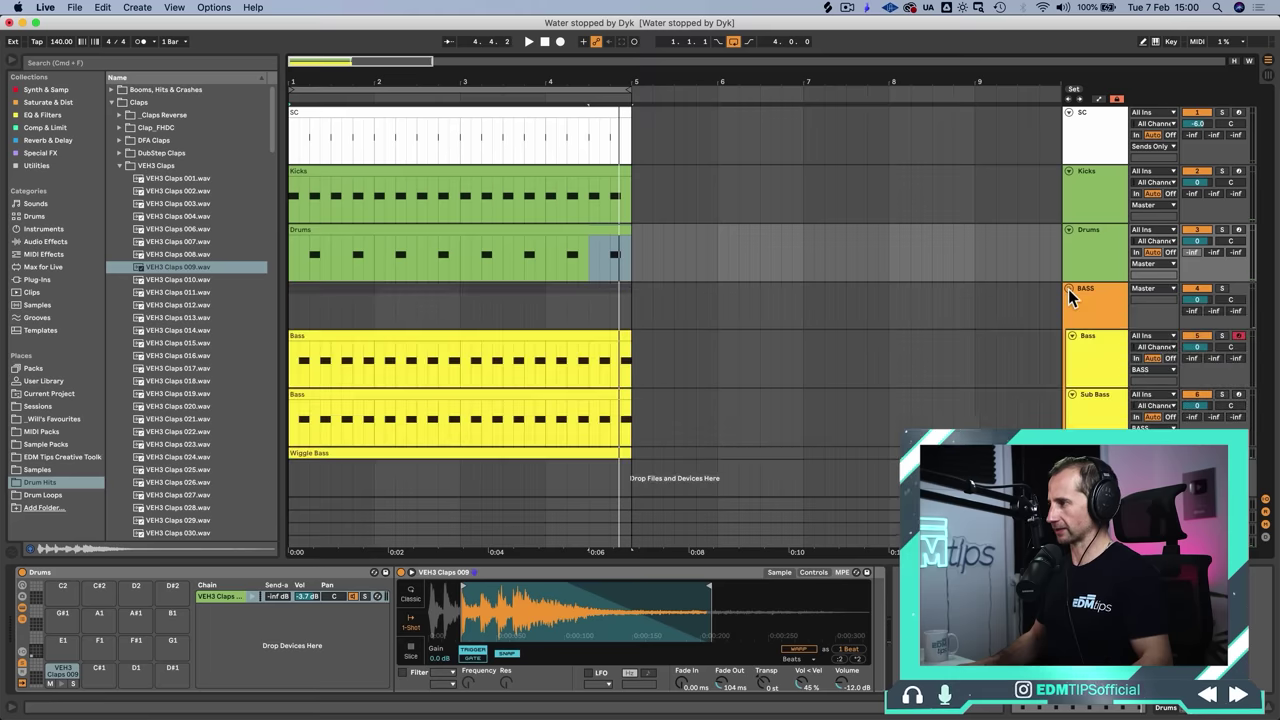
Step: During playback, set the clap's send A to -15.3 dB and the Room Reverb's decay on return A to 620 ms
left_click(1097, 265)
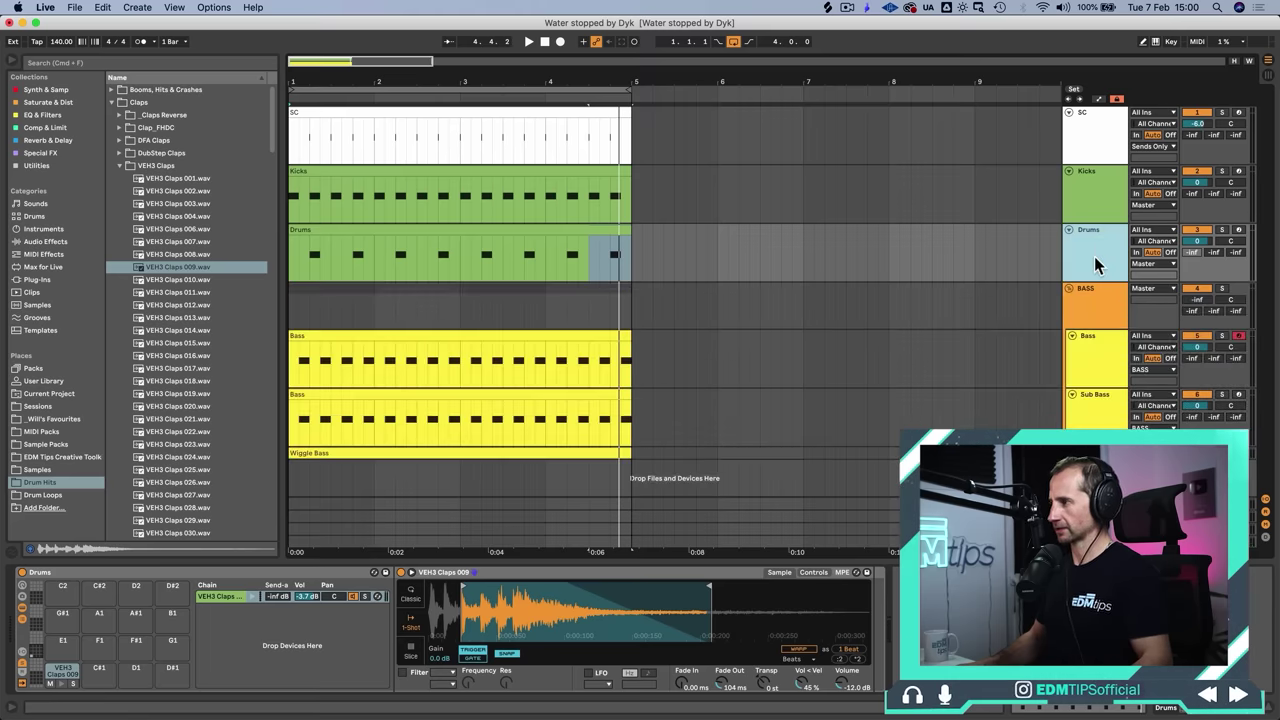
key("space")
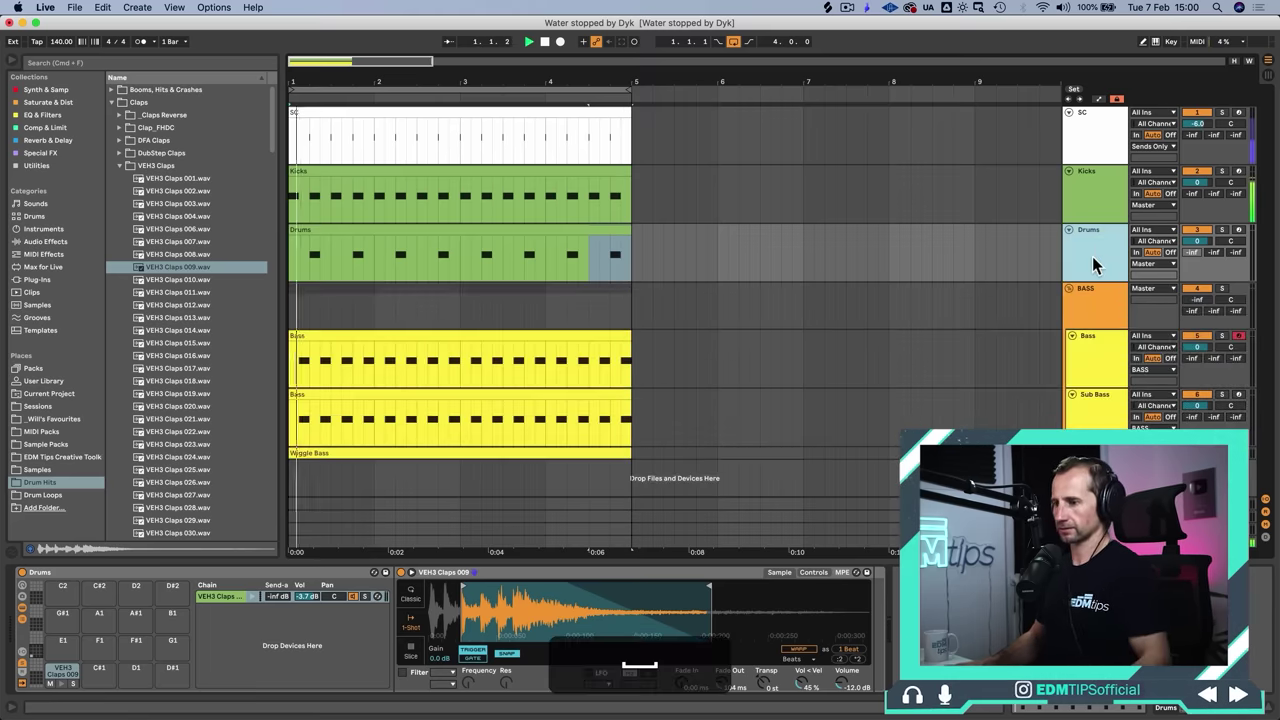
mouse_move(280, 596)
left_mouse_down()
mouse_move(288, 583)
mouse_move(278, 590)
left_mouse_up()
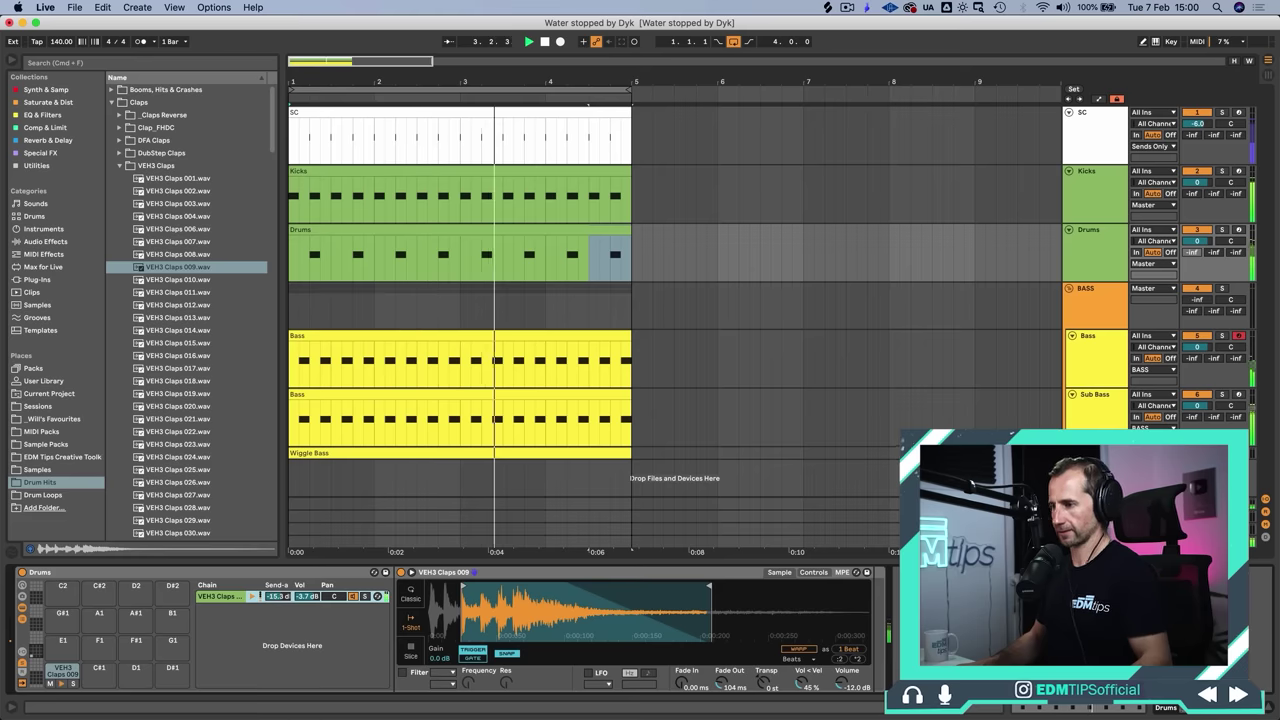
left_click(1095, 503)
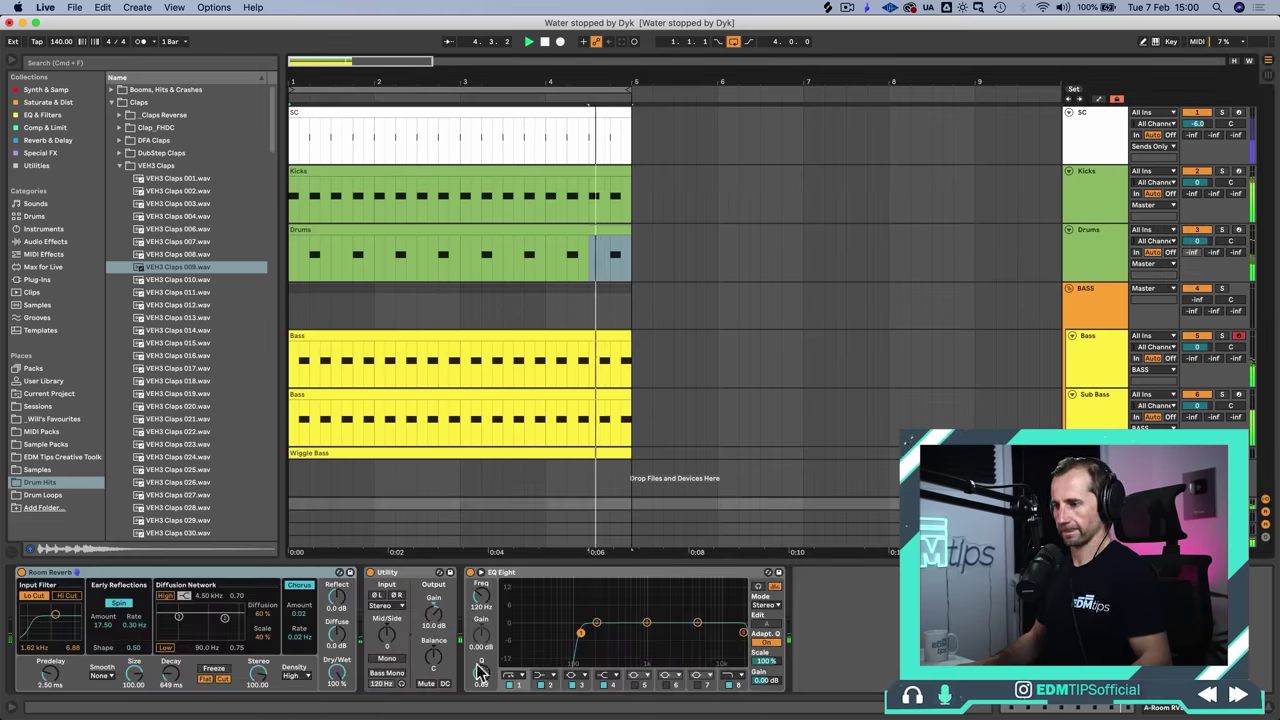
left_click_drag(171, 674, 171, 679)
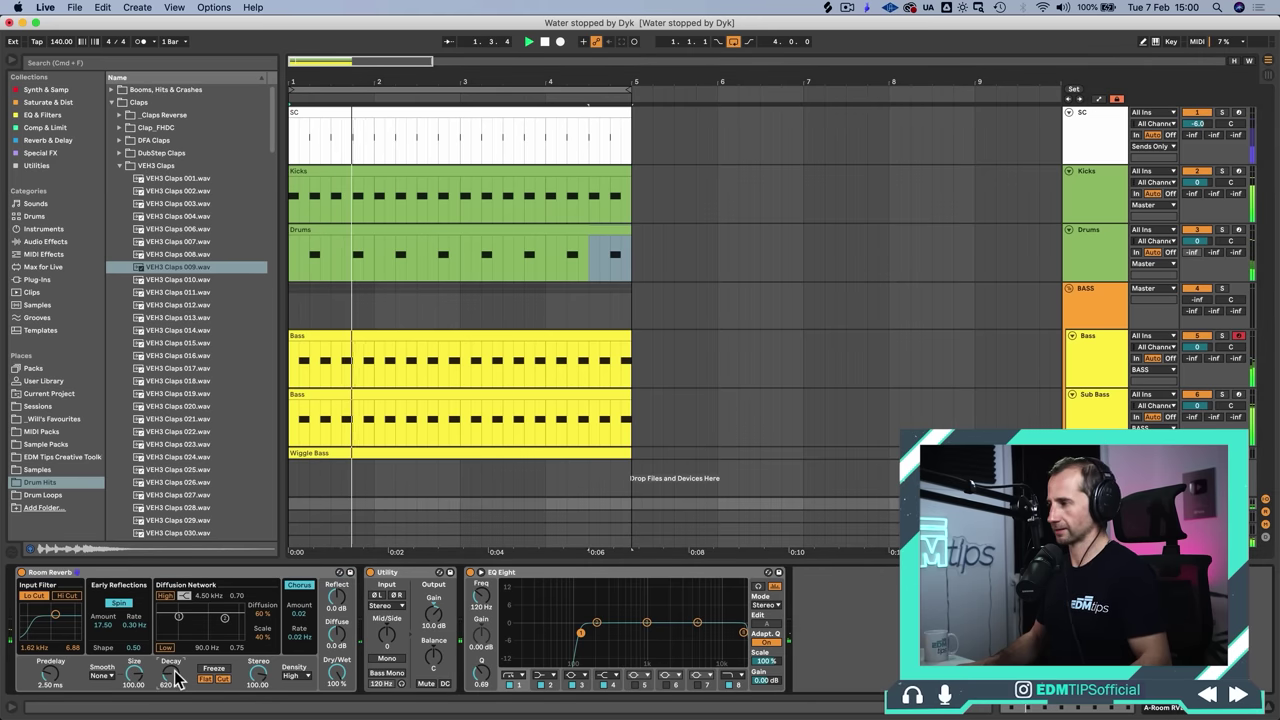
Step: Readjust the BASS group's volume, unfold the Wiggle Bass track and set its volume to -3.2 dB
left_click_drag(1197, 300, 1187, 367)
left_click(1067, 455)
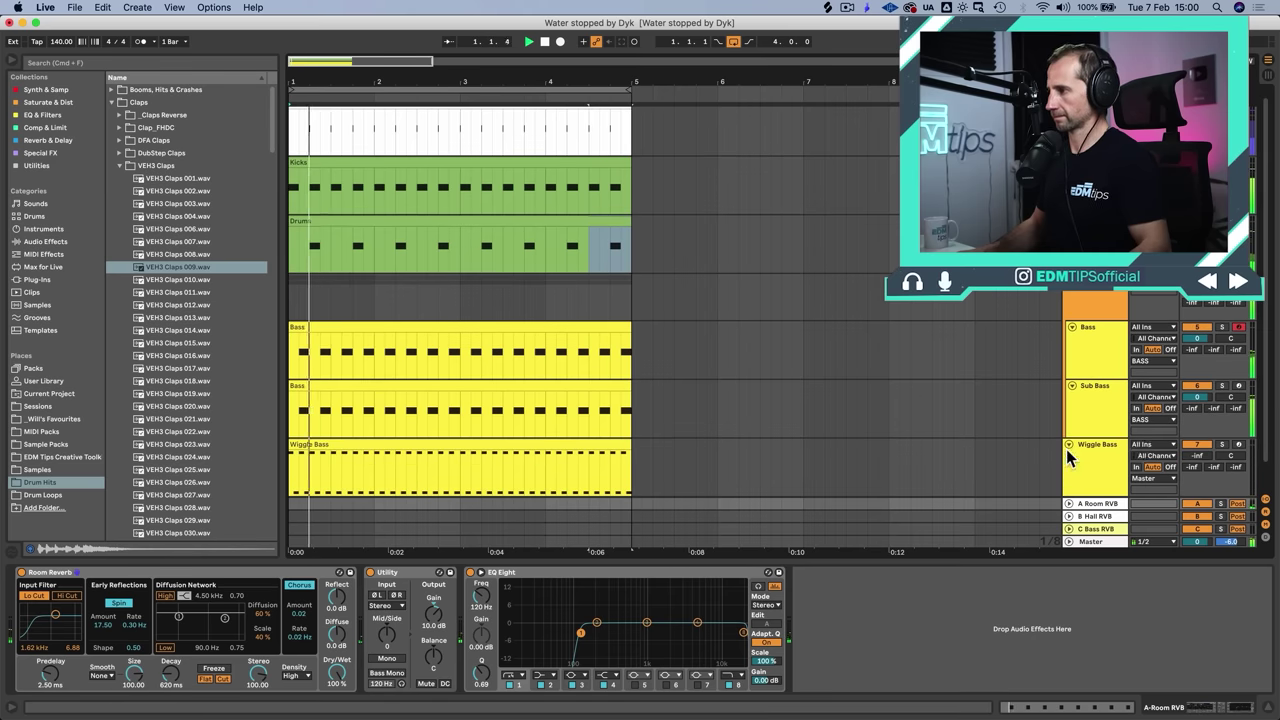
left_click_drag(1197, 457, 1197, 462)
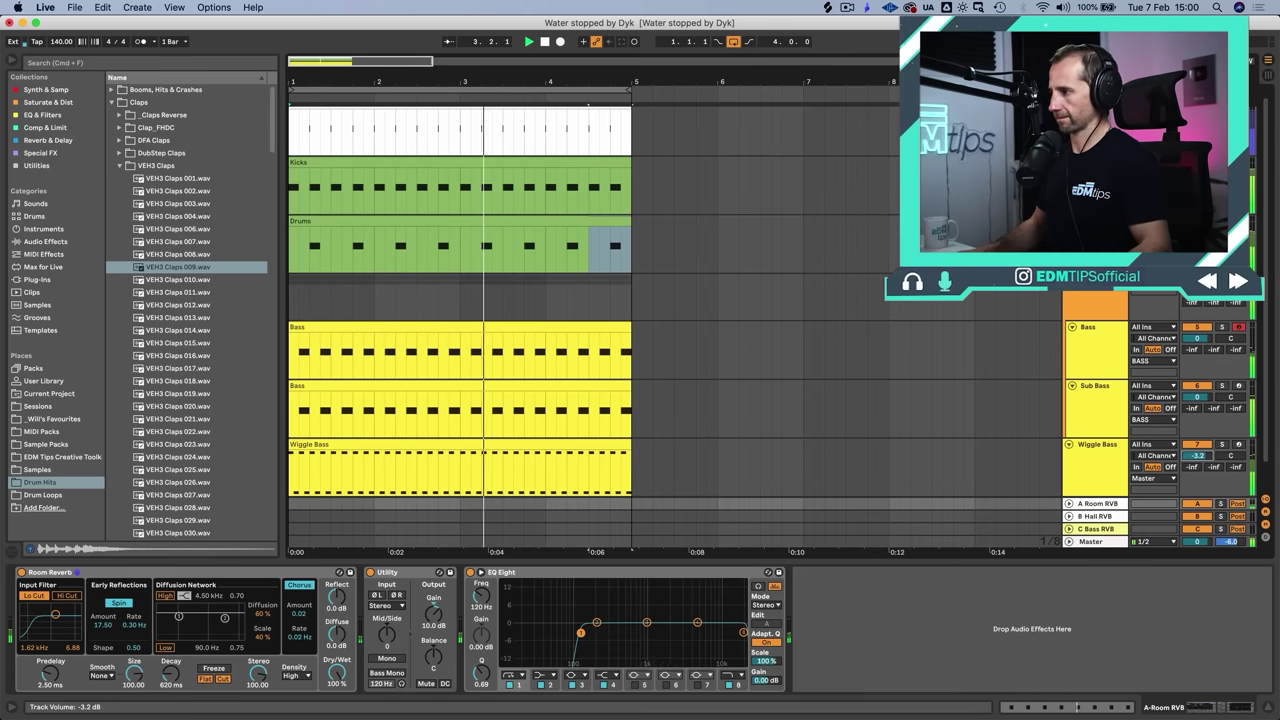
Step: Transpose oscillator 2 of the Wiggle Bass Wavetable to -12 semitones and save the set
left_click(1101, 470)
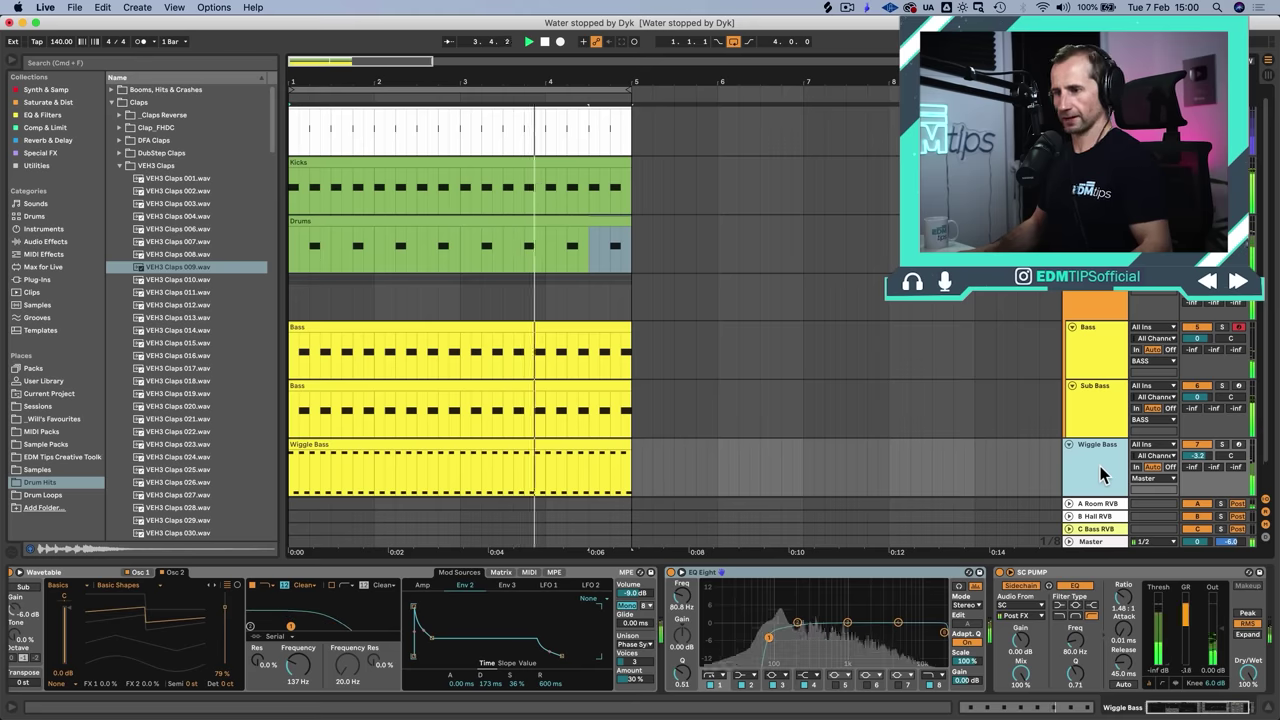
left_click(190, 688)
type("-12")
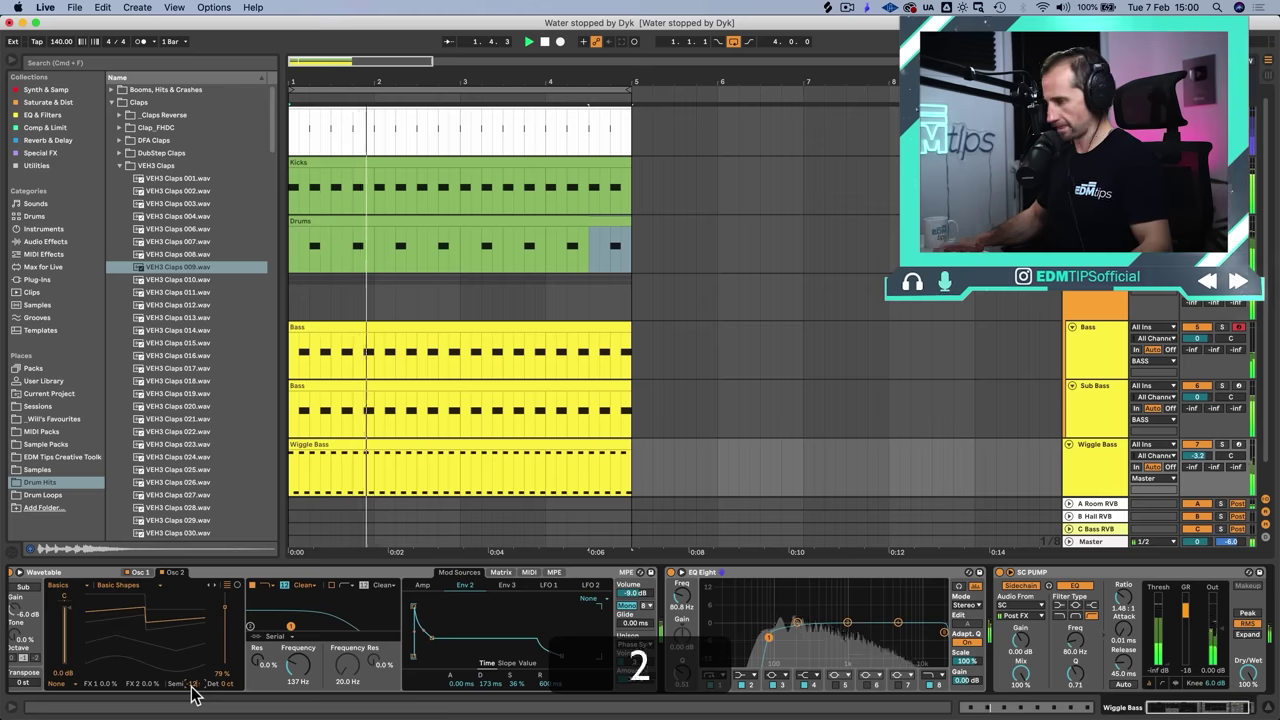
key("Return")
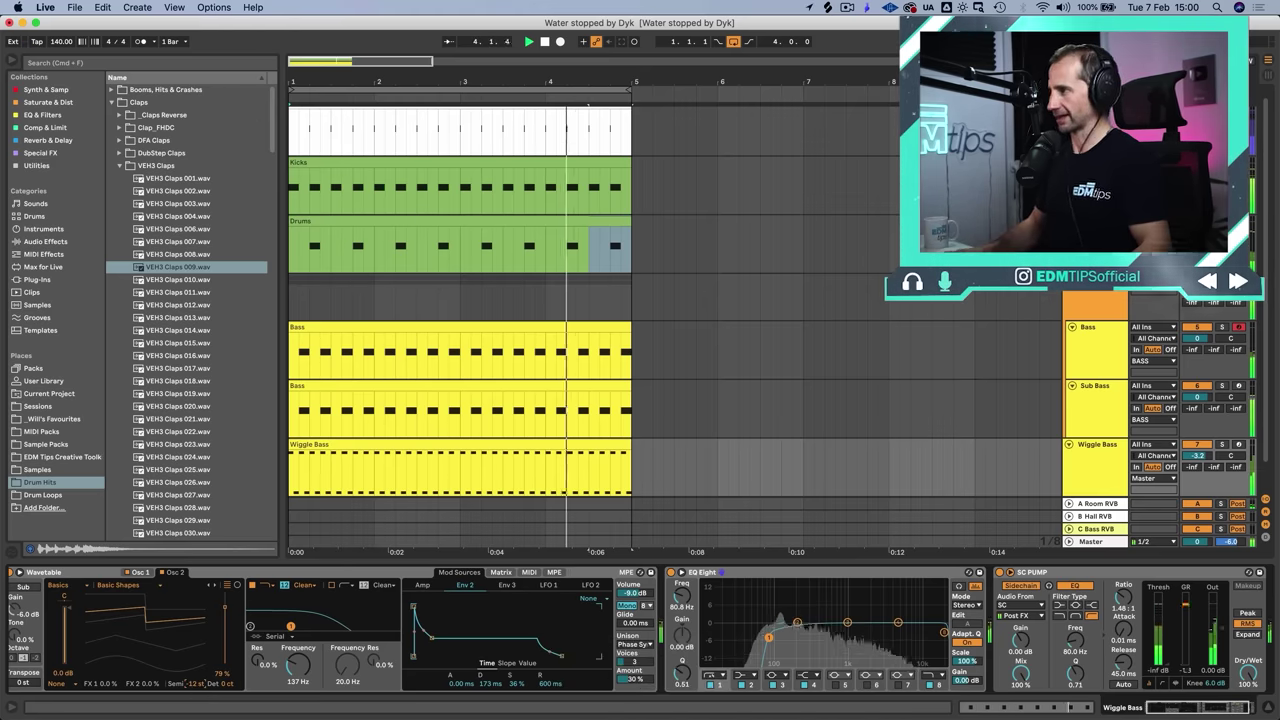
key("super+s")
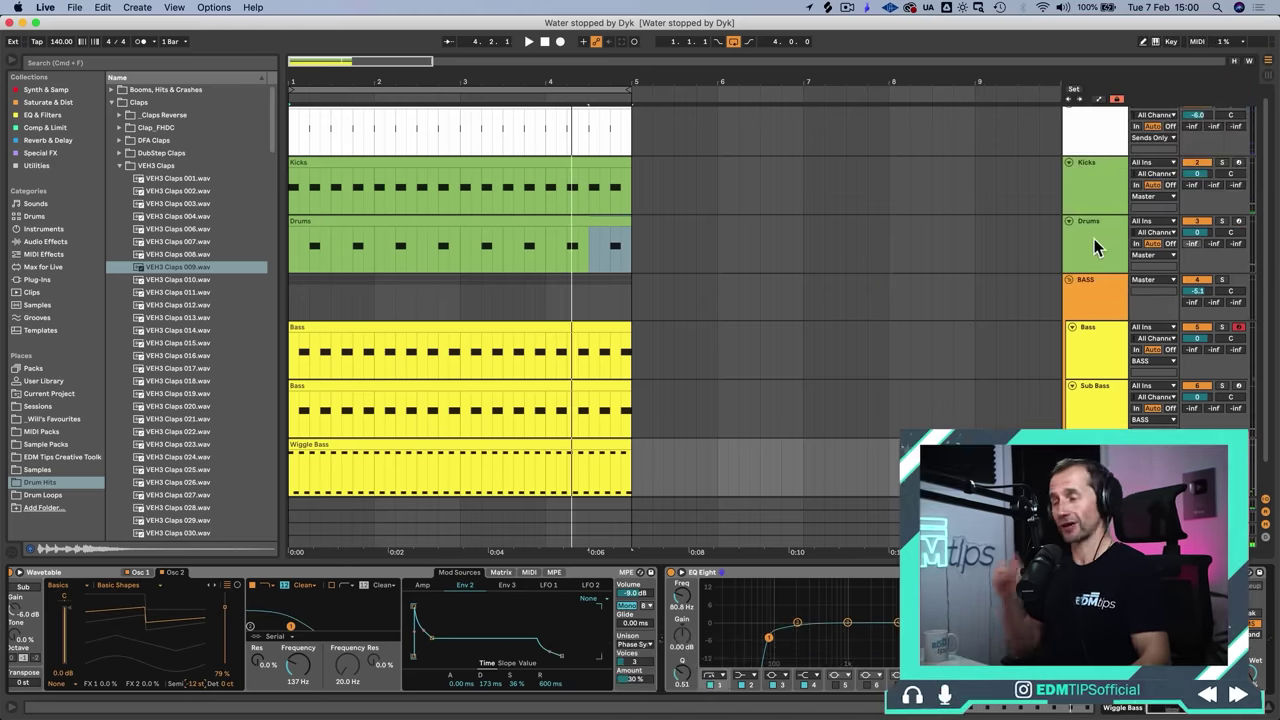
Step: Show the return chains in the Drums rack and inspect the Room Reverb chain's output routing options
left_click(1097, 245)
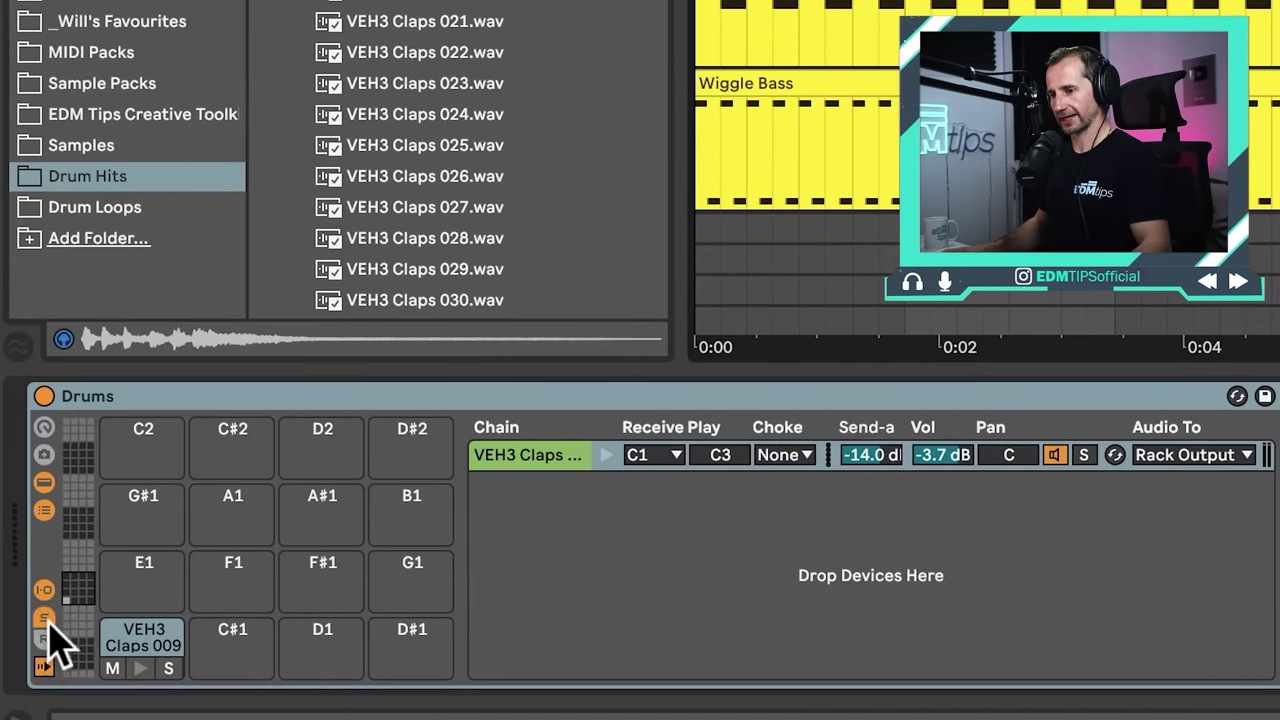
left_click(42, 636)
right_click(648, 652)
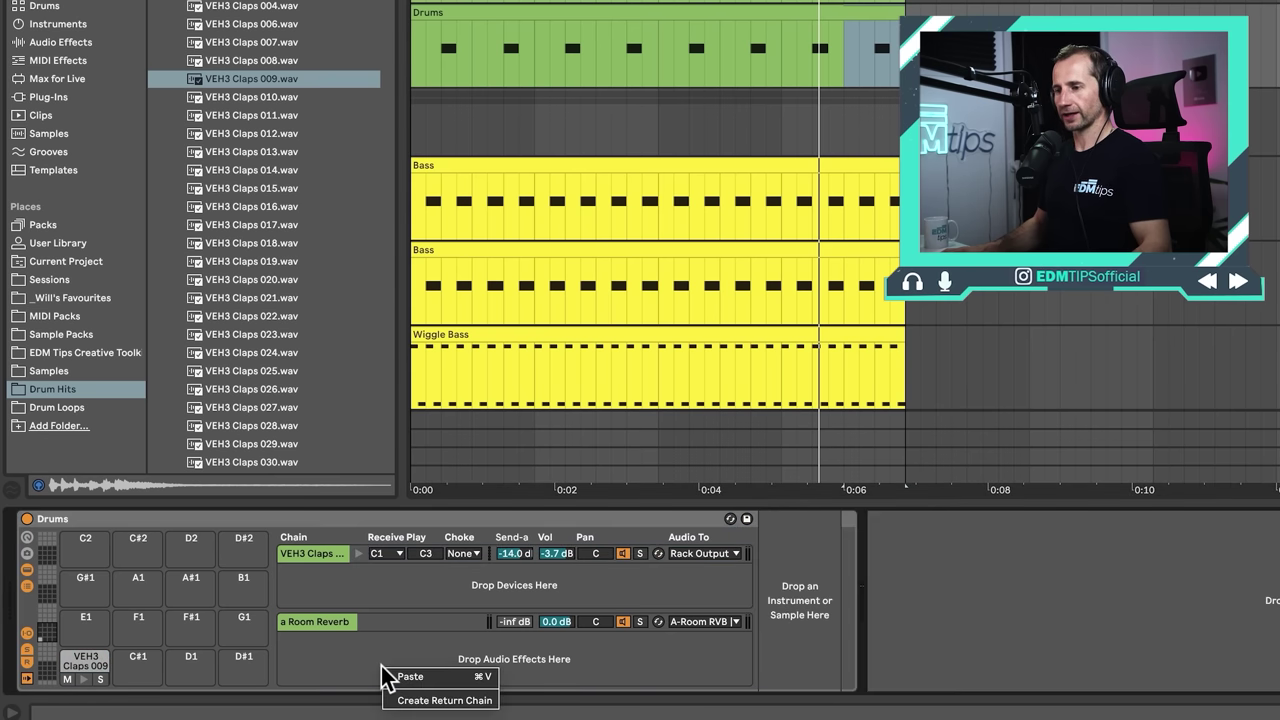
left_click(325, 643)
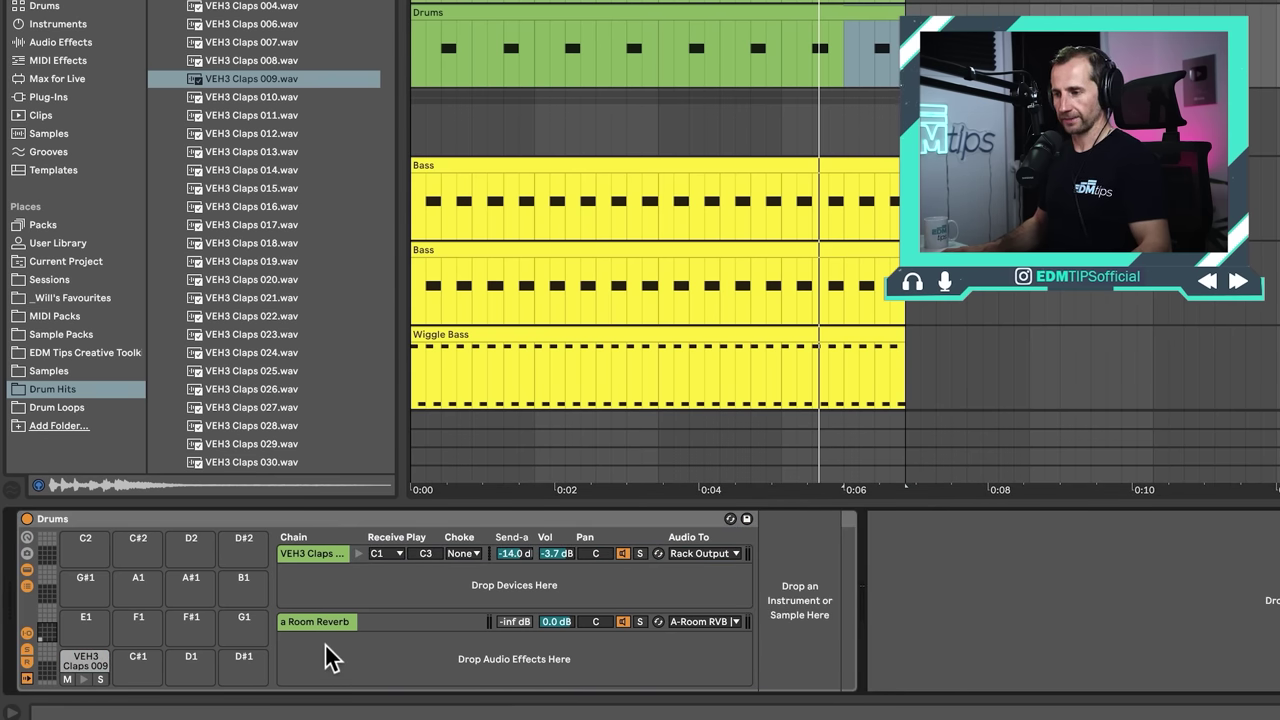
left_click(710, 621)
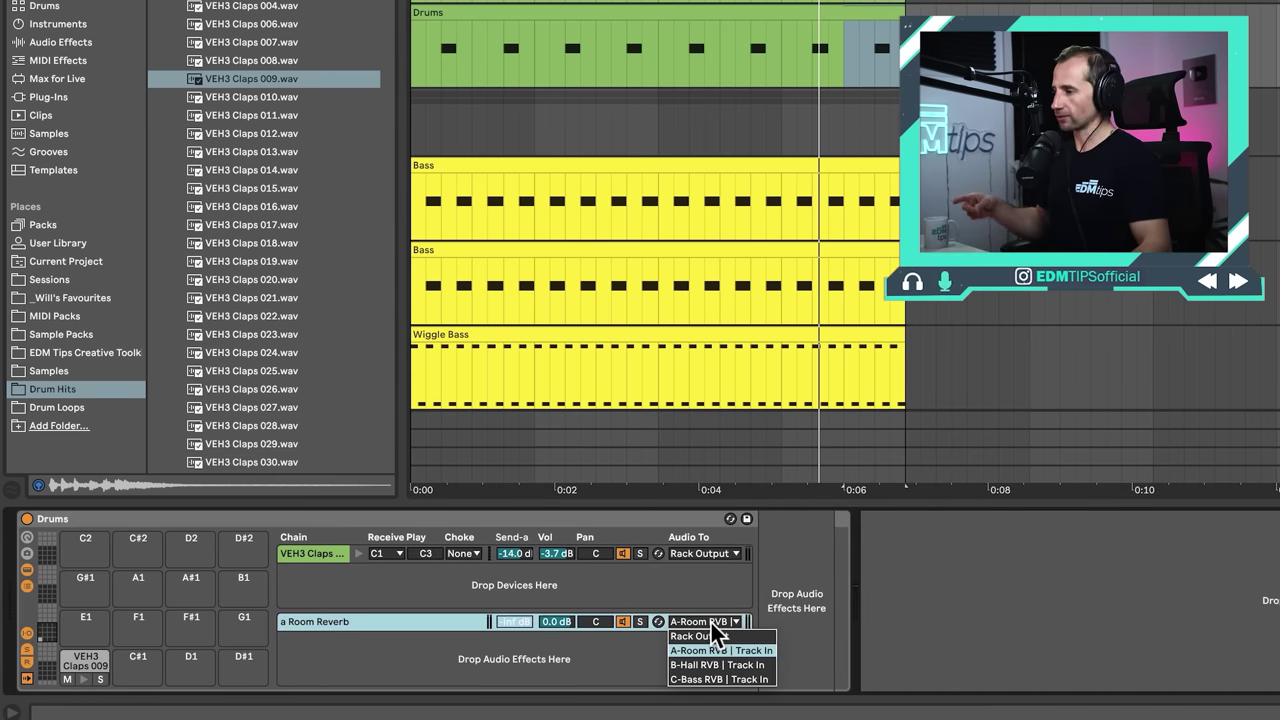
left_click(488, 641)
Step: Review the A Room, B Hall and C Bass reverb returns in Session View and return to the arrangement
key("Tab")
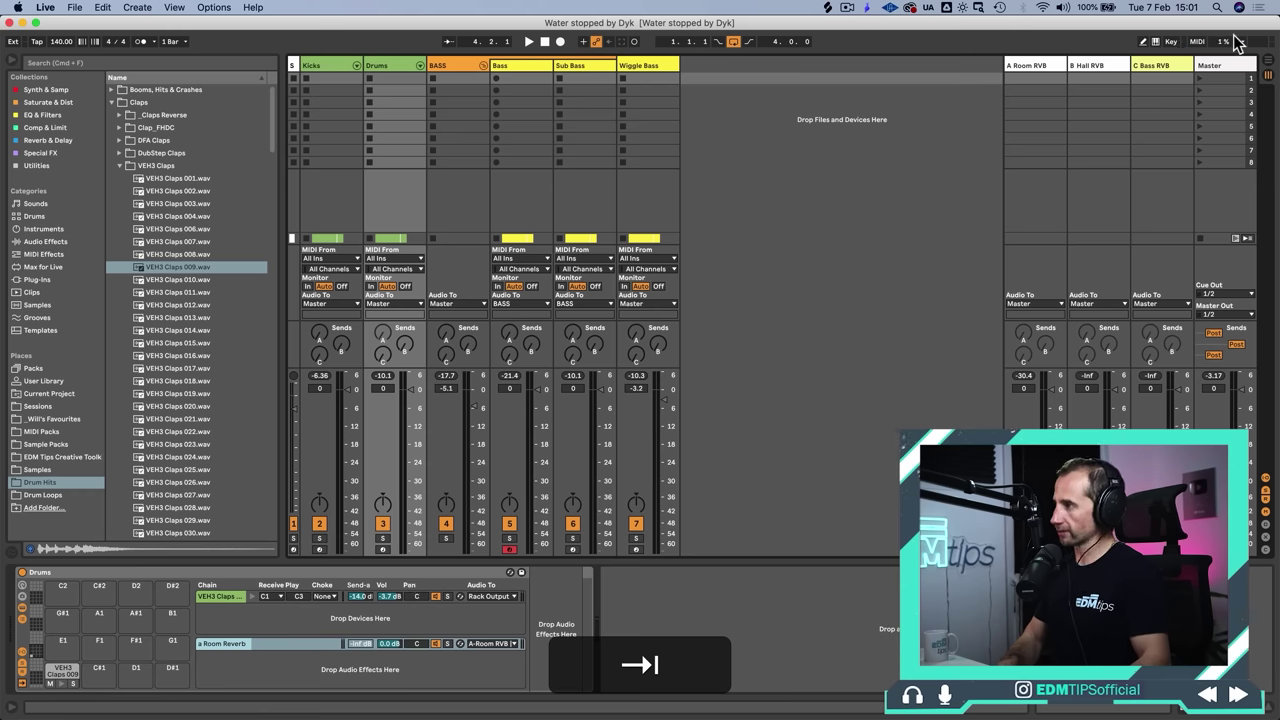
left_click(1031, 62)
left_click(1110, 67)
left_click(1163, 66)
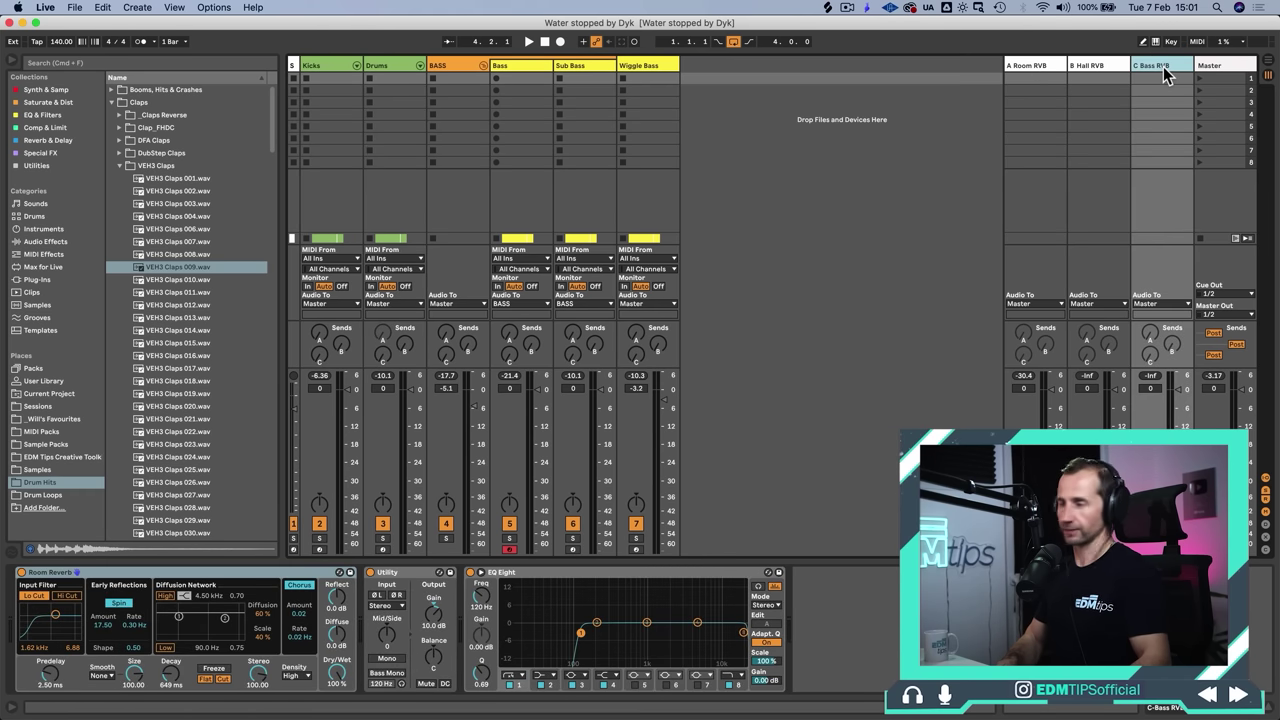
left_click(1030, 66)
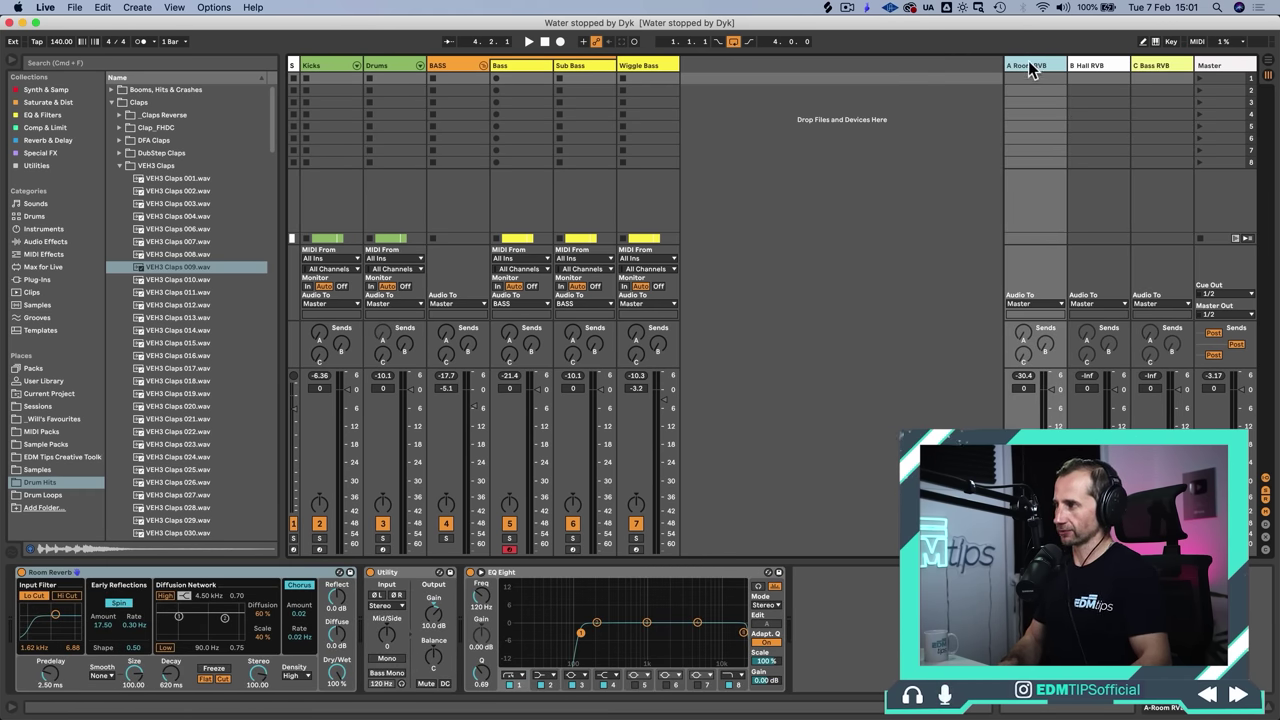
key("Tab")
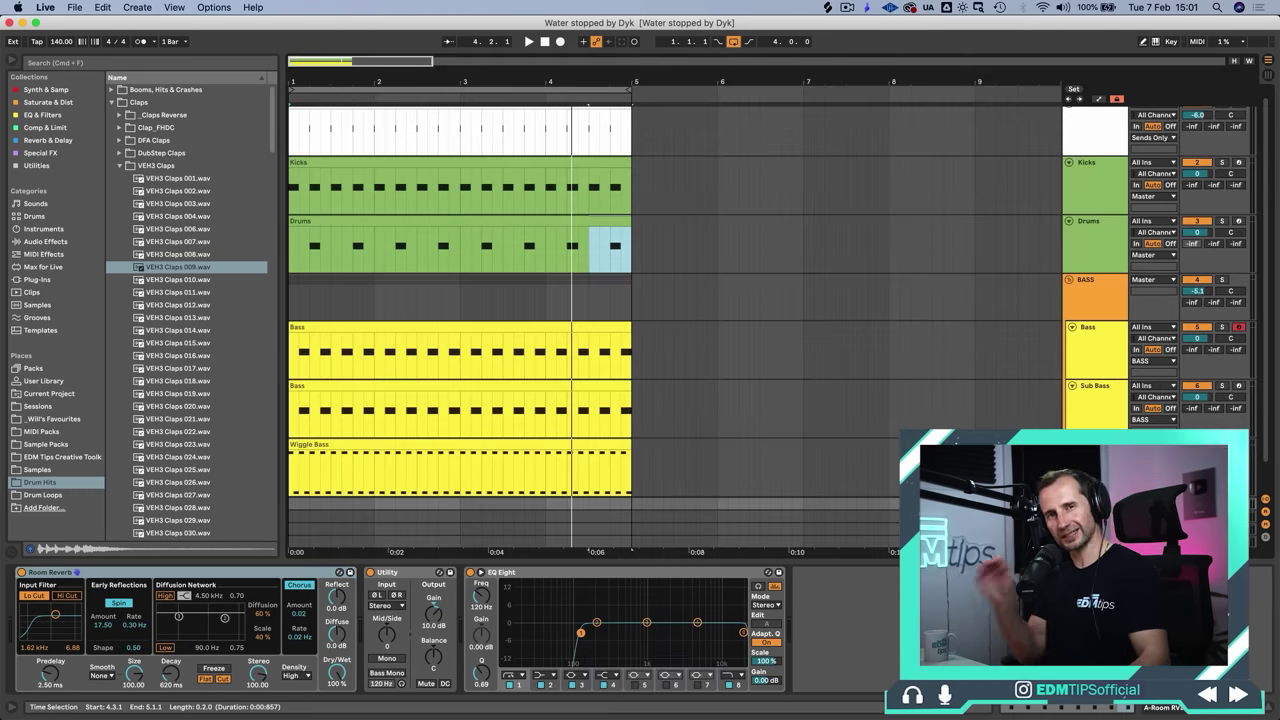
Step: Hide the input/output settings and return chains in the Drums rack
left_click(1084, 244)
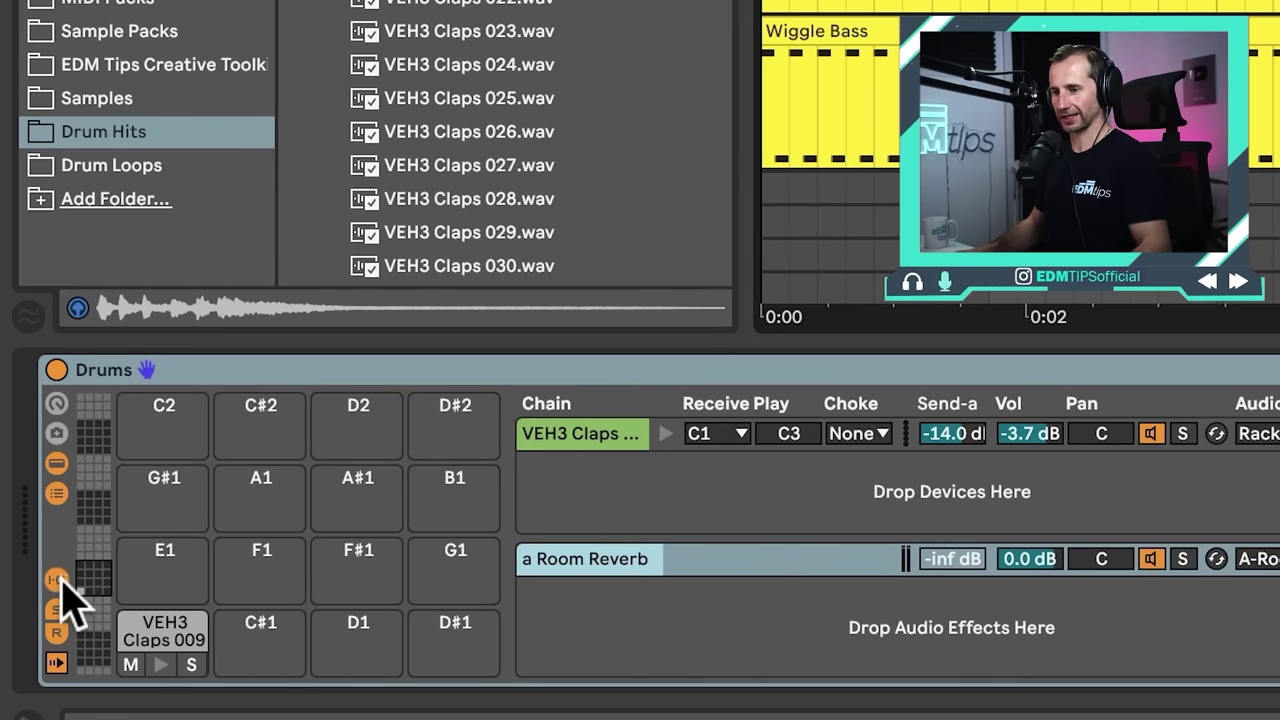
left_click(57, 579)
left_click(57, 632)
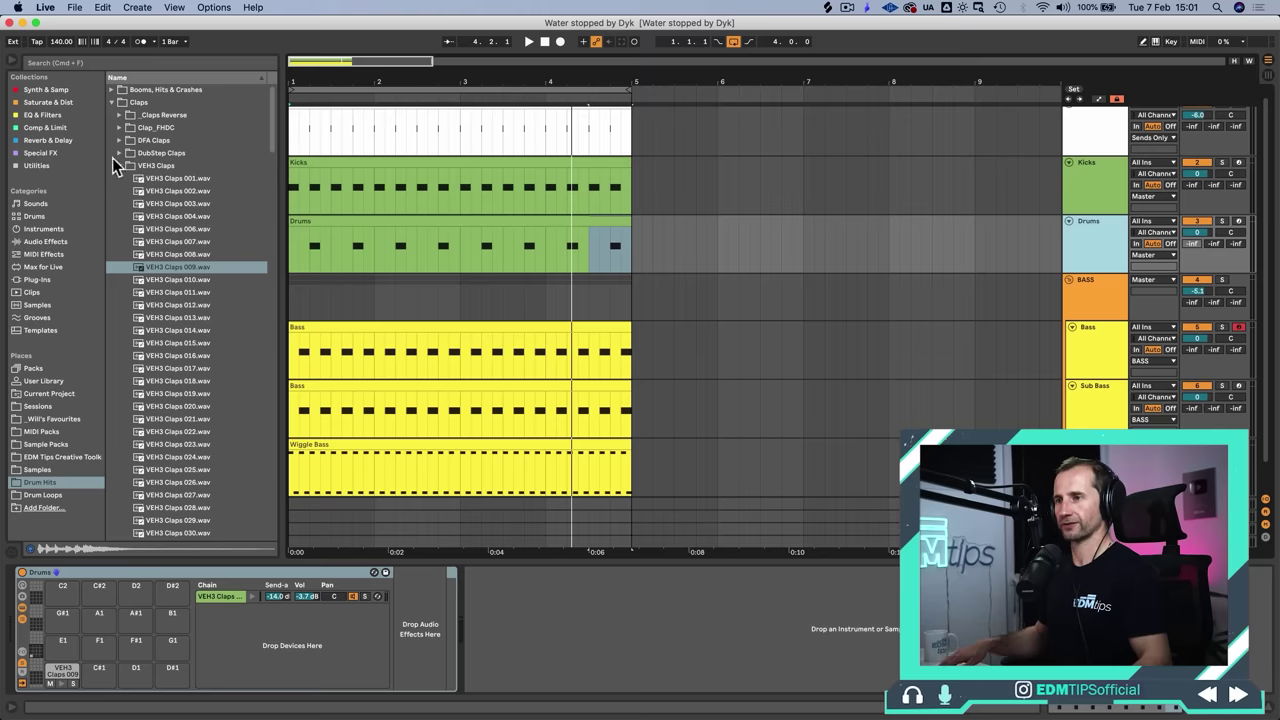
Step: Collapse the Claps folders in the browser and expand Hi Hats (Open) down to the VEH3 Open Hihats samples
left_click(117, 165)
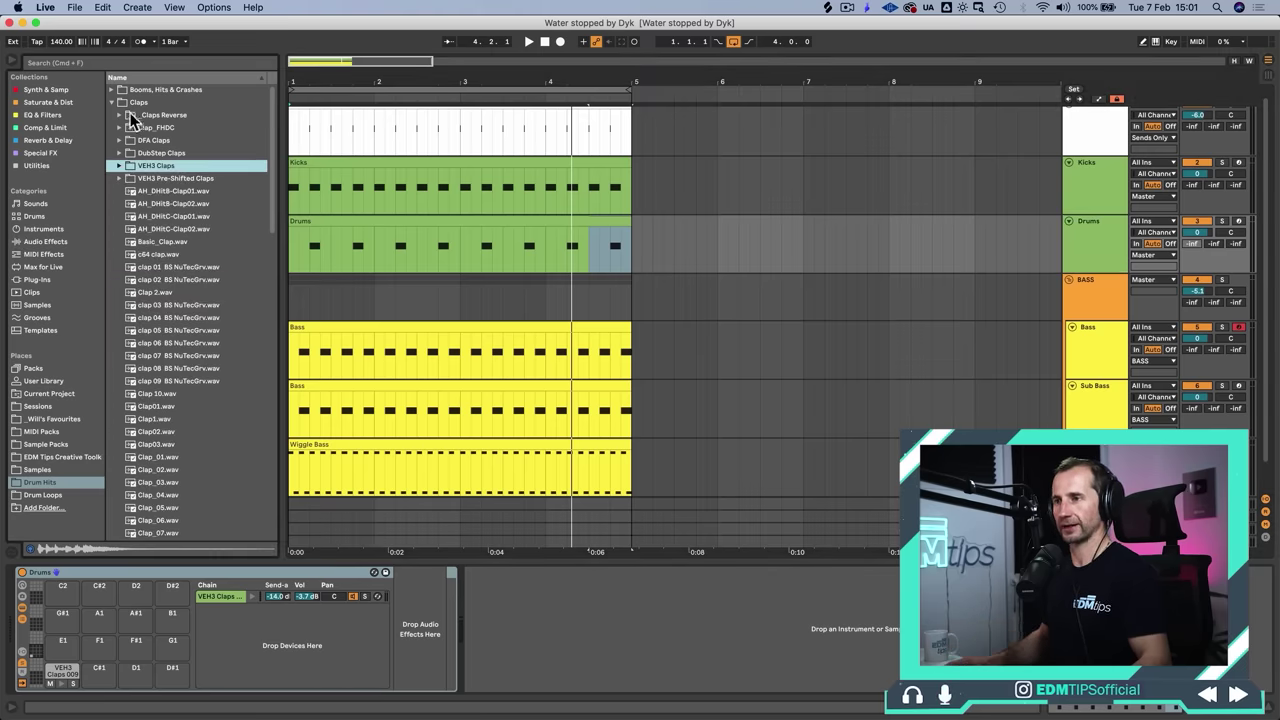
left_click(130, 103)
key("Left")
left_click(140, 188)
key("Right")
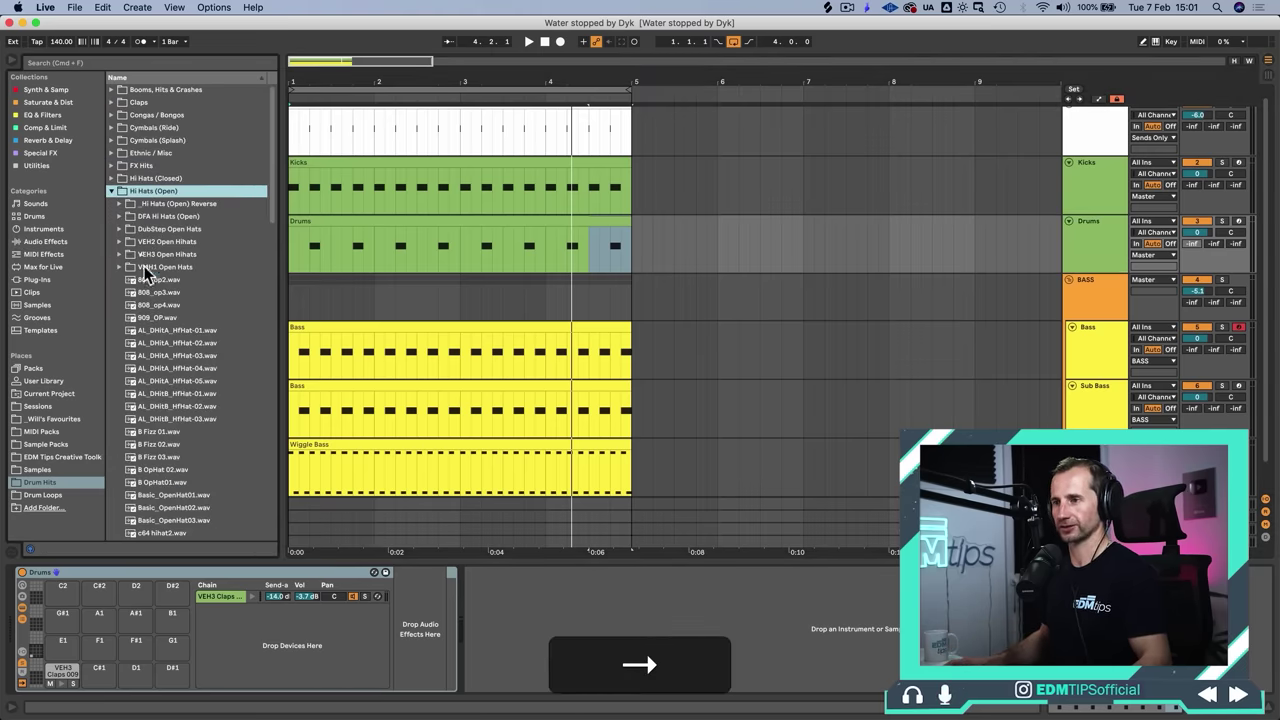
left_click(150, 265)
key("Up")
key("Up")
key("Down")
key("Right")
Step: Audition the samples in the VEH3 Open Hihats folder one after another, up to VEH3 Open Hihats 023
key("Down")
key("Down")
key("Down")
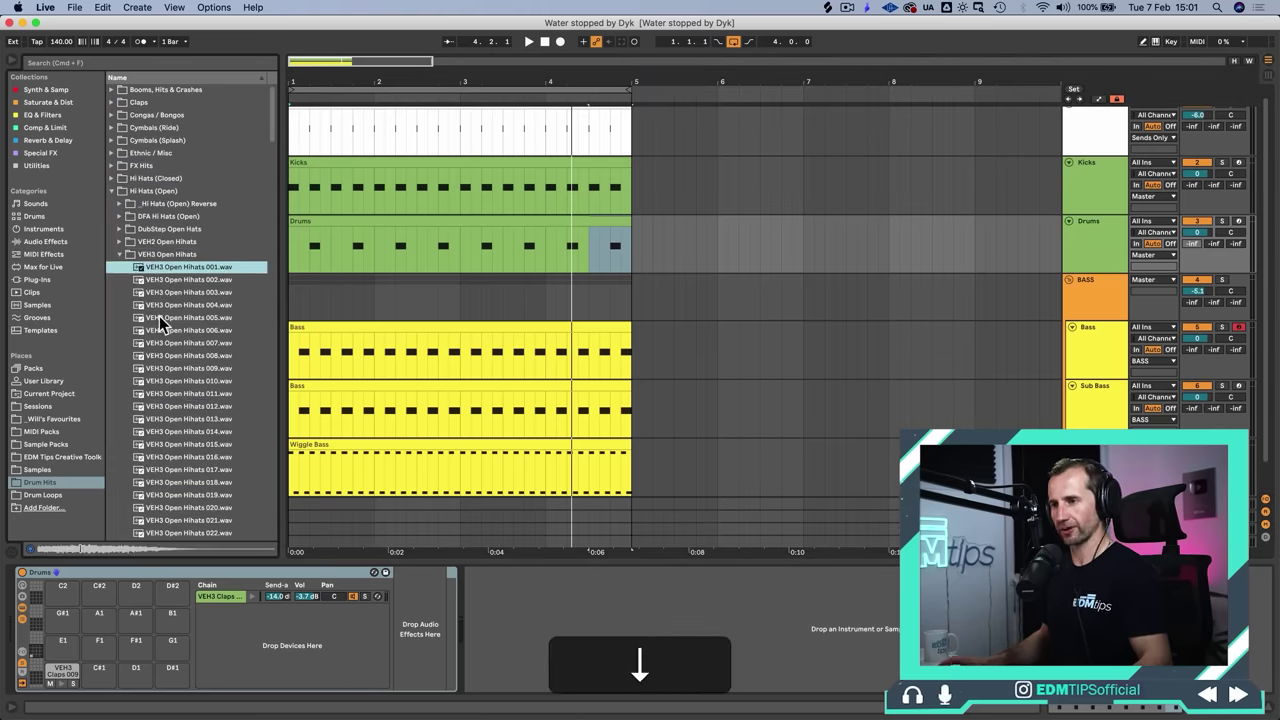
key("Down")
key("Down")
key("Down")
key("Down")
key("Down")
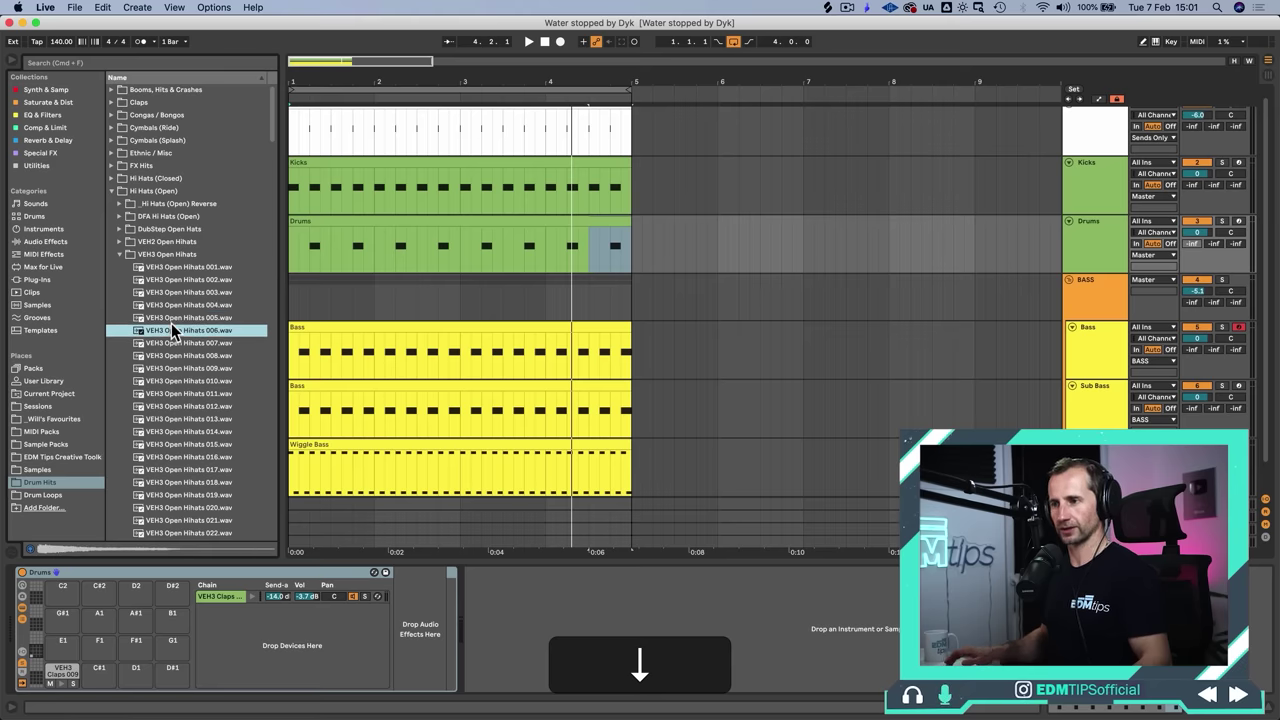
key("Down")
key("Down")
key("Down")
key("Down")
key("Down")
key("Down")
key("Down")
key("Down")
key("Down")
key("Down")
key("Down")
key("Down")
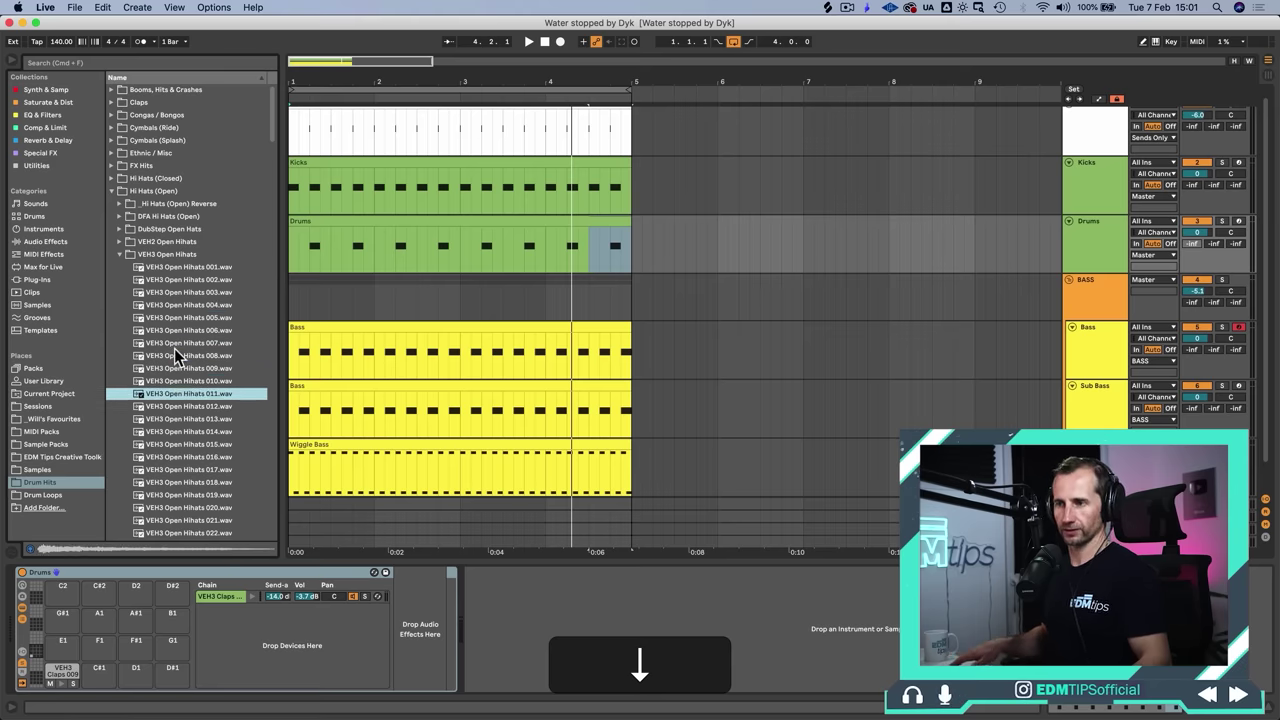
key("Up")
key("Down")
key("Down")
key("Down")
key("Down")
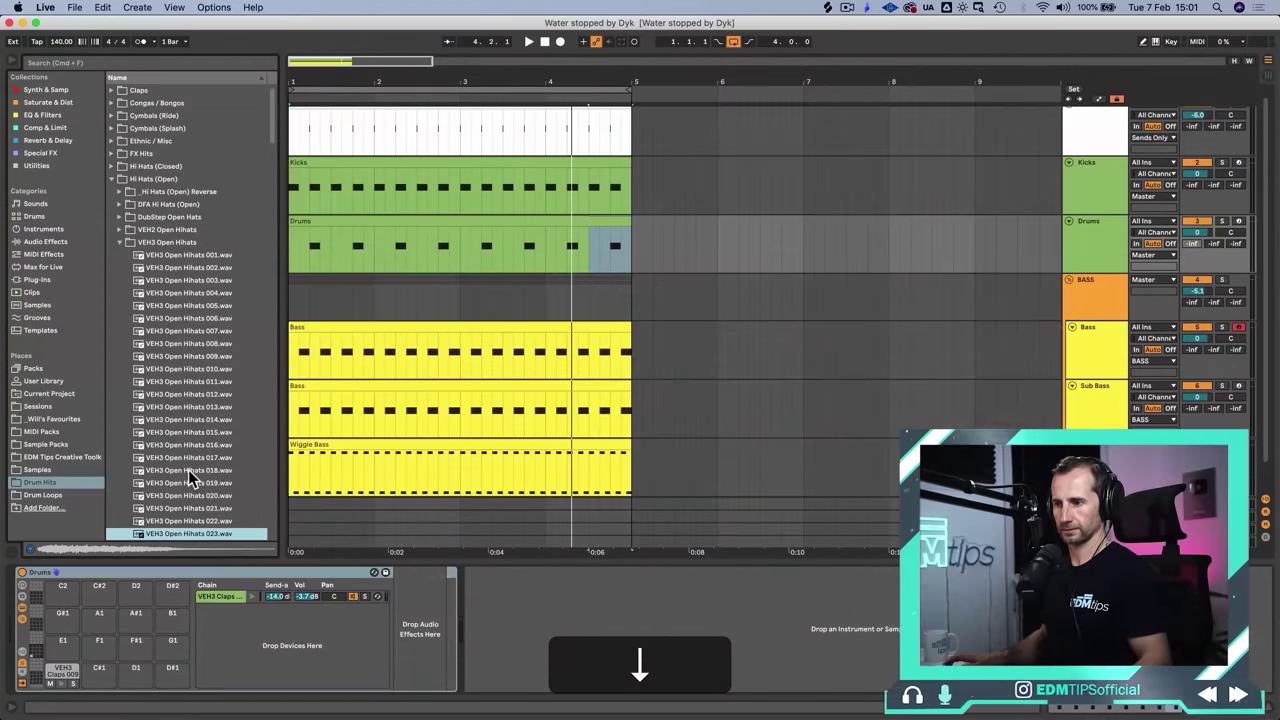
Step: Load VEH3 Open Hihats 018 onto the C#1 pad of the Drums rack and switch its Simpler to Classic mode
left_click(188, 469)
left_click_drag(190, 470, 262, 632)
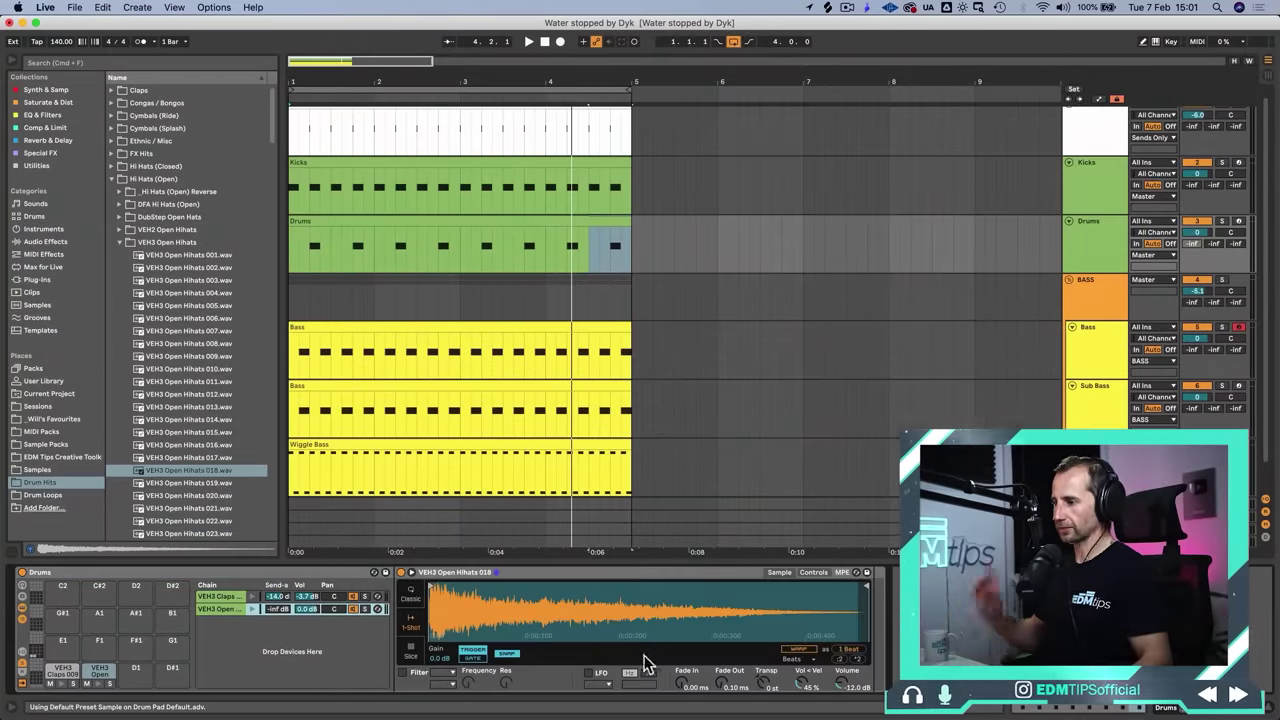
left_click(410, 592)
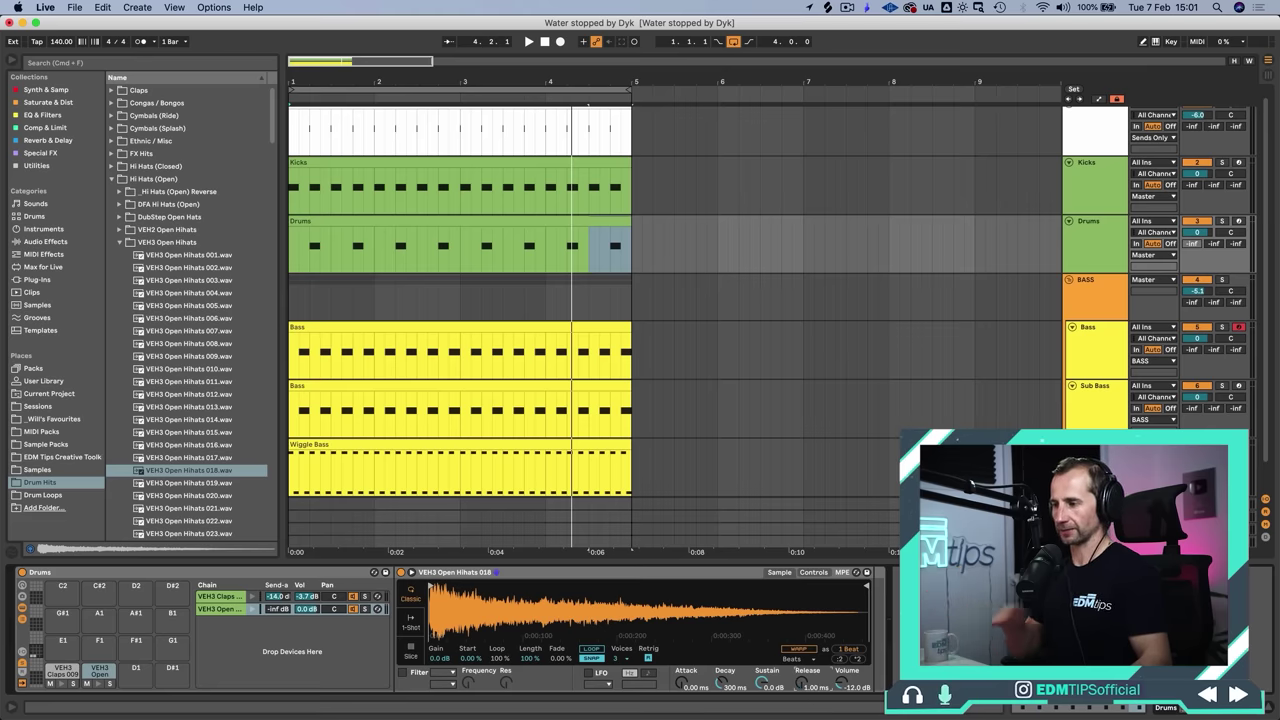
Step: Add an open hi-hat note at 1.1.3 in the Drums clip and set the open hi-hat chain's volume to -6.2 dB
double_click(316, 222)
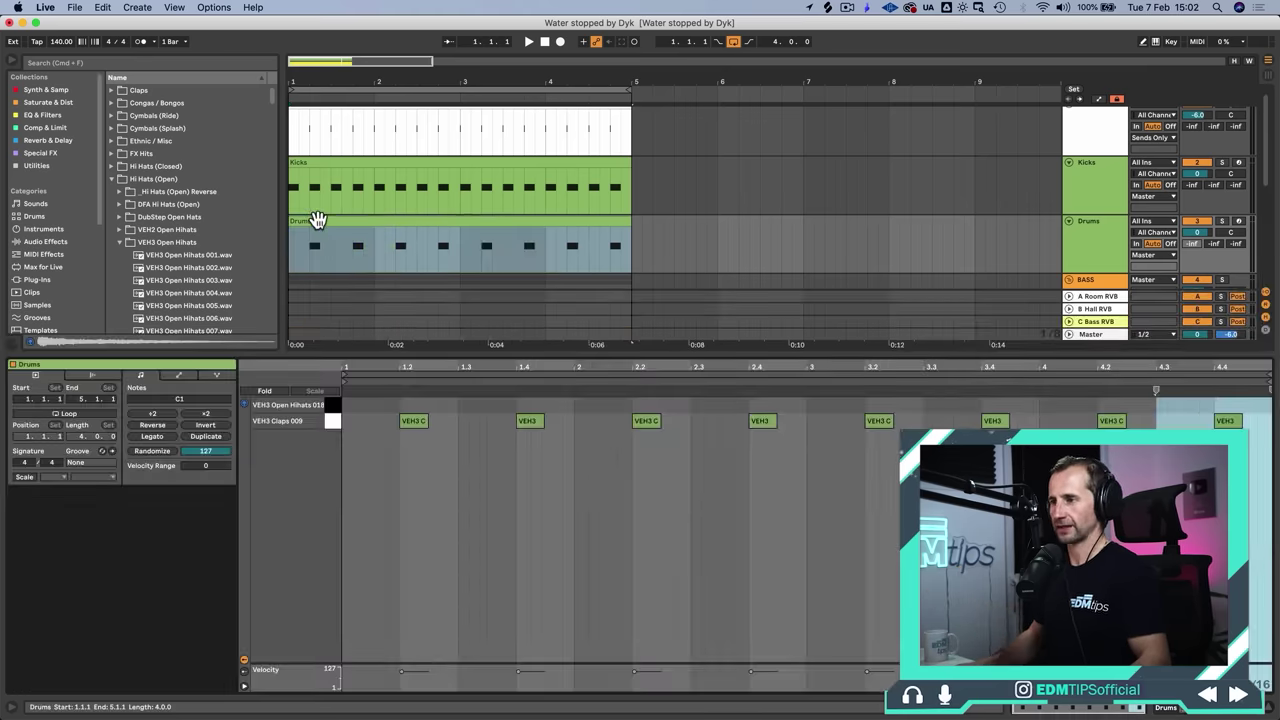
double_click(376, 405)
left_click_drag(380, 405, 385, 404)
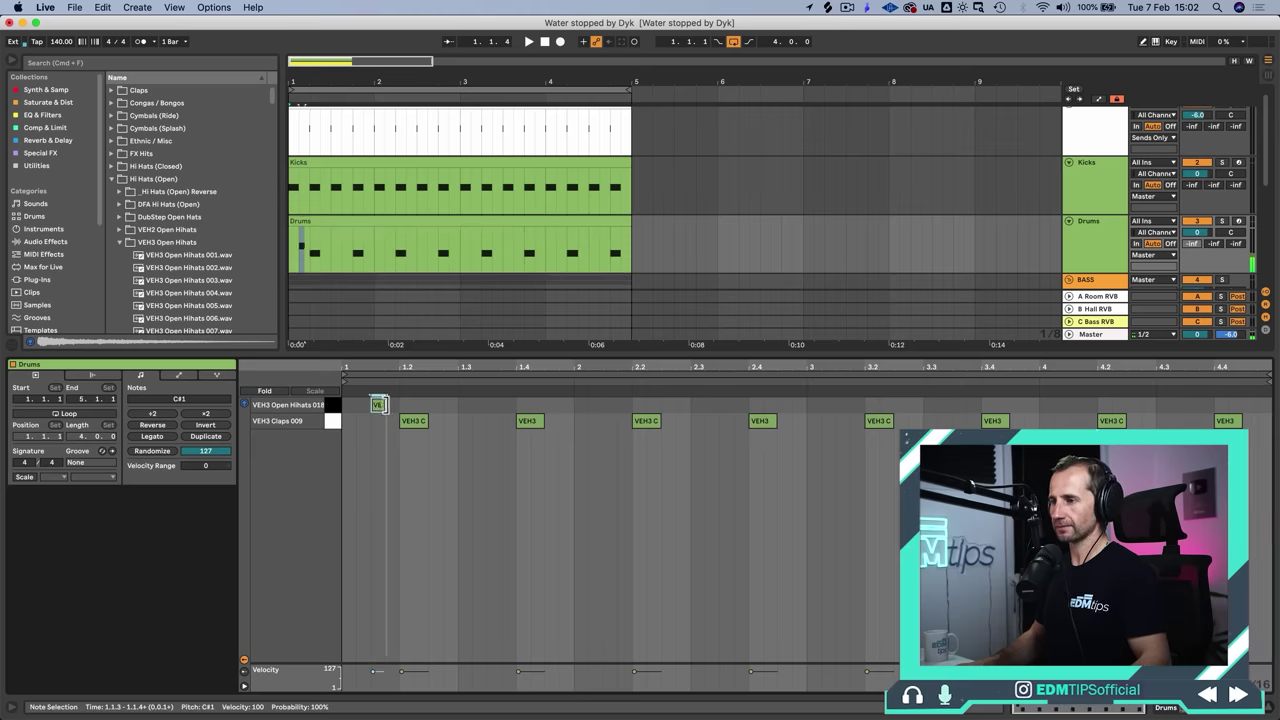
key("shift+Tab")
left_click_drag(300, 609, 300, 630)
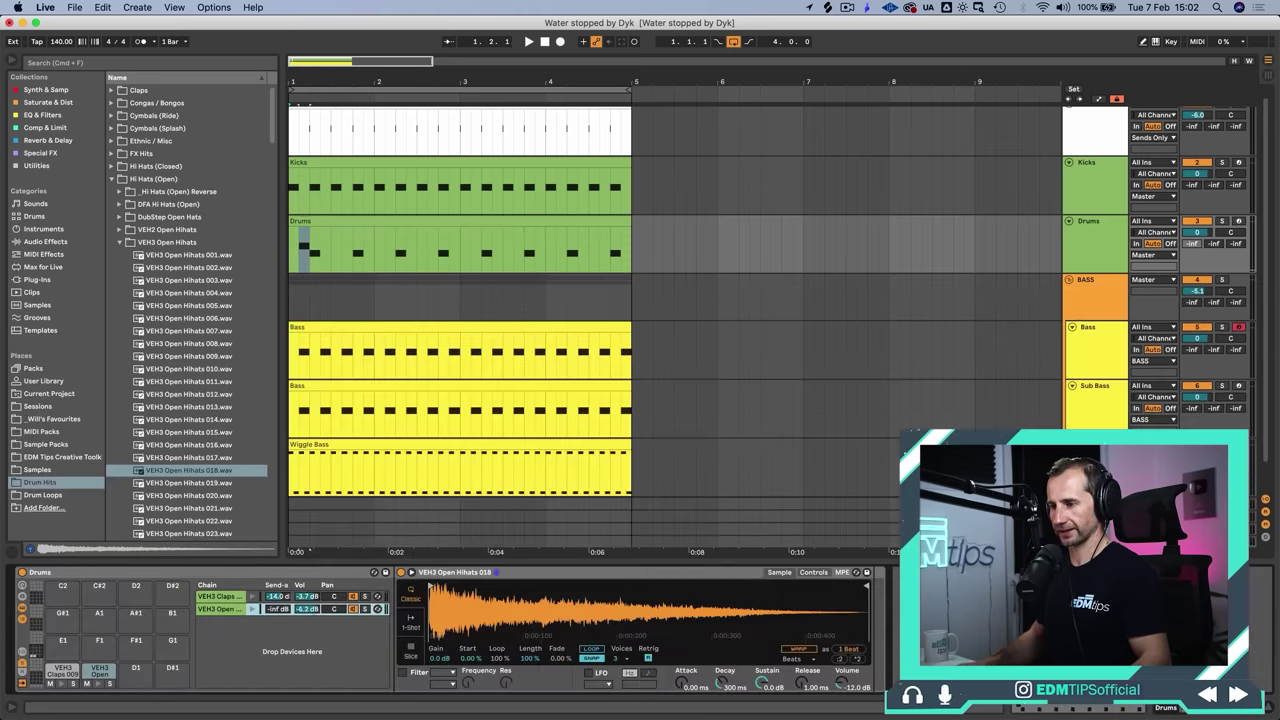
Step: Duplicate the first beat's open hi-hat note through the four-bar Drums clip so it plays on every offbeat
double_click(304, 219)
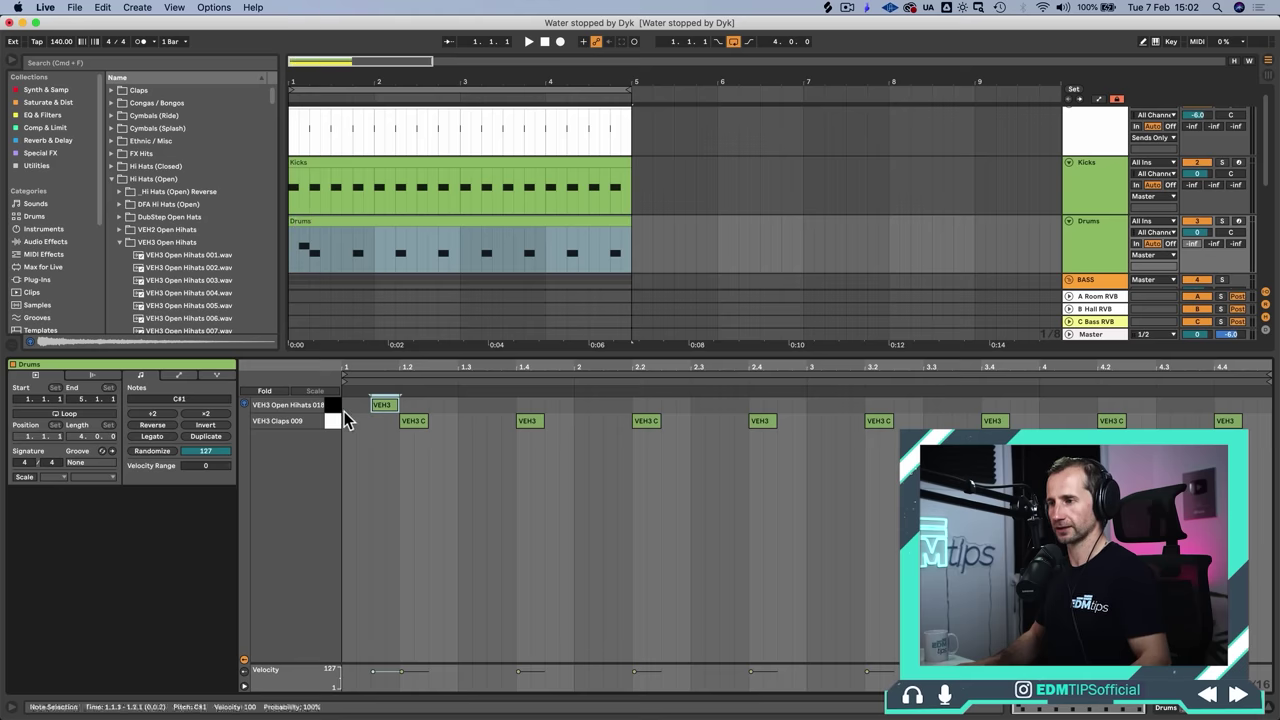
left_click_drag(345, 420, 391, 412)
key("super+d")
key("super+d")
key("super+d")
key("super+d")
key("super+d")
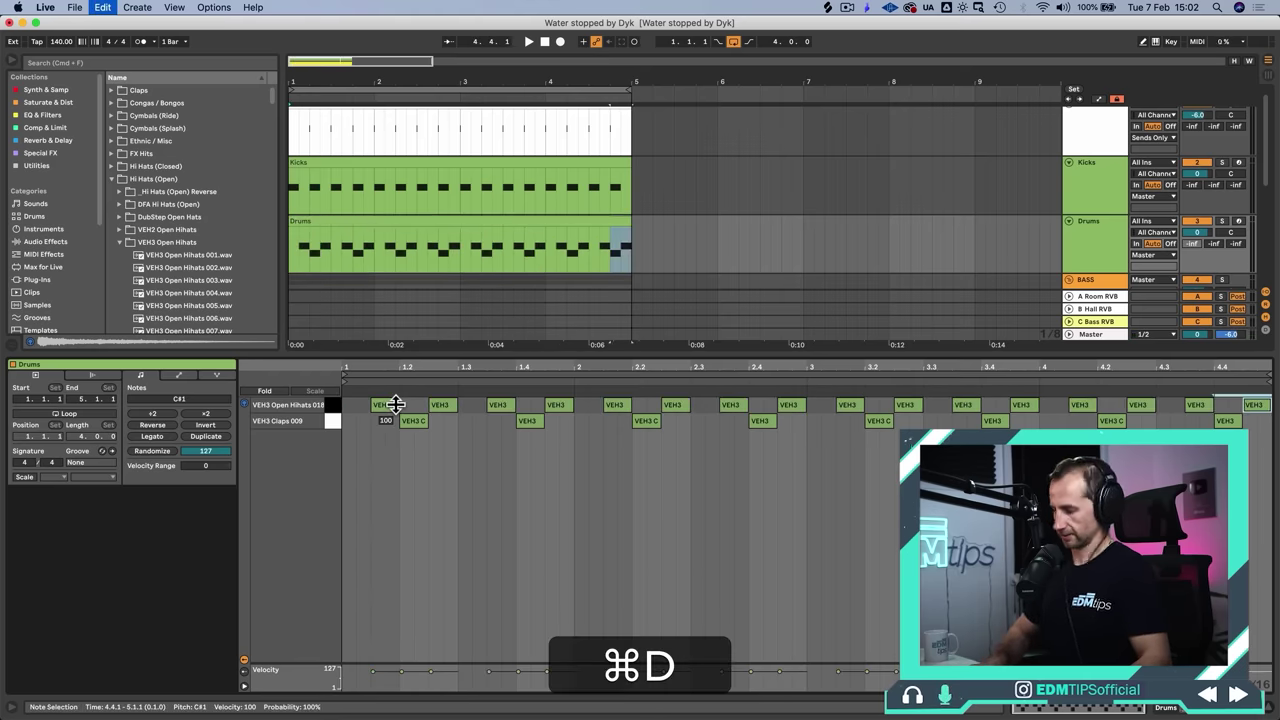
Step: Add an EQ Eight after the open hi-hat sample and pull a low-mid band down to -11.5 dB at 391 Hz
key("shift+super+Tab")
left_click(27, 117)
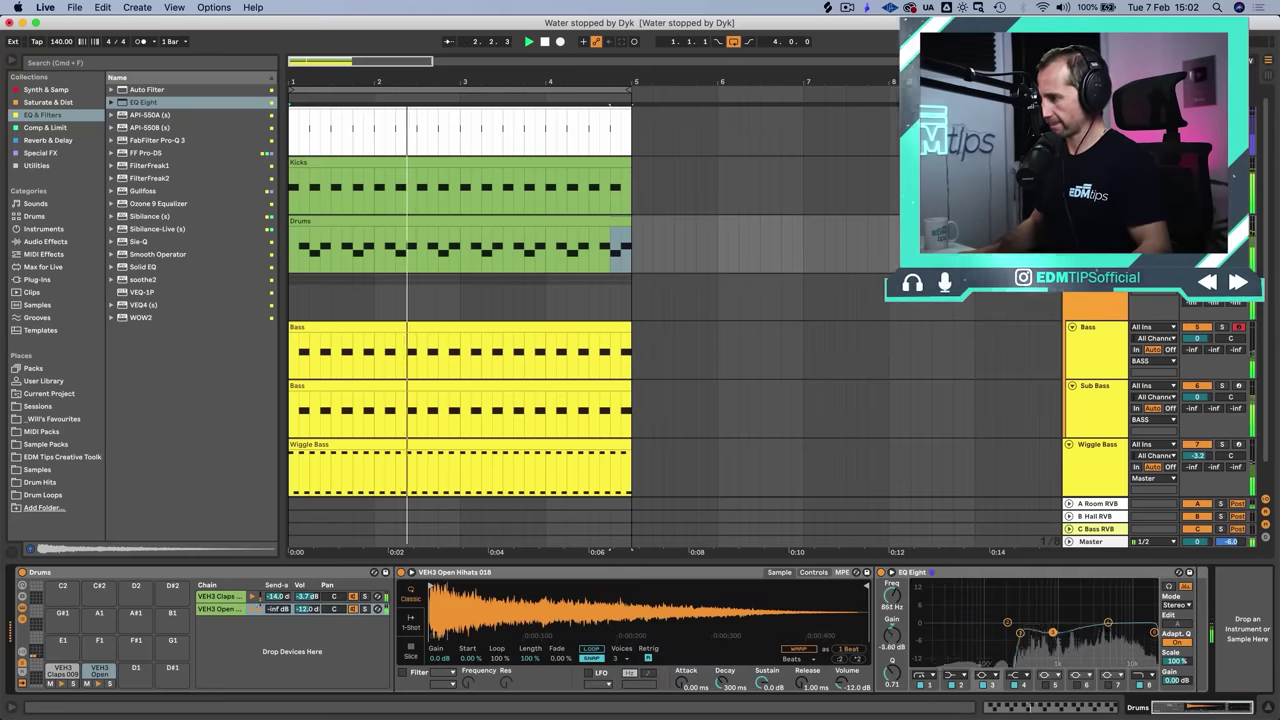
left_click_drag(1042, 639, 1030, 653)
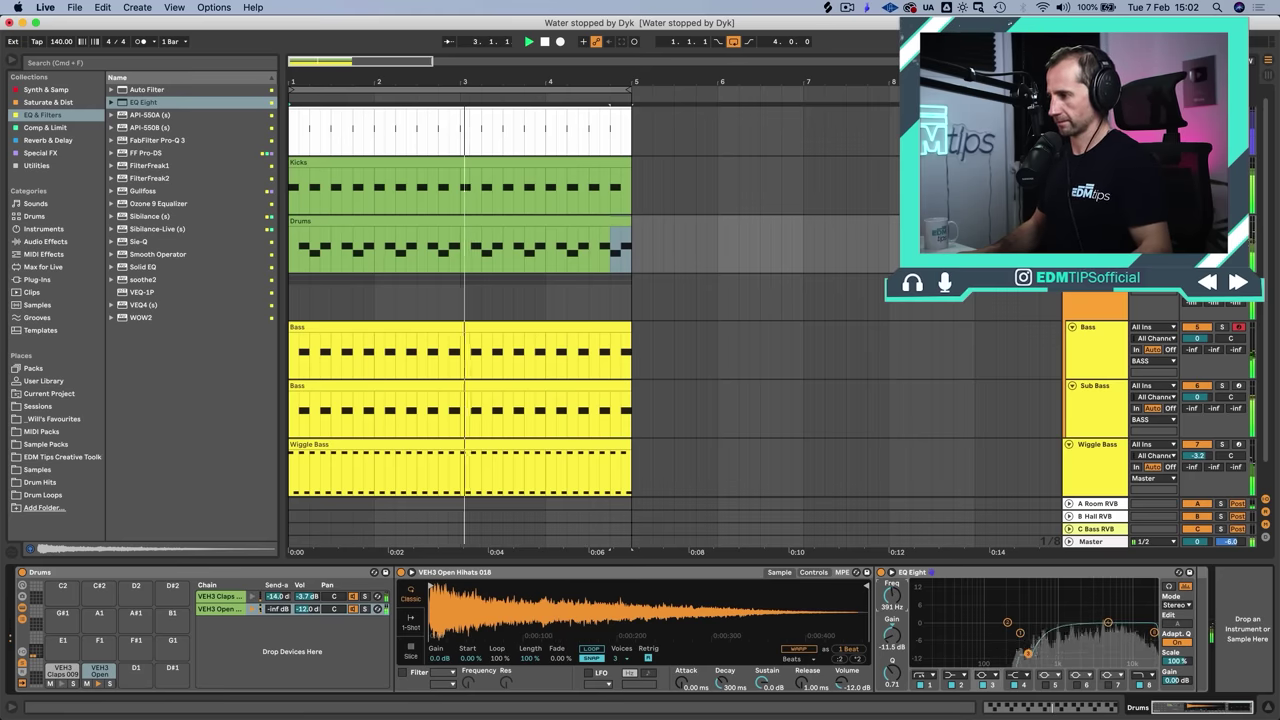
Step: Balance the open hi-hat chain at -12.0 dB volume with send A at -8.0 dB, stopping playback and saving the set
left_click_drag(300, 610, 300, 630)
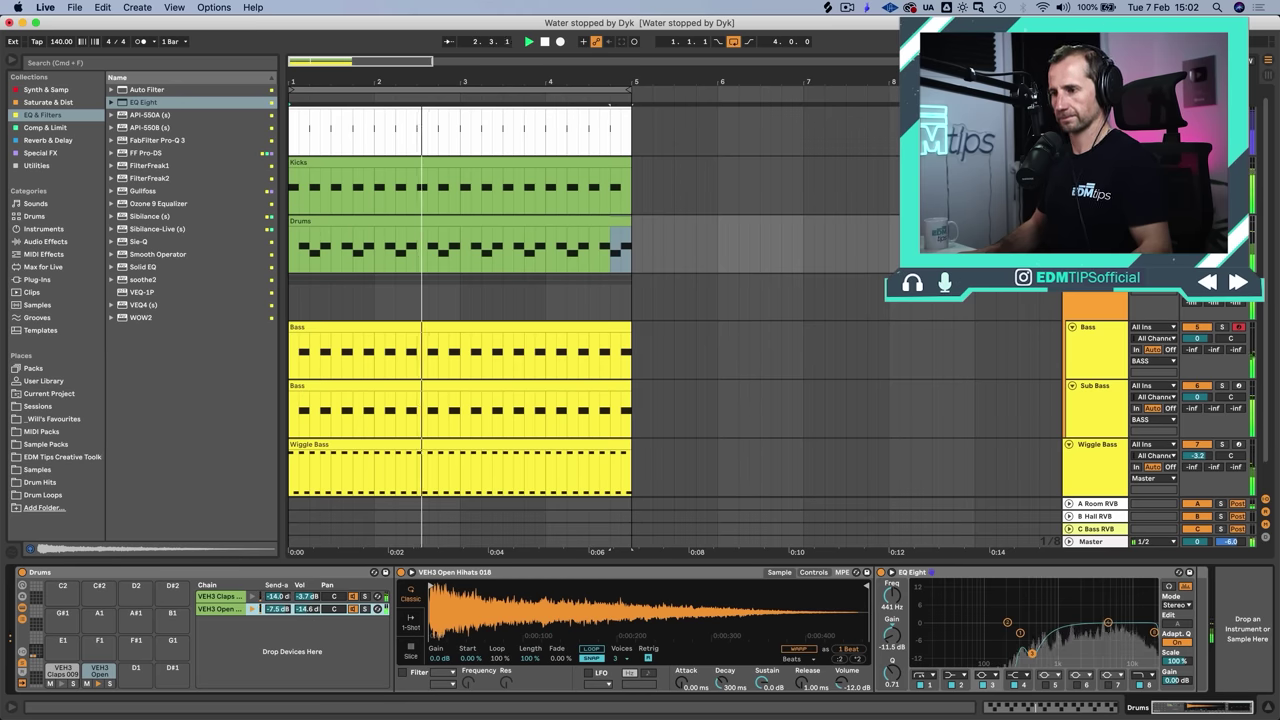
left_click_drag(293, 618, 293, 624)
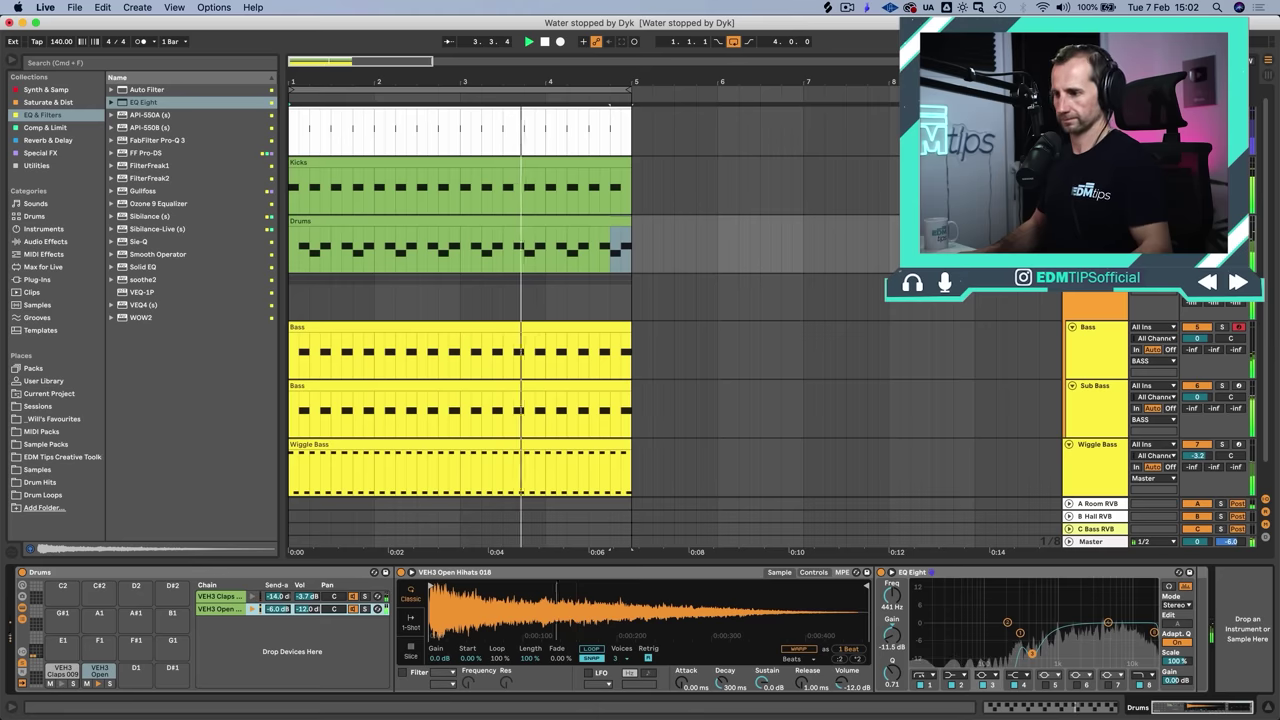
key("space")
key("super+s")
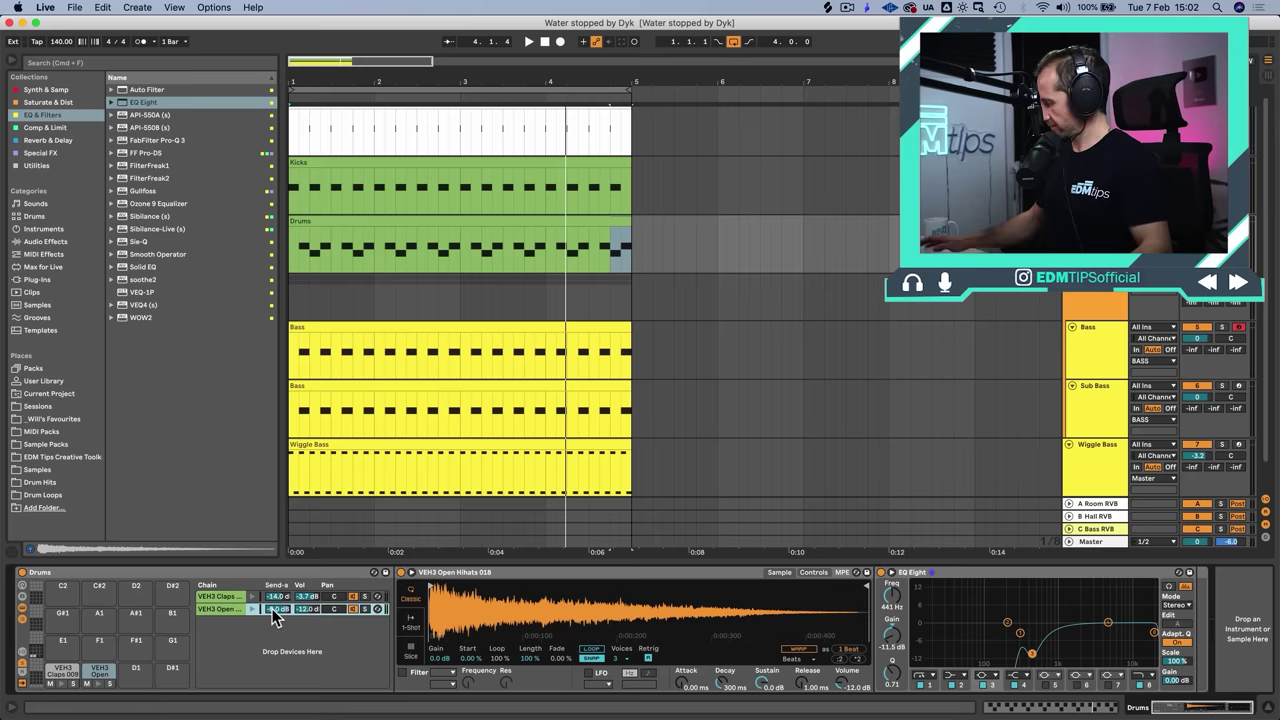
key("8")
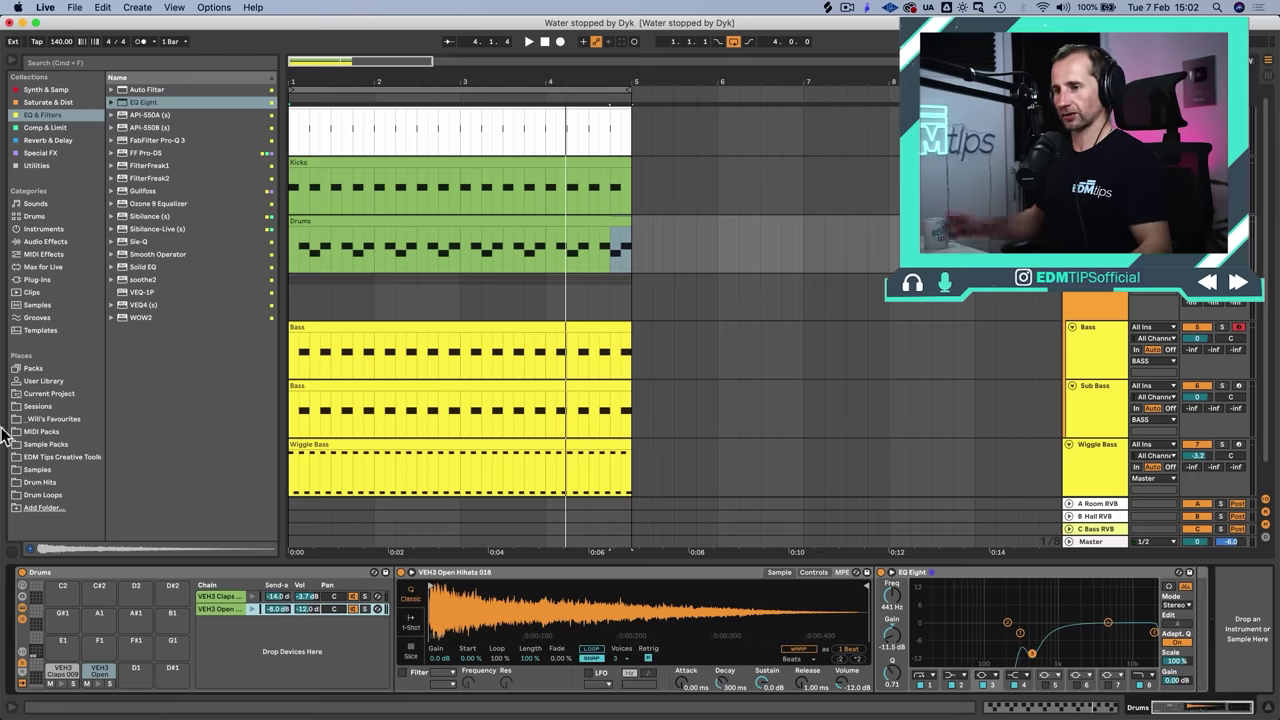
Step: Return to the Drum Hits folder, collapse the open hi-hat folders and expand Hi Hats (Closed)
left_click(40, 482)
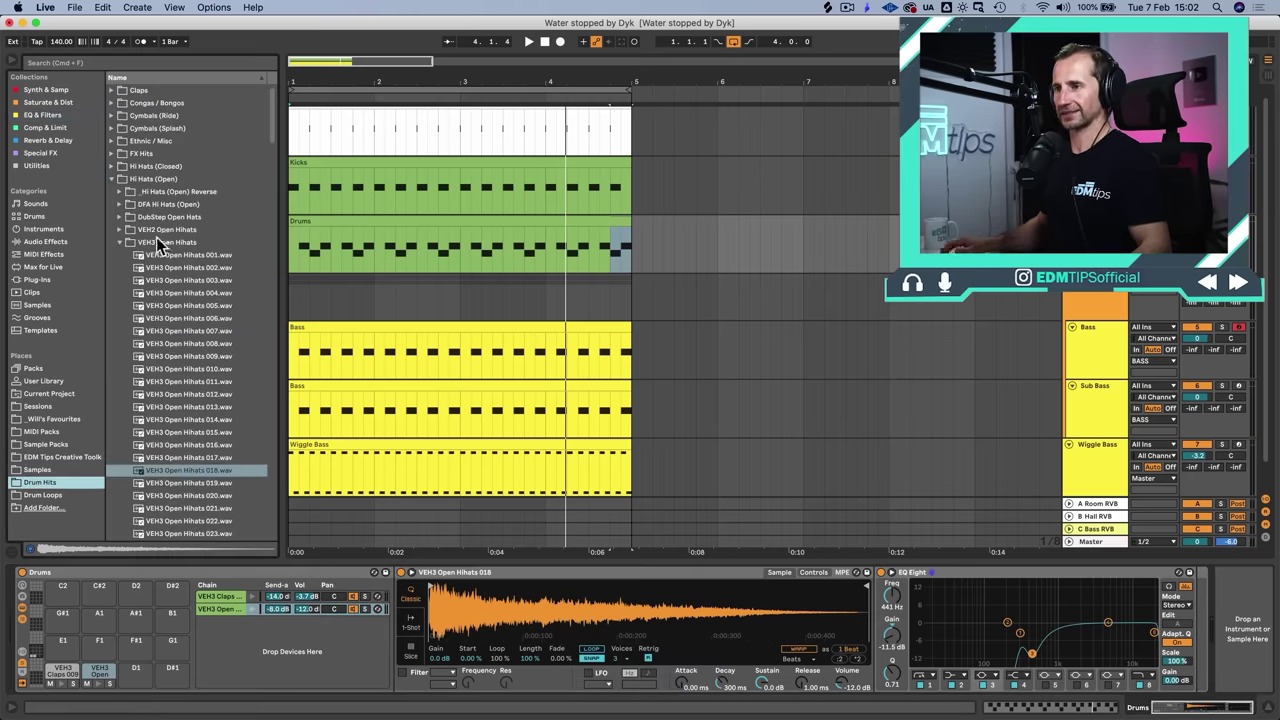
key("Left")
key("Down")
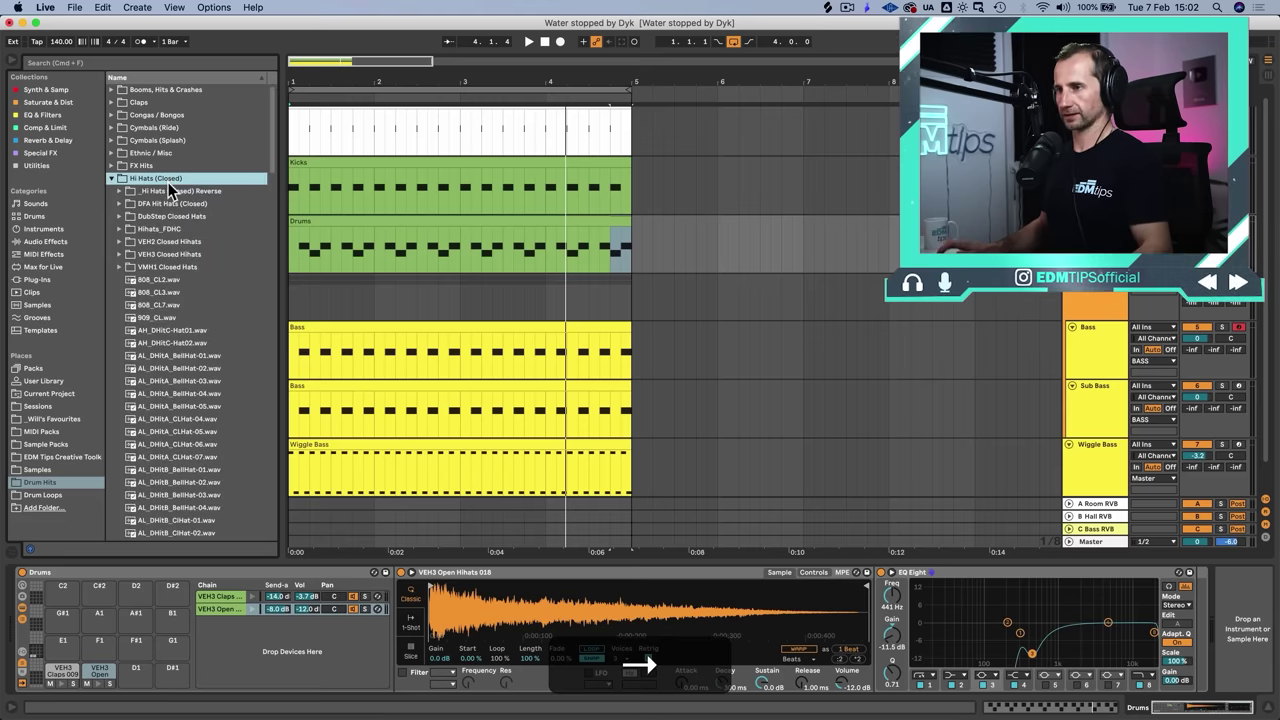
Step: Load the closed hi-hat sample 808_CL7.wav onto drum rack pad D1 and set its sample volume to 0 dB
left_click(168, 292)
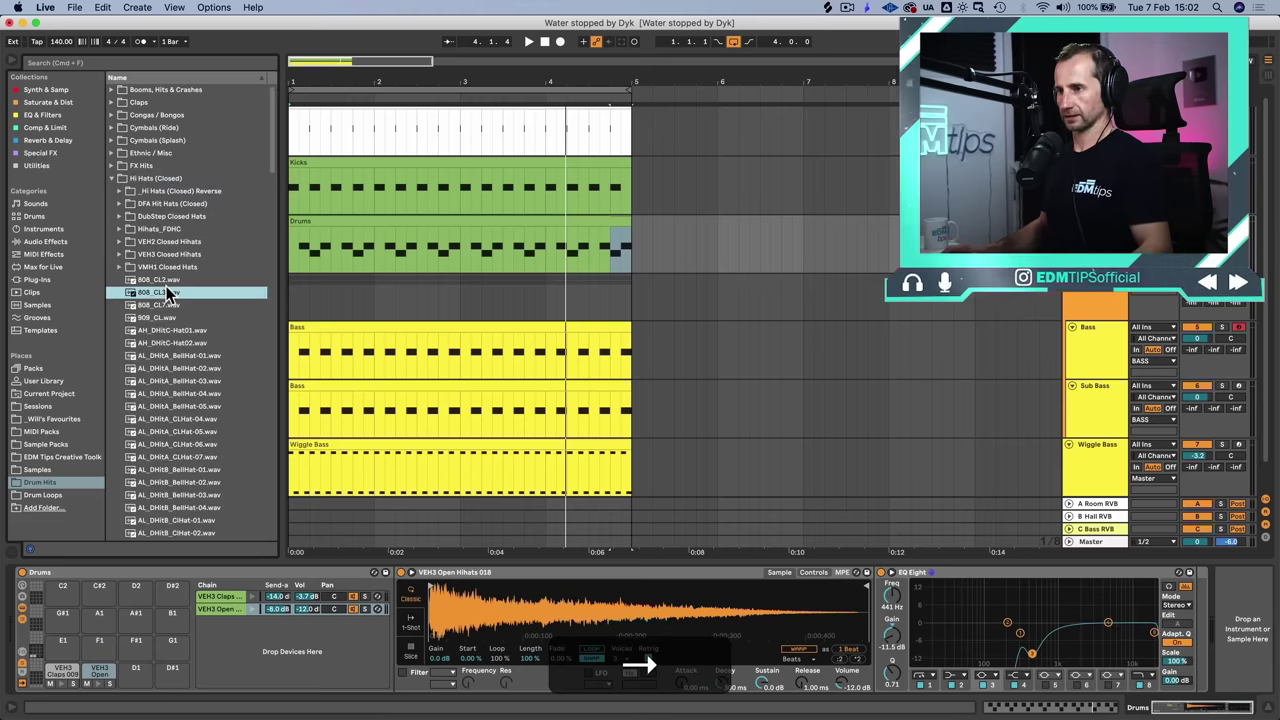
key("Down")
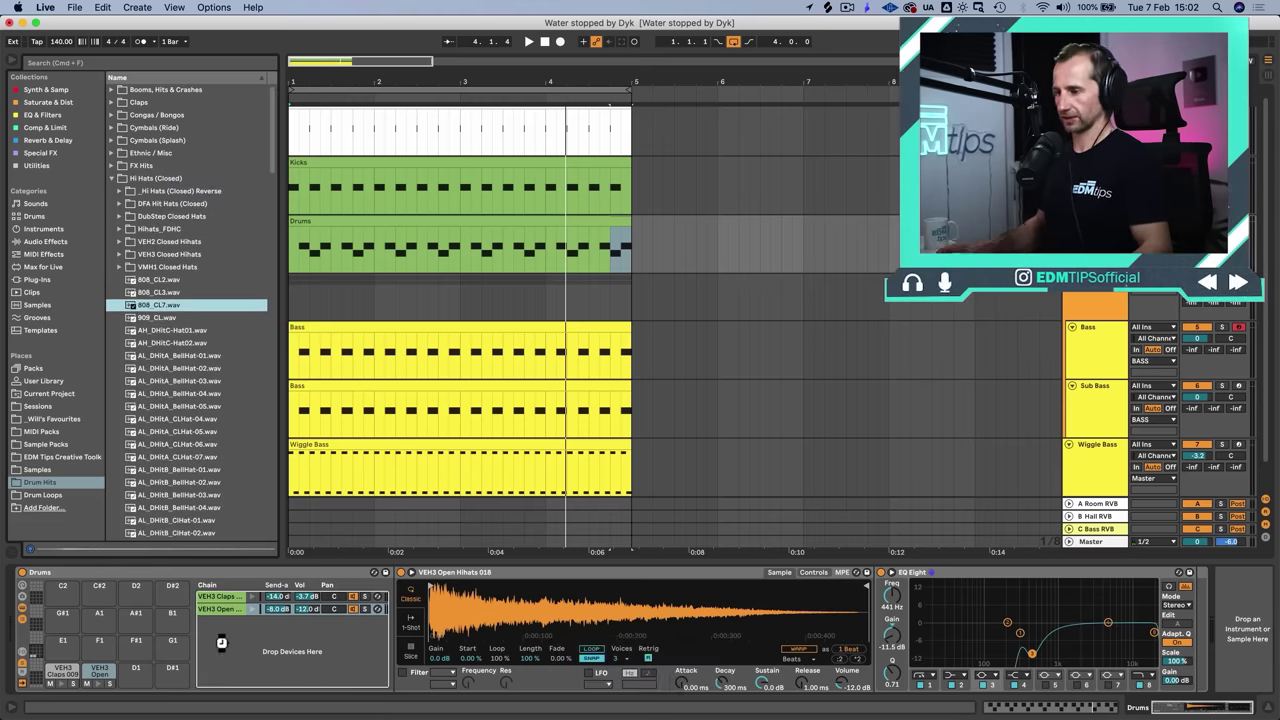
key("Return")
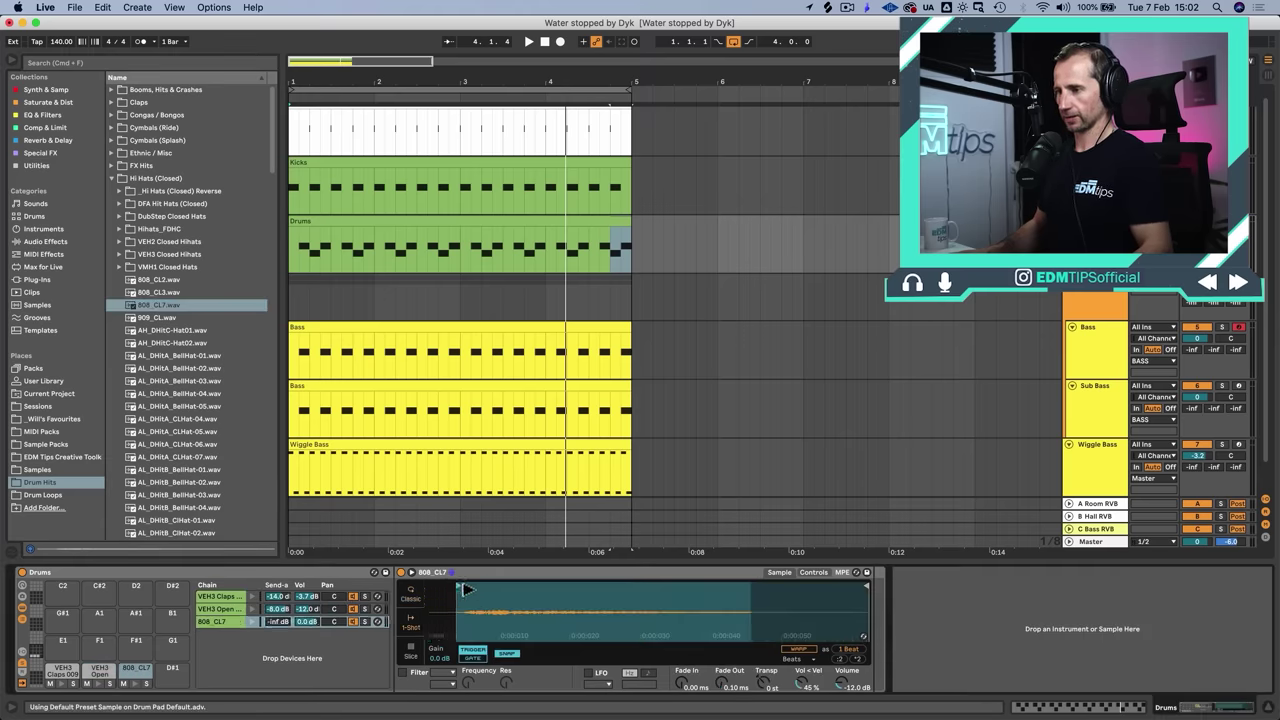
key("0")
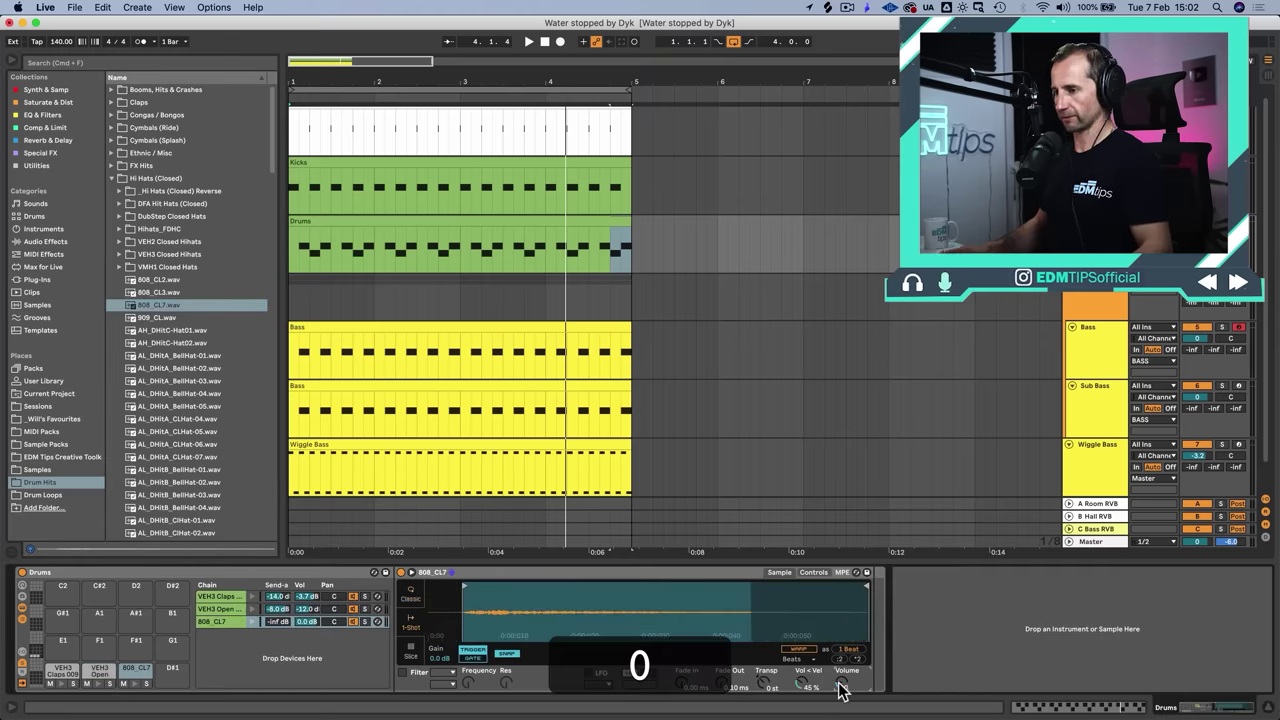
Step: Add a closed hi-hat note at the start of the Drums clip and duplicate it on every sixteenth through four bars
double_click(314, 217)
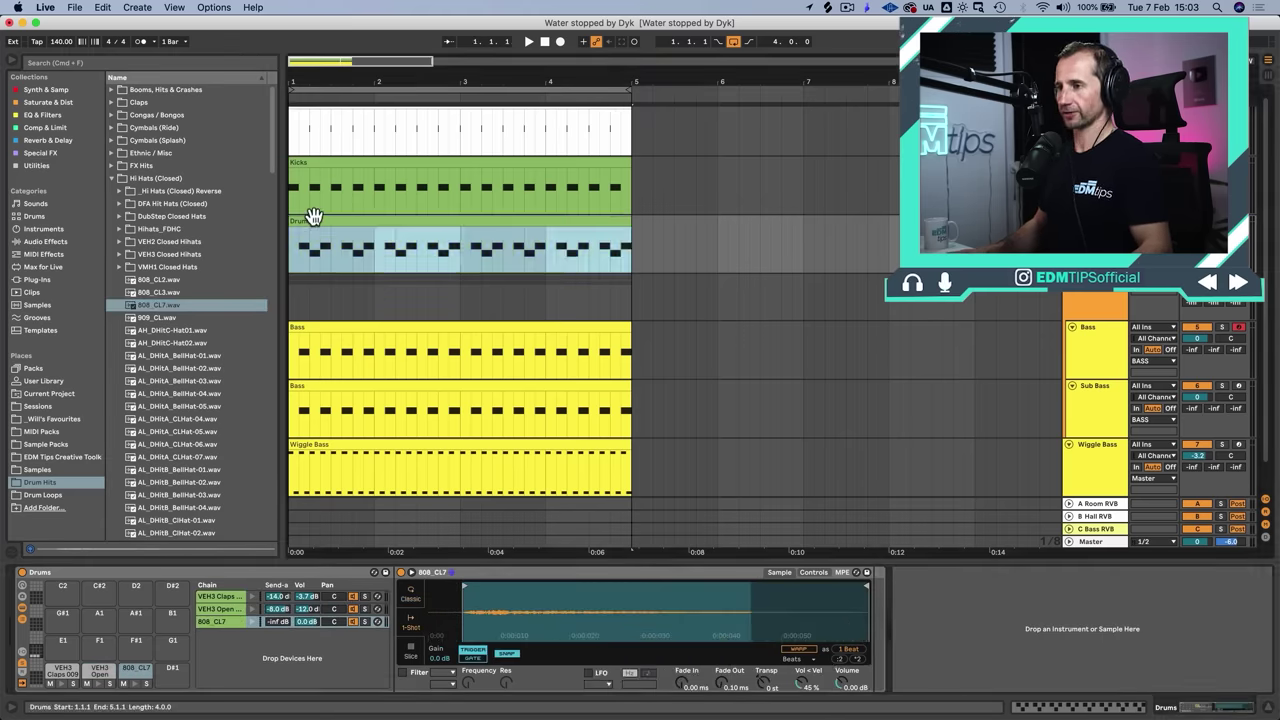
double_click(349, 408)
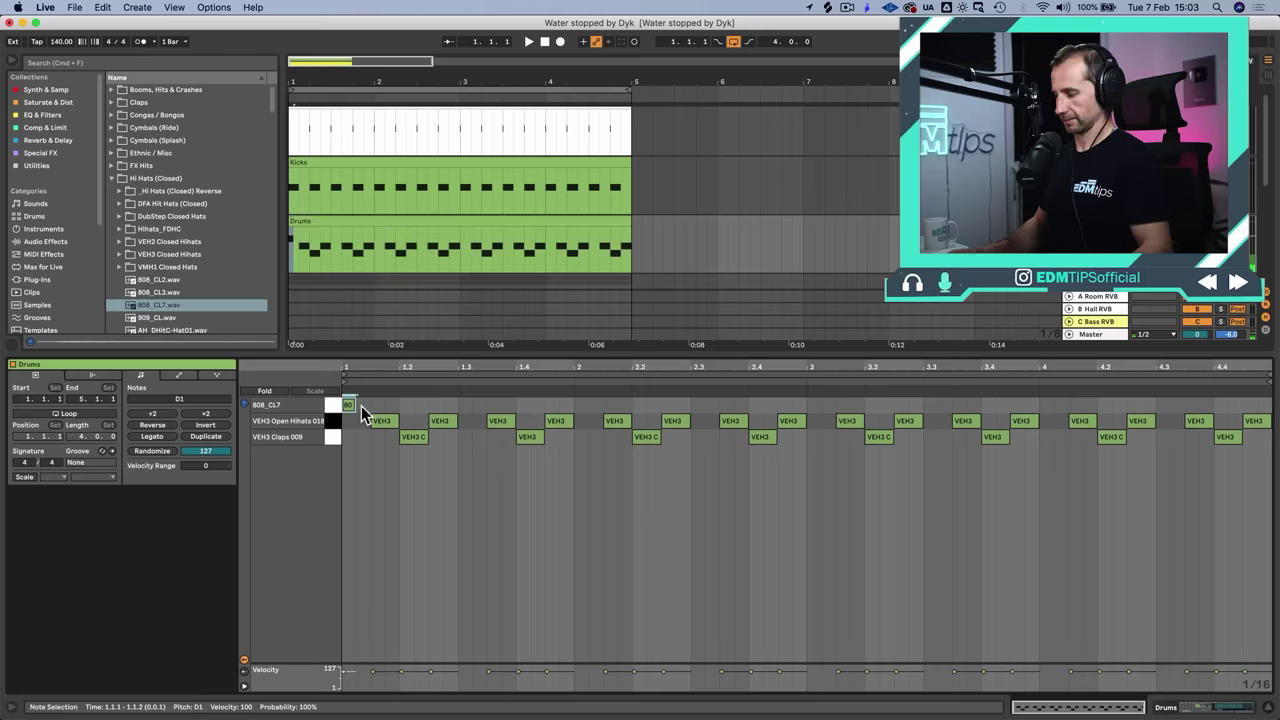
key("super")
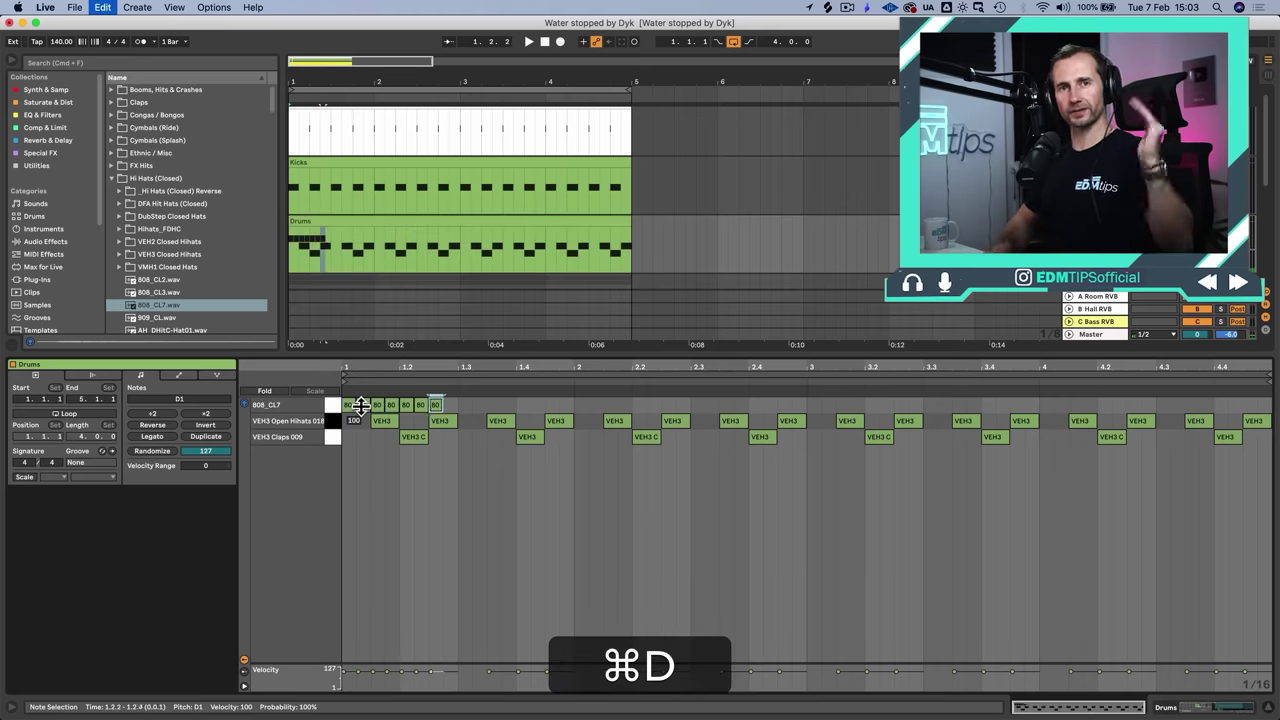
key("super+d")
key("super+d")
key("super+d")
key("super+d")
key("super+d")
key("super+d")
key("super+d")
key("super+d")
key("super+d")
key("super+d")
key("super+d")
key("super+d")
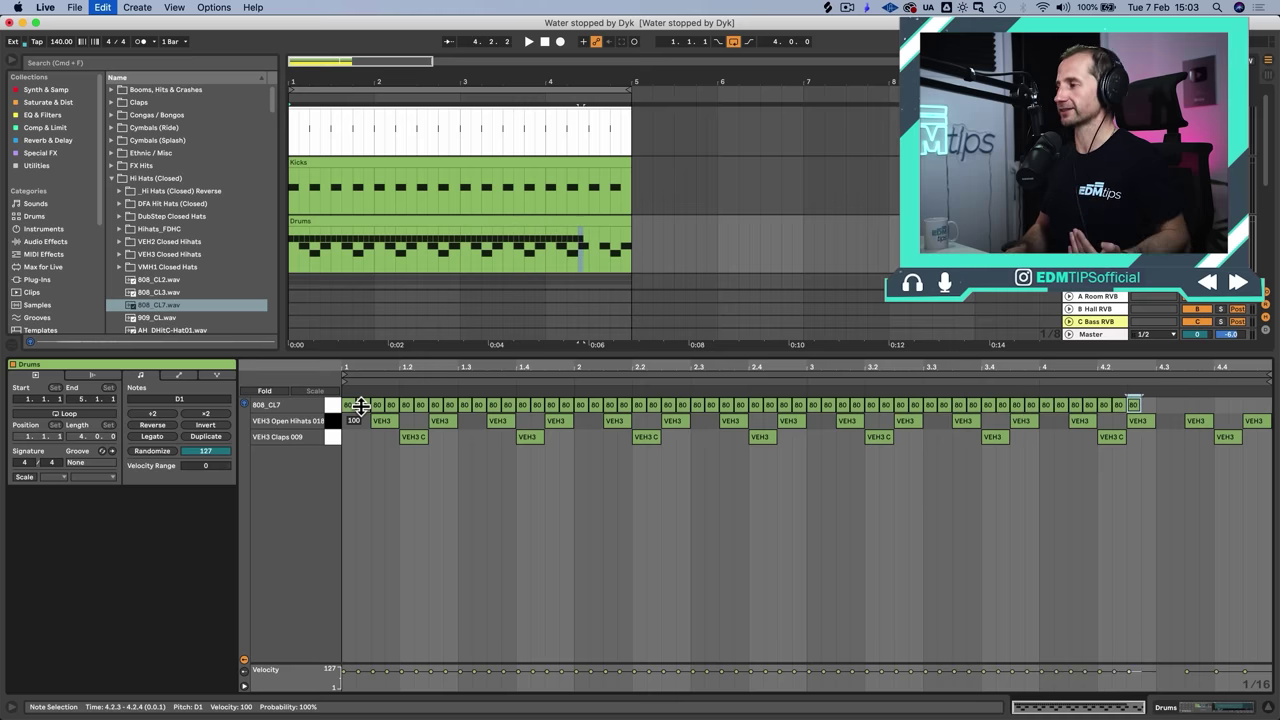
key("super+d")
key("super+d")
key("super+d")
key("super+d")
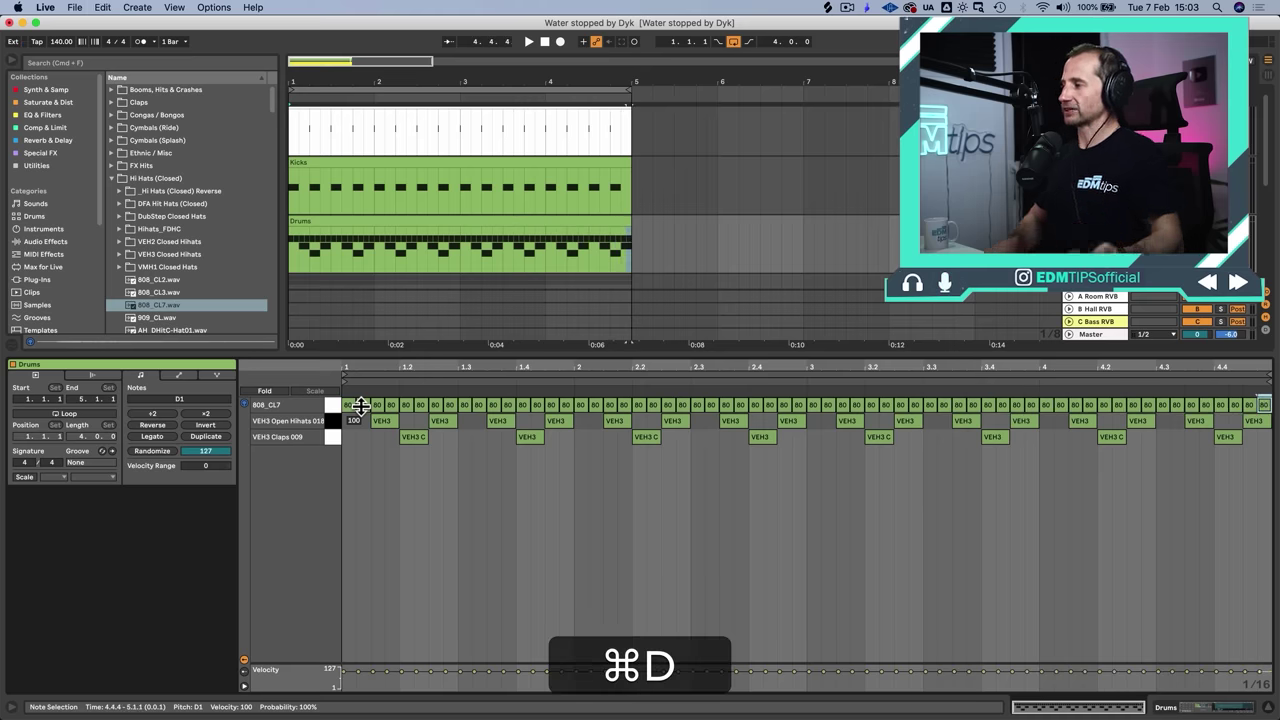
Step: Balance the hats during playback: closed hat chain at -9.6 dB, open hat chain at -14.6 dB with send A at -11.2 dB
key("shift+Tab")
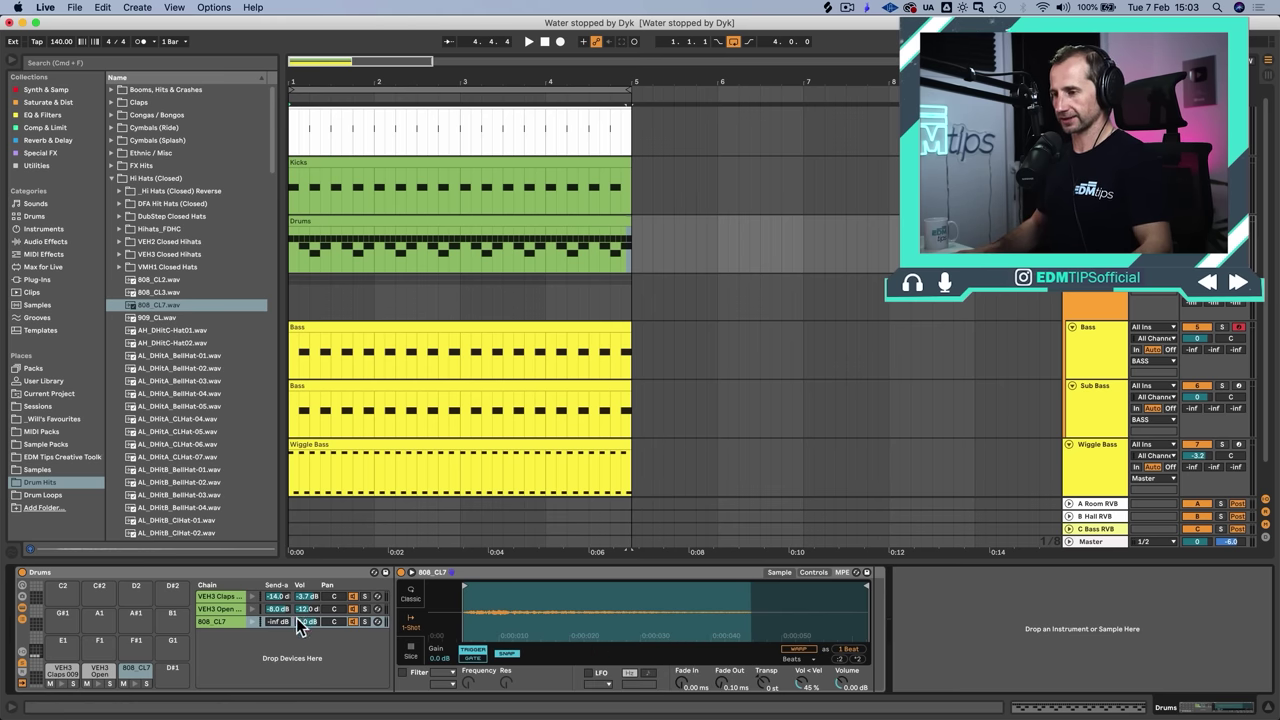
key("space")
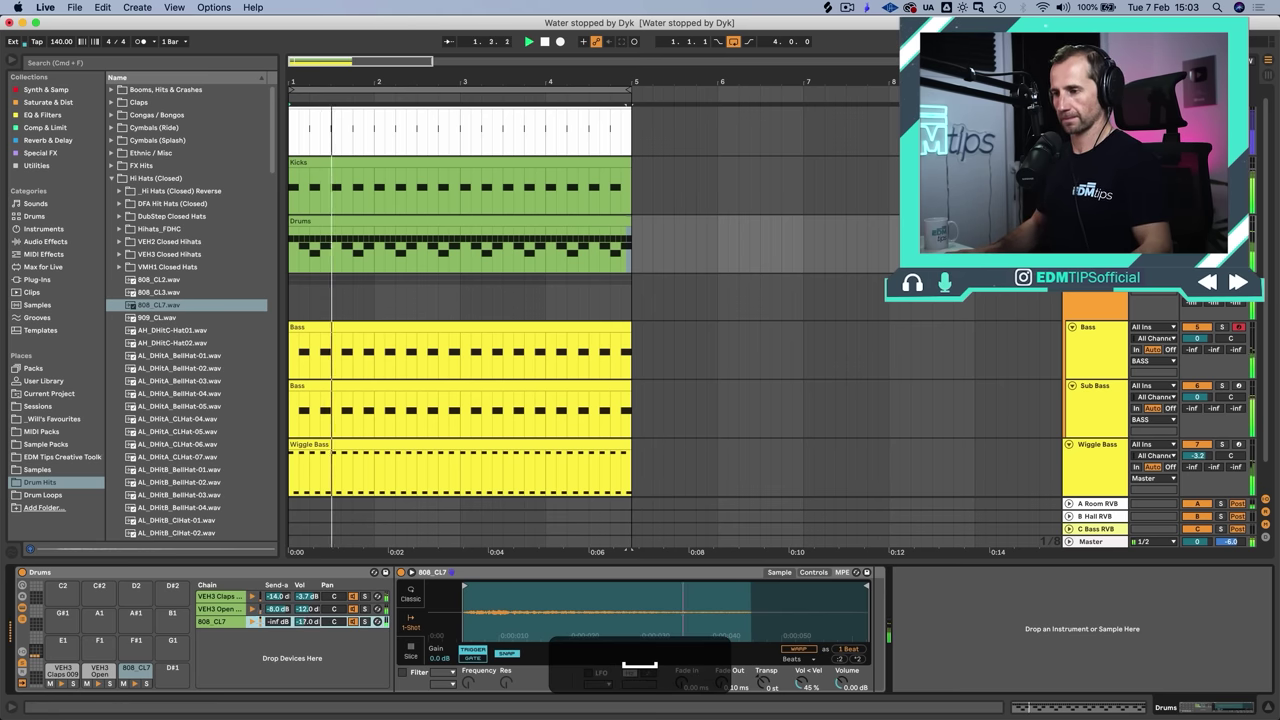
left_click(284, 609)
left_click_drag(284, 610, 284, 622)
left_click(295, 622)
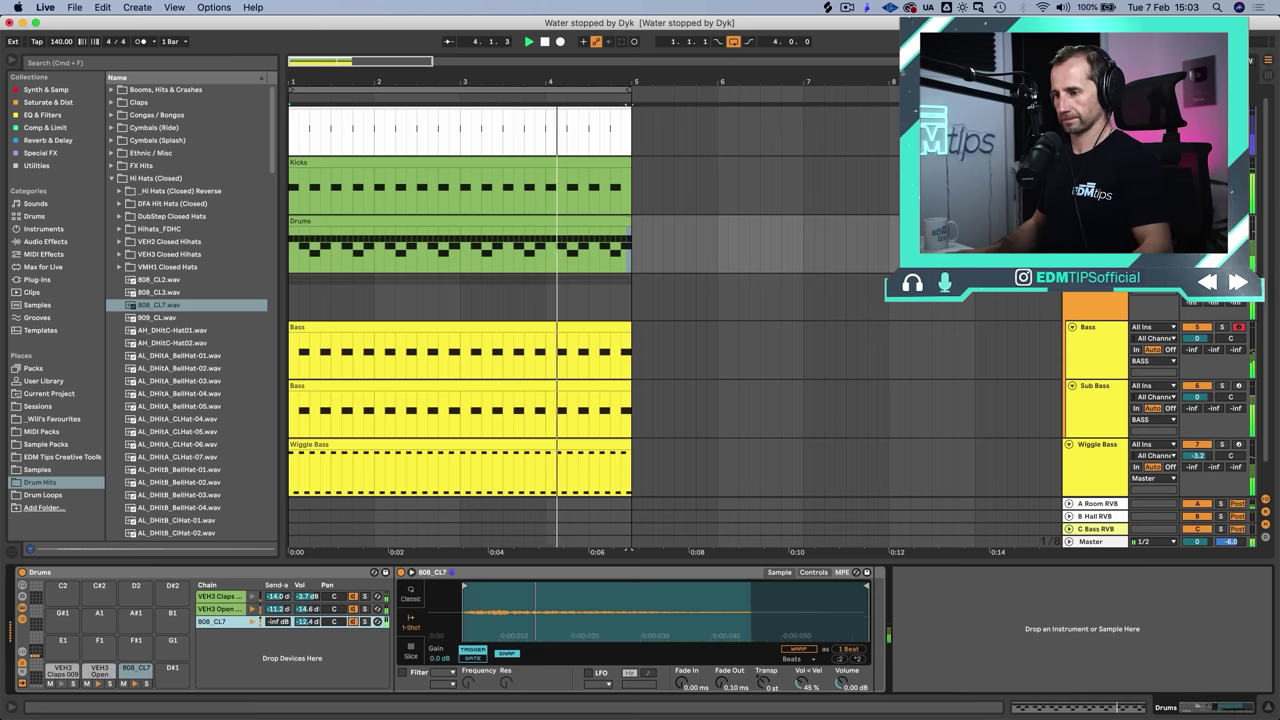
key("space")
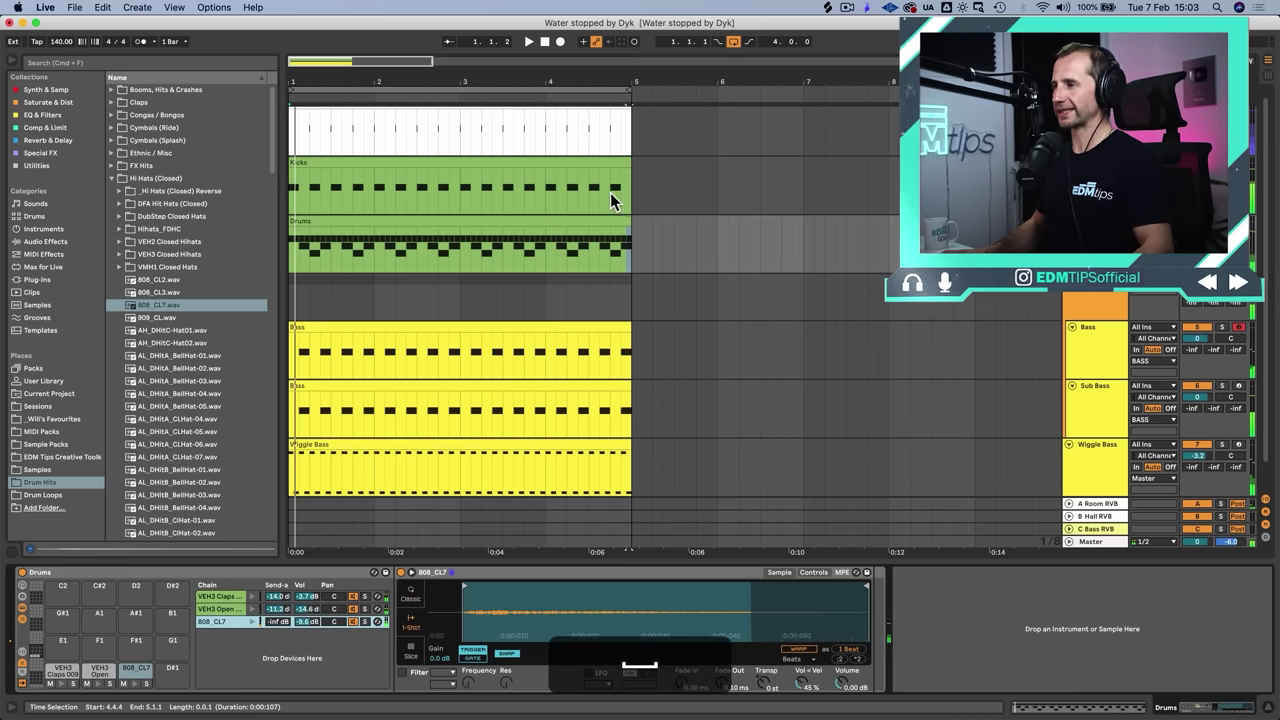
Step: Check the kick pattern, add an extra clap on the last sixteenth of bar 4 in the Drums clip and play it back
double_click(614, 158)
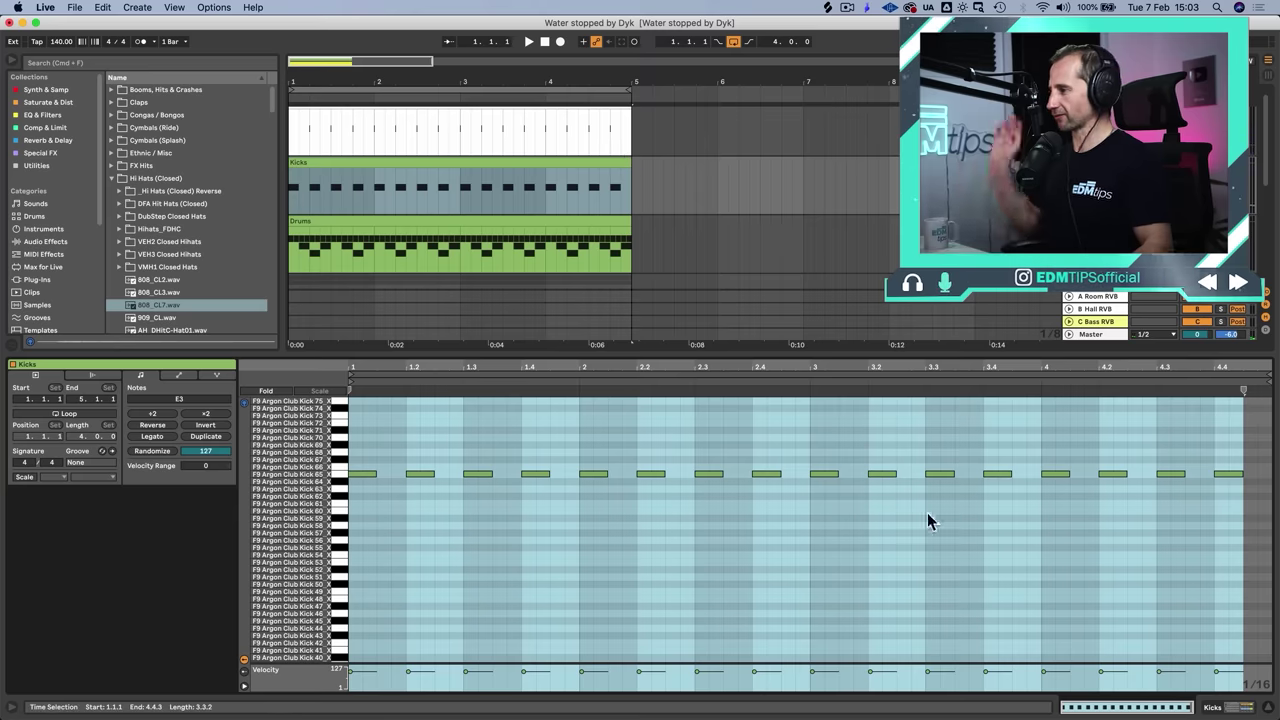
left_click(1171, 474)
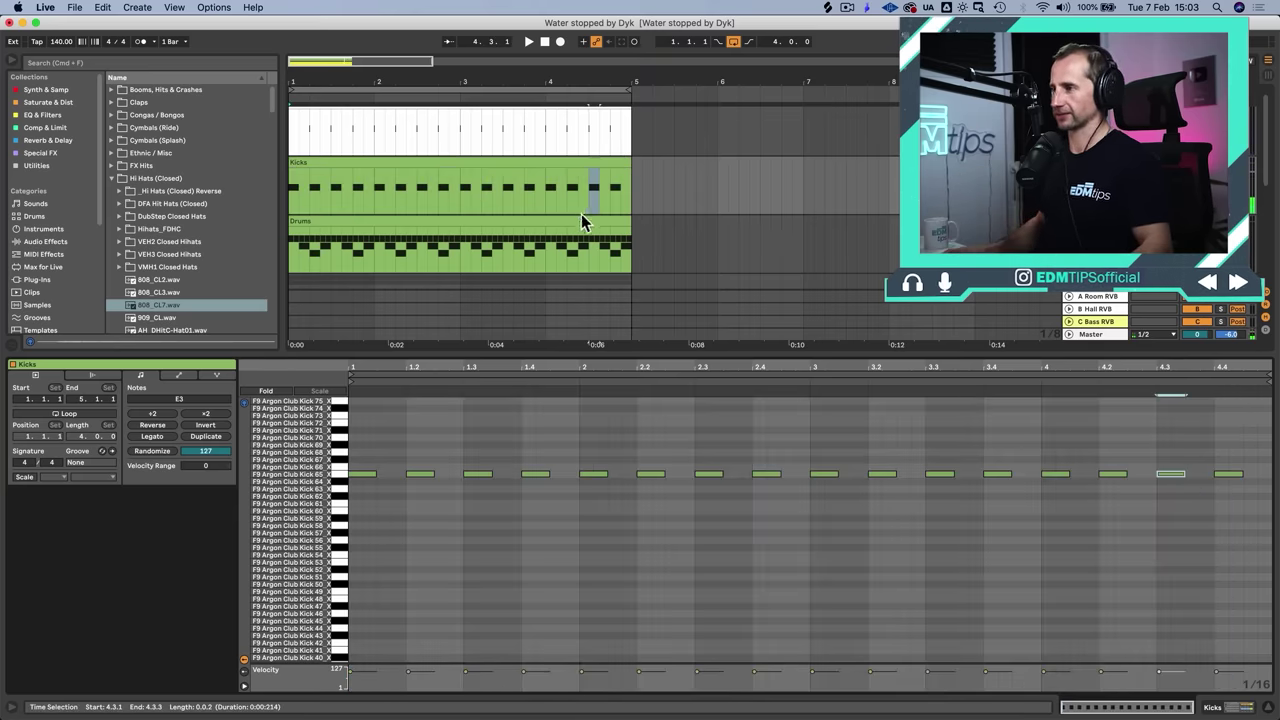
left_click(581, 219)
left_click(1262, 424)
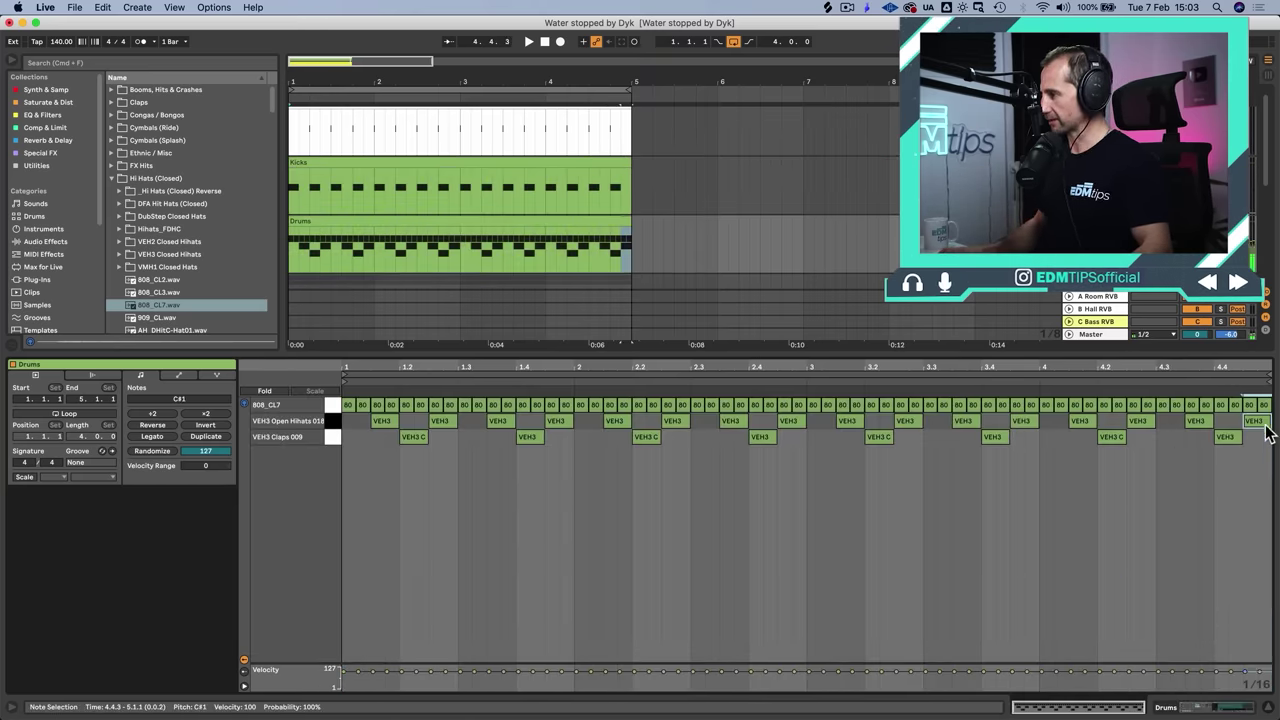
left_click(1142, 377)
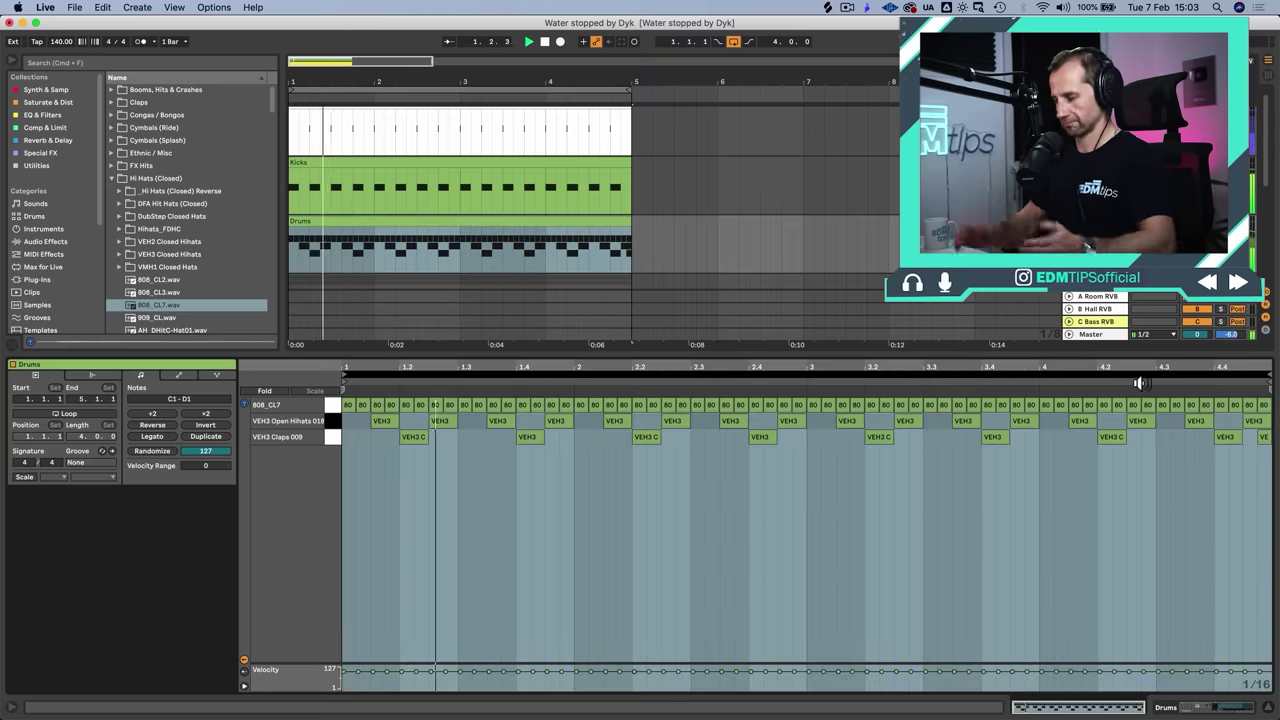
key("shift")
key("shift+Tab")
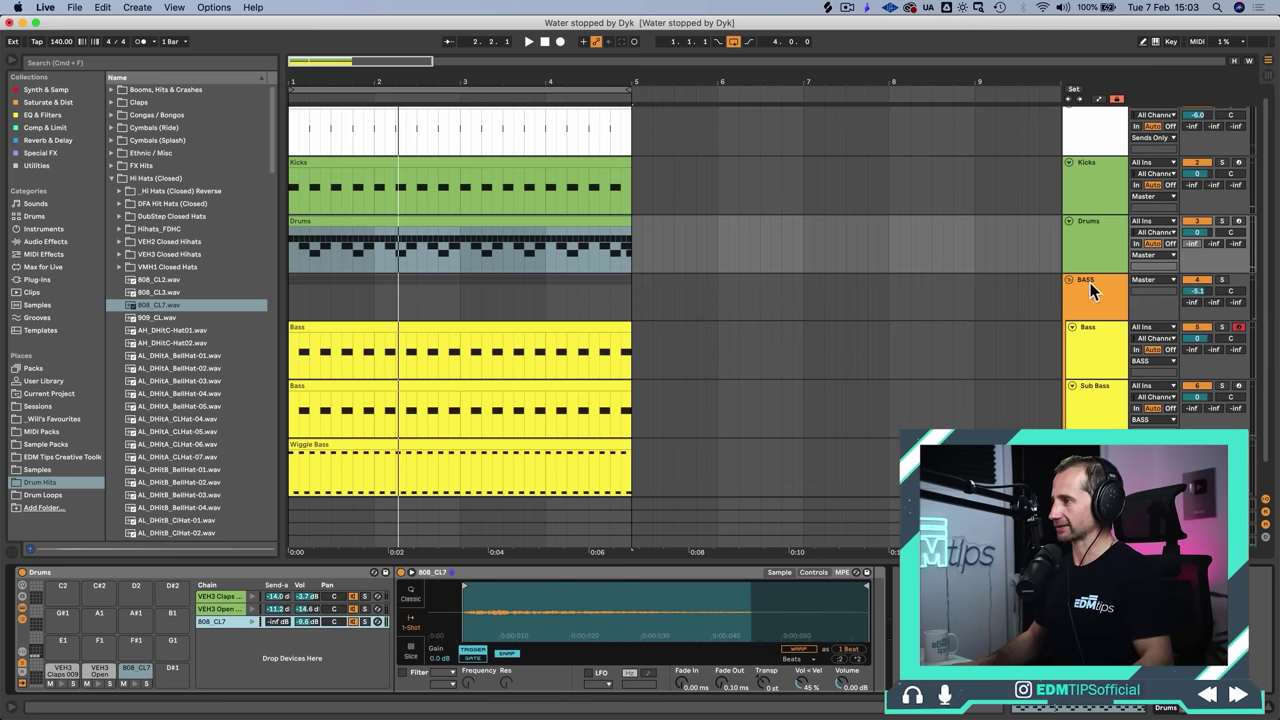
Step: Copy the SC PUMP compressor from the BASS group and paste it after the sample in the 808_CL7 closed hat chain
left_click(1095, 313)
left_click(119, 571)
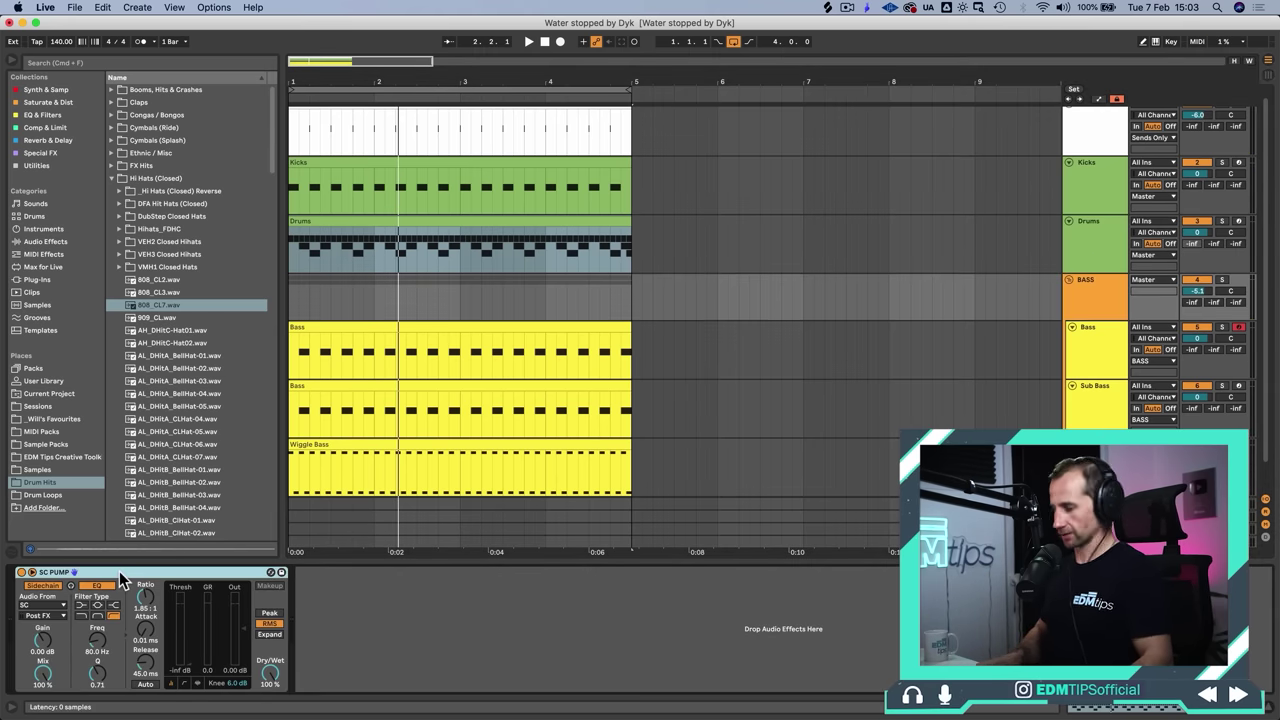
key("super+c")
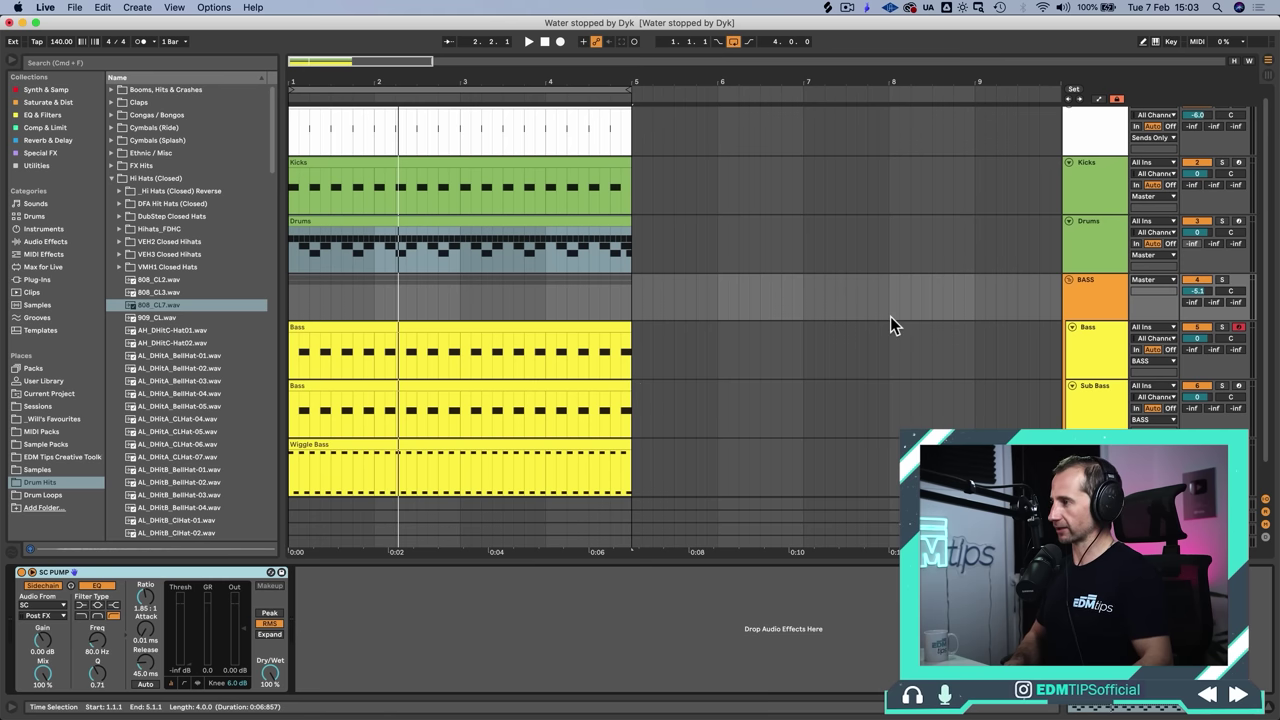
left_click(1111, 244)
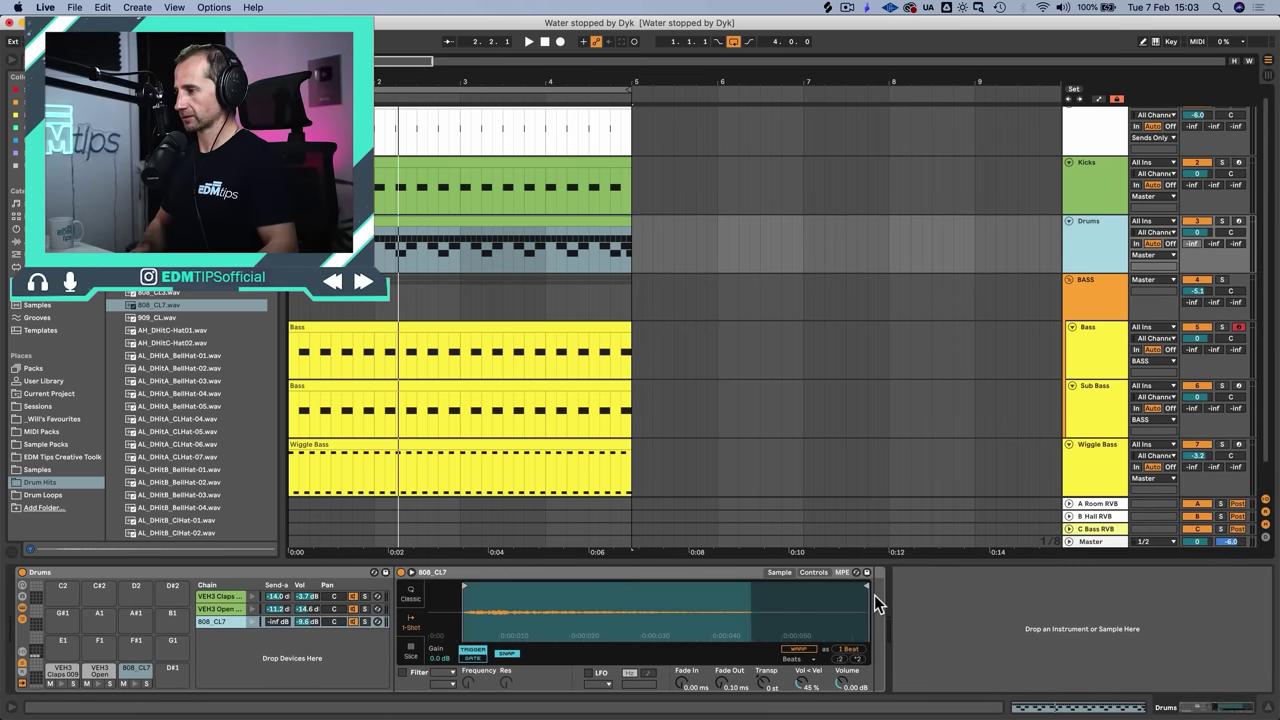
key("super+v")
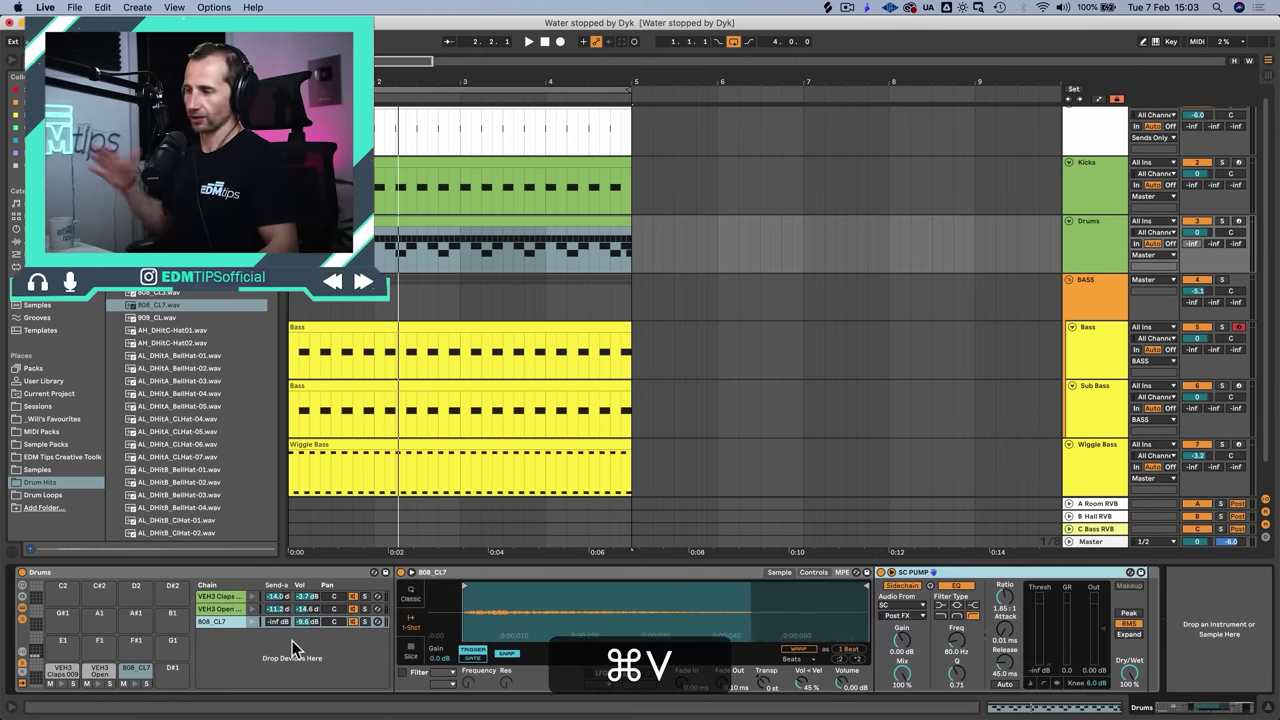
Step: Audition the closed hats' sidechain pumping with the Drums track soloed, unsolo it and save the set
key("space")
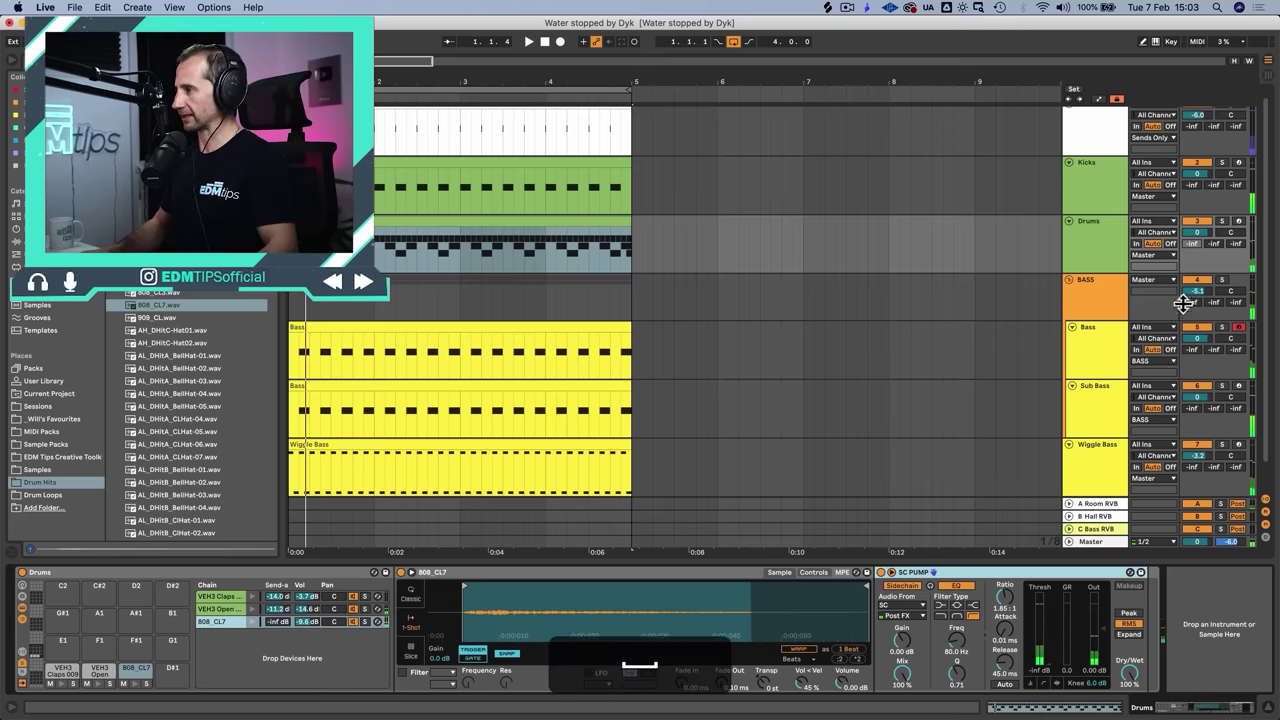
left_click(1222, 221)
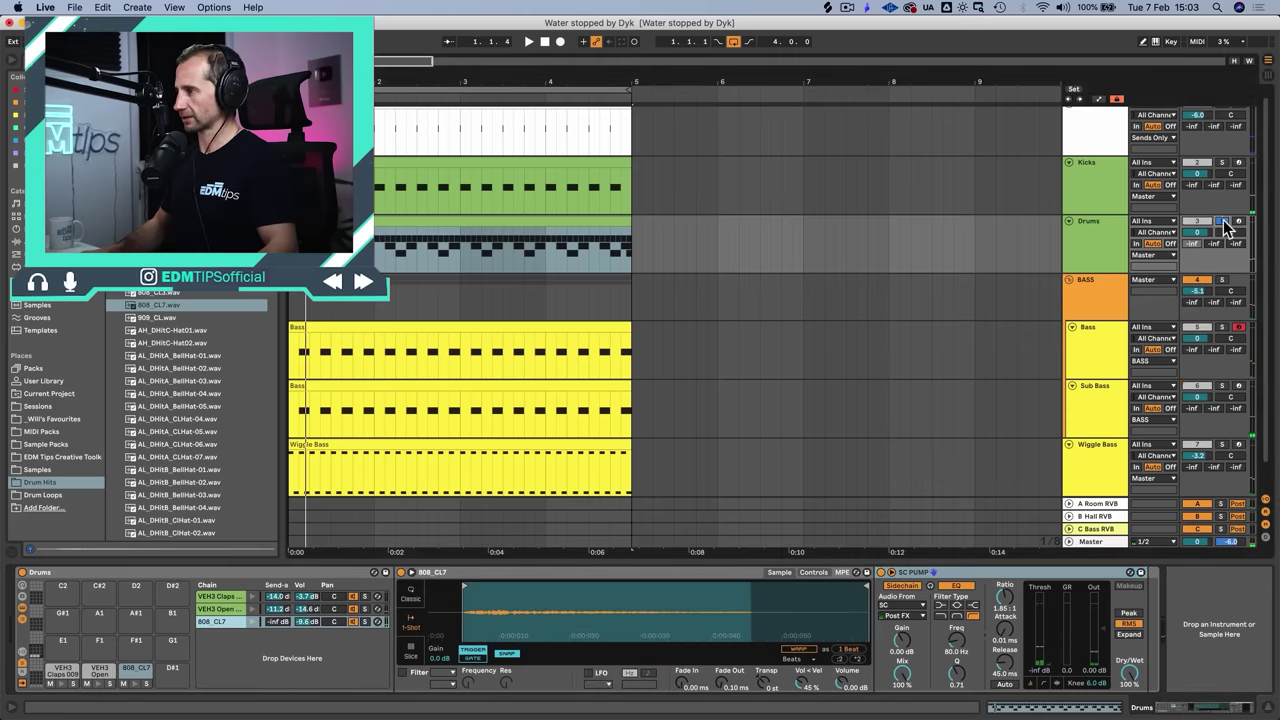
left_click(377, 621)
left_click(889, 572)
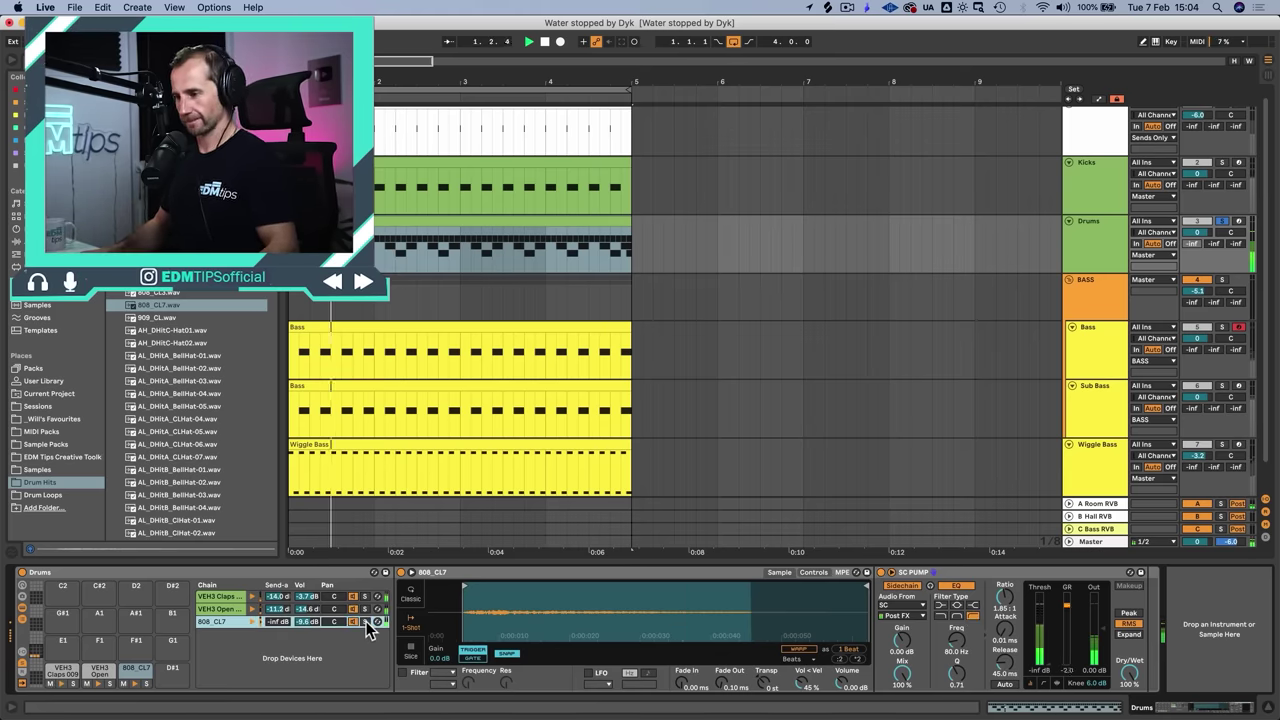
left_click(1222, 221)
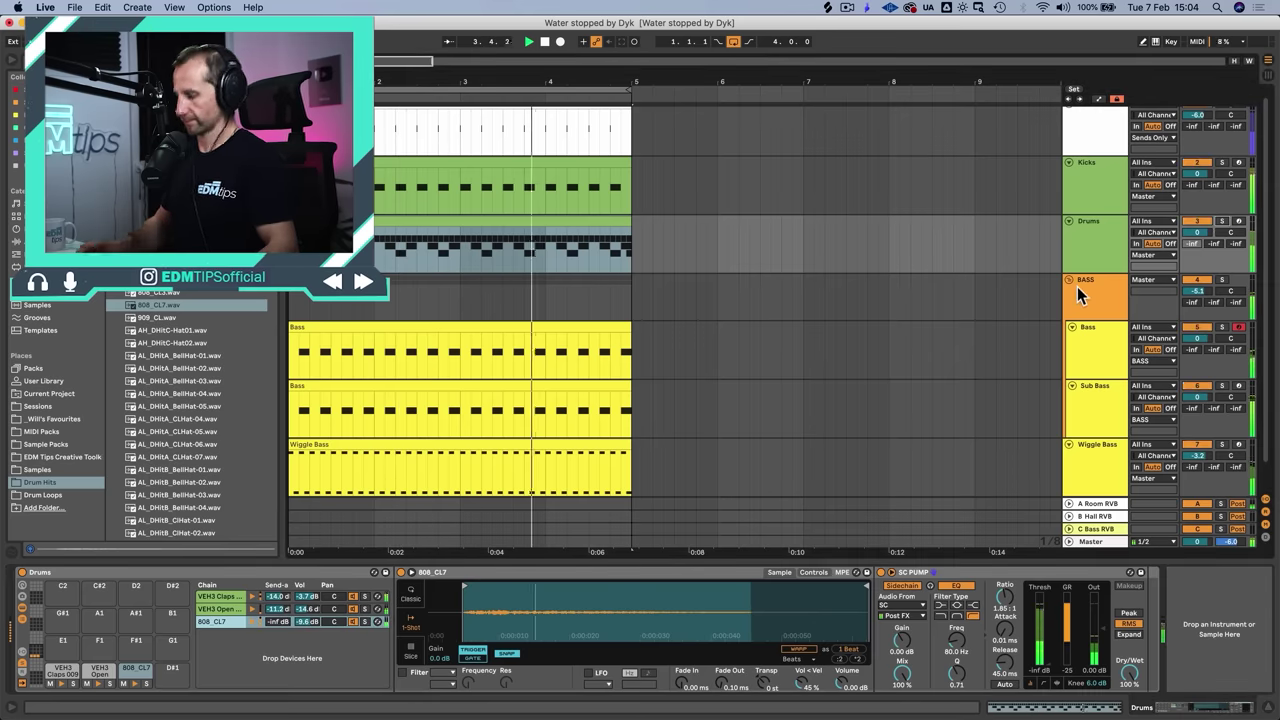
key("super+s")
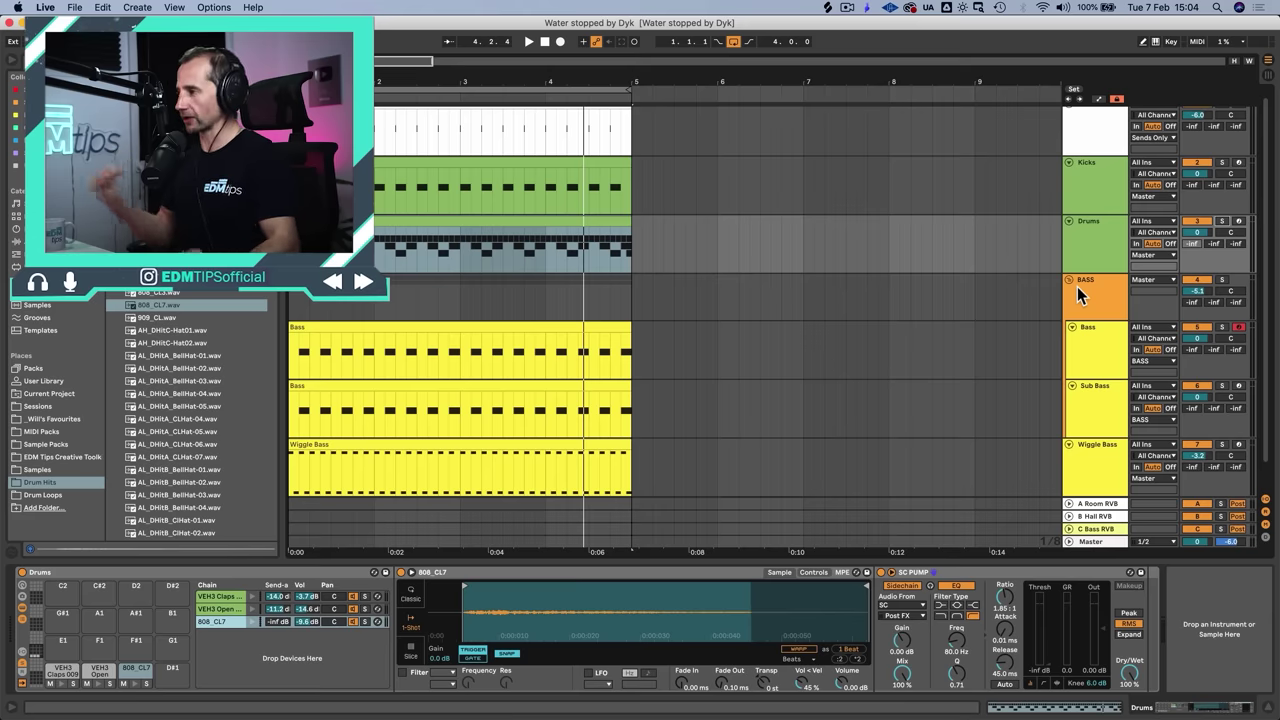
Step: Collapse the BASS group and fold the Drums and Kicks tracks in the arrangement
left_click(1069, 280)
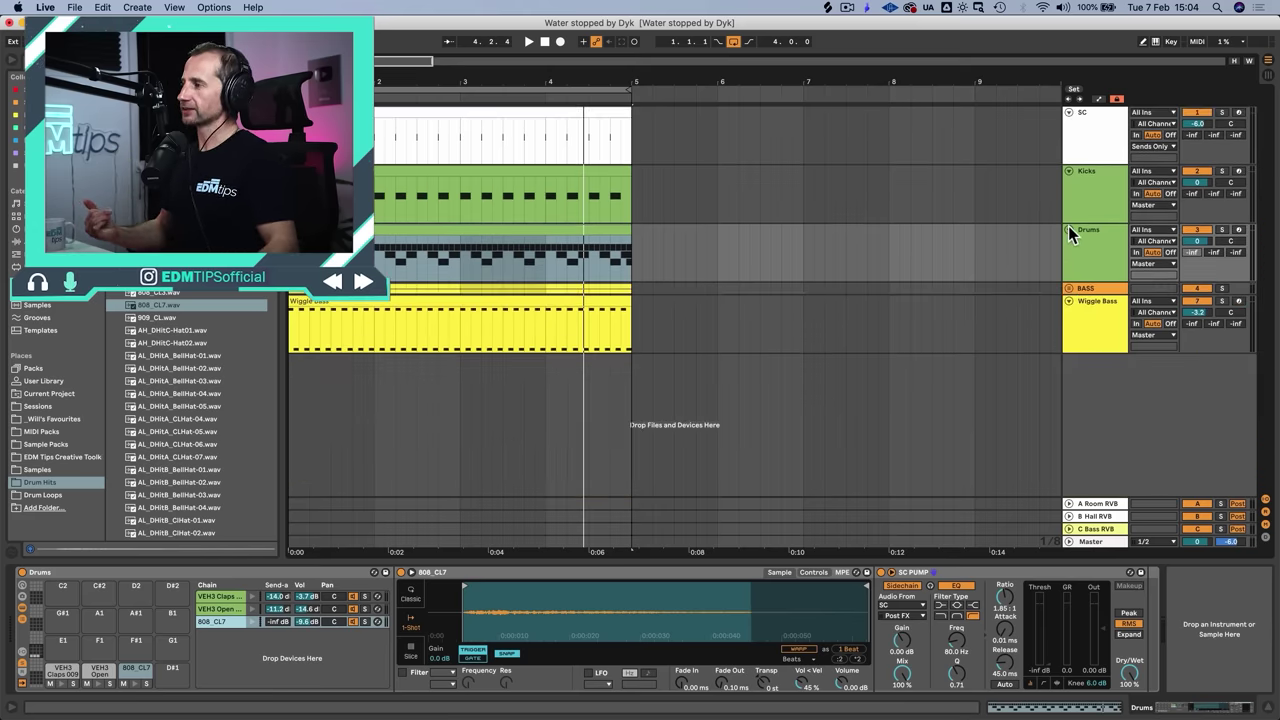
left_click(1069, 230)
left_click(1072, 163)
left_click(1069, 171)
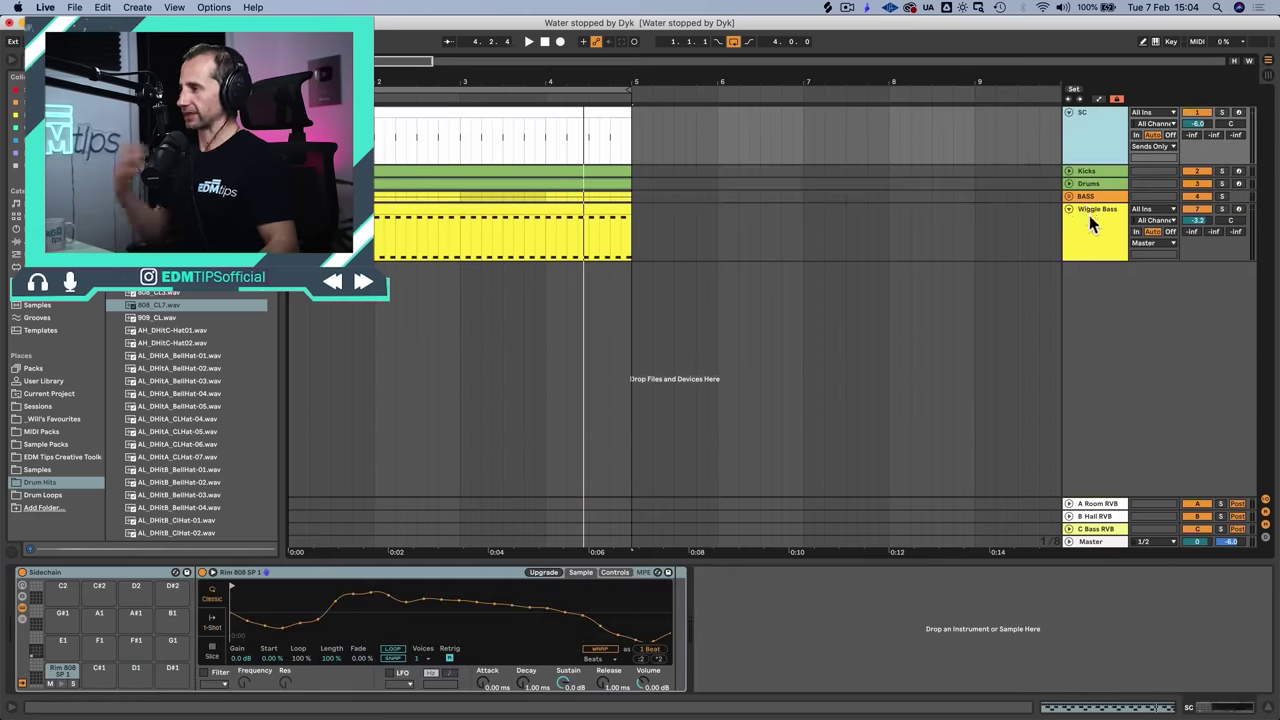
Step: Insert a MIDI track below Wiggle Bass, name it Synth Riff and colour it turquoise
left_click(1089, 215)
key("shift+super+t")
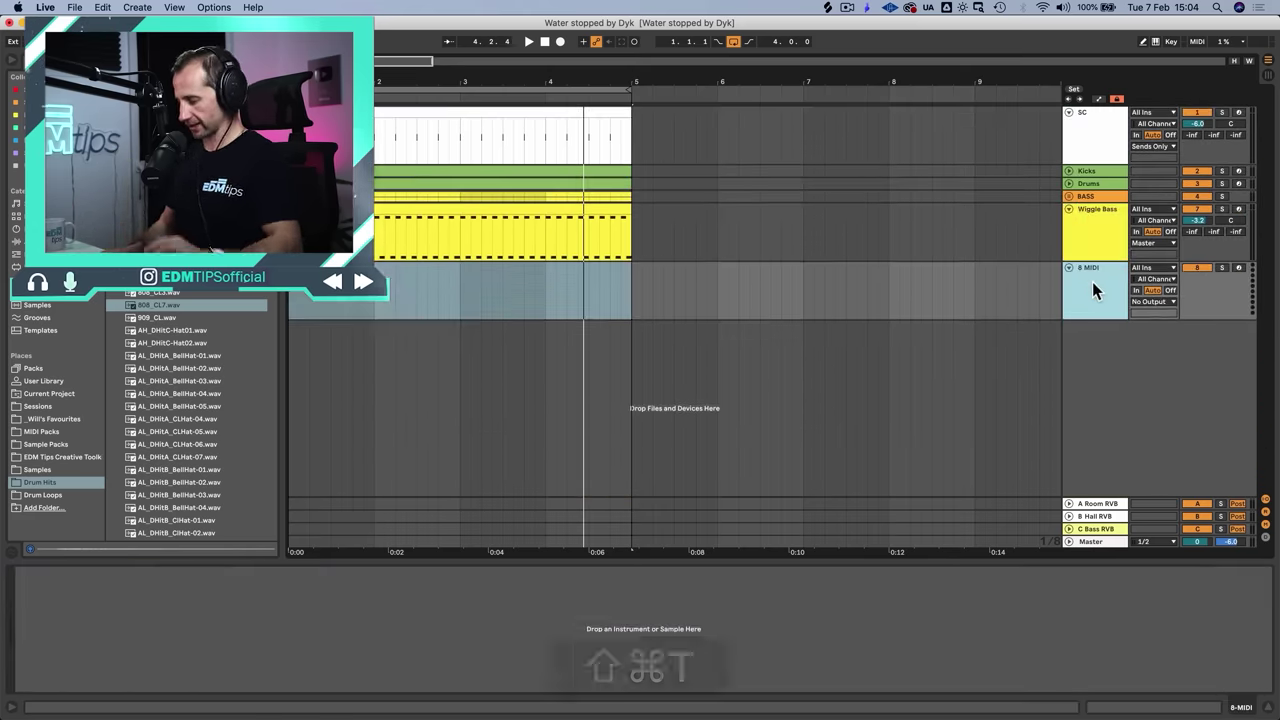
key("super+r")
type("Synth Riff")
key("Return")
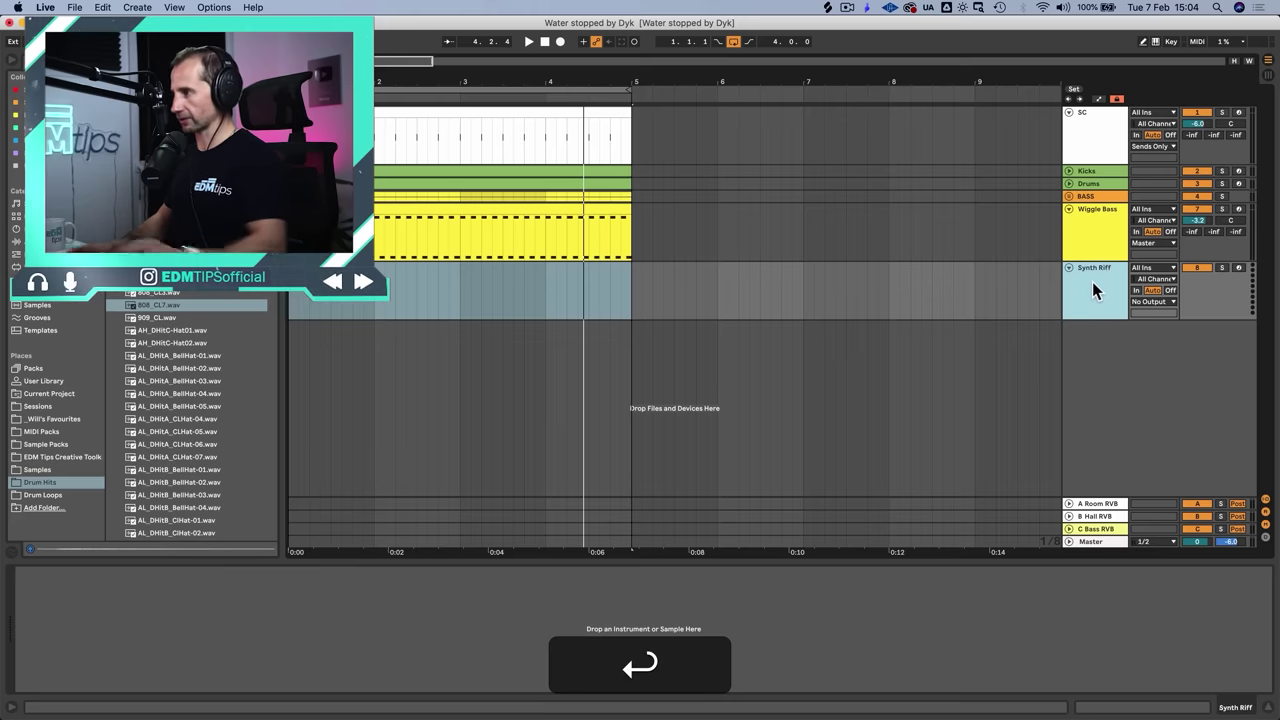
right_click(1092, 281)
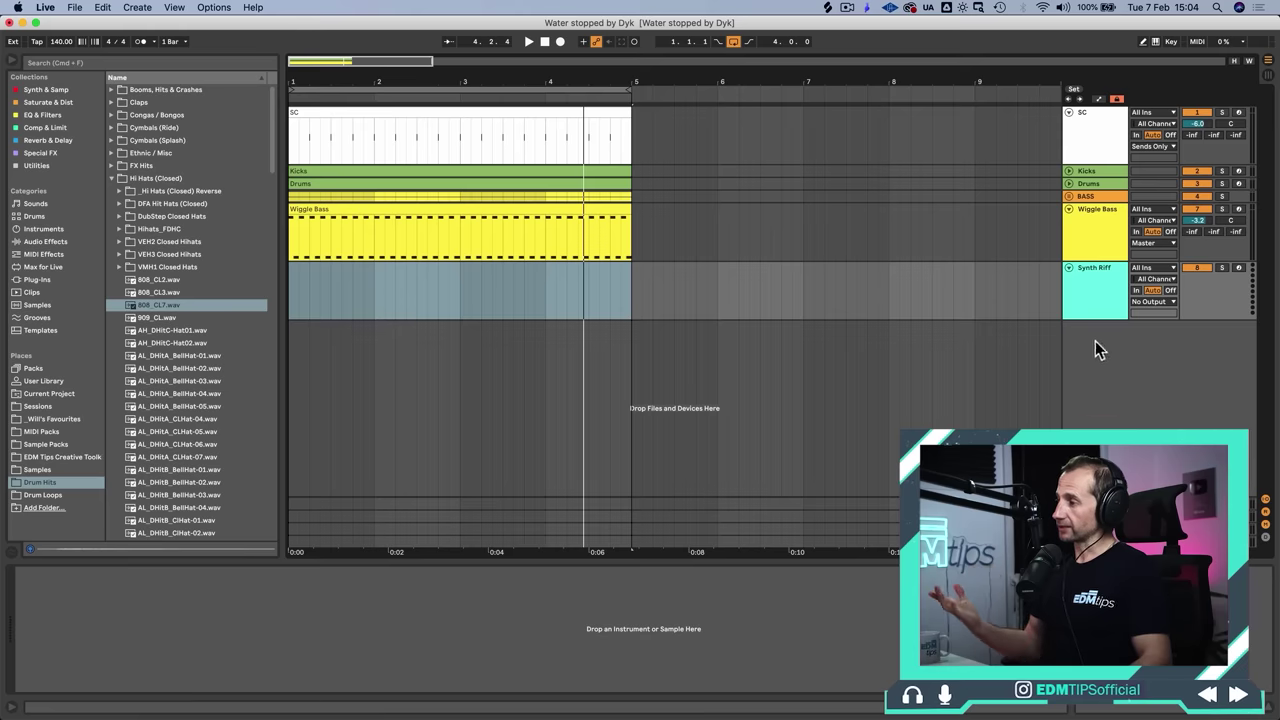
Step: Create an empty four-bar MIDI clip from bar 1 on the Synth Riff track and name it Synth Riff
left_click_drag(622, 305, 318, 305)
key("shift+super+m")
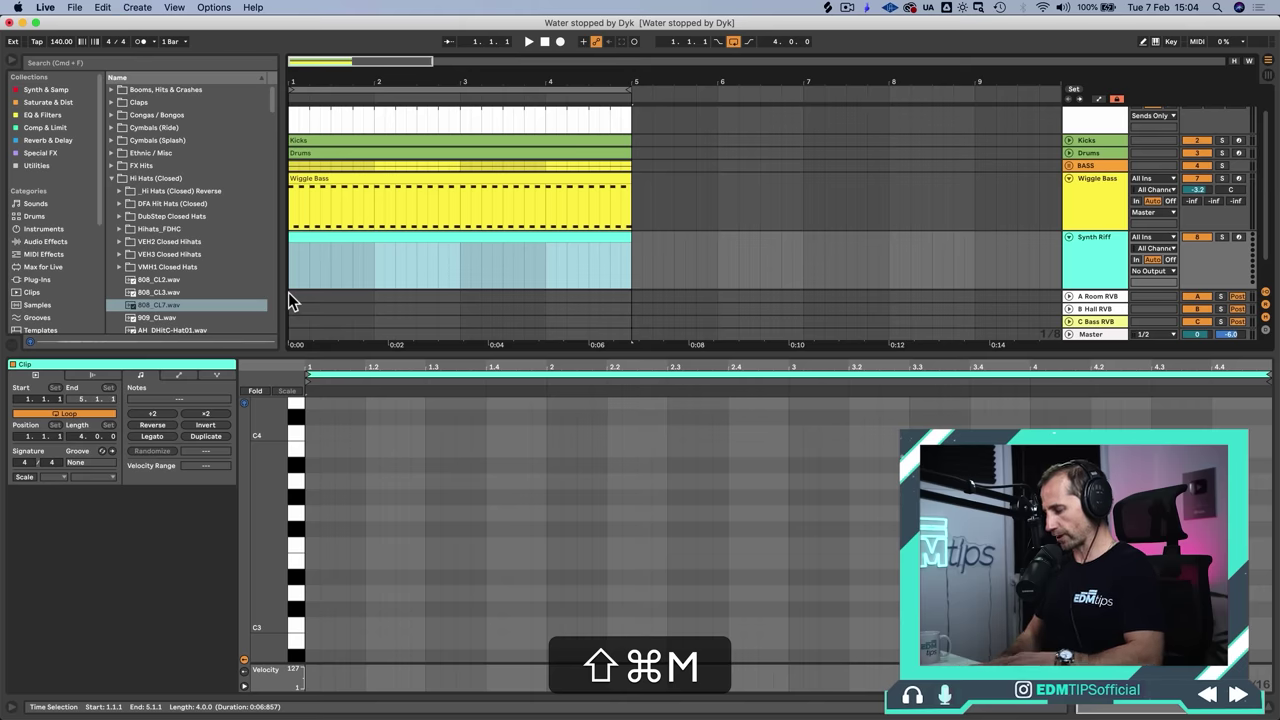
key("shift+super+r")
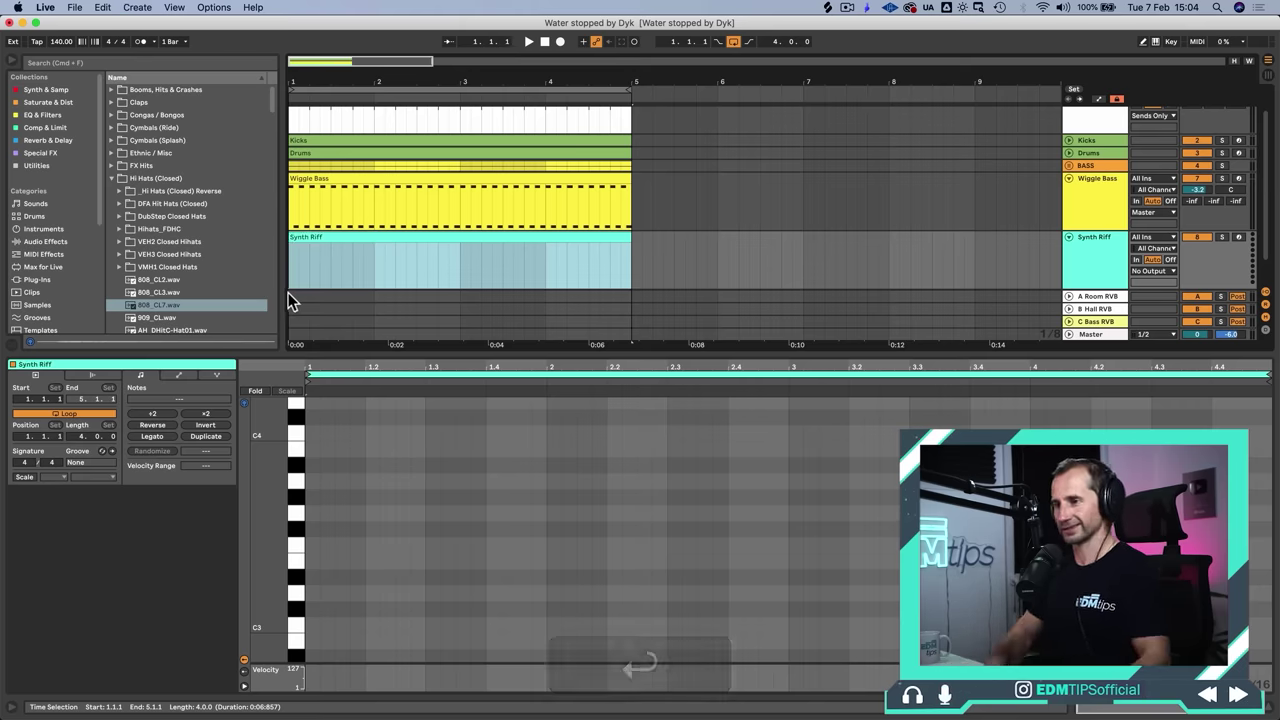
Step: Load a default Wavetable synth and move it onto the Synth Riff track
left_click(40, 92)
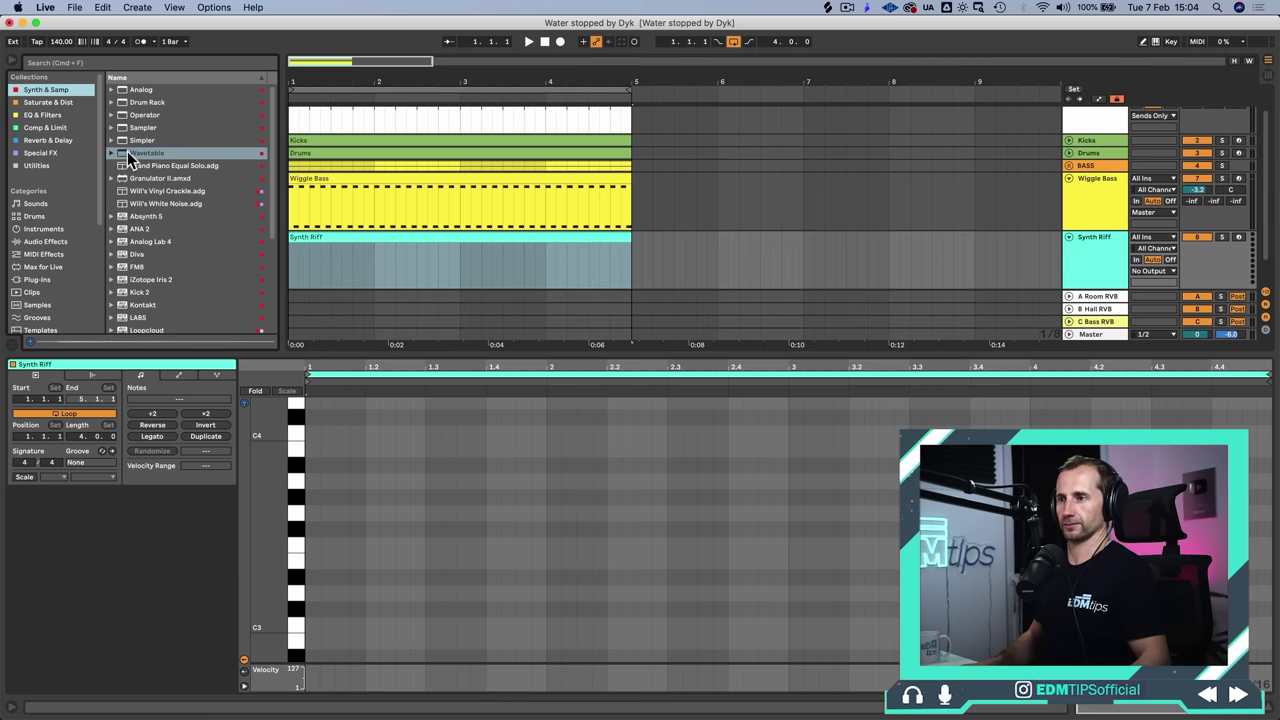
left_click_drag(128, 160, 383, 283)
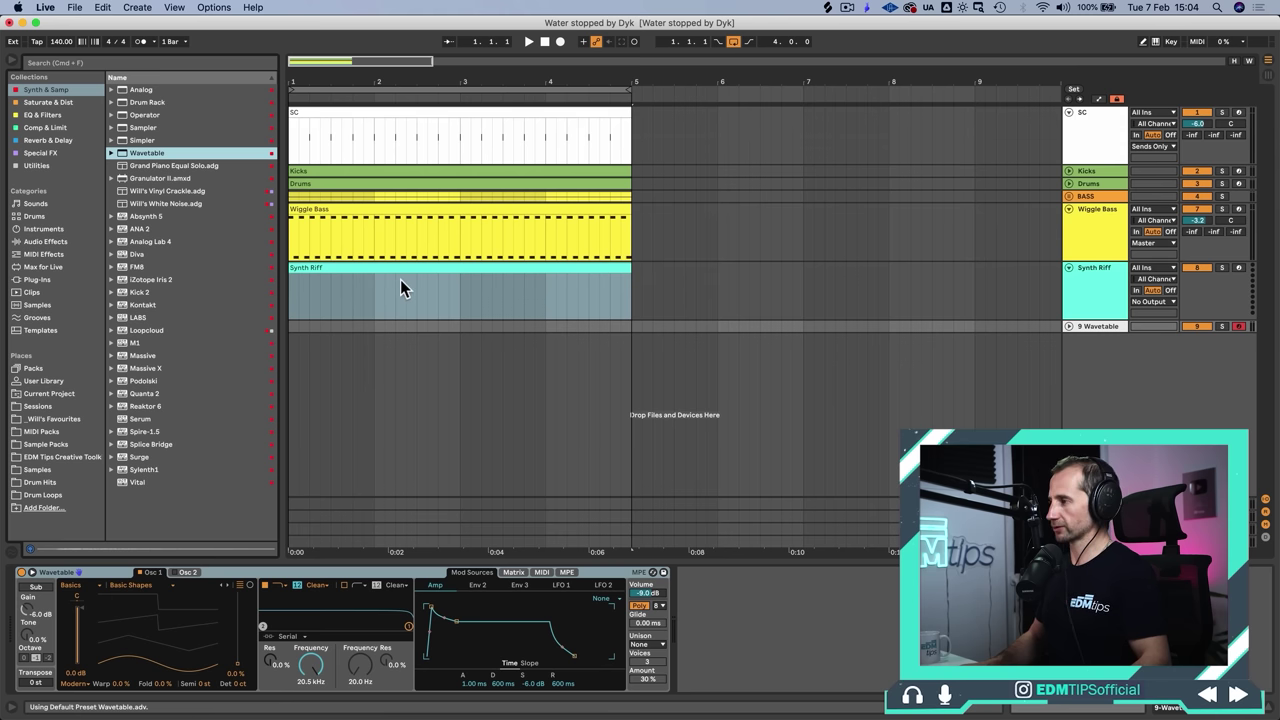
left_click(230, 570)
key("super+c")
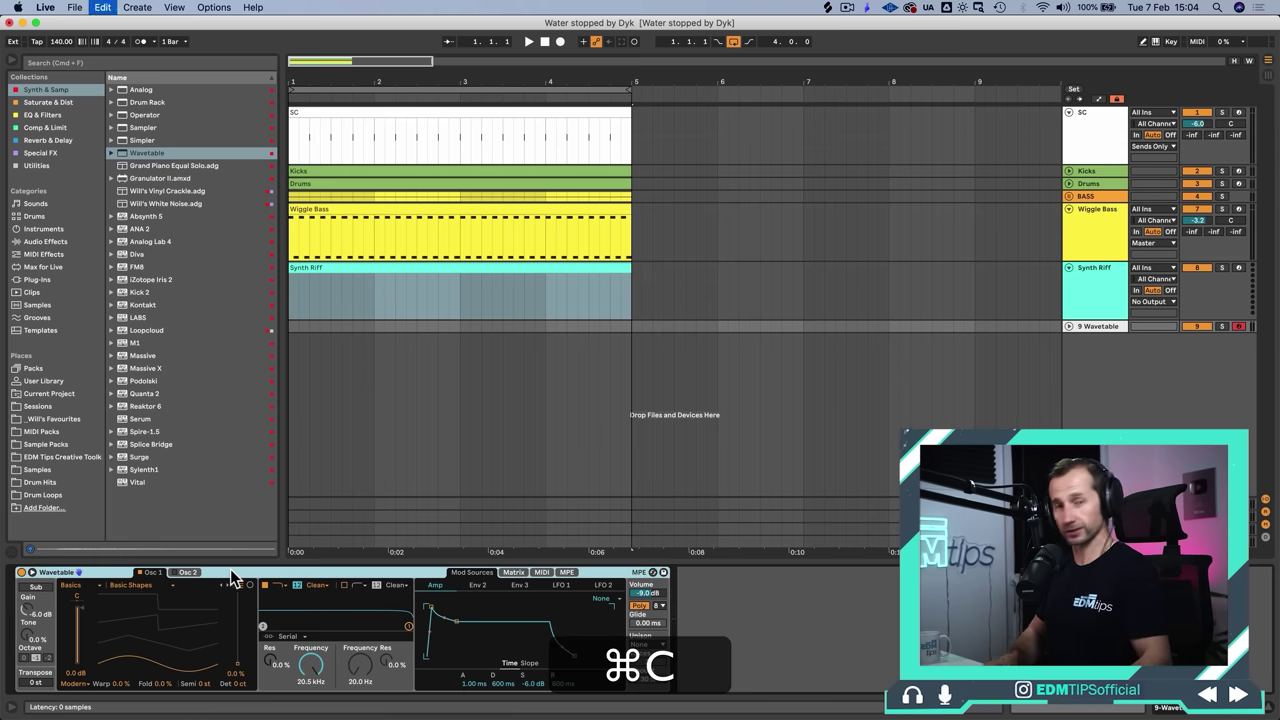
key("super+BackSpace")
left_click(1105, 287)
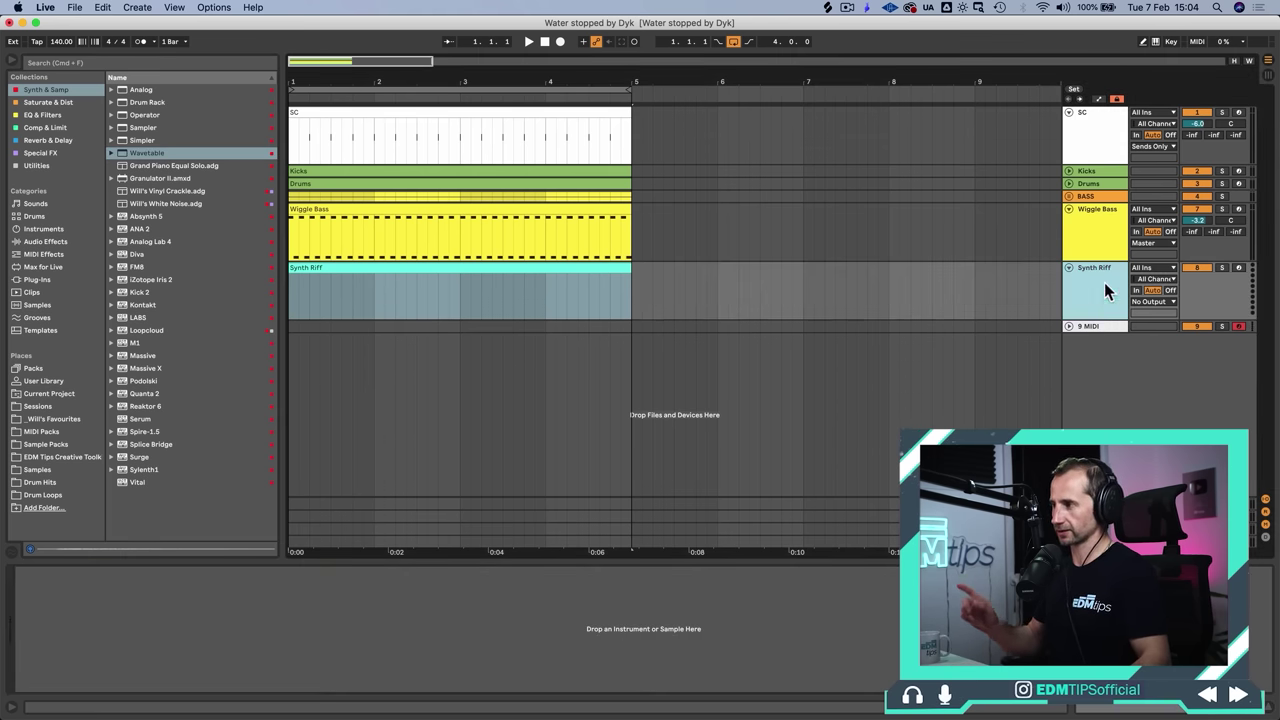
left_click(792, 580)
key("super+v")
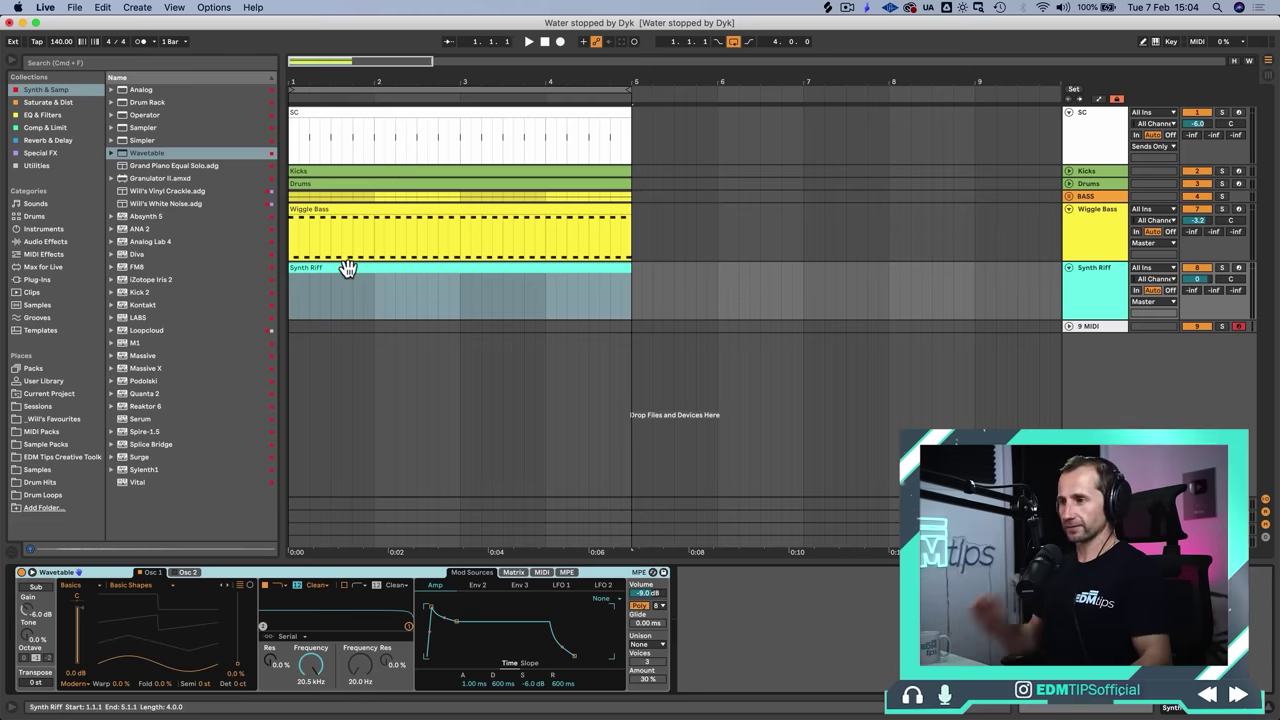
Step: Place a sixteenth B3 note at 1.1.1 in the Synth Riff clip and set the track volume to -7 dB
double_click(348, 265)
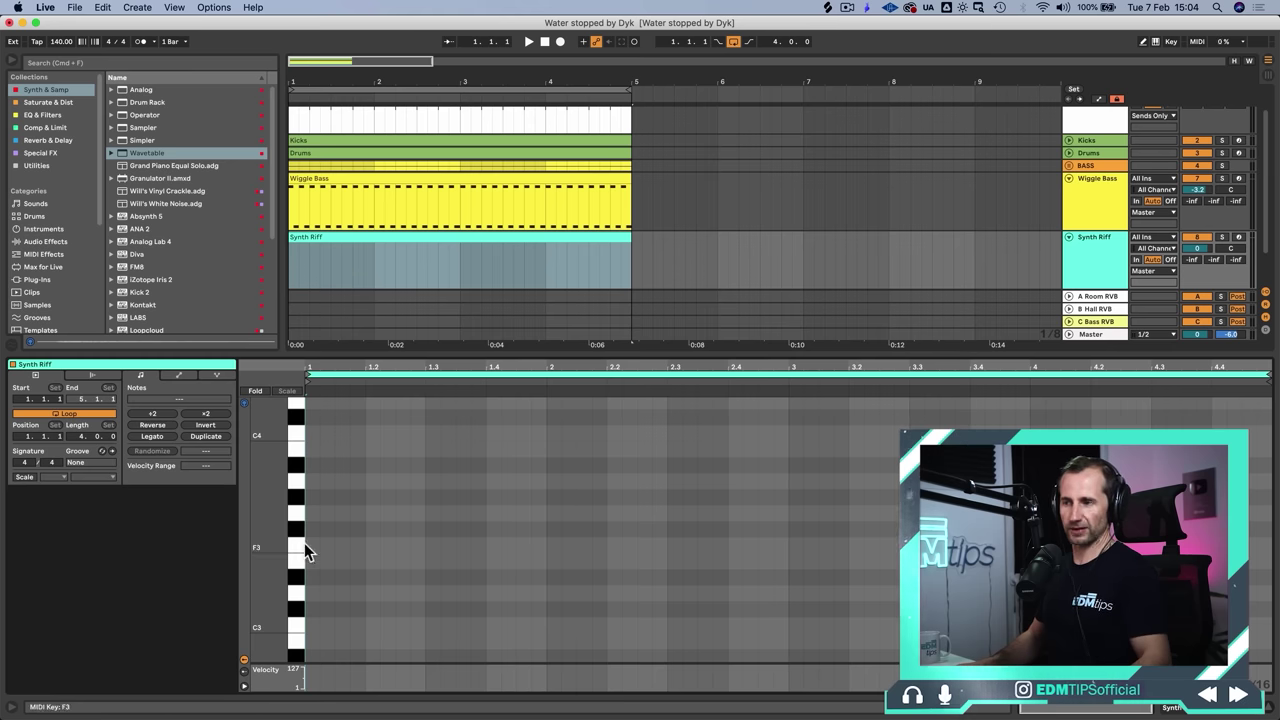
key("p")
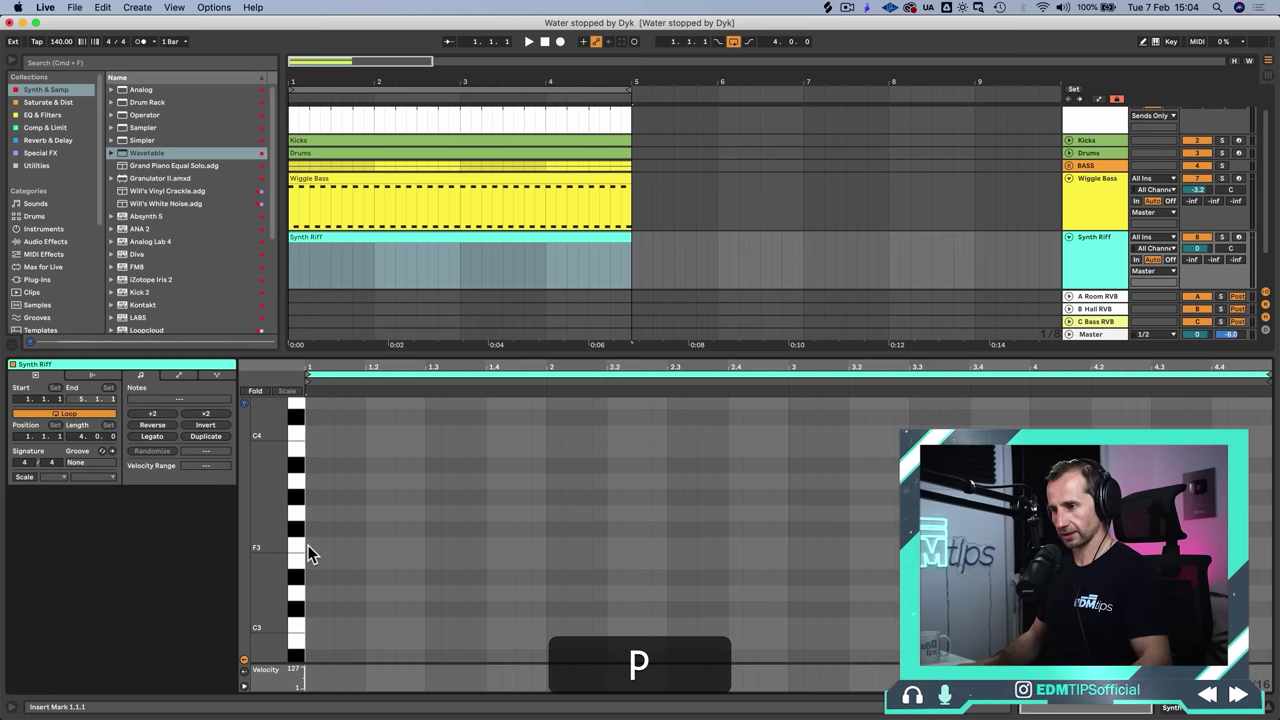
left_click(311, 451)
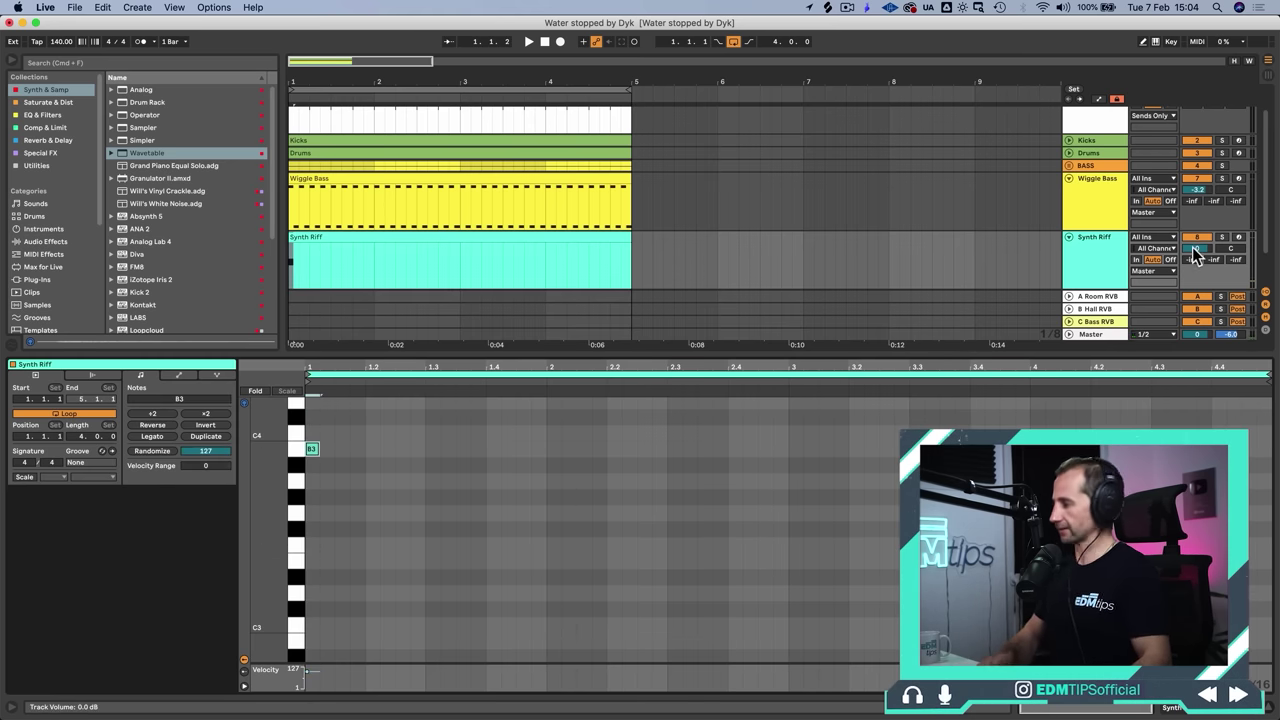
key("minus")
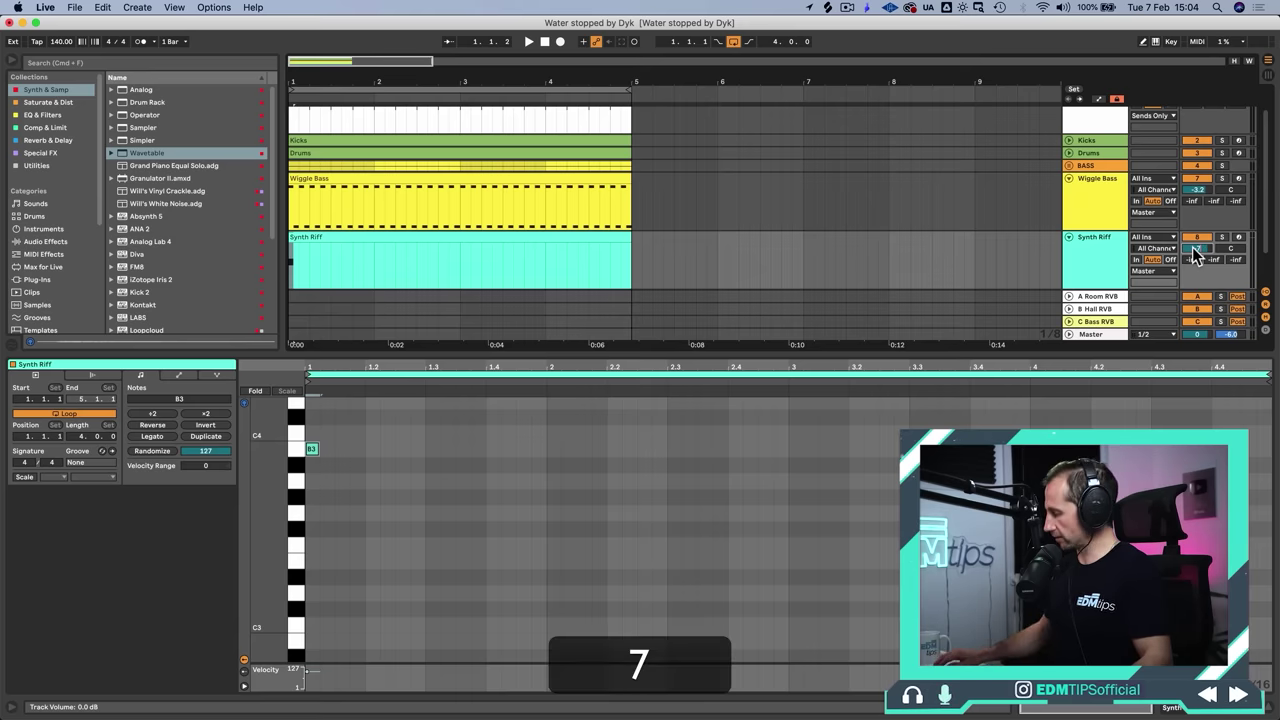
key("Return")
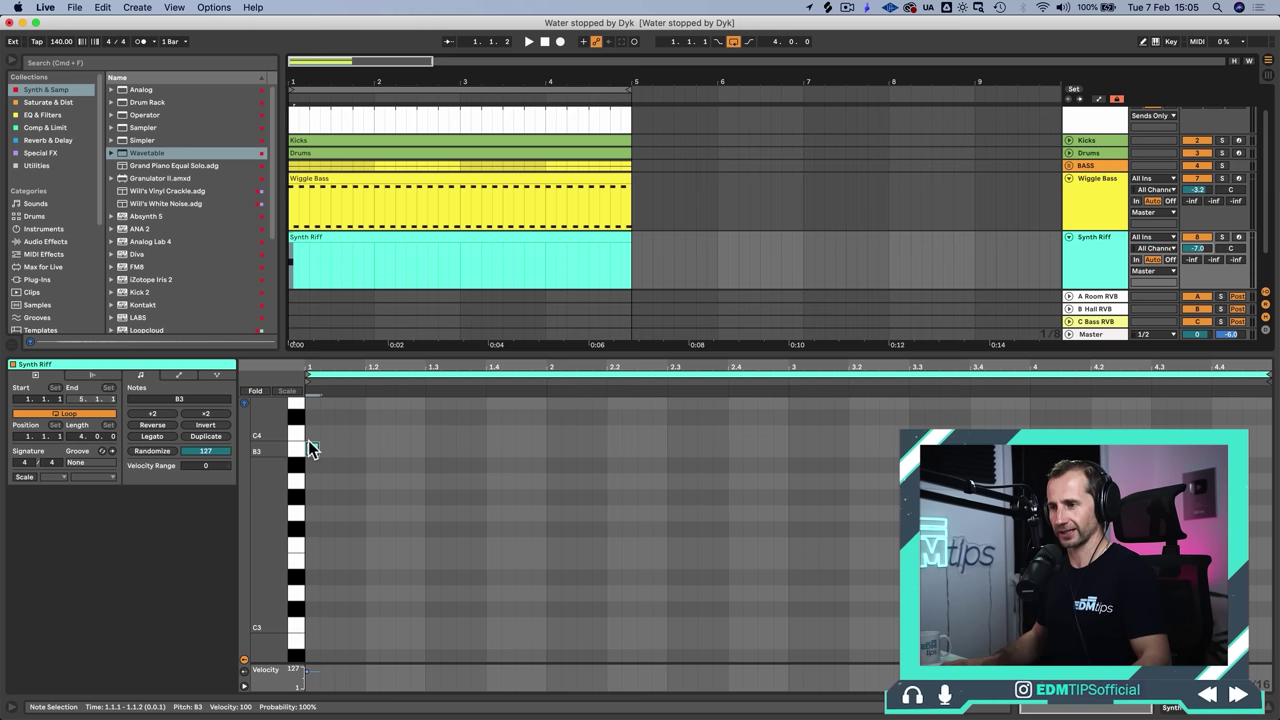
Step: Shift the opening B3 note to 1.1.2, add a second B3 at 1.1.4 and audition the riff
double_click(310, 448)
key("Right")
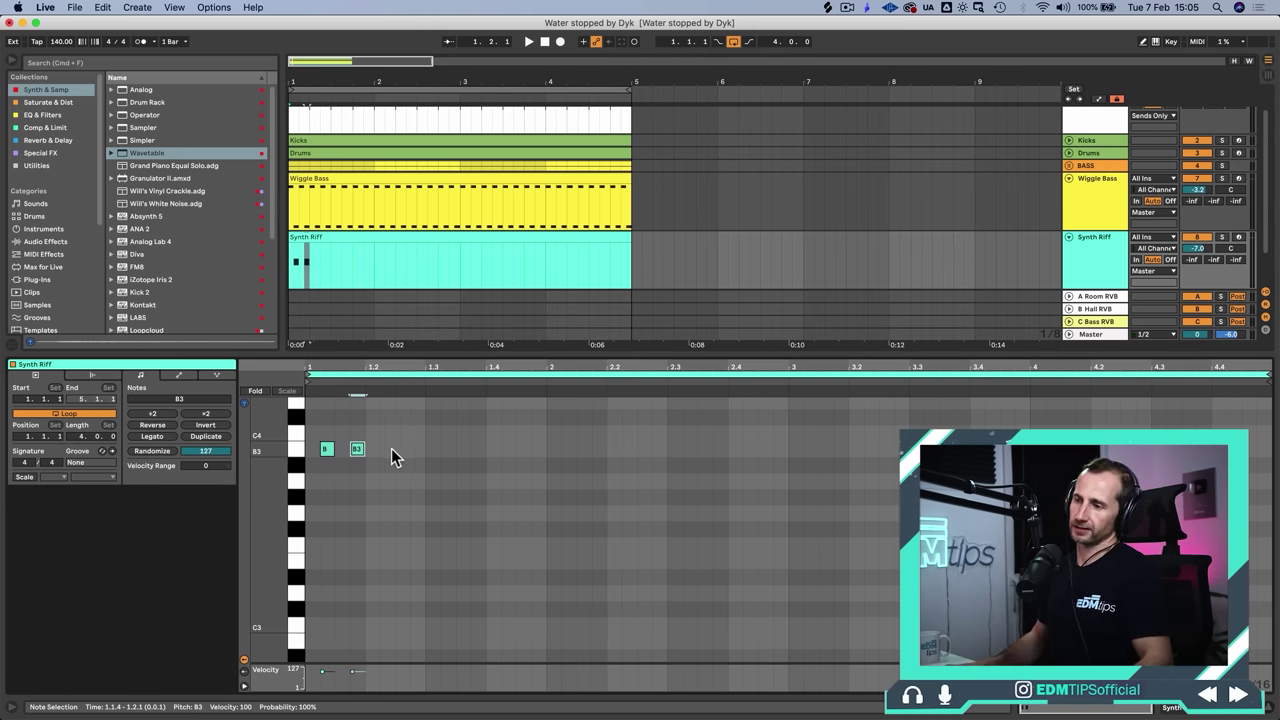
key("space")
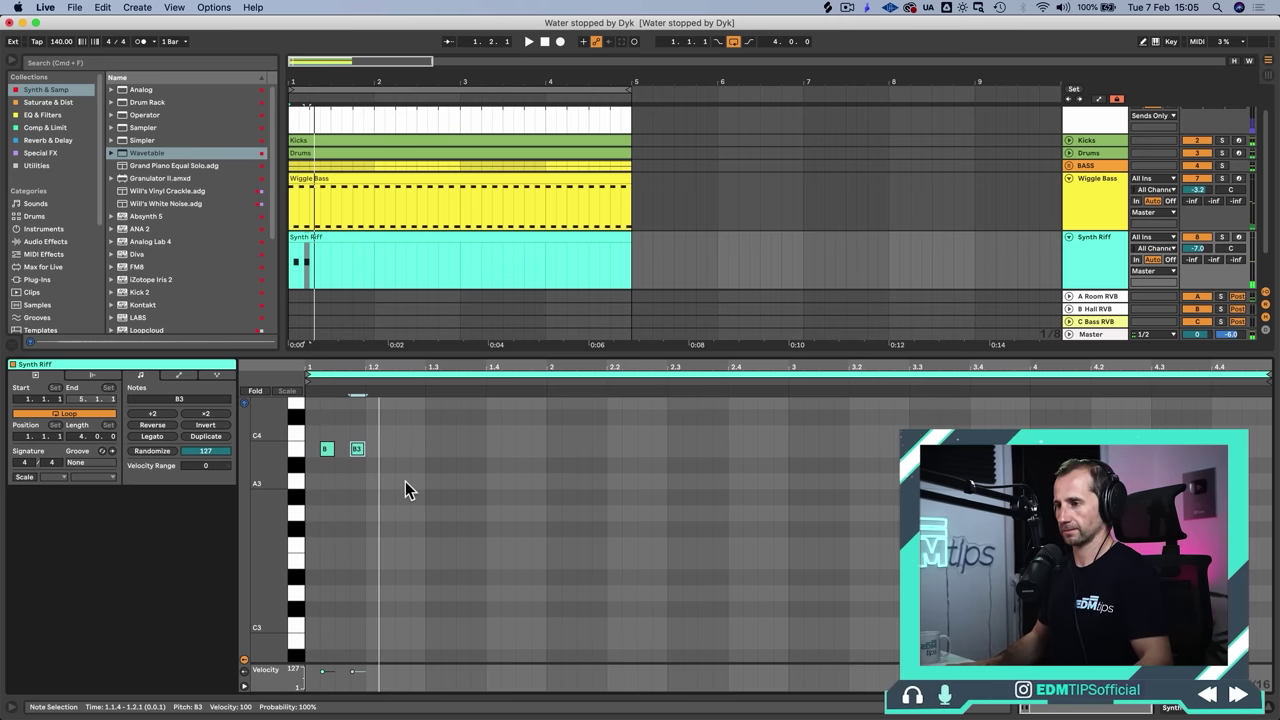
Step: Add a sixteenth F#3 note at 1.2.3 in the Synth Riff clip and audition it
double_click(405, 481)
key("Down")
key("Down")
key("Down")
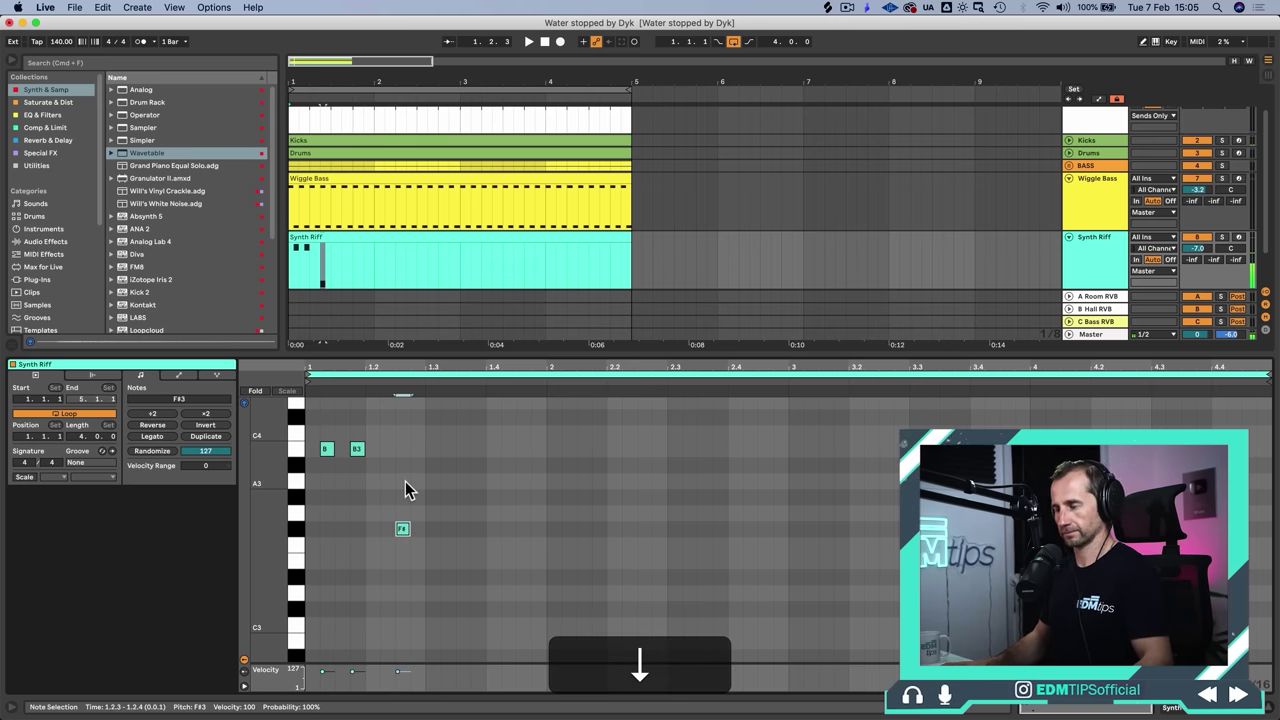
key("space")
Step: Add a B3 note at 1.3.1 and a C#4 note at 1.3.4 in the Synth Riff clip
double_click(433, 449)
key("space")
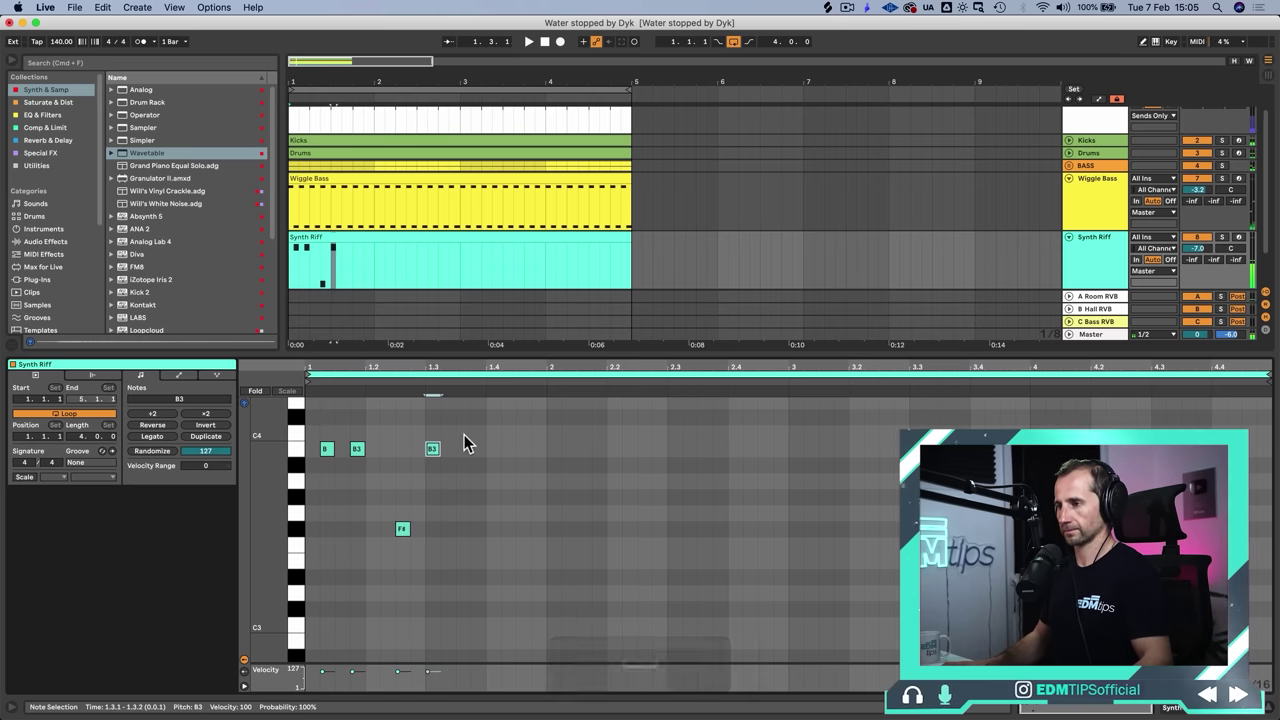
double_click(463, 434)
key("Right")
key("Up")
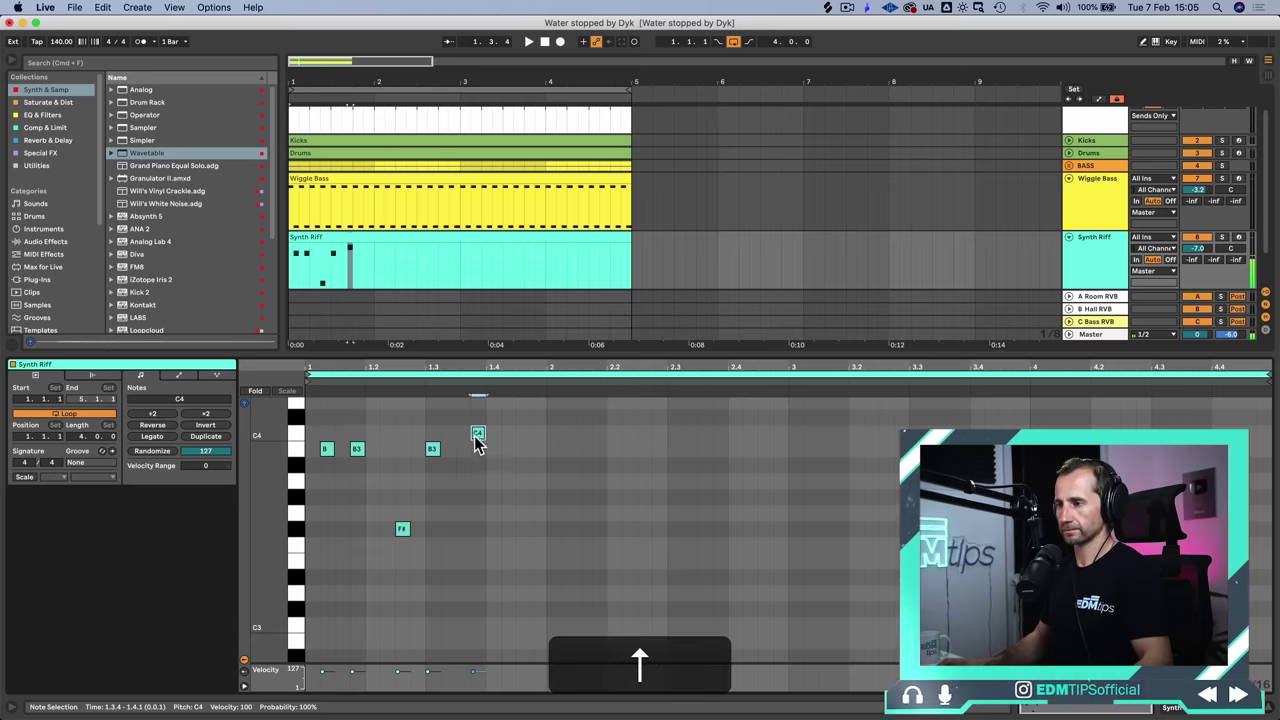
scroll(474, 430, "up", 1)
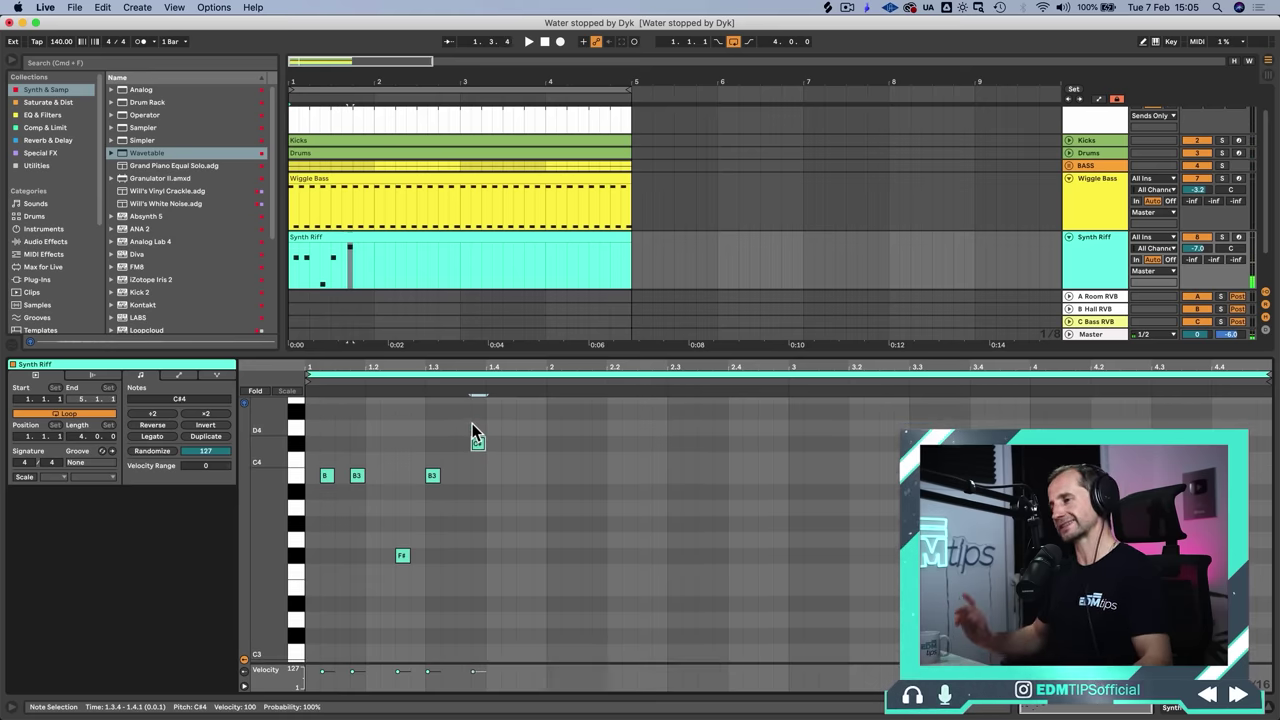
Step: Set the Synth Riff clip's scale to B Minor and fold the piano roll to the scale notes
left_click(25, 477)
left_click(48, 477)
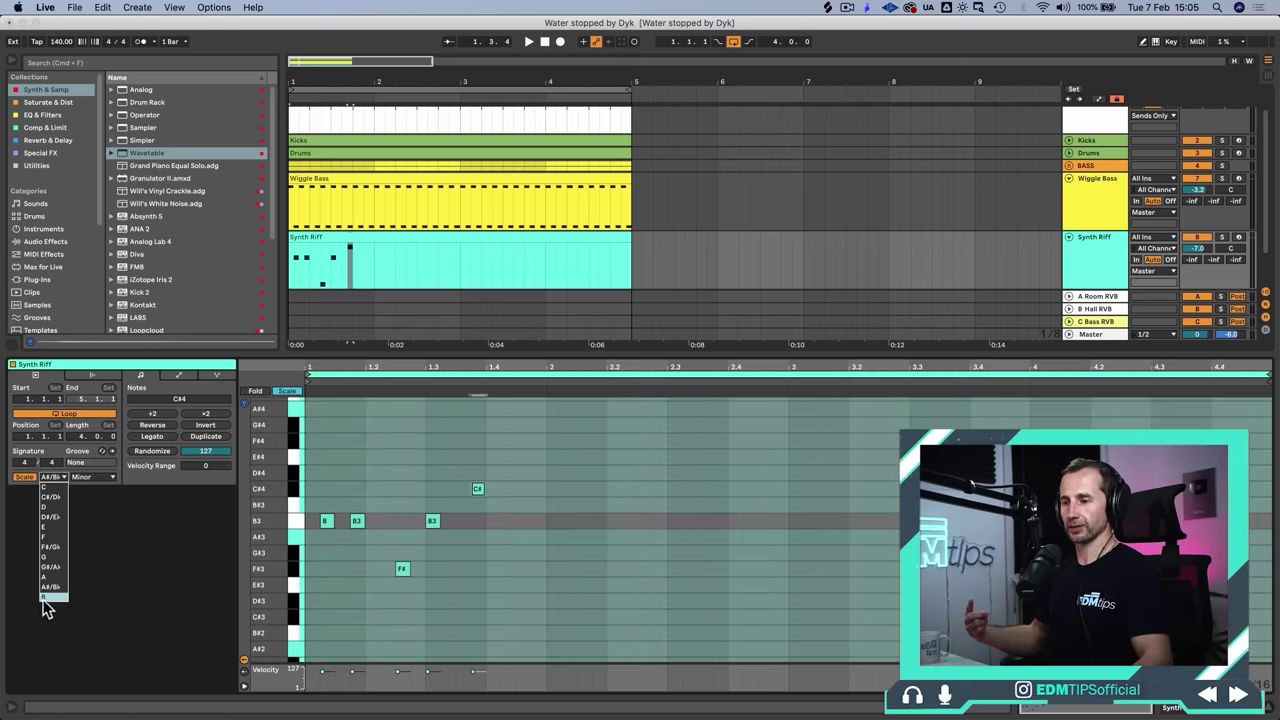
left_click(44, 600)
left_click(88, 477)
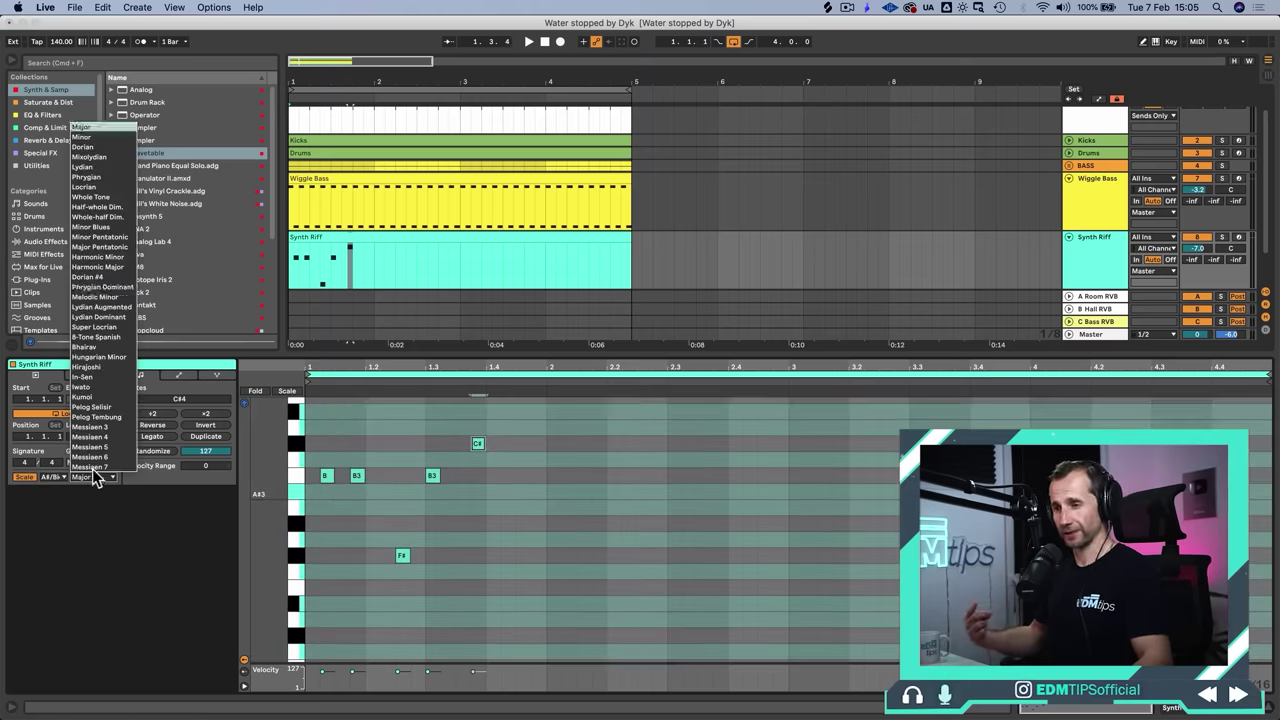
left_click(113, 138)
left_click(287, 391)
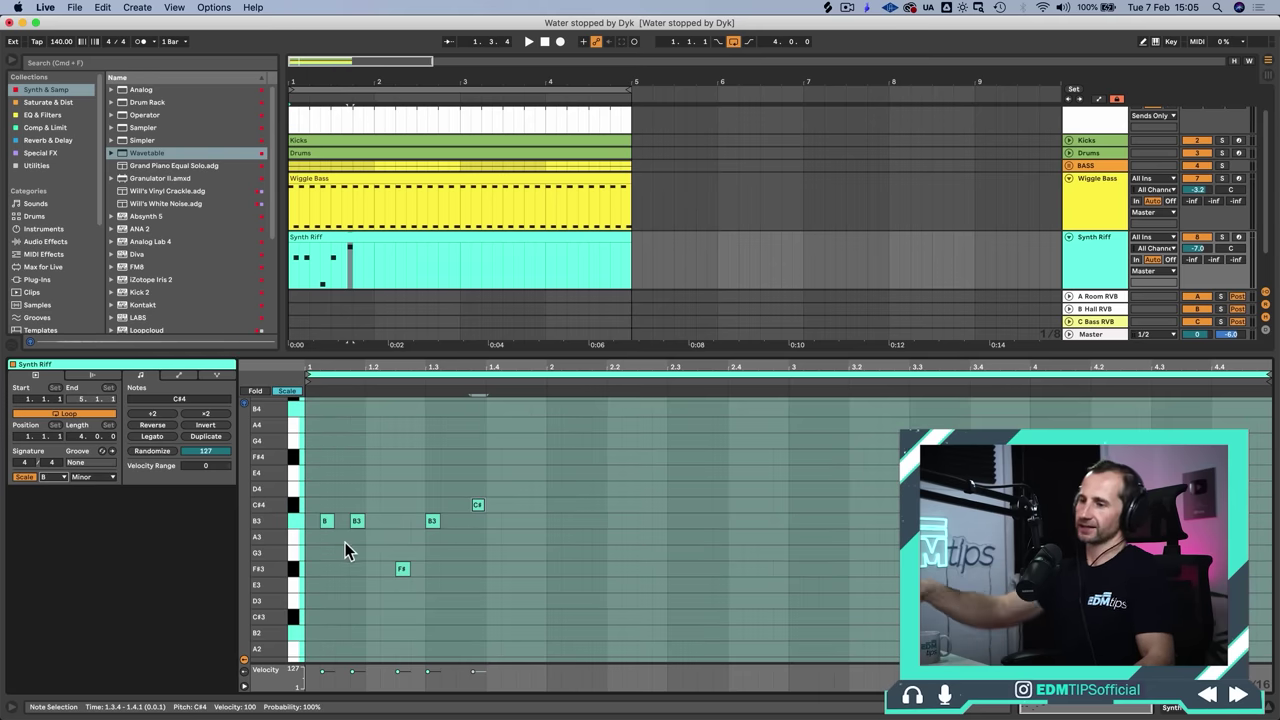
Step: Complete the first bar of the riff with C#4 at 1.3.3, D4 at 1.3.4, C#4 at 1.4.2 and B3 at 1.4.4
left_click(347, 549)
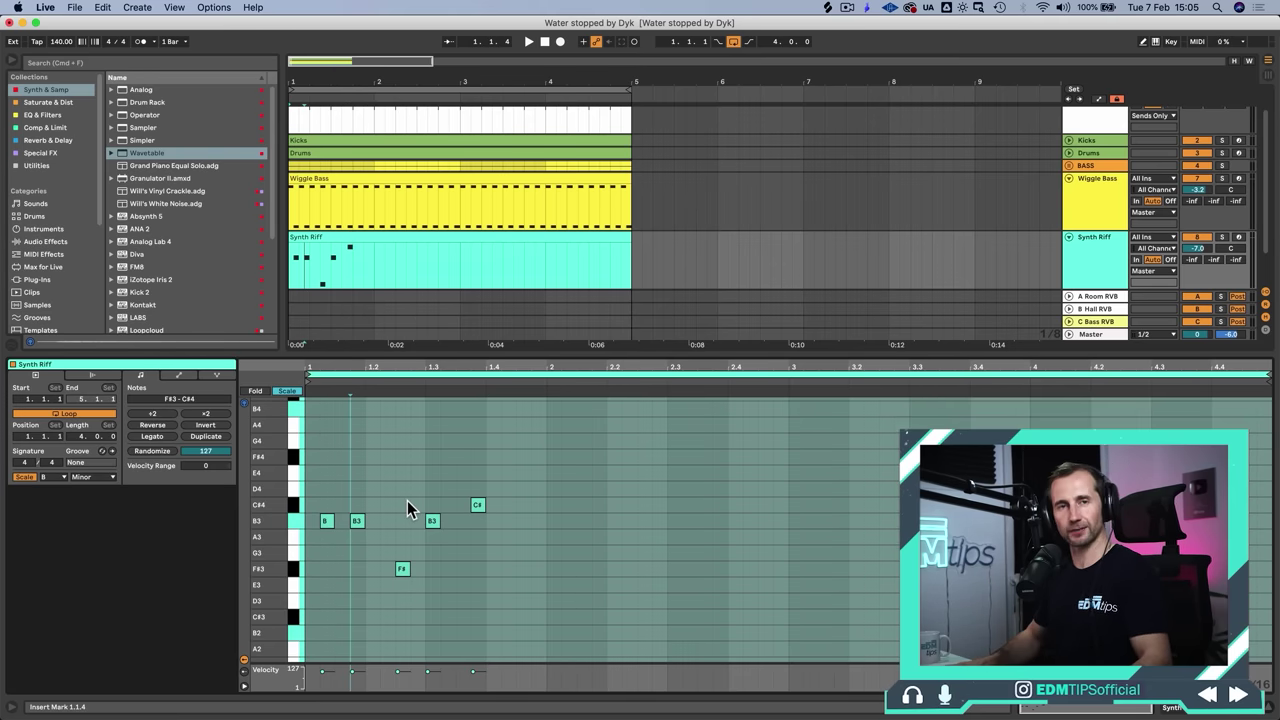
key("space")
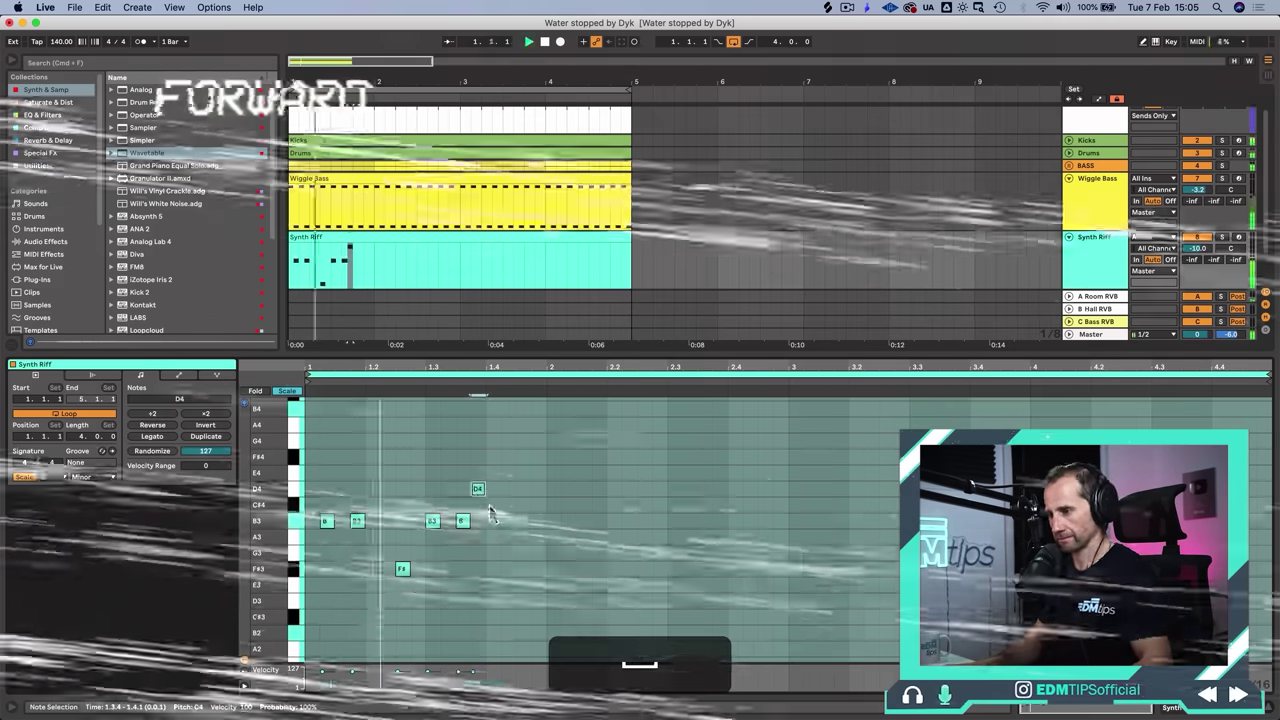
key("Down")
double_click(508, 505)
key("space")
double_click(538, 521)
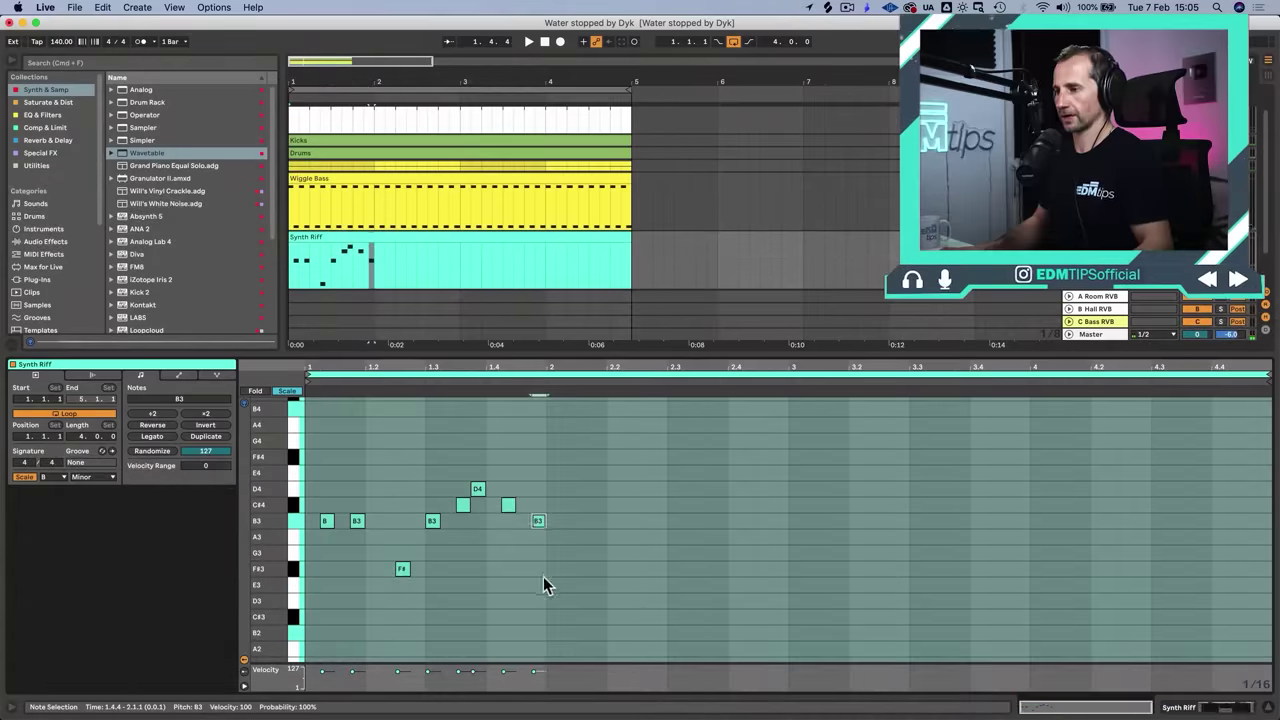
Step: Duplicate the one-bar riff three times to fill all four bars of the clip
left_click_drag(543, 577, 316, 459)
key("super+d")
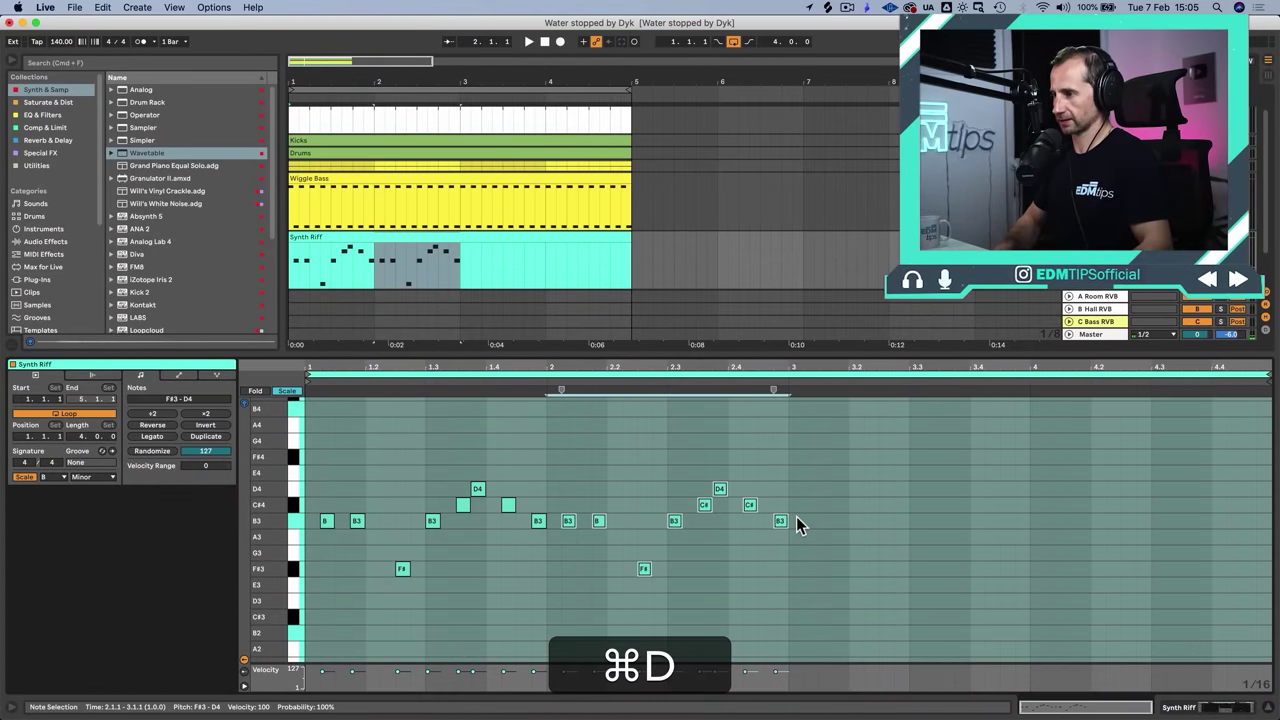
key("super+d")
key("super+d")
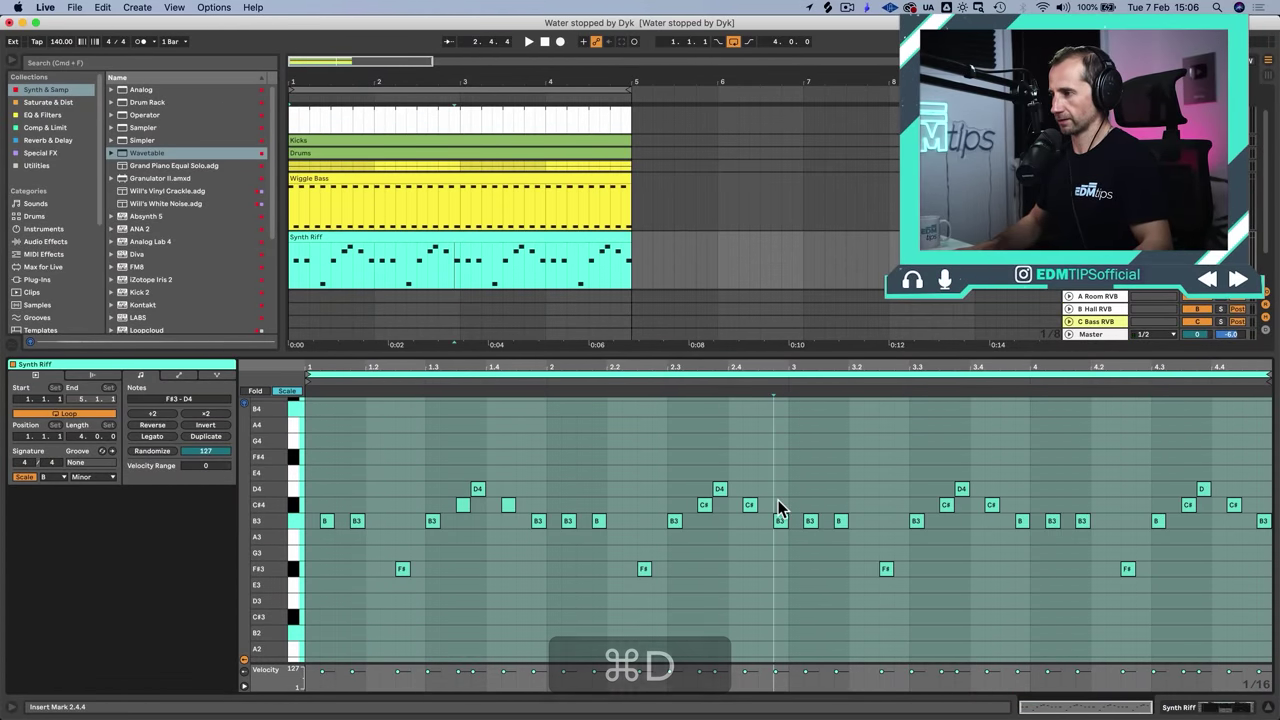
Step: Delete the final B3 notes of bars 2 and 4 in the Synth Riff clip while auditioning the riff
left_click(780, 520)
key("BackSpace")
left_click(775, 546)
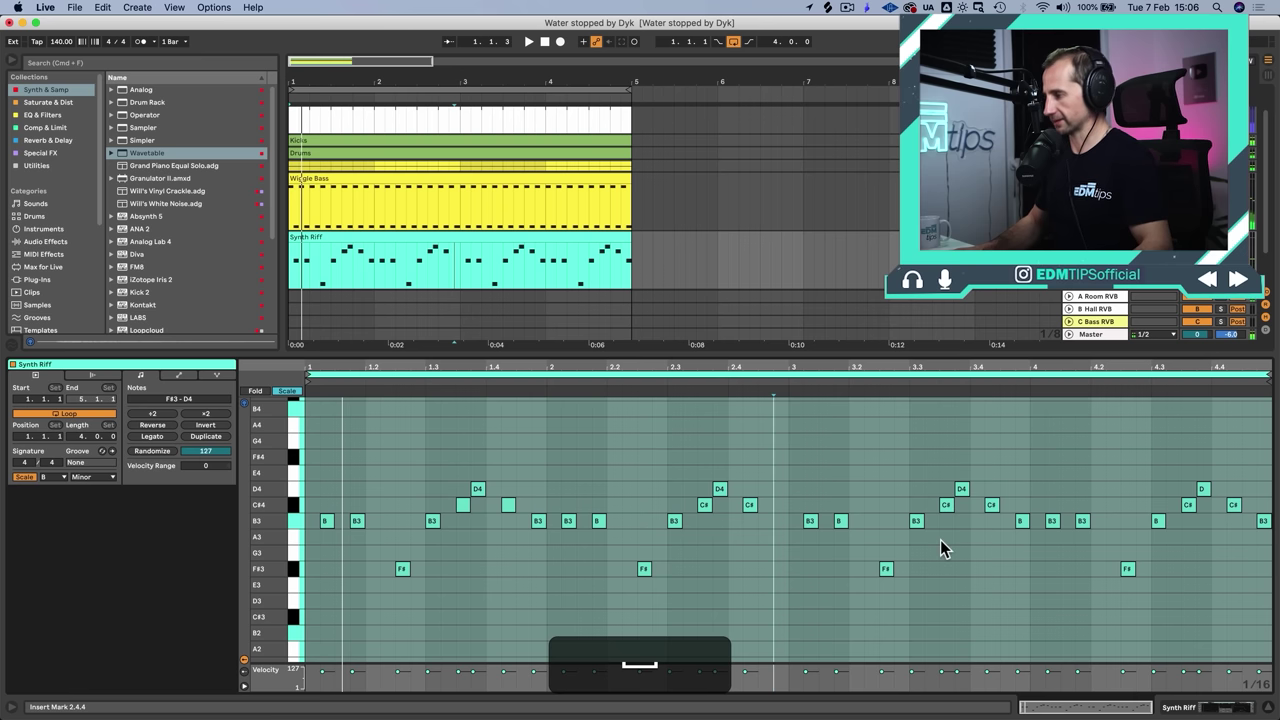
key("p")
key("space")
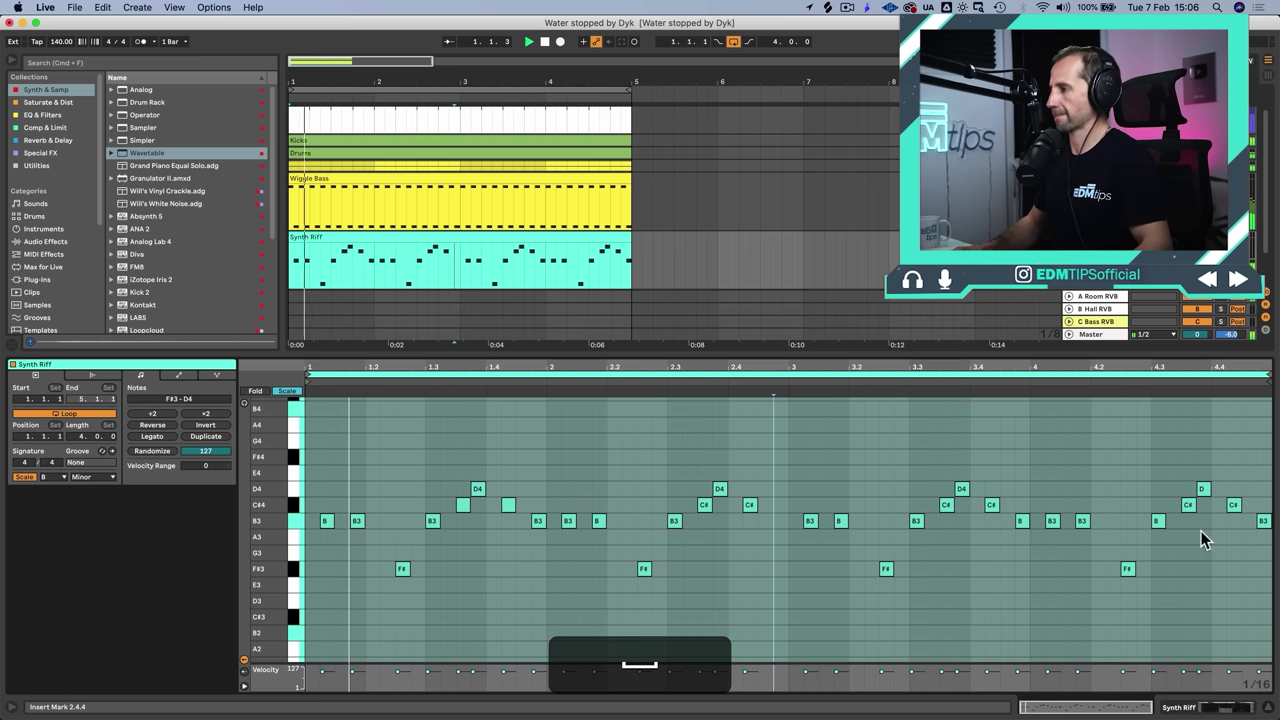
left_click(1263, 518)
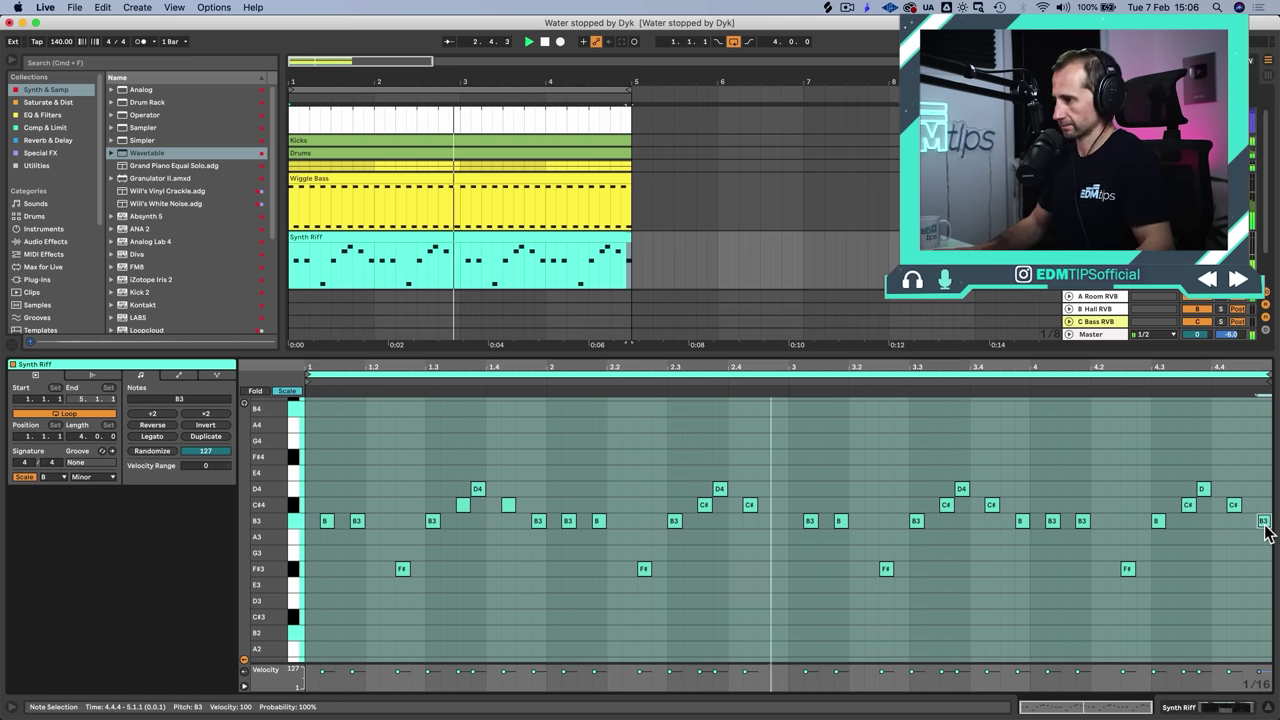
key("BackSpace")
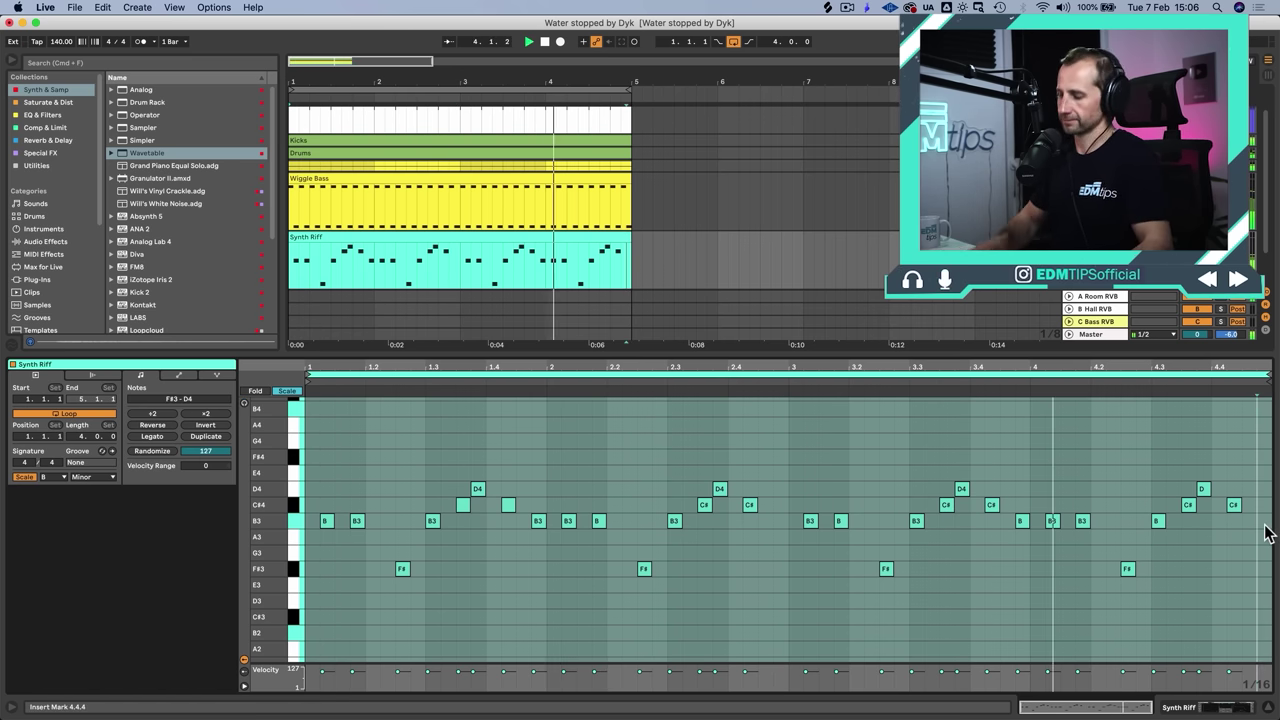
Step: Stop playback, delete the empty MIDI track below Synth Riff and save the set
key("shift+Tab")
key("space")
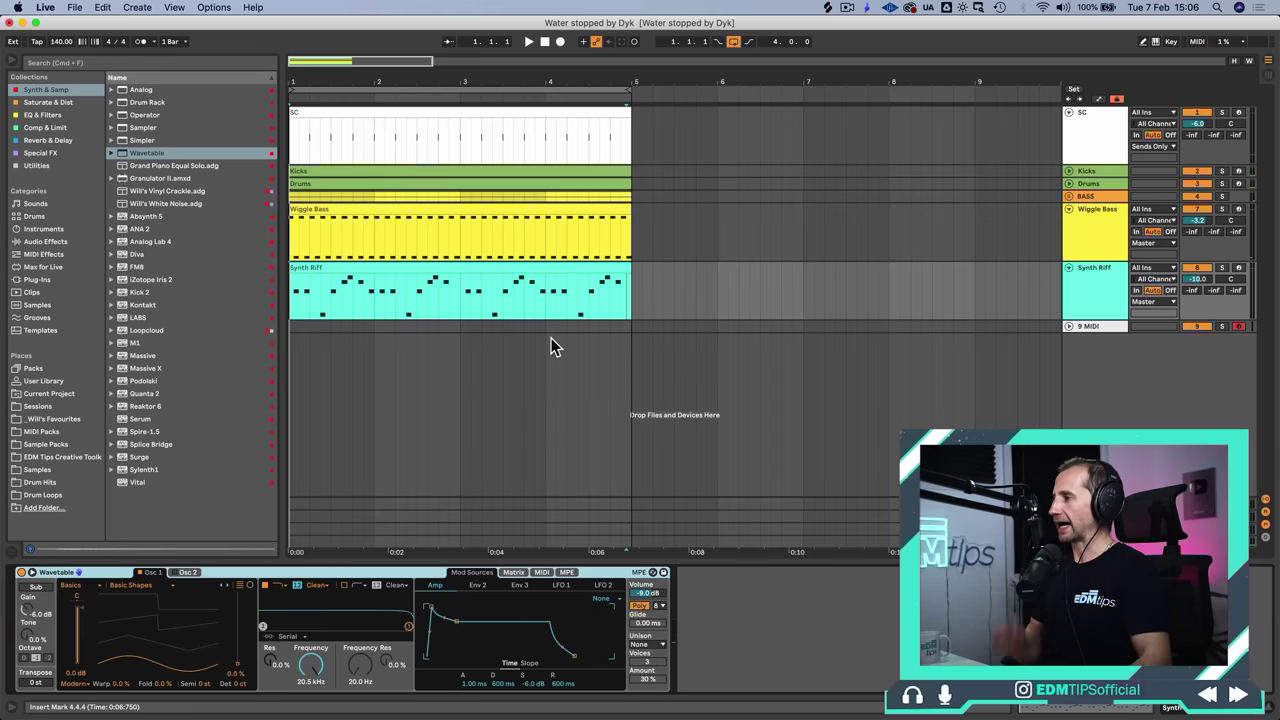
left_click(1082, 323)
key("BackSpace")
left_click(1096, 285)
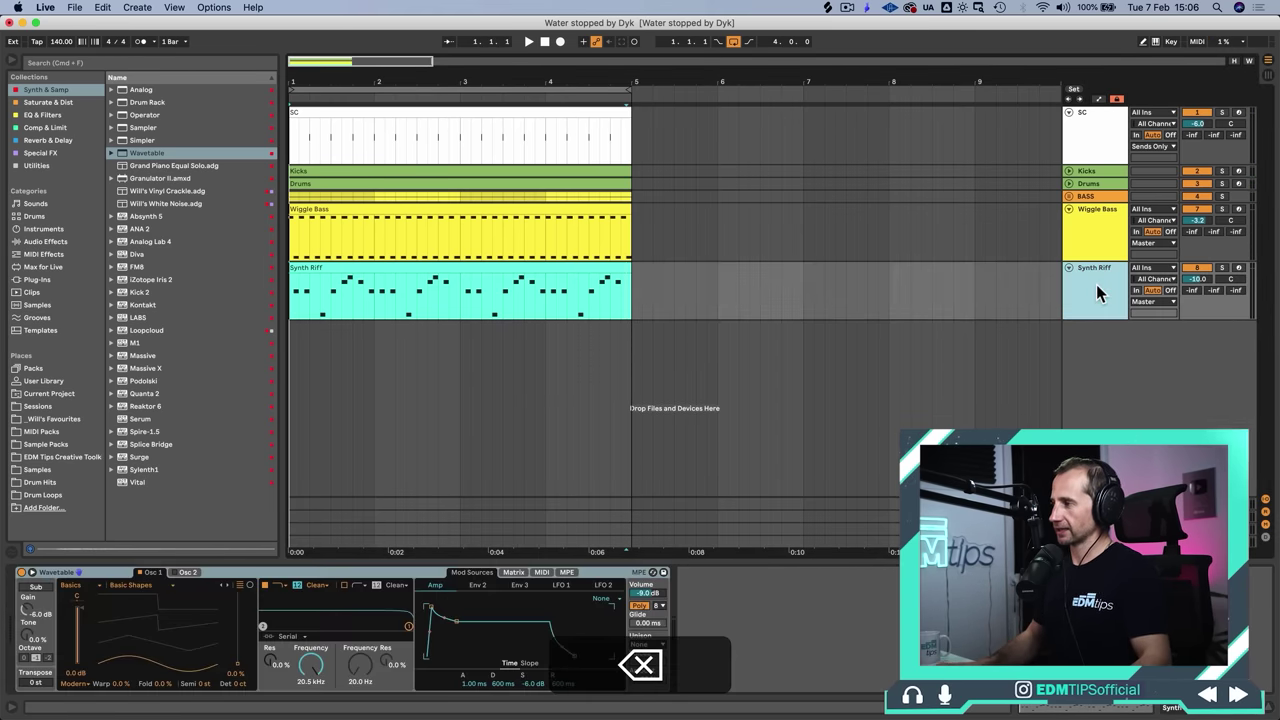
key("BackSpace")
key("super+z")
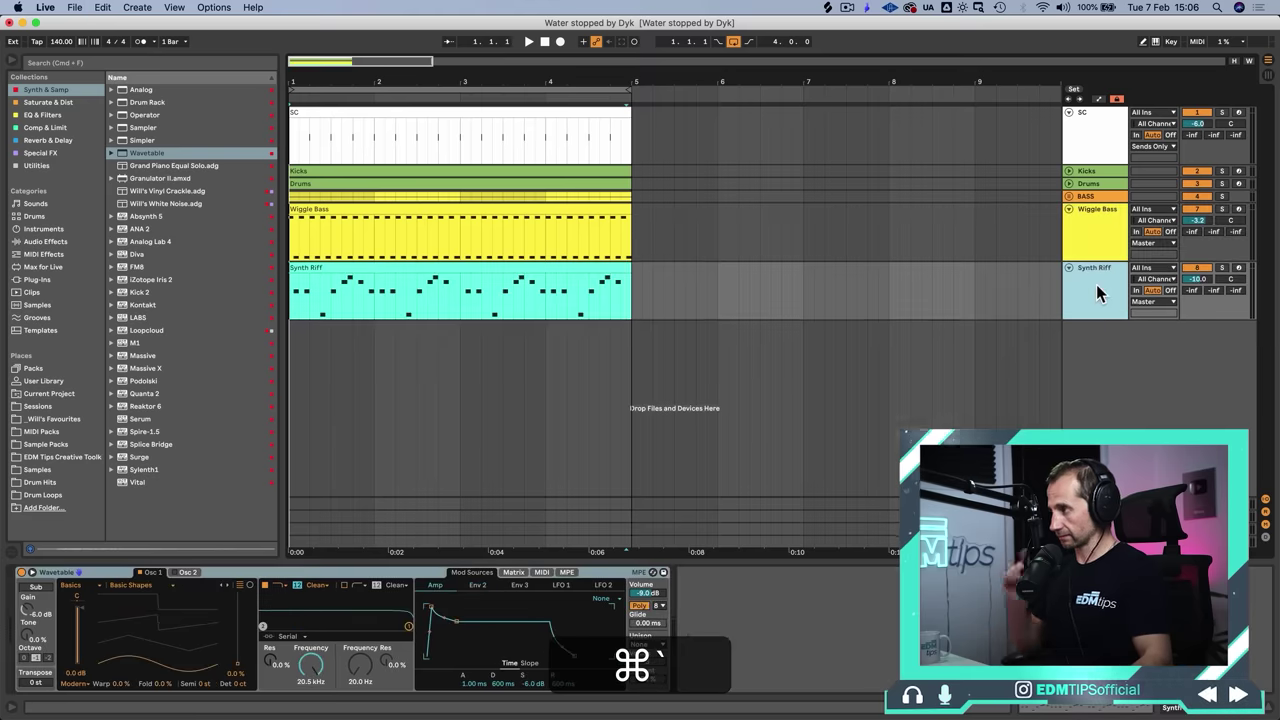
key("super+s")
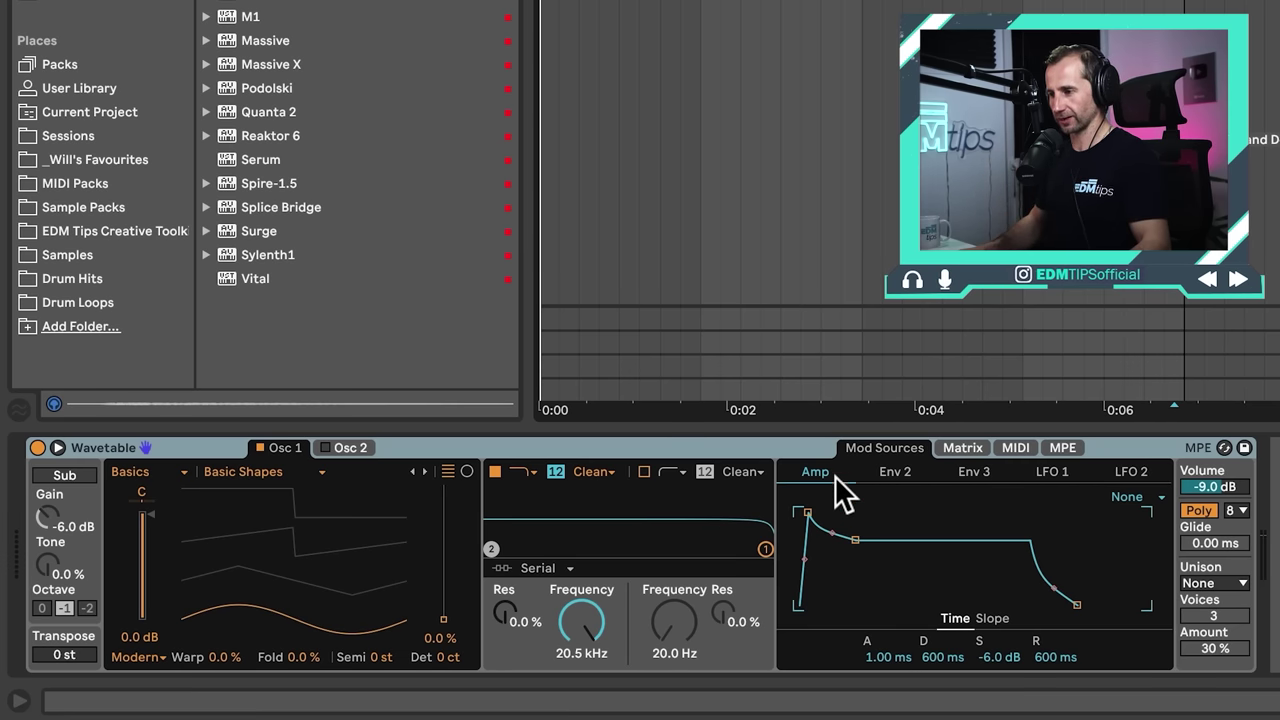
Step: Set Wavetable's amp envelope to -inf dB sustain, 0 ms attack and 141 ms decay during playback
left_click_drag(998, 659, 998, 700)
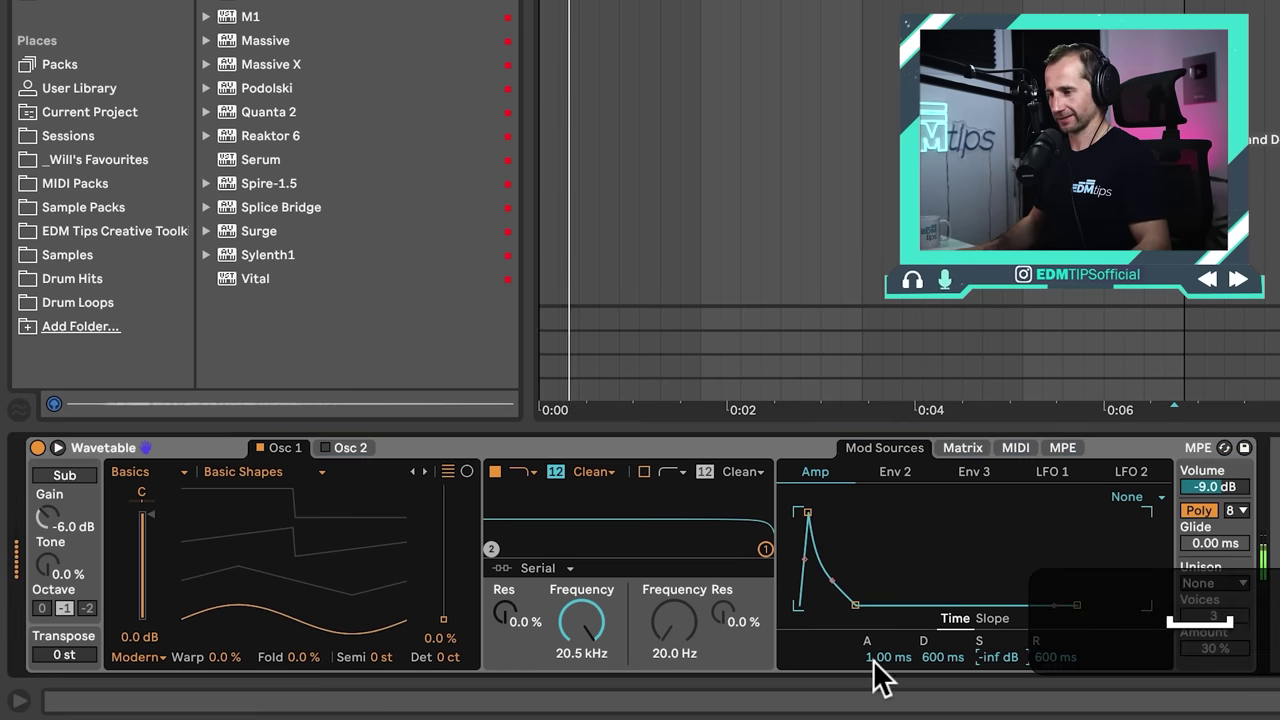
left_click_drag(877, 658, 877, 700)
left_click_drag(947, 655, 947, 700)
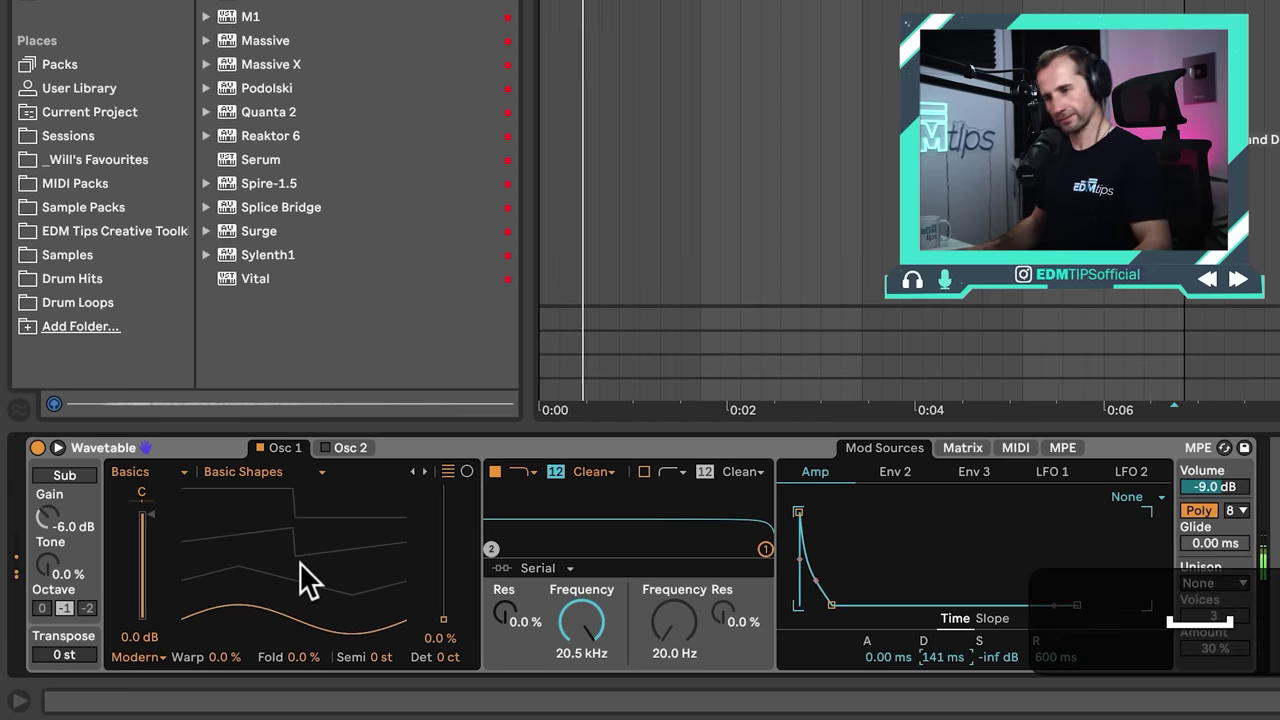
Step: Set Wavetable's oscillator 1 wavetable position to 62%
left_click_drag(299, 562, 299, 490)
left_click_drag(443, 527, 466, 564)
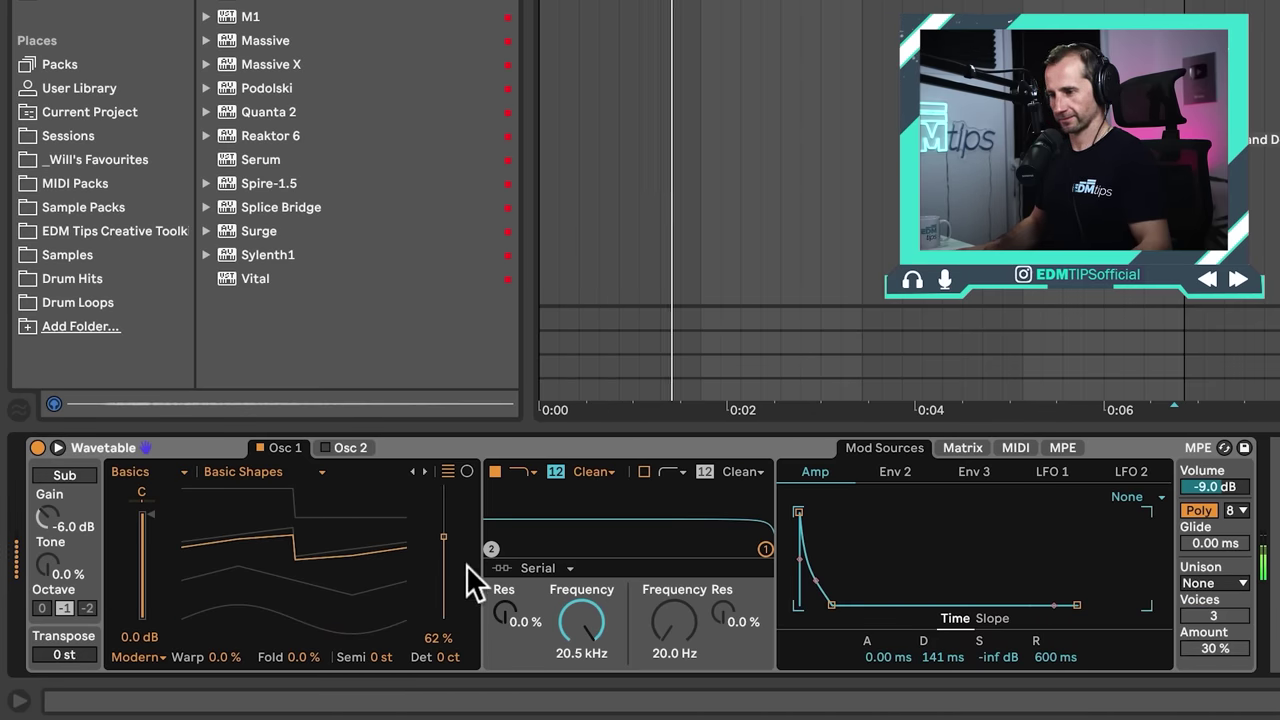
Step: Modulate Wavetable's Filter 1 frequency with Env 2 at 69 and lower the filter cutoff to 171 Hz
left_click(892, 470)
left_click(830, 471)
left_click(963, 448)
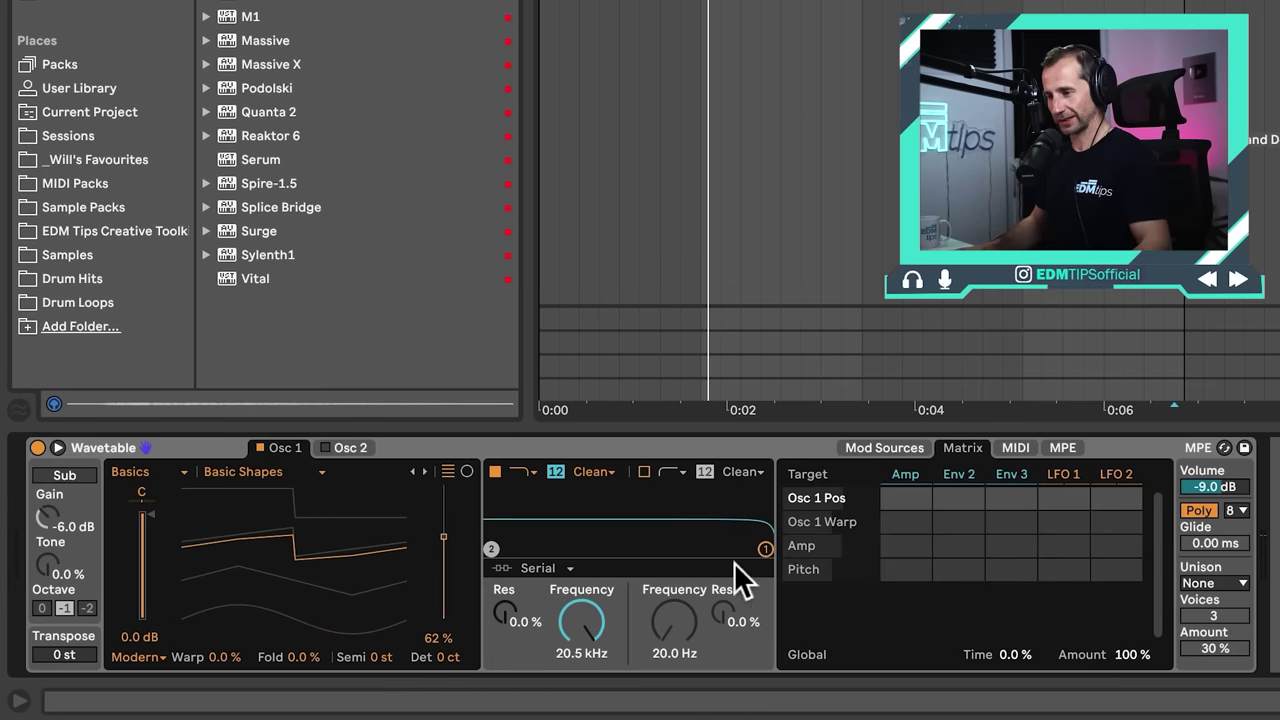
left_click(580, 606)
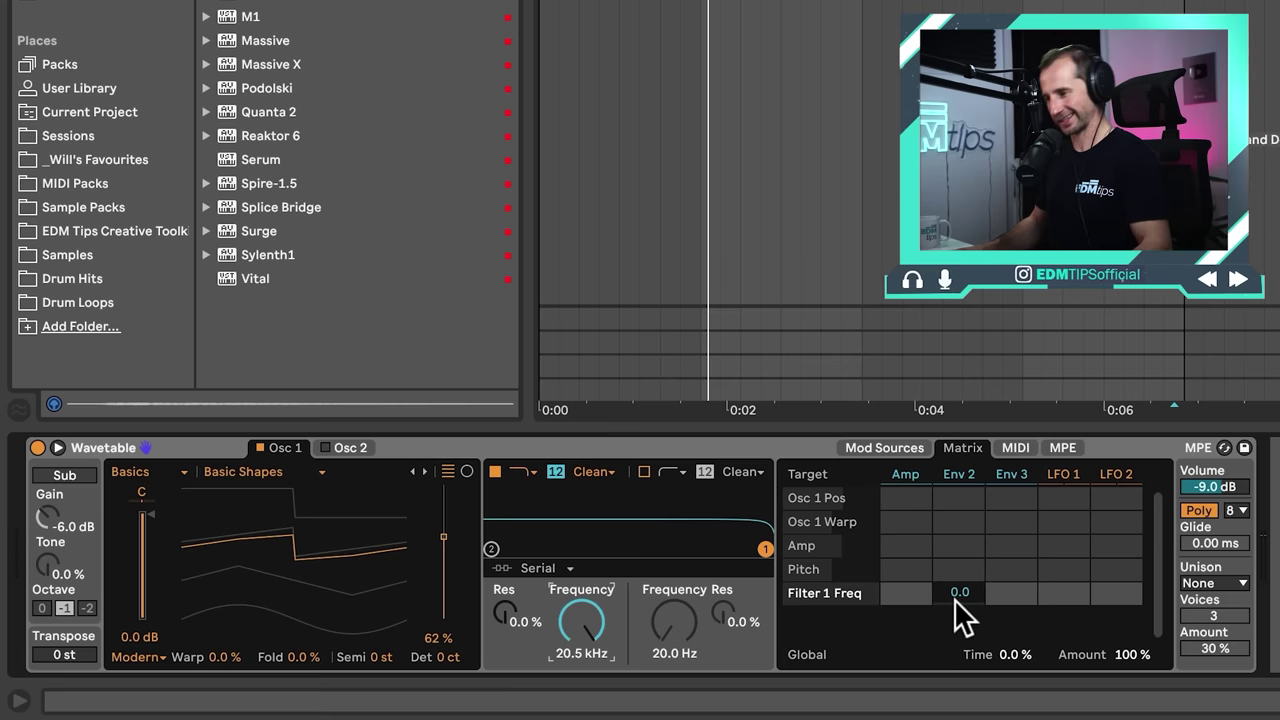
left_click_drag(957, 594, 957, 526)
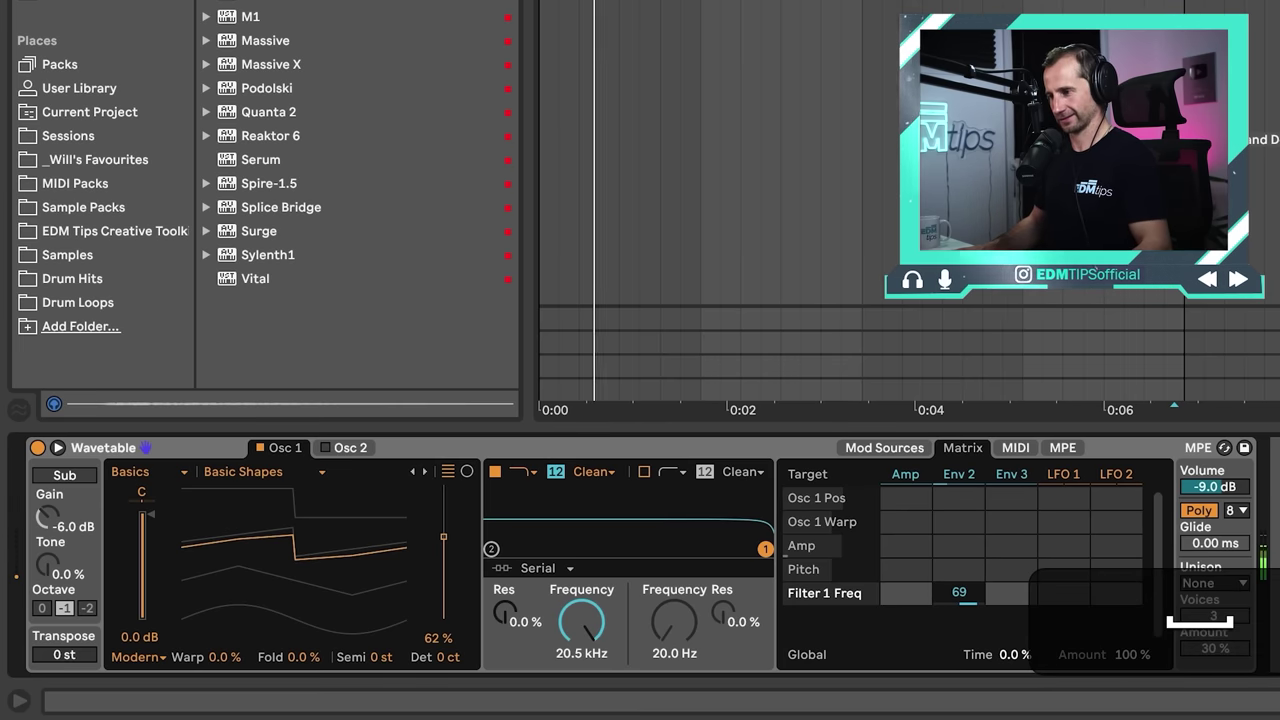
left_click_drag(582, 618, 582, 700)
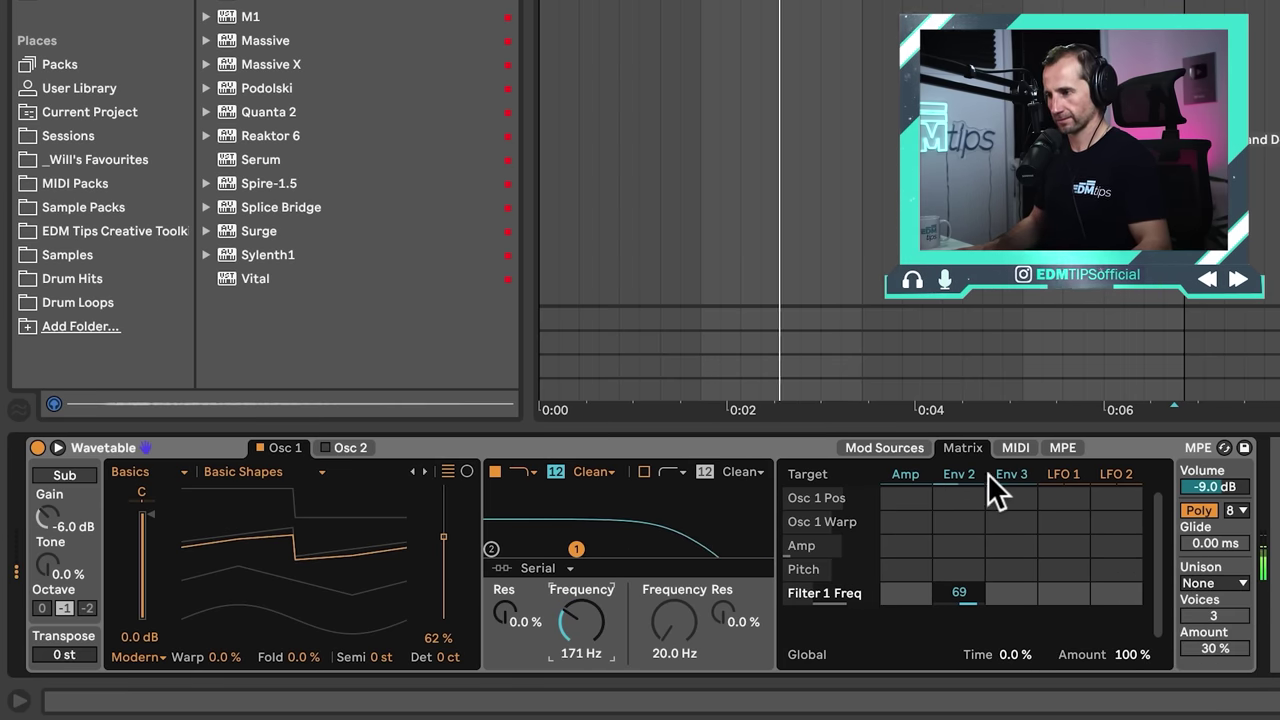
Step: Set Env 2 to 0 ms attack, 141 ms decay and 0% sustain
left_click(948, 473)
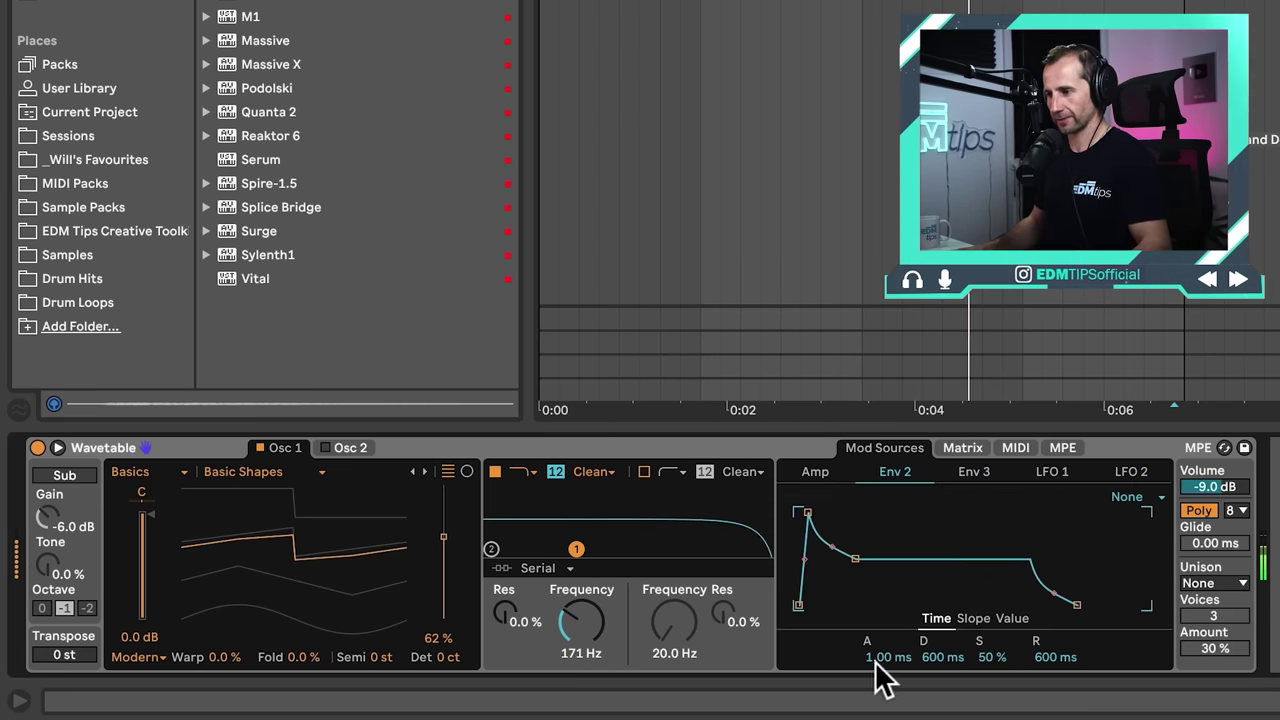
left_click_drag(877, 671, 877, 677)
left_click_drag(1000, 671, 943, 670)
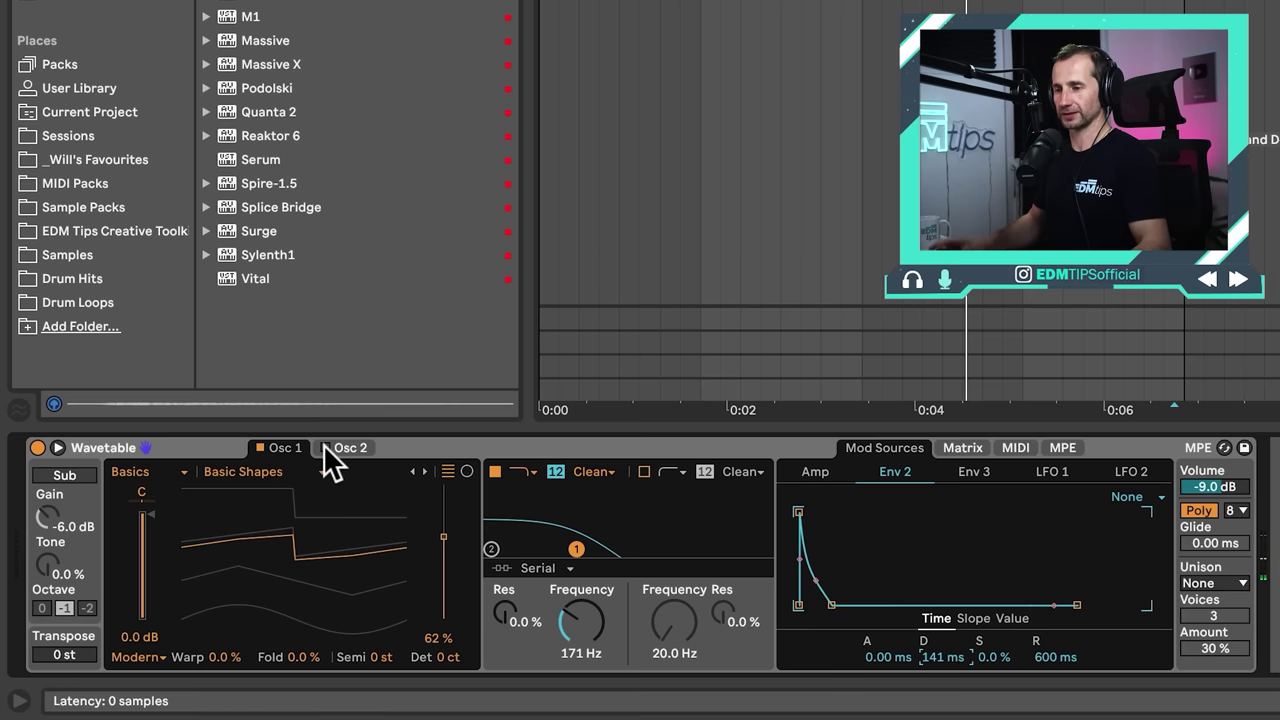
Step: Load the Sync Additive wavetable into oscillator 1 and set its position to 33%
left_click(267, 466)
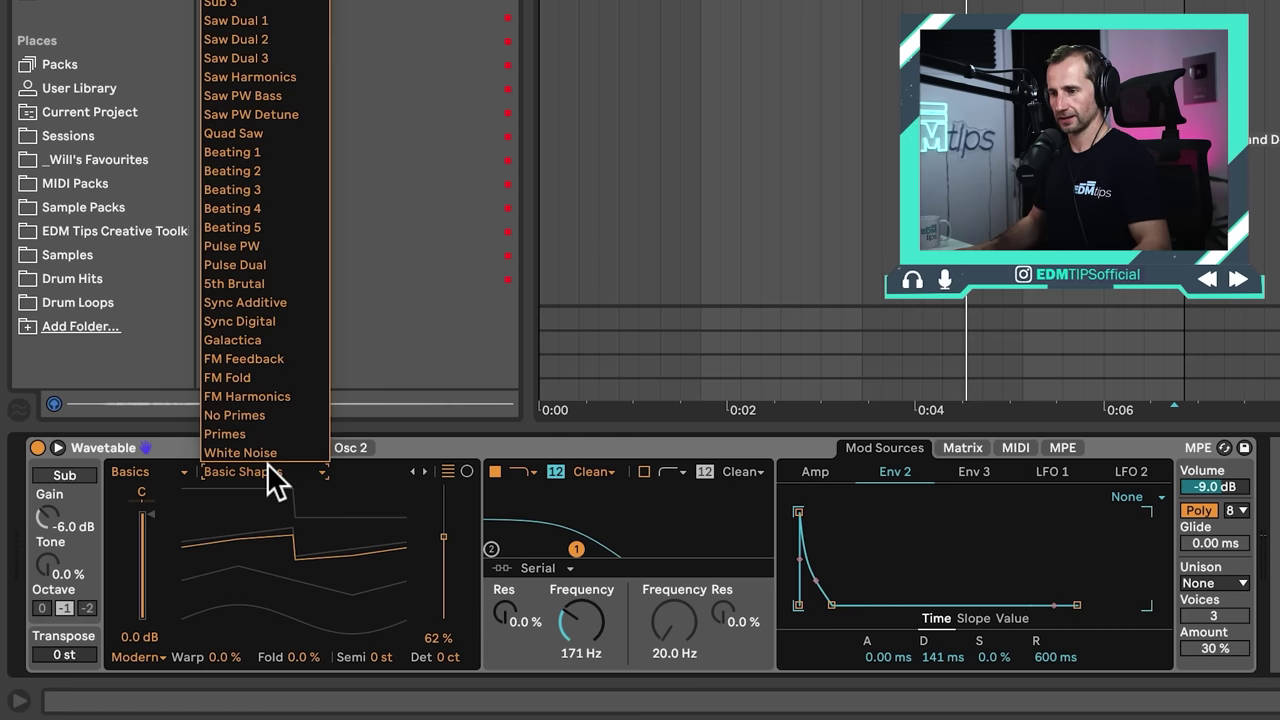
left_click(267, 300)
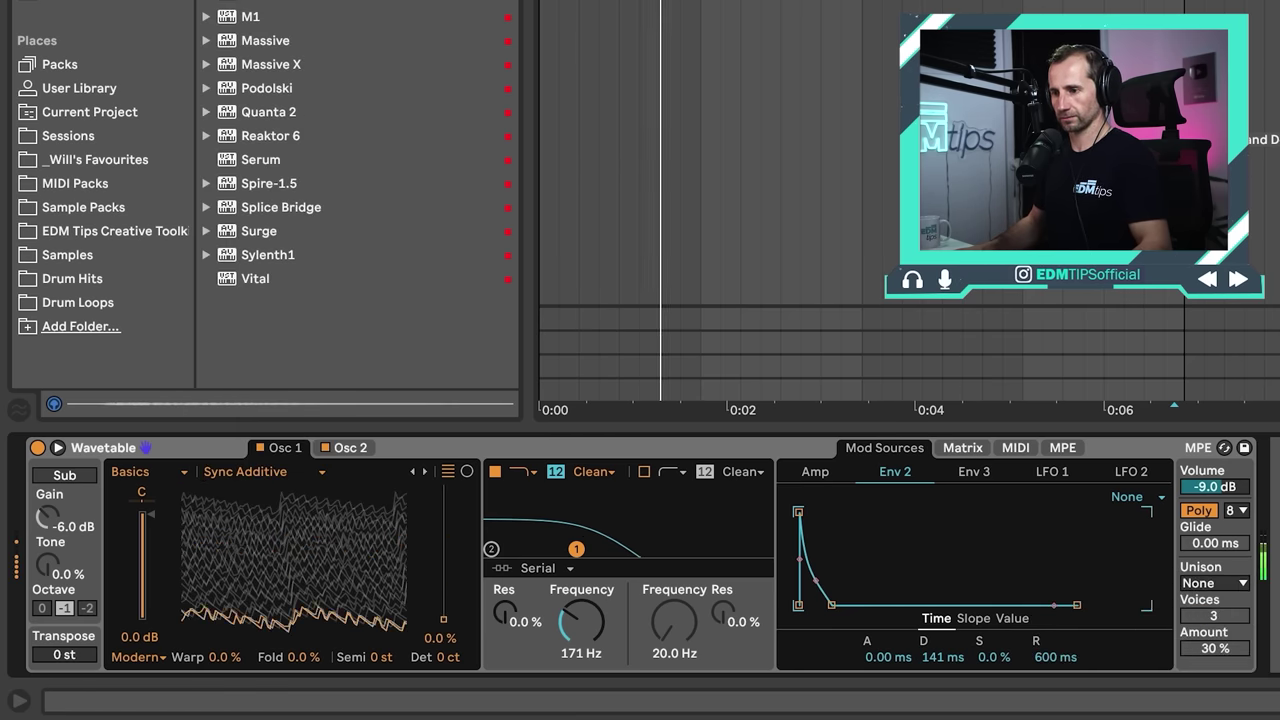
left_click_drag(443, 619, 443, 574)
Step: Load the FM Fold wavetable into oscillator 2 and modulate its wavetable position with Env 2 at 45
left_click(350, 452)
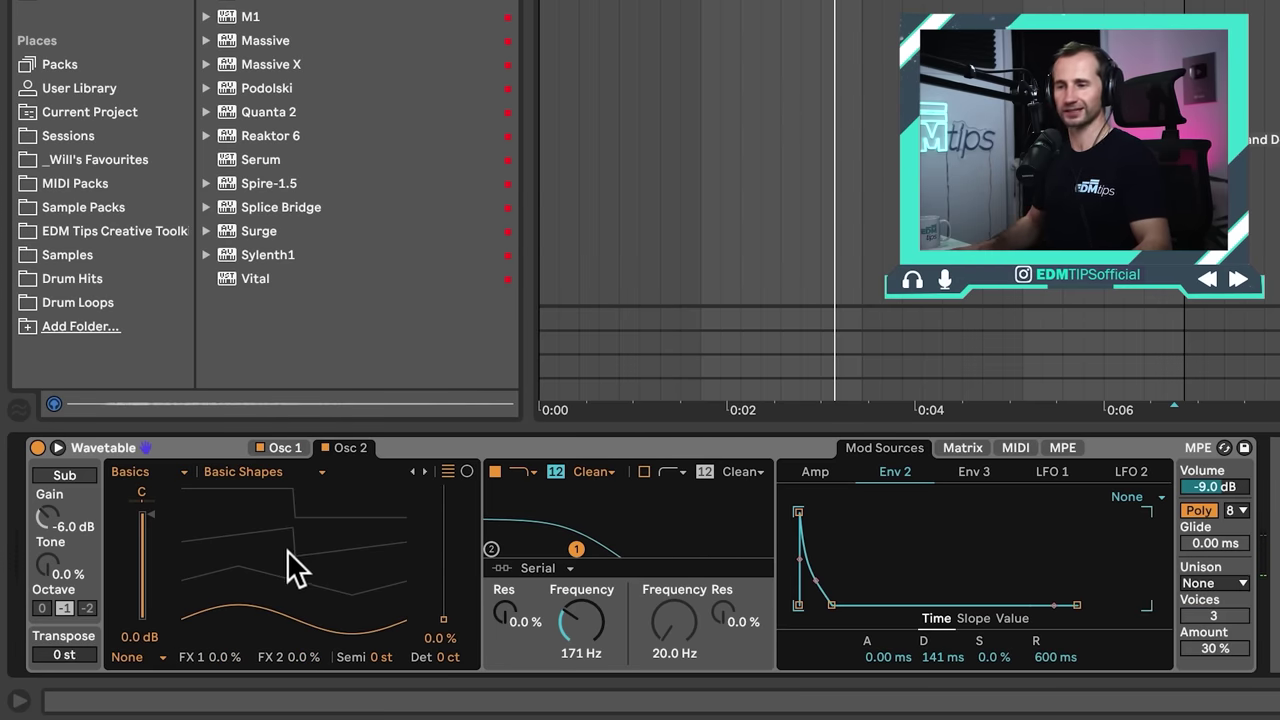
left_click(285, 471)
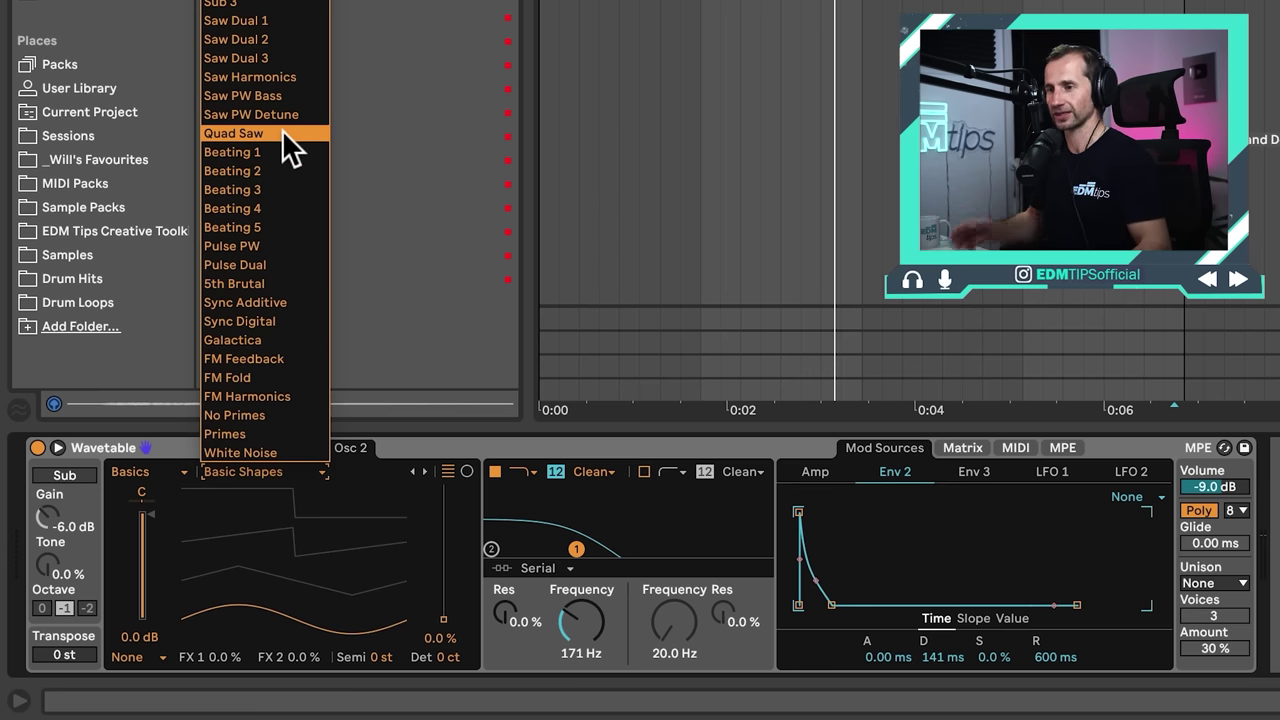
left_click(259, 378)
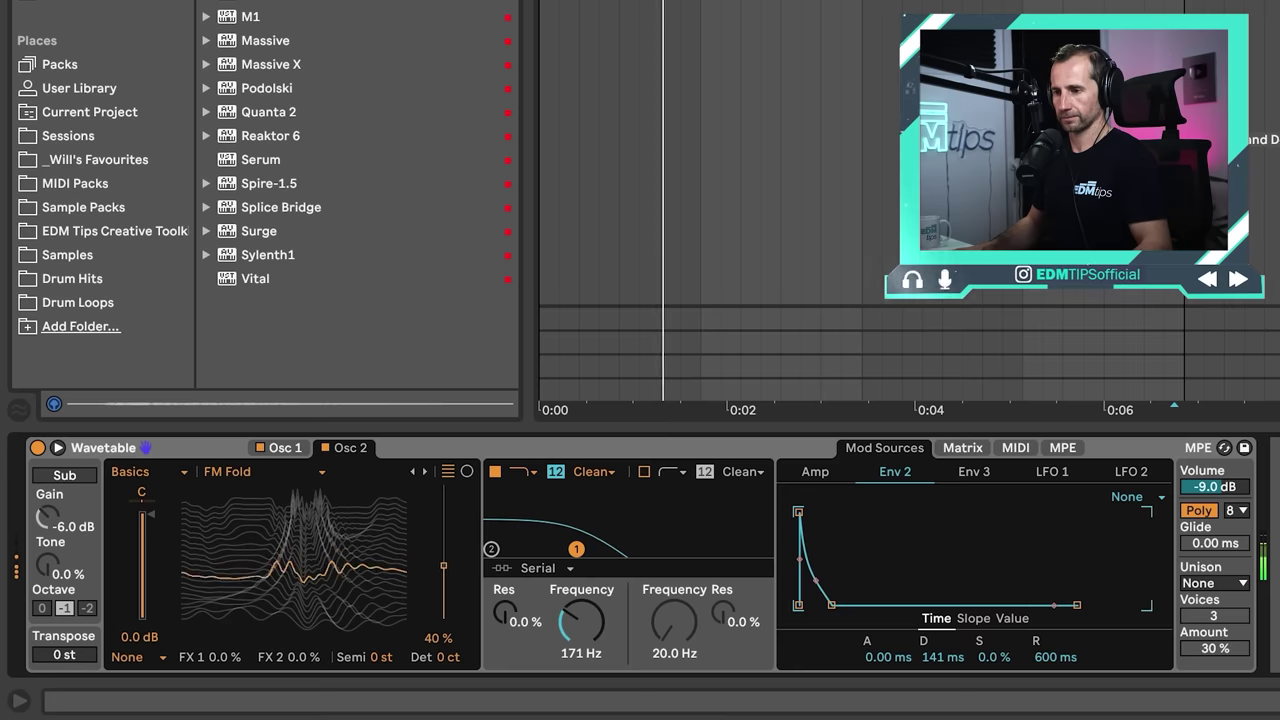
left_click_drag(188, 571, 188, 581)
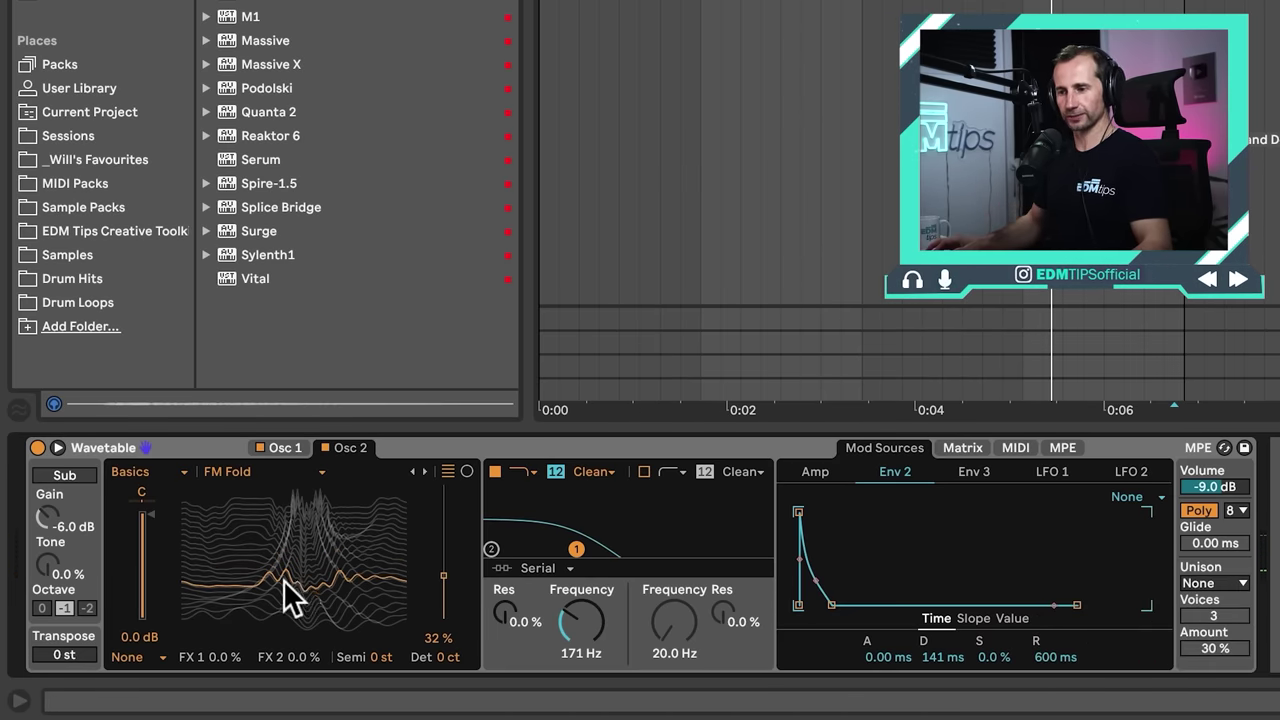
left_click_drag(292, 583, 292, 574)
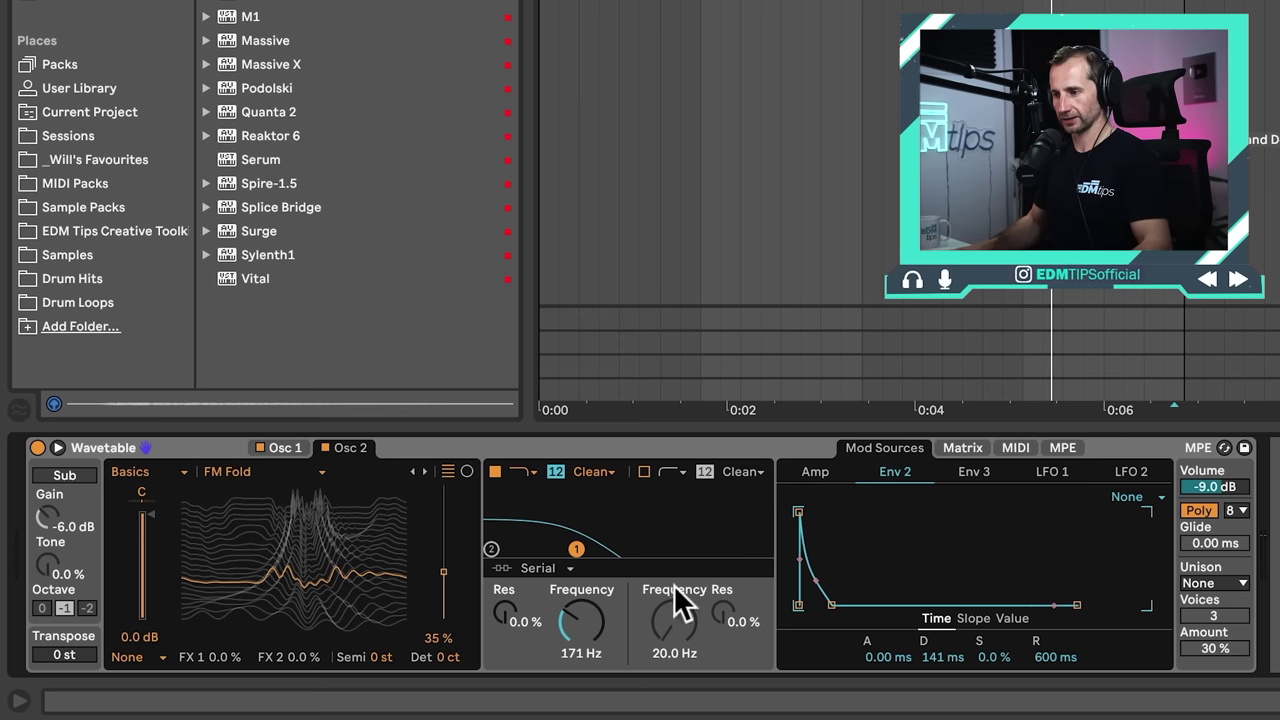
left_click(962, 450)
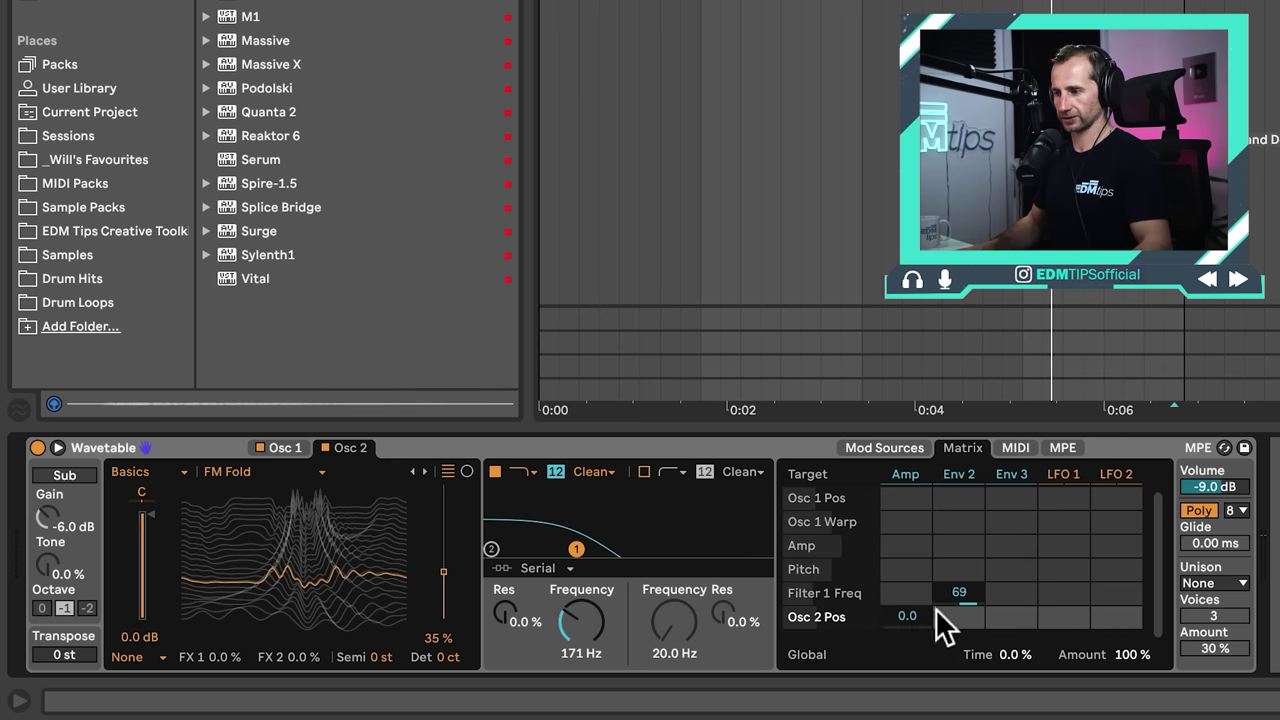
left_click_drag(959, 616, 959, 605)
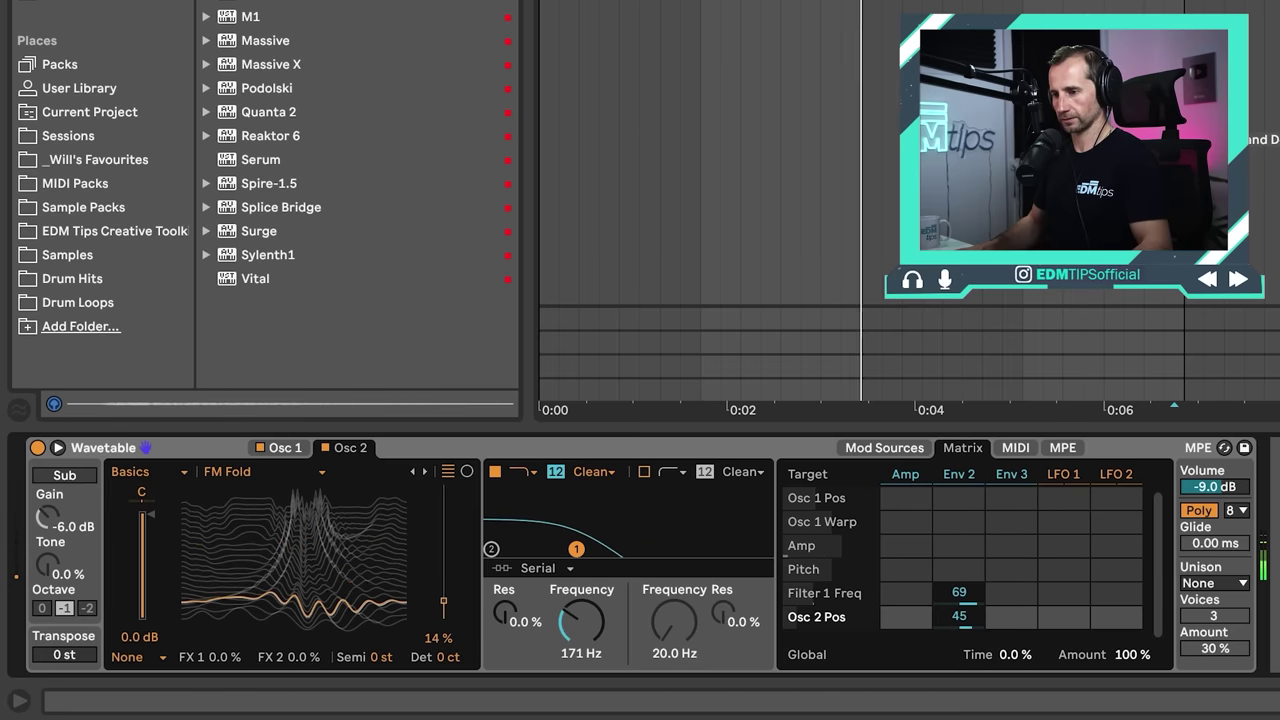
Step: Set oscillator 1's warp to -19% and its fold to 6.2% during playback
left_click(288, 449)
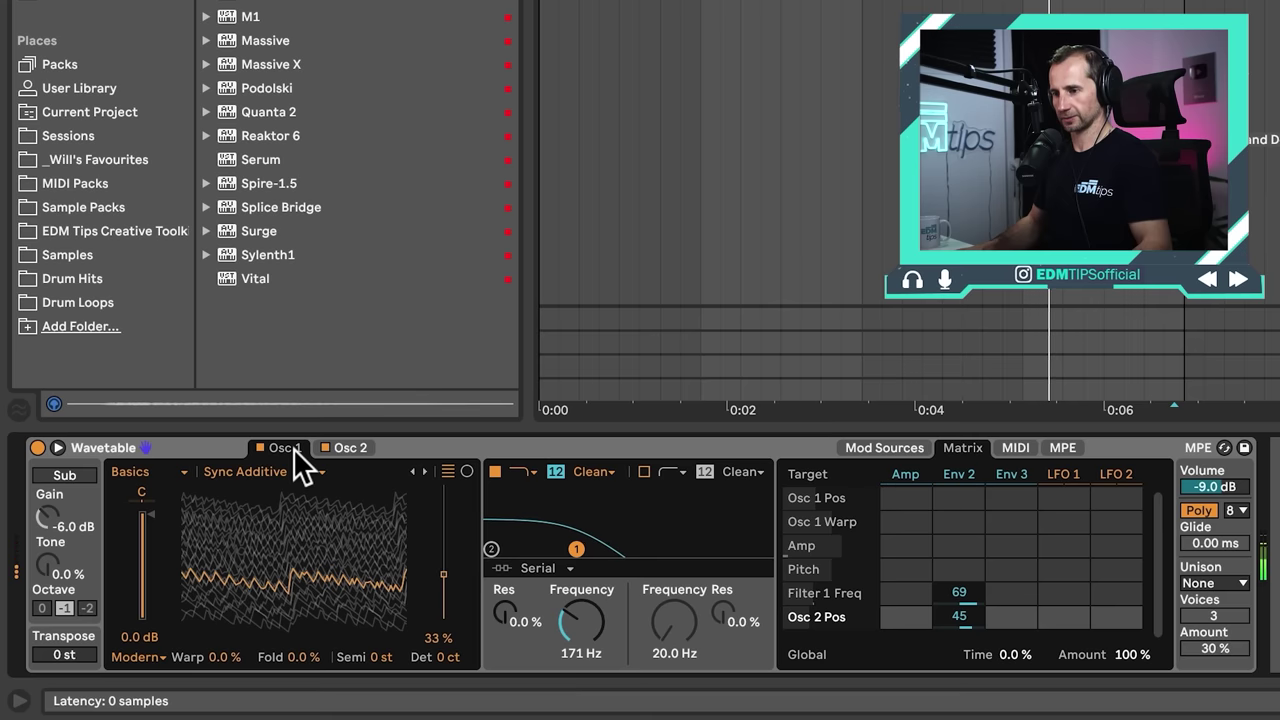
left_click_drag(286, 656, 226, 669)
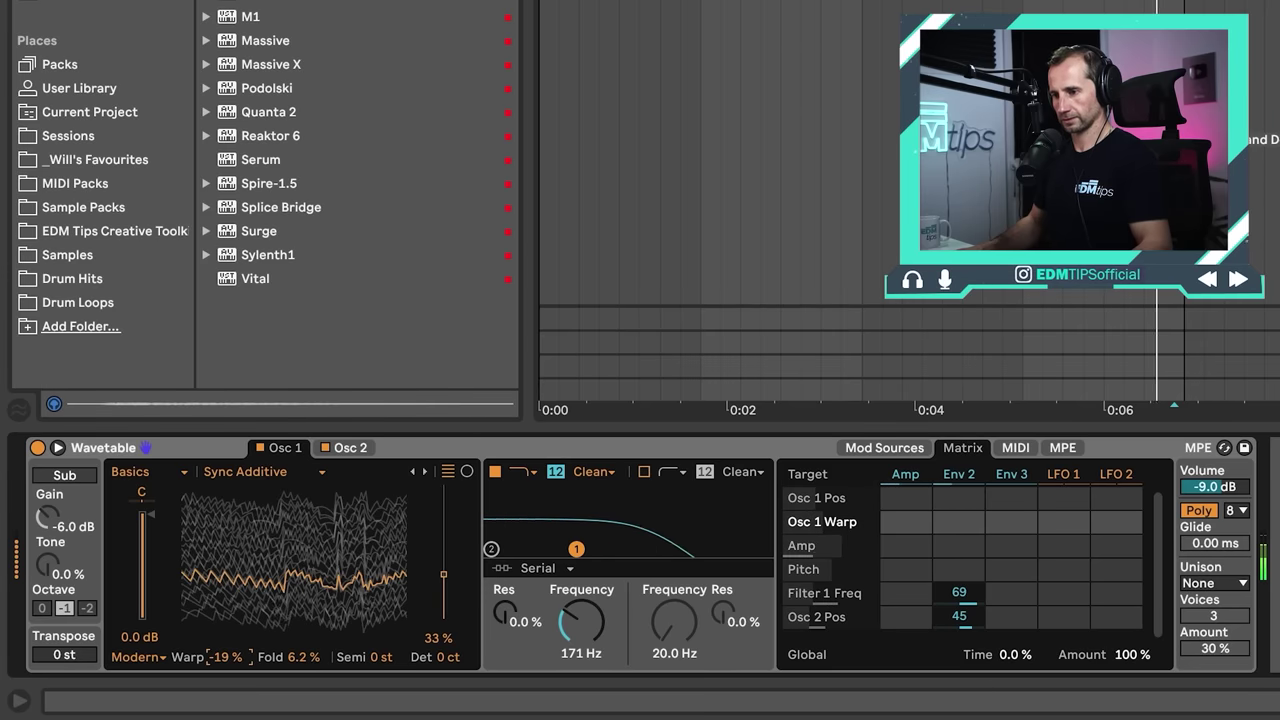
Step: Switch oscillator 2's effect mode to Fm and set its amount to 22%
left_click(340, 448)
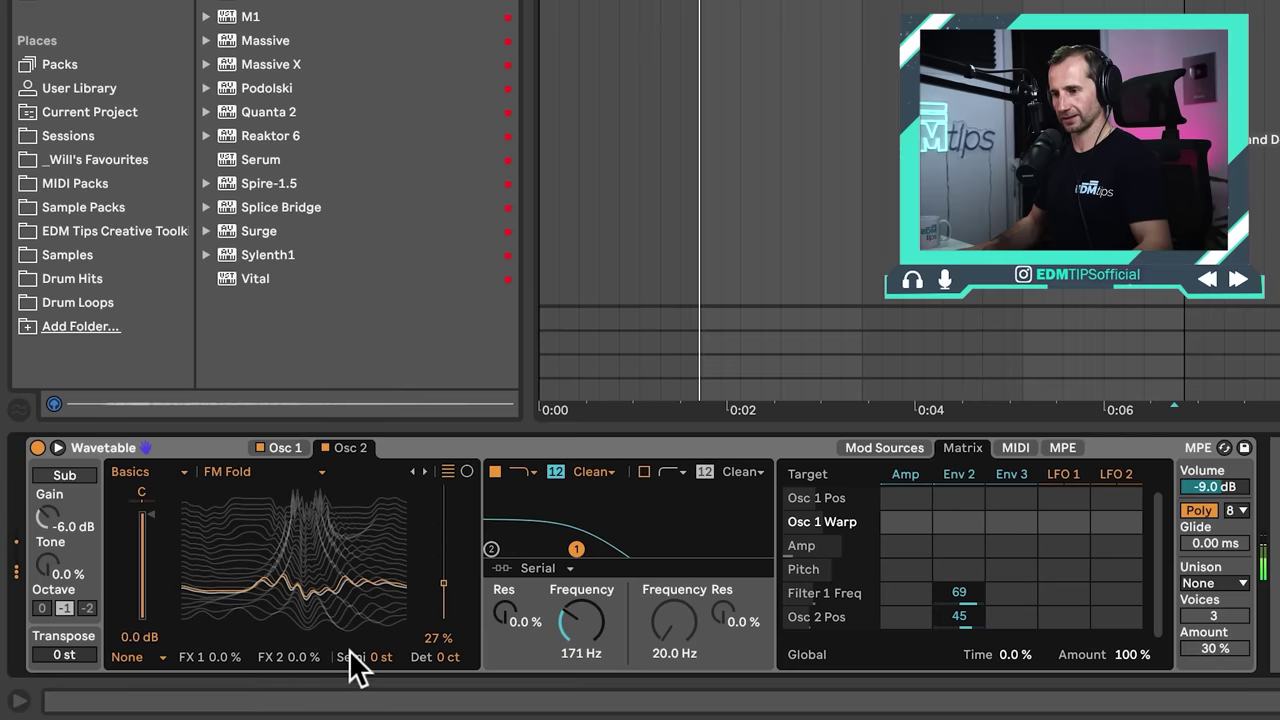
left_click(166, 656)
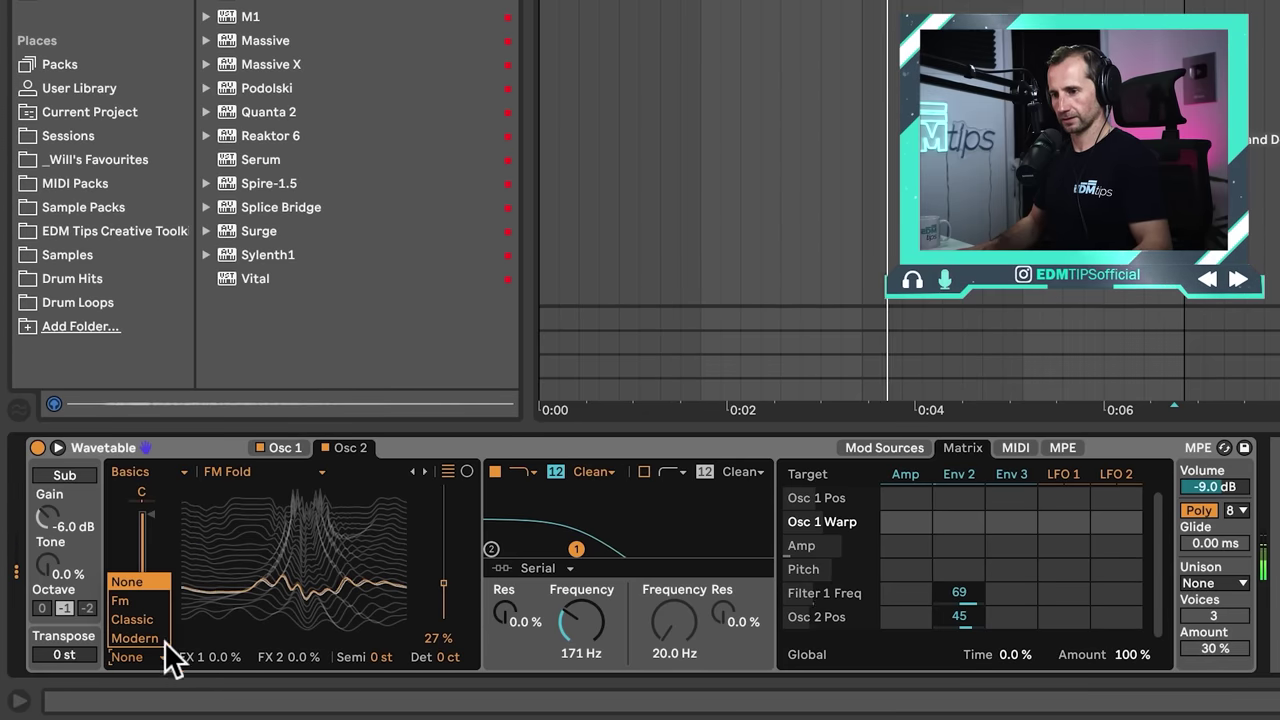
left_click(145, 602)
left_click_drag(228, 652, 307, 648)
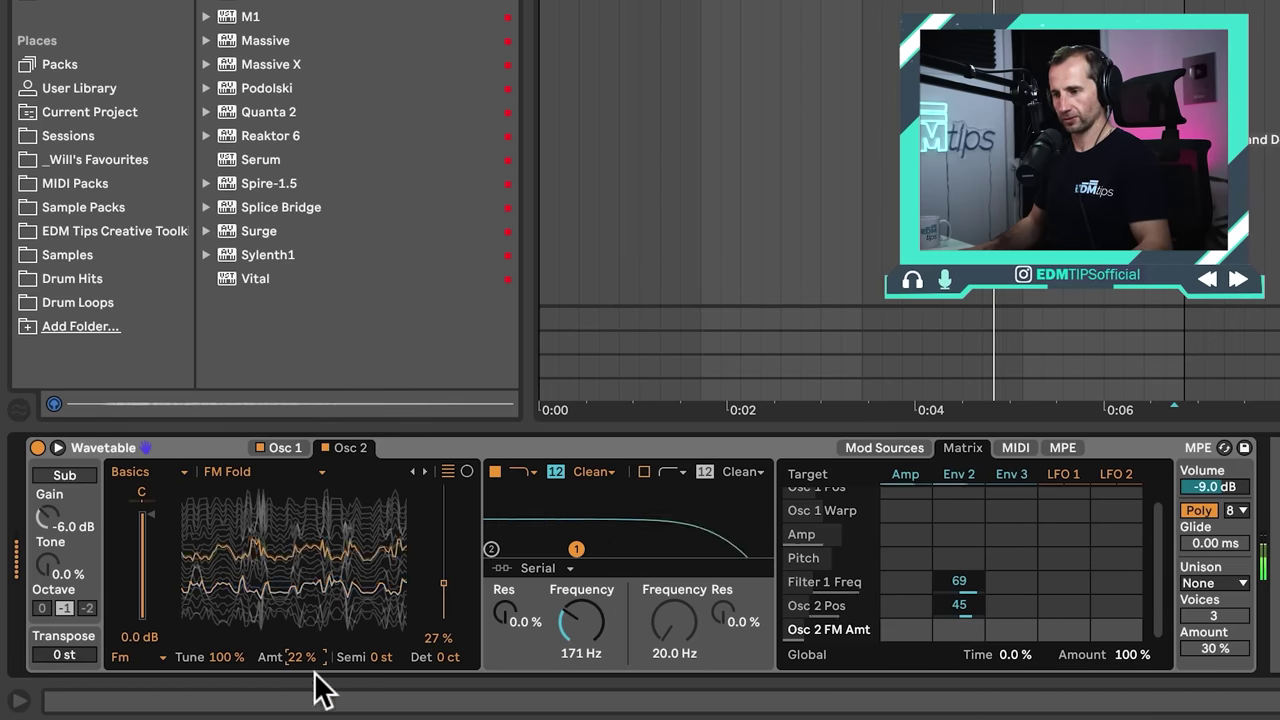
Step: Audition Wavetable's Classic unison mode, and settle on Shimmer
left_click(1242, 587)
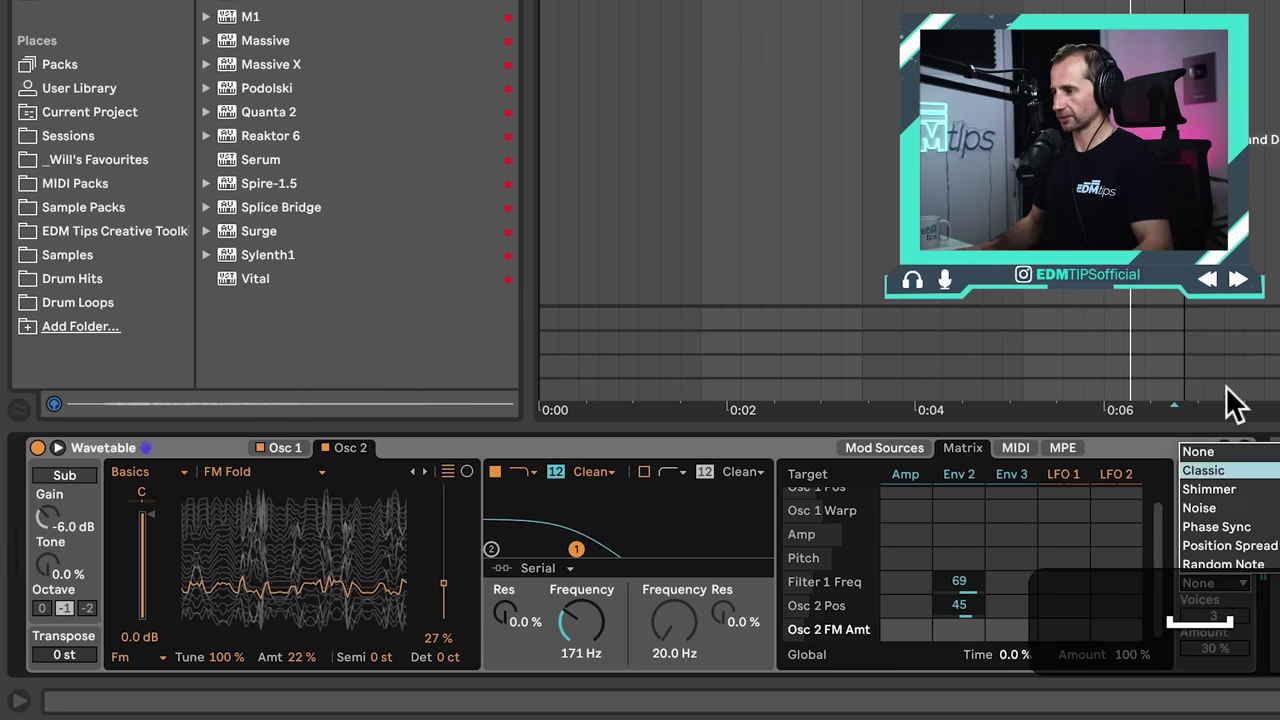
left_click(1210, 466)
left_click(1215, 583)
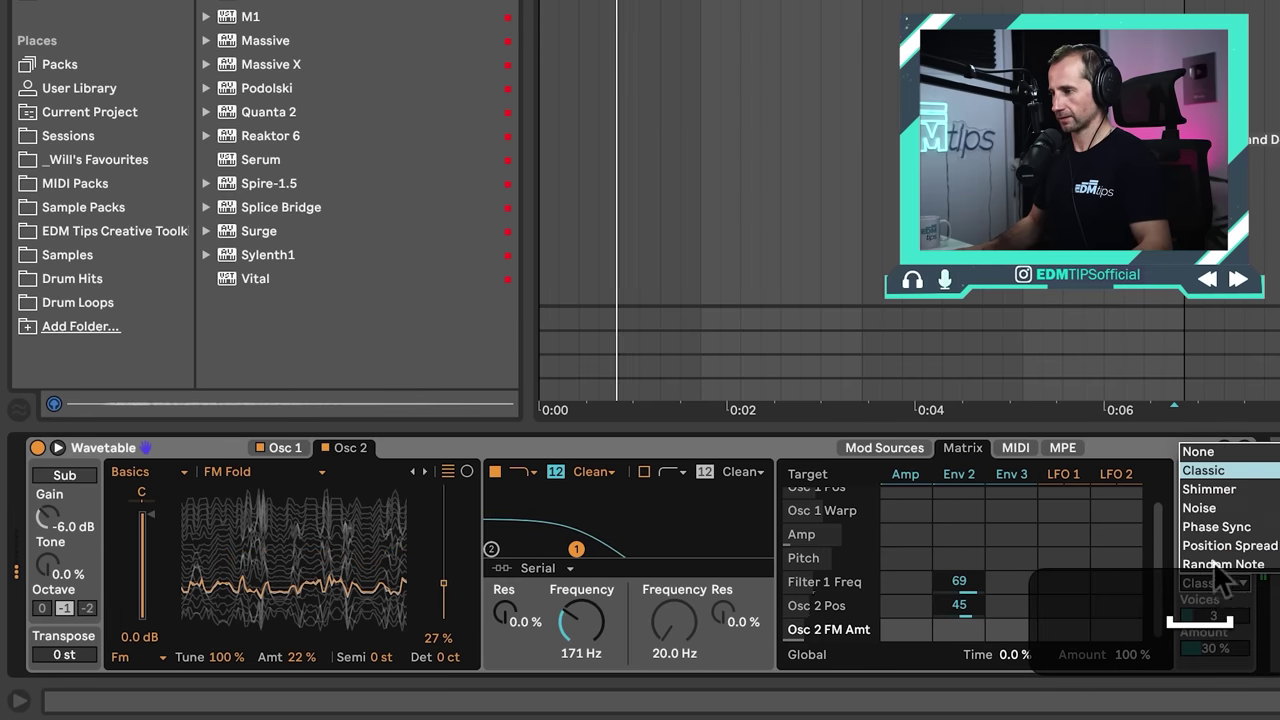
left_click(1223, 492)
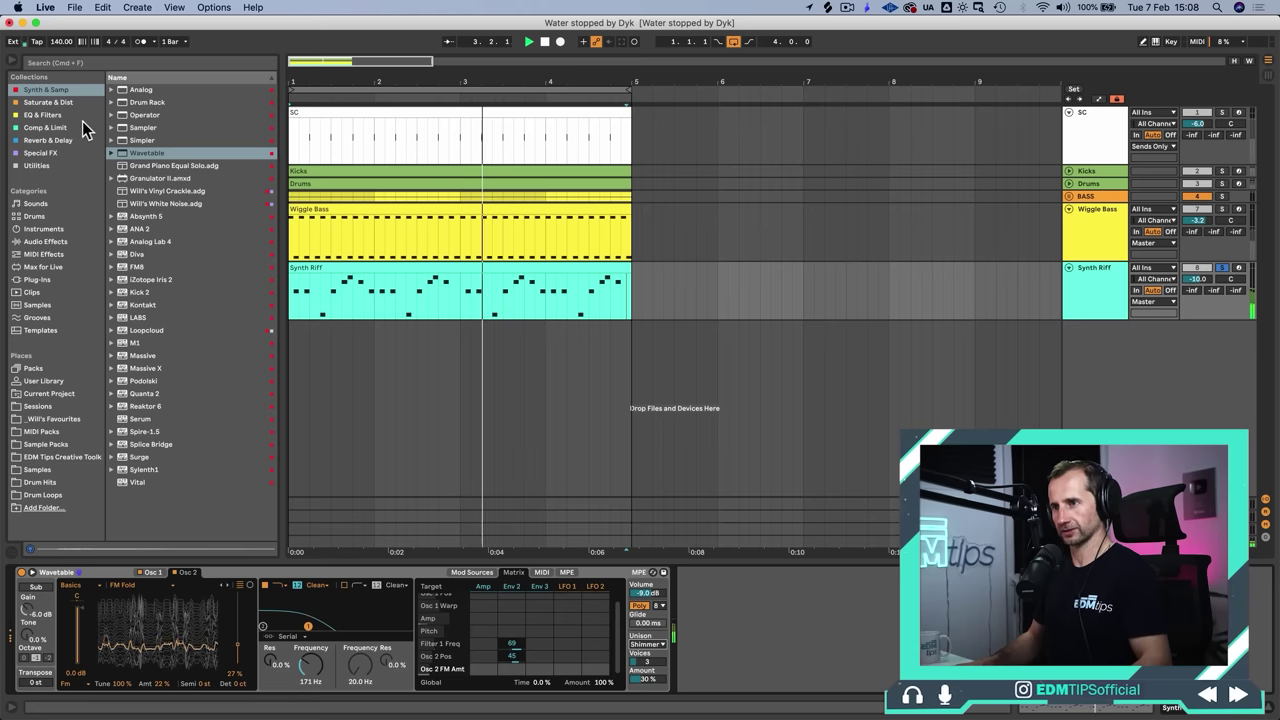
Step: Lengthen Wavetable's amp decay to 1.25 s and add EQ Eight after it on the Synth Riff track
left_click(60, 115)
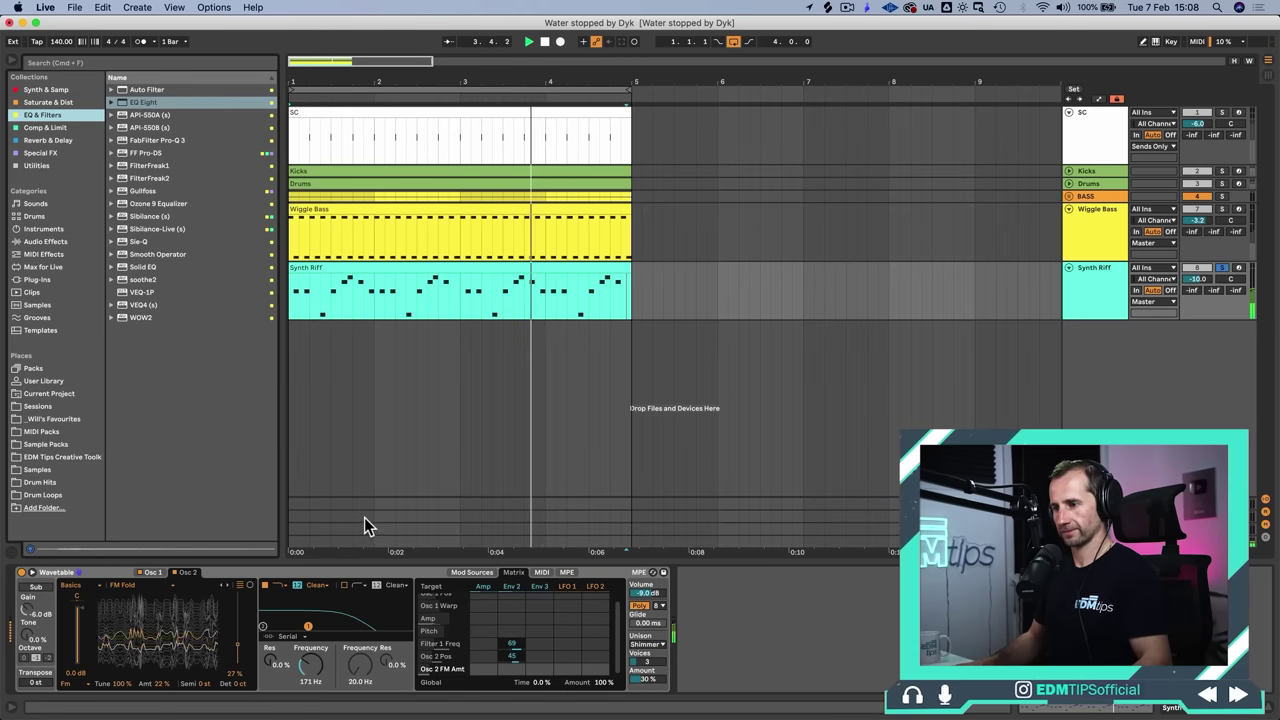
left_click(474, 573)
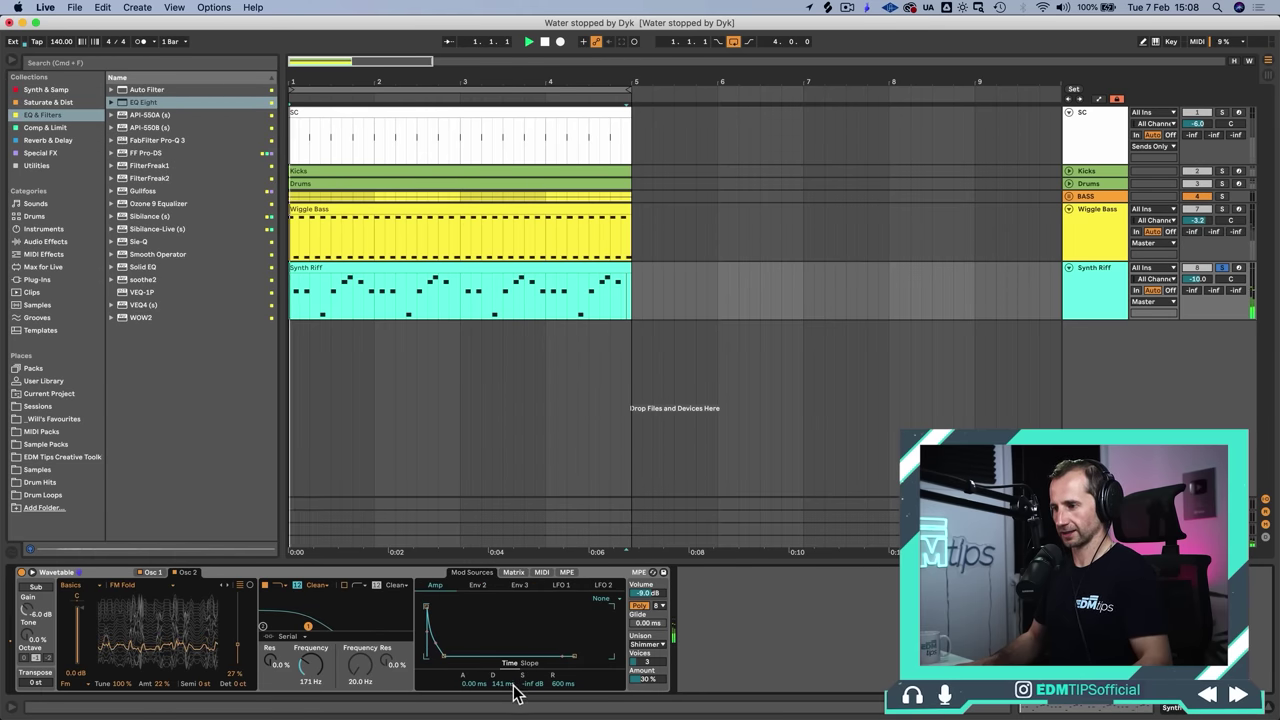
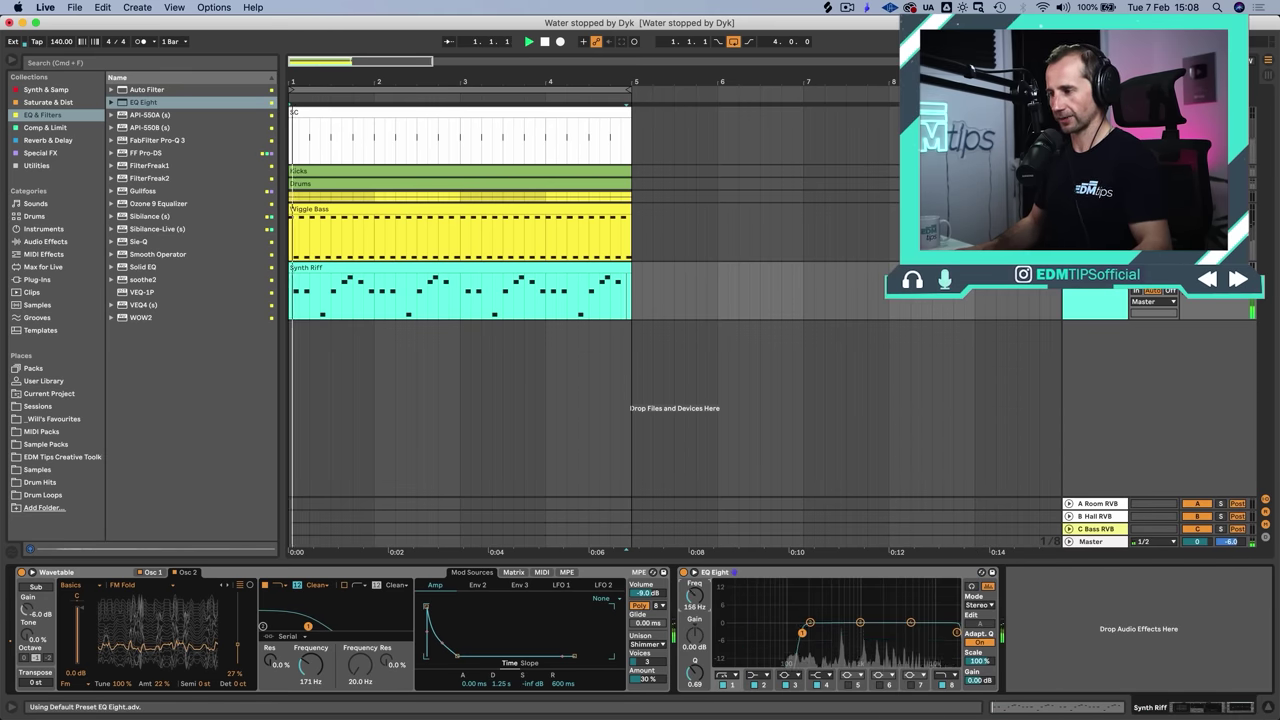
Step: Adjust EQ Eight's first-band low cut to about 156 Hz, stop playback and save the set
left_click_drag(694, 603, 694, 605)
key("space")
key("super+s")
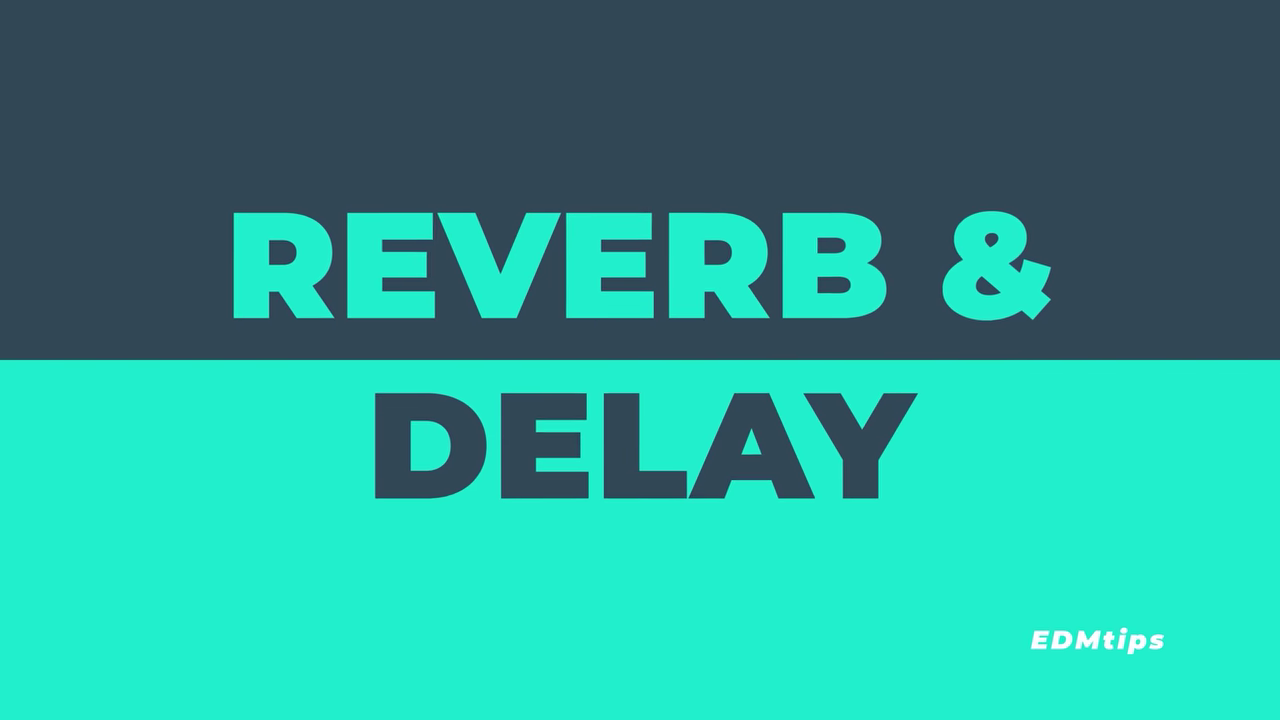
Step: Insert a new return track, rename it Riff DEL and colour it pale green
key("alt+super+t")
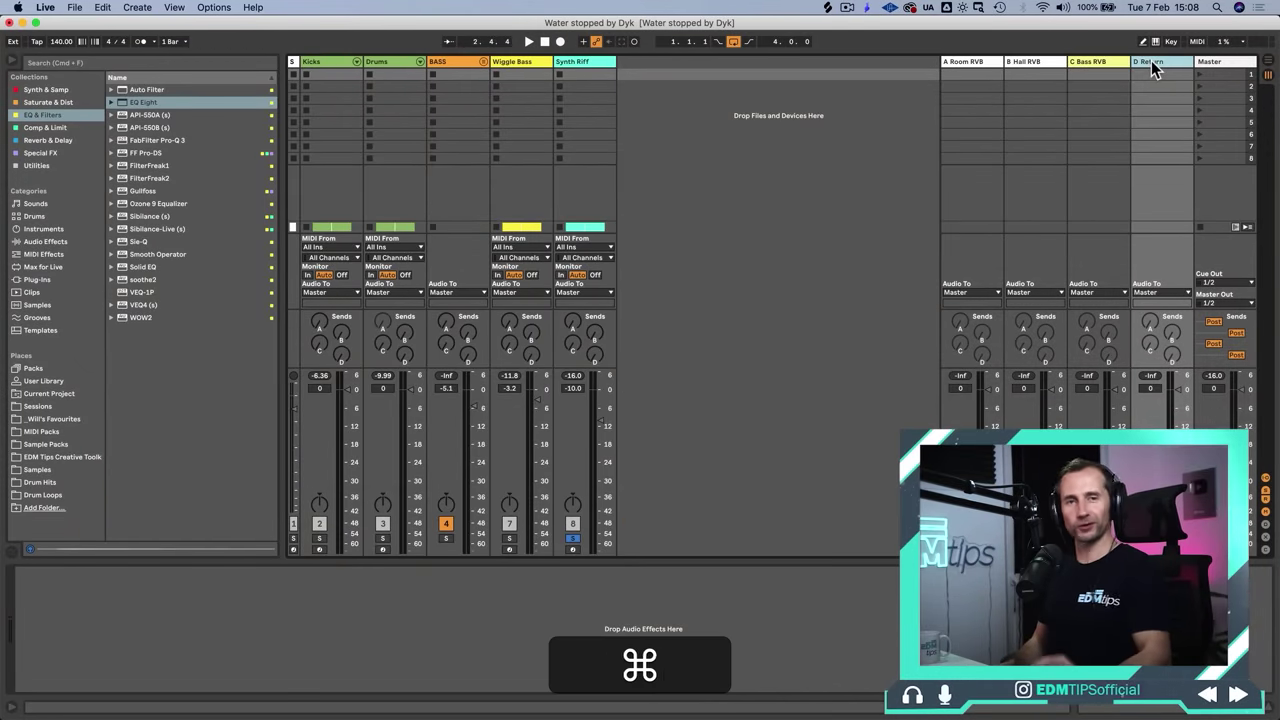
key("super+r")
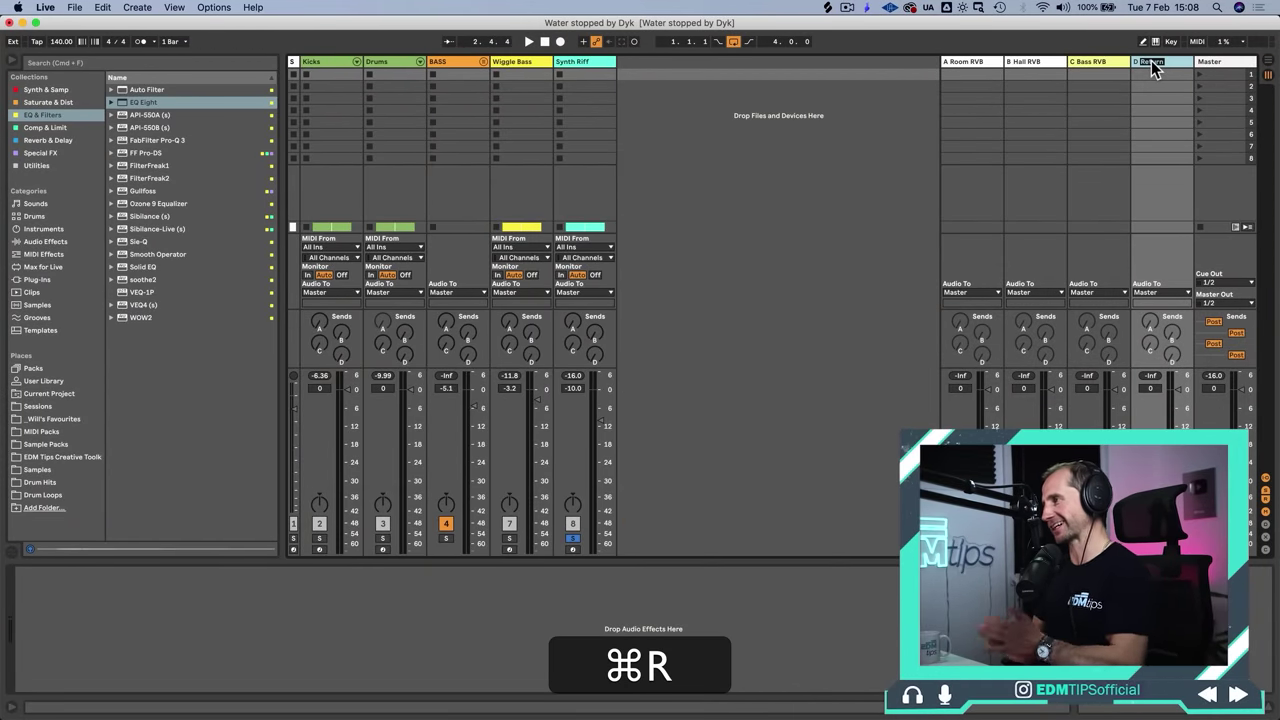
key("shift")
type("Riff DEL")
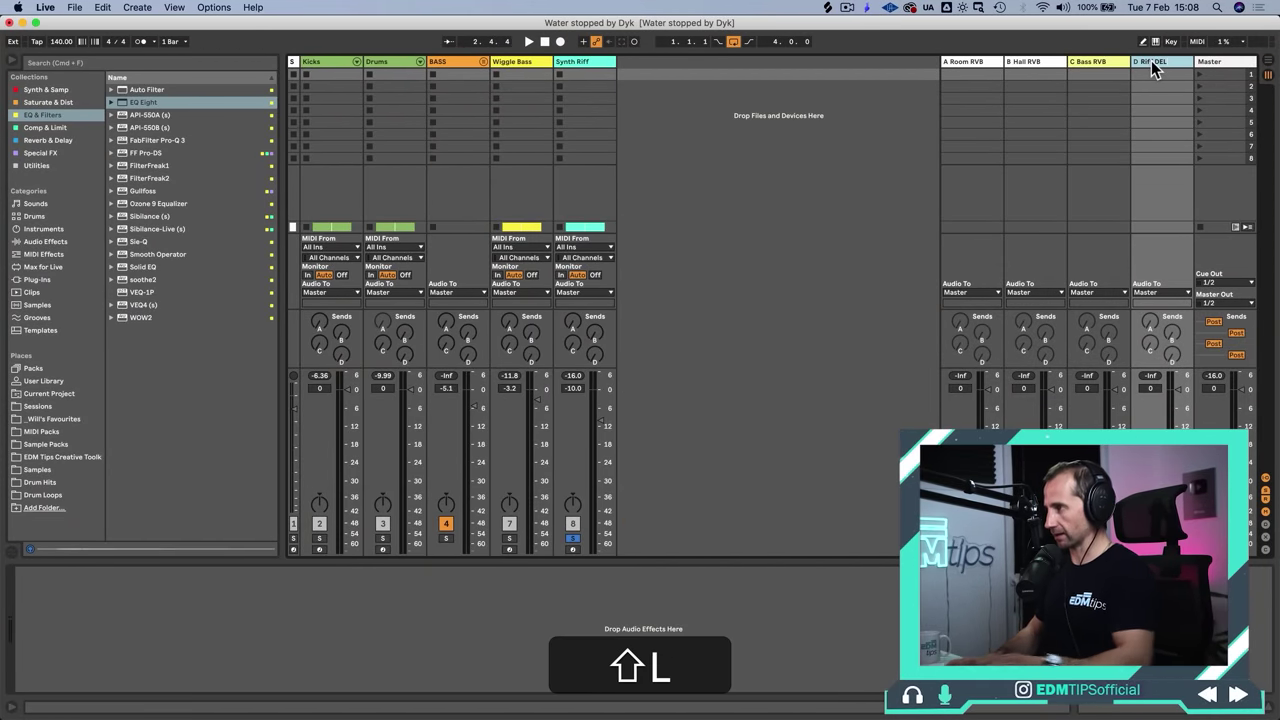
key("shift+Return")
right_click(1151, 60)
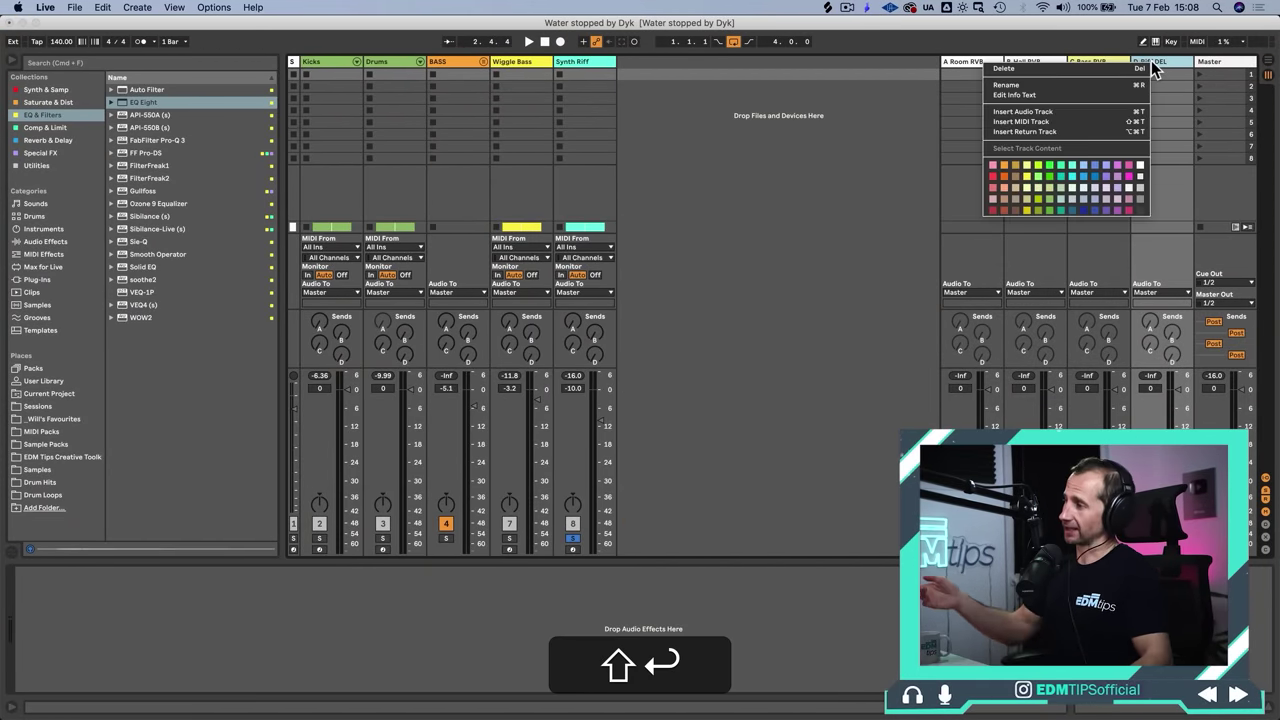
left_click(1068, 189)
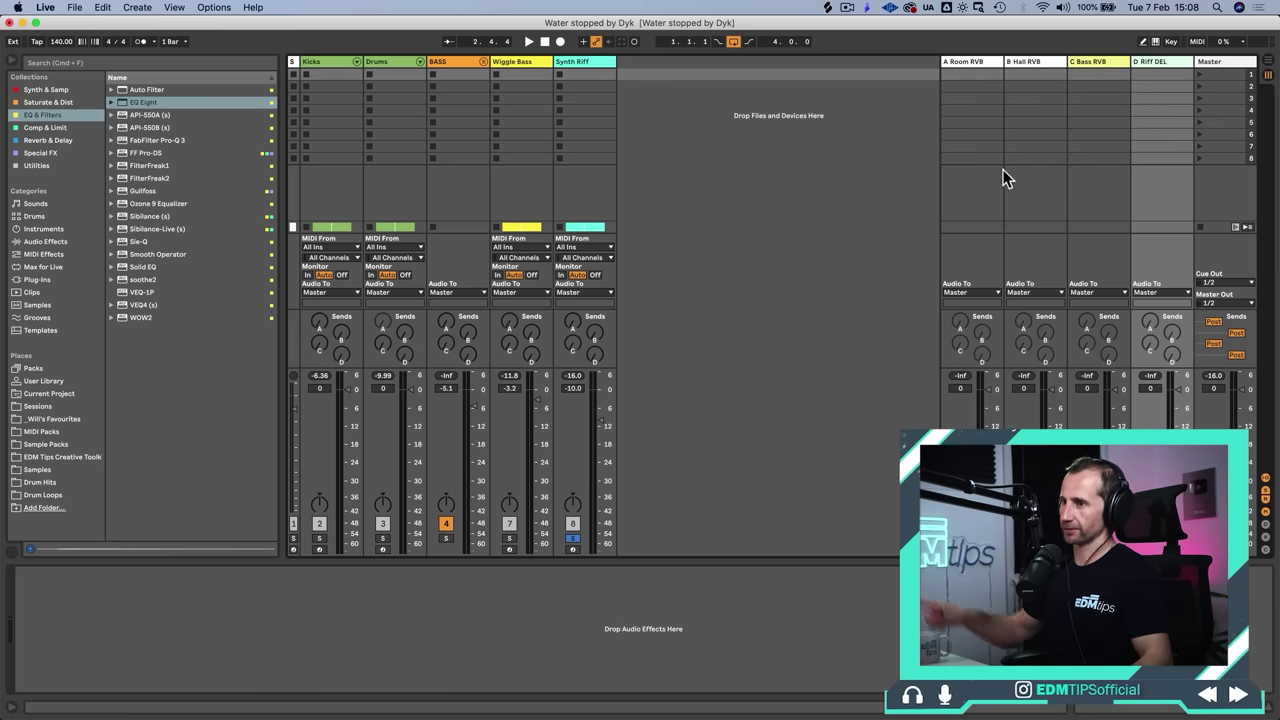
Step: Add the Echo effect to the Riff DEL return track and set its dry/wet to 100%
left_click(42, 127)
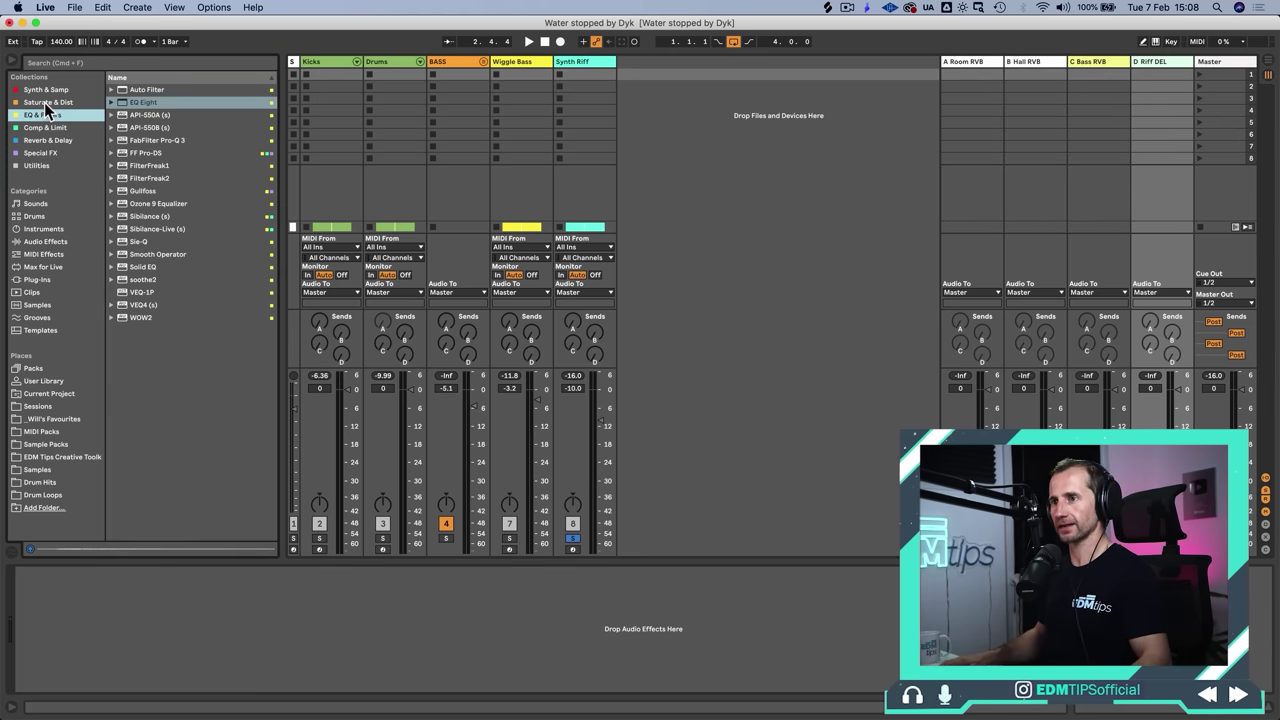
left_click(50, 140)
left_click(131, 102)
left_click_drag(133, 106, 1160, 64)
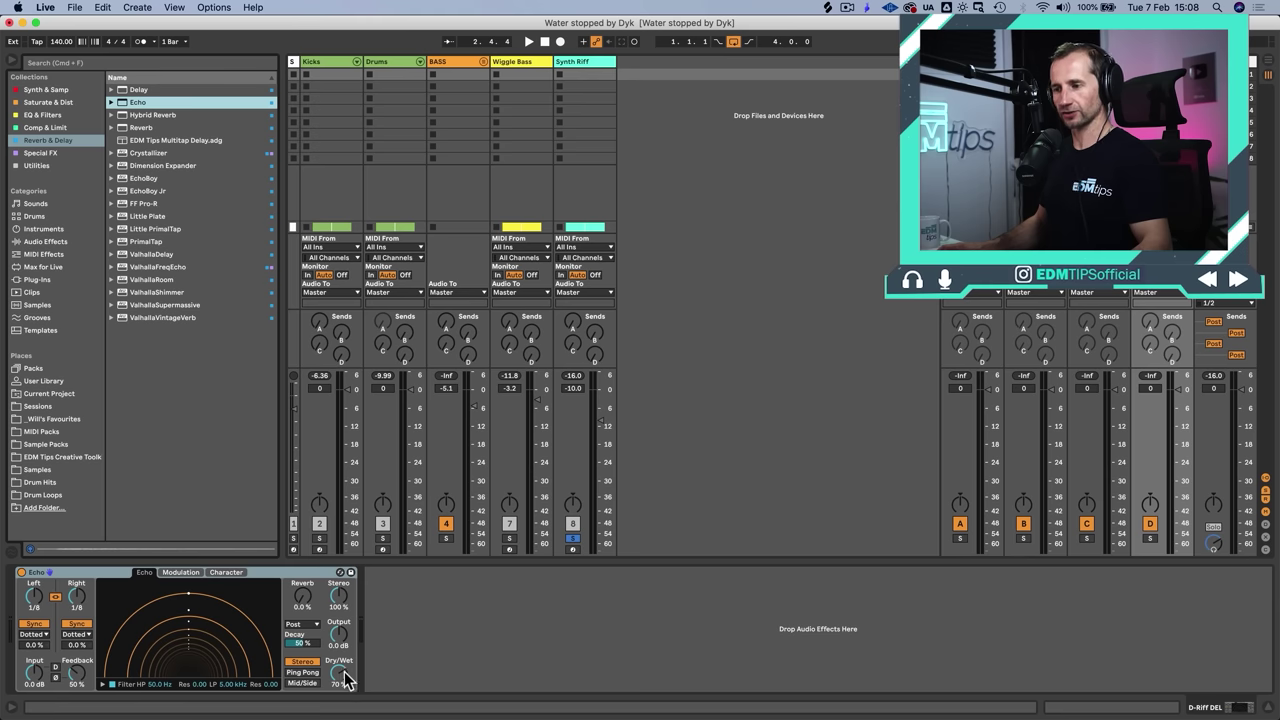
left_click_drag(343, 676, 343, 640)
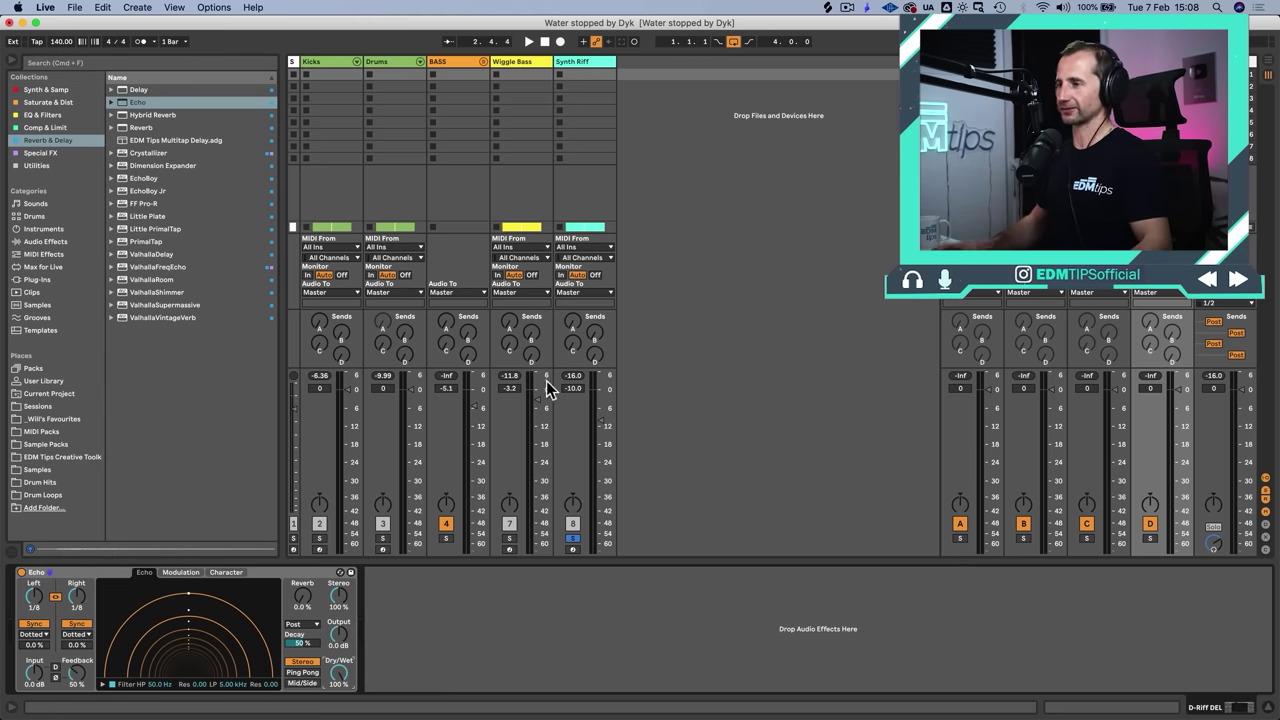
Step: During playback, raise Synth Riff's send to Riff DEL and set the Echo to Ping Pong with 40% feedback
key("space")
left_click_drag(595, 355, 595, 295)
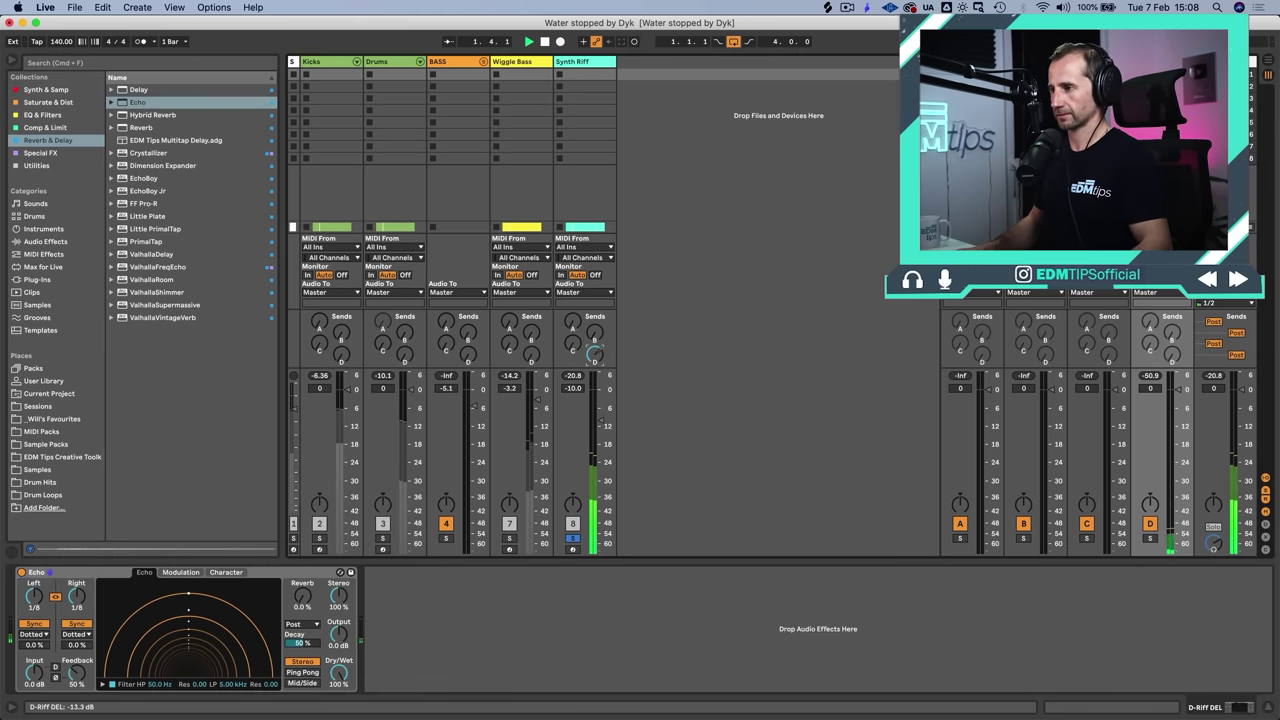
left_click(311, 673)
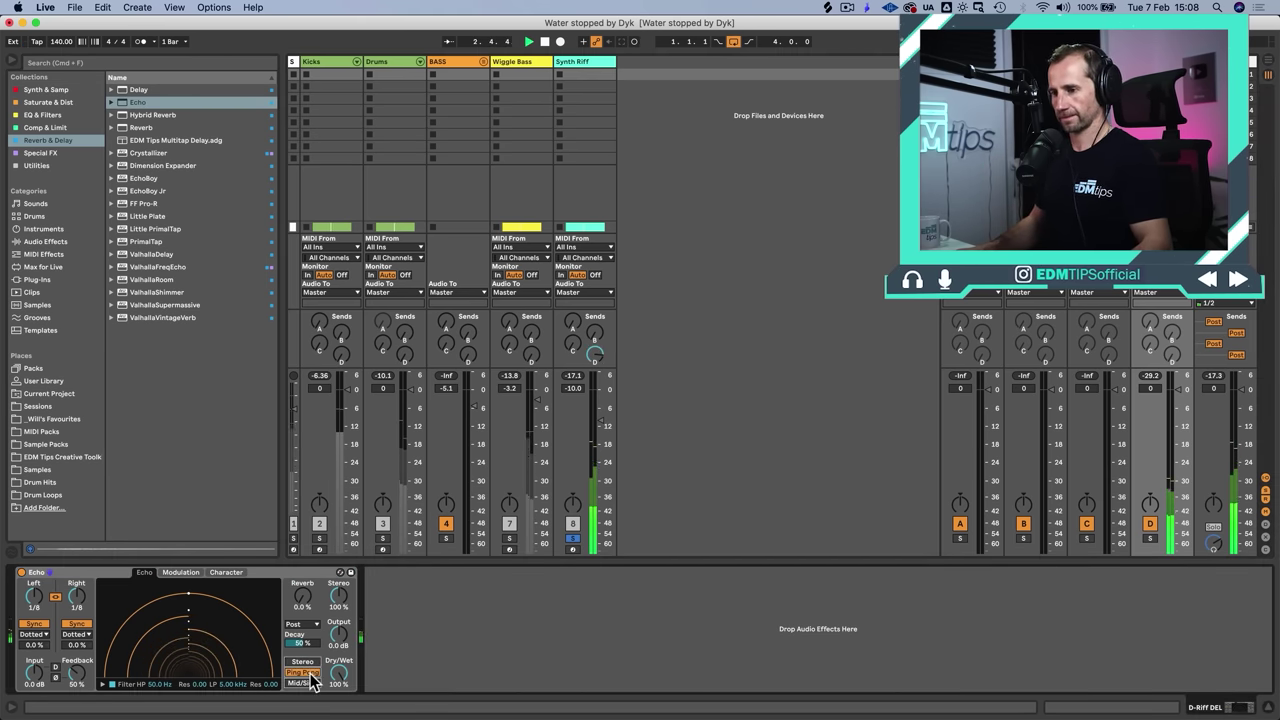
left_click_drag(77, 673, 77, 687)
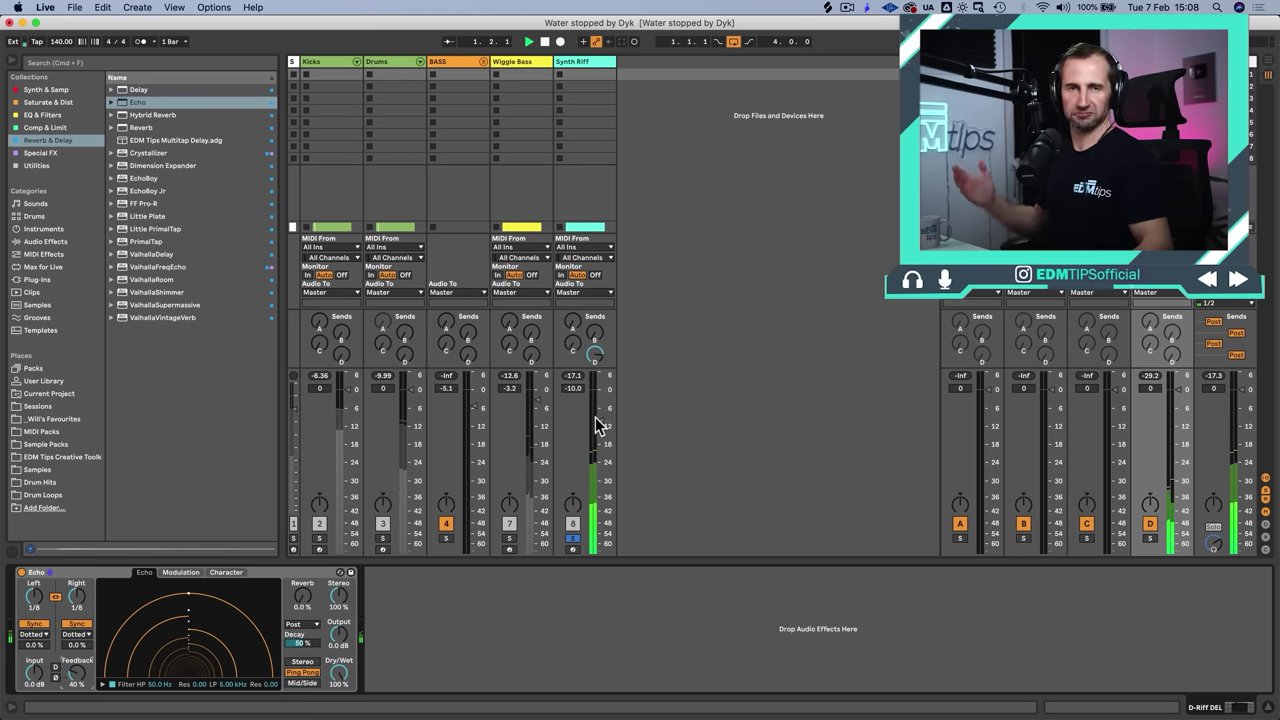
key("space")
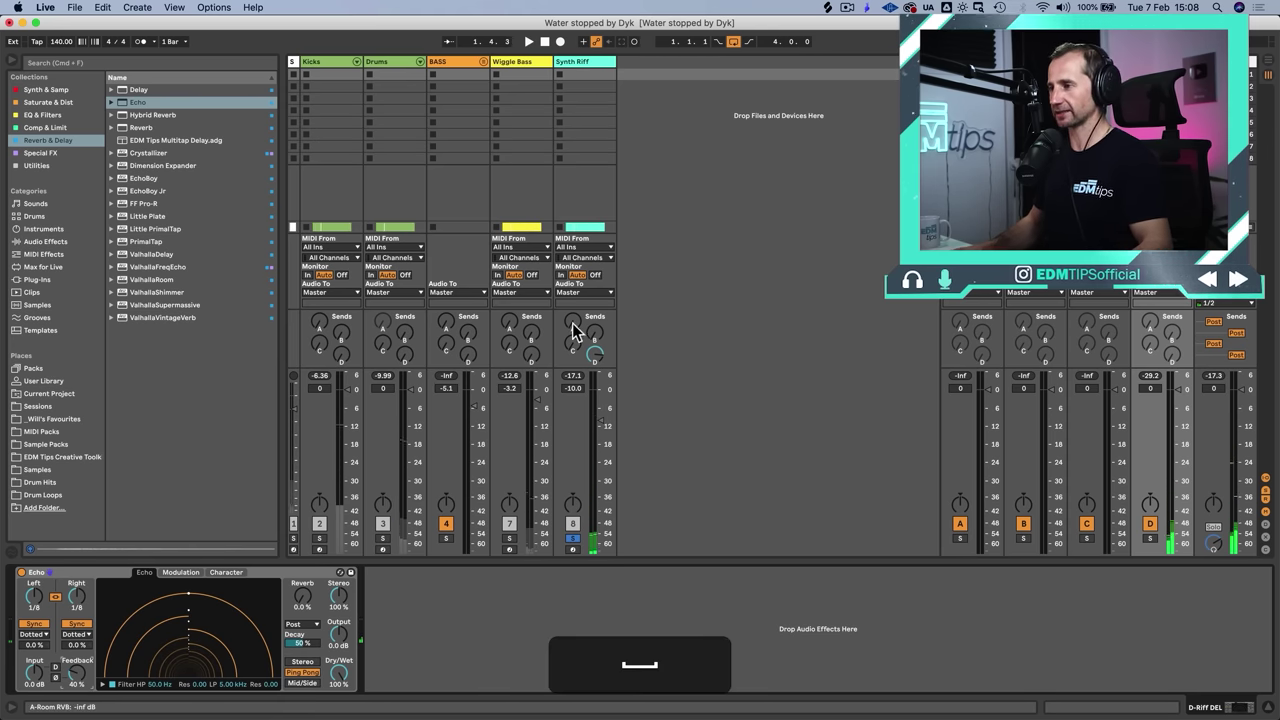
Step: Raise Synth Riff's send to the Room RVB return during playback and set the track's volume to -9.0 dB
key("space")
left_click_drag(572, 323, 572, 258)
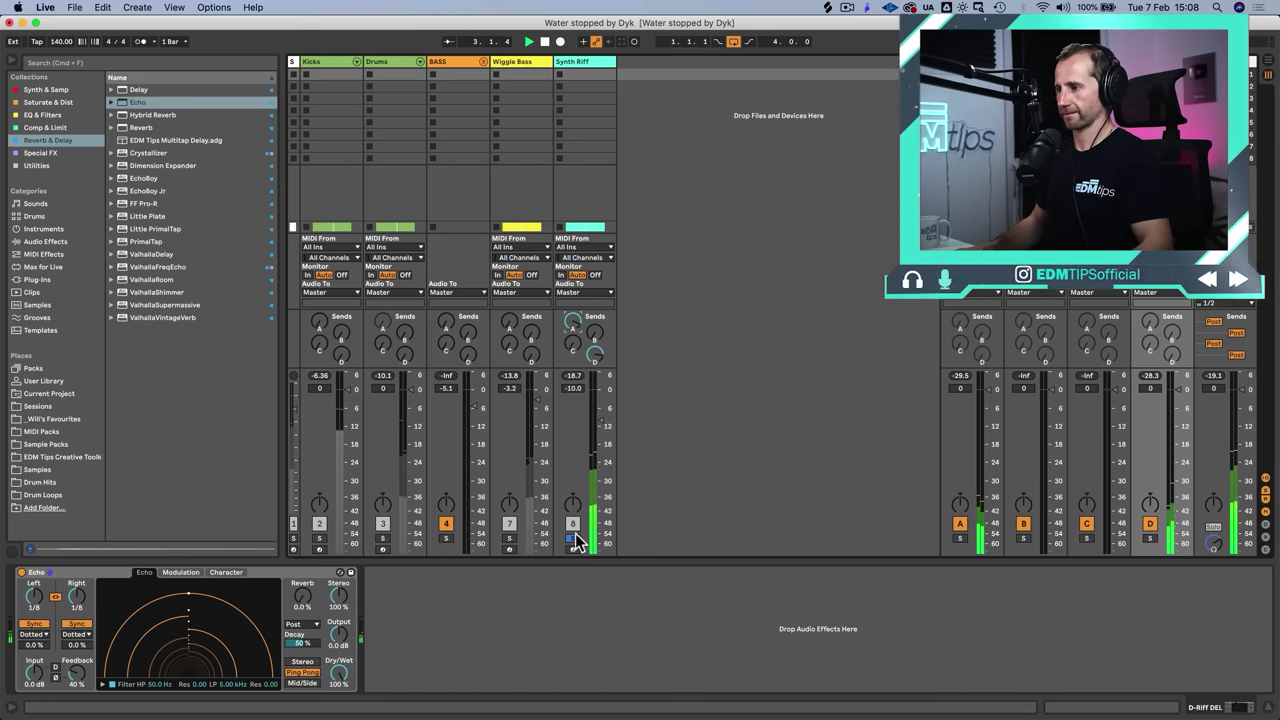
left_click_drag(592, 432, 592, 428)
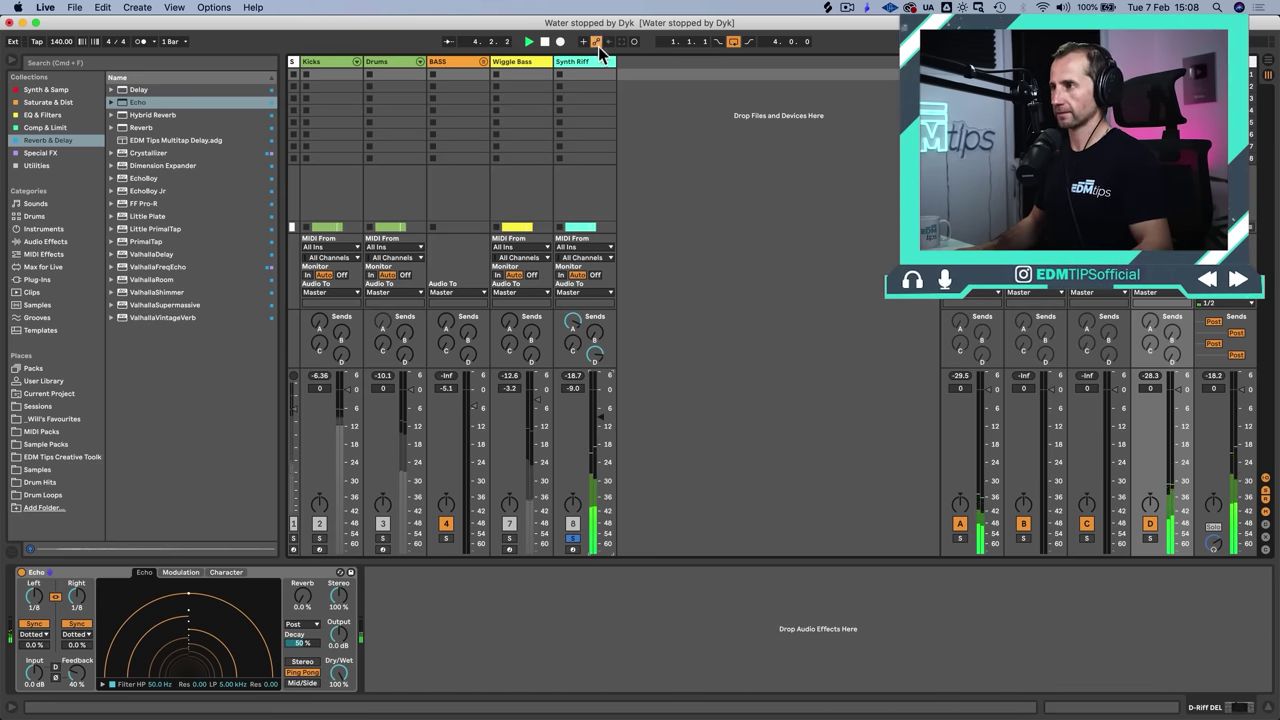
Step: Copy the SC PUMP compressor from Wiggle Bass to the end of Synth Riff, set its threshold to -29.0 dB and unsolo the track
left_click(594, 62)
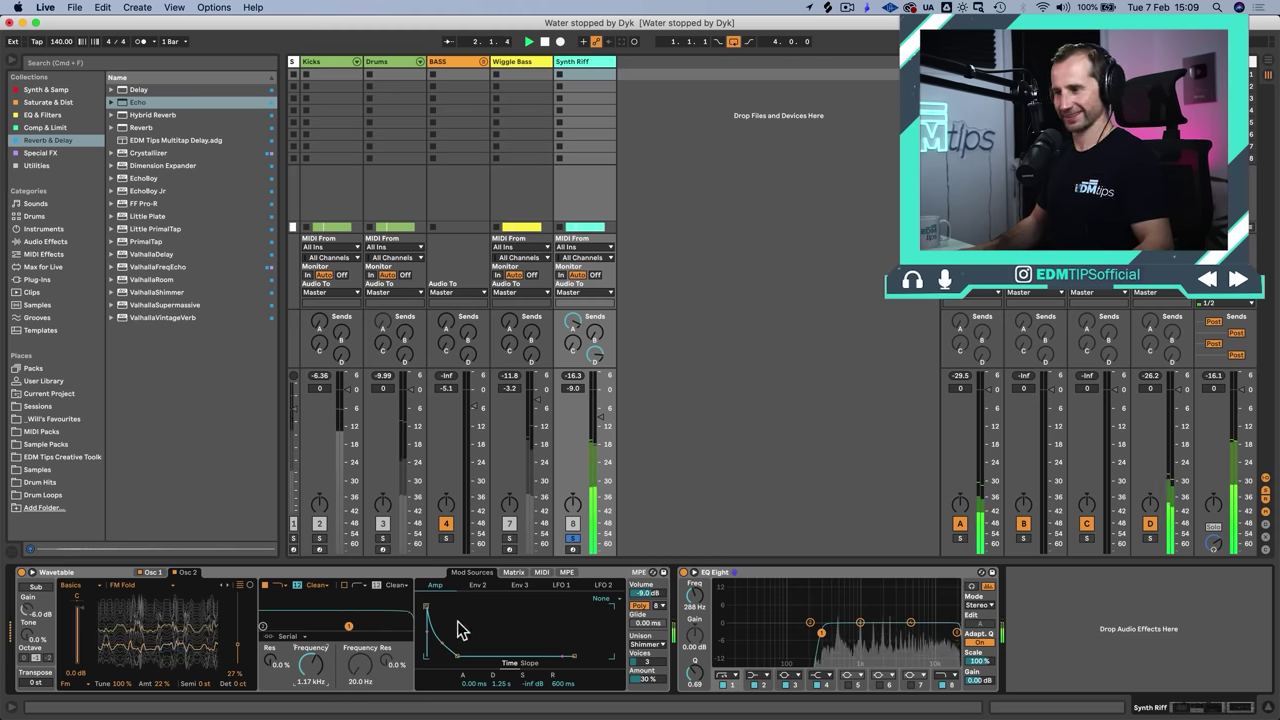
left_click(537, 63)
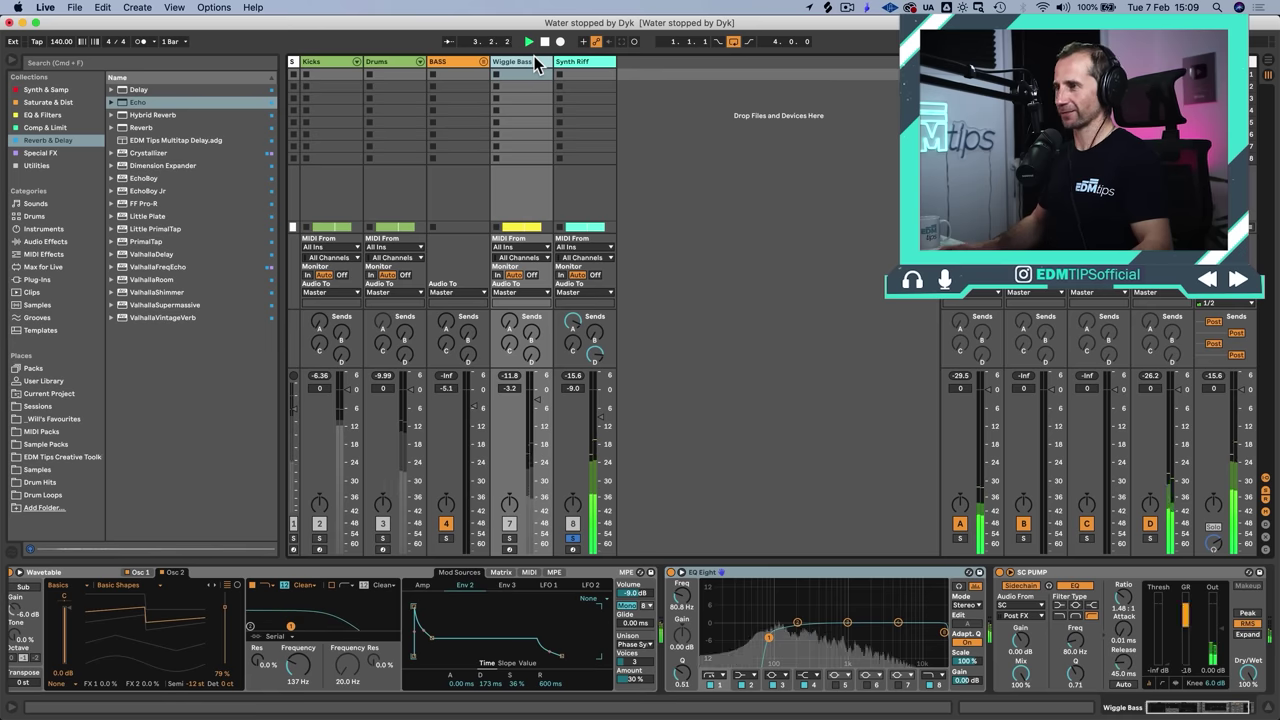
left_click(1068, 577)
key("super+c")
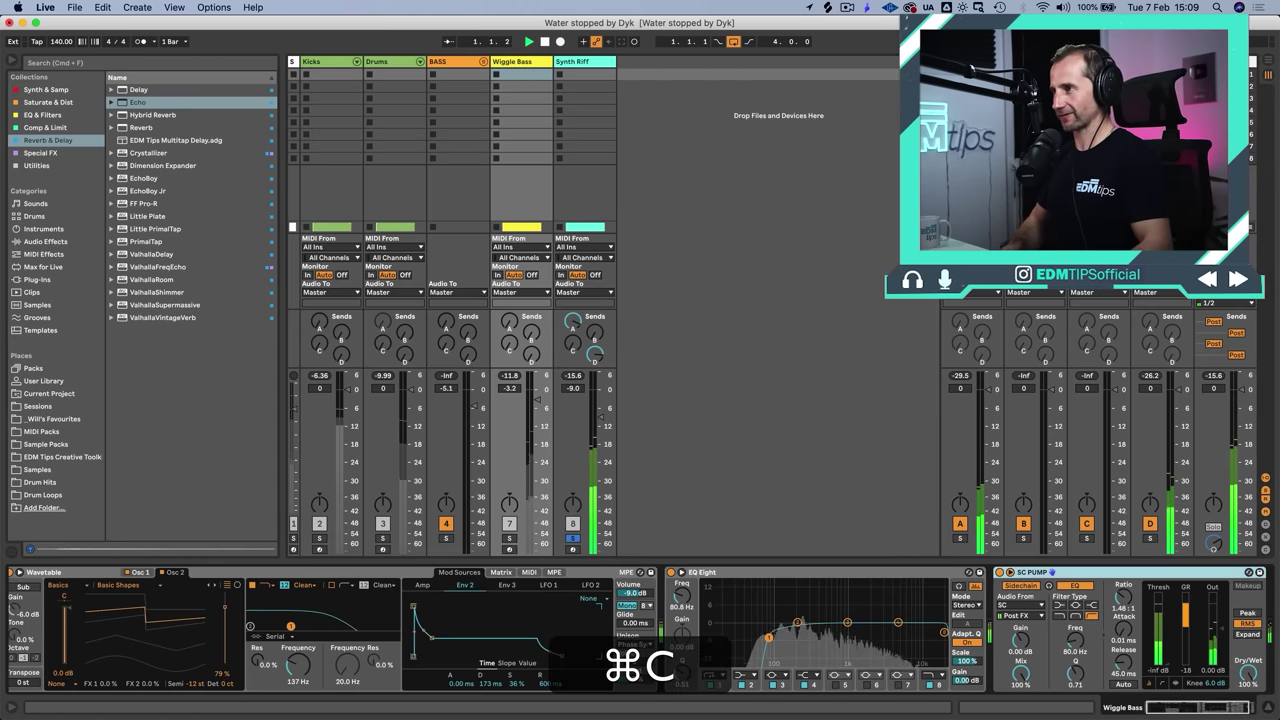
left_click(605, 62)
key("super+v")
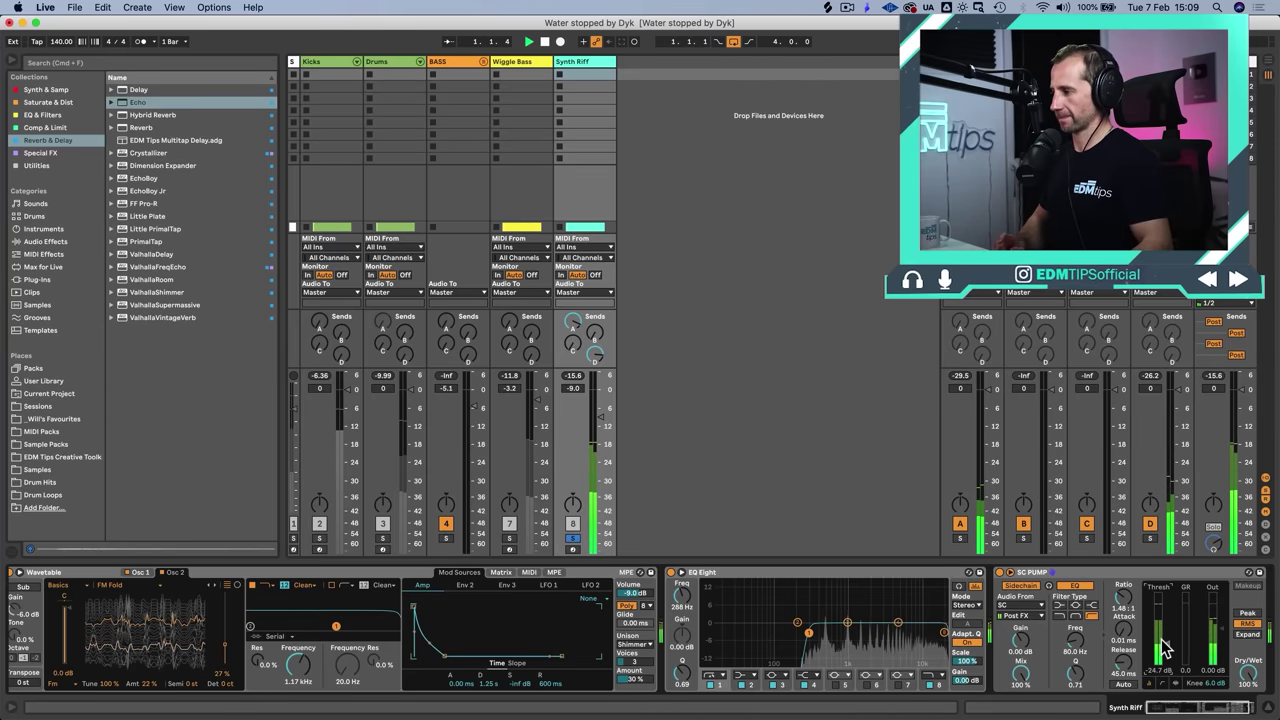
left_click(574, 539)
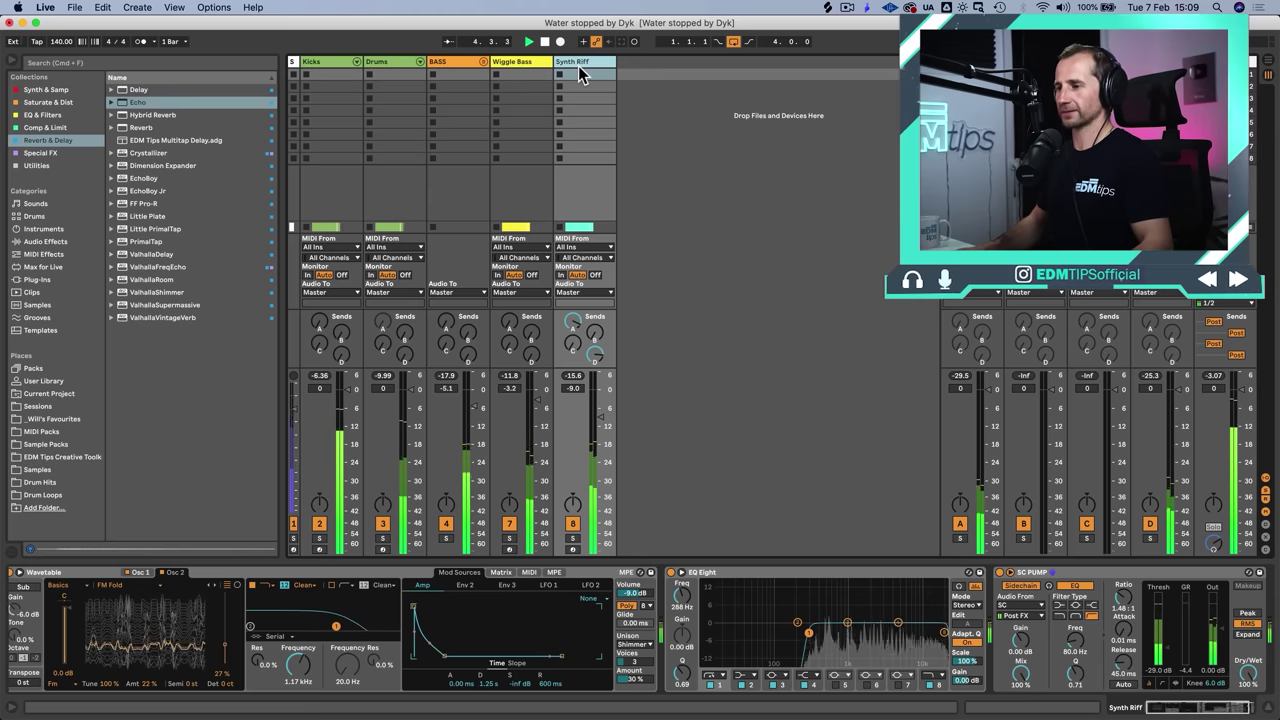
Step: Insert Saturator after Wavetable on Synth Riff with 7.43 dB drive and -4.29 dB output, and save the set
left_click(335, 577)
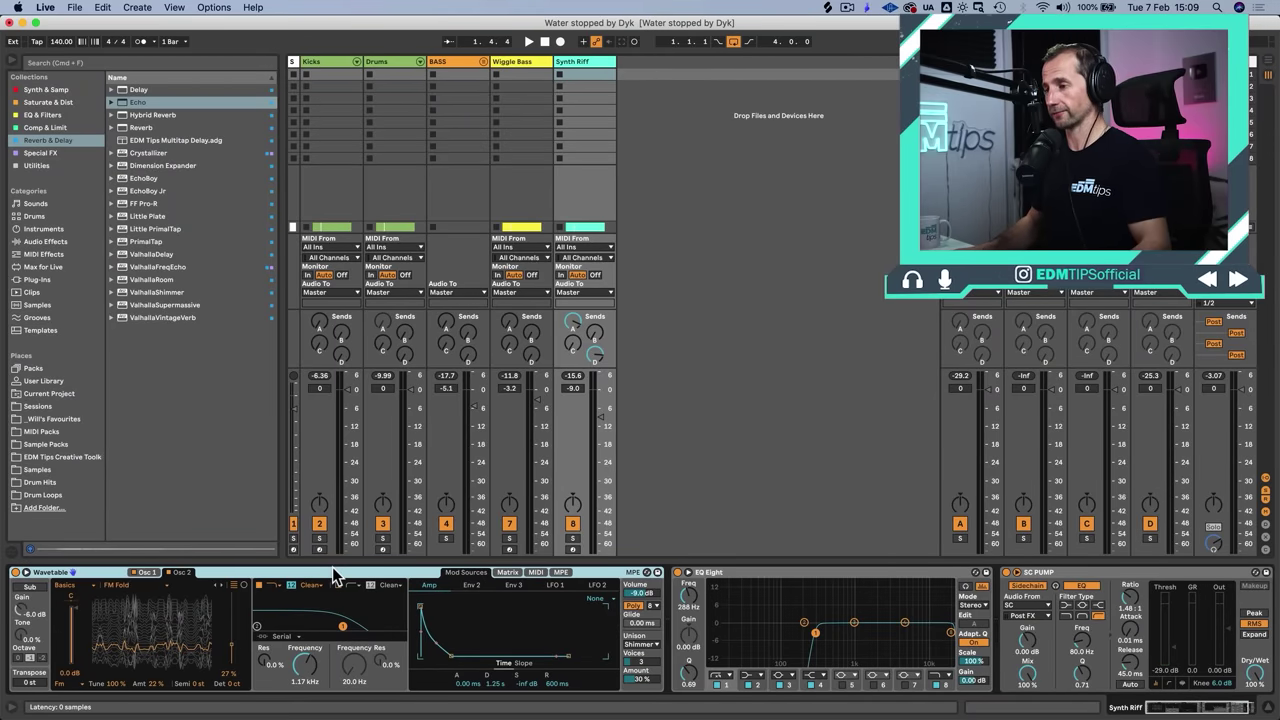
left_click(46, 116)
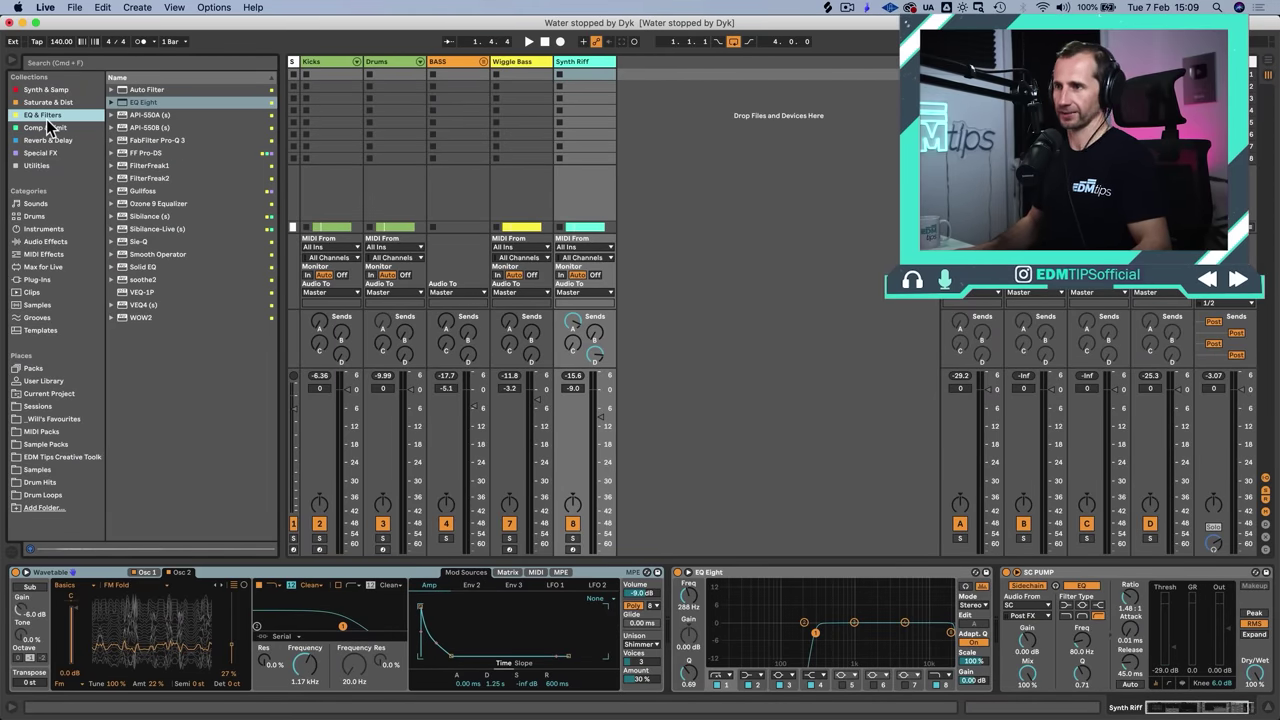
left_click(44, 129)
left_click(48, 103)
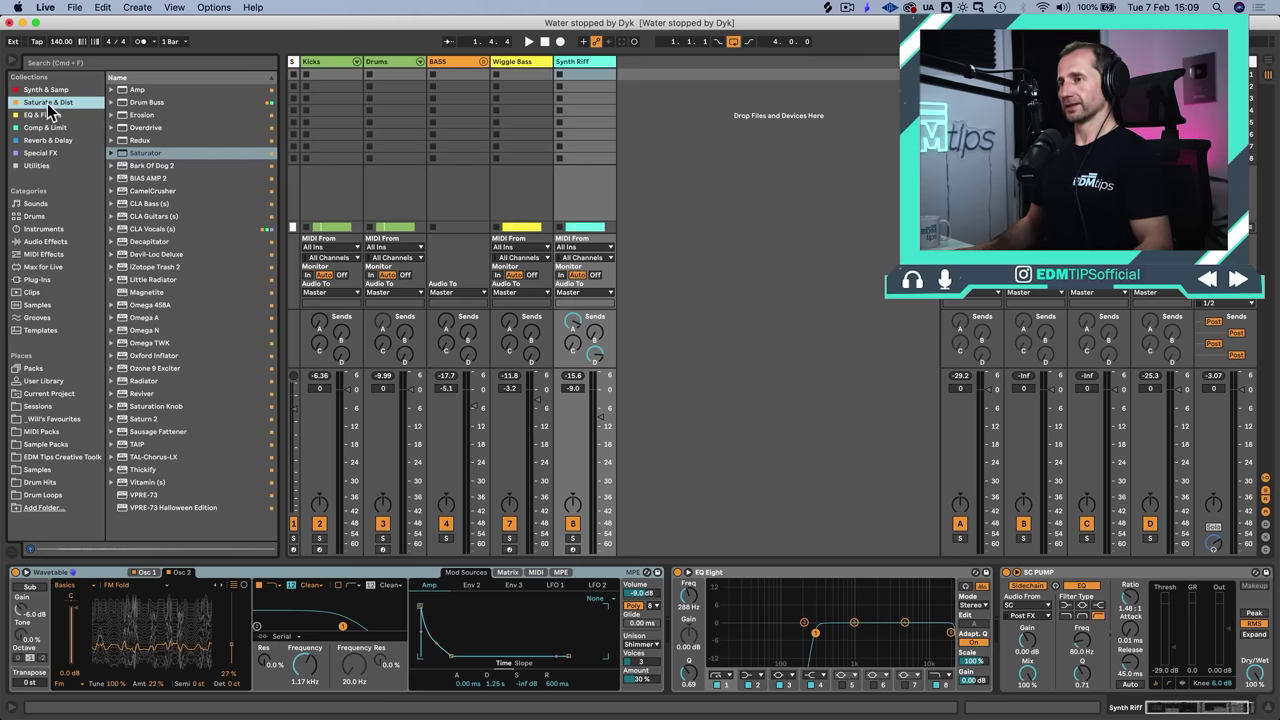
left_click(137, 154)
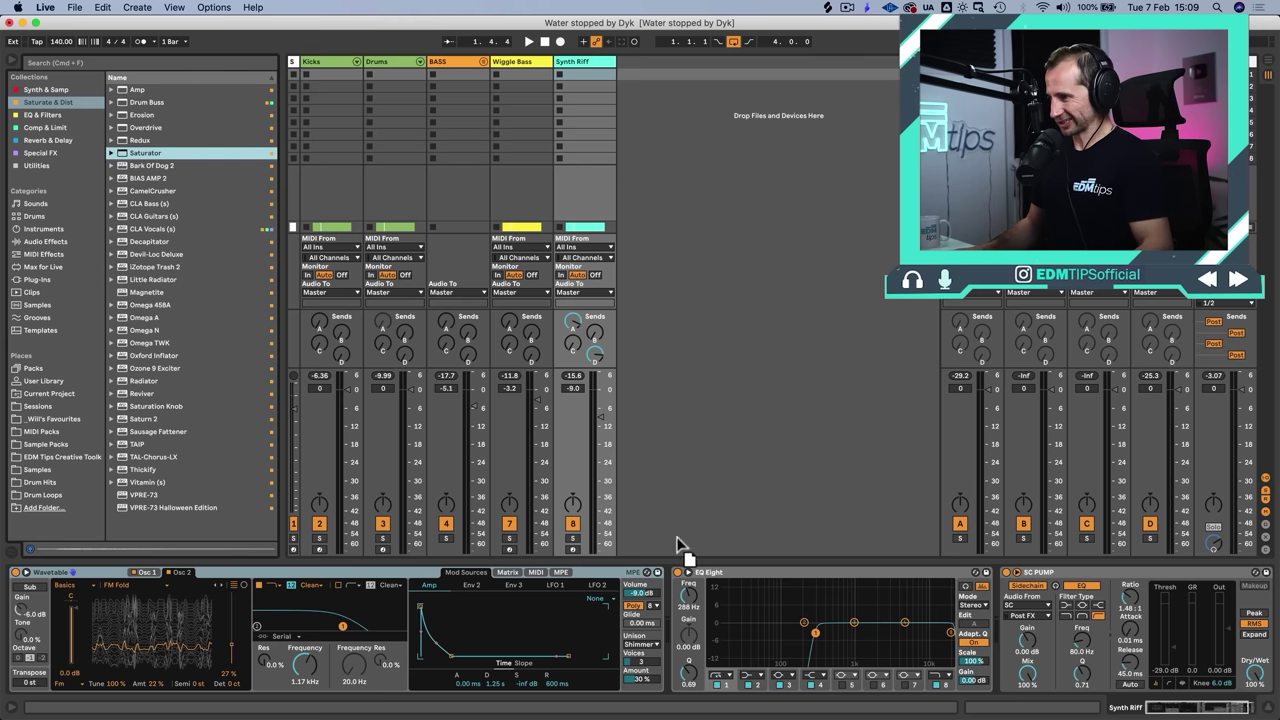
left_click_drag(677, 545, 688, 582)
key("space")
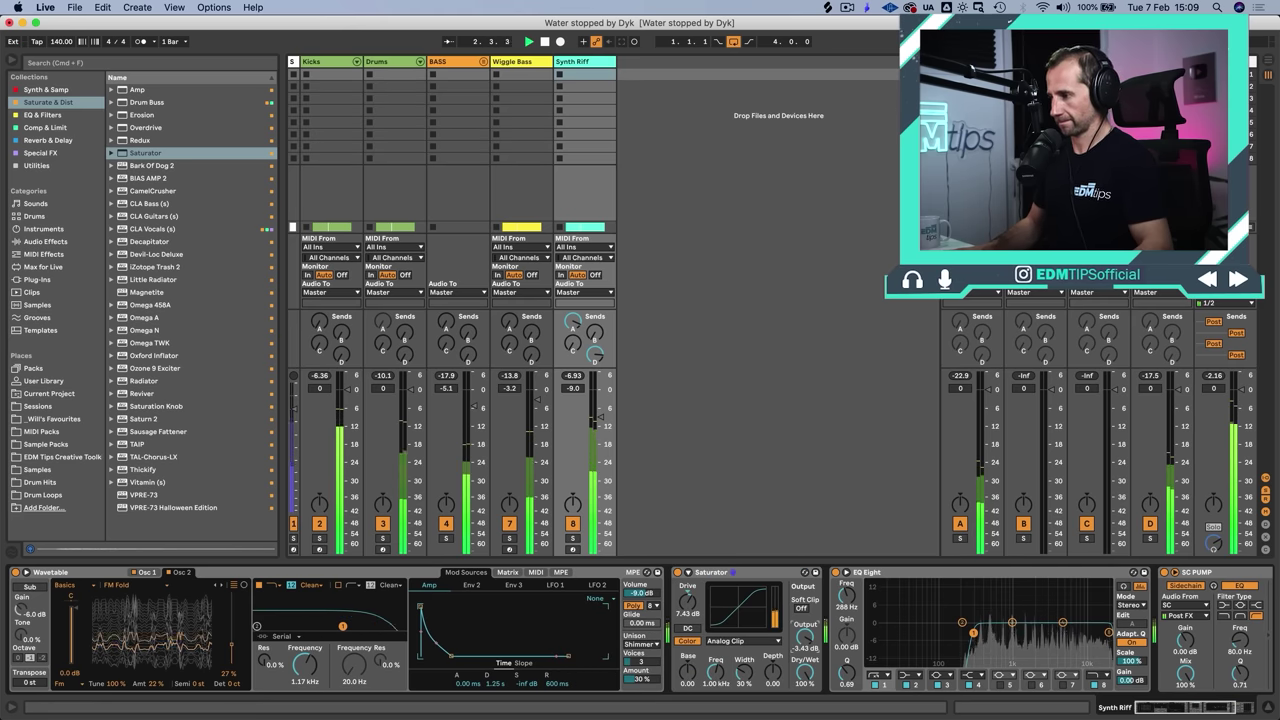
left_click_drag(805, 638, 805, 675)
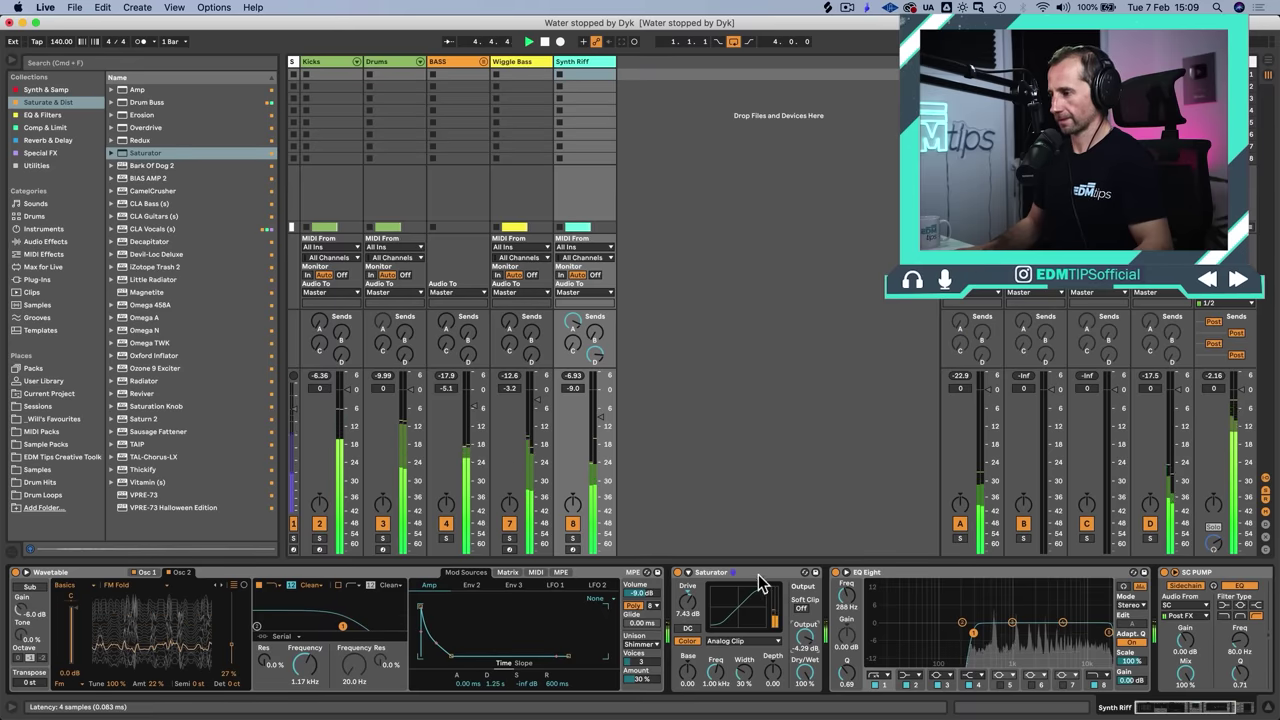
key("super+s")
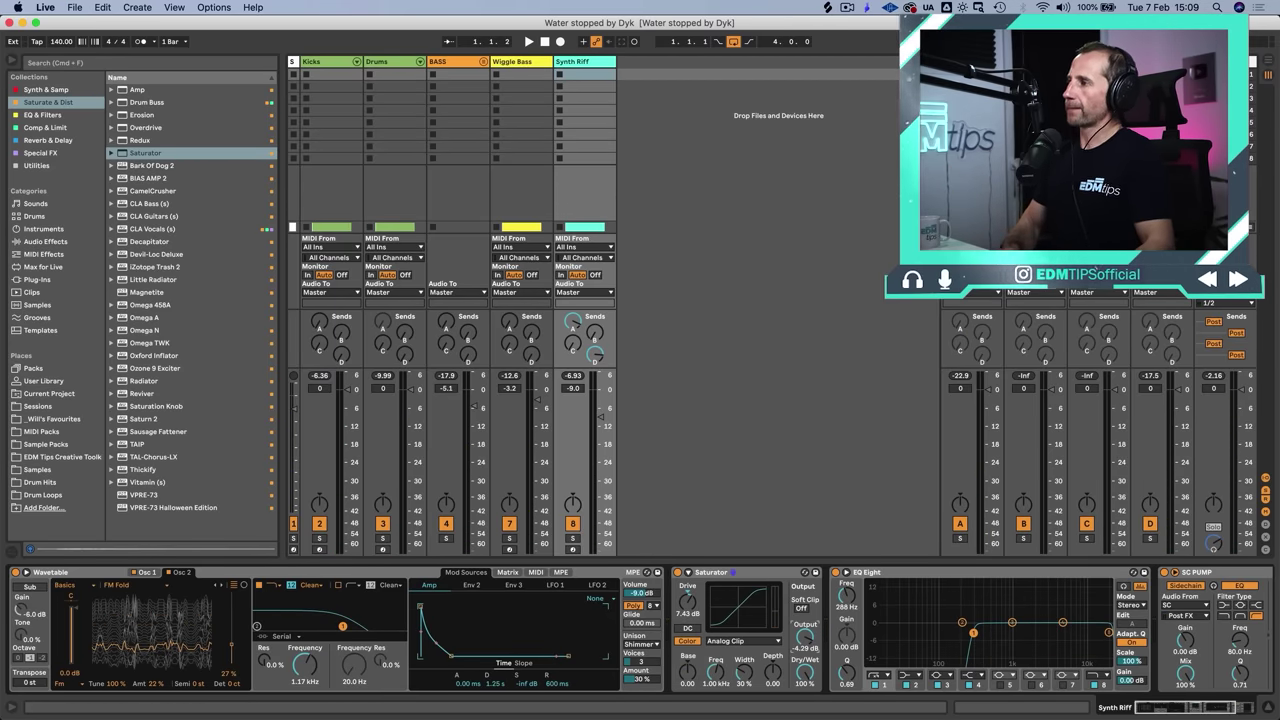
Step: Solo Synth Riff, raise its Hall RVB send to about -8.6 dB and shorten the Hall Reverb's decay to 4.76 s
left_click(1025, 61)
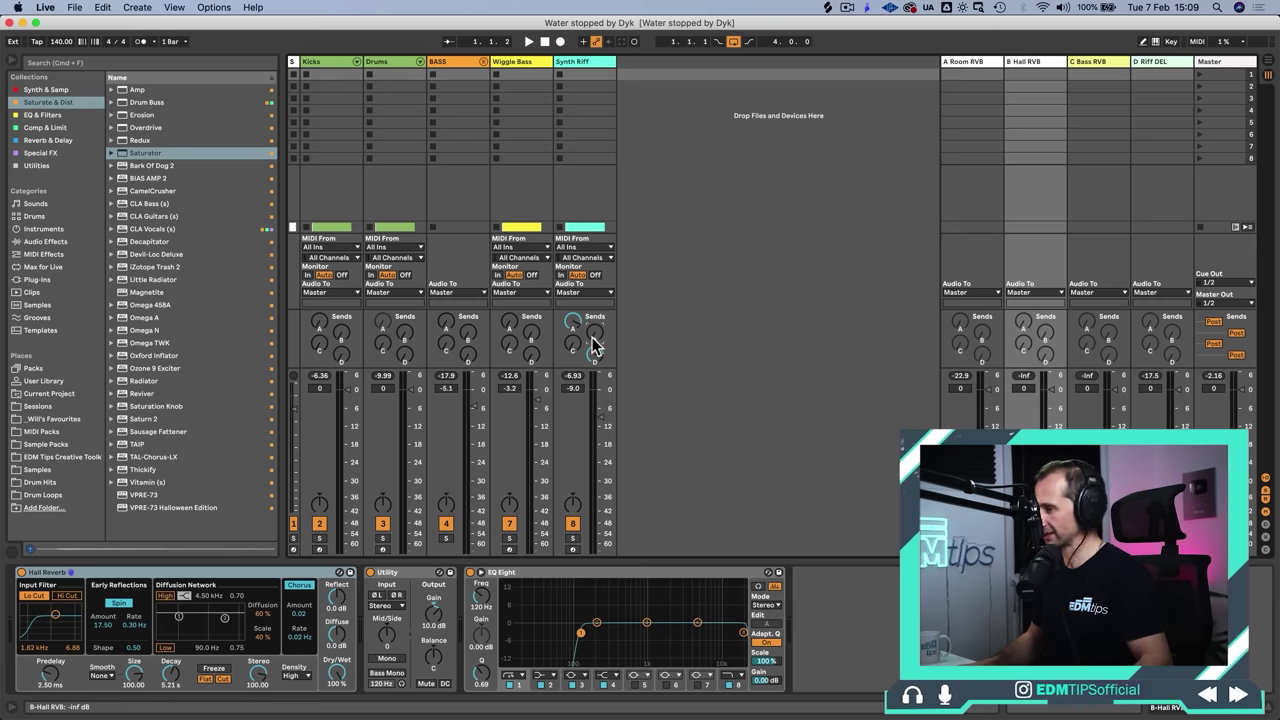
left_click(572, 538)
left_click_drag(593, 338, 593, 322)
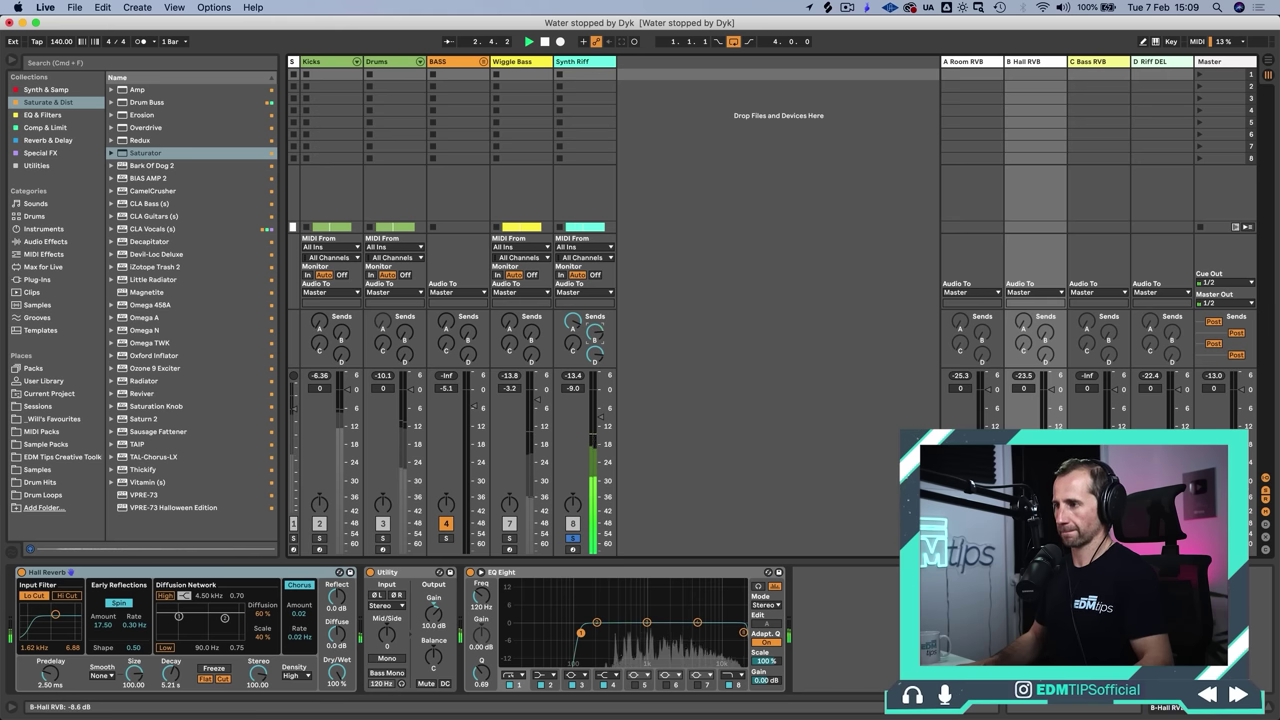
left_click_drag(176, 686, 176, 700)
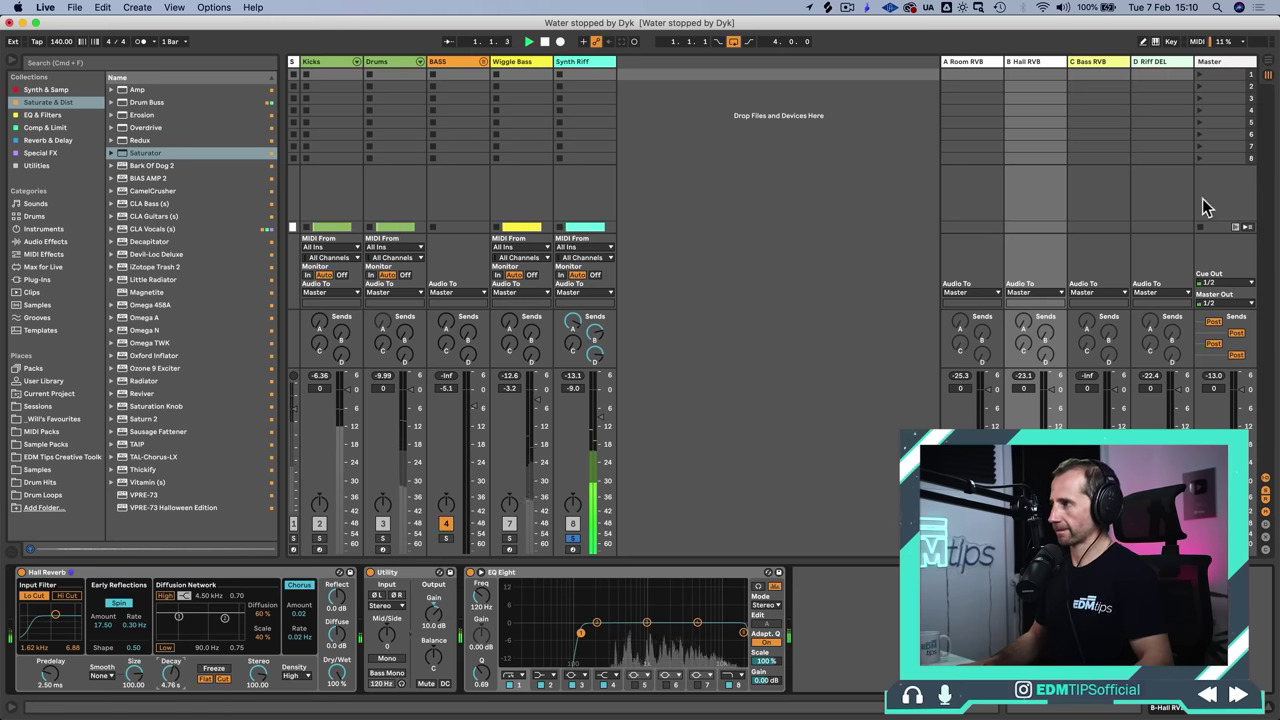
Step: Find Phaser-Flanger among the Pitch & Modulation audio effects and insert it before EQ Eight on the Hall RVB return
left_click(52, 141)
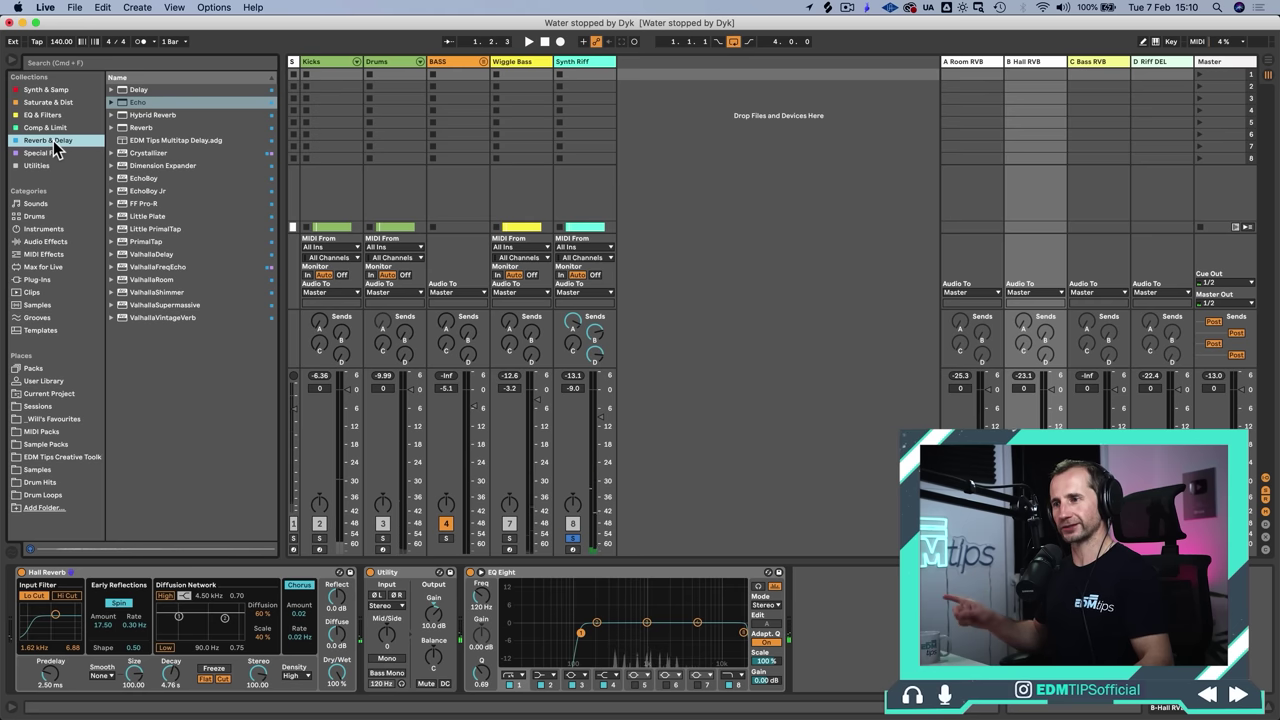
left_click(36, 230)
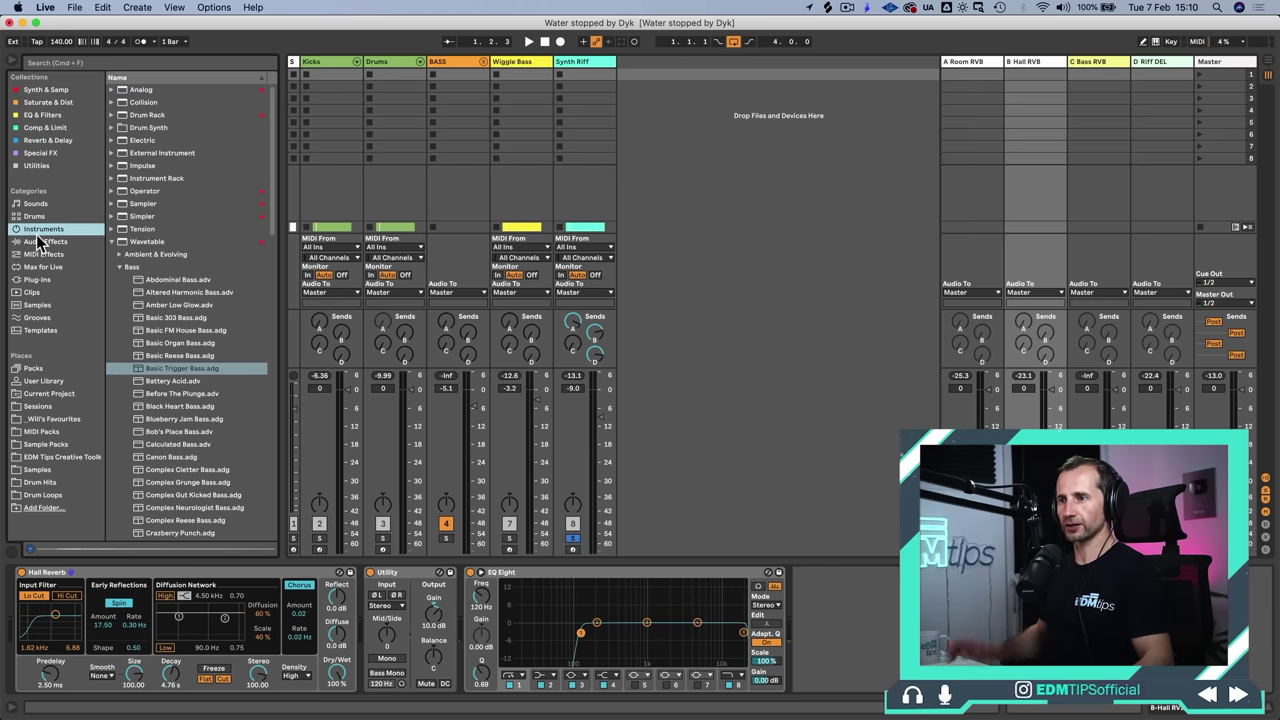
left_click(40, 242)
key("Up")
key("Up")
key("Up")
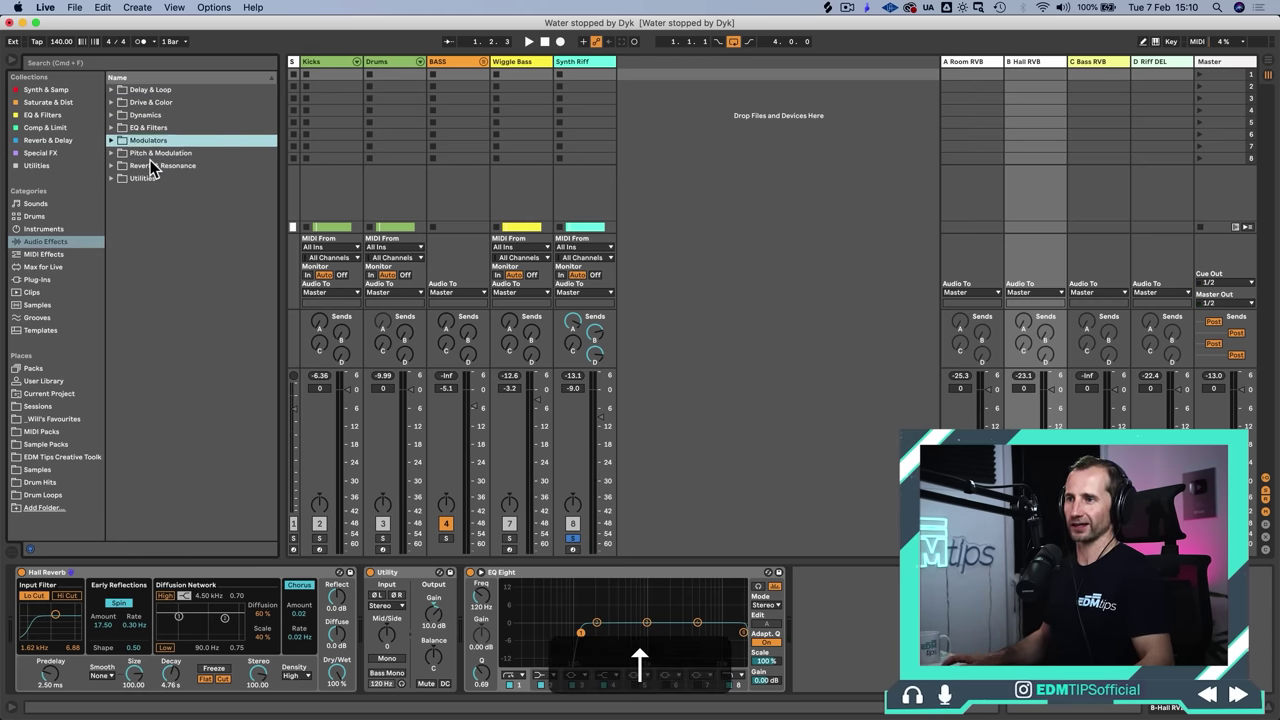
key("Down")
key("Down")
key("Up")
key("Up")
key("Up")
key("Down")
key("Down")
key("Down")
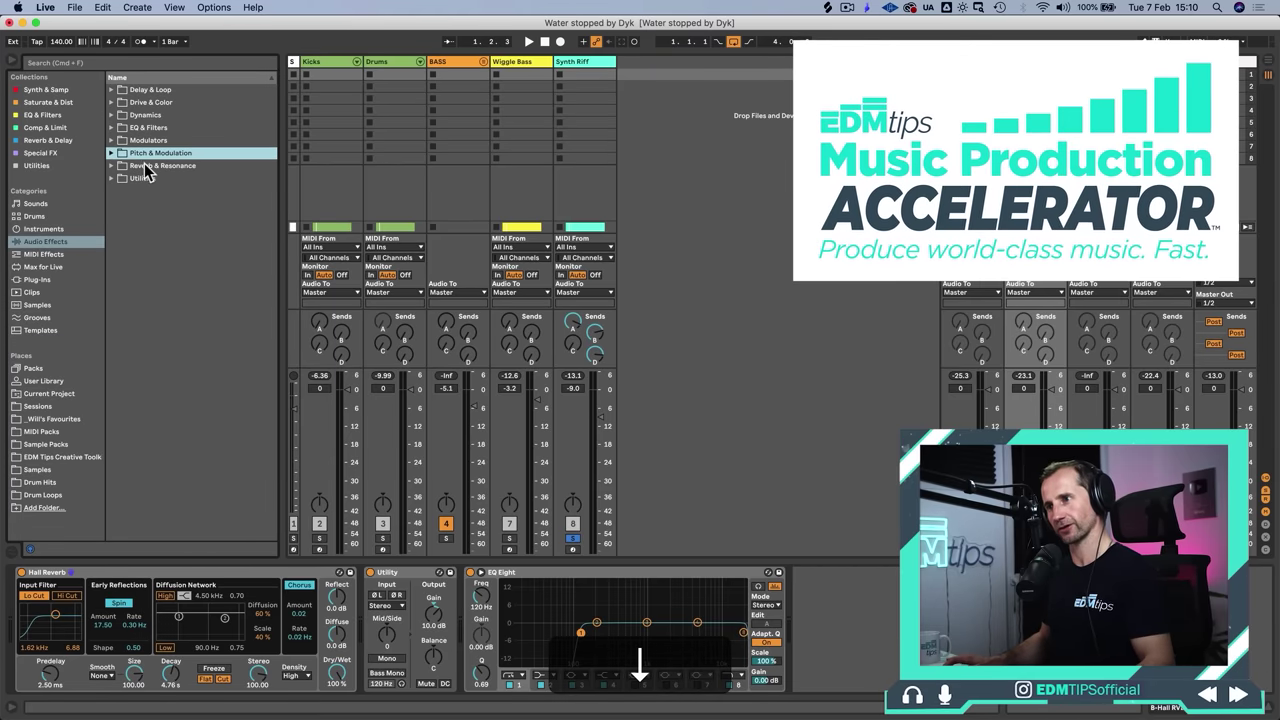
key("Right")
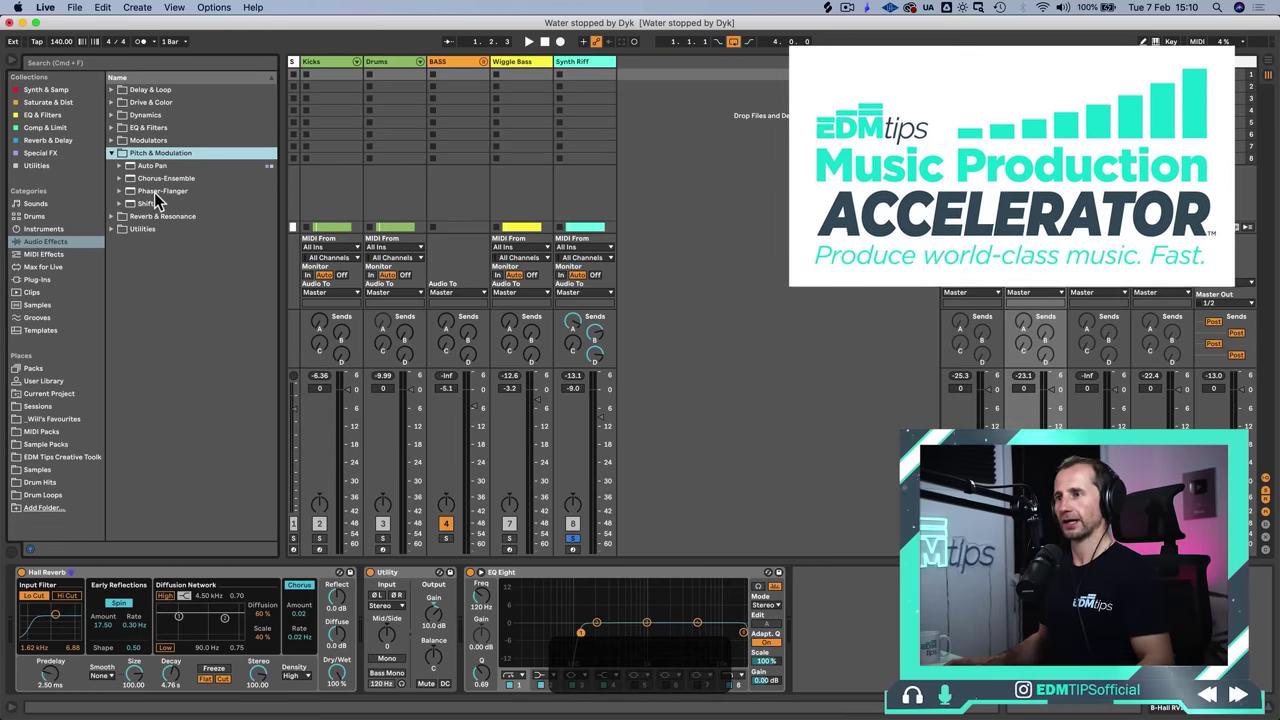
left_click(155, 193)
left_click_drag(157, 191, 312, 274)
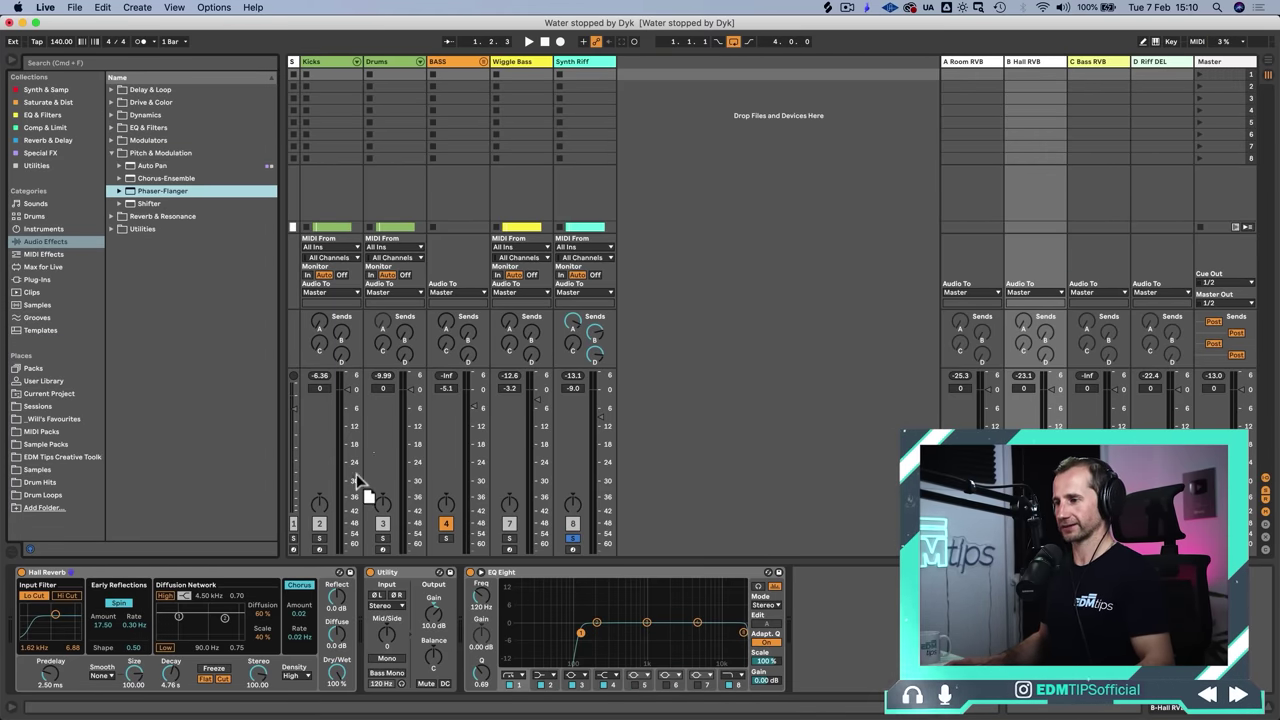
key("Return")
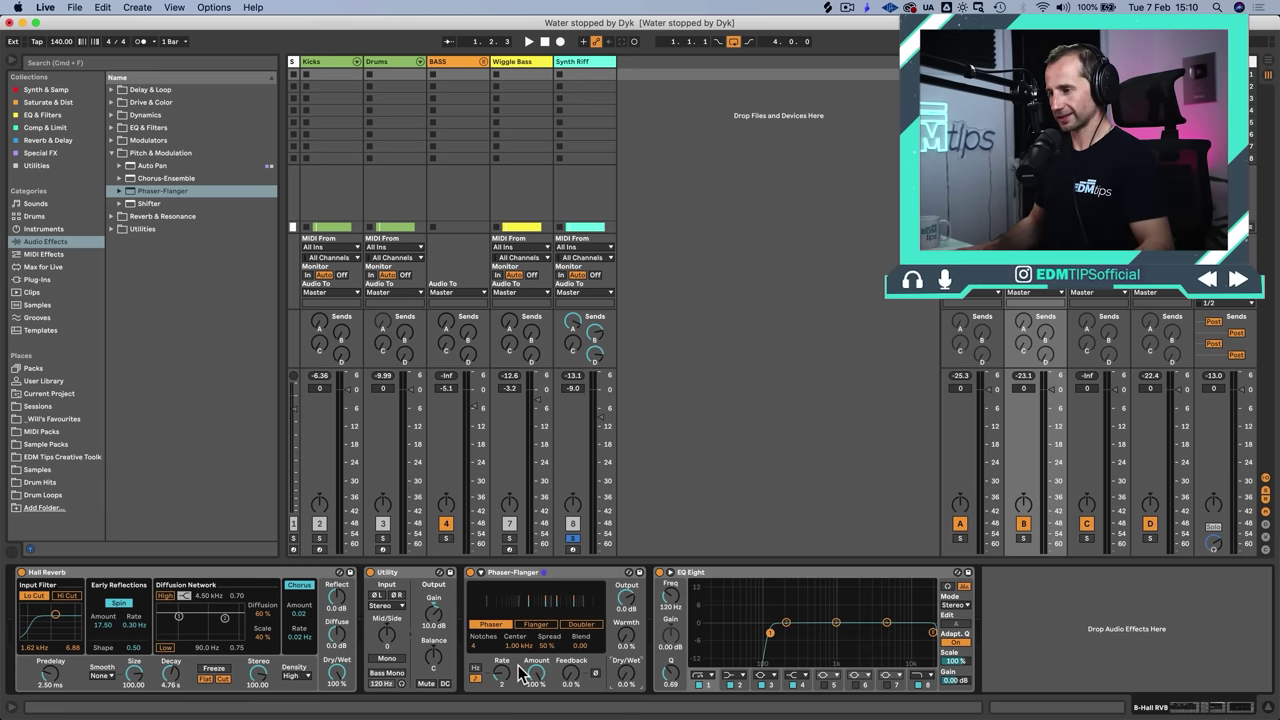
Step: Set Phaser-Flanger's frequency to 0.09 Hz and its dry/wet to 68% while playing, and unsolo Synth Riff
left_click_drag(501, 672, 501, 688)
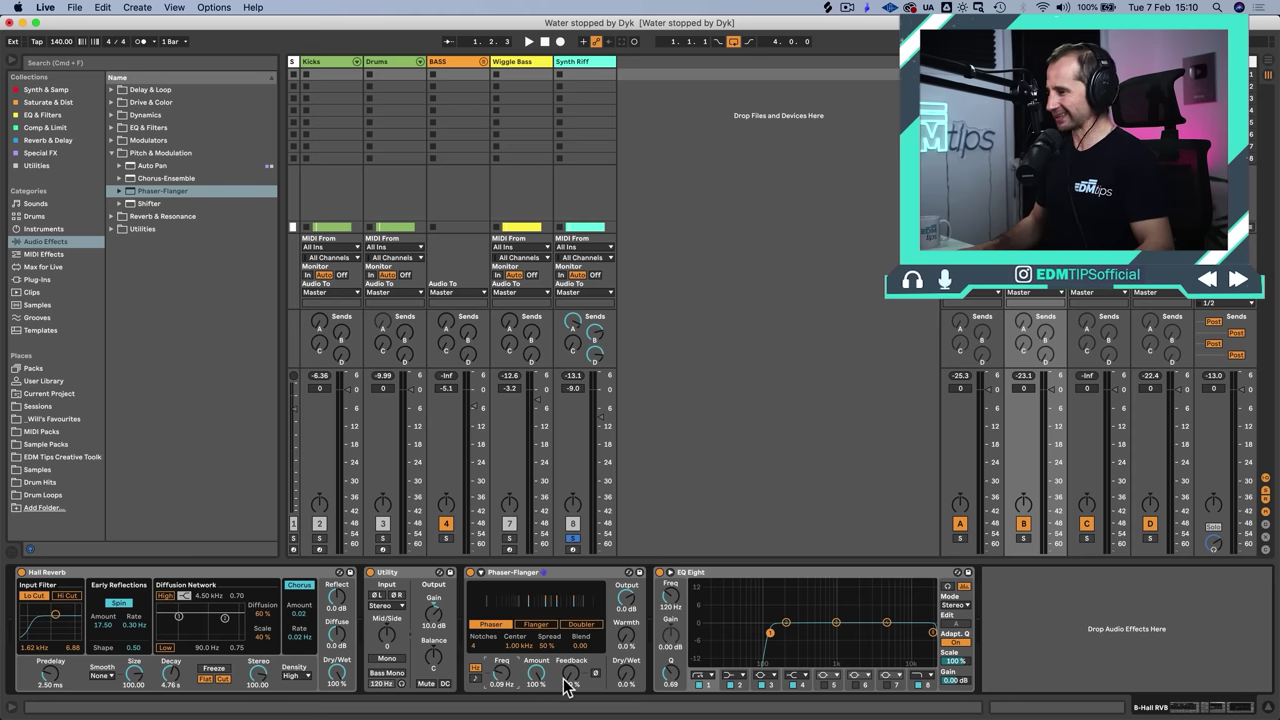
key("space")
left_click_drag(626, 684, 626, 650)
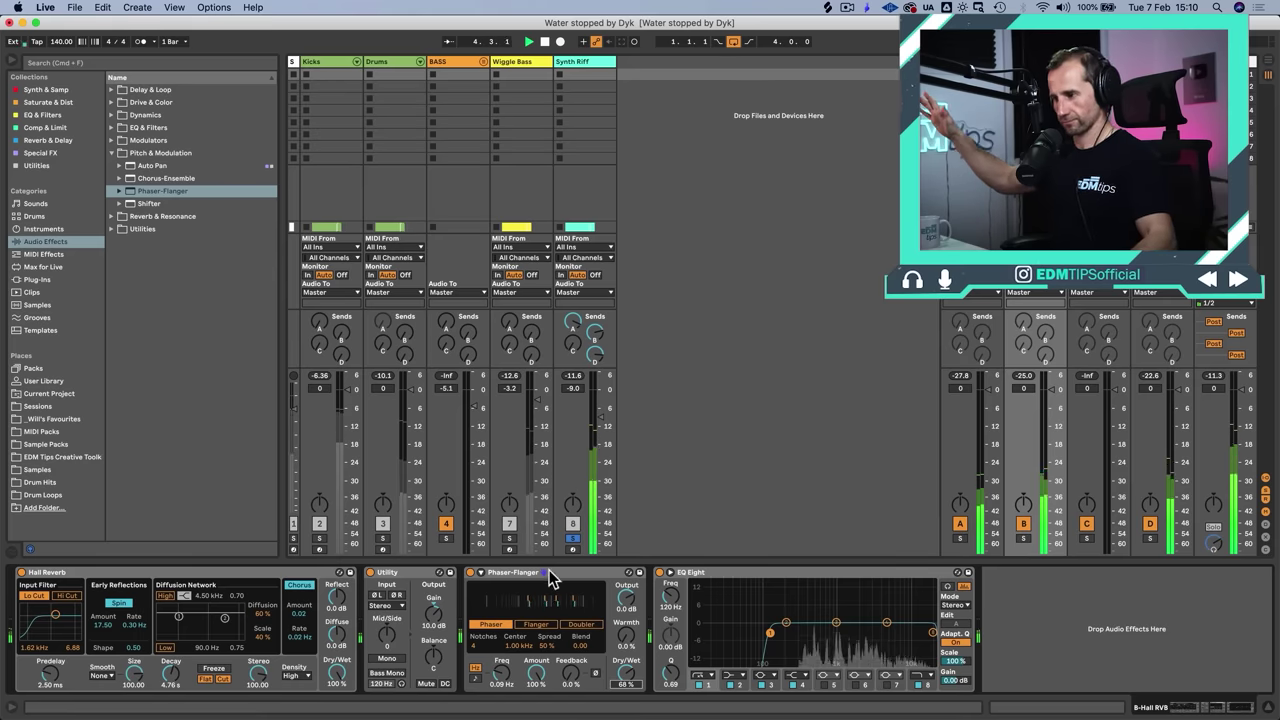
left_click(572, 538)
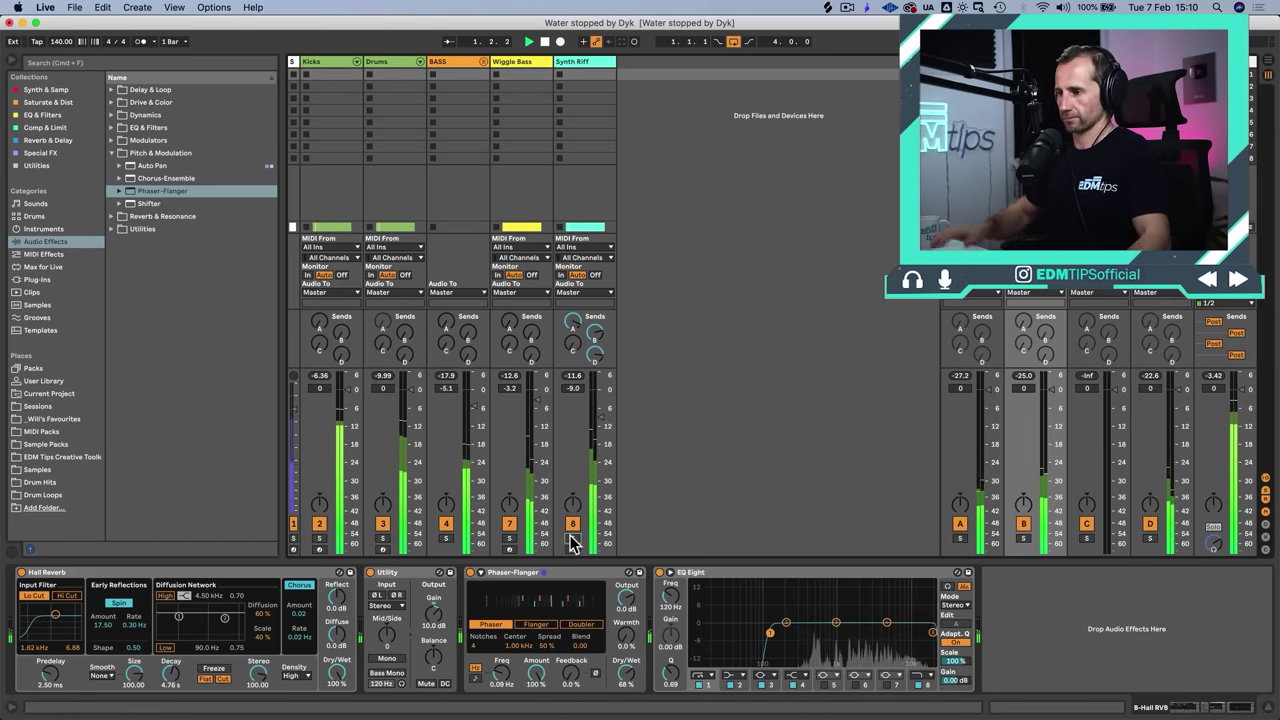
Step: Copy the SC PUMP compressor from Wiggle Bass to the end of the Hall RVB return's chain and play the set
left_click(526, 80)
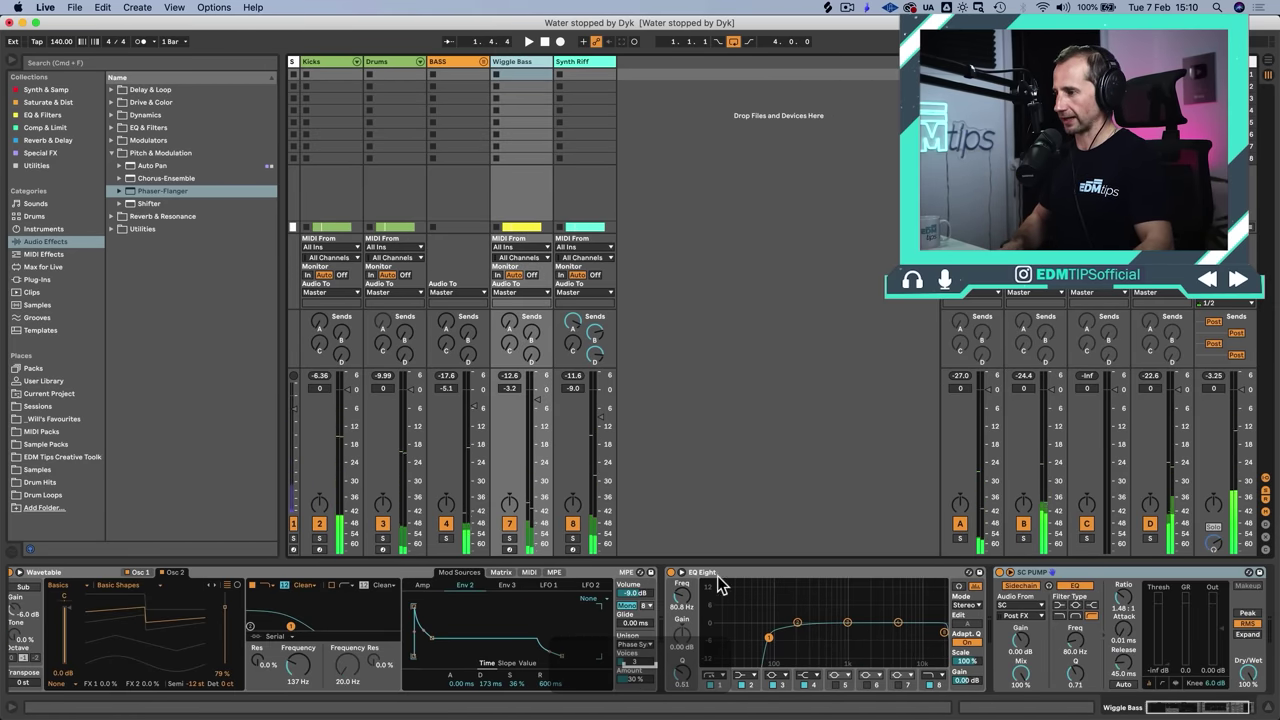
left_click(1015, 578)
key("super+c")
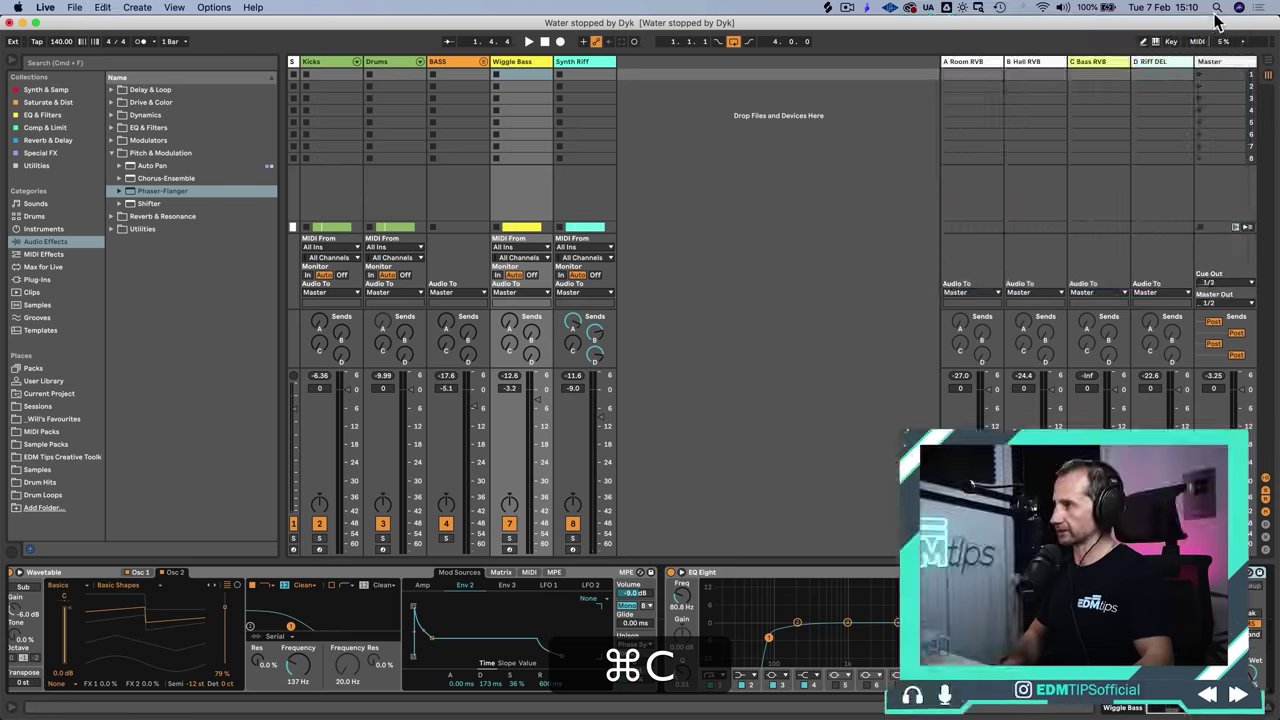
left_click(1011, 91)
left_click(1033, 600)
key("super+v")
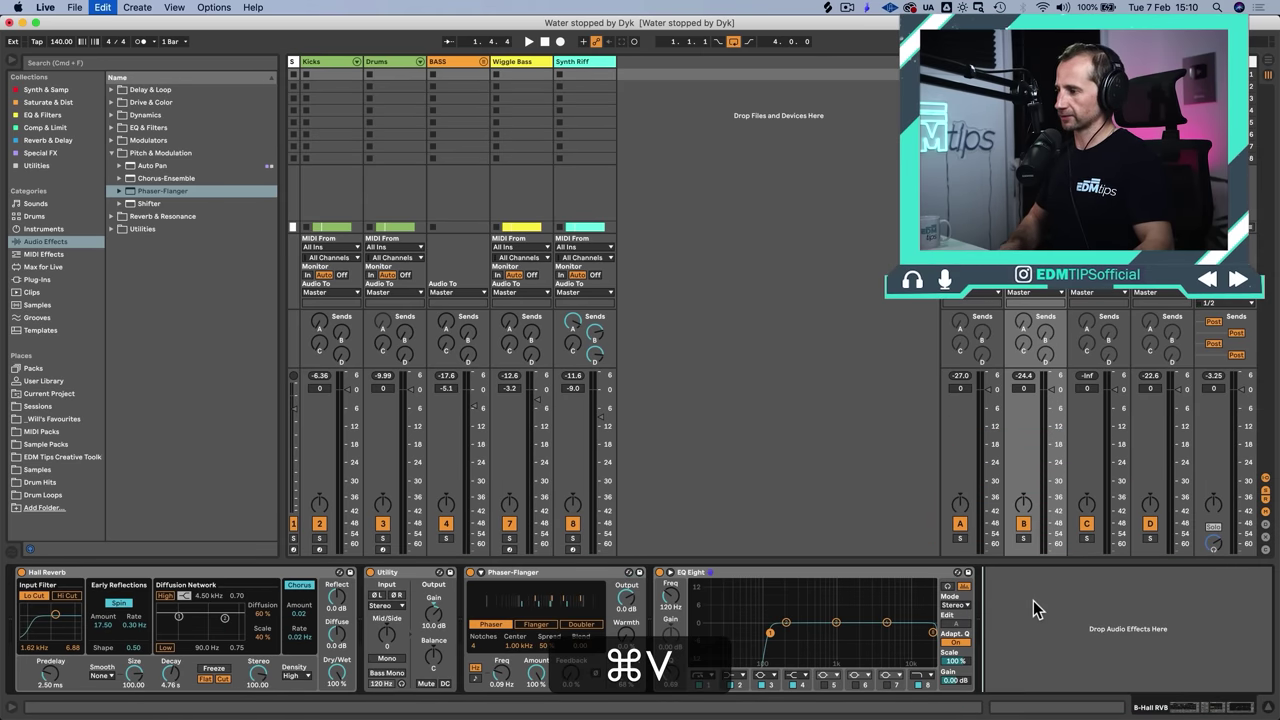
key("space")
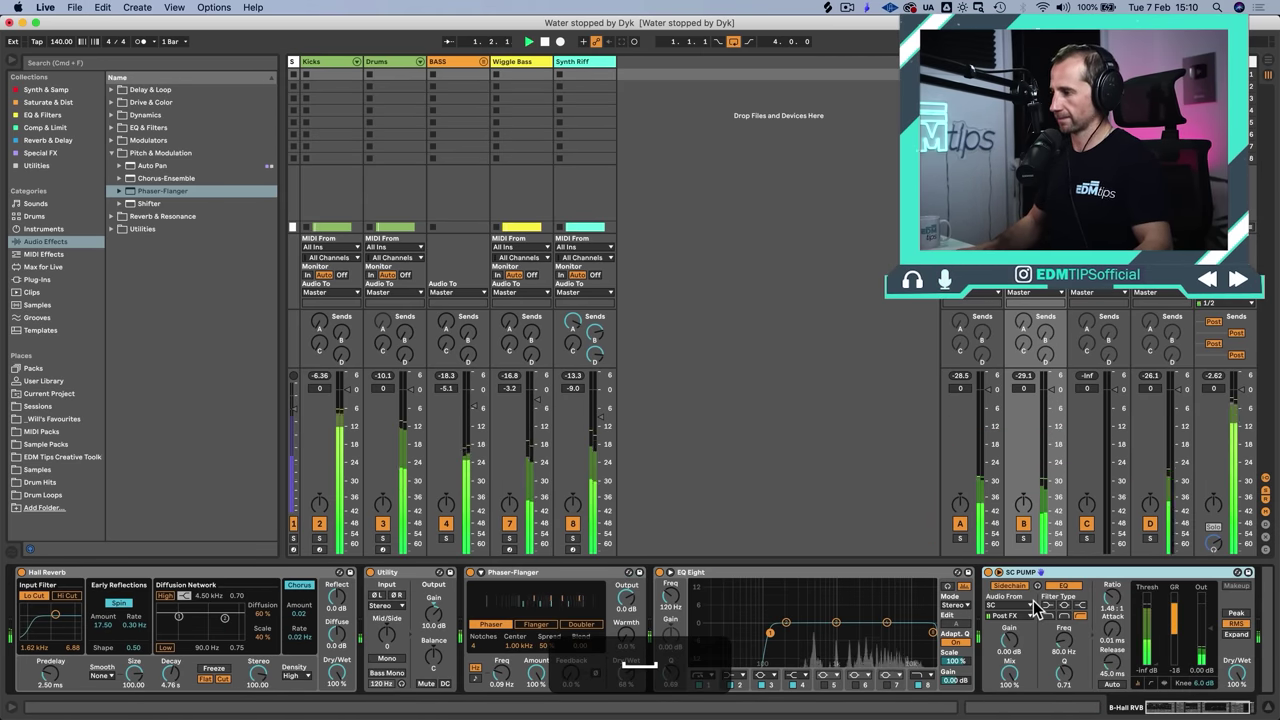
Step: Set the ratio of the SC PUMP sidechain compressor on the Hall reverb return to 1.12:1
mouse_move(1108, 597)
left_mouse_down()
mouse_move(1108, 640)
mouse_move(1110, 585)
left_mouse_up()
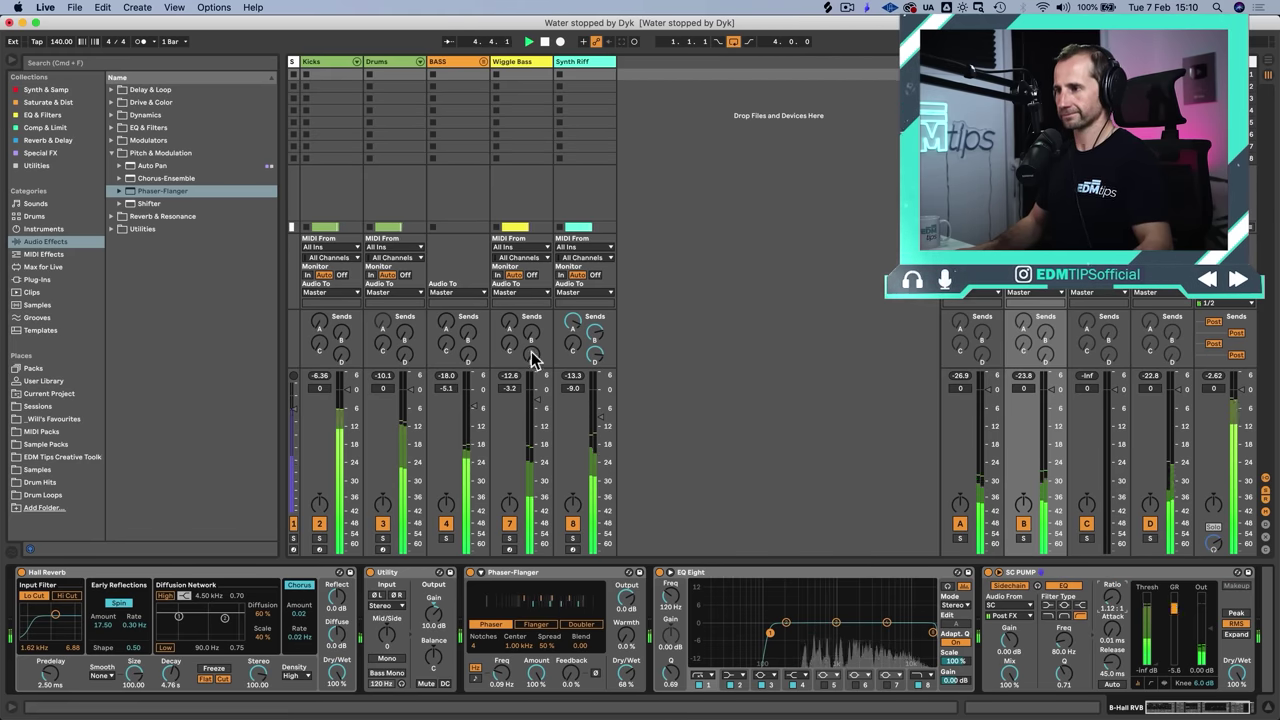
Step: Set the Drums rack's clap chain to a send A level of -2.8 dB and a volume of -4.3 dB
left_click(400, 70)
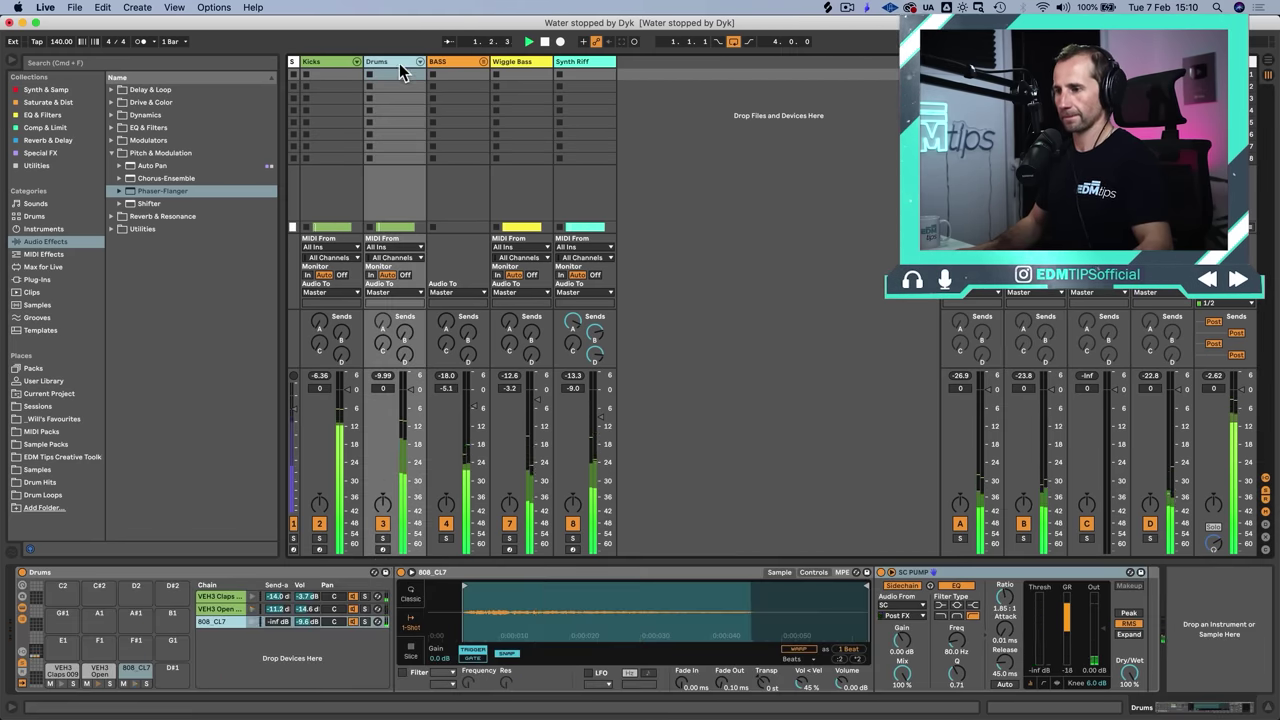
left_click(304, 597)
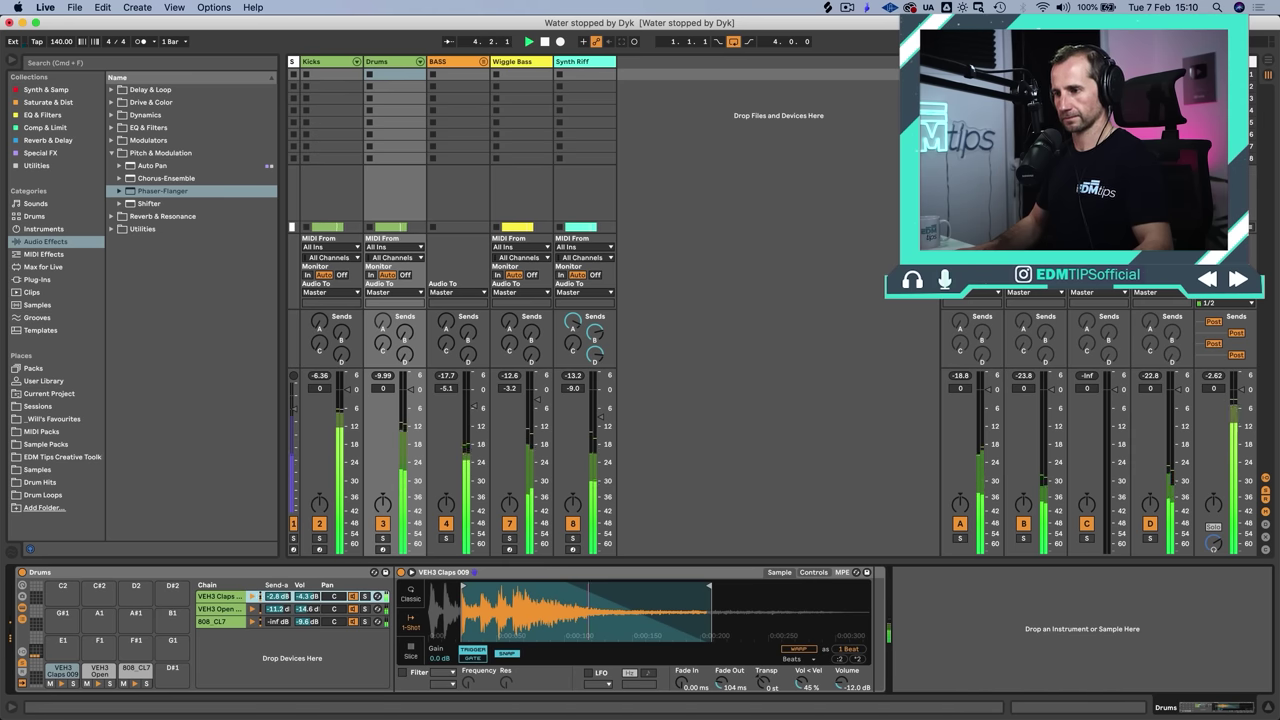
Step: Switch to the Arrangement view and save the project
key("Tab")
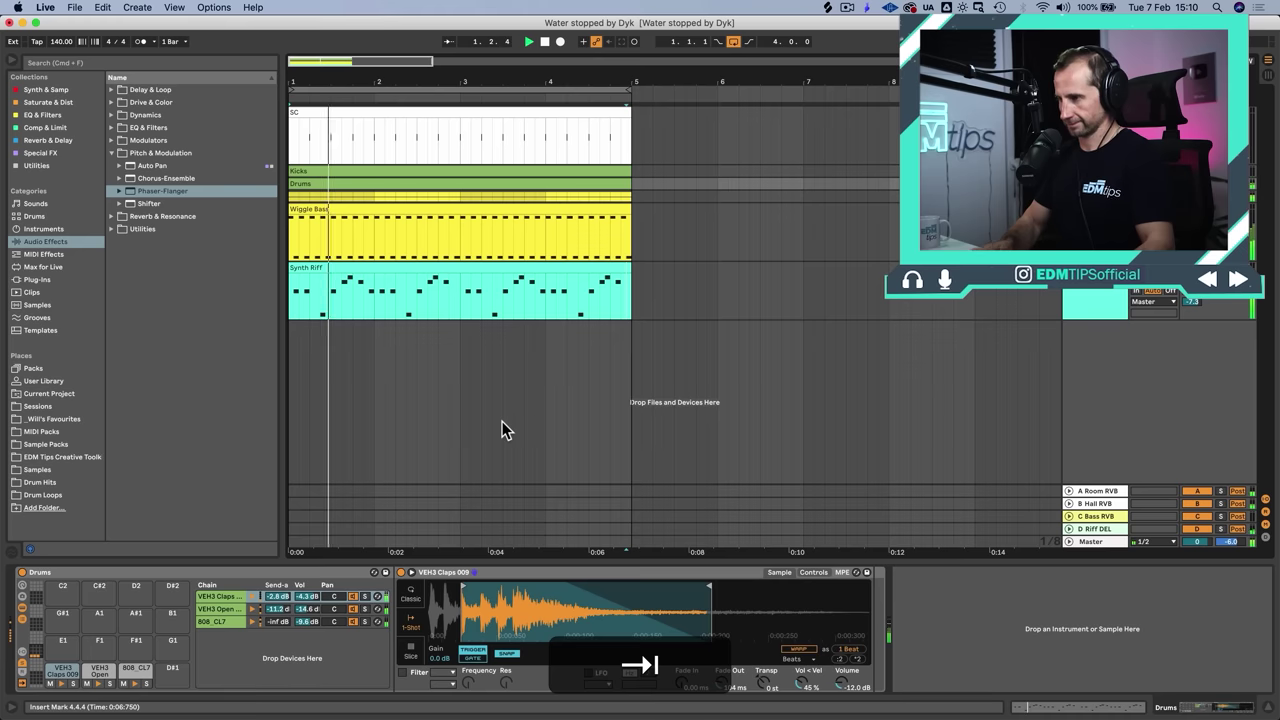
key("super+s")
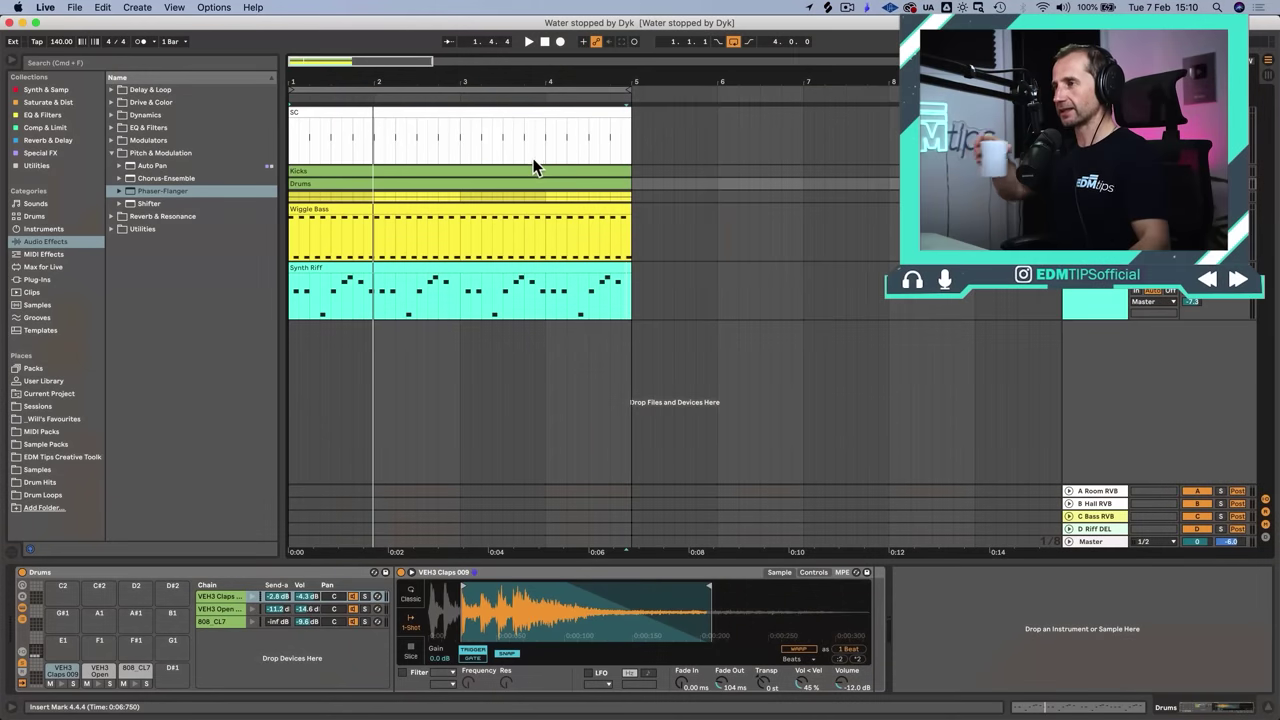
Step: Fold the Wiggle Bass track, unfold the BASS group, and duplicate its Bass and Sub Bass clips into bars 5 to 8
left_click_drag(497, 77, 374, 78)
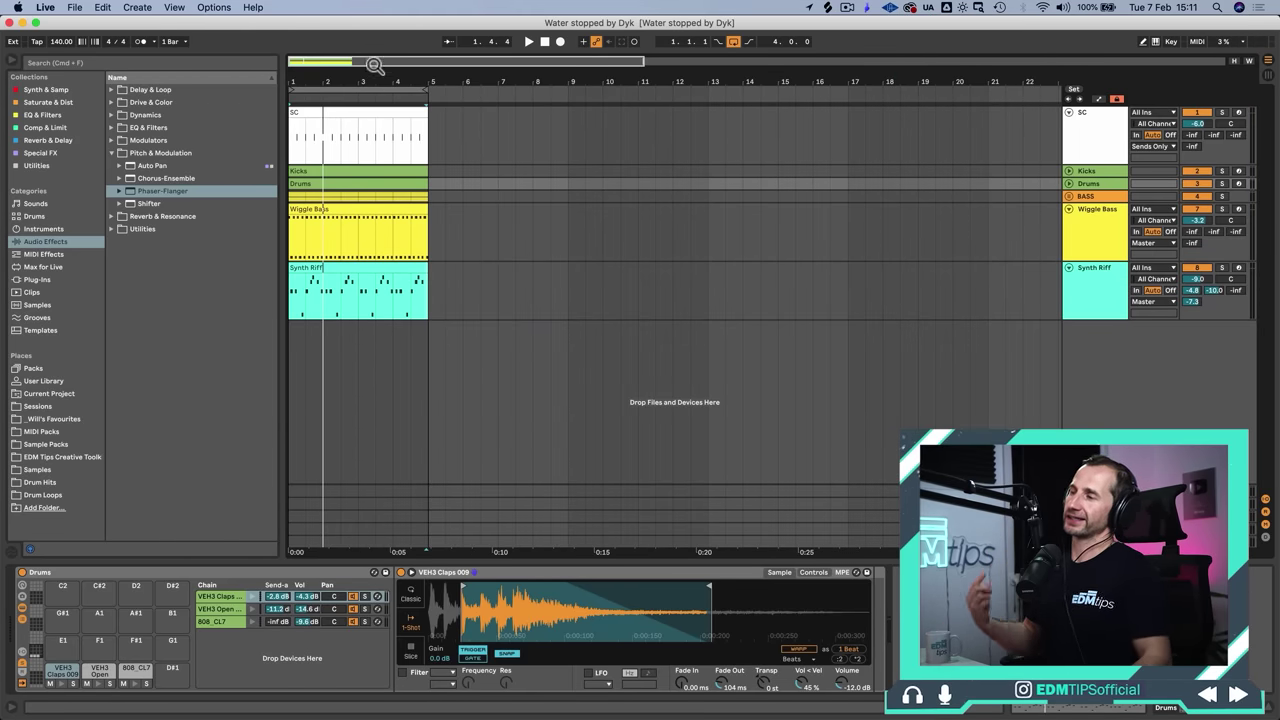
key("super")
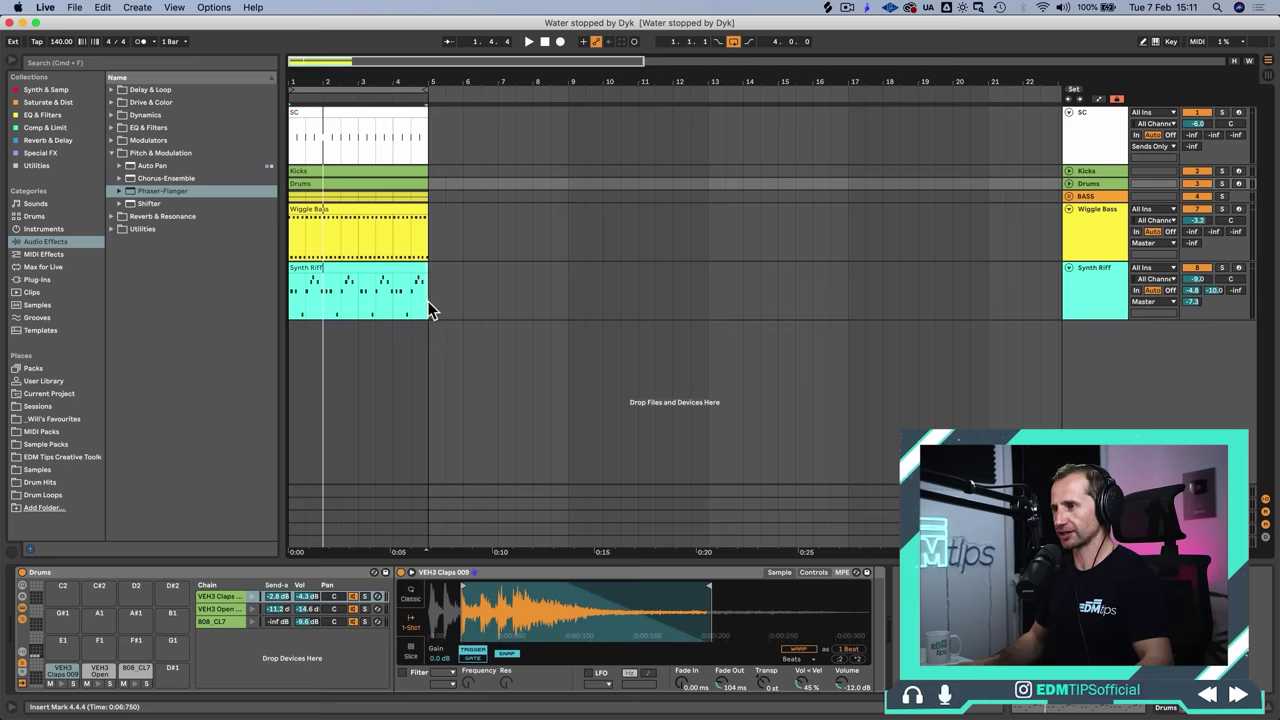
left_click(1069, 208)
left_click(1070, 195)
left_click(1079, 316)
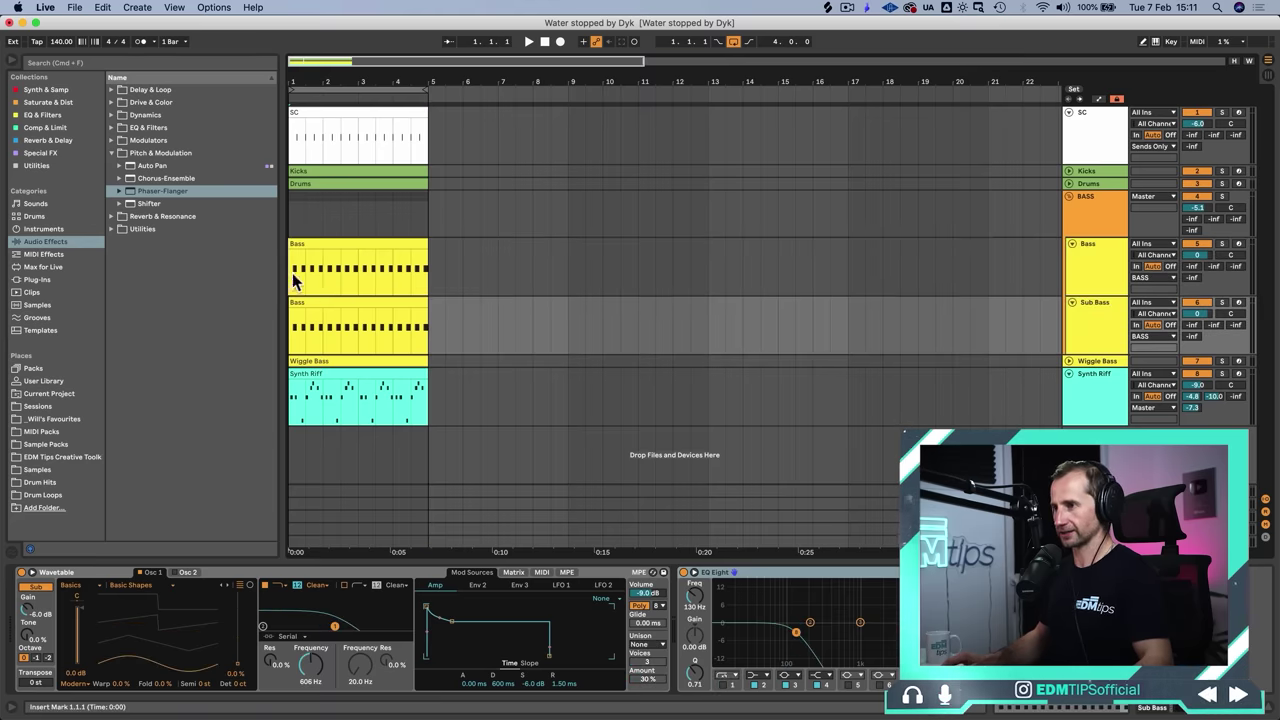
left_click_drag(295, 281, 423, 320)
key("super+d")
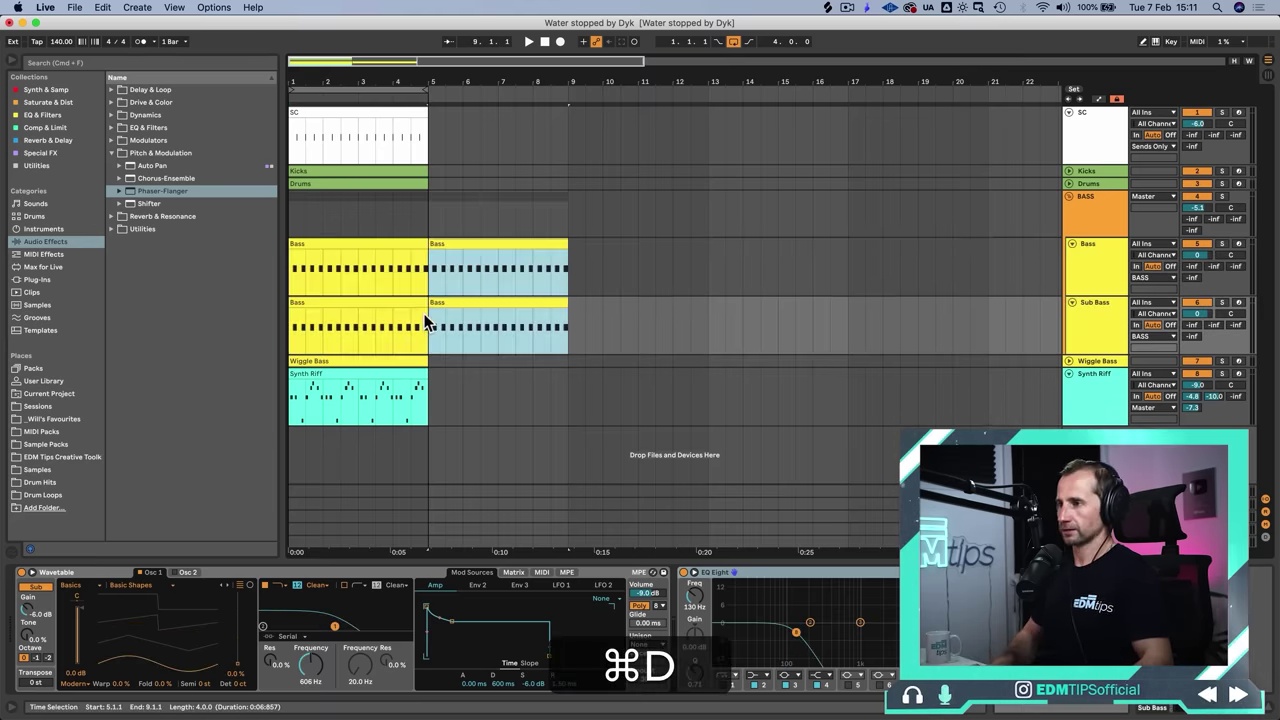
Step: Duplicate the second Bass clip so a copy starts at bar 9, and play the arrangement from bar 5
left_click(431, 272)
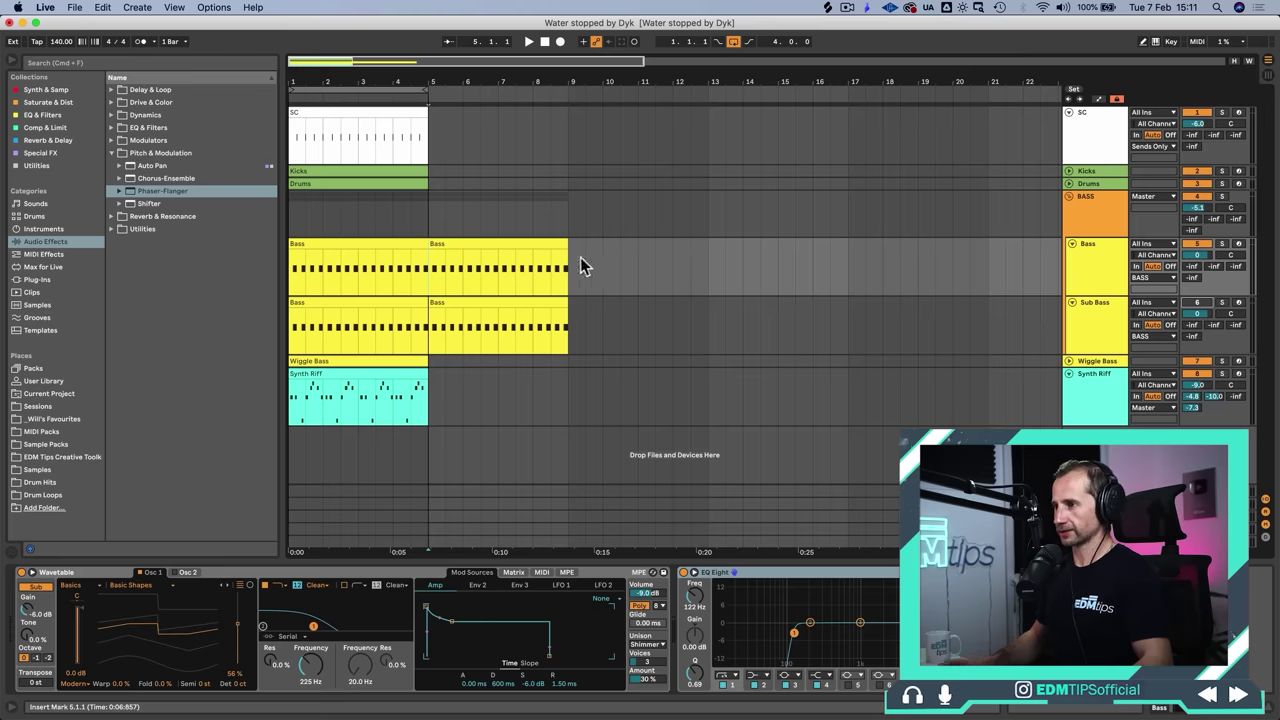
left_click(509, 243)
key("super+d")
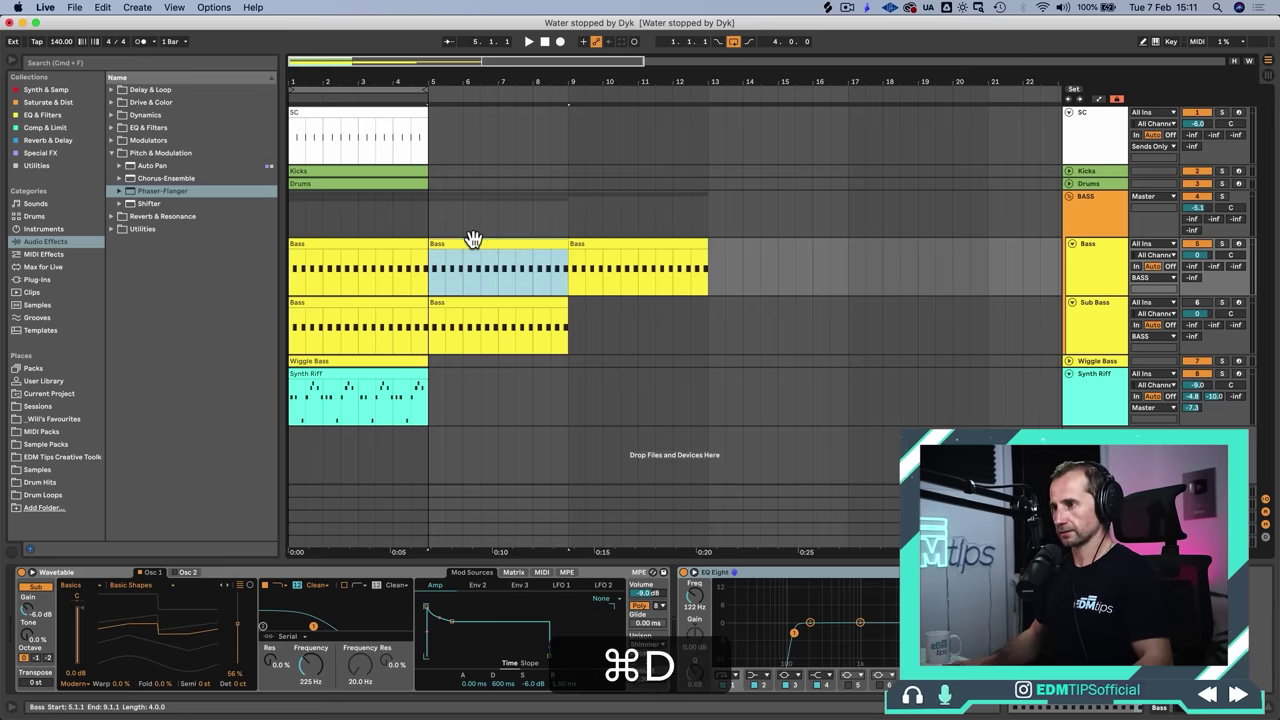
left_click(428, 279)
key("space")
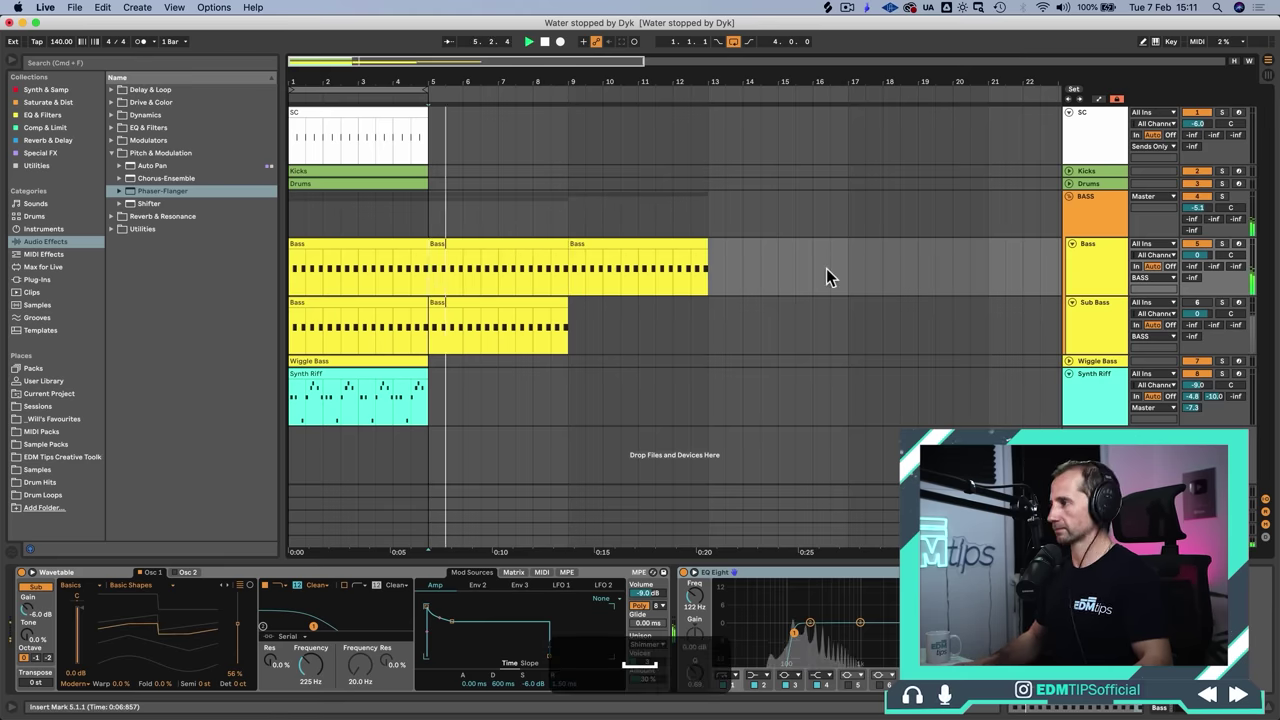
Step: Open the second Bass clip's notes and set its scale to B Minor, showing only in-scale notes
double_click(536, 243)
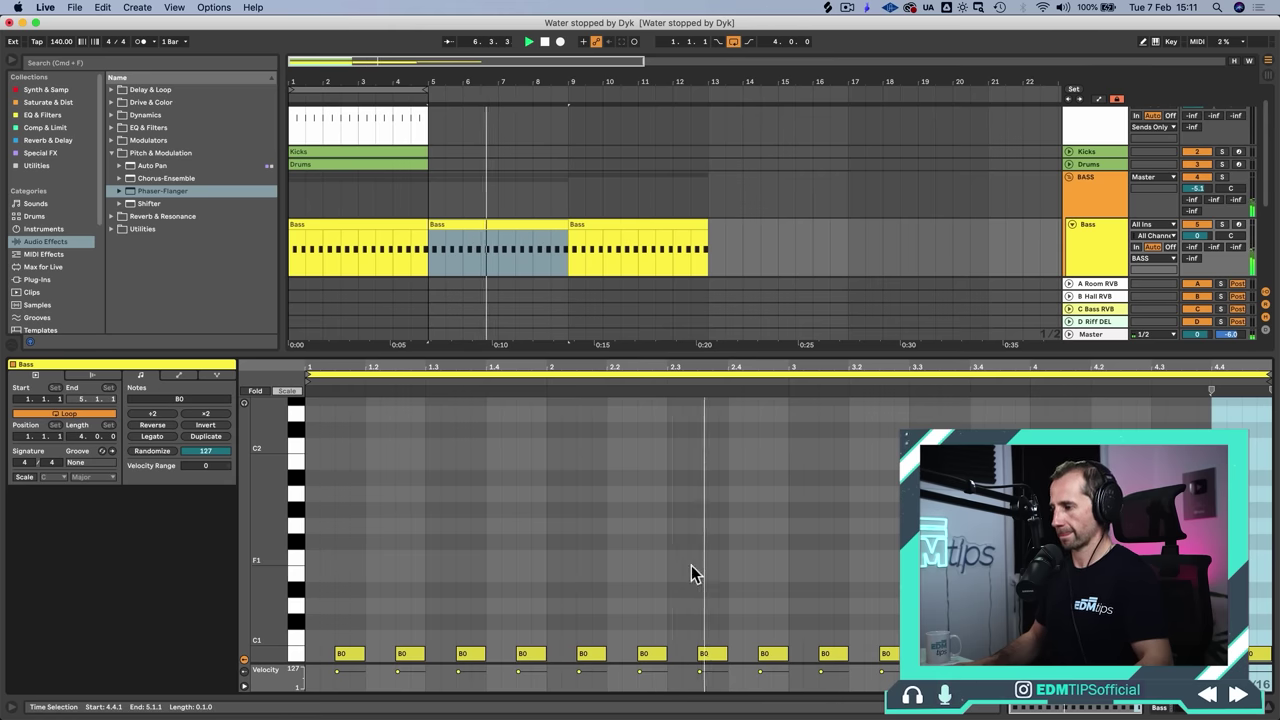
key("space")
left_click(820, 514)
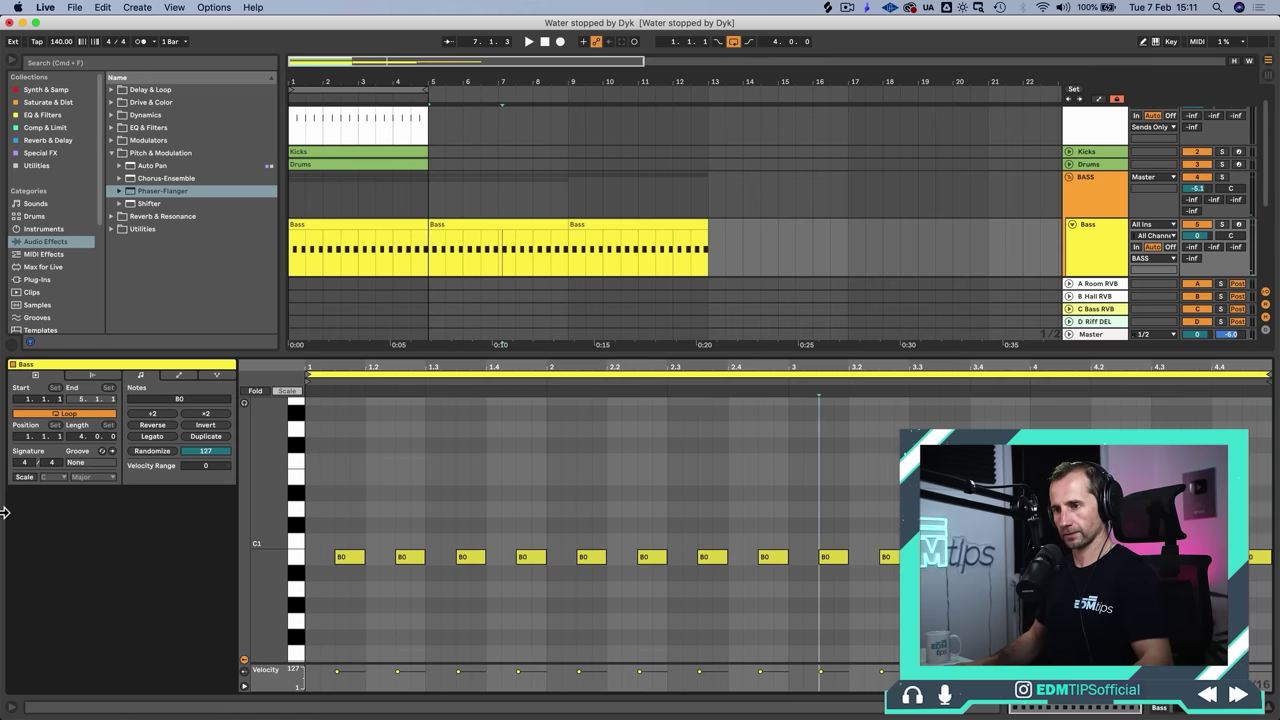
left_click(23, 478)
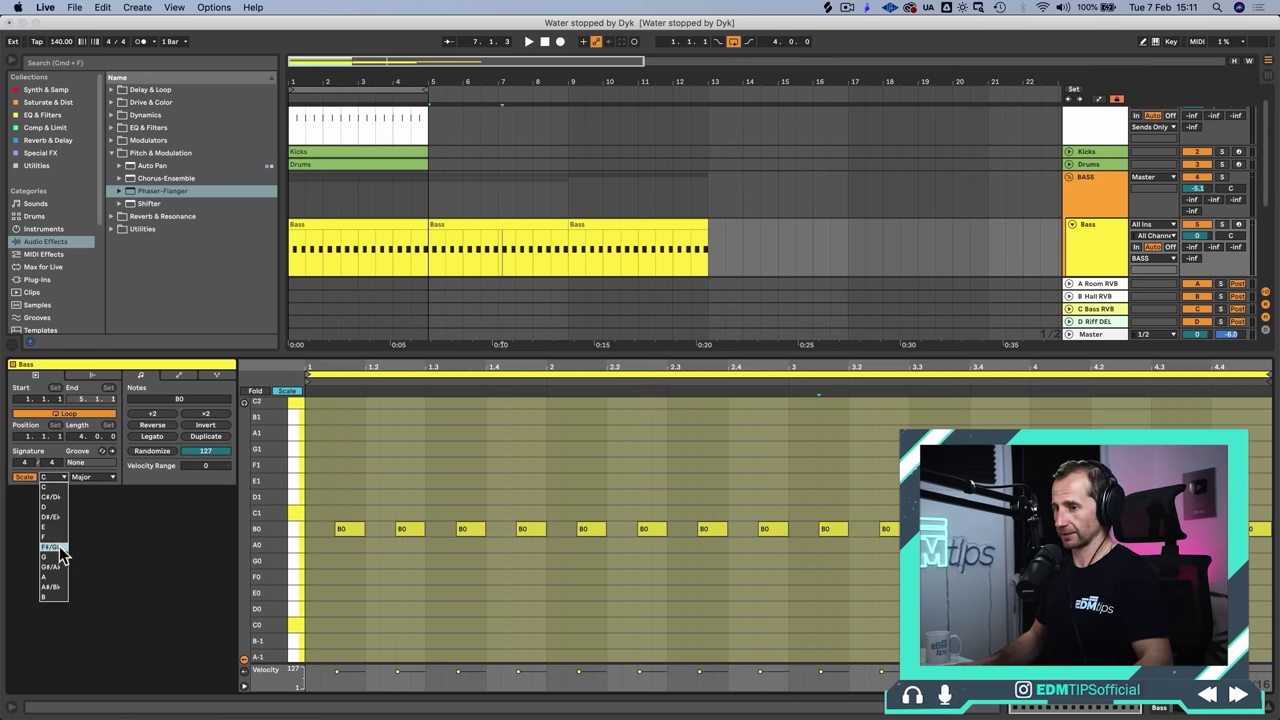
left_click(55, 598)
left_click(88, 478)
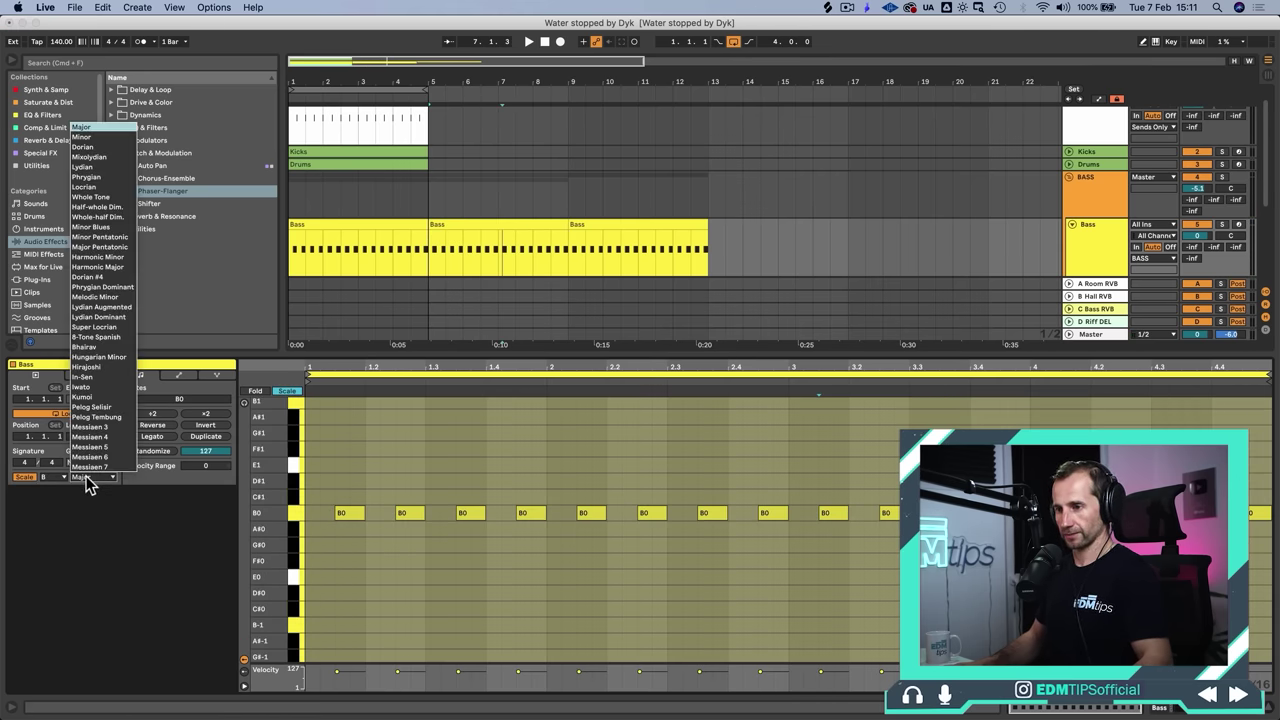
left_click(127, 137)
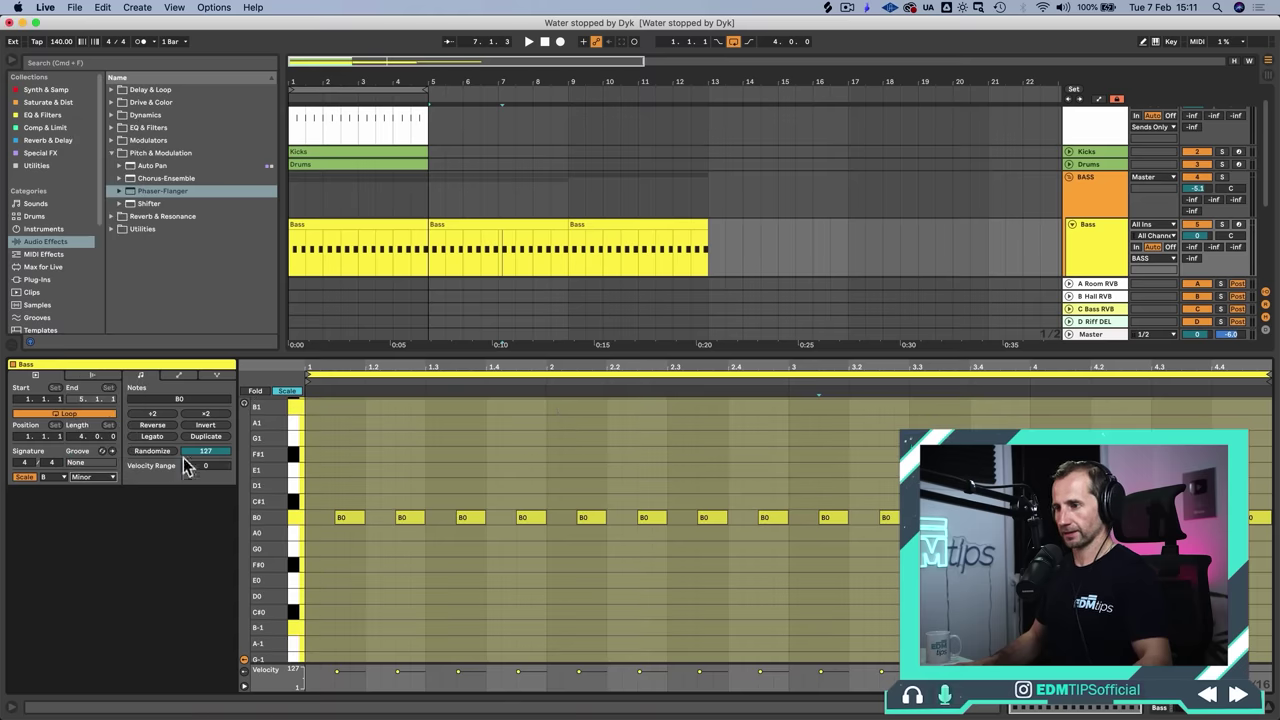
left_click(284, 391)
Step: Move the four notes in the first bar of the second Bass clip down to G0 and audition them
scroll(577, 600, "down", 2)
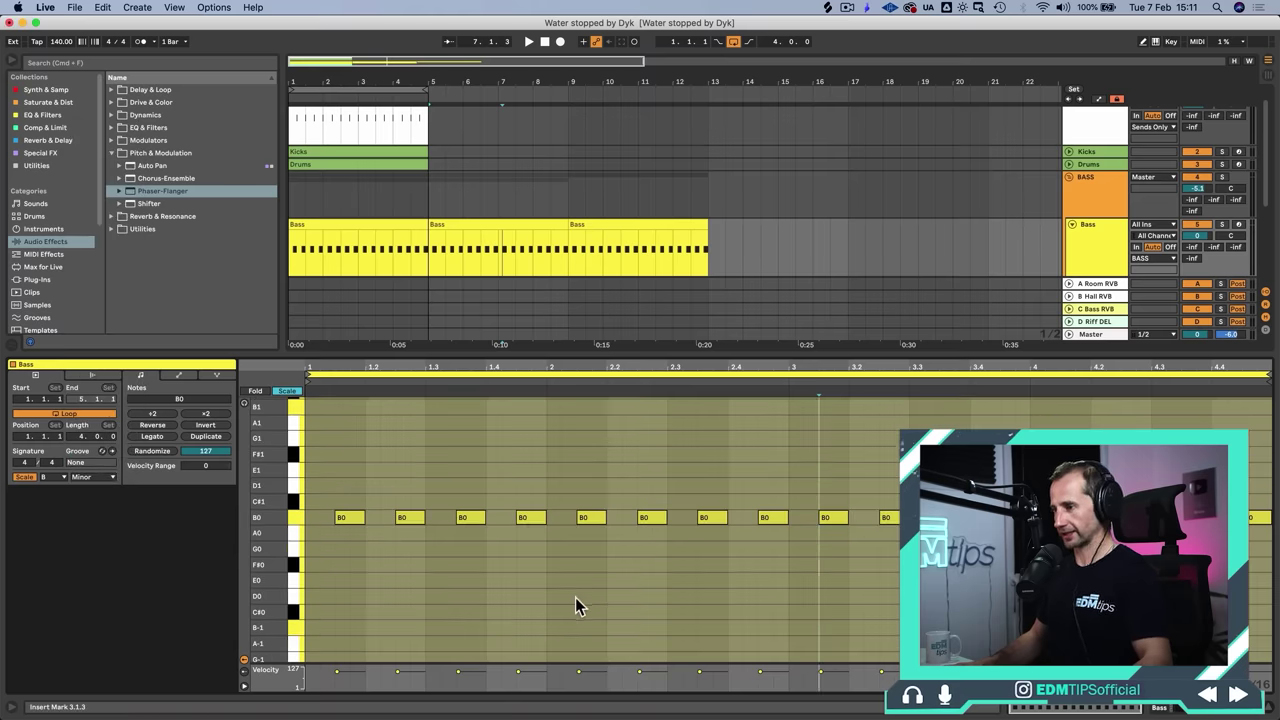
scroll(580, 590, "up", 3)
scroll(588, 593, "down", 1)
left_click_drag(324, 594, 550, 636)
key("Down")
key("Down")
key("space")
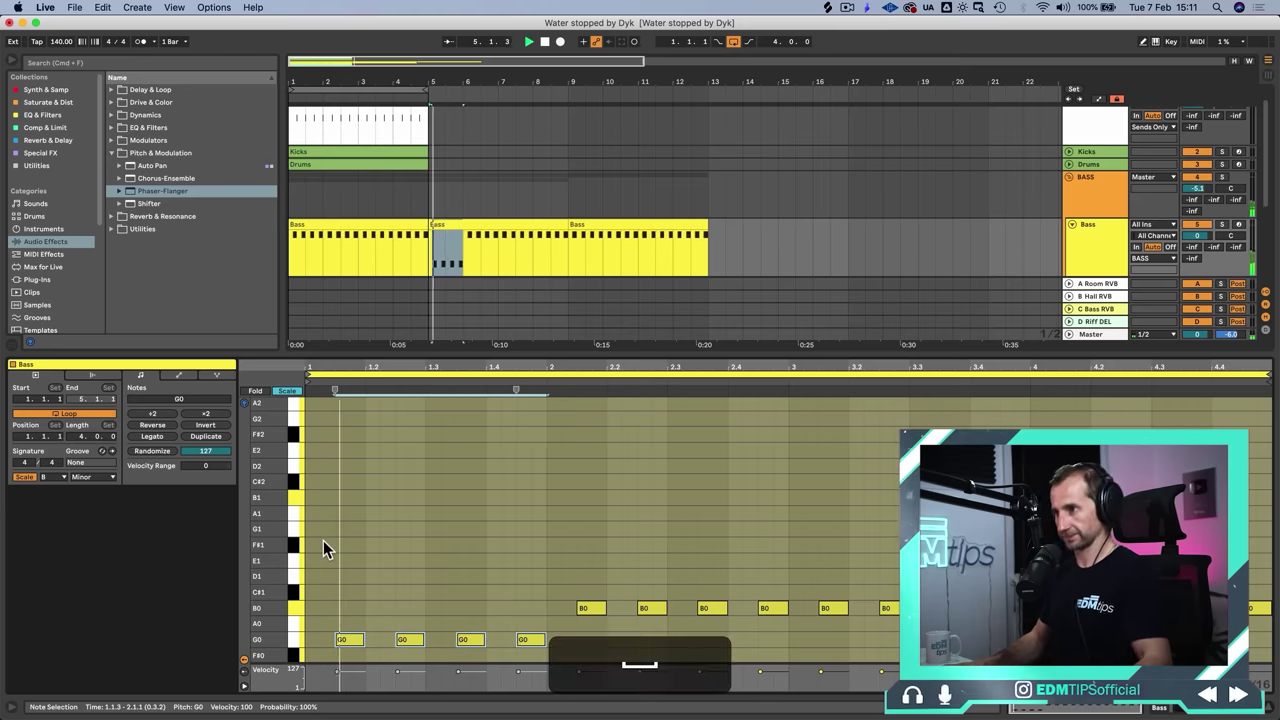
key("space")
Step: Move the four notes in the clip's second bar down to A0 and play the bassline back
left_click_drag(573, 588, 795, 635)
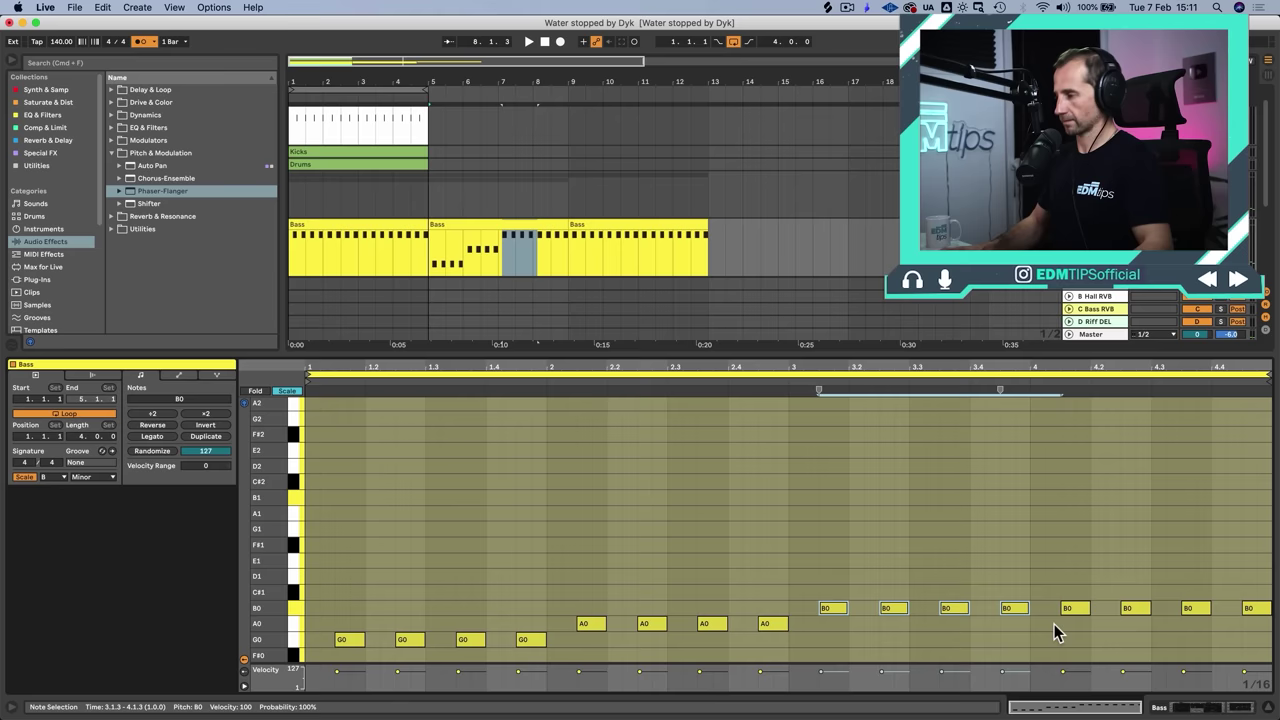
key("space")
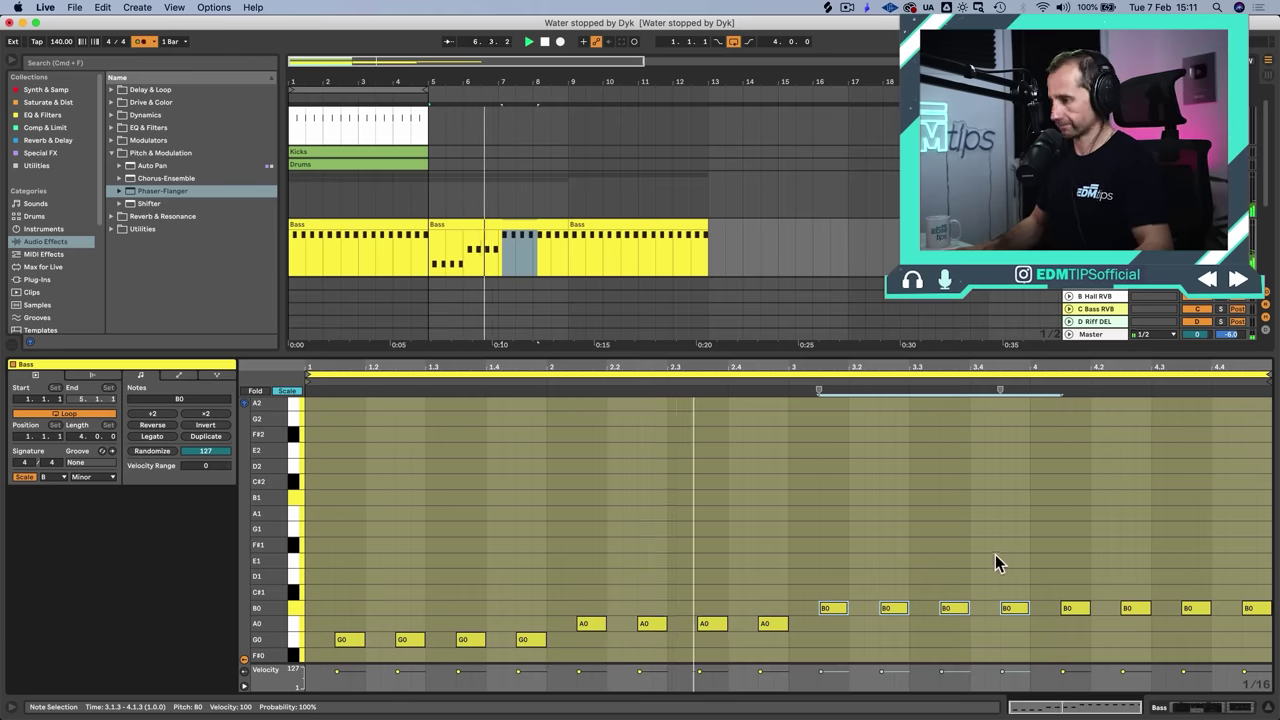
scroll(989, 560, "down", 3)
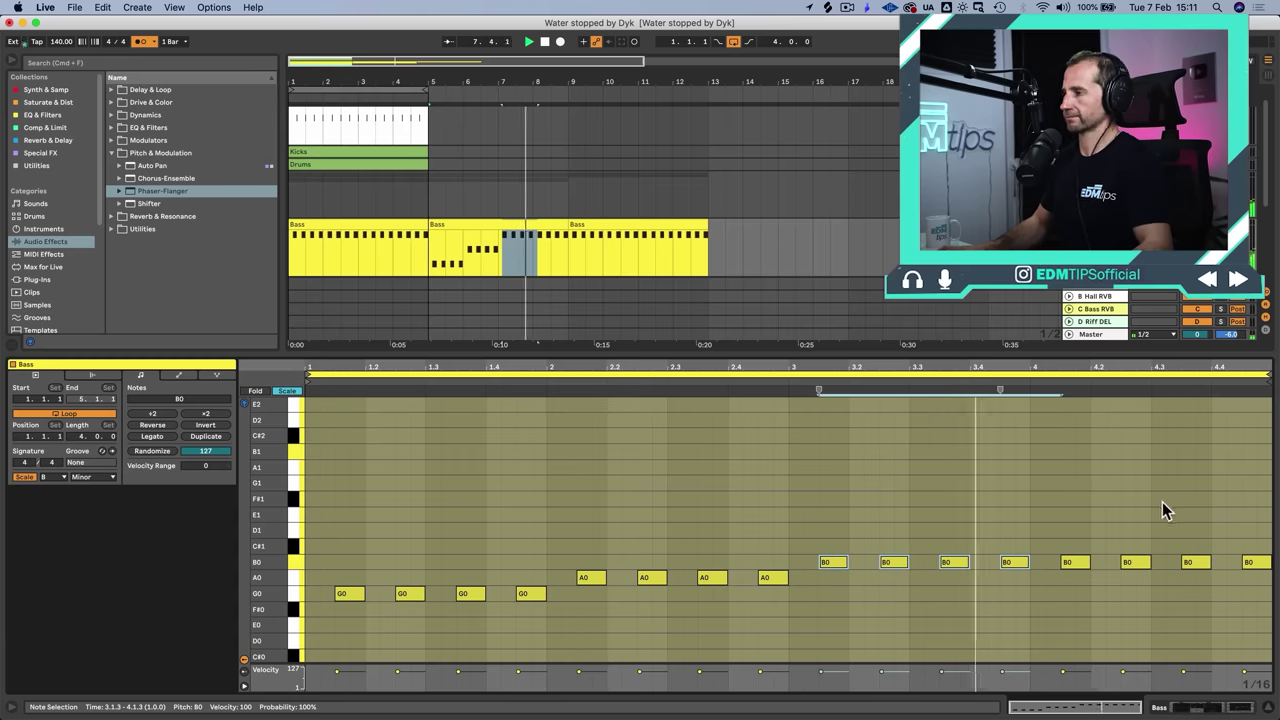
Step: Move the four notes in the clip's last bar down to F#0
left_click_drag(1045, 552, 1262, 570)
key("Down")
key("Down")
key("Down")
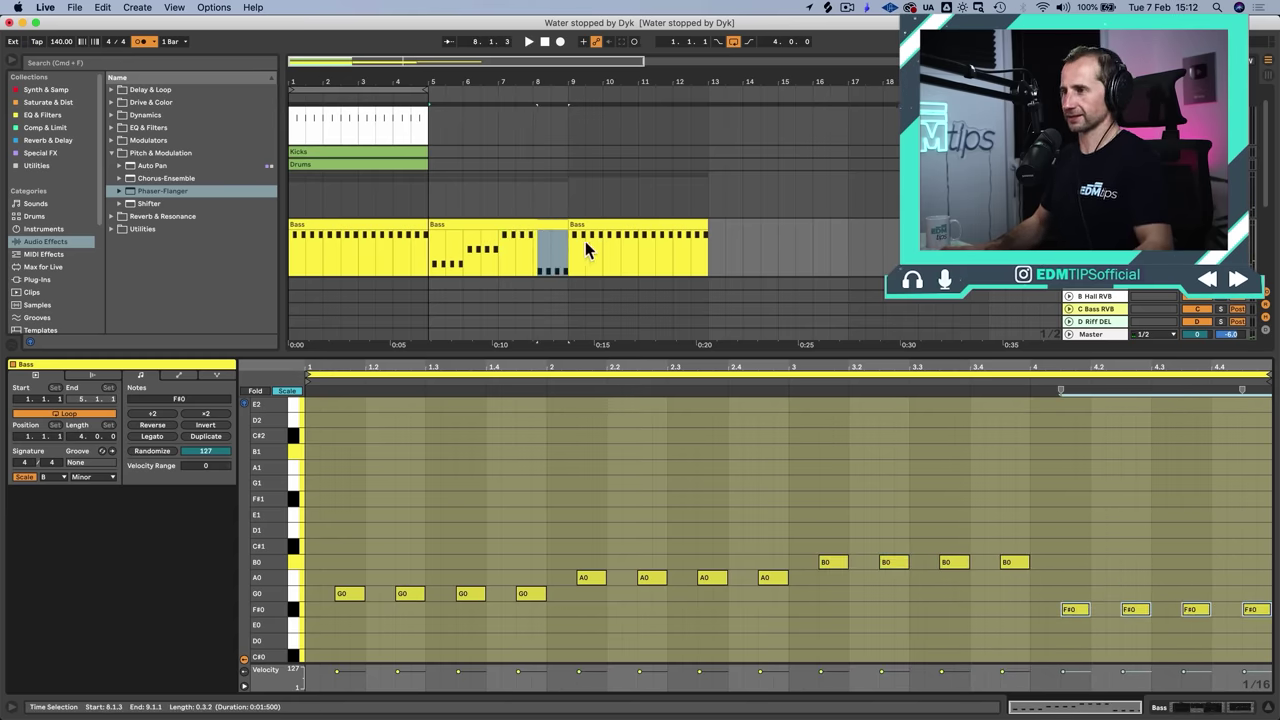
Step: Copy the edited second Bass clip onto the Sub Bass track at bar 5, replacing the clip there
left_click(517, 221)
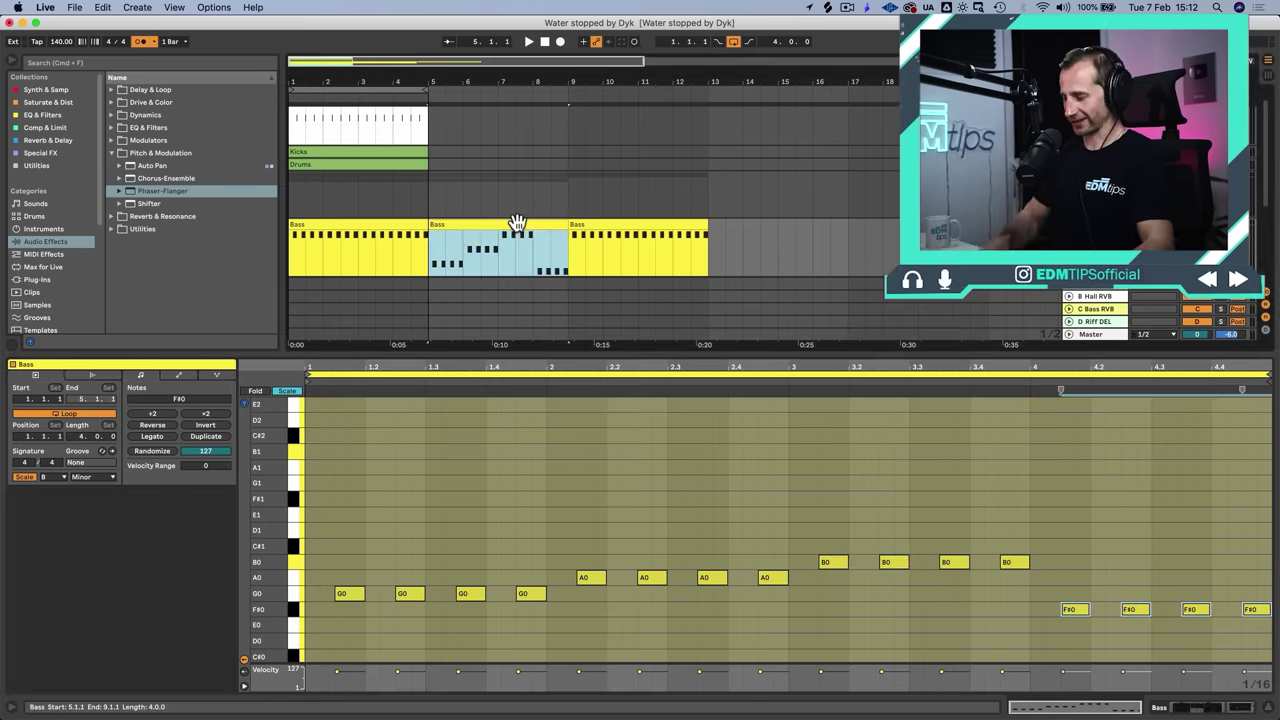
key("shift+Tab")
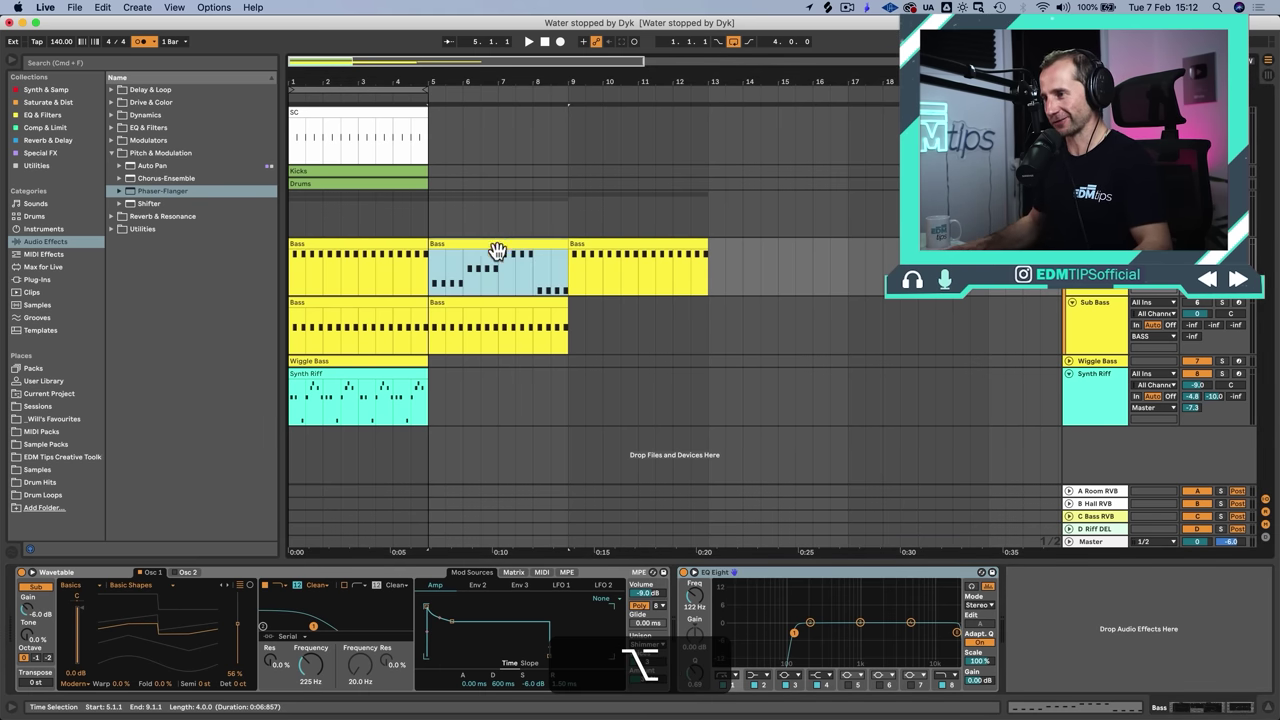
left_click_drag(505, 253, 506, 323)
Step: Copy the Synth Riff and Wiggle Bass clips to bar 5 and unfold the Wiggle Bass track
left_click(380, 374)
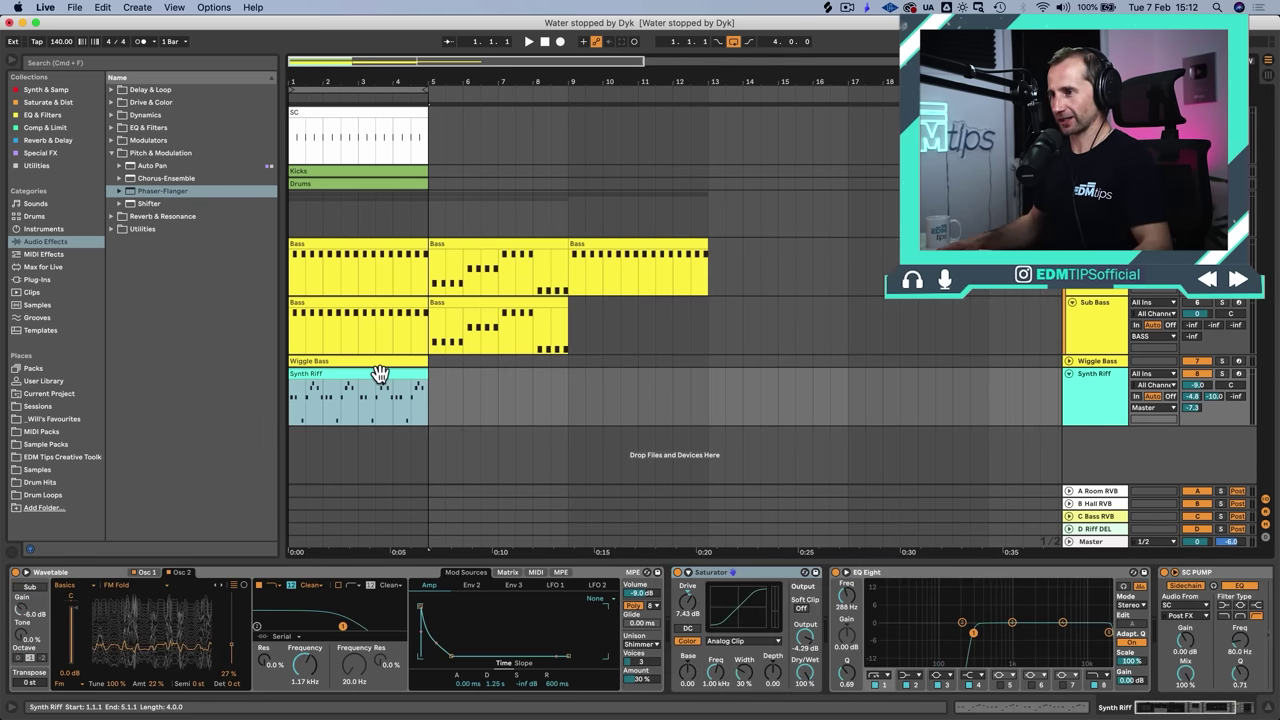
left_click_drag(378, 370, 531, 366)
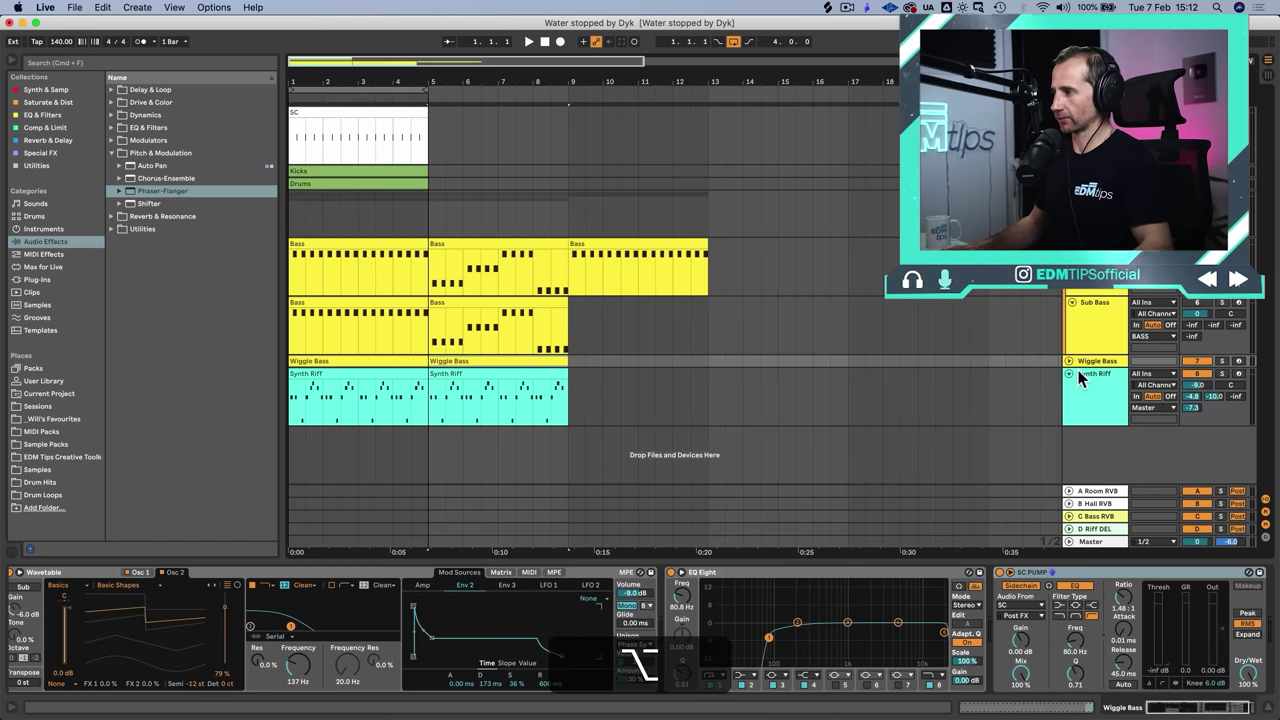
left_click(1068, 361)
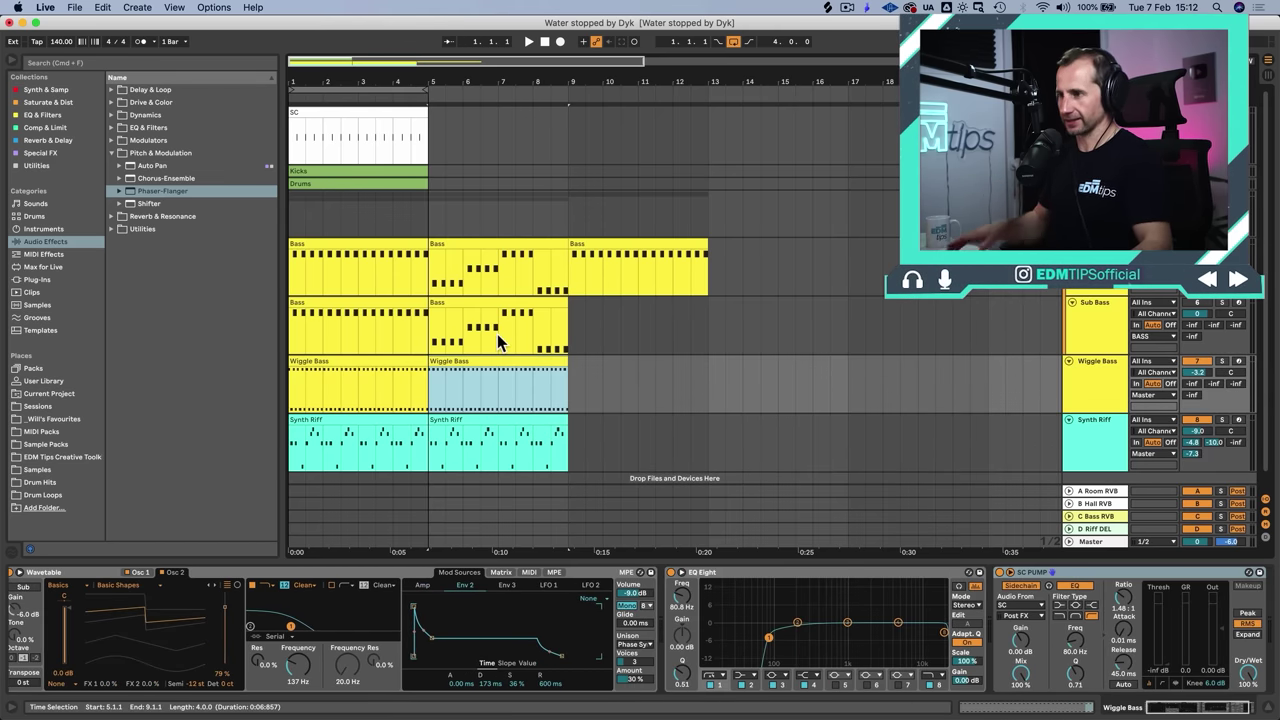
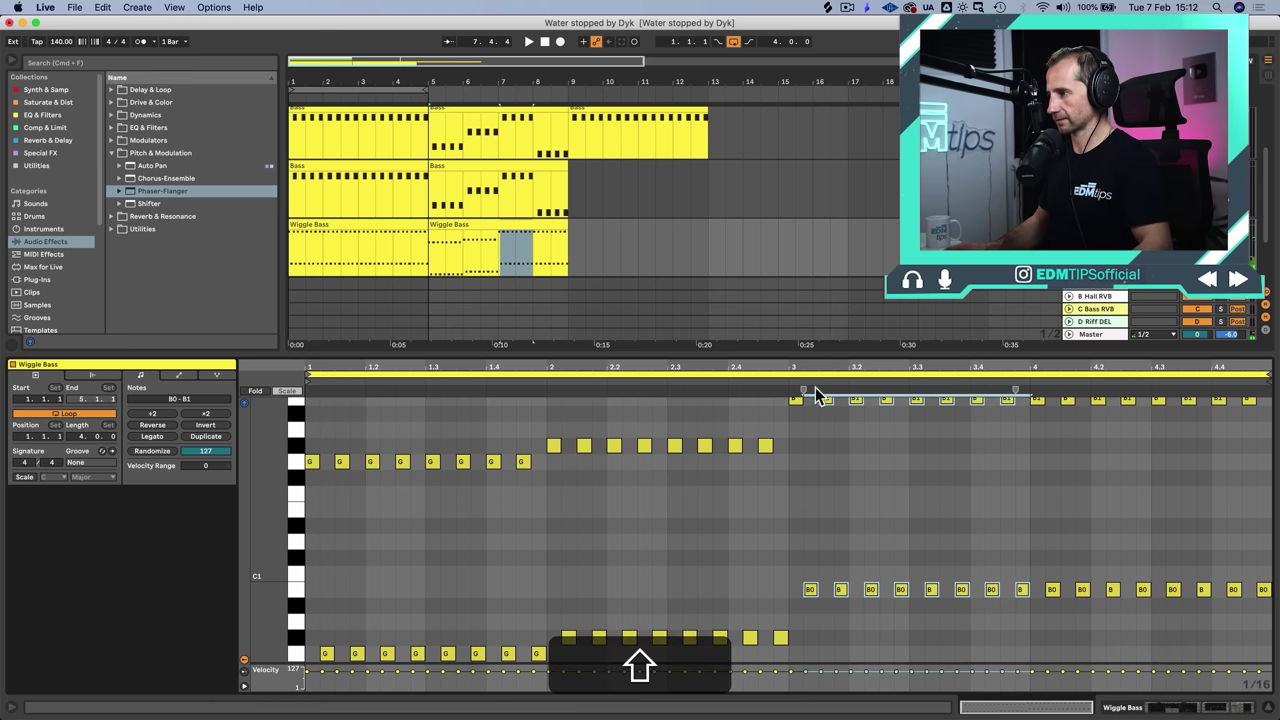
Step: Transpose all notes in the third bar of the second Wiggle Bass clip down two semitones to A0 and A1
left_click(797, 400, "shift")
key("Down")
key("Down")
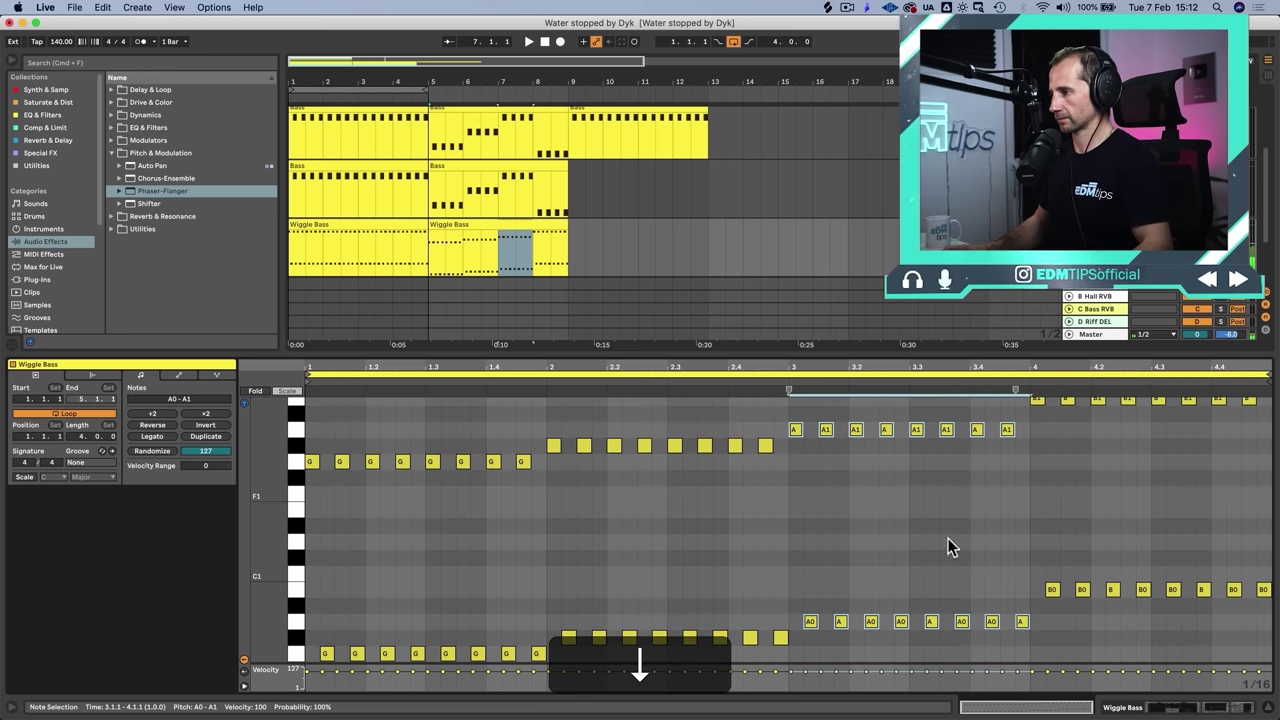
Step: Transpose all notes in the last bar of the second Wiggle Bass clip down five semitones to F#0 and F#1
left_click_drag(1054, 617, 1118, 394)
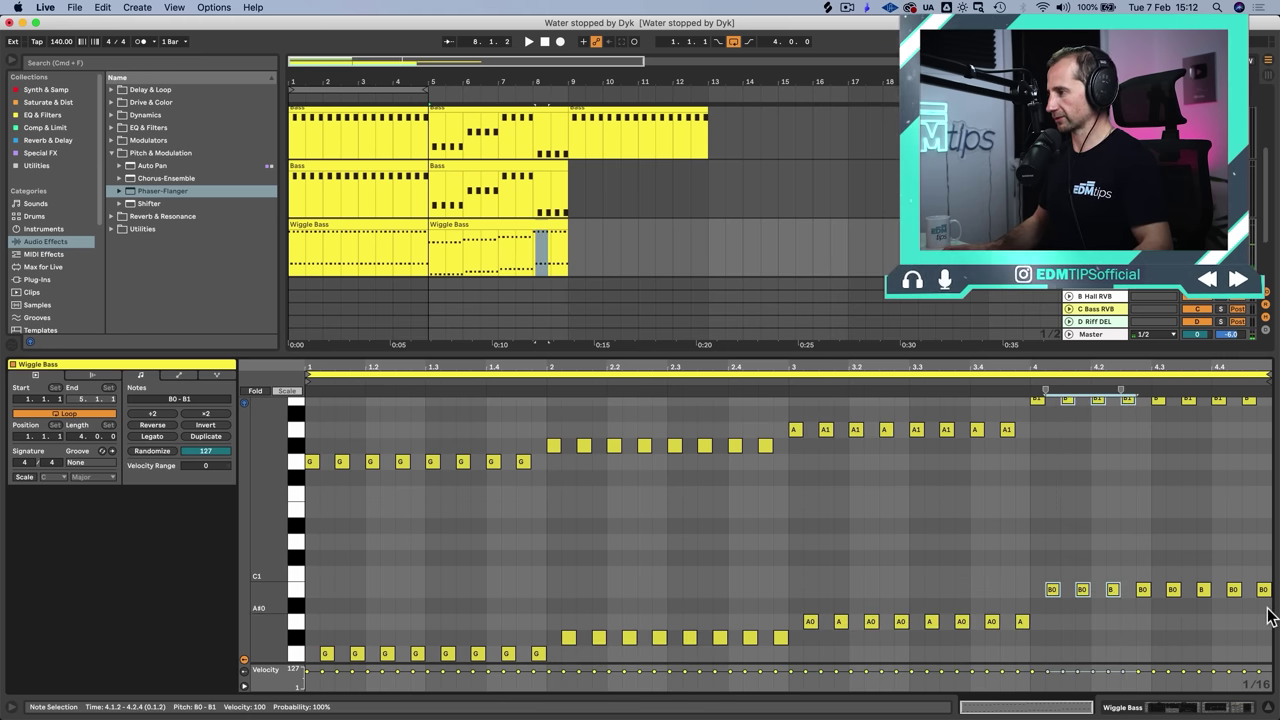
left_click_drag(1269, 614, 1018, 376)
key("Down")
key("Down")
key("Down")
key("Down")
key("Down")
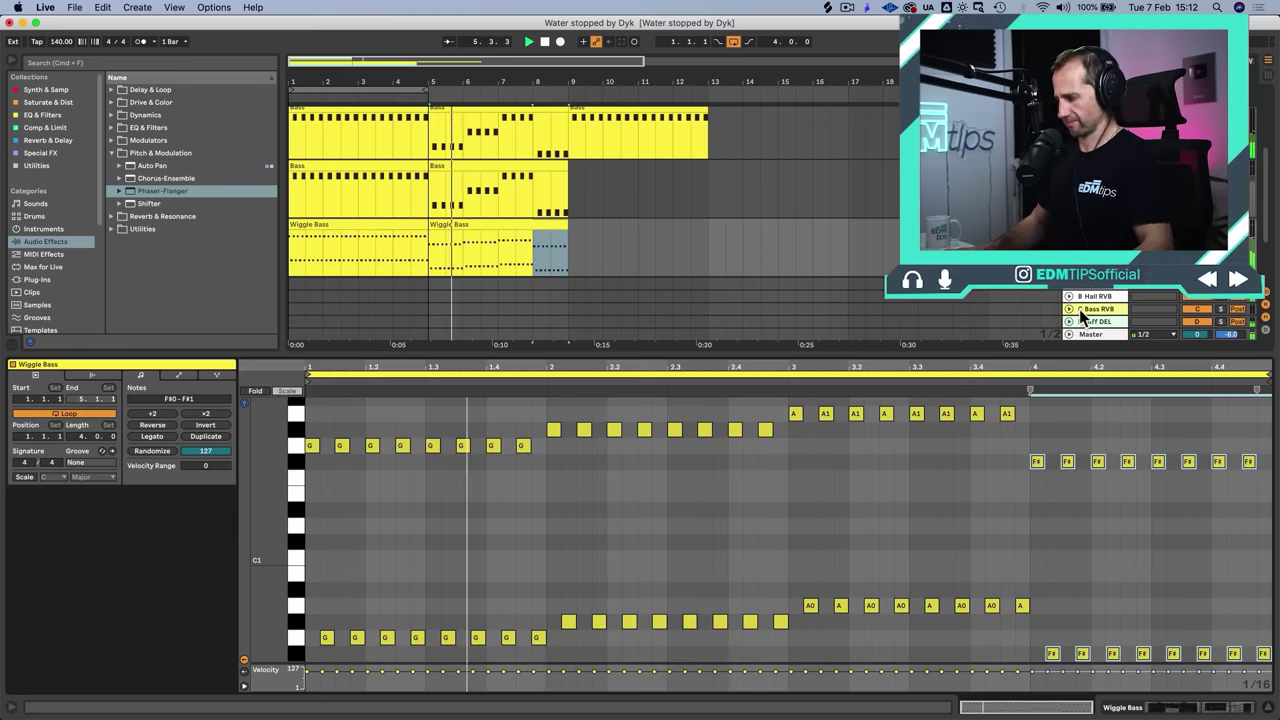
Step: Solo the Wiggle Bass track to audition it and reopen the notes of its second clip
key("shift+Tab")
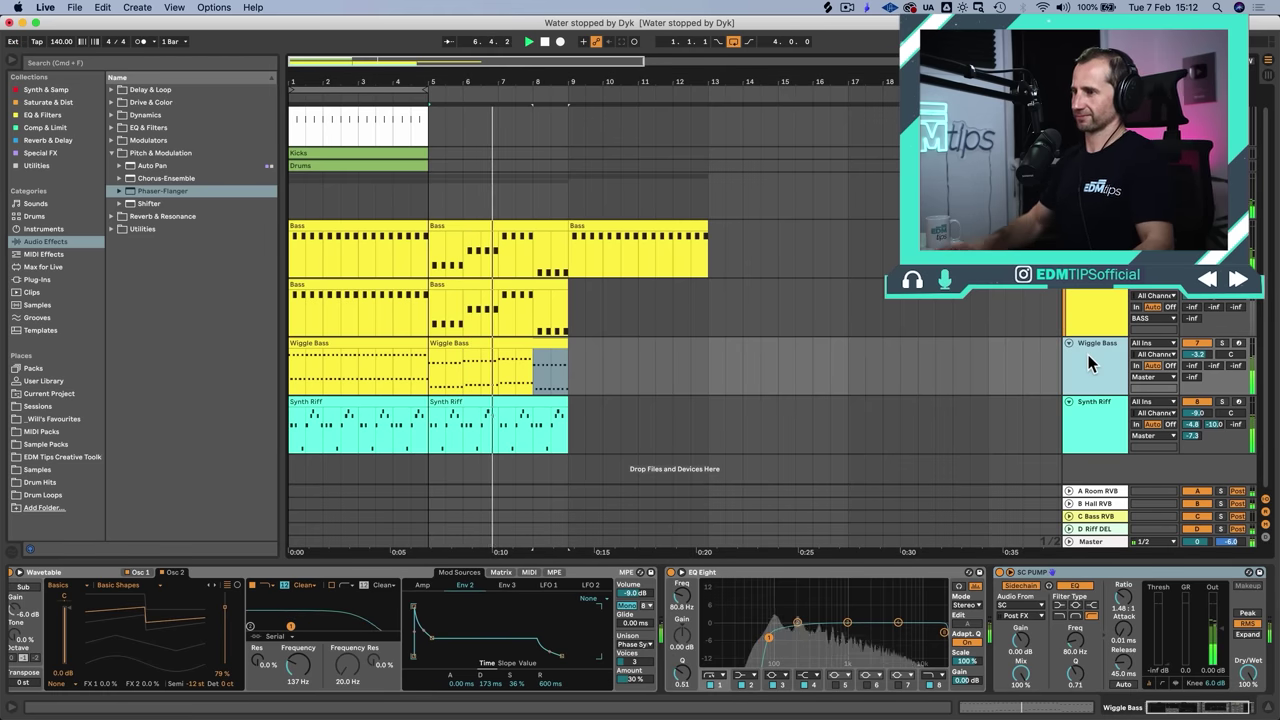
left_click(1221, 343)
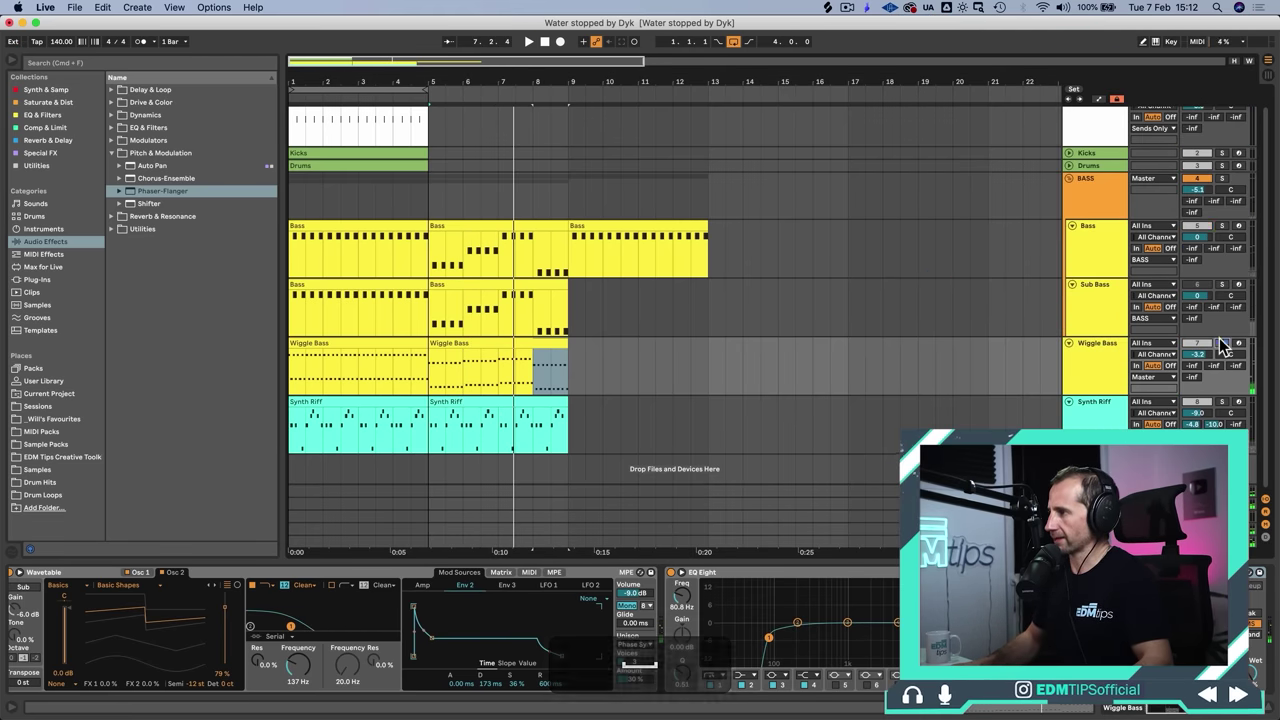
double_click(477, 358)
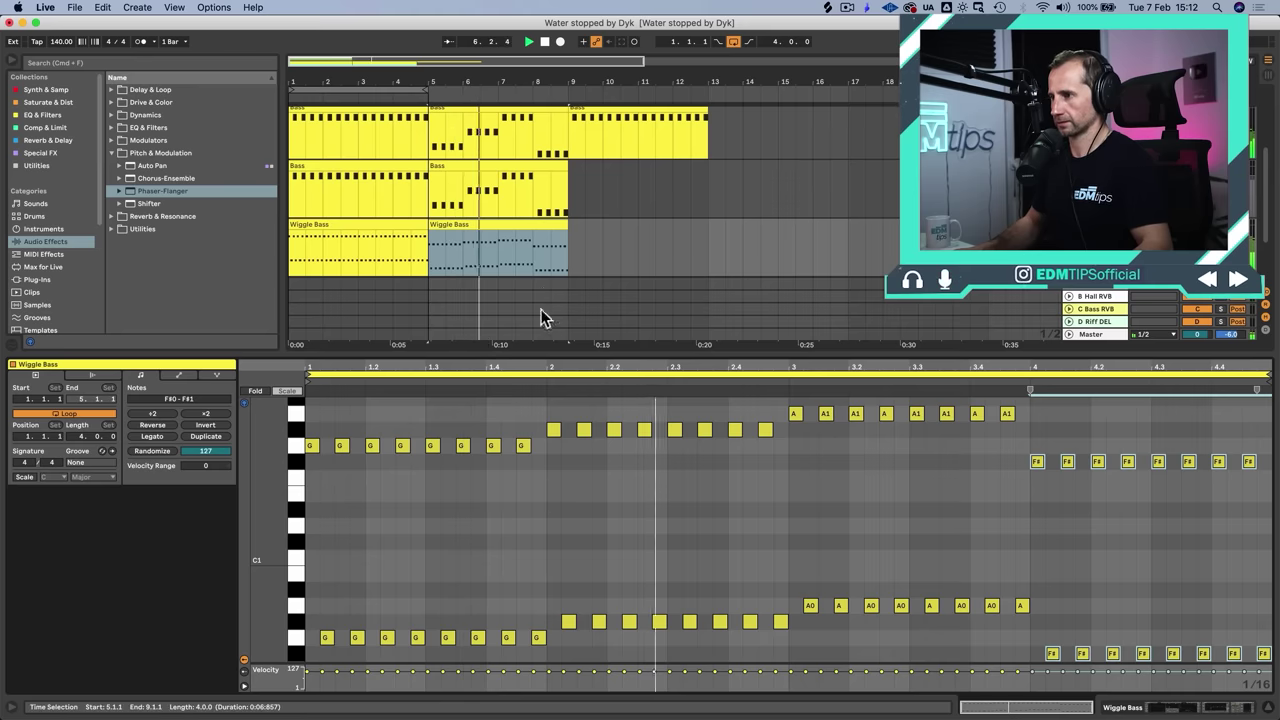
Step: Transpose all notes in the second bar of the second Wiggle Bass clip up one semitone to A0 and A1
key("space")
left_click_drag(548, 407, 625, 527)
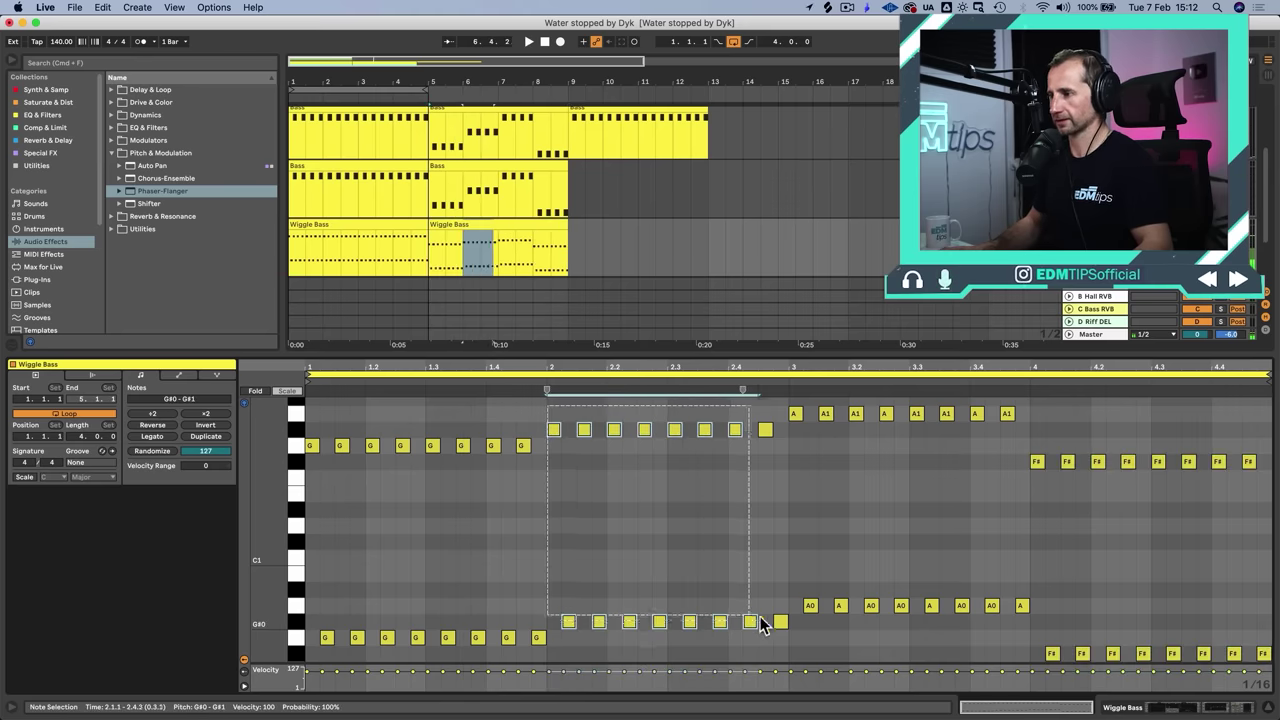
key("Up")
Step: Transpose all notes in the third bar of the second Wiggle Bass clip up two semitones to B0 and B1
left_click_drag(800, 648, 818, 480)
left_click_drag(981, 393, 1023, 397)
key("Up")
key("Up")
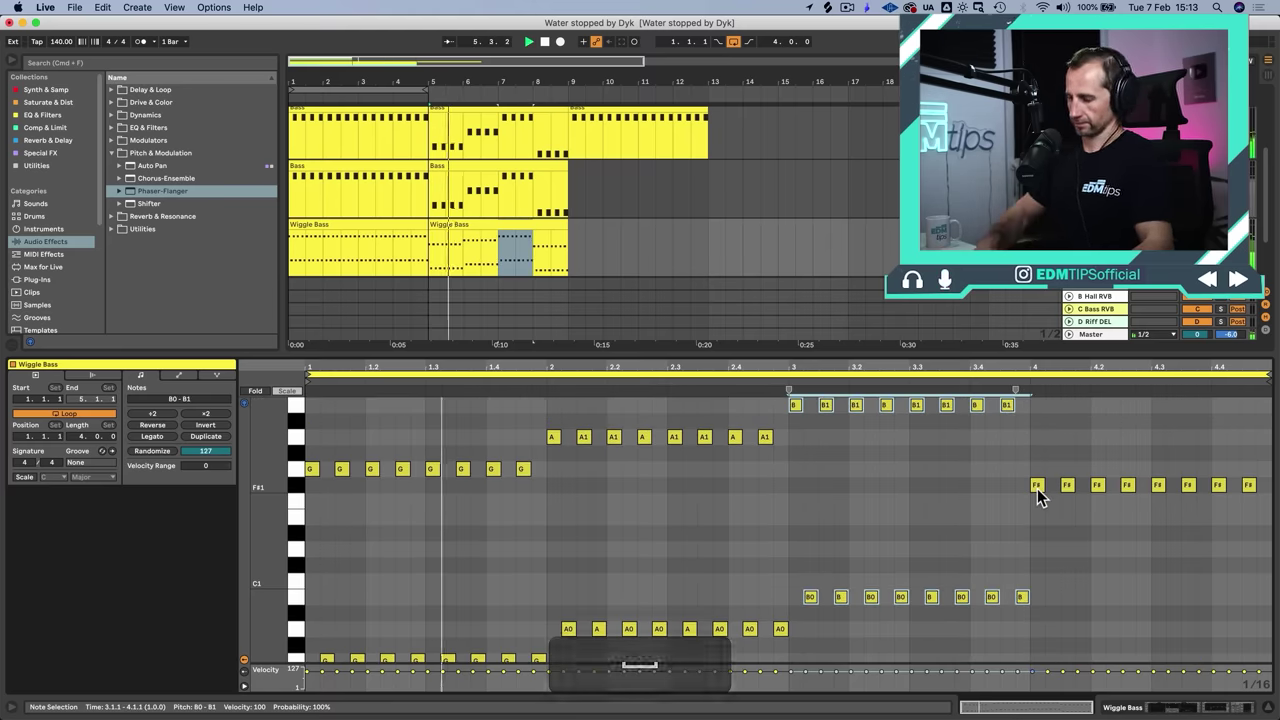
Step: Loop playback over the second Sub Bass clip, bars 5 to 9, and turn off the Wiggle Bass solo
key("shift+Tab")
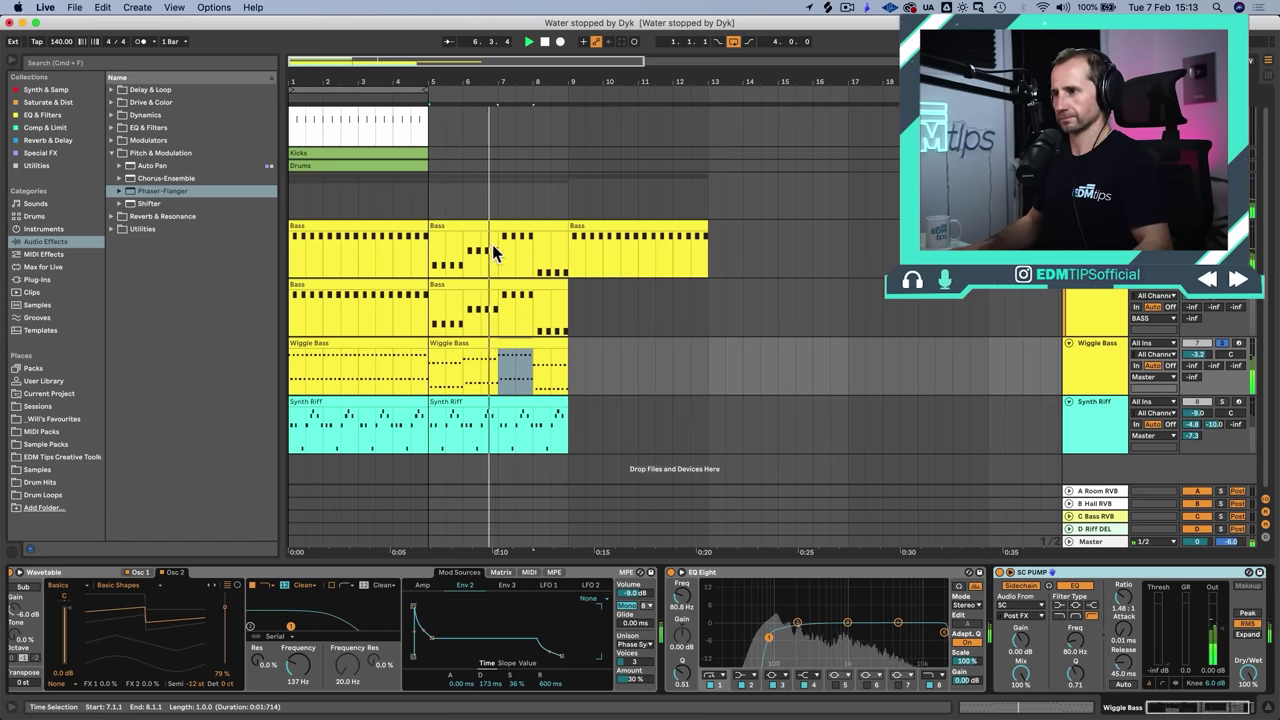
left_click(443, 300)
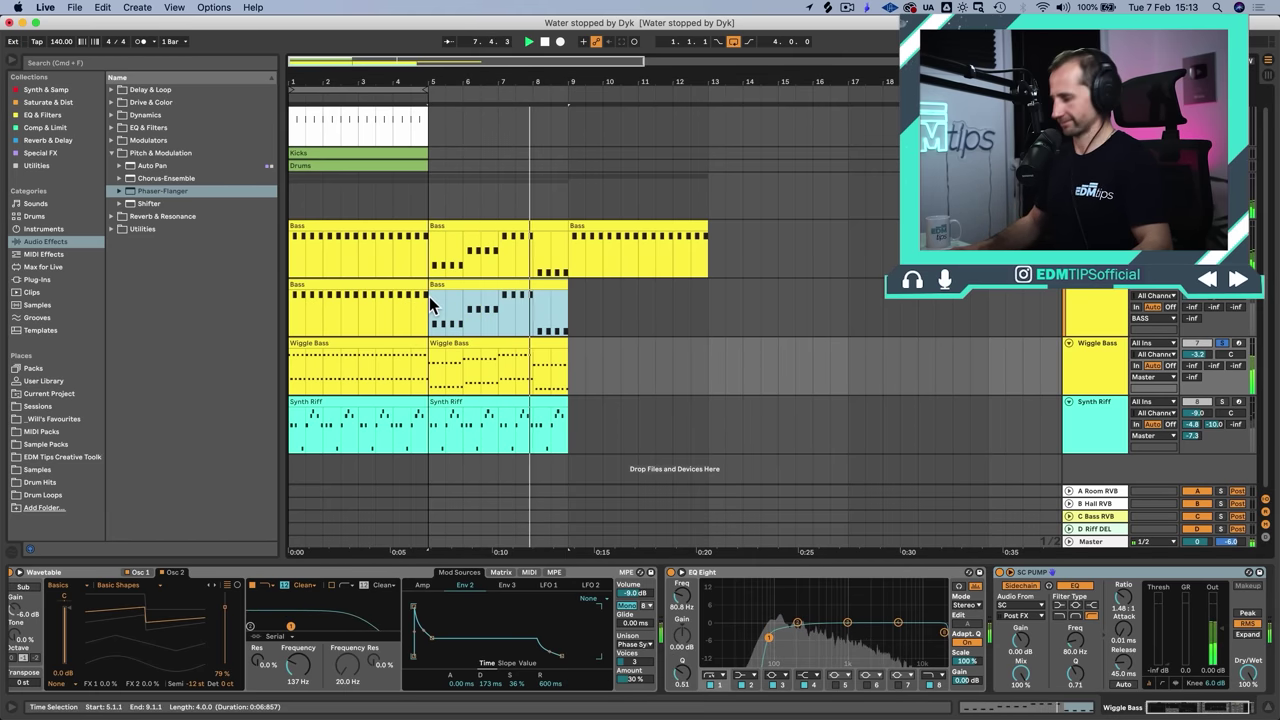
key("super+l")
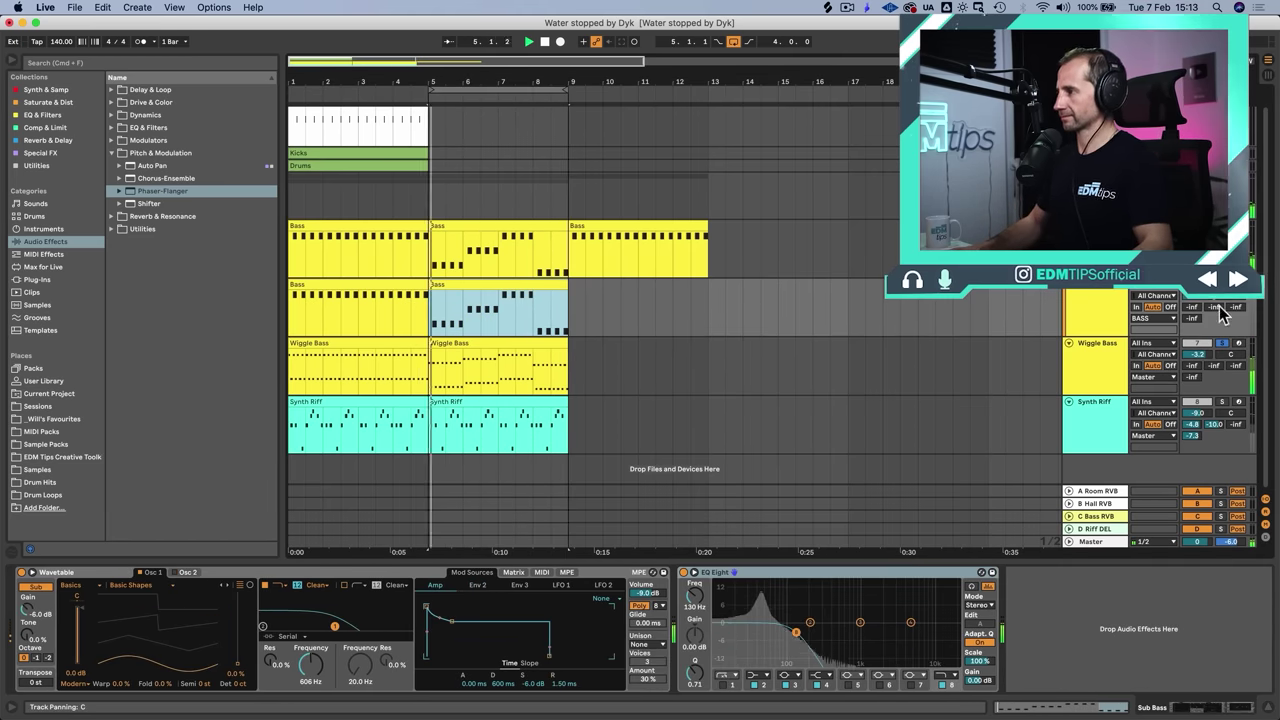
left_click(1225, 343)
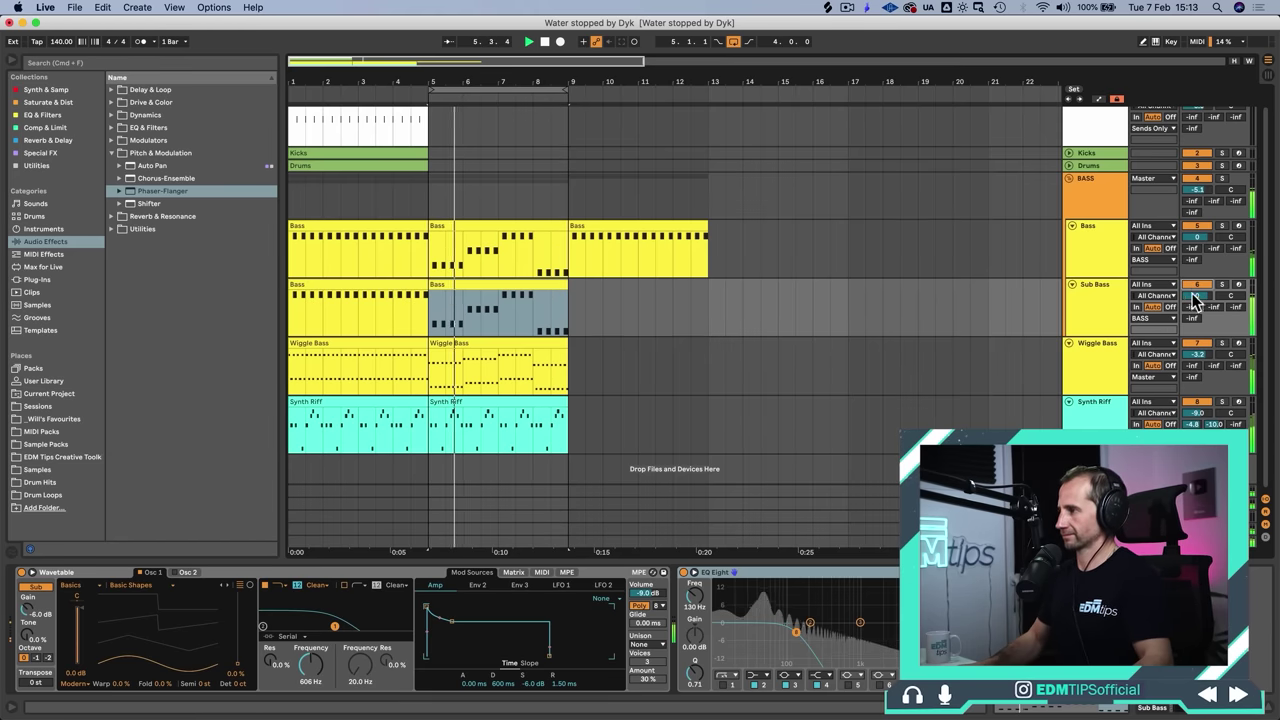
Step: Set the Sub Bass volume to -2 dB and the Bass track volume to 4.1 dB, saving the project
left_click(1192, 298)
type("-2")
key("Return")
left_click_drag(1200, 238, 1200, 224)
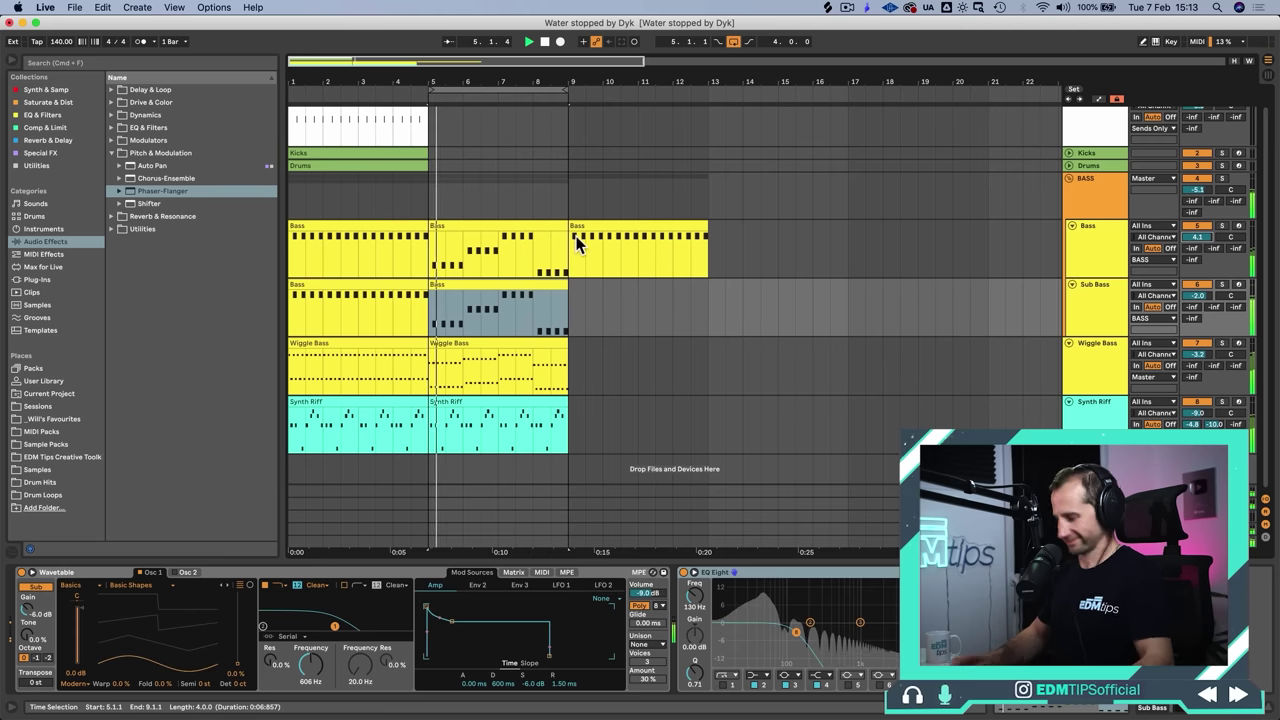
key("super+s")
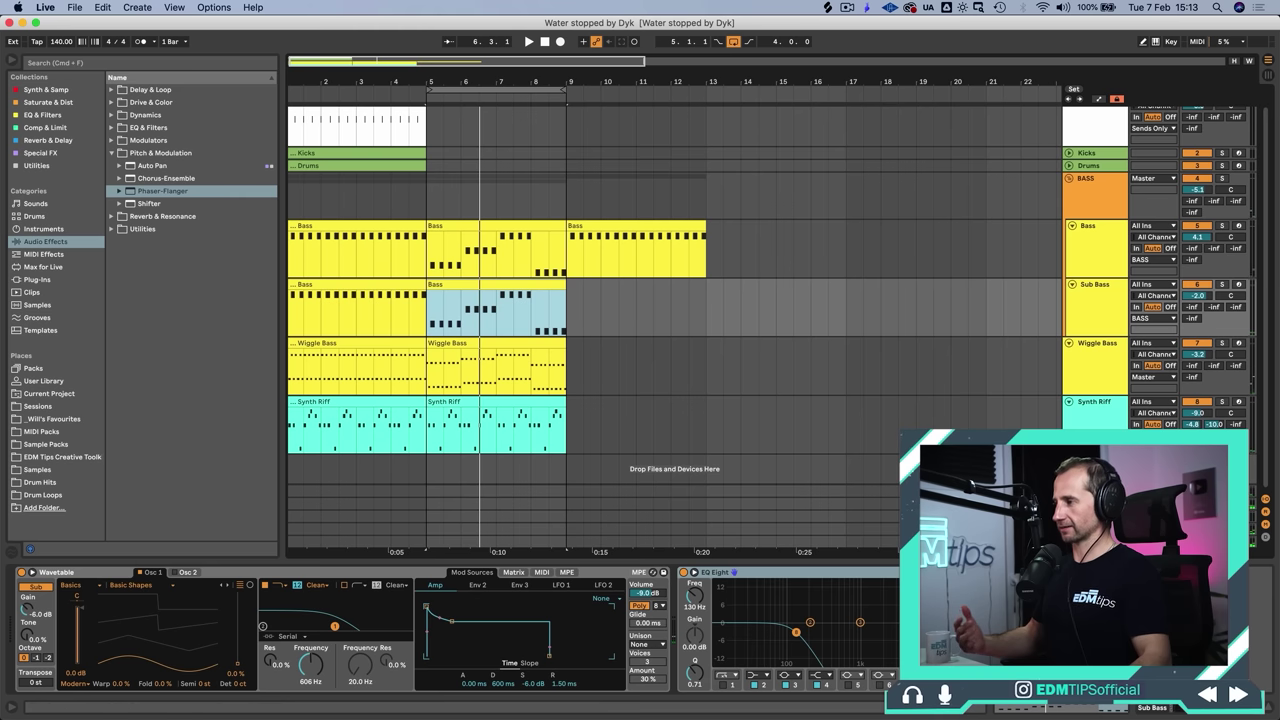
Step: Fold the BASS group and insert a MIDI track below Synth Riff, naming it Saw
left_click(1101, 418)
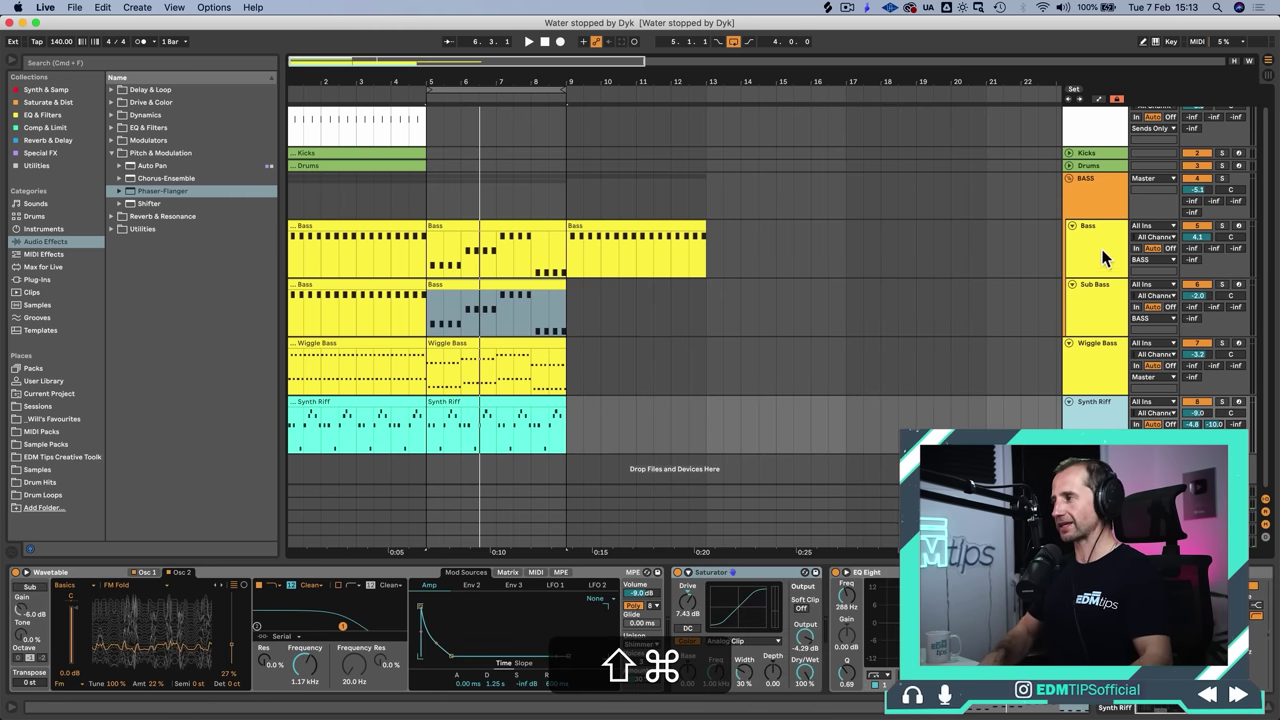
left_click(1073, 178, "shift+super")
key("shift+super+t")
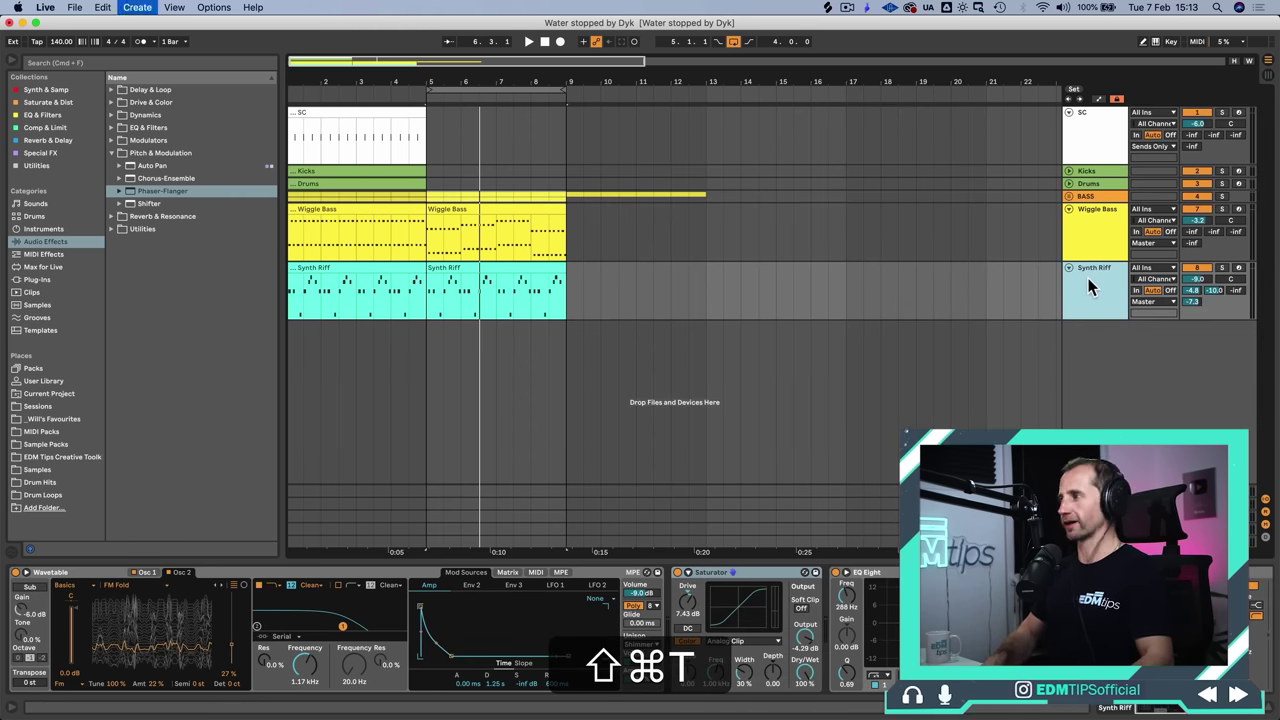
key("super+r")
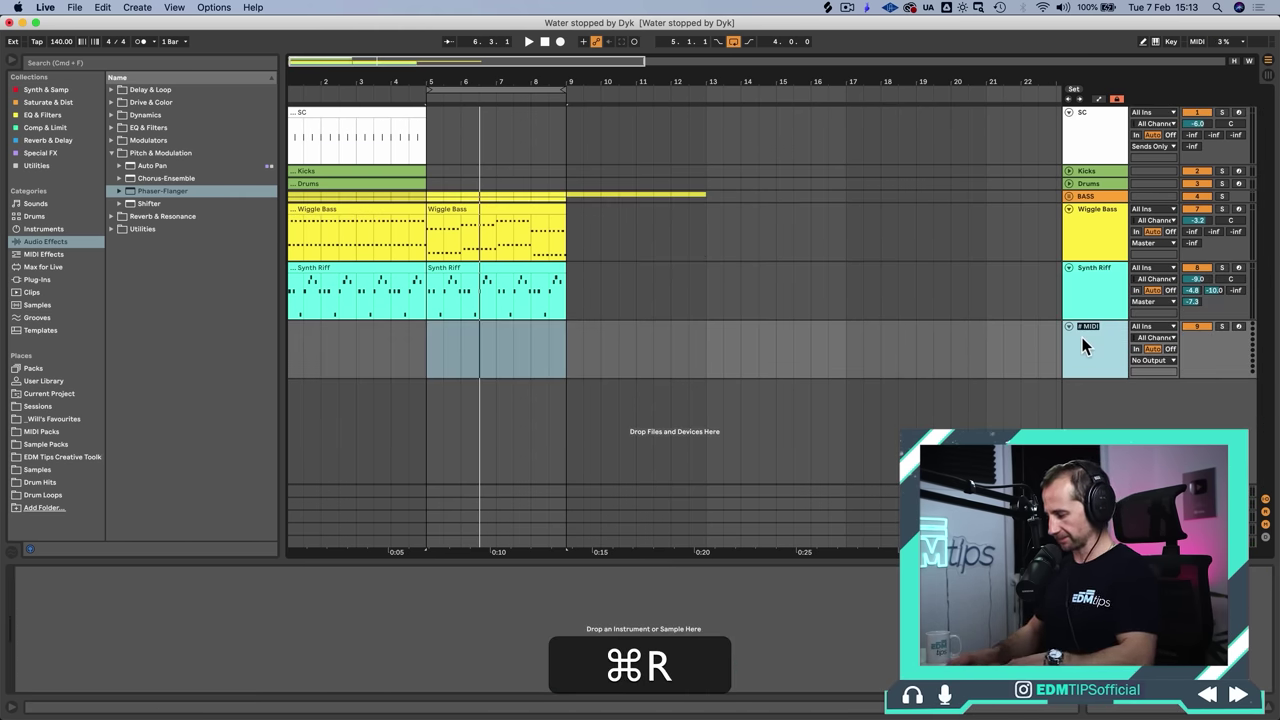
type("SAW")
key("shift+Return")
right_click(1082, 337)
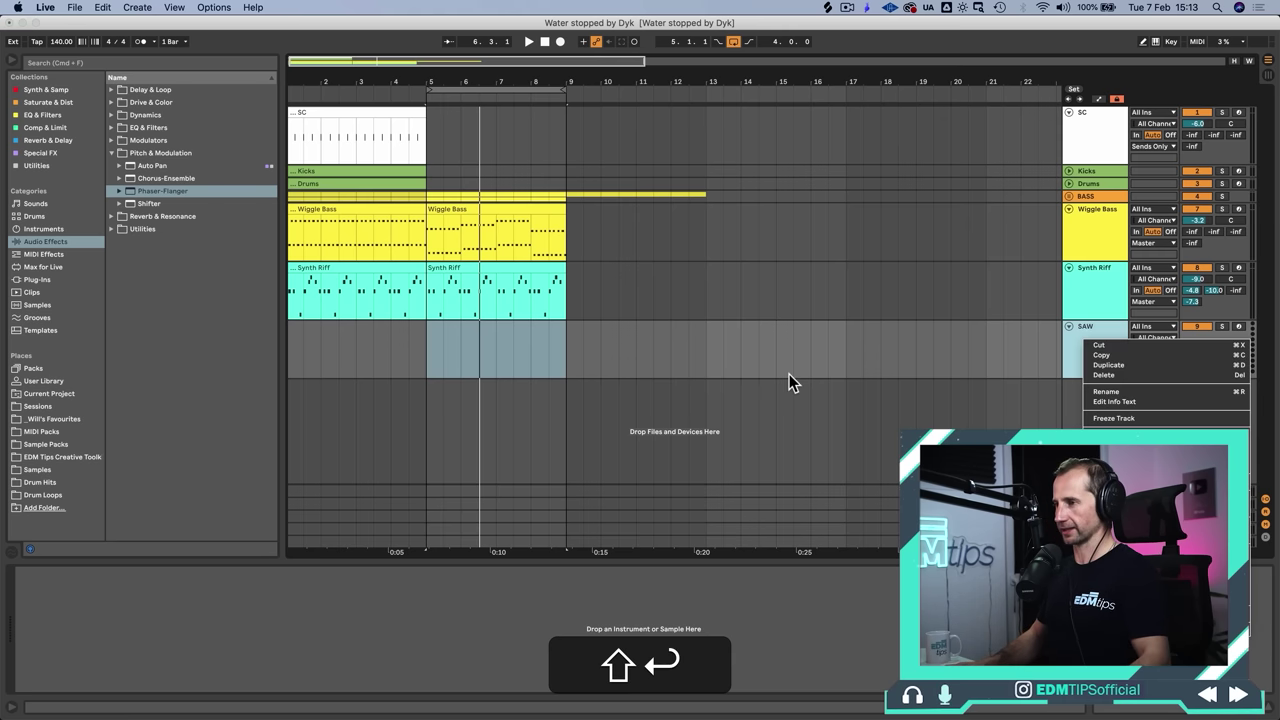
left_click(1100, 330)
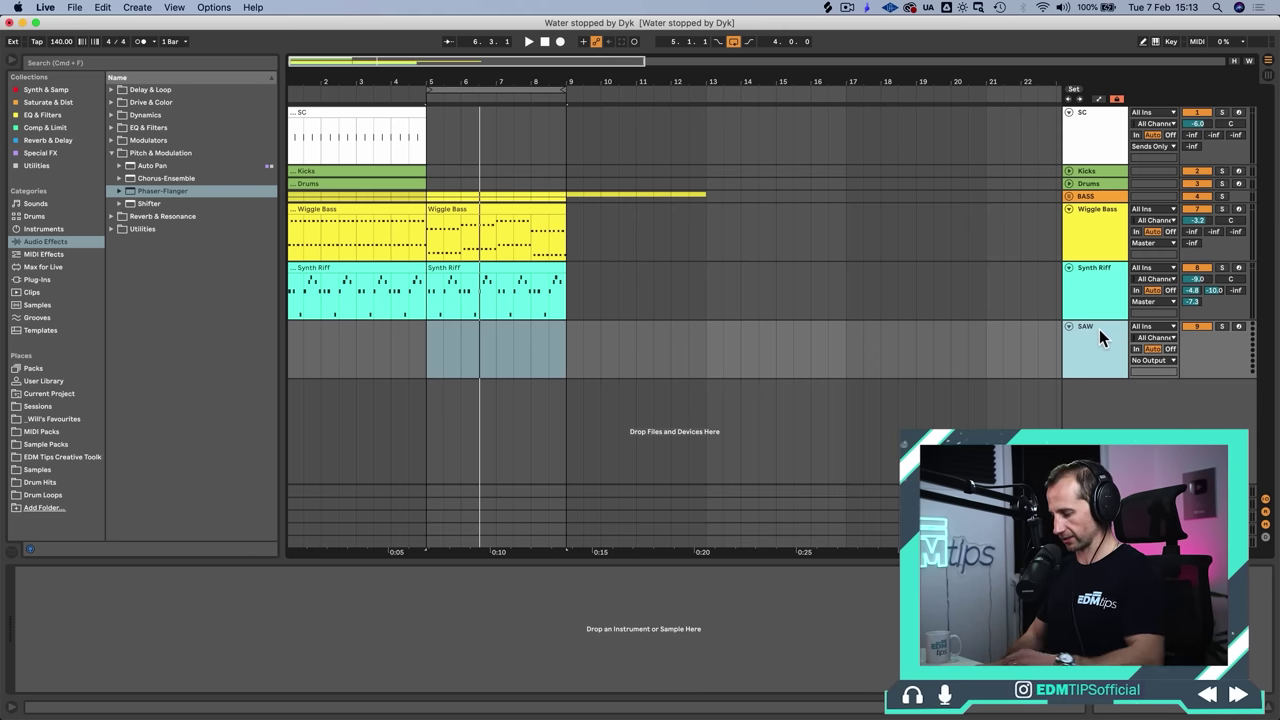
type("Saw")
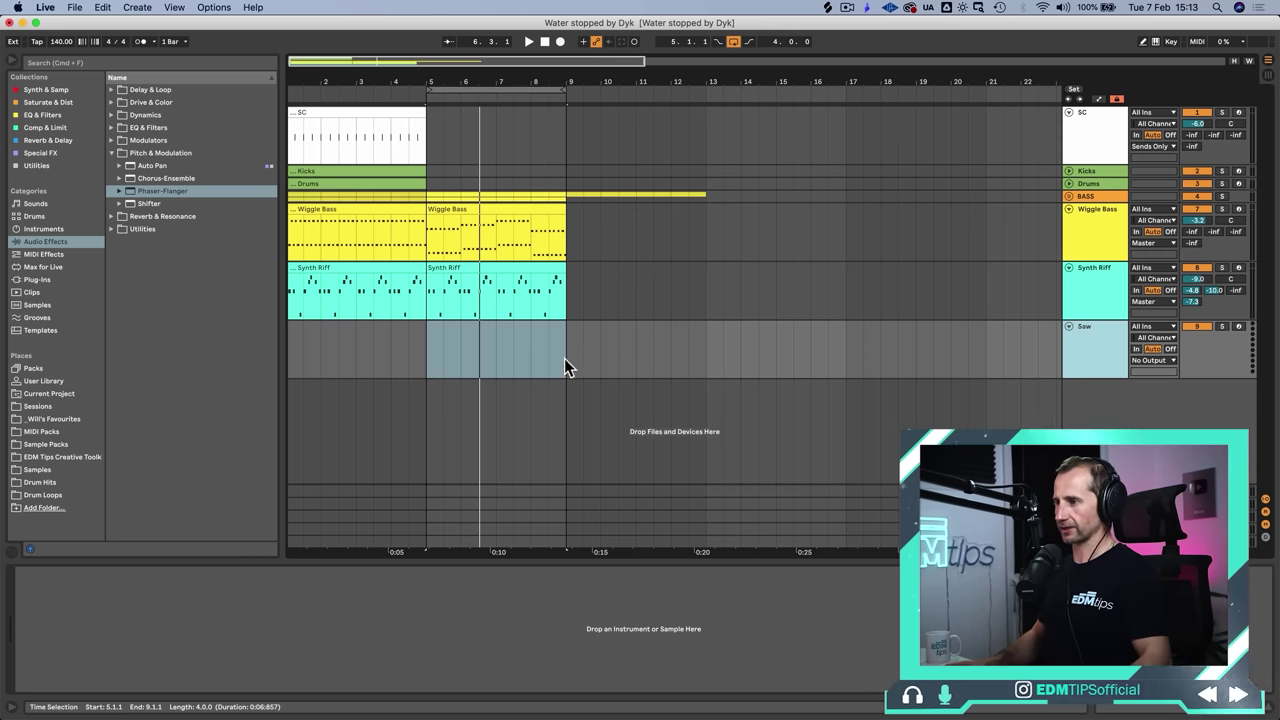
Step: Create an empty four-bar MIDI clip on the Saw track from bar 5 to bar 9 and name it Saw
left_click_drag(565, 357, 427, 342)
key("shift+super+m")
key("shift+super+r")
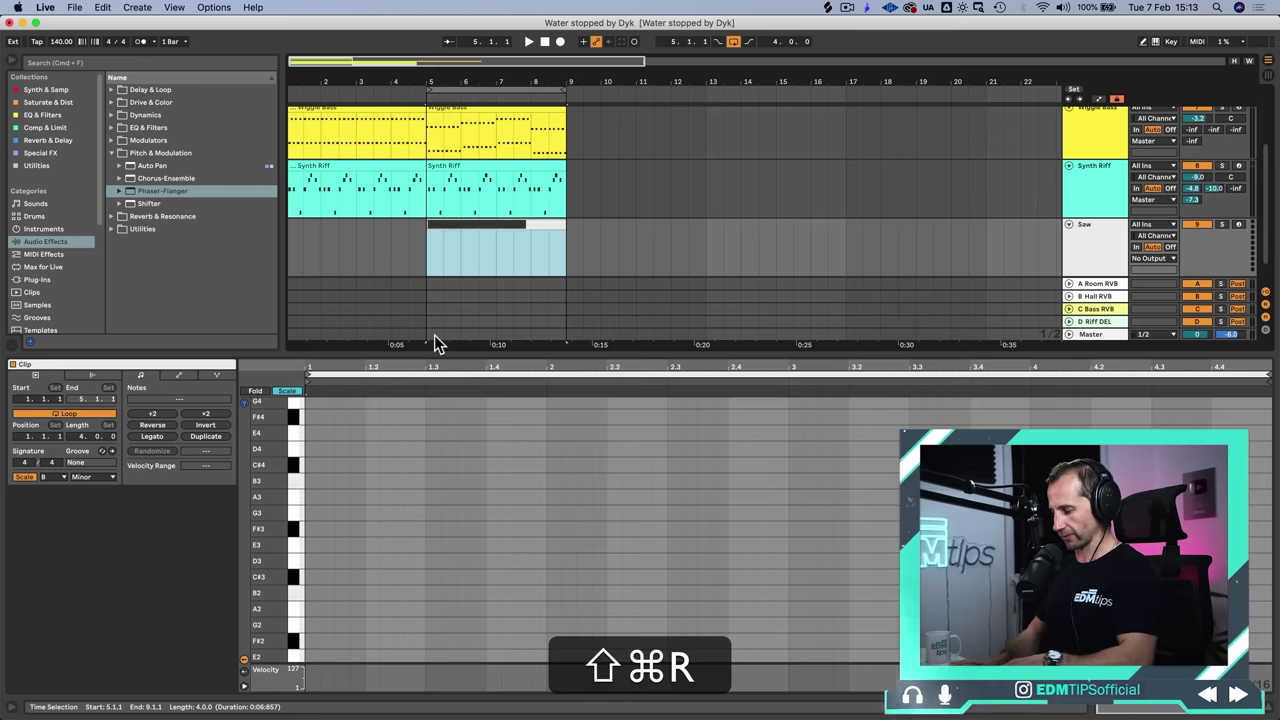
key("shift+super+s")
key("Return")
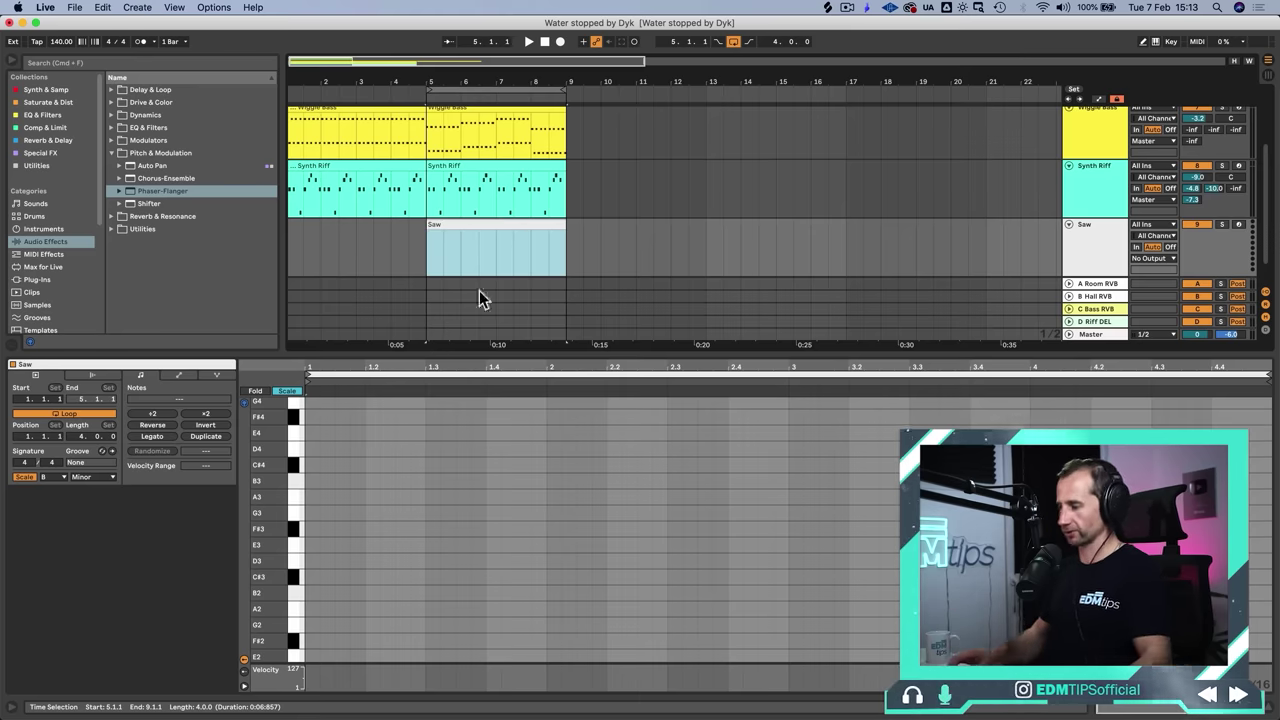
Step: Color the Saw track turquoise like Synth Riff and apply the track color to its clip
right_click(1108, 269)
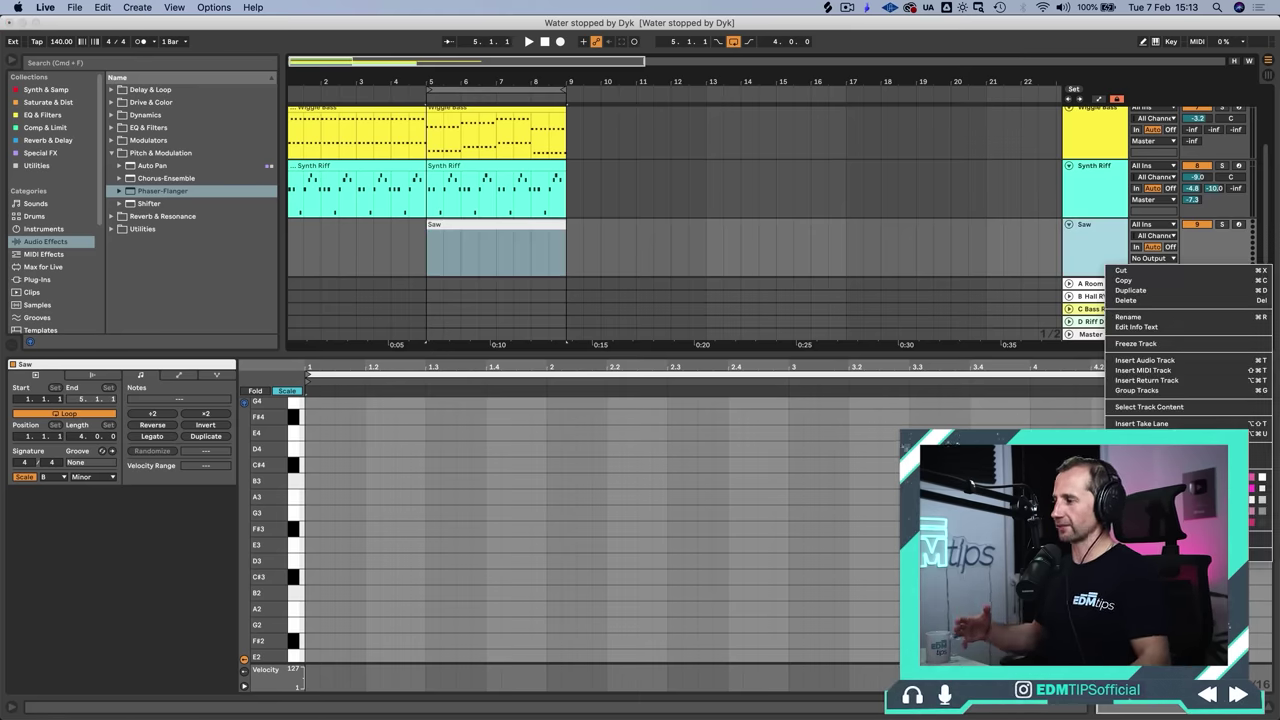
left_click(1196, 477)
right_click(1072, 247)
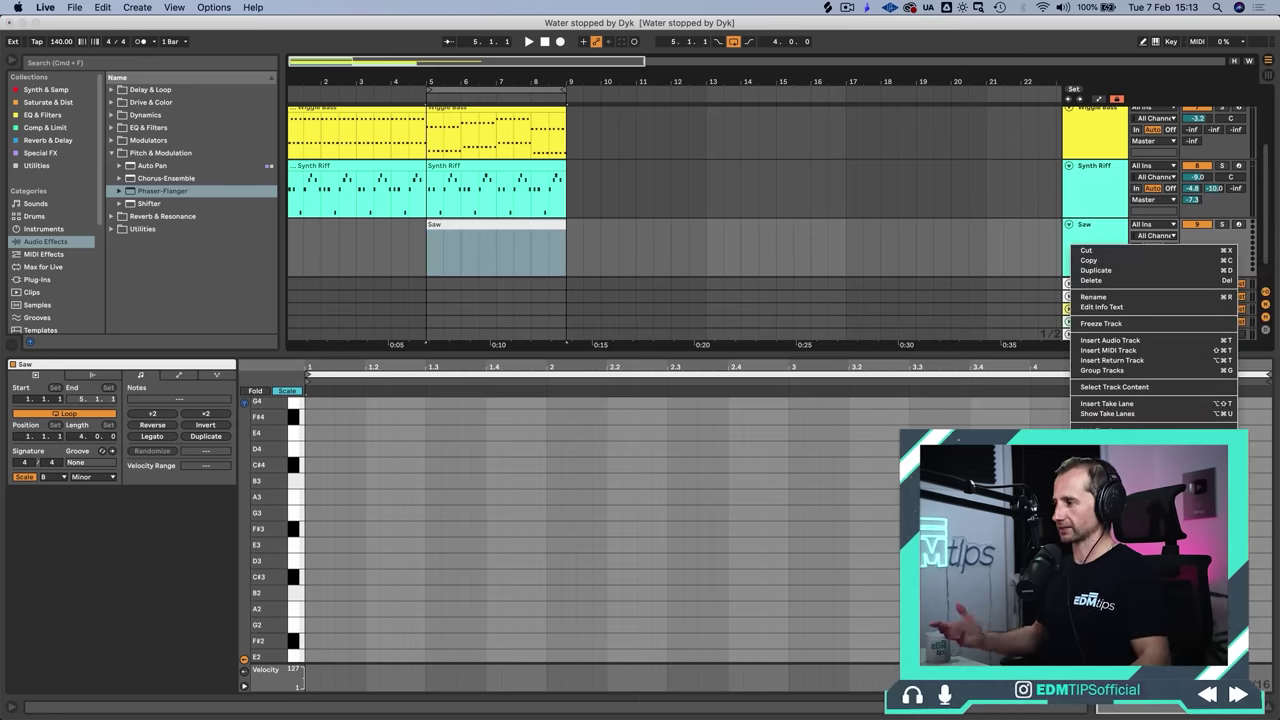
left_click(1130, 447)
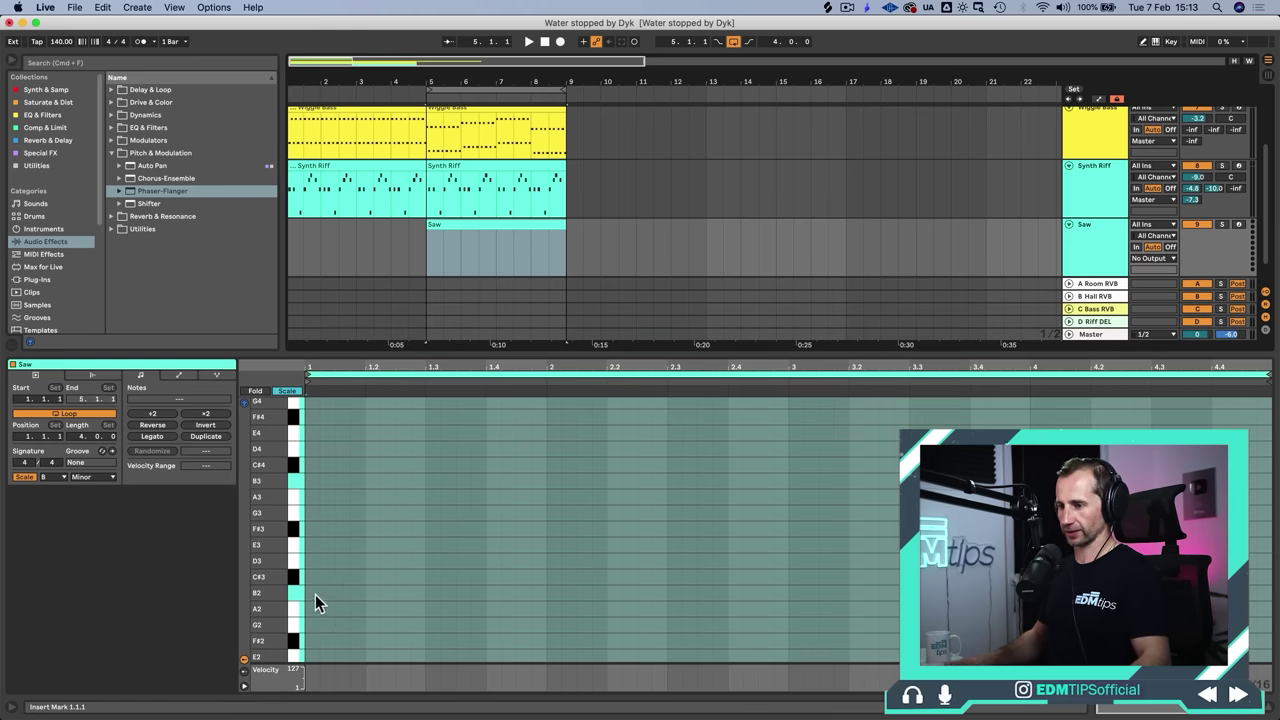
Step: Unfold the BASS group and examine the note progression in the second Bass clip
scroll(455, 148, "up", 3)
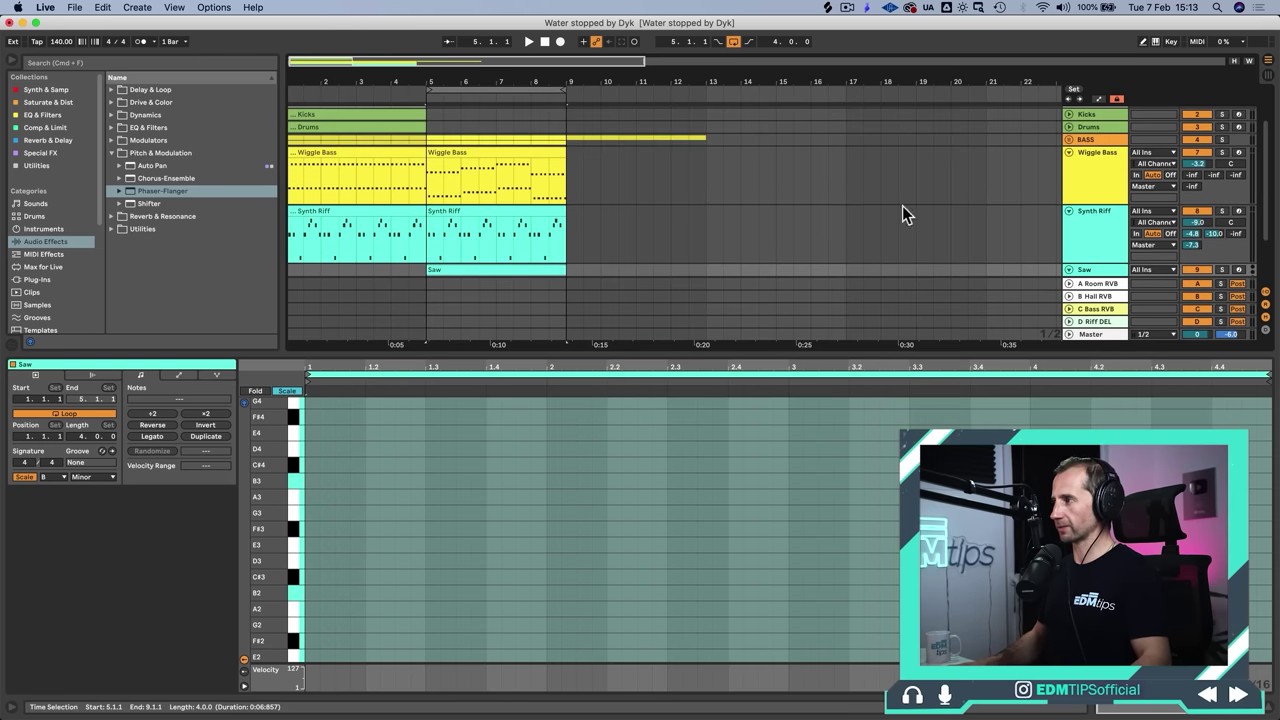
left_click(1067, 140)
left_click(455, 203)
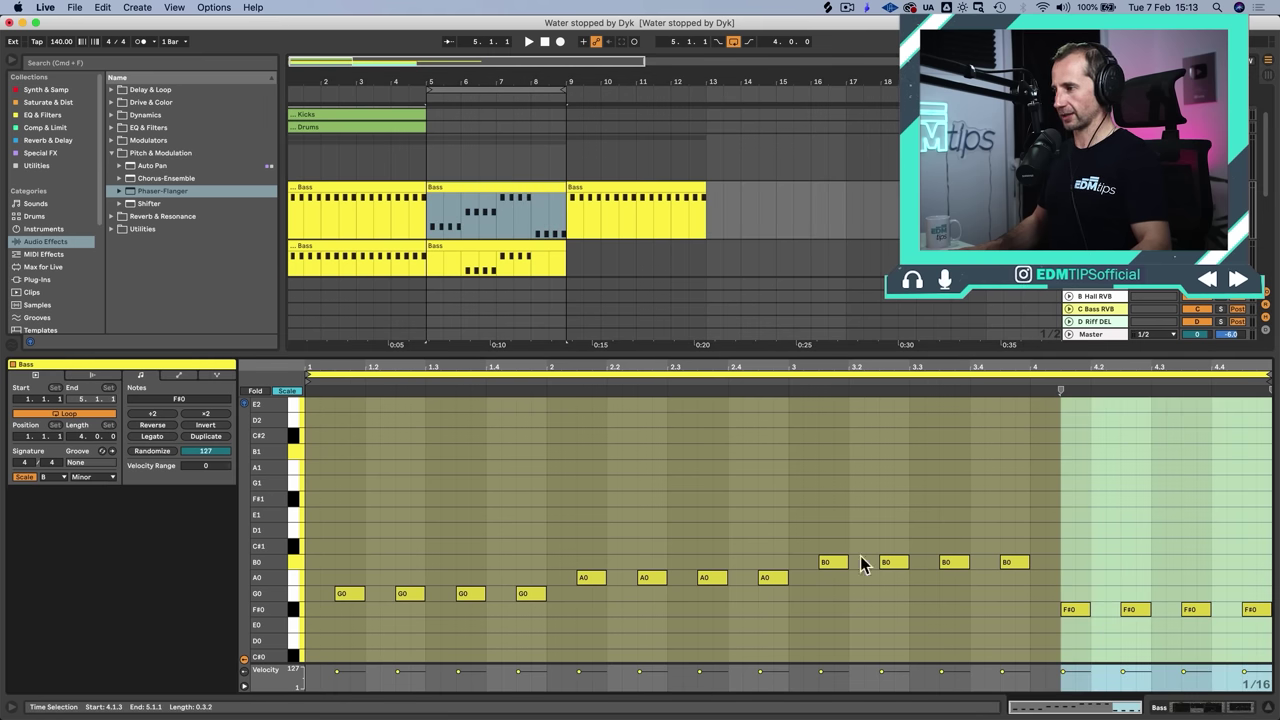
key("shift+Tab")
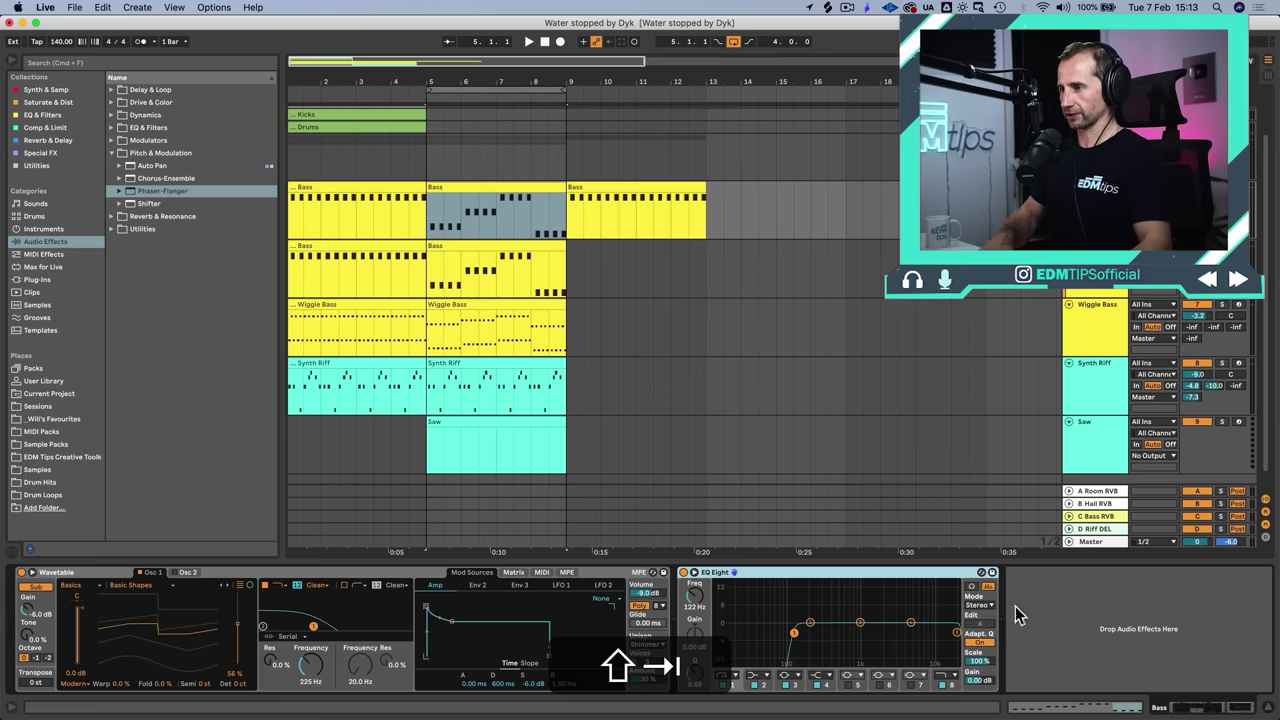
Step: Load the Wavetable instrument from the Synth & Samp collection onto the Saw track
double_click(461, 418)
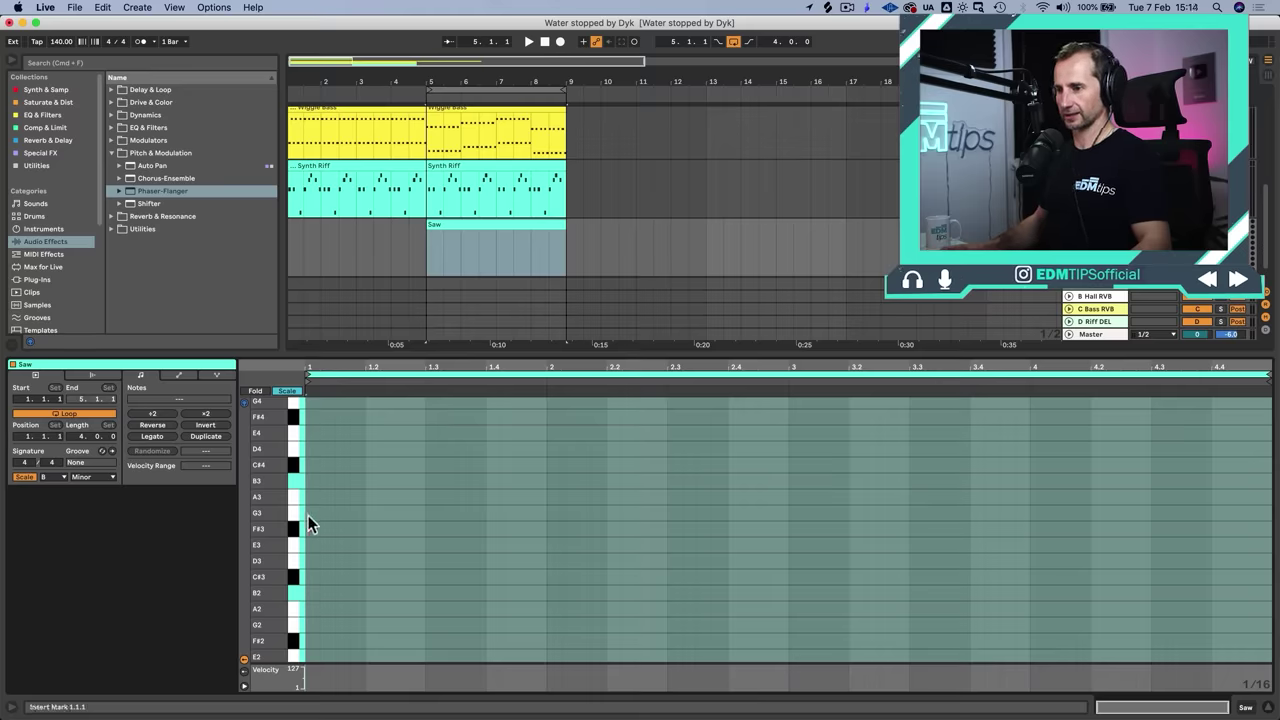
key("shift+Tab")
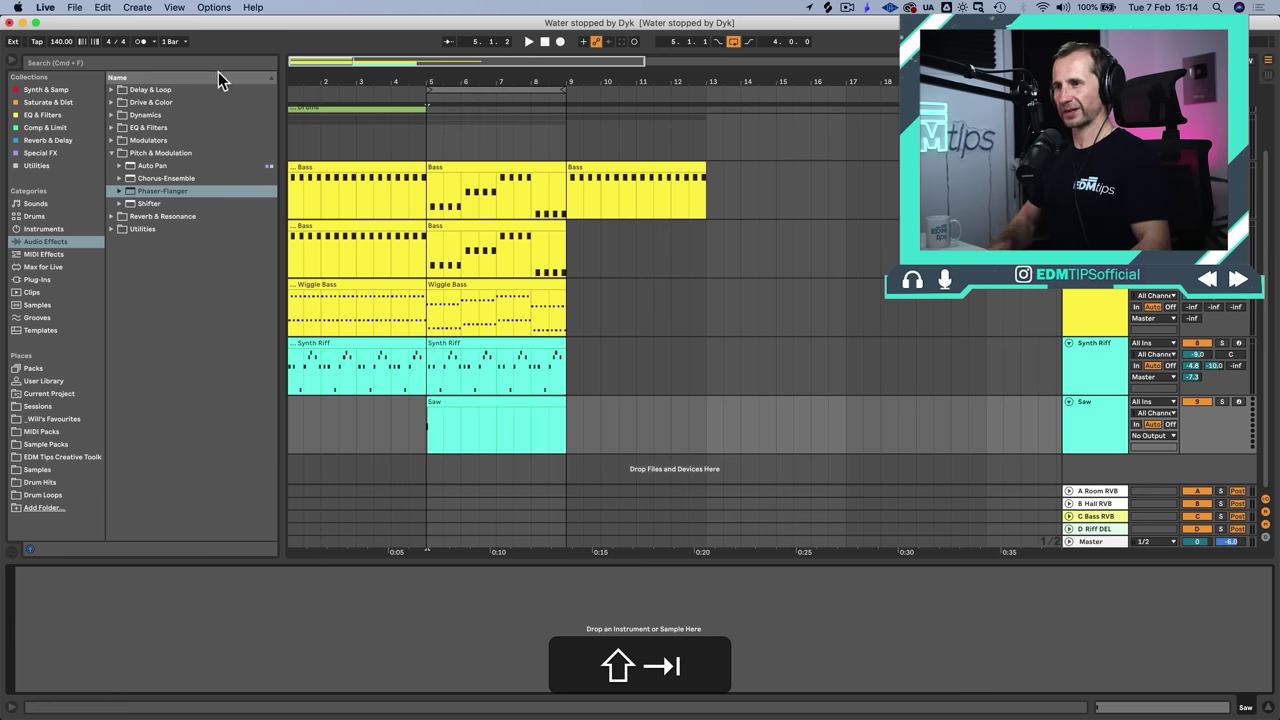
left_click(45, 89)
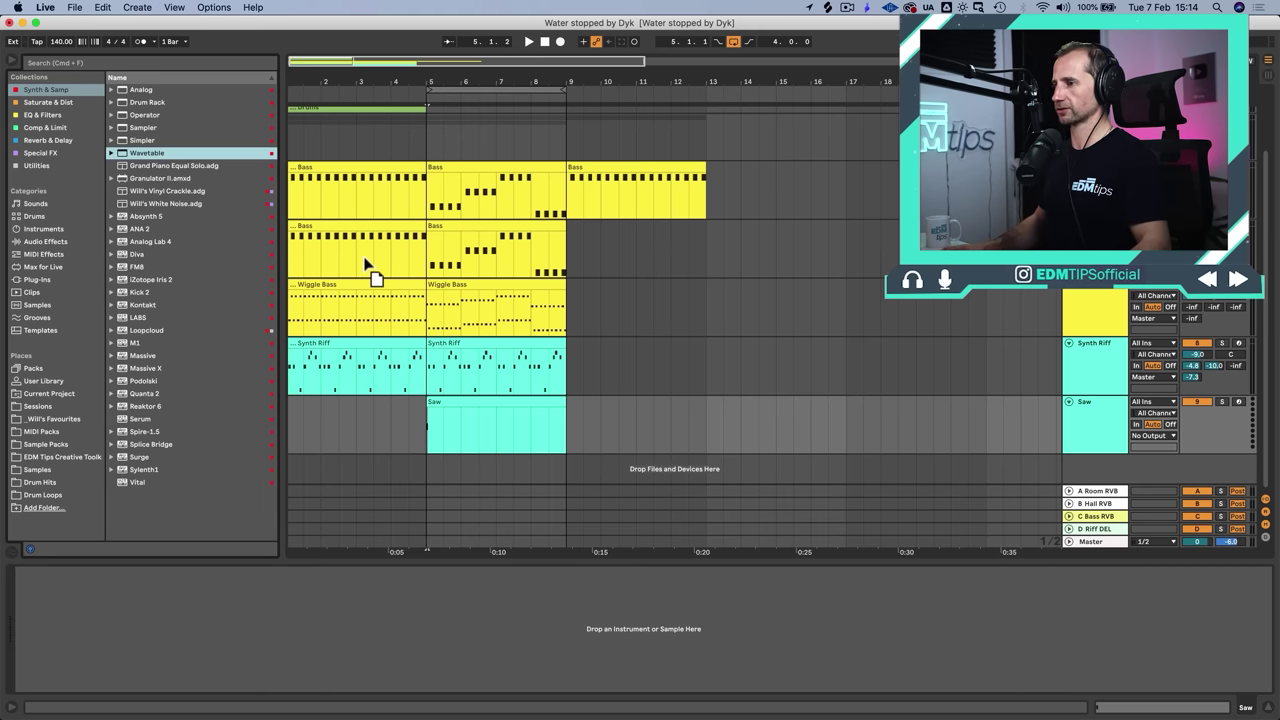
left_click_drag(455, 414, 455, 414)
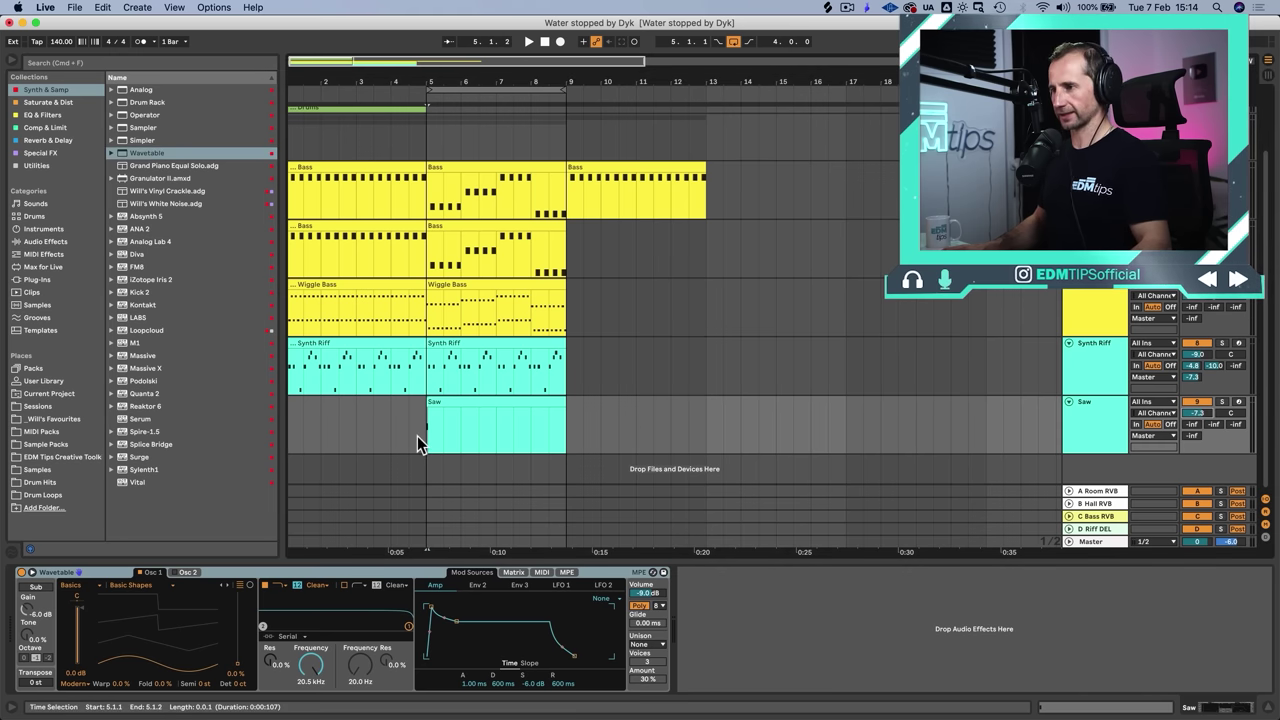
Step: Draw four consecutive one-bar notes G3, A3, B3 and F#3 in the Saw clip and play them back
double_click(453, 404)
left_click(312, 512)
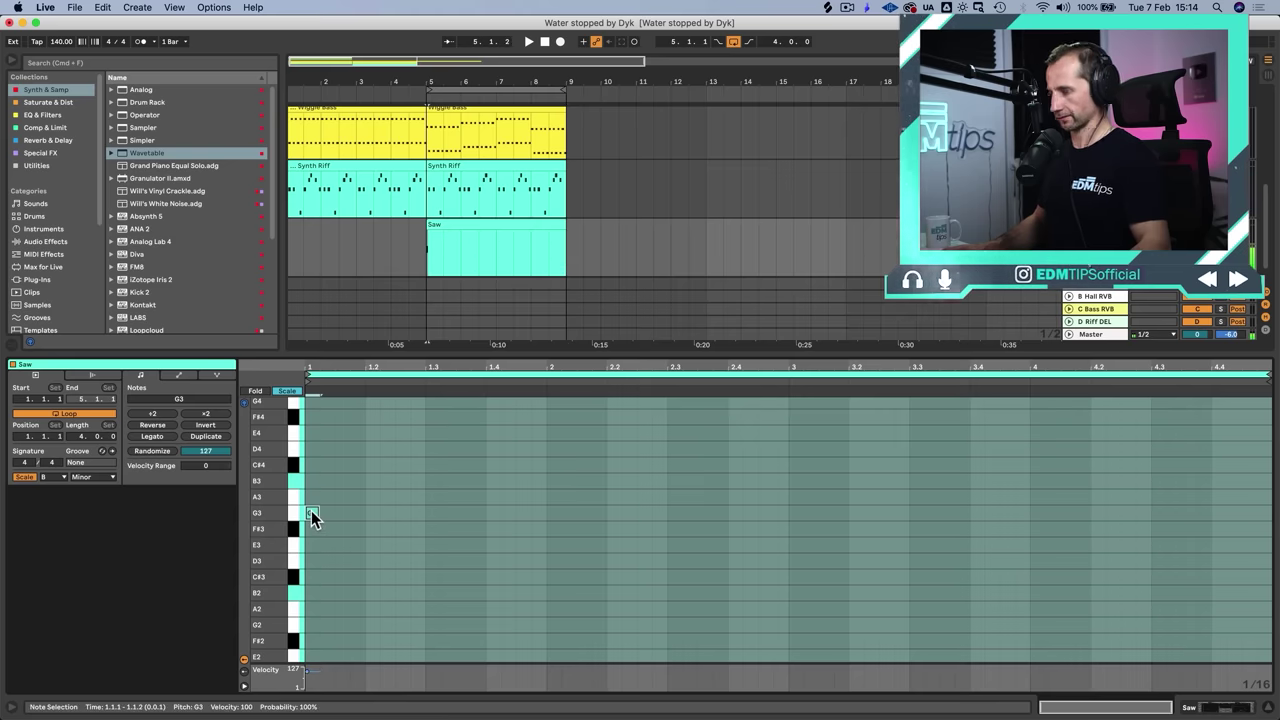
left_click_drag(317, 512, 1220, 543)
key("space")
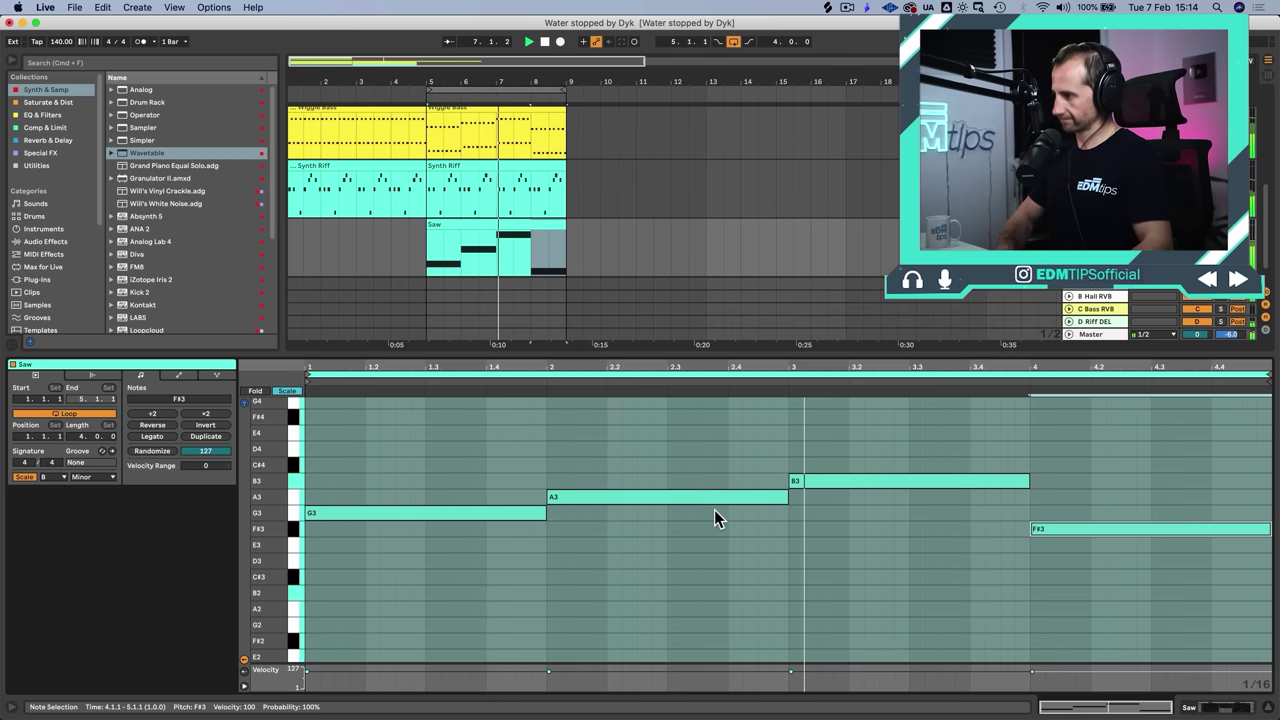
scroll(570, 627, "up", 2)
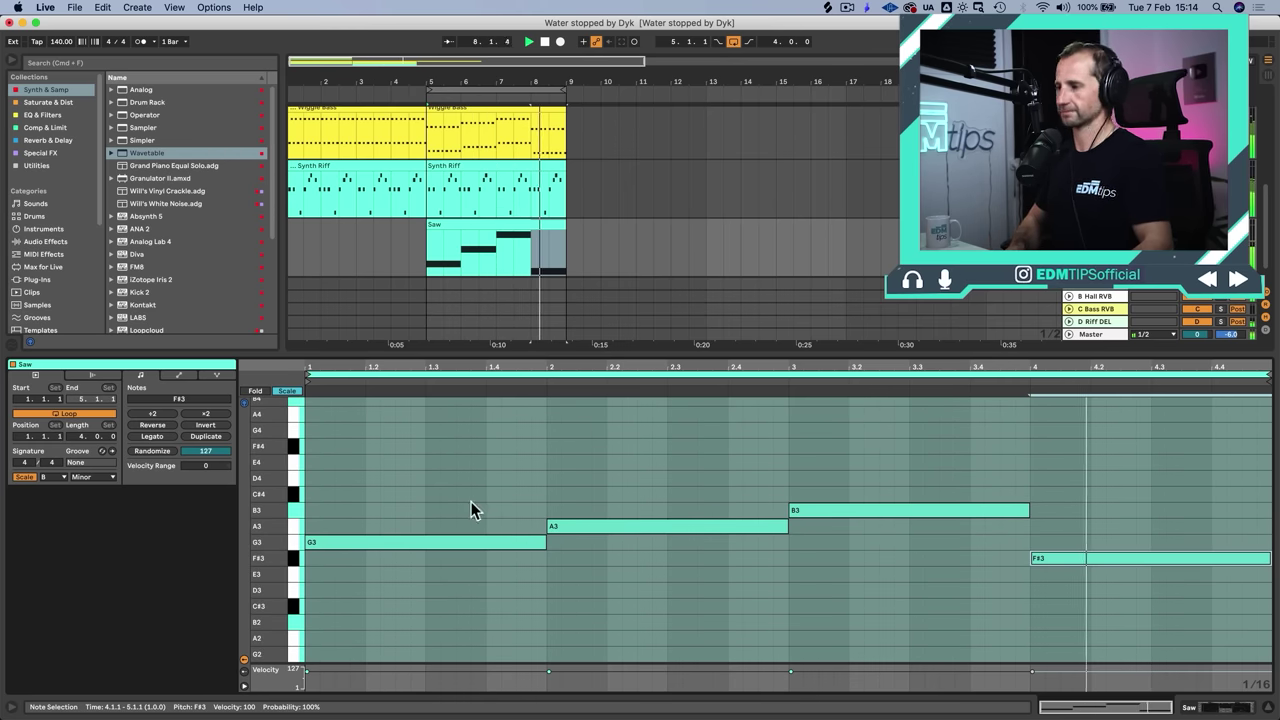
Step: Set Wavetable's oscillator 1 position to 67% and its amp envelope to 0 ms attack, 1.50 ms decay and 0 dB sustain
key("shift+Tab")
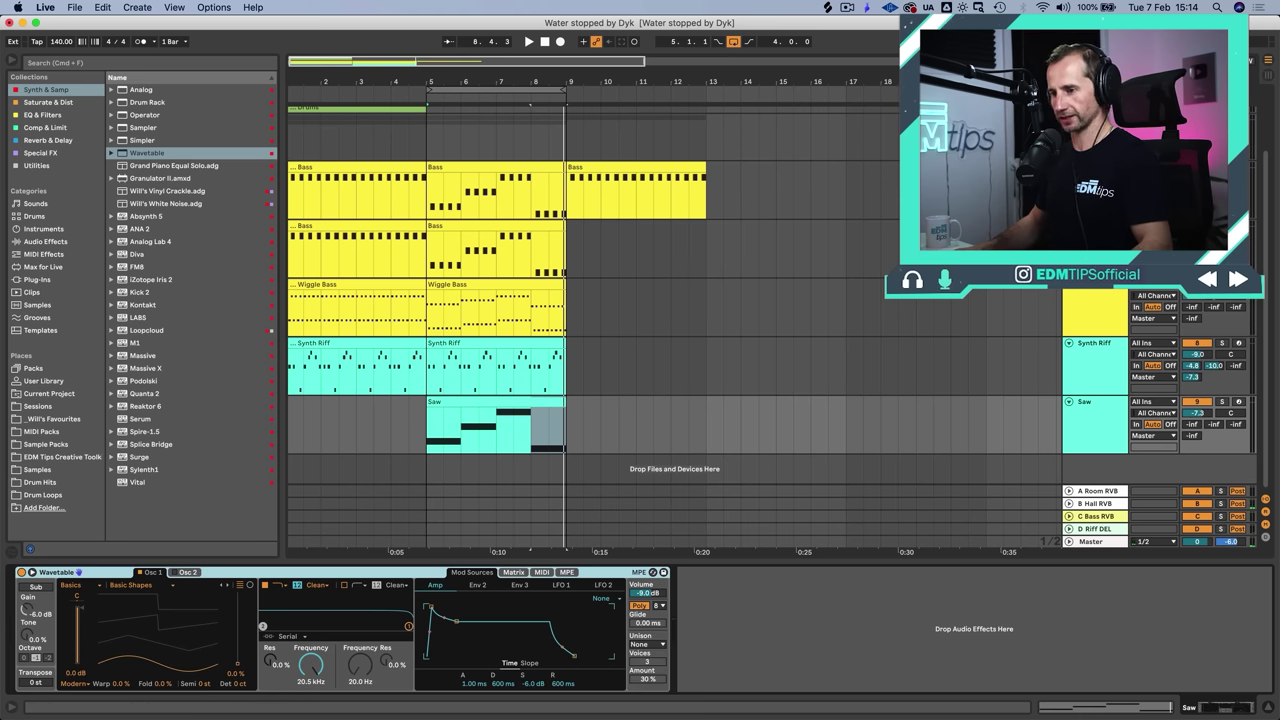
left_click_drag(237, 663, 237, 620)
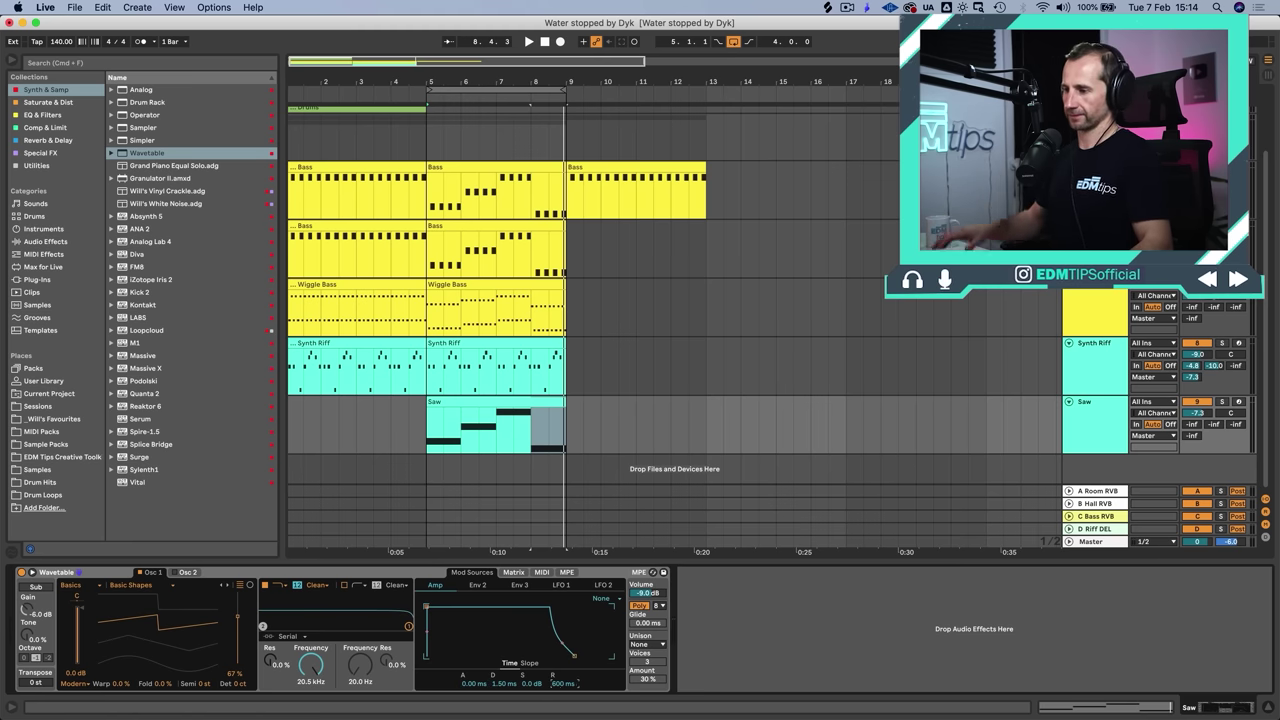
Step: Duplicate the Saw clip's first-bar G3 note to B3, D4 and F#4 to build a four-note chord
double_click(449, 409)
scroll(414, 540, "up", 3)
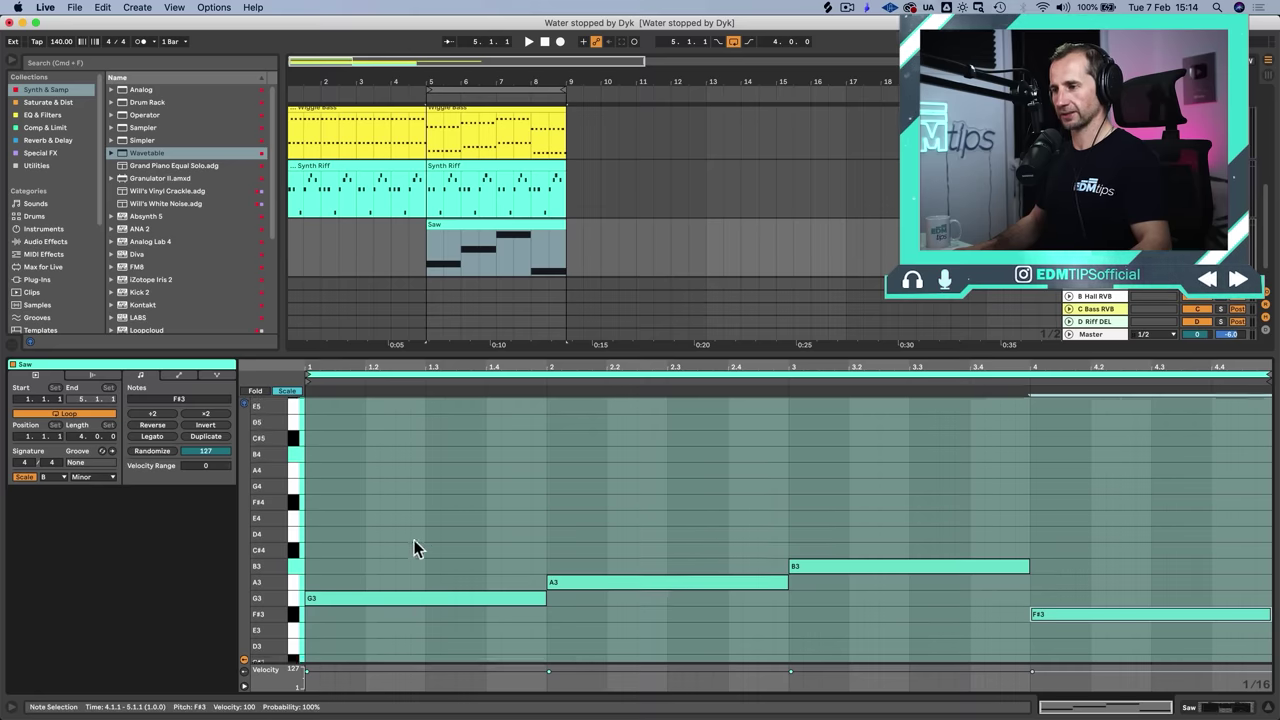
left_click(356, 617)
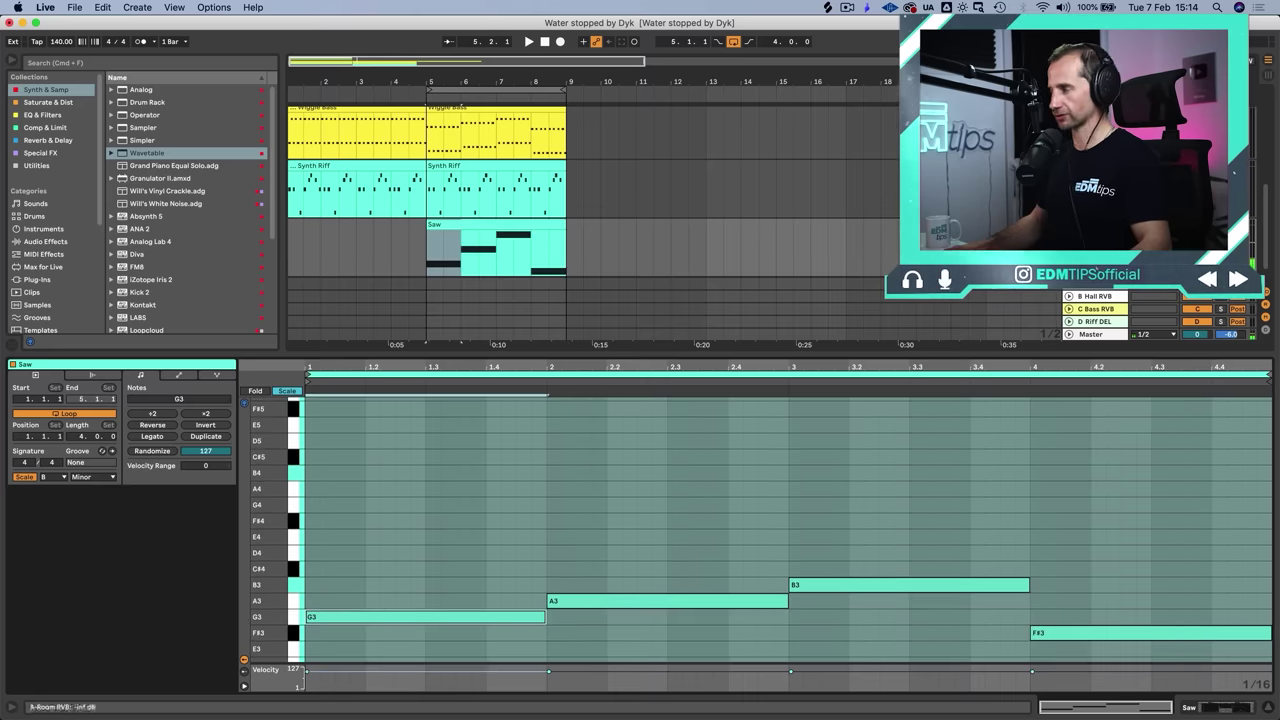
left_click_drag(375, 621, 392, 521, "alt")
key("alt+Left")
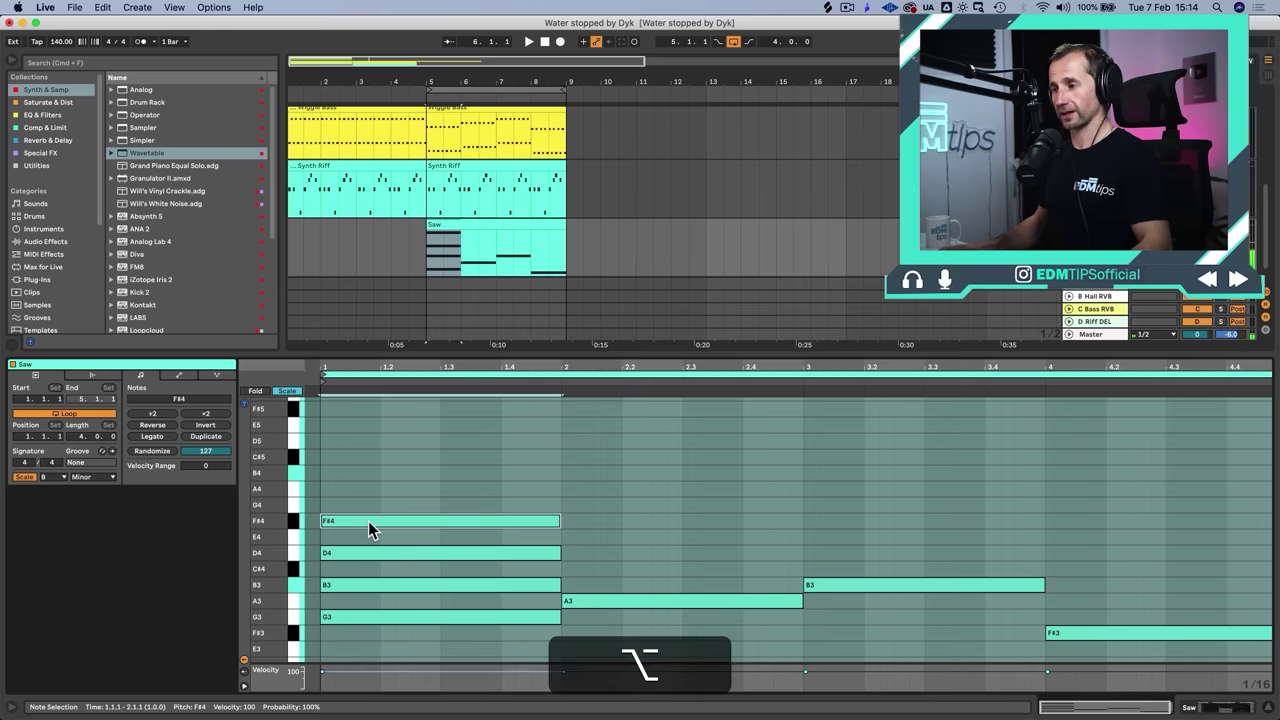
left_click_drag(368, 521, 373, 489, "alt")
key("alt+BackSpace")
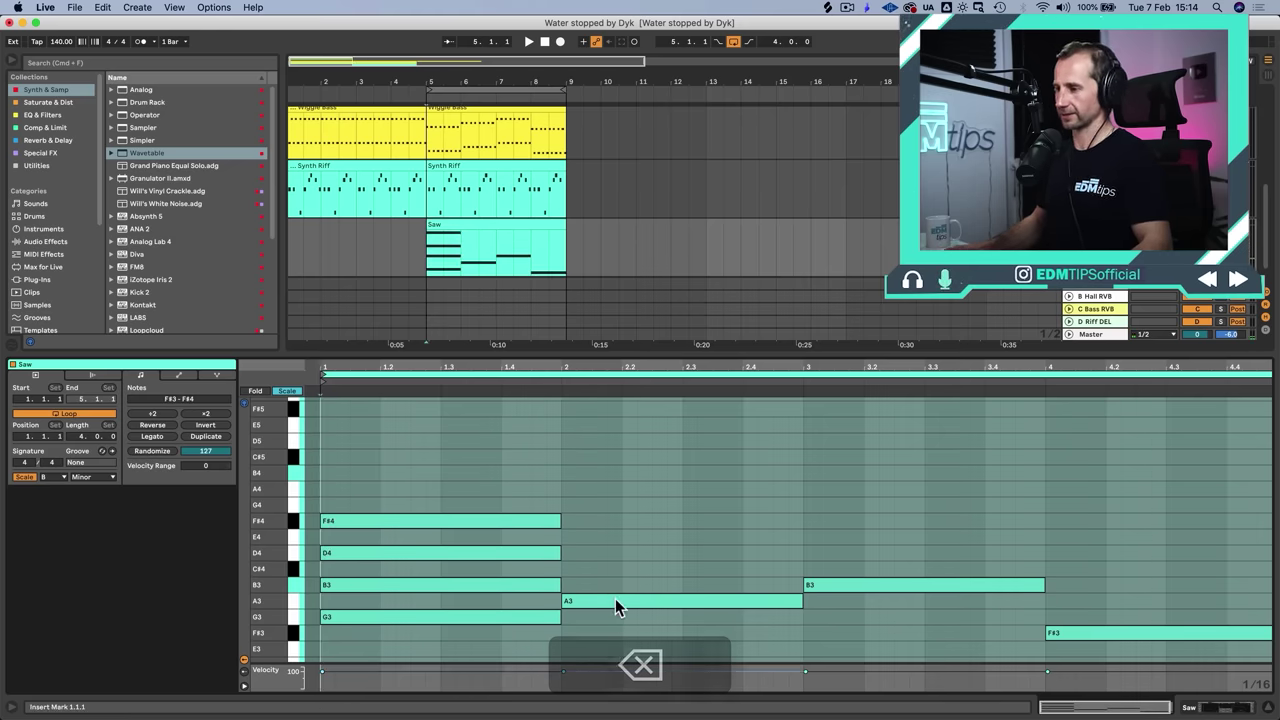
Step: Duplicate the Saw clip's second-bar A3 note to C#4, D4 and F#4, and lower the Saw track volume to -13.2 dB during playback
left_click_drag(615, 600, 630, 530, "alt")
key("space")
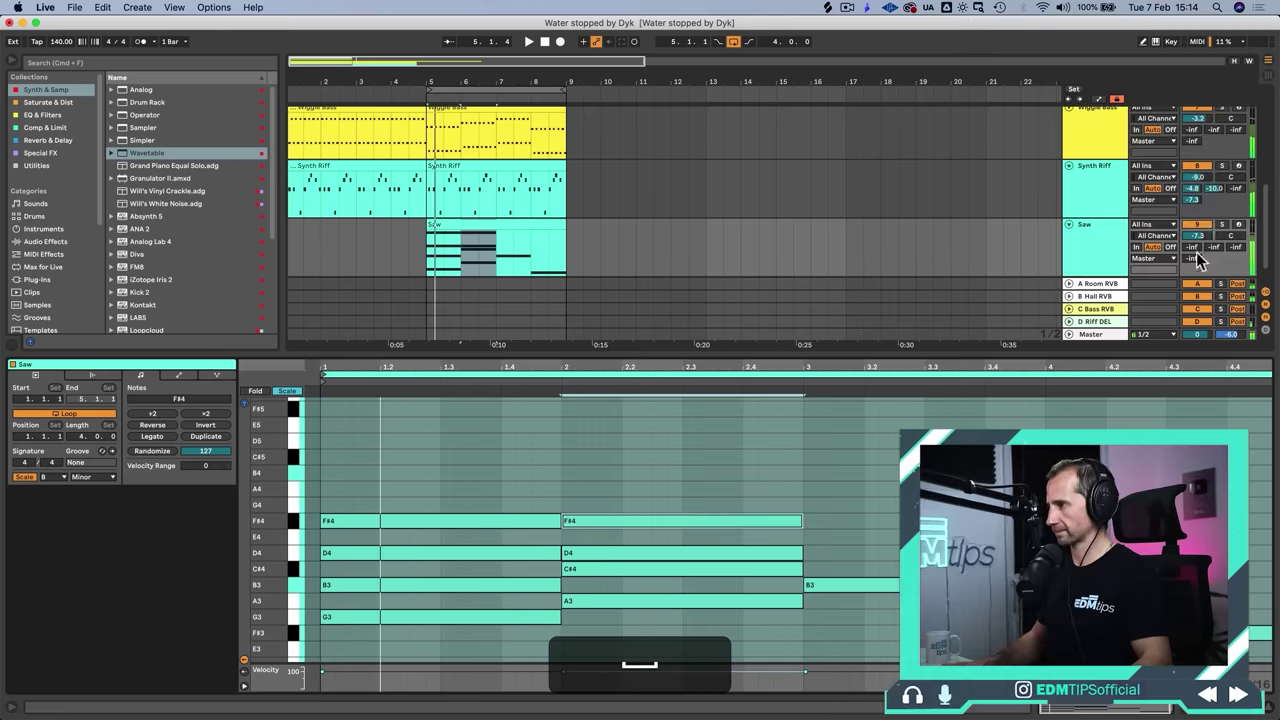
left_click_drag(1195, 238, 1195, 260)
key("space")
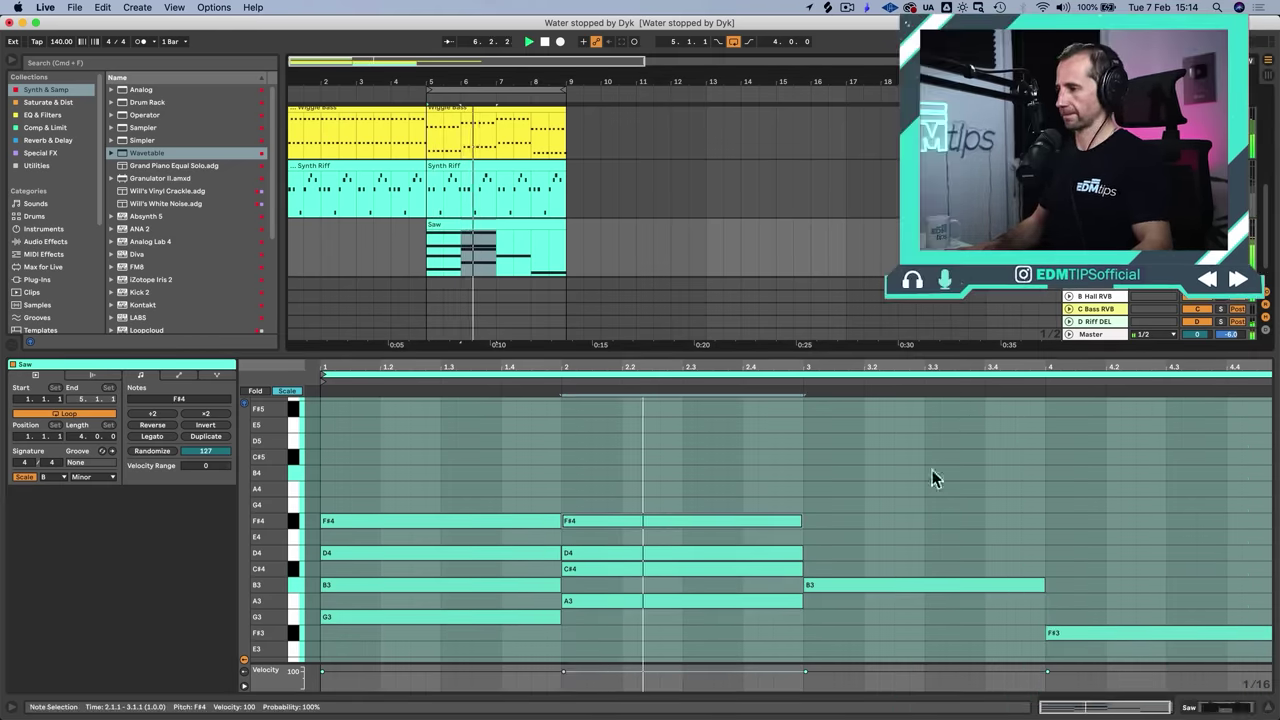
Step: Duplicate the third-bar B3 note to D4, F#4 and A4, and the fourth-bar F#3 note to A3, C#4 and E4
left_click_drag(868, 585, 874, 488)
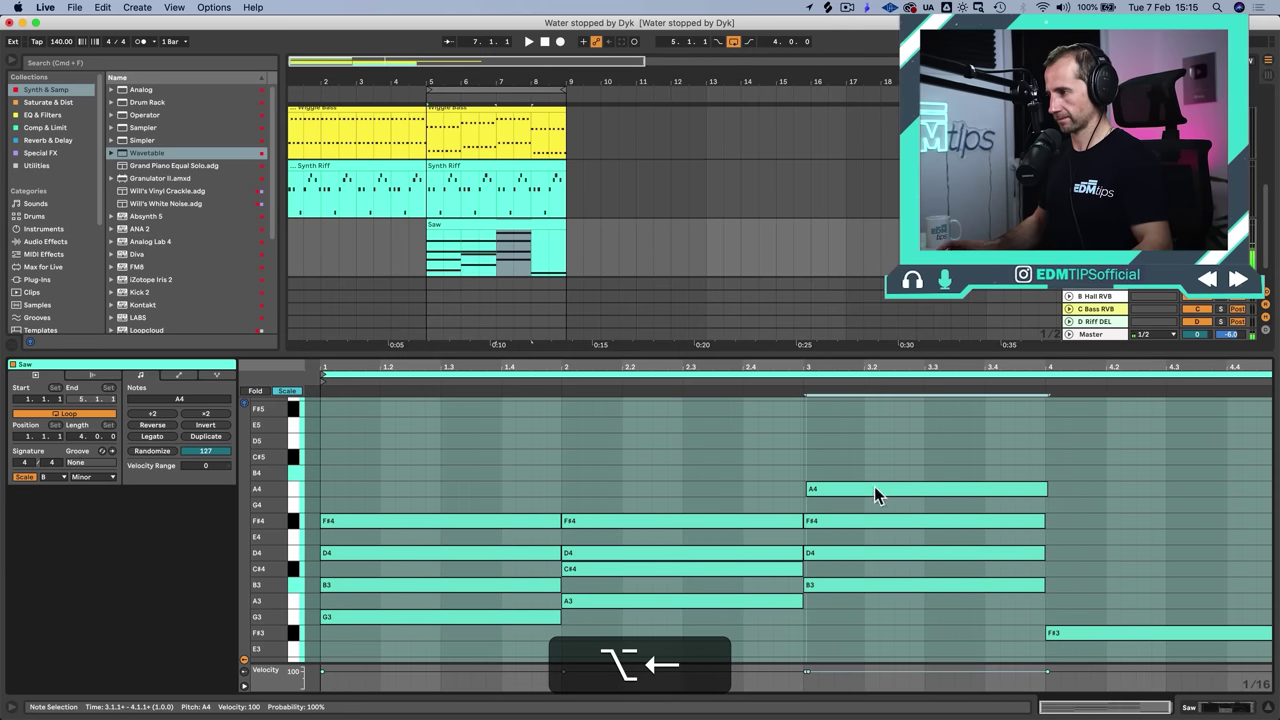
left_click_drag(1104, 631, 1118, 538)
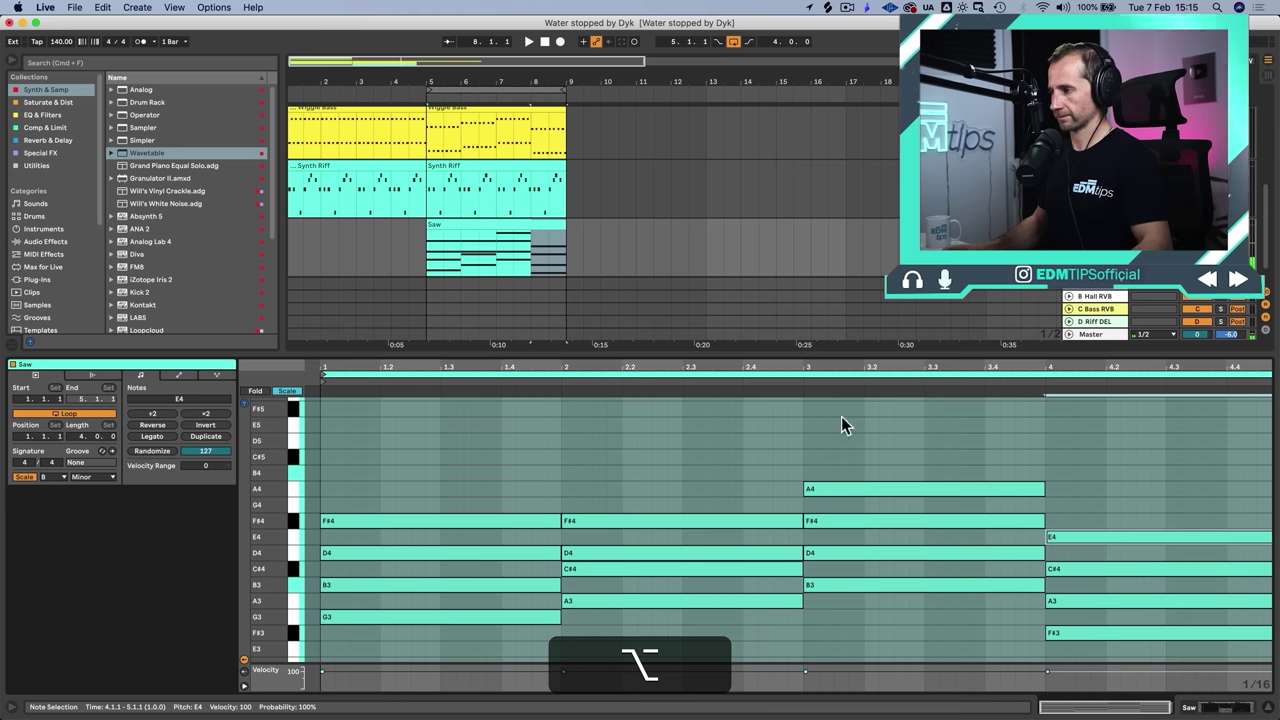
Step: Transpose all chord notes in the Saw clip down one octave
left_click(726, 518)
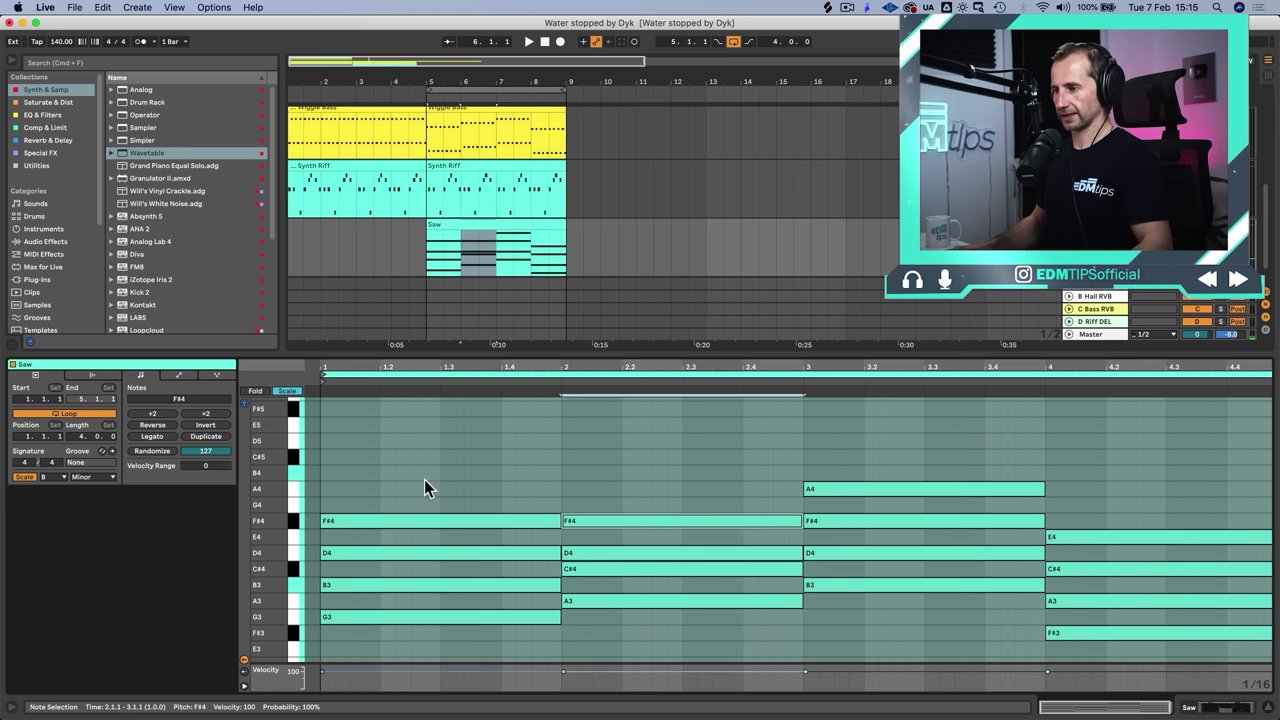
key("super+a")
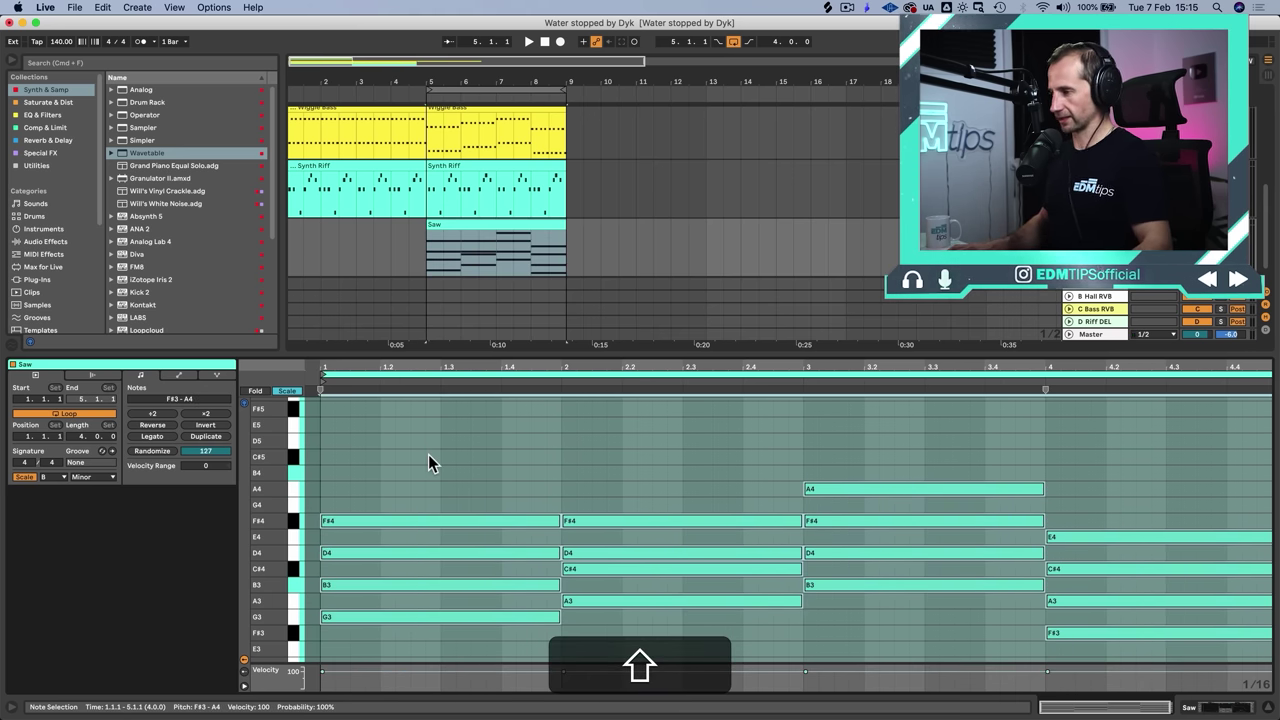
key("shift+Down")
Step: Add an A3 note on top of the Saw chords in bars 1, 2 and 4 by duplicating their highest notes
left_click(413, 544)
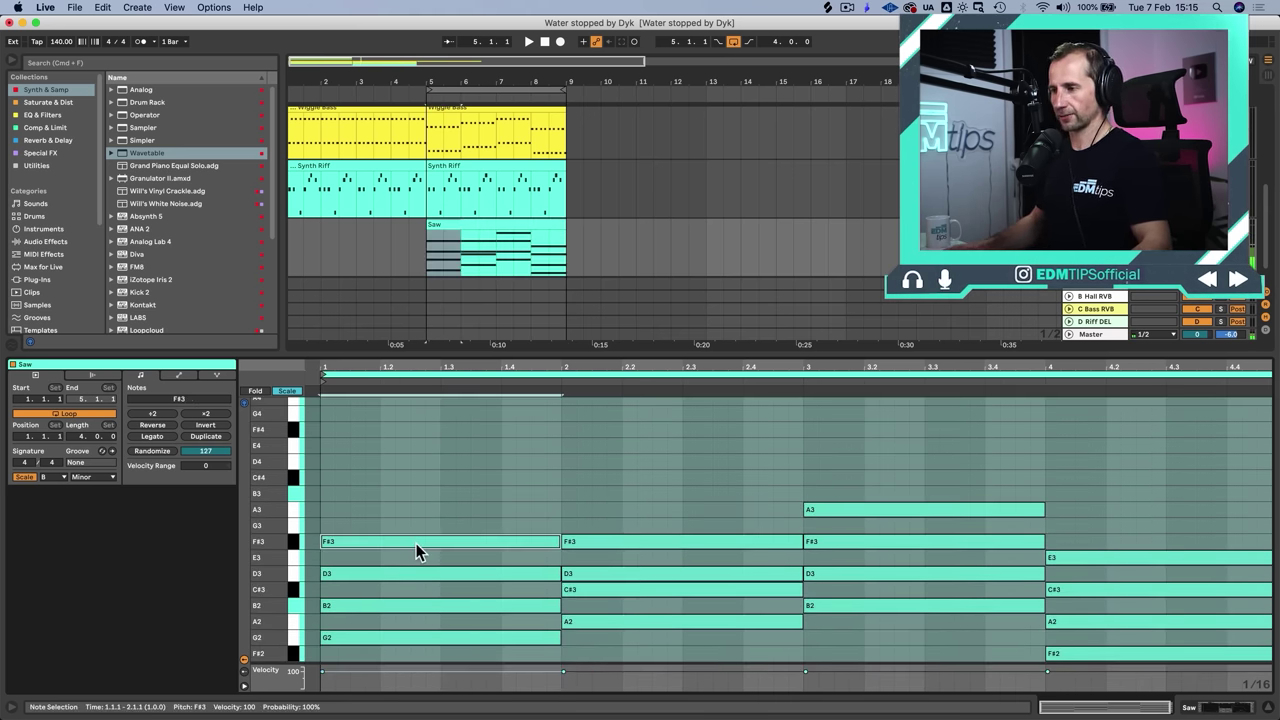
left_click_drag(416, 541, 419, 508)
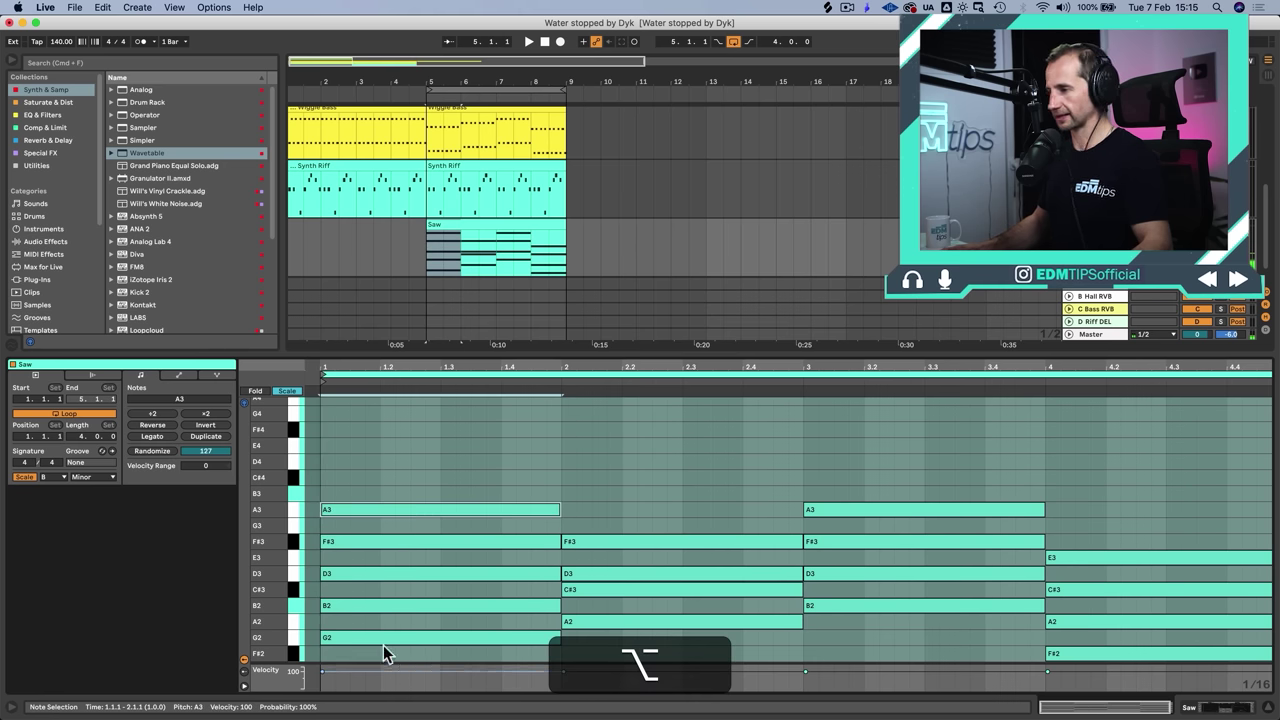
left_click(578, 539)
left_click_drag(578, 539, 581, 509)
left_click(1094, 653)
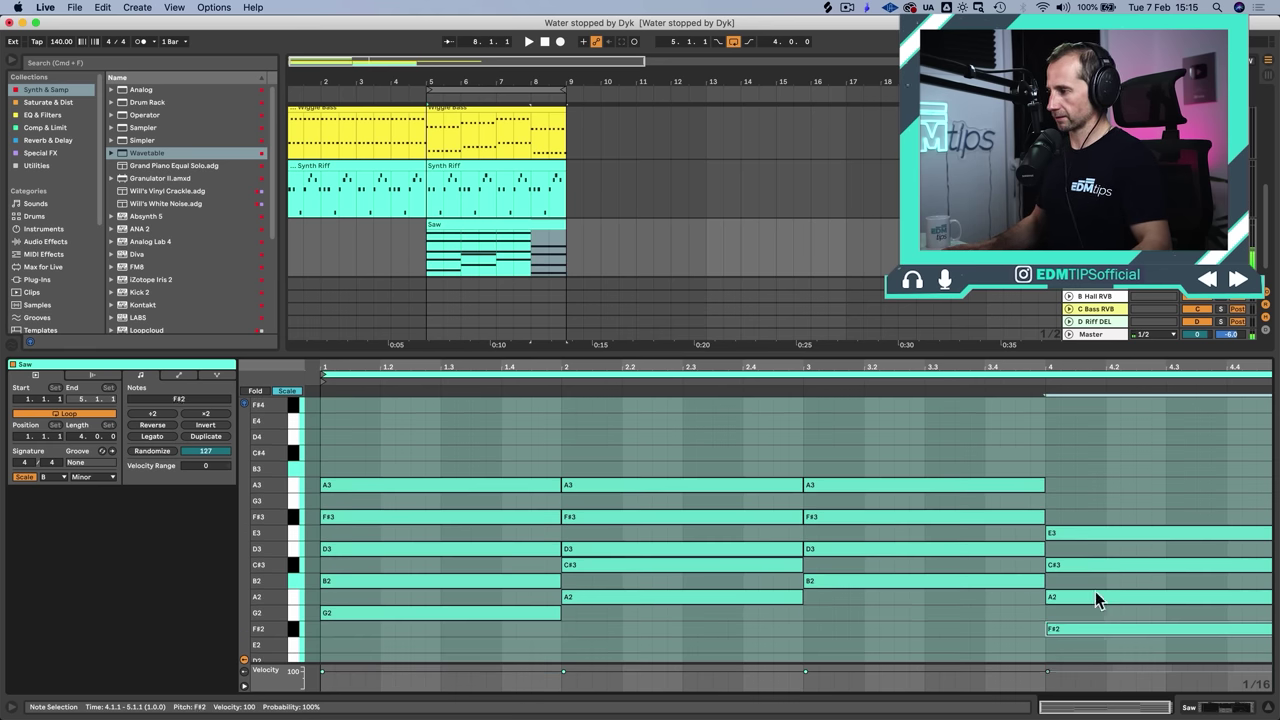
left_click(1100, 534)
left_click_drag(1100, 534, 1106, 510)
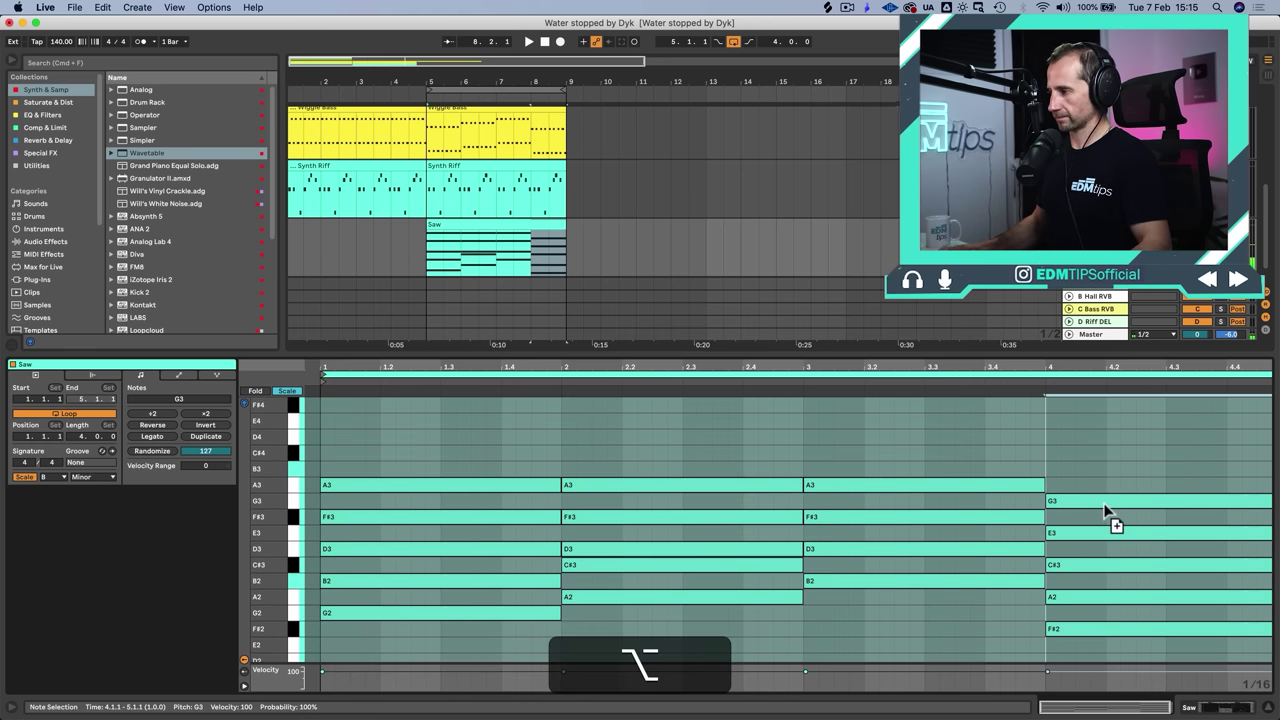
key("alt+Down")
key("Up")
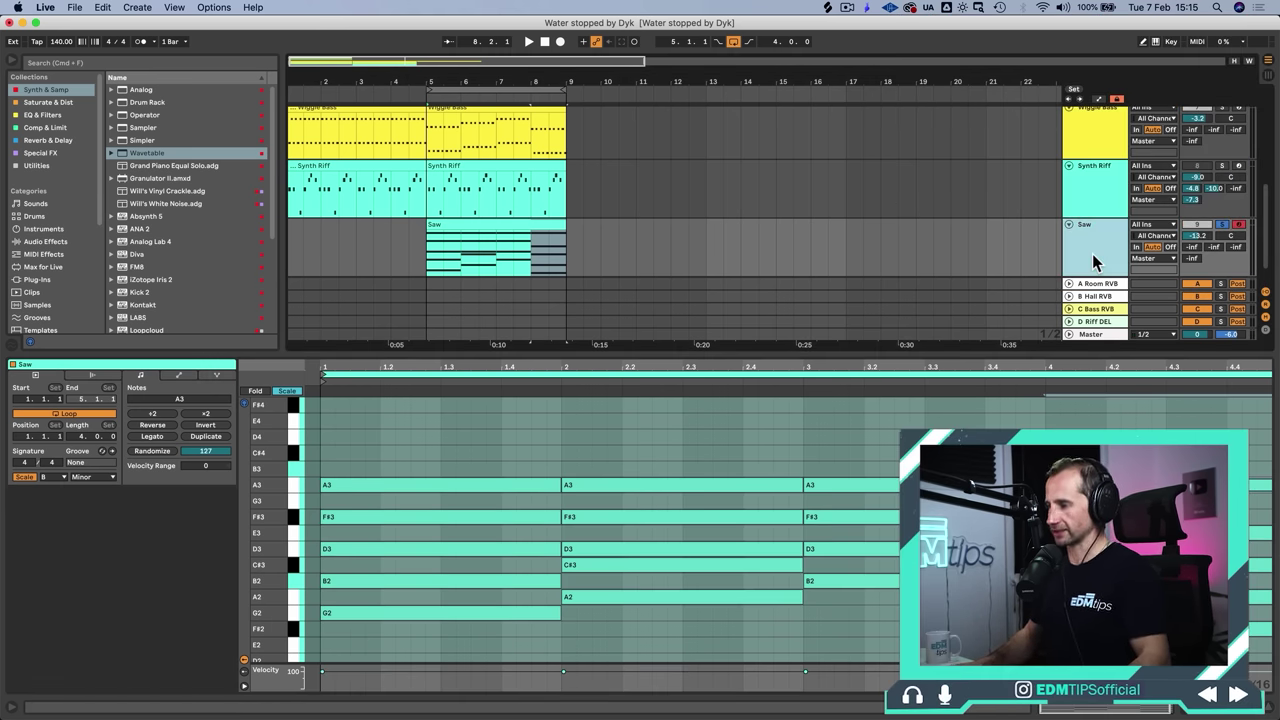
Step: Audition the Classic unison mode in the Saw track's Wavetable during playback and set the mode to Shimmer
key("shift+Tab")
key("space")
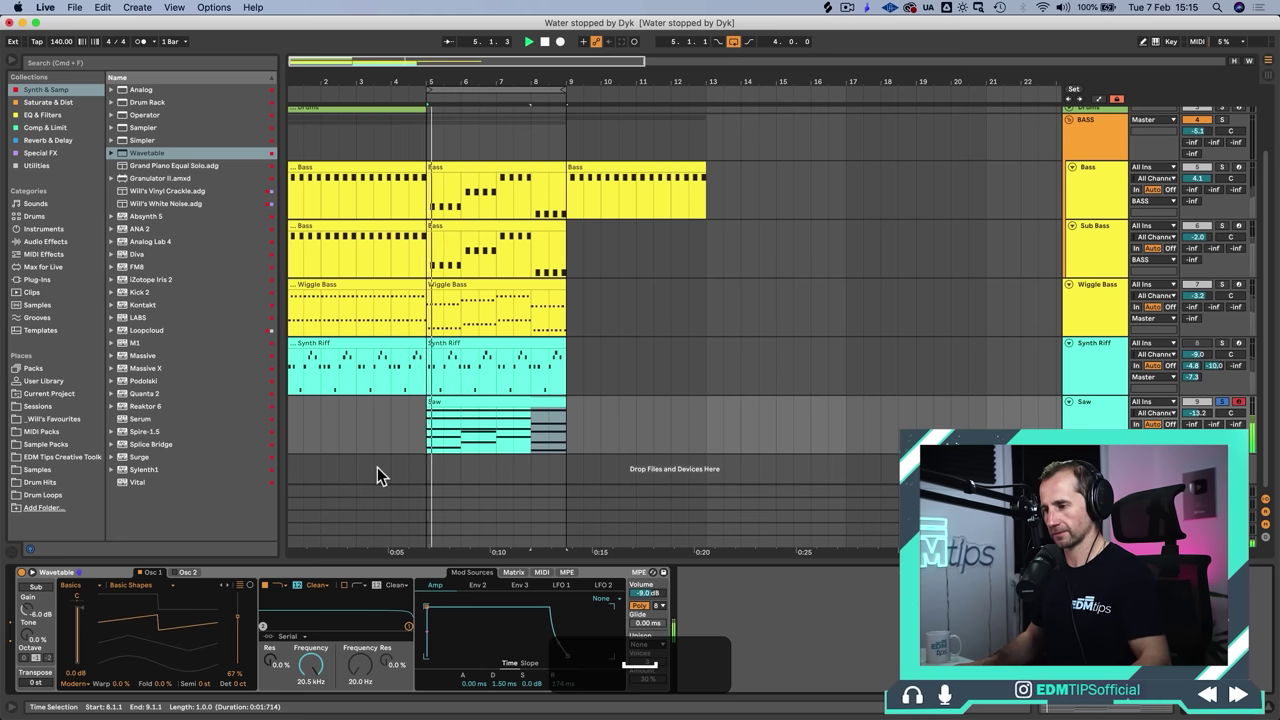
left_click(651, 644)
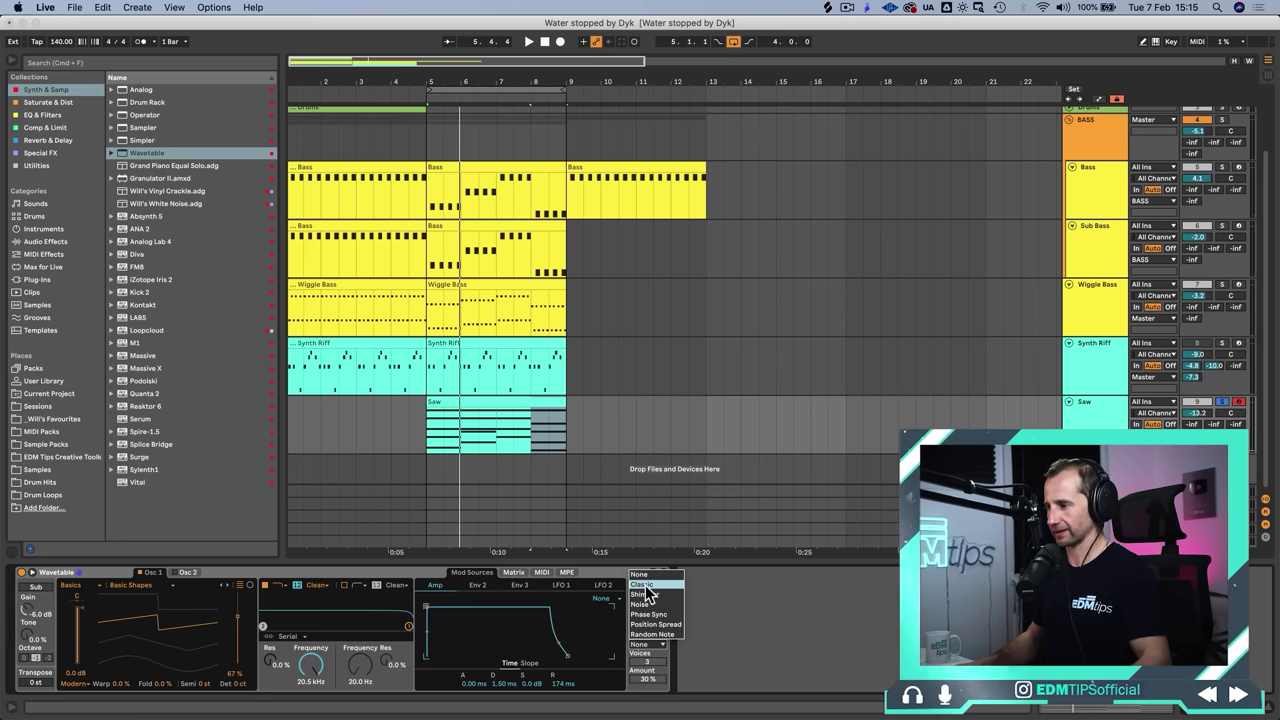
left_click(647, 585)
key("space")
left_click(645, 645)
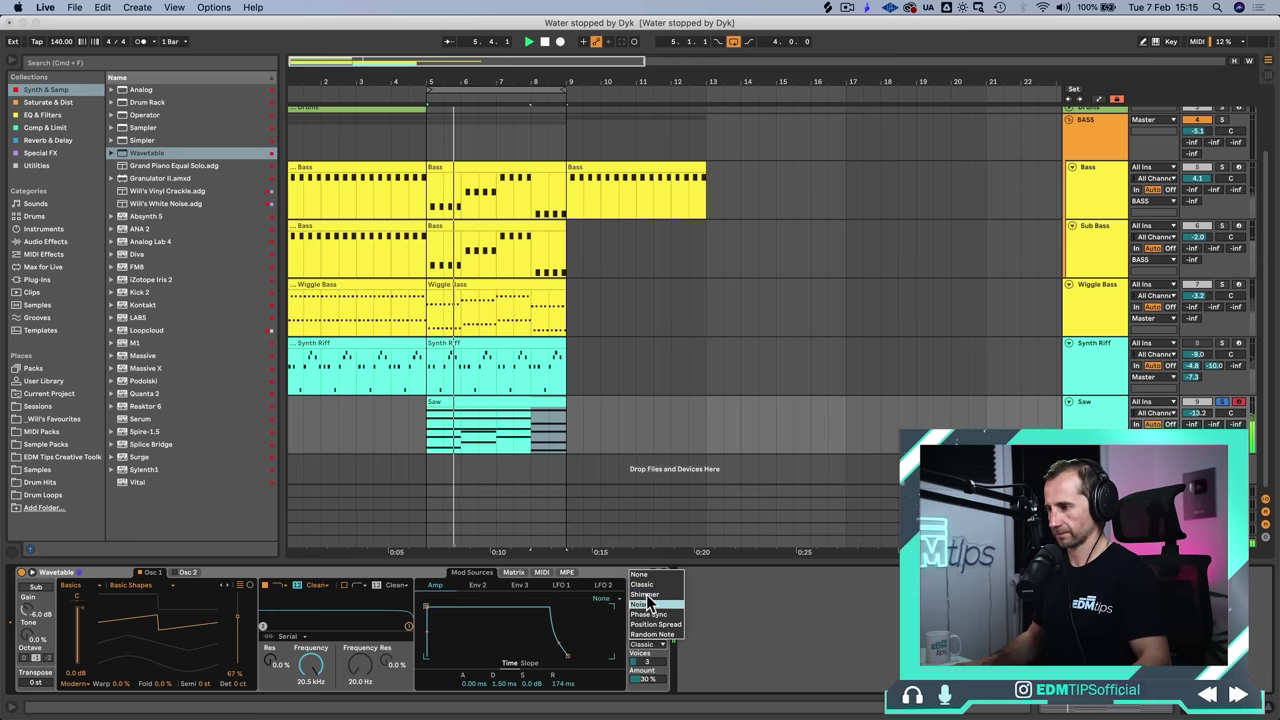
left_click(647, 598)
left_click(647, 645)
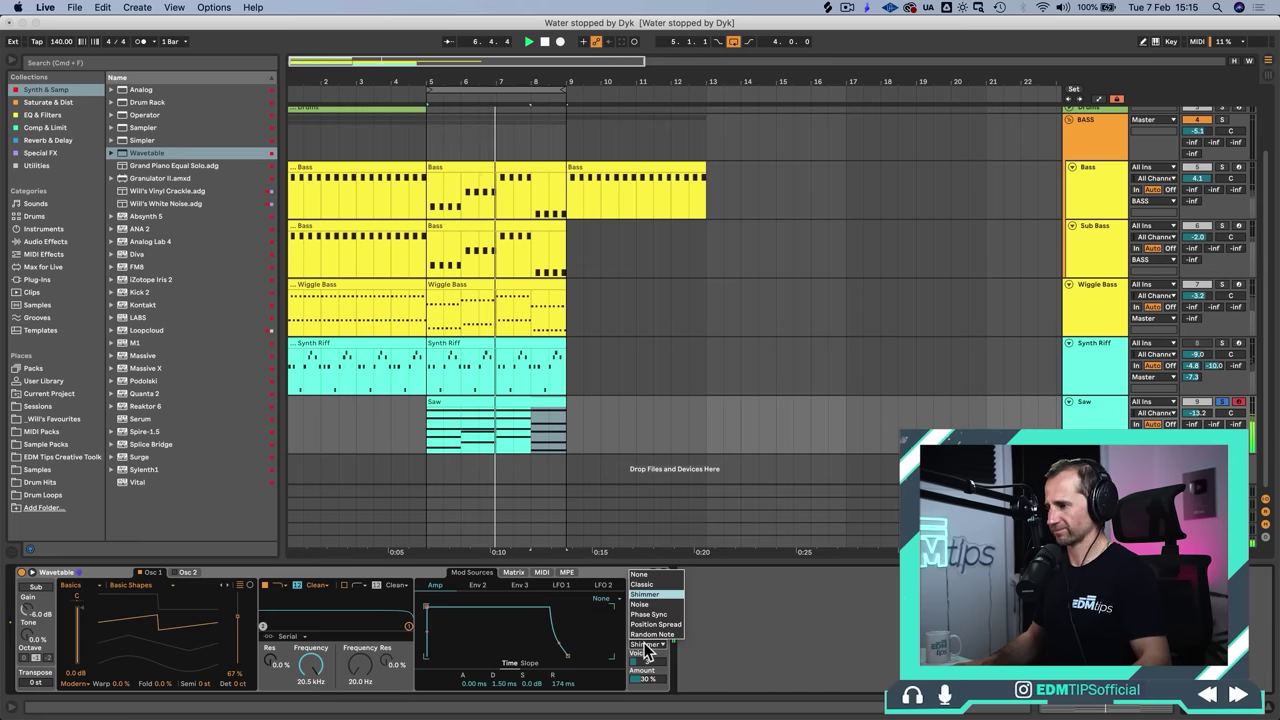
left_click(647, 647)
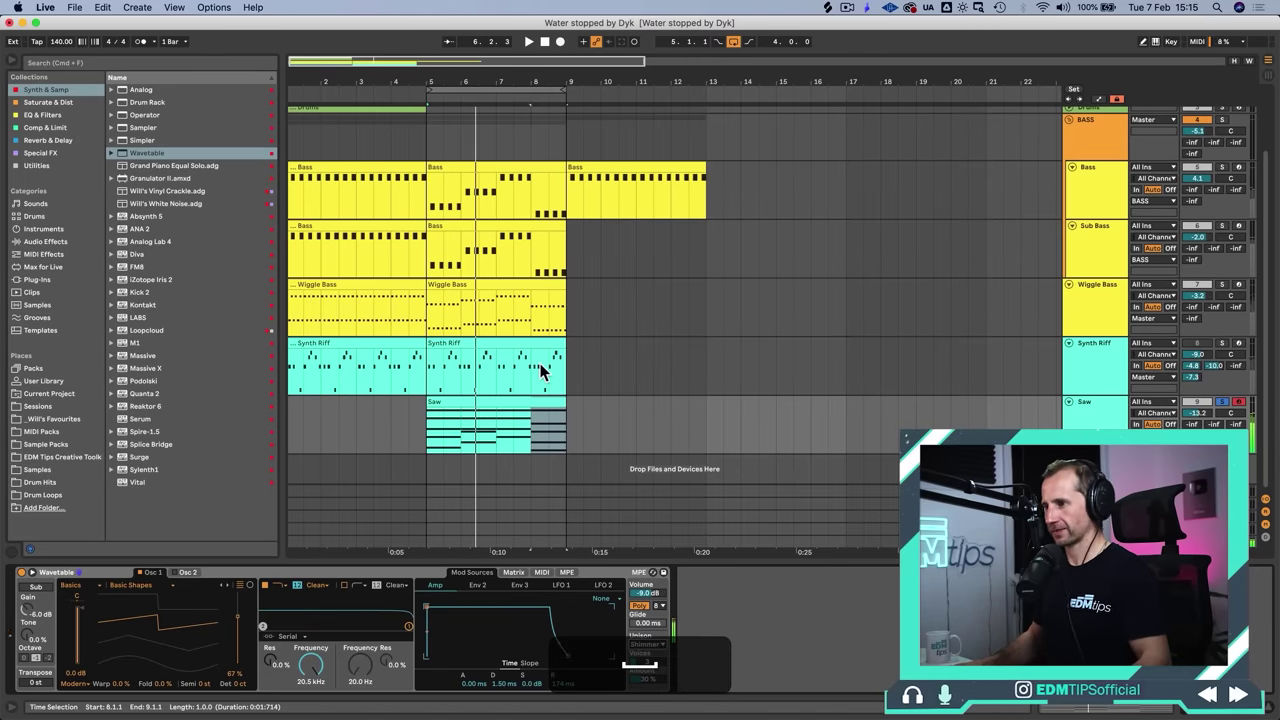
Step: Duplicate the four-bar Saw, Wiggle Bass, Sub Bass and Bass clips to bar 9 and extend the arrangement loop to eight bars
left_click(530, 400)
key("space")
key("super")
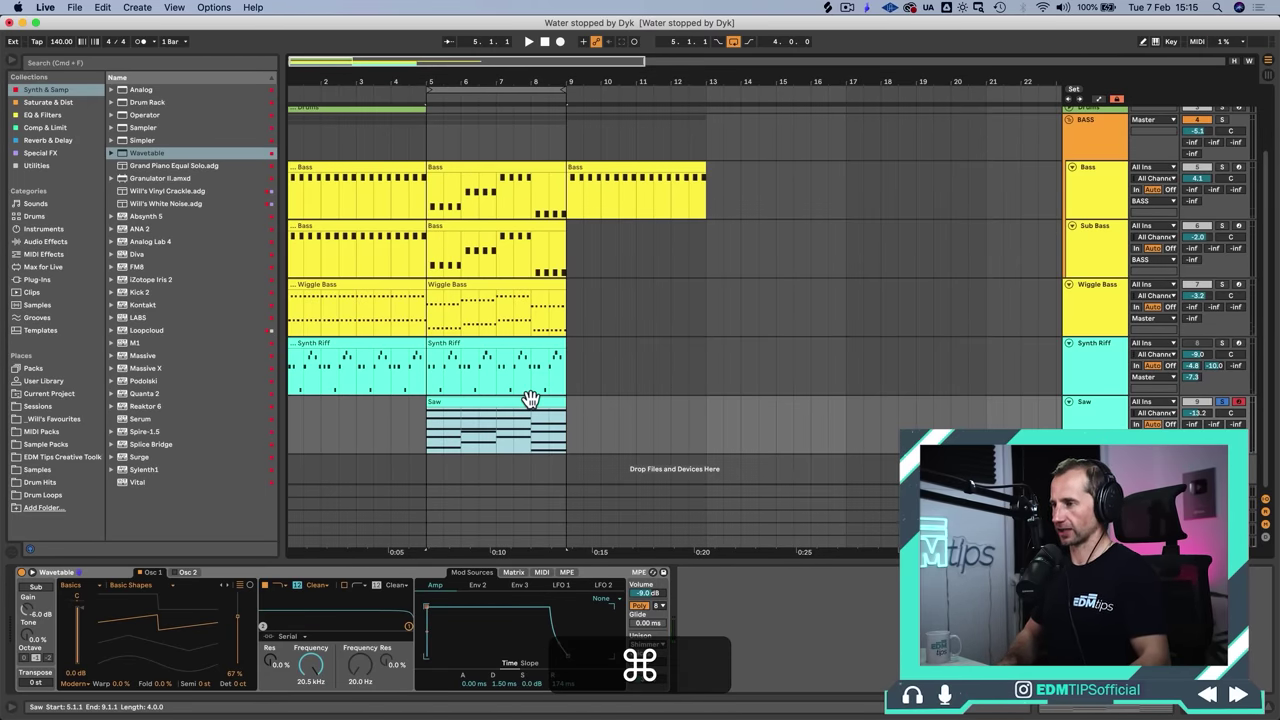
key("super+d")
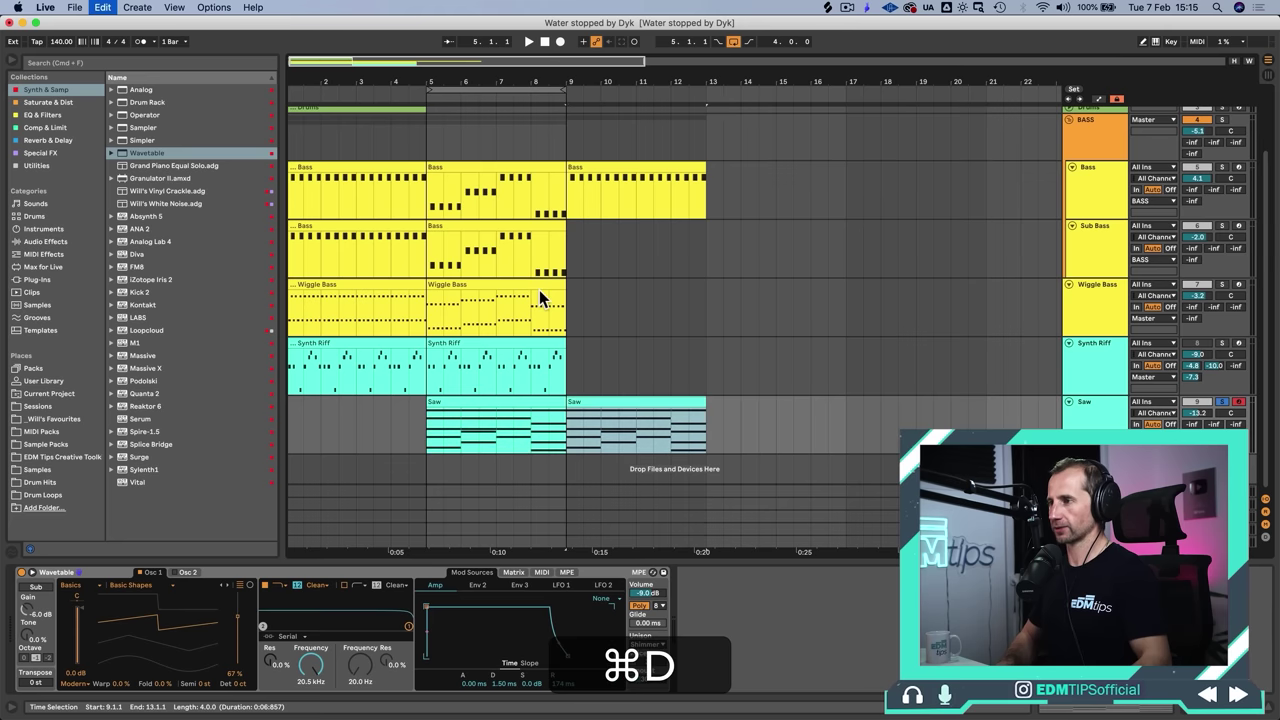
key("super+d")
left_click(529, 228)
key("super+d")
left_click(529, 168)
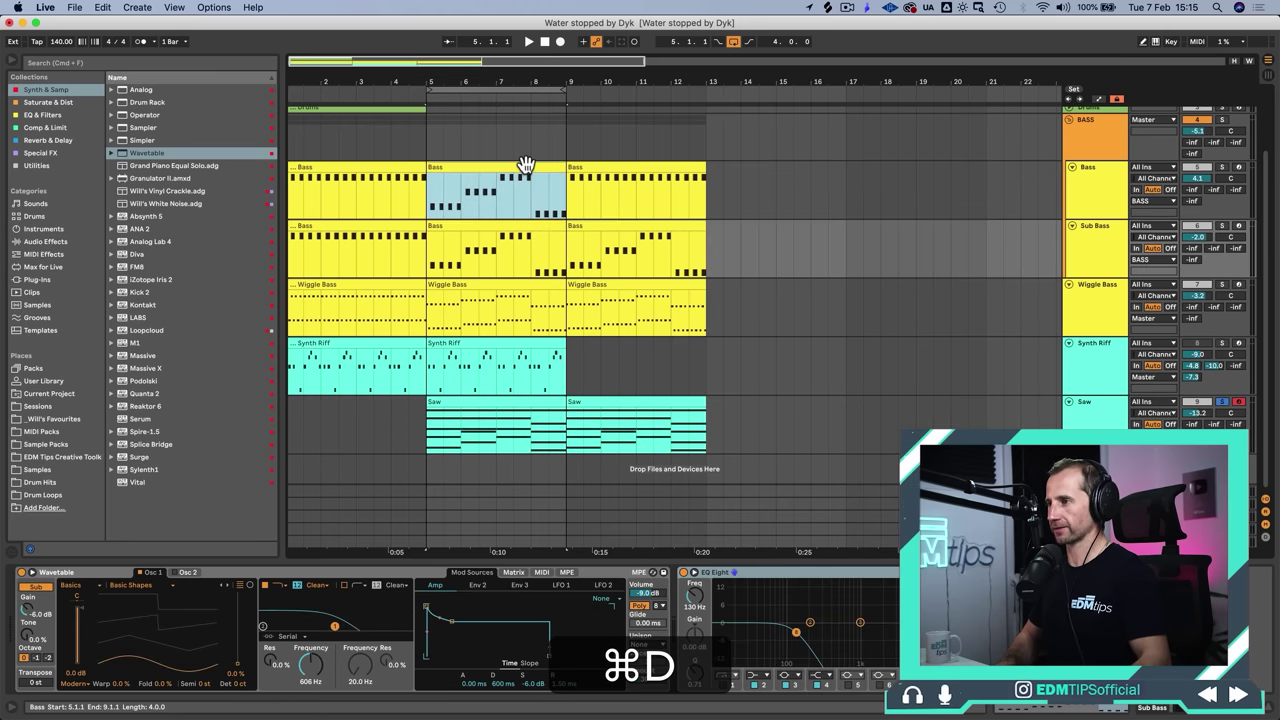
key("super+d")
left_click(544, 226)
key("super+d")
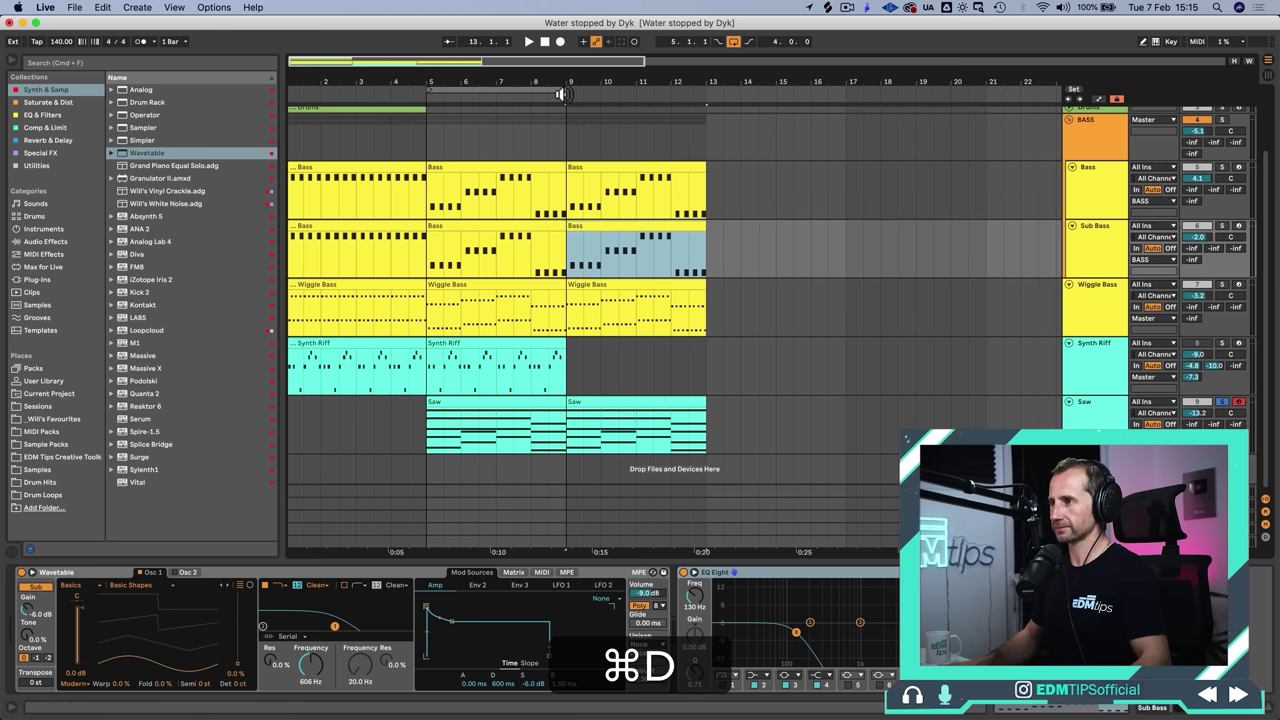
left_click_drag(562, 94, 658, 97)
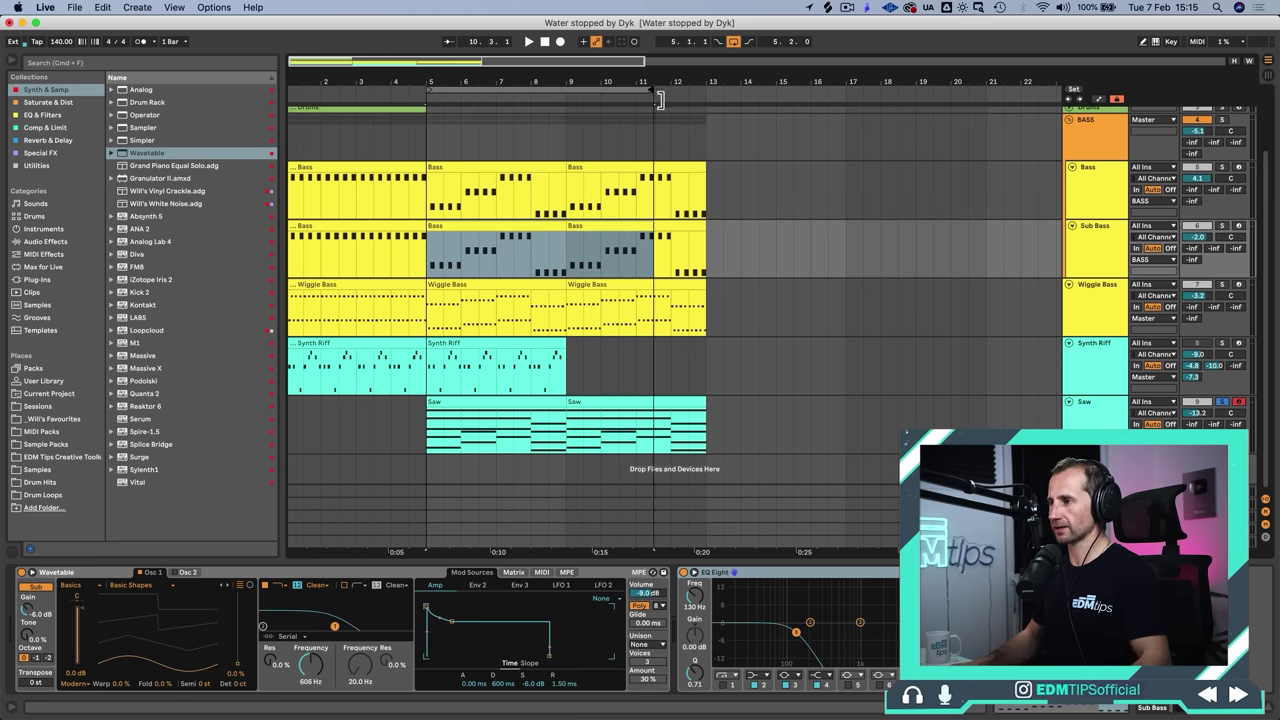
Step: Consolidate the two Saw clips into one eight-bar clip and delete the notes in its last four bars
left_click(599, 410)
key("super+shift+j")
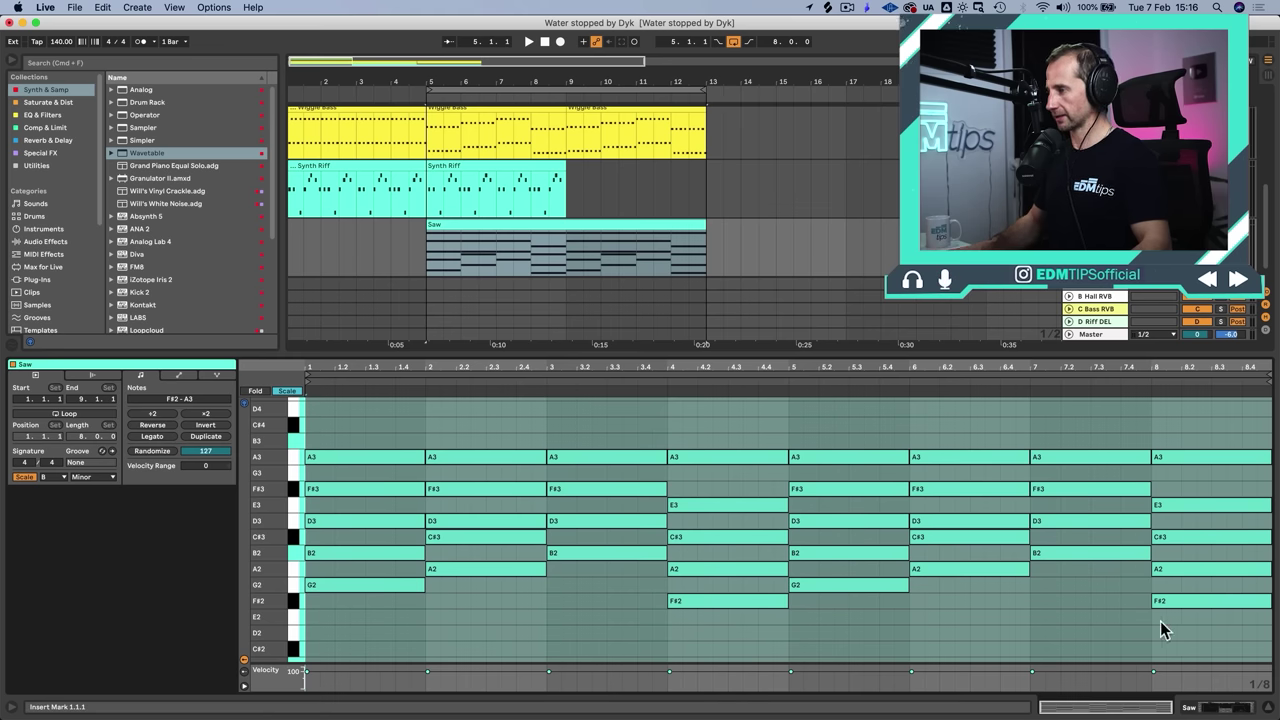
left_click_drag(1163, 628, 846, 431)
key("BackSpace")
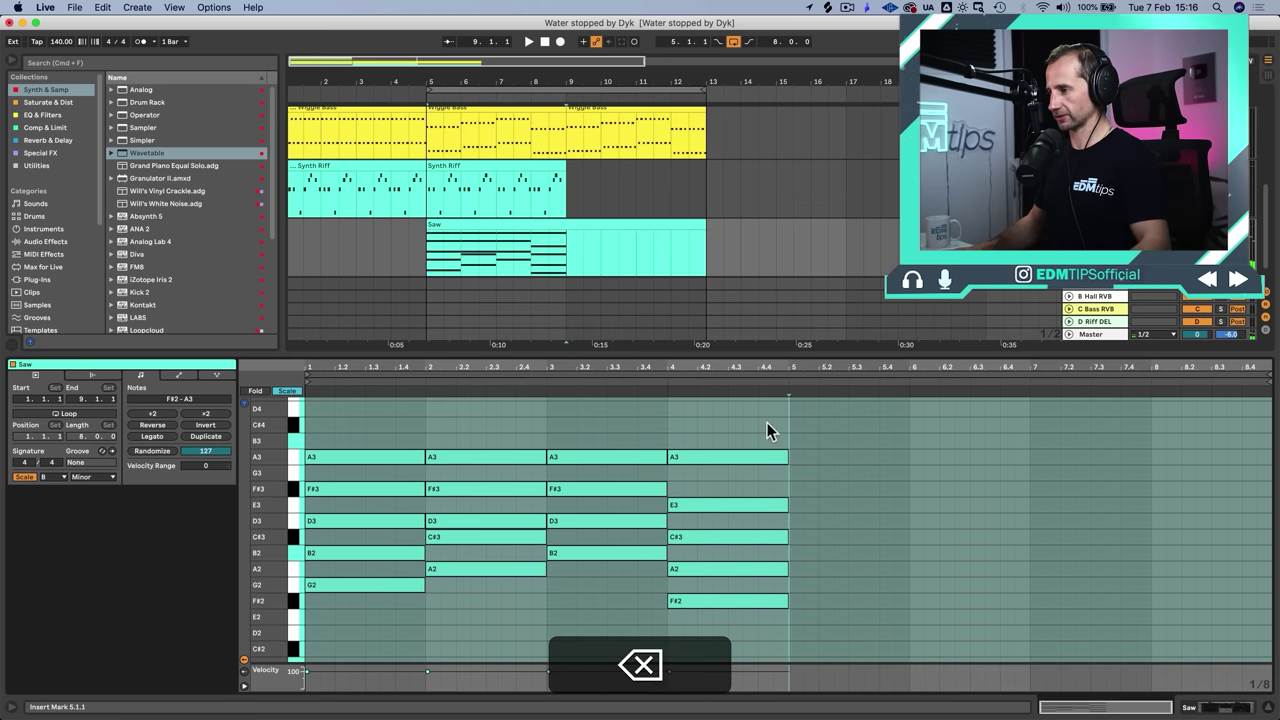
Step: Stretch the fourth Saw chord to two bars and move it to start at bar 7 of the clip
left_click_drag(767, 430, 739, 430)
left_click(803, 606)
key("p")
key("Right")
key("Left")
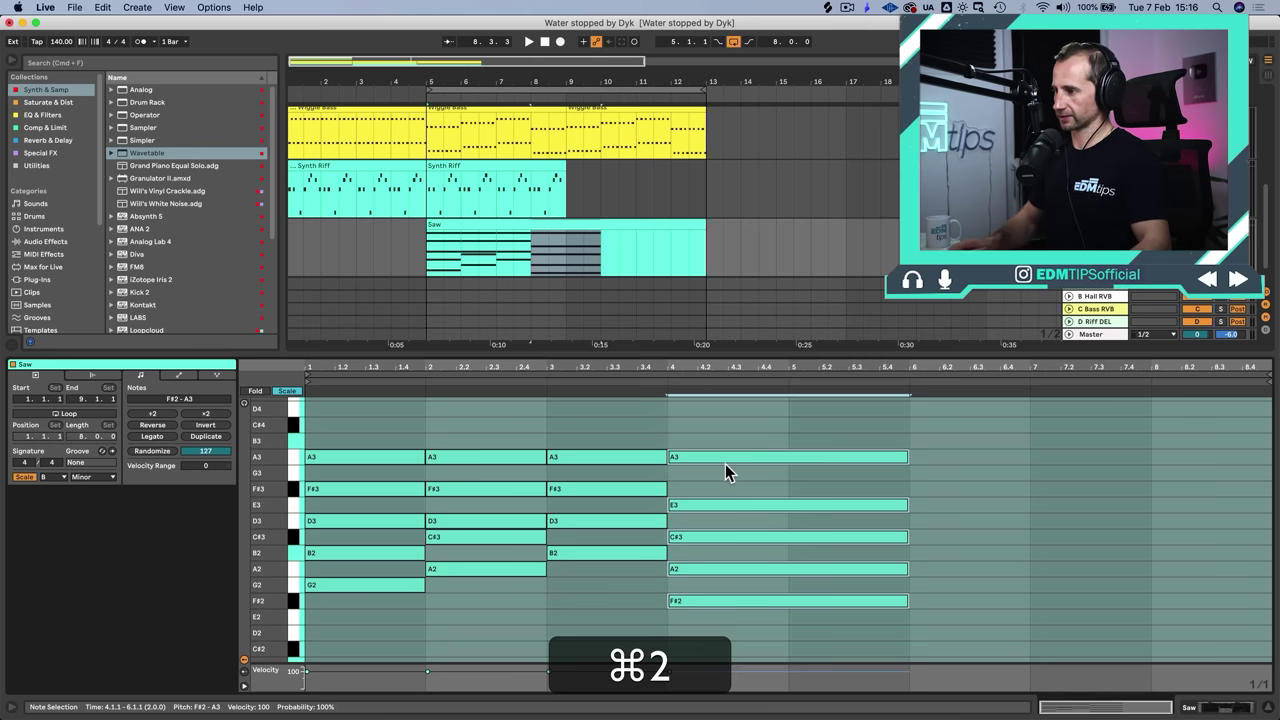
key("super+Right")
key("Right")
key("Right")
Step: Stretch the first three Saw chords to two bars each, starting the second at bar 3 and the third at bar 5
left_click_drag(571, 591, 788, 455)
key("Right")
key("Right")
left_click_drag(593, 625, 672, 457)
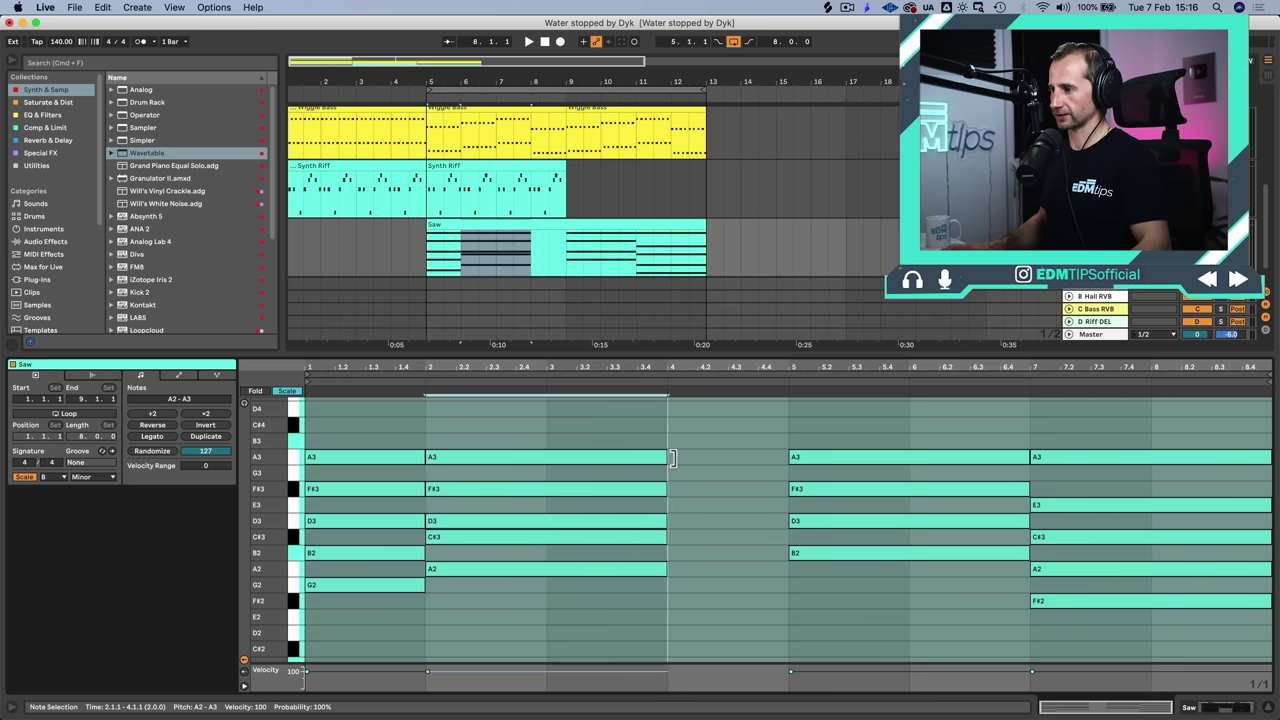
key("Right")
left_click_drag(385, 630, 548, 457)
key("shift+Tab")
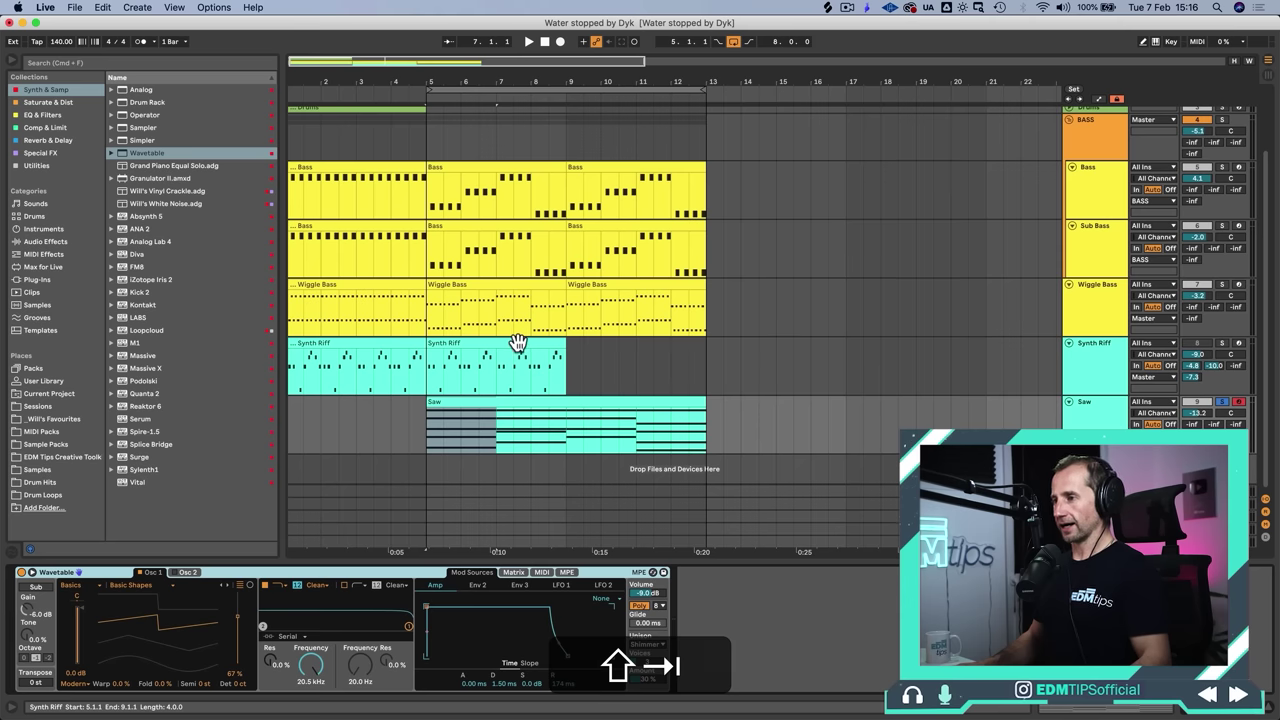
Step: Duplicate the Synth Riff clip to bar 9 and consolidate both copies into one eight-bar clip
left_click(518, 342)
key("super+d")
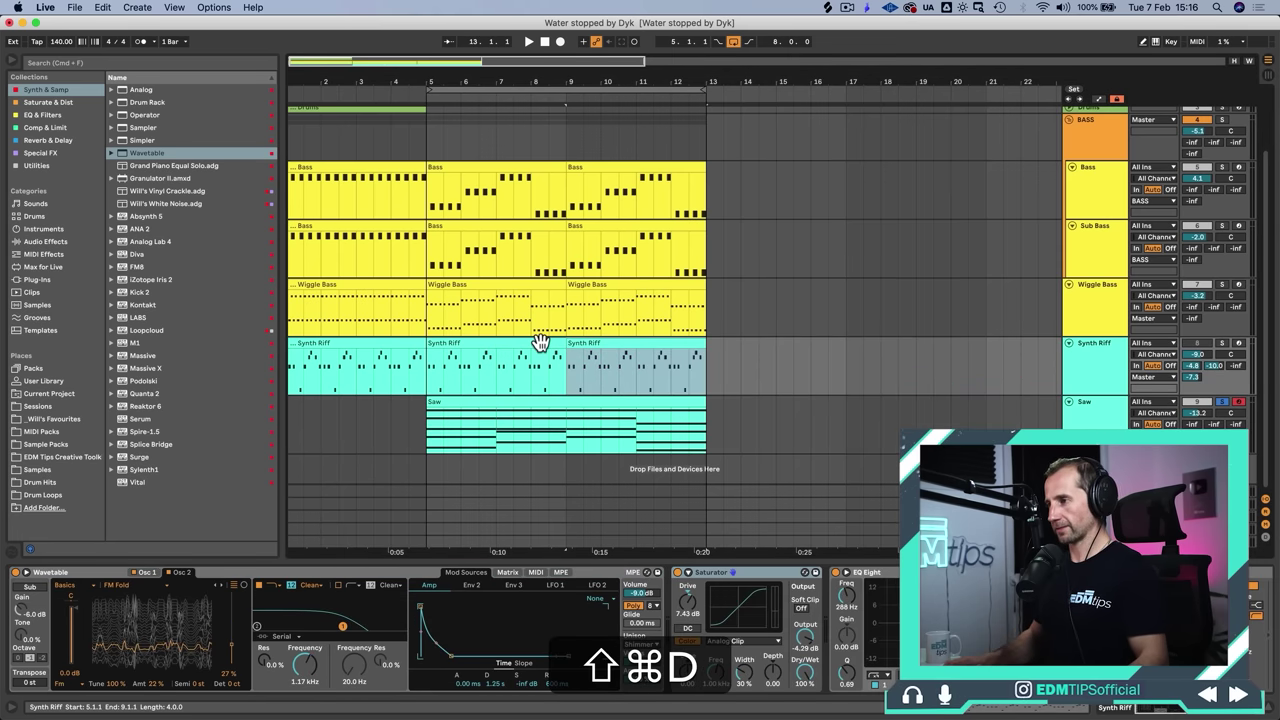
key("super+j")
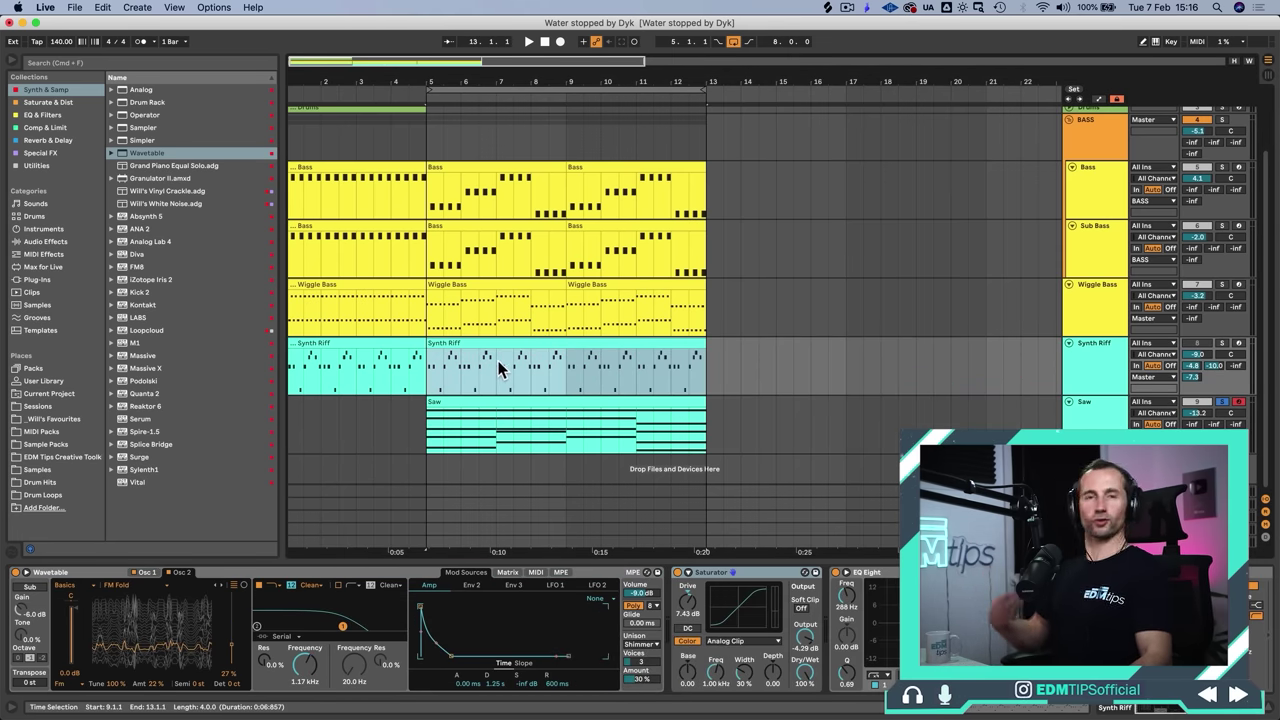
Step: Consolidate the two Wiggle Bass clips from bars 5 and 9 into one eight-bar clip
double_click(496, 285)
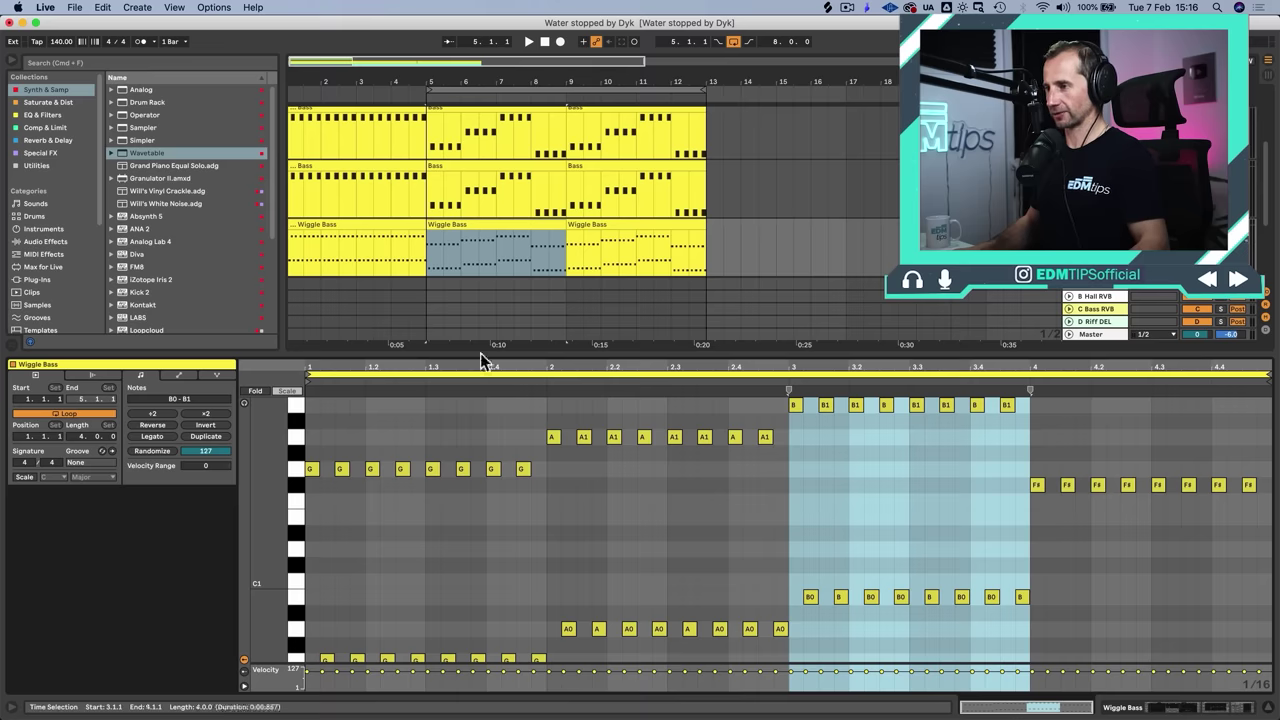
scroll(553, 437, "down", 2)
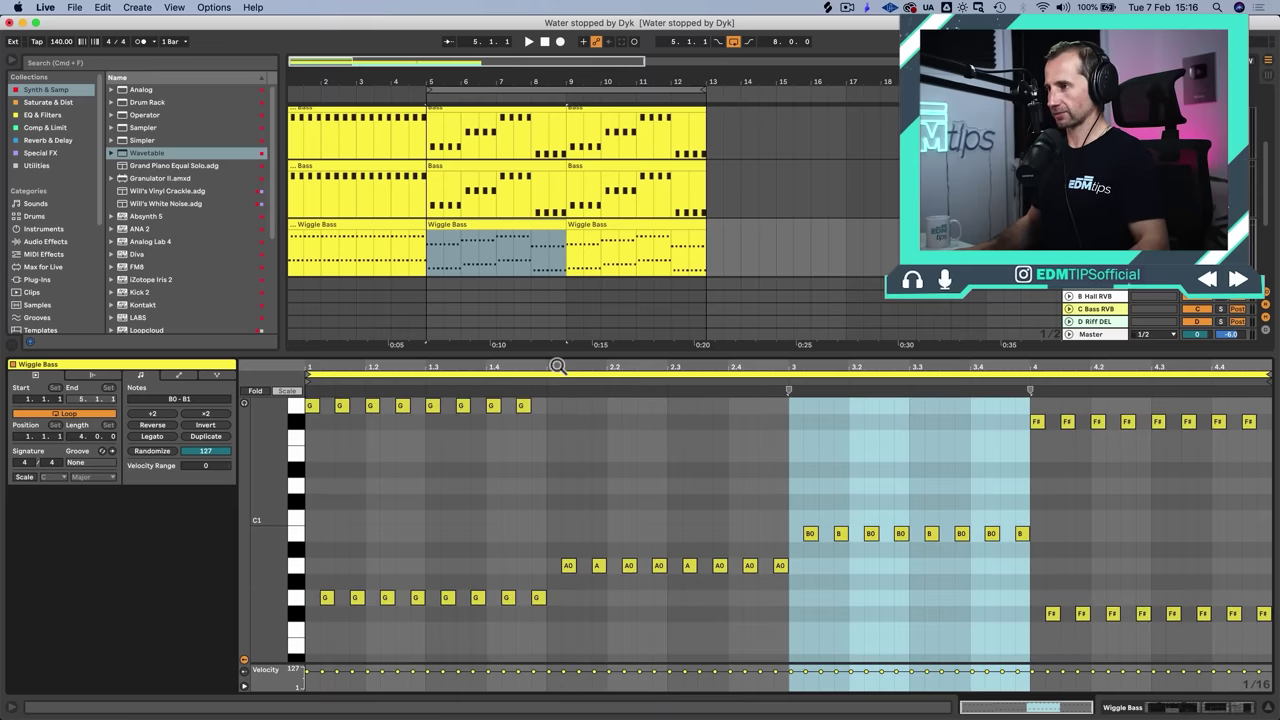
left_click(621, 226, "shift")
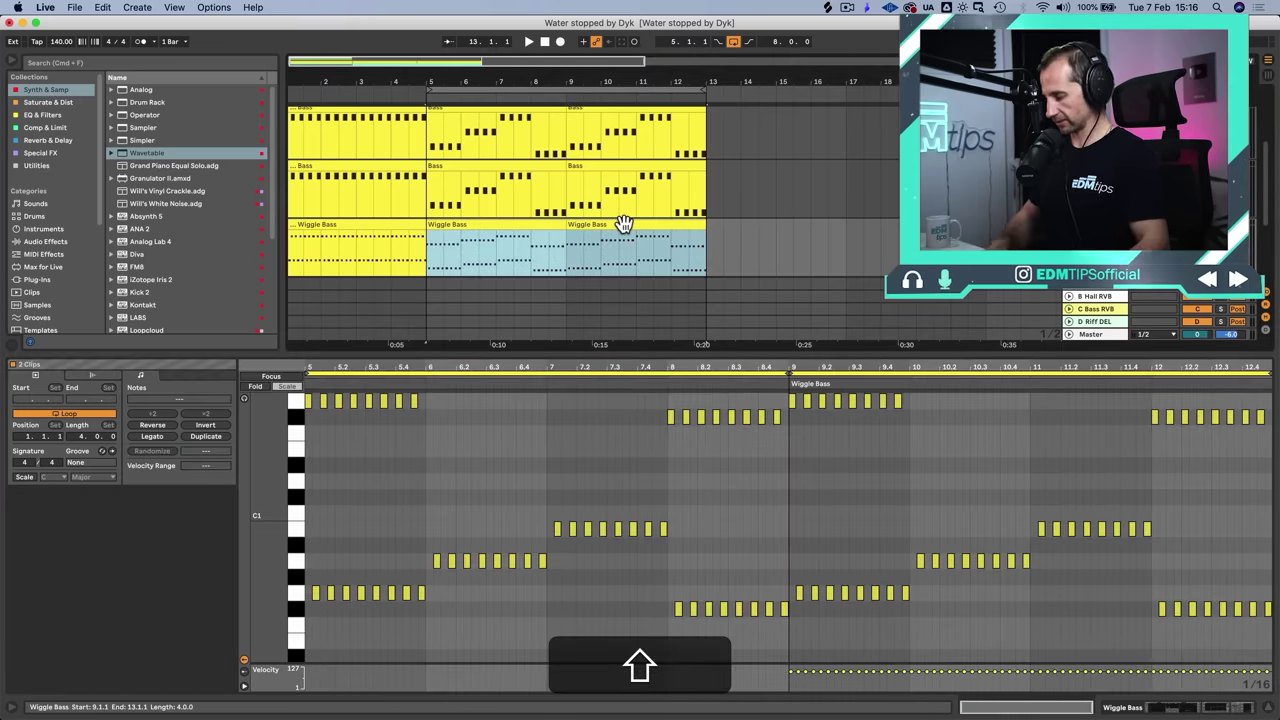
key("super+j")
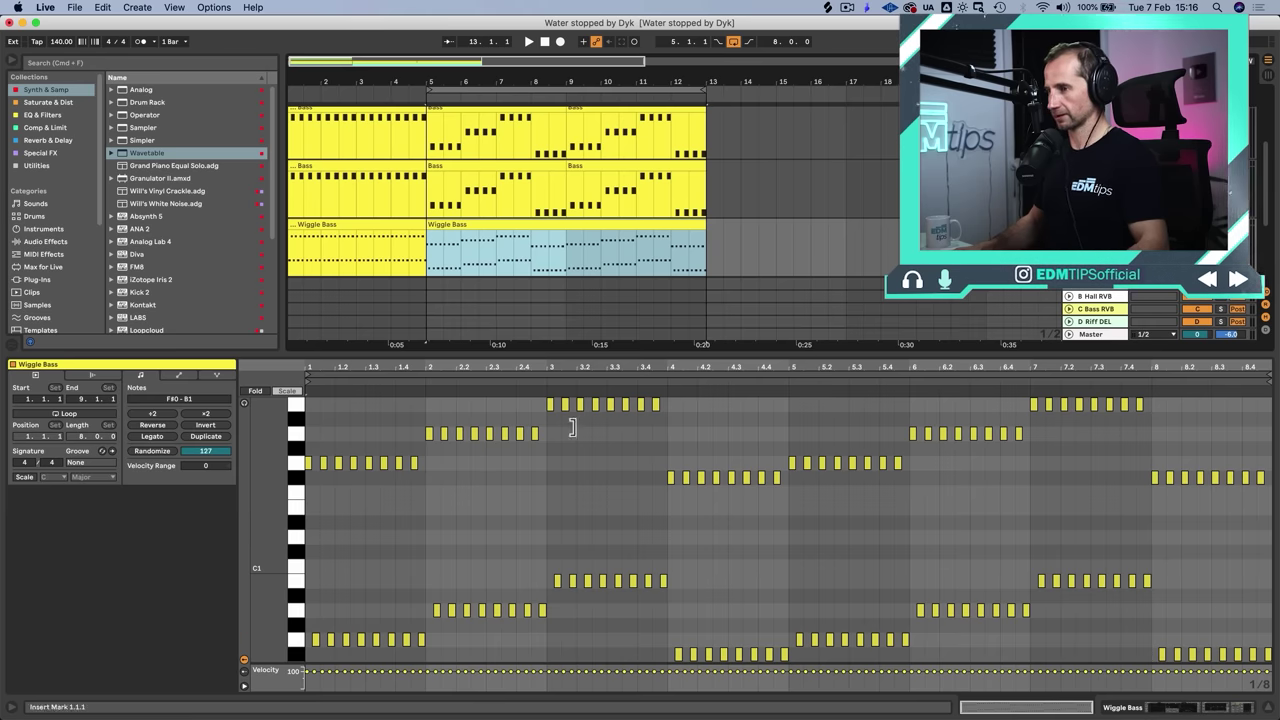
Step: Delete the notes in the Wiggle Bass clip's last four bars, spread its four one-bar patterns over two bars each, and play the loop
left_click_drag(789, 640, 909, 624)
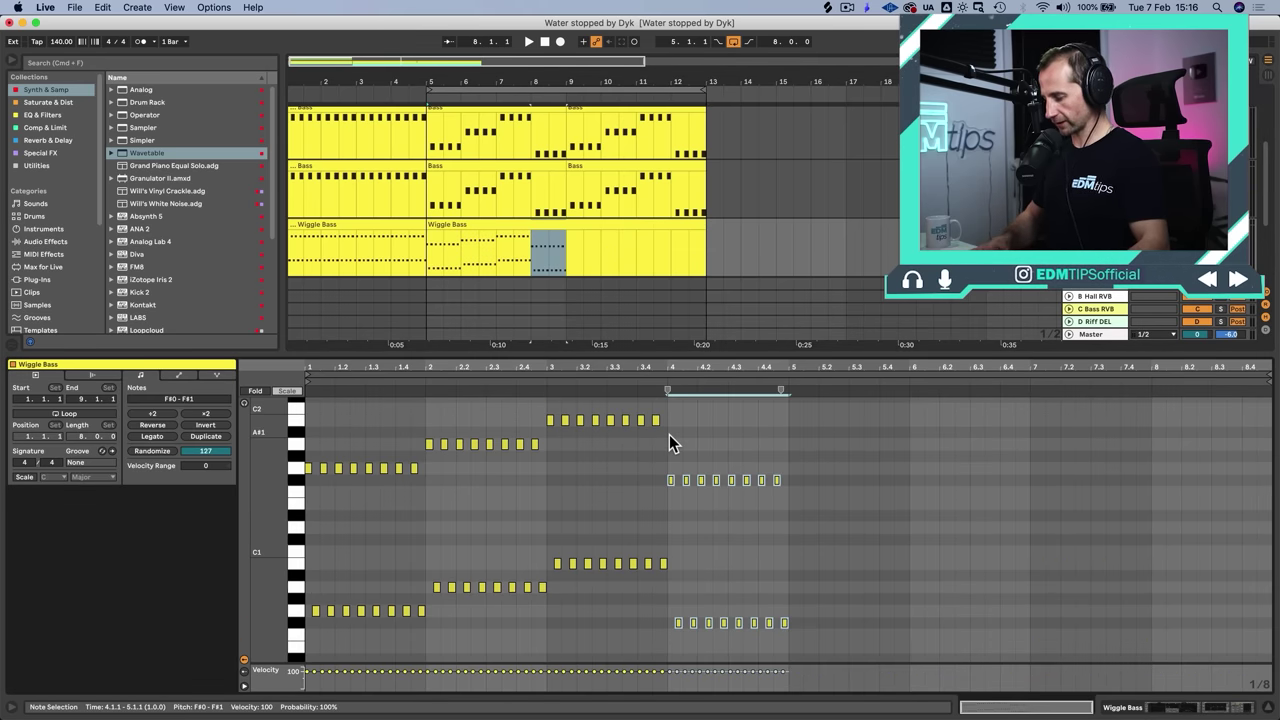
key("super+d")
key("super+d")
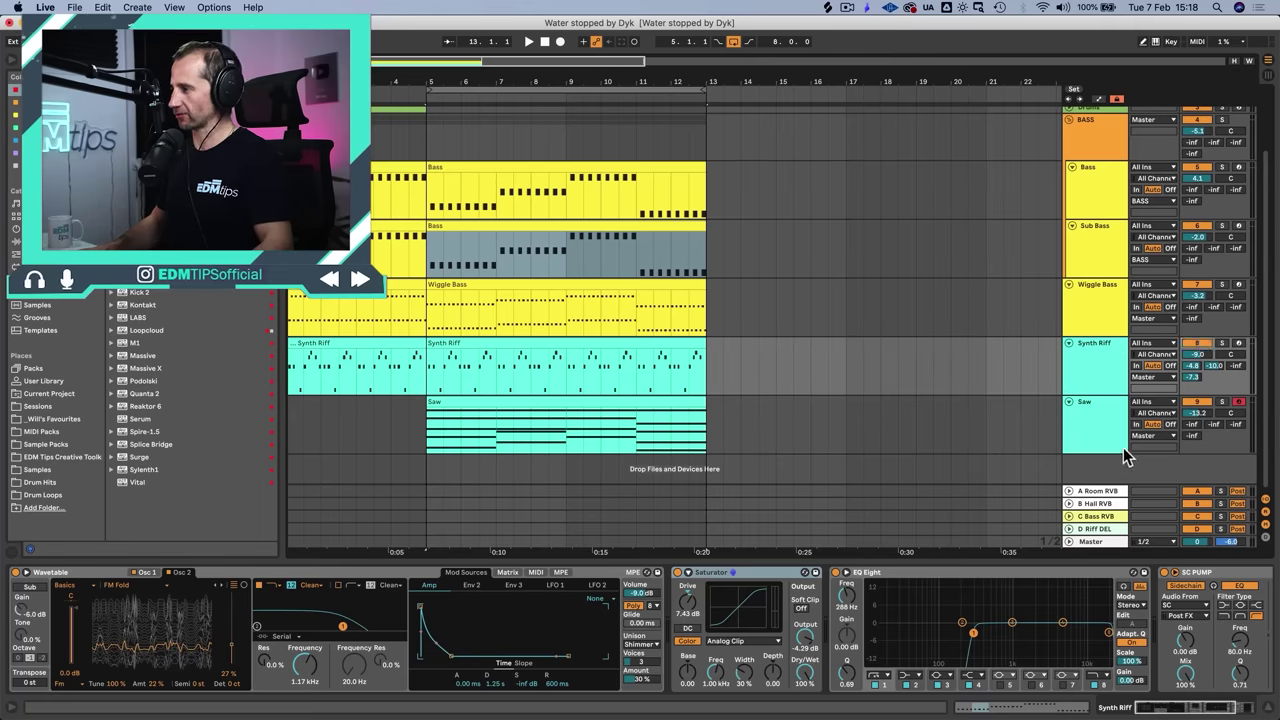
key("space")
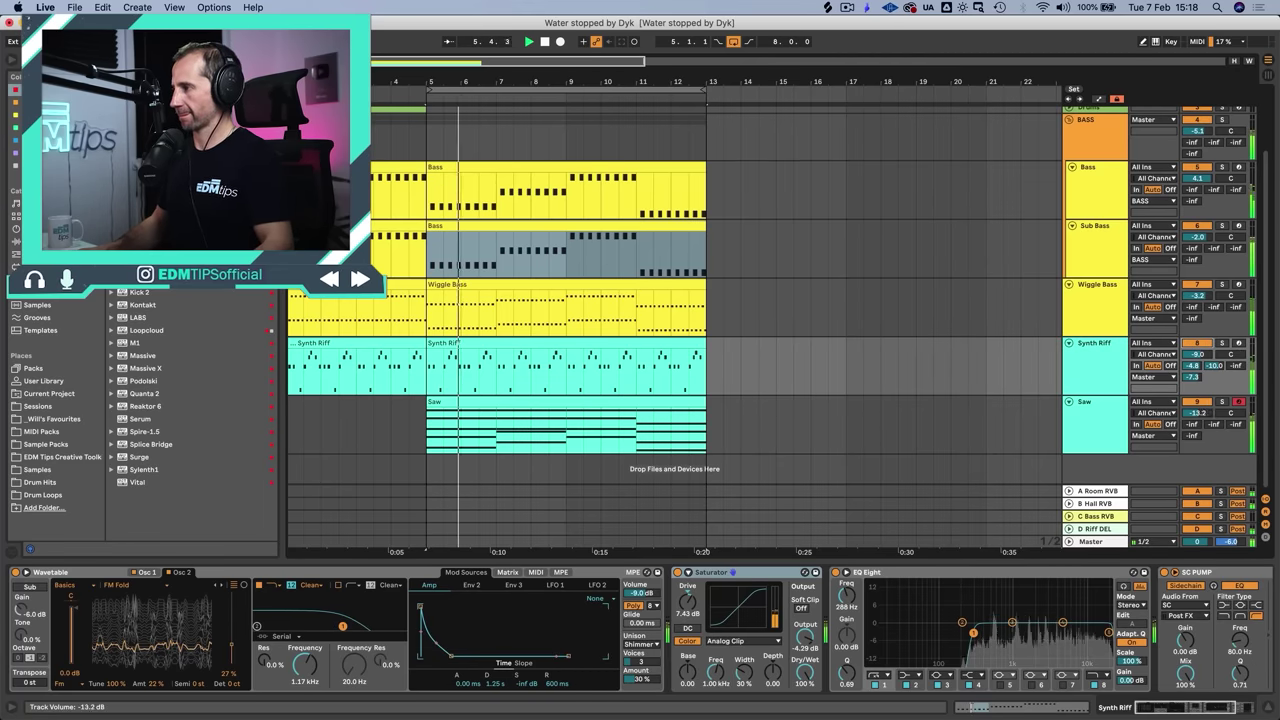
Step: Set the Saw track's B-Hall RVB send to -0.6 dB while the loop plays, and stop playback
left_click_drag(1214, 424, 1214, 340)
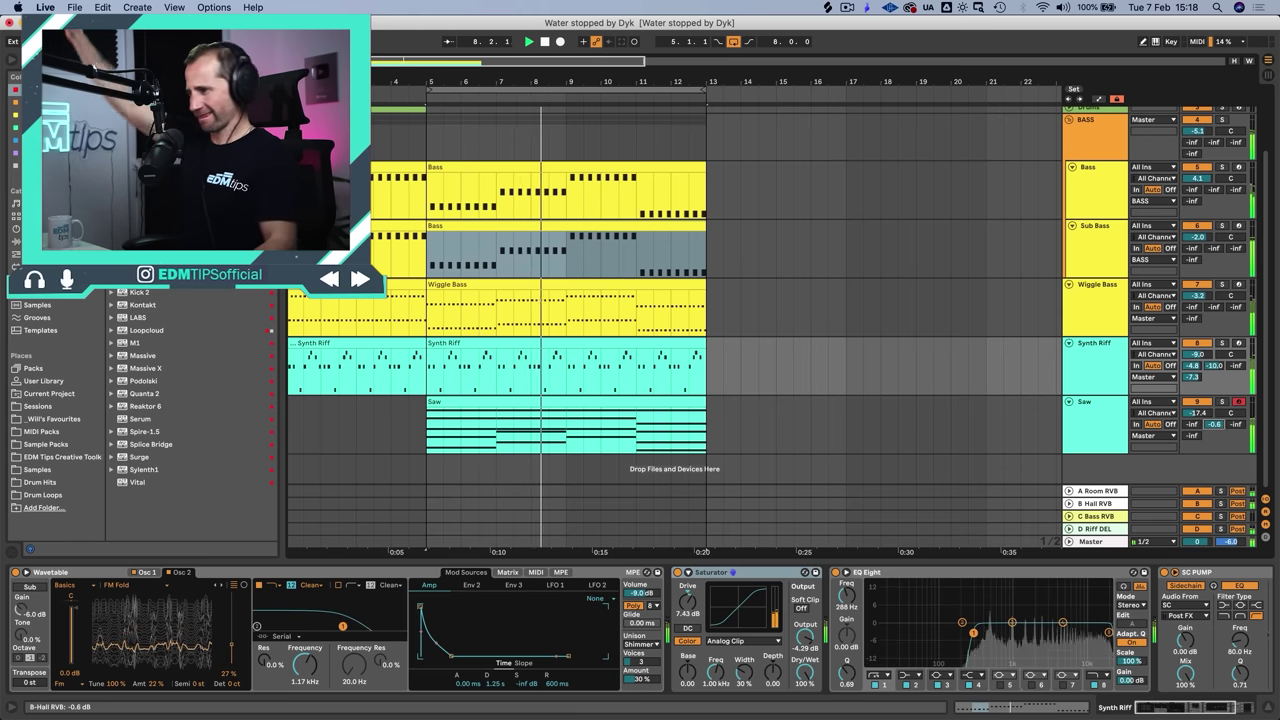
scroll(1102, 400, "up", 3)
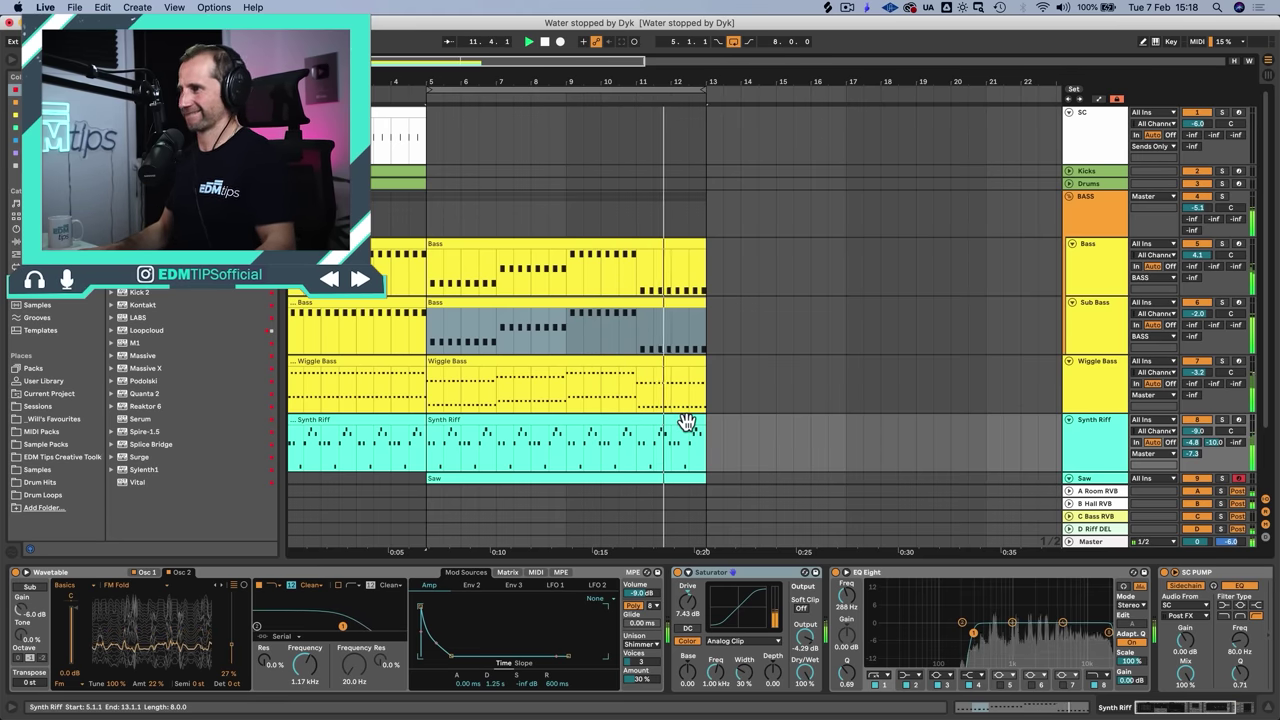
key("space")
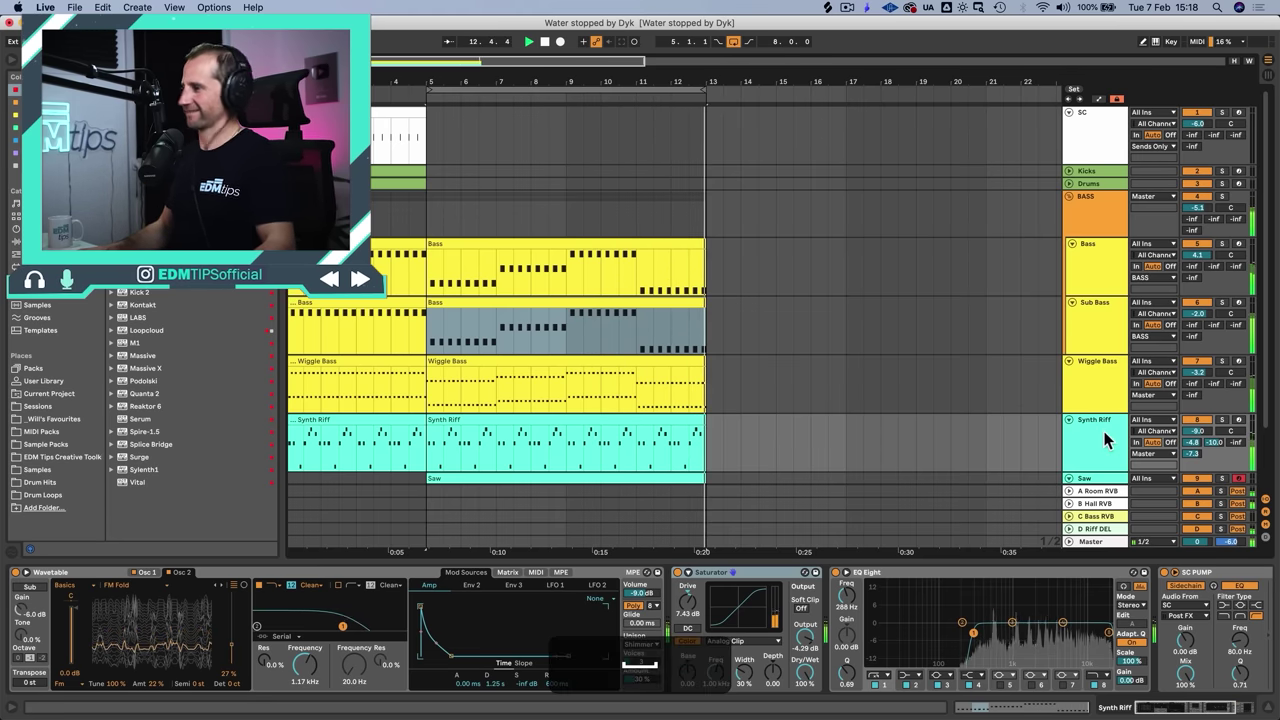
Step: Copy the SC PUMP sidechain compressor from the Synth Riff track onto the Saw track, after its Wavetable
scroll(1102, 437, "down", 3)
left_click(1100, 435)
left_click(1088, 370)
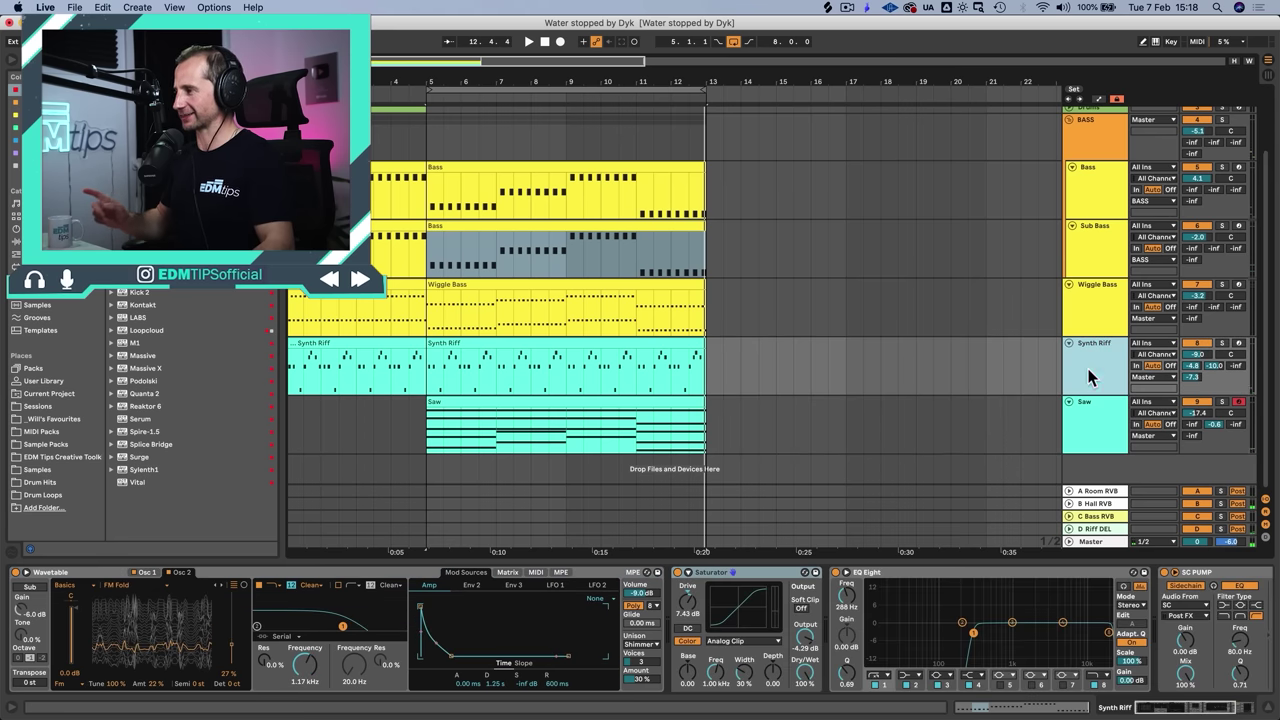
left_click(1235, 571)
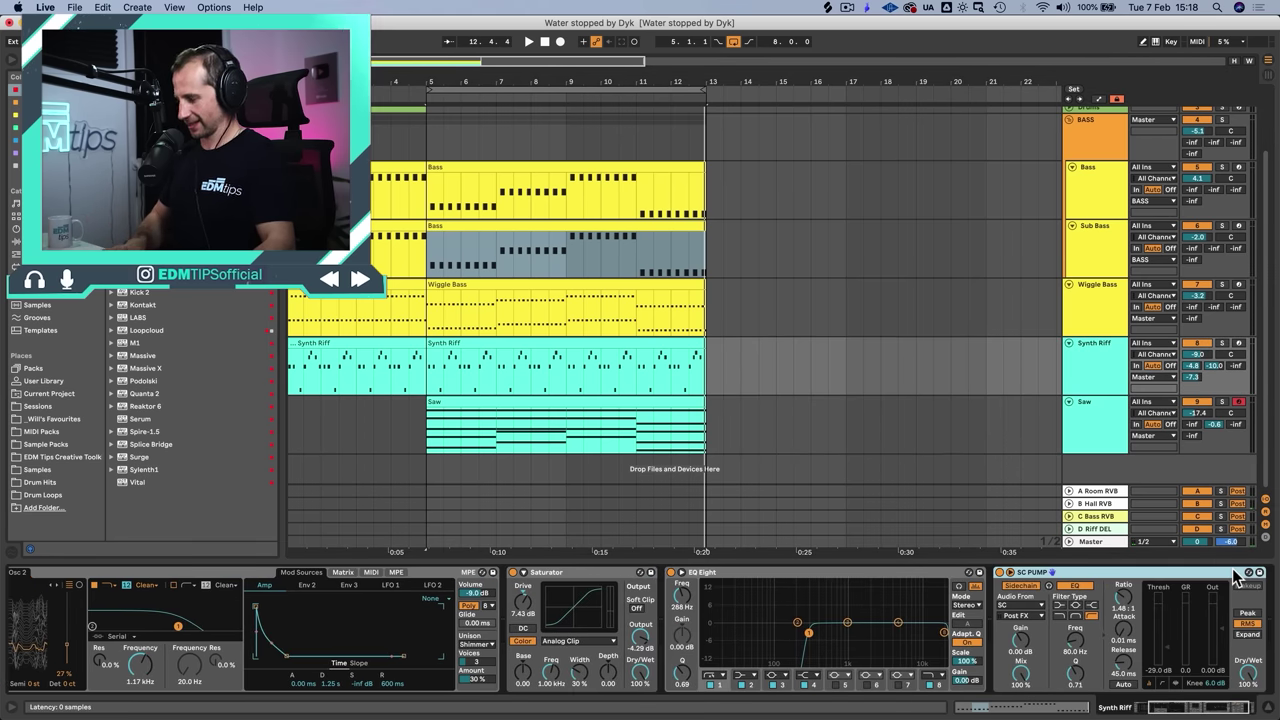
key("super+c")
left_click(1102, 415)
left_click(982, 593)
key("super+v")
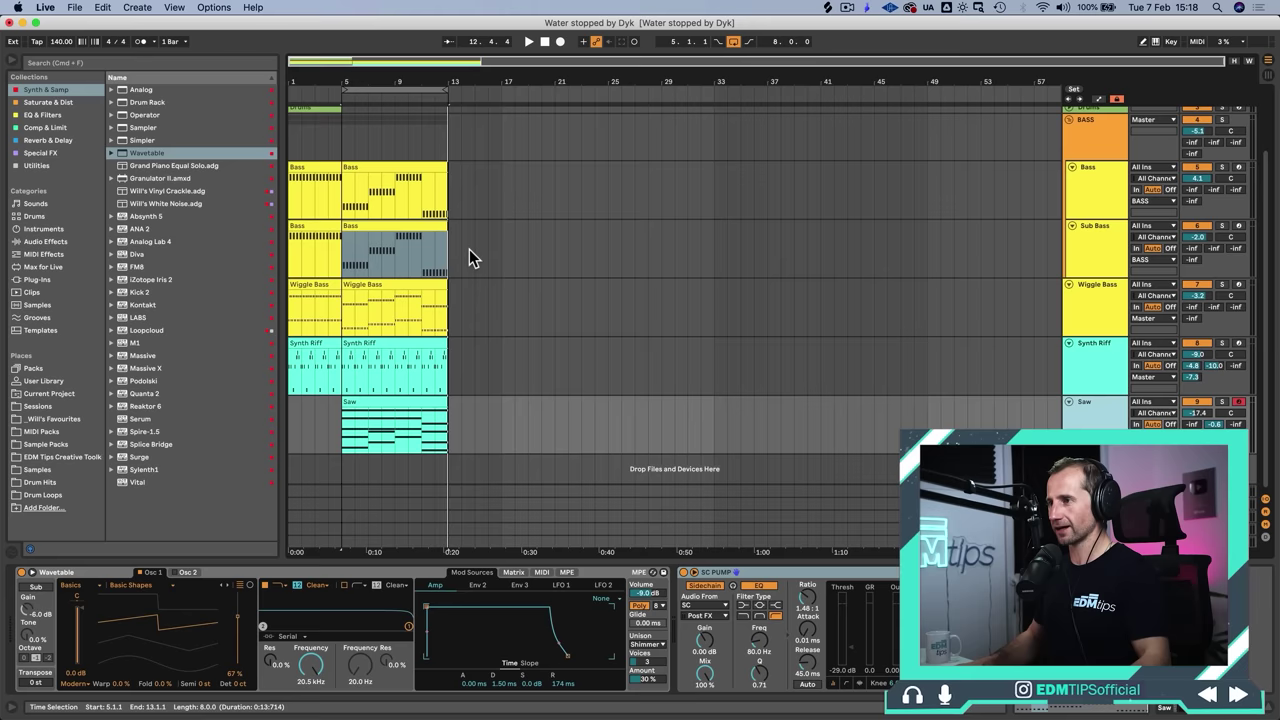
Step: Duplicate the four-bar SC, Kicks and Drums clips twice so they fill bars 5 to 12
scroll(440, 255, "up", 3)
left_click_drag(350, 210, 277, 109)
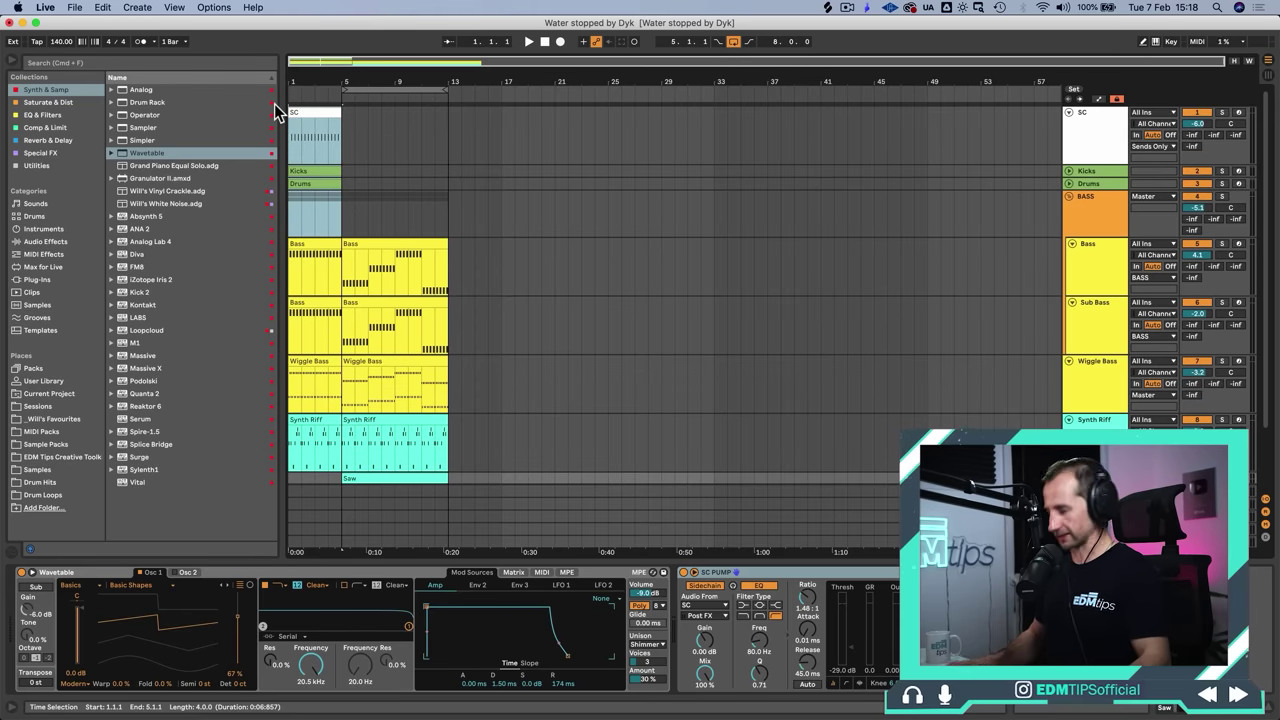
key("super+d")
key("super+d")
left_click(340, 205)
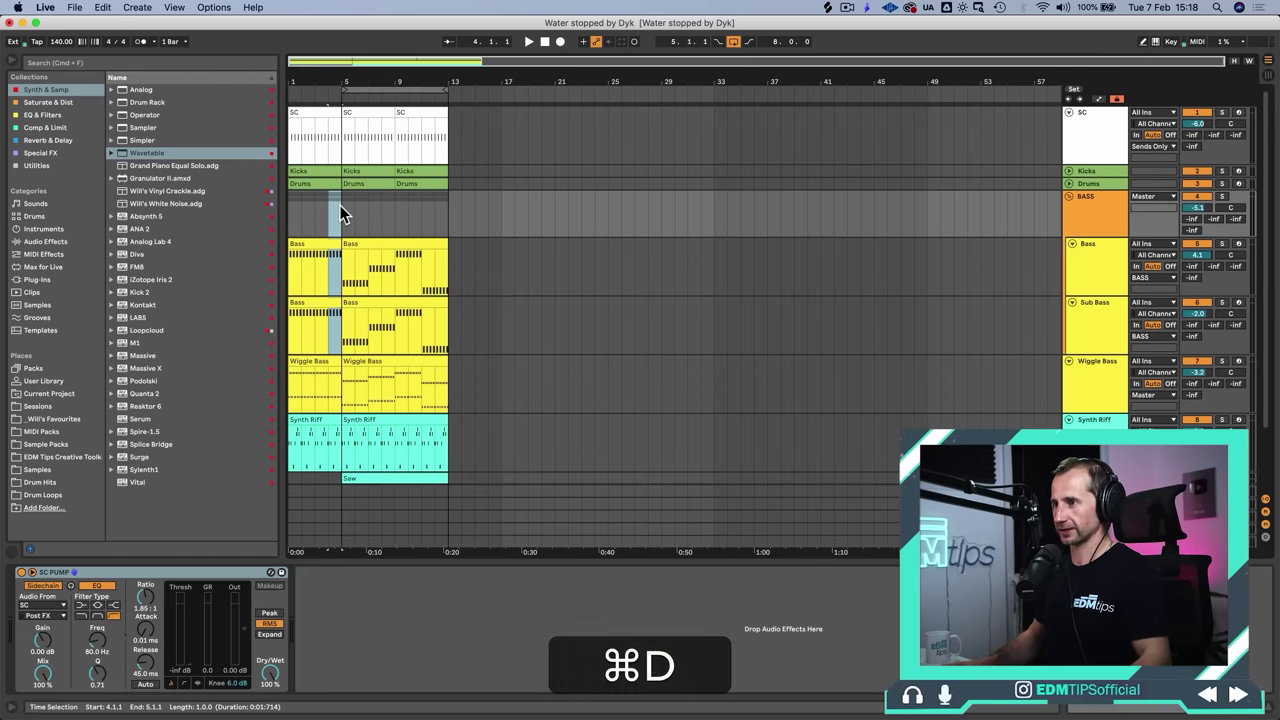
Step: Play the eight-bar loop from bar 5 and set the Saw track's volume to -17.2 dB
scroll(1087, 378, "down", 3)
key("space")
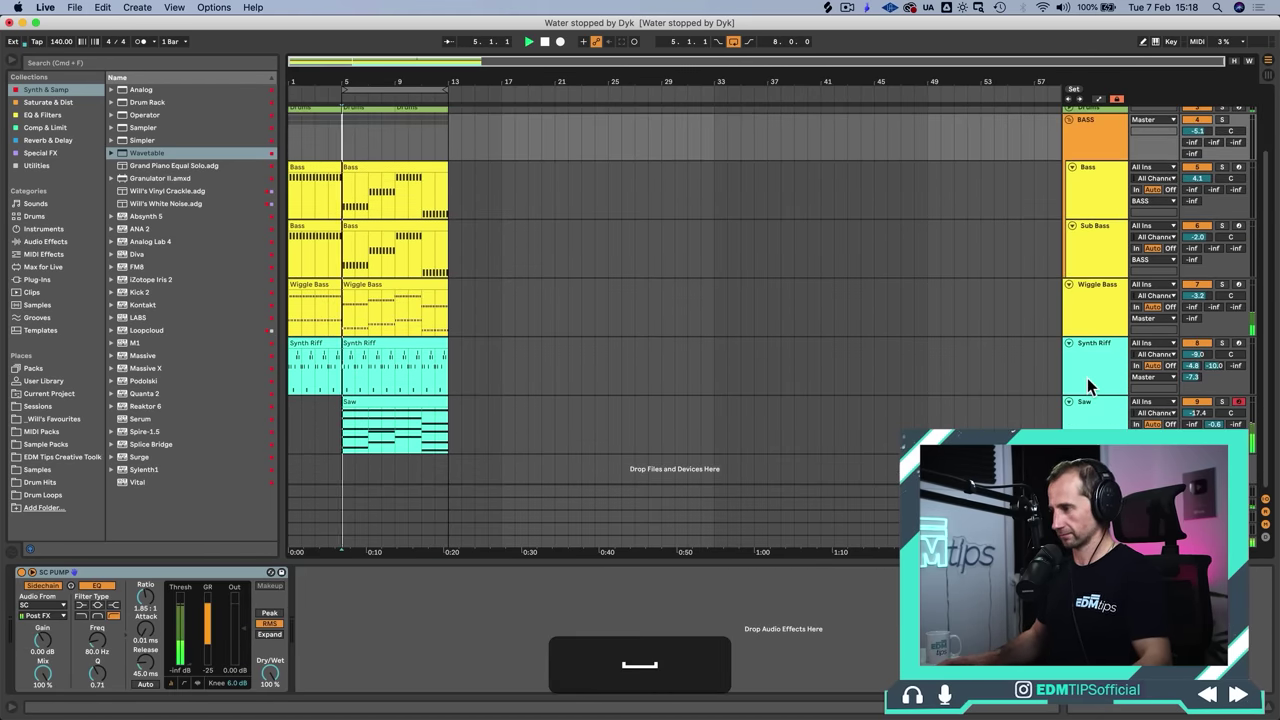
scroll(1089, 415, "up", 3)
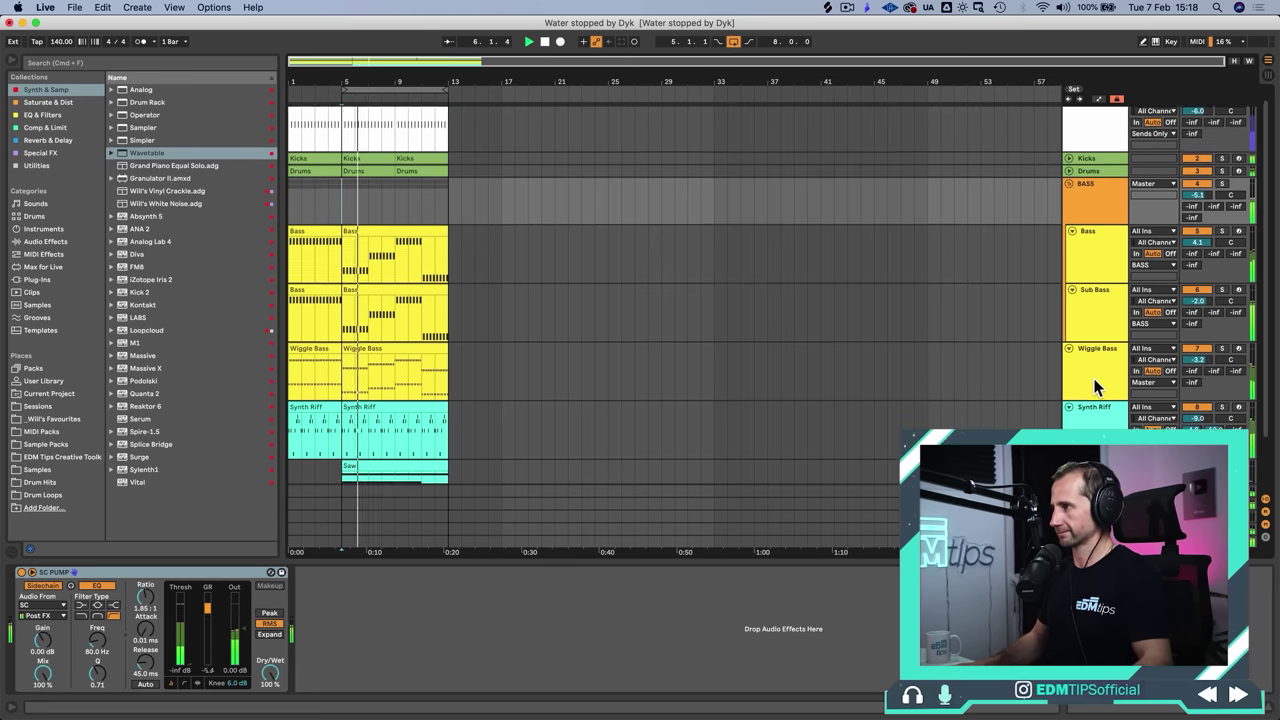
scroll(1104, 326, "down", 3)
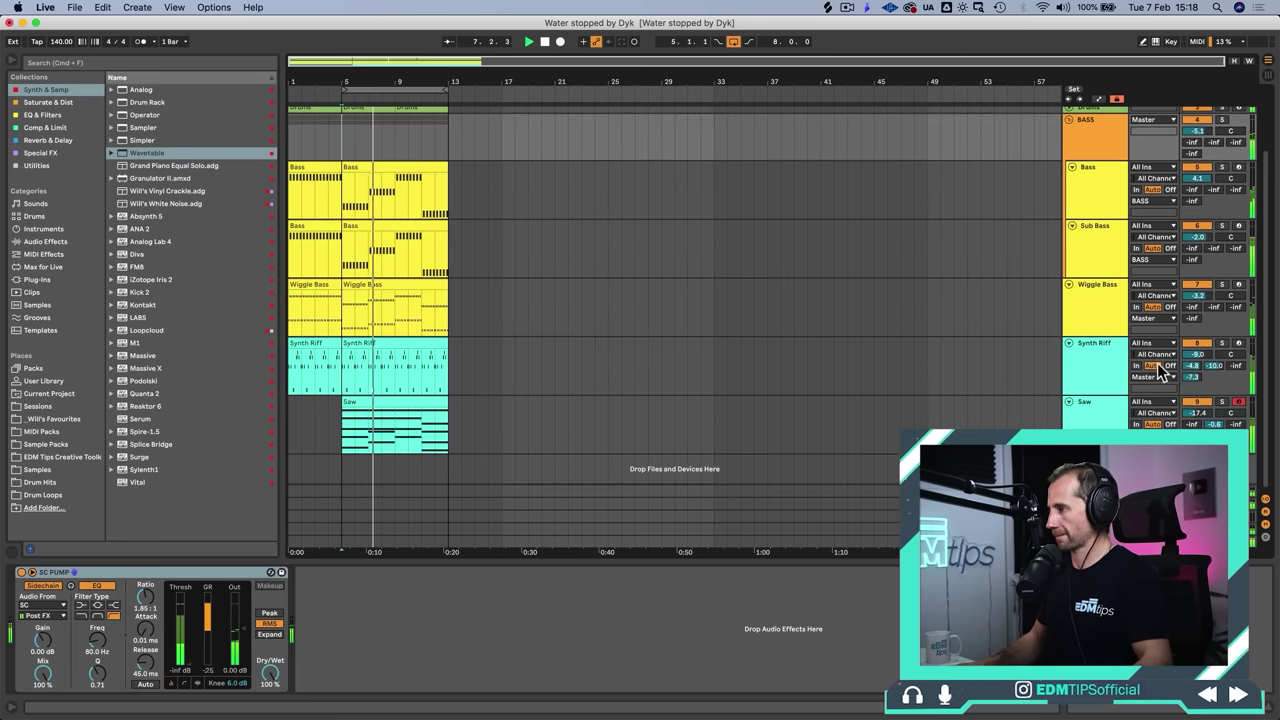
left_click(1197, 413)
key("Return")
left_click_drag(1199, 414, 1203, 530)
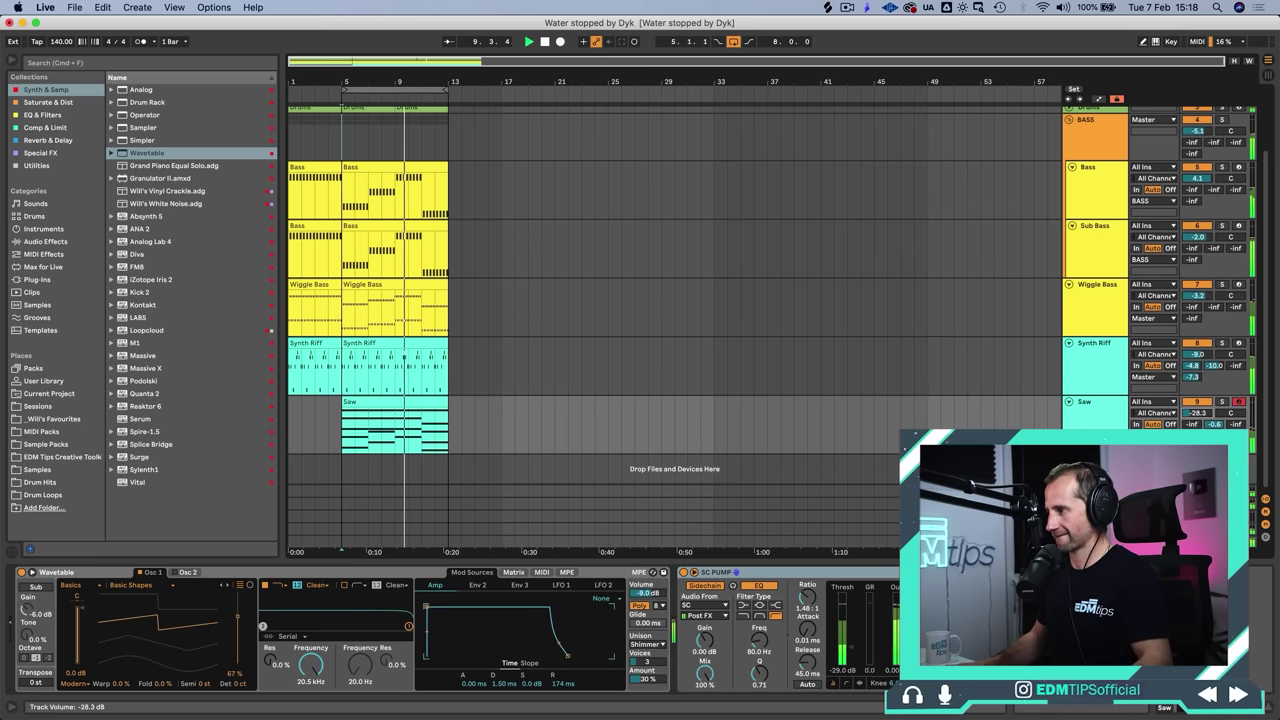
left_click_drag(1199, 413, 1199, 383)
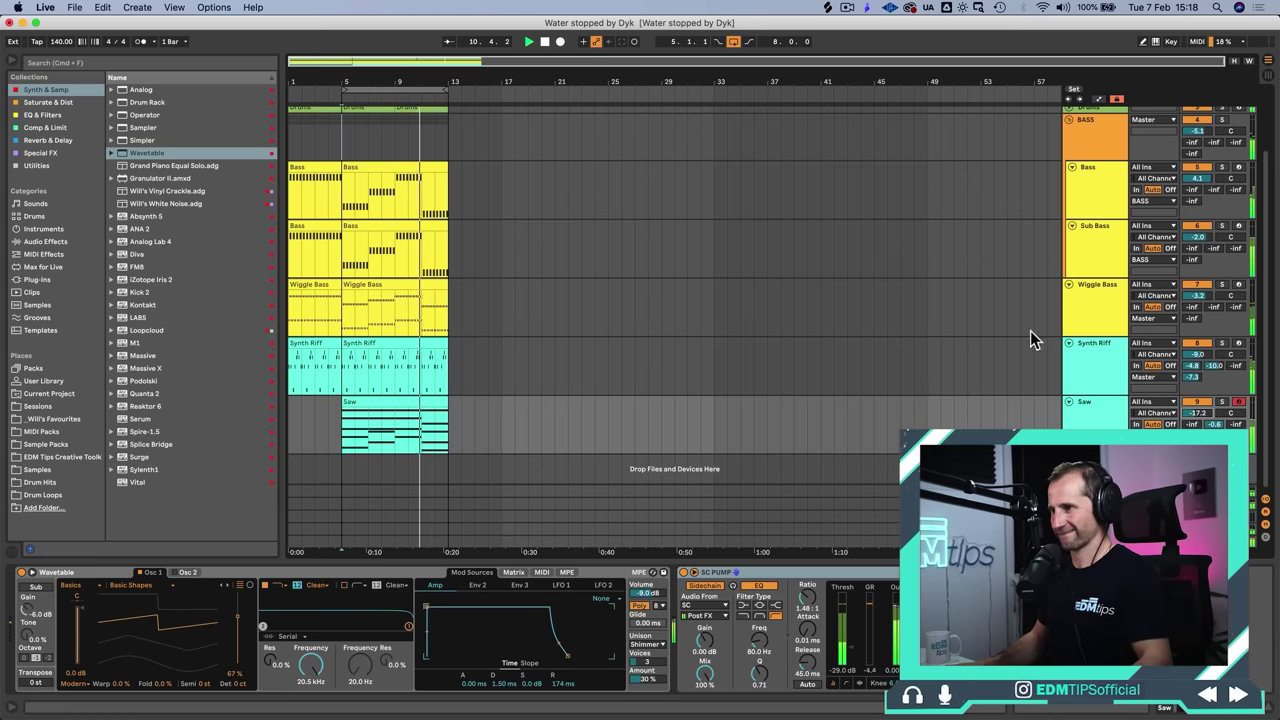
Step: Open the eight-bar Synth Riff clip's notes and raise the first two B3 notes in bar 7 to D4
double_click(430, 346)
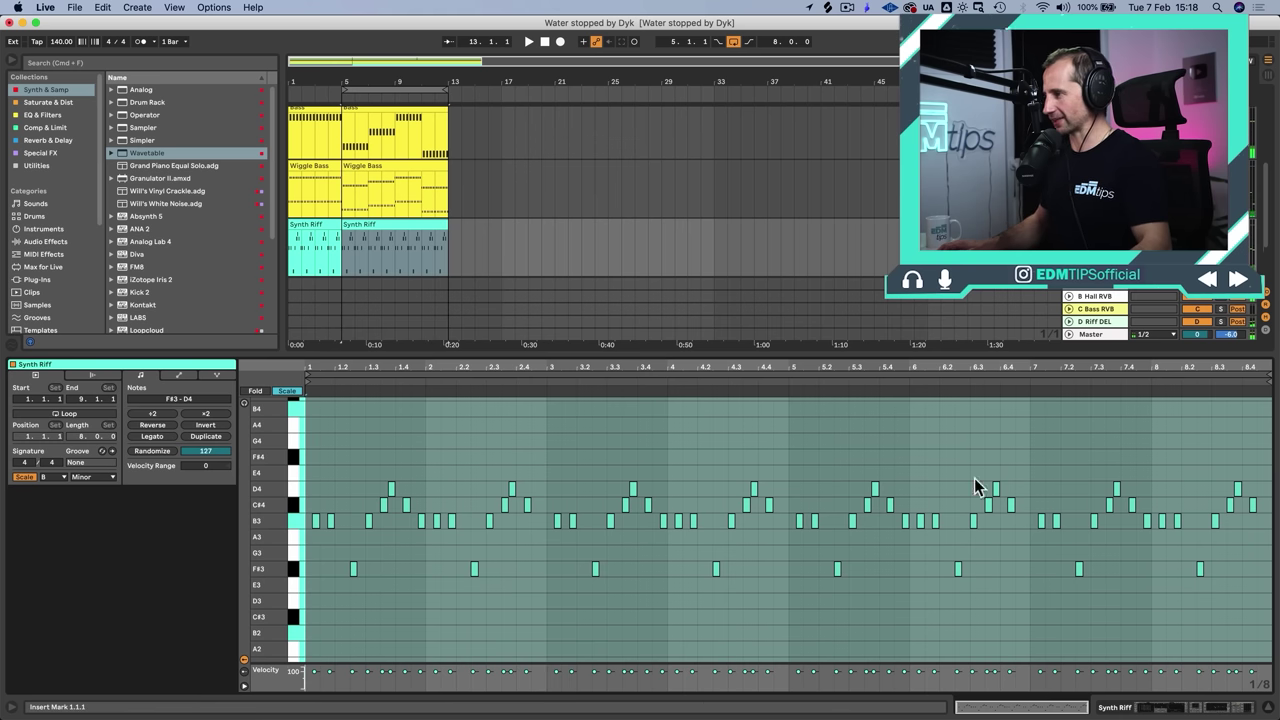
left_click_drag(1028, 492, 1072, 537)
key("p")
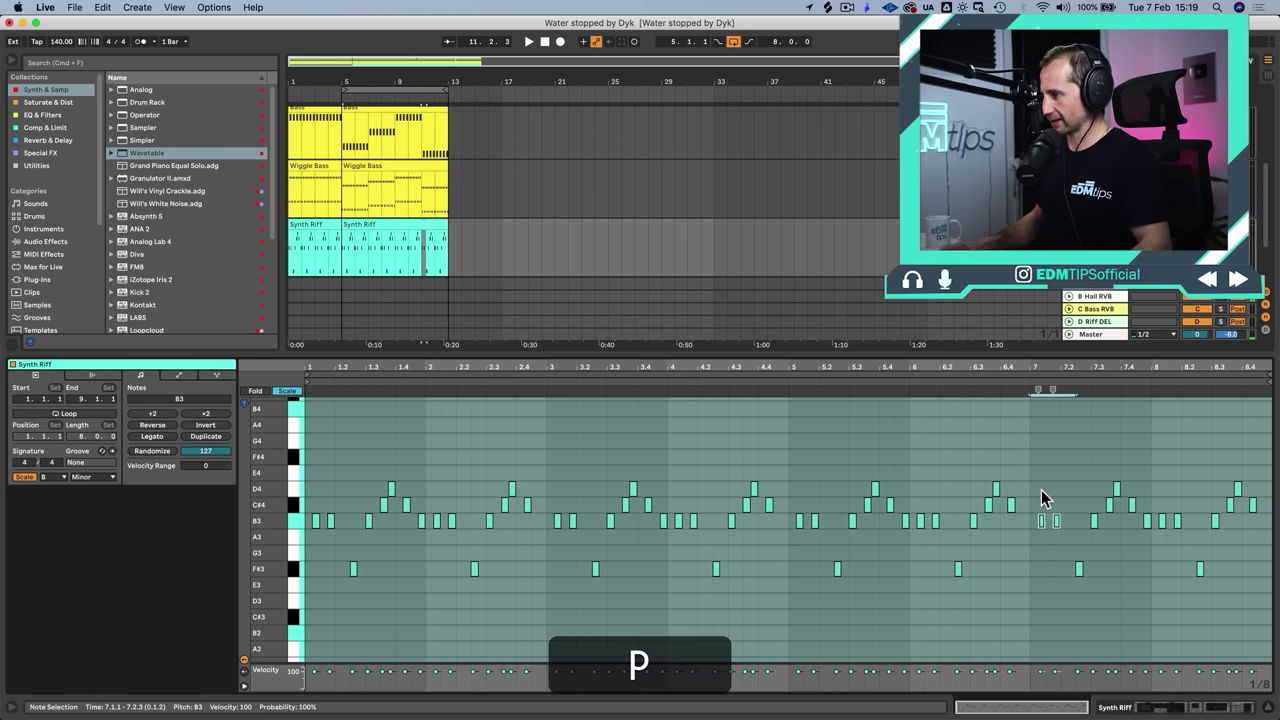
left_click_drag(1035, 486, 1064, 527)
key("Up")
key("Up")
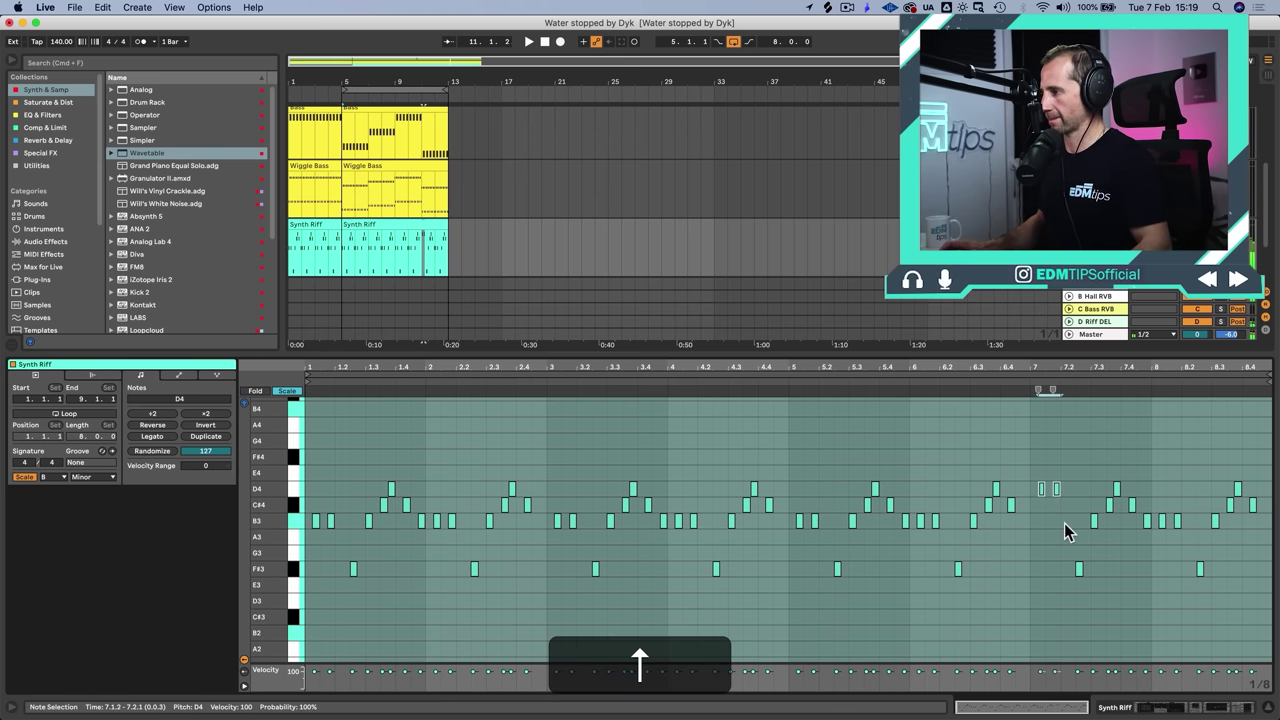
Step: Raise the F#3 note in bar 7 of the riff to B3 and the note right after it to D4
left_click(1079, 569)
key("Up")
key("Up")
key("Up")
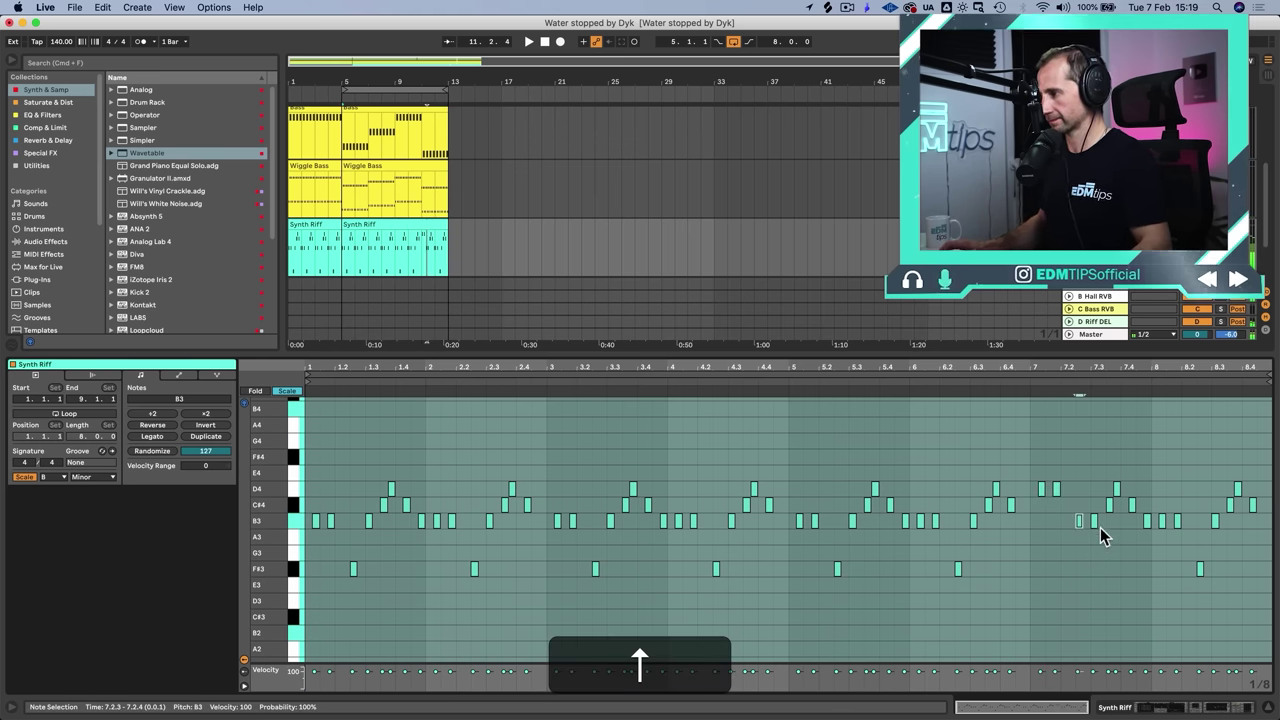
left_click(1095, 521)
key("Up")
key("Up")
Step: Raise the next two notes in bar 7 to E4 and F#4, and play the riff's ending
left_click(1109, 507)
key("Up")
key("Up")
key("Up")
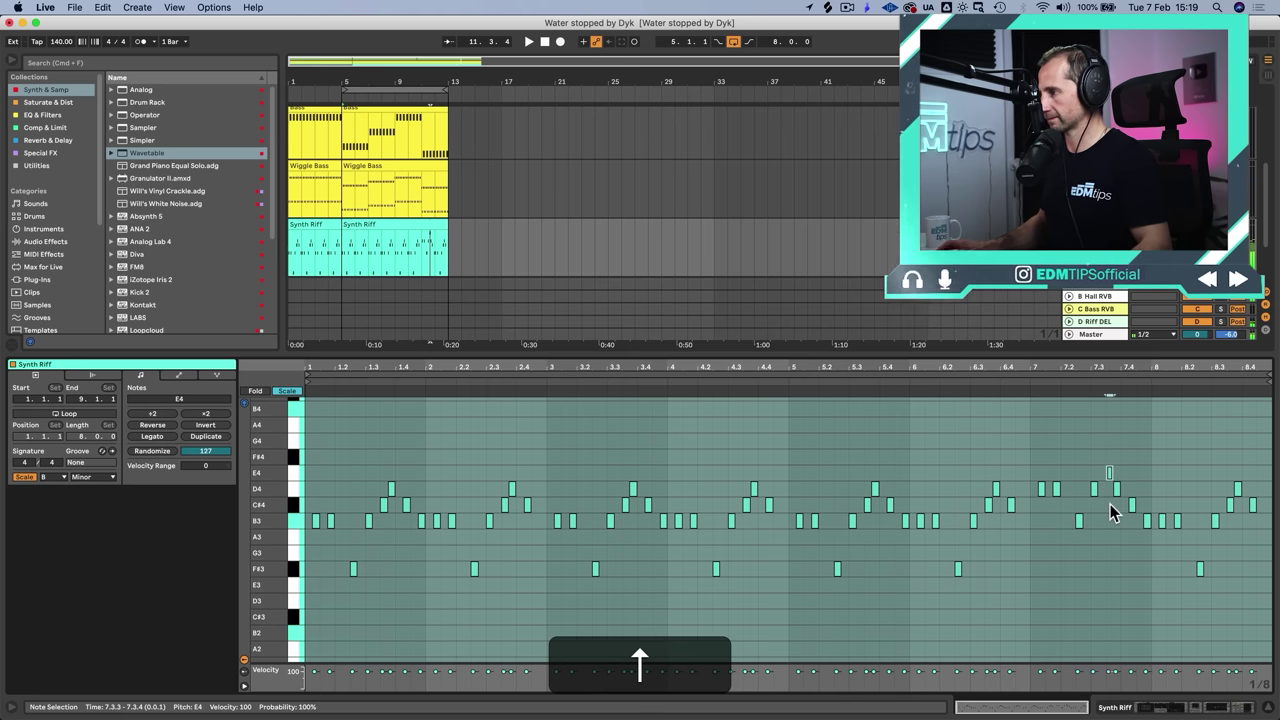
key("Down")
left_click(1117, 490)
key("Up")
key("Up")
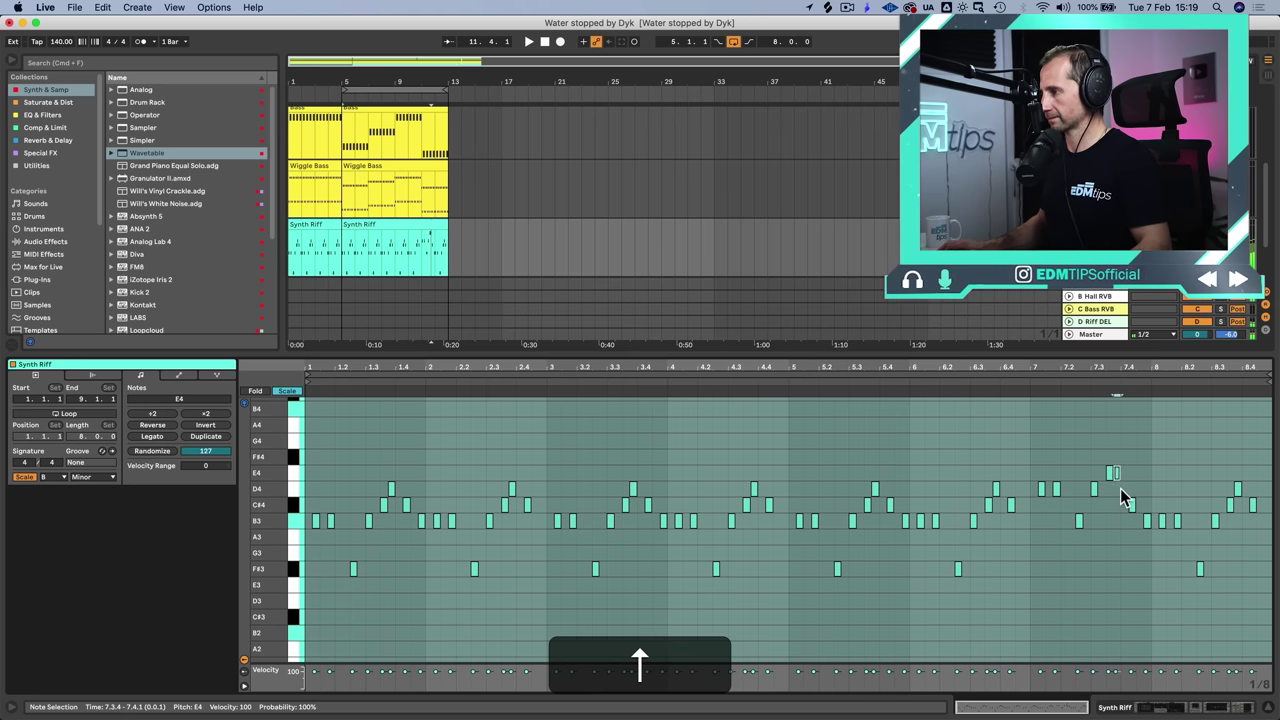
left_click(971, 381)
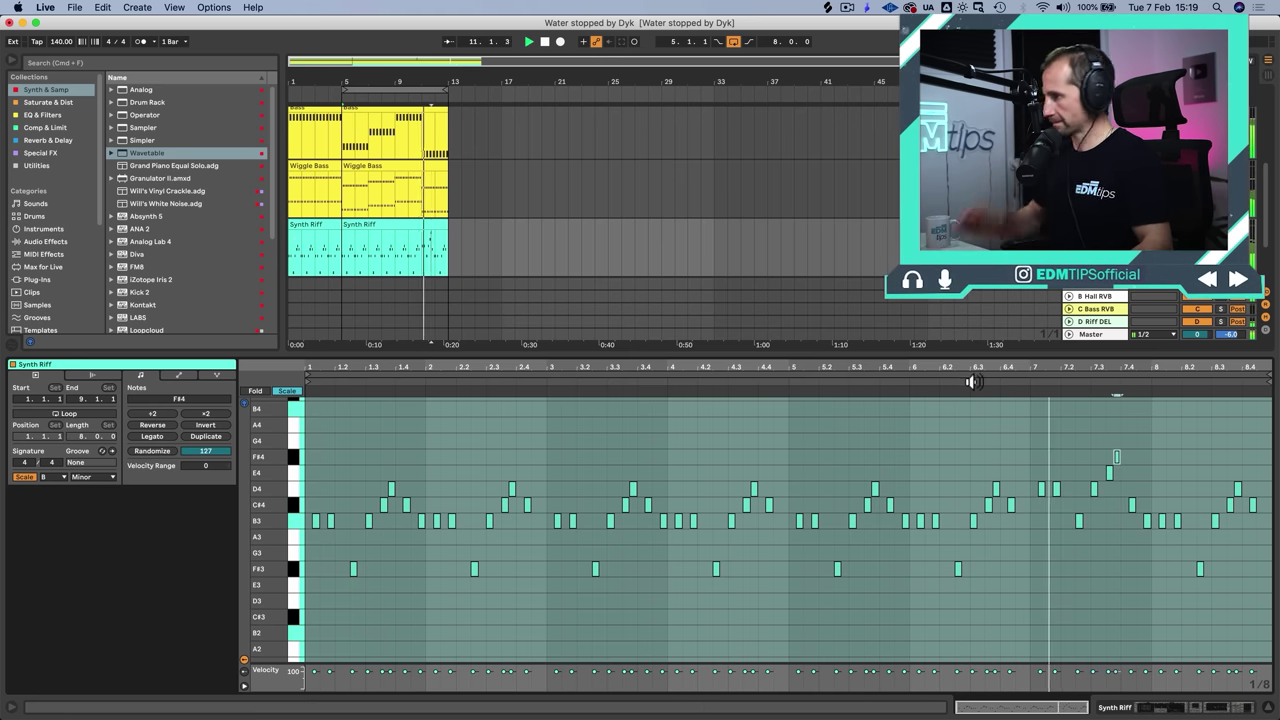
Step: Set bar 7's third note to C#4, raise the note after its F#4 to E4, and play the passage again
key("space")
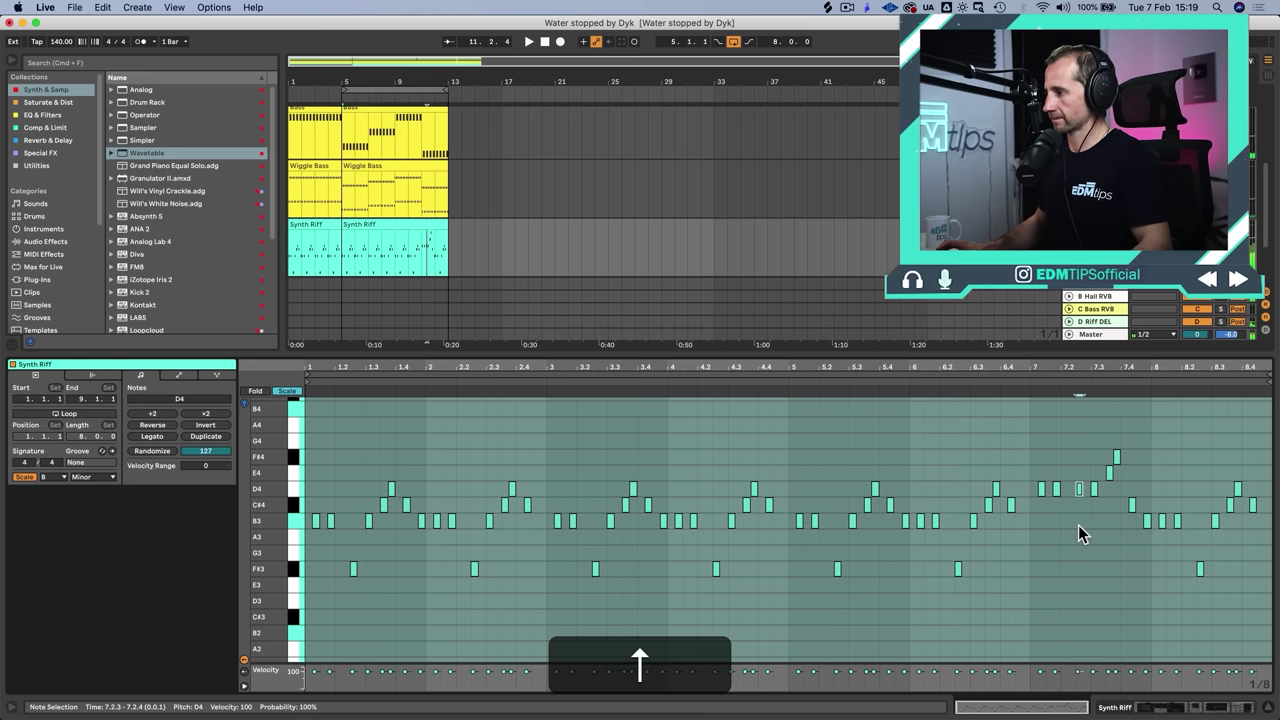
left_click(1095, 490)
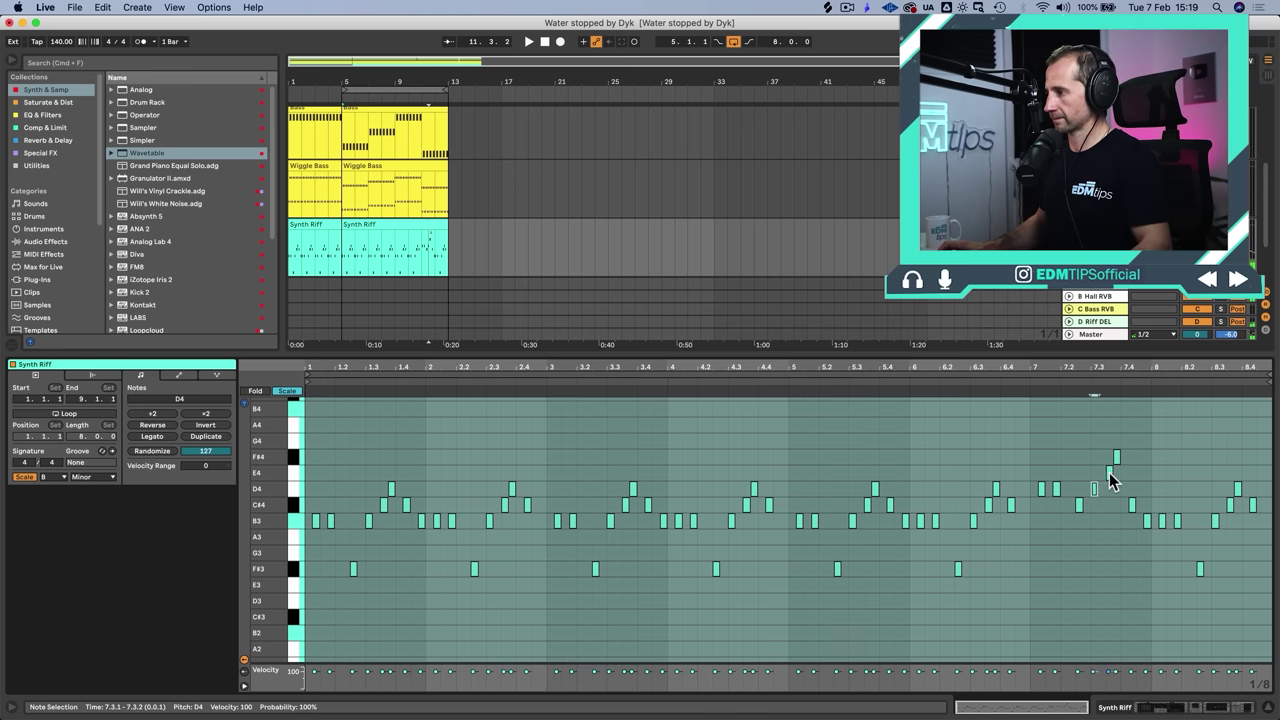
key("Up")
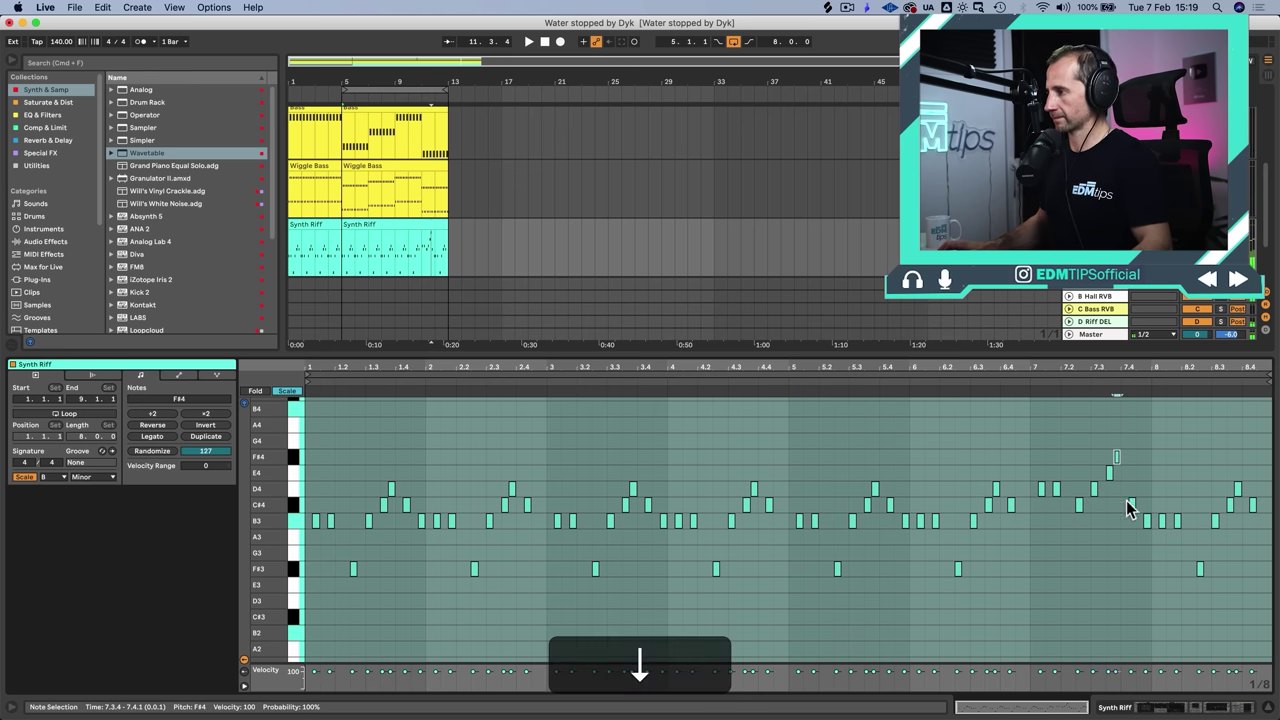
left_click(1131, 505)
key("Up")
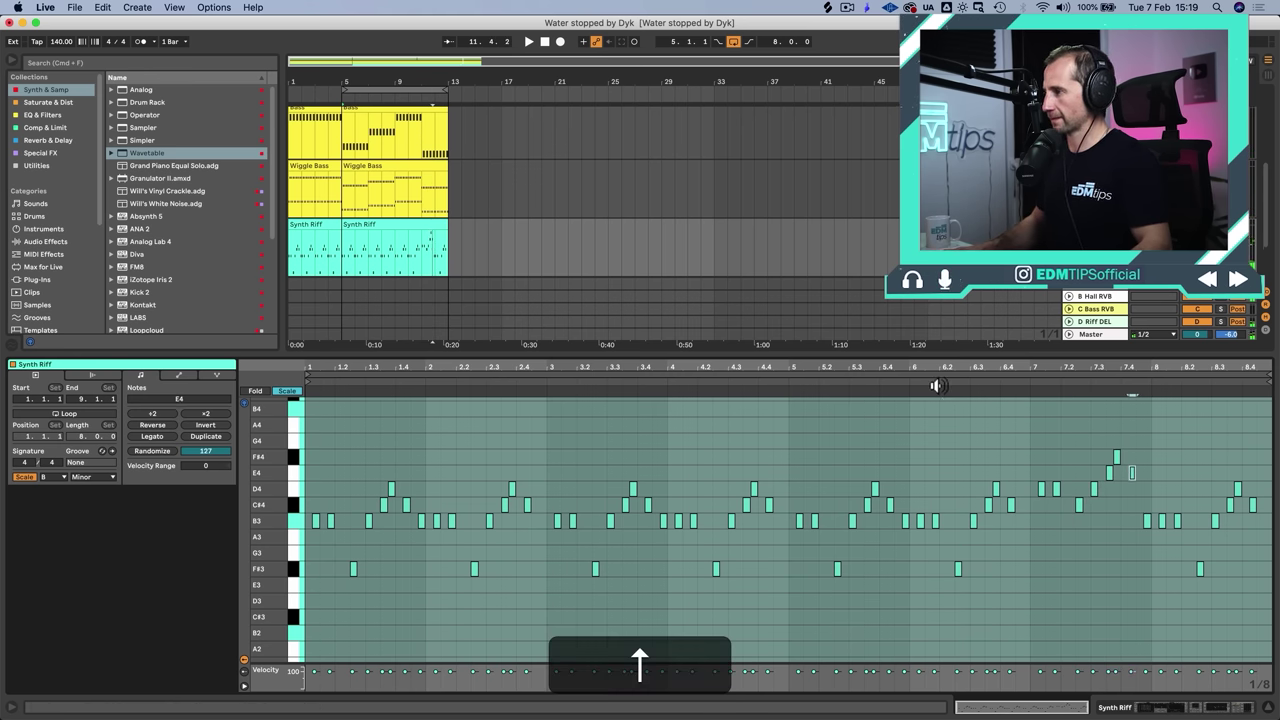
left_click(937, 386)
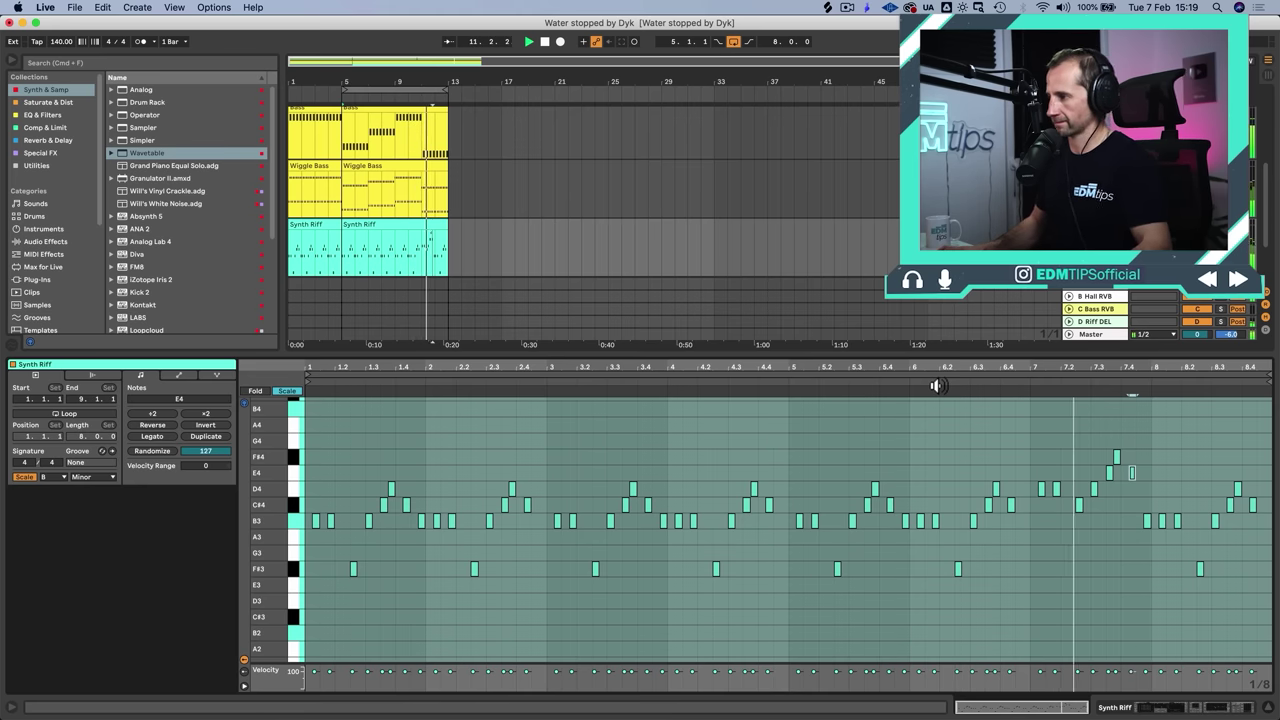
key("space")
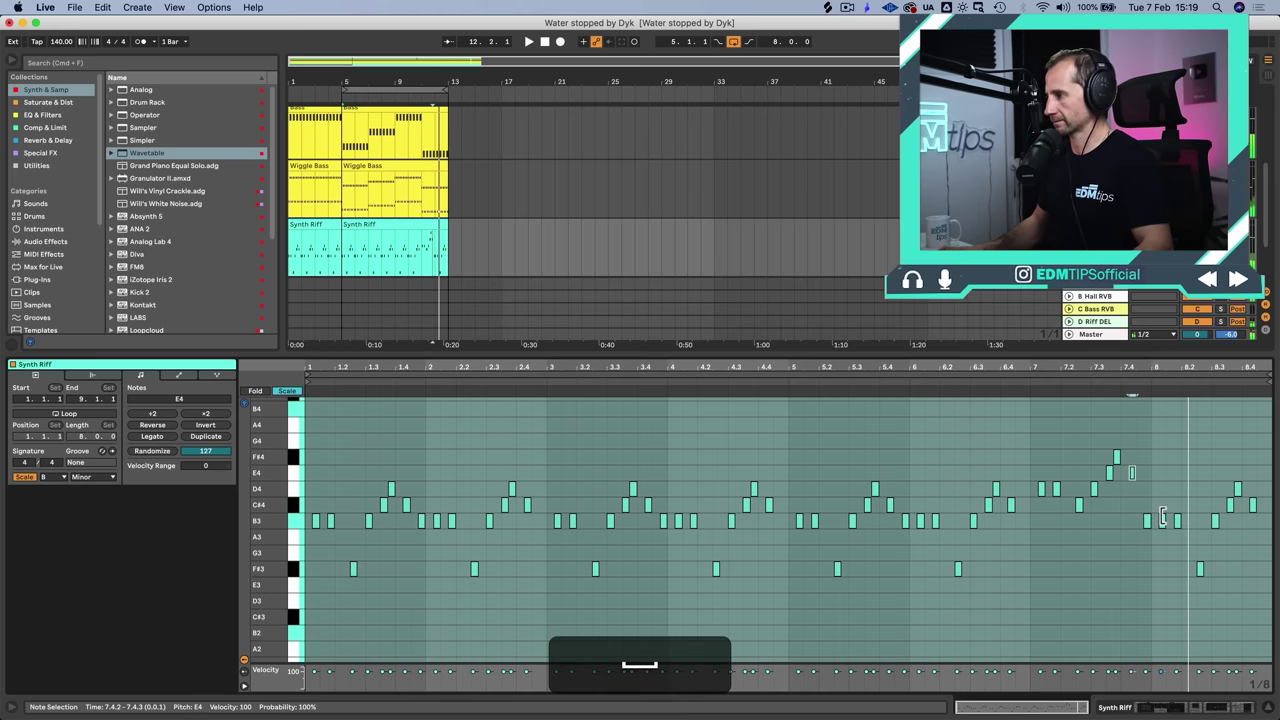
Step: Raise the first two B3 notes in bar 8 to D4 and the following three notes to C#4, D4 and E4
left_click_drag(1163, 510, 1197, 533)
key("Up")
key("Up")
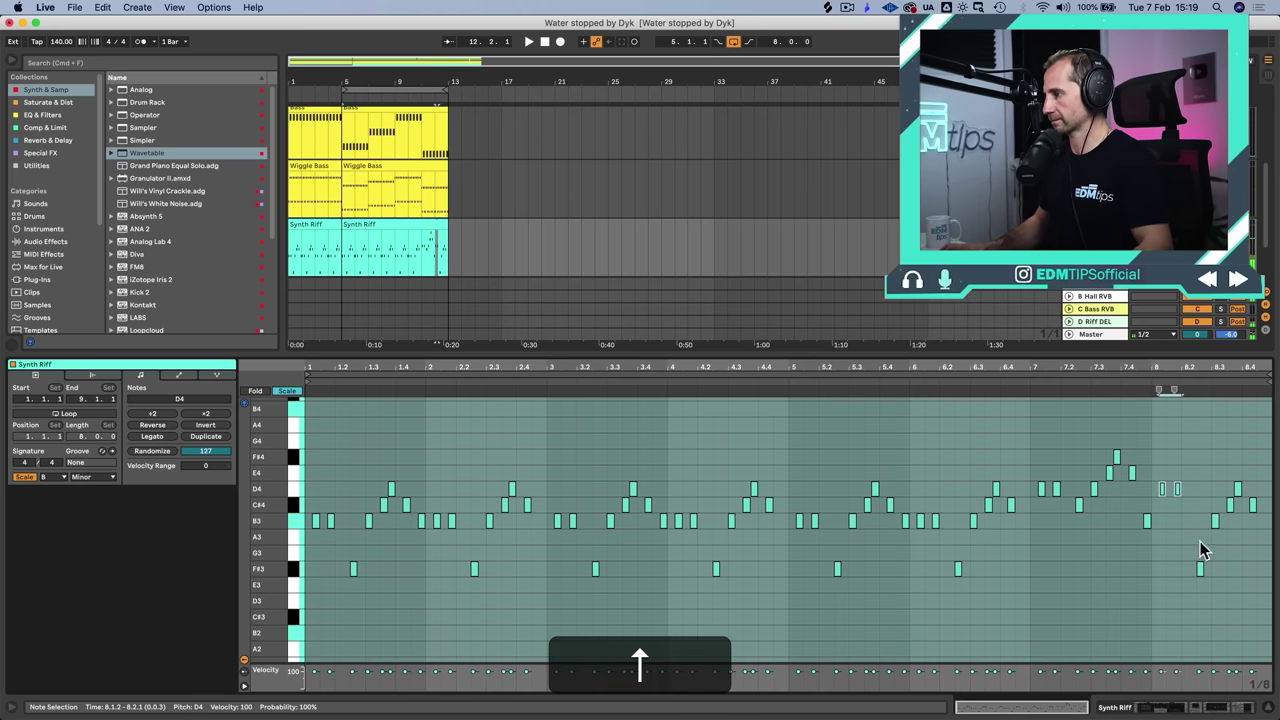
left_click(1200, 569)
key("Up")
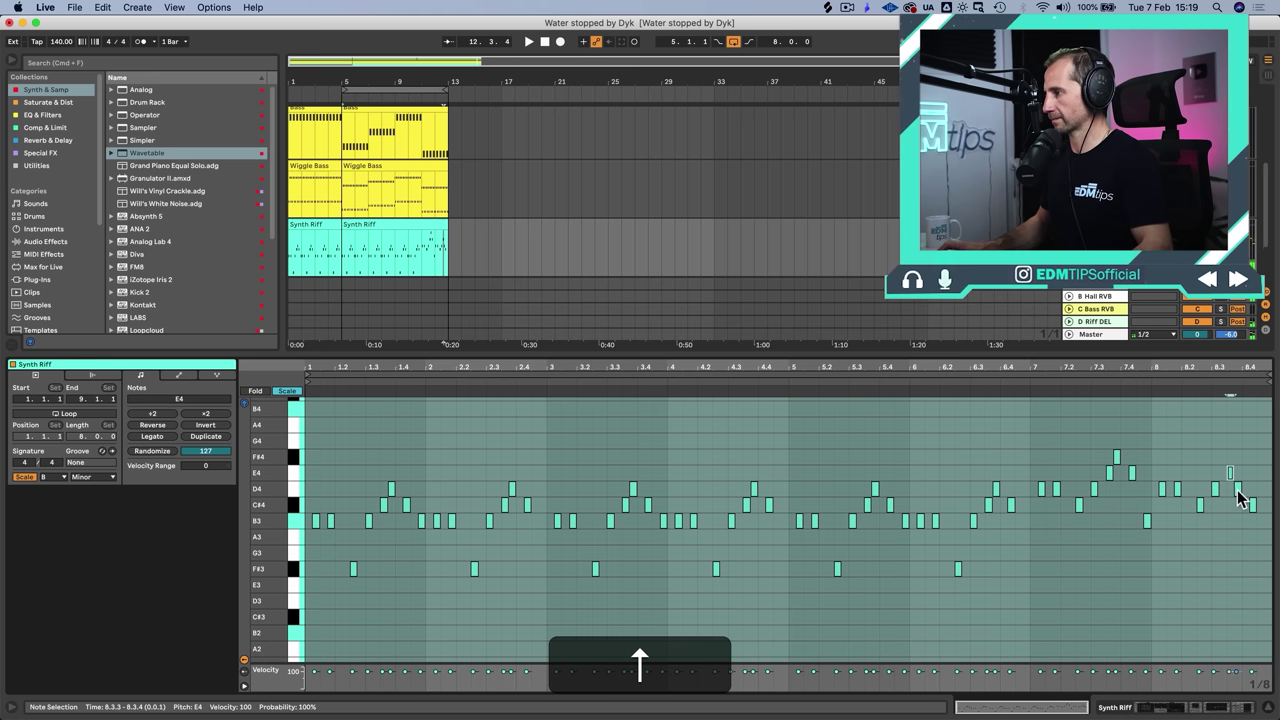
Step: Raise the last two notes of bar 8 in the Synth Riff clip to G4 and F#4
left_click(1255, 506)
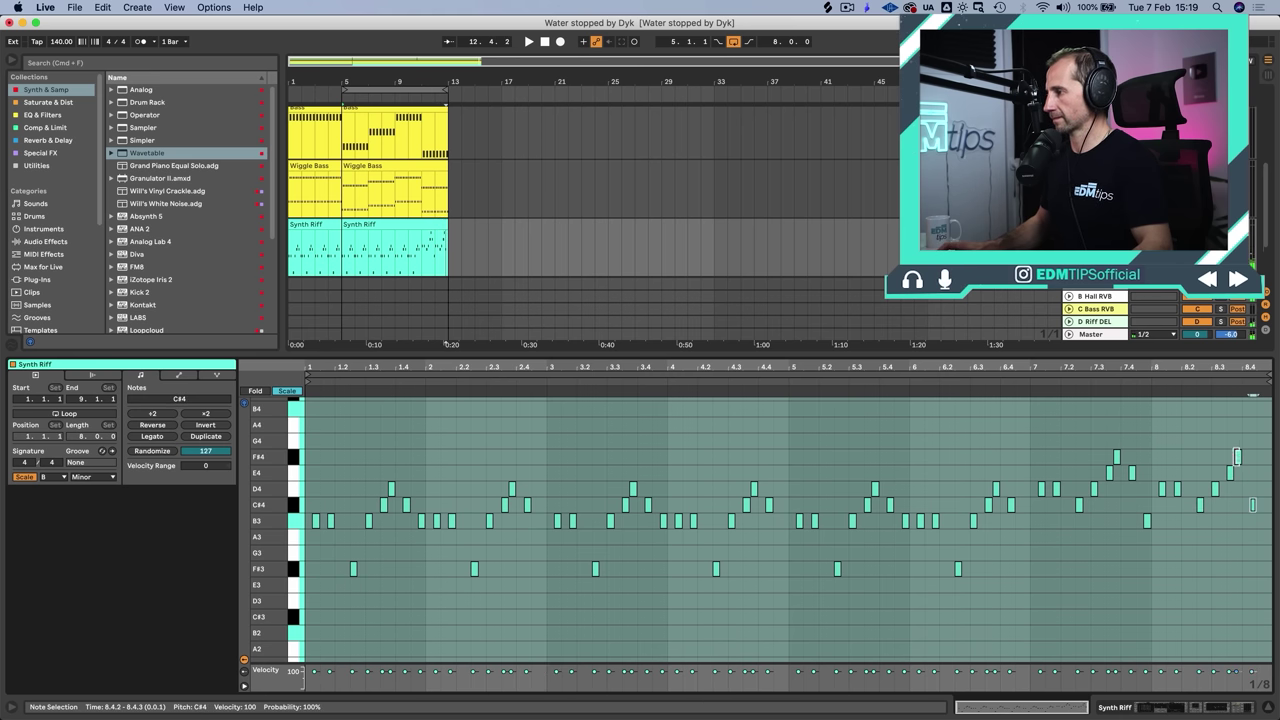
key("Up")
left_click(1253, 505)
key("Up")
key("Up")
key("Up")
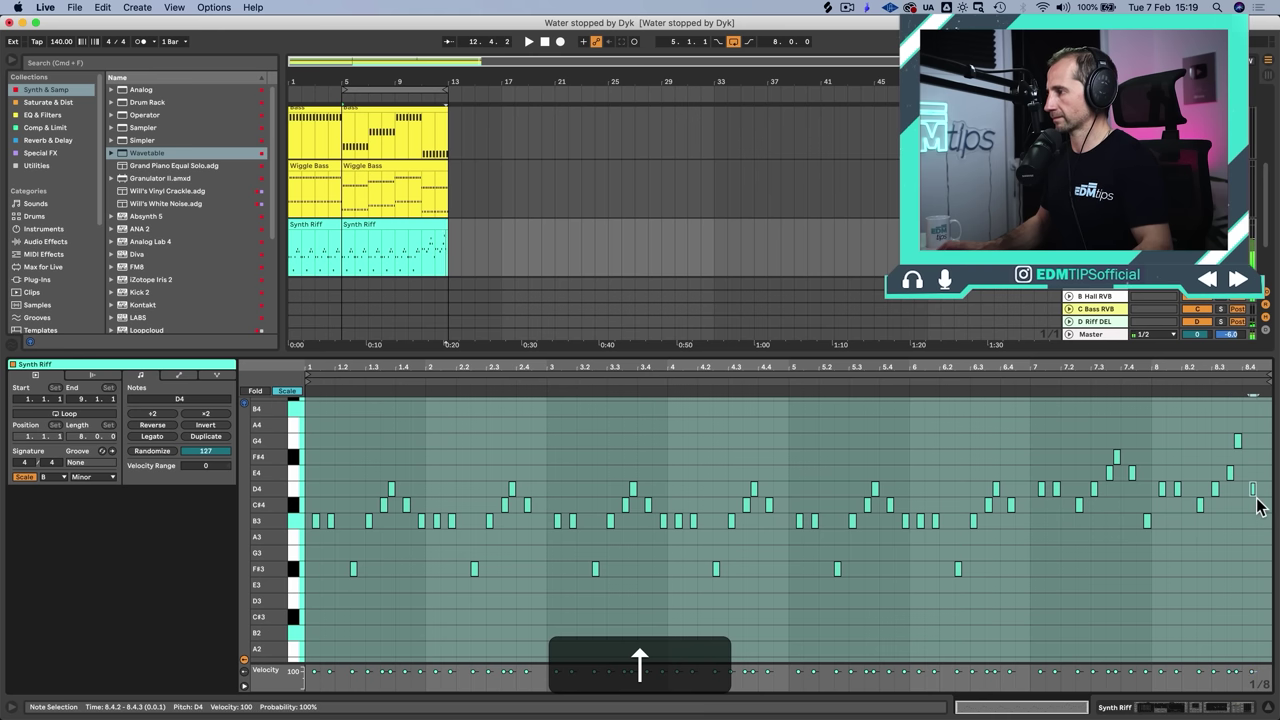
Step: Play the loop with the edited riff, switch from the clip notes to the device chain, and save the project
key("space")
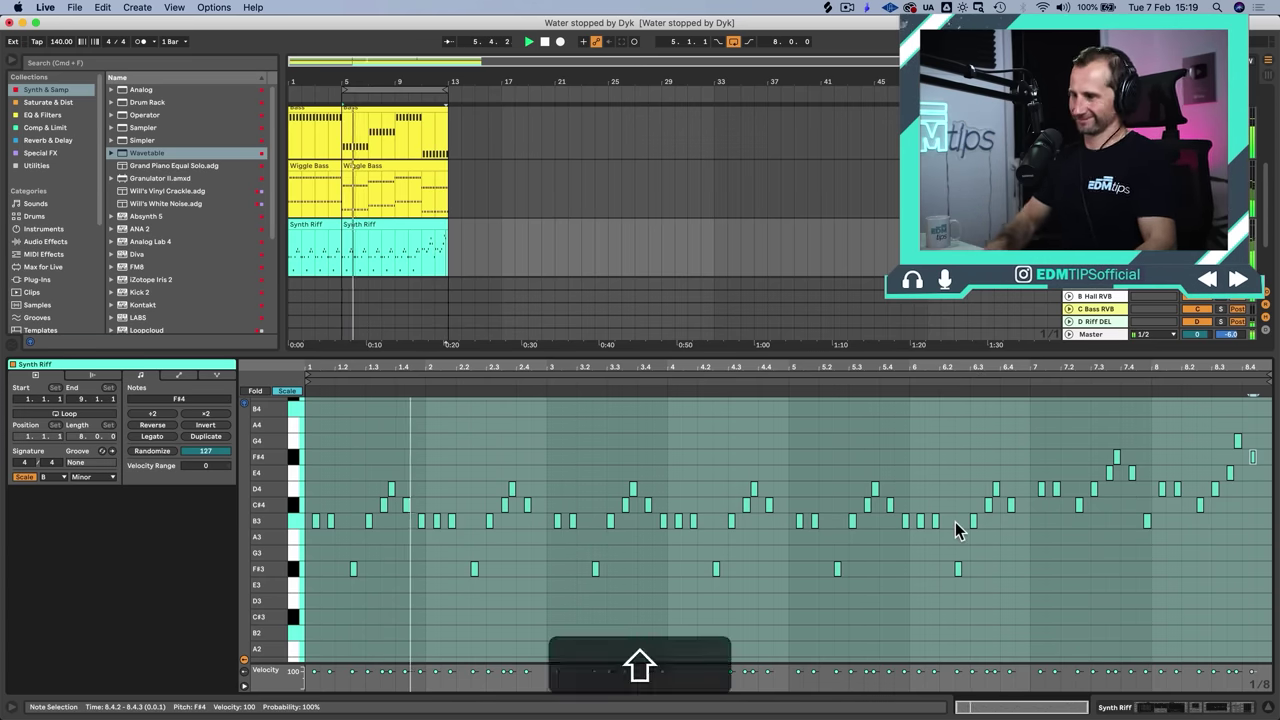
key("shift+Tab")
key("super+s")
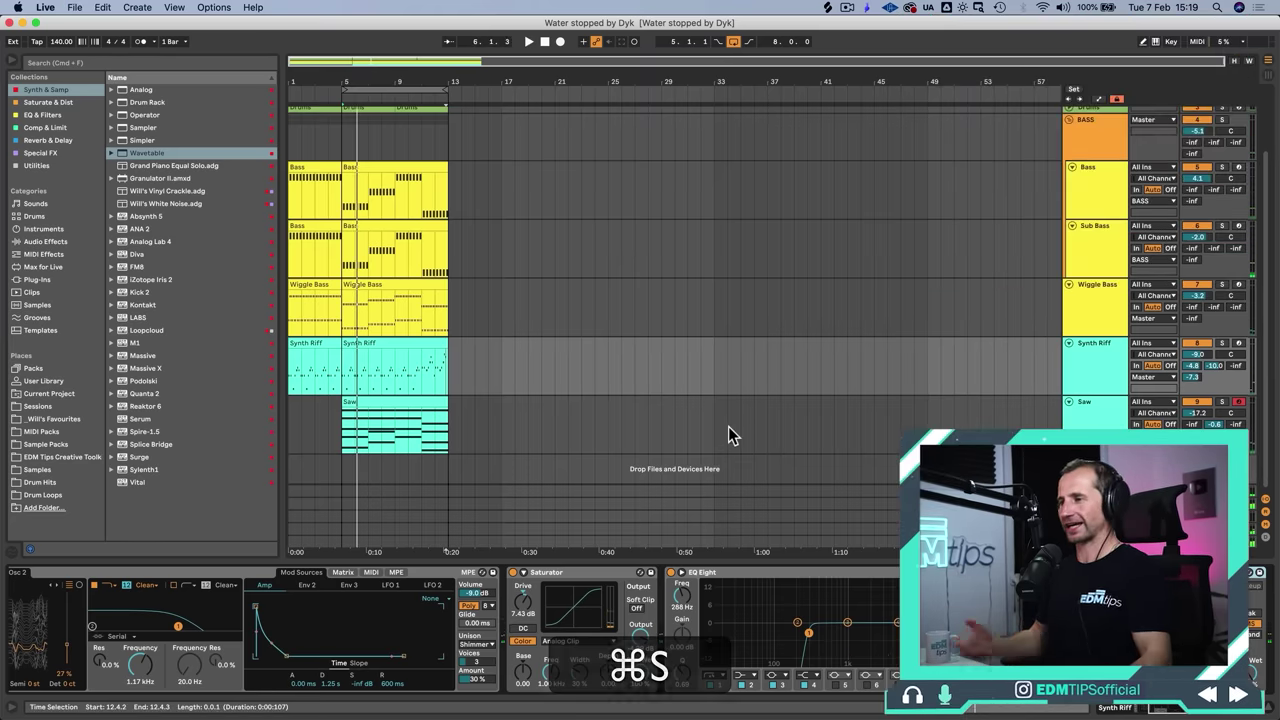
Step: Fold all the tracks, copy bars 1 to 4 across every track to bar 17, and save the project
scroll(680, 400, "up", 2)
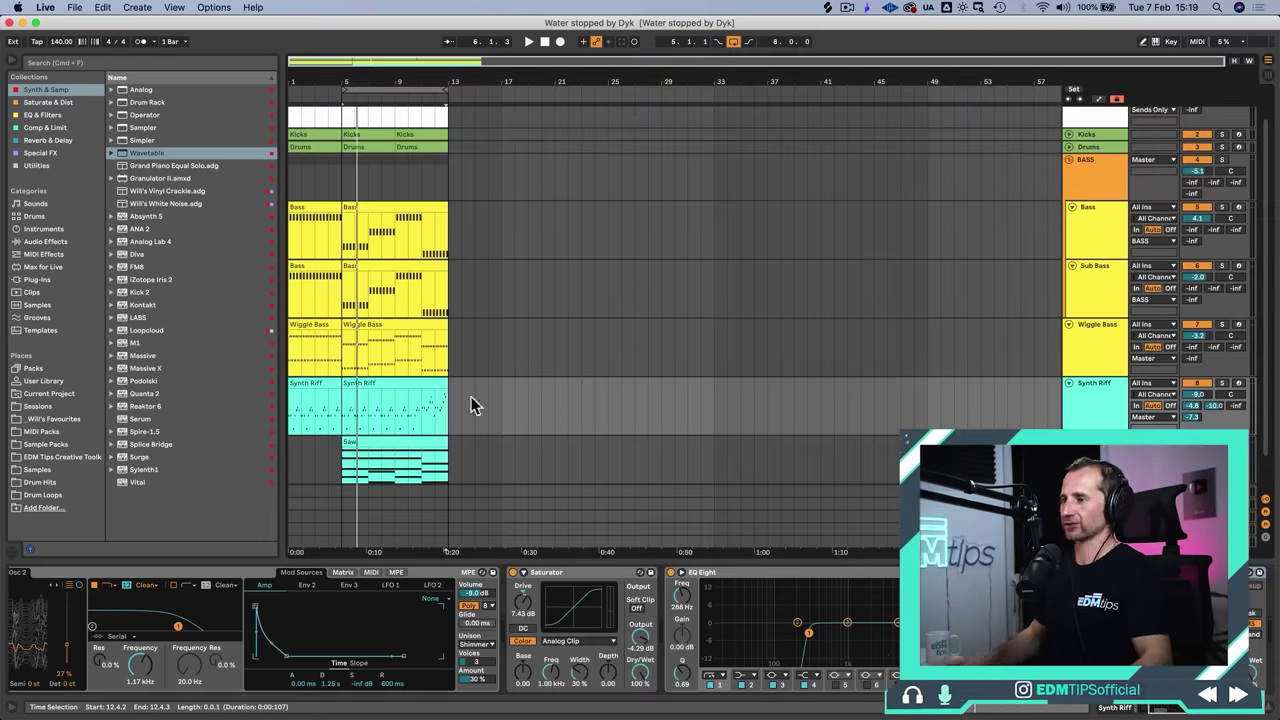
left_click(1069, 161, "alt")
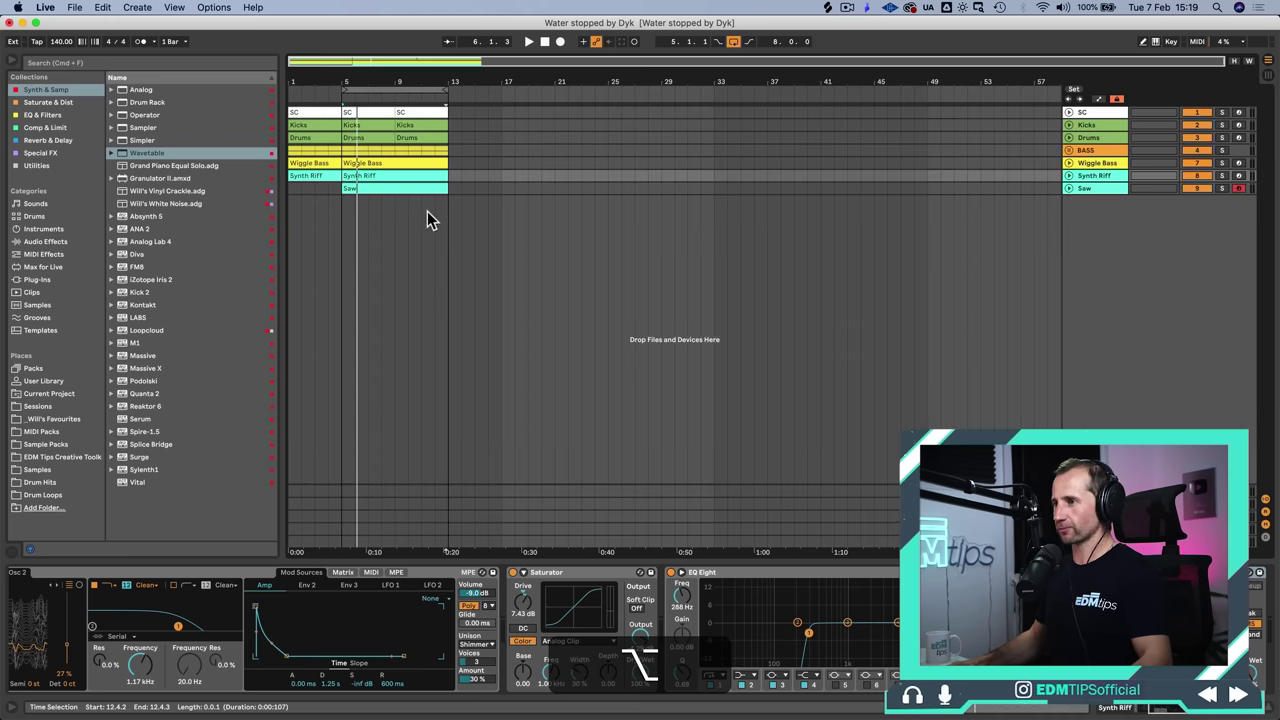
left_click_drag(338, 200, 268, 100)
key("super+c")
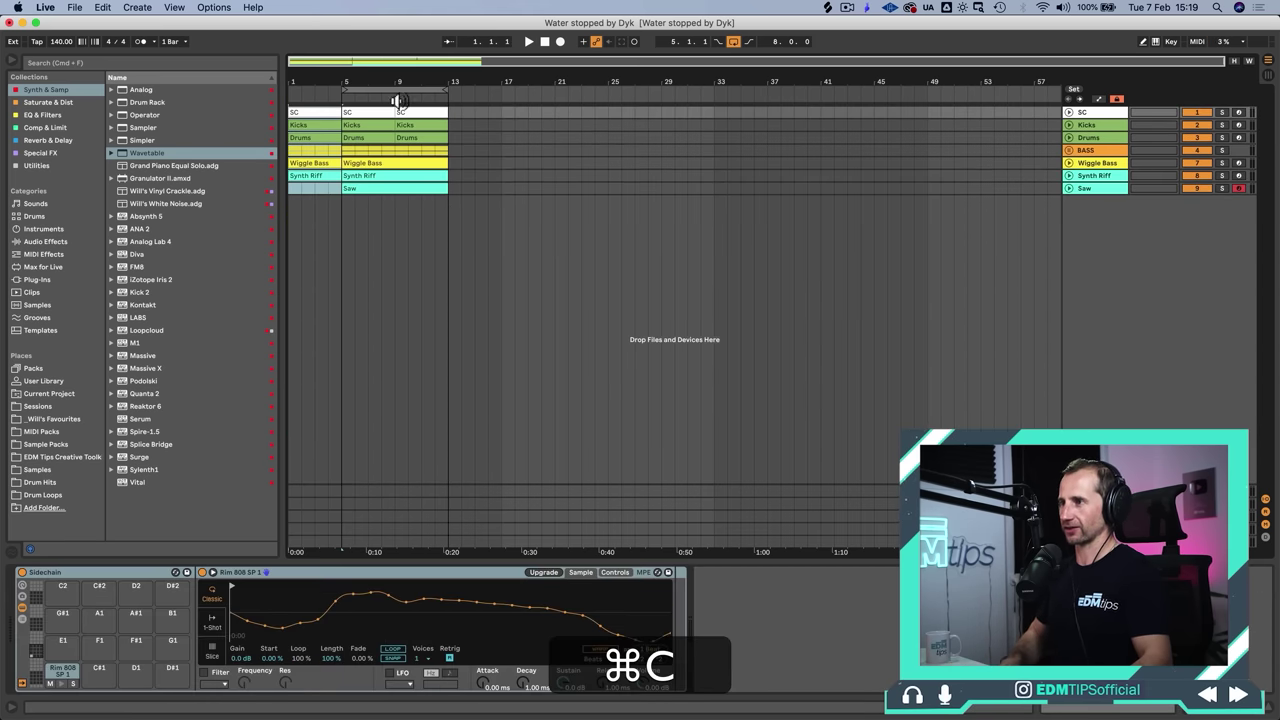
left_click(502, 113)
key("super+v")
key("super+s")
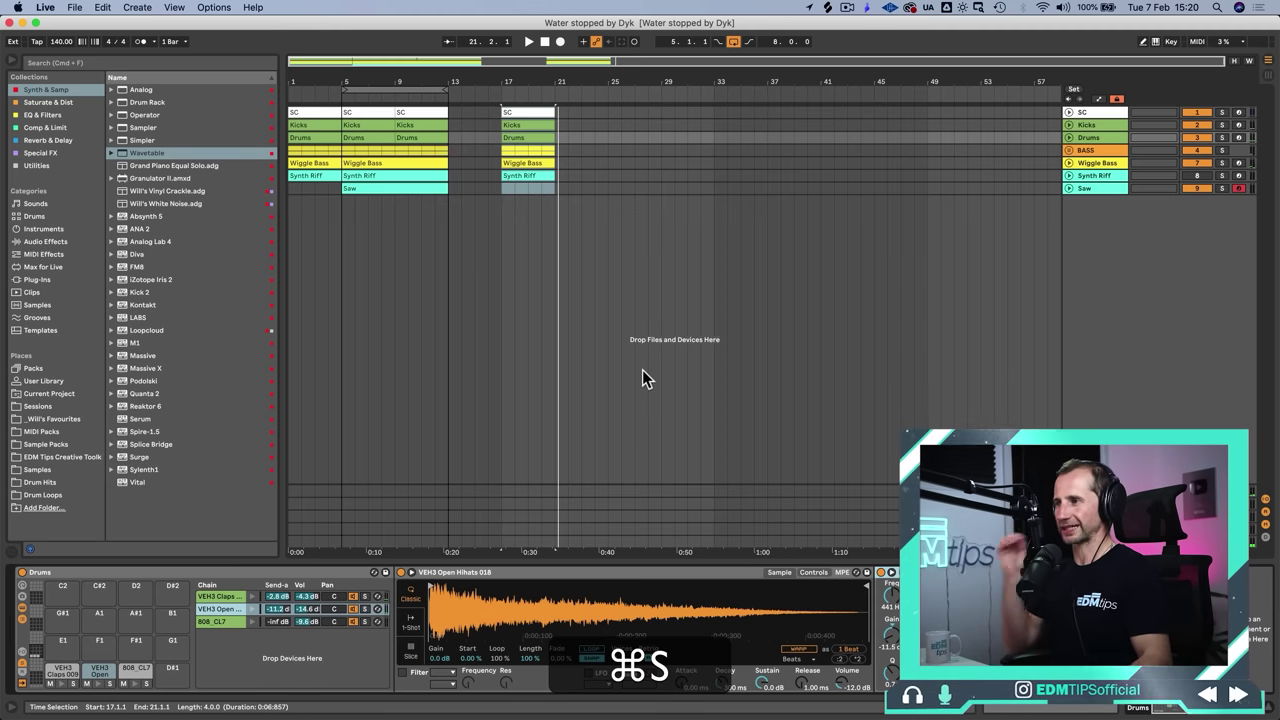
Step: Unfold the BASS group, insert a new MIDI track below Sub Bass, and name it Buzz Bass
left_click(1070, 151)
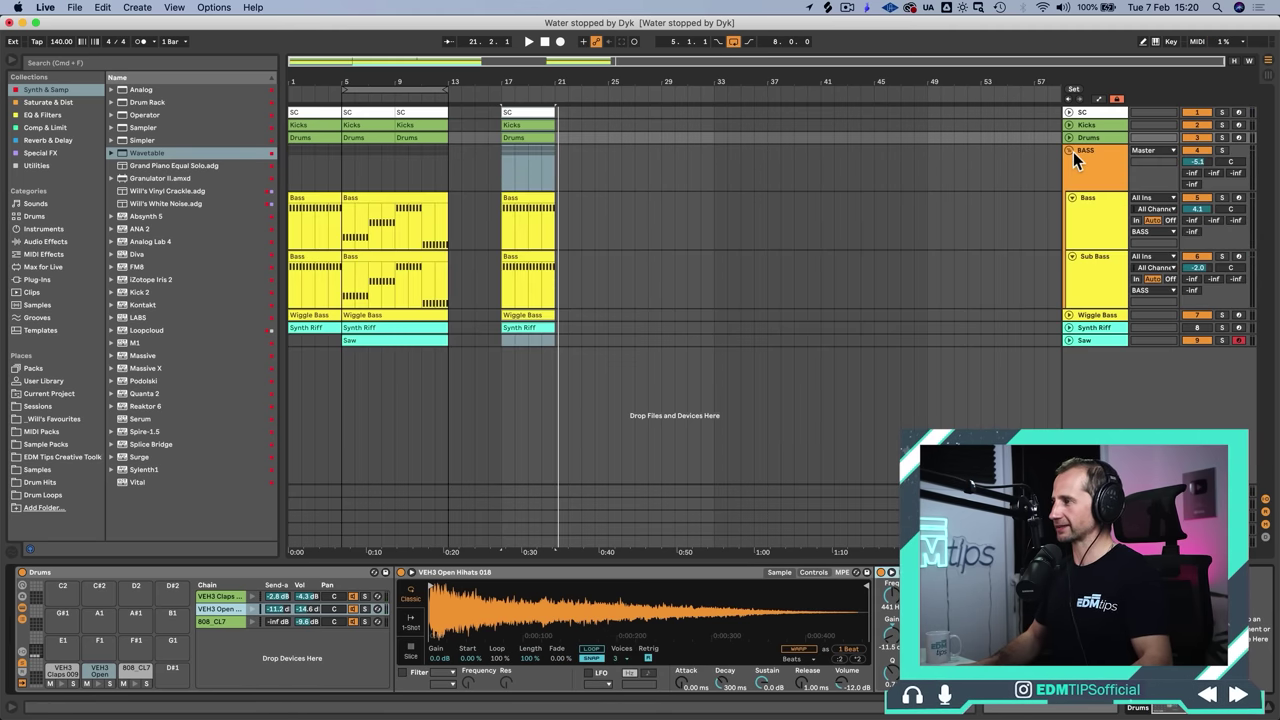
left_click(1106, 281)
key("shift+super+t")
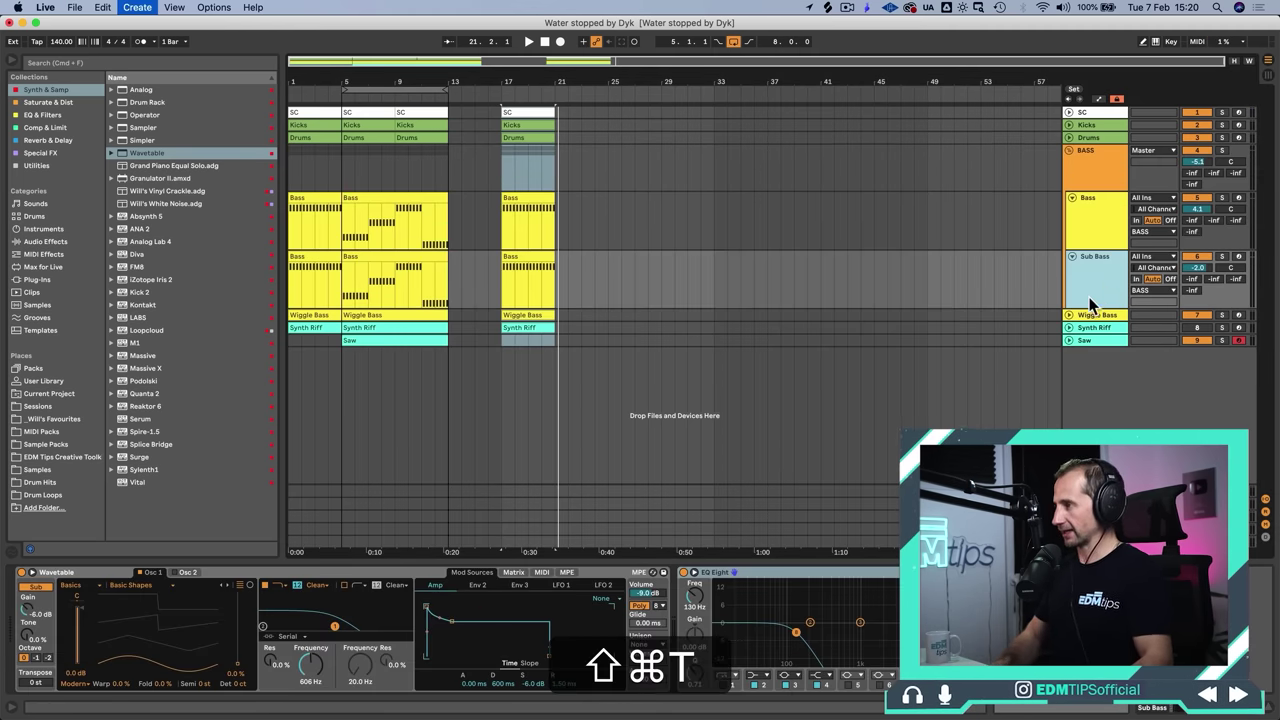
key("super+r")
type("Buyzz")
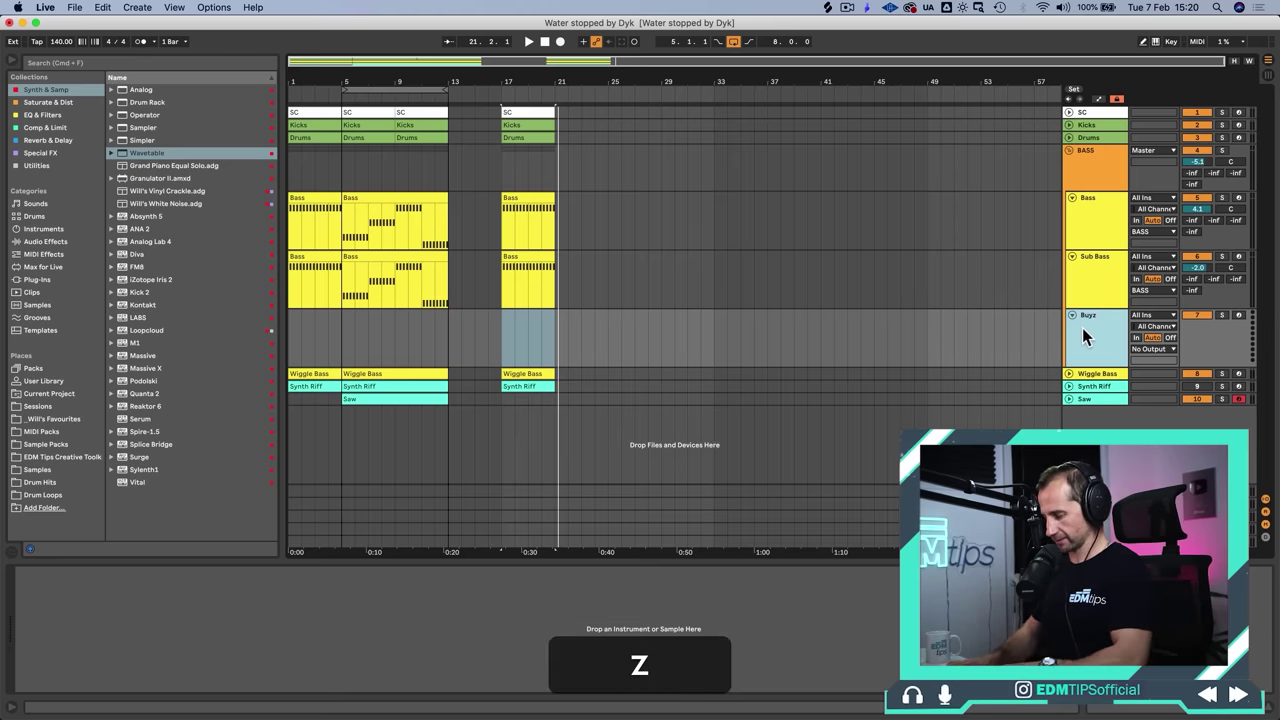
type(" Bass")
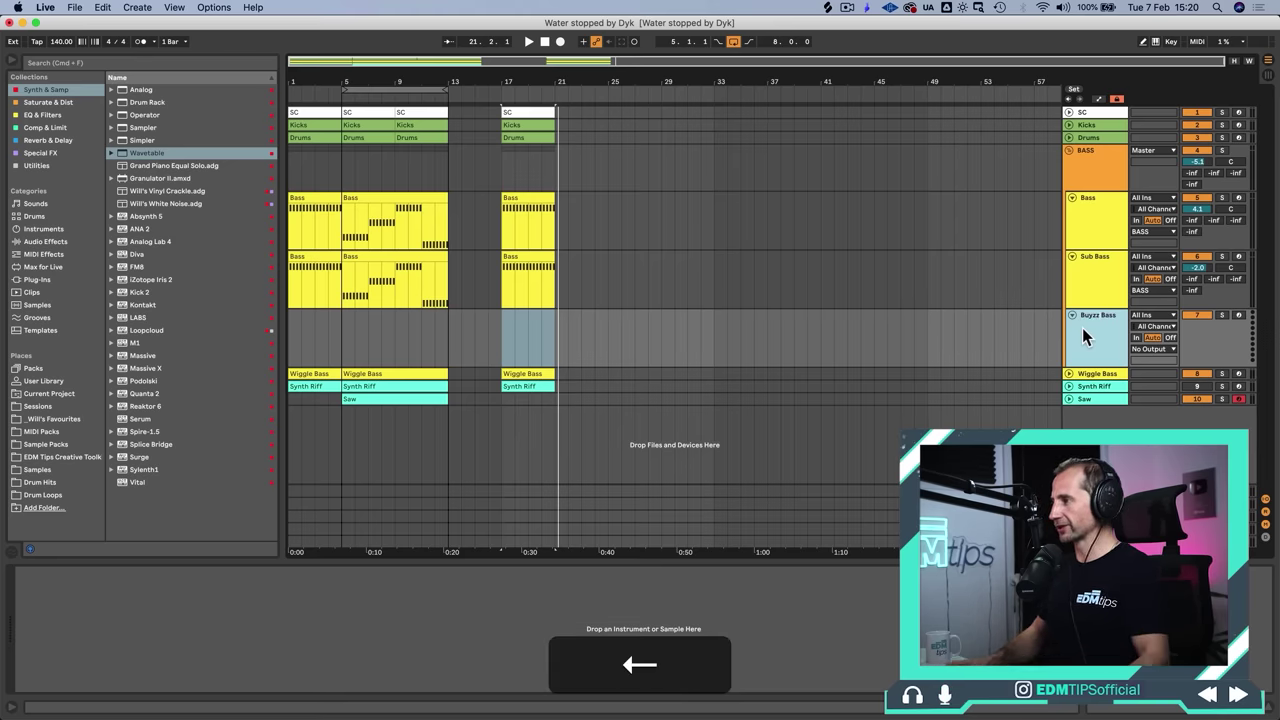
key("BackSpace")
key("Return")
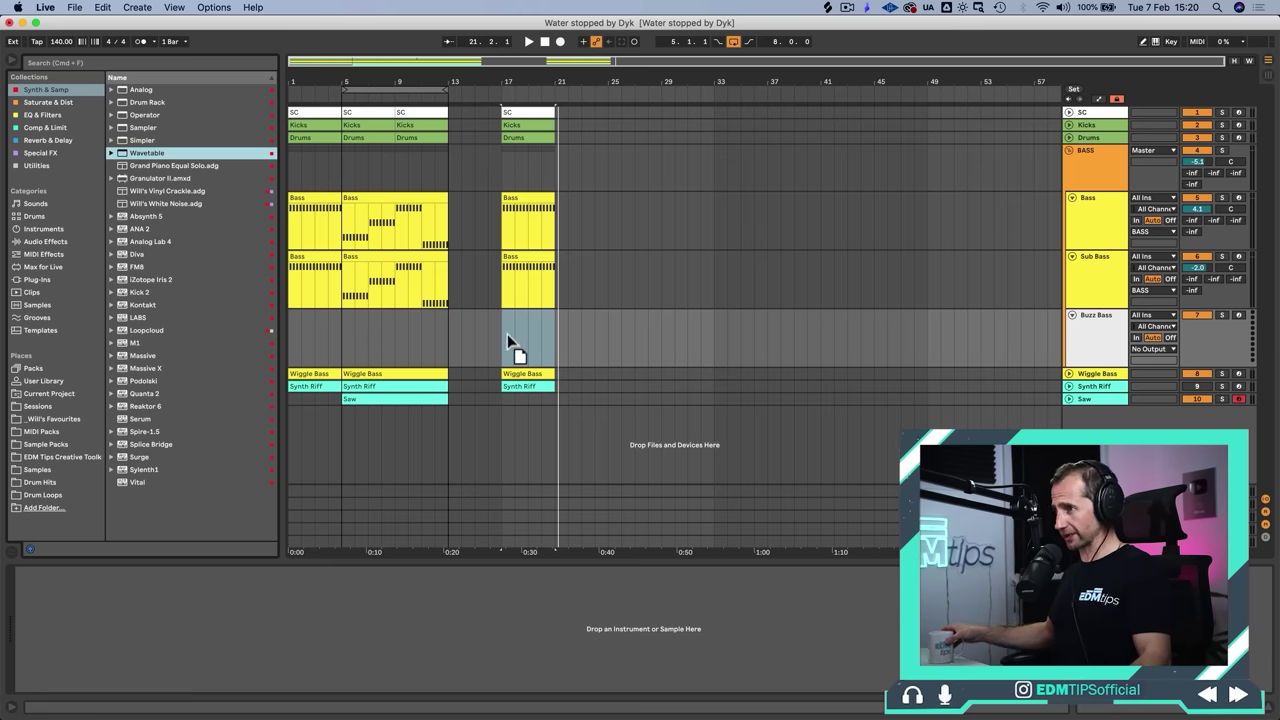
Step: Load Wavetable onto the Buzz Bass track and colour the track yellow
left_click_drag(506, 335, 506, 333)
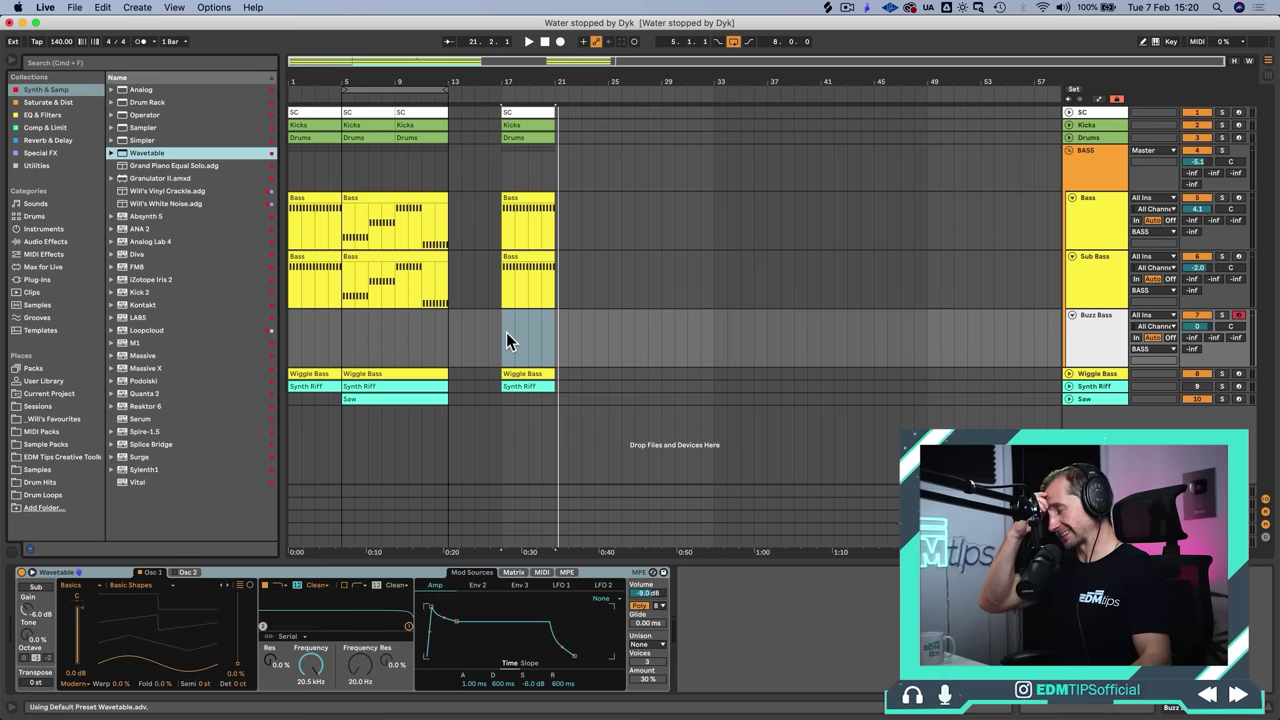
right_click(1093, 345)
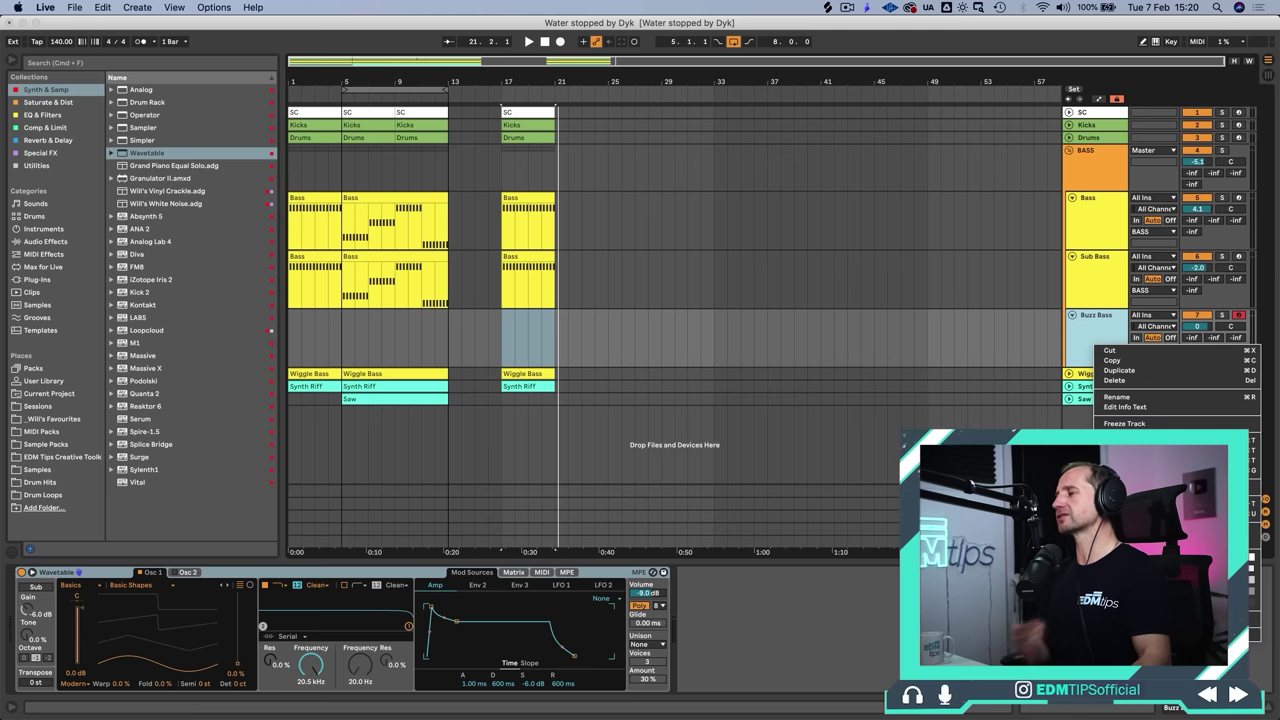
left_click(1139, 568)
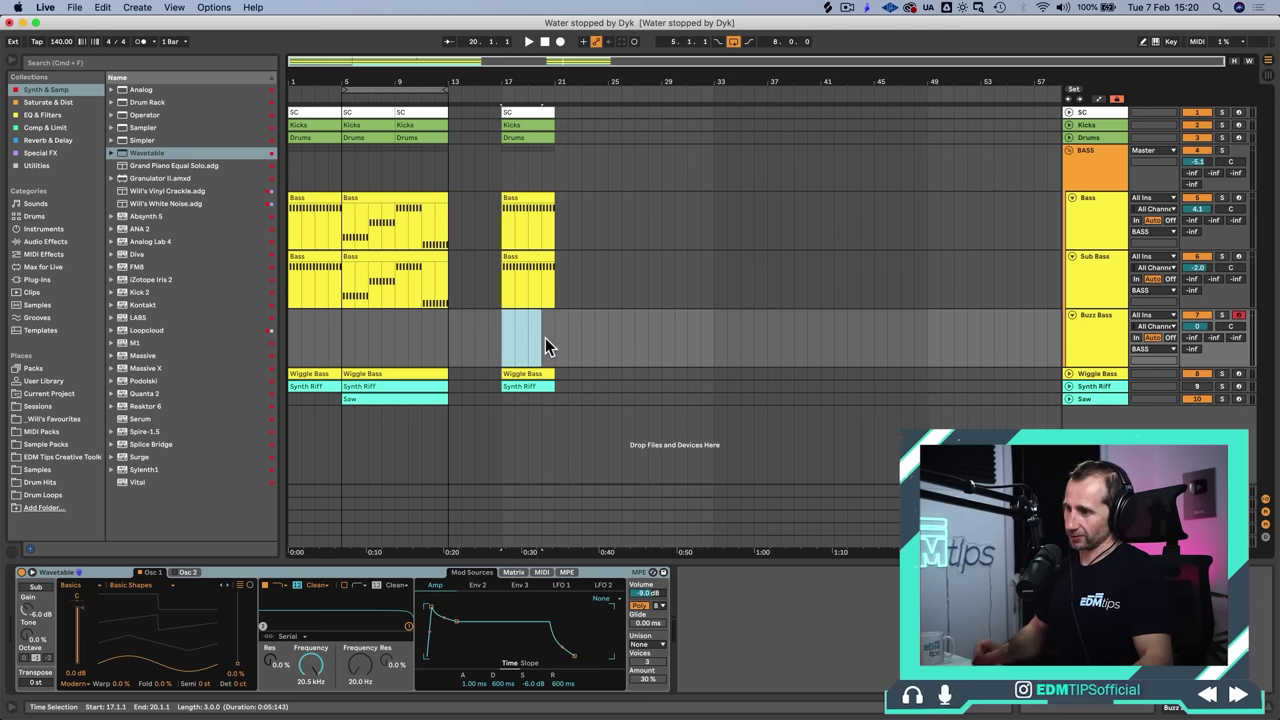
Step: Create an empty four-bar MIDI clip at bar 17 on Buzz Bass, and set Wavetable oscillator 1's Warp to 28% and Fold to 27%
key("super+shift+m")
key("shift+Tab")
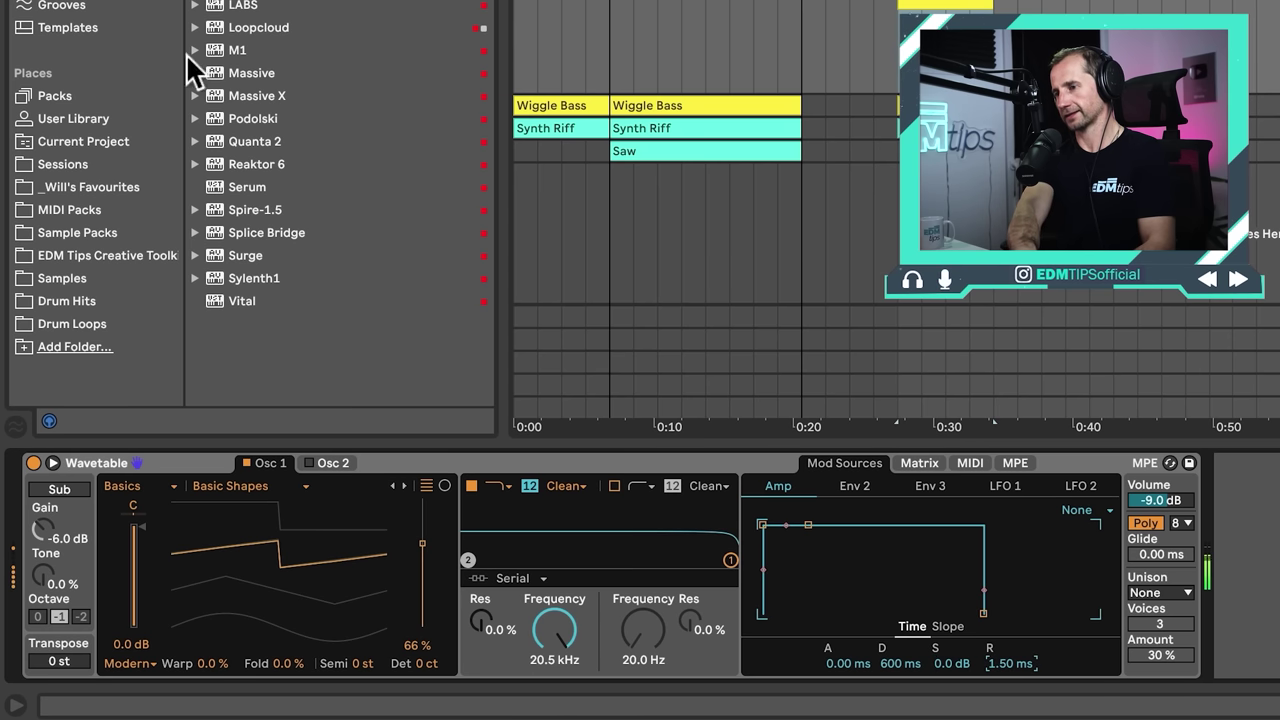
left_click_drag(222, 668, 278, 641)
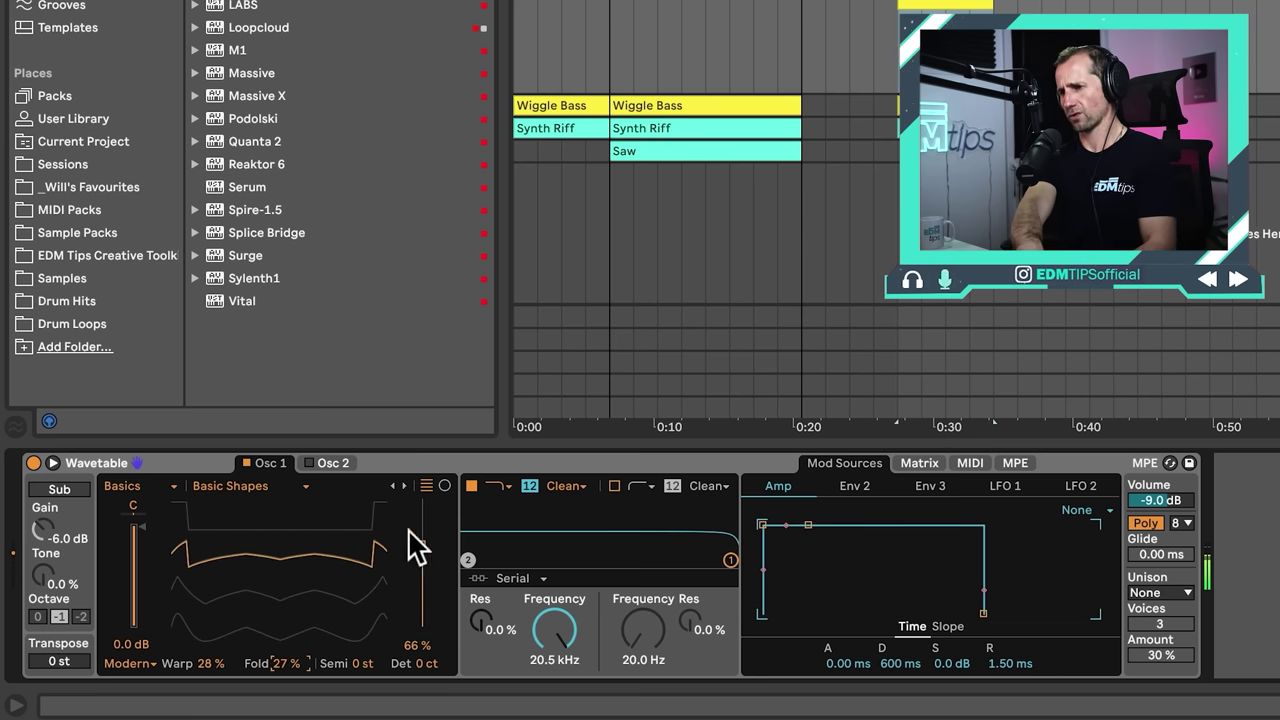
Step: Group the Wavetable into an Instrument Rack, show its chain list, and duplicate the Wavetable chain
left_click(442, 456)
key("super+g")
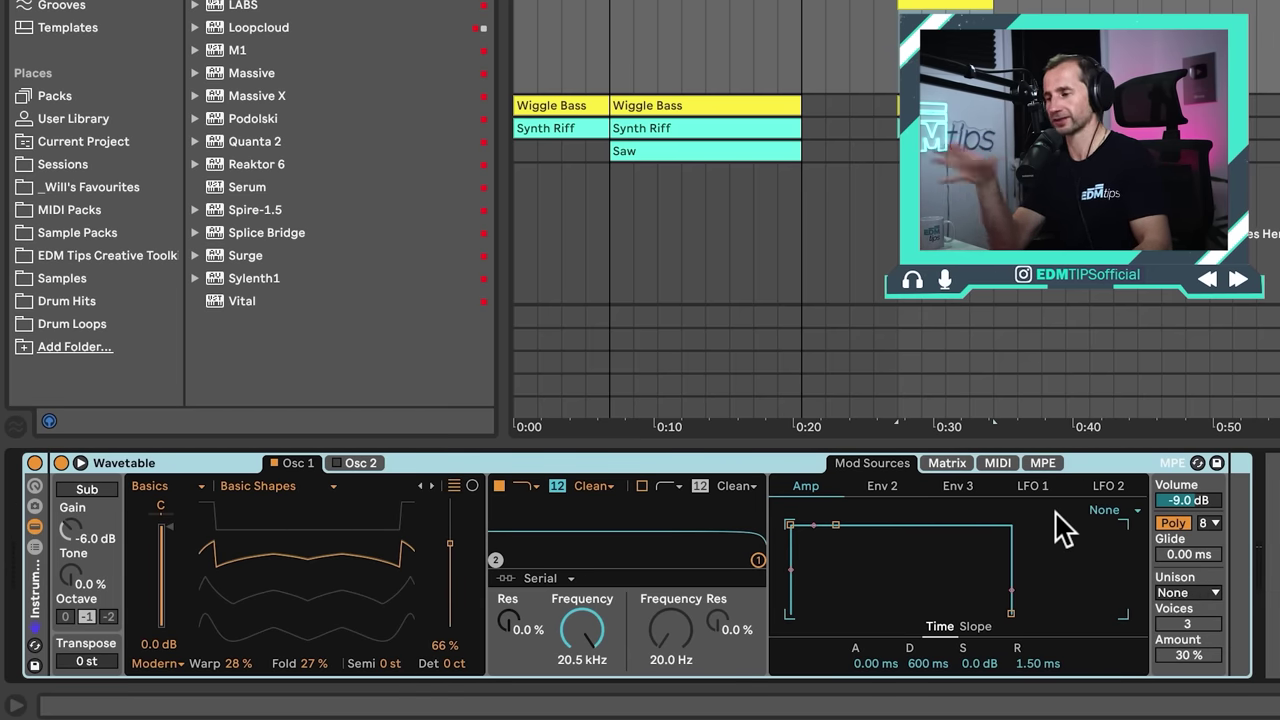
left_click(32, 547)
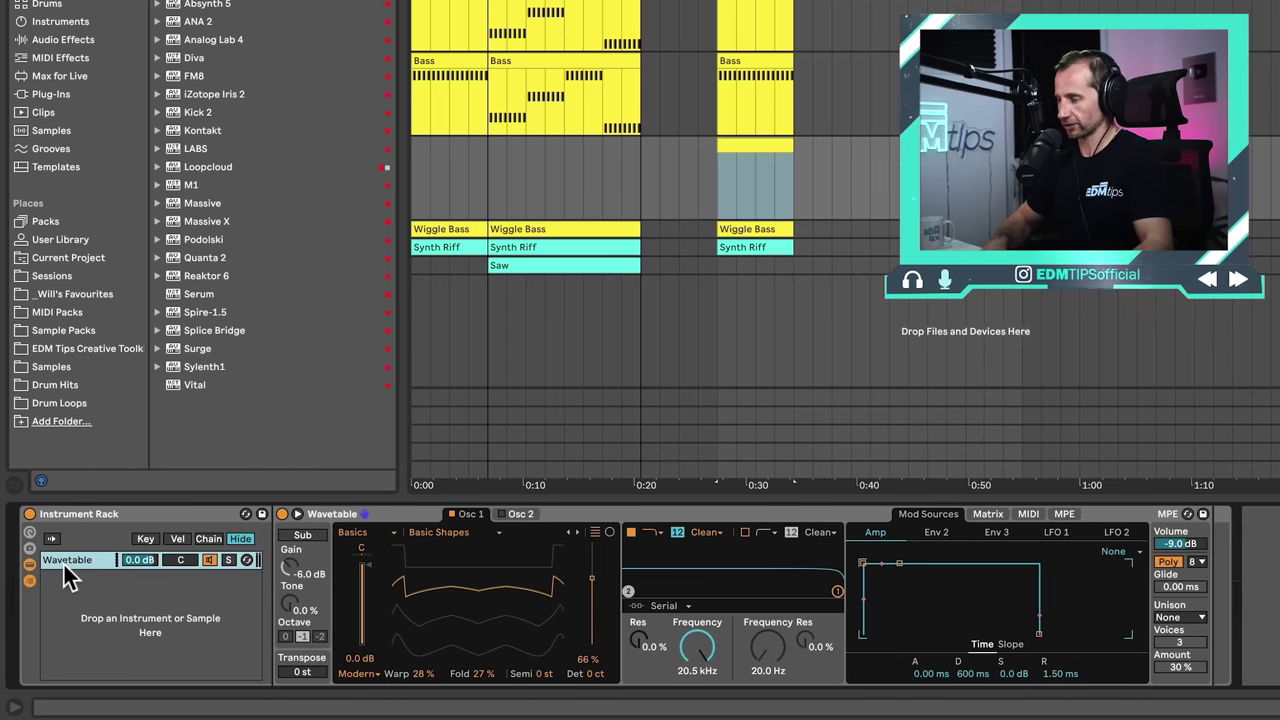
key("super")
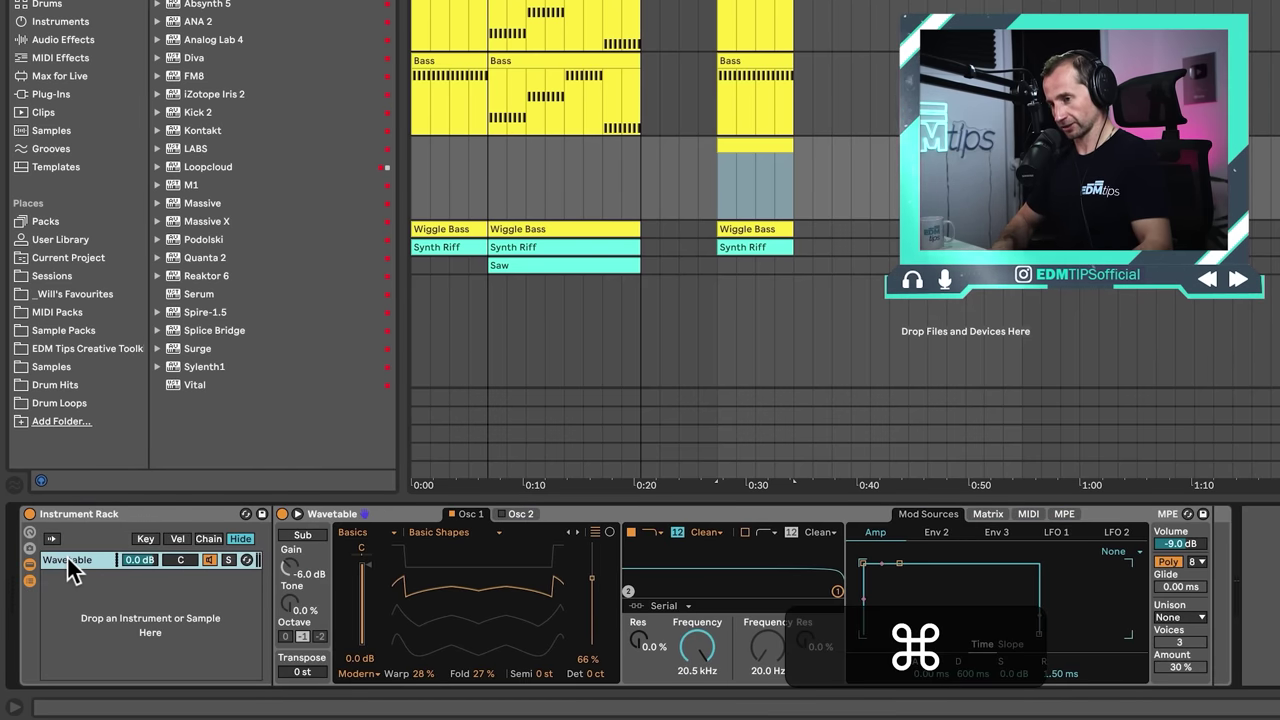
key("super+d")
Step: Pan the two Wavetable chains 50L and 50R, and set the Buzz Bass track volume to -9.2 dB
left_click_drag(194, 566, 180, 535)
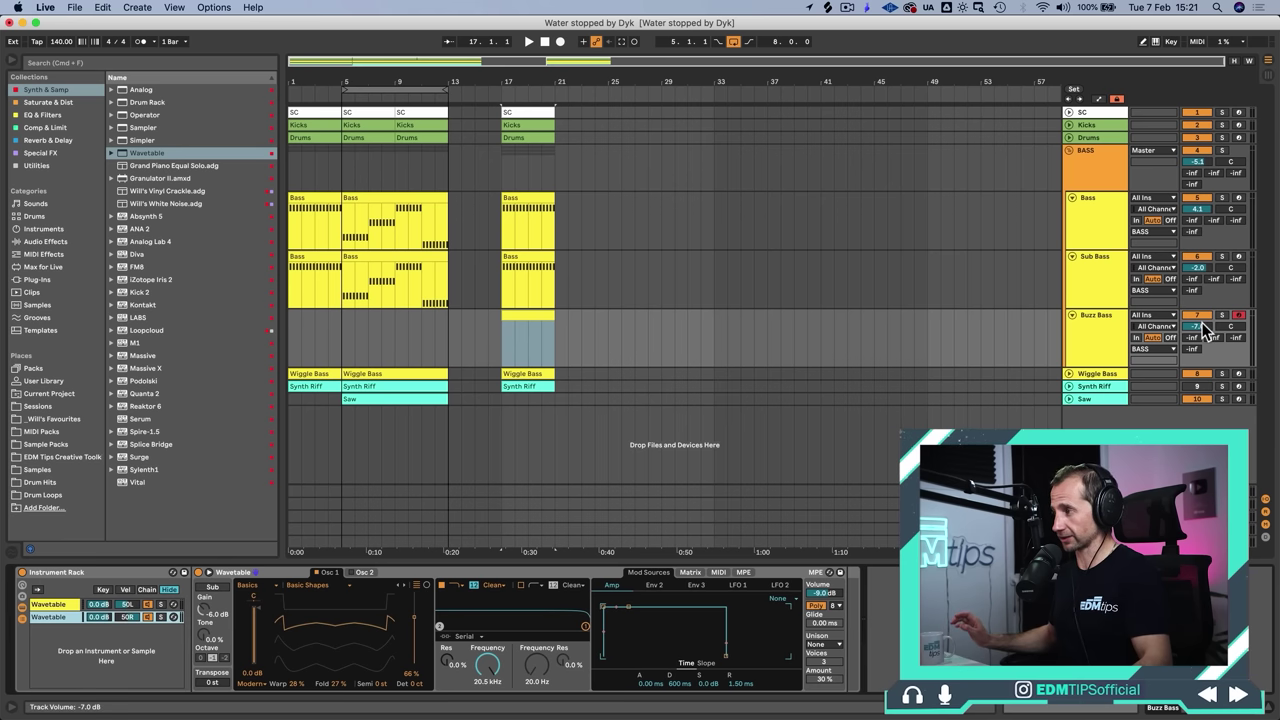
left_click_drag(1204, 324, 1204, 344)
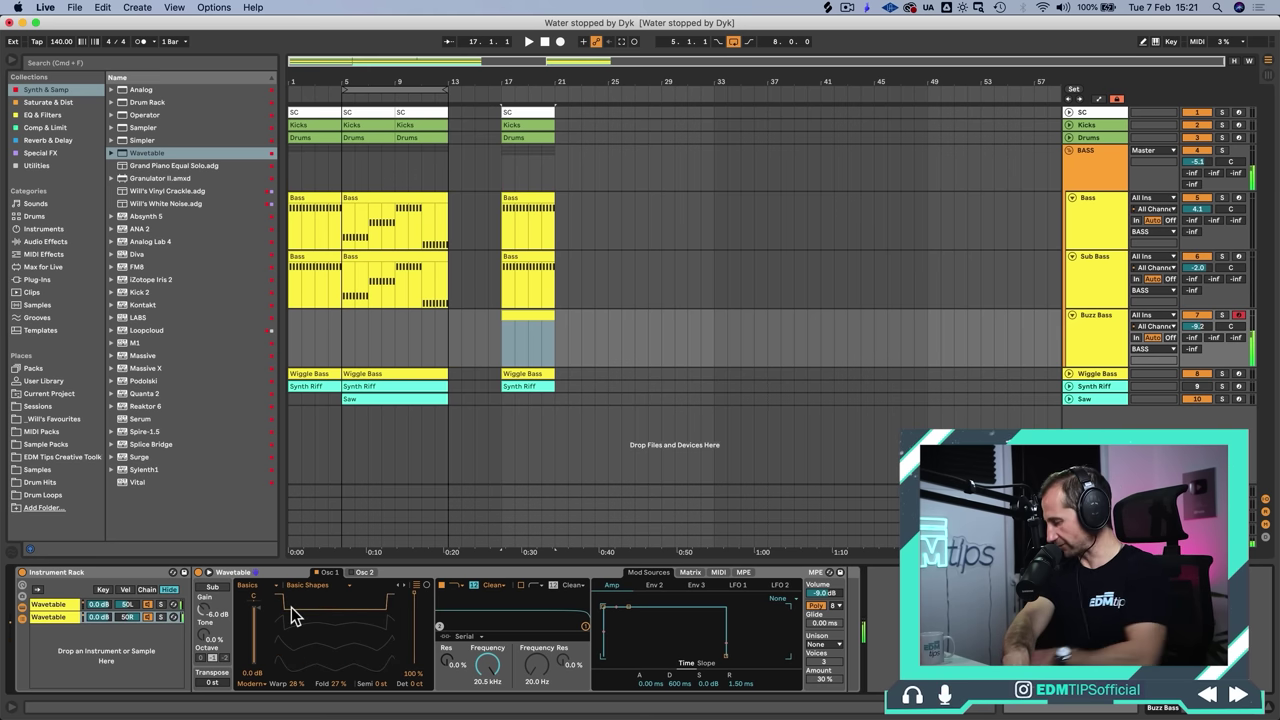
Step: Compare the Buzz Bass sound in mono and stereo by toggling the Mono option of the Master track's Utility
key("alt")
key("alt+m")
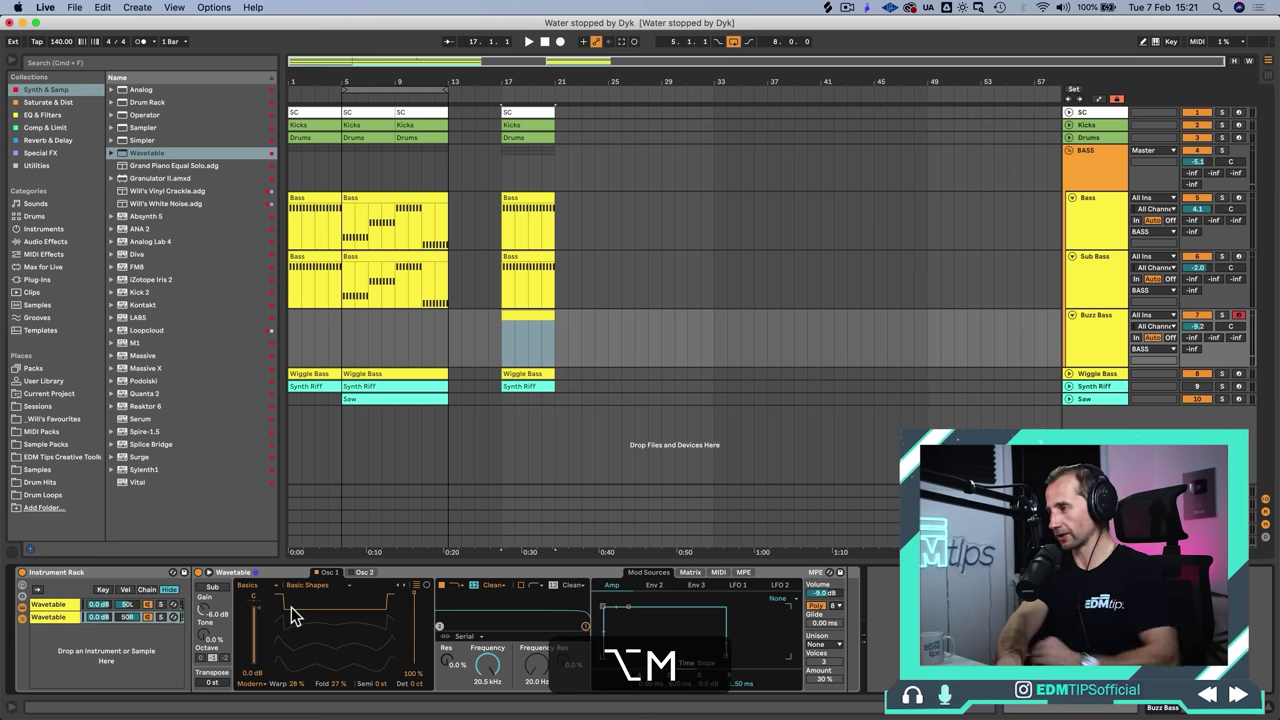
left_click(1137, 540)
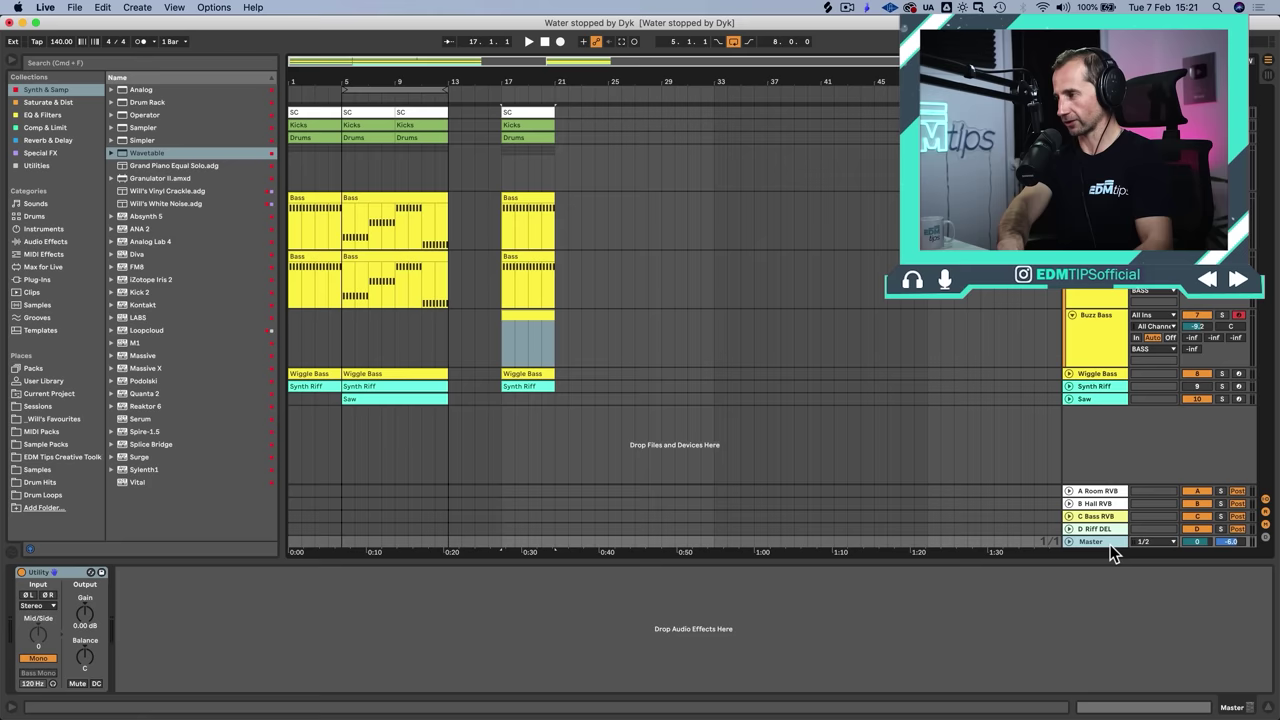
key("alt+m")
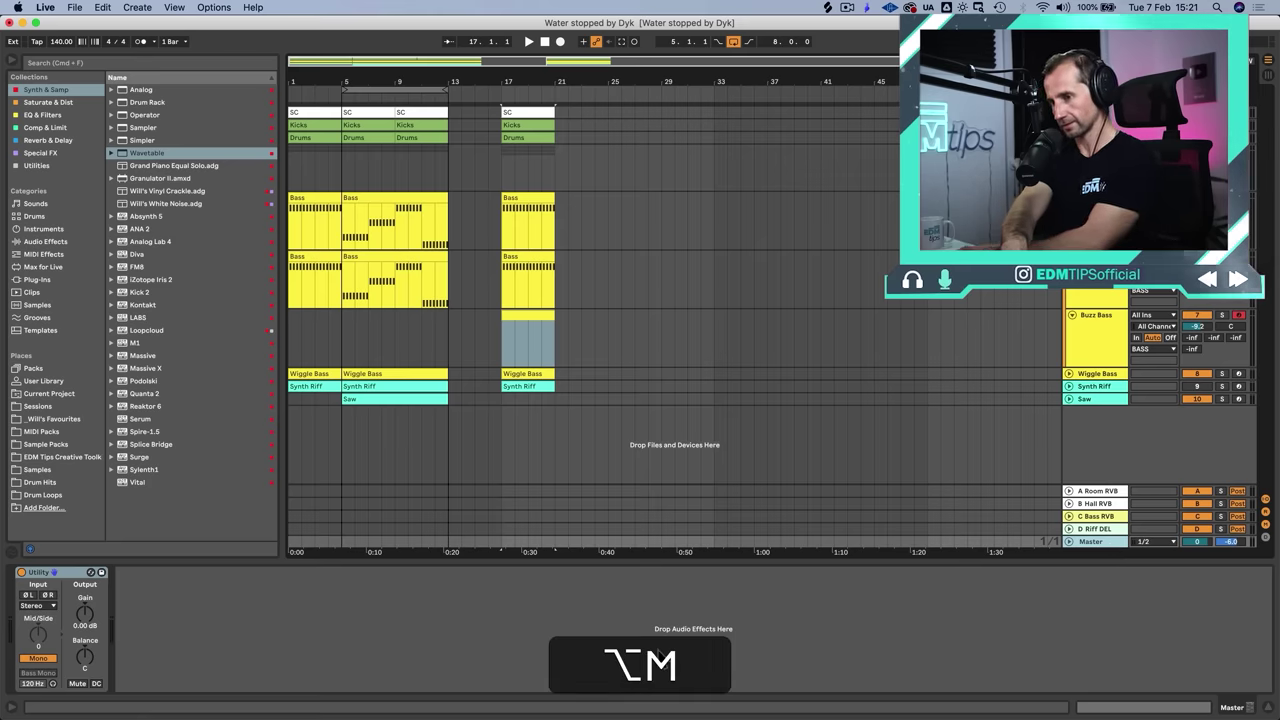
key("alt+m")
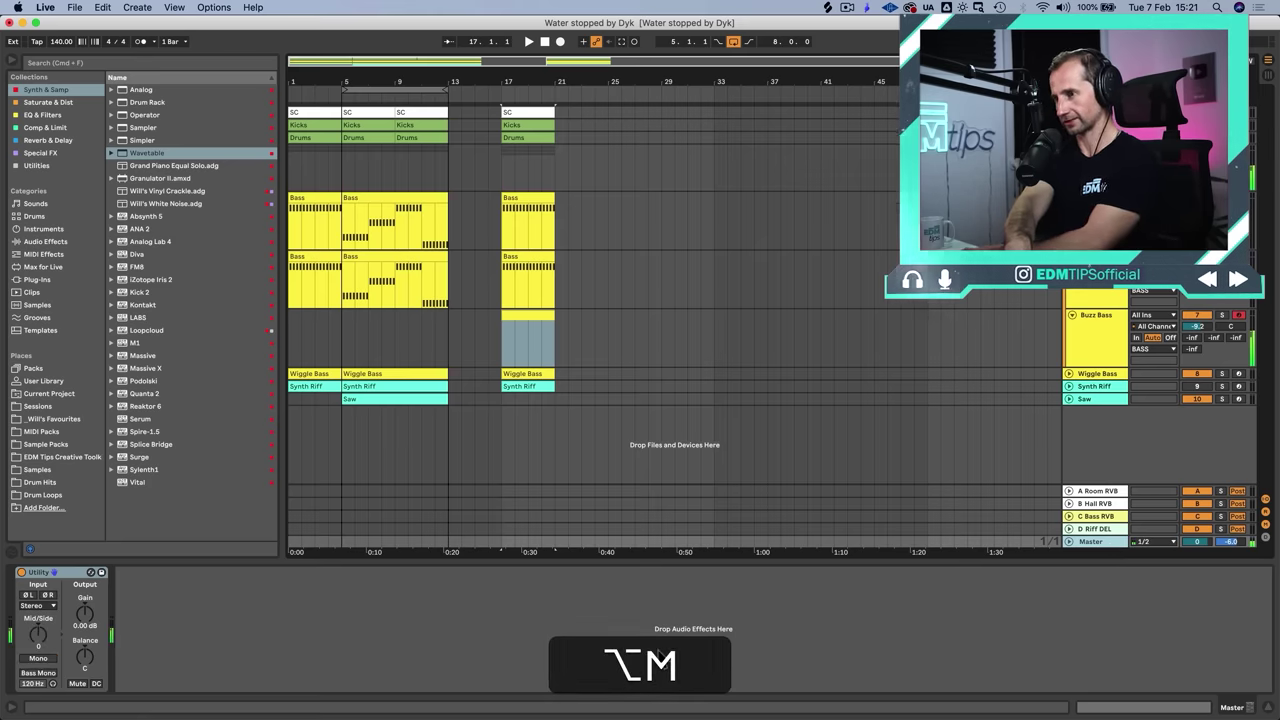
key("alt+m")
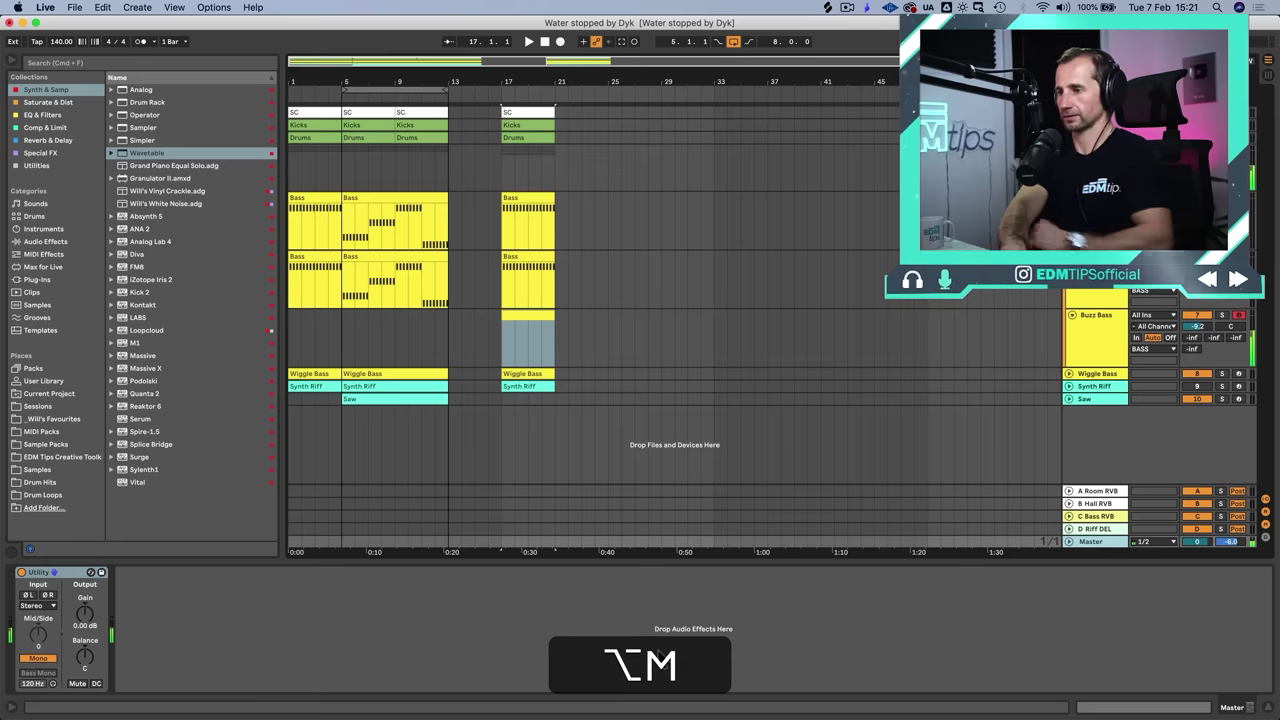
key("alt+m")
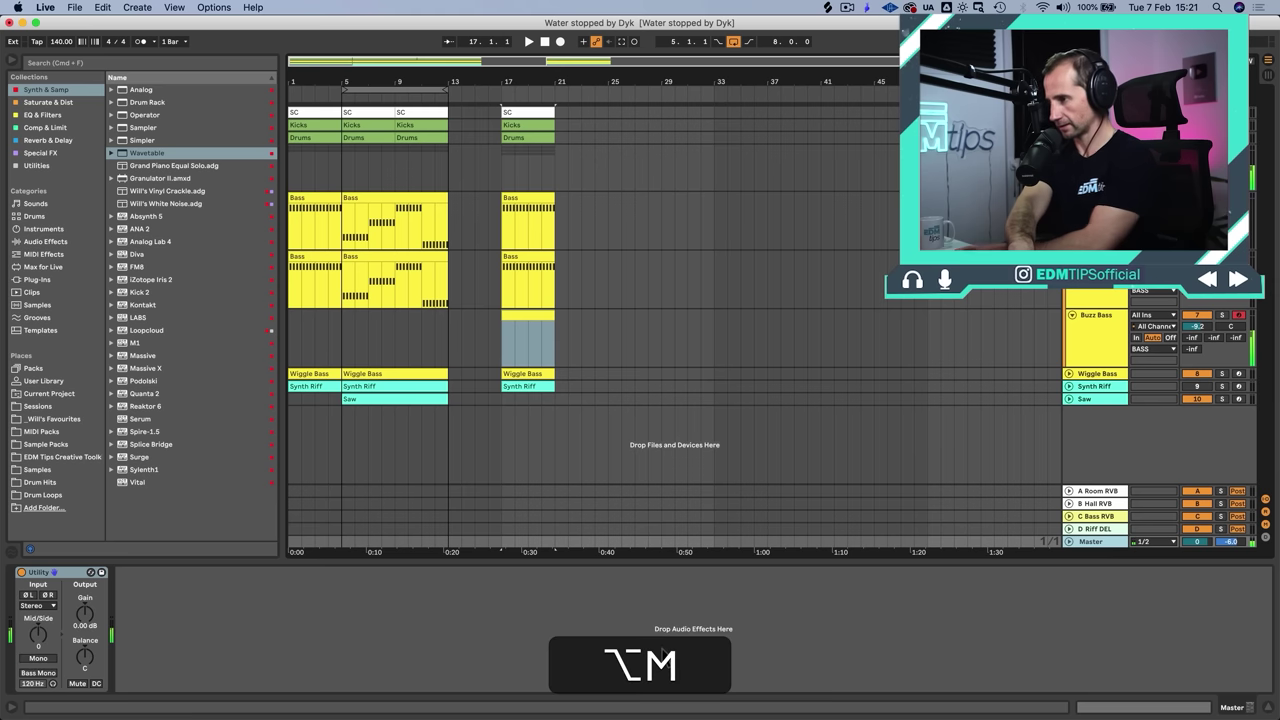
Step: Add an EQ Eight after the Instrument Rack on Buzz Bass and set its low cut to 202 Hz
left_click(1096, 352)
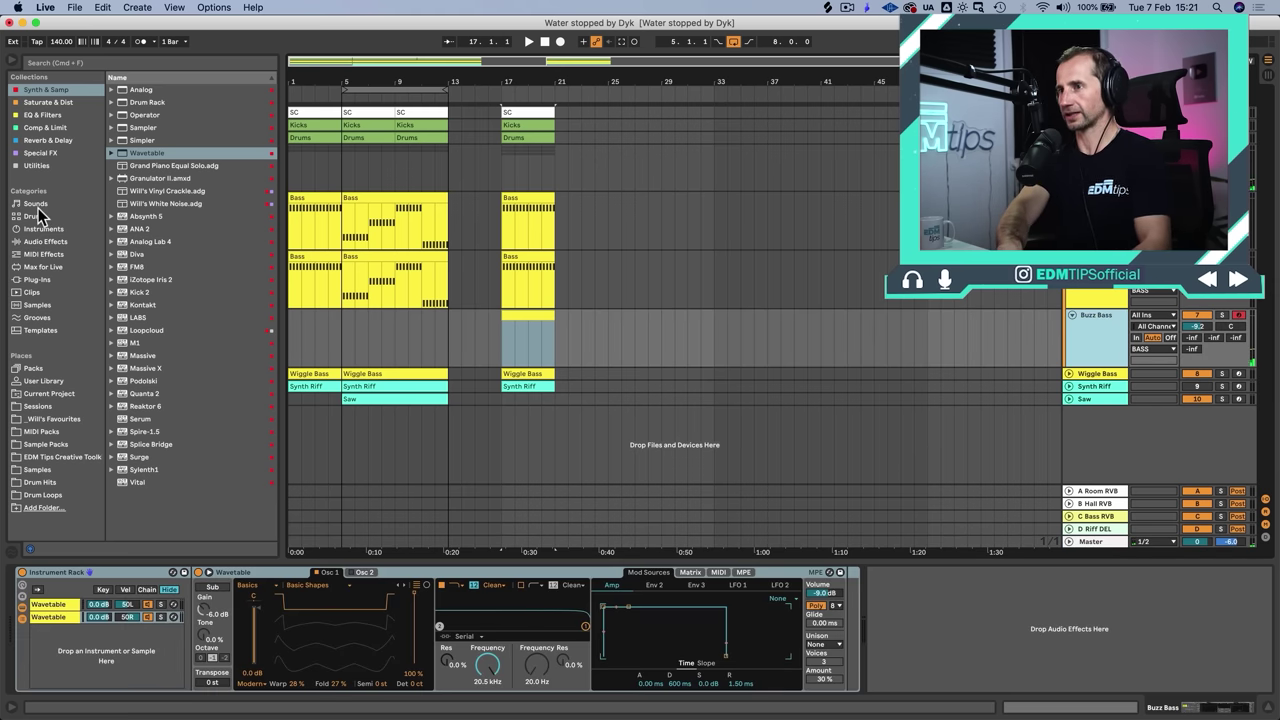
left_click(54, 115)
left_click_drag(139, 105, 785, 527)
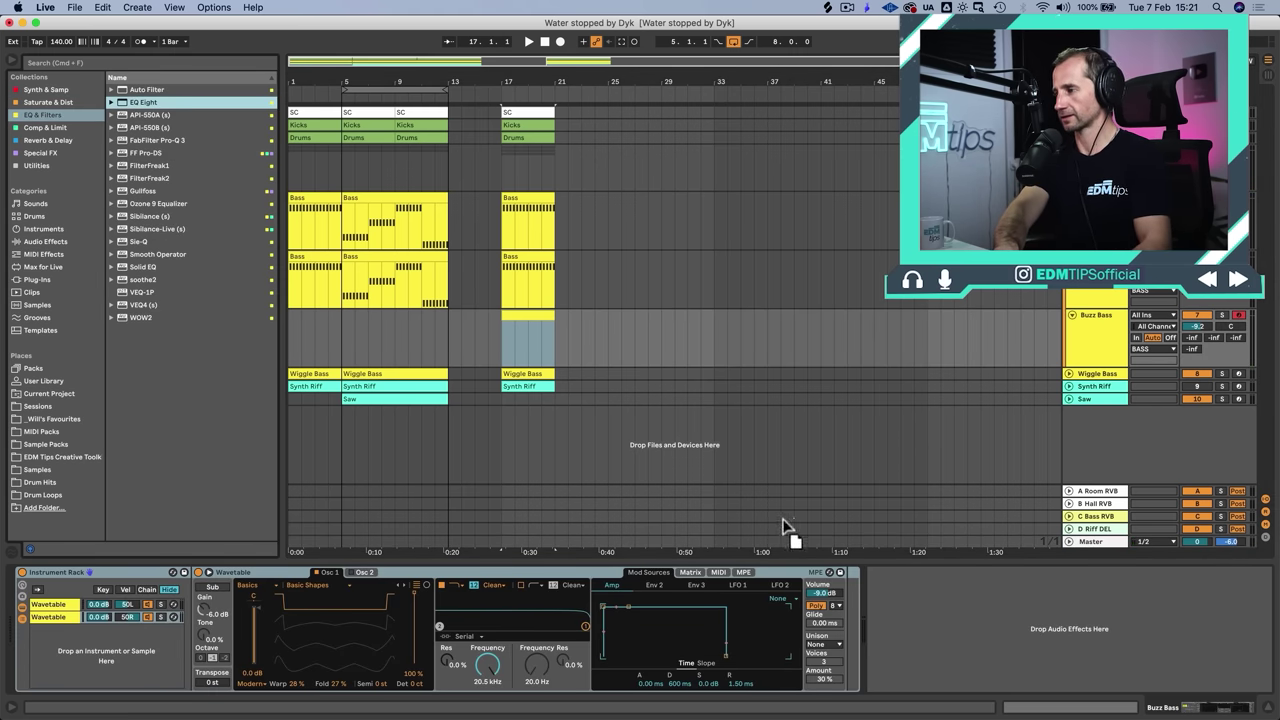
left_click_drag(946, 653, 884, 600)
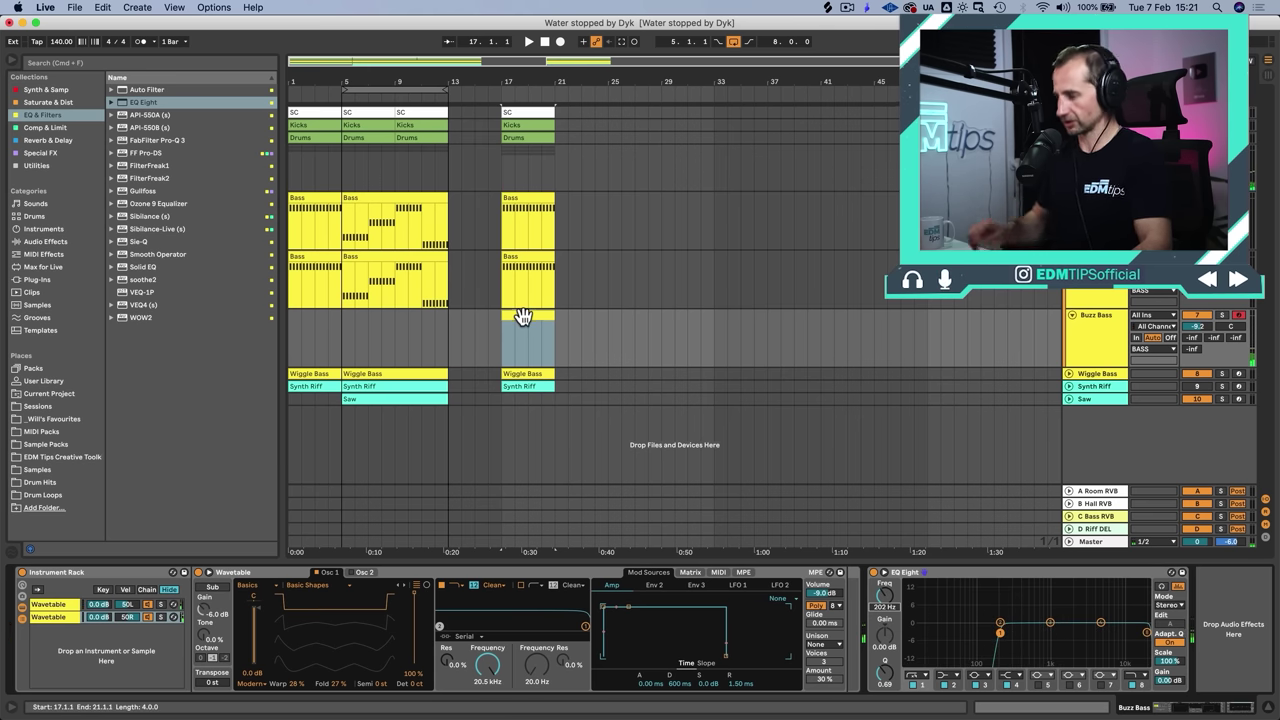
Step: Rename the empty clip at bar 17 on Buzz Bass as Buzz and open its notes
key("shift+super+r")
type("Buzz")
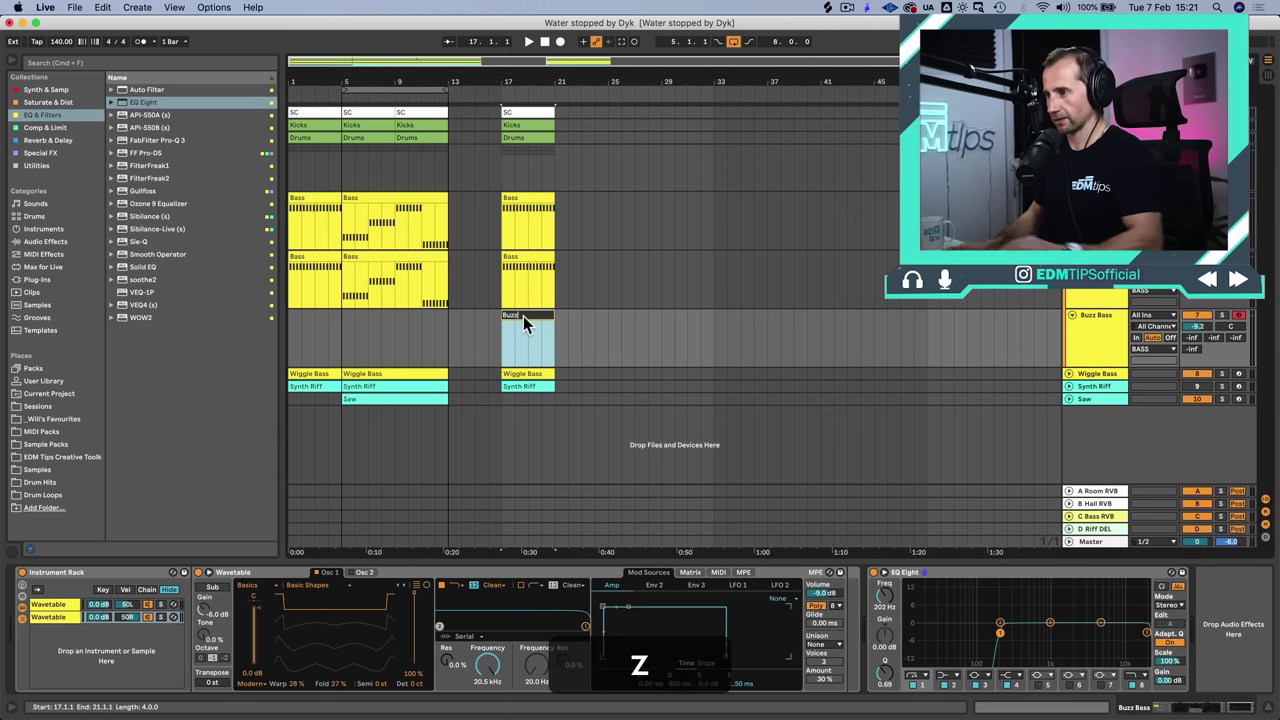
key("Return")
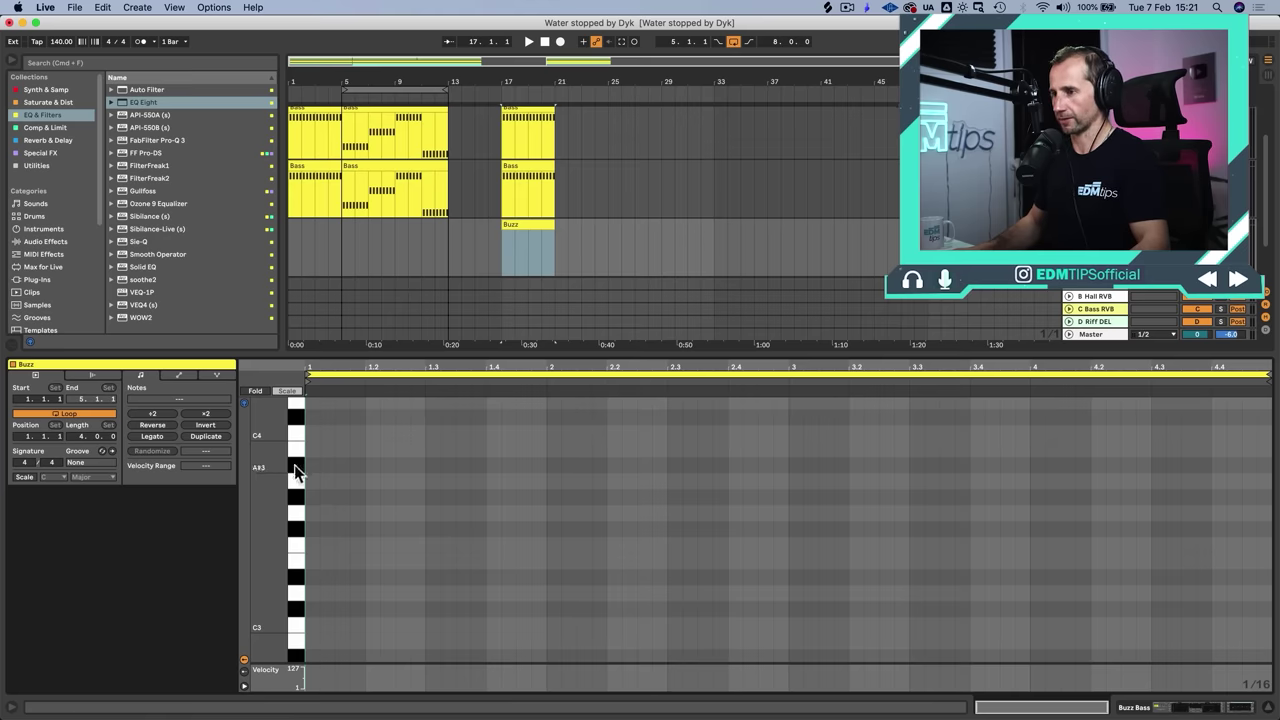
Step: Add a B0 note at the start of the Buzz clip, lengthen it to one beat, and play it
double_click(310, 450)
key("shift+Down")
key("shift+Down")
key("shift+Down")
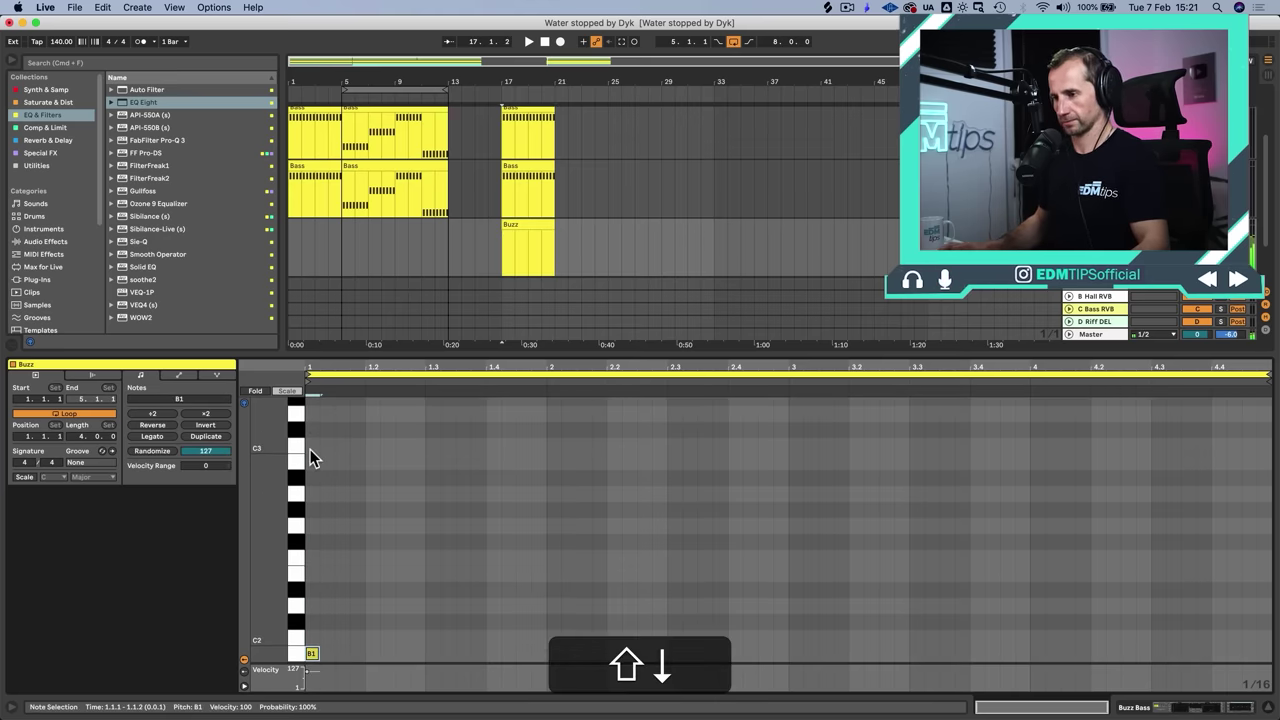
key("shift+Down")
key("shift+Up")
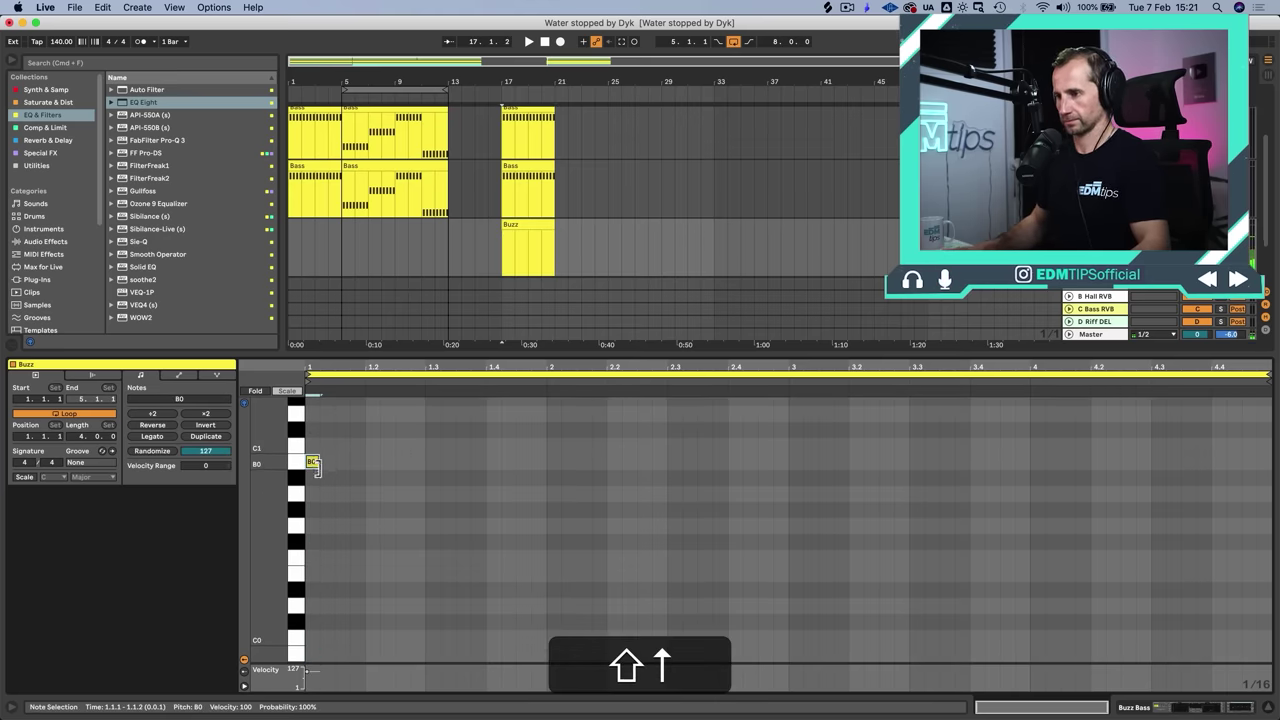
key("space")
left_click_drag(317, 463, 364, 463)
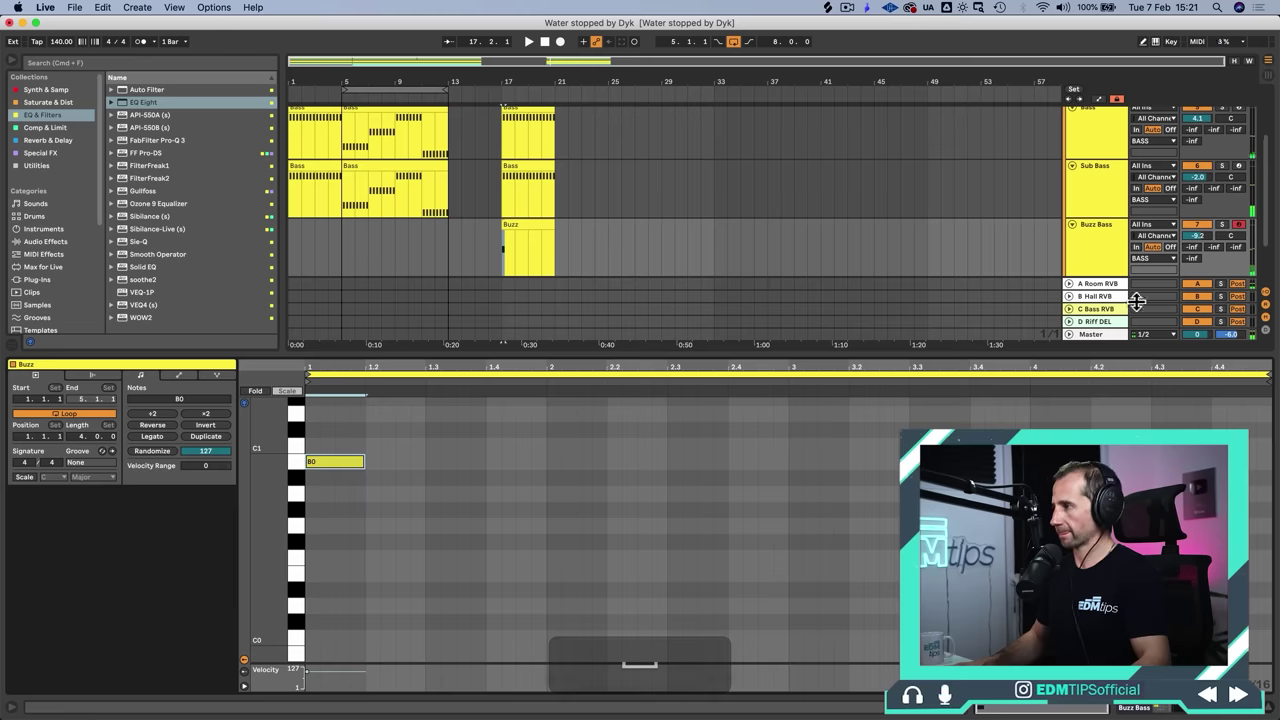
Step: Set the Buzz Bass track volume to -5.7 dB
left_click_drag(1197, 242, 1197, 237)
scroll(1100, 190, "up", 5)
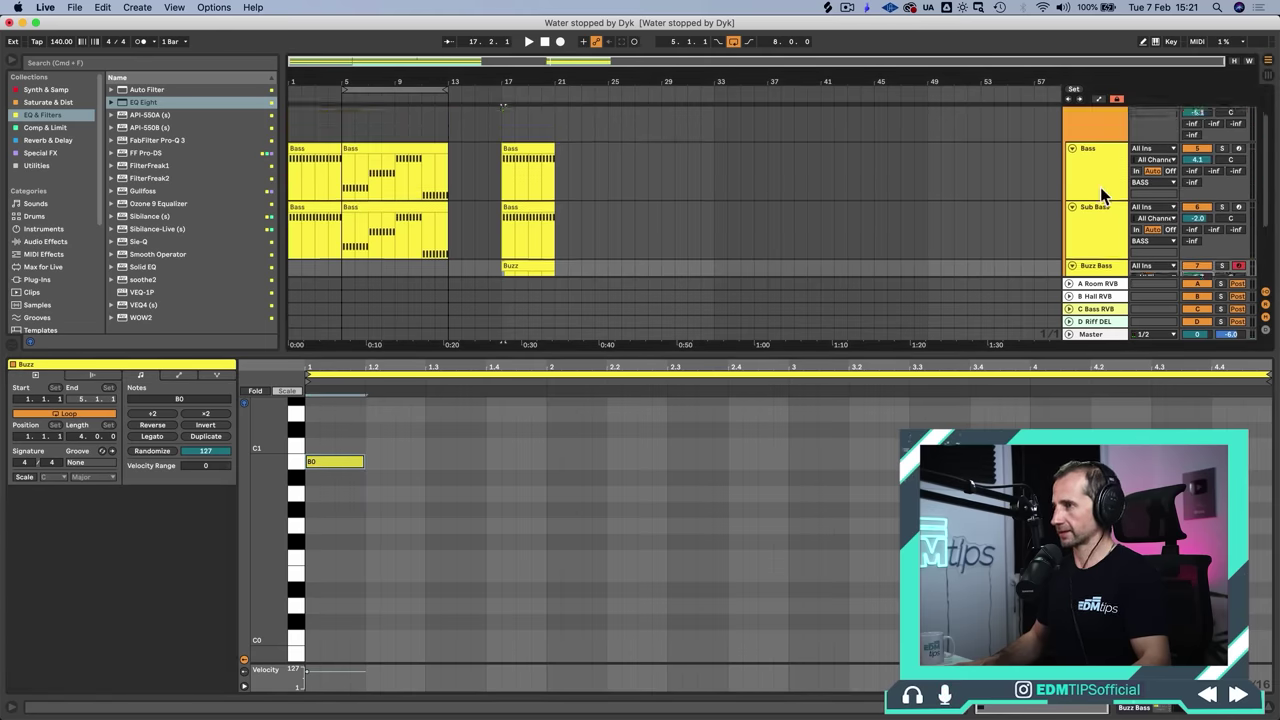
scroll(1100, 195, "down", 5)
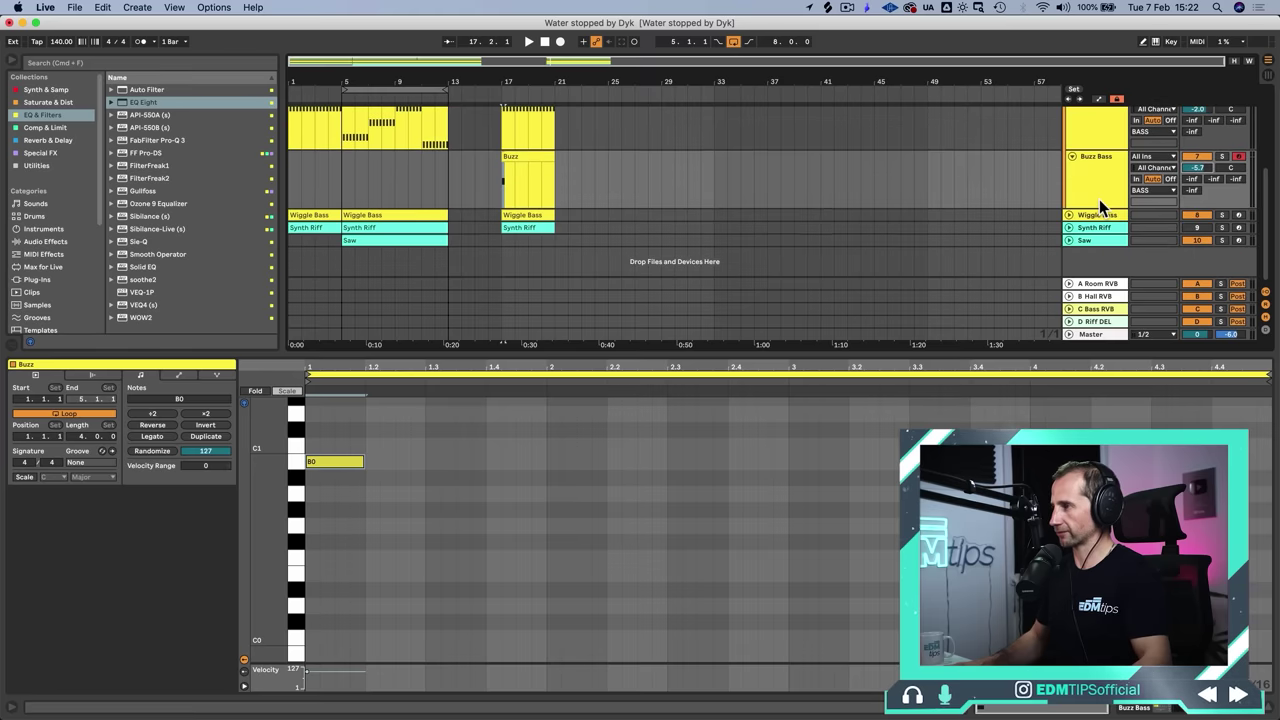
Step: Add a B0 note at 1.2.3 in the Buzz clip and lengthen it to two sixteenths
key("space")
double_click(397, 461)
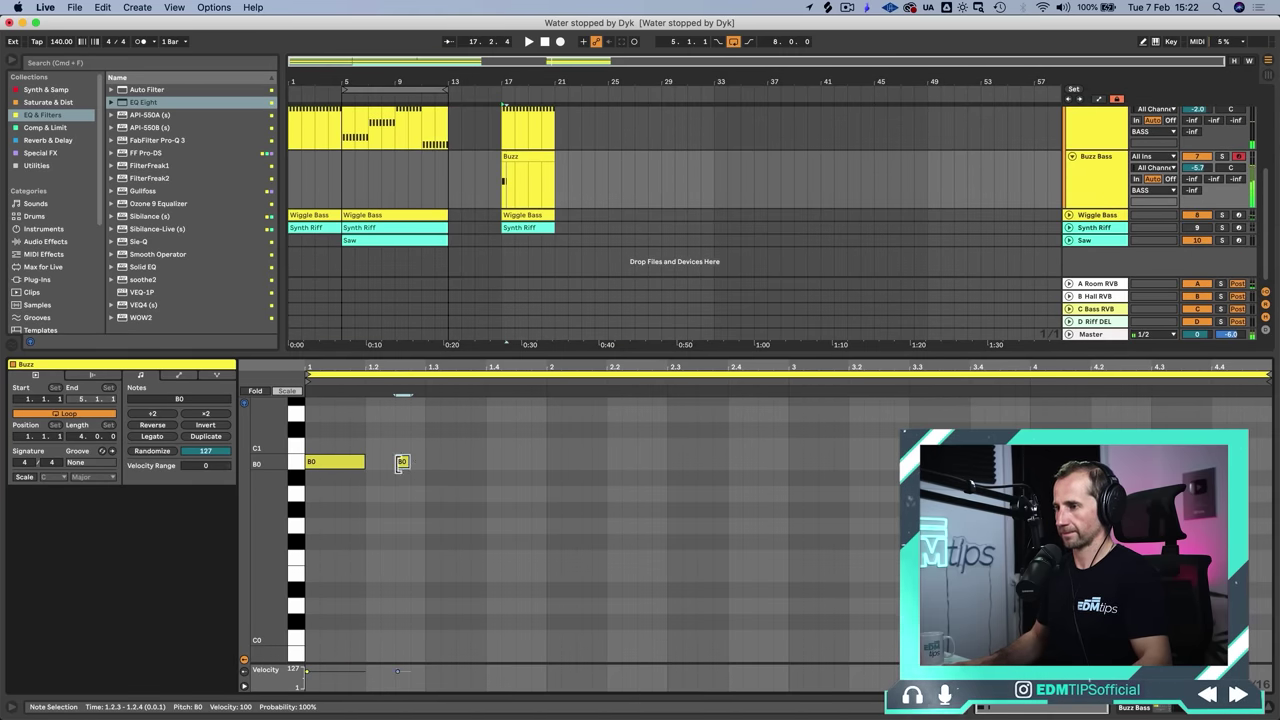
left_click_drag(410, 462, 421, 465)
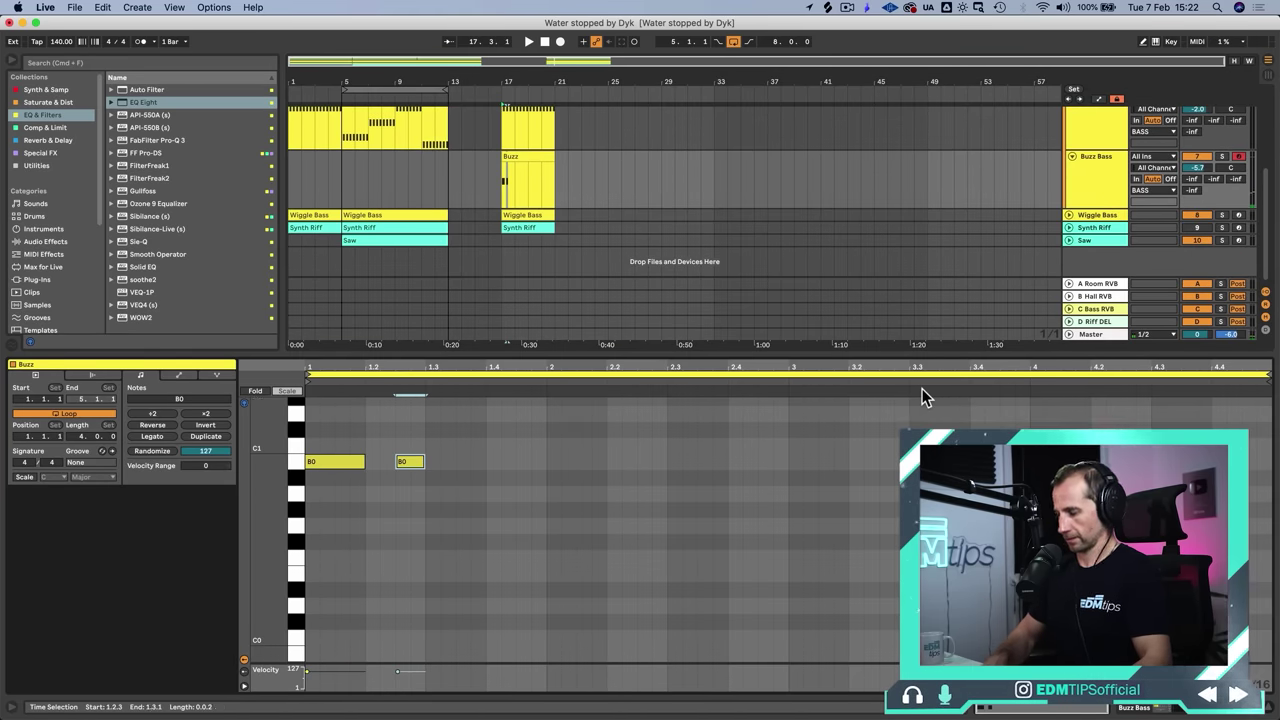
Step: Mute the Drums and Wiggle Bass tracks and play the section from bar 17
key("shift+Tab")
left_click(1197, 137)
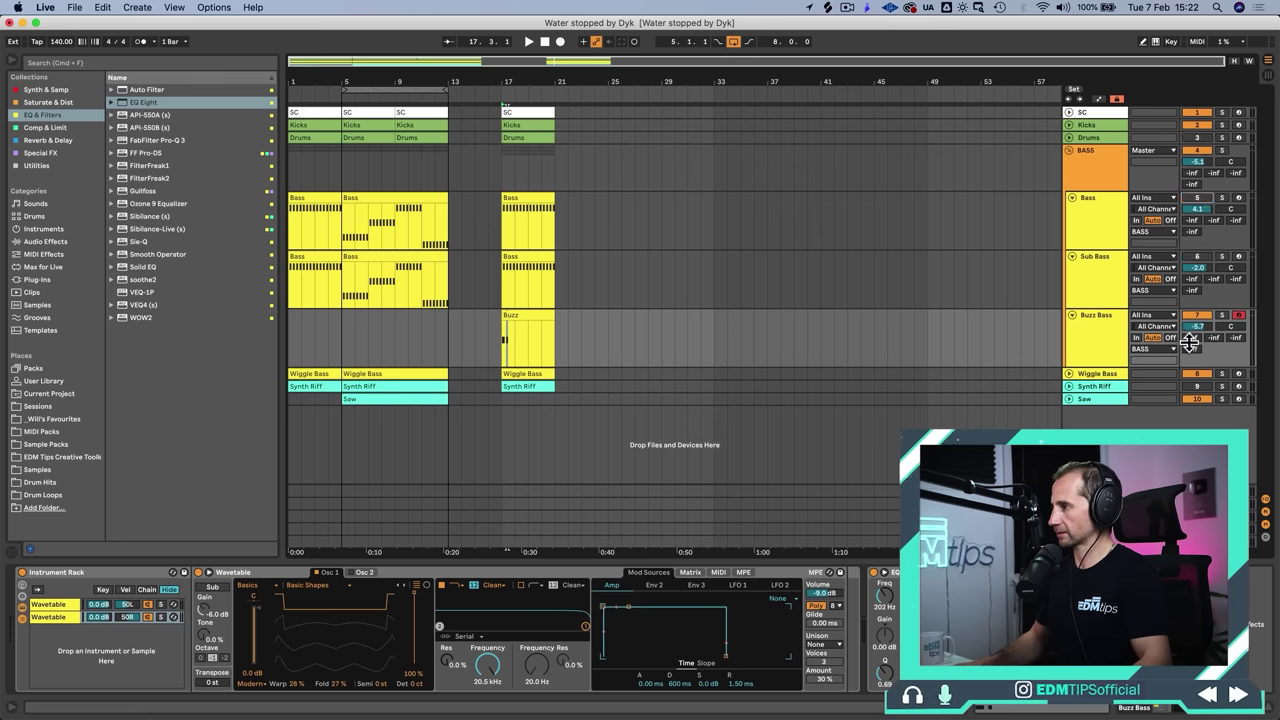
left_click(1193, 374)
key("space")
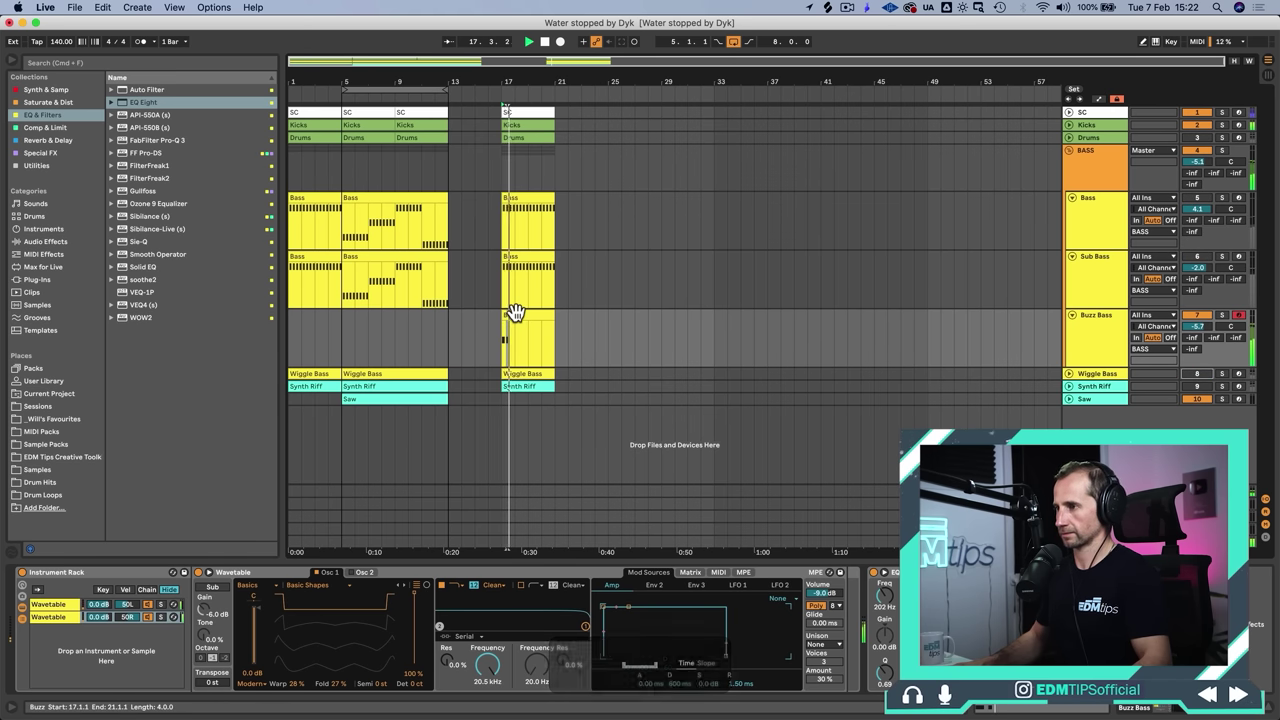
key("space")
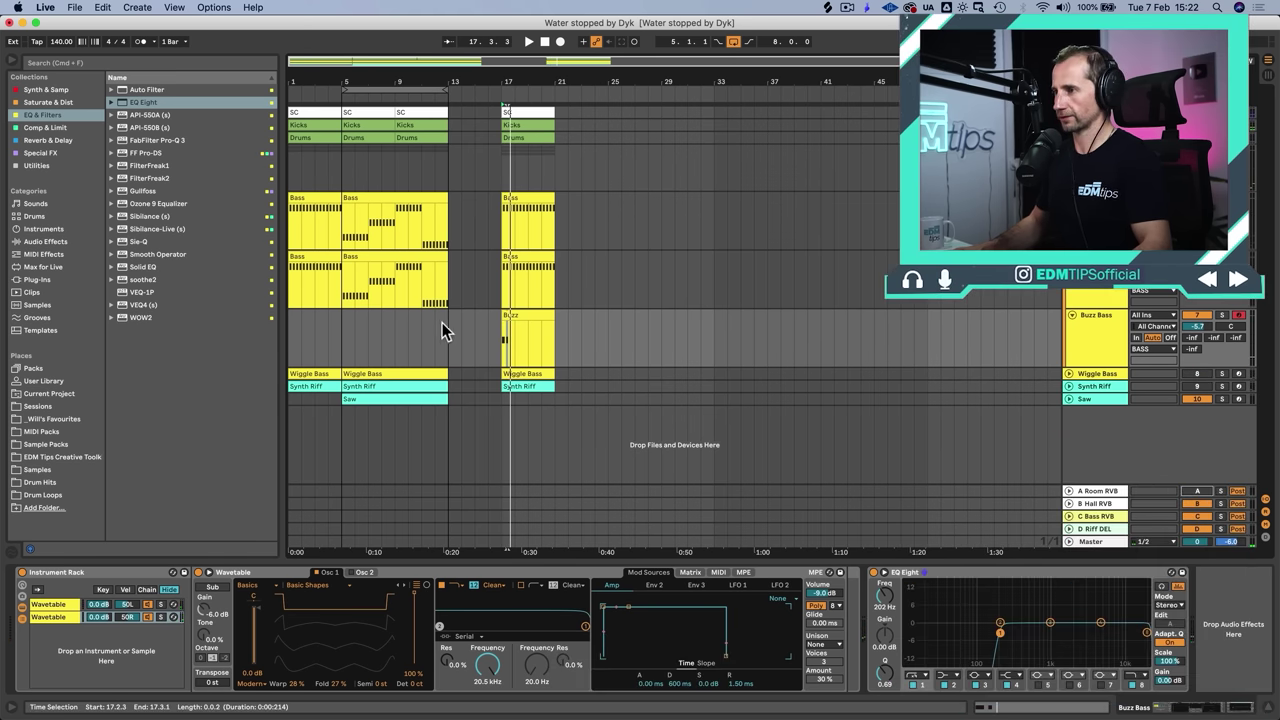
Step: Add a B0 note at 1.3.3 in the Buzz clip, lengthen it to two sixteenths, and play it back
left_click(539, 313)
double_click(537, 313)
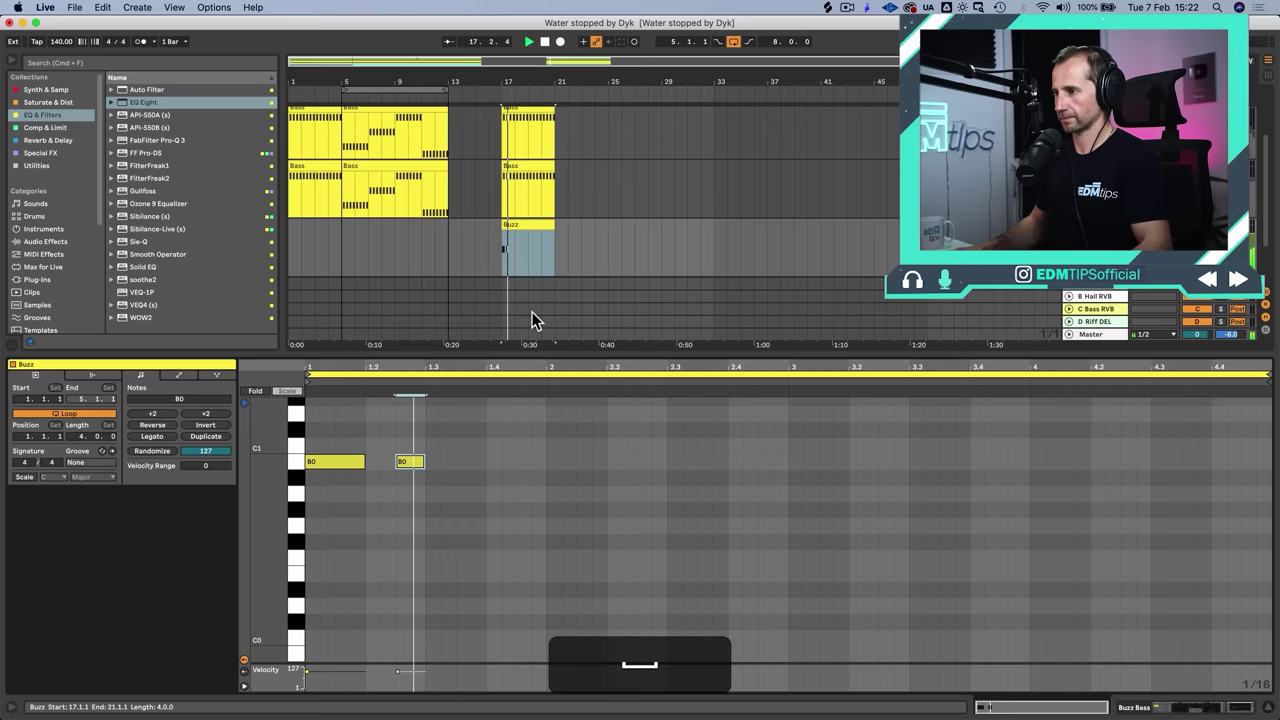
double_click(465, 461)
left_click_drag(467, 462, 489, 461)
key("space")
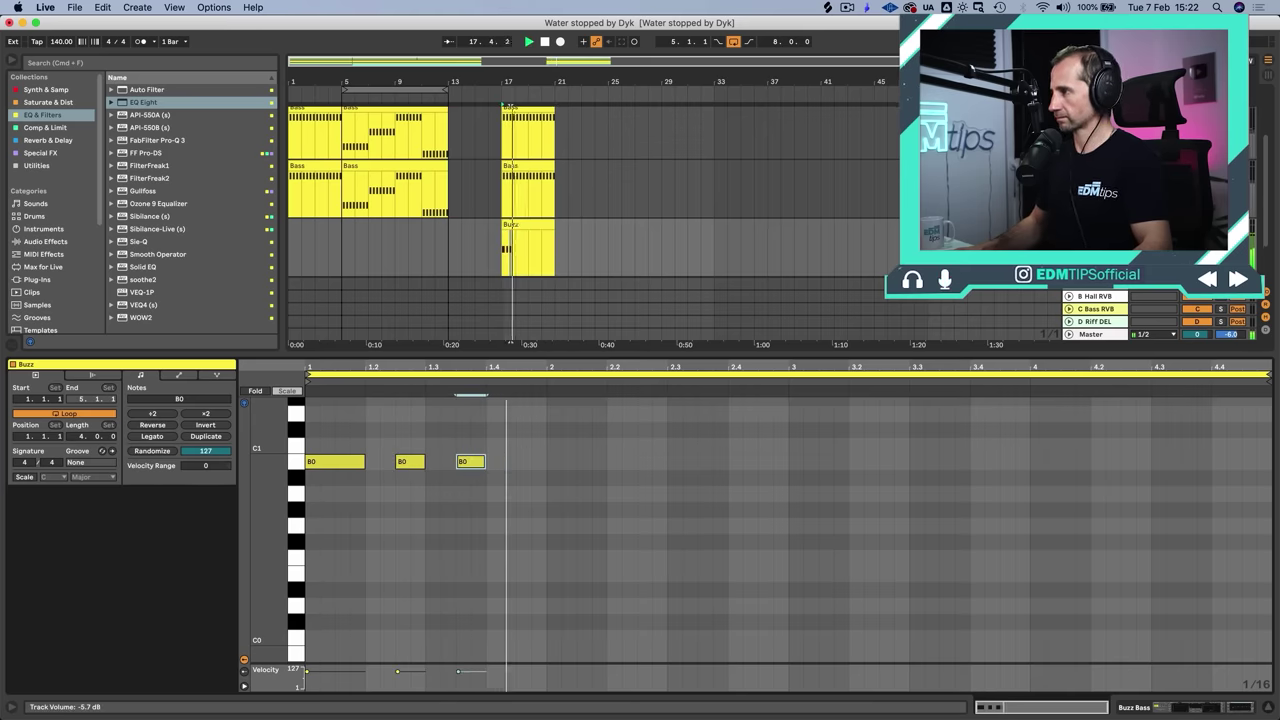
Step: Add a two-sixteenth B0 note at 2.1.1 in the Buzz clip and copy it to 2.1.4, 2.2.3 and 2.3.3
double_click(550, 462)
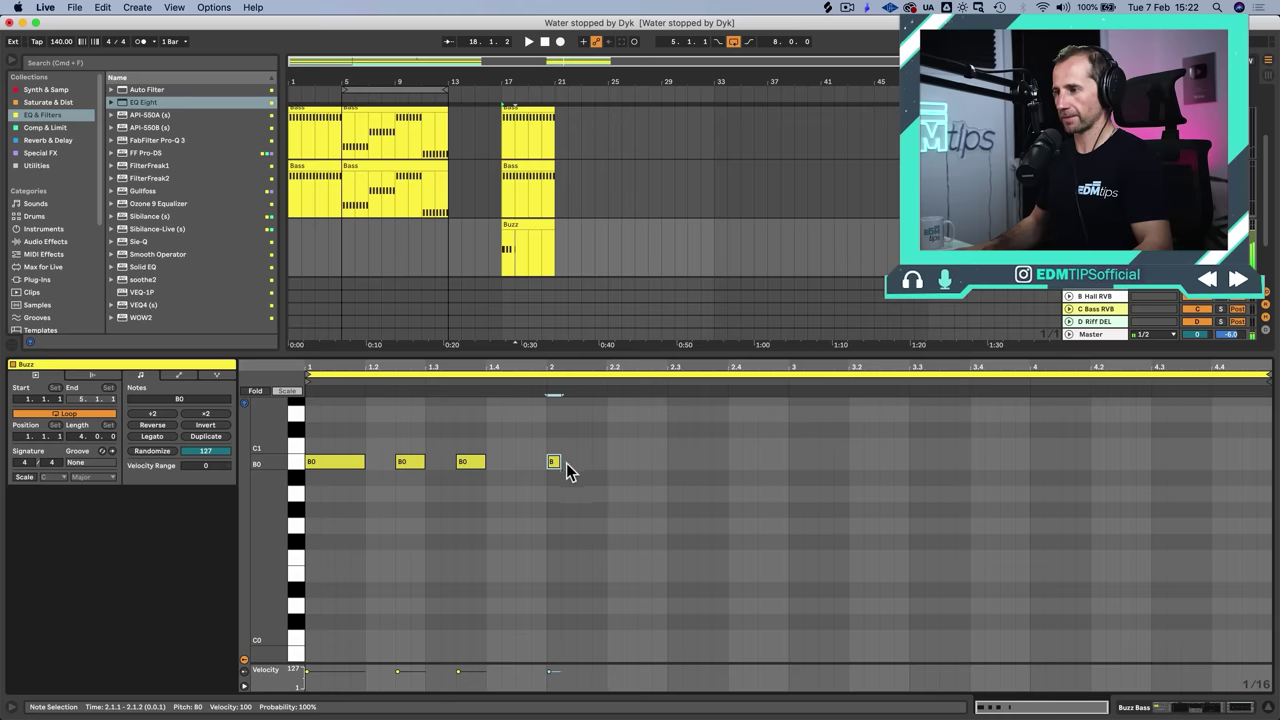
left_click_drag(566, 472, 607, 474)
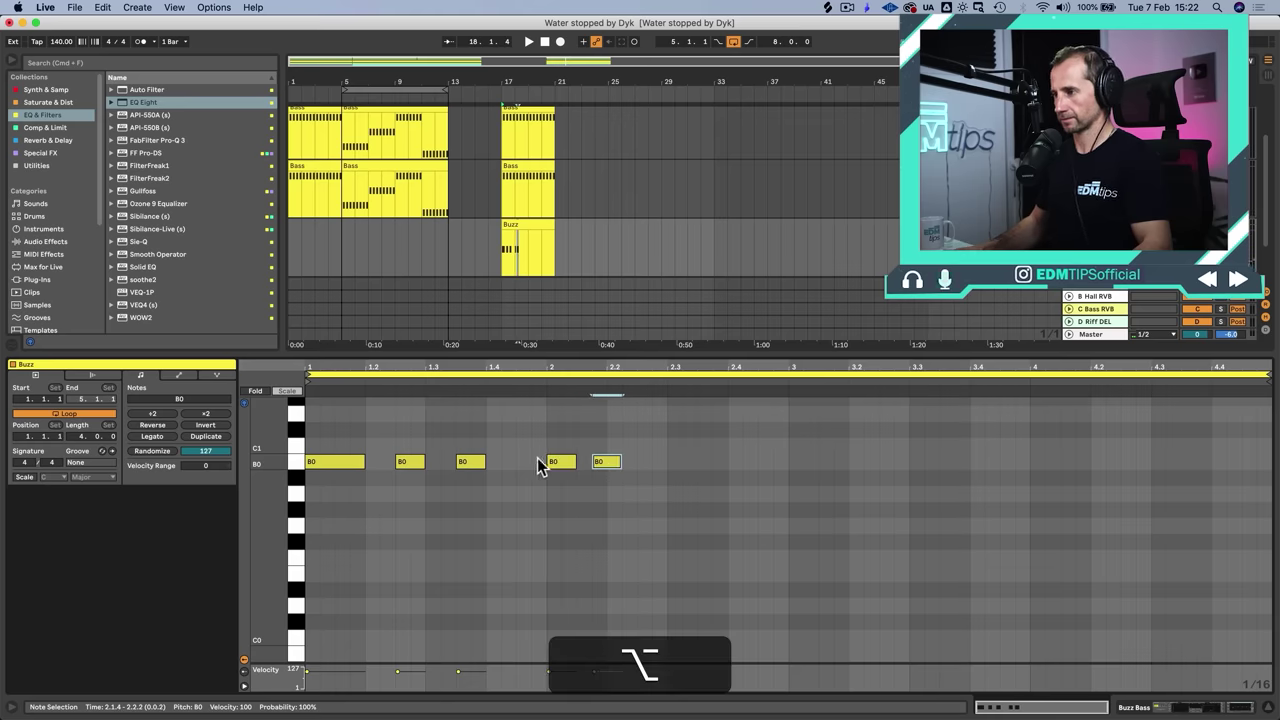
key("space")
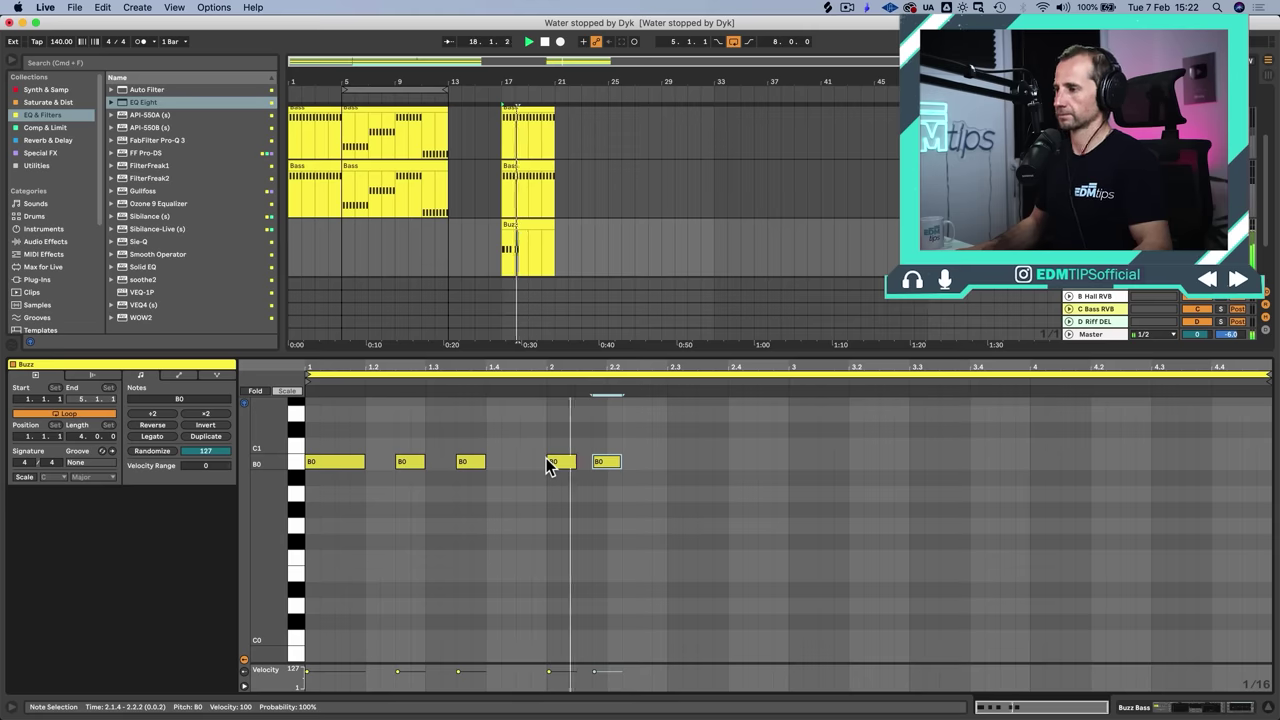
key("space")
left_click_drag(608, 466, 655, 470)
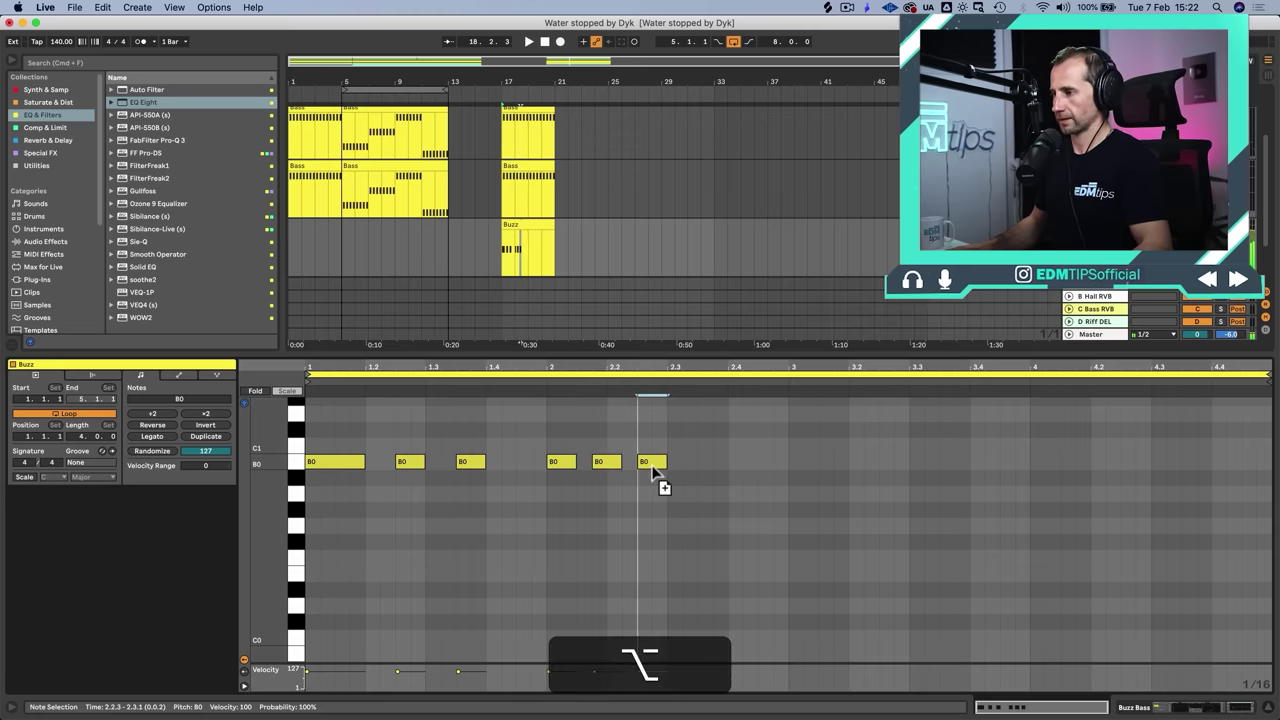
Step: Set the Buzz Bass volume to -2.3 dB and the BASS group's SC PUMP threshold to -49.9 dB during playback
key("alt+shift+Tab")
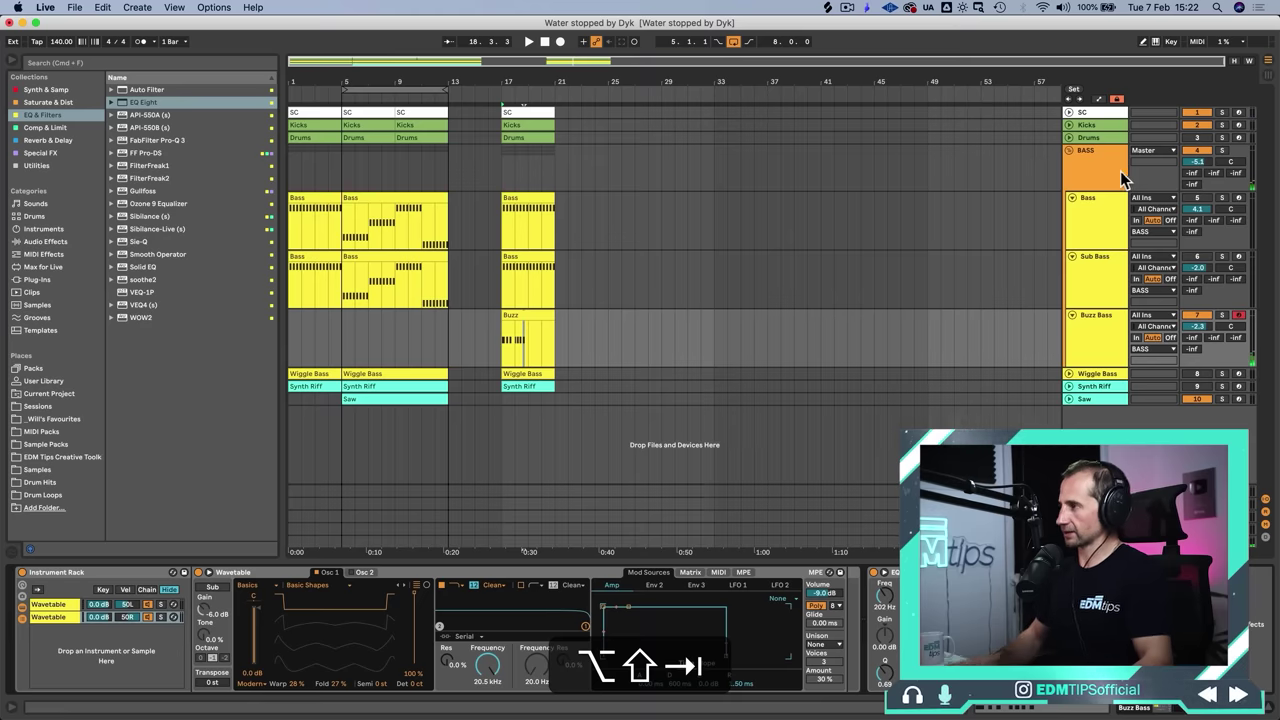
left_click(1120, 171)
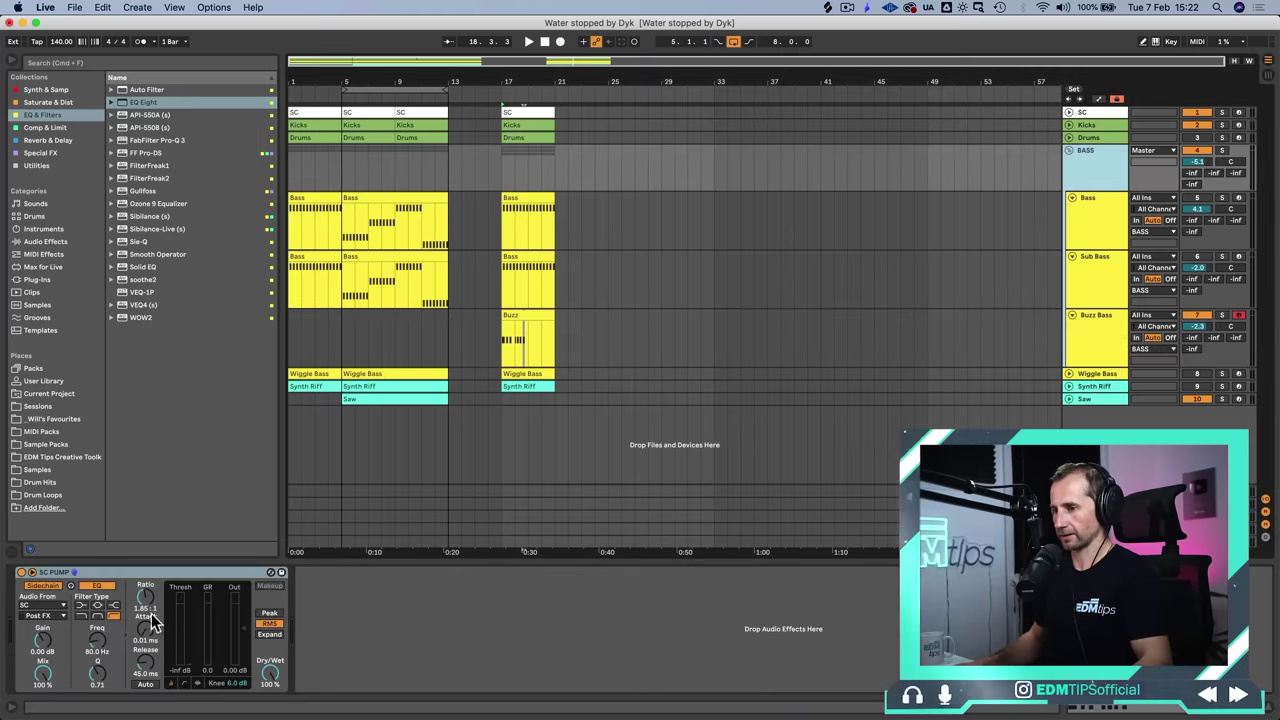
key("space")
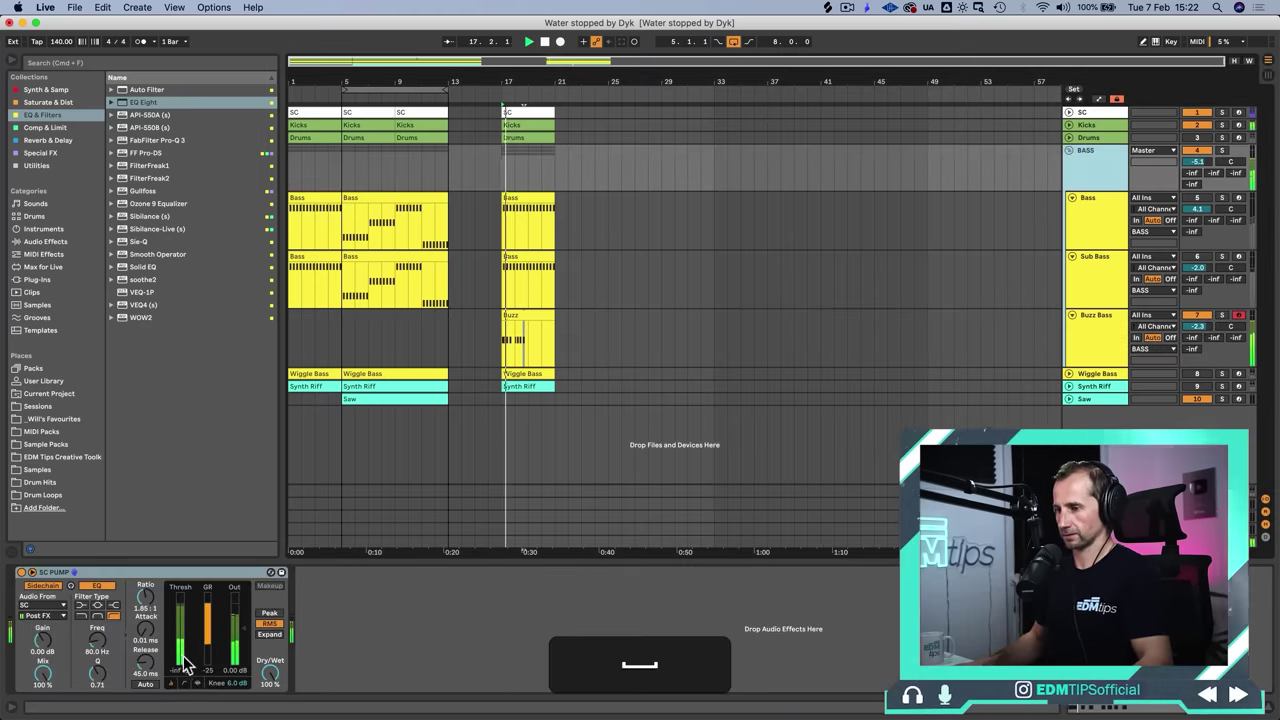
left_click_drag(183, 658, 183, 606)
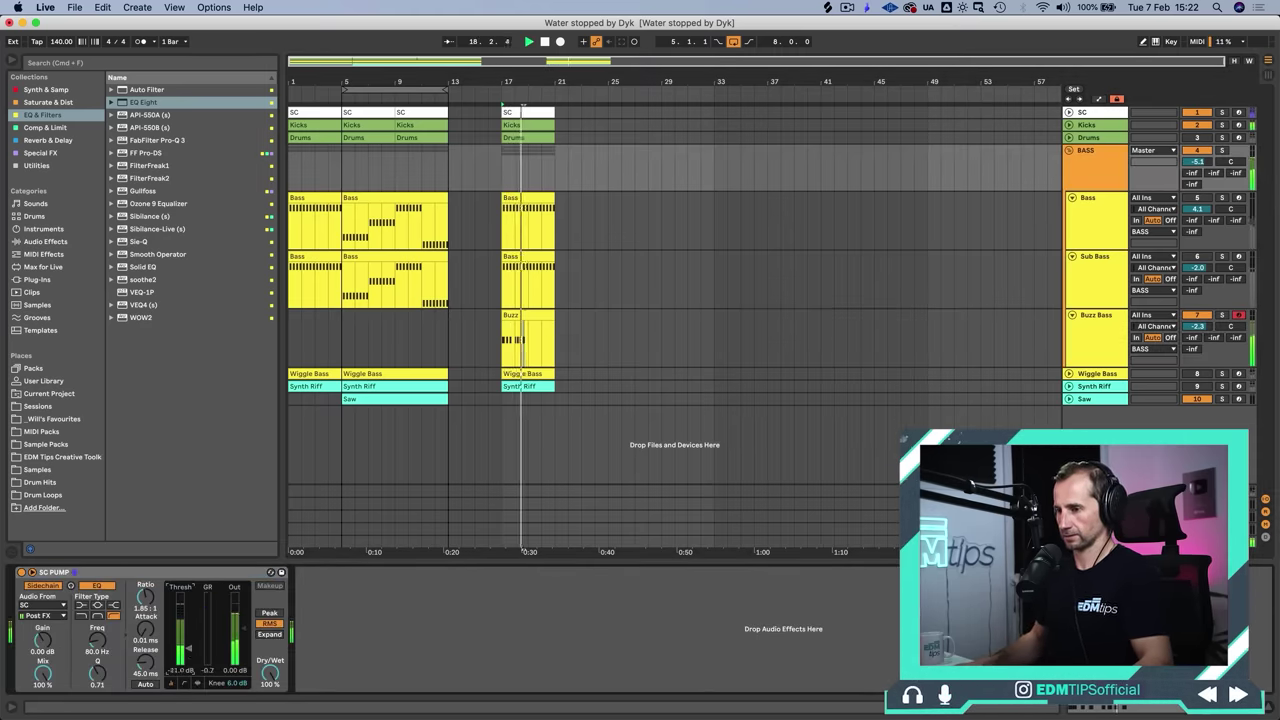
key("space")
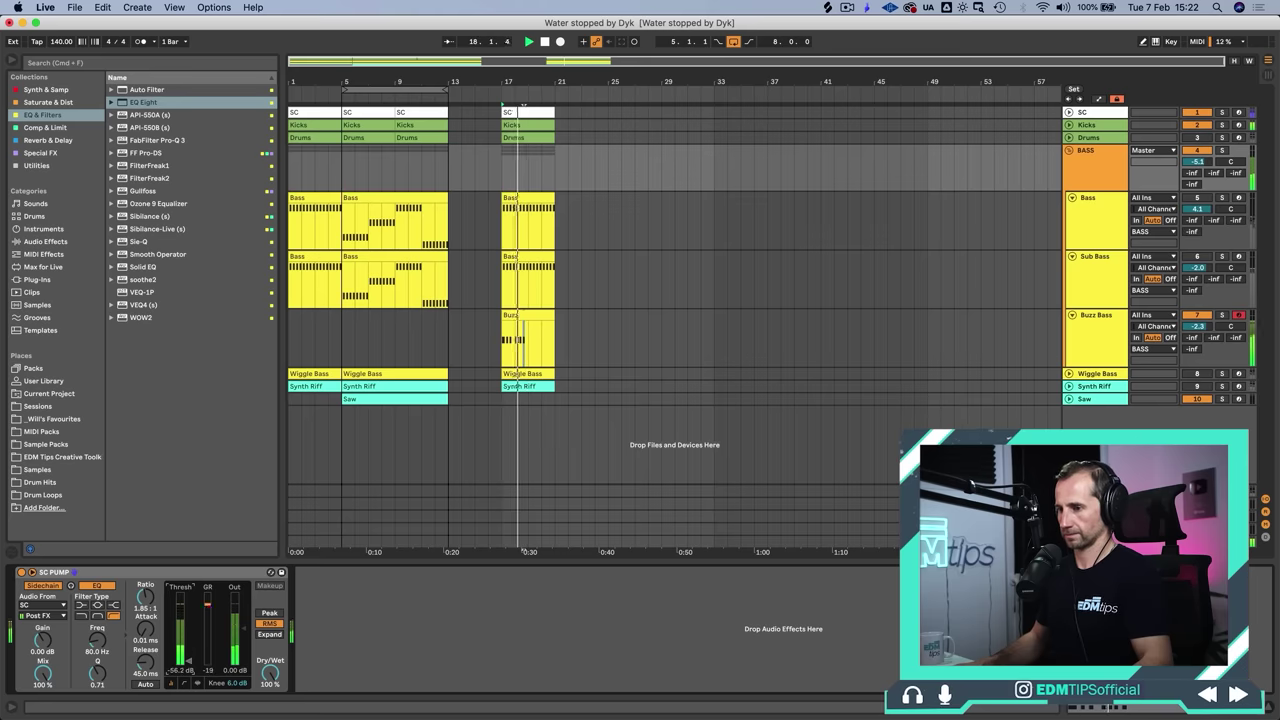
key("space")
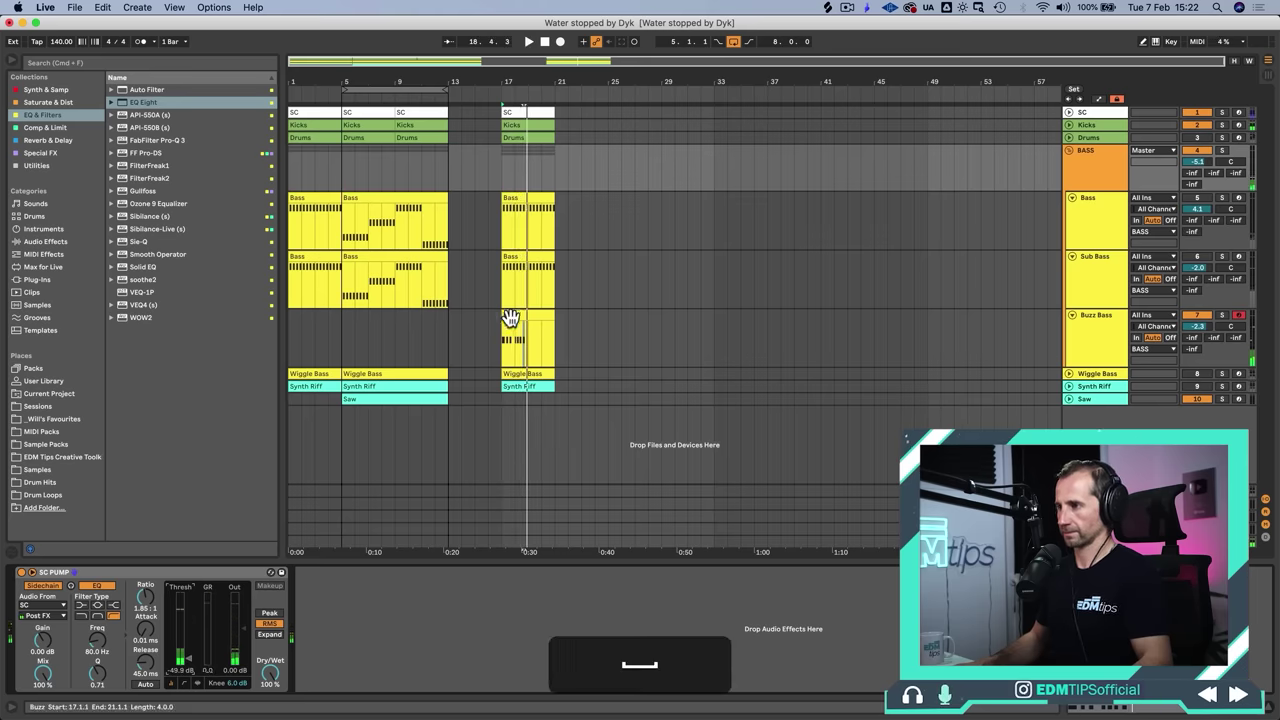
Step: Duplicate the two-bar note pattern in the Buzz clip to fill bars 3 and 4
double_click(510, 318)
left_click_drag(786, 487, 302, 403)
key("super+d")
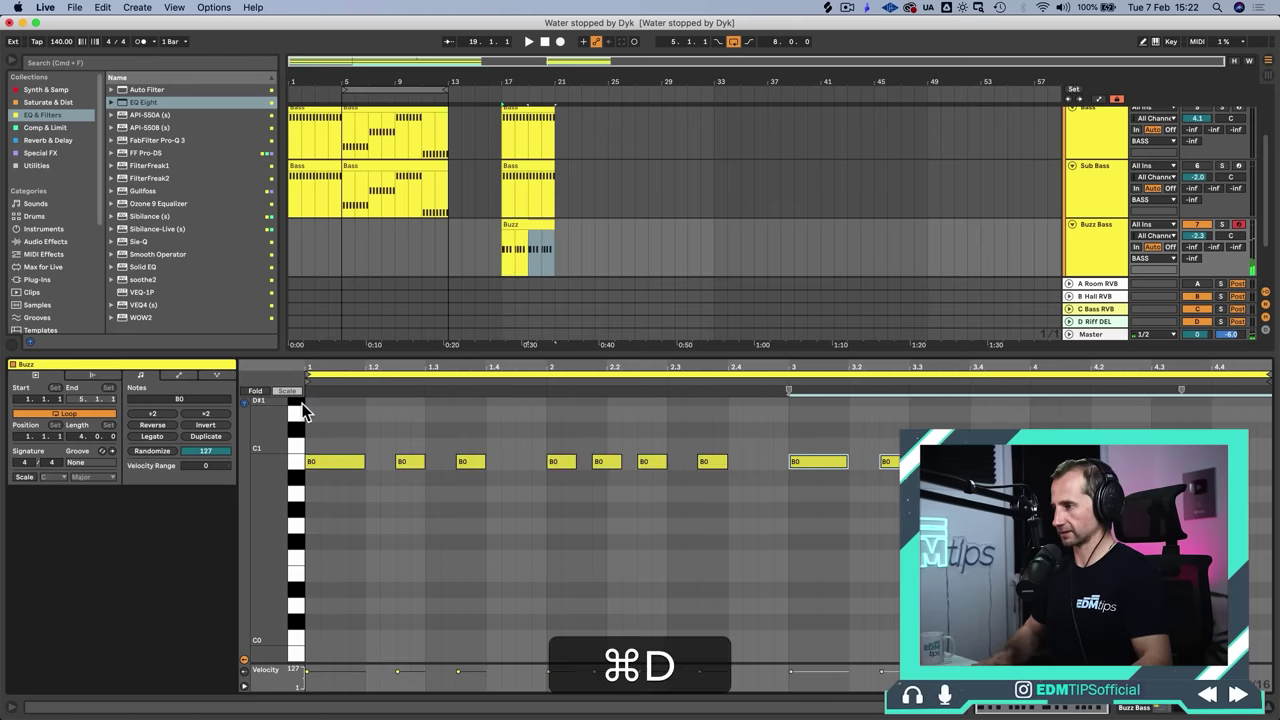
Step: Set the note grid to 1/32, add short B0 notes at 1.4.4 and 1.4.3 in the Buzz clip, and play it
left_click(561, 522)
key("super+i")
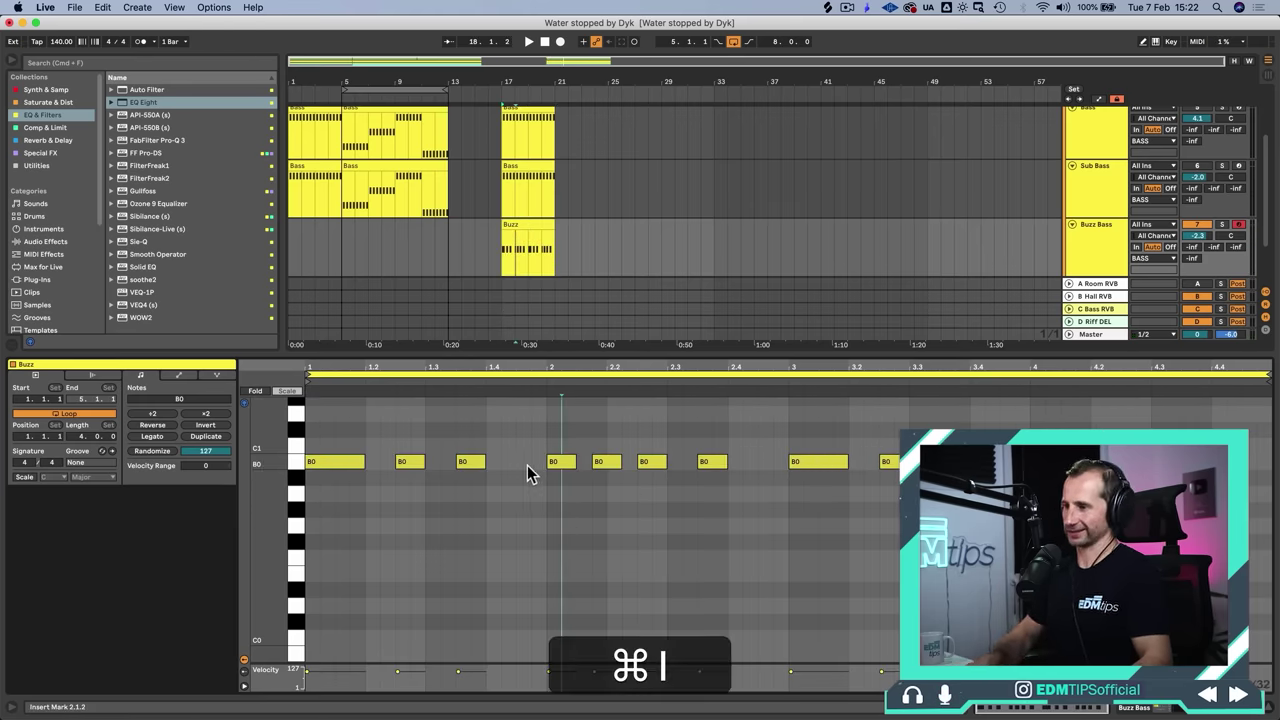
left_click(527, 460)
key("Right")
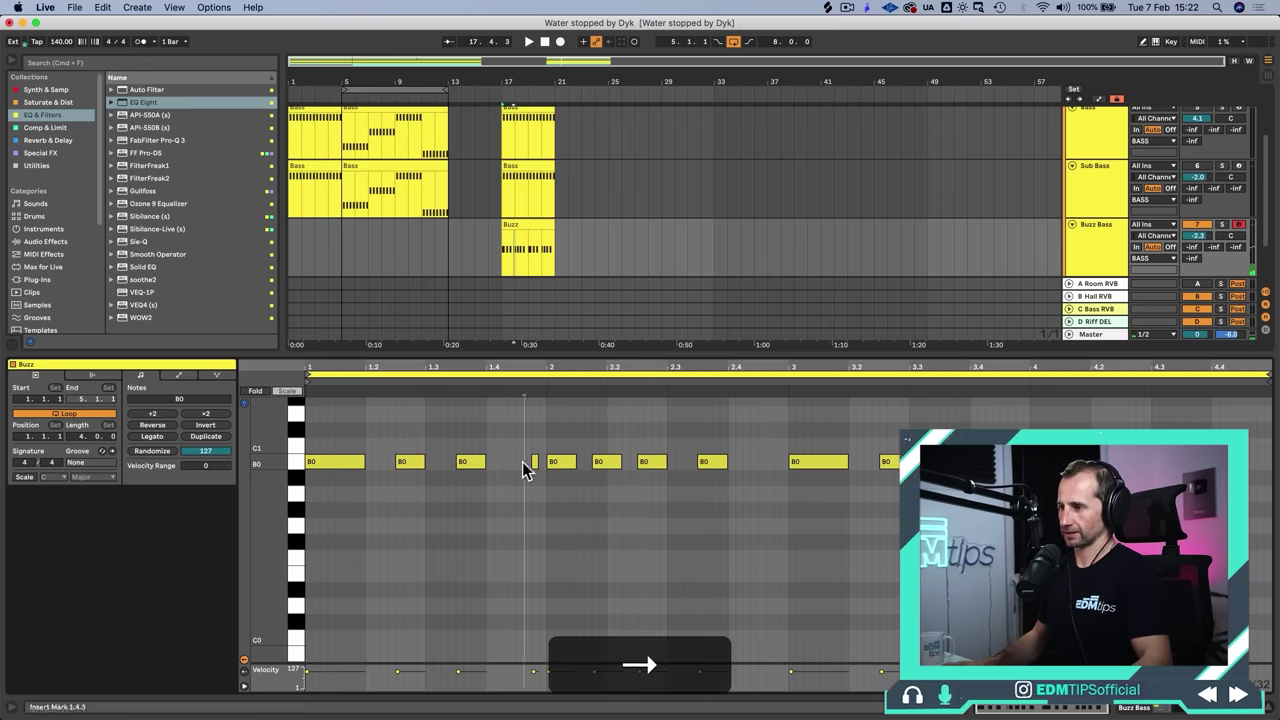
double_click(521, 462)
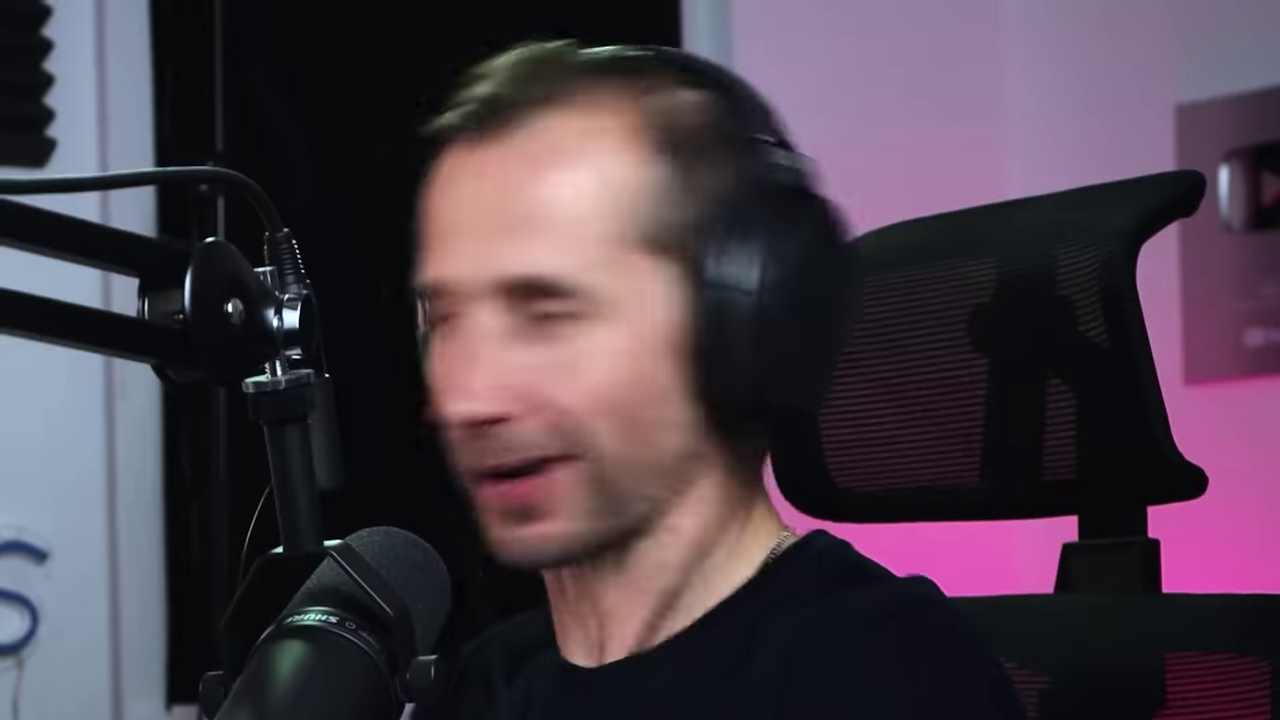
key("space")
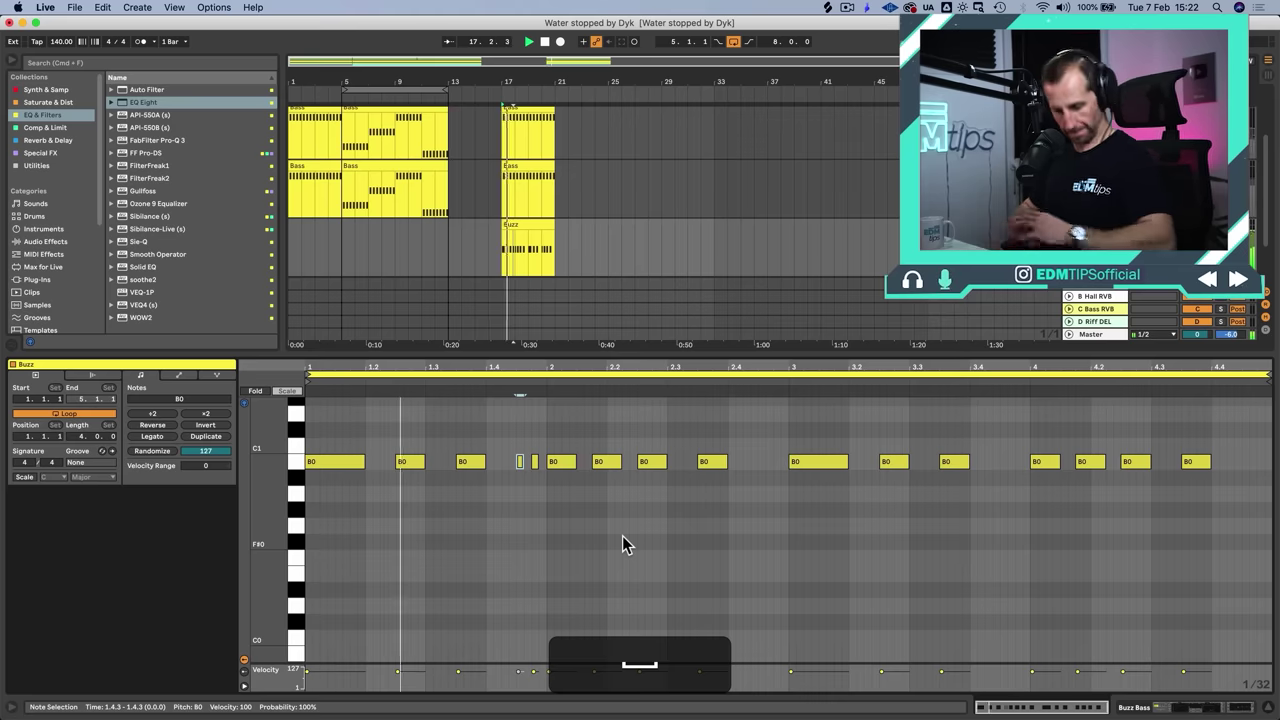
key("shift")
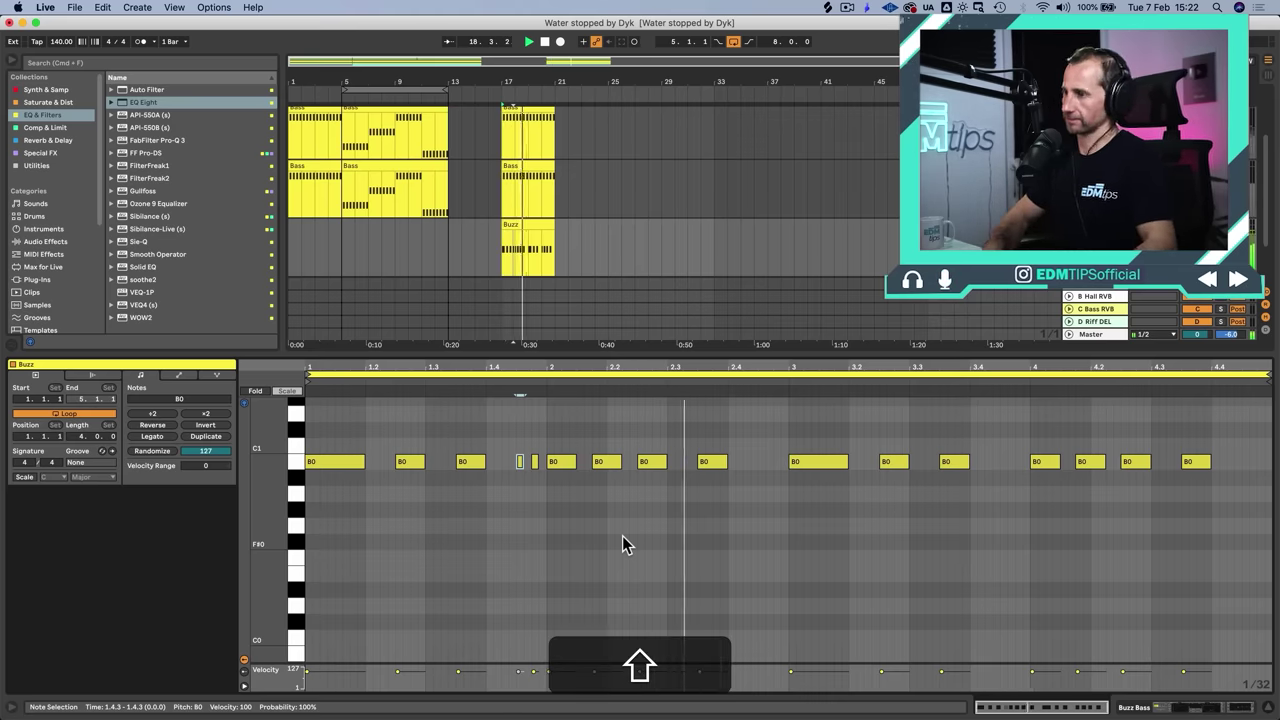
key("space")
Step: Add 1/32 B0 notes at 3.4.4 and 3.4.3, and delete the matching short pair just before bar 2
double_click(1019, 461)
double_click(1003, 461)
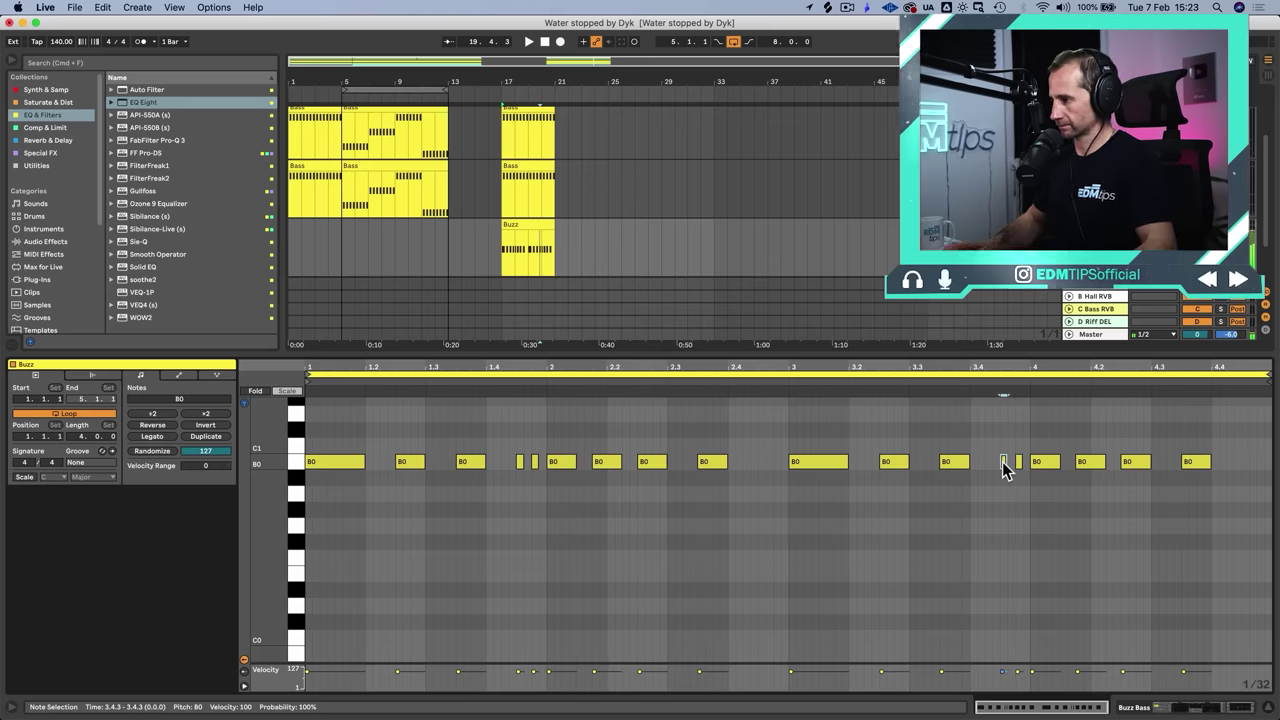
left_click(520, 461)
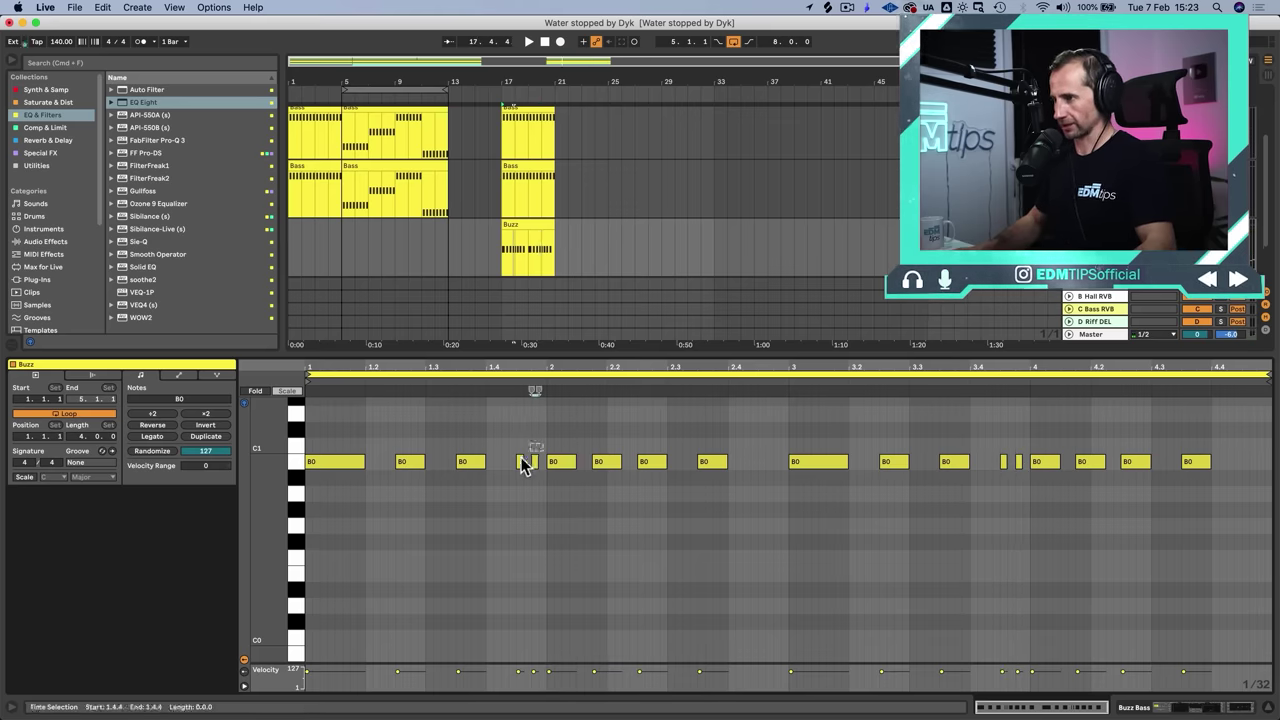
key("BackSpace")
Step: Unmute the Bass and Sub Bass tracks and play the new section
key("shift+Tab")
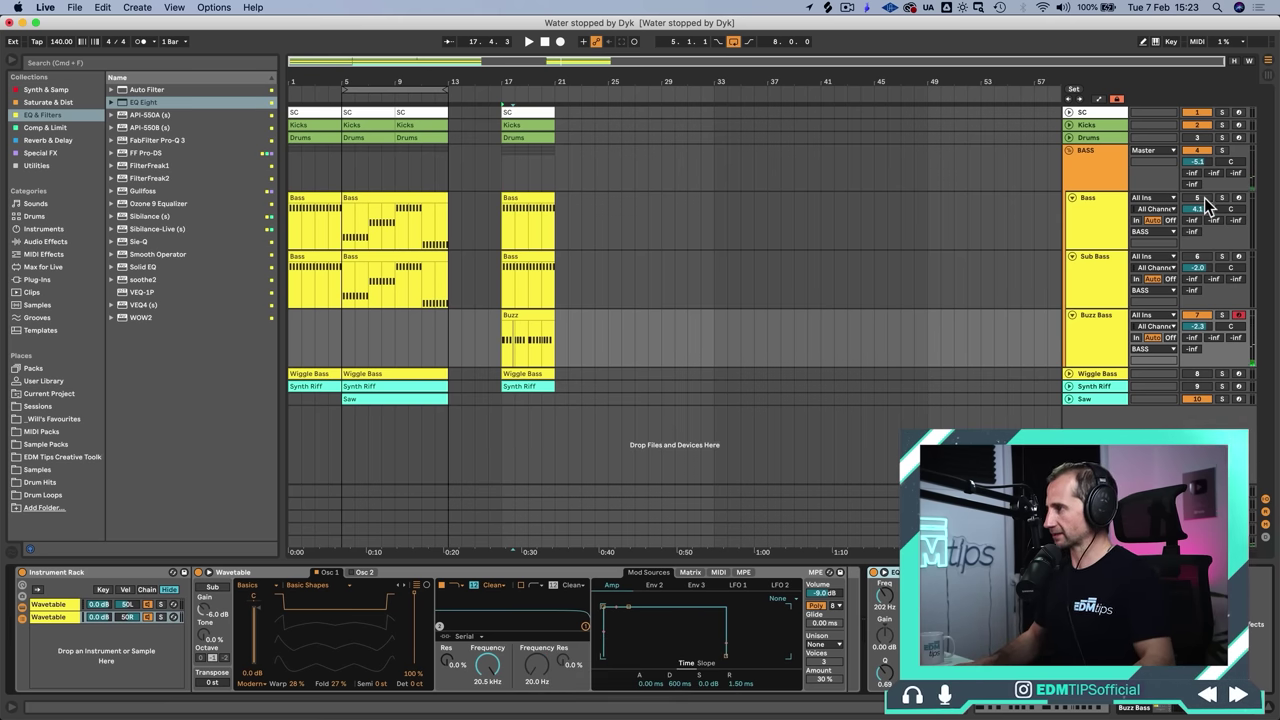
key("space")
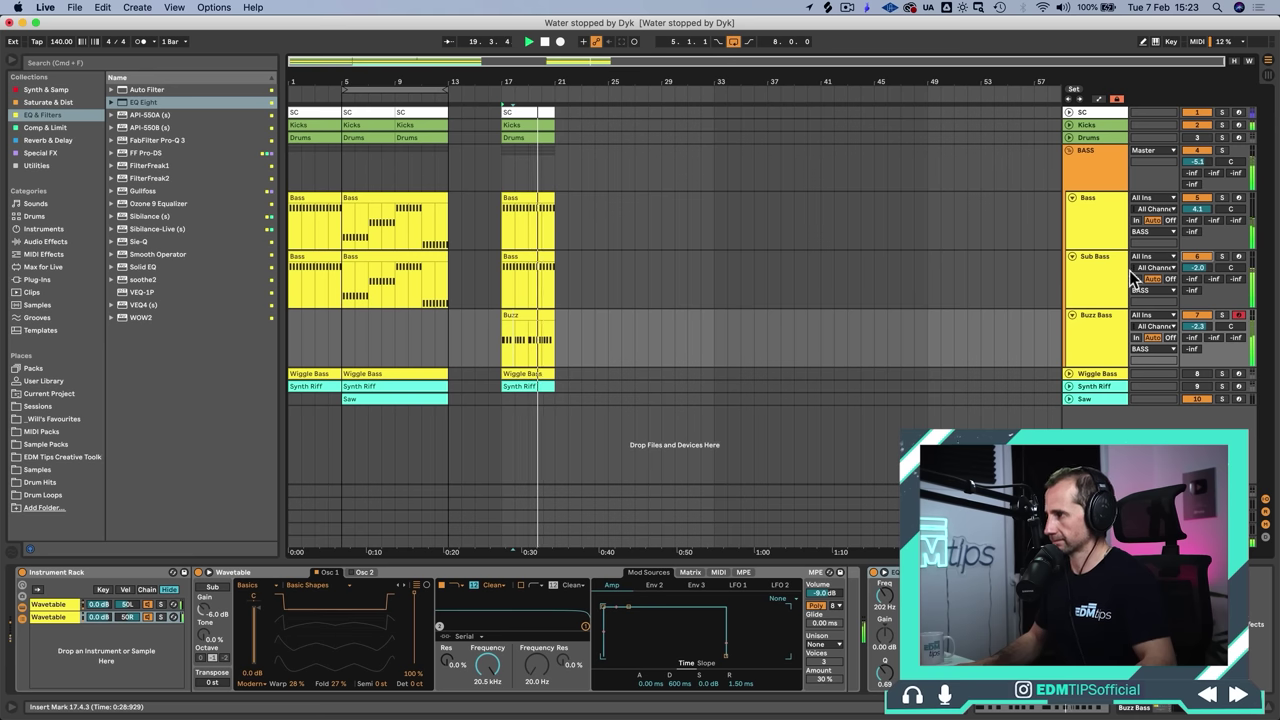
key("space")
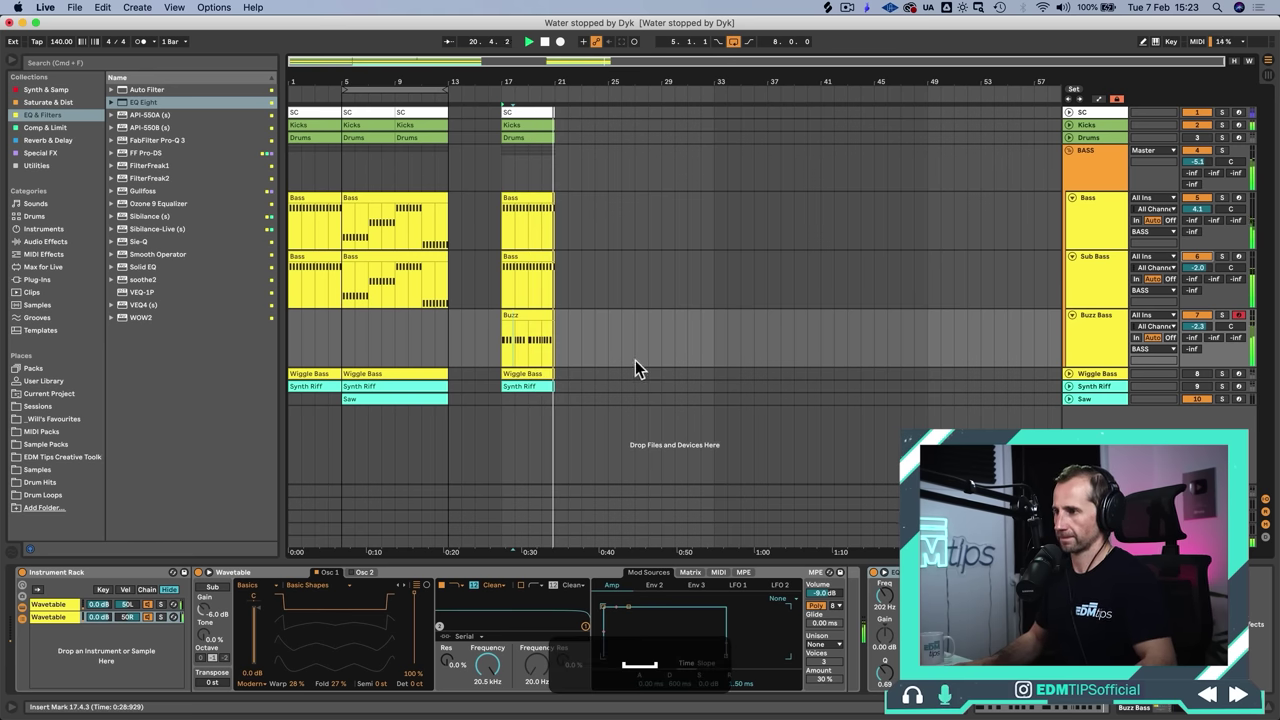
Step: Set the arrangement loop to the four bars of the Buzz clip, from bar 17 to bar 21
left_click_drag(558, 332, 525, 340)
left_click(500, 334)
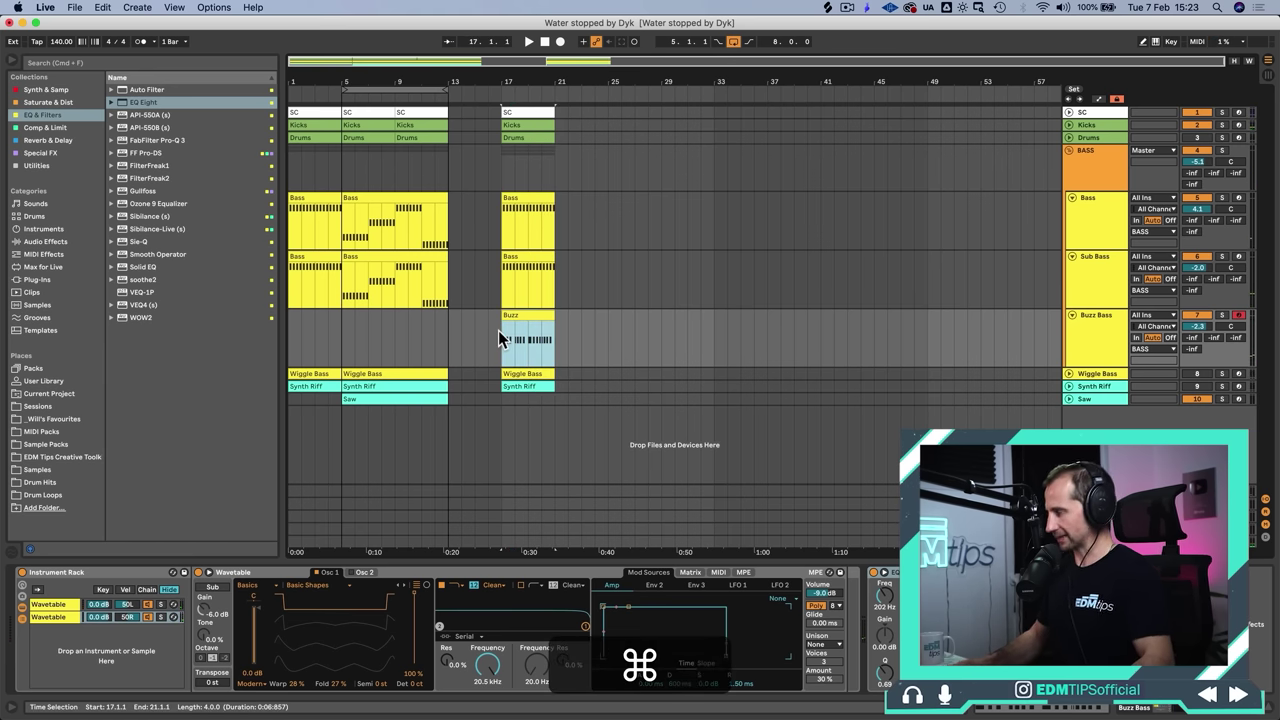
key("super+l")
Step: Set the Room Reverb decay on the C Bass RVB return track to 2.11 s
key("shift+Tab")
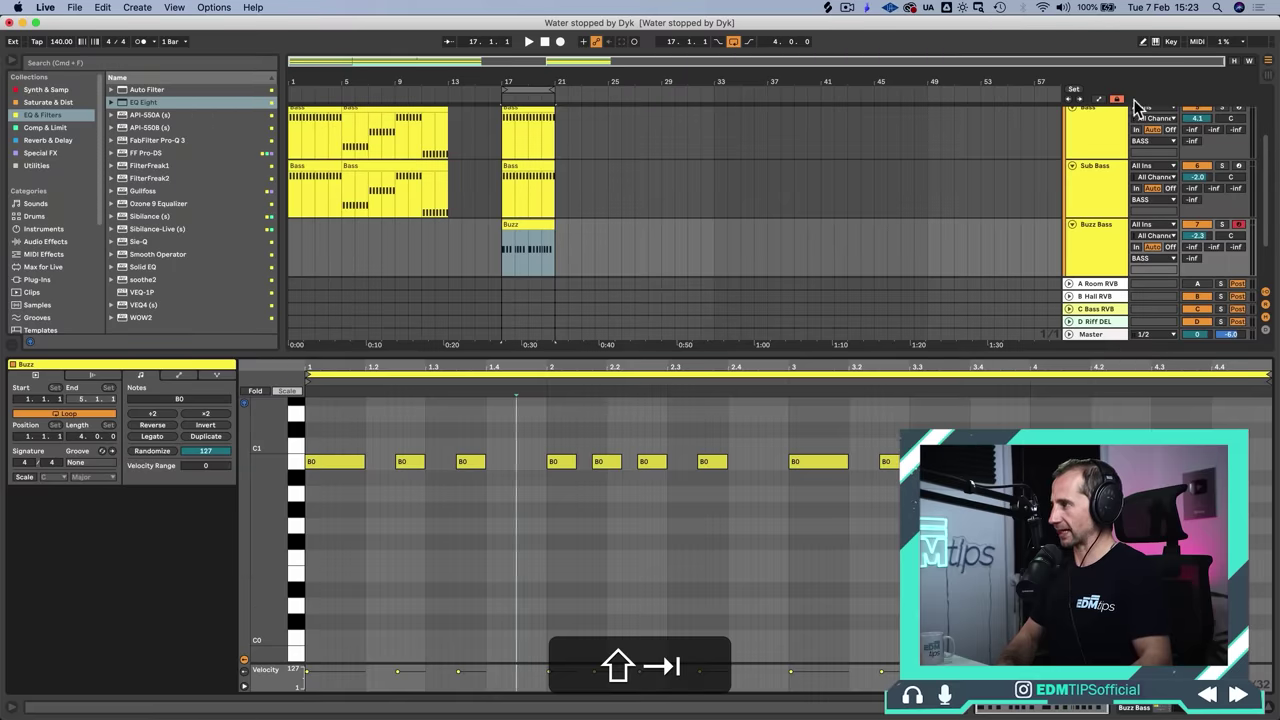
key("shift+Tab")
key("Tab")
left_click(1083, 65)
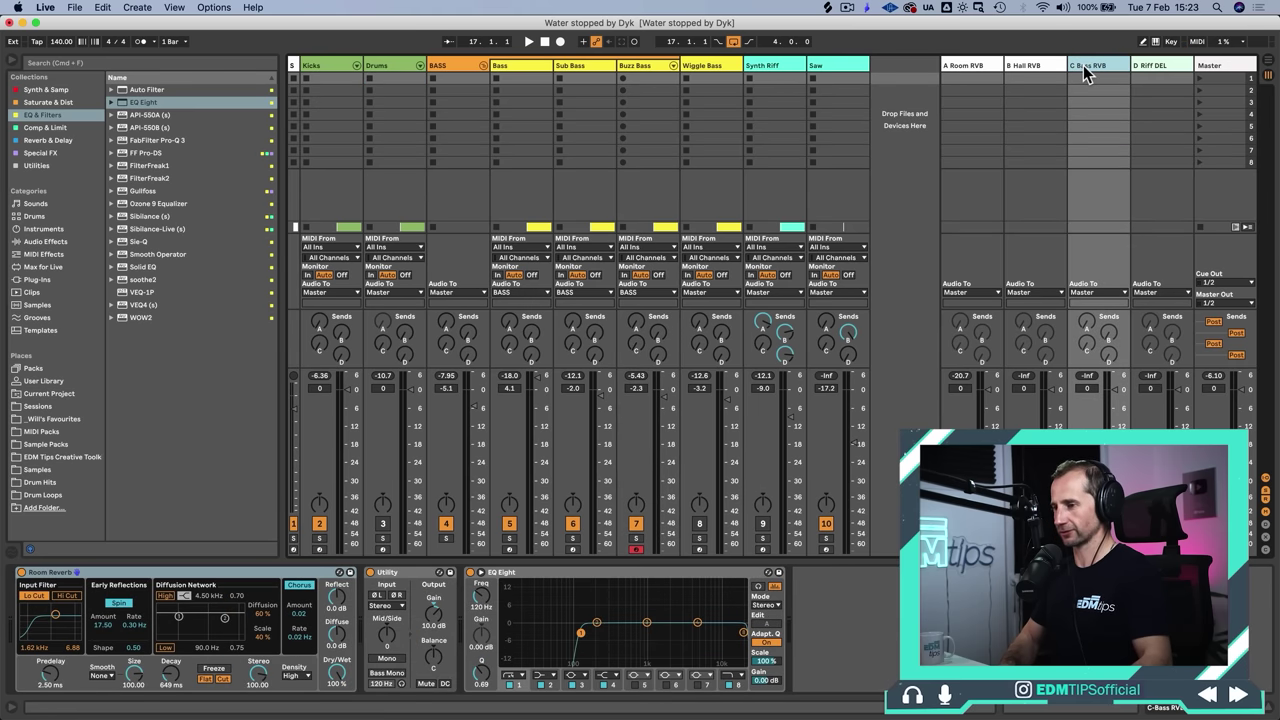
left_click_drag(165, 682, 165, 660)
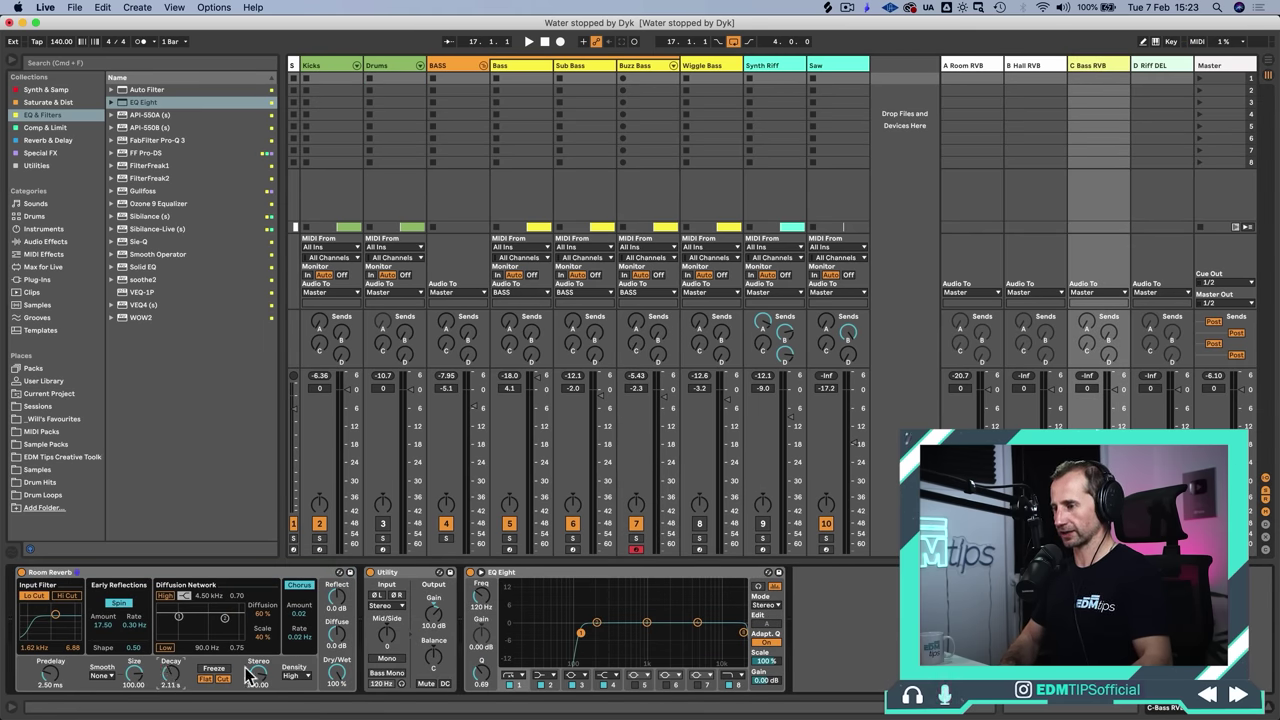
Step: Copy the SC PUMP compressor from the BASS group to the end of the C Bass RVB return chain and start playback
left_click(443, 74)
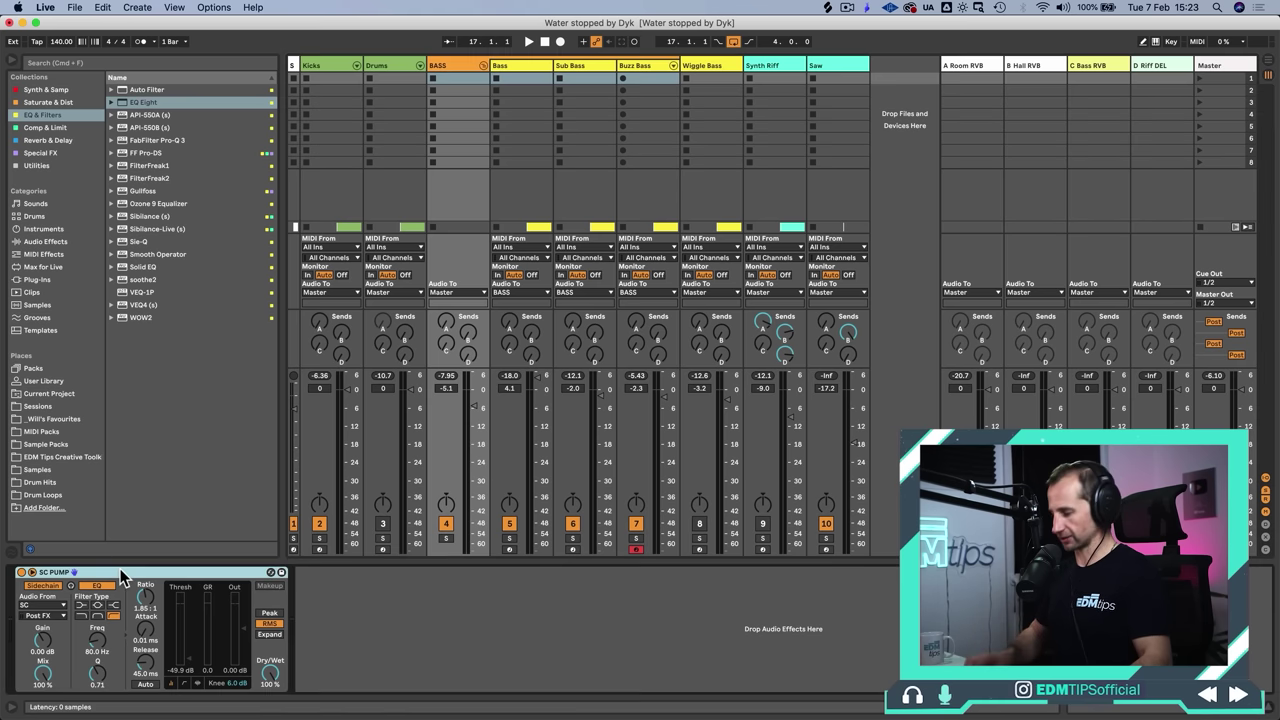
key("super+c")
left_click(1078, 65)
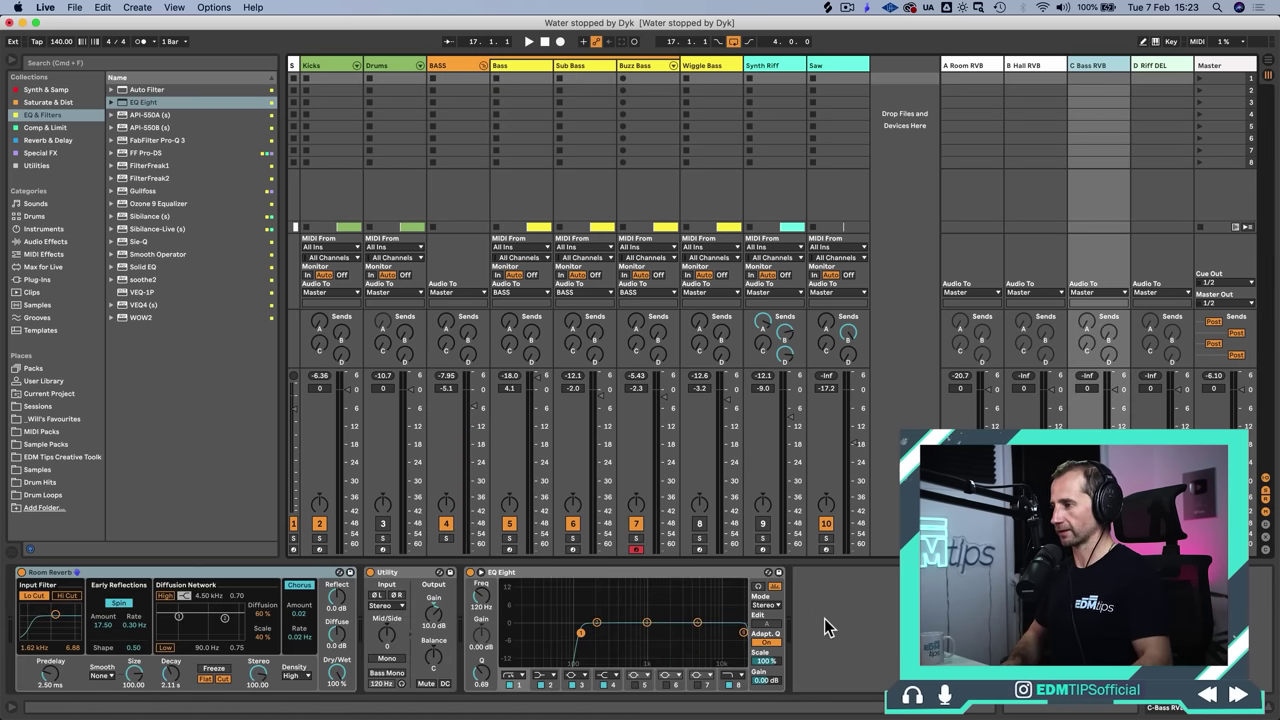
key("super+v")
key("space")
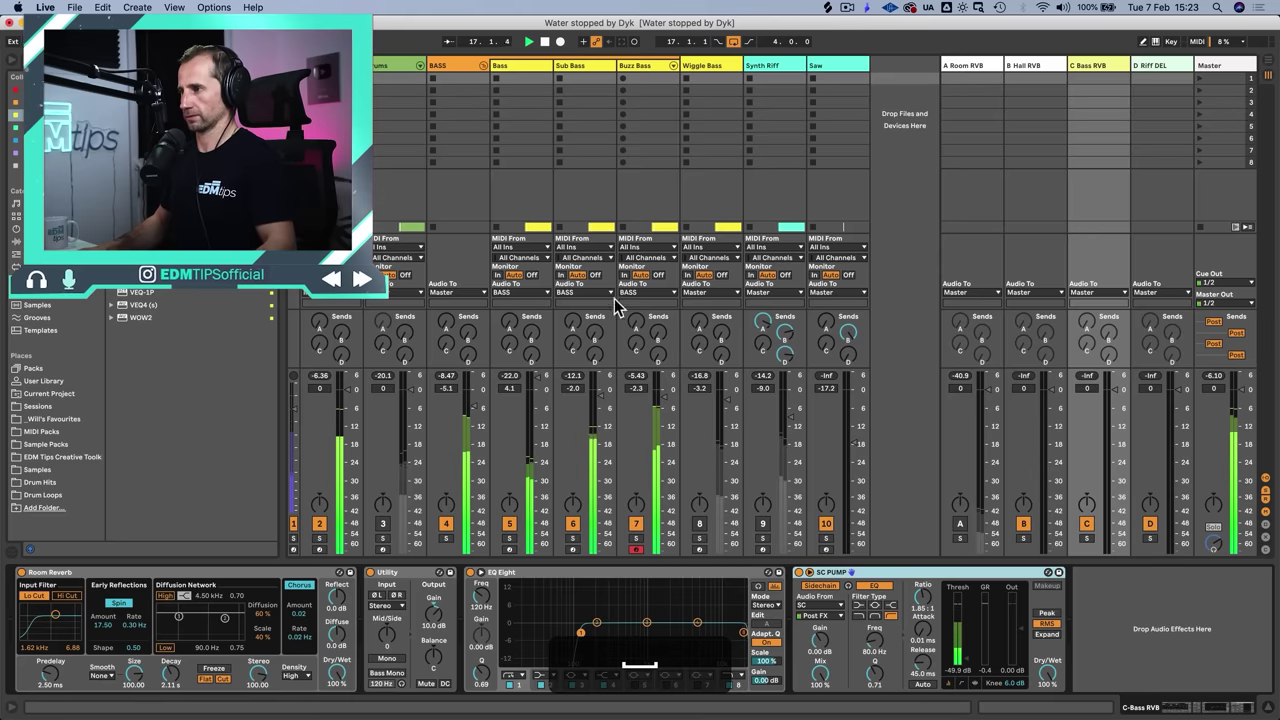
Step: Send the Buzz Bass to the C Bass RVB return at -12.0 dB, setting its Room Reverb decay to 975 ms and Utility gain to 17.8 dB
left_click_drag(636, 343, 636, 285)
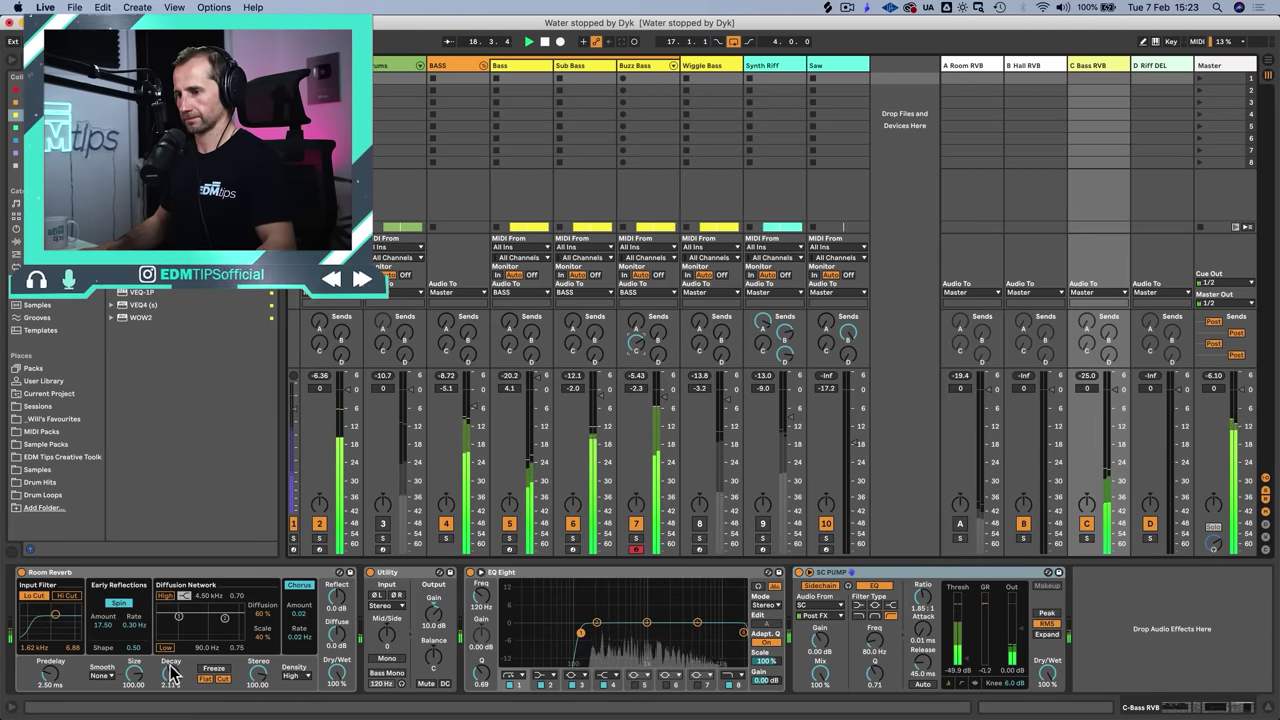
left_click_drag(170, 675, 170, 702)
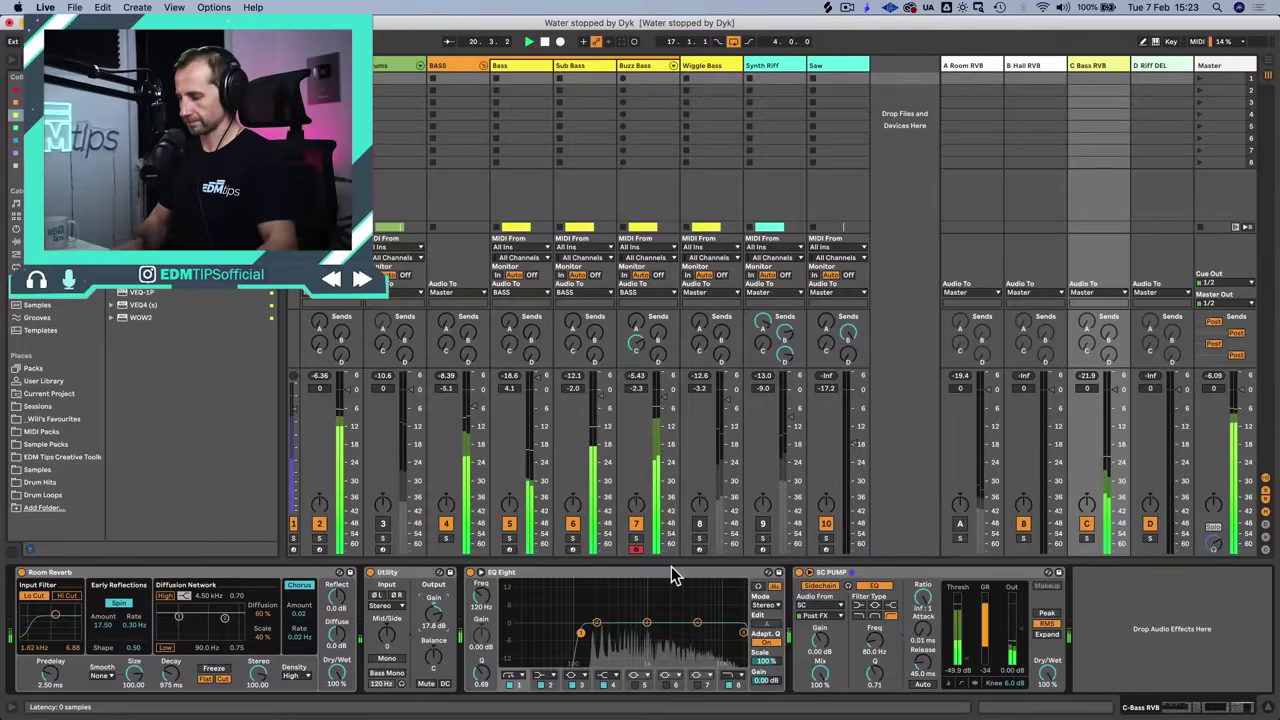
Step: Return to the arrangement, stop playback and save the set
key("Tab")
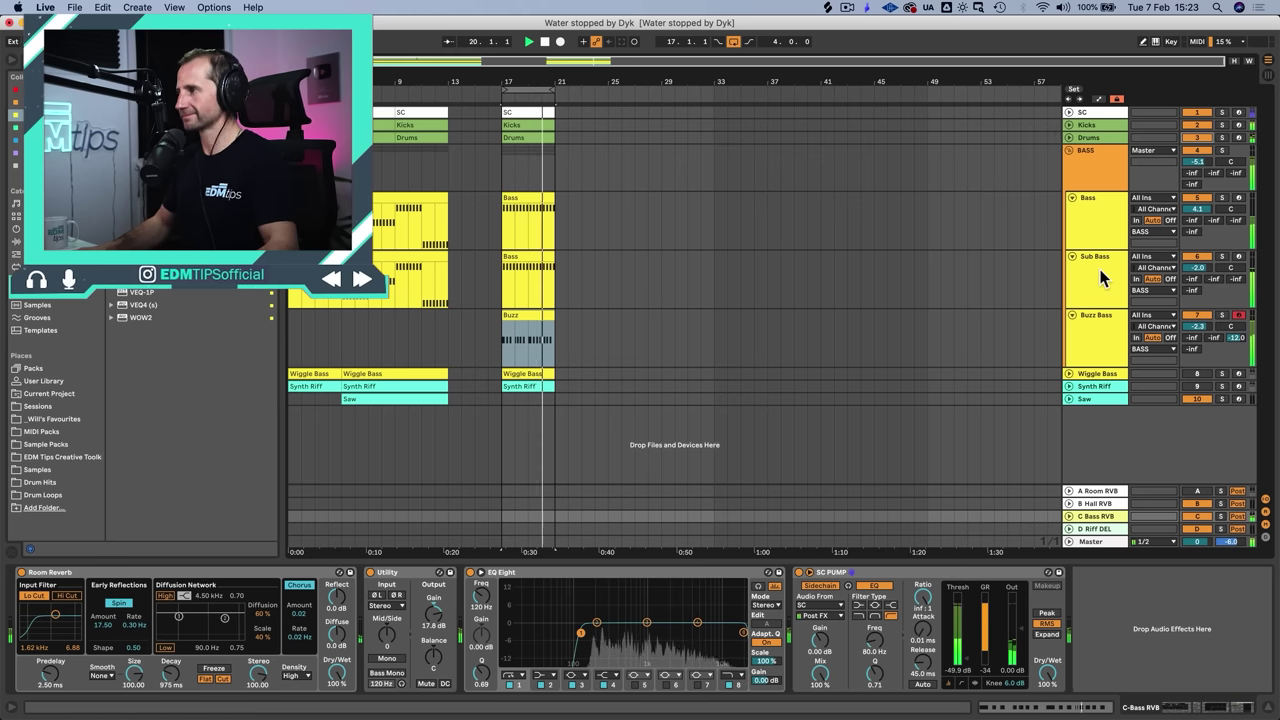
key("space")
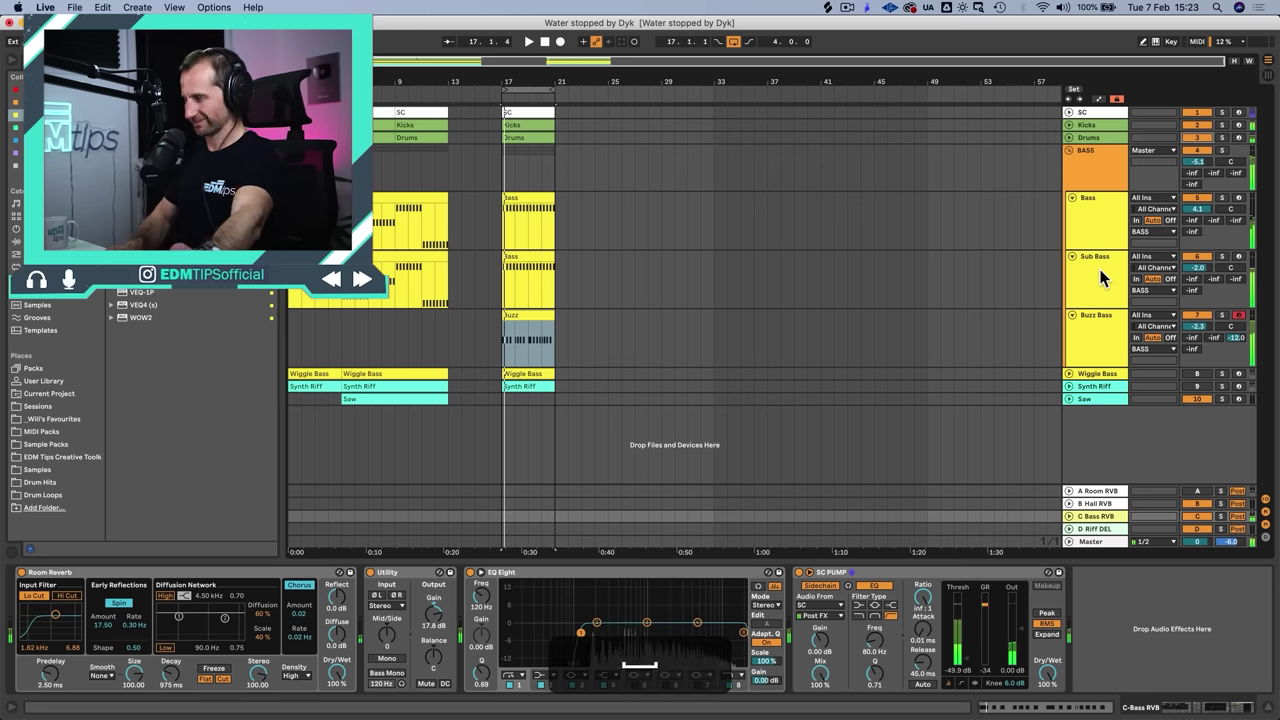
key("super+s")
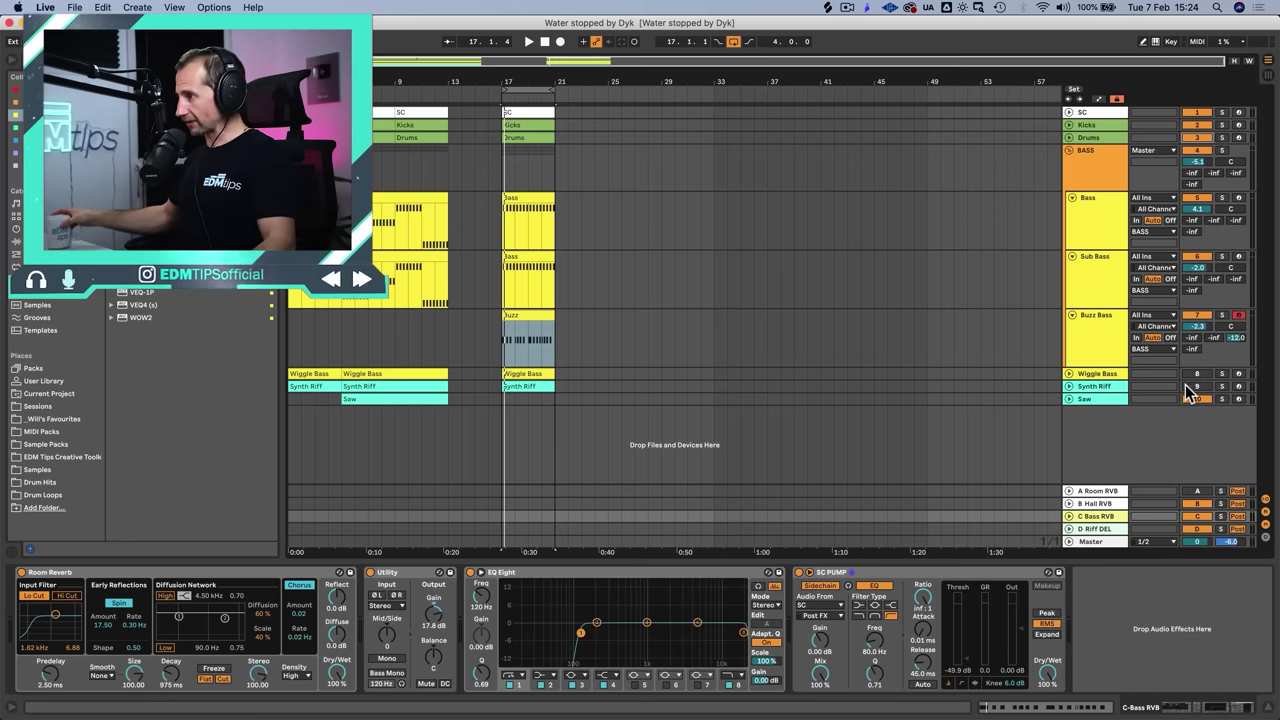
Step: Unmute the Synth Riff, play it from bar 17 and lower its track volume to -12.2 dB, saving the set
left_click(502, 399)
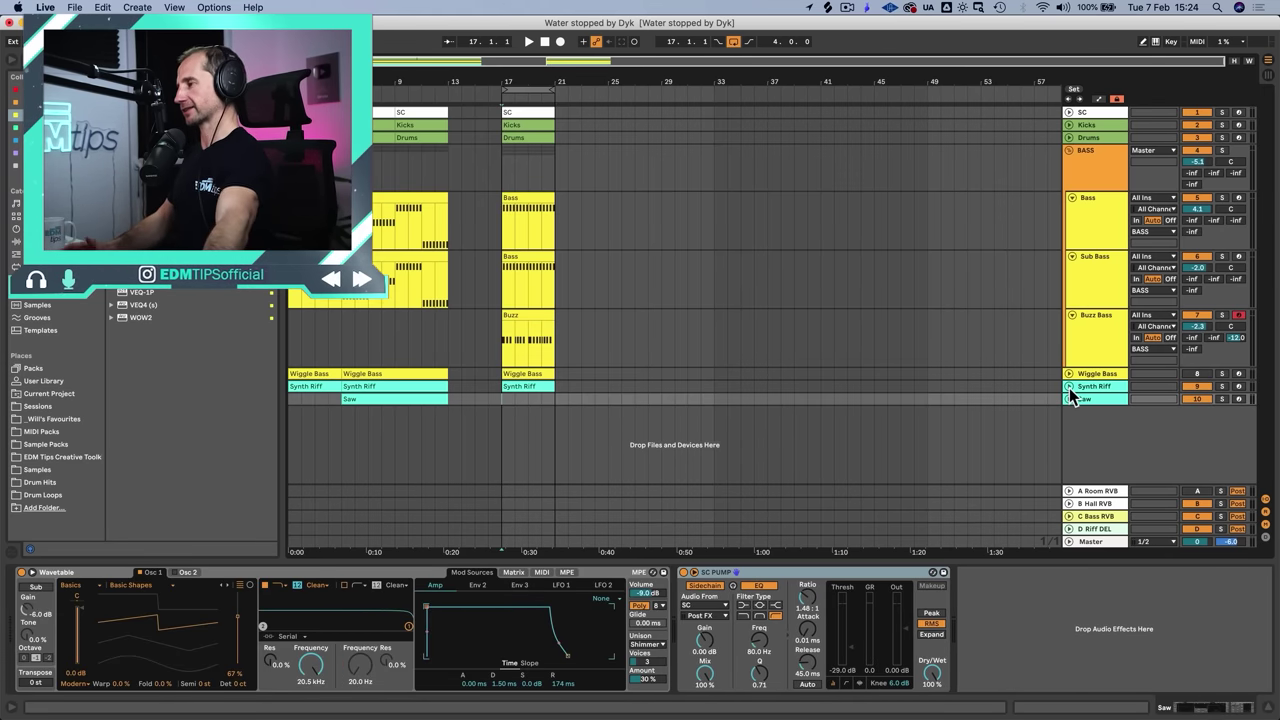
key("space")
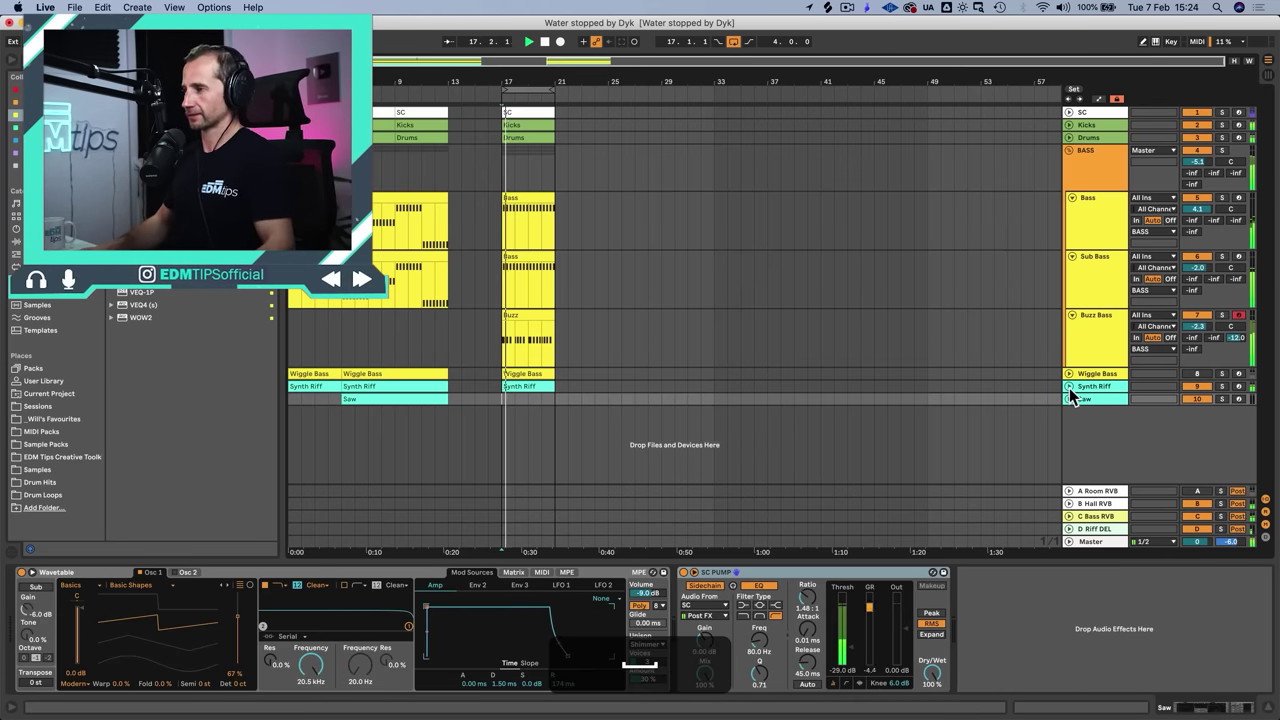
left_click(1069, 387)
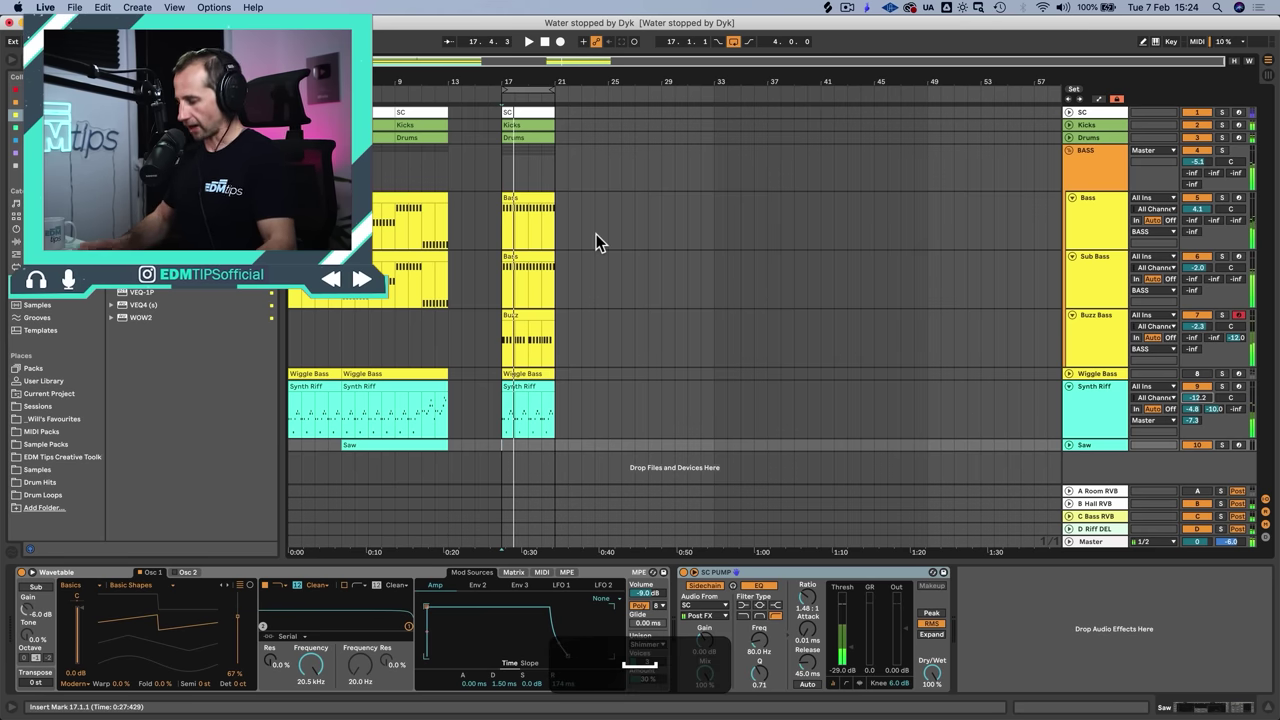
key("super+s")
Step: Expand the Drums track and search the Drum Hits folder for "cowbell"
left_click(1088, 139)
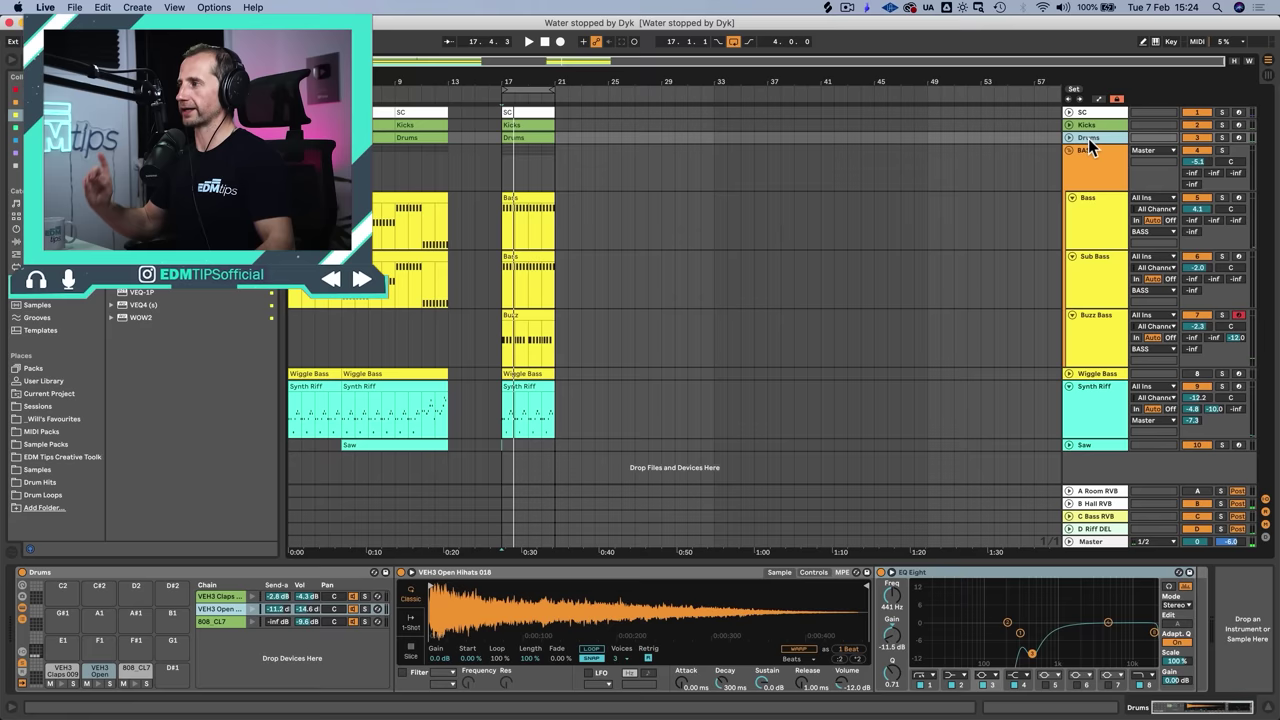
left_click(1070, 137)
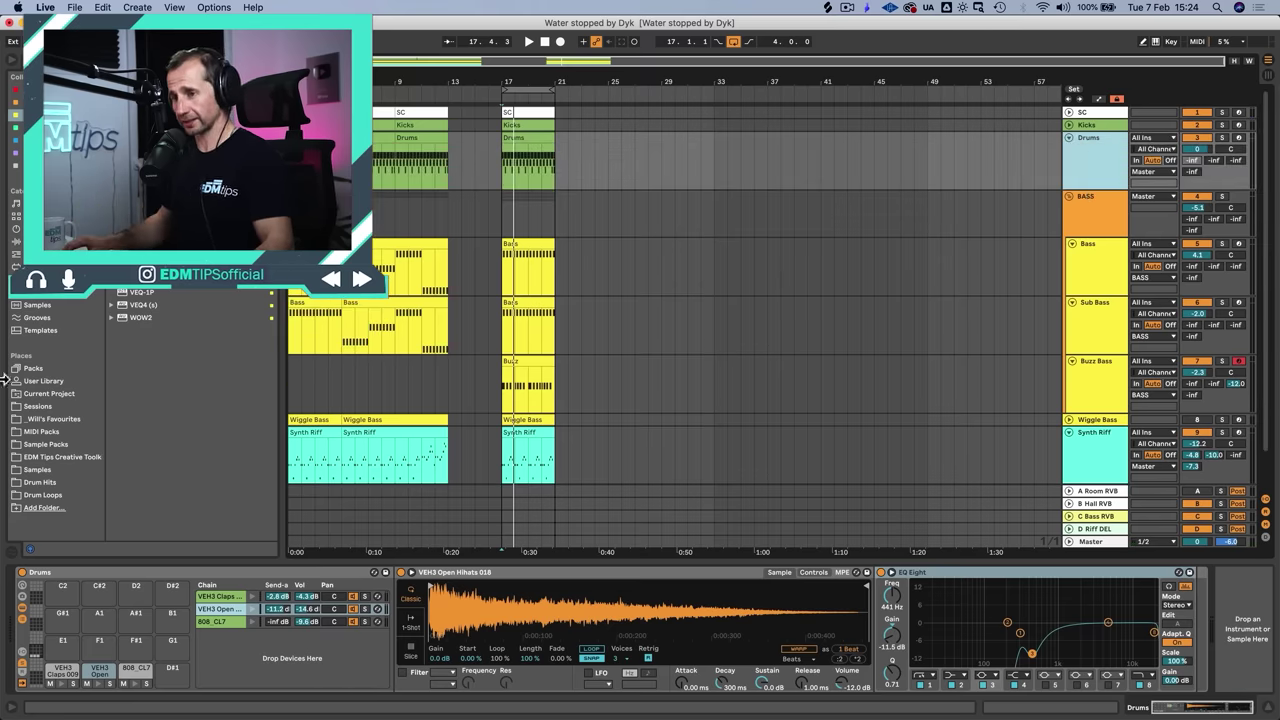
left_click(30, 483)
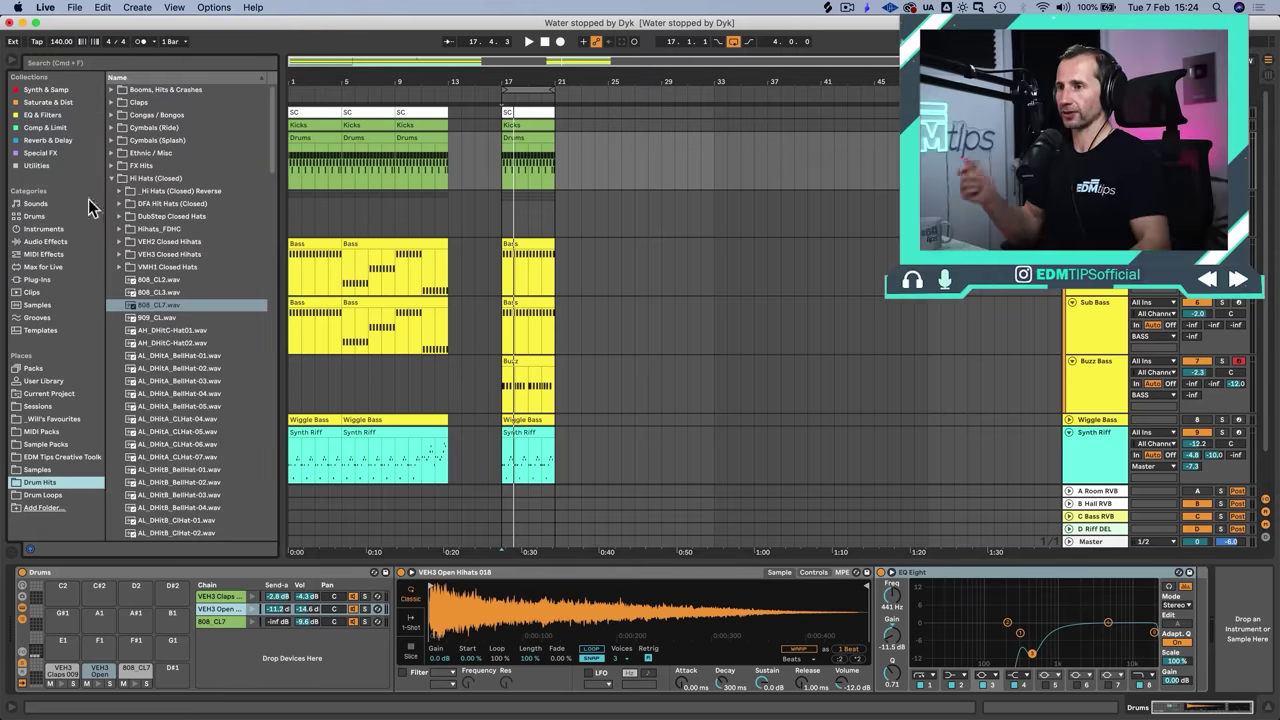
left_click(82, 59)
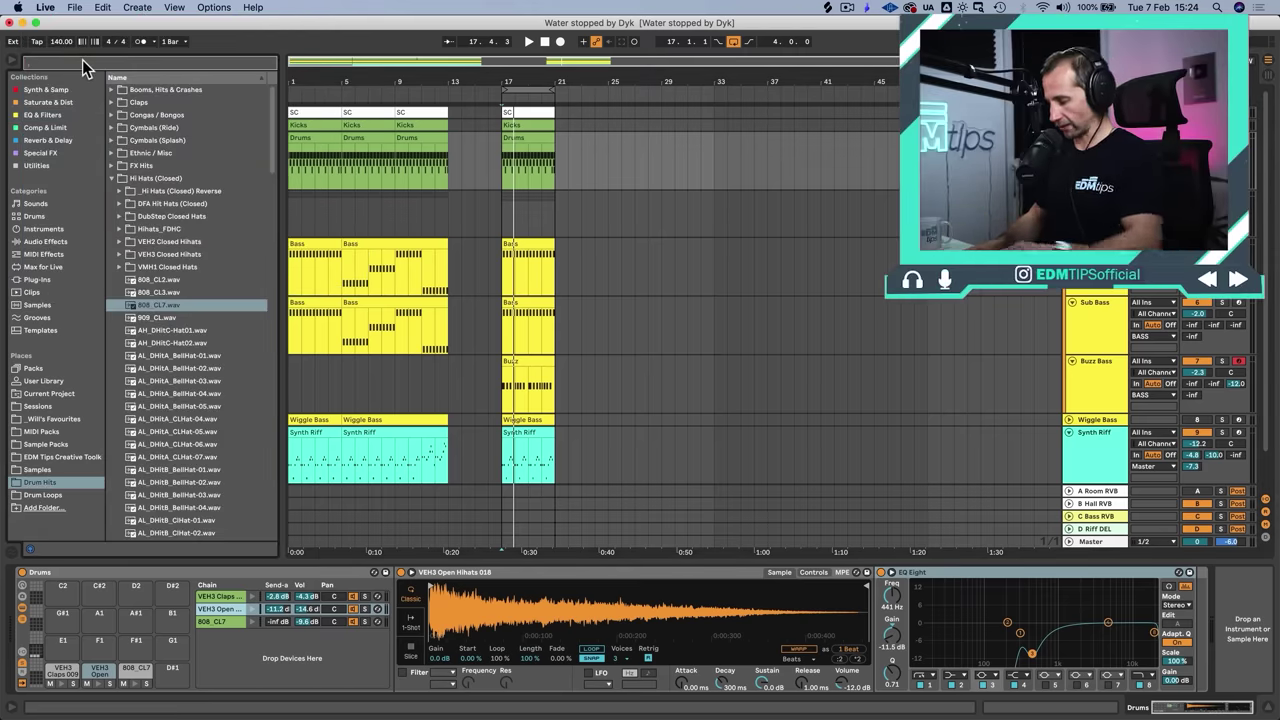
type("cowbell")
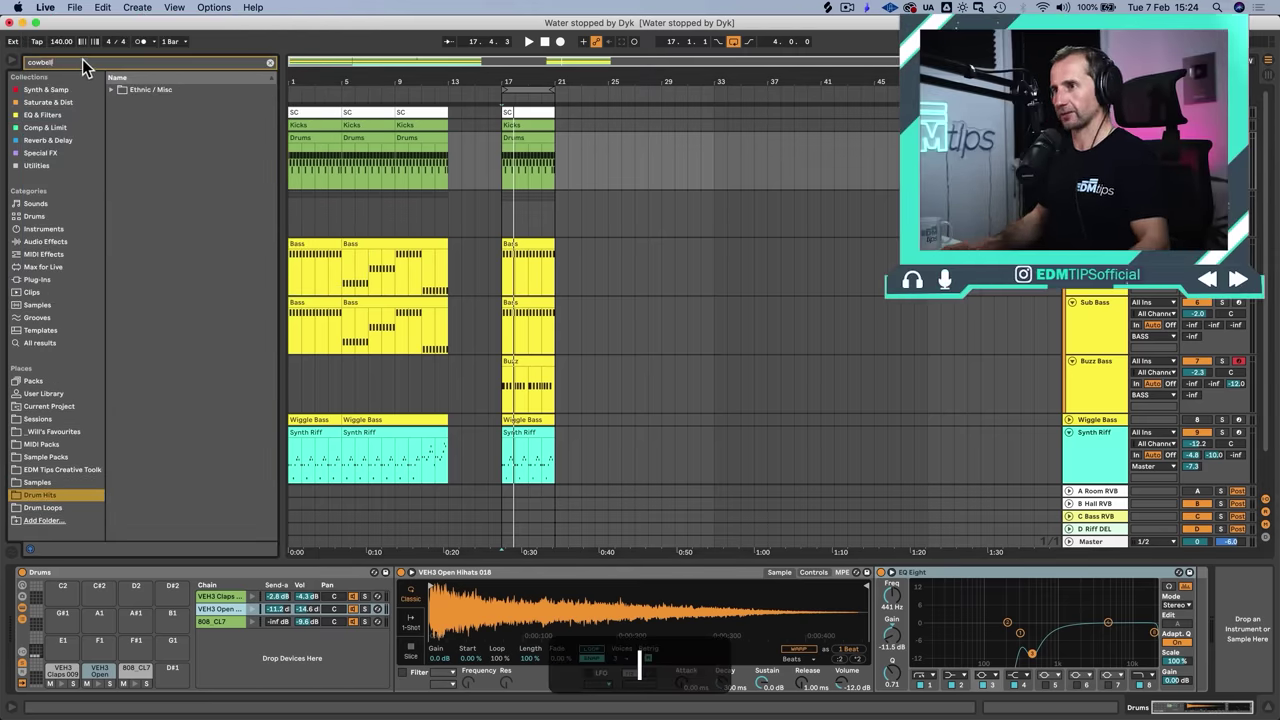
Step: Add 808_Cowbell.wav as a new chain in the Drums rack and transpose it to -2 st, auditioning the sound
left_click(140, 89)
left_click(146, 129)
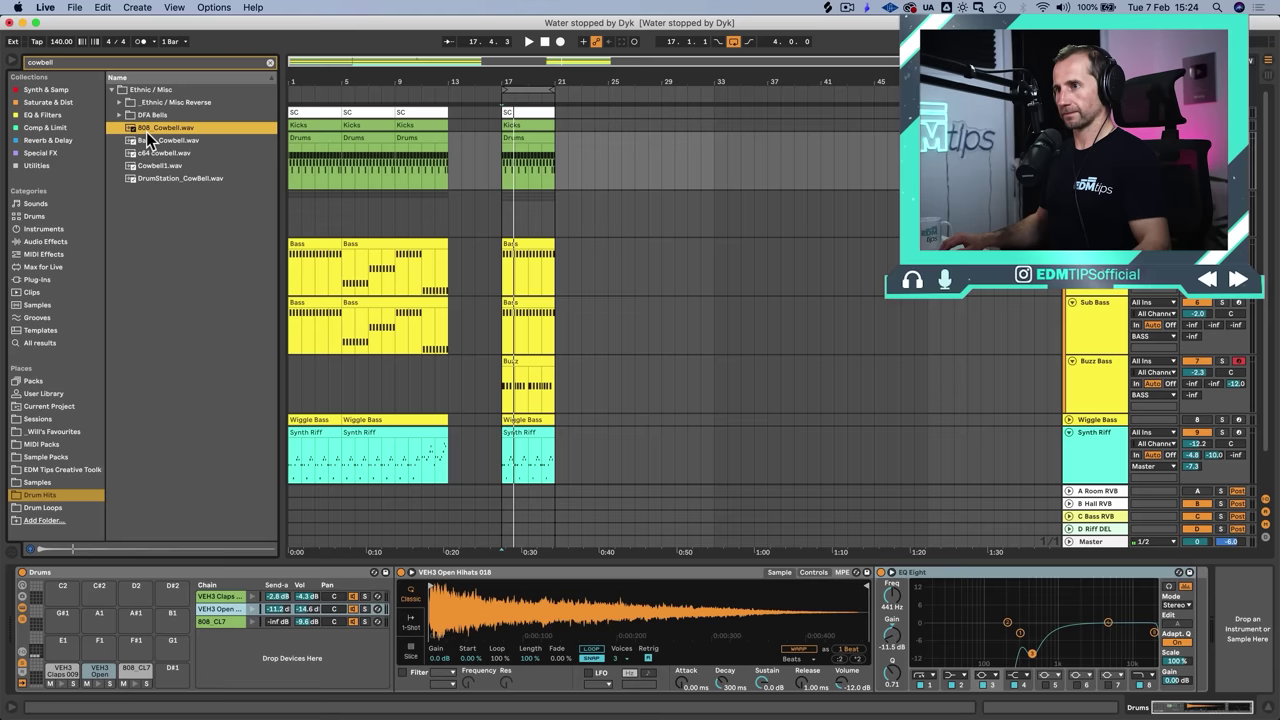
left_click_drag(151, 126, 236, 639)
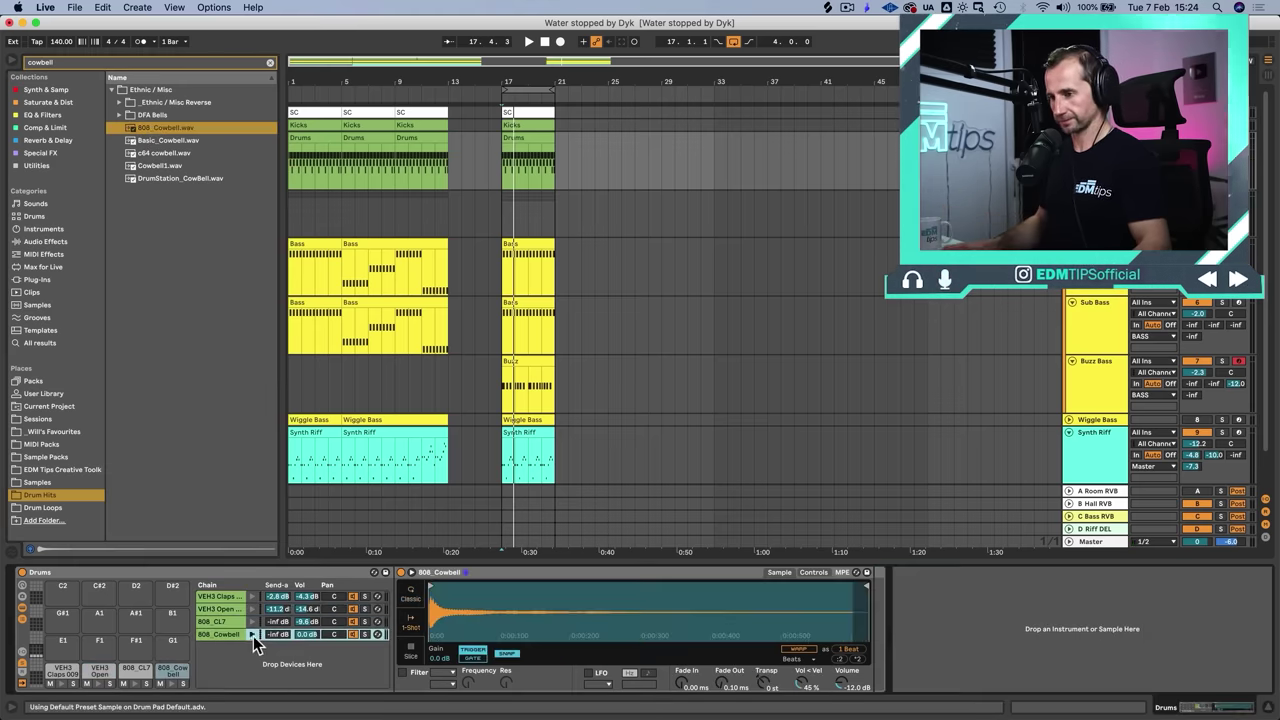
left_click(253, 636)
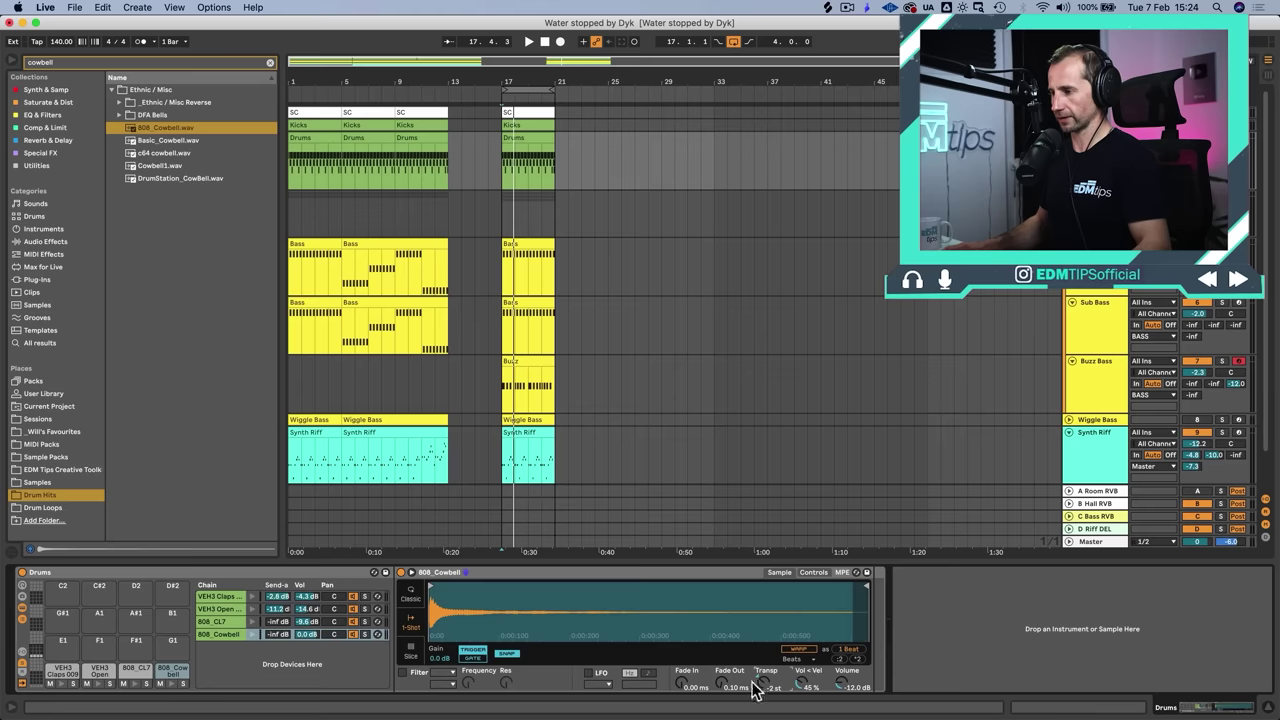
left_click(251, 634)
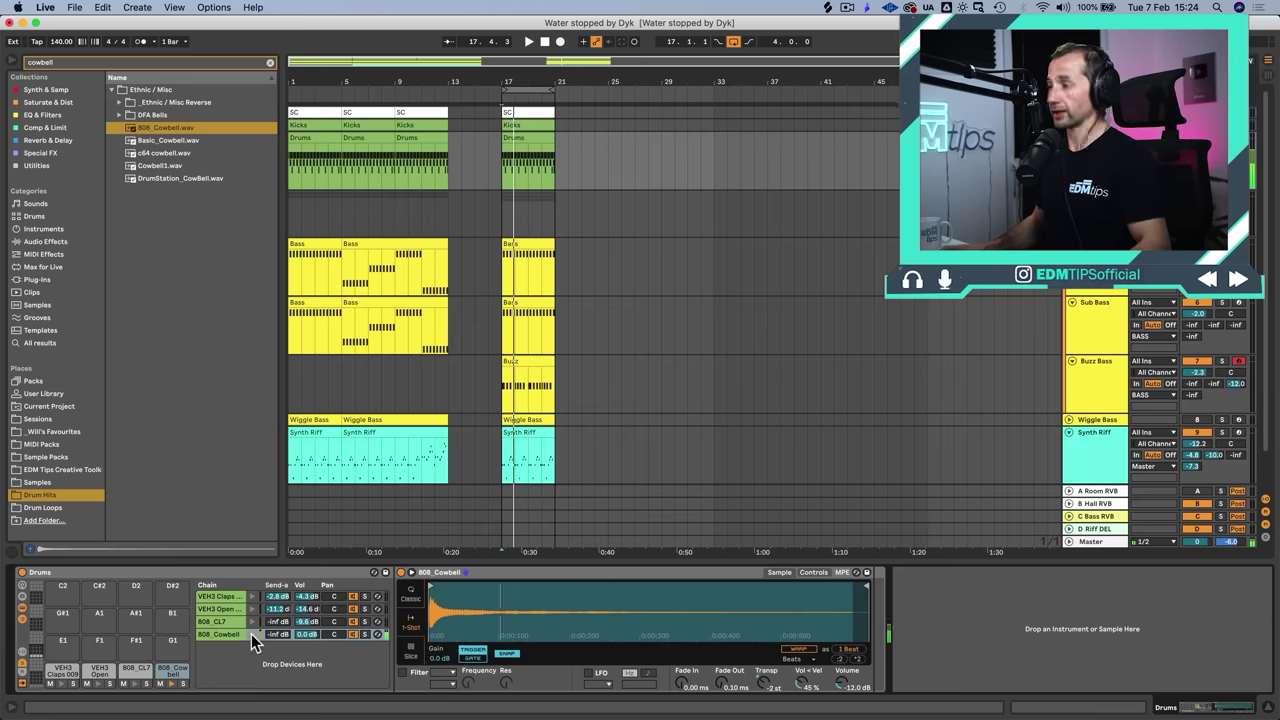
Step: In the Drums clip at bar 17, add an 808_Cowbell note on beat 1.3 and repeat it on beat 2.3
double_click(543, 150)
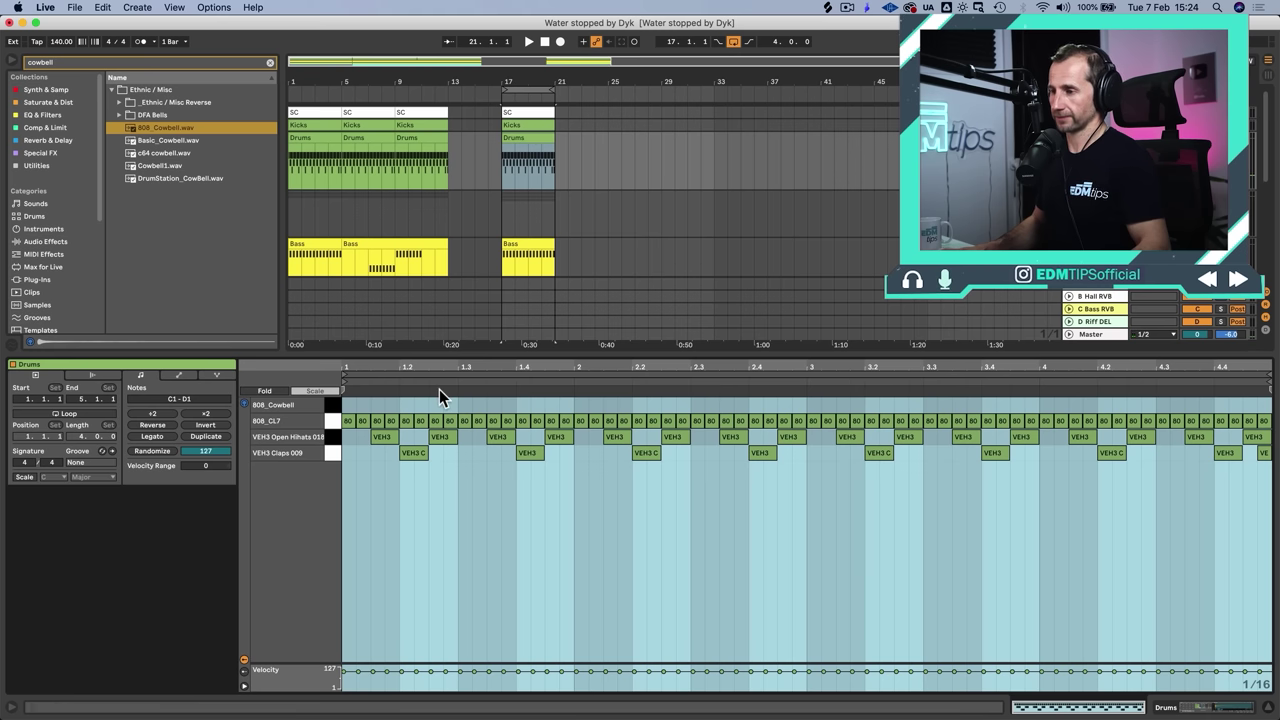
key("space")
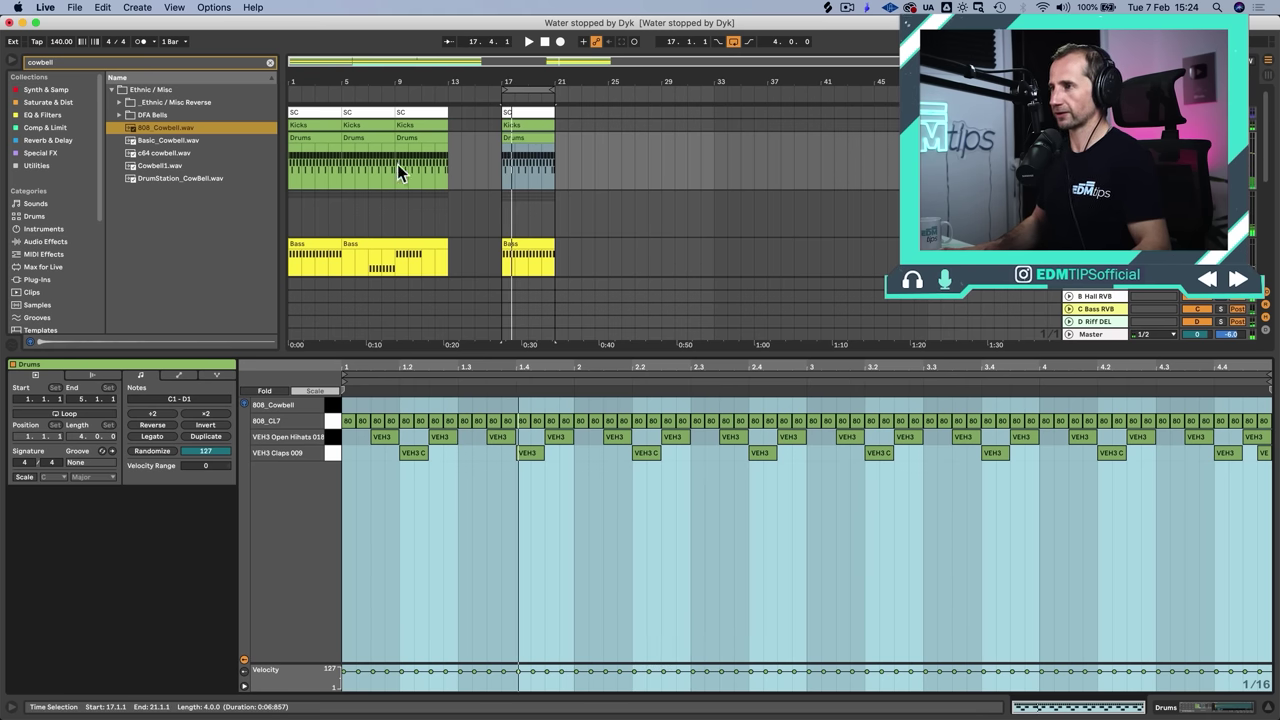
key("space")
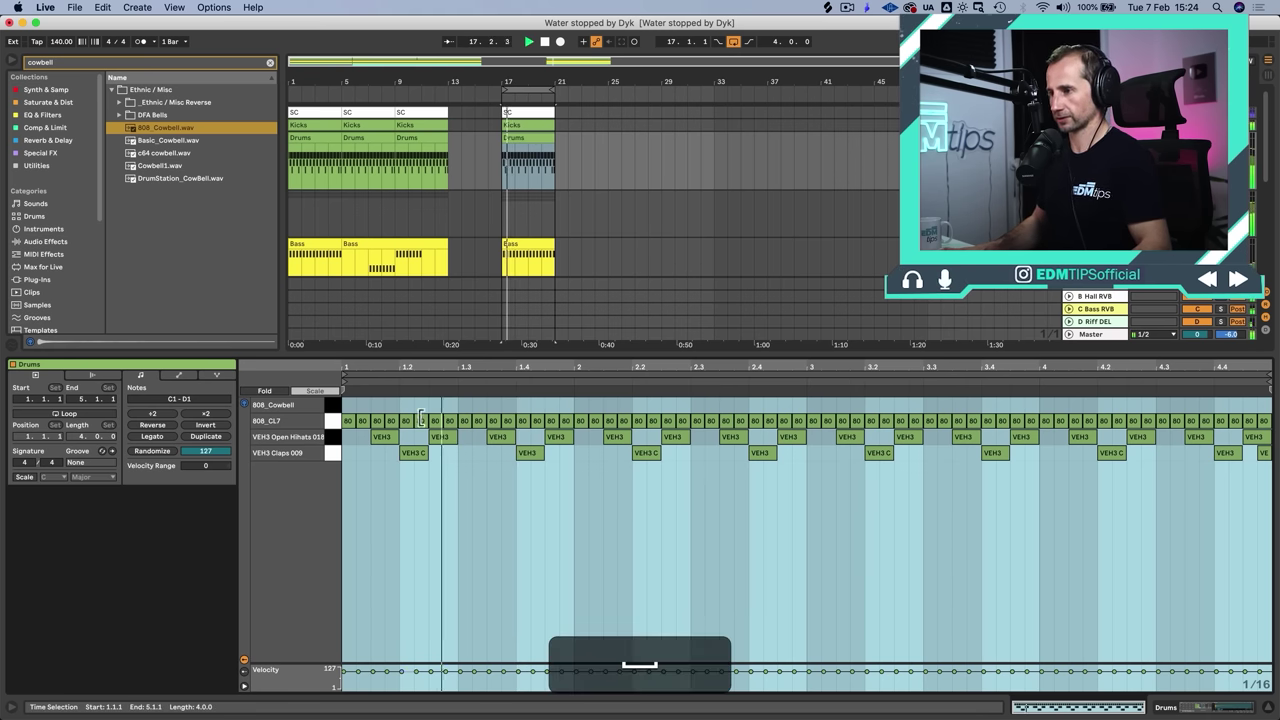
double_click(465, 404)
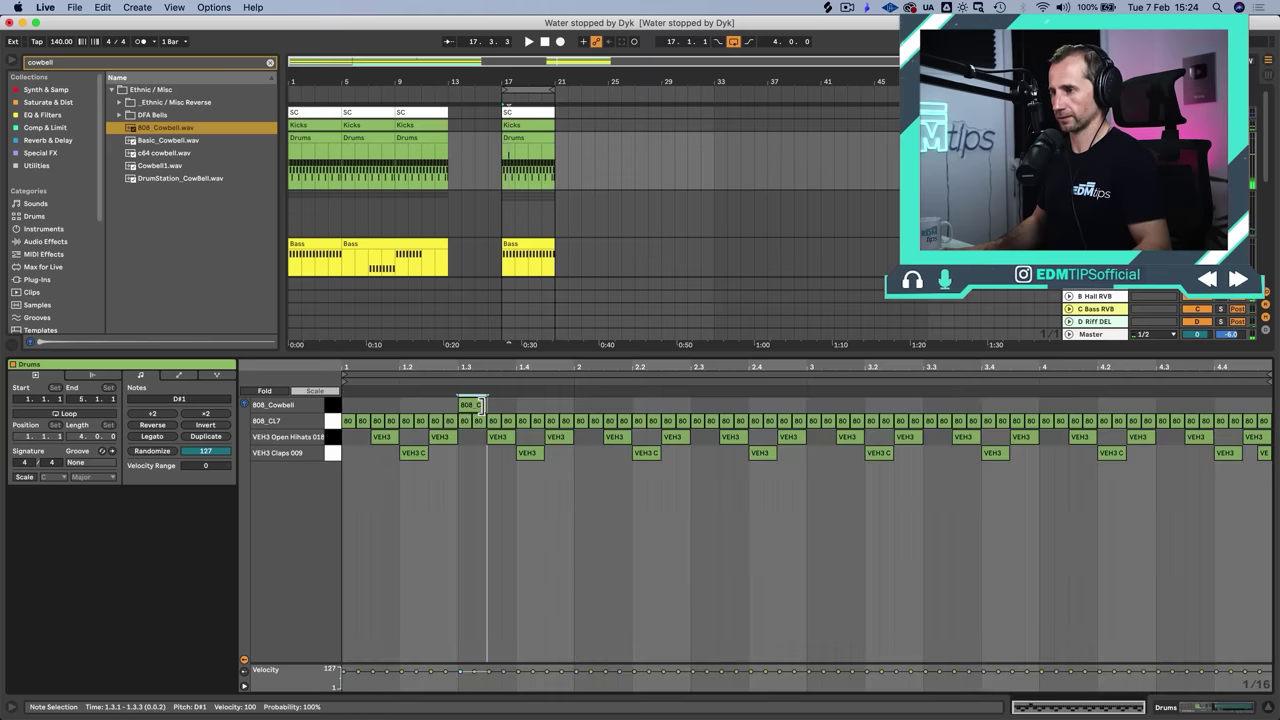
key("space")
left_click_drag(426, 409, 344, 399)
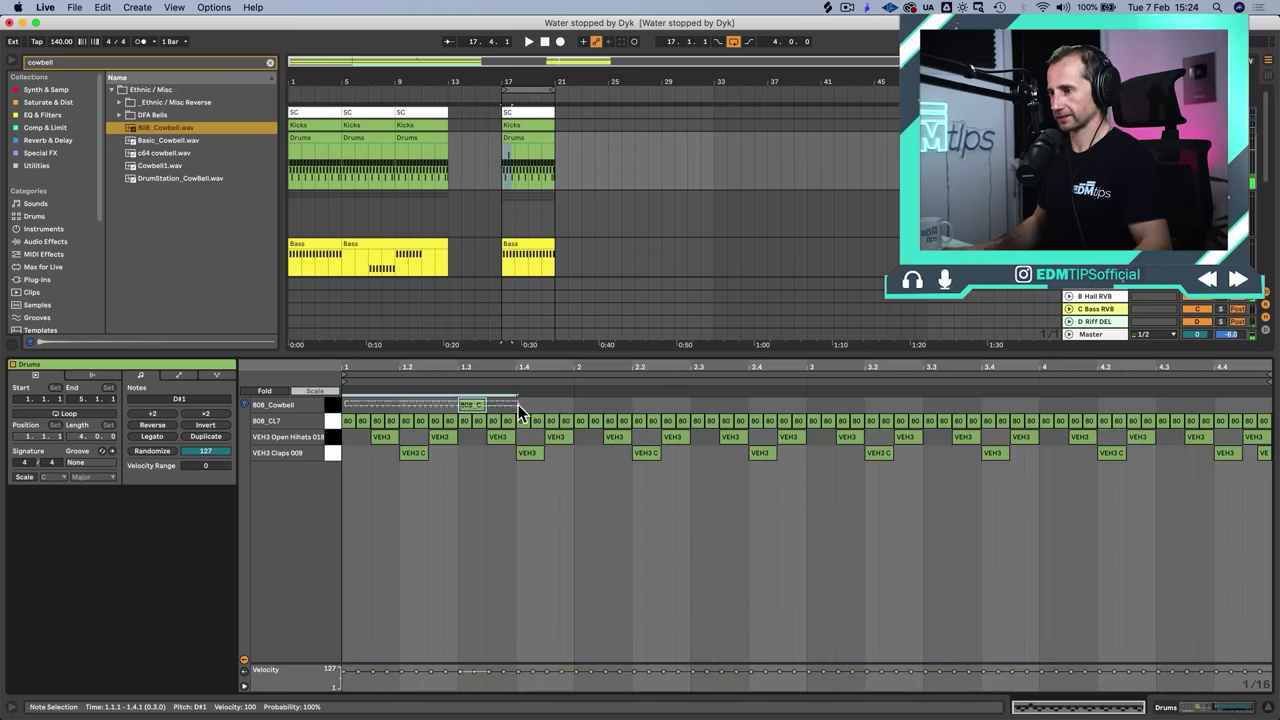
left_click(620, 406)
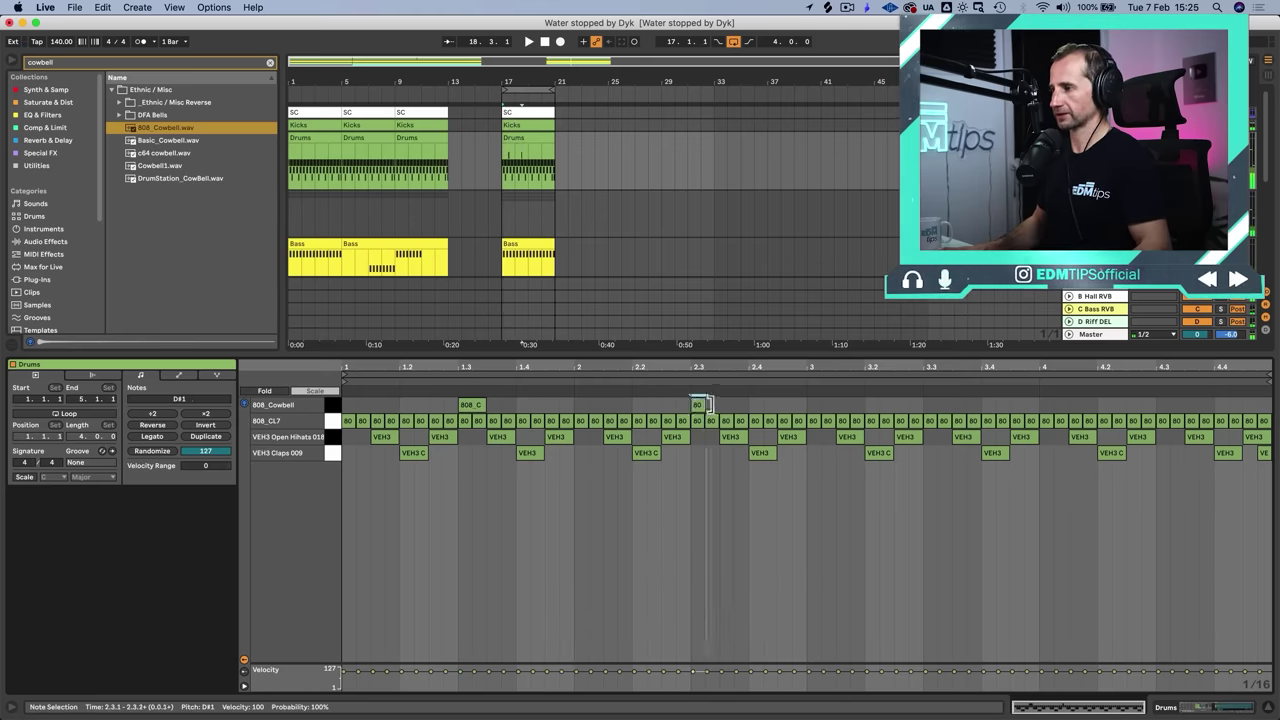
Step: Set the 808_Cowbell chain volume to -5.0 dB and its reverb send to 0.0 dB while the section plays
key("shift+Tab")
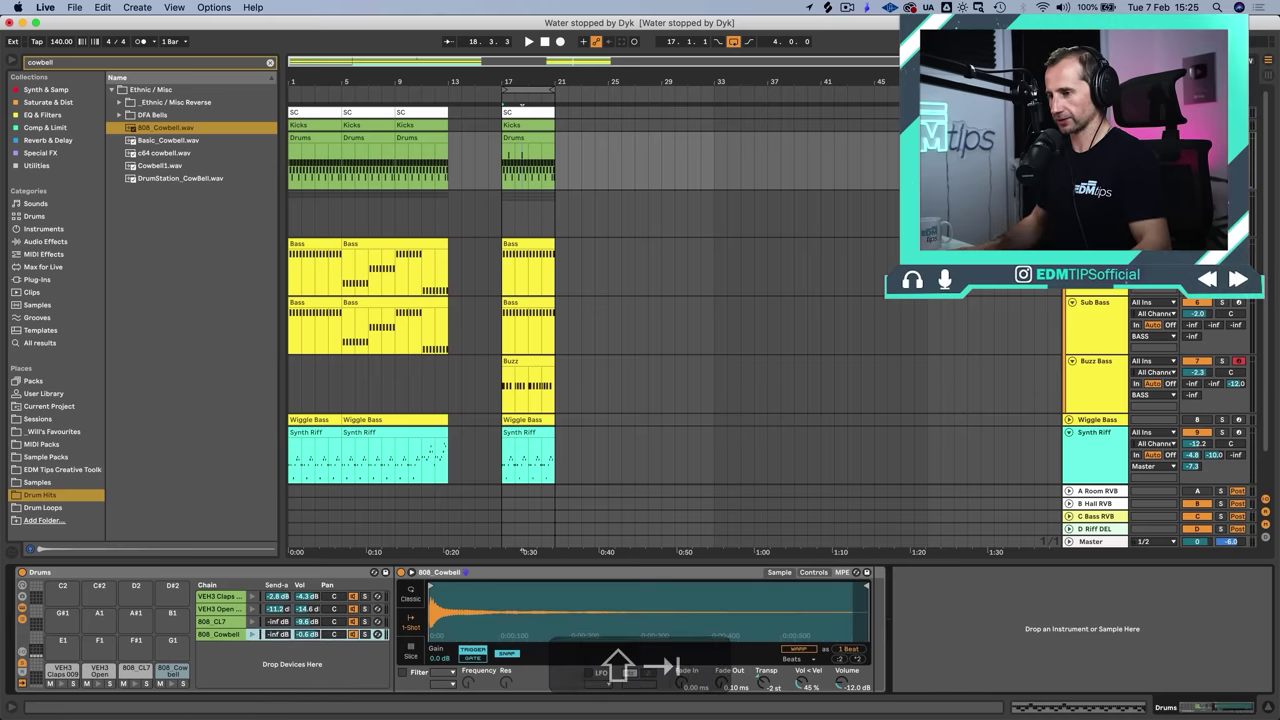
key("space")
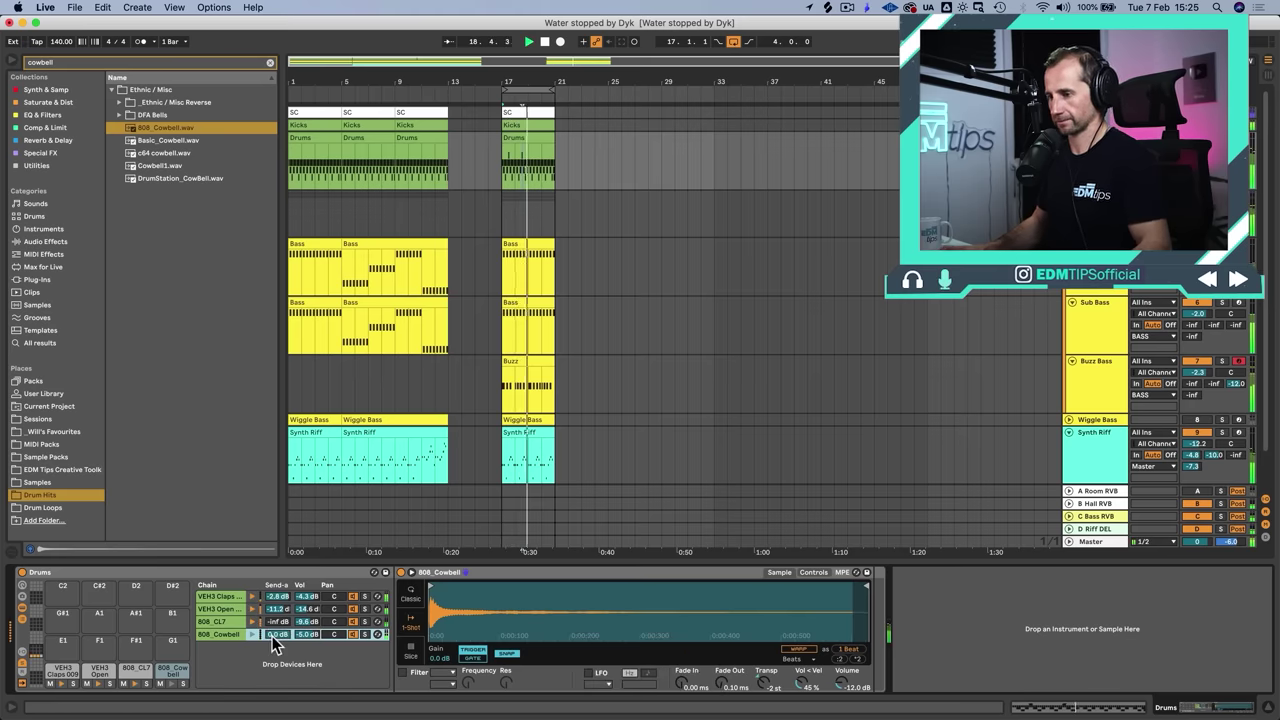
key("space")
Step: Duplicate the cowbell notes from the first two bars of the bar 17 Drums clip into its last two bars and save the set
double_click(533, 156)
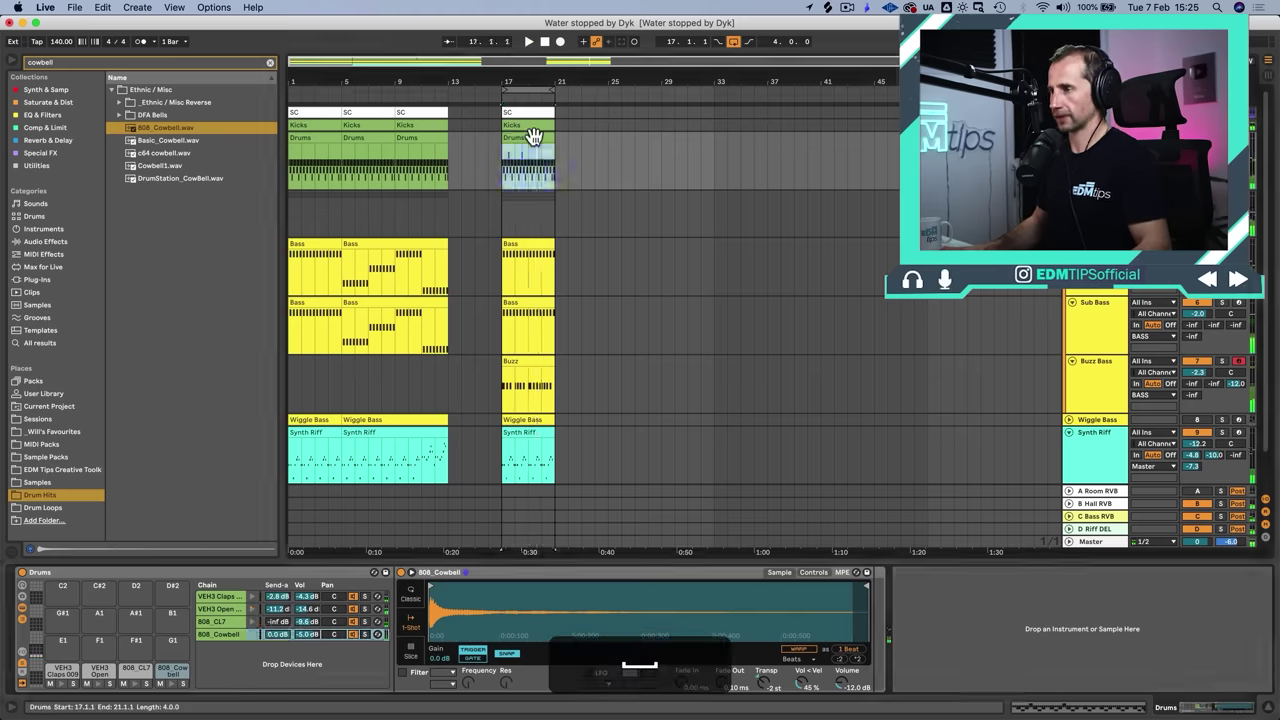
left_click_drag(806, 404, 345, 404)
key("super")
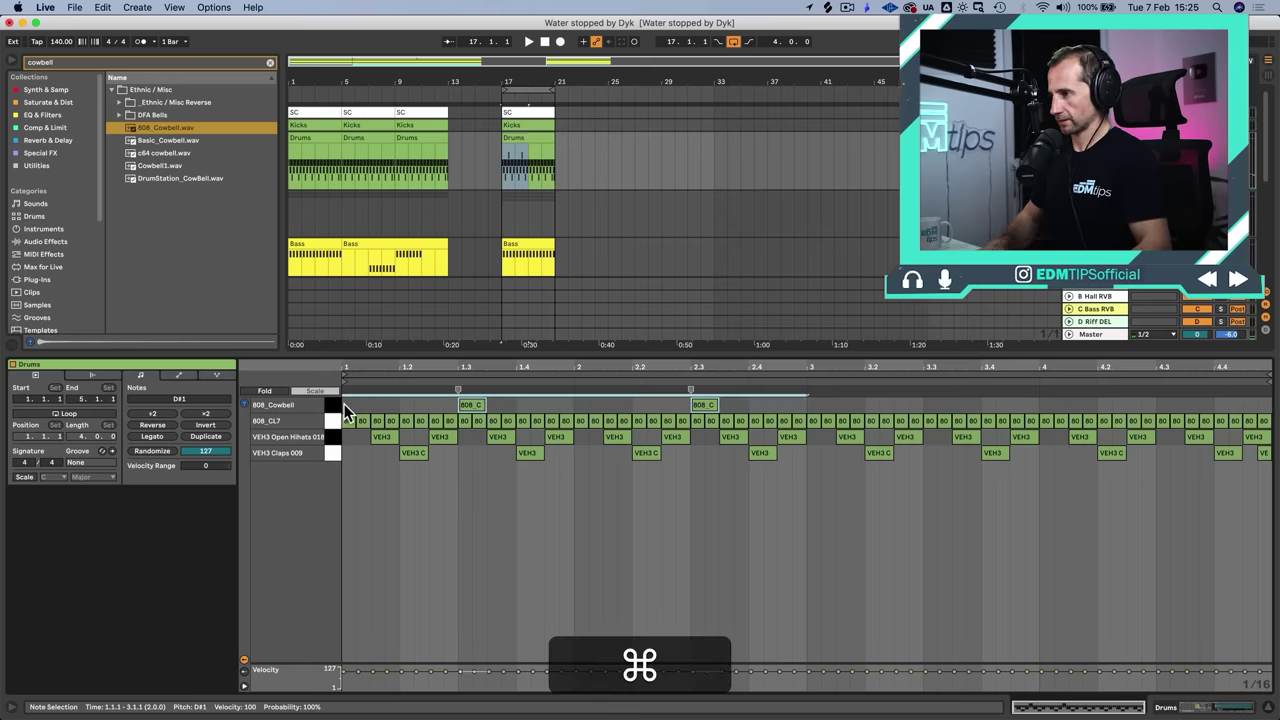
key("super+d")
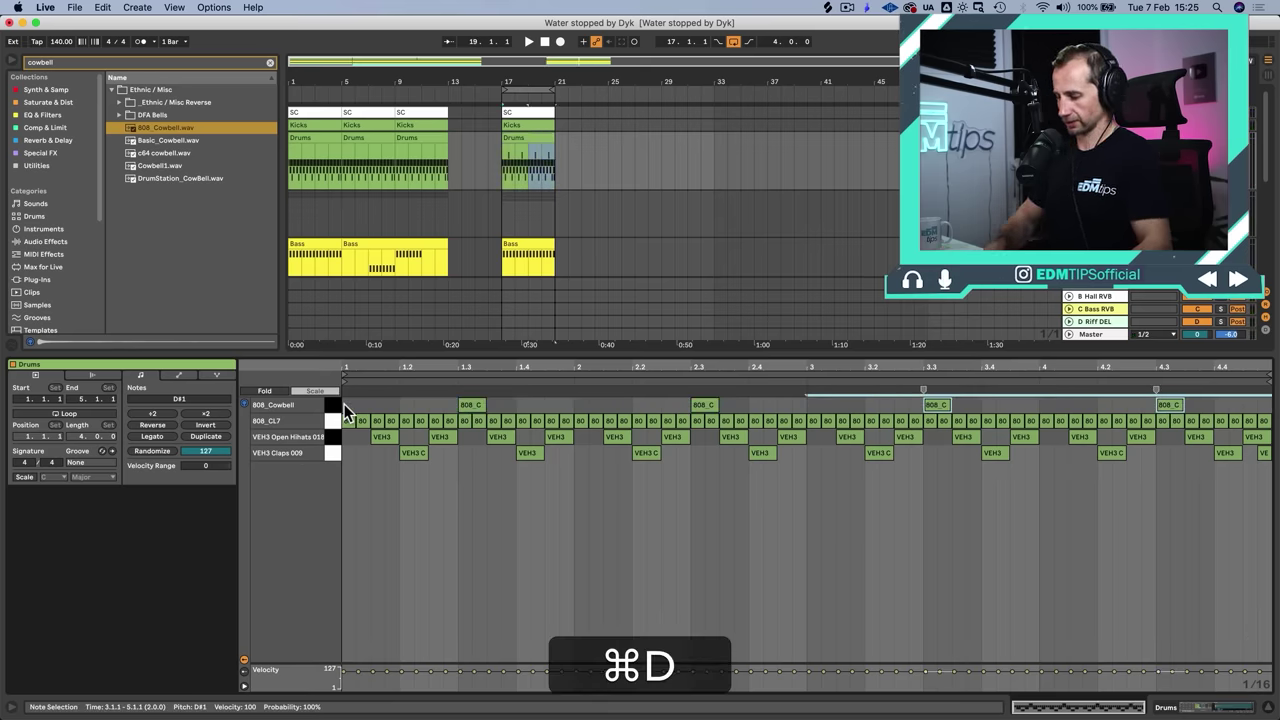
key("shift+Tab")
key("super+shift+s")
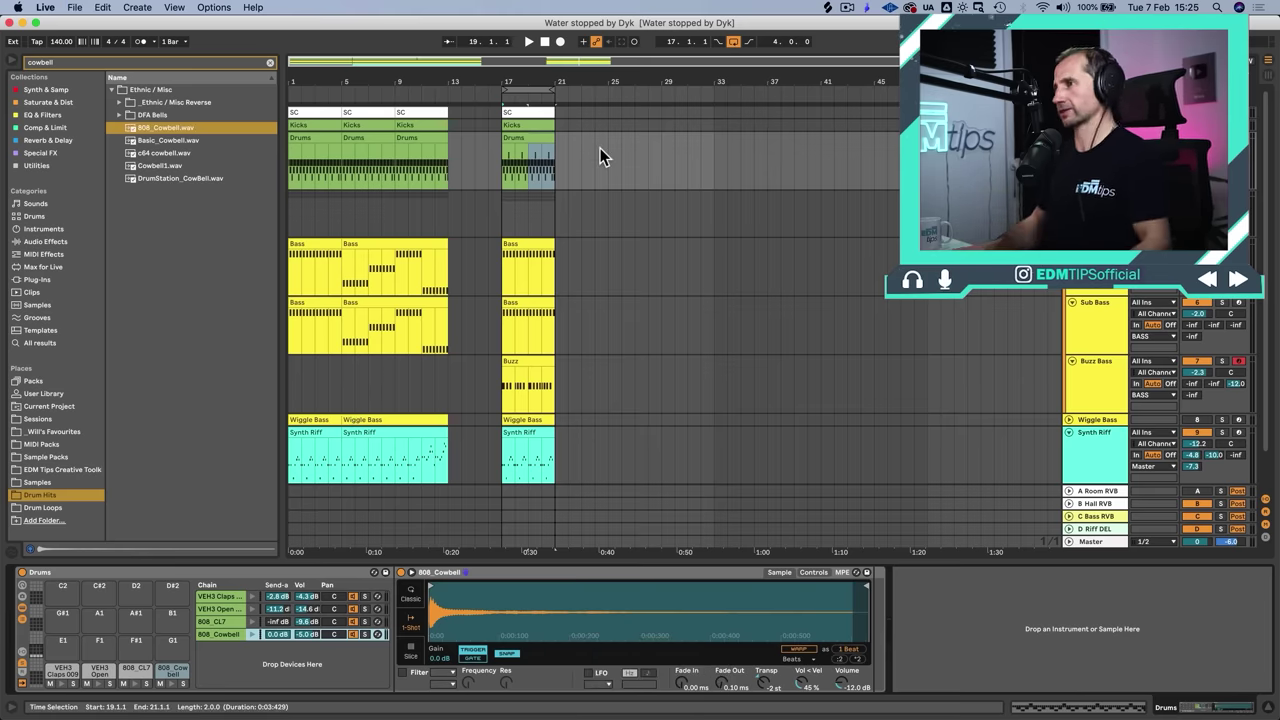
Step: Insert EQ Eight before SC PUMP on the 808_CL7 hi-hat chain during playback and boost 5.08 dB at 5.74 kHz
key("space")
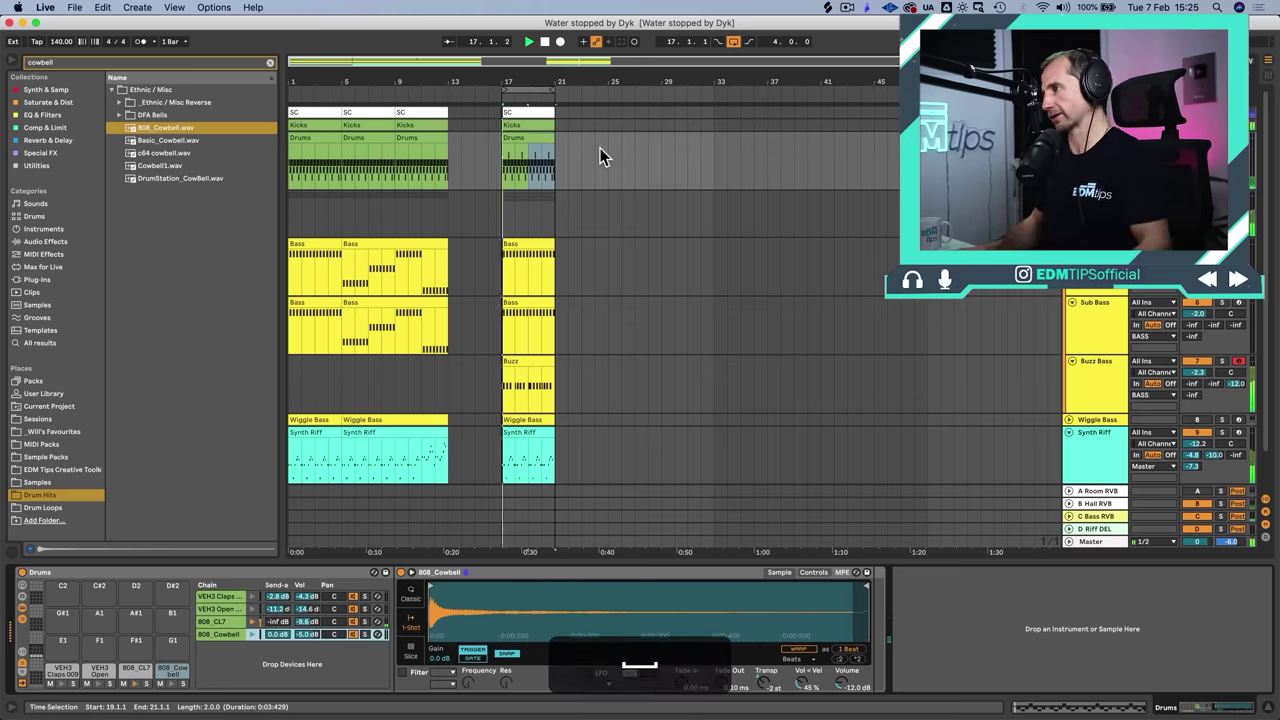
left_click(222, 608)
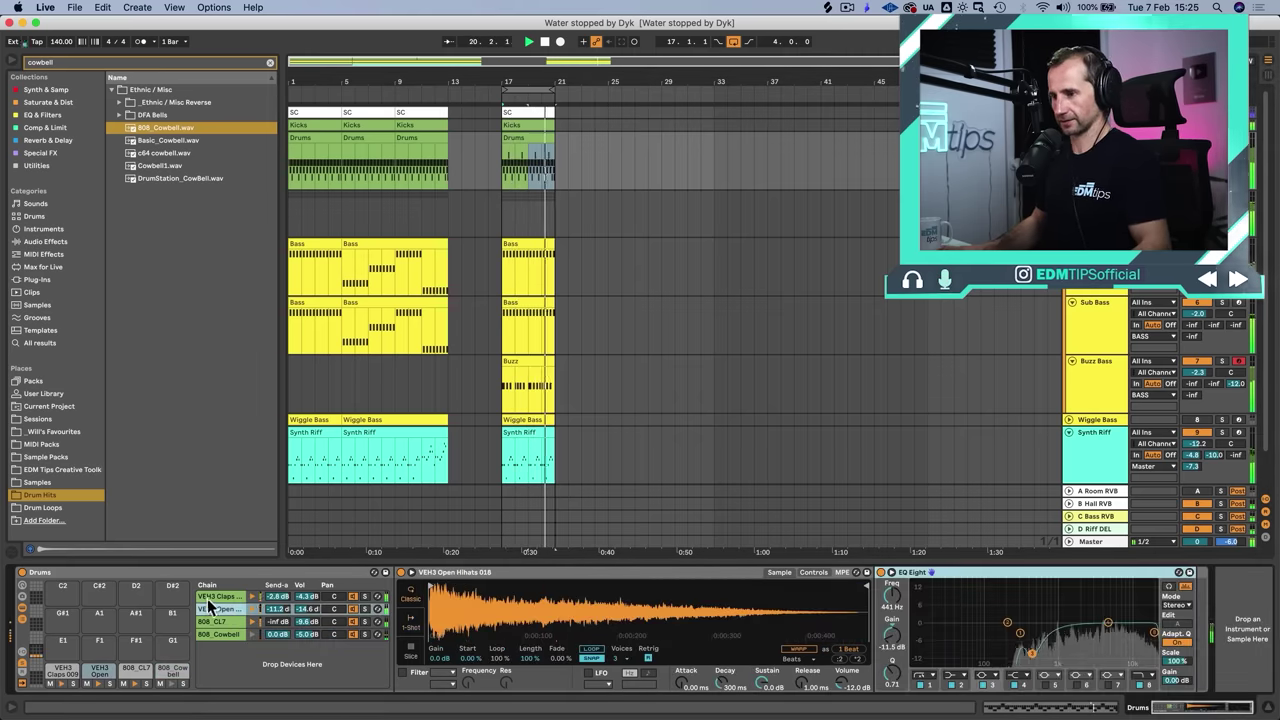
left_click(210, 621)
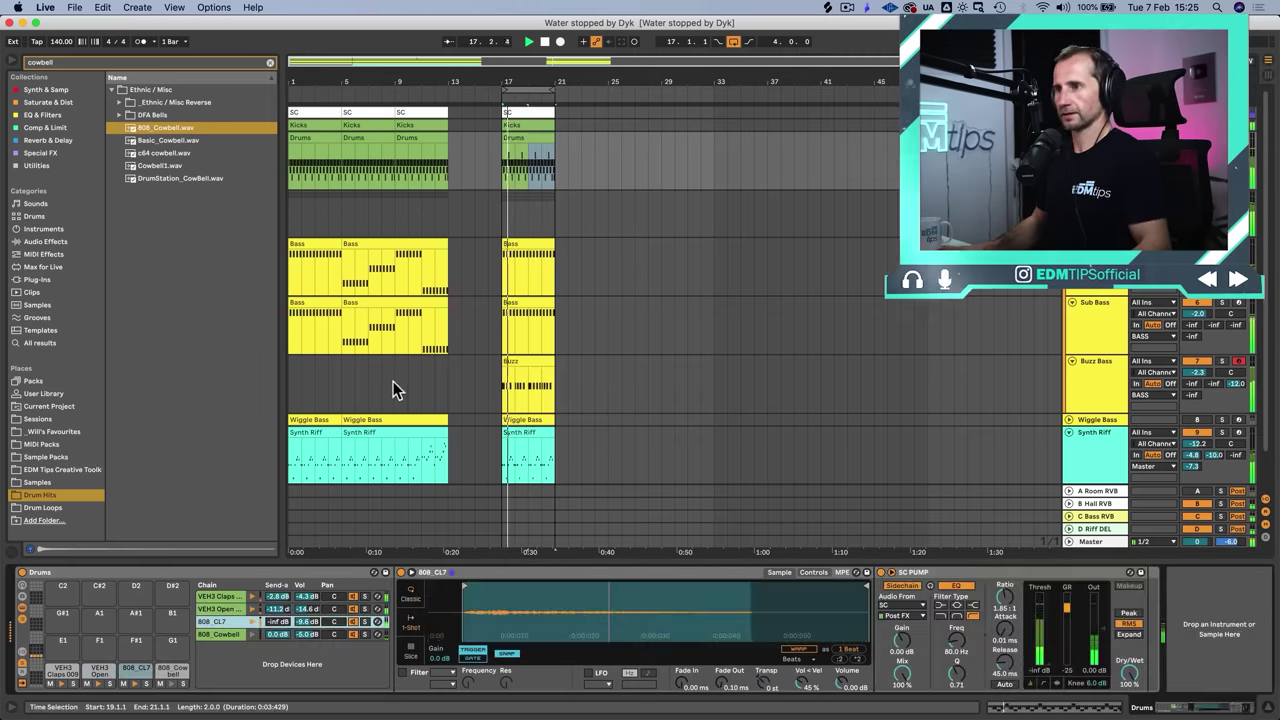
left_click(45, 114)
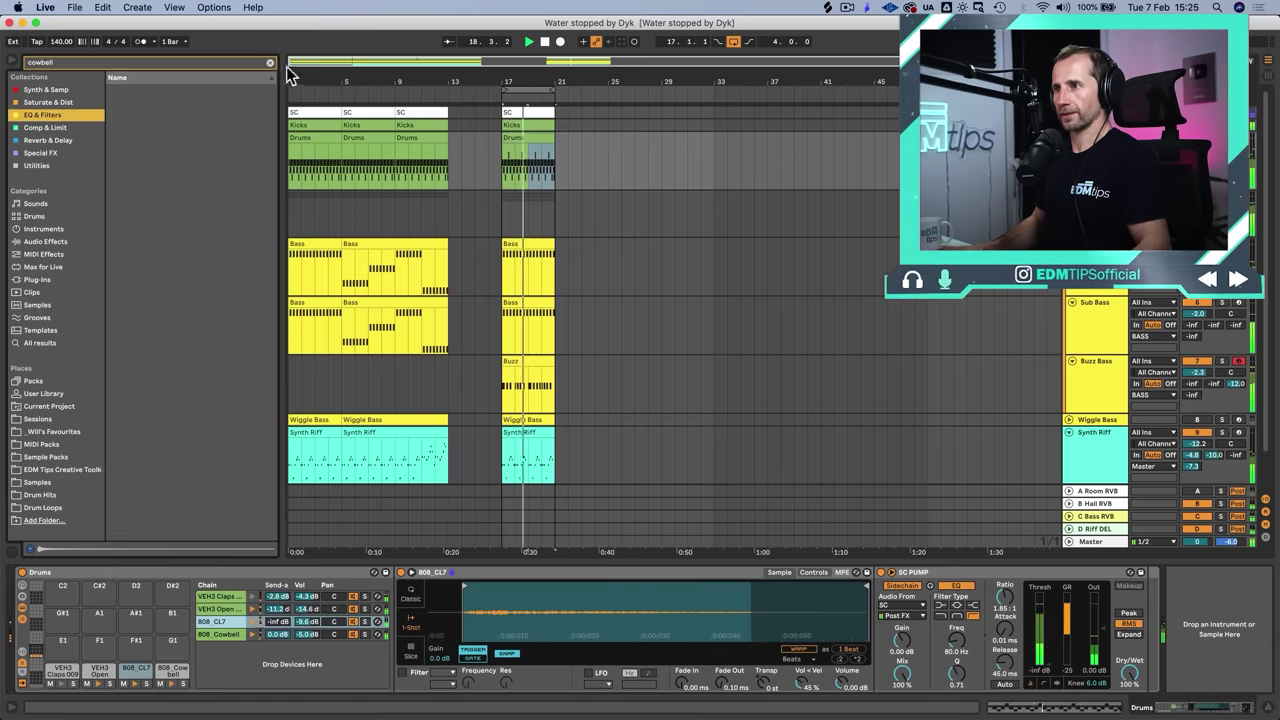
left_click(269, 62)
left_click(147, 99)
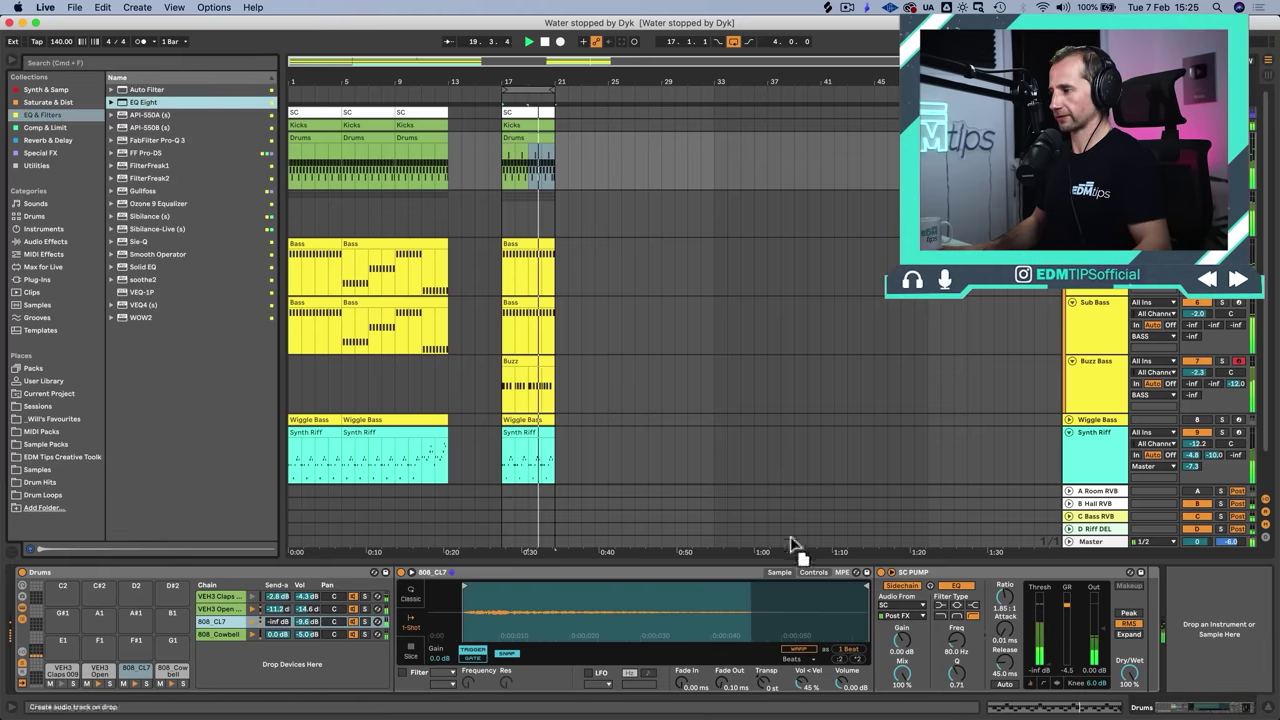
left_click_drag(790, 545, 905, 585)
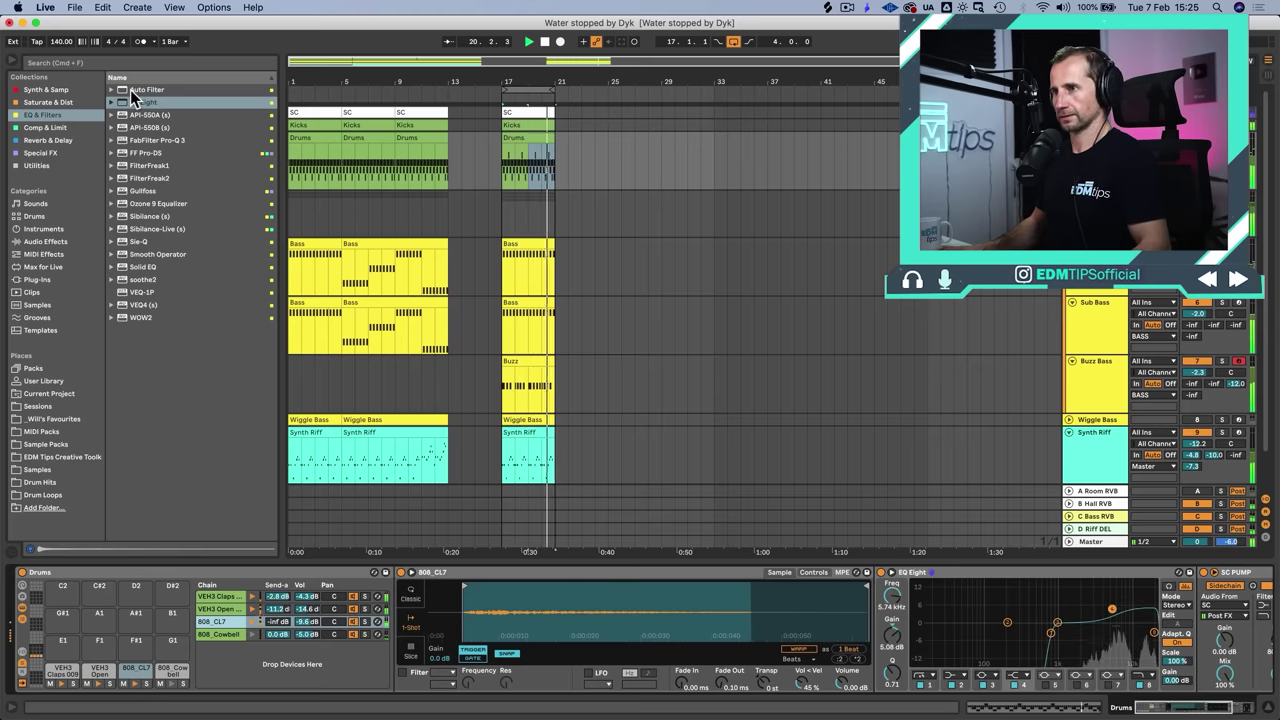
Step: Insert Auto Pan before EQ Eight on the 808_CL7 chain, set its amount to 83.3% and rate to 0.87 Hz, auditioning the Drums
left_click_drag(130, 89, 876, 598)
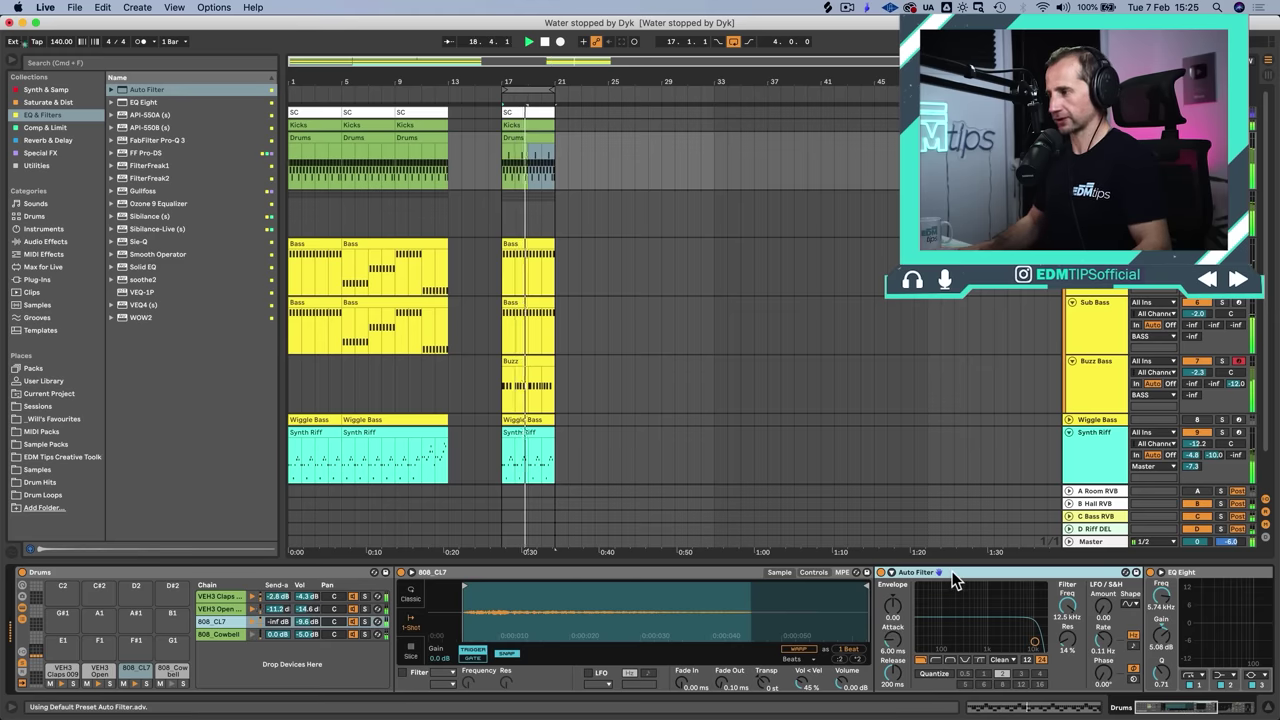
key("BackSpace")
left_click(36, 166)
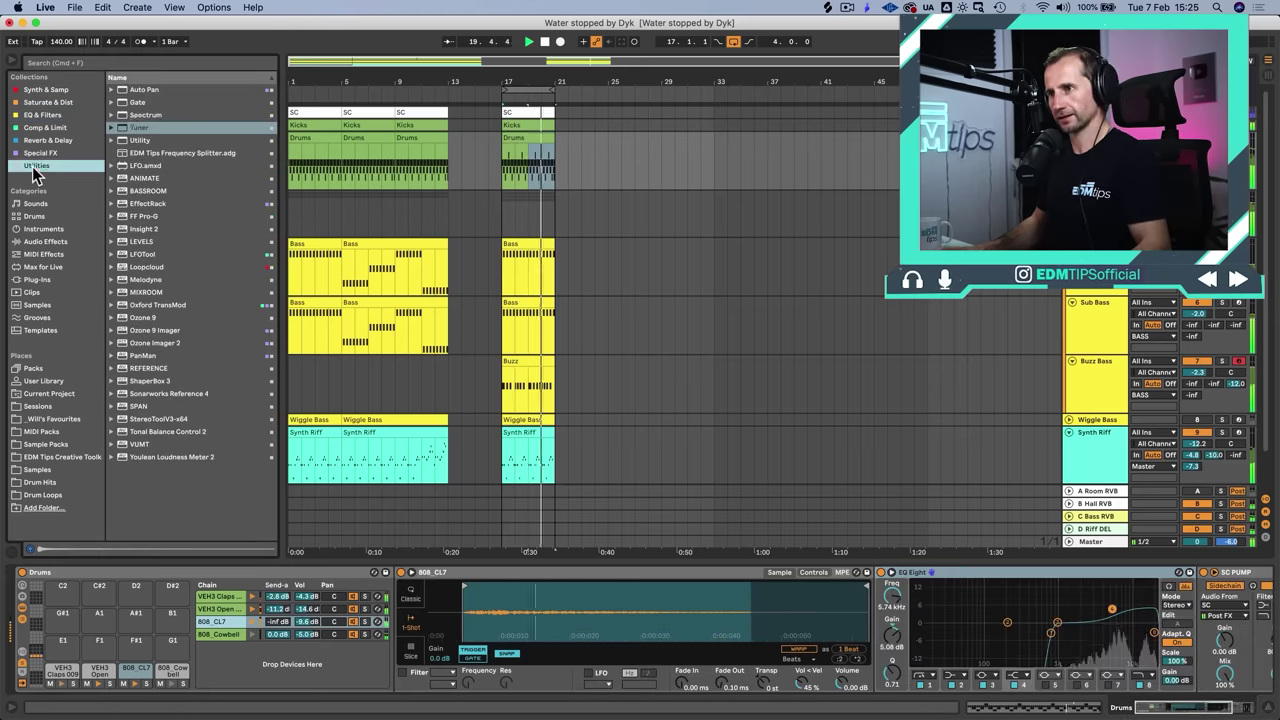
left_click_drag(140, 90, 879, 588)
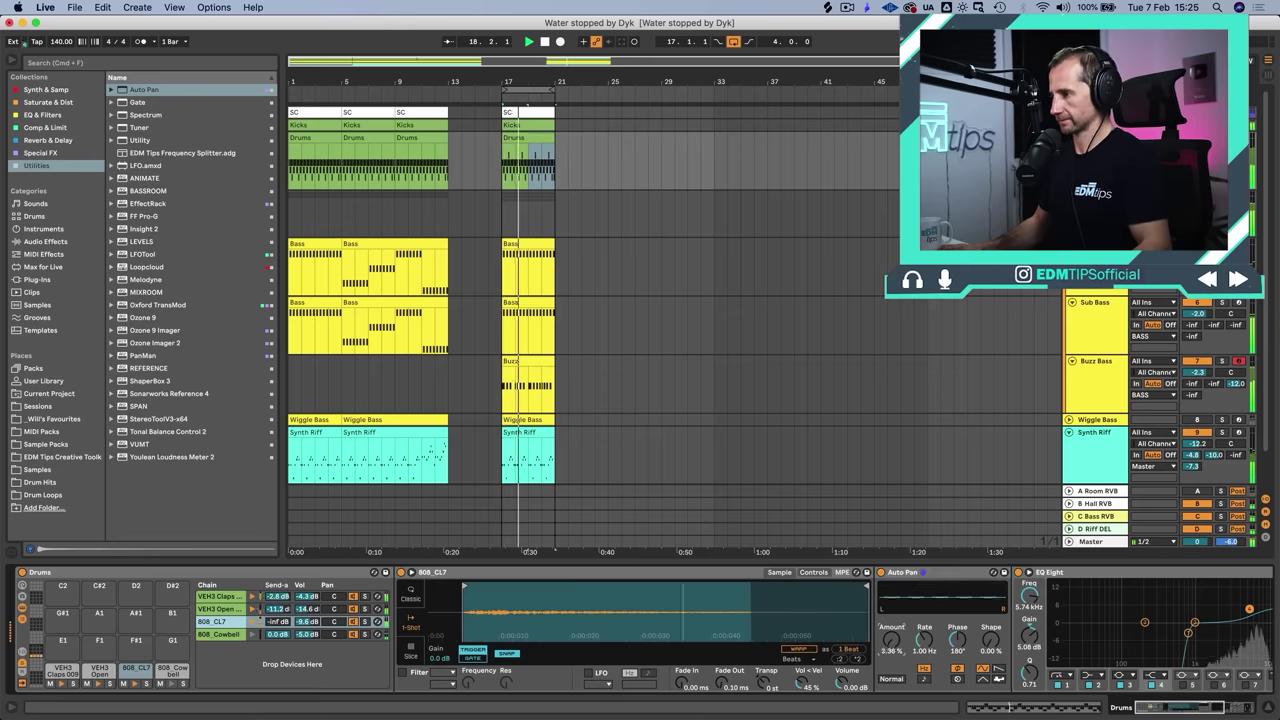
mouse_move(926, 643)
left_mouse_down()
mouse_move(926, 663)
mouse_move(901, 620)
mouse_move(925, 637)
mouse_move(931, 628)
left_mouse_up()
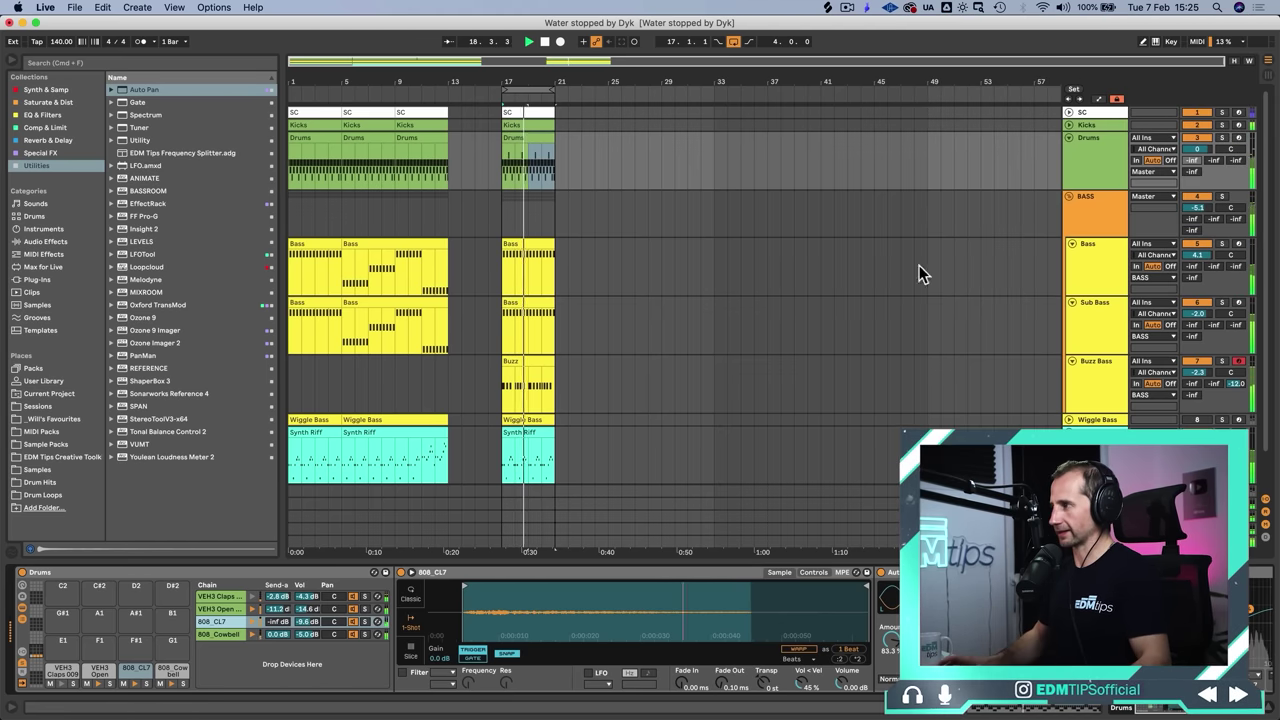
left_click(1221, 137)
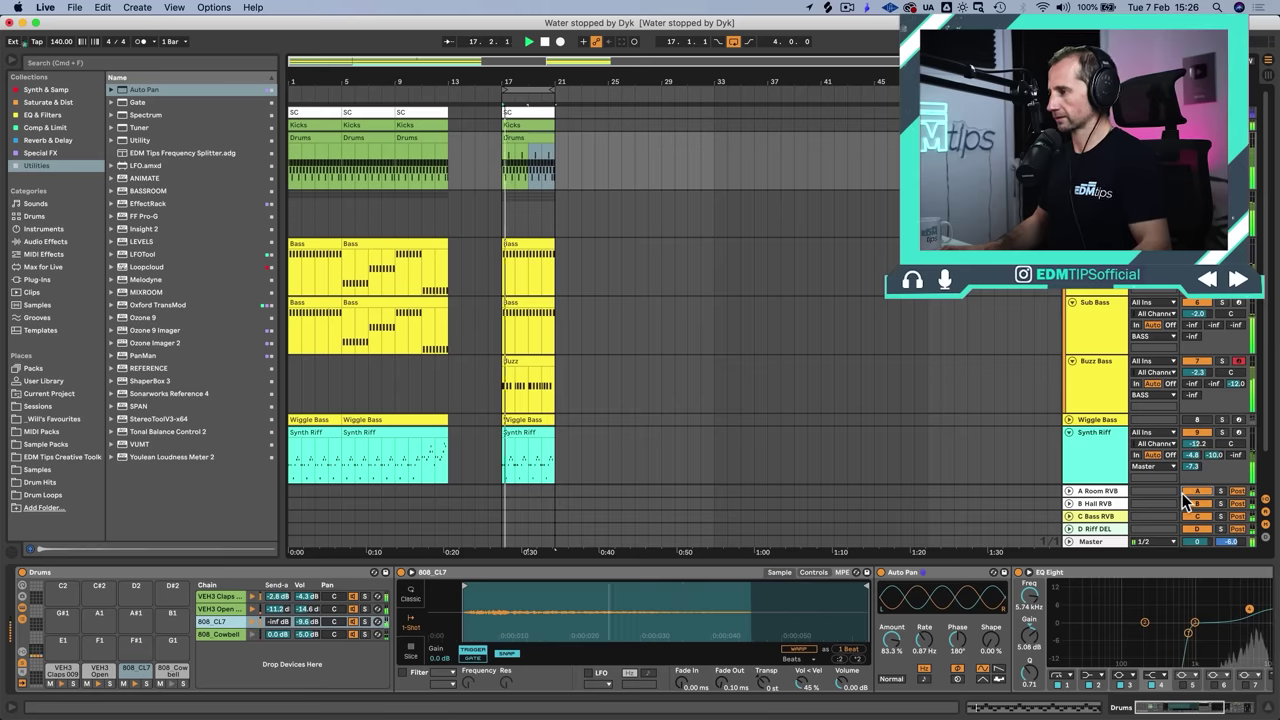
Step: Enable the A Room RVB return, set the 808_Cowbell chain's reverb send to -2.0 dB and save the set
left_click(1190, 495)
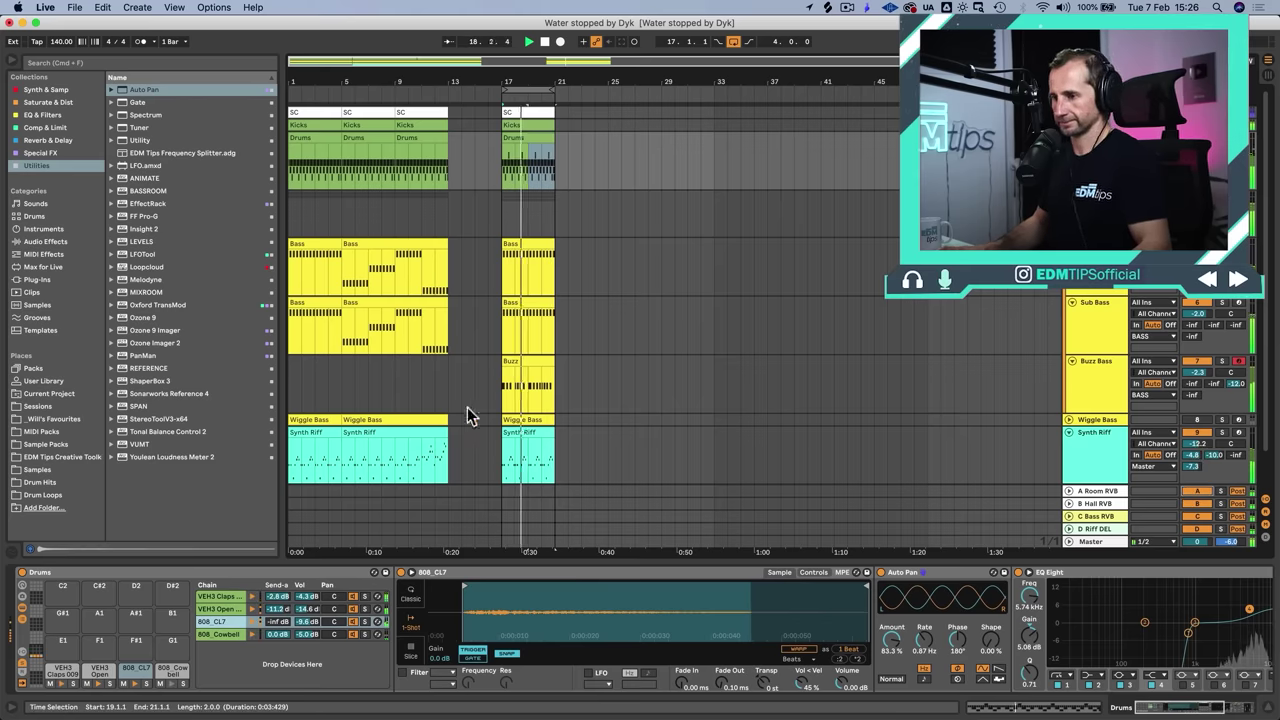
left_click(284, 635)
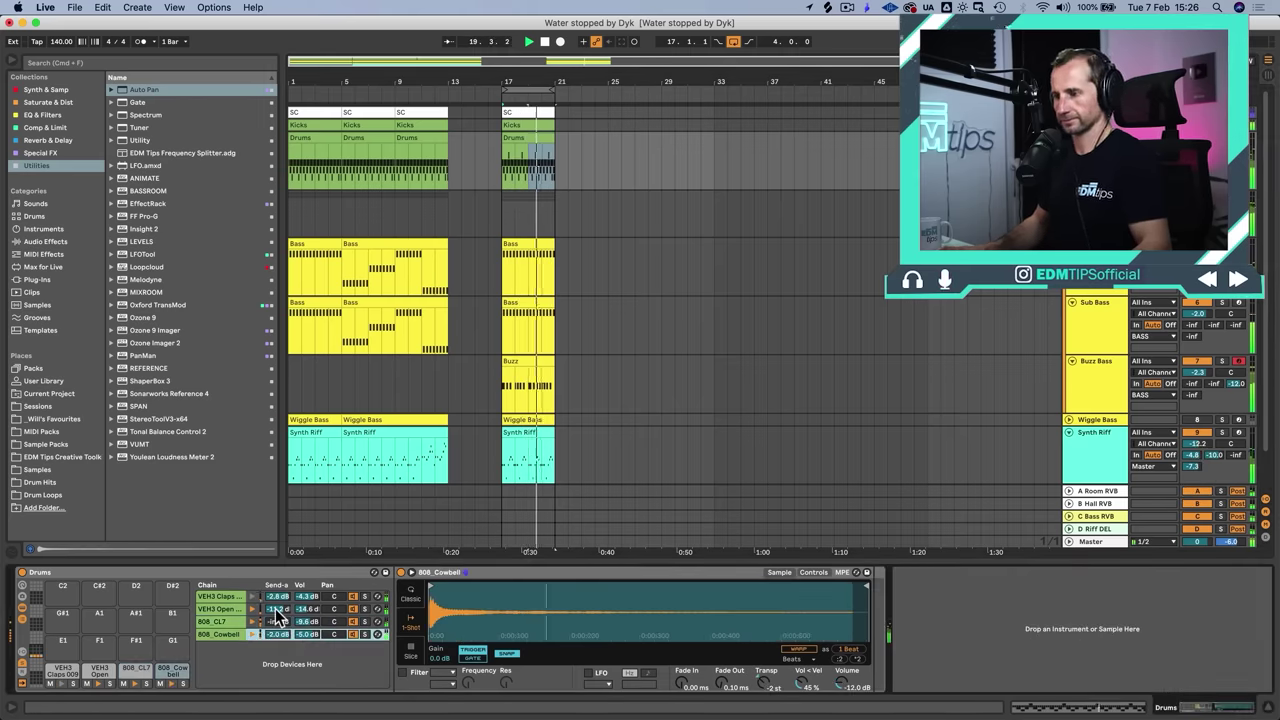
key("shift+Tab")
key("super+s")
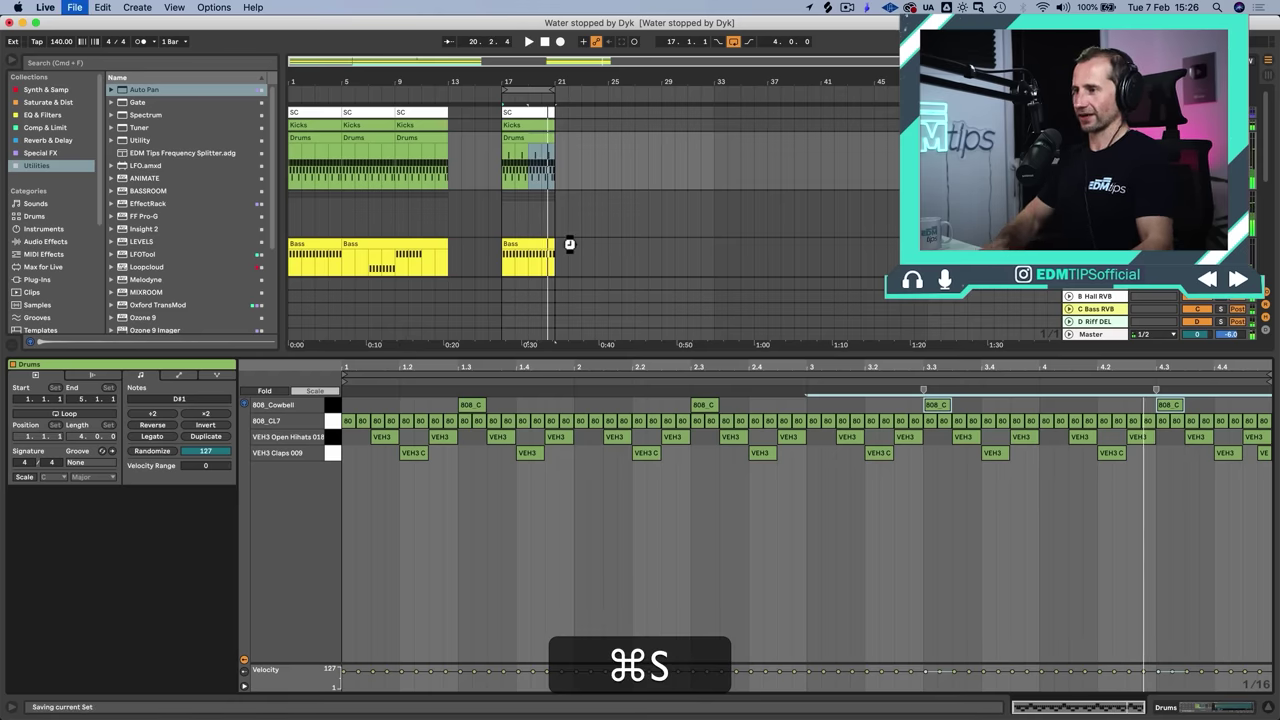
key("shift+Tab")
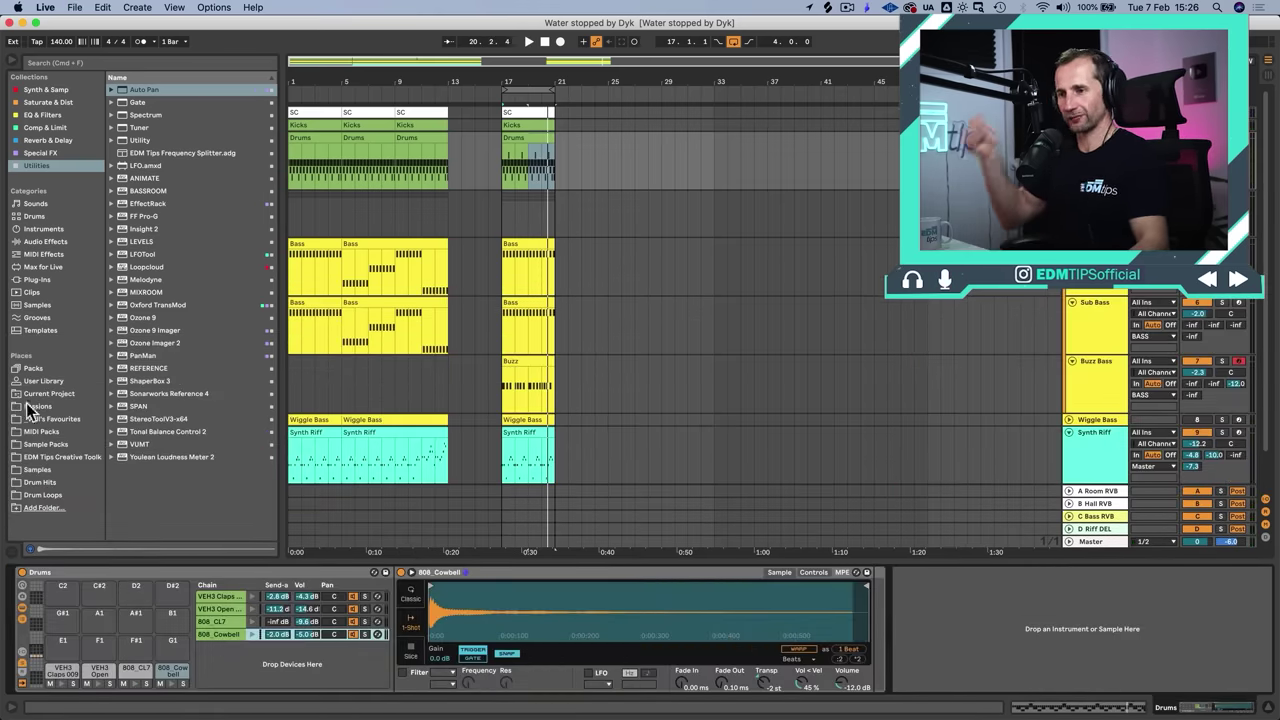
Step: Browse the Drum Hits folder to Cymbals (Ride) and audition the samples in VMH1 Ride
left_click(40, 482)
key("Left")
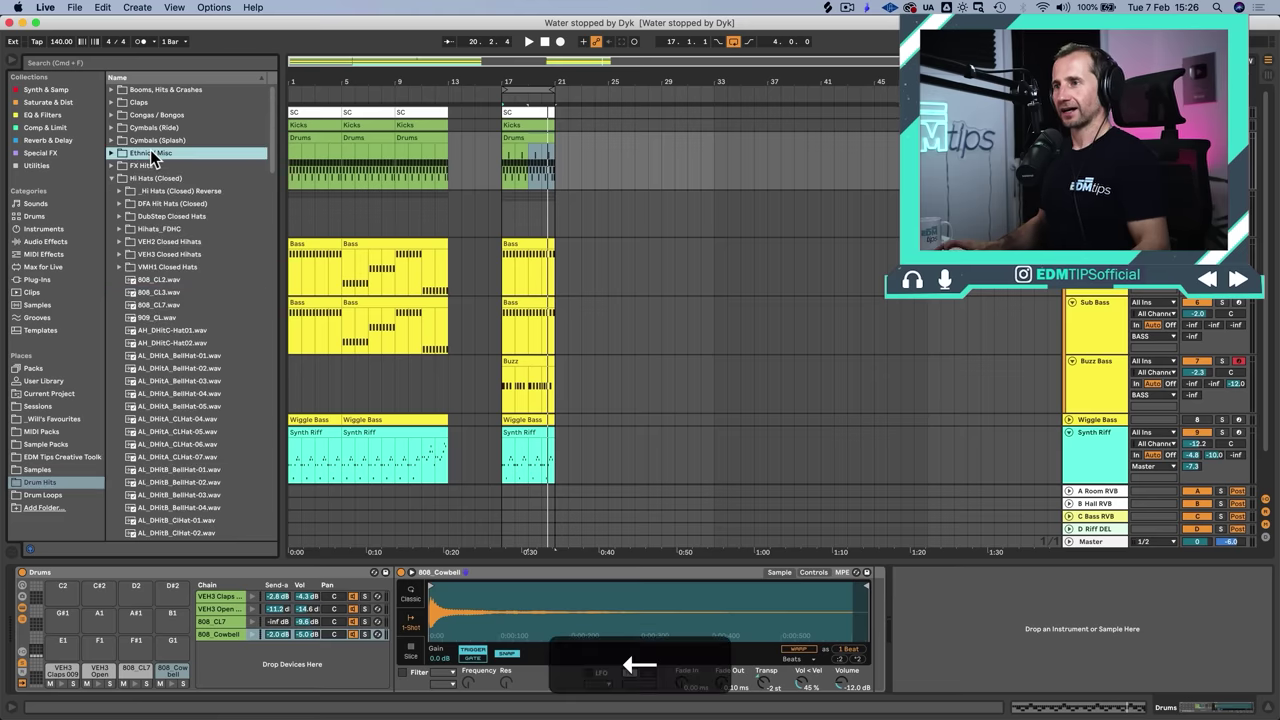
key("Up")
key("Up")
key("Right")
key("Up")
key("Right")
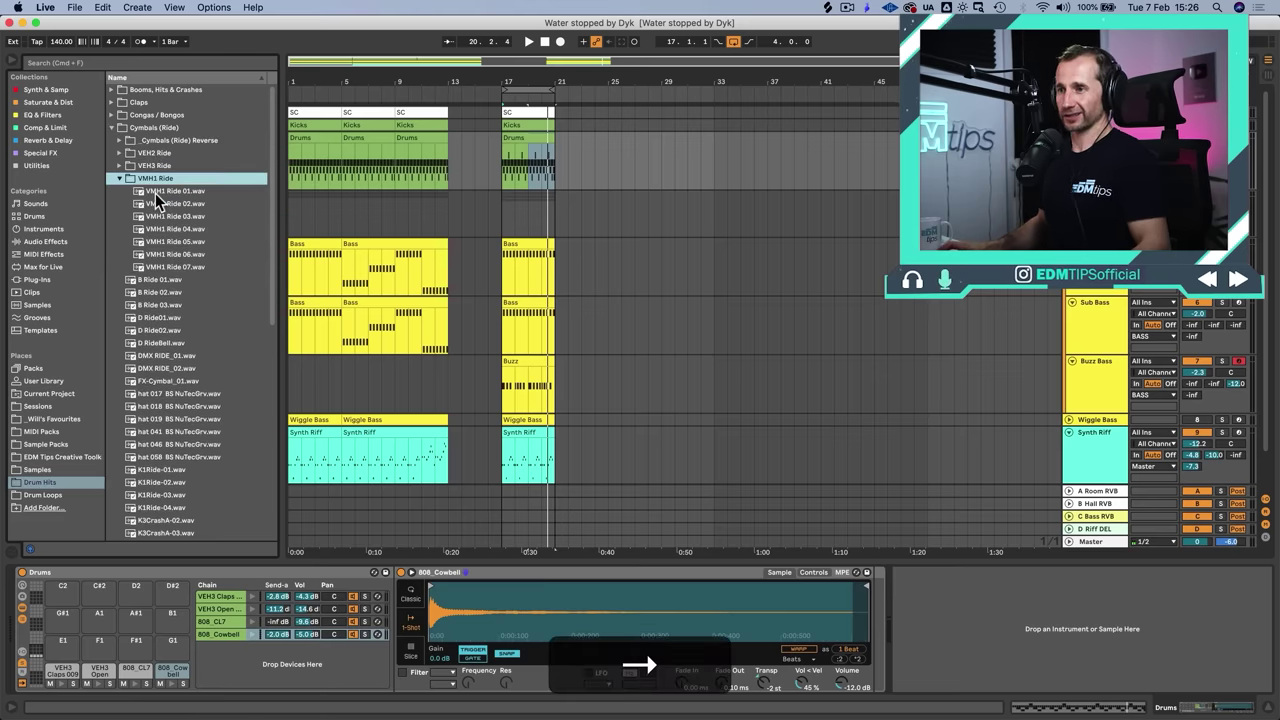
key("Down")
key("Down")
key("Down")
key("Down")
key("Down")
key("Down")
key("Down")
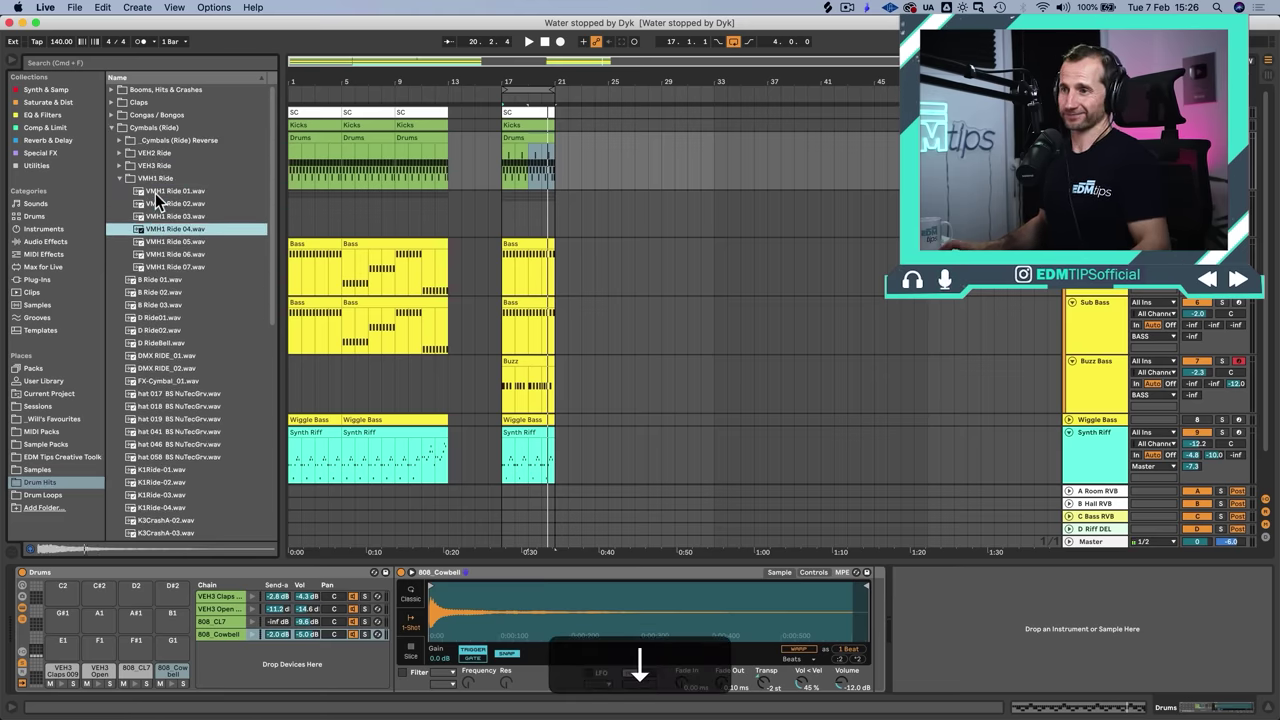
Step: Load VMH1 Ride 05.wav onto the empty E1 pad of the drum rack in Classic mode with a 1.00 ms decay
left_click(170, 243)
left_click_drag(176, 241, 66, 650)
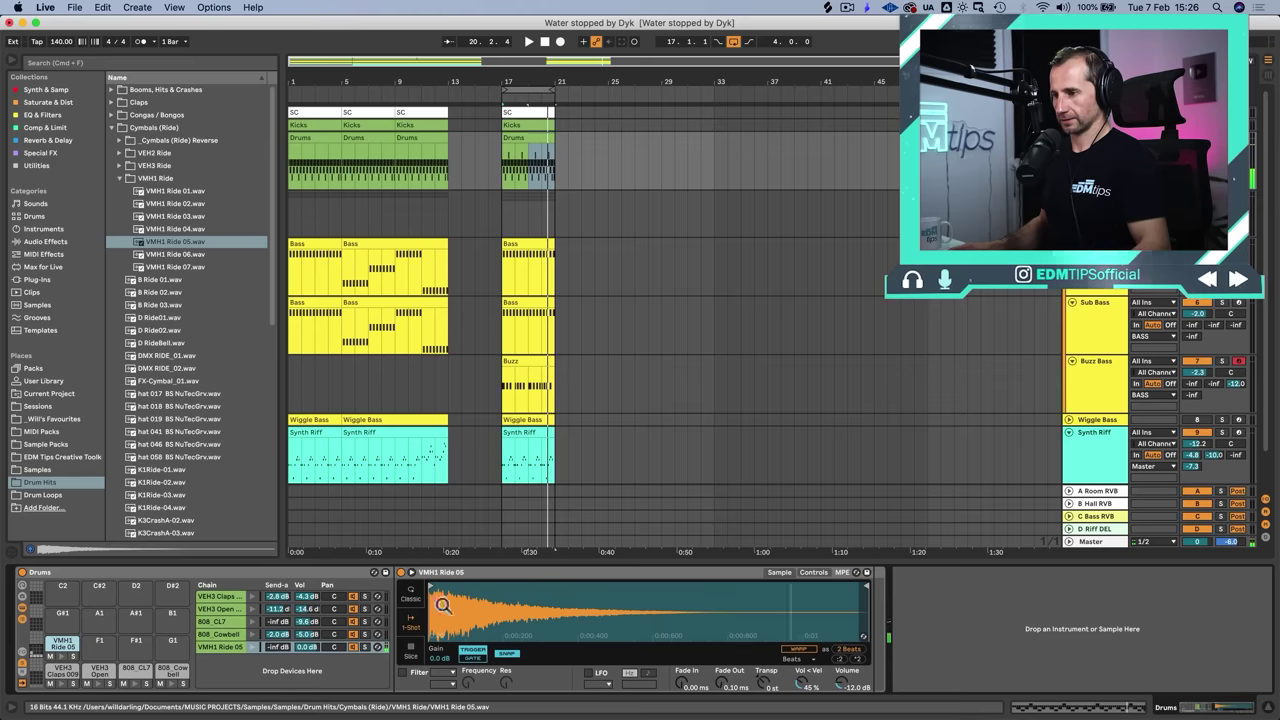
left_click(410, 594)
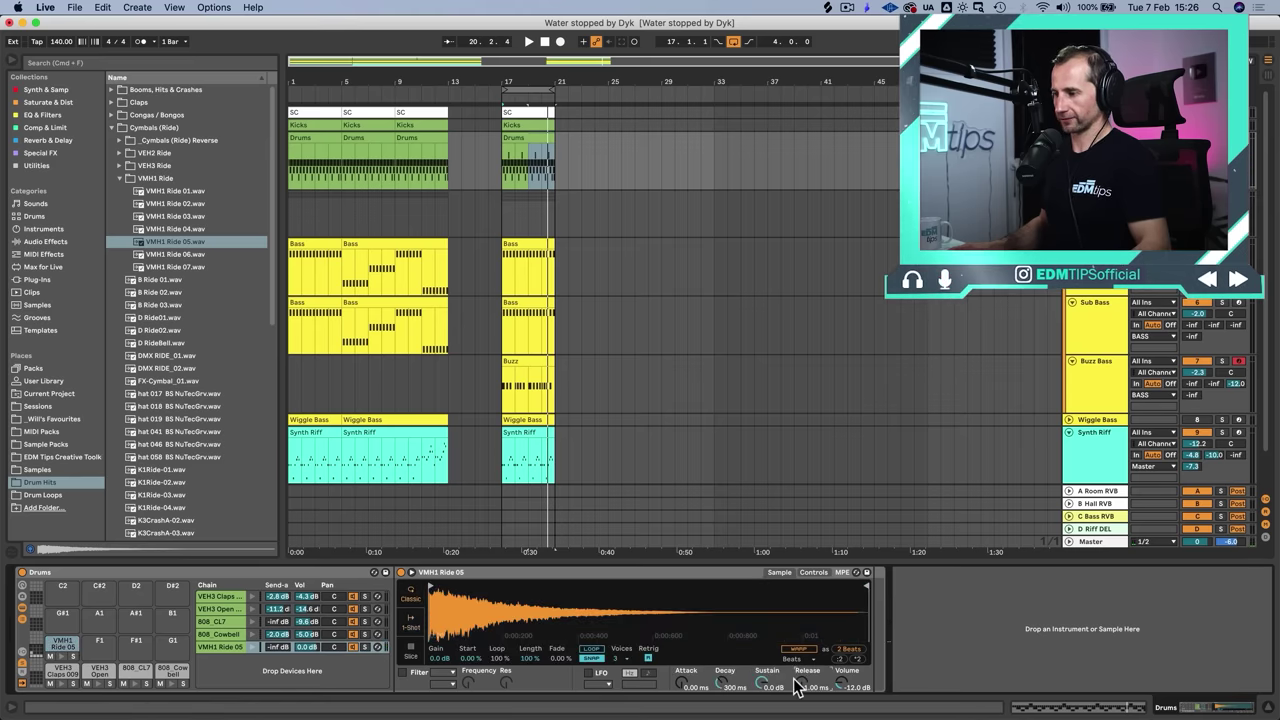
left_click_drag(723, 684, 726, 692)
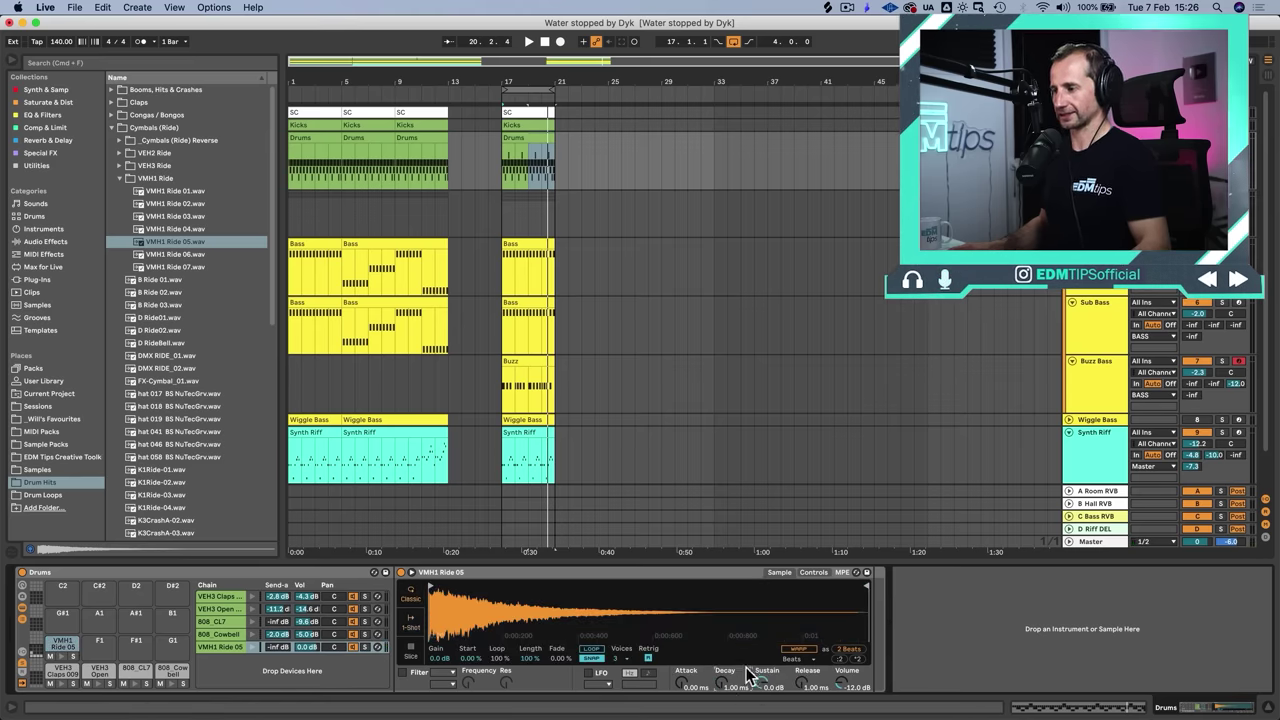
Step: Fill all four bars of the bar 17 Drums clip with VMH1 Ride 05 notes on every eighth note
double_click(512, 152)
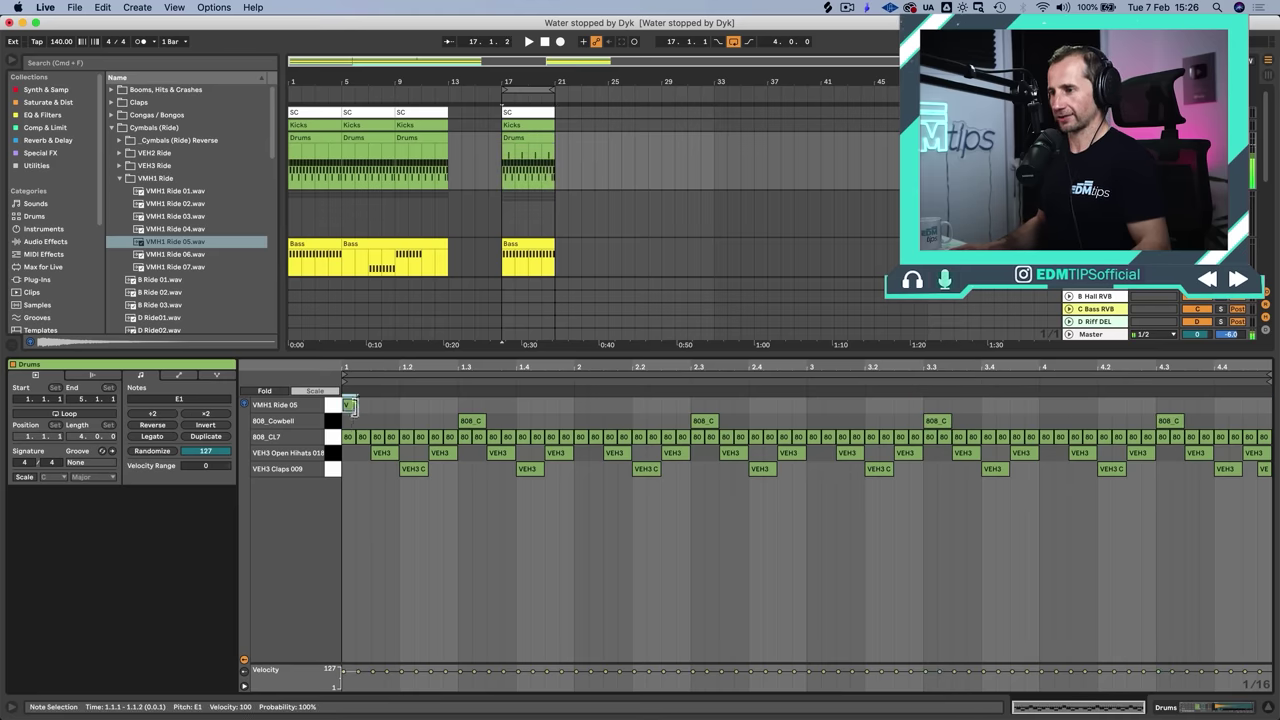
double_click(349, 406)
key("super+d")
key("super+d")
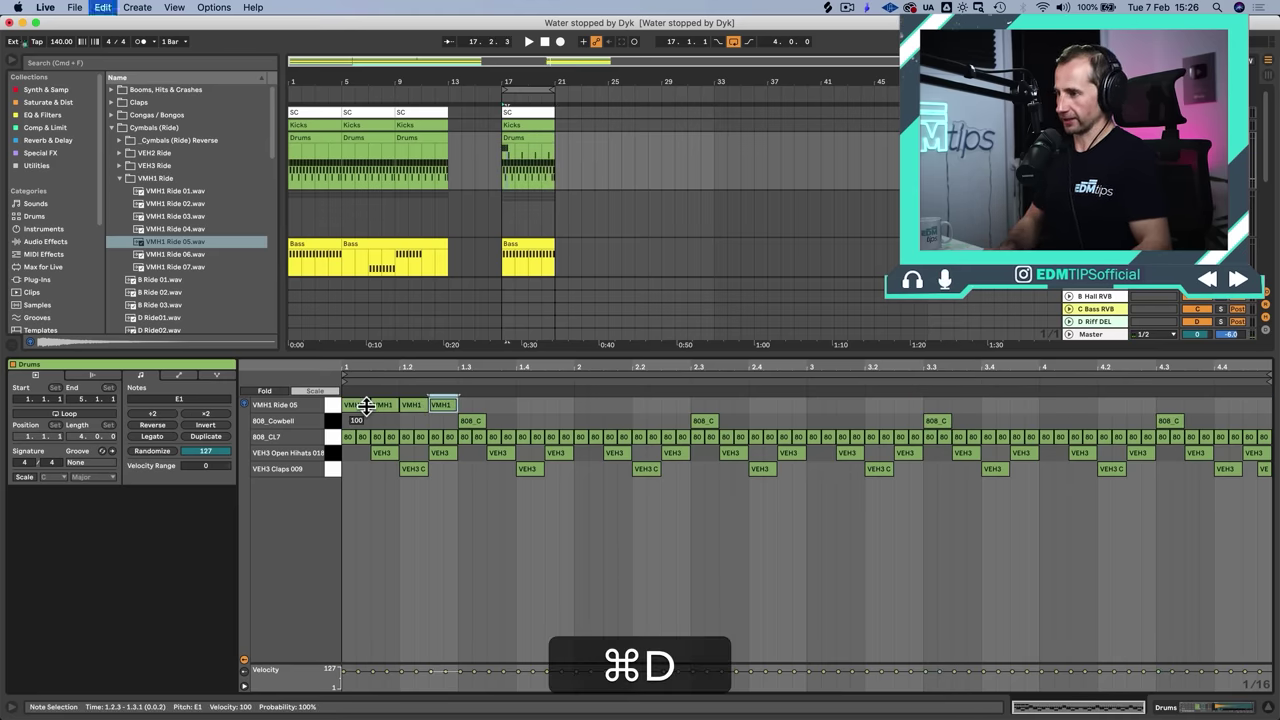
key("super+d")
key("super+d")
key("super+d")
key("super+d")
key("super+d")
key("super+d")
key("super+d")
key("super+d")
key("super+d")
key("super+d")
key("super+d")
key("super+d")
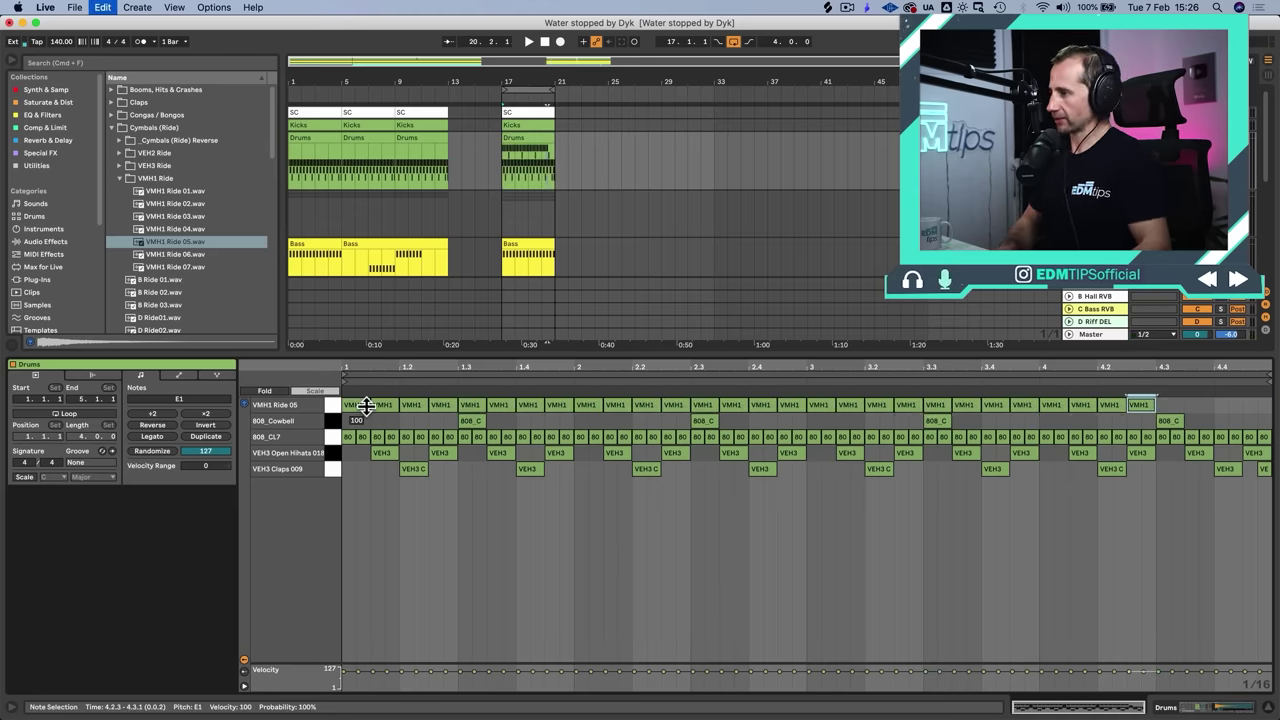
key("super+d")
key("super+d")
key("super+shift+Tab")
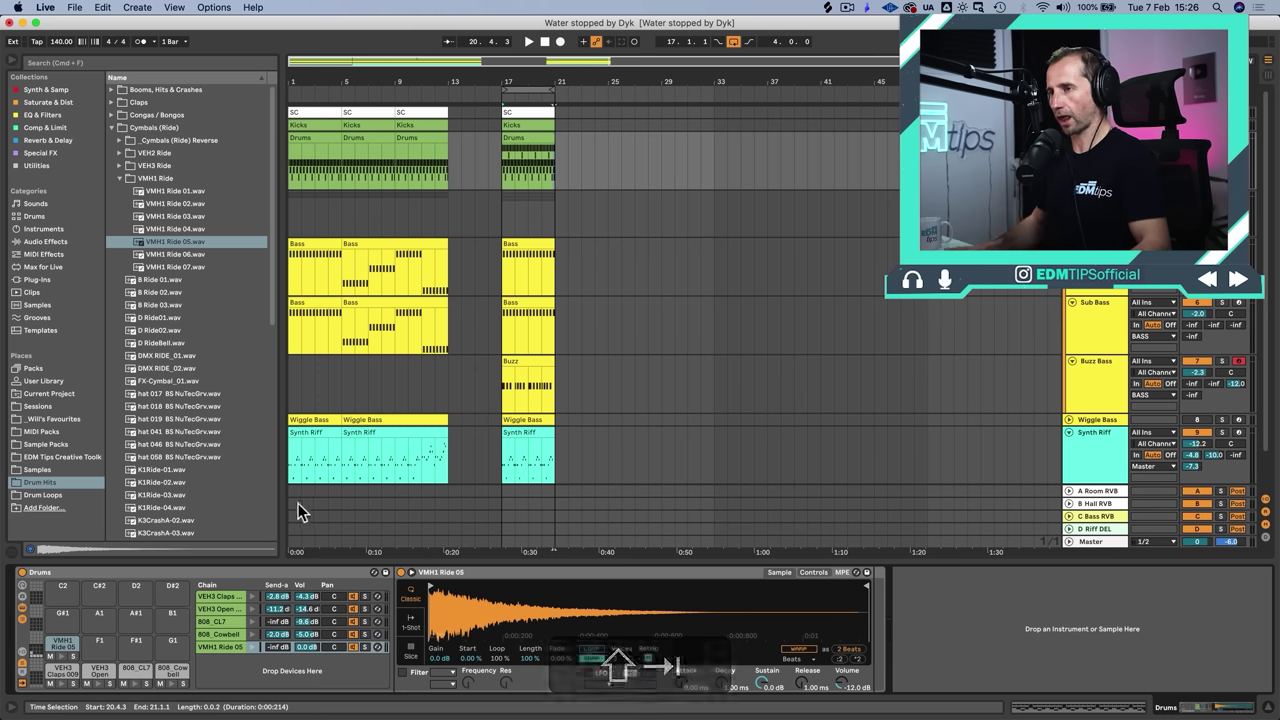
Step: Insert EQ Eight after the sampler on the VMH1 Ride 05 chain
left_click(97, 114)
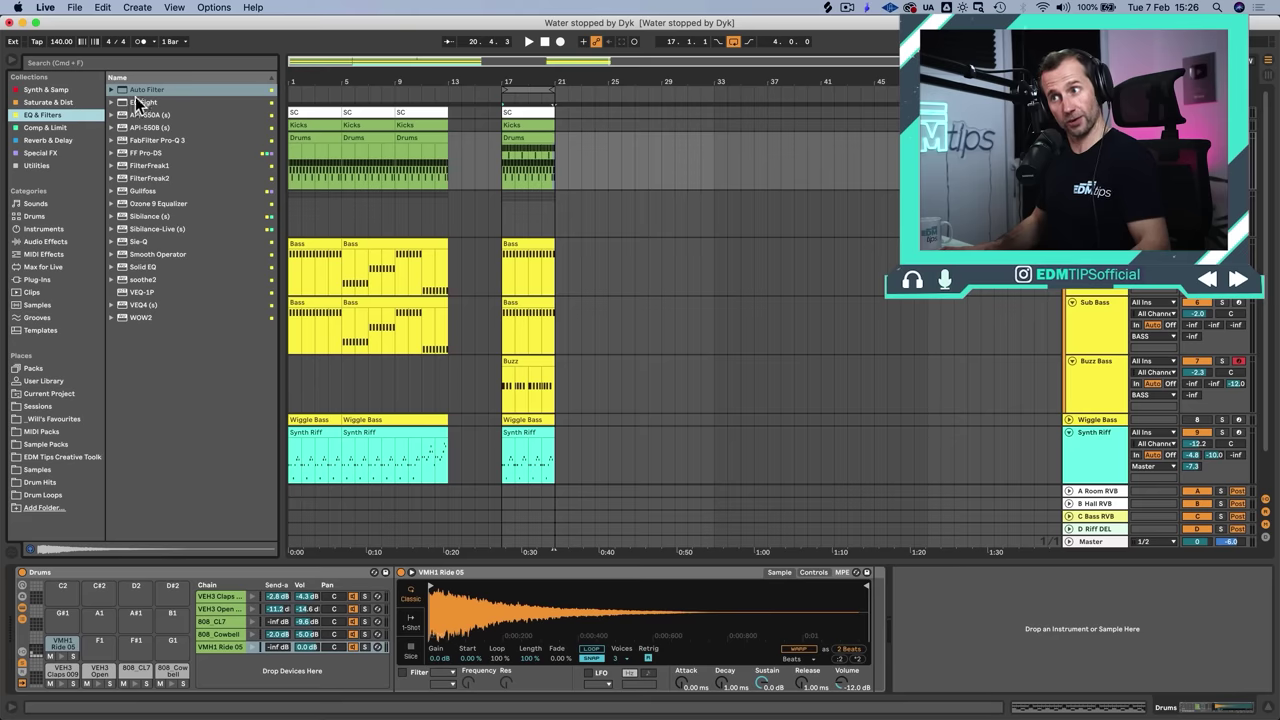
left_click(139, 103)
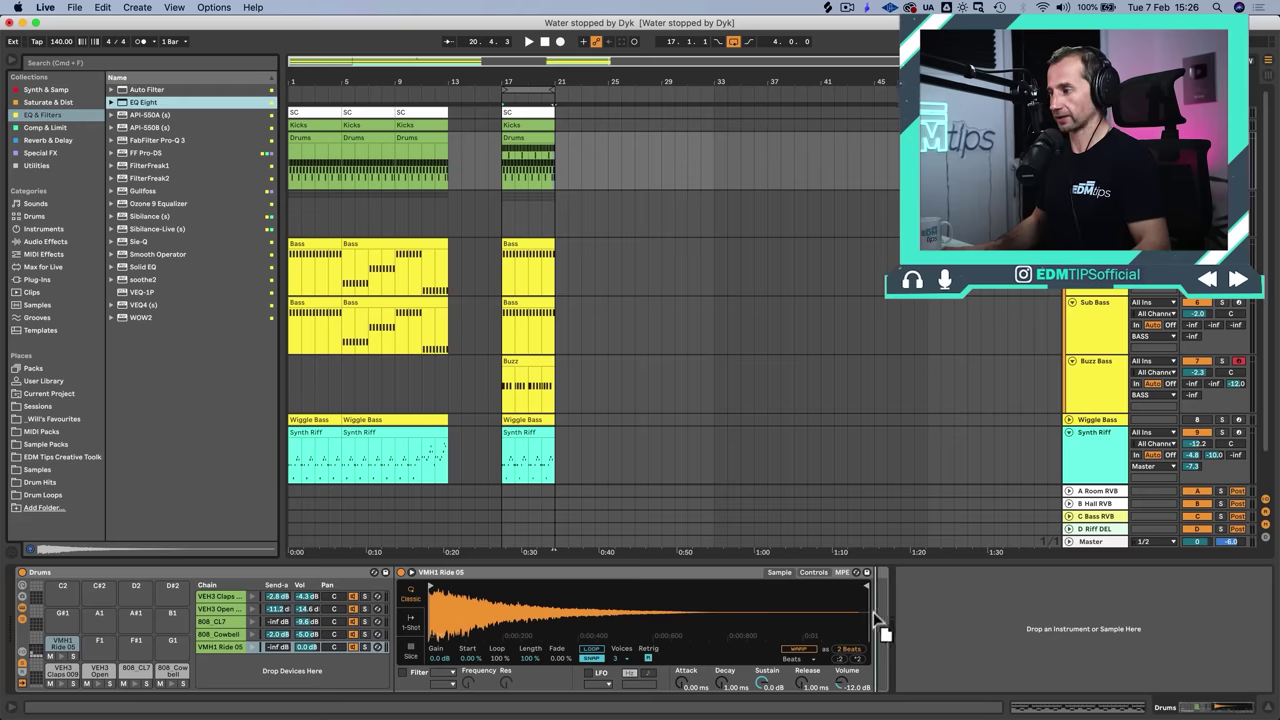
left_click_drag(874, 613, 891, 588)
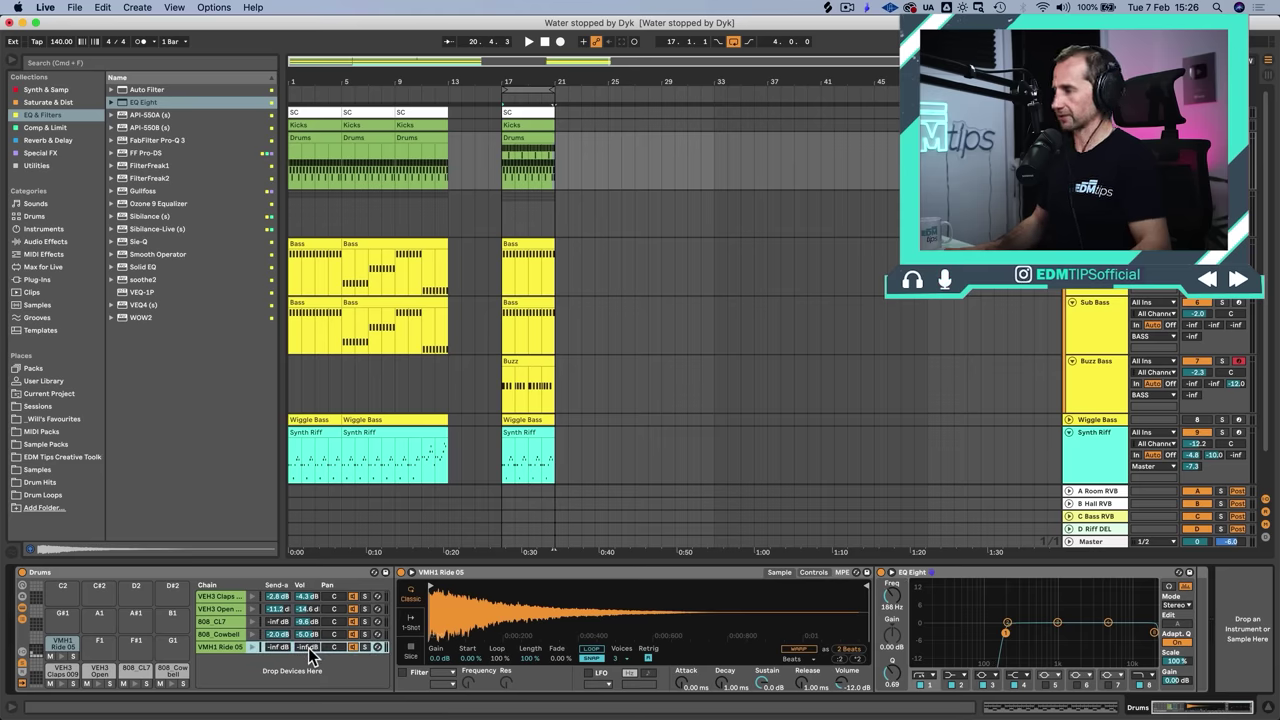
Step: Play the section and set the VMH1 Ride 05 chain's volume to -17.7 dB and reverb send to -5.0 dB
key("space")
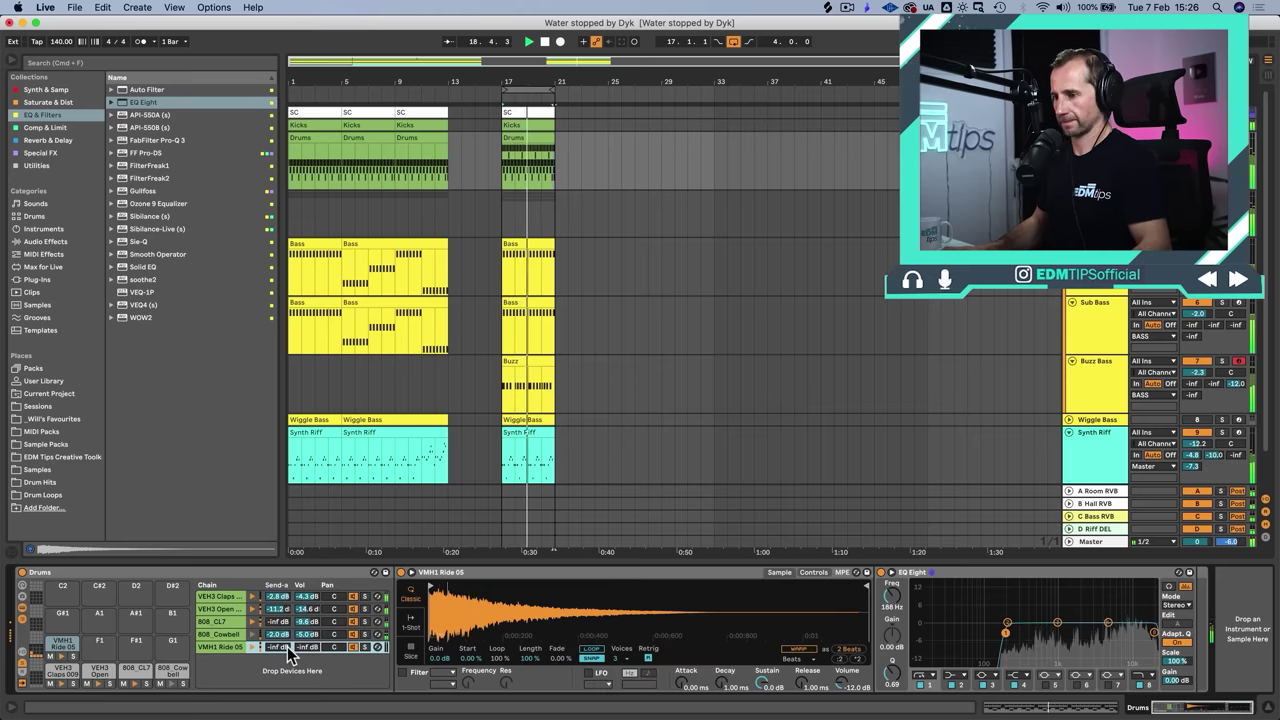
left_click_drag(276, 647, 307, 597)
mouse_move(282, 646)
left_mouse_down()
mouse_move(282, 600)
mouse_move(287, 624)
left_mouse_up()
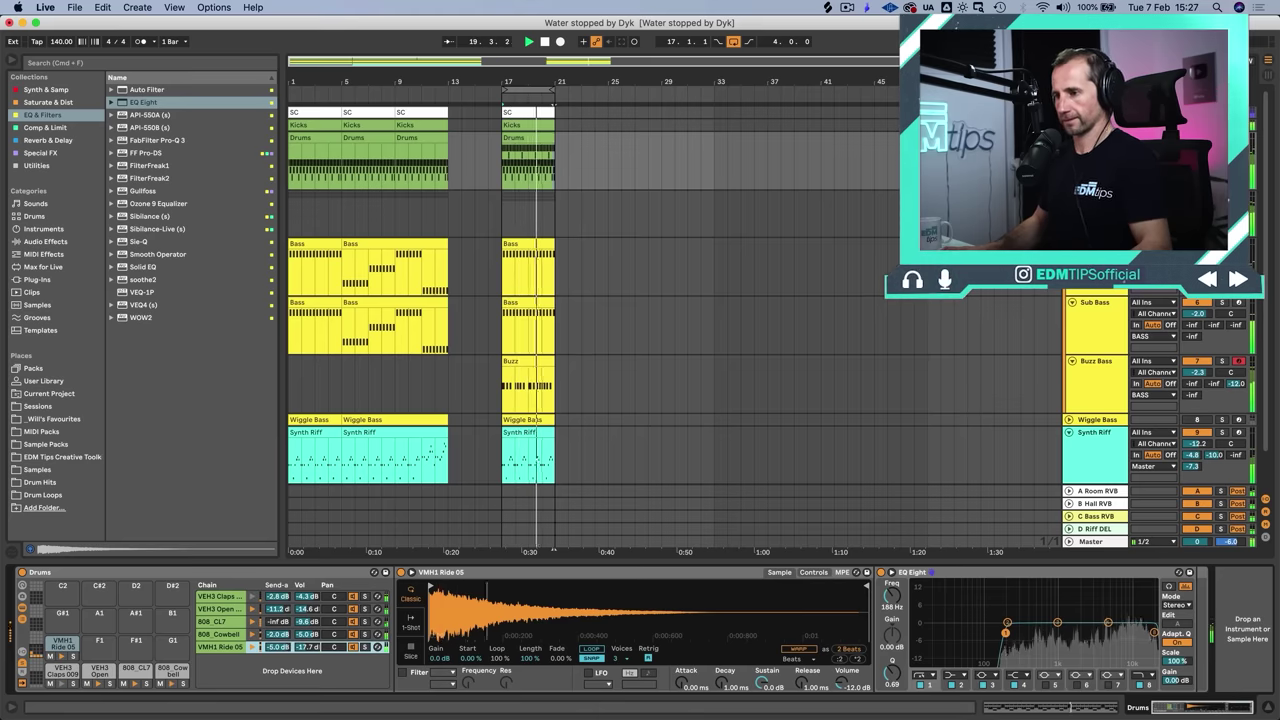
Step: Copy SC PUMP from the 808_CL7 chain and paste it onto the 808_Cowbell chain
left_click(221, 609)
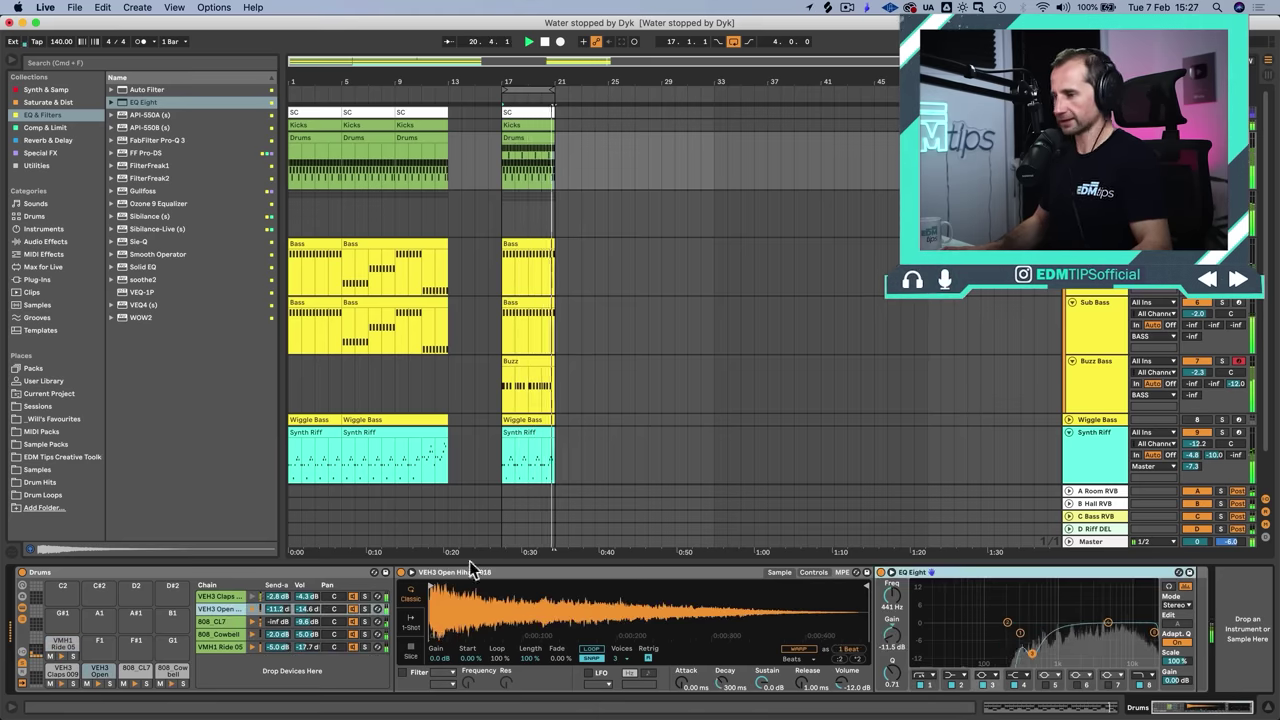
left_click(212, 623)
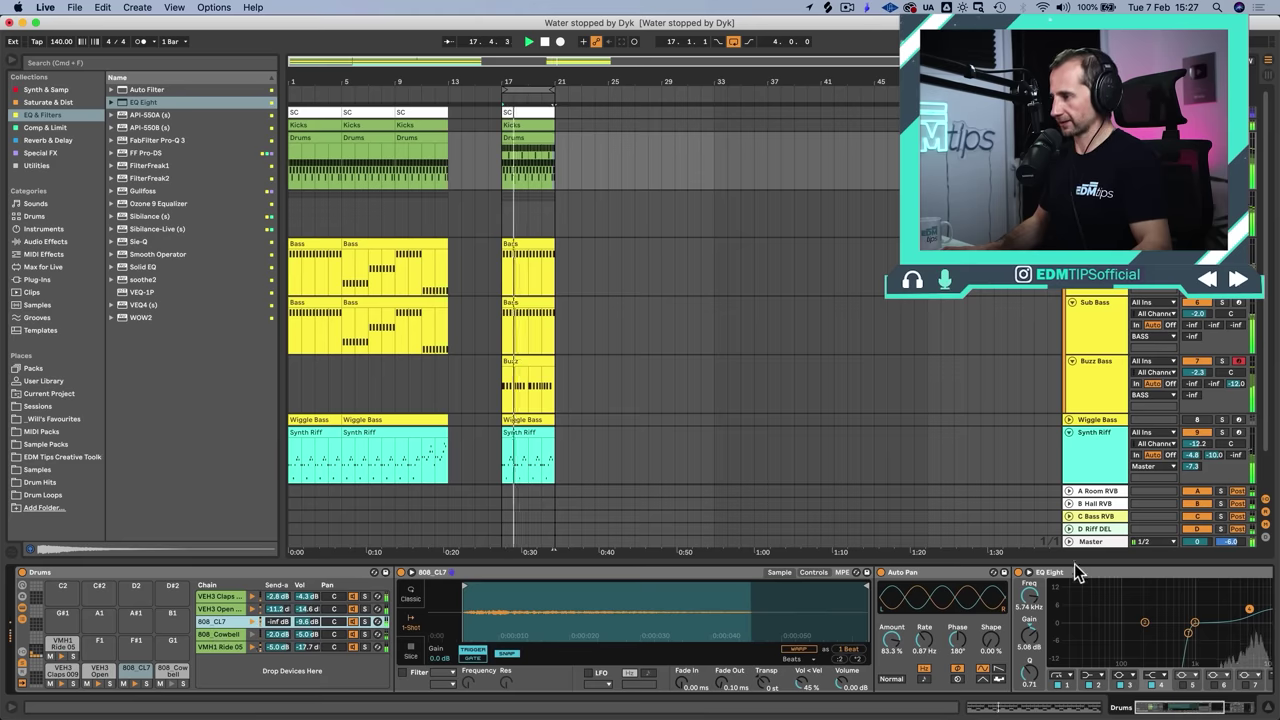
scroll(1160, 575, "right", 6)
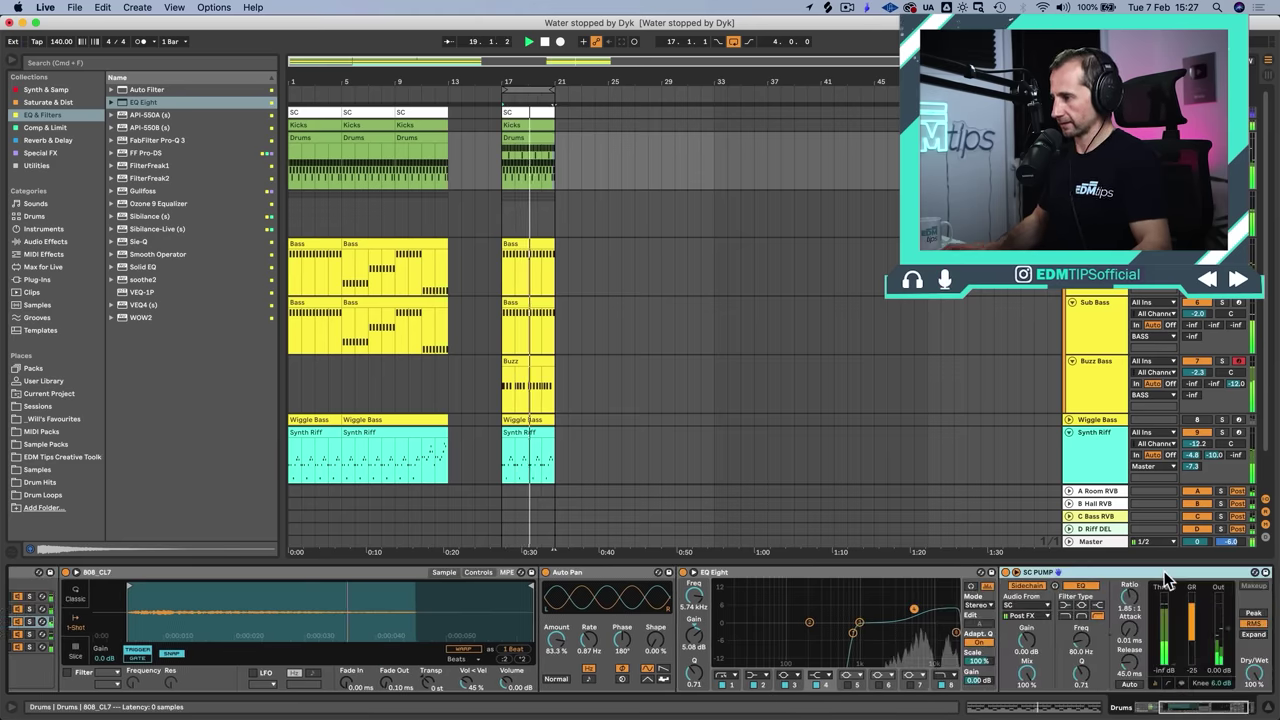
key("super+c")
scroll(1156, 580, "left", 6)
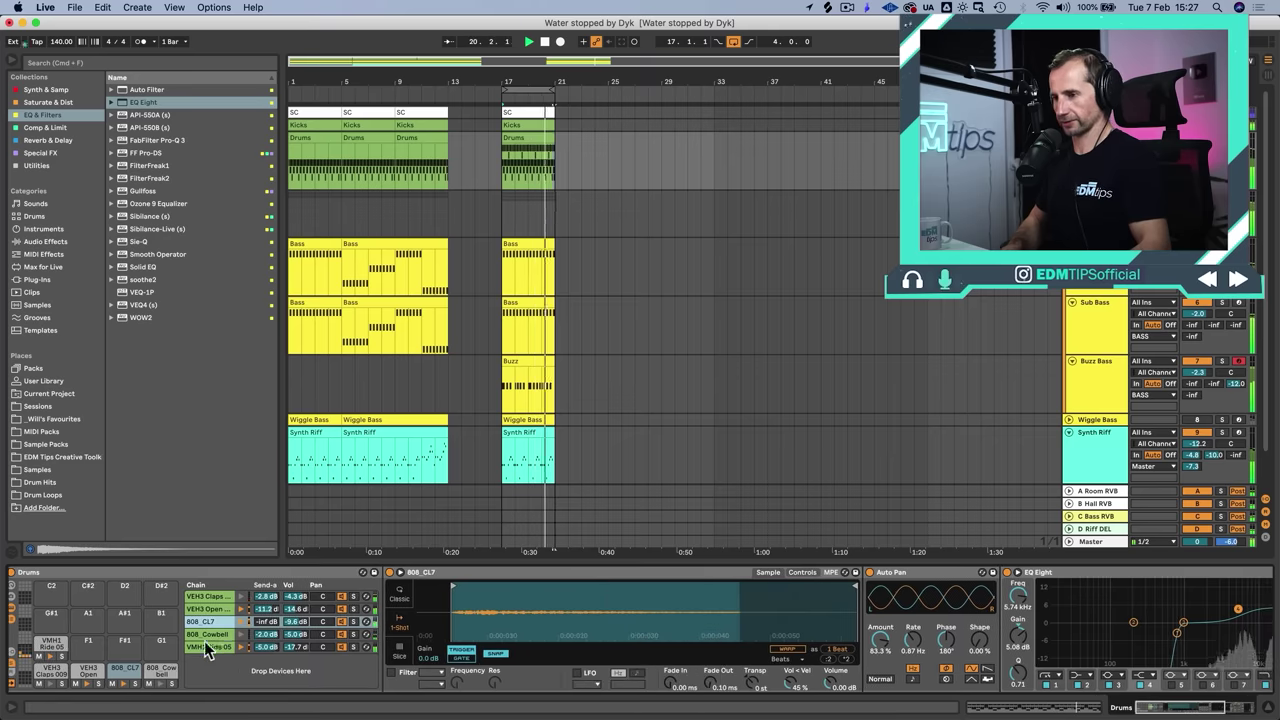
left_click(210, 635)
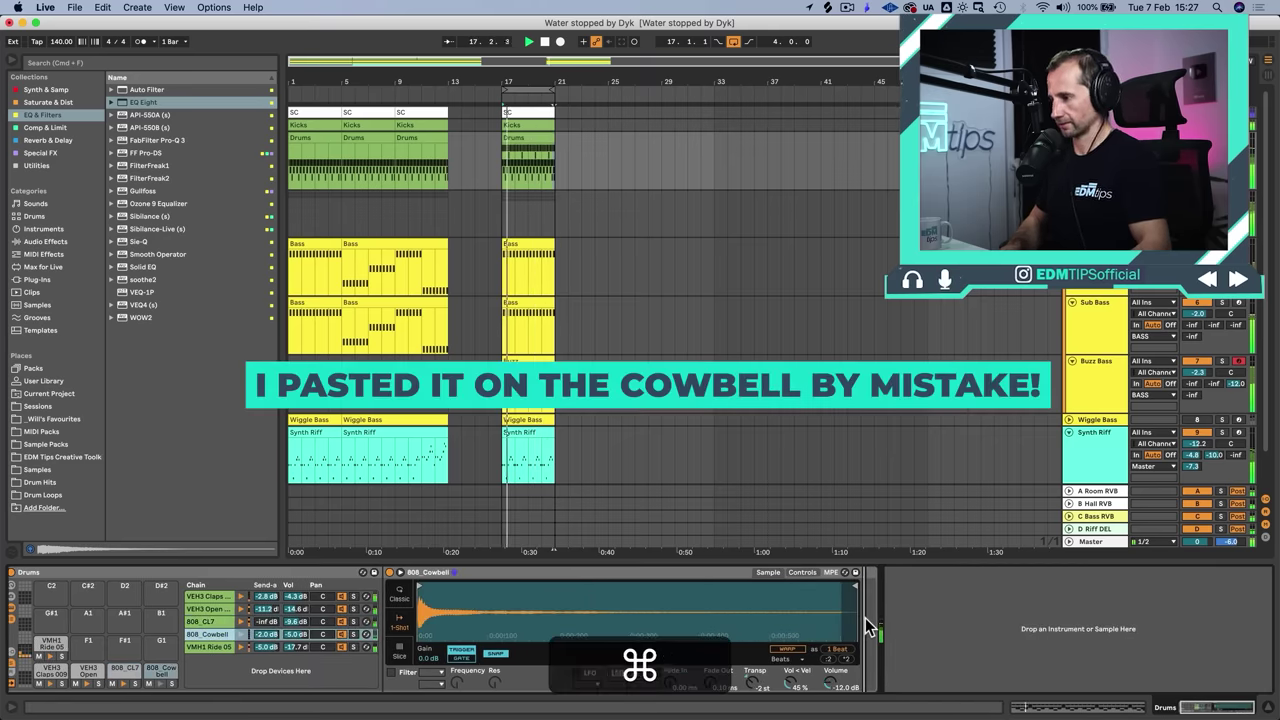
key("super+v")
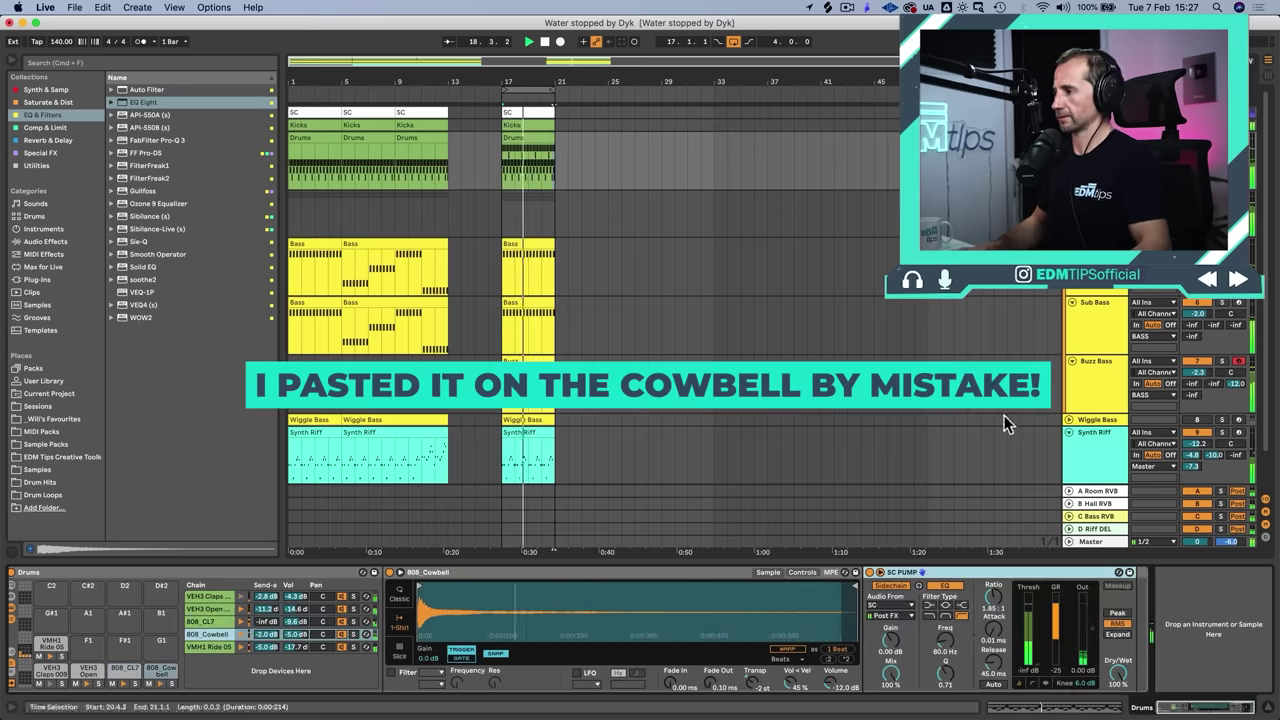
Step: Set oscillator 2 of the Buzz Bass rack's open Wavetable to the FM Harmonics wavetable
scroll(1090, 410, "down", 2)
left_click(1089, 380)
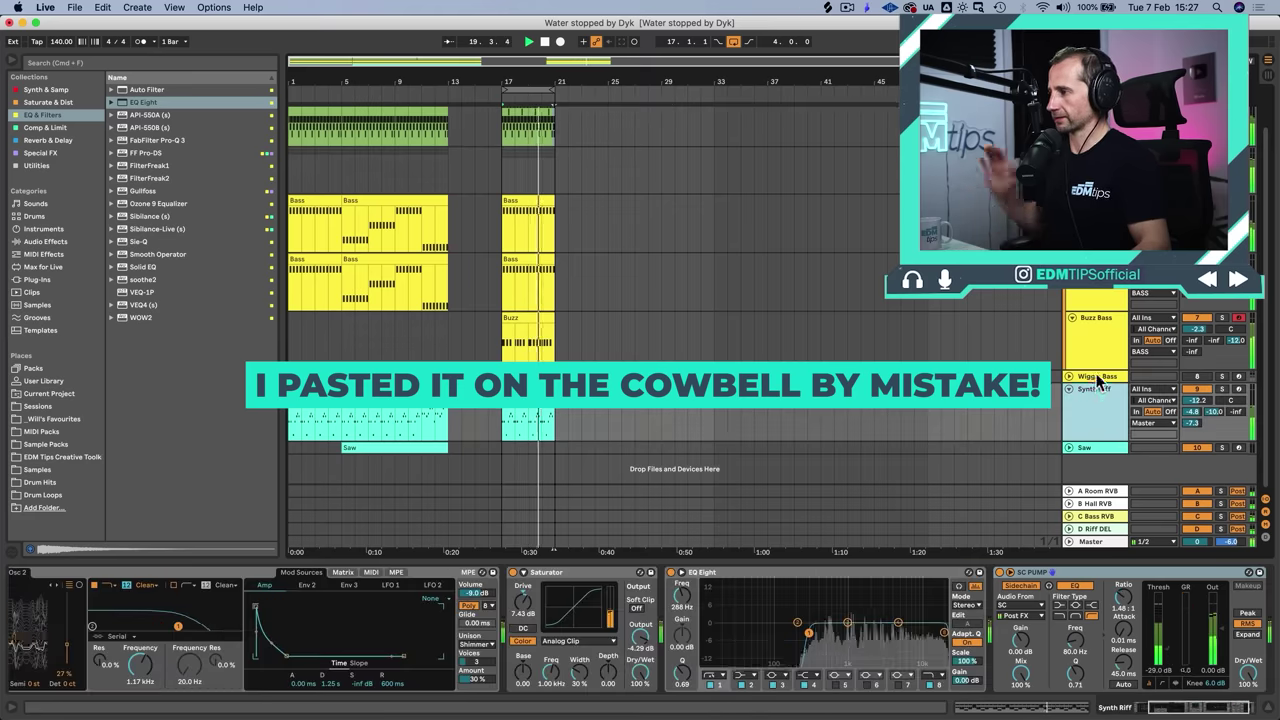
left_click(1086, 341)
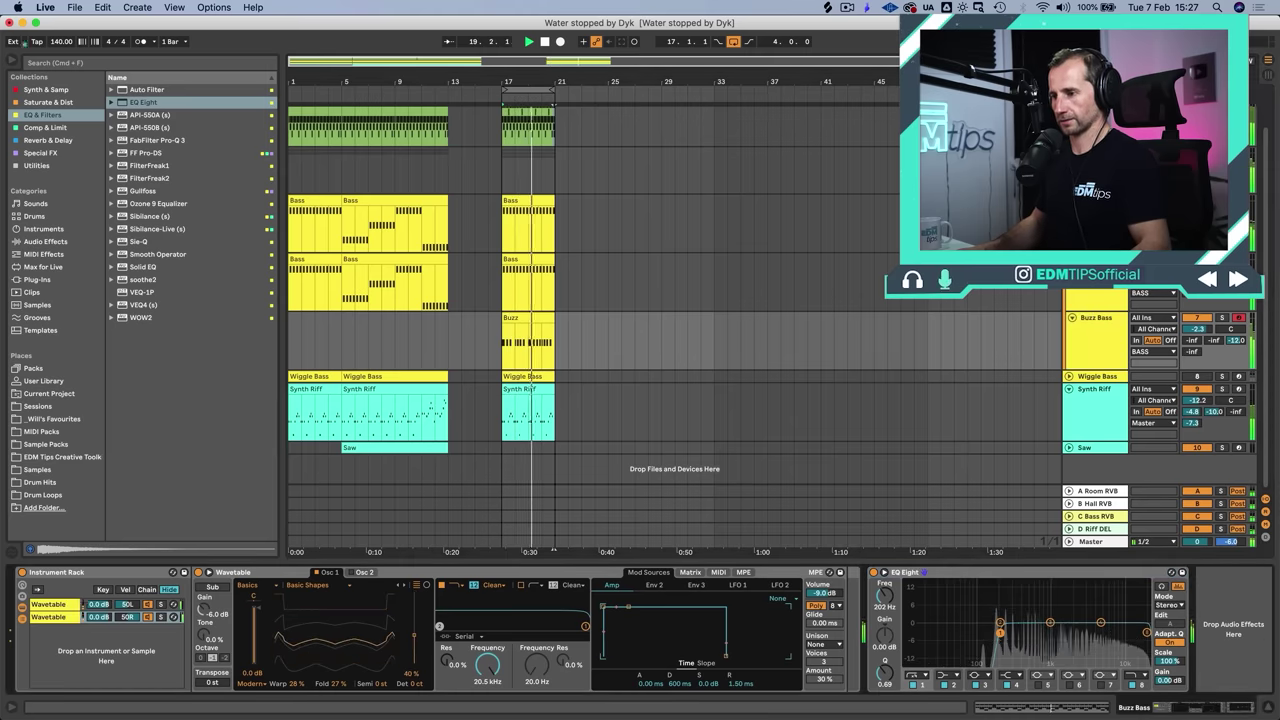
left_click(360, 572)
left_click(342, 588)
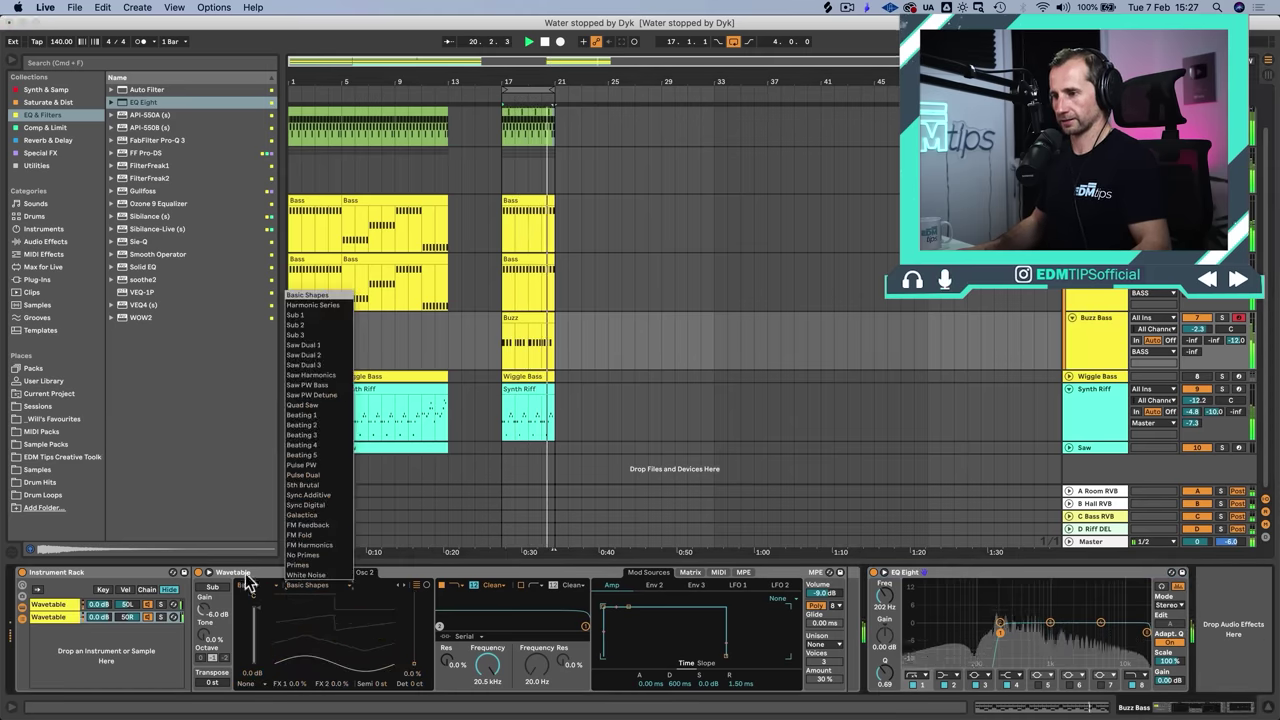
left_click(250, 588)
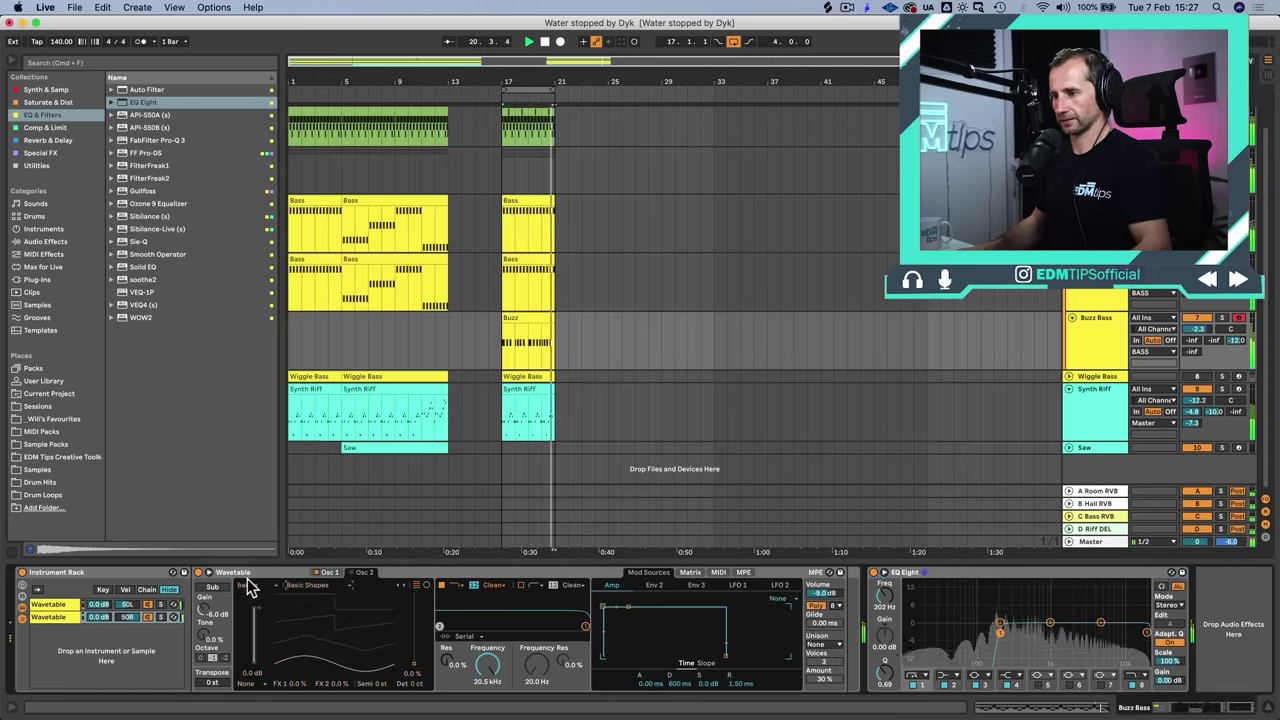
left_click(342, 588)
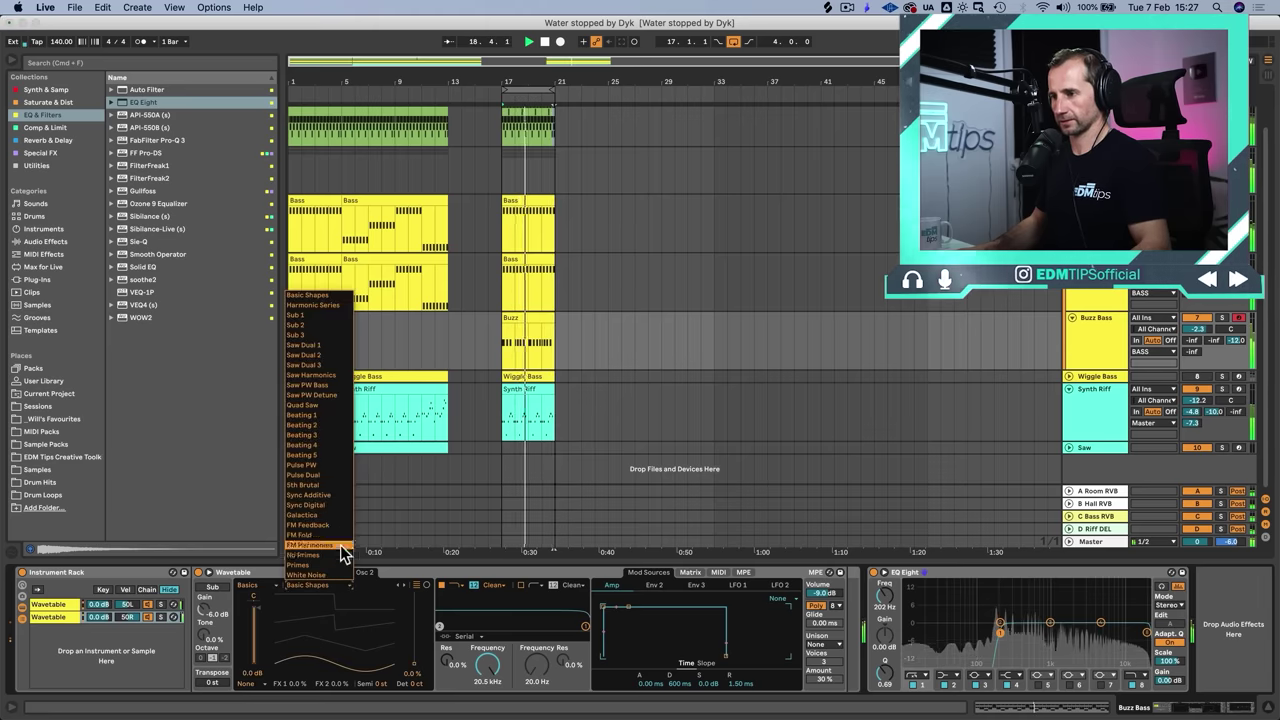
left_click(340, 550)
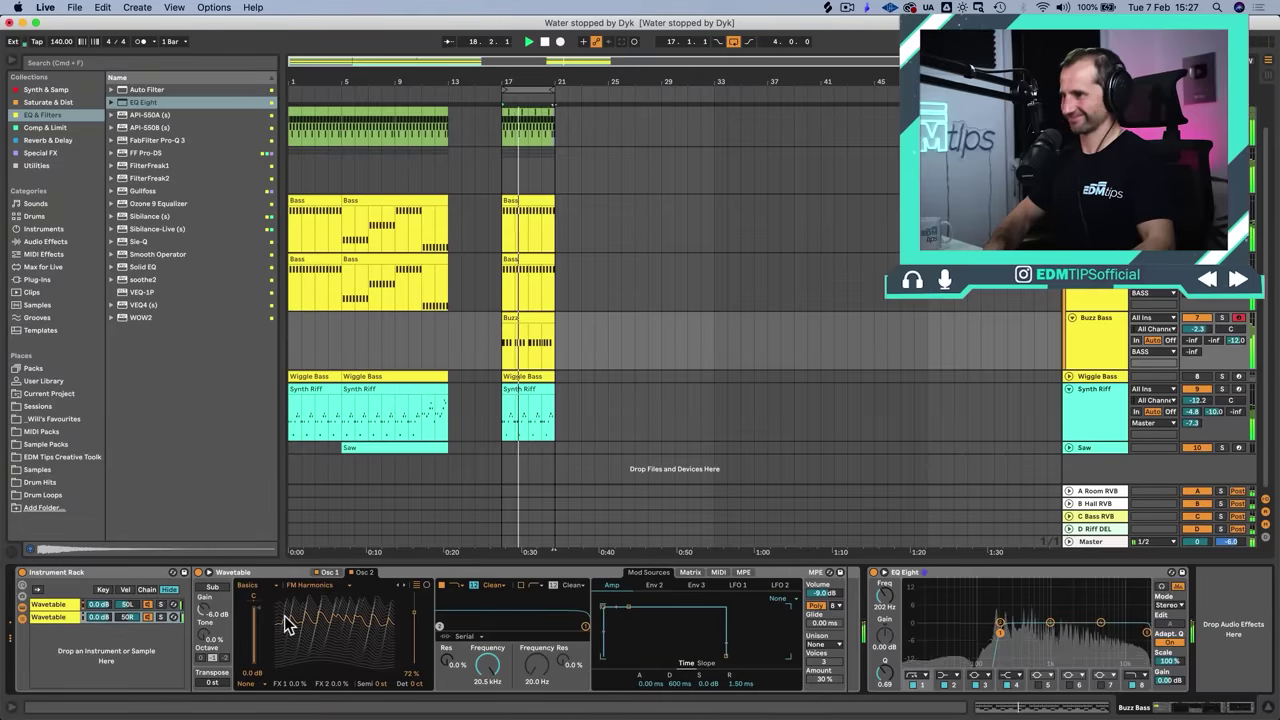
Step: Shrink the clip detail area below the Arrangement, bring back the Buzz Bass device chain and save the set
key("shift+Tab")
key("Tab")
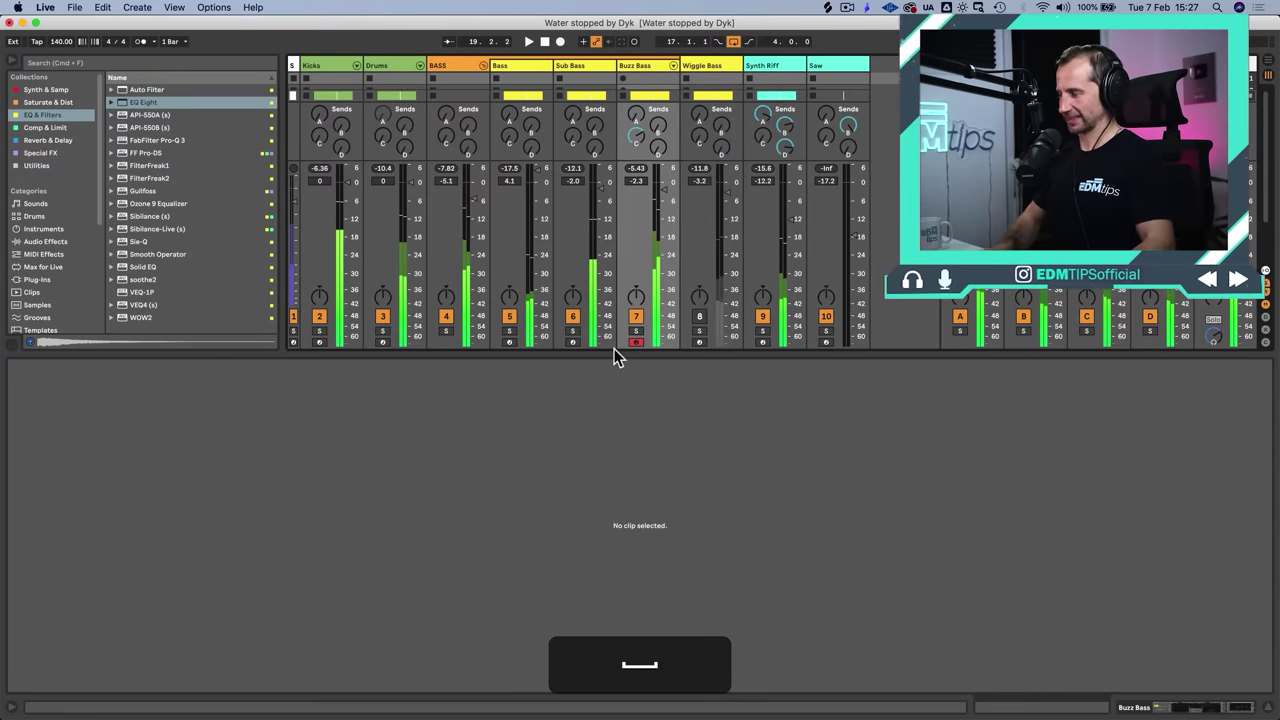
key("super+s")
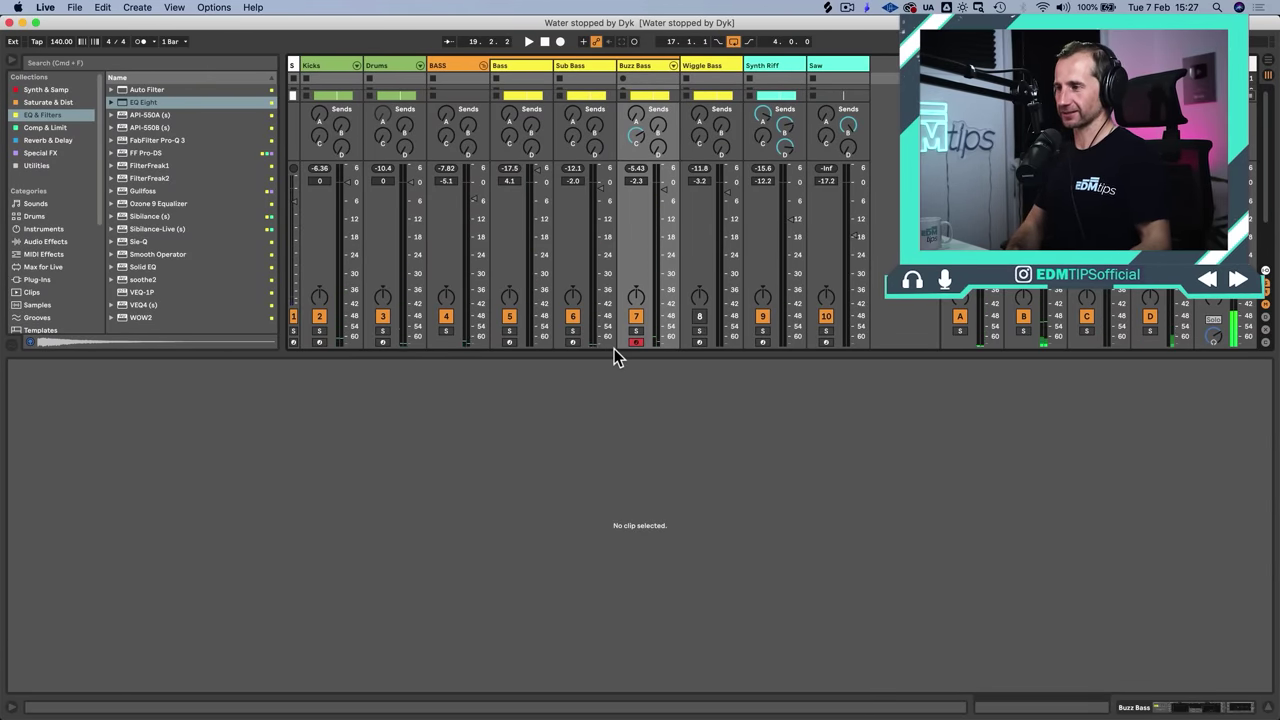
key("Tab")
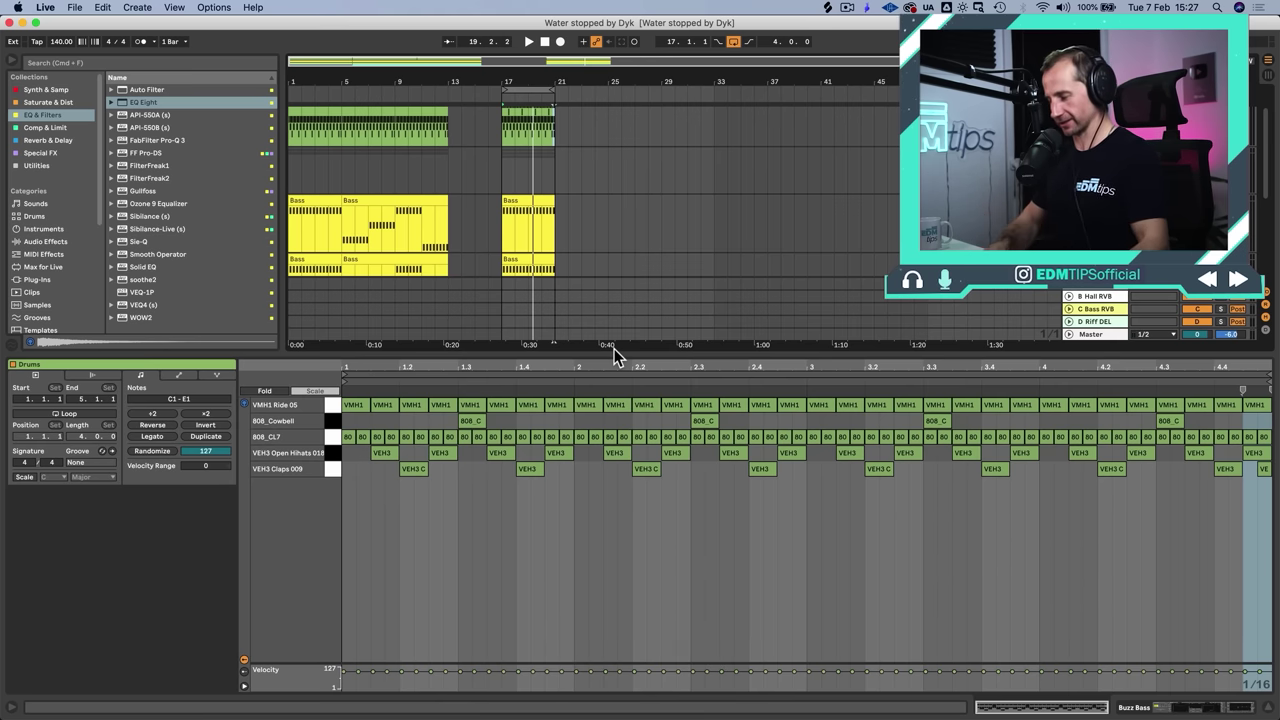
key("shift")
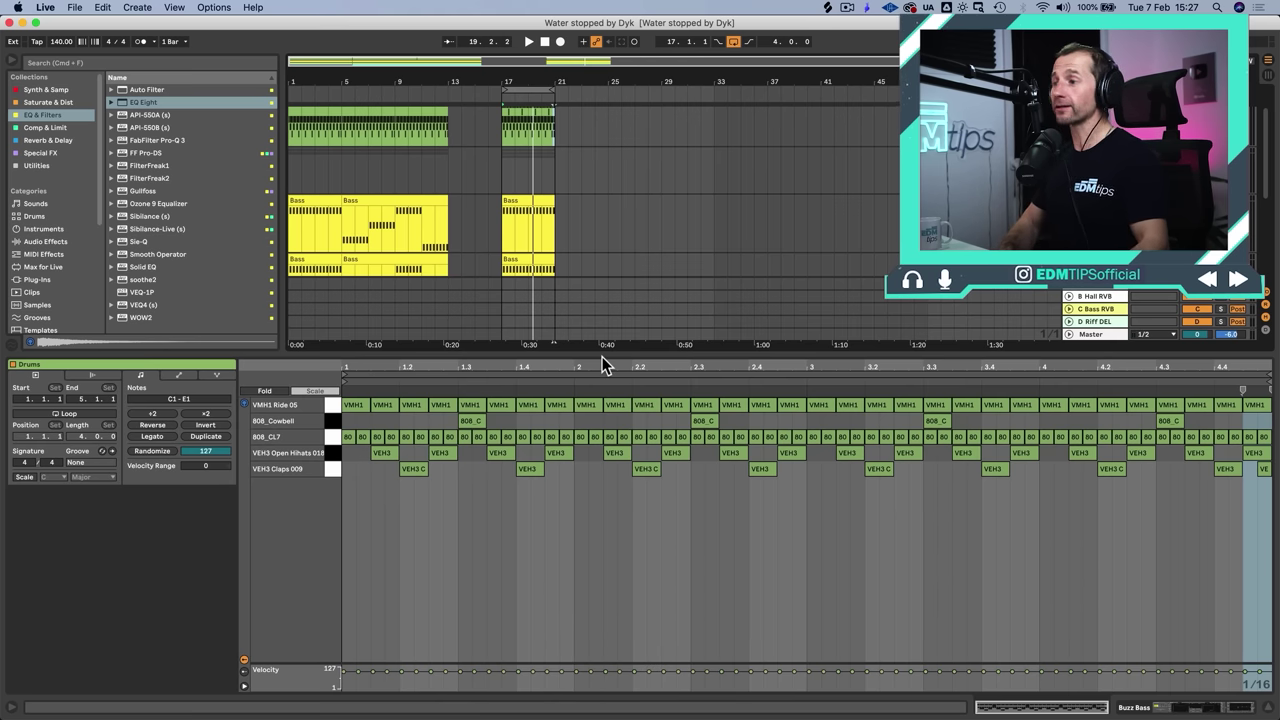
left_click_drag(604, 352, 616, 556)
key("shift+Tab")
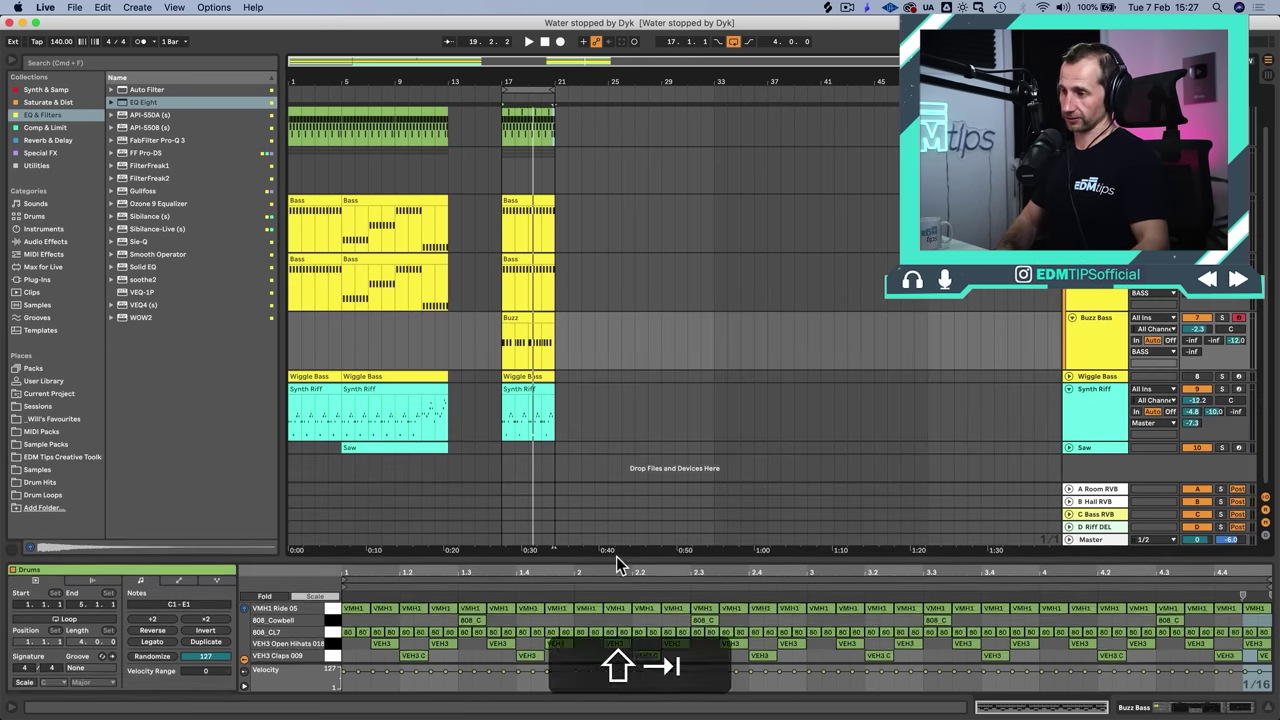
key("super+s")
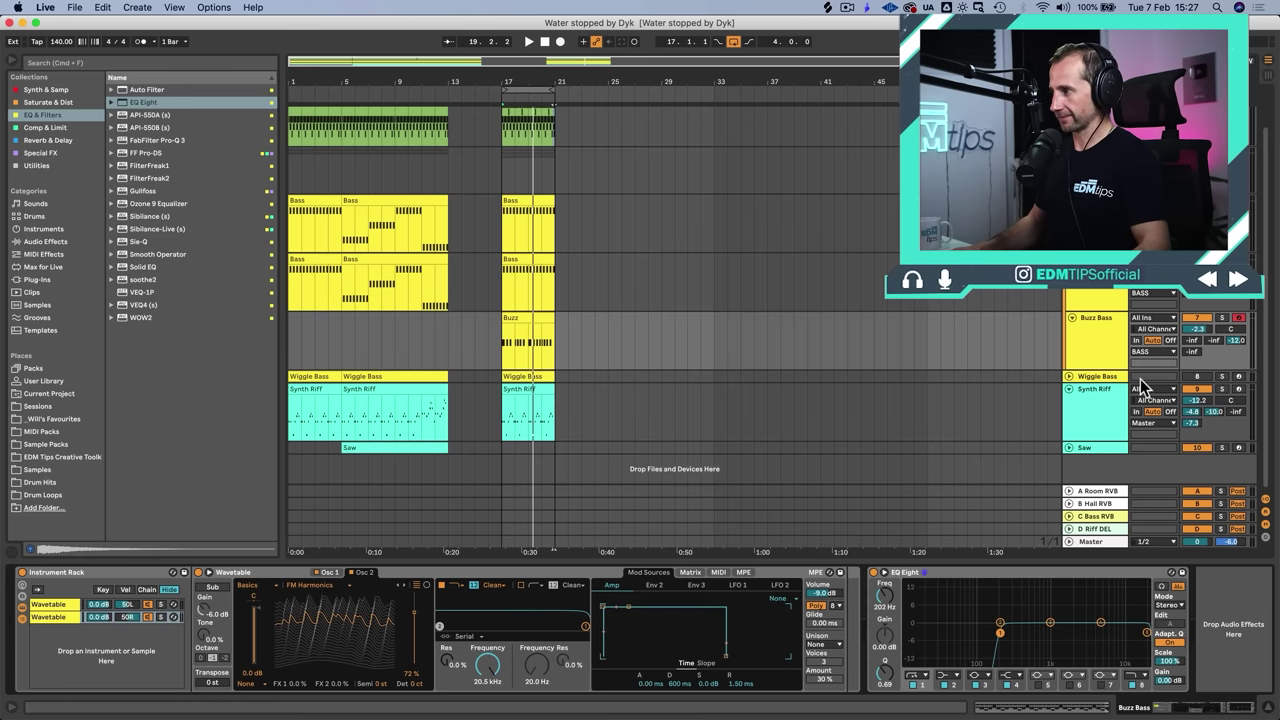
Step: Reactivate and unfold the Wiggle Bass track while playing the section at bar 17
left_click(1196, 377)
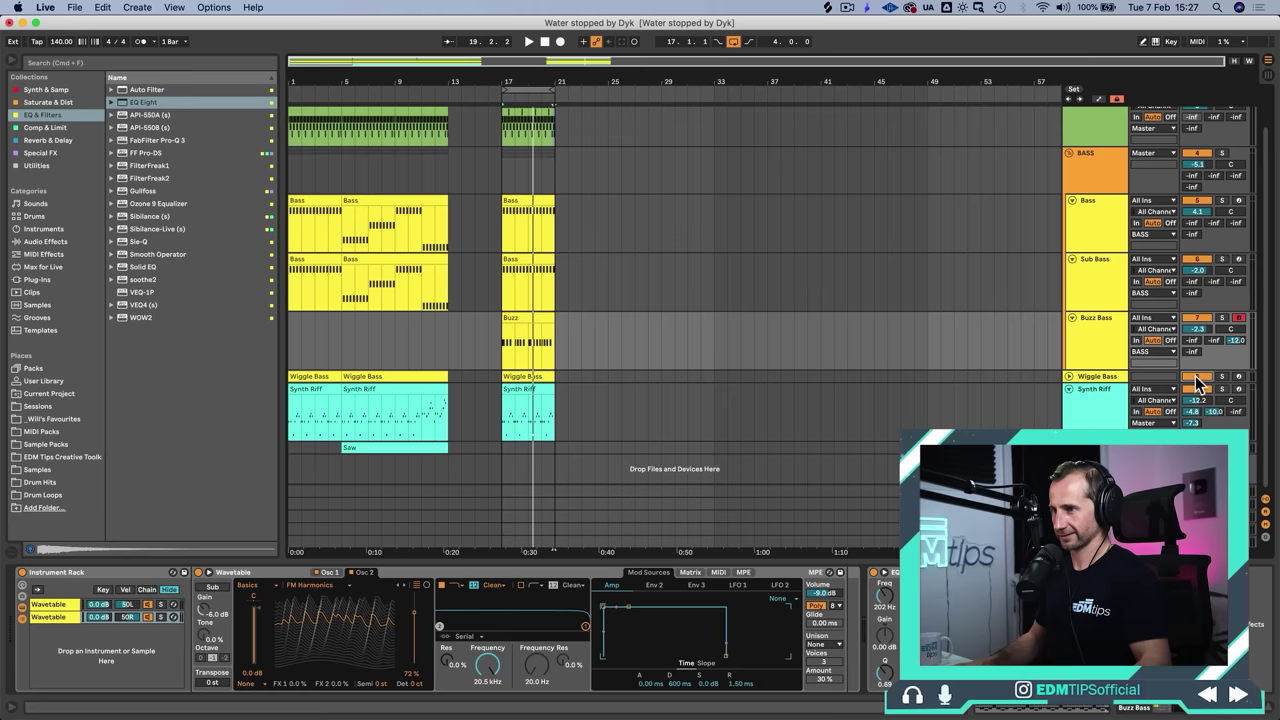
key("space")
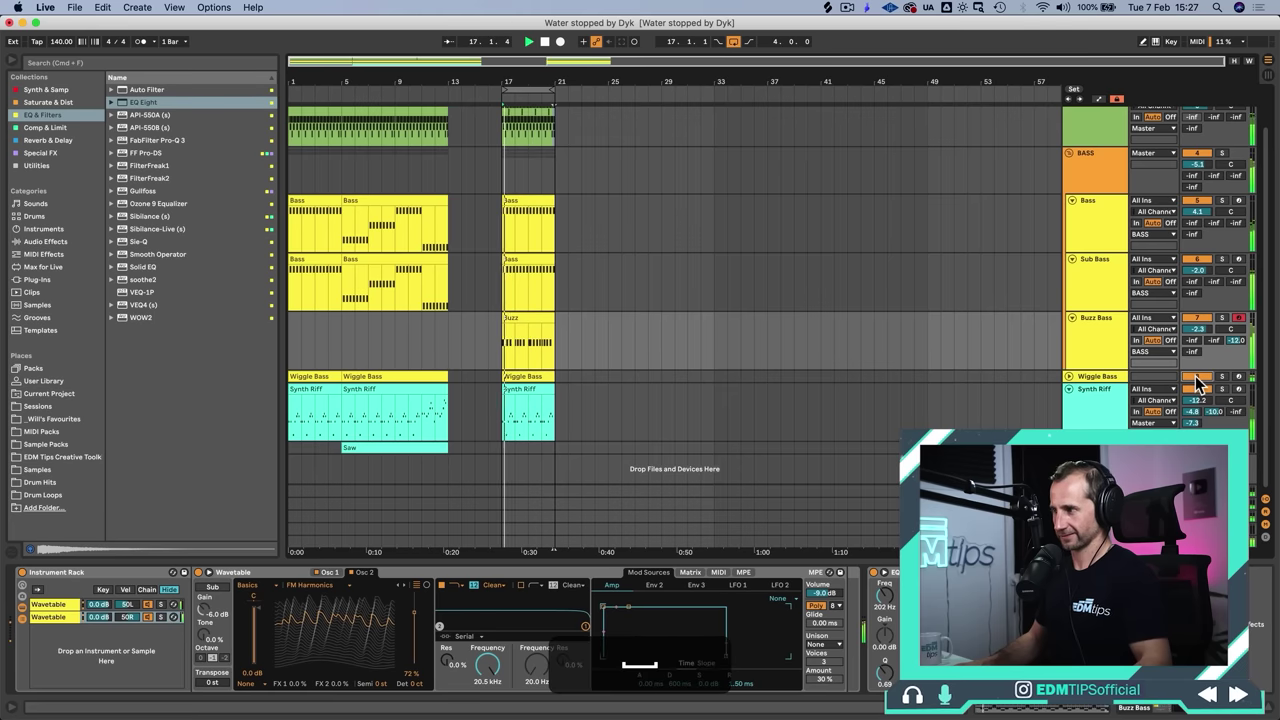
left_click(1069, 376)
left_click_drag(1197, 388, 1197, 381)
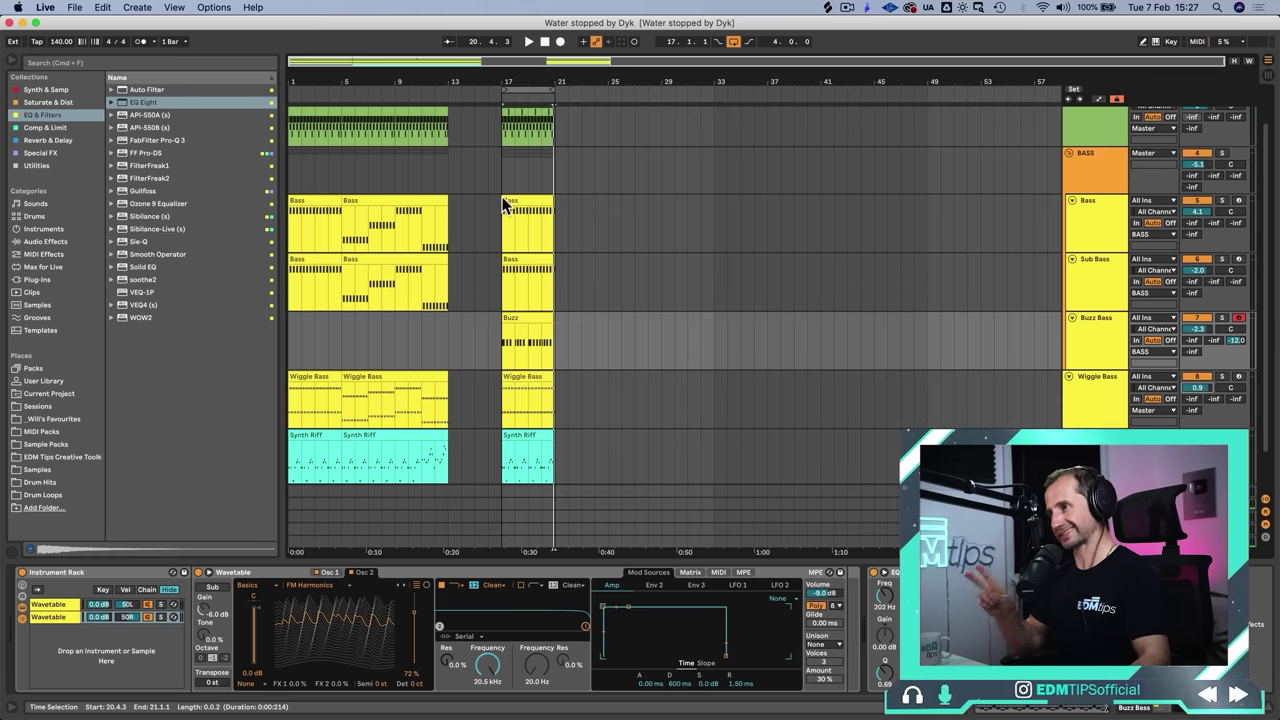
Step: Turn off looping, duplicate the Buzz Bass track and play the soloed copy
left_click(733, 41)
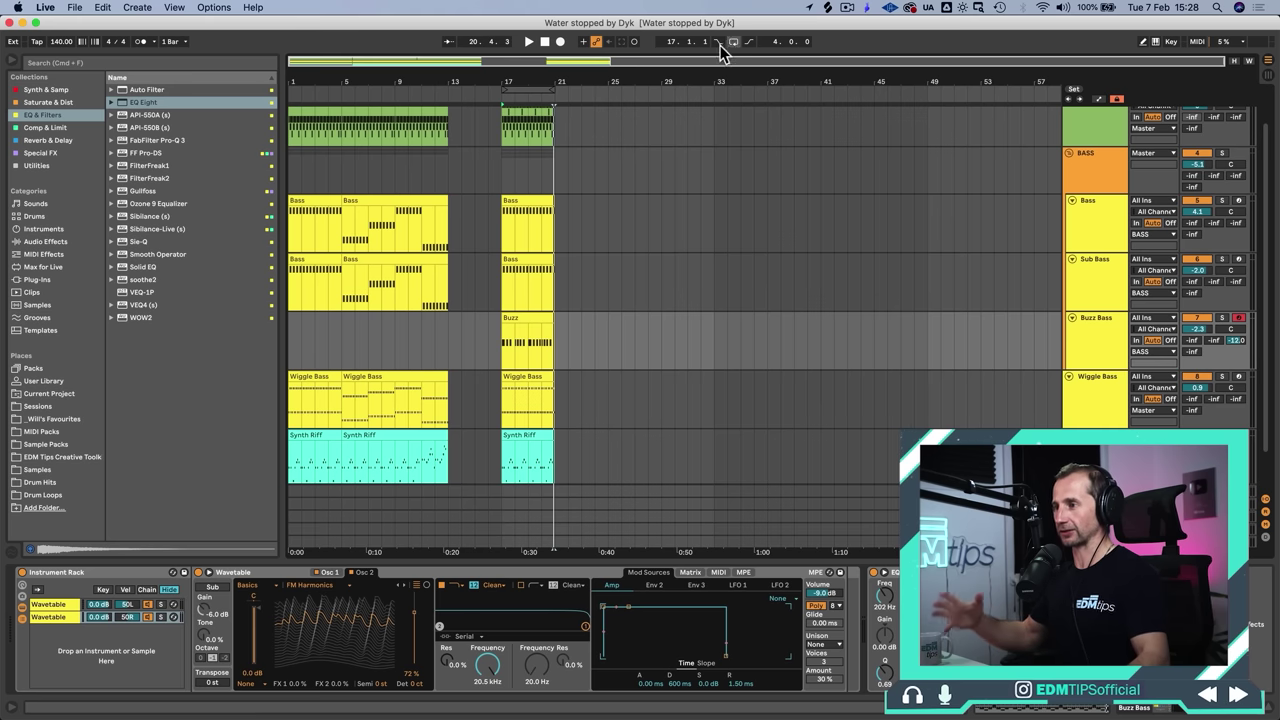
scroll(1098, 425, "down", 2)
left_click(1092, 312)
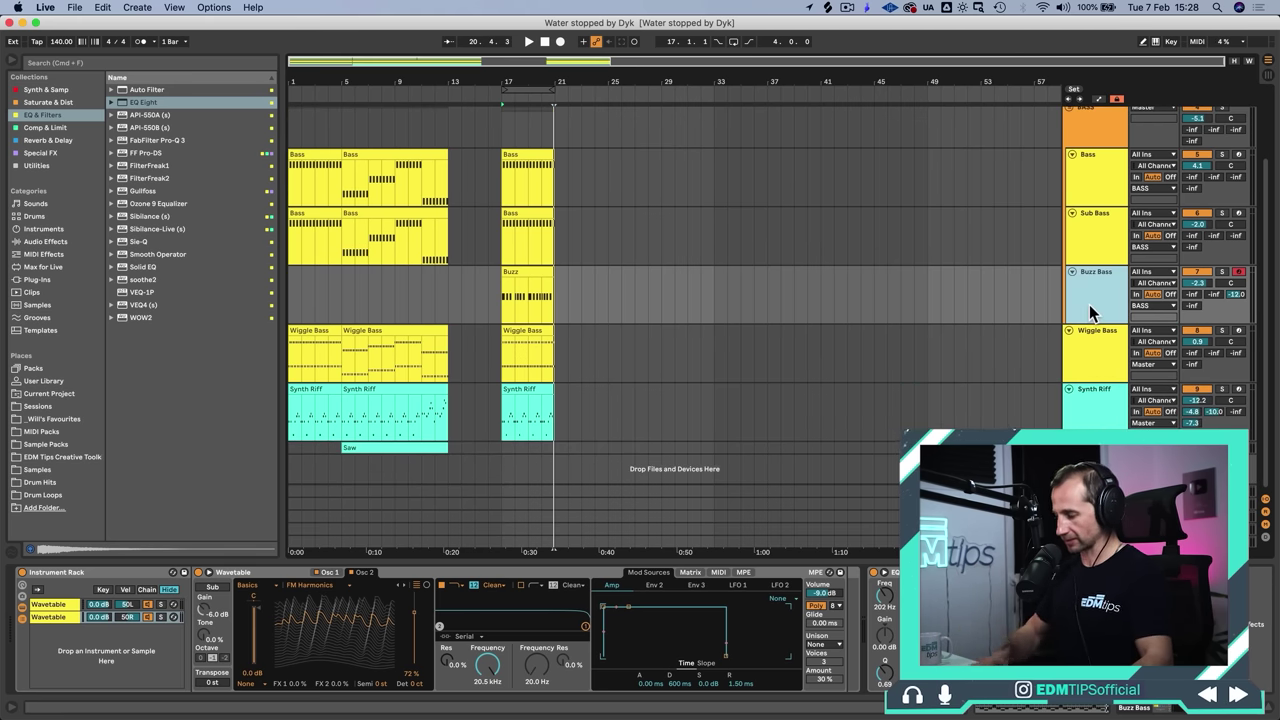
key("cmd+d")
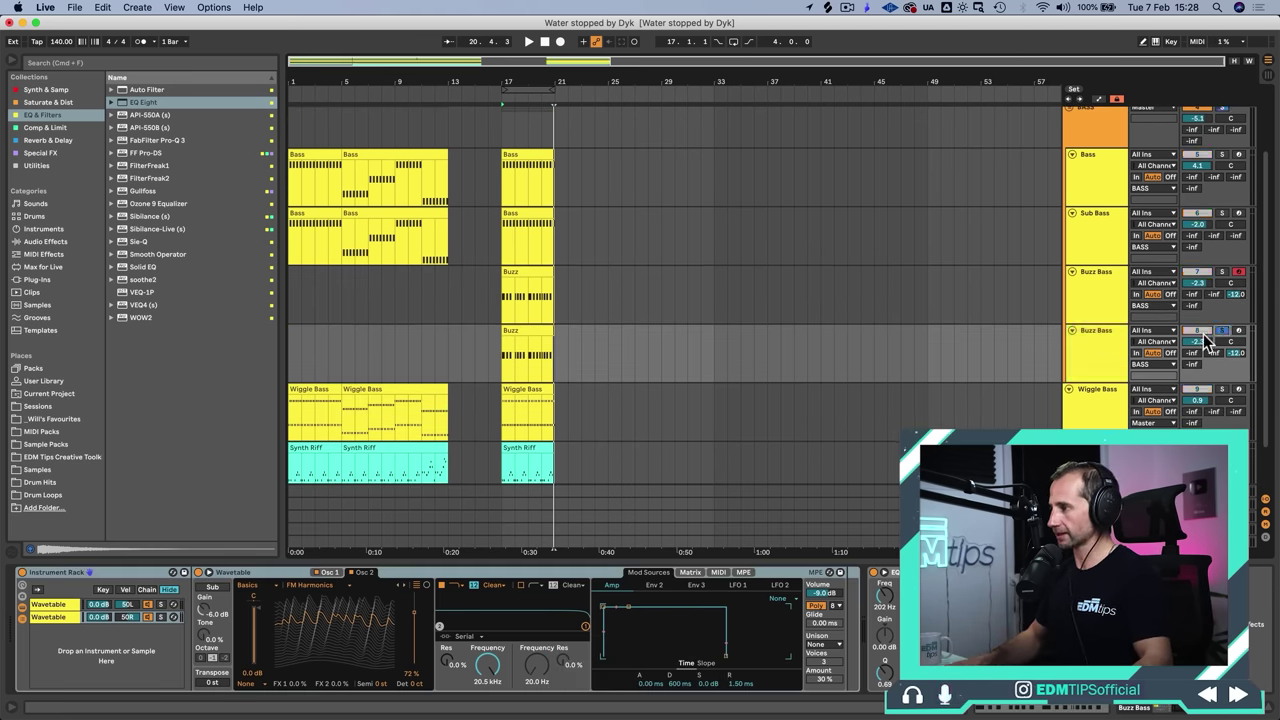
key("space")
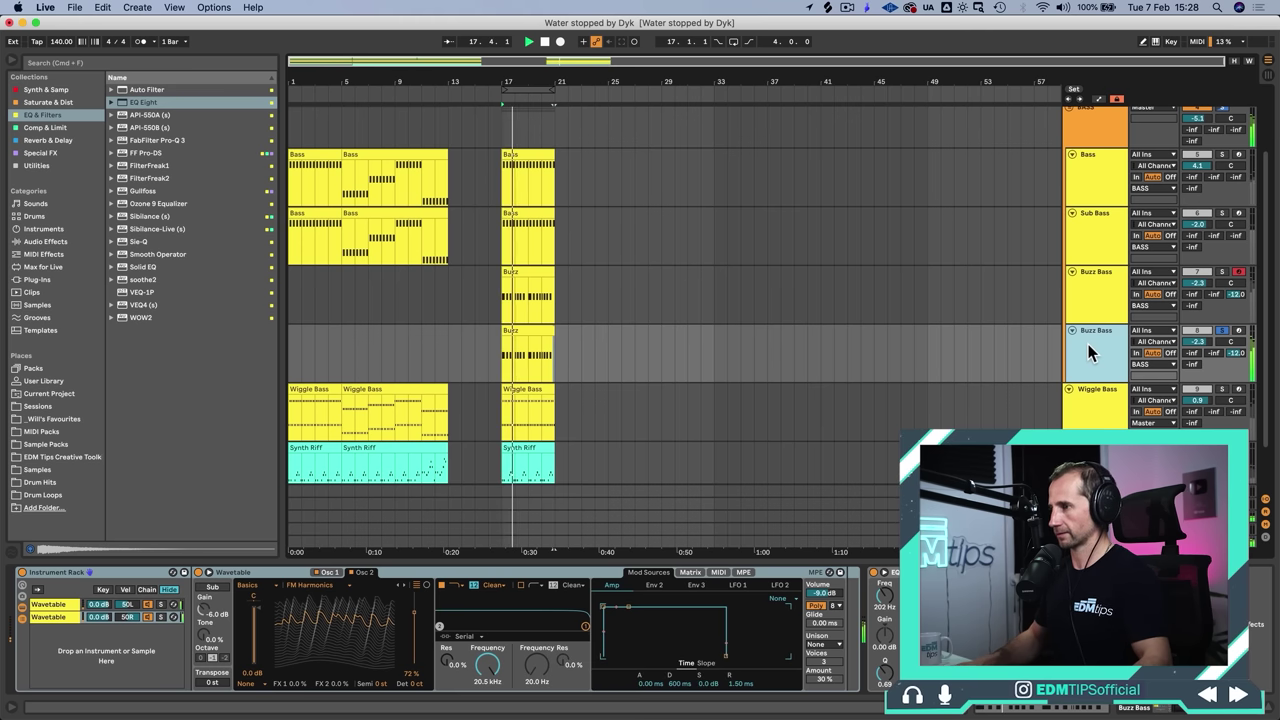
Step: Move the duplicate Buzz Bass track's clip from bar 17 to bar 33
left_click(526, 328)
key("space")
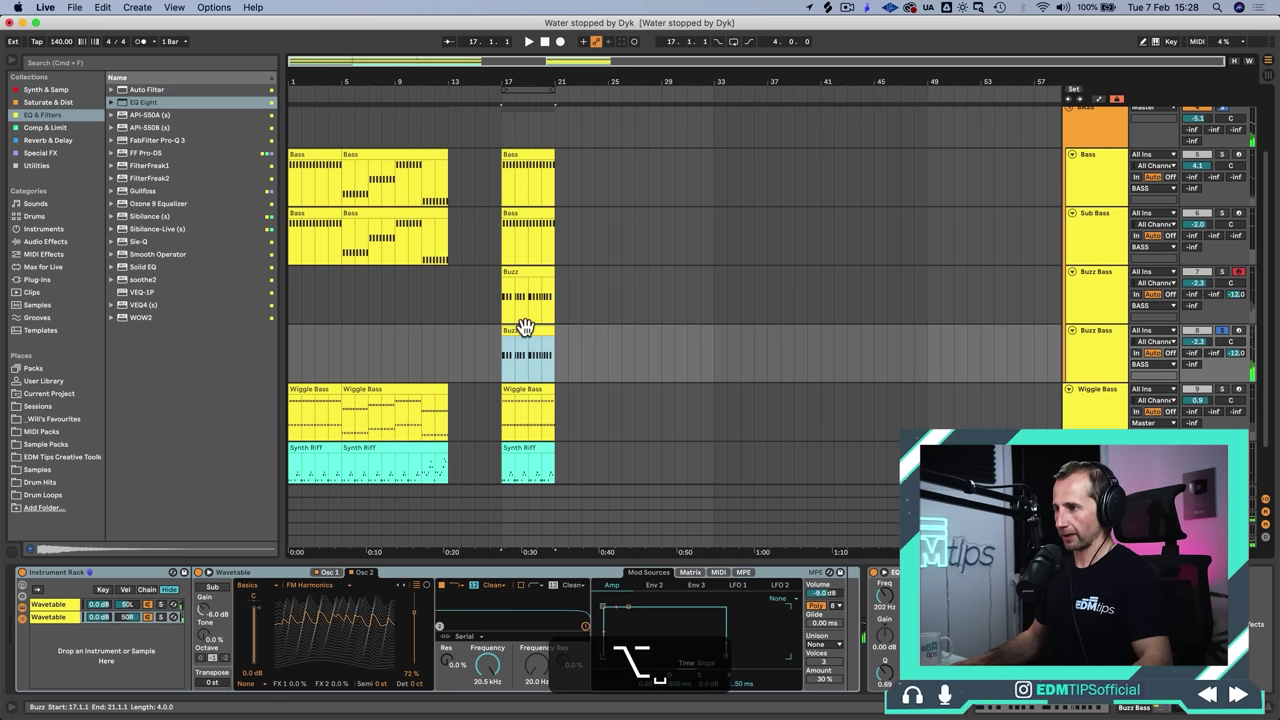
left_click_drag(528, 330, 737, 363)
left_click(517, 330)
key("BackSpace")
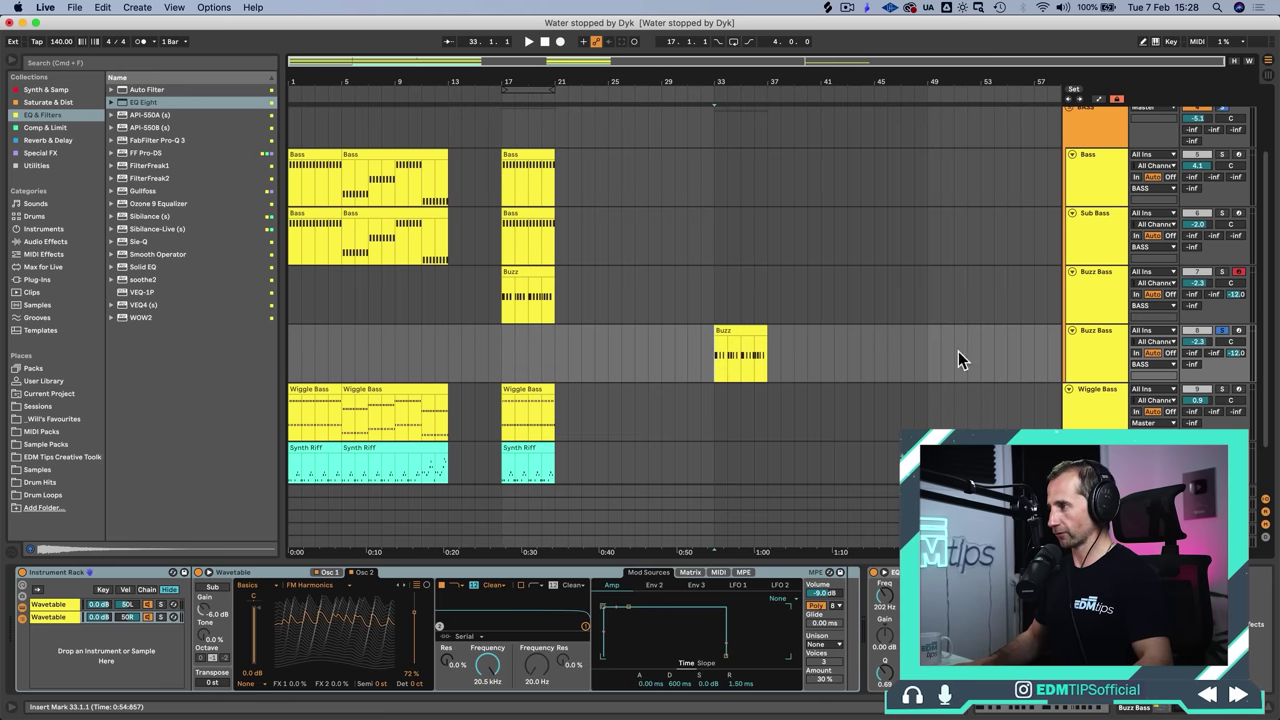
Step: Fold the Wavetable on the duplicate Buzz Bass track and insert Auto Filter between the Instrument Rack and EQ Eight
left_click(1222, 331)
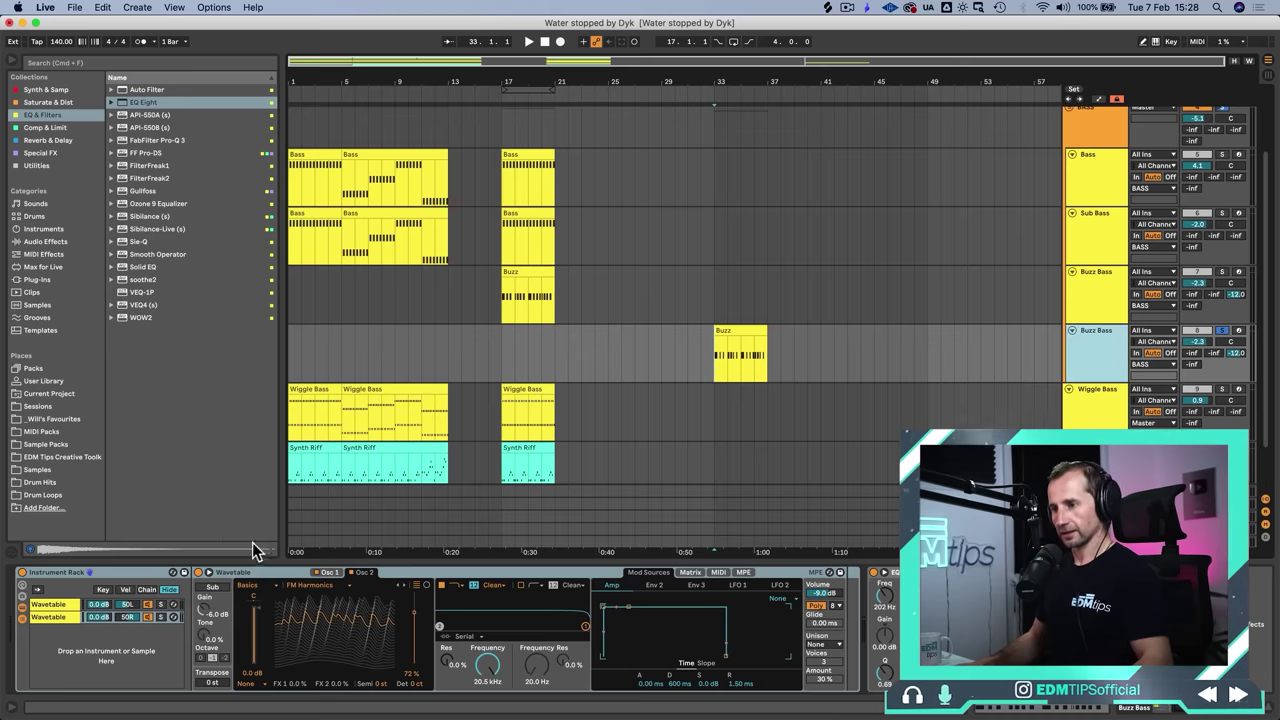
double_click(258, 575)
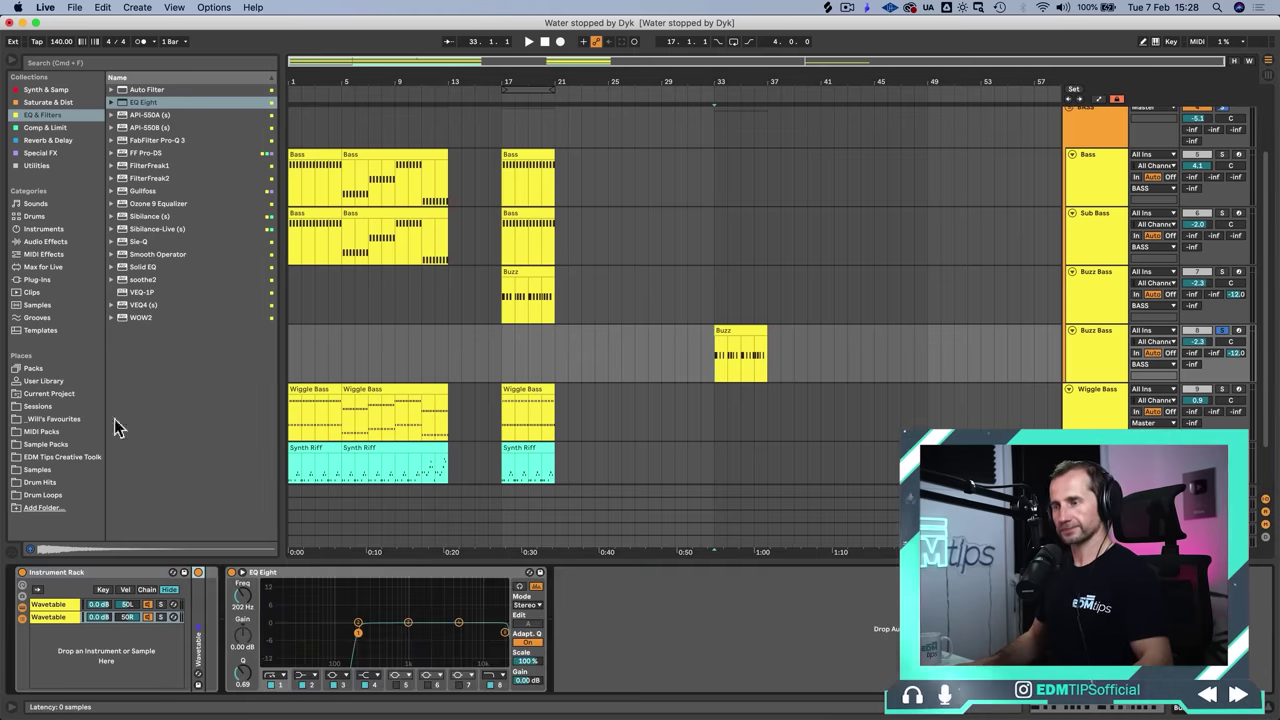
left_click(46, 92)
left_click(44, 128)
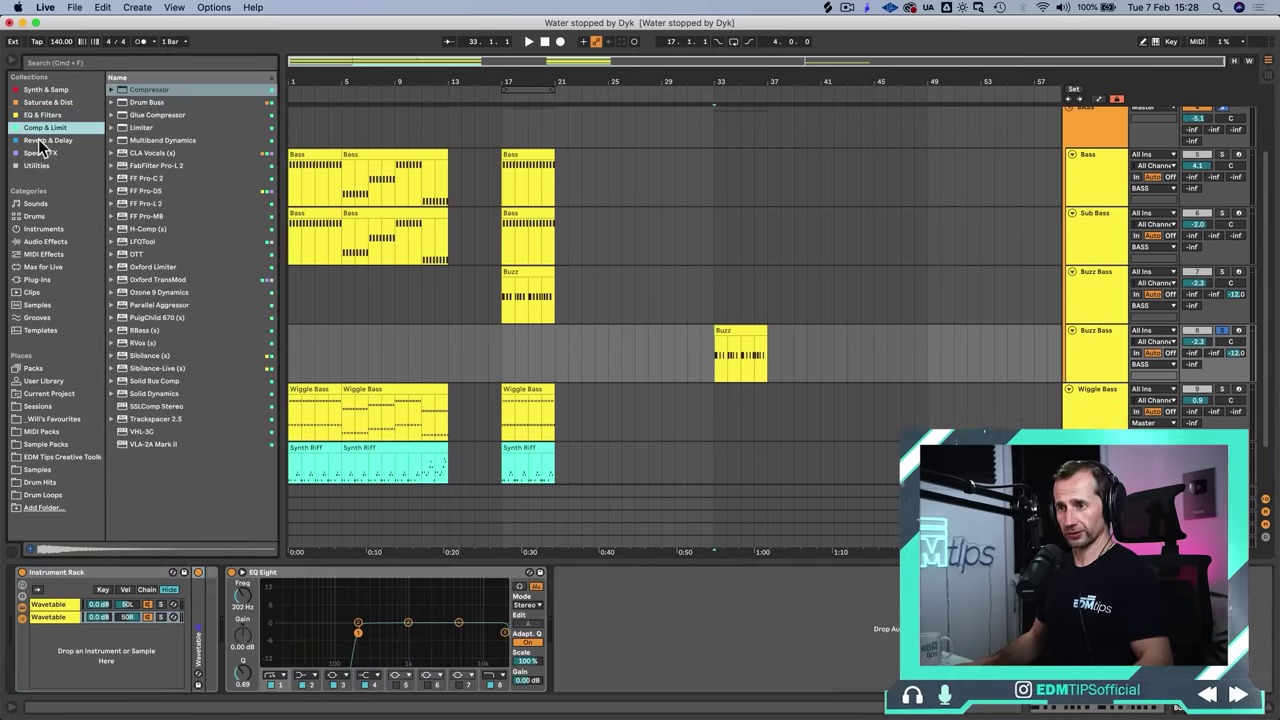
left_click(40, 141)
left_click(60, 154)
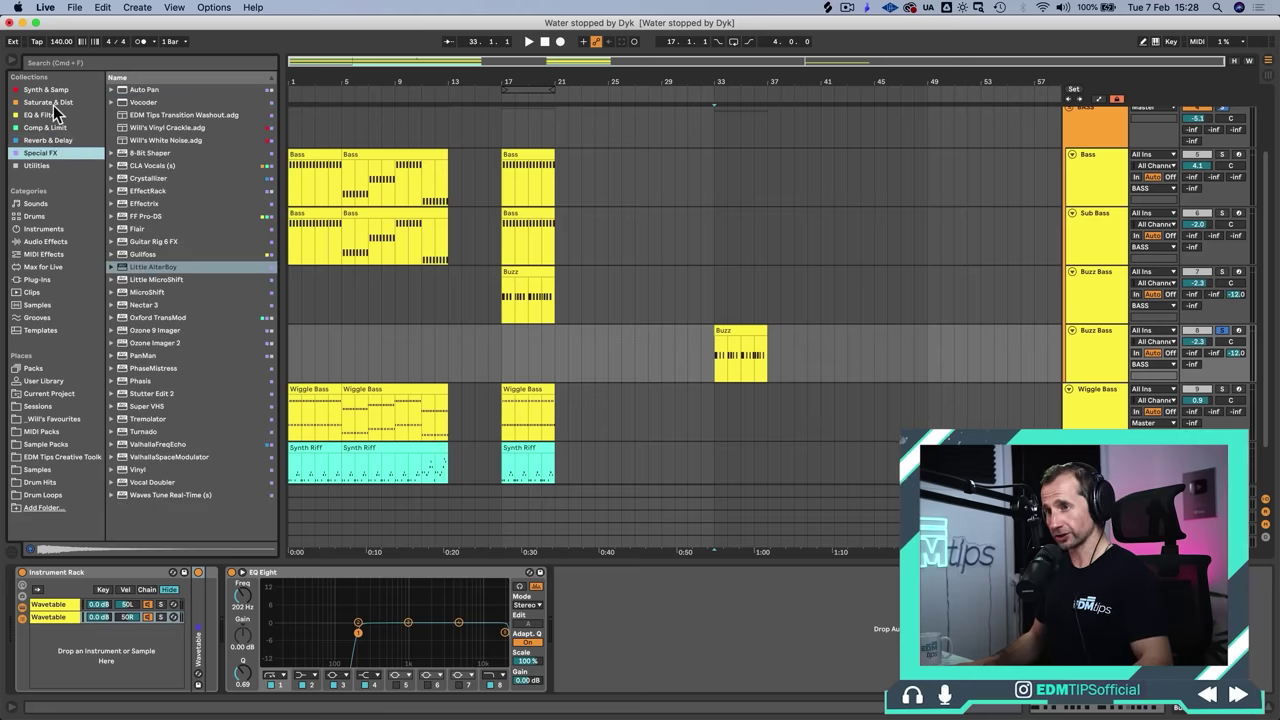
left_click(49, 116)
left_click(131, 88)
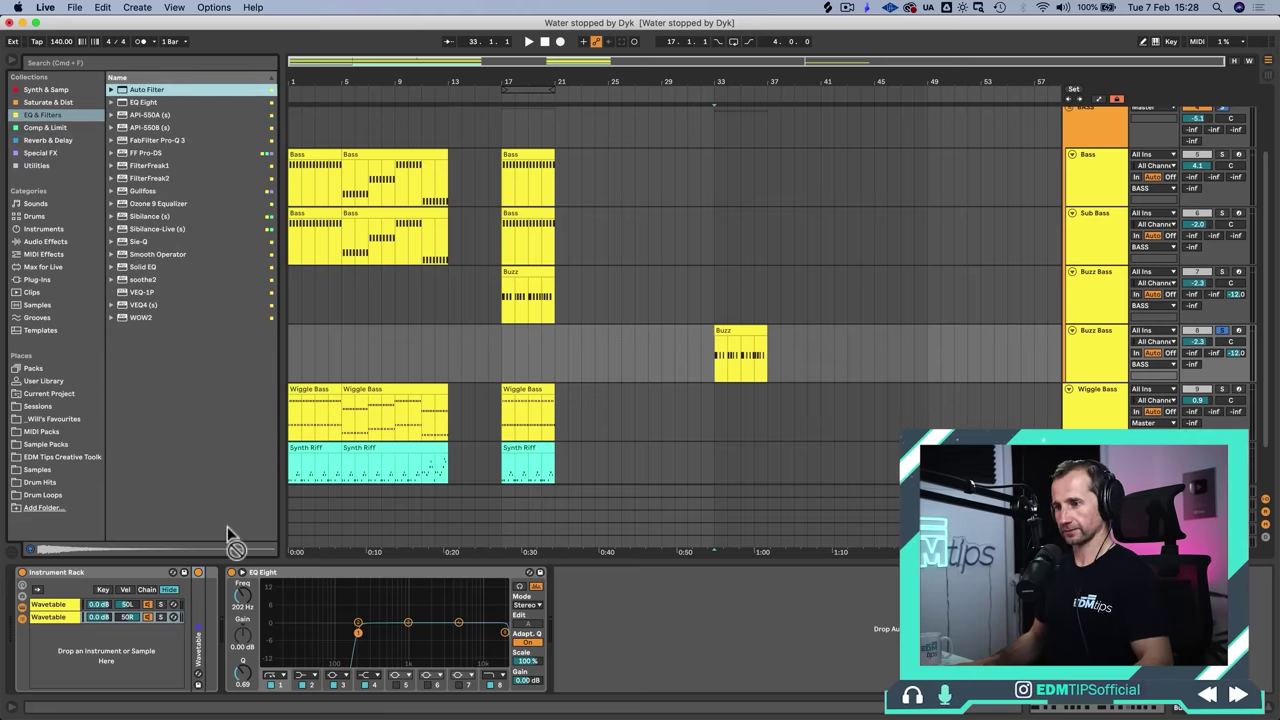
left_click_drag(227, 526, 224, 598)
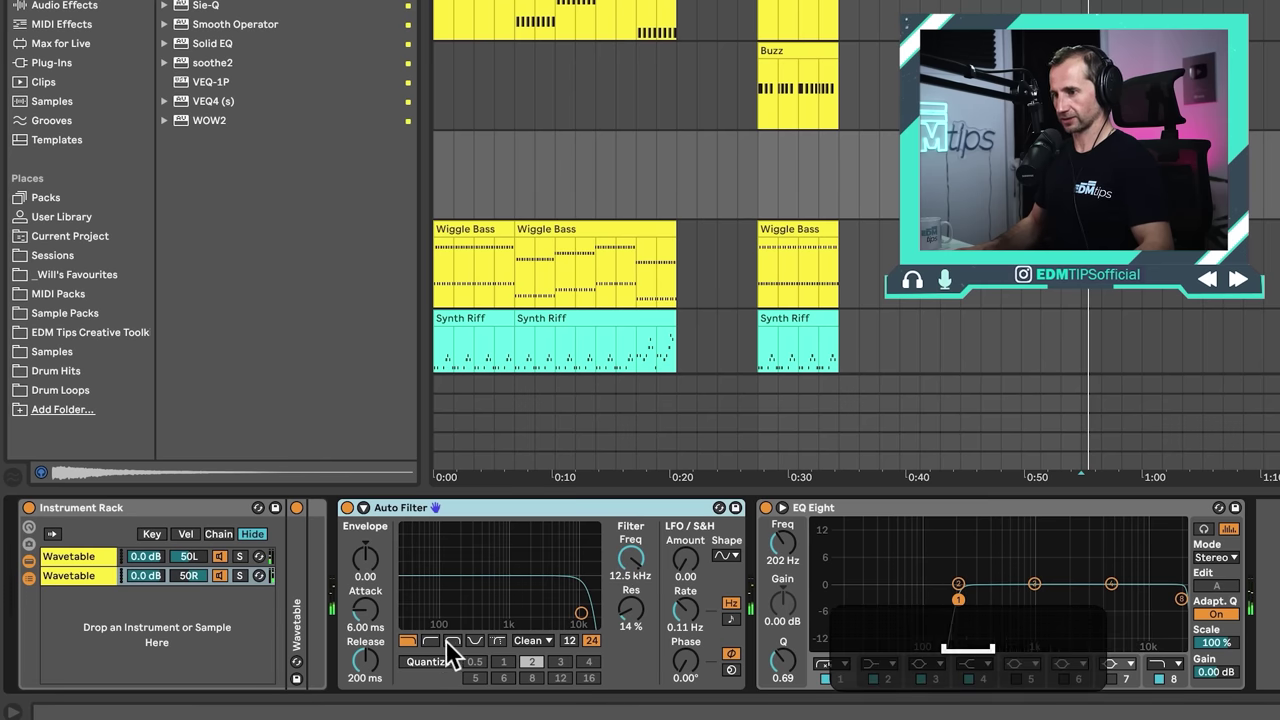
Step: Set Auto Filter to band-pass at 888 Hz with 59% resonance, and its LFO to amount 24.8 and rate 0.15 Hz
left_click(452, 640)
left_click_drag(630, 558, 630, 572)
key("space")
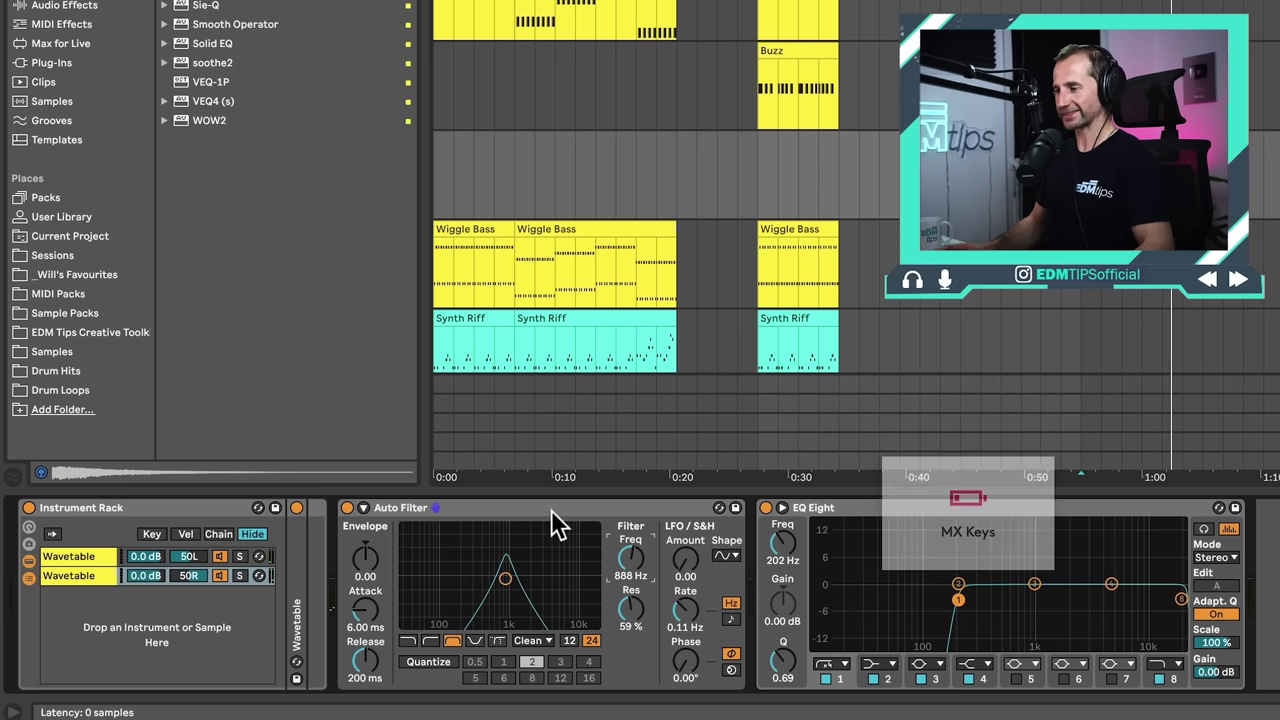
left_click_drag(685, 560, 685, 530)
key("space")
left_click_drag(685, 610, 685, 605)
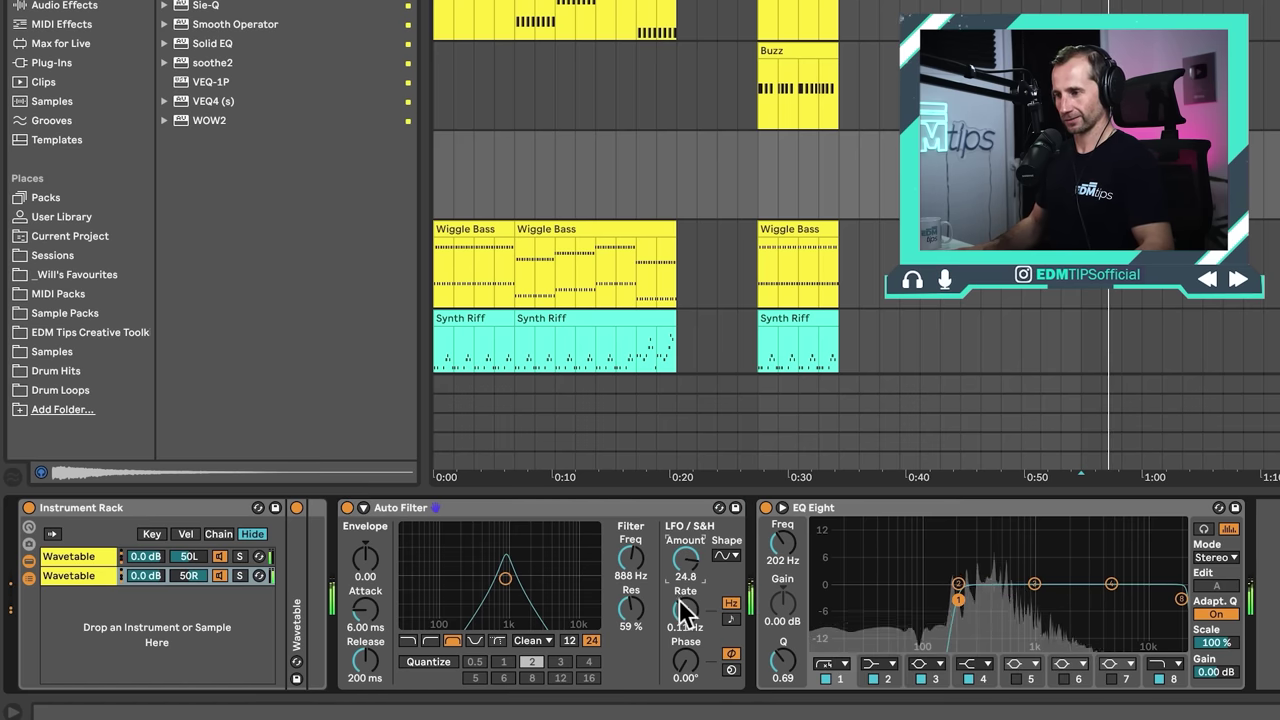
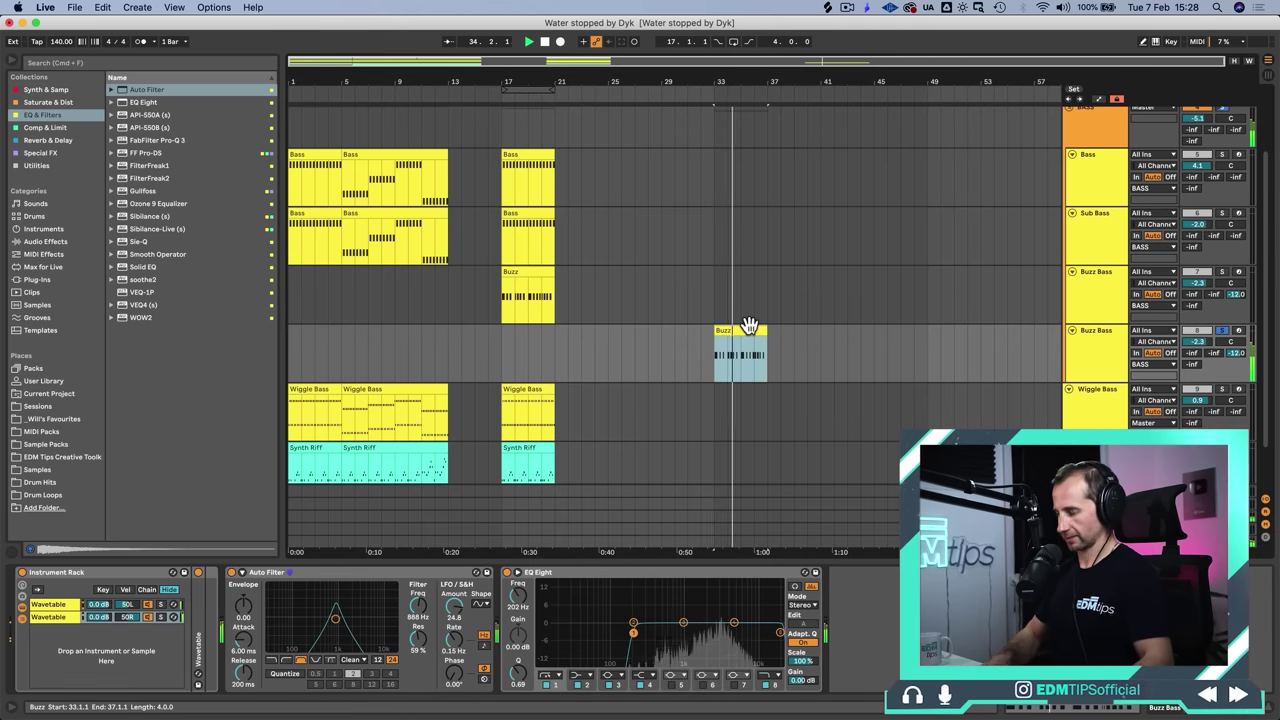
Step: Duplicate the Buzz clip at bar 33 so the copy starts at bar 37
key("super+d")
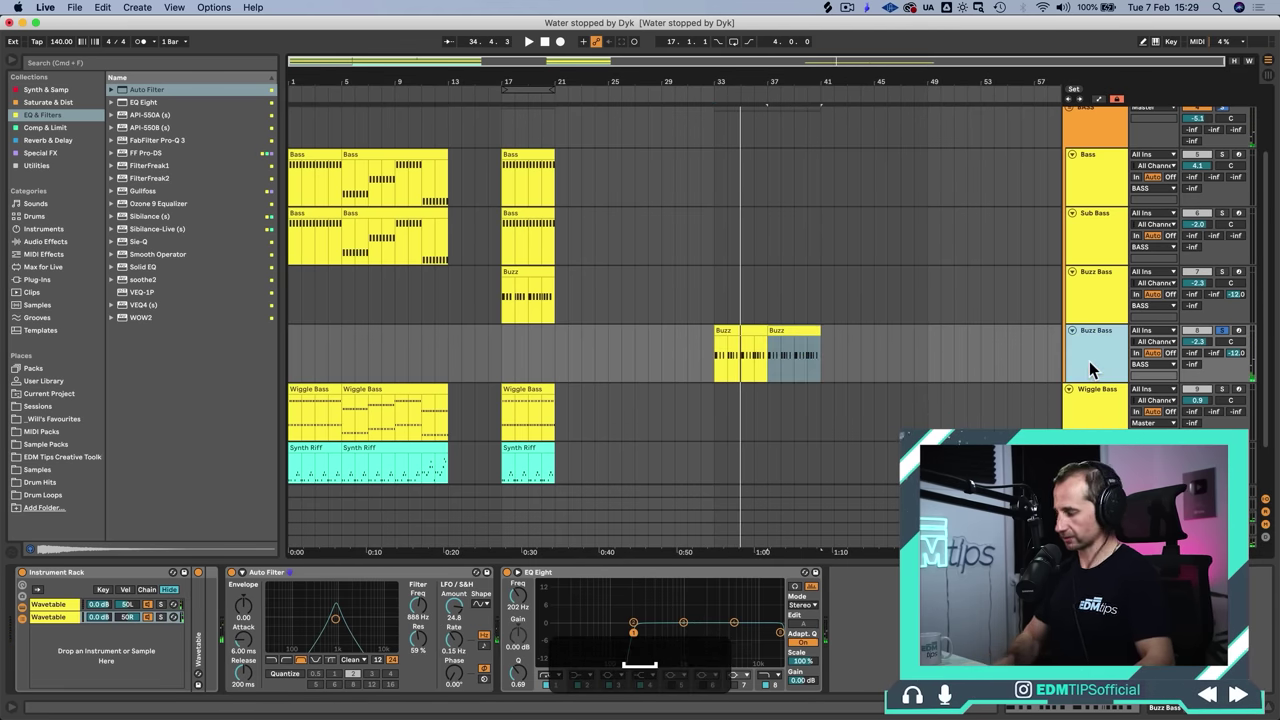
Step: Insert a return track after C Bass RVB, name it Del and open its colour options
key("Tab")
left_click(1090, 64)
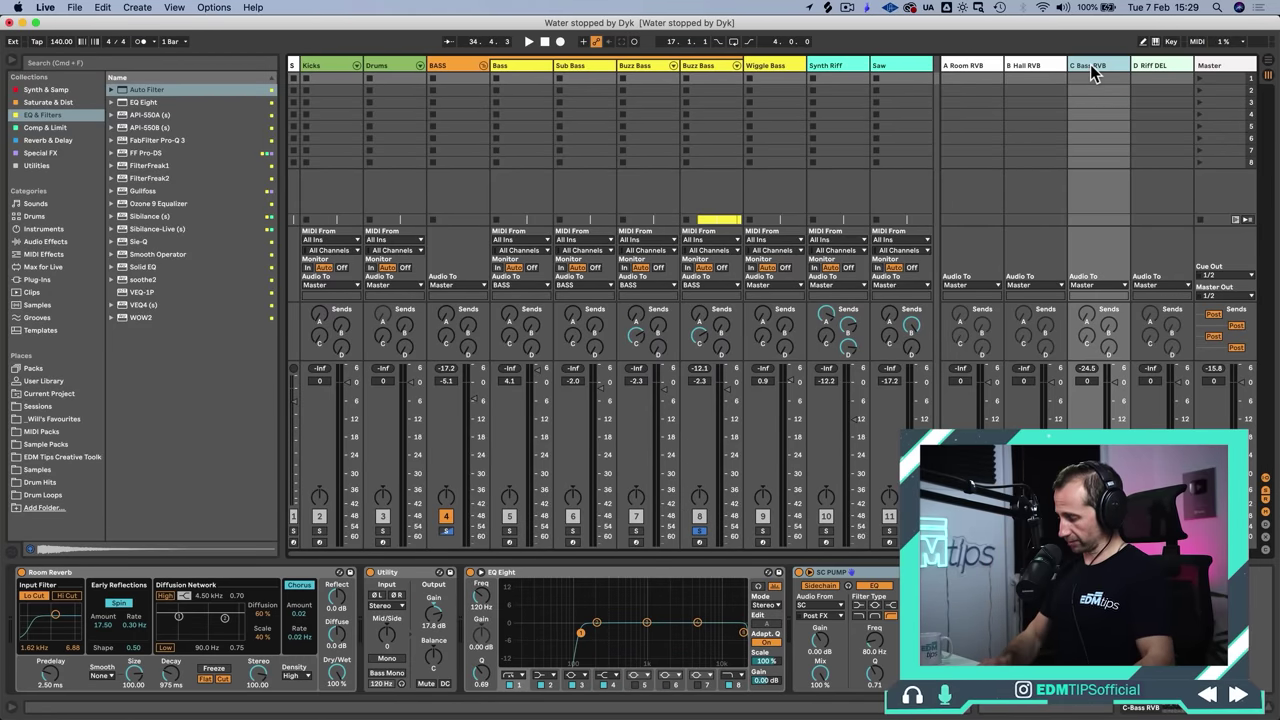
key("alt+super+t")
key("super+r")
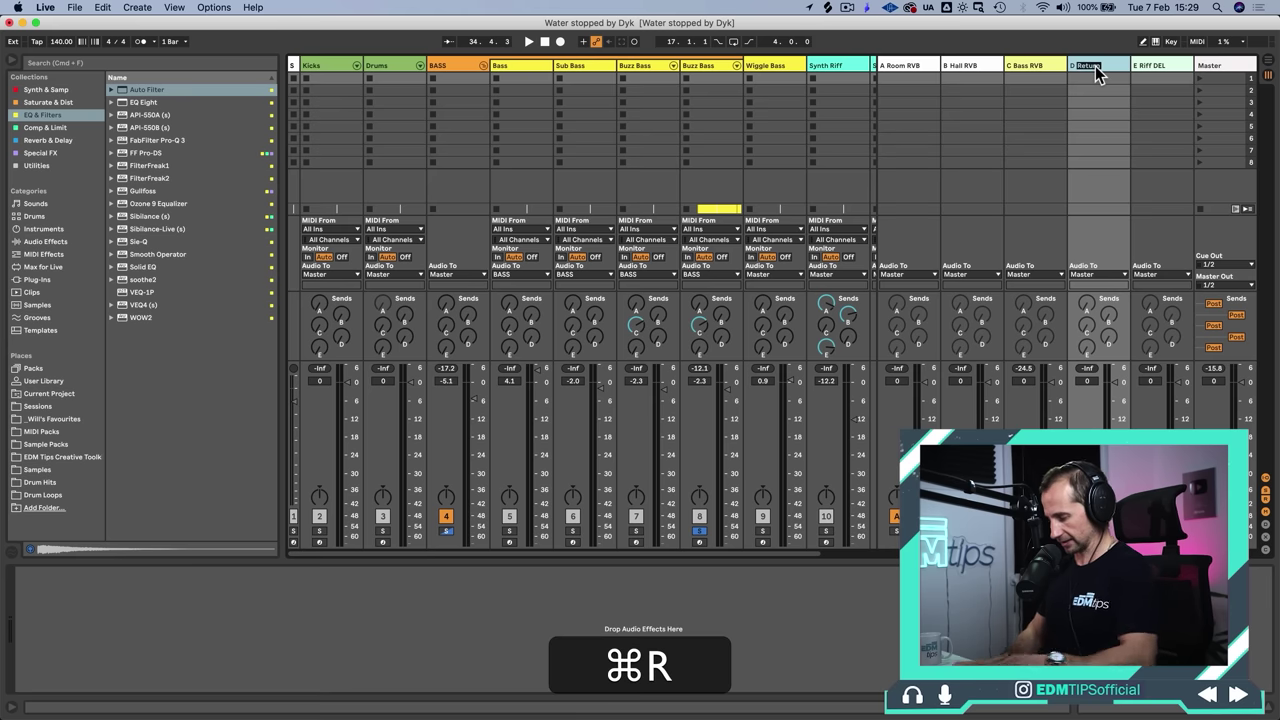
right_click(1095, 66)
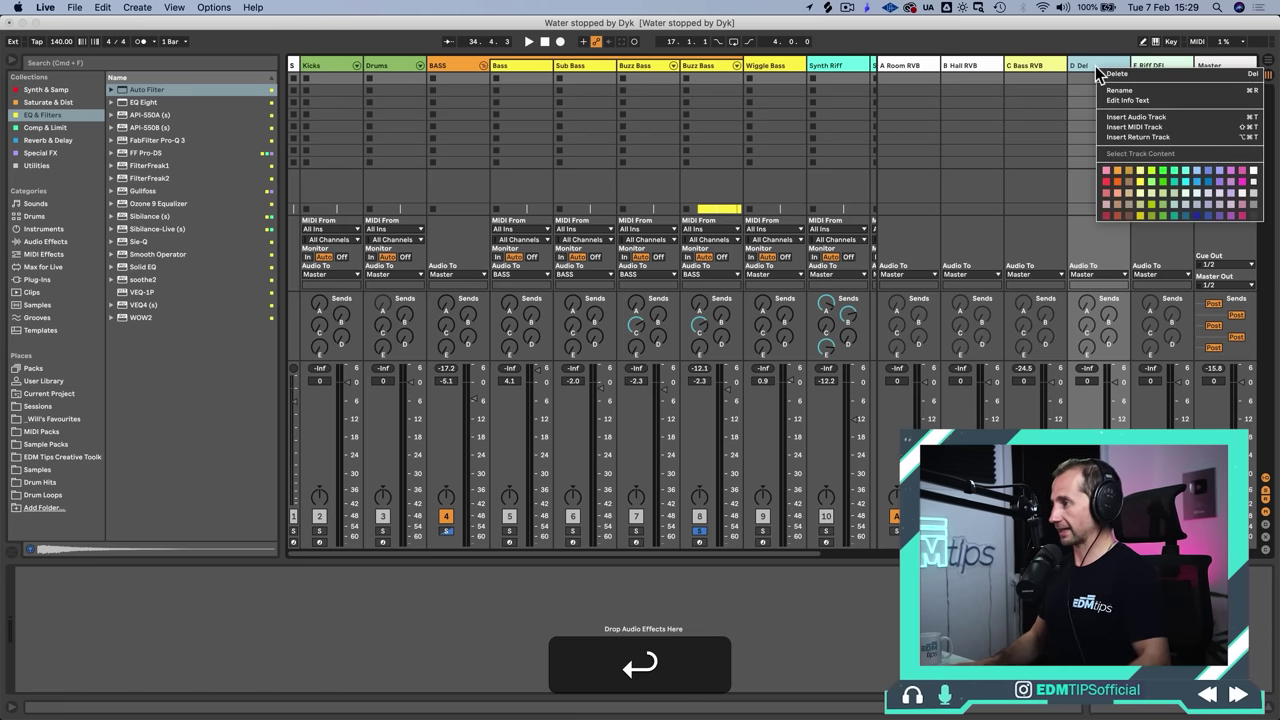
Step: Recolour the D Del return track light yellow
left_click(1148, 194)
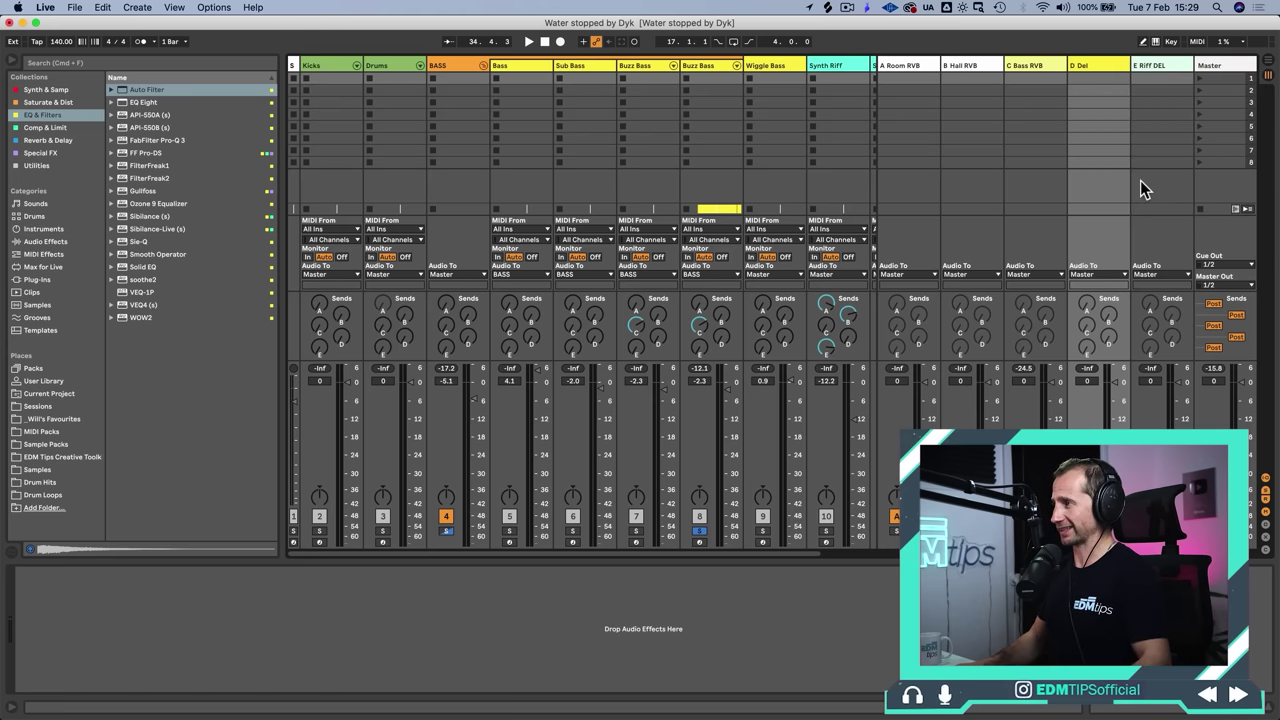
right_click(1097, 70)
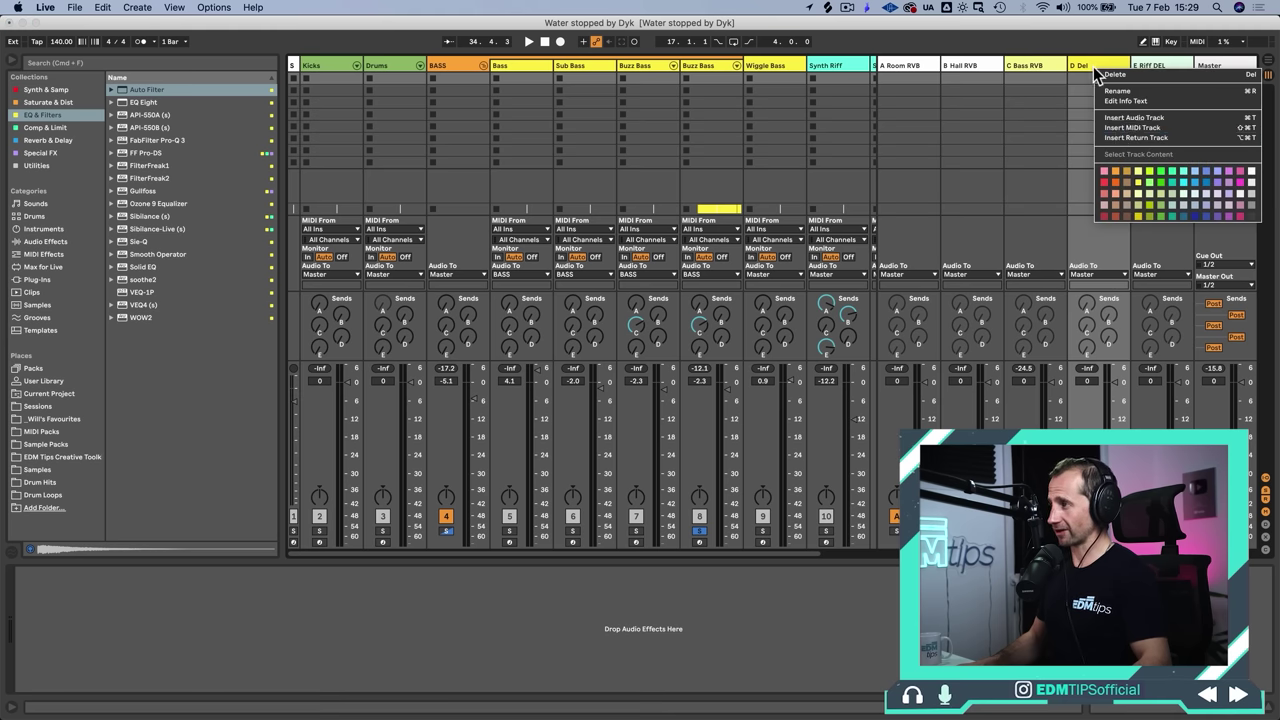
left_click(1137, 171)
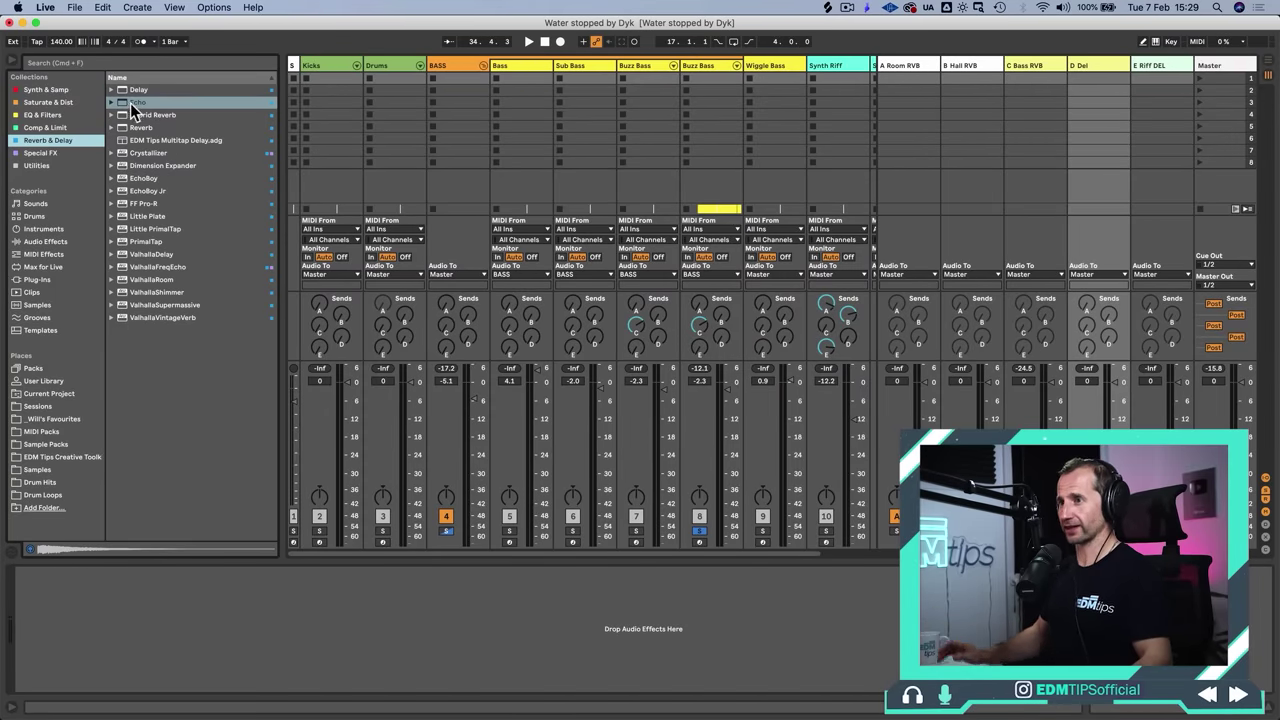
Step: Load Echo onto the D Del return track and raise the lower Buzz Bass track's send D to about -5.4 dB during playback
left_click_drag(133, 104, 585, 145)
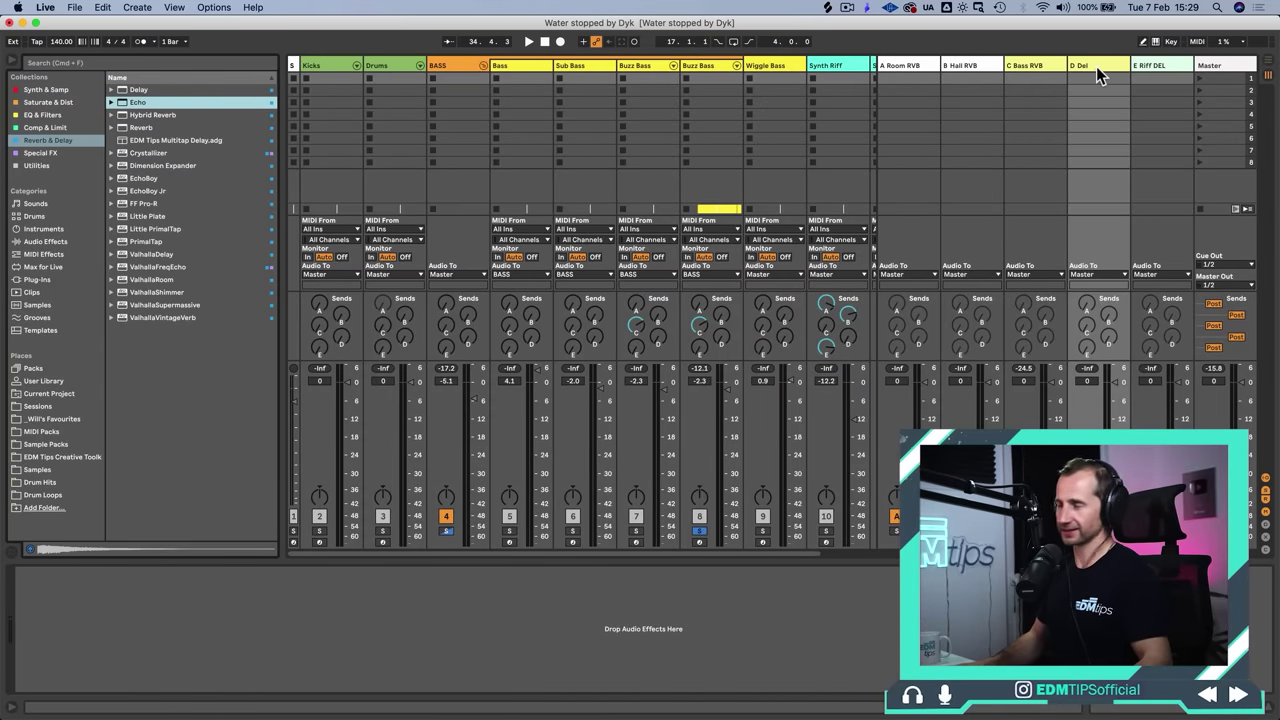
left_click_drag(1096, 75, 1098, 76)
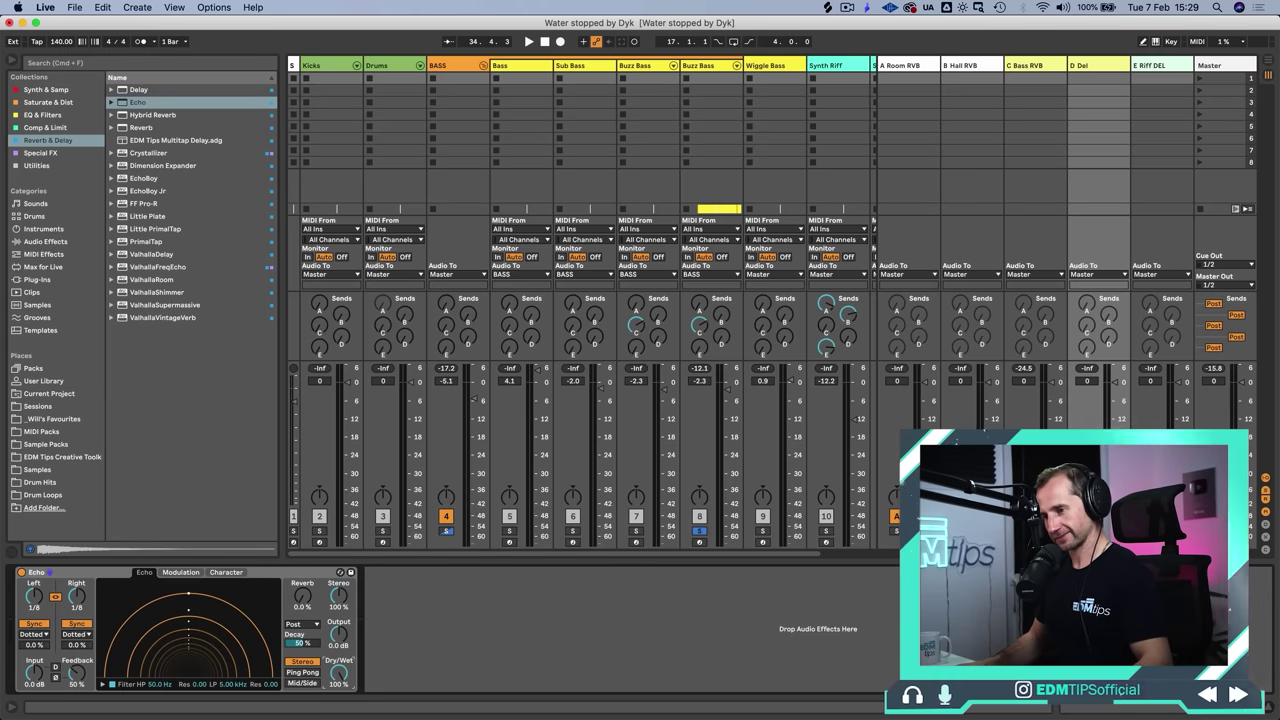
key("space")
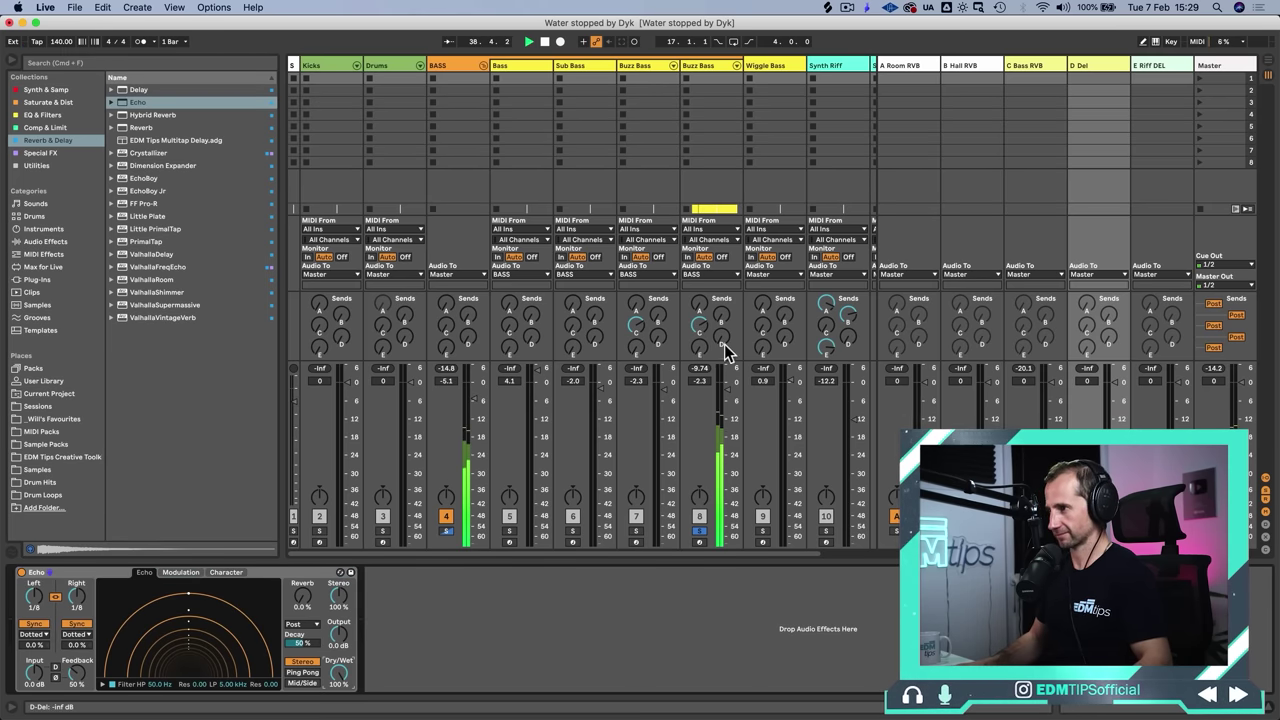
left_click_drag(722, 342, 722, 240)
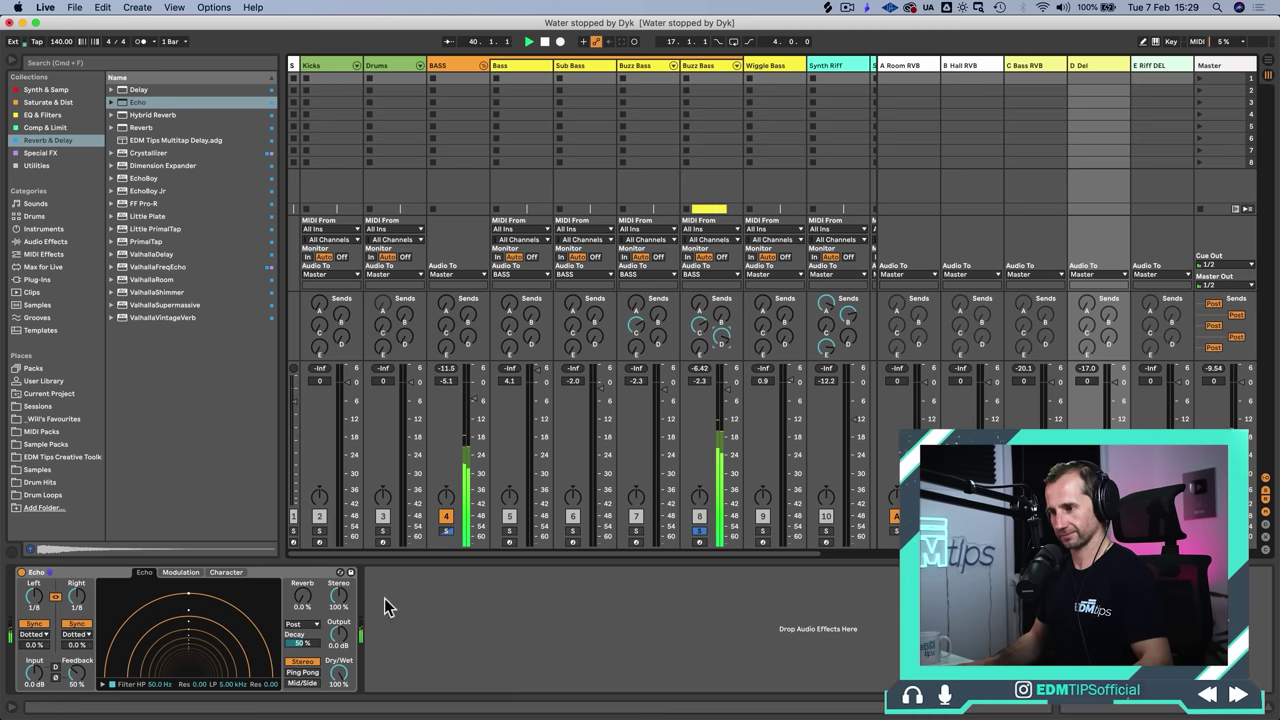
Step: Set Echo's feedback to 37 %, stop playback, unsolo the Buzz Bass track and show the Arrangement View
left_click_drag(84, 679, 86, 681)
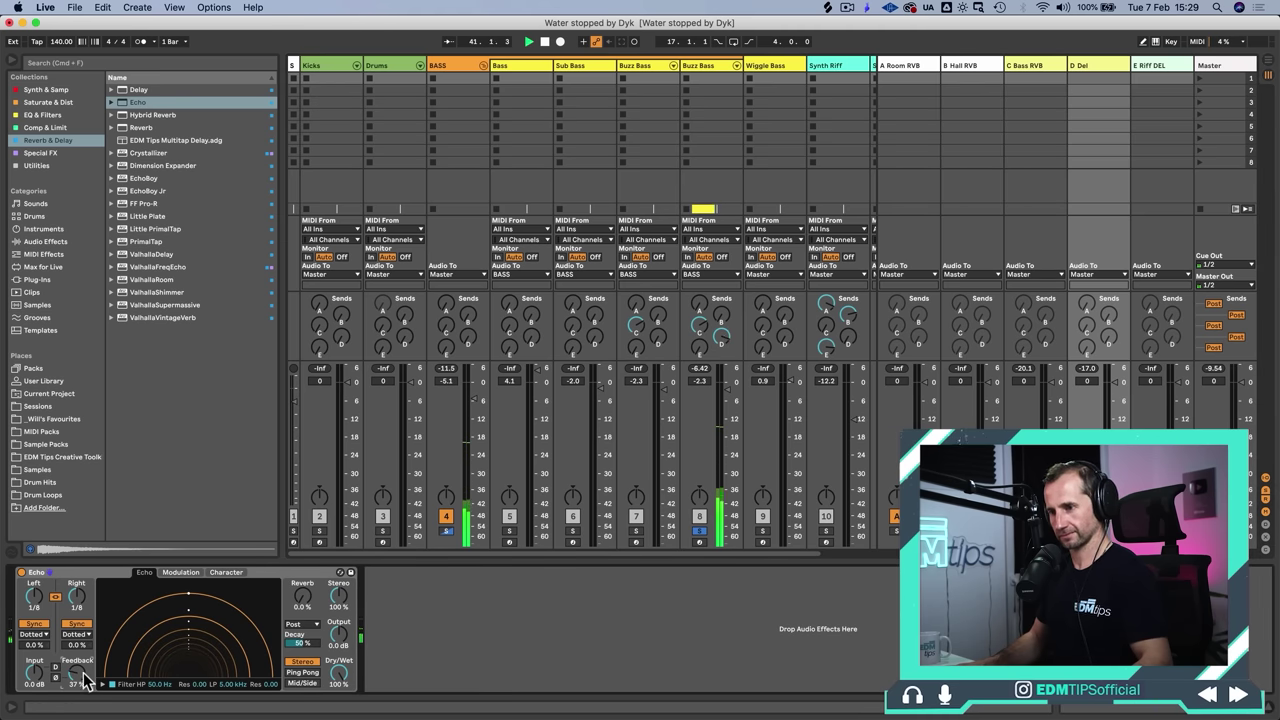
key("space")
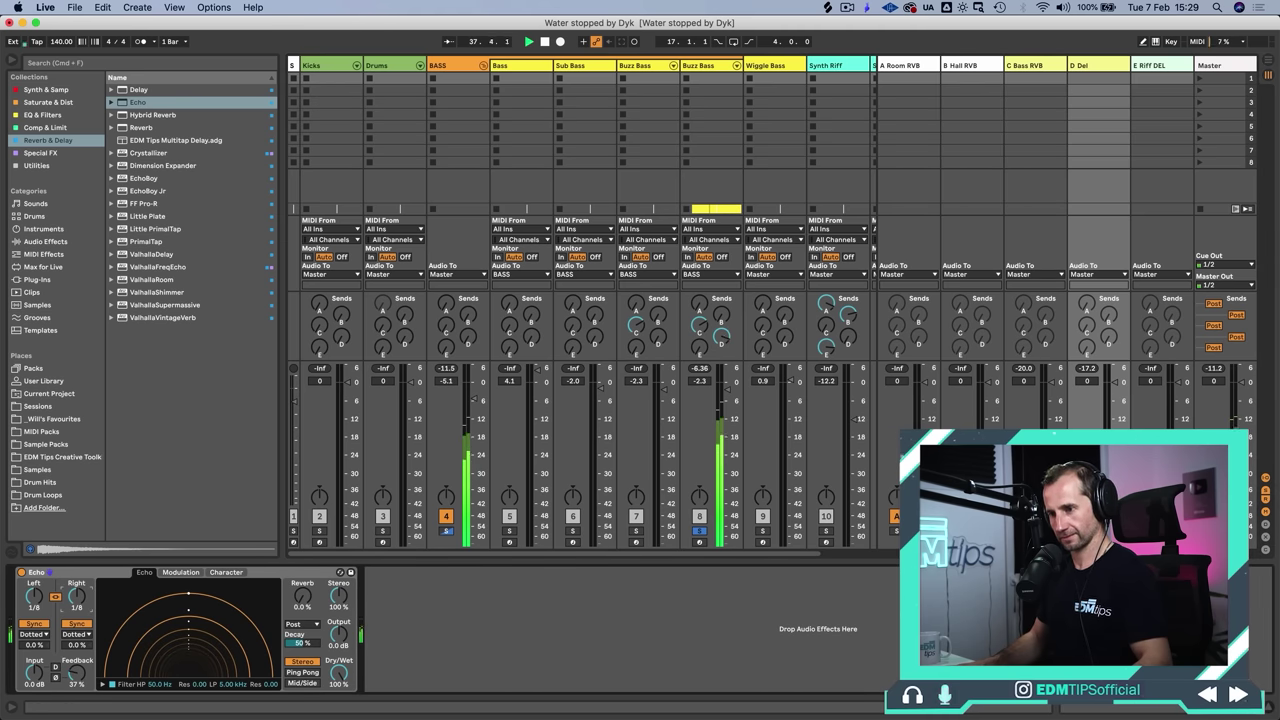
key("Tab")
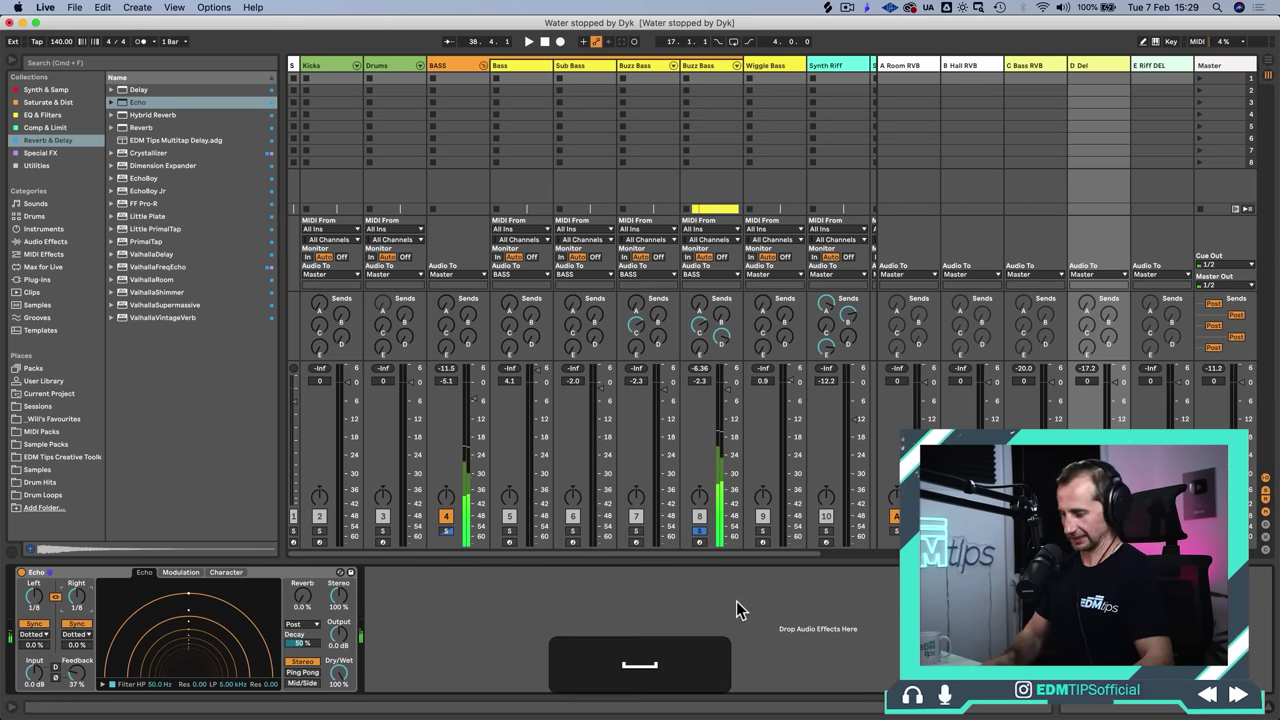
key("Tab")
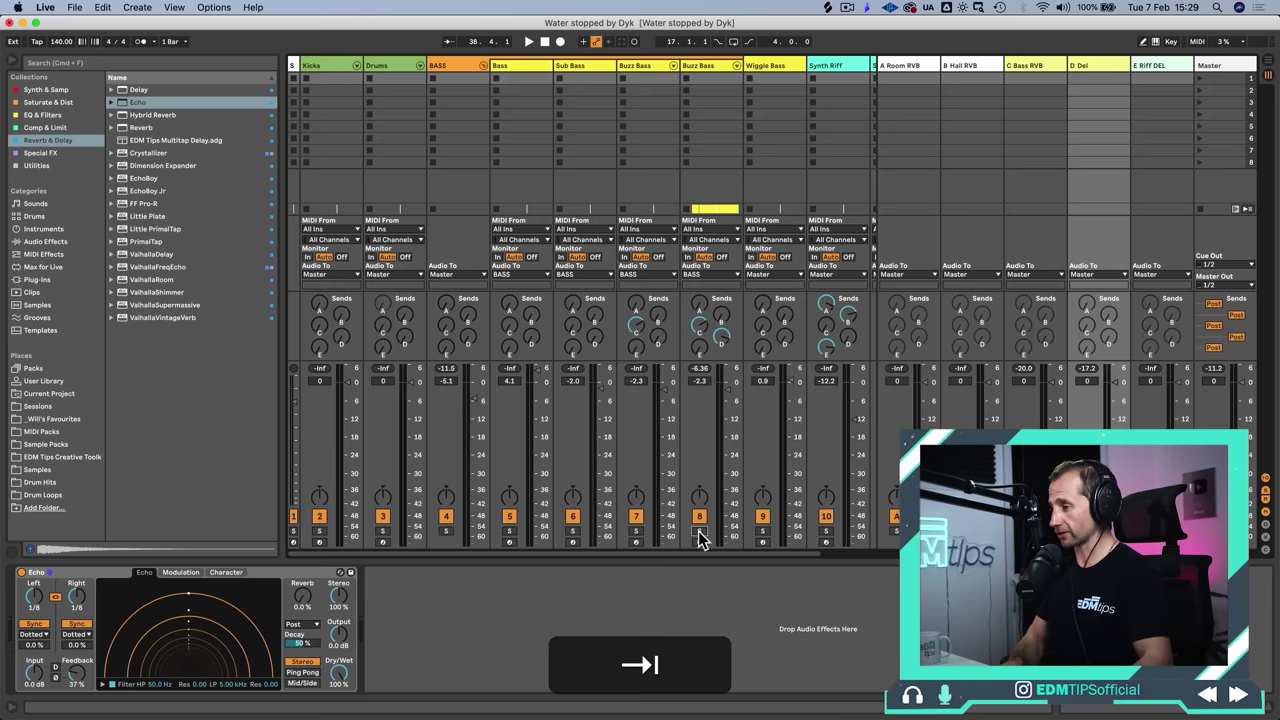
key("Tab")
left_click(715, 368)
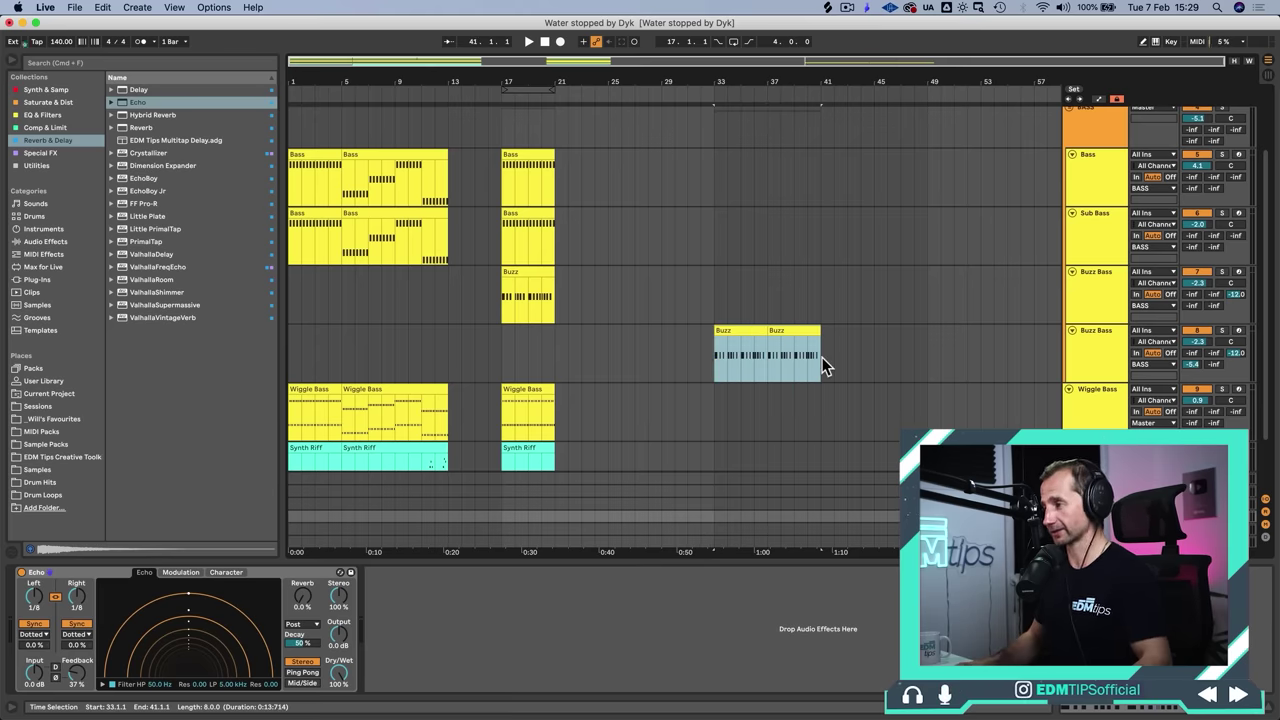
left_click(876, 330)
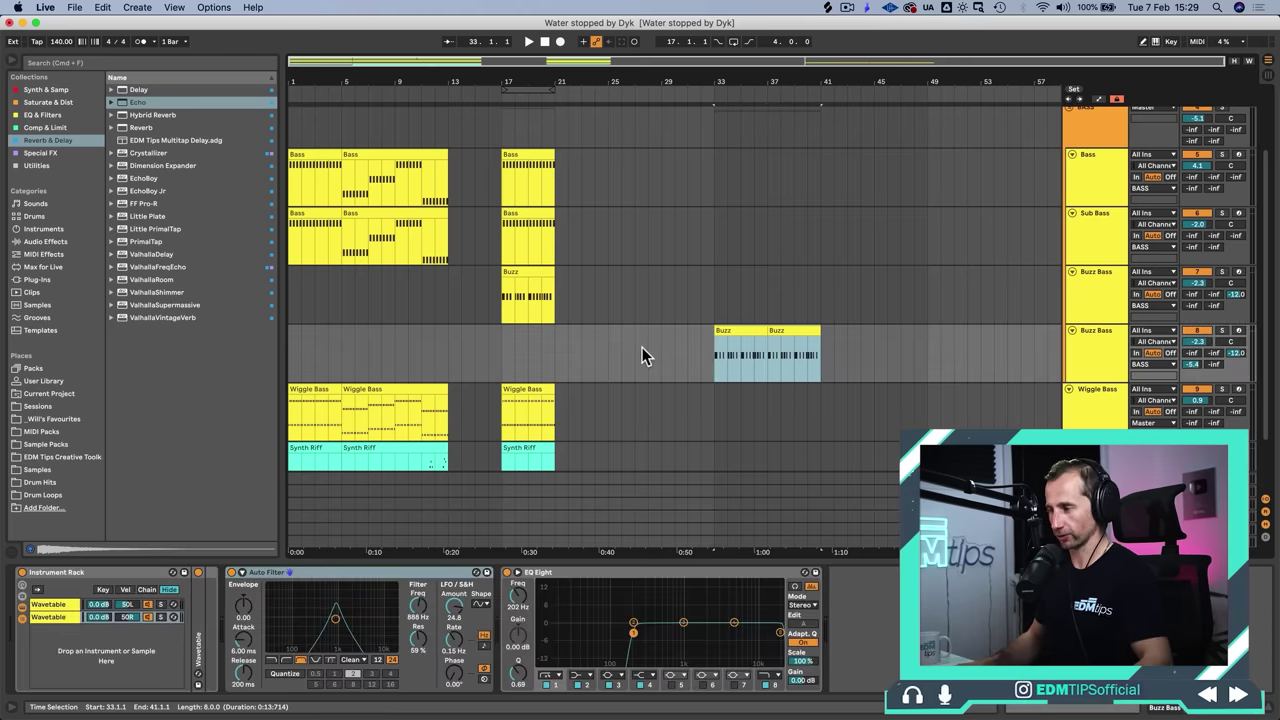
key("space")
mouse_move(716, 362)
left_mouse_down()
mouse_move(810, 354)
mouse_move(720, 352)
left_mouse_up()
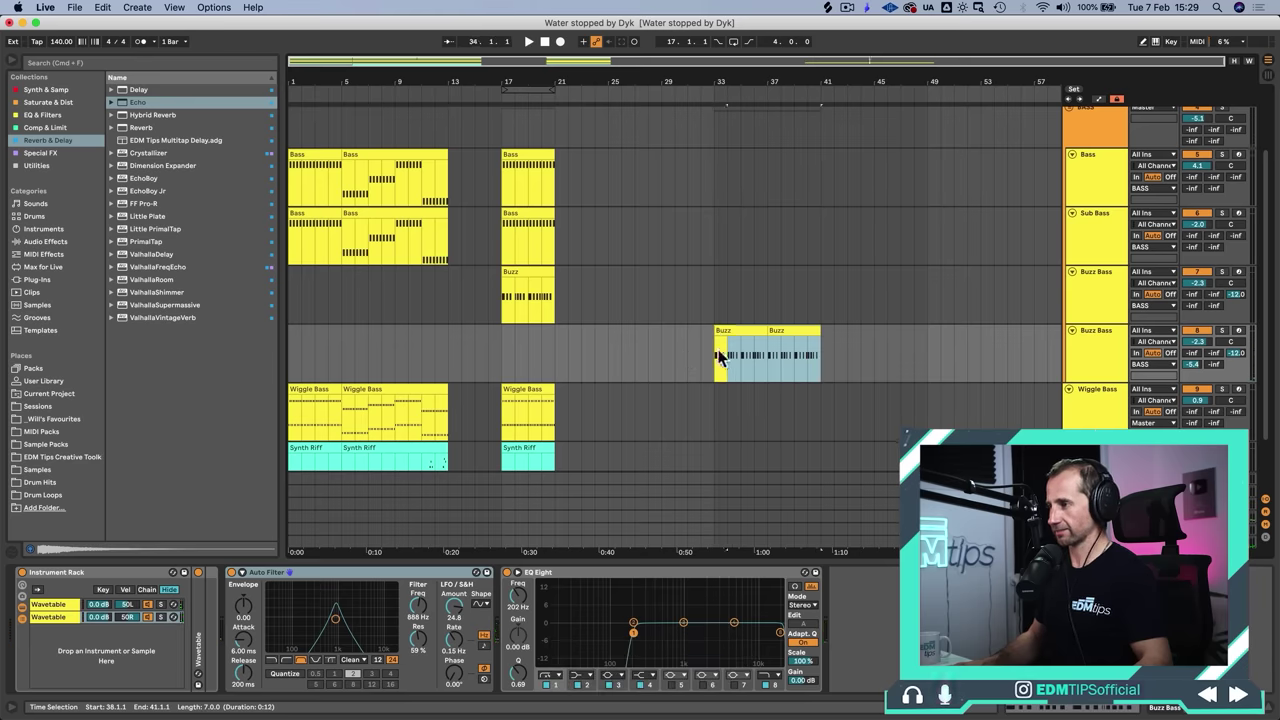
key("super+x")
key("super+z")
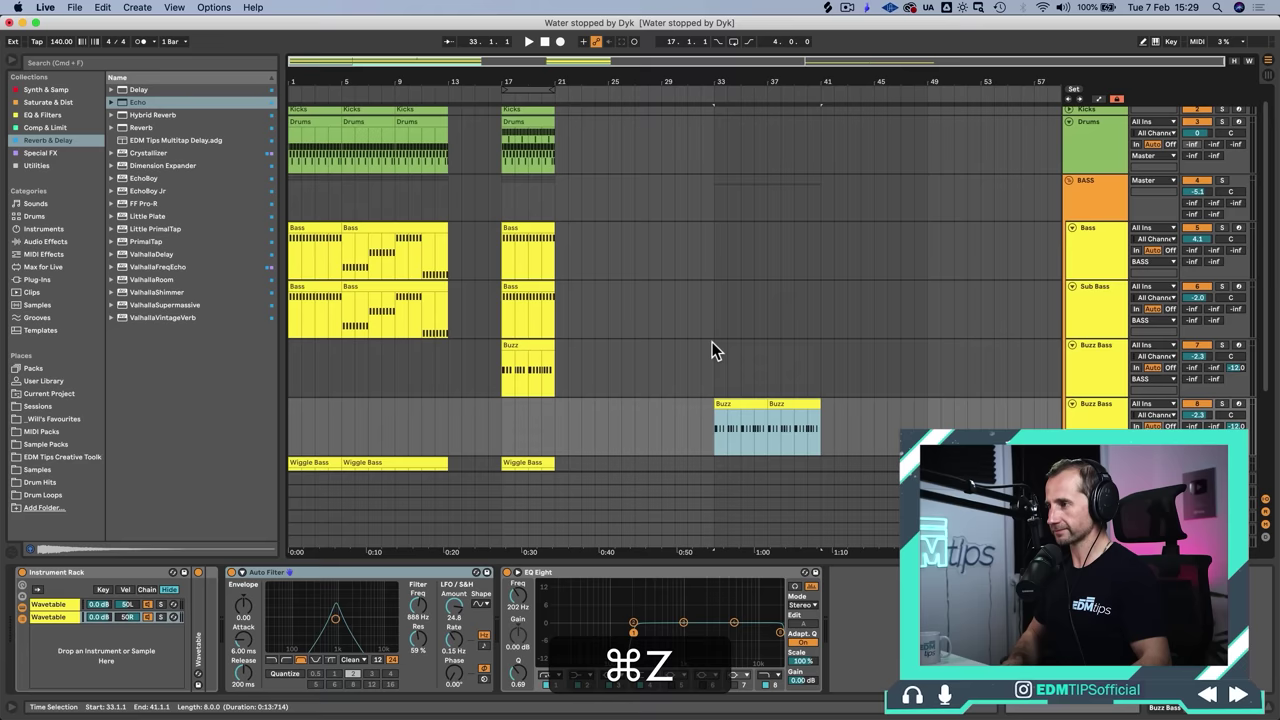
Step: Copy the SC, Kicks and Drums clips from bars 17–21 to bar 33, duplicate them through bar 41 and play from bar 33
left_click_drag(502, 168, 550, 90)
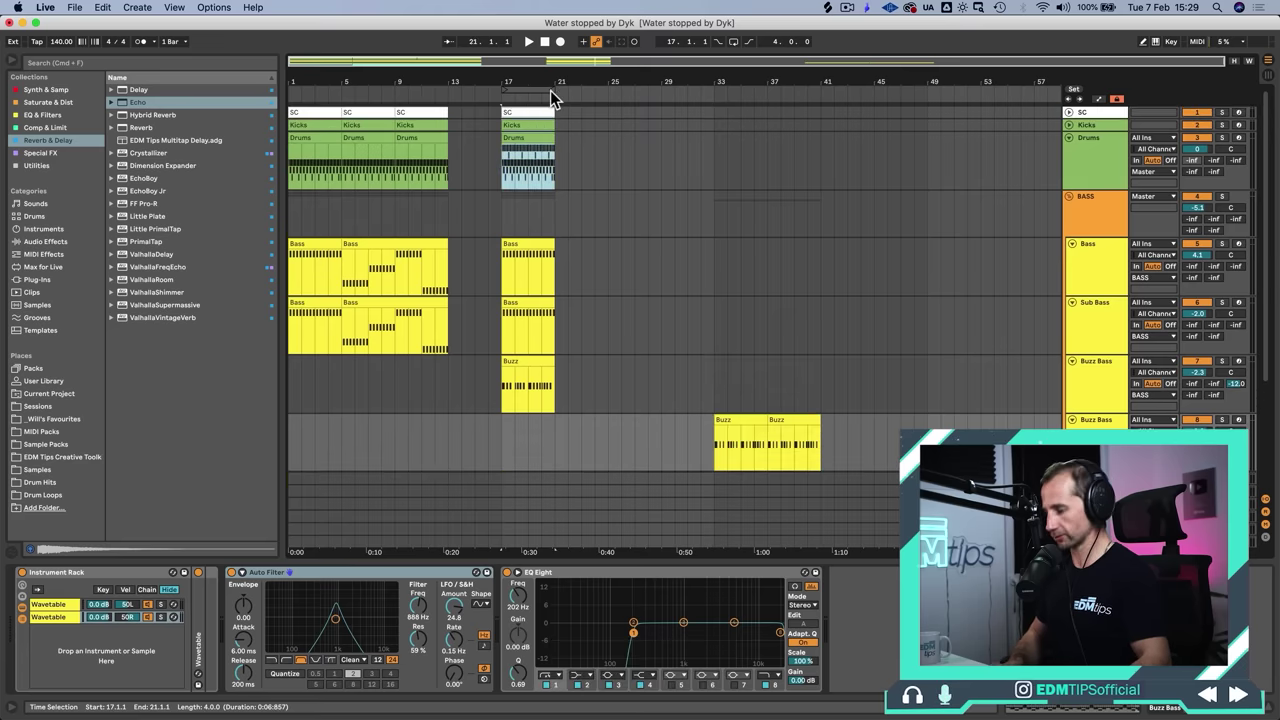
key("super+c")
left_click(716, 112)
key("super+v")
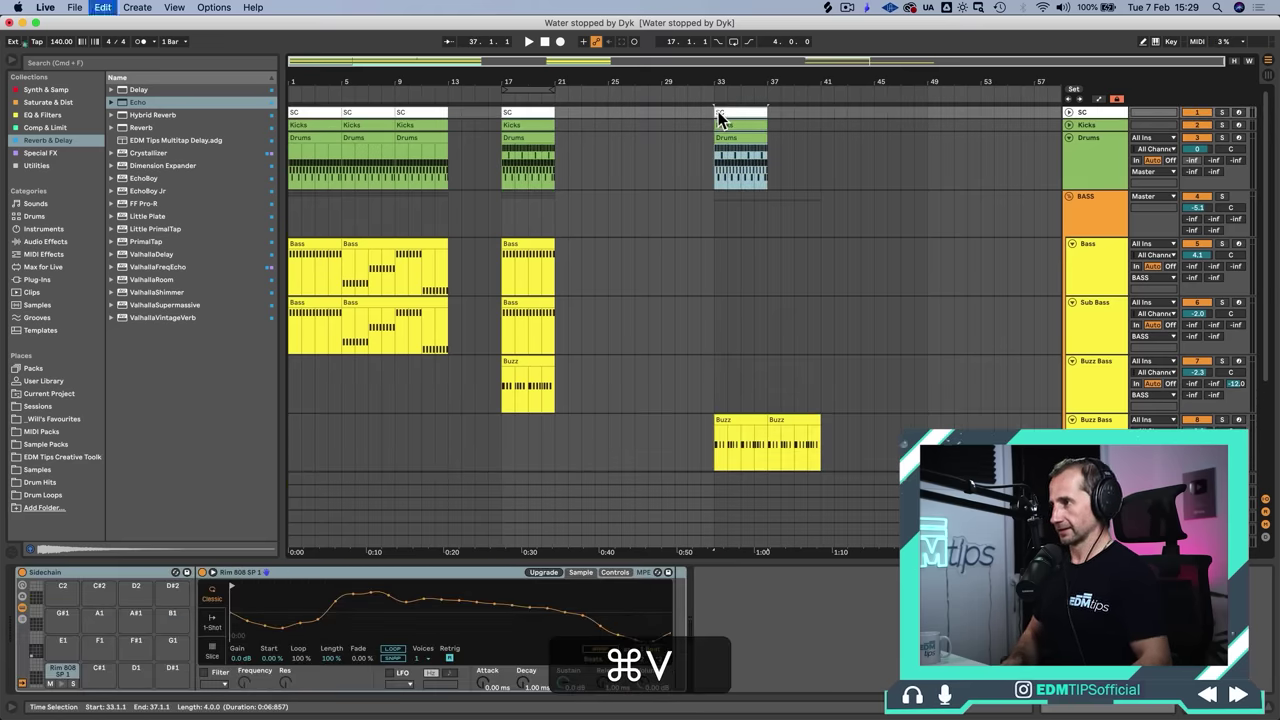
key("super+d")
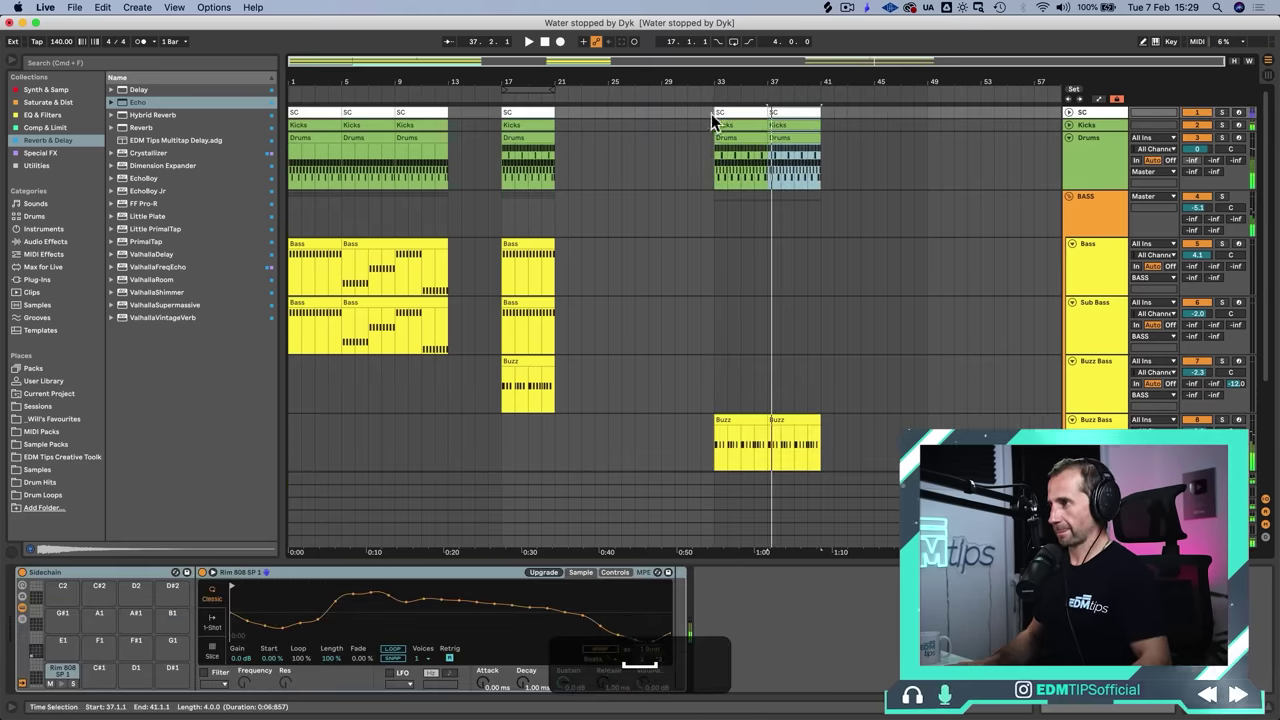
left_click(724, 176)
key("space")
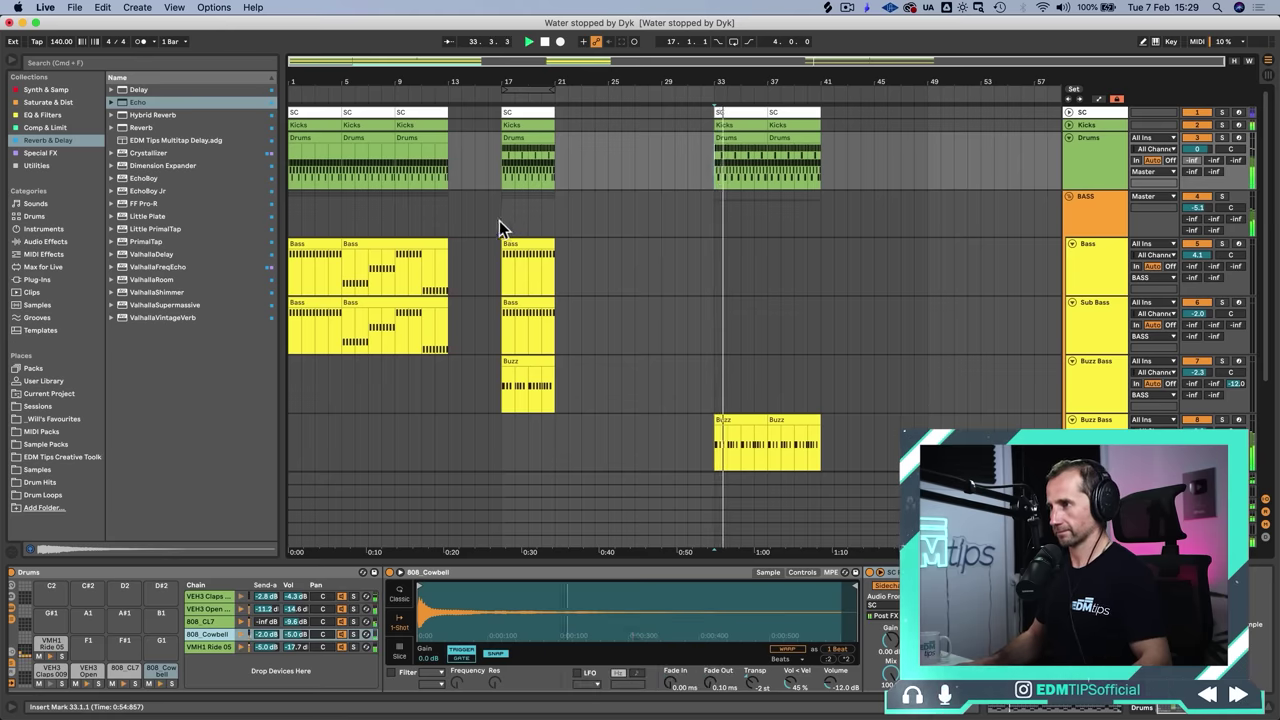
Step: Copy the BASS group's content, including the Bass, Sub Bass and Buzz clips, from bars 17–21 to bar 33
left_click_drag(499, 220, 554, 226)
key("super+c")
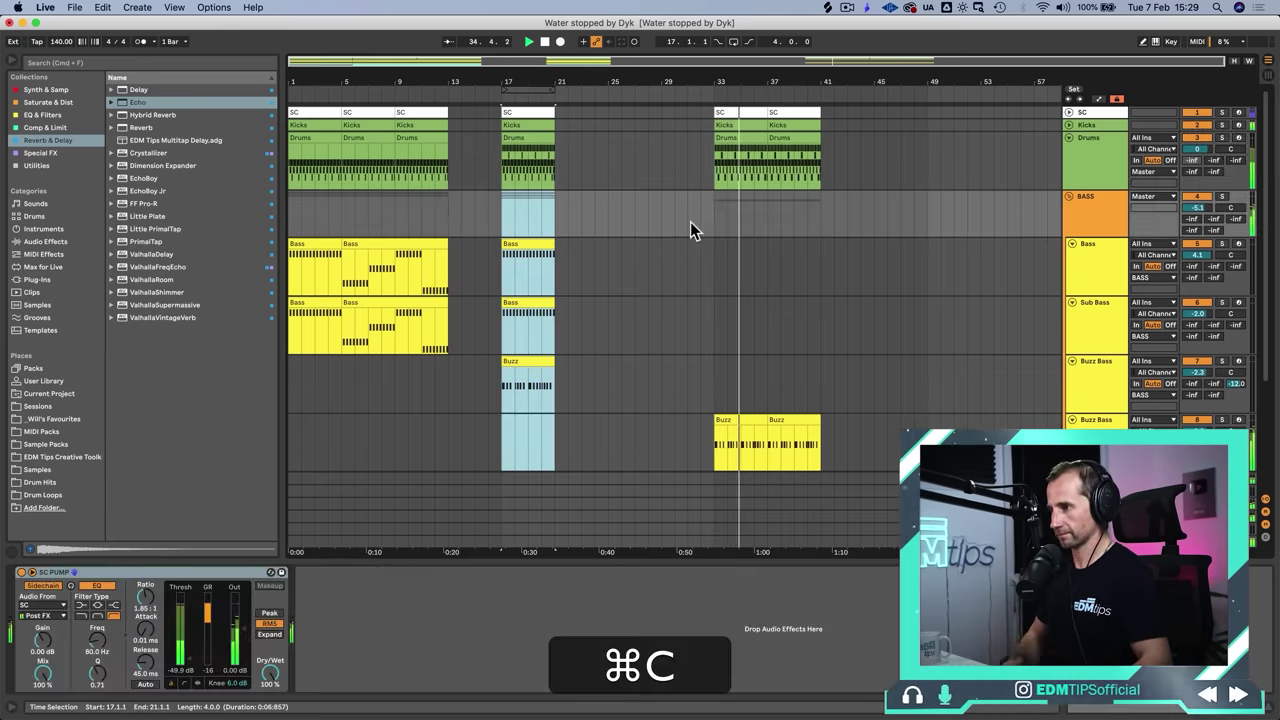
left_click(714, 216)
key("super+v")
Step: Delete the pasted Buzz clip on the upper Buzz Bass track and duplicate the Bass and Sub Bass clips from bar 33 to bar 37
left_click(734, 360)
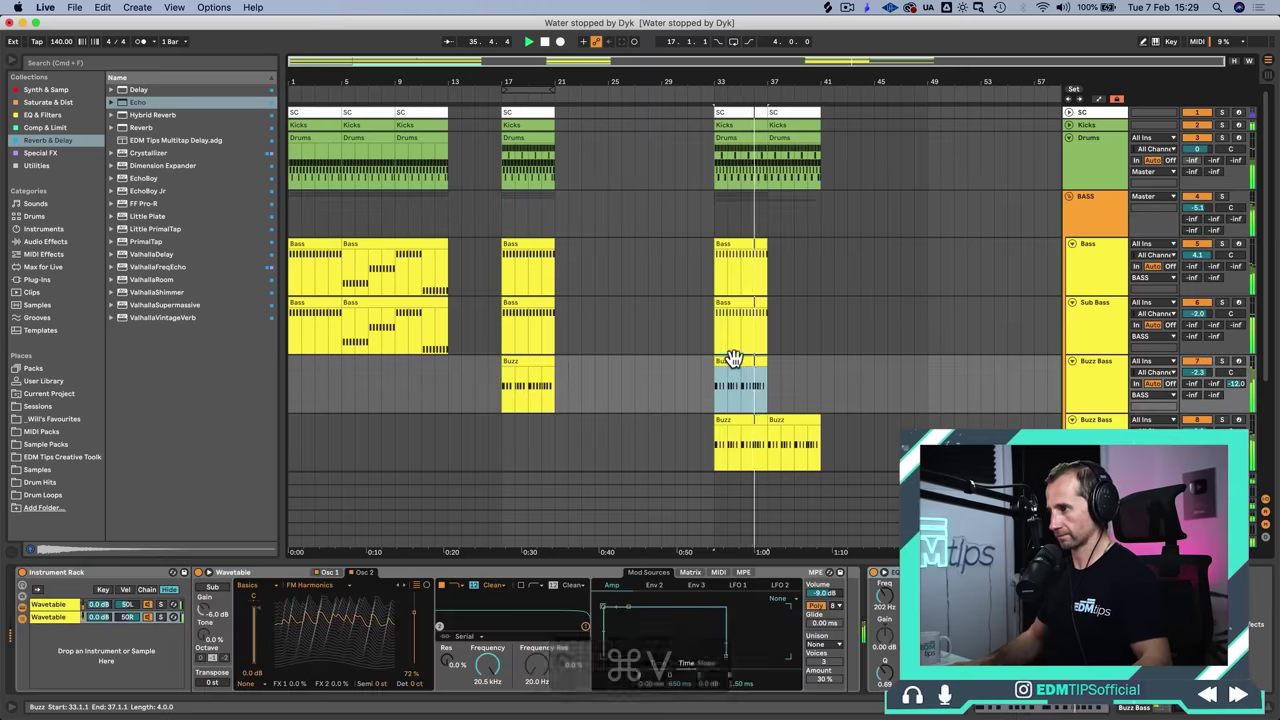
key("BackSpace")
left_click_drag(711, 220, 771, 300)
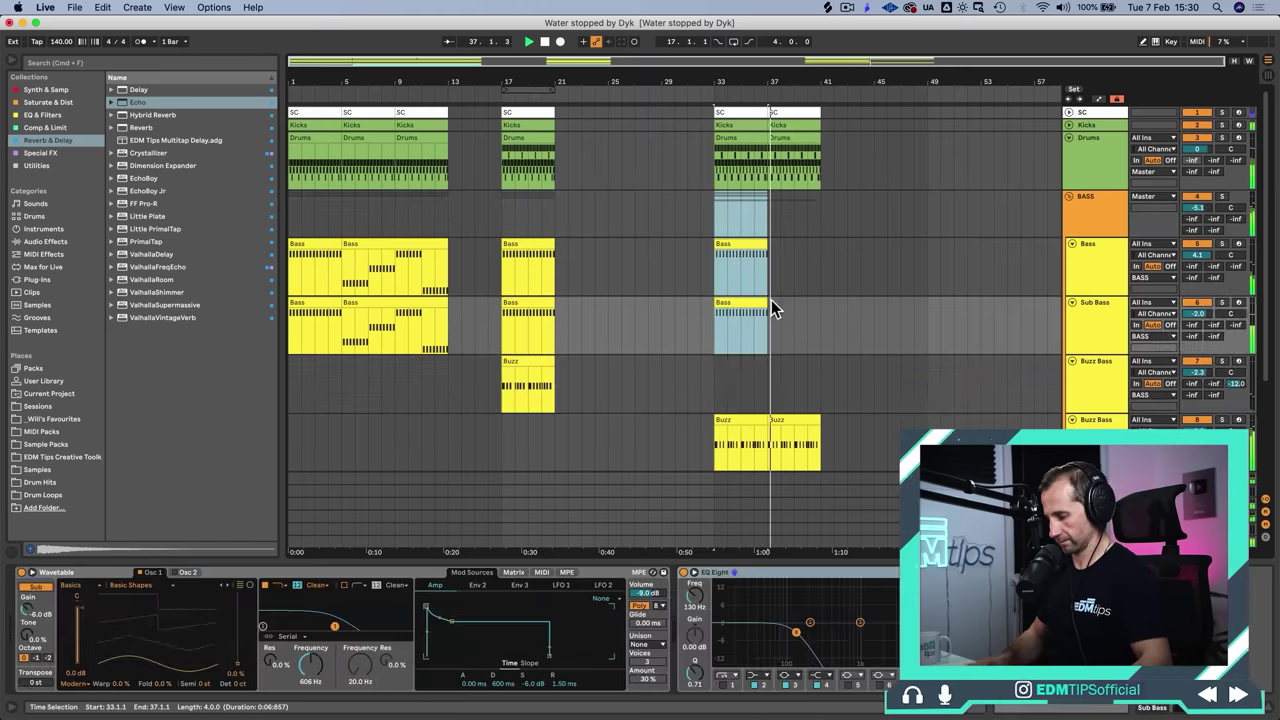
key("super+d")
Step: Copy the Wiggle Bass and Synth Riff clips from bar 17 to bar 33, duplicate them to bar 37 and replay from bar 33
scroll(772, 300, "down", 5)
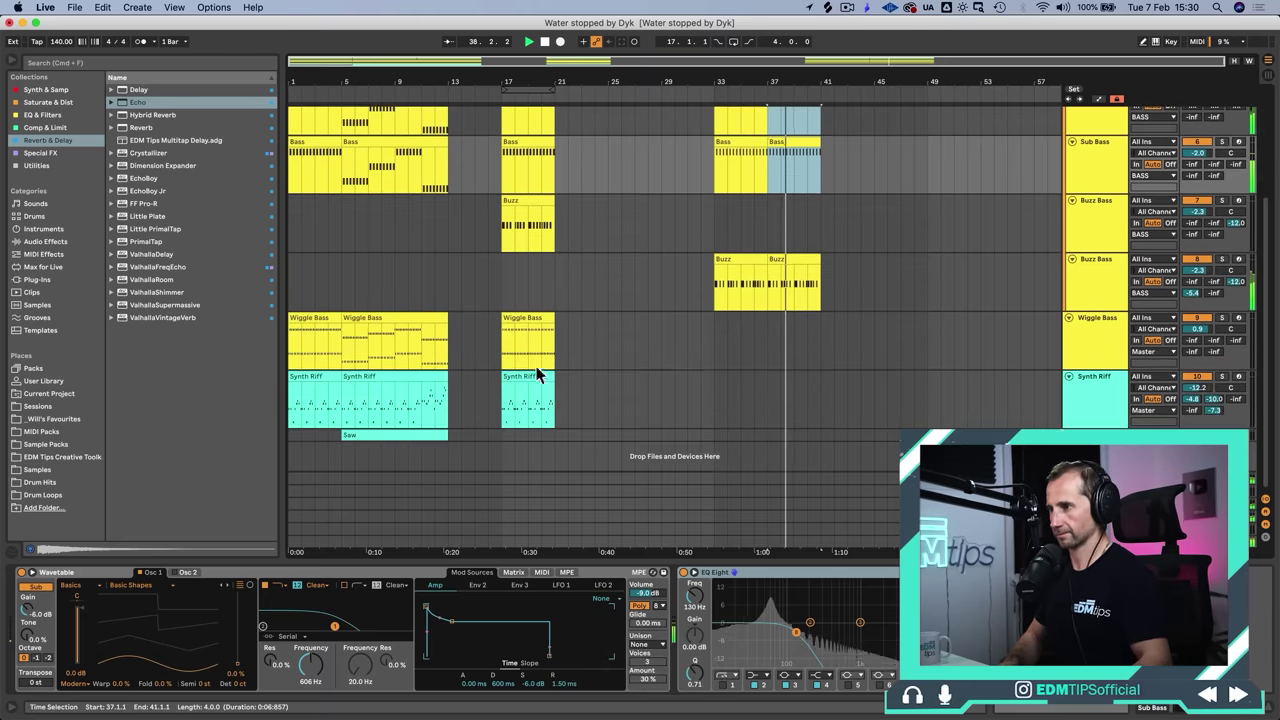
left_click_drag(505, 338, 554, 400)
key("super+c")
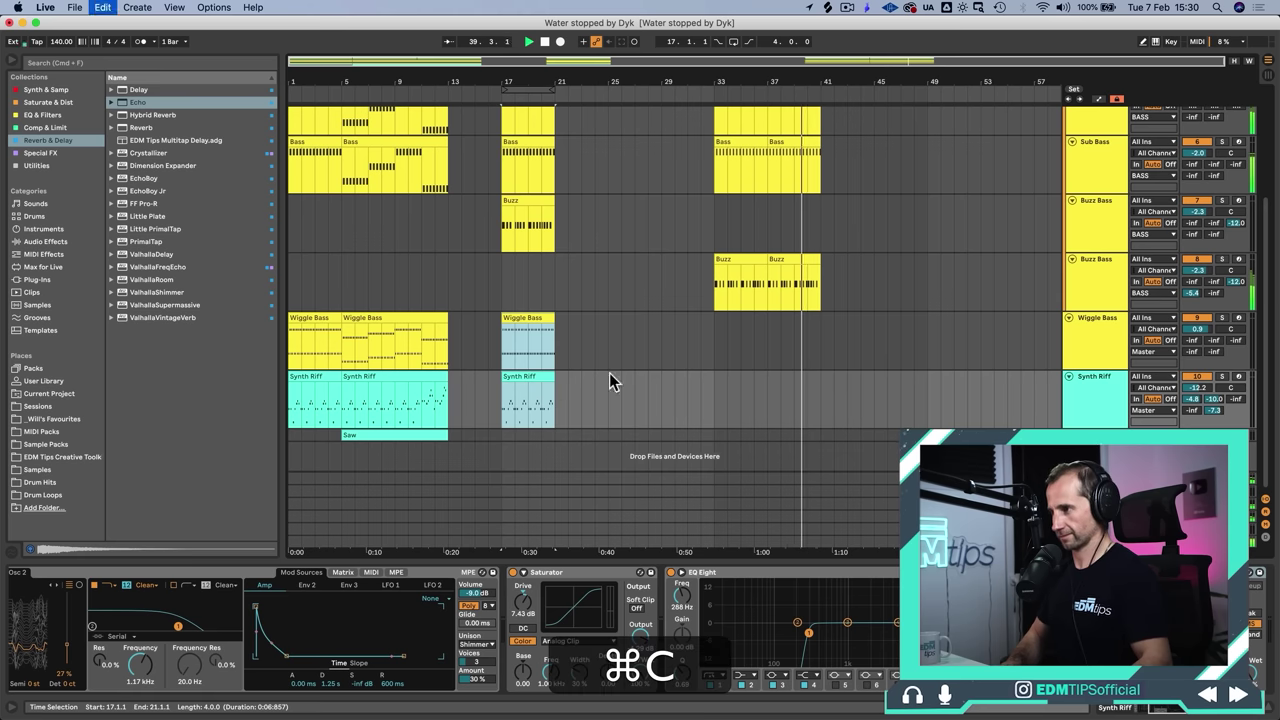
left_click(714, 345)
key("super+v")
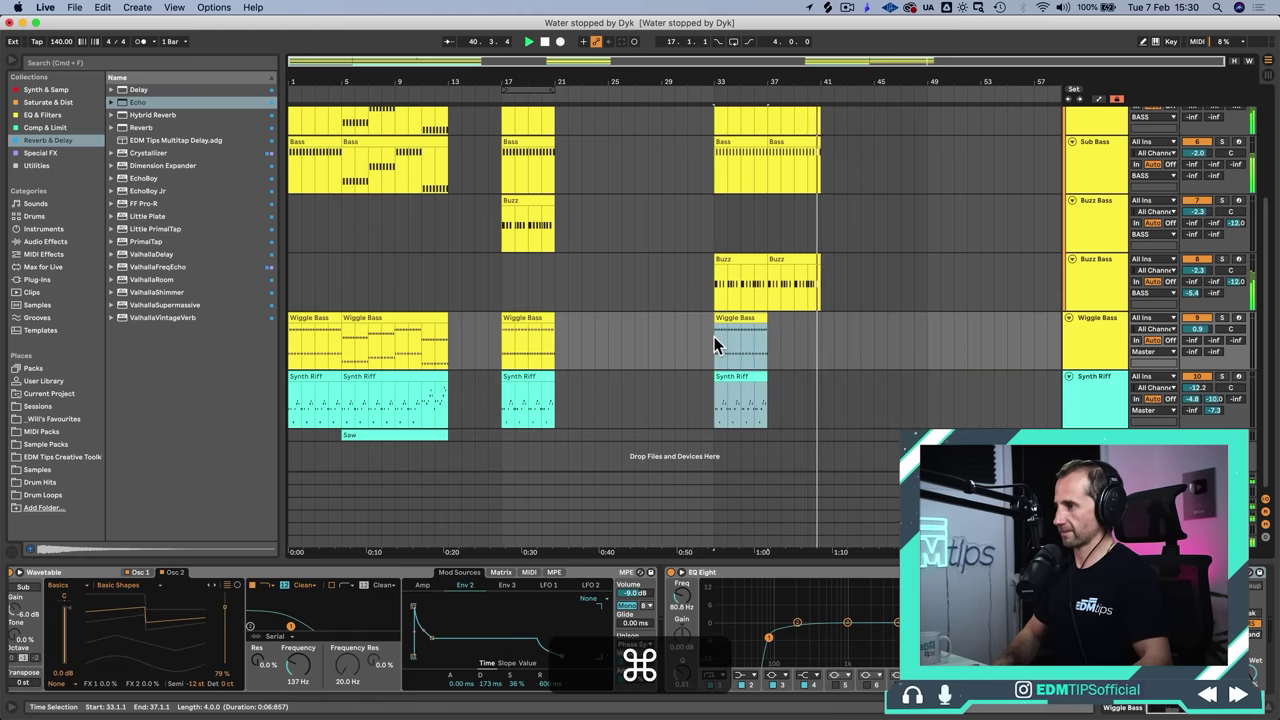
key("super+d")
left_click(714, 345)
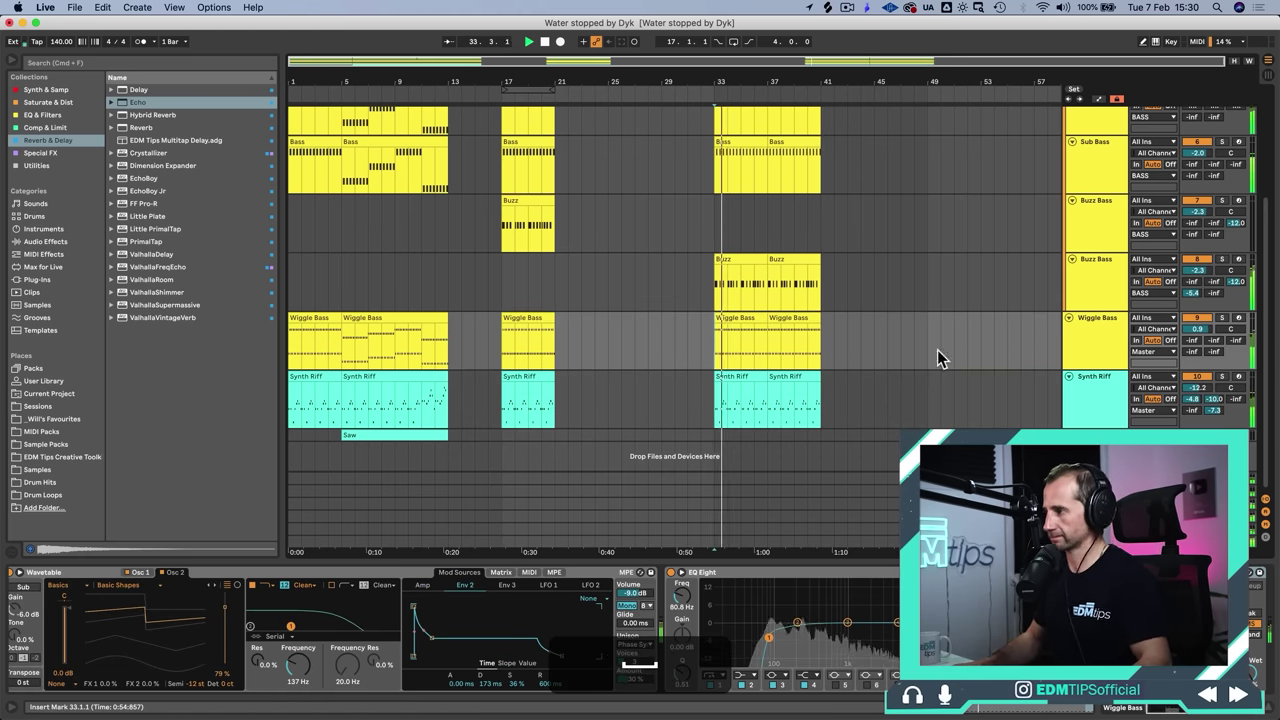
Step: On the Wiggle Bass Wavetable, set the Env 2 decay to 1.59 s and the first filter's frequency to 238 Hz
left_click(1112, 343)
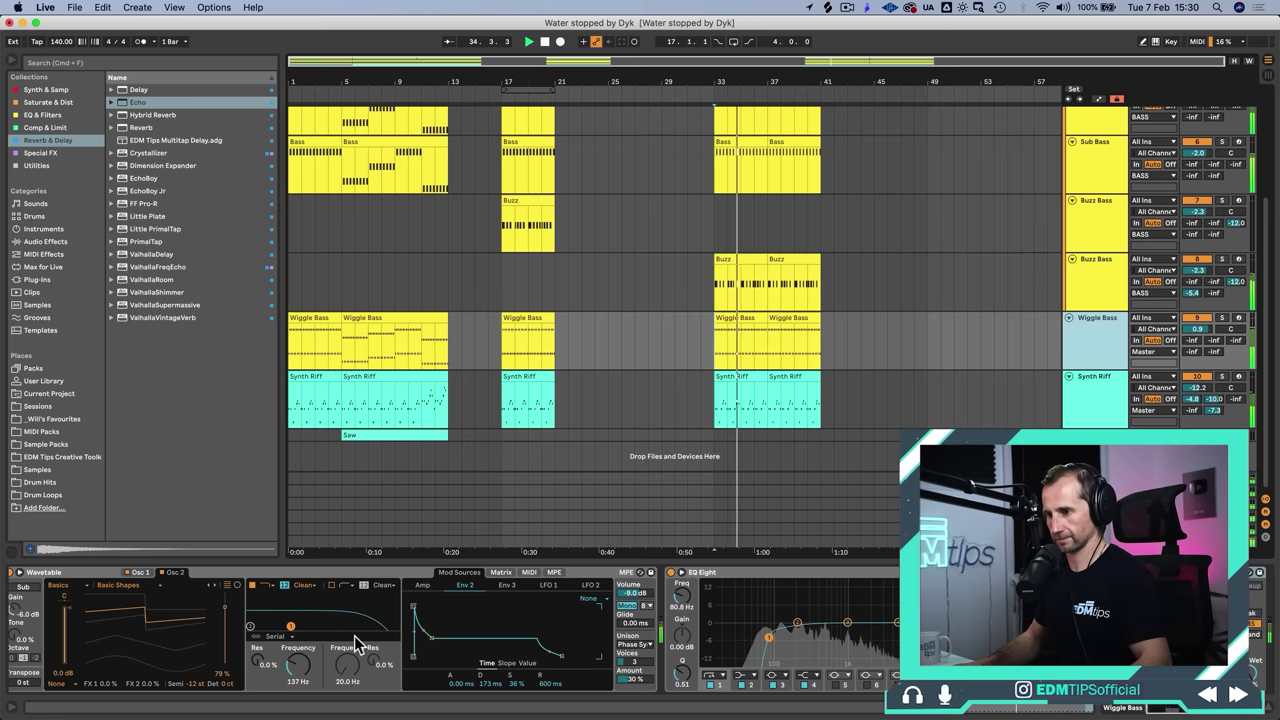
left_click_drag(489, 683, 489, 655)
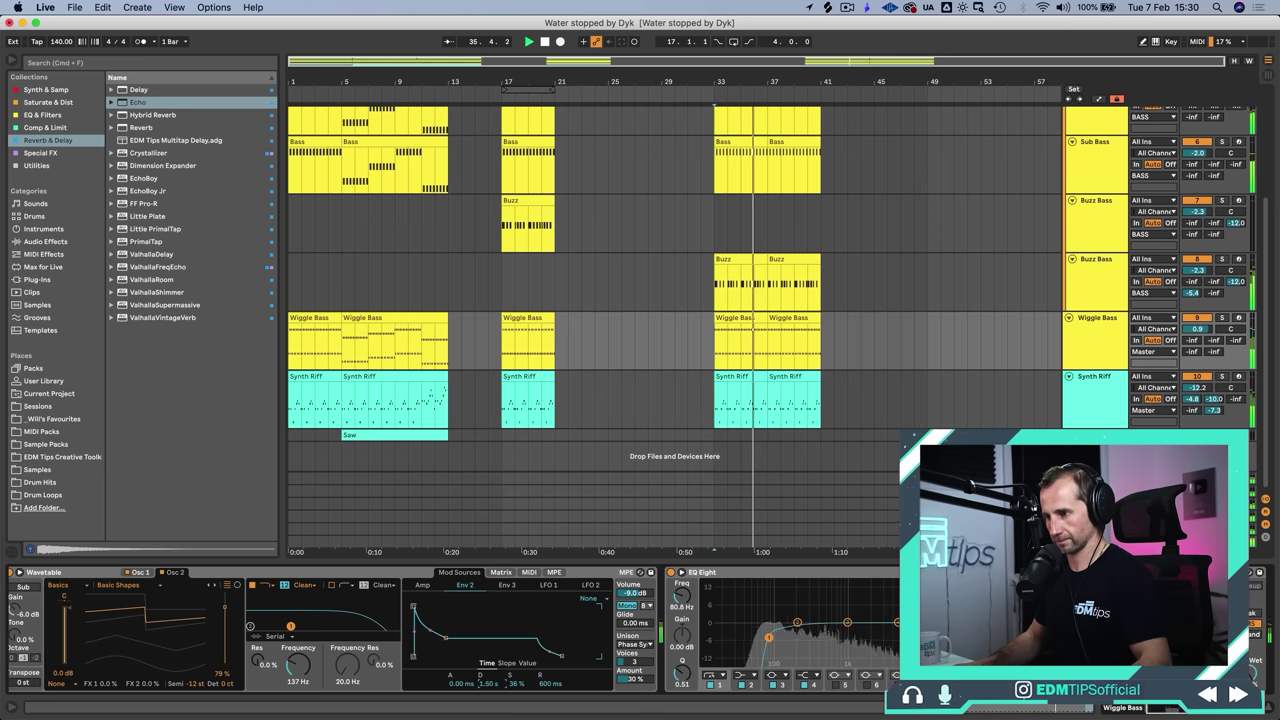
left_click(1103, 343)
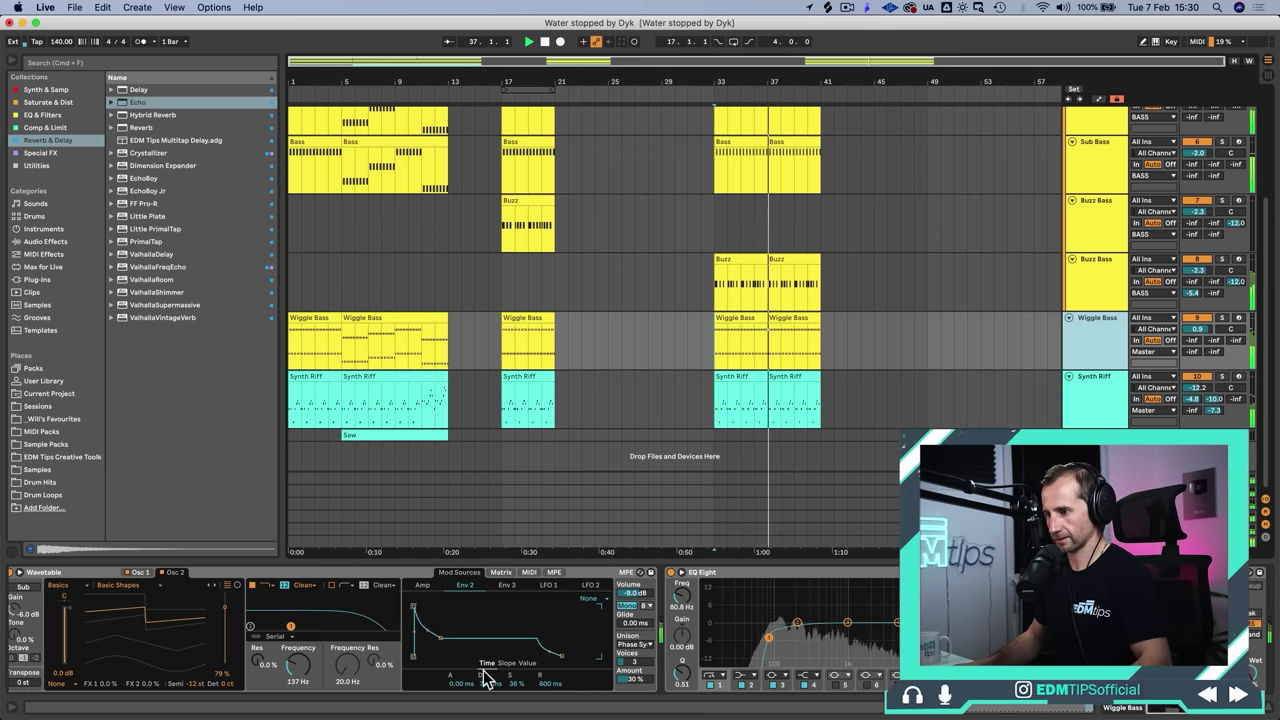
left_click_drag(487, 678, 487, 660)
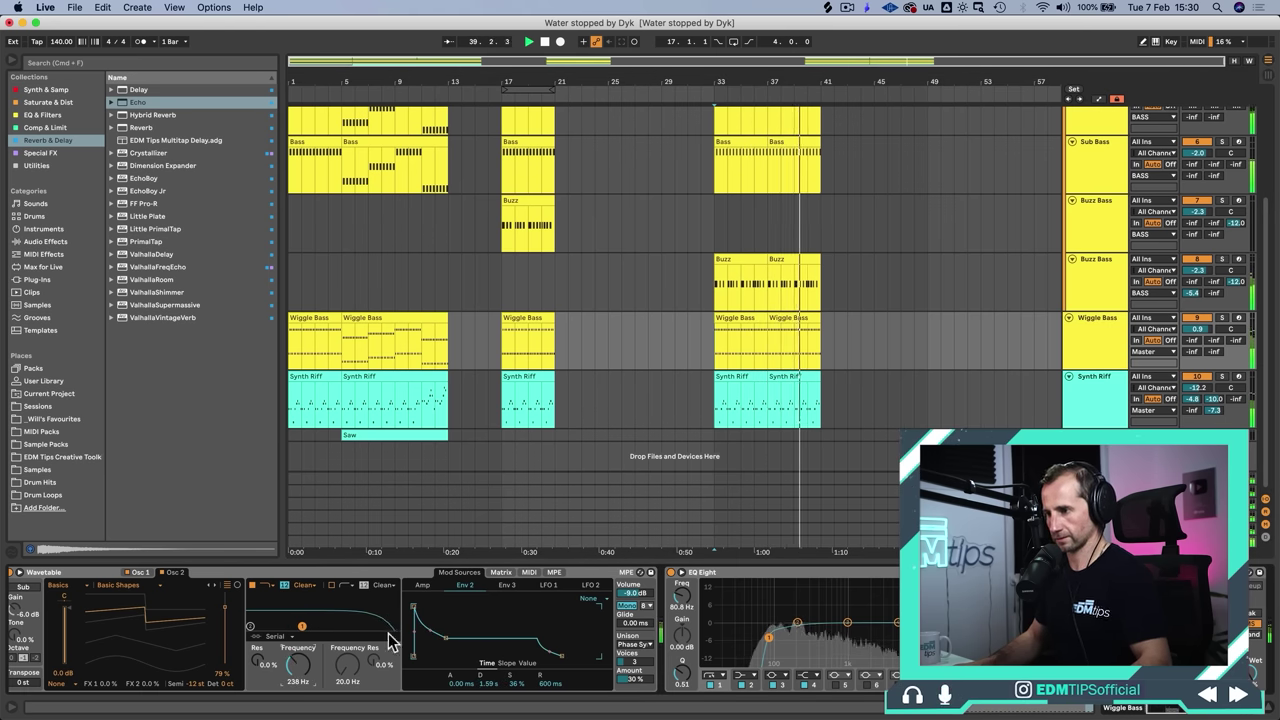
Step: Set the Wiggle Bass Wavetable's amp envelope decay to 141 ms and briefly audition the track soloed
left_click(420, 586)
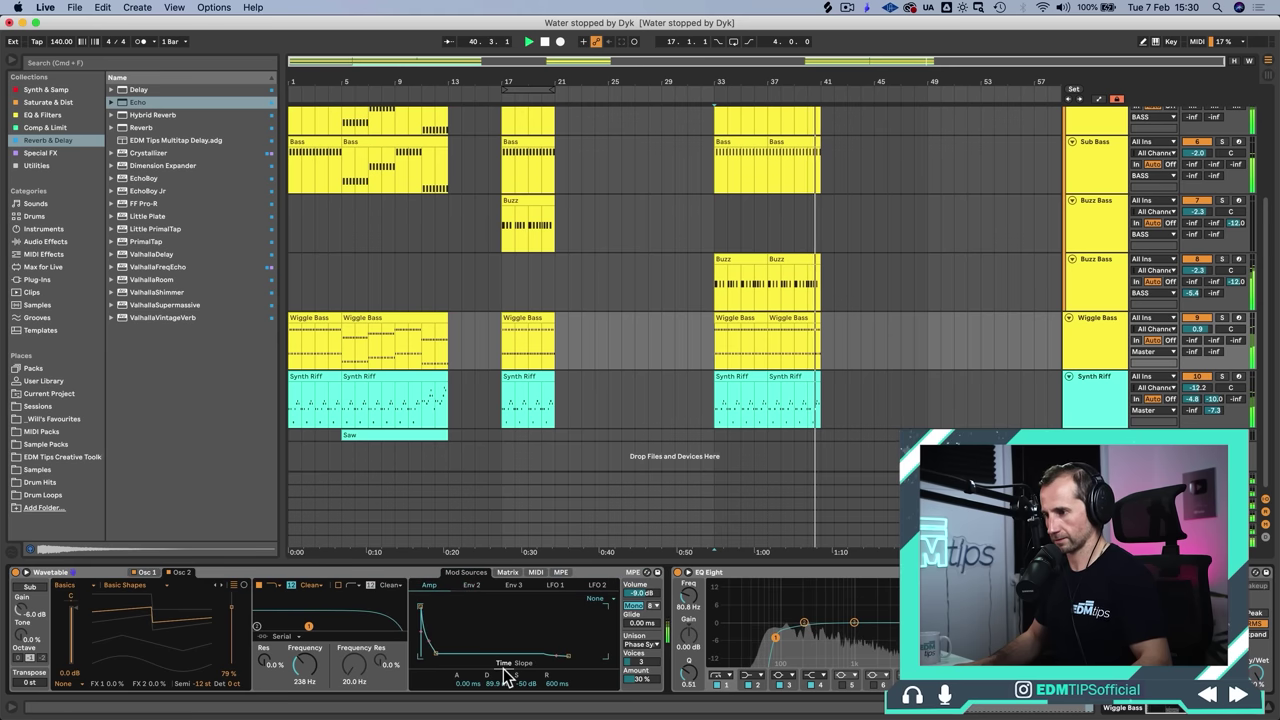
mouse_move(507, 678)
left_mouse_down()
mouse_move(507, 656)
mouse_move(507, 672)
left_mouse_up()
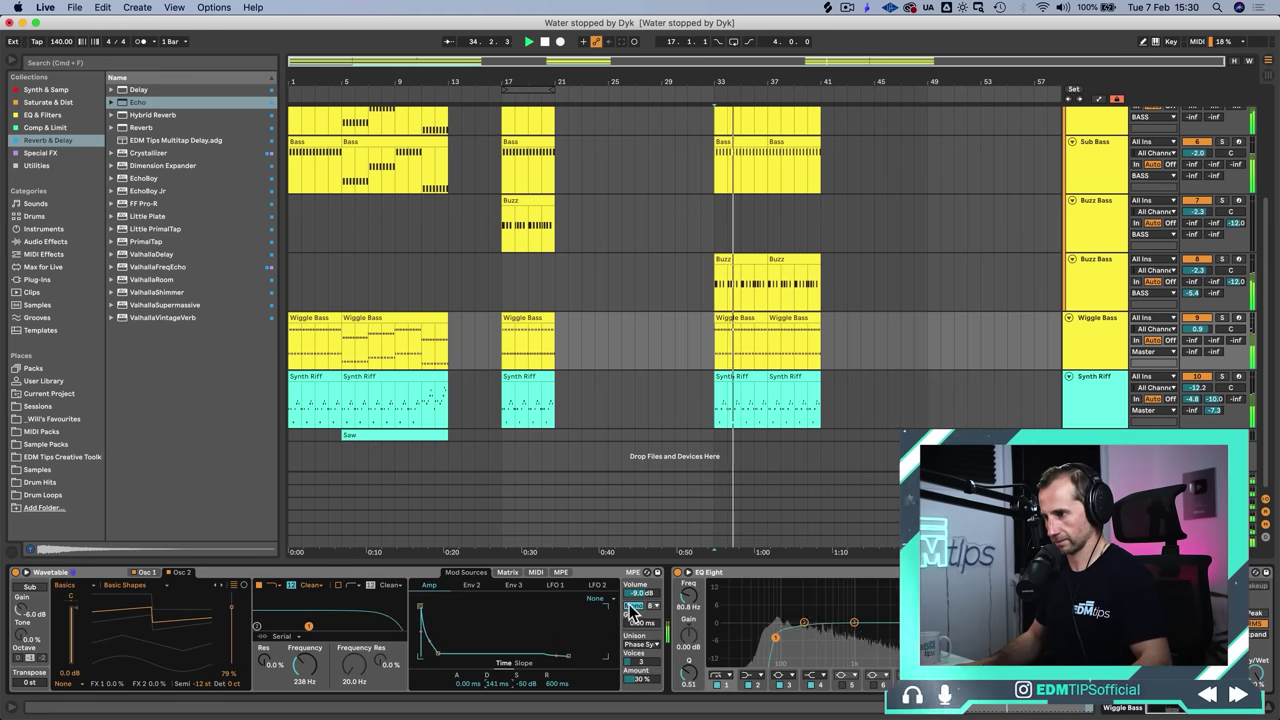
left_click(1222, 317)
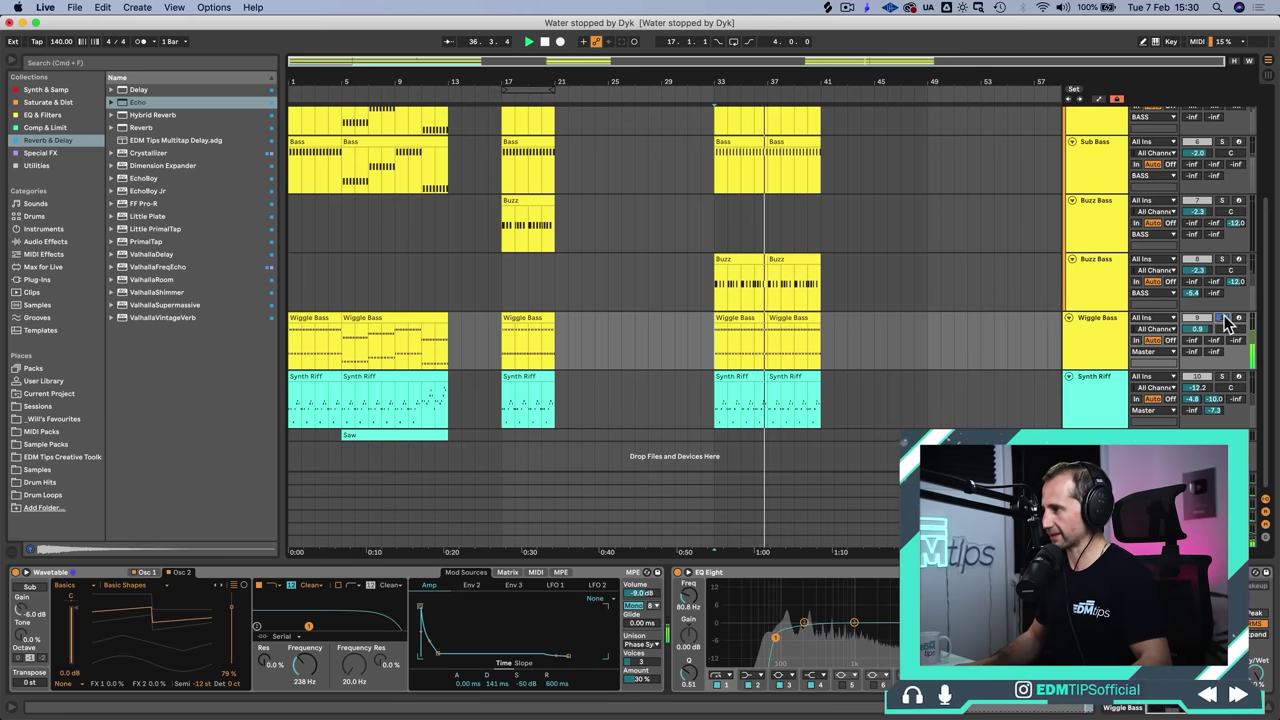
left_click(1224, 317)
Step: Stop playback and save the Live set
key("space")
key("super+s")
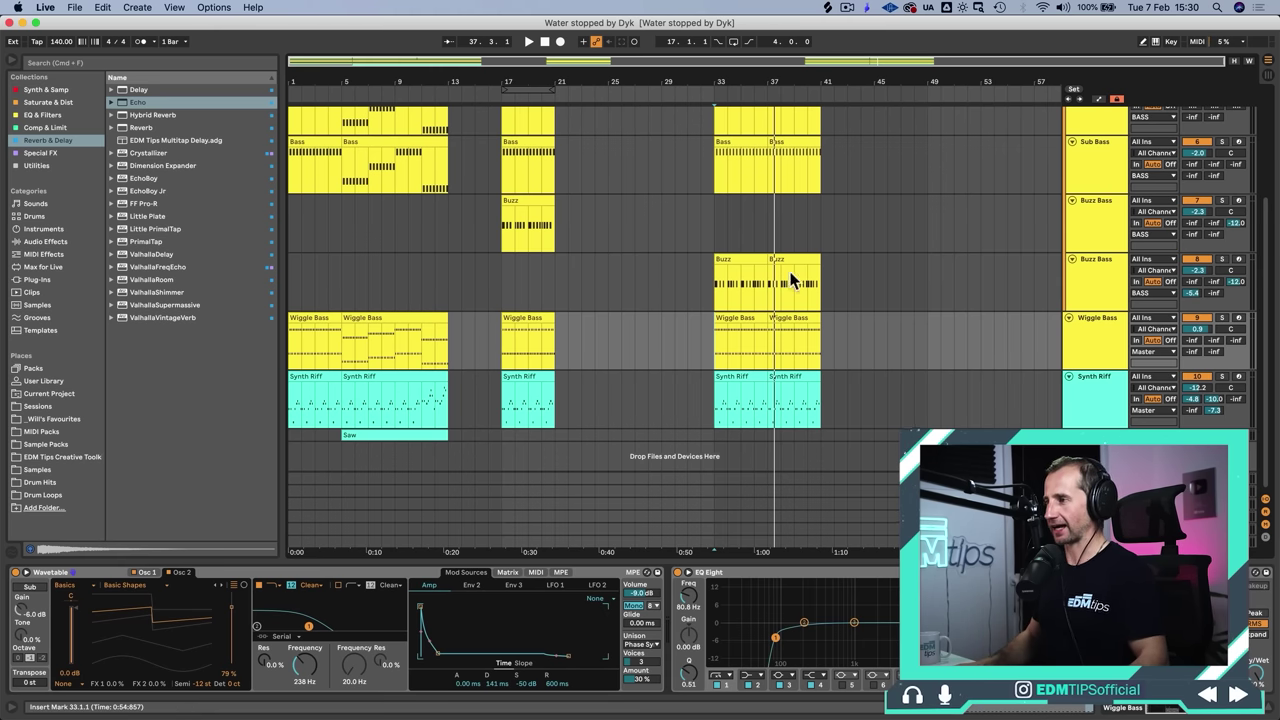
scroll(1080, 275, "up", 5)
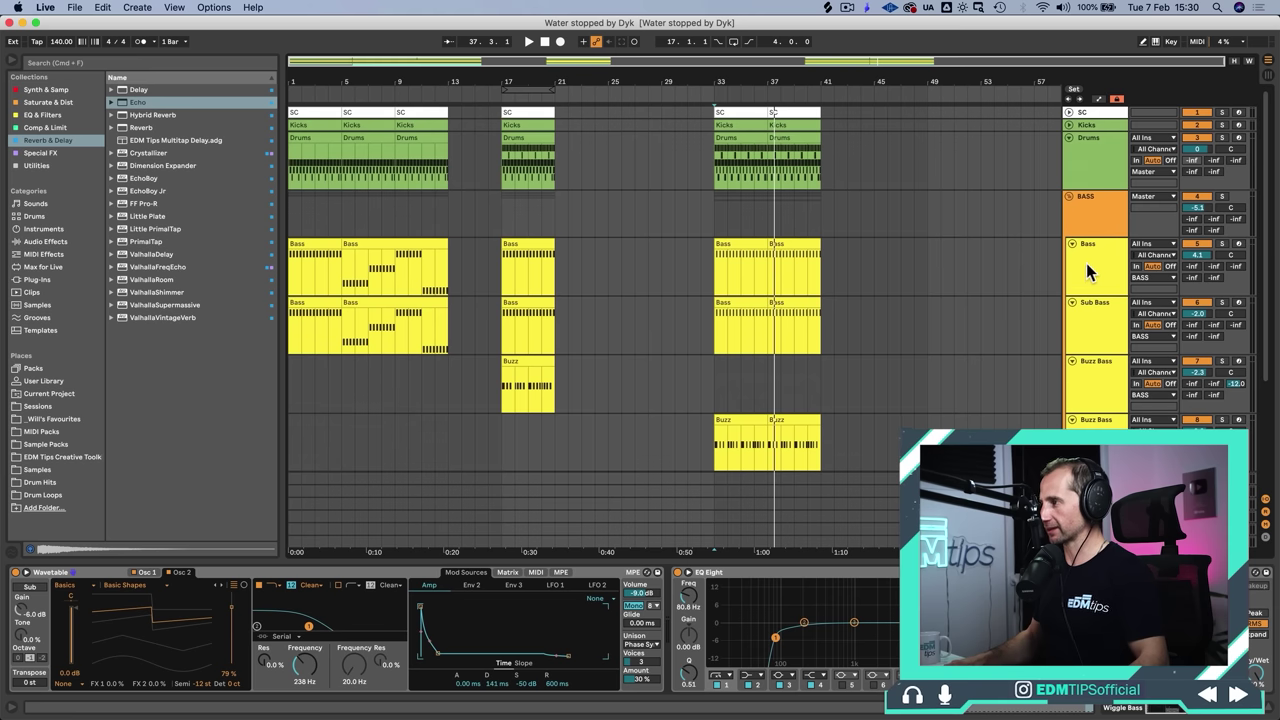
Step: Collapse all tracks in the arrangement and save the Live set
left_click(1070, 138, "alt")
key("alt+super+s")
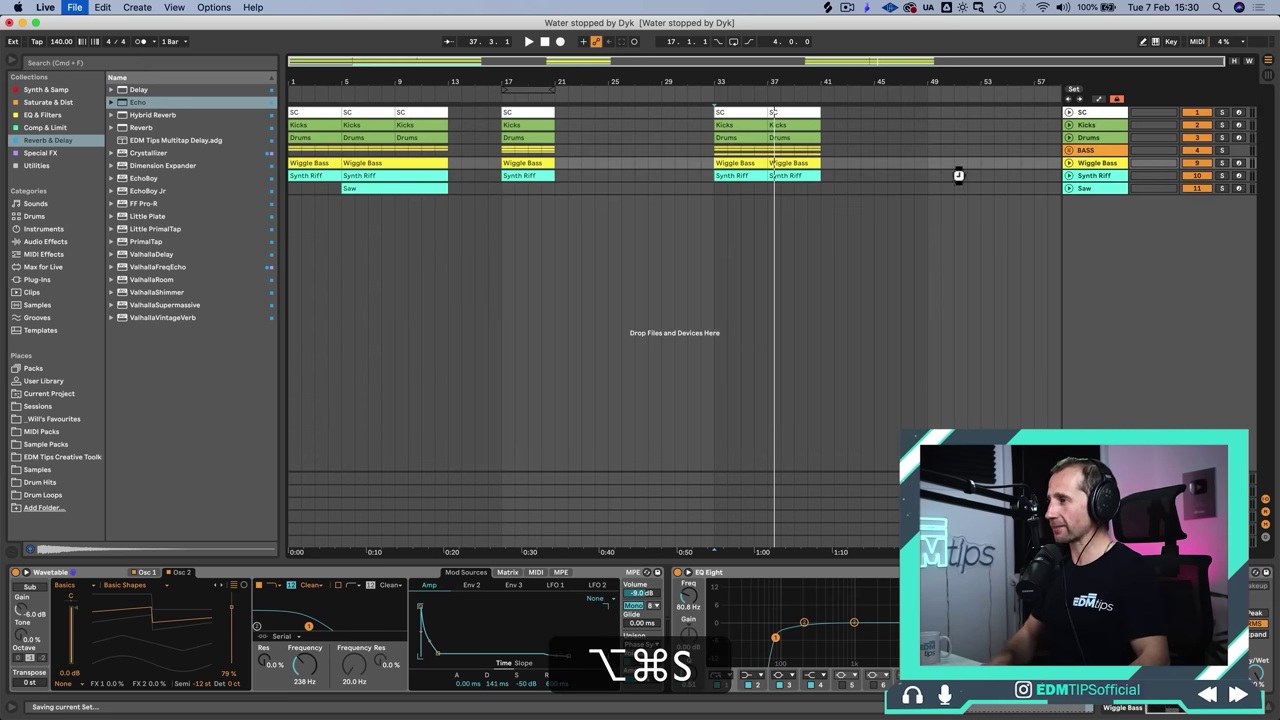
key("super+s")
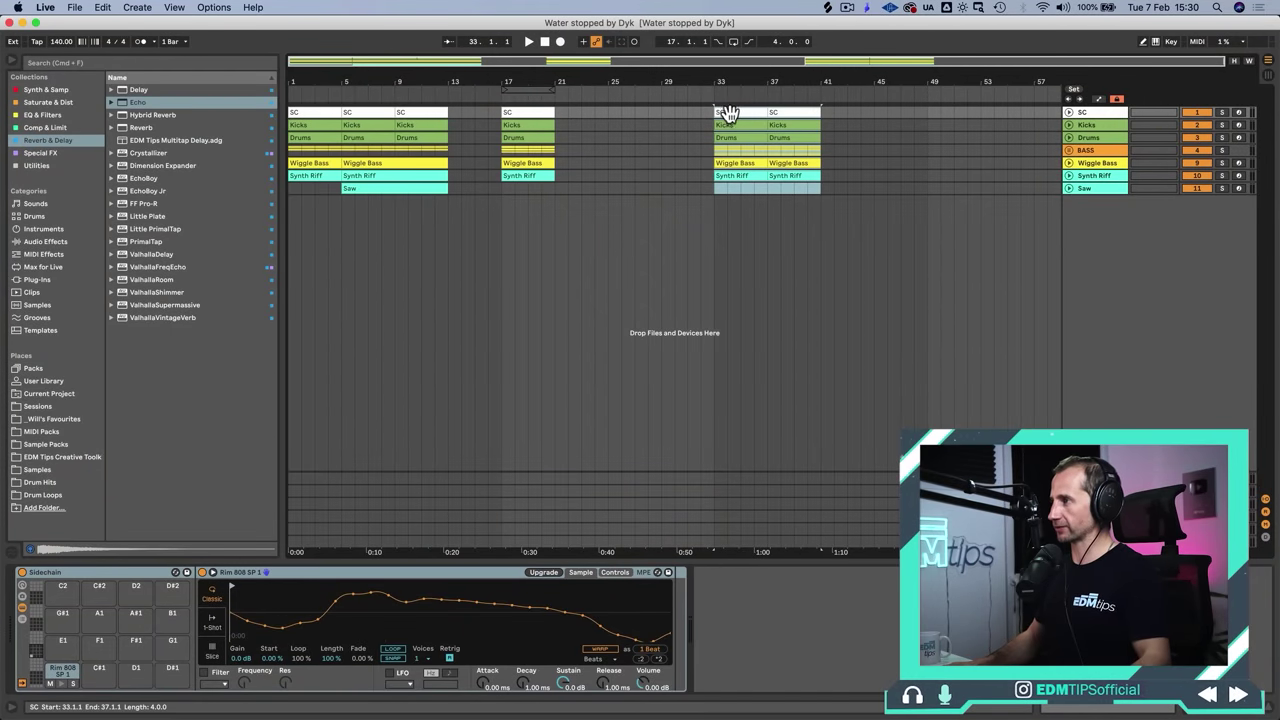
Step: Unlock the automation envelopes and move the whole section of clips from bar 33 to bar 41
mouse_move(729, 112)
left_mouse_down()
mouse_move(816, 121)
mouse_move(731, 113)
left_mouse_up()
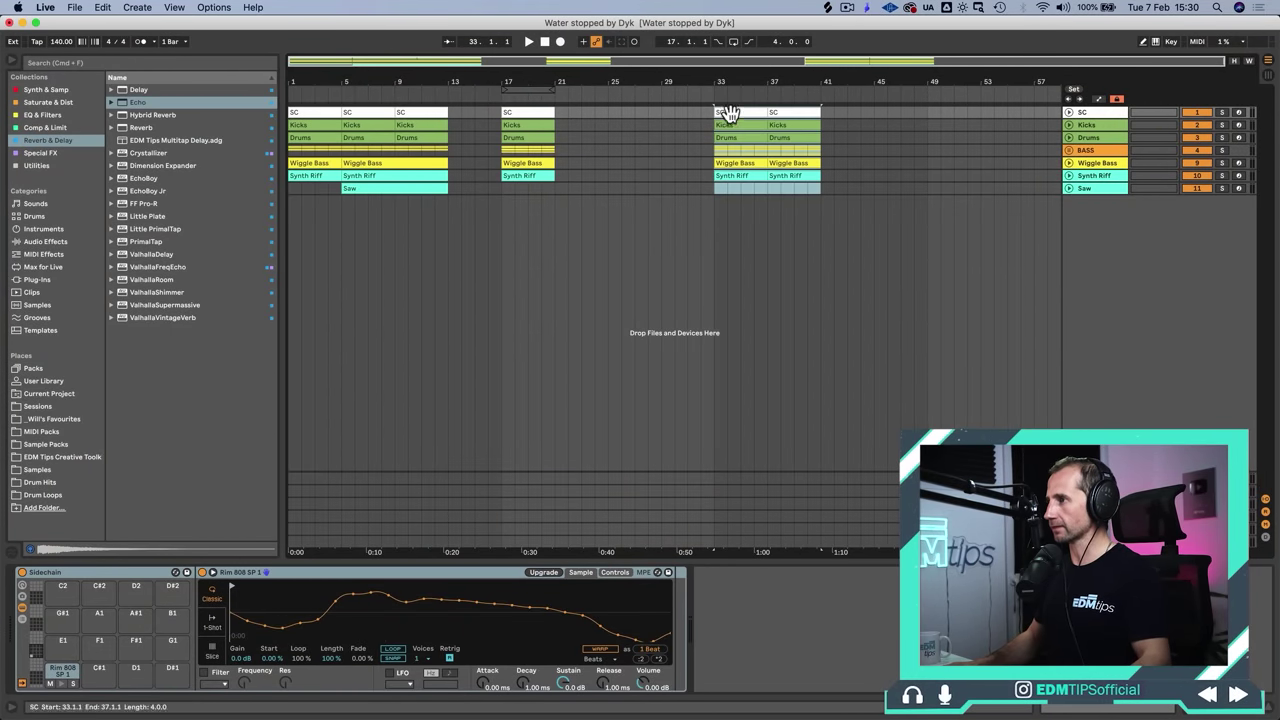
left_click(1117, 98)
left_click_drag(816, 202, 856, 104)
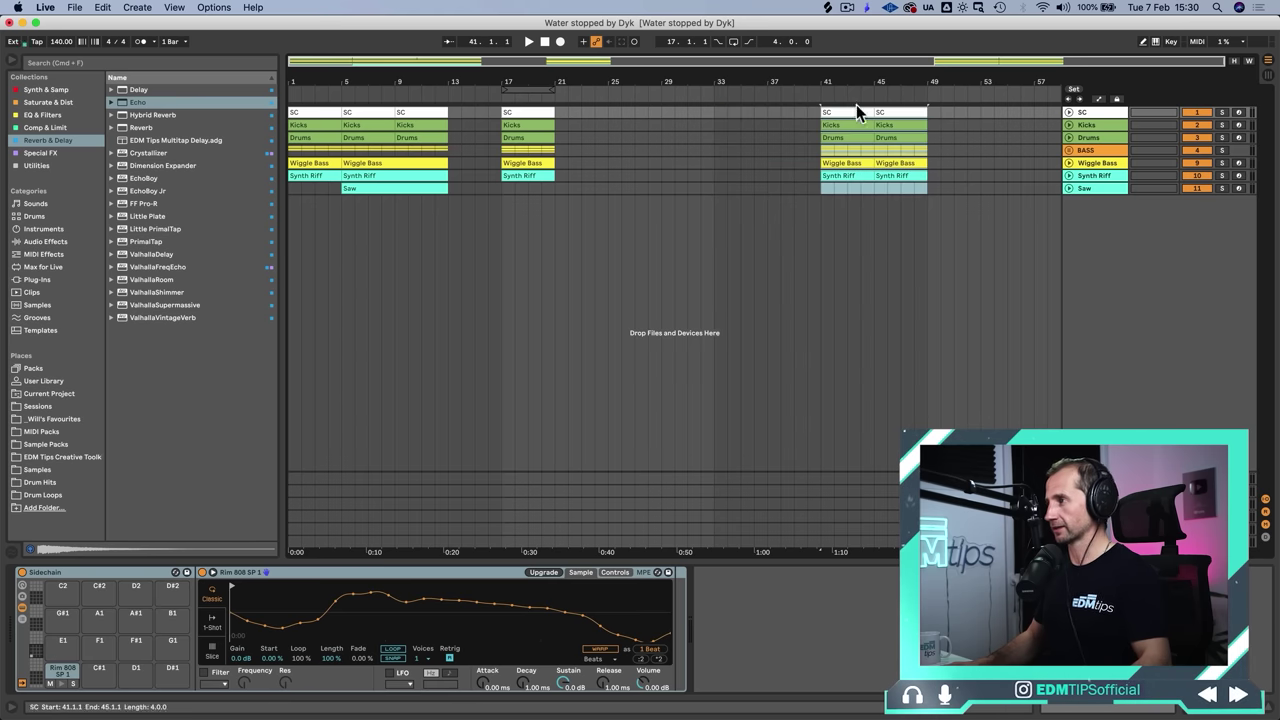
Step: Expand the Synth Riff and Saw tracks and copy the eight-bar Saw clip from bar 5 to bar 33
left_click(1068, 176)
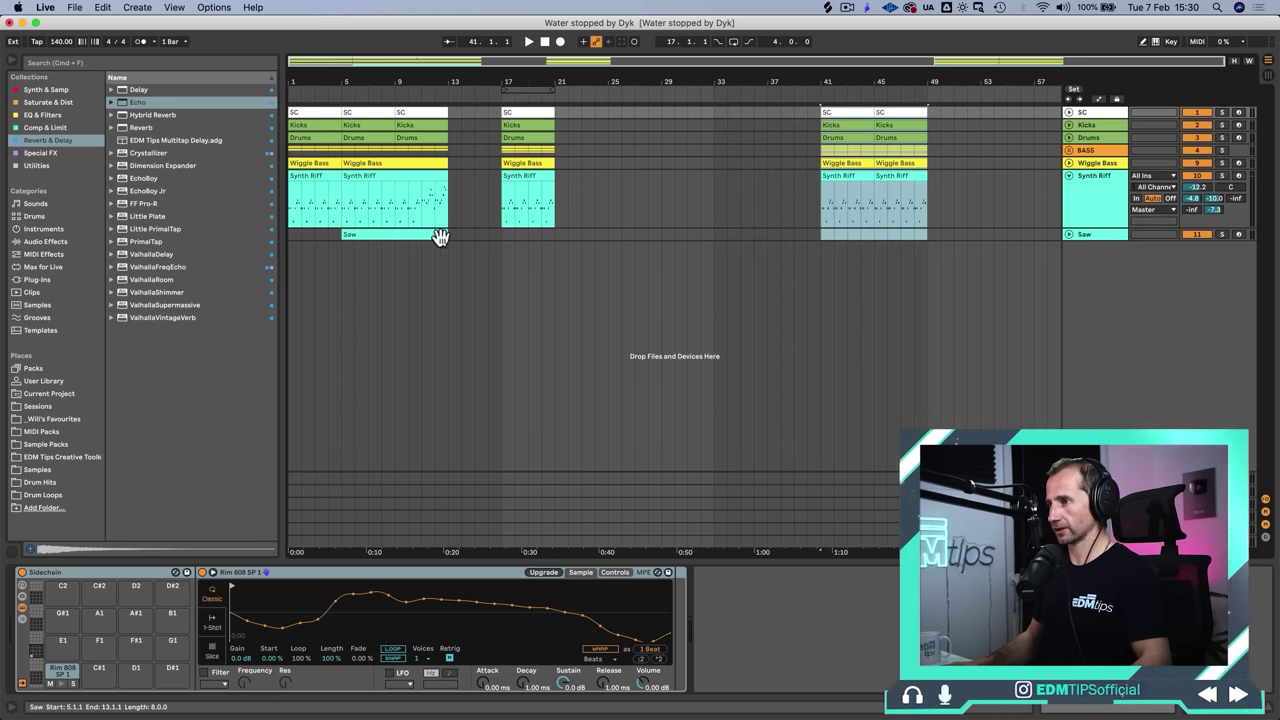
left_click(1068, 234)
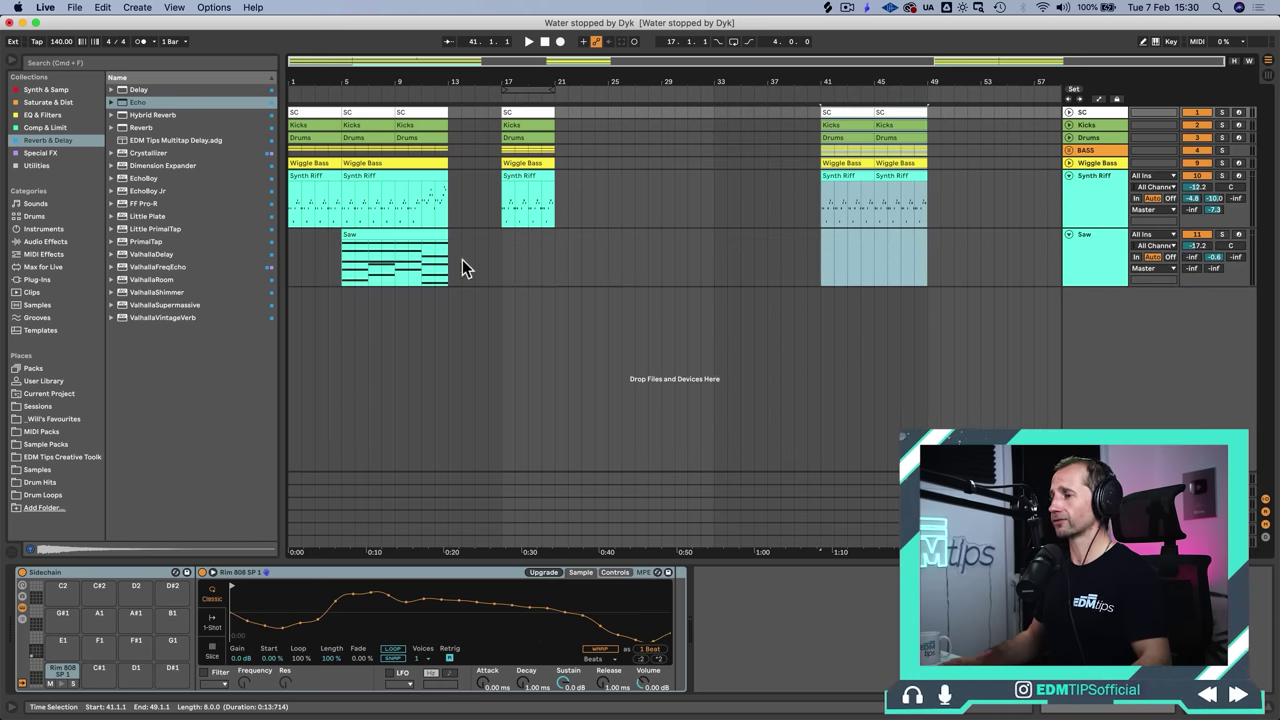
left_click_drag(371, 229, 746, 242)
Step: Copy the two Wiggle Bass clips from bar 41 to bar 21 and play the arrangement from there
left_click_drag(851, 163, 585, 162)
key("alt+super+d")
left_click(556, 182)
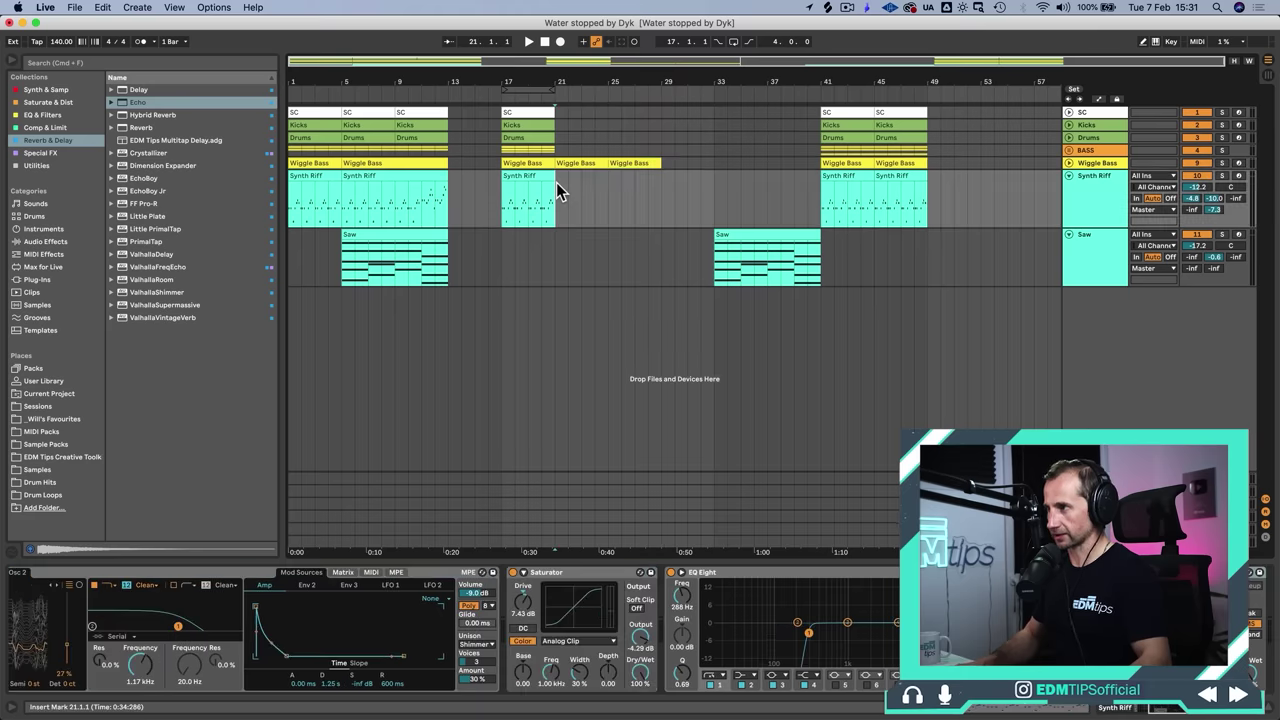
key("space")
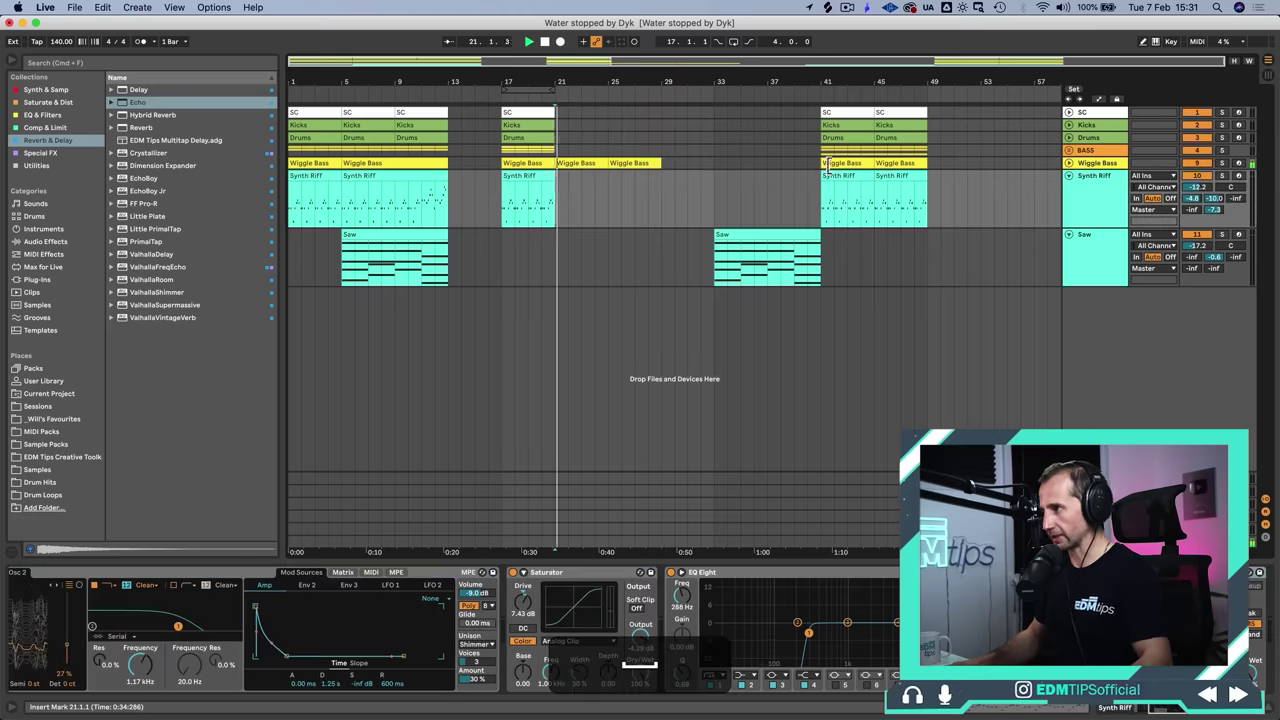
Step: Expand the BASS group, copy the lower Buzz Bass track's clip from bar 41 to bar 21 and duplicate it to bar 25
left_click(1069, 150)
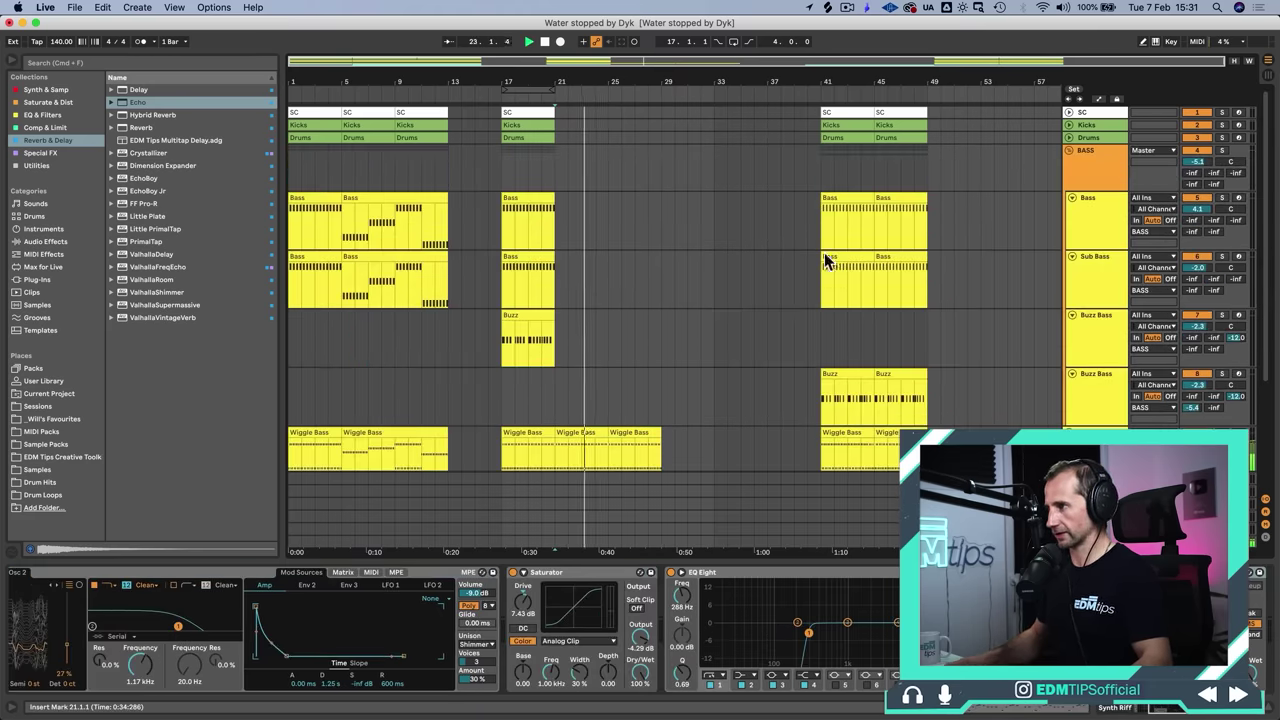
scroll(858, 378, "down", 2)
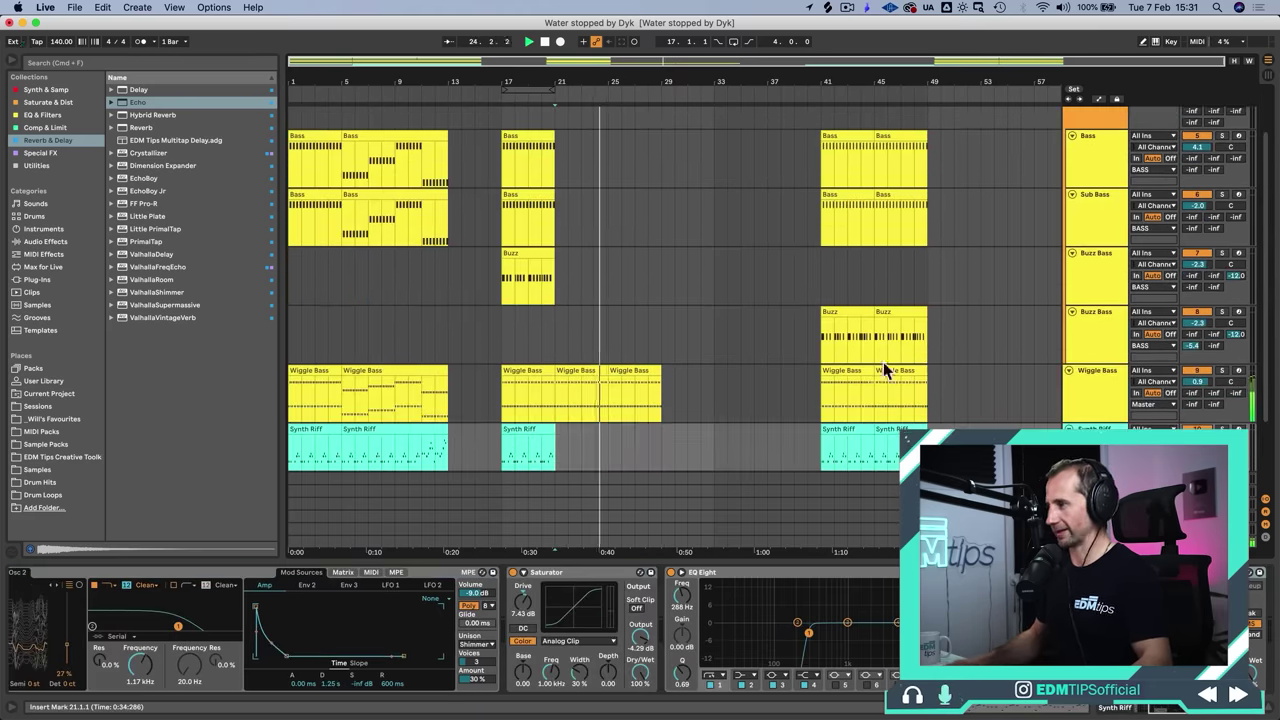
scroll(880, 365, "down", 2)
key("space")
left_click_drag(848, 285, 584, 280)
key("space")
key("cmd+d")
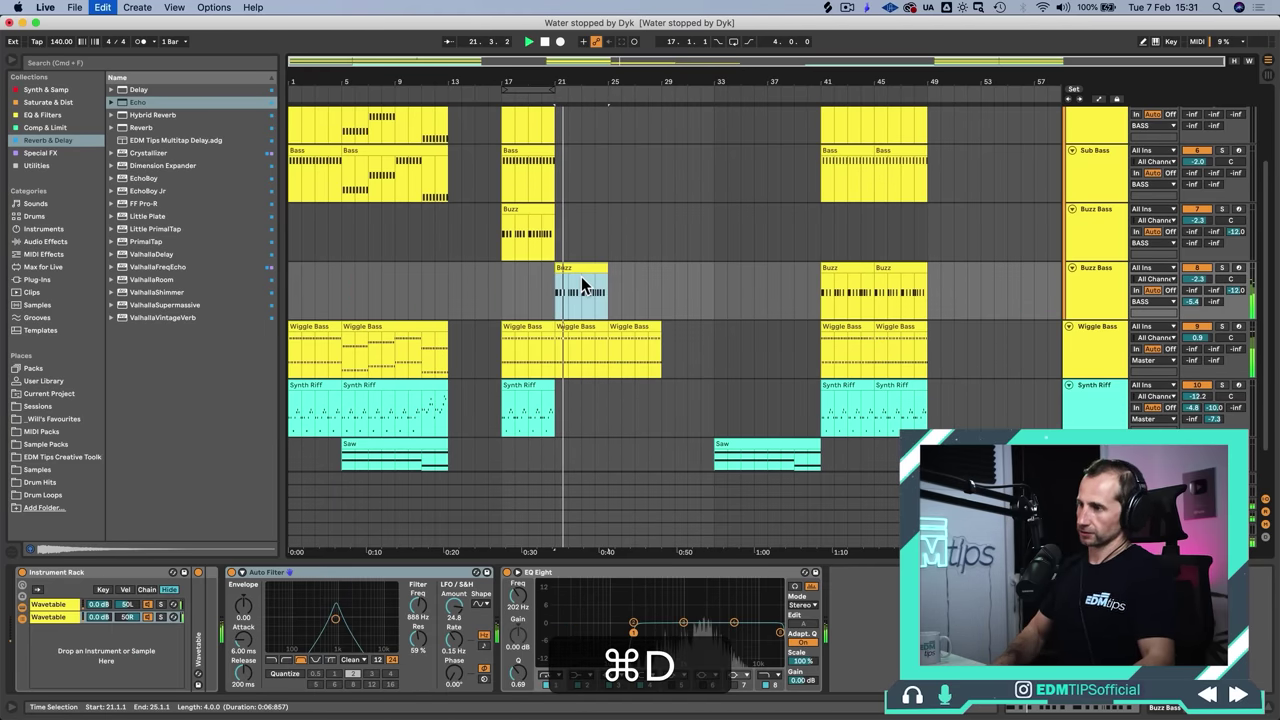
Step: Lower the Wiggle Bass Wavetable's first filter frequency to 20.0 Hz
left_click(1087, 351)
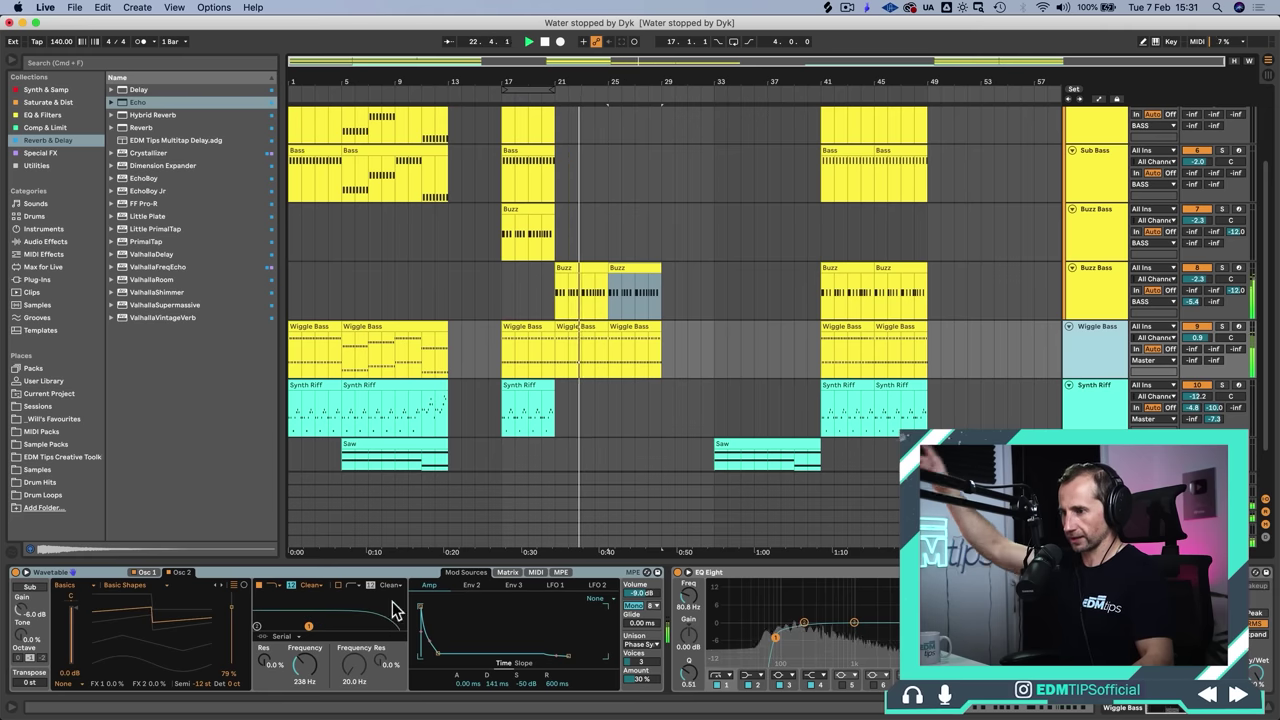
left_click_drag(307, 677, 307, 719)
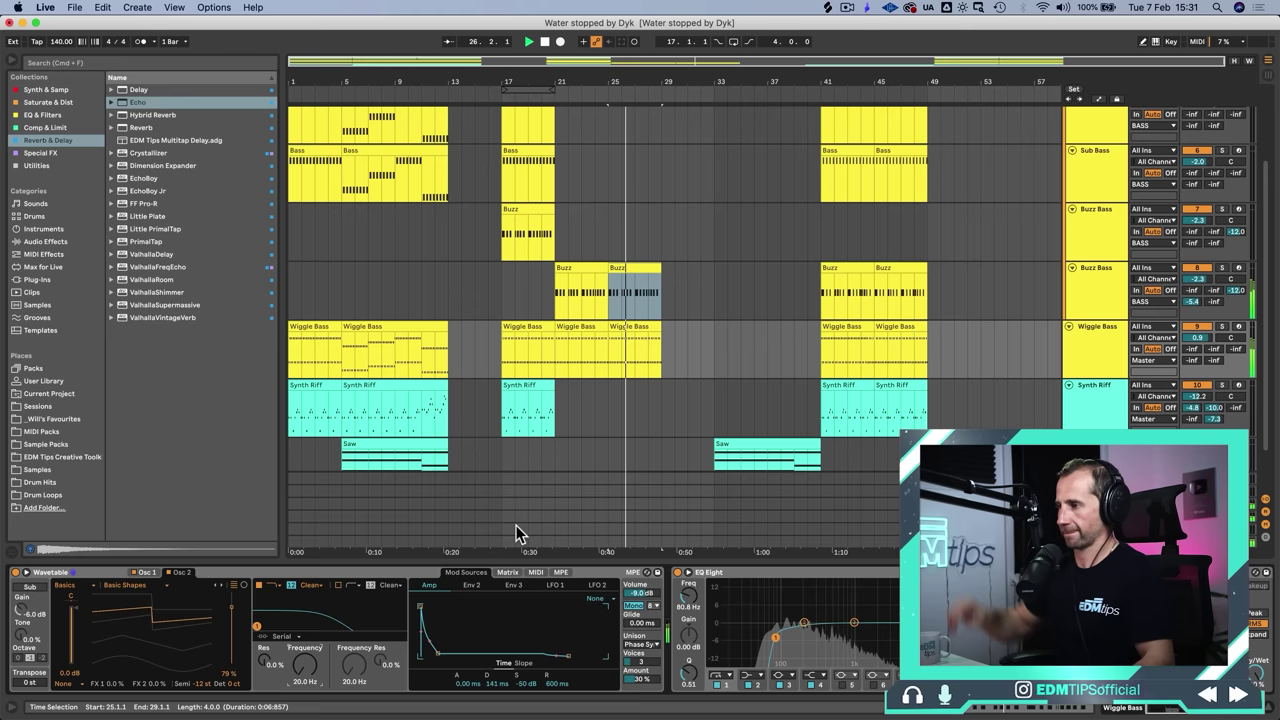
Step: Move the Saw clip from bar 33 to bar 29 and stop playback
scroll(667, 335, "down", 2)
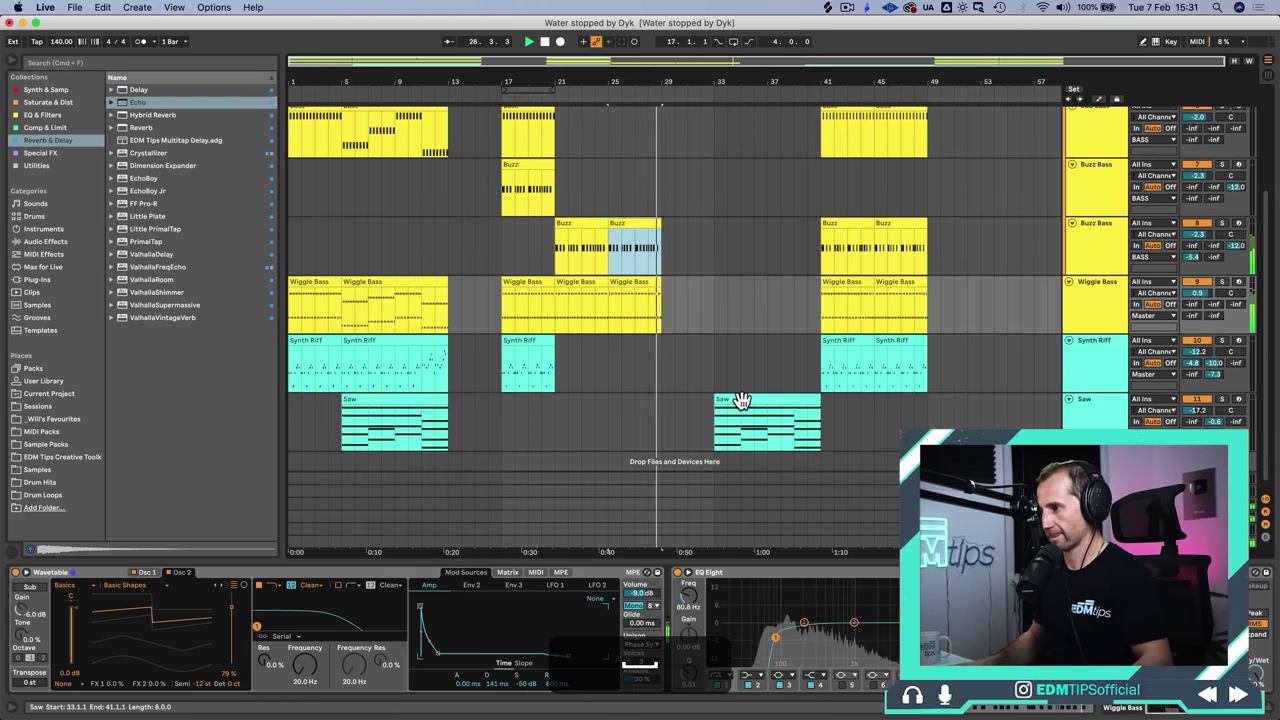
left_click_drag(741, 400, 689, 400)
key("space")
Step: Set the Saw Wavetable's first filter frequency to 79.1 Hz while auditioning the part
left_click(1094, 410)
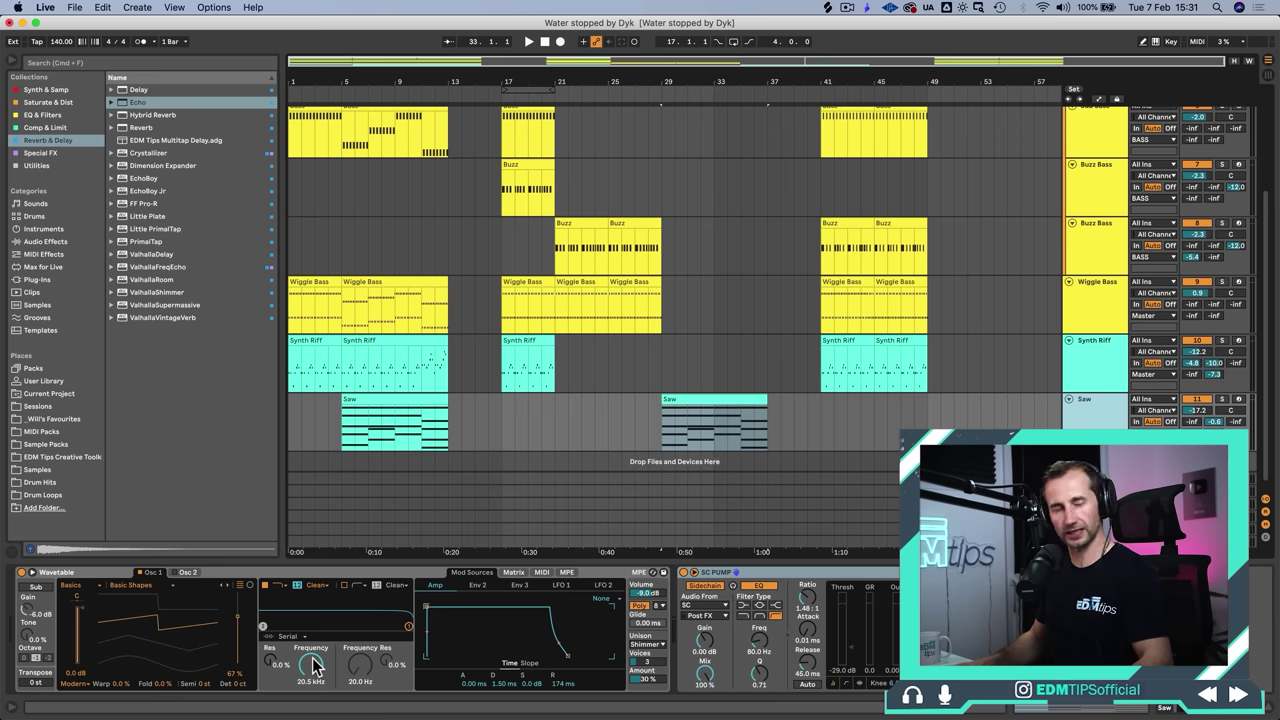
key("space")
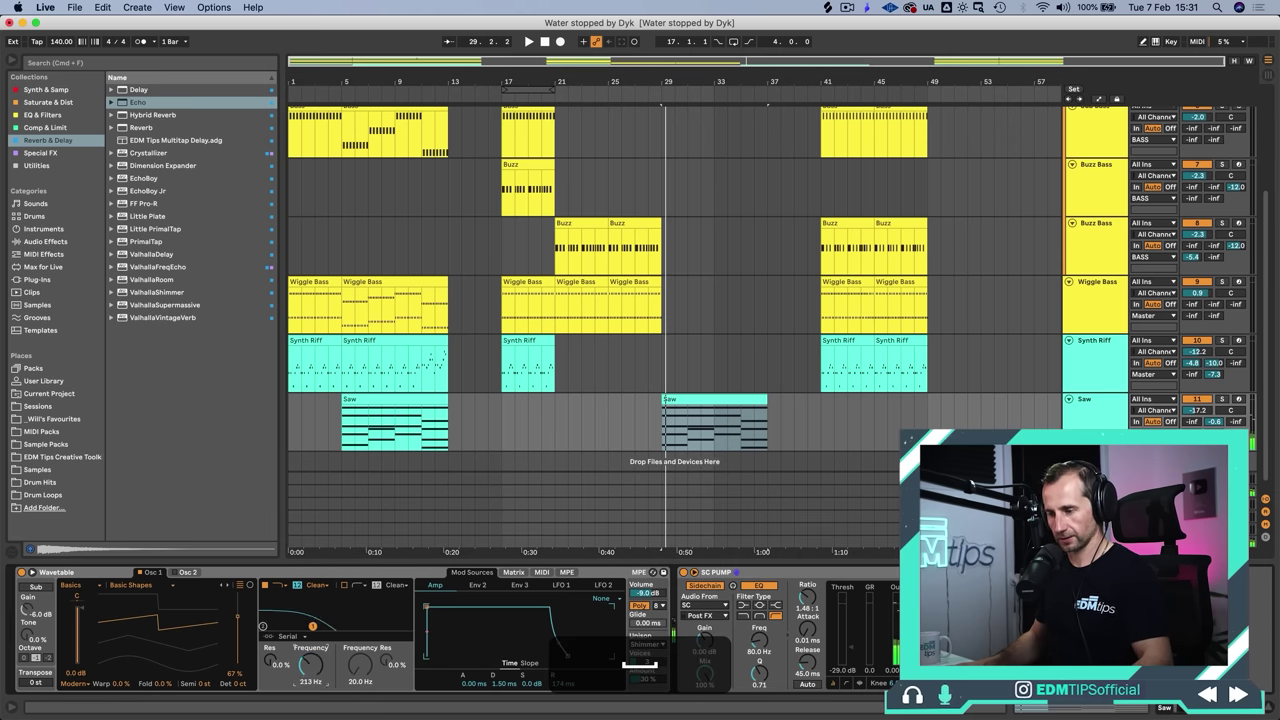
right_click(319, 653)
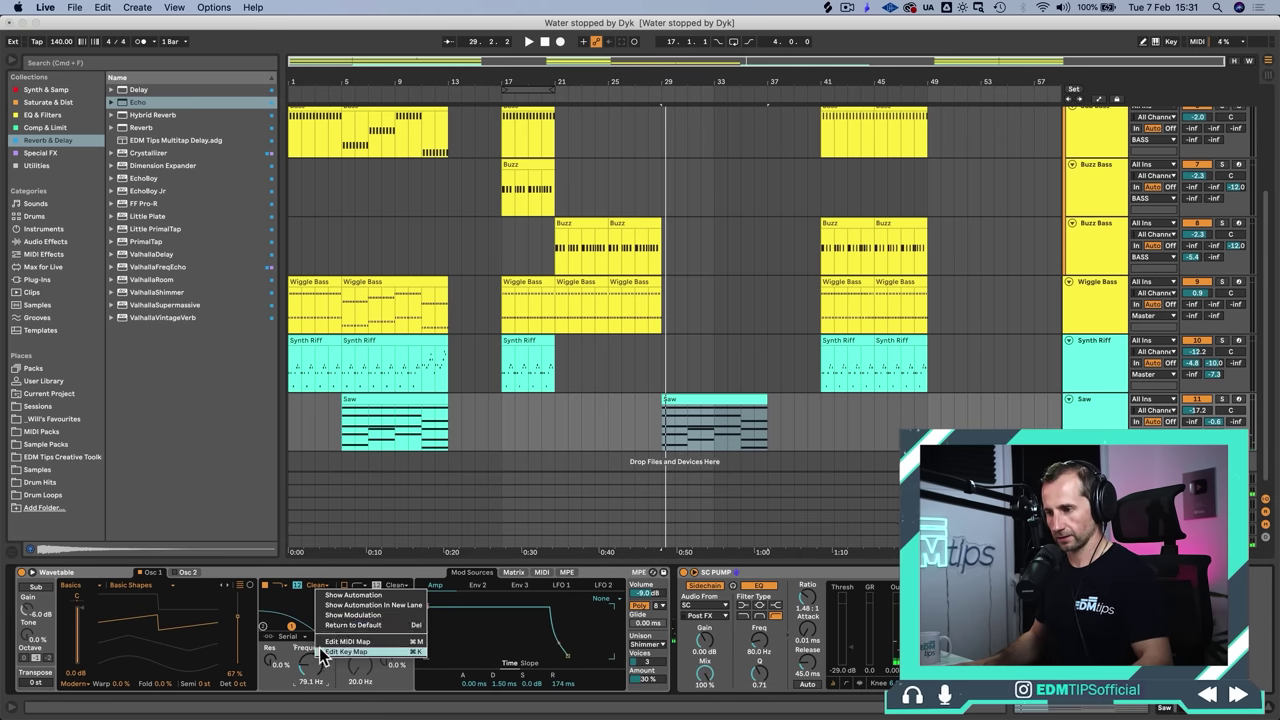
left_click(864, 387)
Step: Insert four bars of silence at bar 37 and duplicate the Saw clip from bar 29 to bar 37
left_click(821, 409)
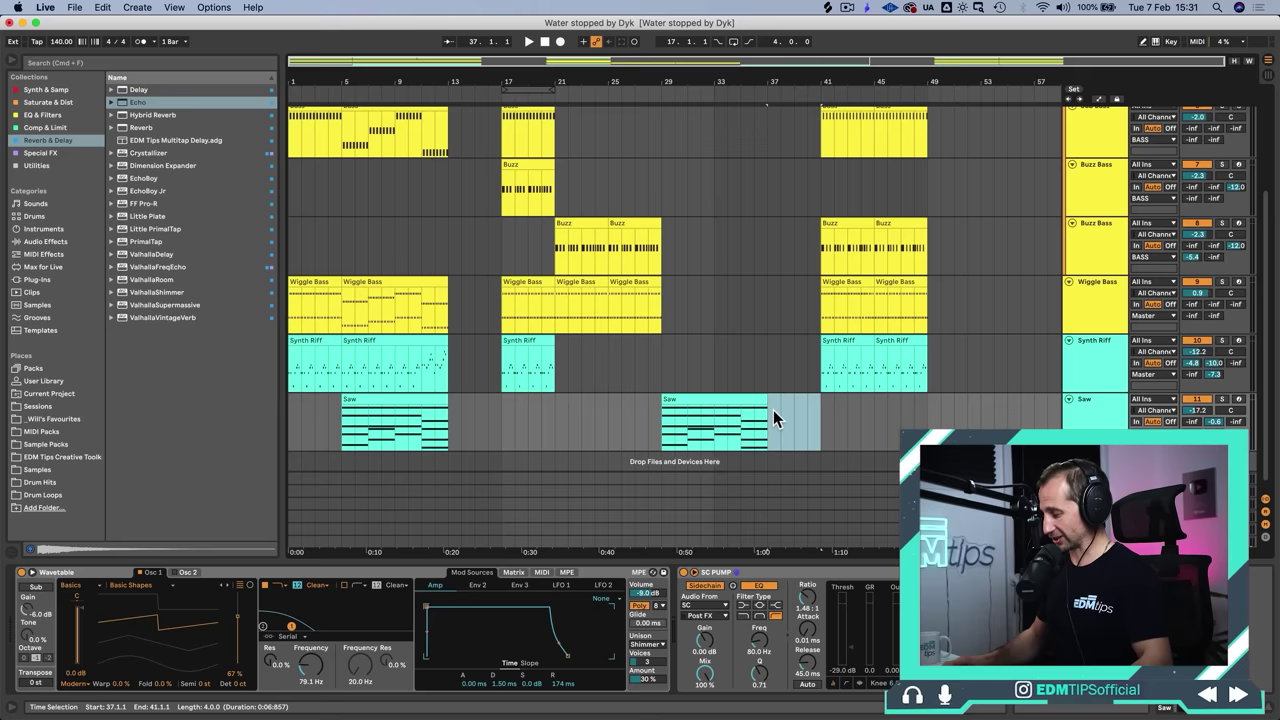
key("super+i")
left_click(742, 399)
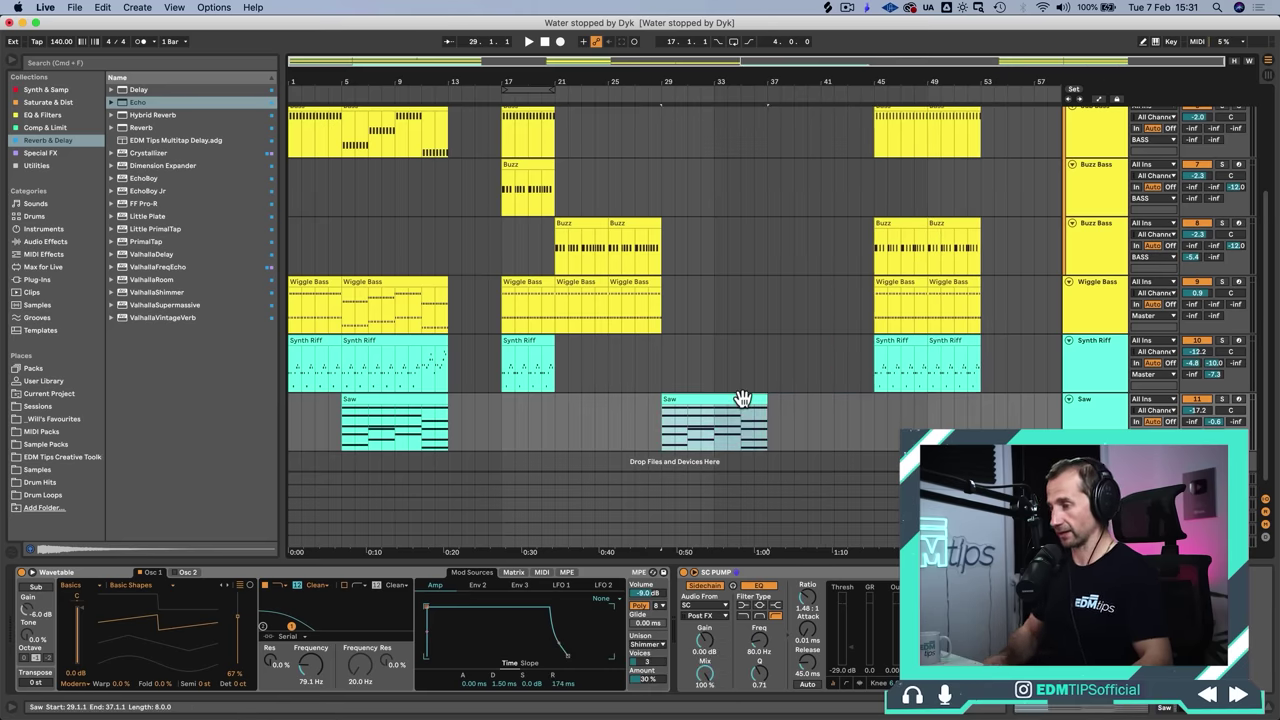
key("super+d")
Step: Automate the Saw track's Filter 1 Freq to rise from 79.1 Hz at bar 29 to 20.5 kHz at bar 45 during playback
right_click(308, 666)
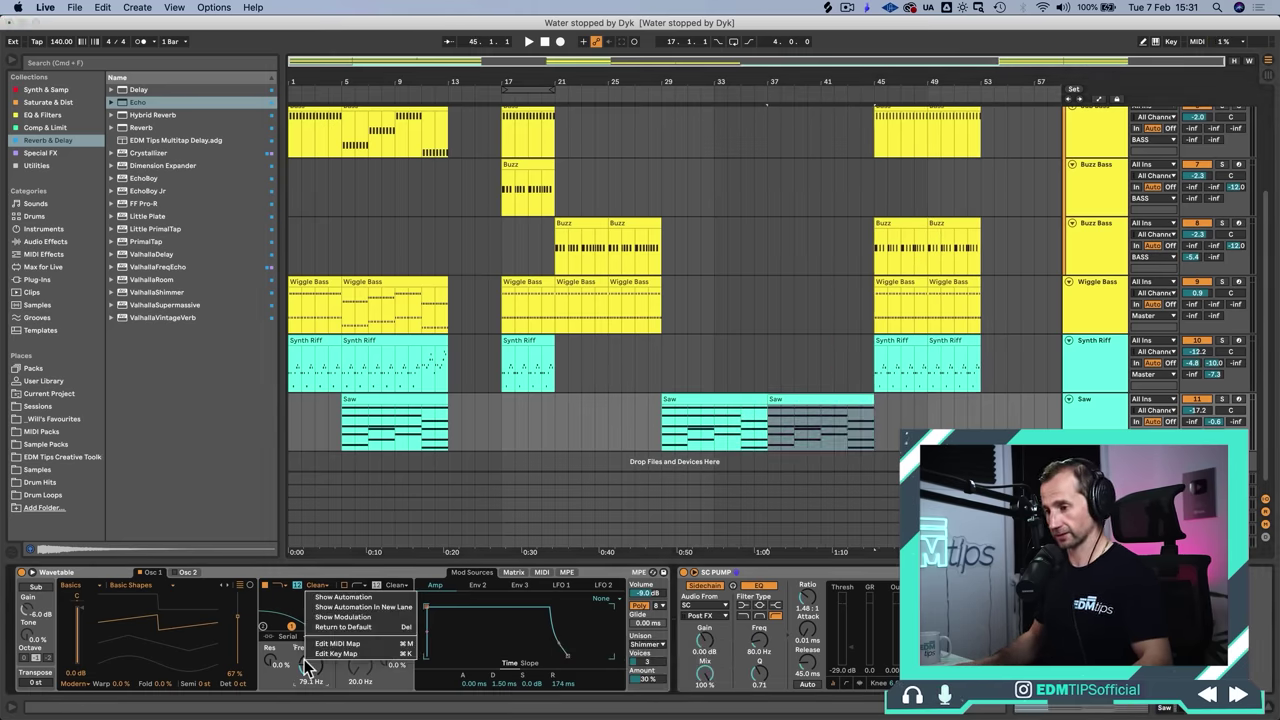
left_click(333, 617)
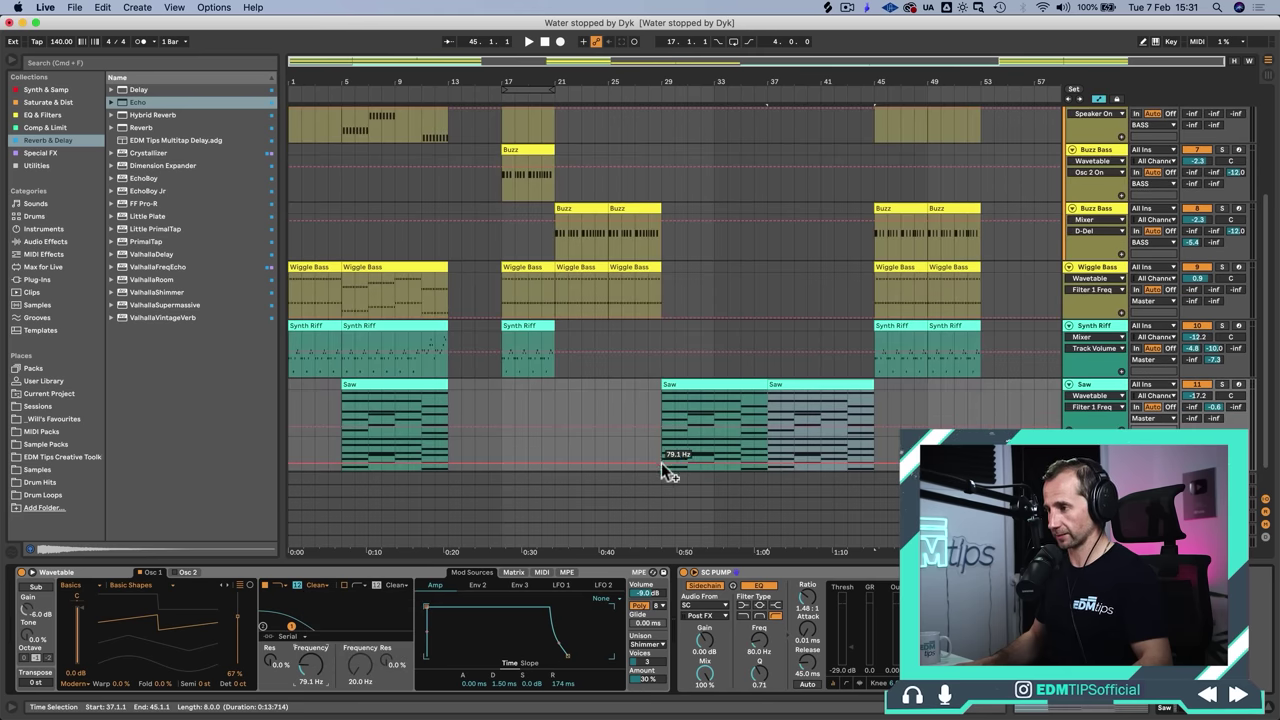
key("space")
scroll(672, 455, "down", 1)
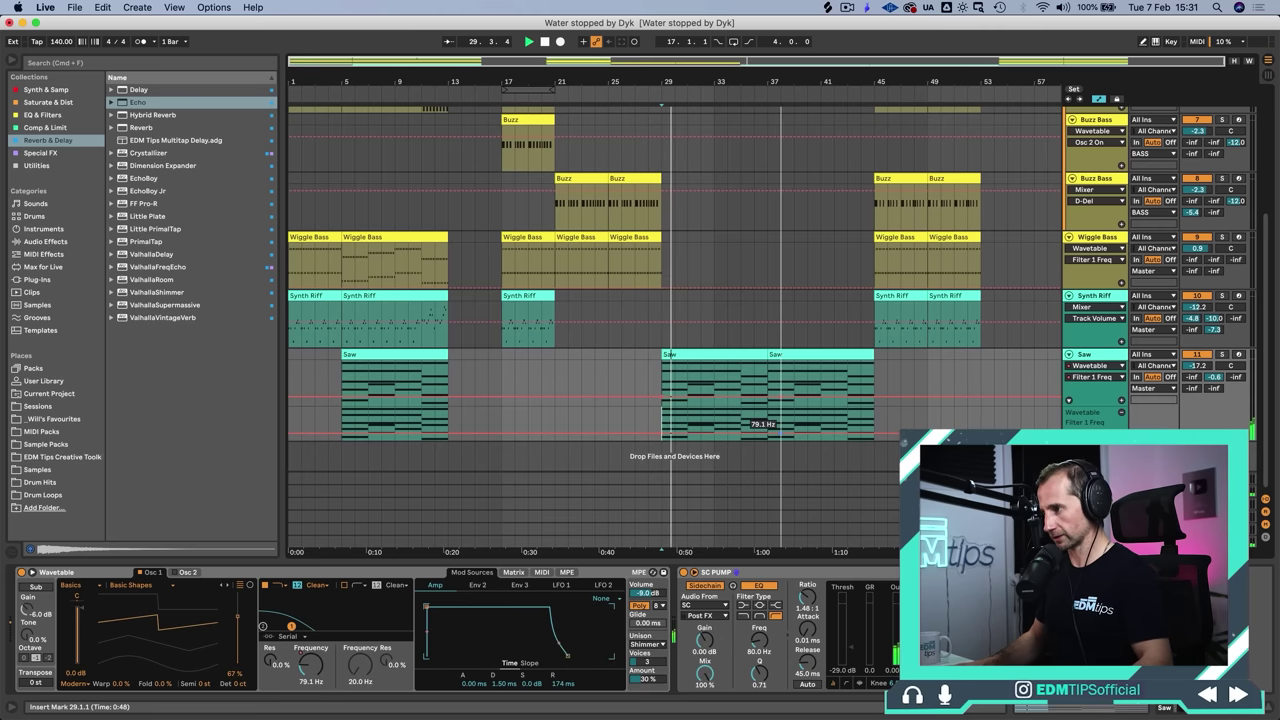
left_click_drag(798, 432, 820, 413)
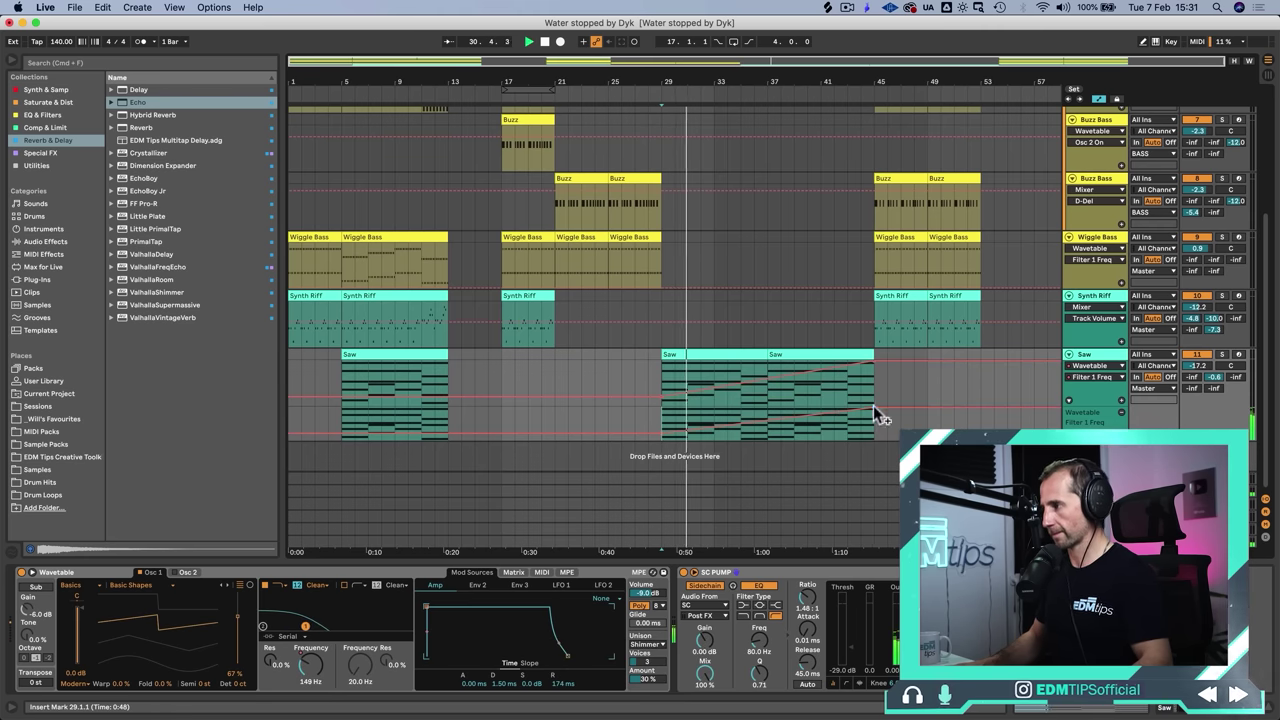
left_click(1069, 354)
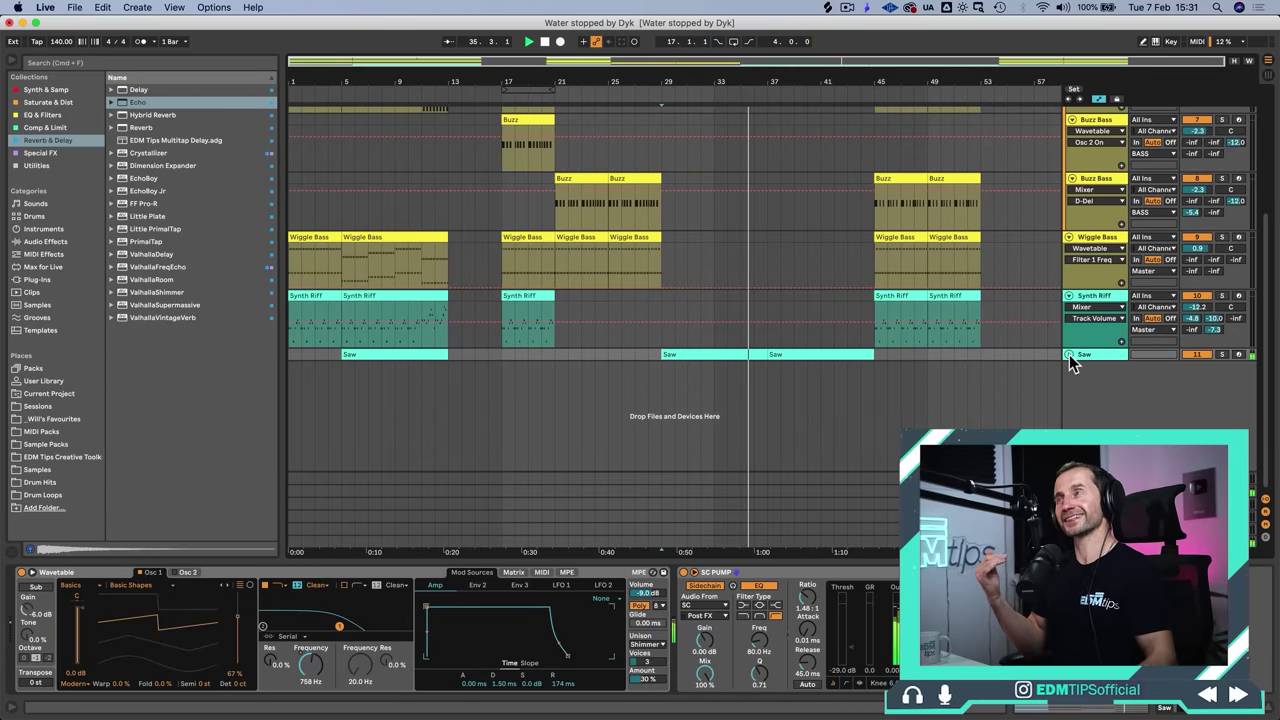
left_click(1069, 354)
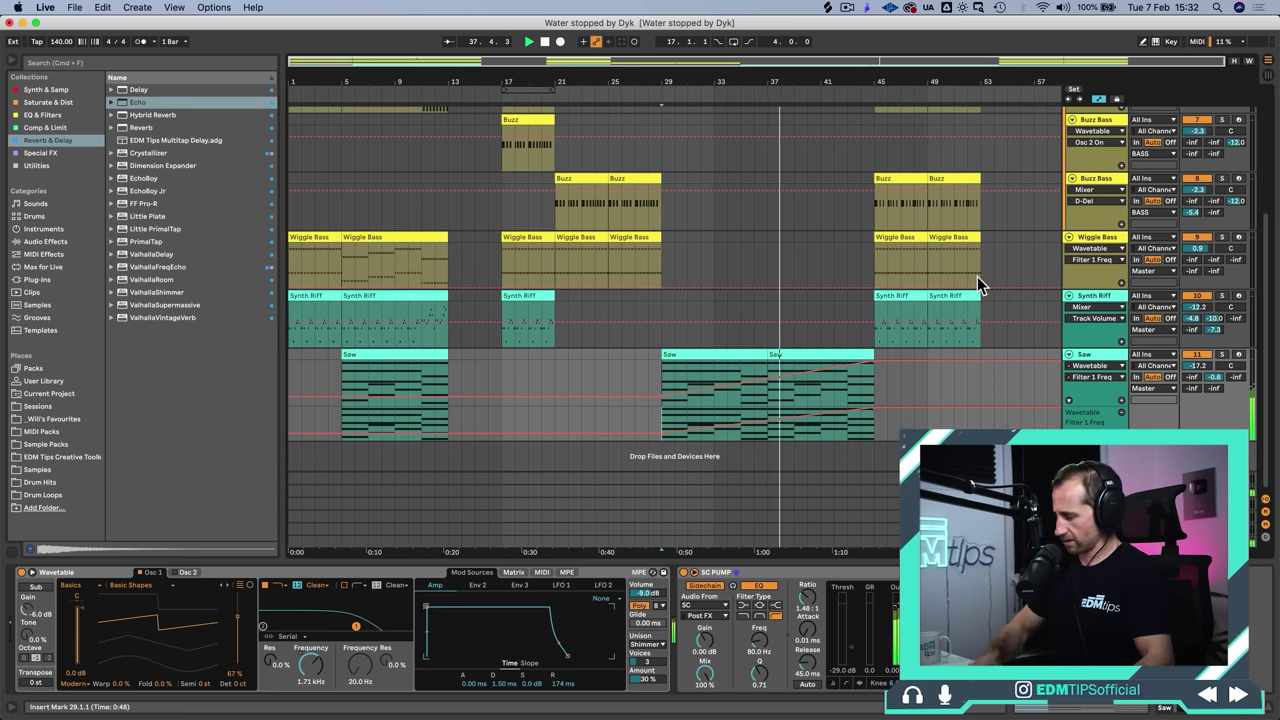
Step: Hide the automation, insert eight bars of silence at bar 45 and save the Live set
key("a")
left_click_drag(874, 325, 982, 322)
key("super+i")
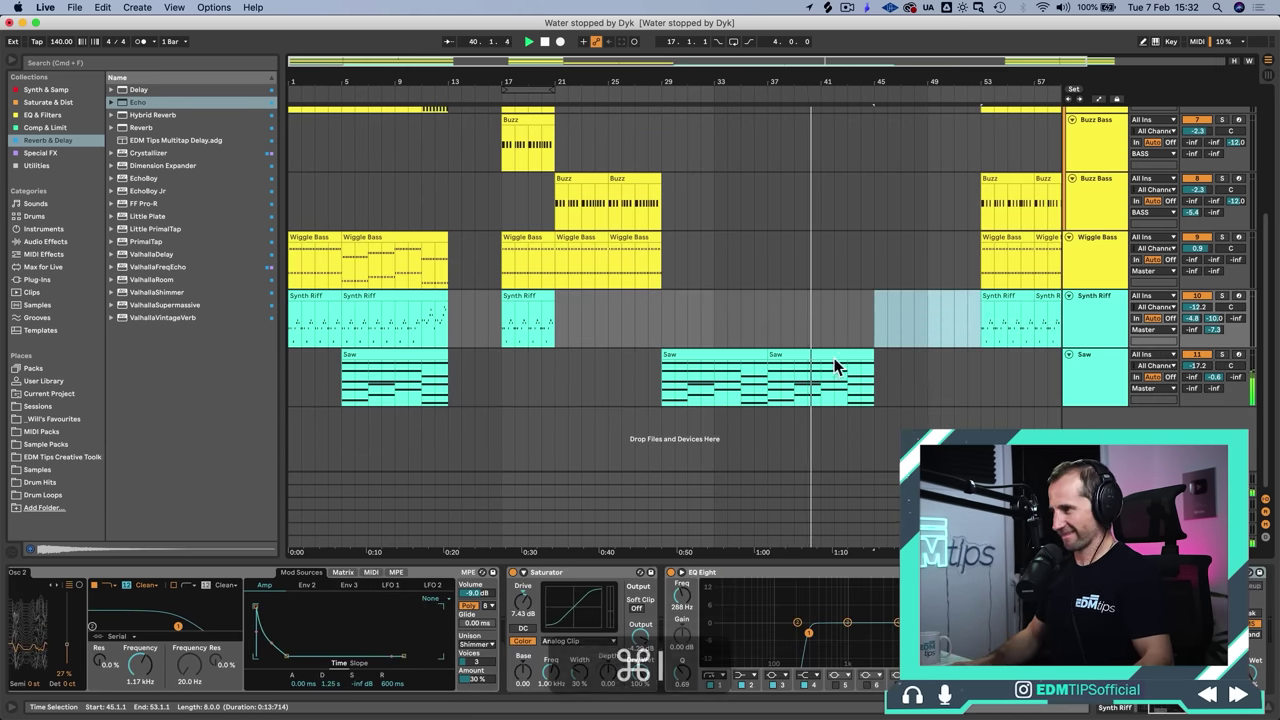
left_click(836, 356)
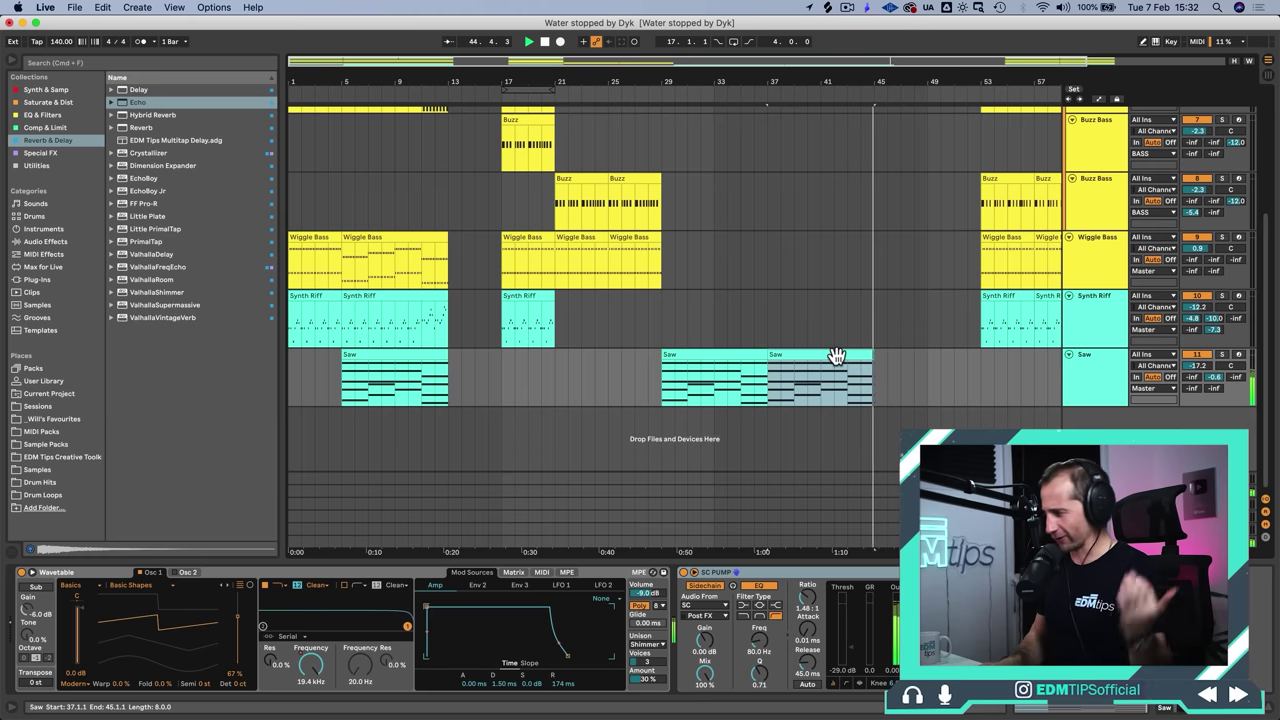
key("super+s")
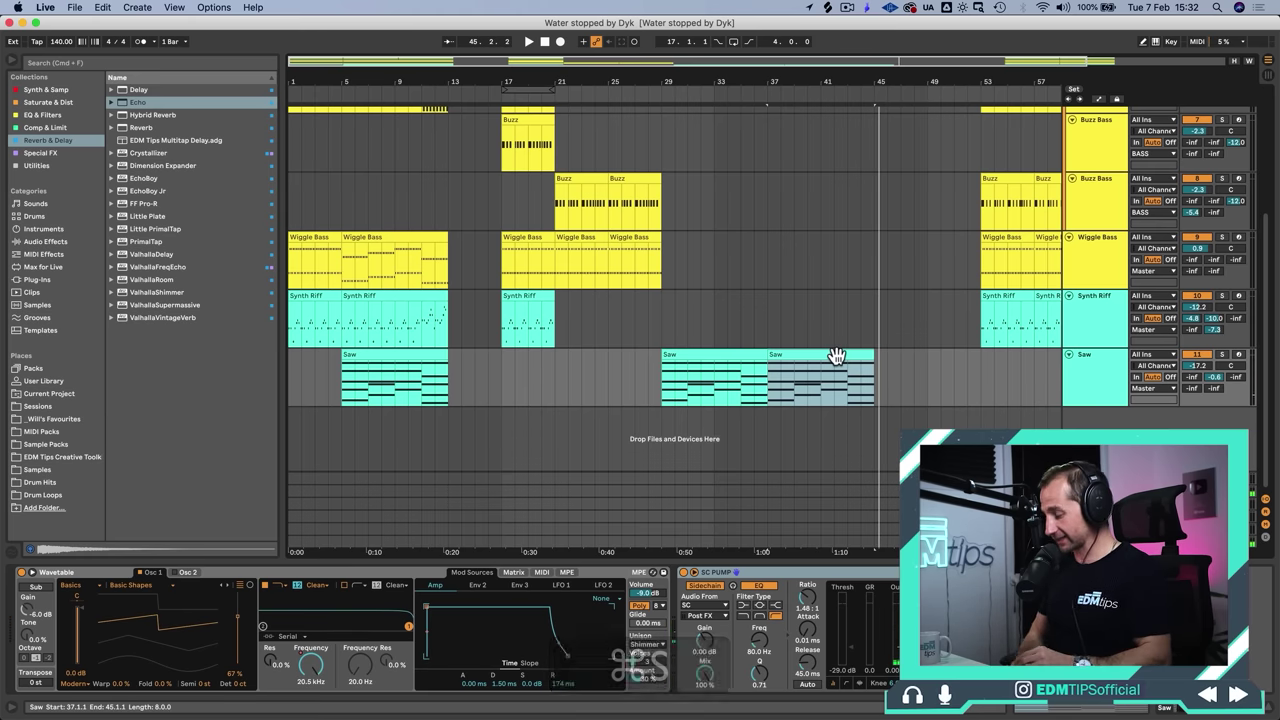
Step: Switch to Splice and search the sample library for "vocals"
key("super+space")
type("spli")
key("Return")
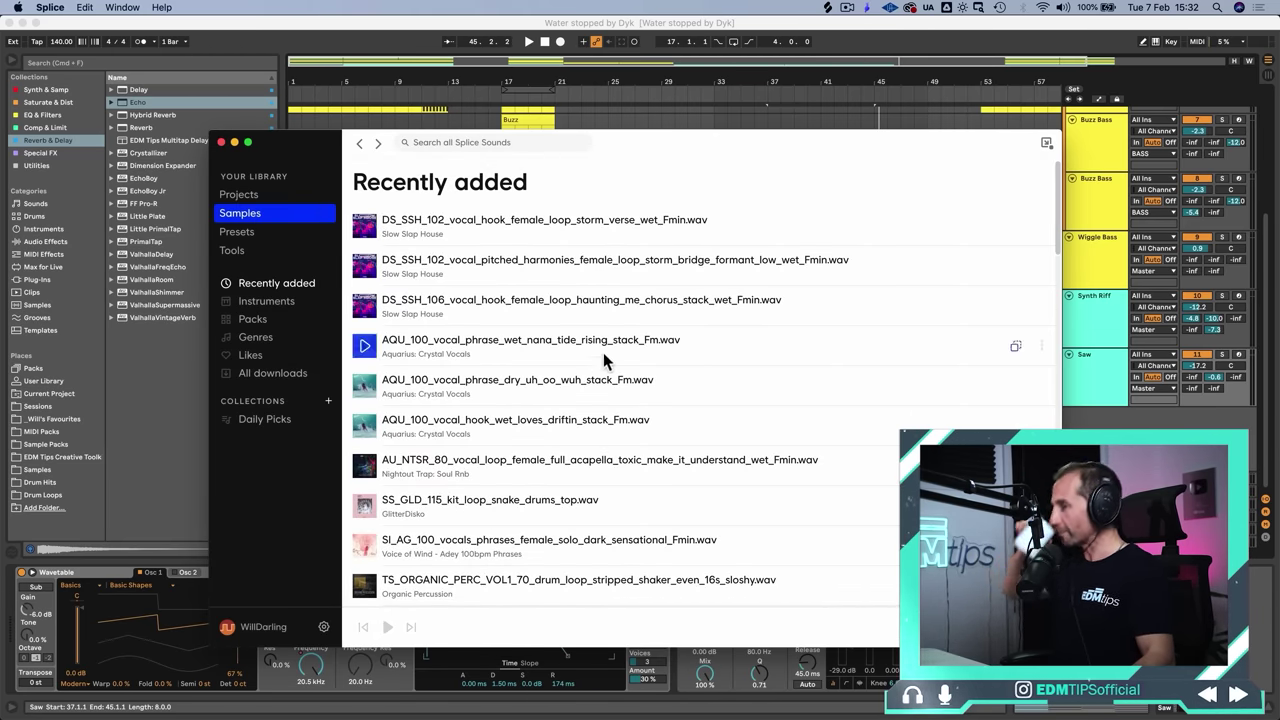
left_click(452, 141)
type("vocals")
key("Return")
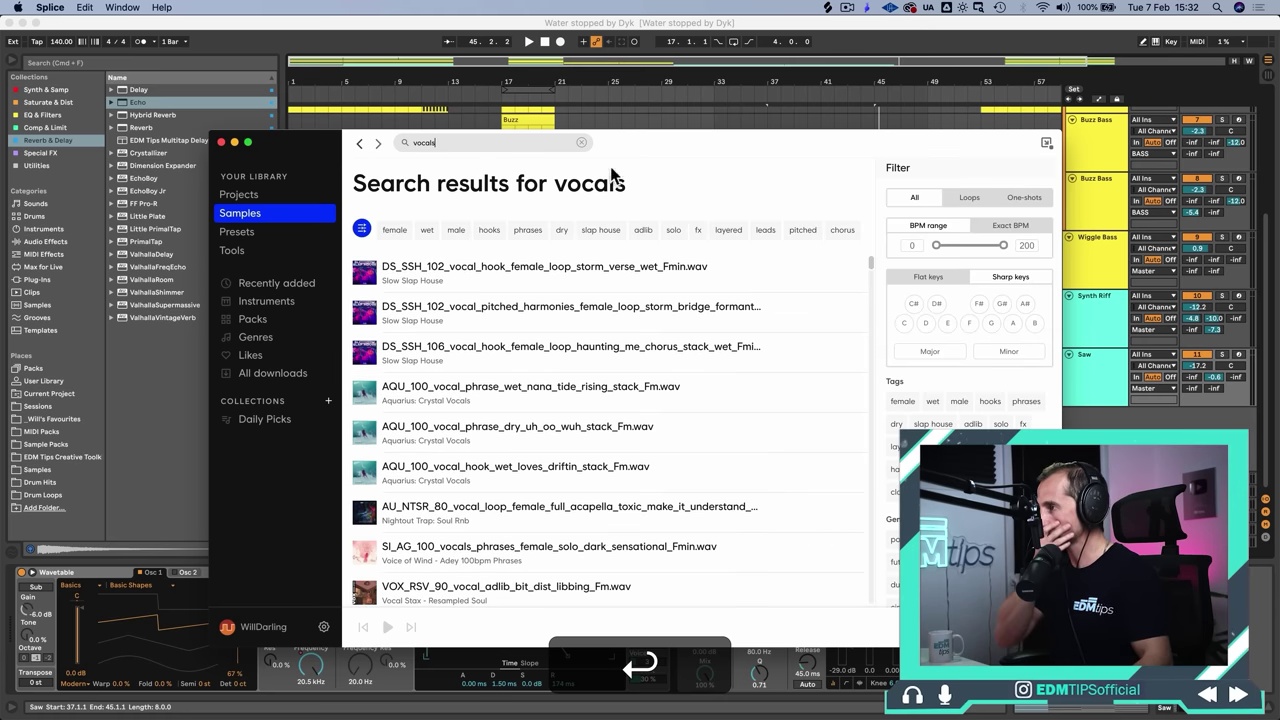
Step: Filter the vocal samples to the key of B minor and move the Splice window below the arrangement tracks
left_click(1034, 322)
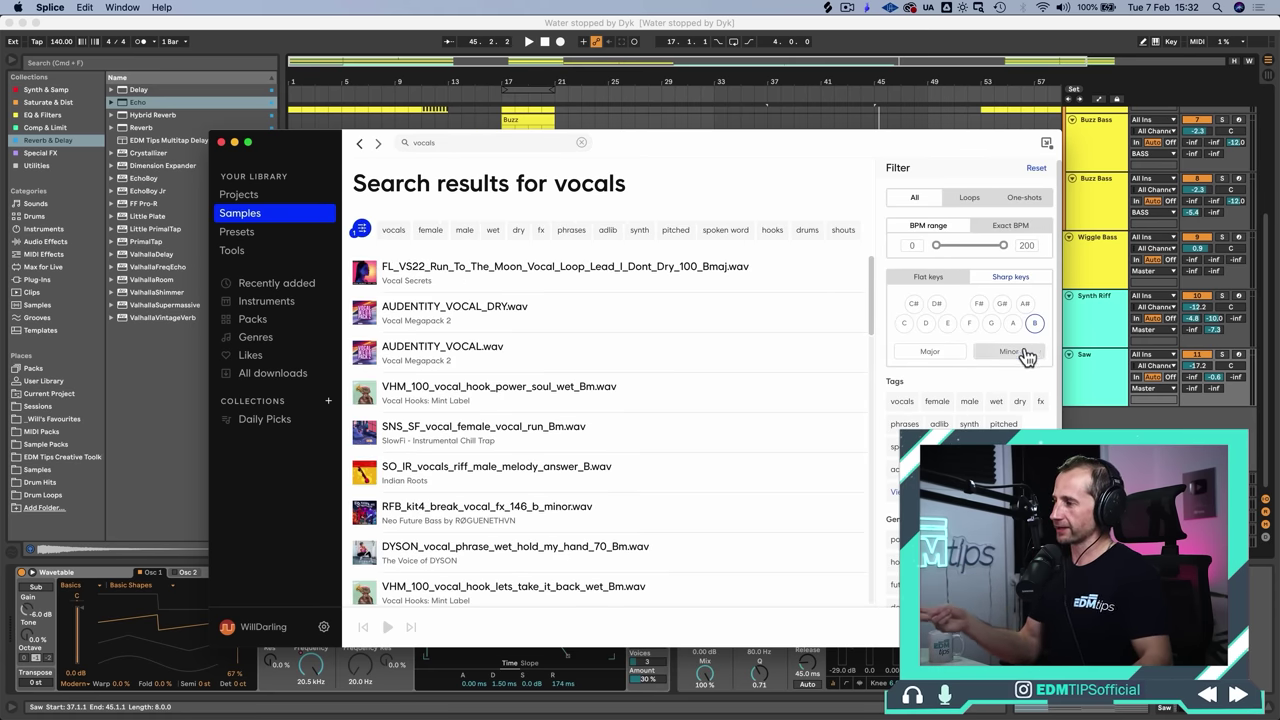
left_click_drag(618, 144, 571, 196)
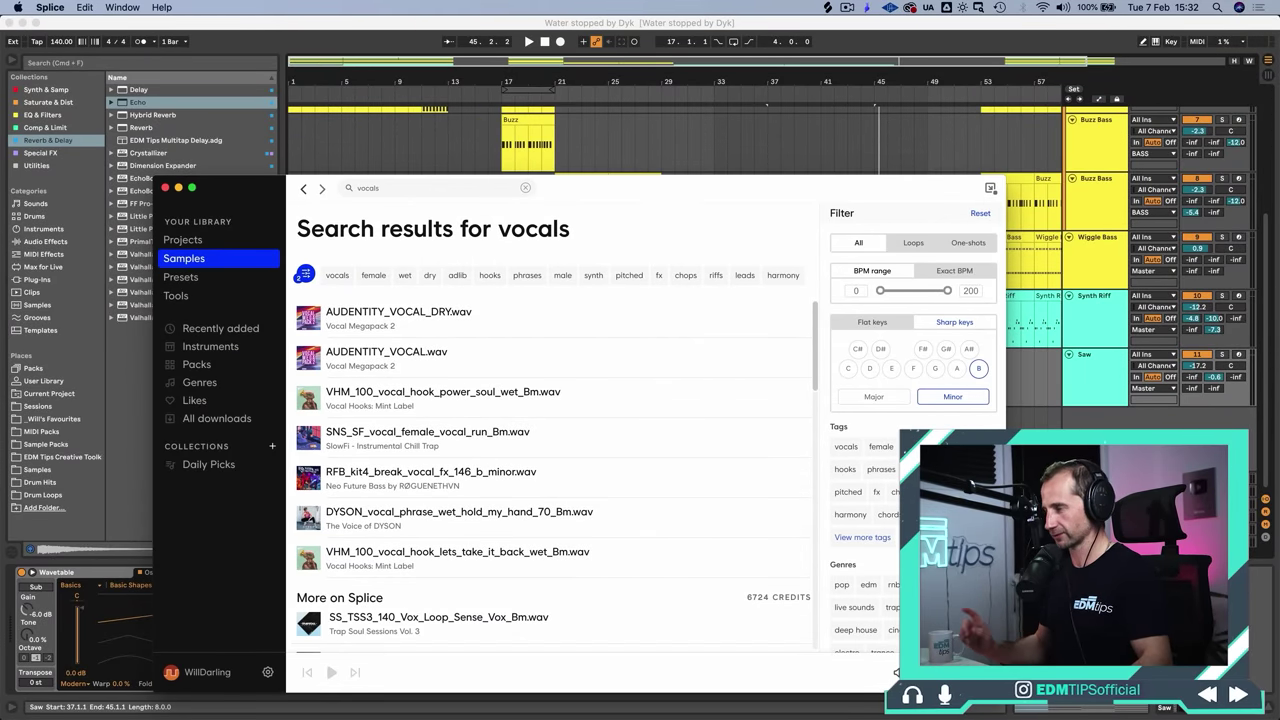
left_click_drag(809, 177, 846, 467)
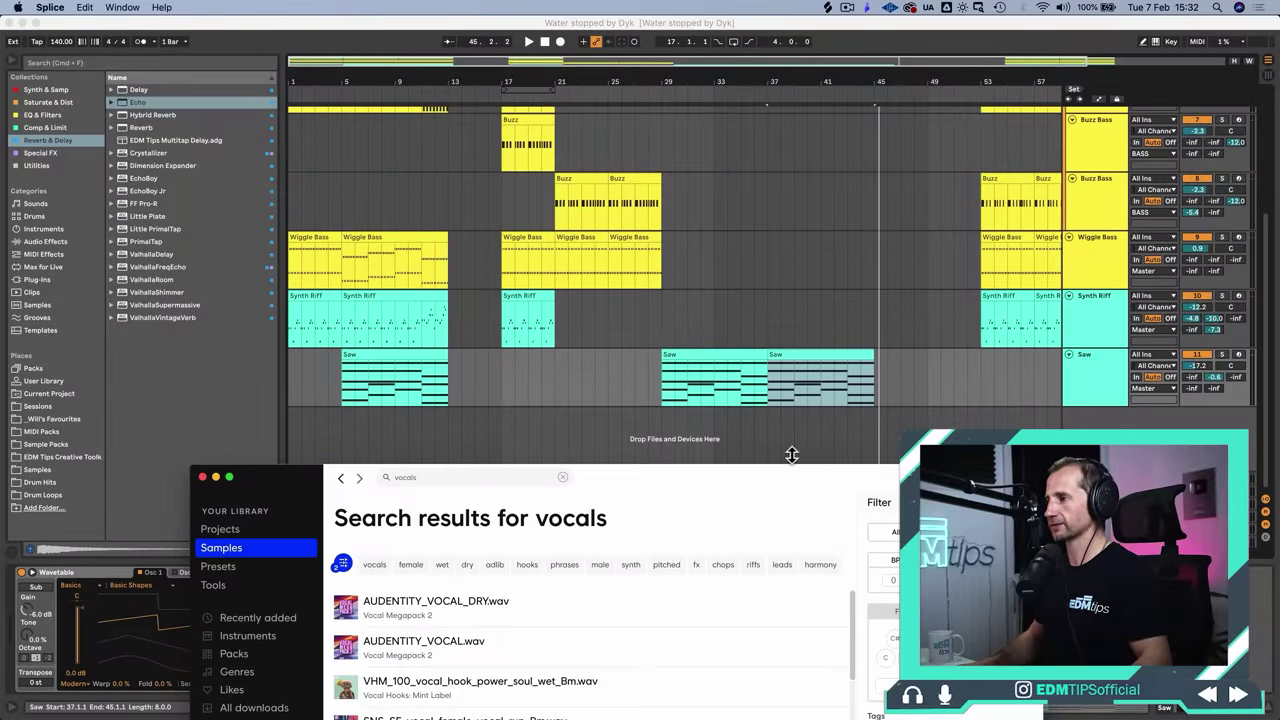
Step: Play the Live arrangement from bar 29 and switch back to the Splice vocal results
left_click(662, 324)
left_click(664, 319)
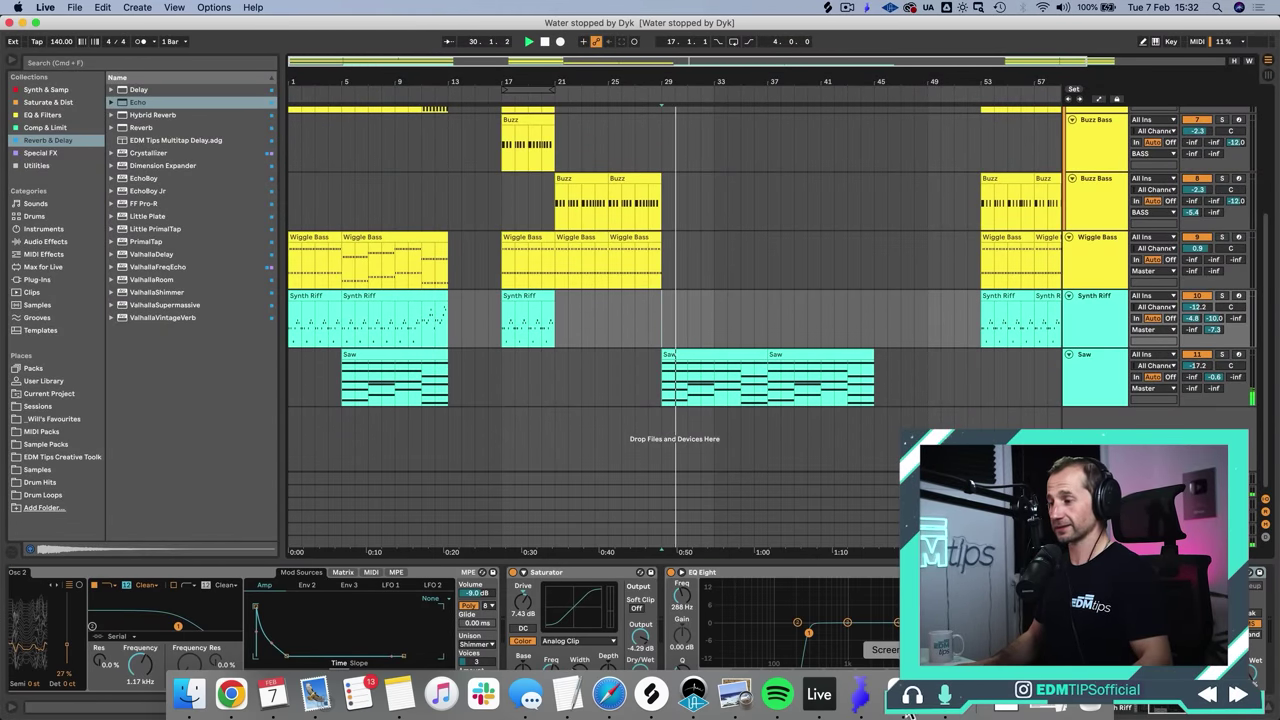
left_click(651, 694)
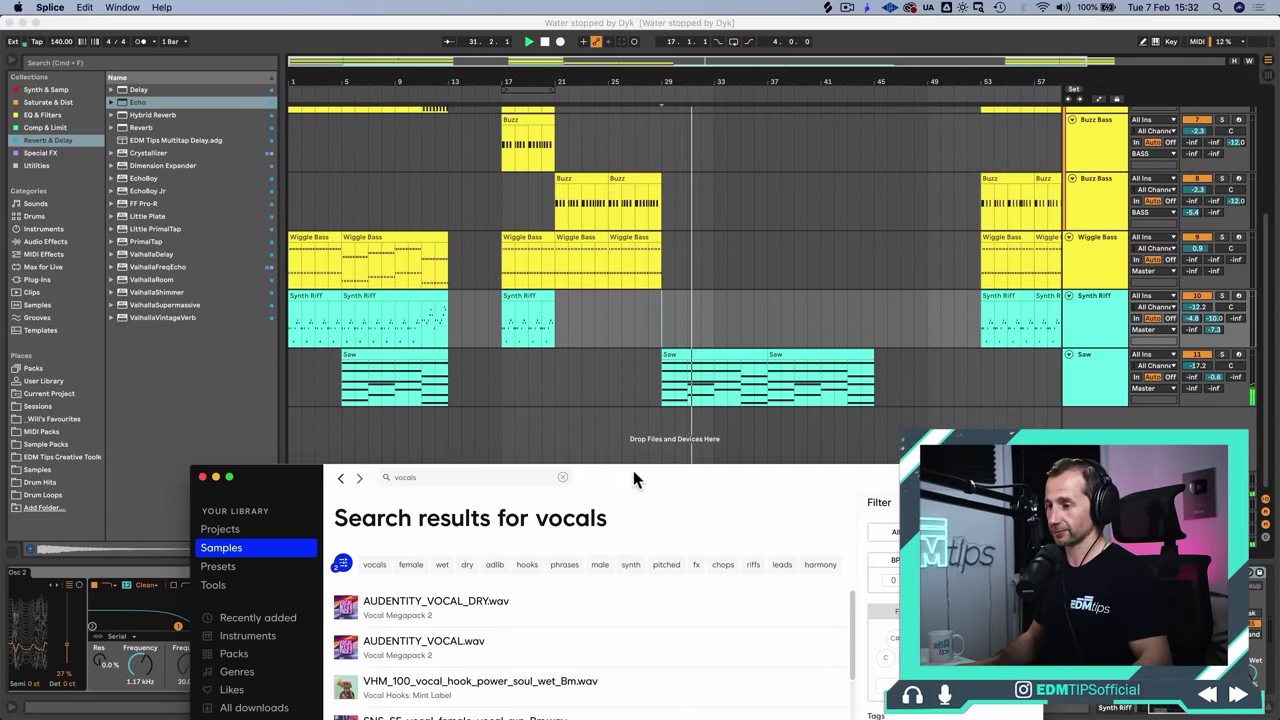
Step: Audition the B minor vocal samples from AUDENTITY_VOCAL_DRY down to OS_FF_SFX_Bm_Robot_Vocal against the playing arrangement
left_click_drag(633, 470, 580, 118)
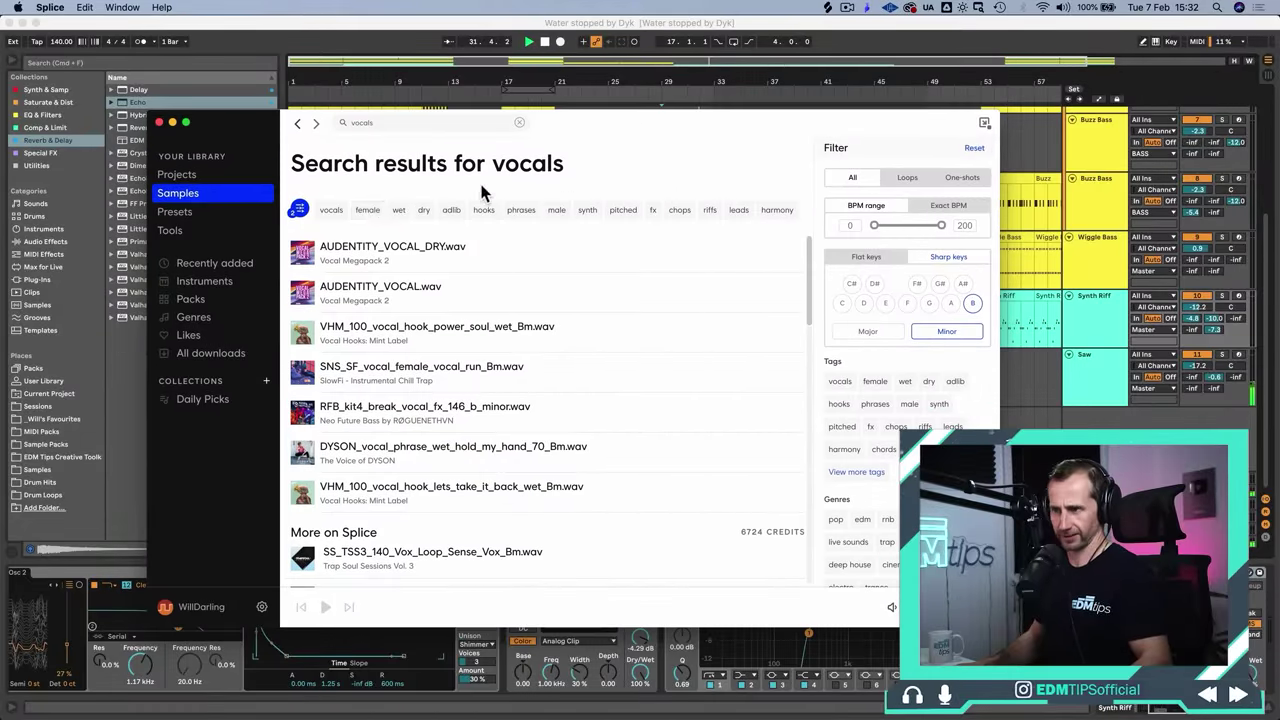
left_click(302, 253)
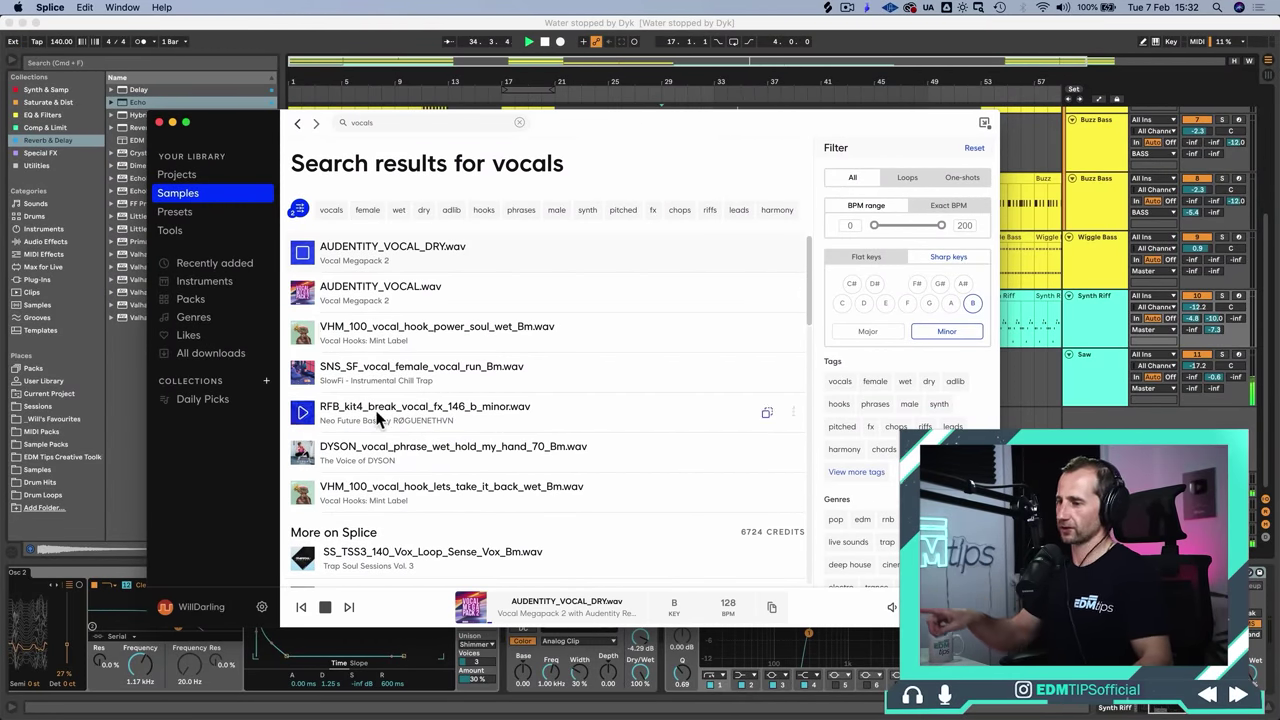
scroll(310, 410, "down", 4)
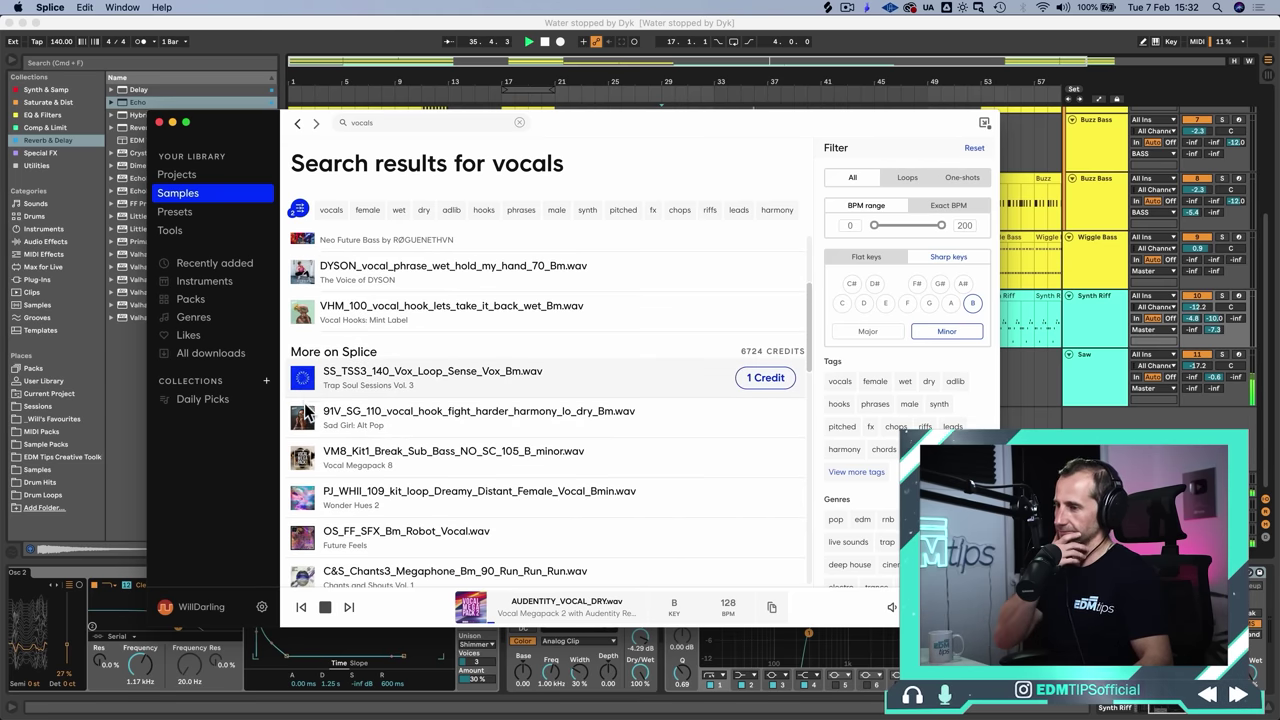
left_click(303, 420)
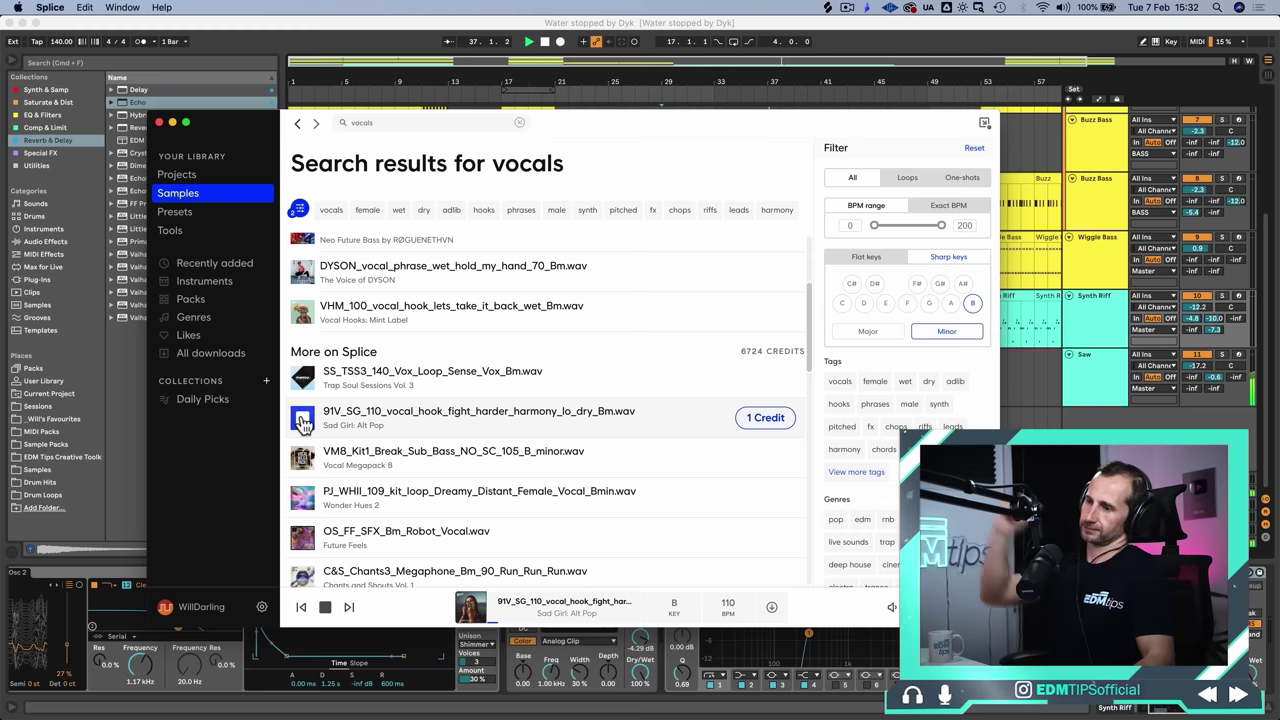
left_click(303, 378)
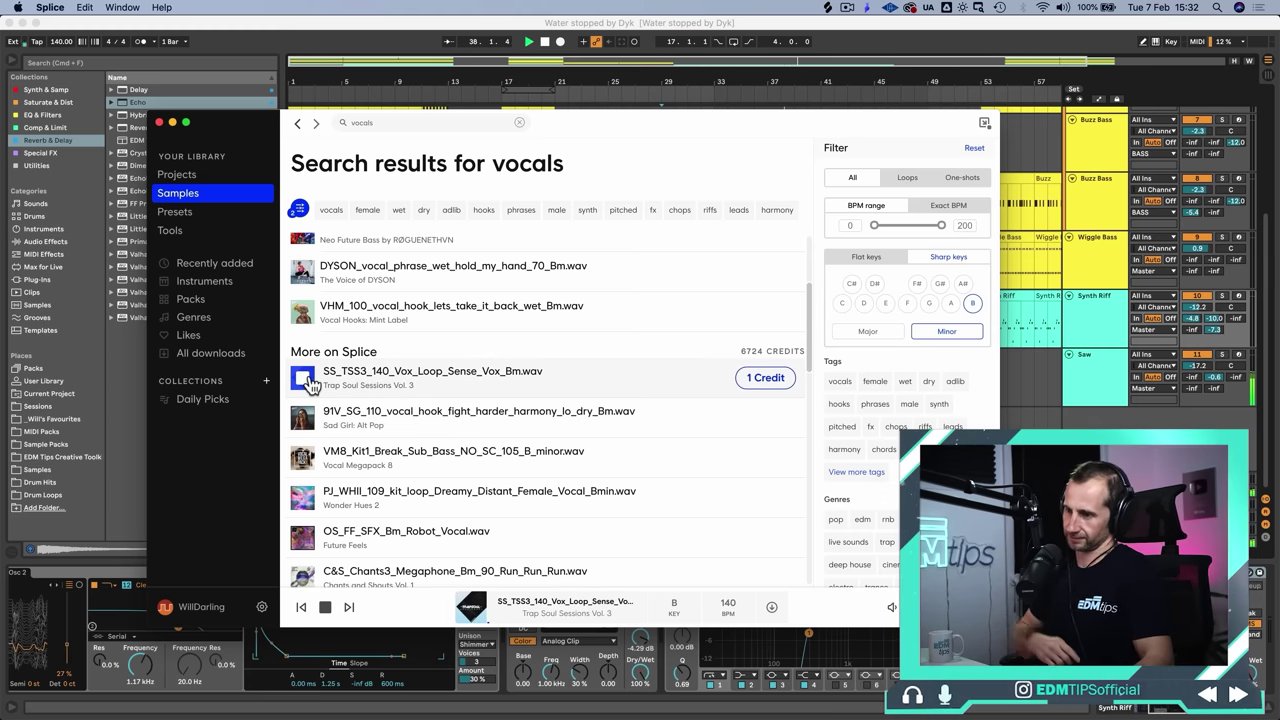
left_click(303, 458)
left_click(303, 500)
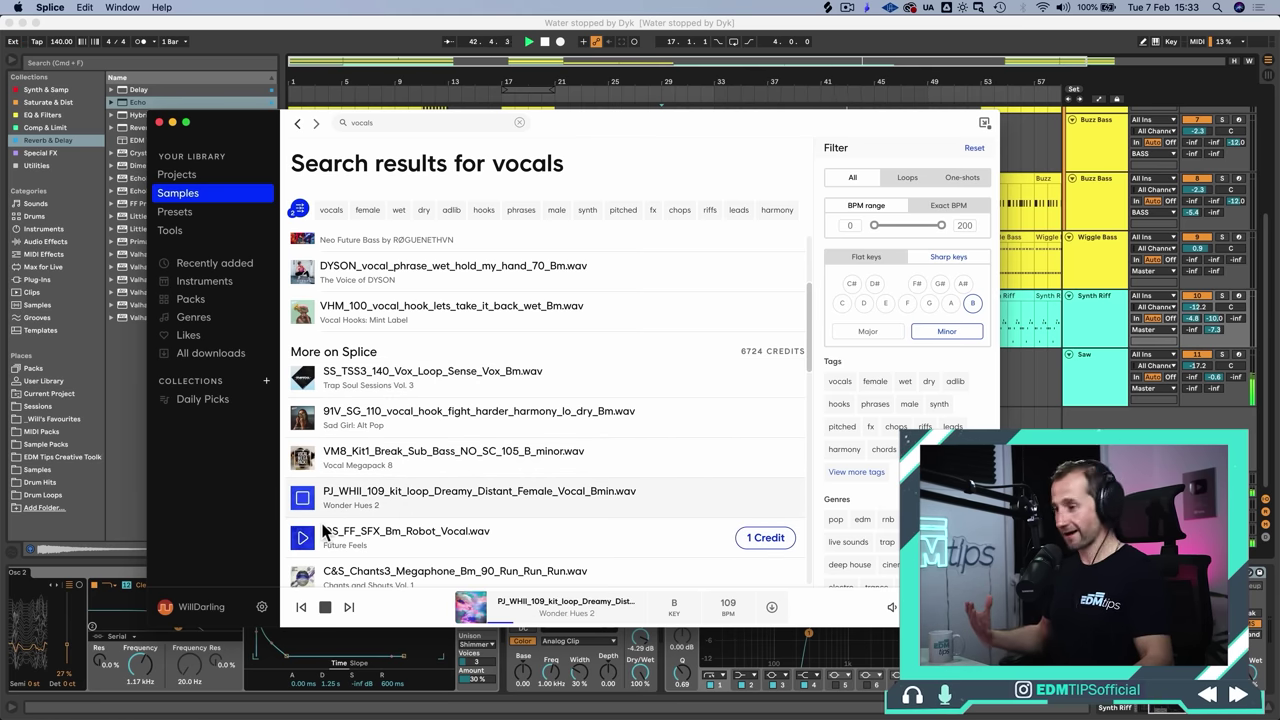
scroll(322, 522, "down", 2)
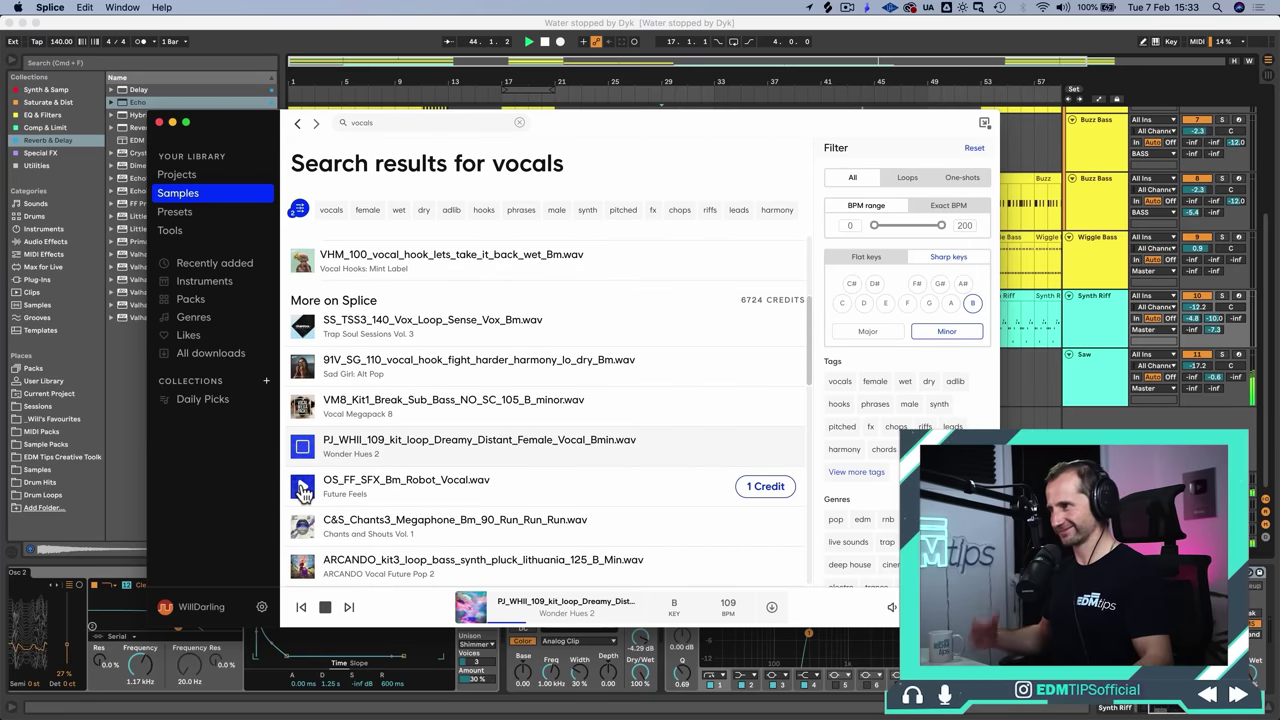
left_click(303, 488)
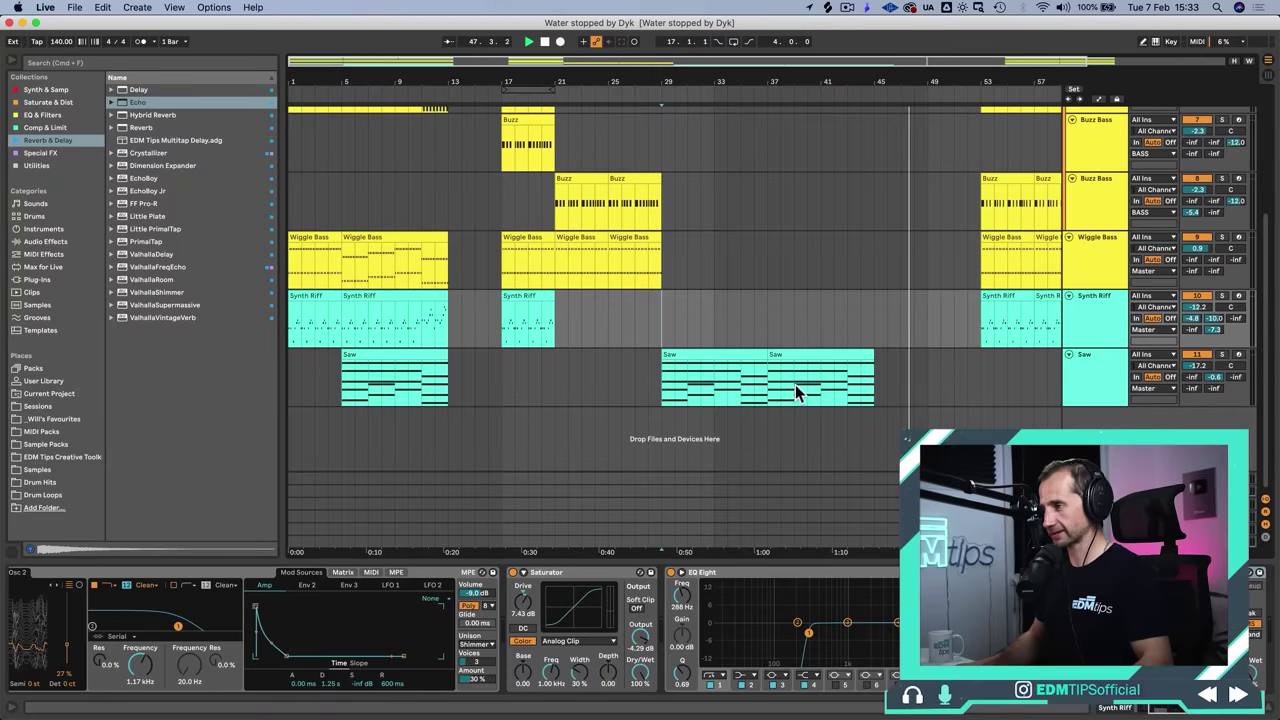
Step: Loop the second Saw clip from bar 37 to bar 45 in Live and play it
left_click_drag(768, 381, 877, 381)
key("super+l")
key("space")
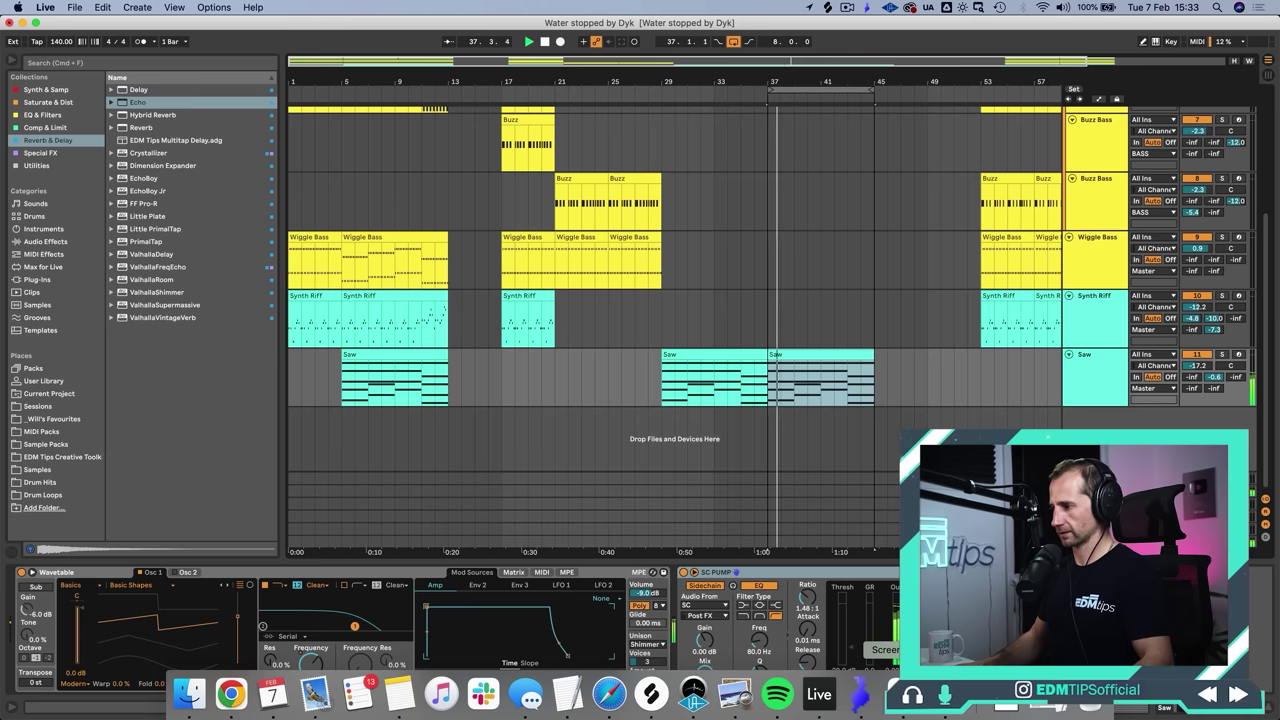
Step: Switch to Splice, audition more vocals including AT_-_THVC_-_124BPM_-_Loop_085_bm, and narrow the results to female vocals
left_click(651, 693)
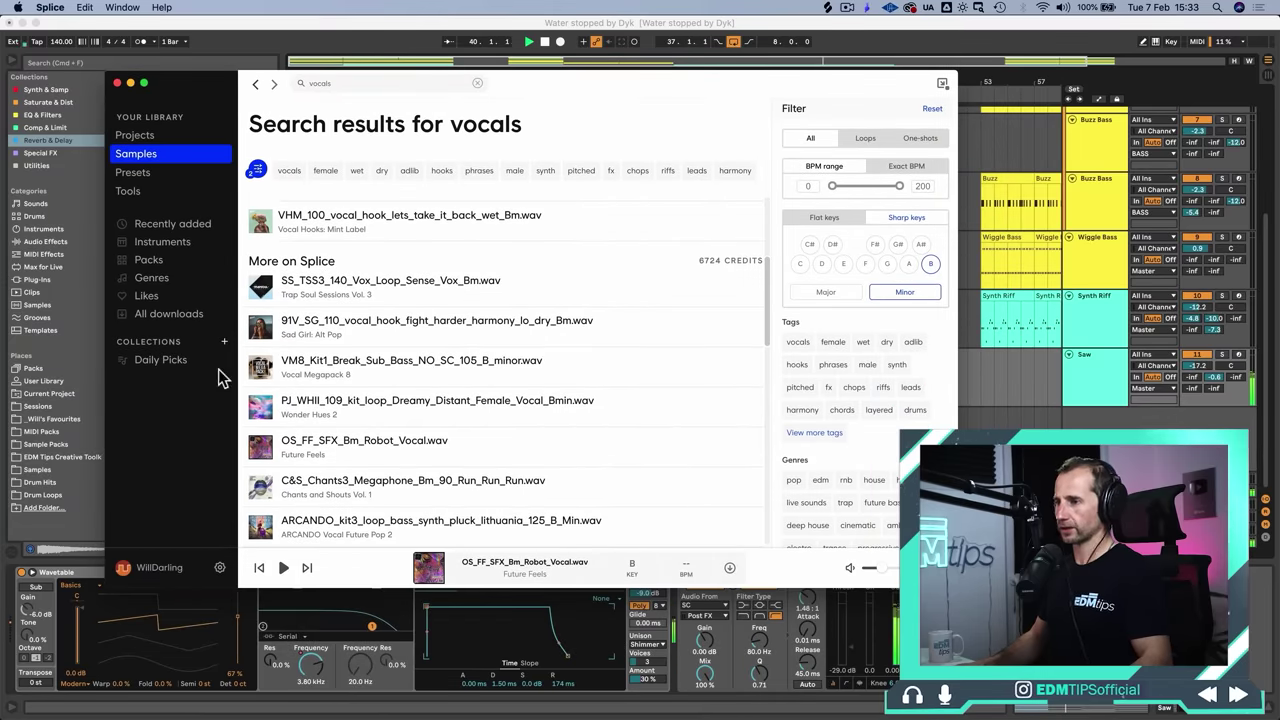
left_click(260, 405)
scroll(288, 400, "down", 3)
scroll(290, 397, "down", 3)
left_click(290, 405)
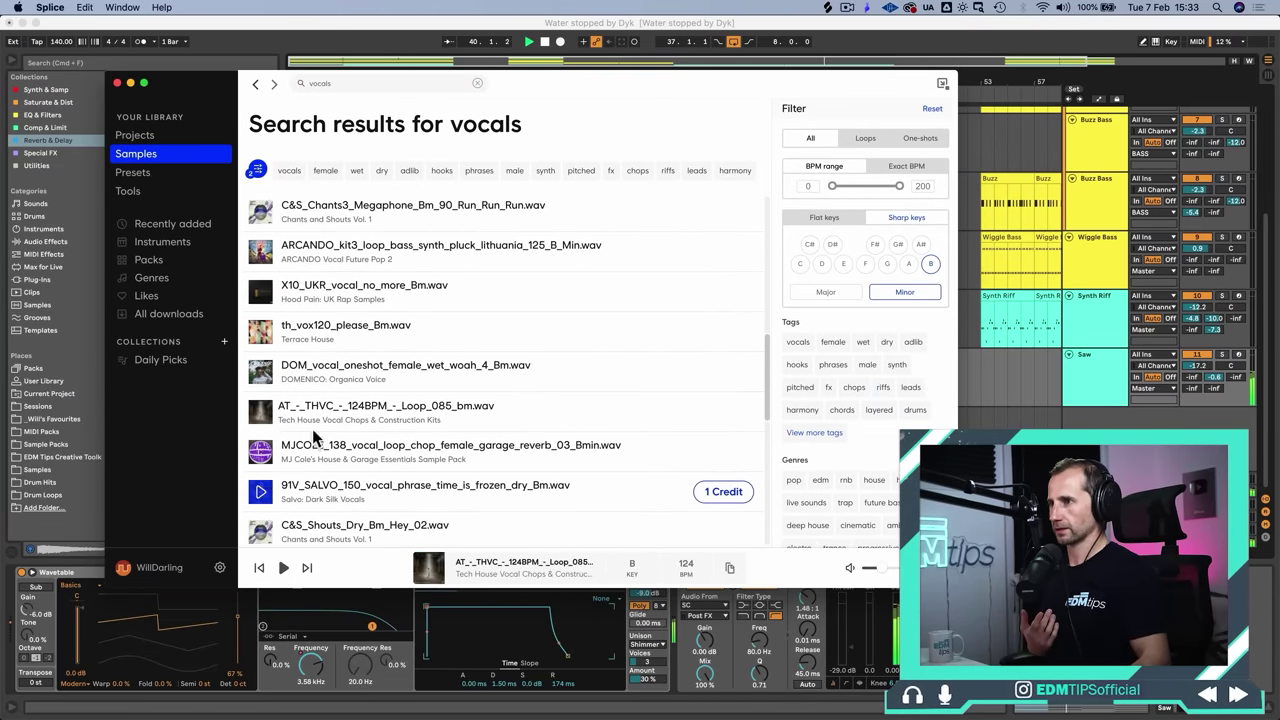
left_click(318, 173)
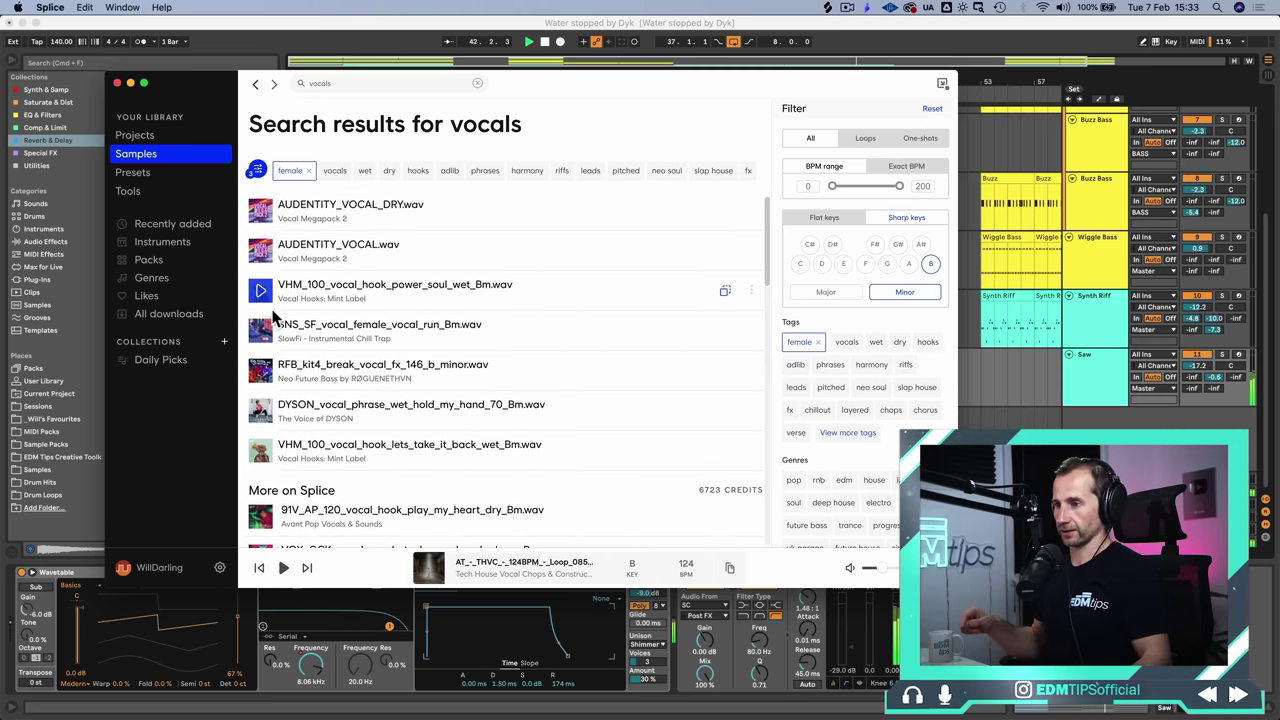
left_click(995, 365)
mouse_move(785, 712)
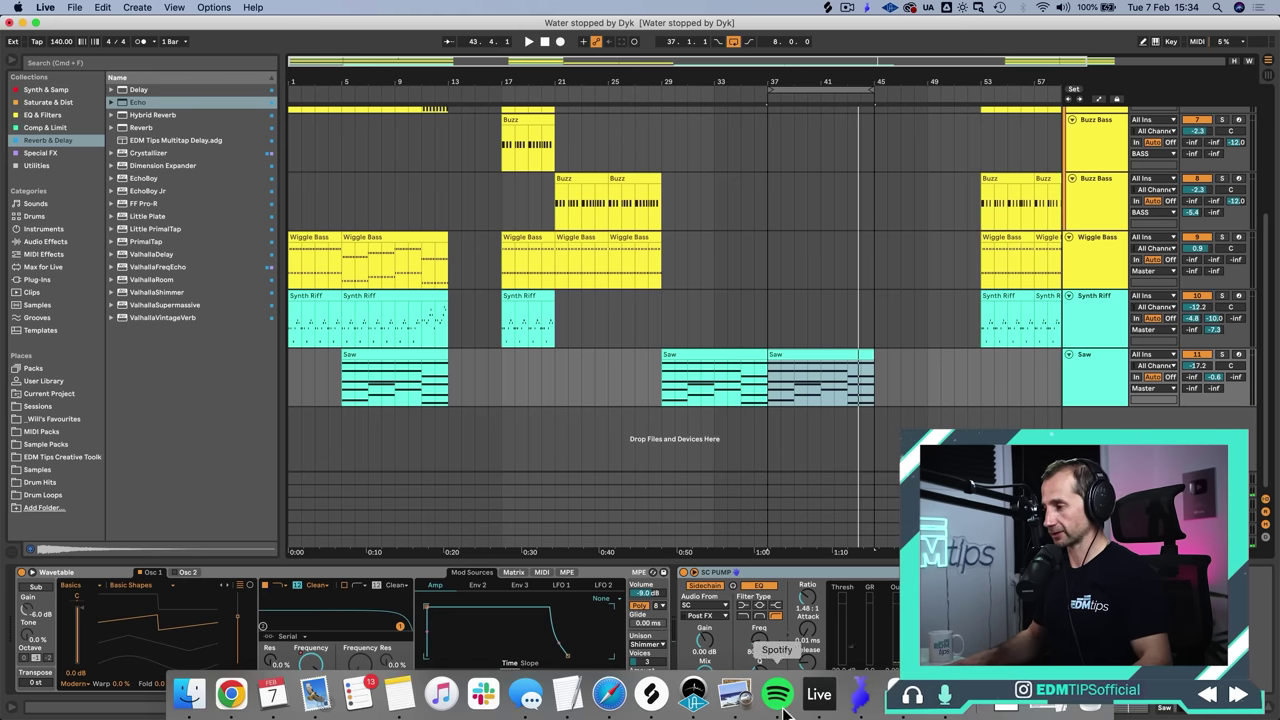
left_click(651, 697)
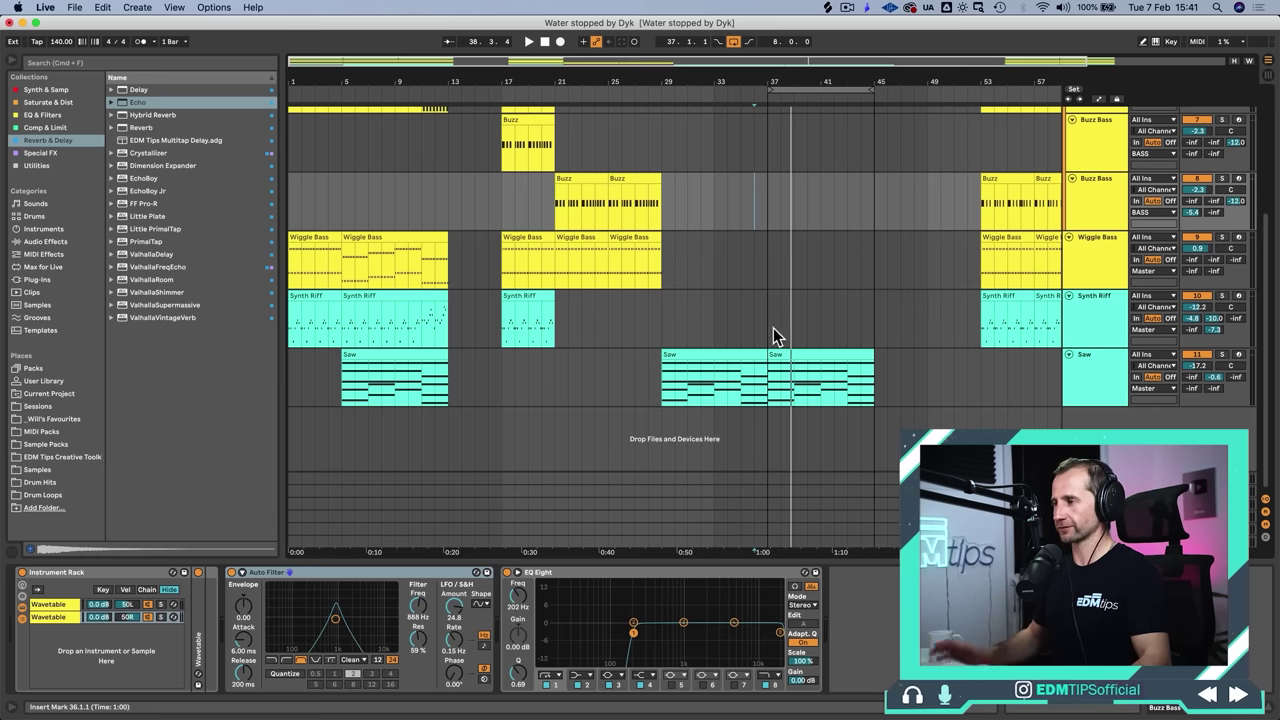
Step: Add a new audio track below the Saw track
left_click(780, 326)
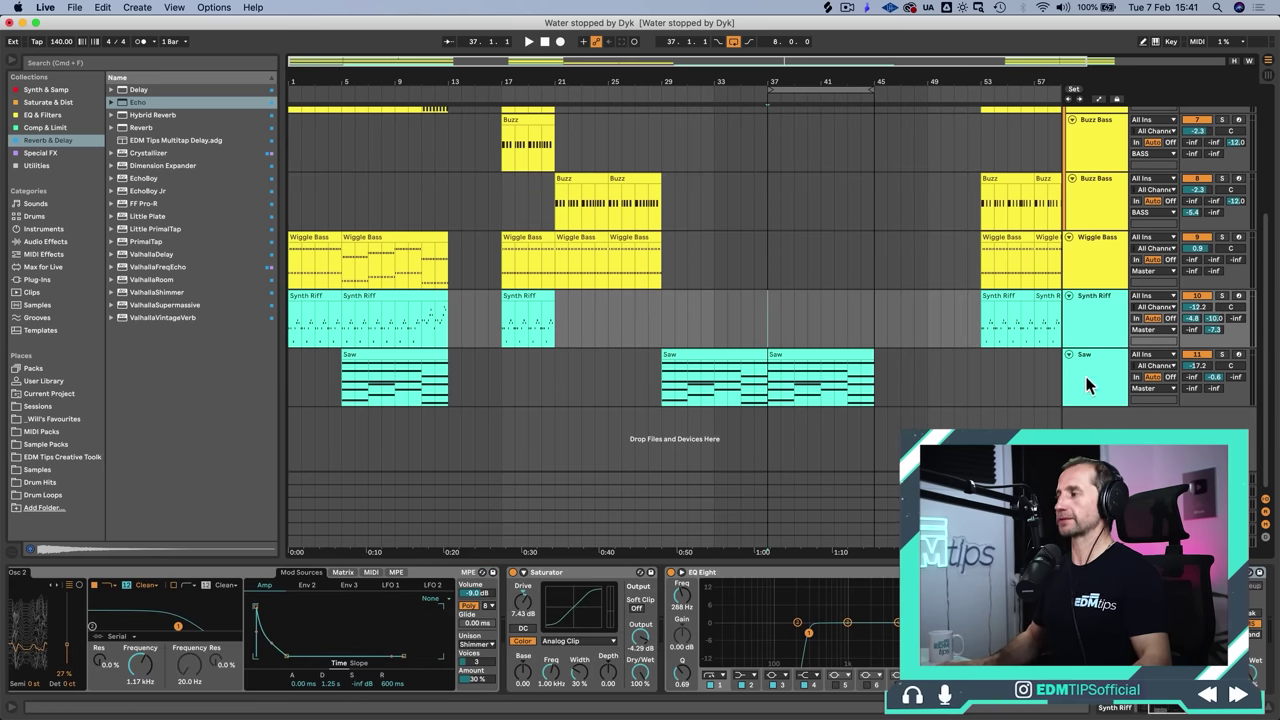
left_click(1086, 377)
key("super+t")
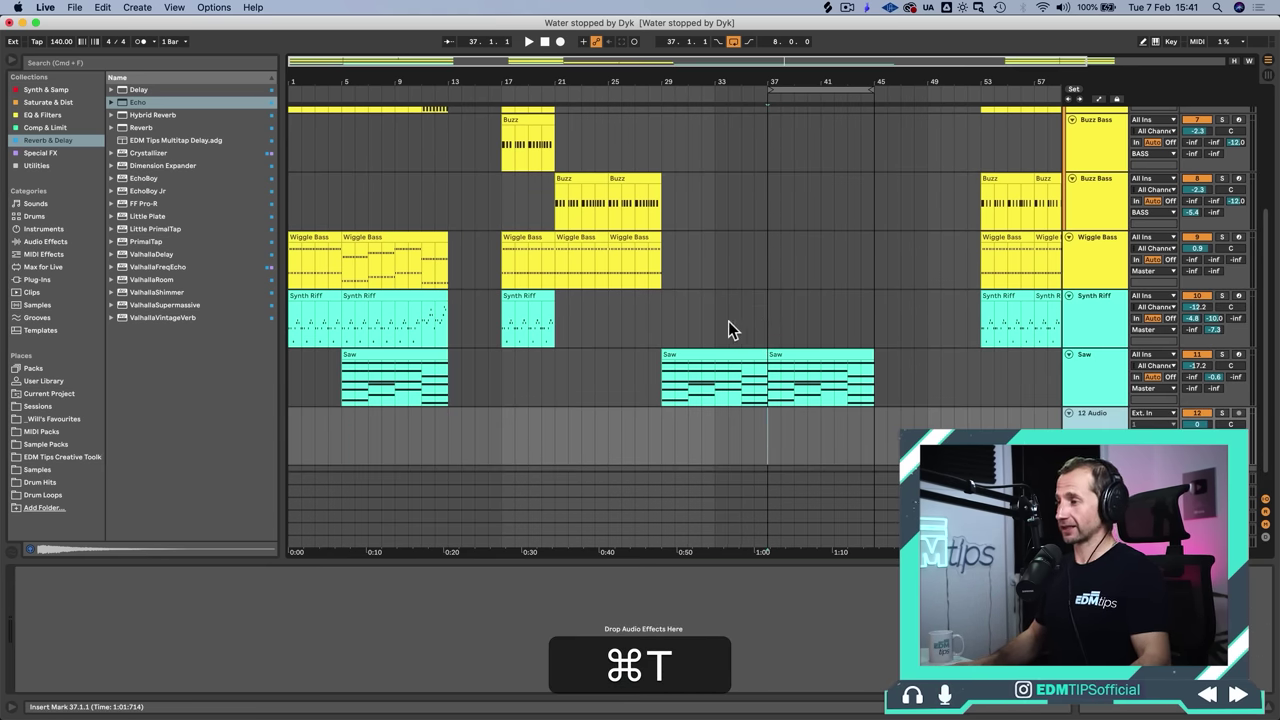
Step: Play Live from bar 37 and audition BOKH_138_Bm_Vocal_Unspoken_Chorus_Main_Wet from the recently added samples in Splice
left_click(772, 318)
key("space")
mouse_move(815, 712)
left_click(672, 694)
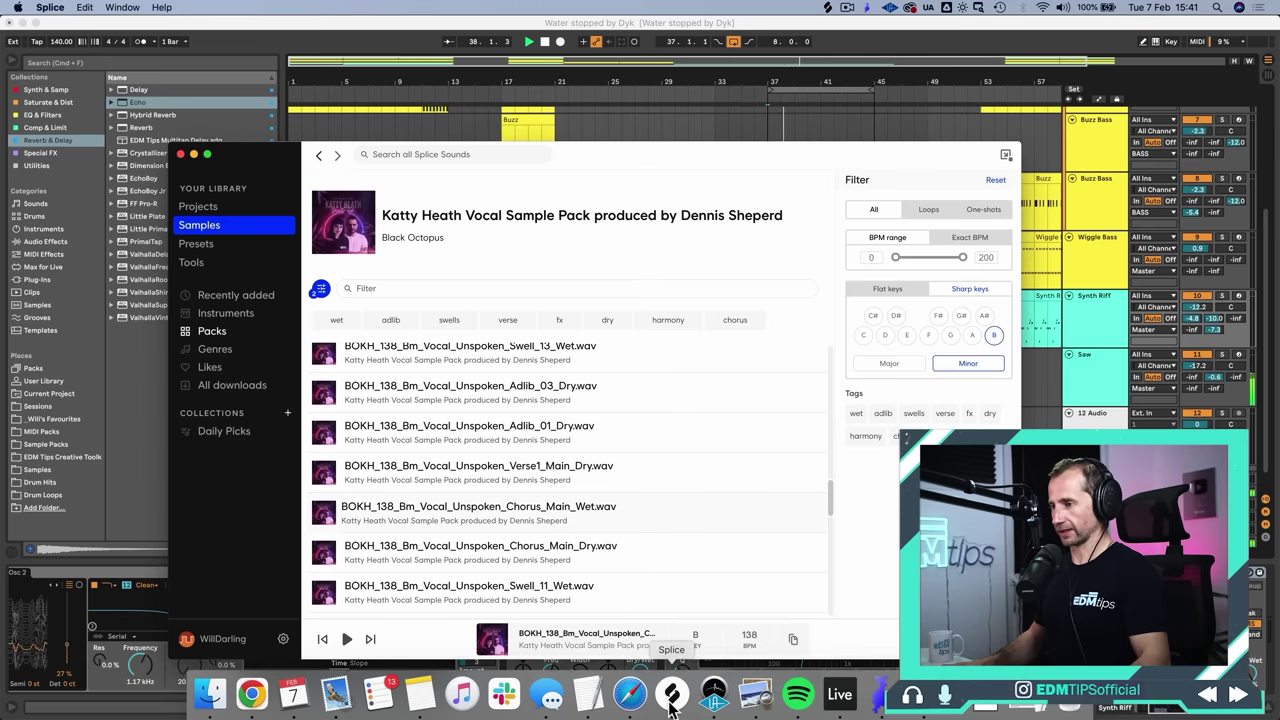
left_click(224, 294)
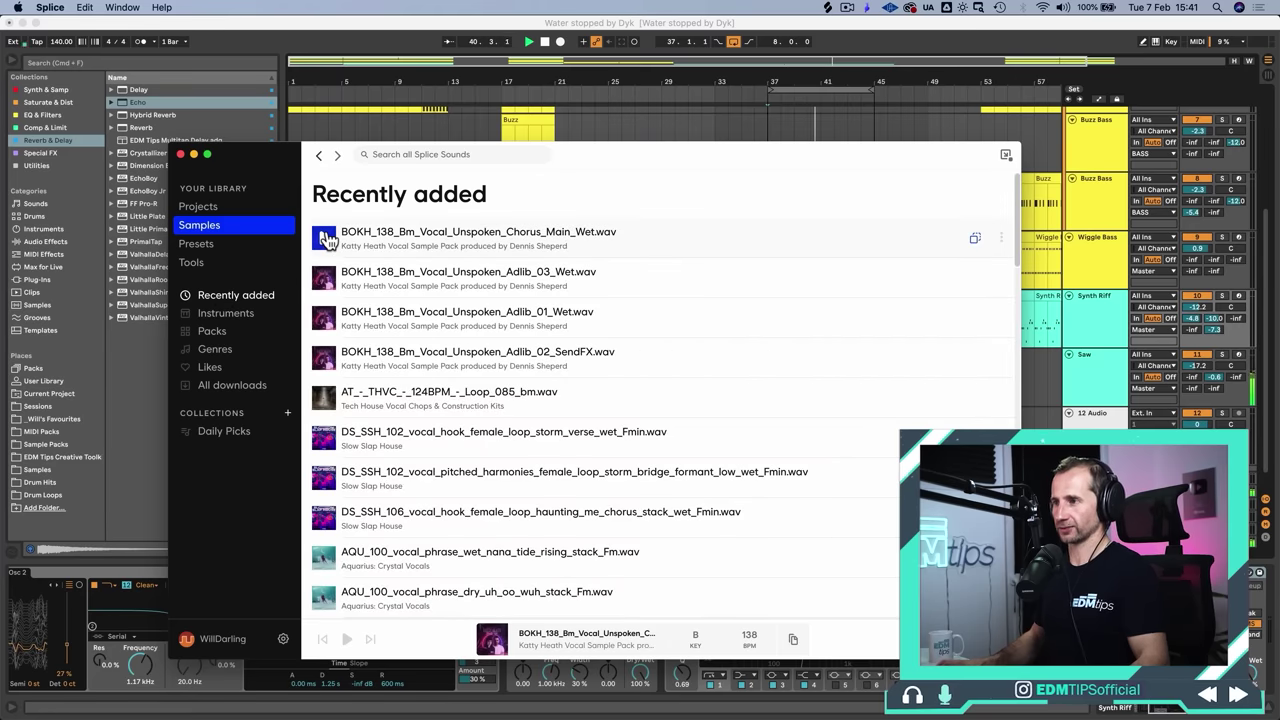
left_click(324, 238)
Step: Place BOKH_138_Bm_Vocal_Unspoken_Chorus_Main_Wet from Splice on the new audio track at bar 37, stop playback and return to Live
left_click_drag(548, 156, 262, 199)
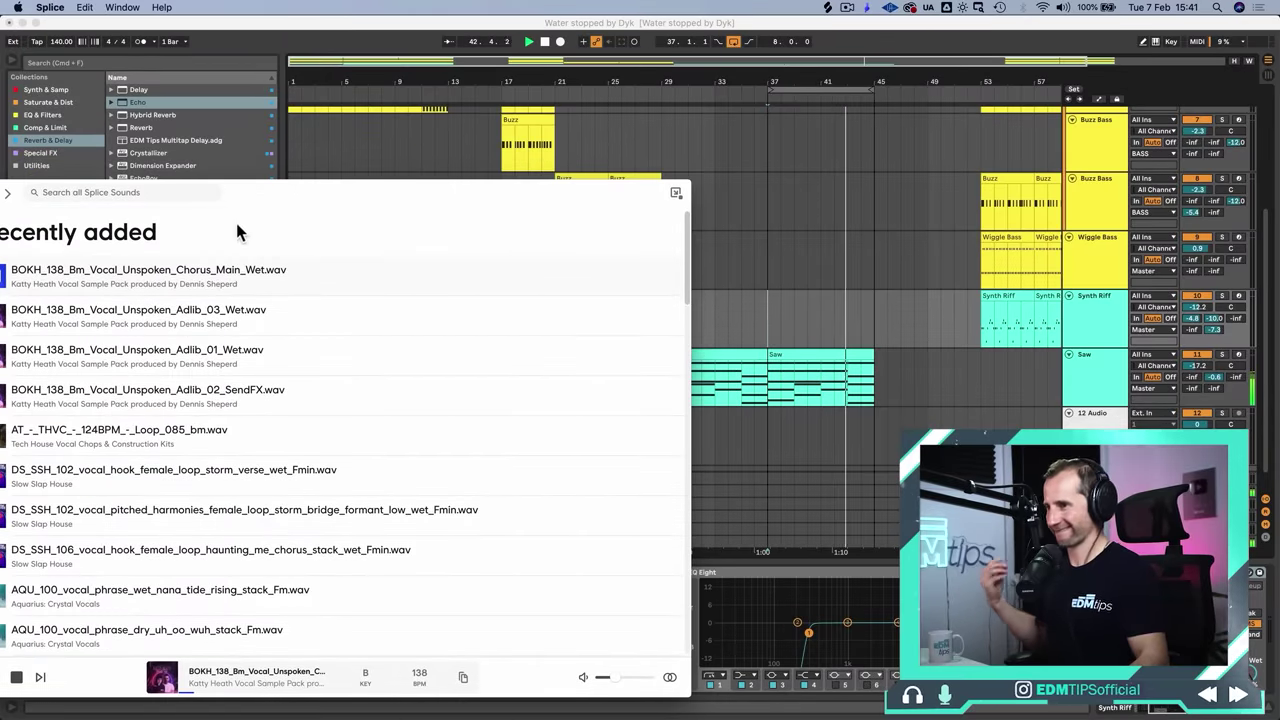
left_click_drag(192, 278, 768, 445)
key("space")
key("super+Tab")
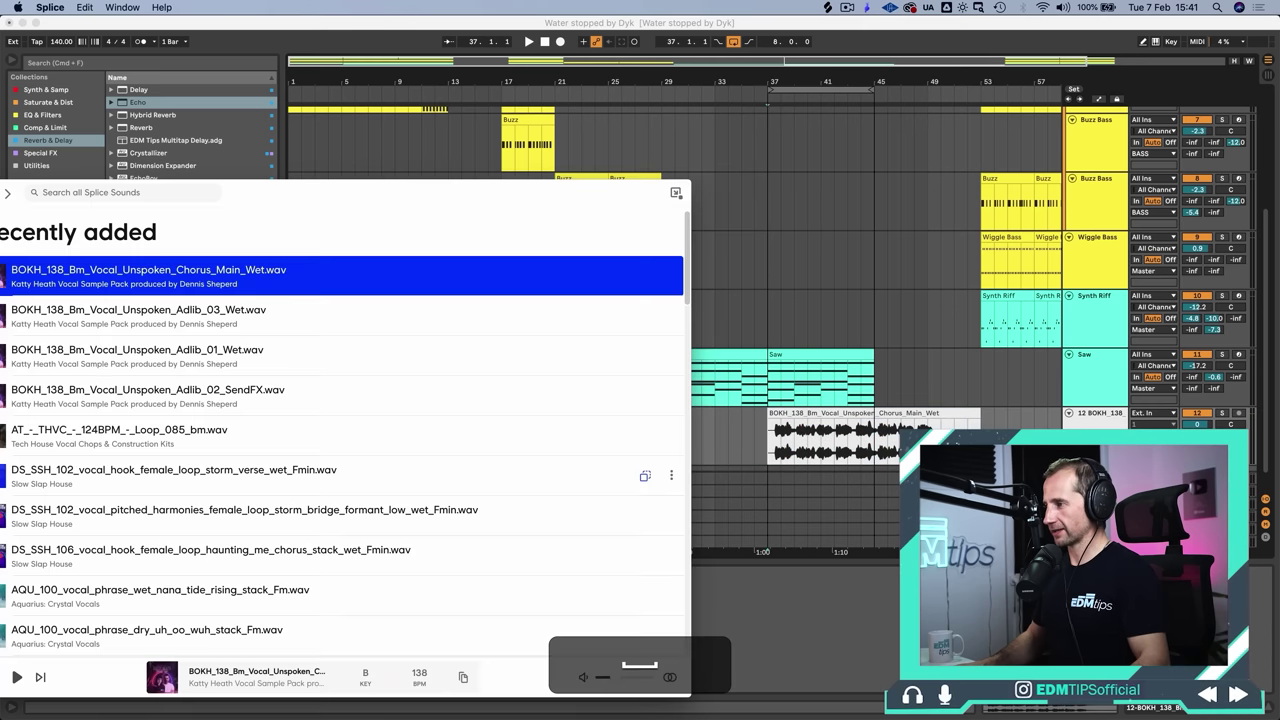
left_click(812, 420)
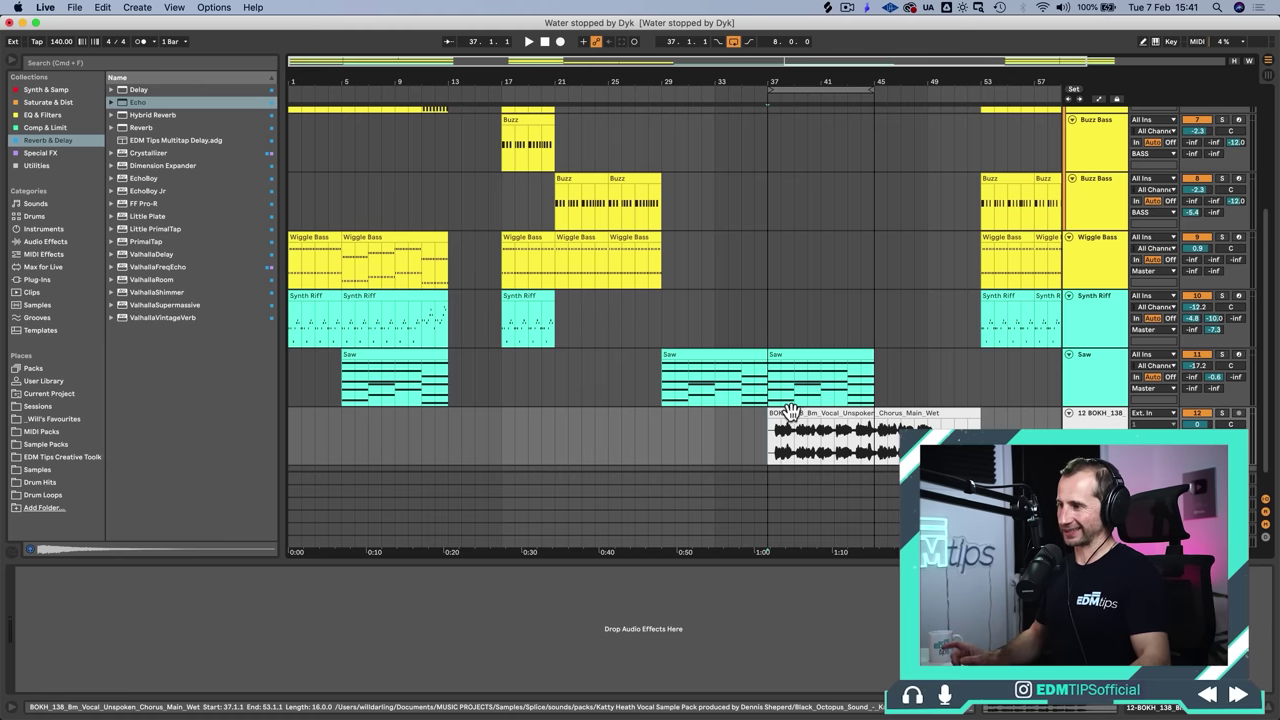
Step: Open the vocal clip's sample settings, reset its warping and set the clip tempo to 138 BPM
double_click(797, 410)
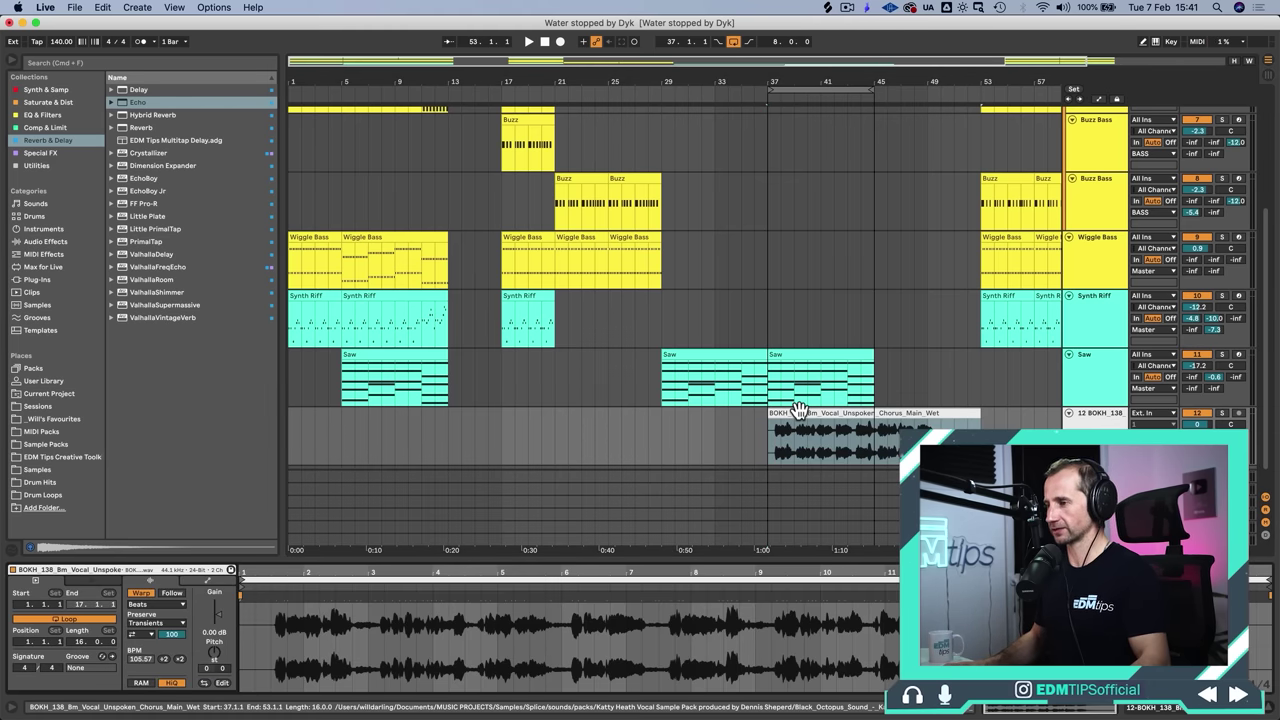
left_click(142, 595)
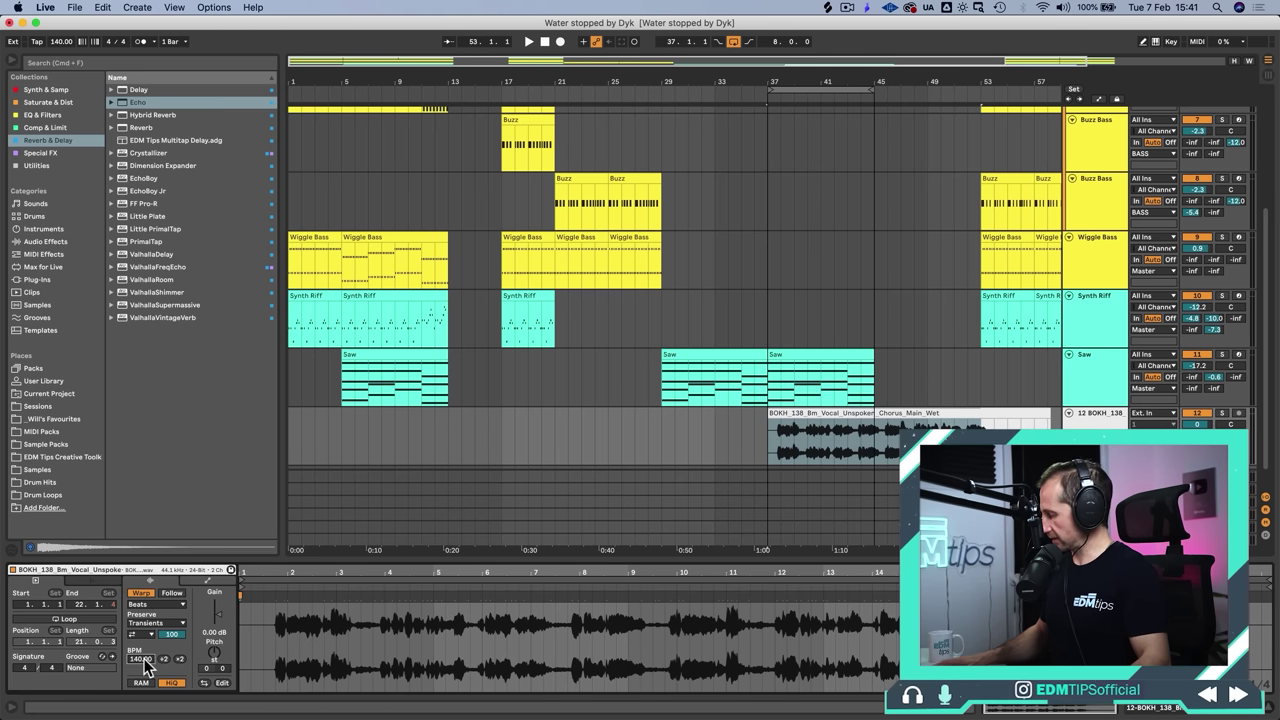
type("138")
key("Return")
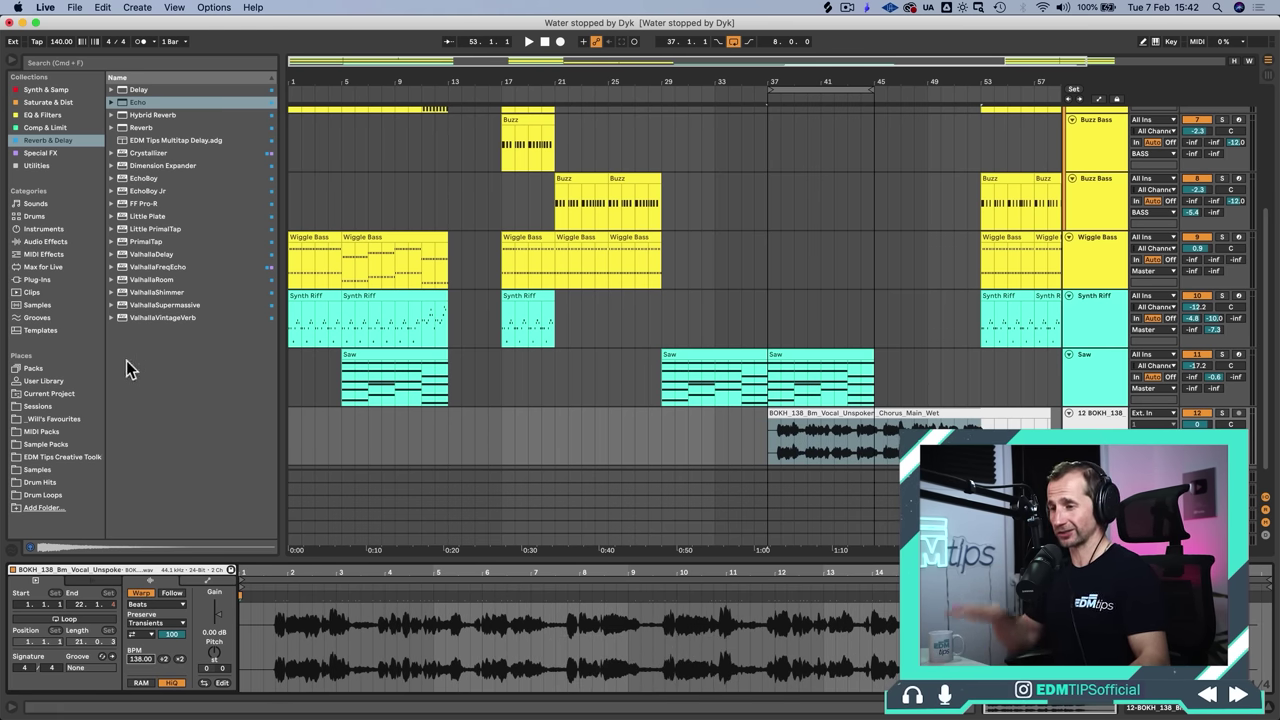
Step: Set the vocal clip's warp mode to Complex Pro and move the clip to start at bar 29
left_click_drag(522, 557, 565, 412)
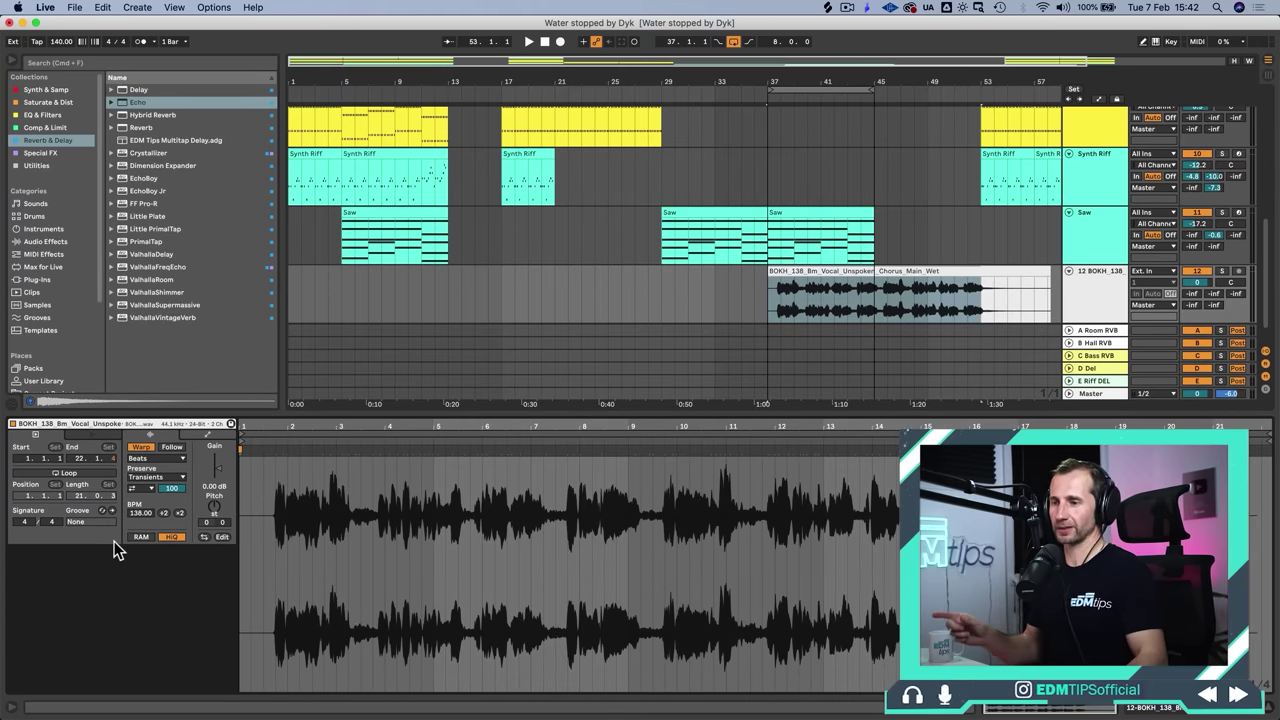
left_click(157, 466)
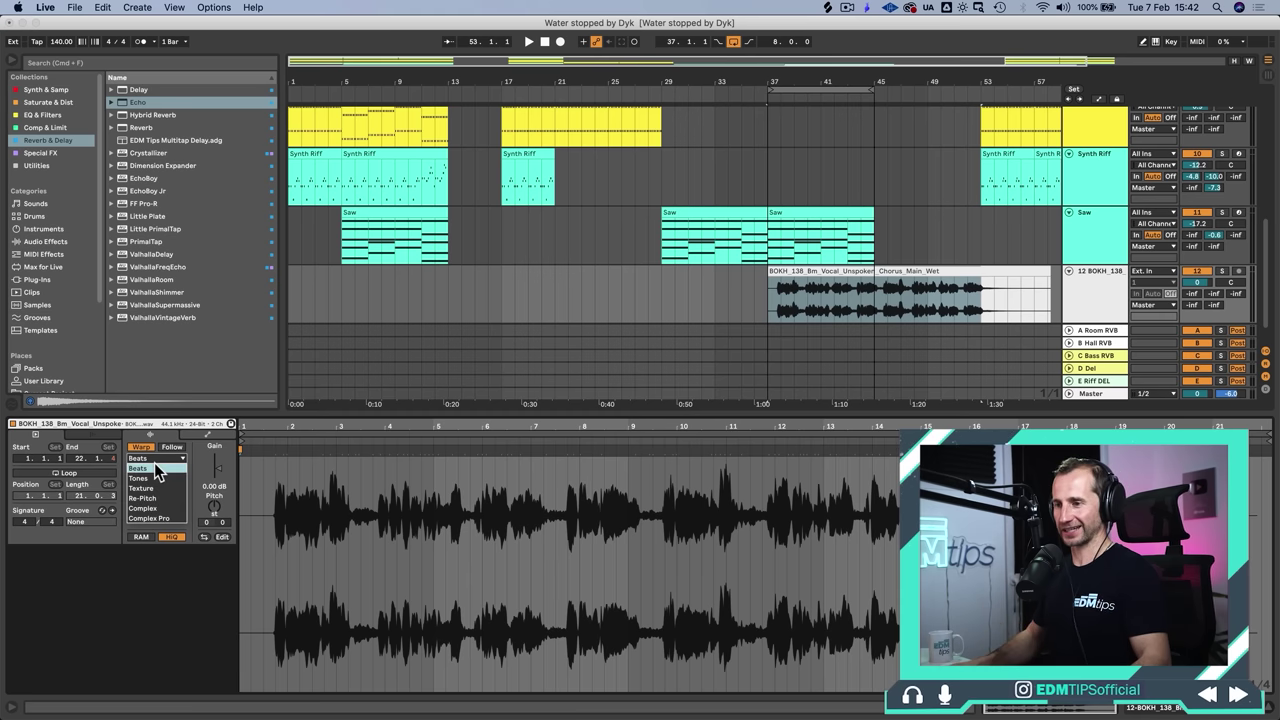
left_click(163, 519)
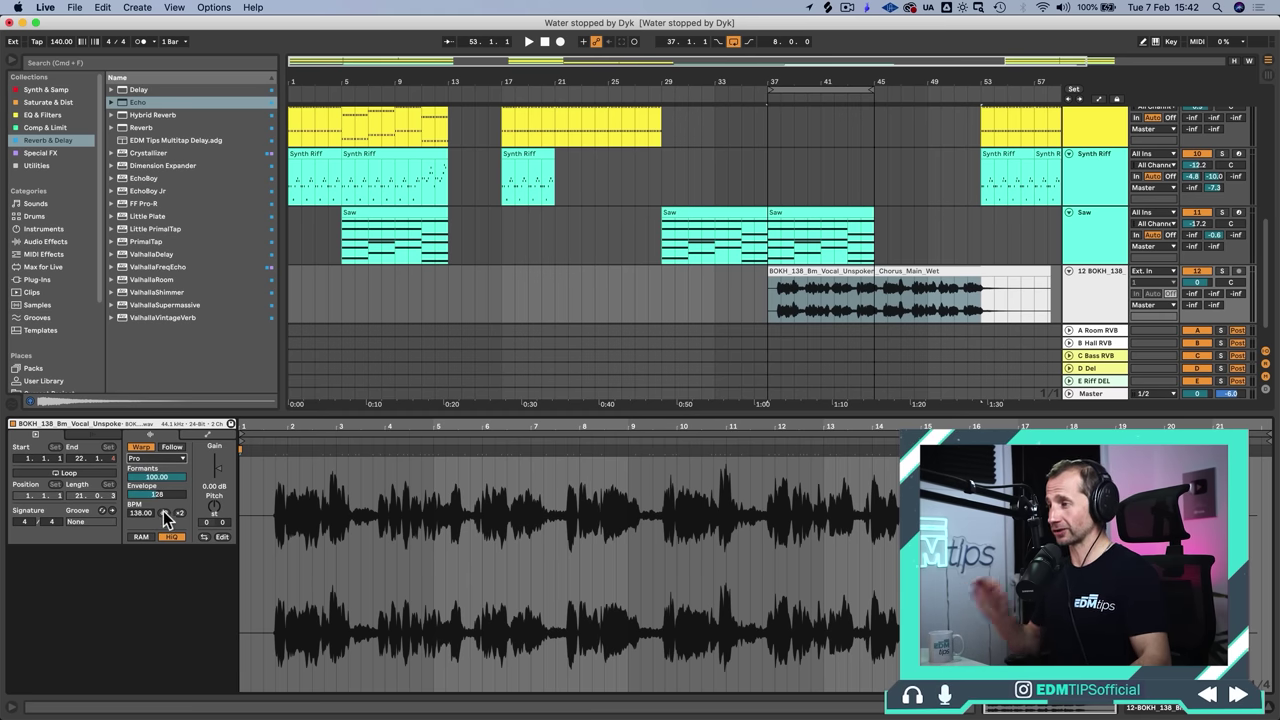
left_click(772, 301)
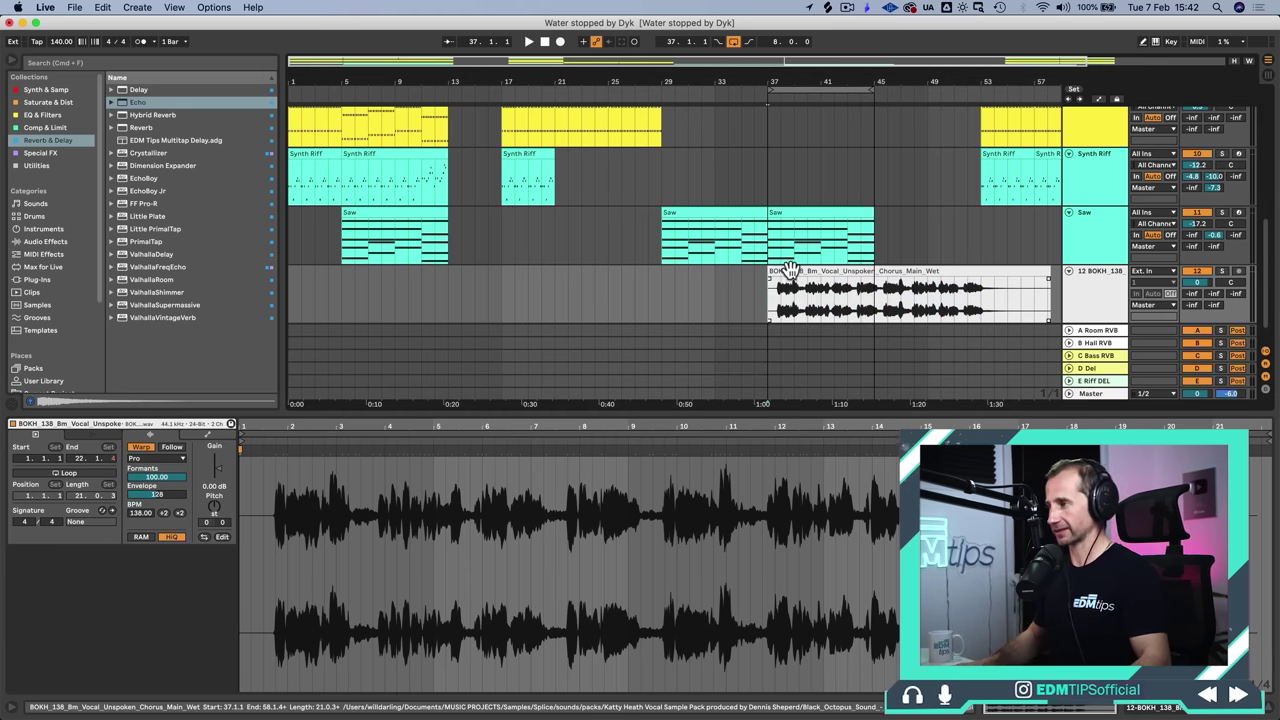
left_click_drag(790, 270, 685, 272)
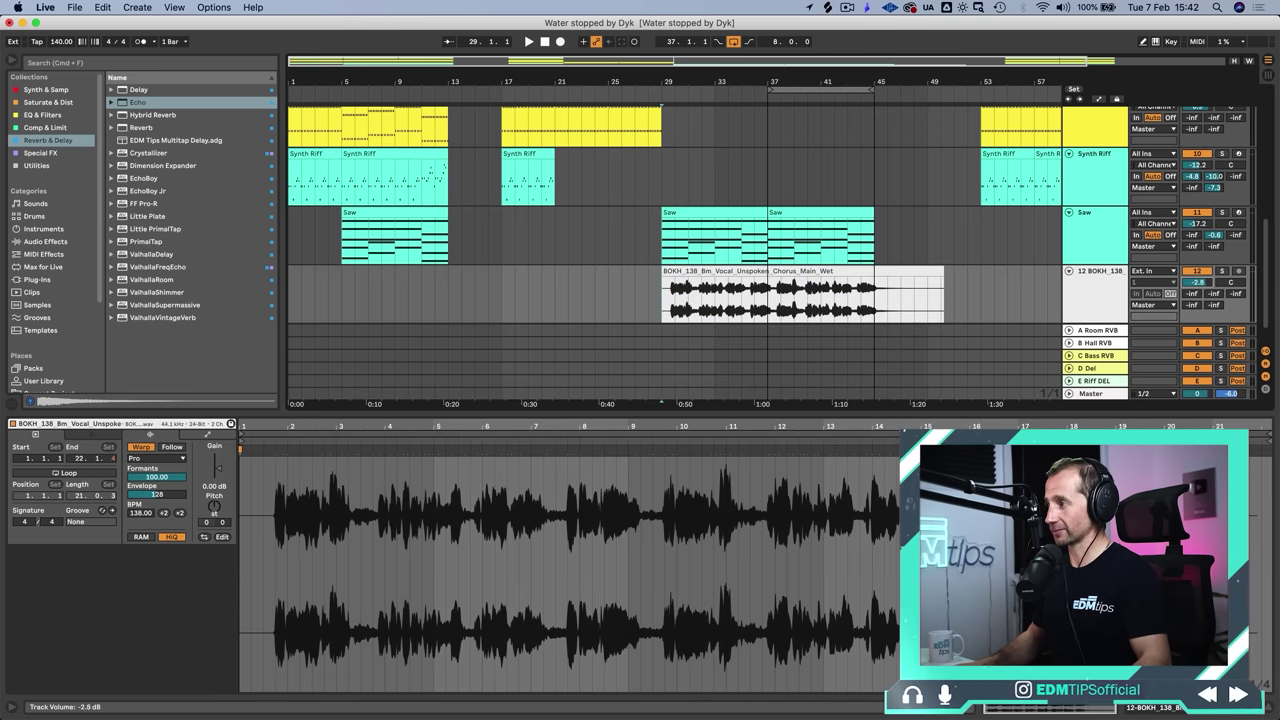
Step: Rename the vocal sample's track as "Vocal" and colour the track and its clip purple
left_click(1085, 289)
key("super+shift+r")
type("Vo")
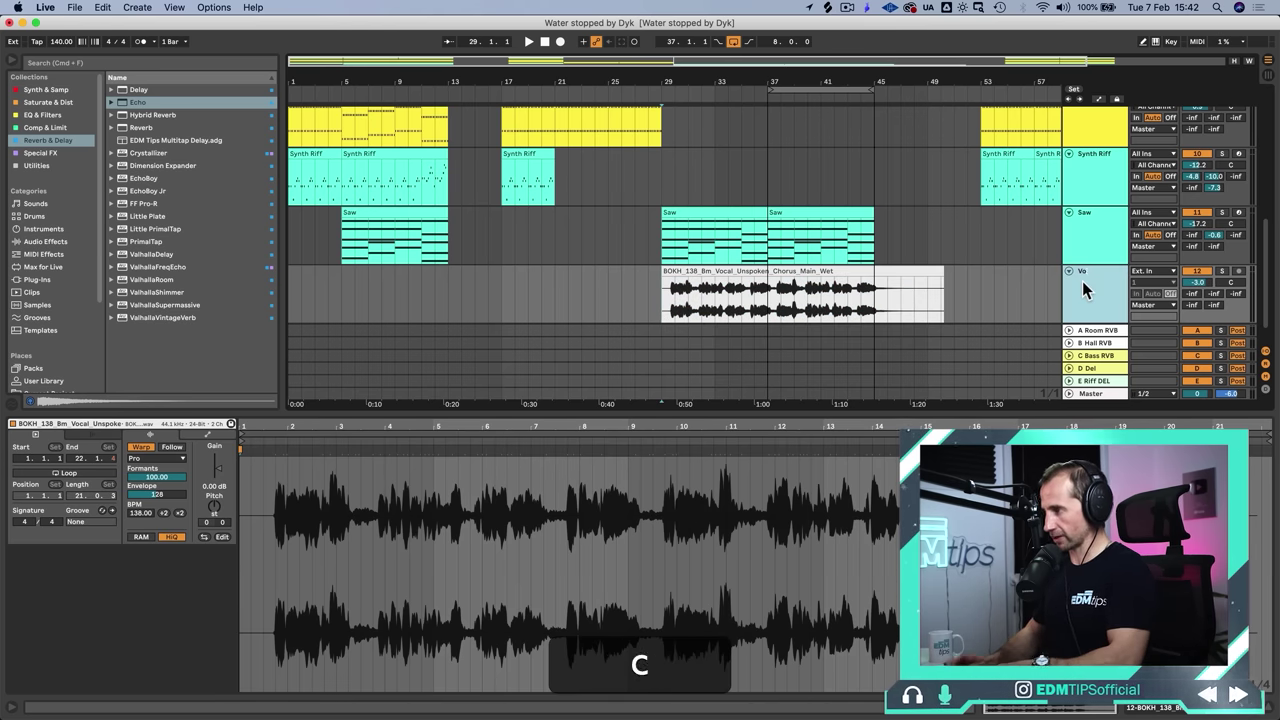
type("cal")
key("Return")
right_click(1085, 285)
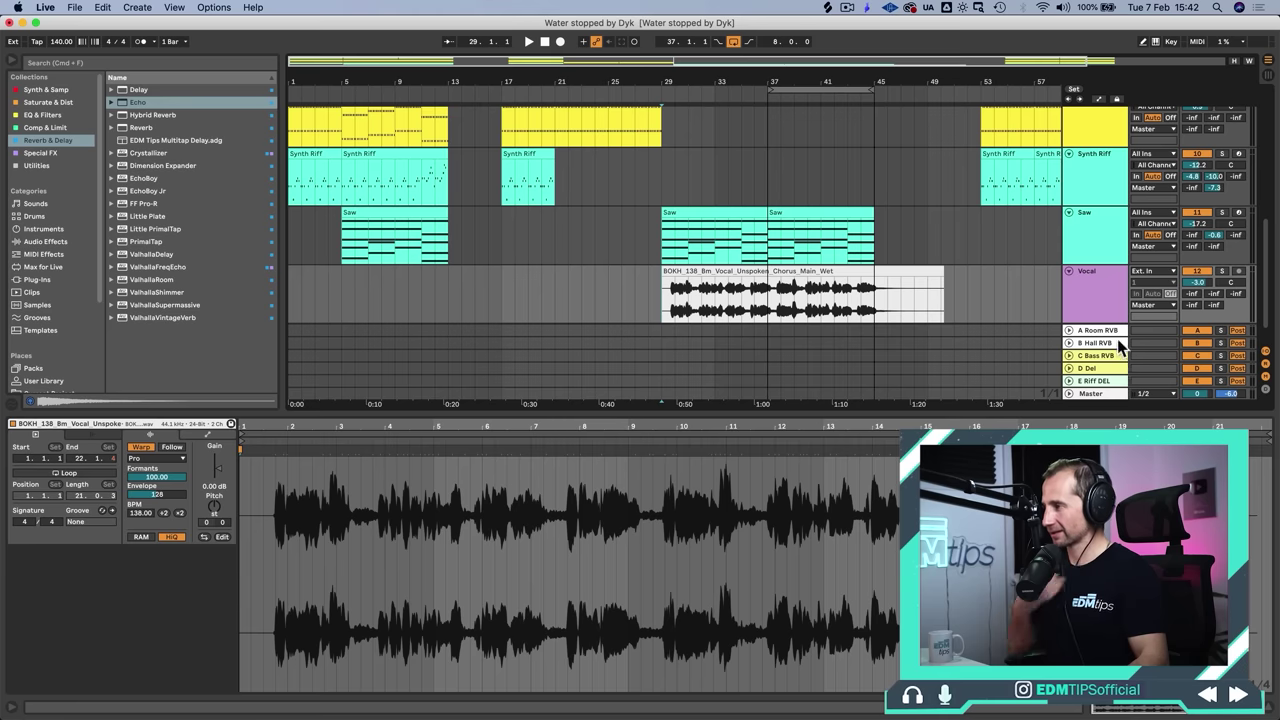
right_click(1105, 362)
Step: Play from bar 29 with looping off, setting the Vocal track's volume to -6.4 dB and its Hall RVB send to -10 dB
left_click(642, 305)
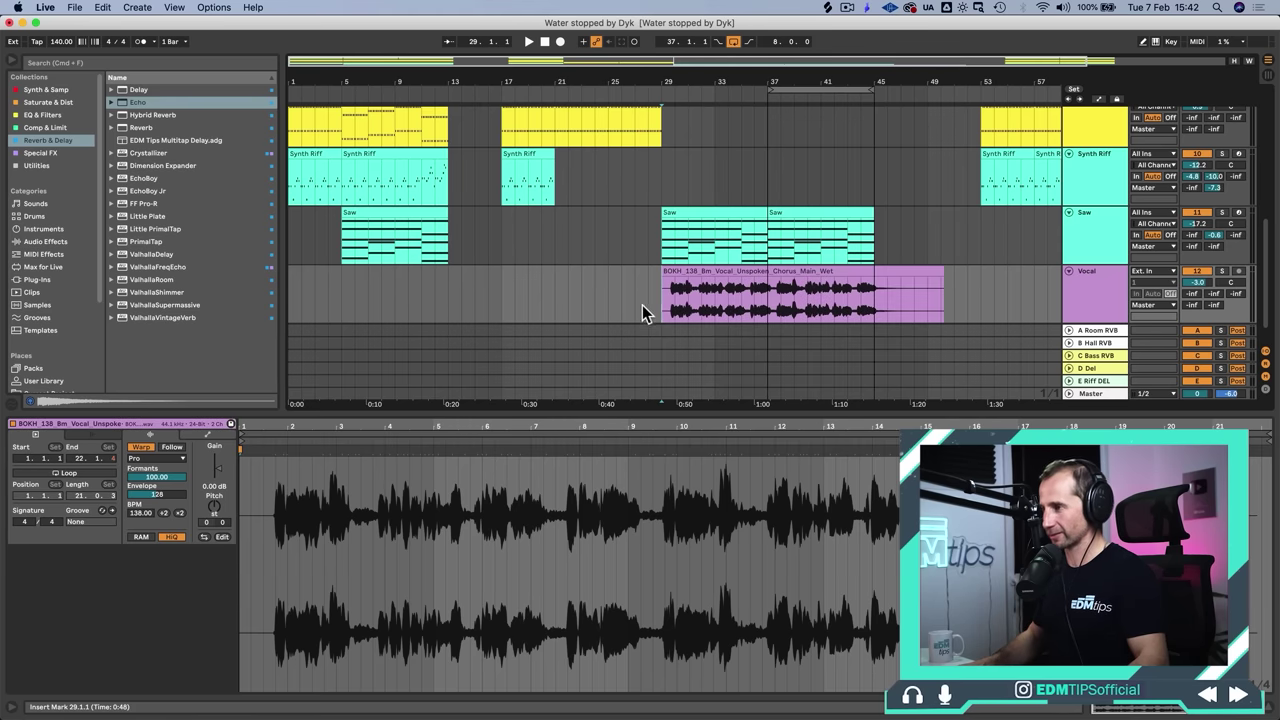
key("space")
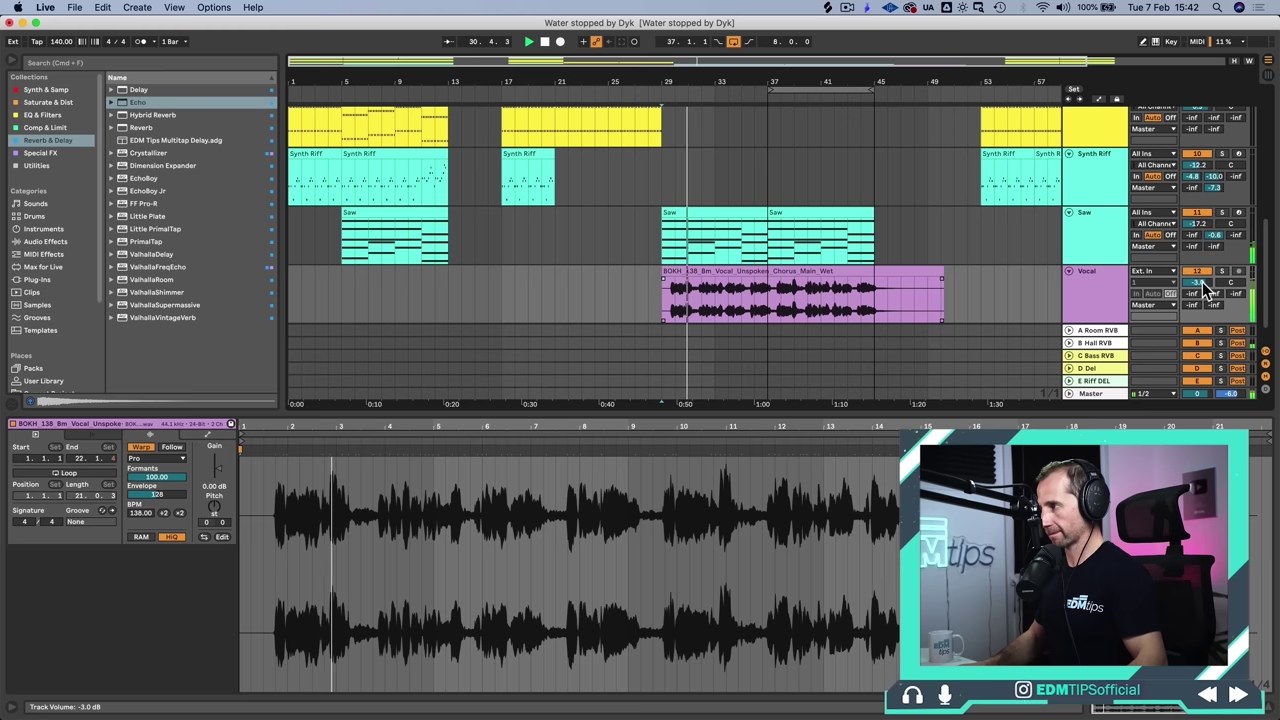
left_click_drag(1210, 290, 1210, 275)
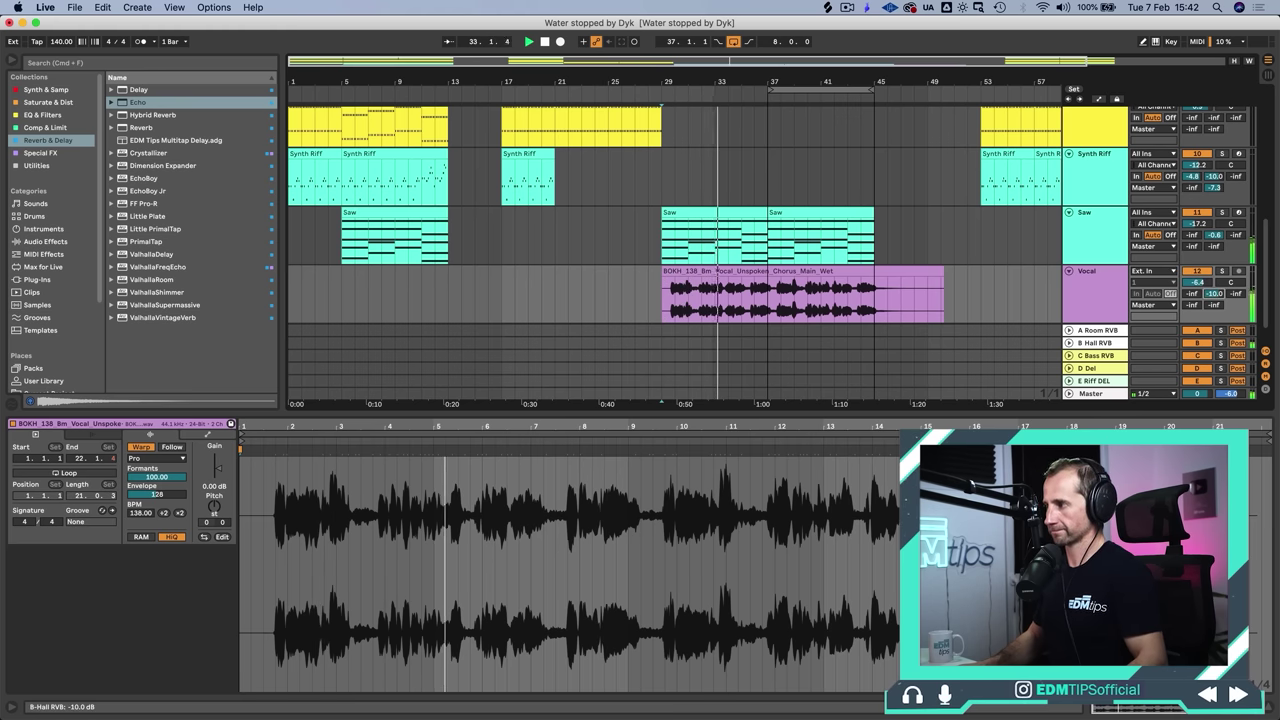
left_click(733, 41)
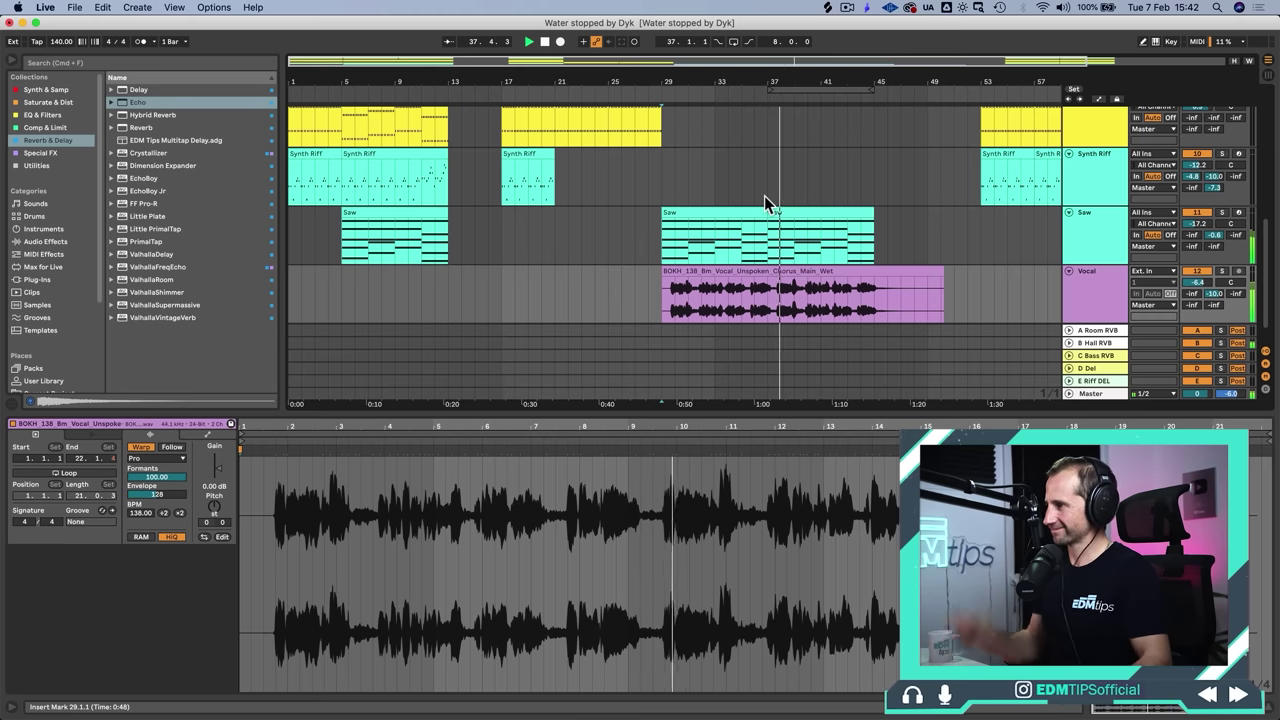
Step: Insert a new audio track below the Vocal track and name it "Vox 2"
left_click_drag(991, 86, 891, 87)
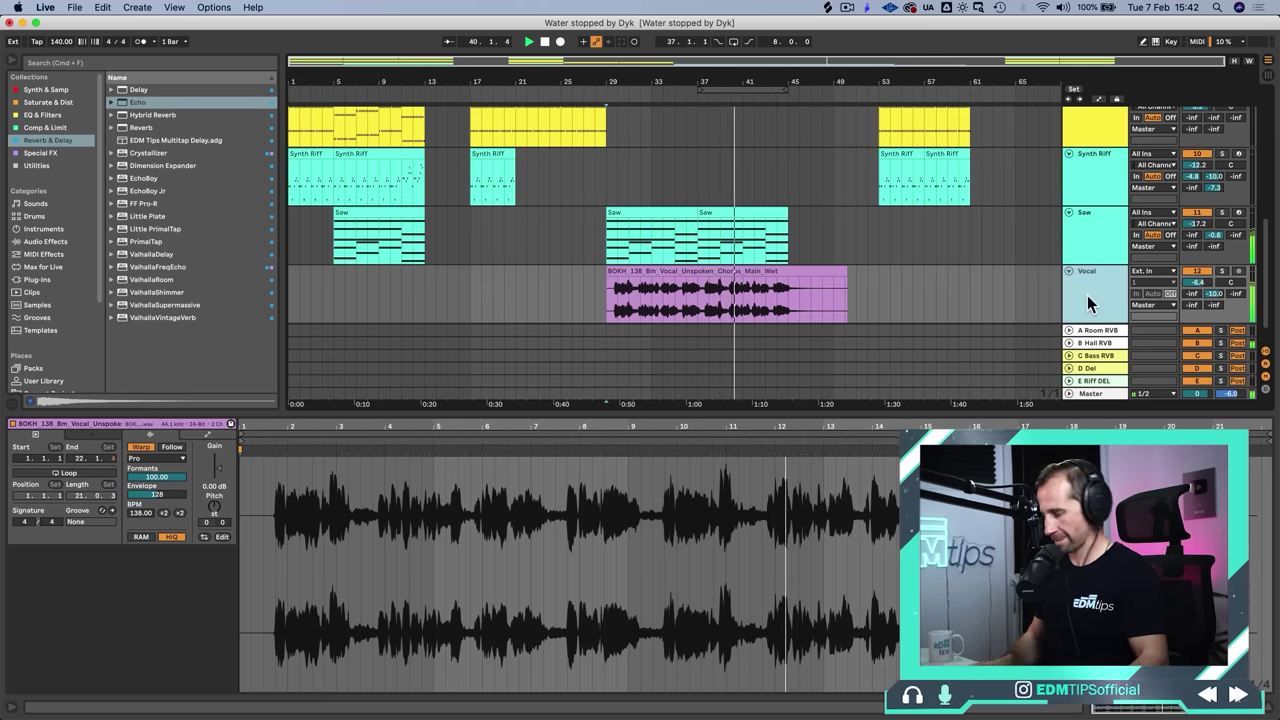
key("super+t")
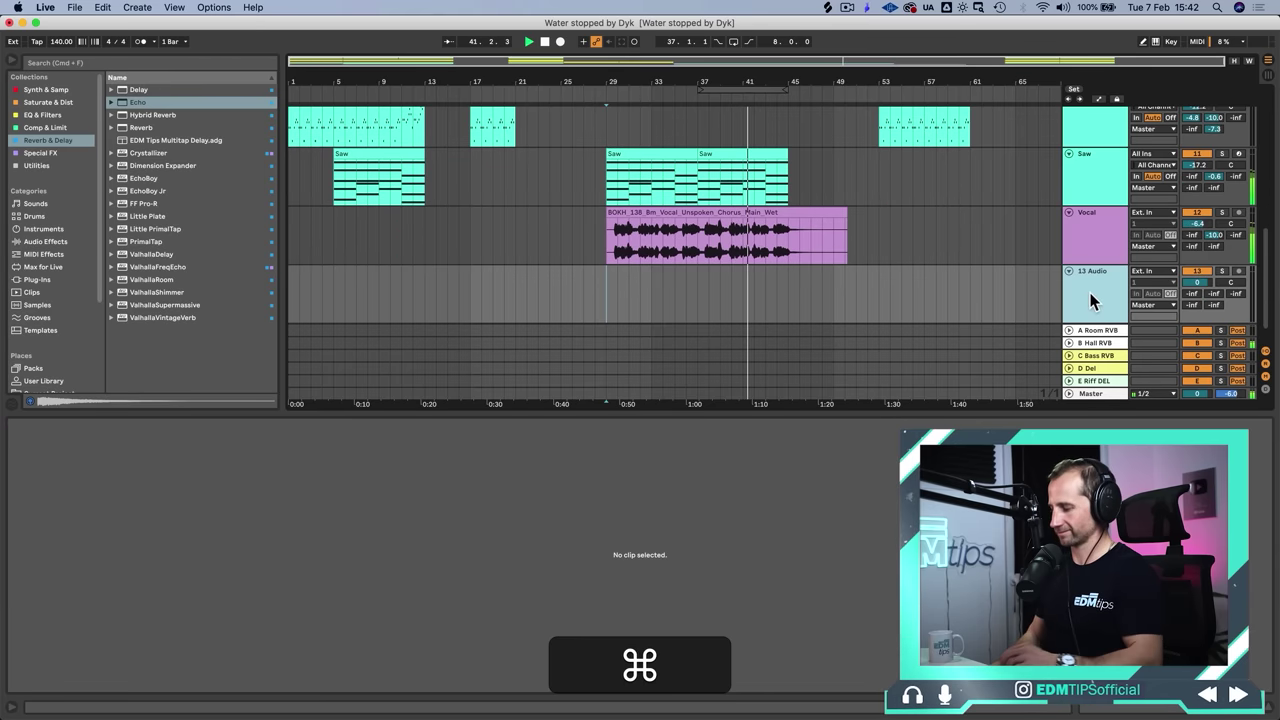
key("super+r")
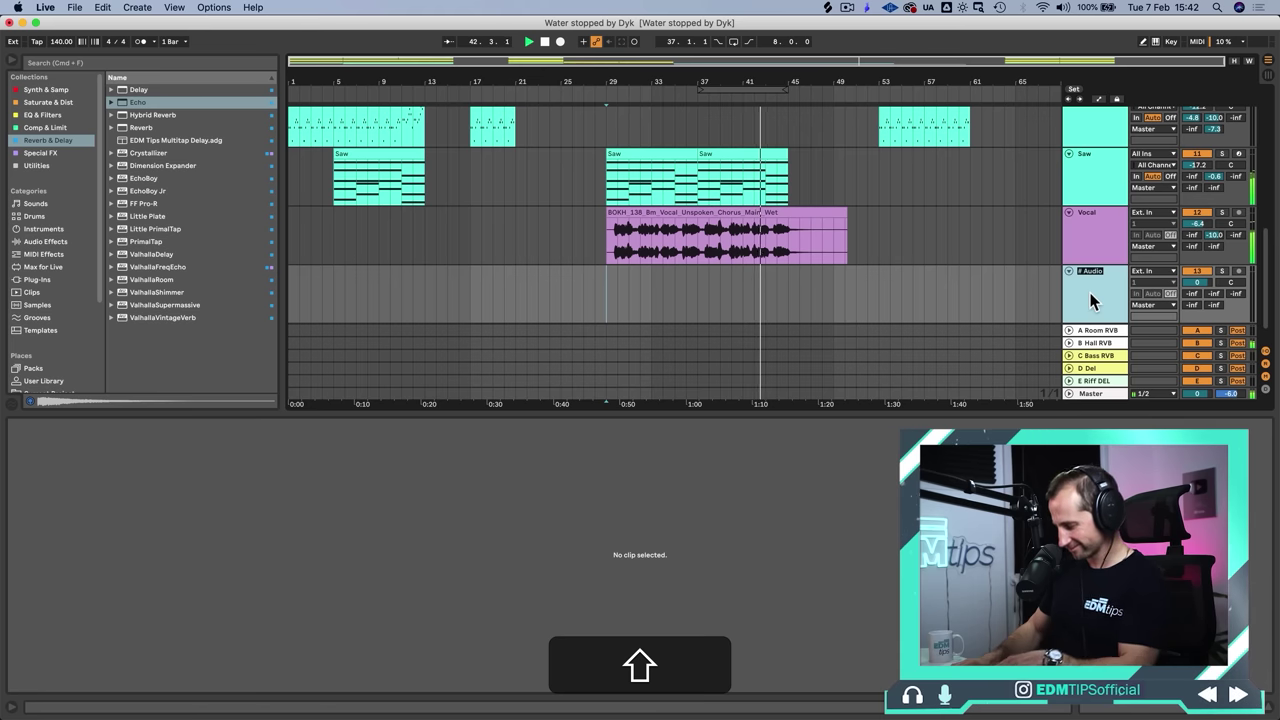
type("Vox")
key("Return")
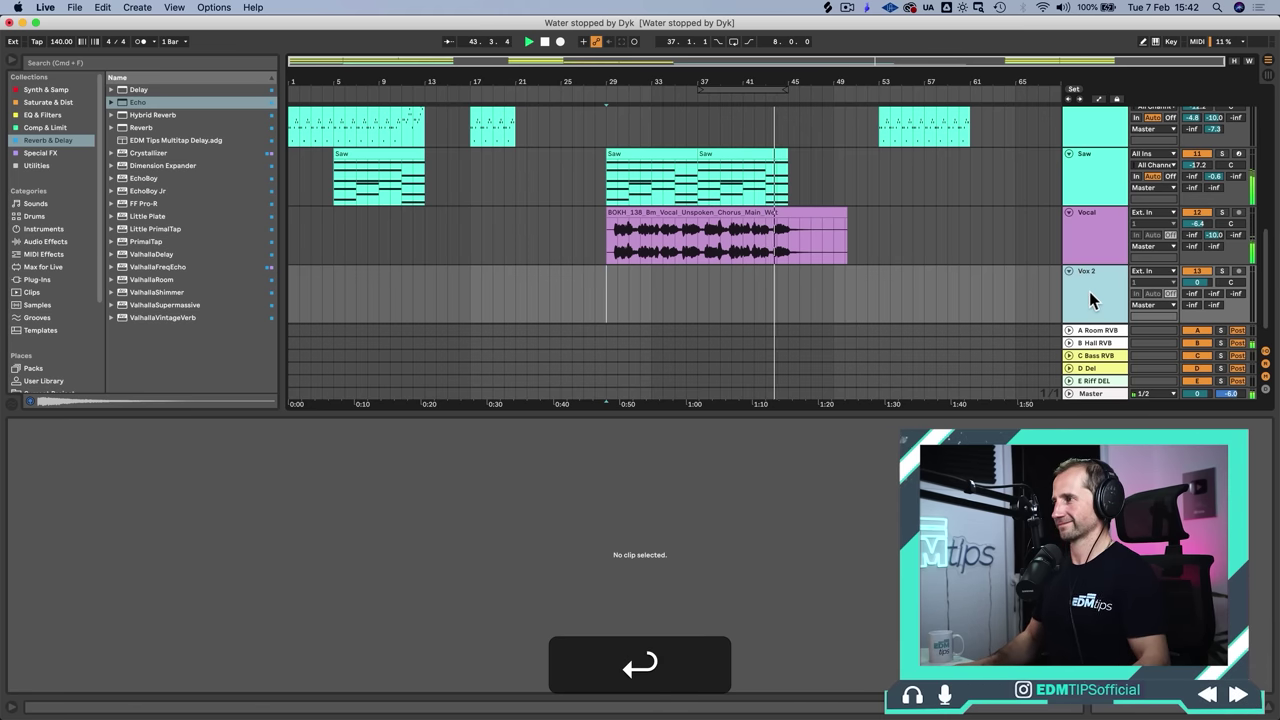
Step: Stop playback, insert 8 bars of silence at bar 53, and duplicate the Saw clip at bar 37 into bars 45–53
scroll(900, 237, "up", 3)
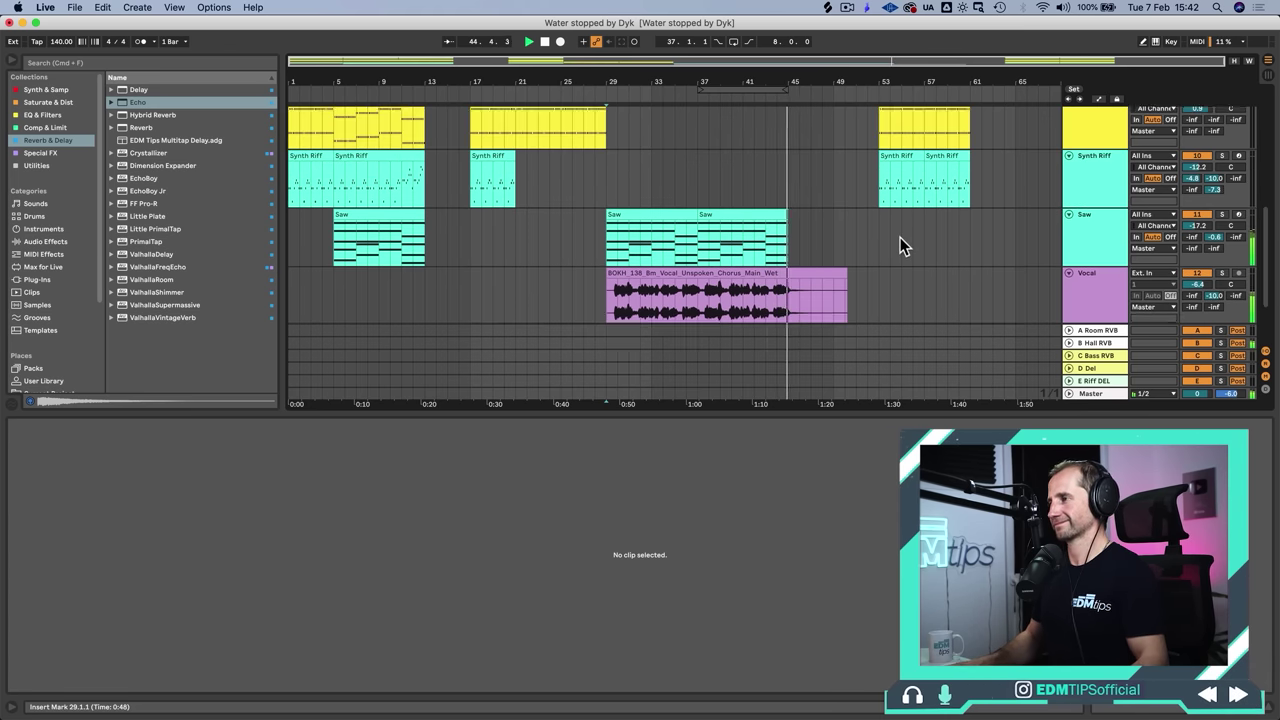
key("space")
scroll(900, 237, "down", 3)
left_click(879, 208)
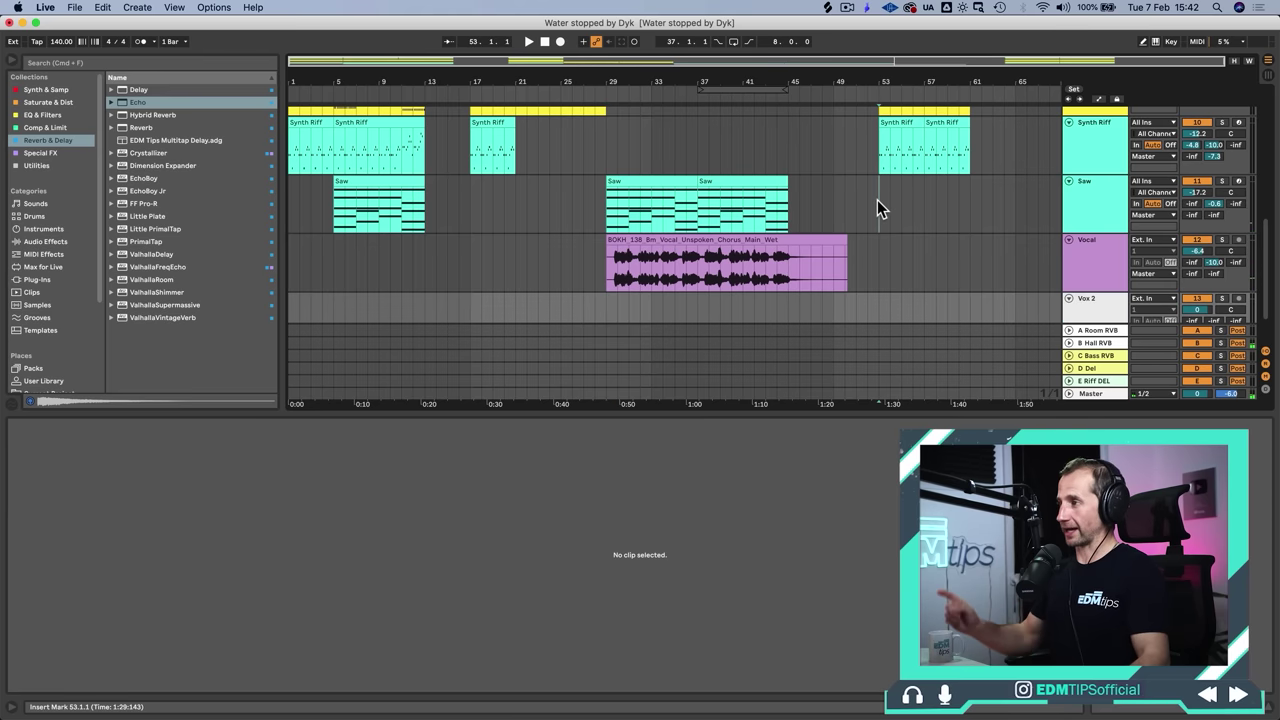
left_click(970, 196, "shift")
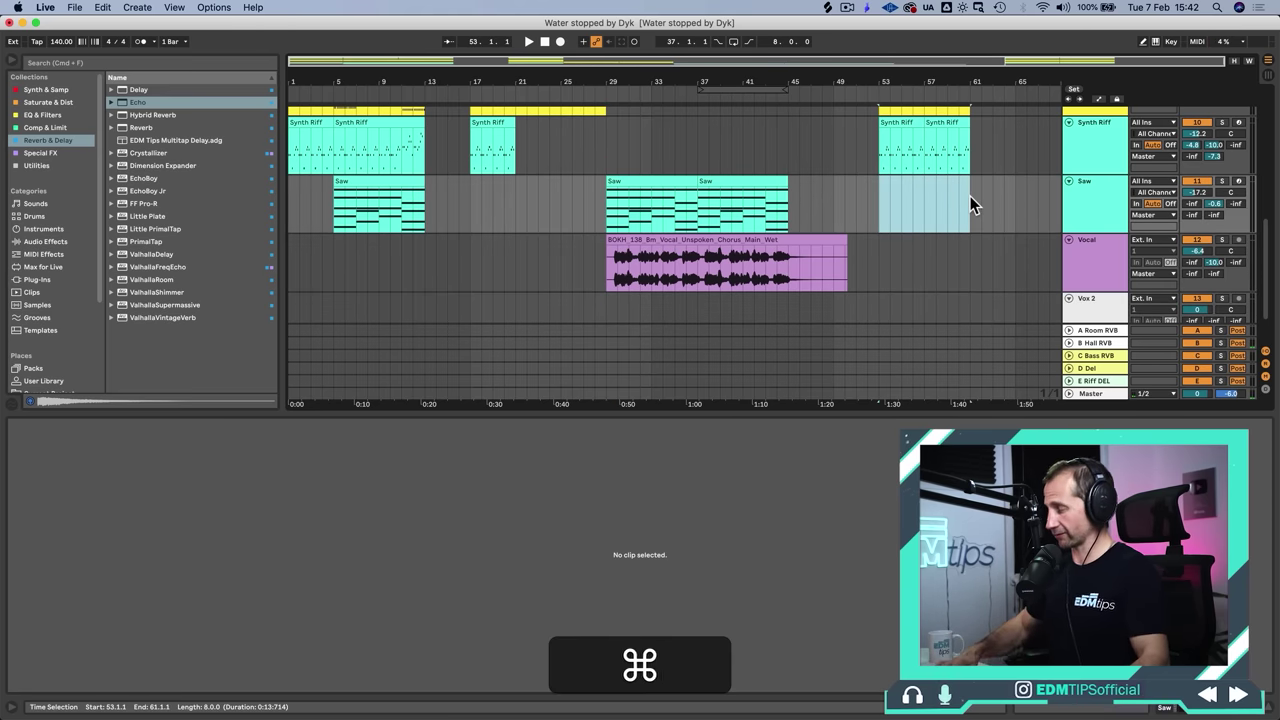
key("super+i")
left_click(672, 194)
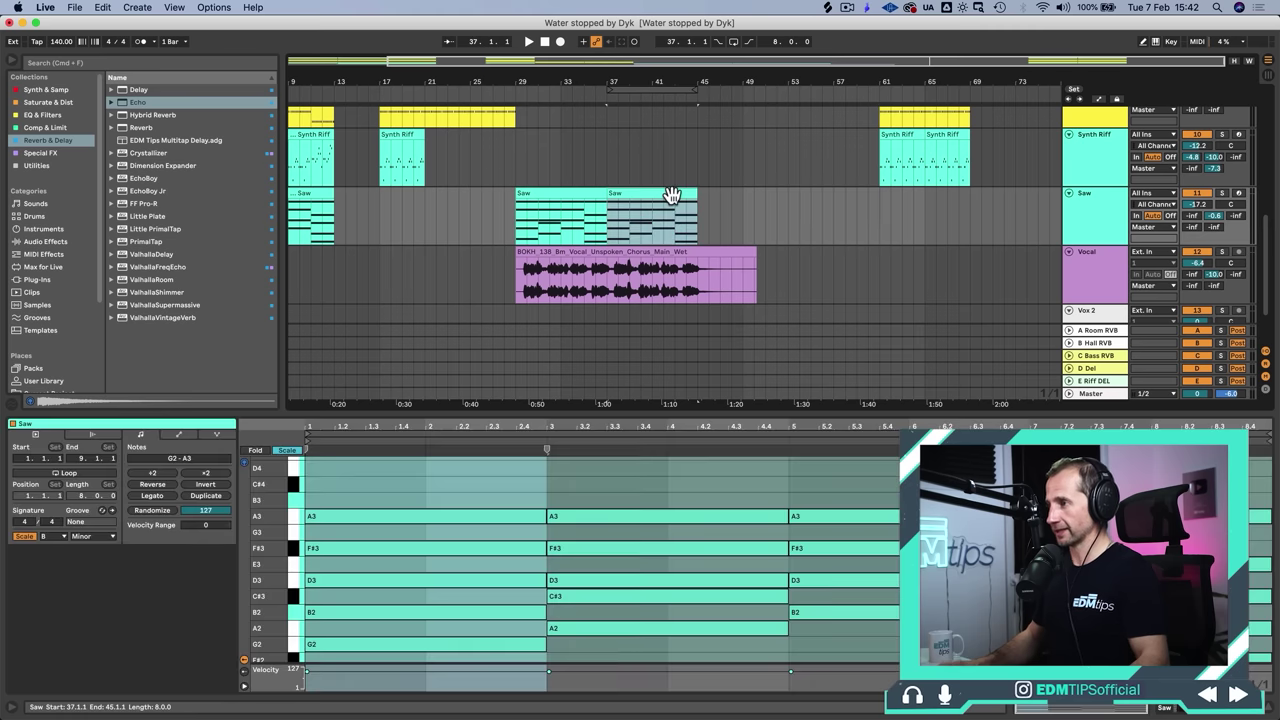
key("super+d")
Step: Insert a MIDI track below the second Buzz Bass track, name it "Break Bass" and colour it yellow
scroll(1000, 190, "up", 3)
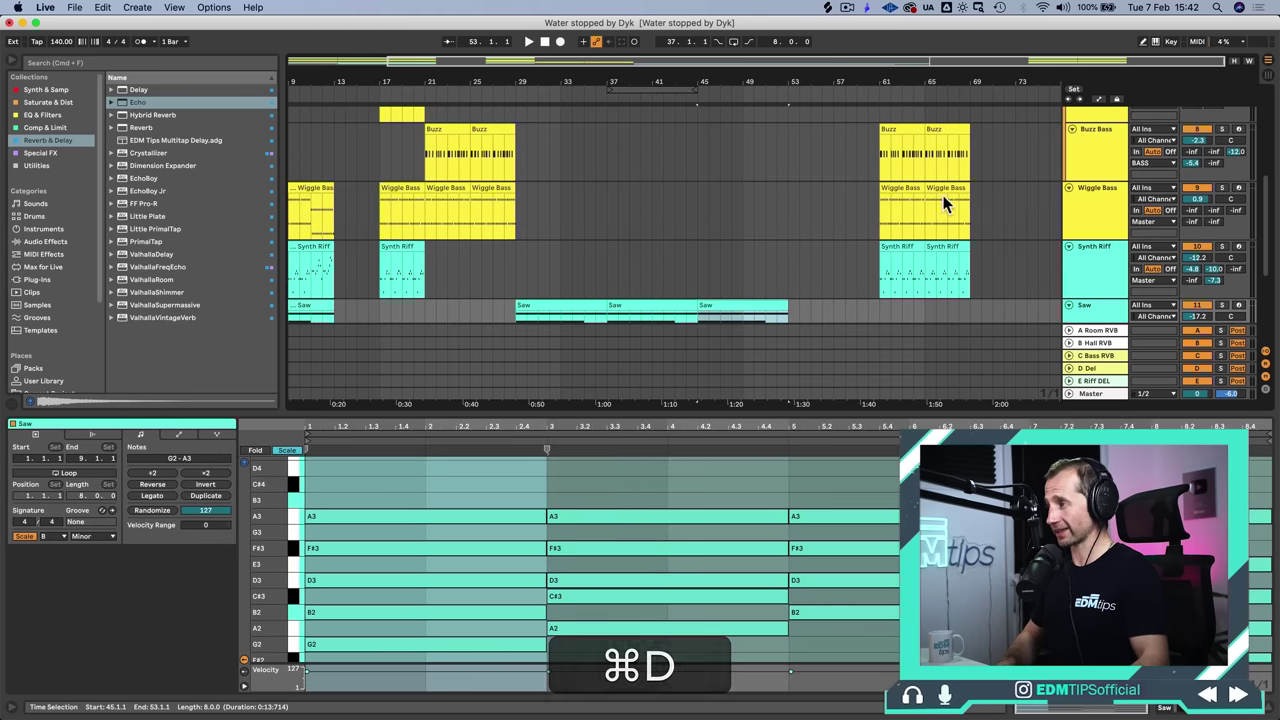
left_click(1113, 170)
scroll(1113, 165, "up", 2)
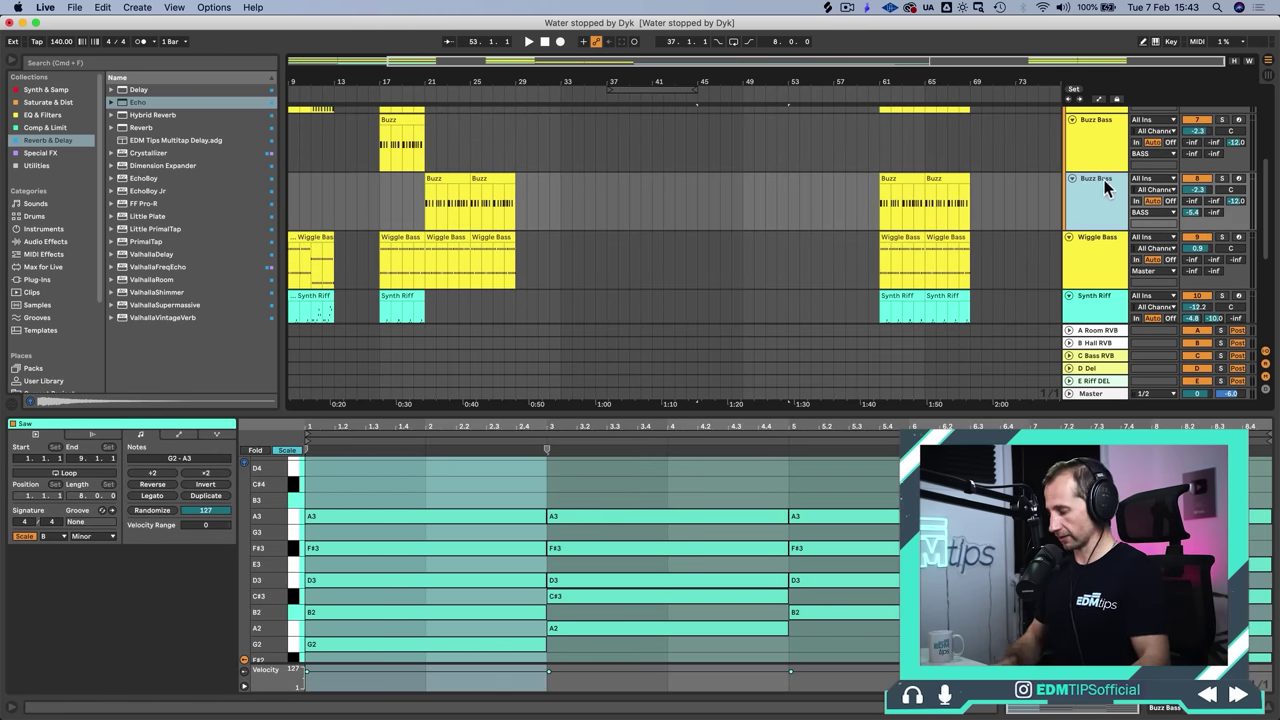
scroll(1104, 199, "up", 5)
scroll(1104, 199, "down", 3)
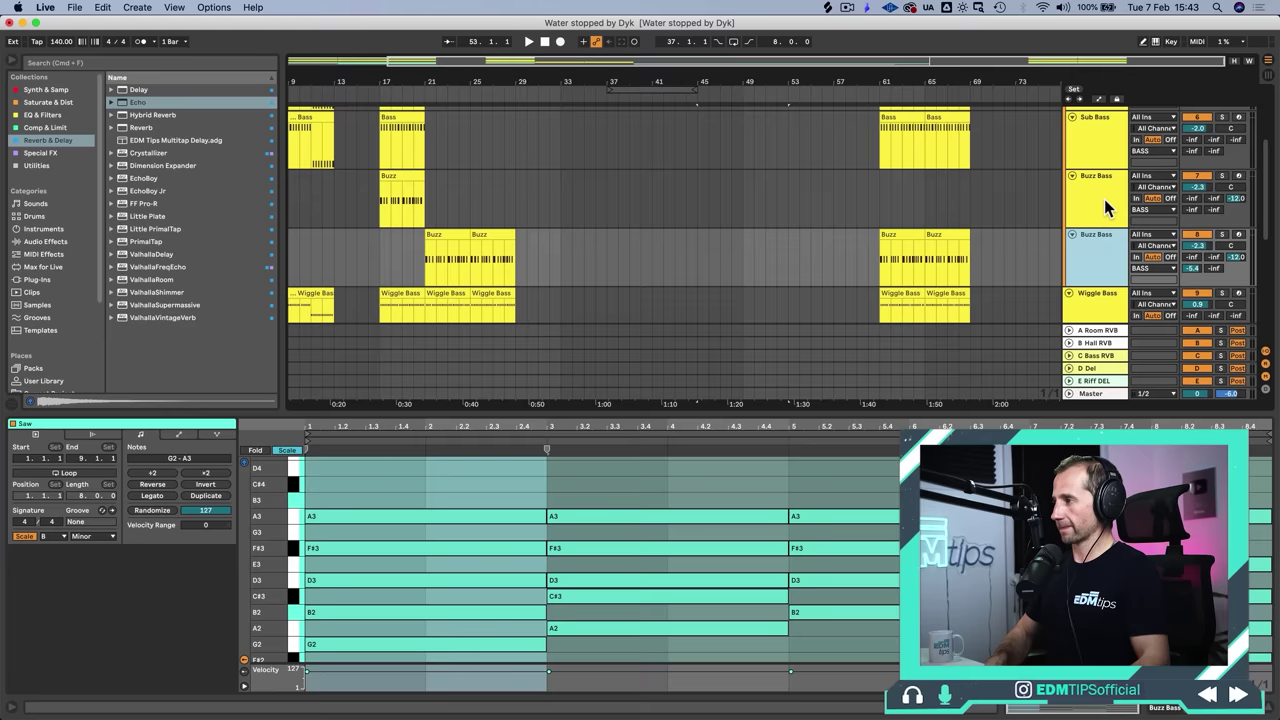
scroll(1104, 199, "down", 2)
key("shift+super+t")
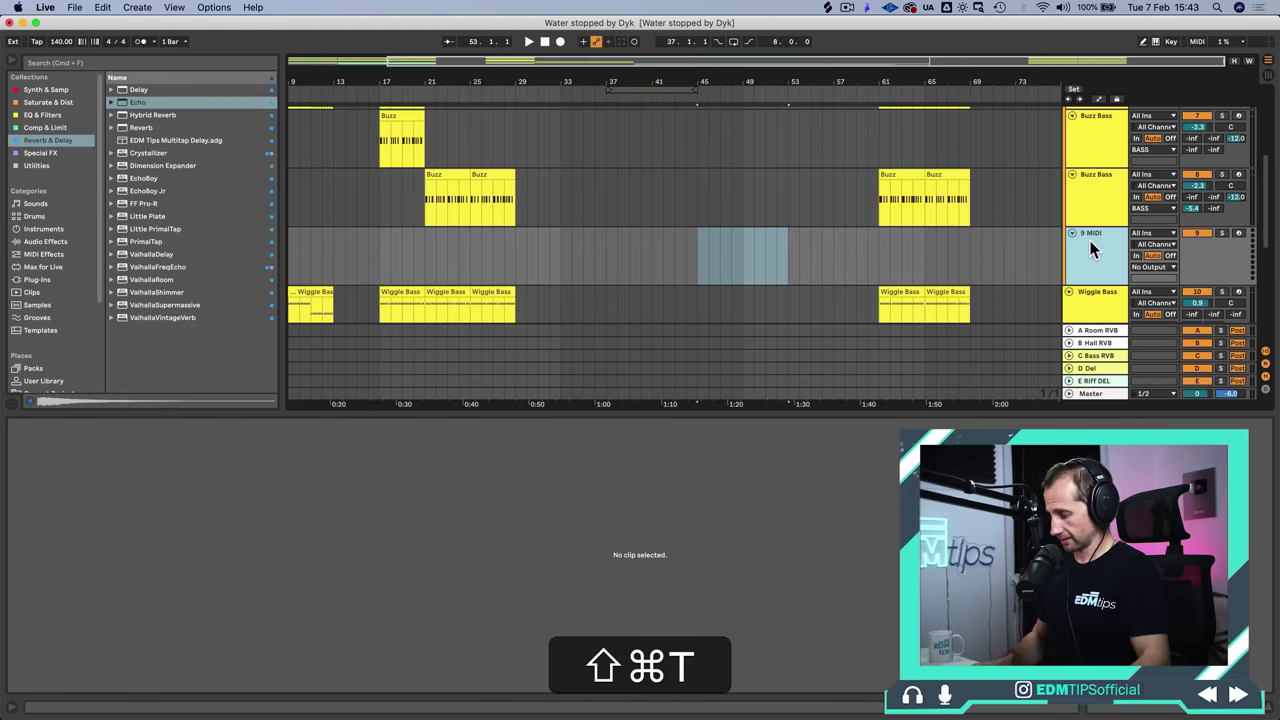
key("super+r")
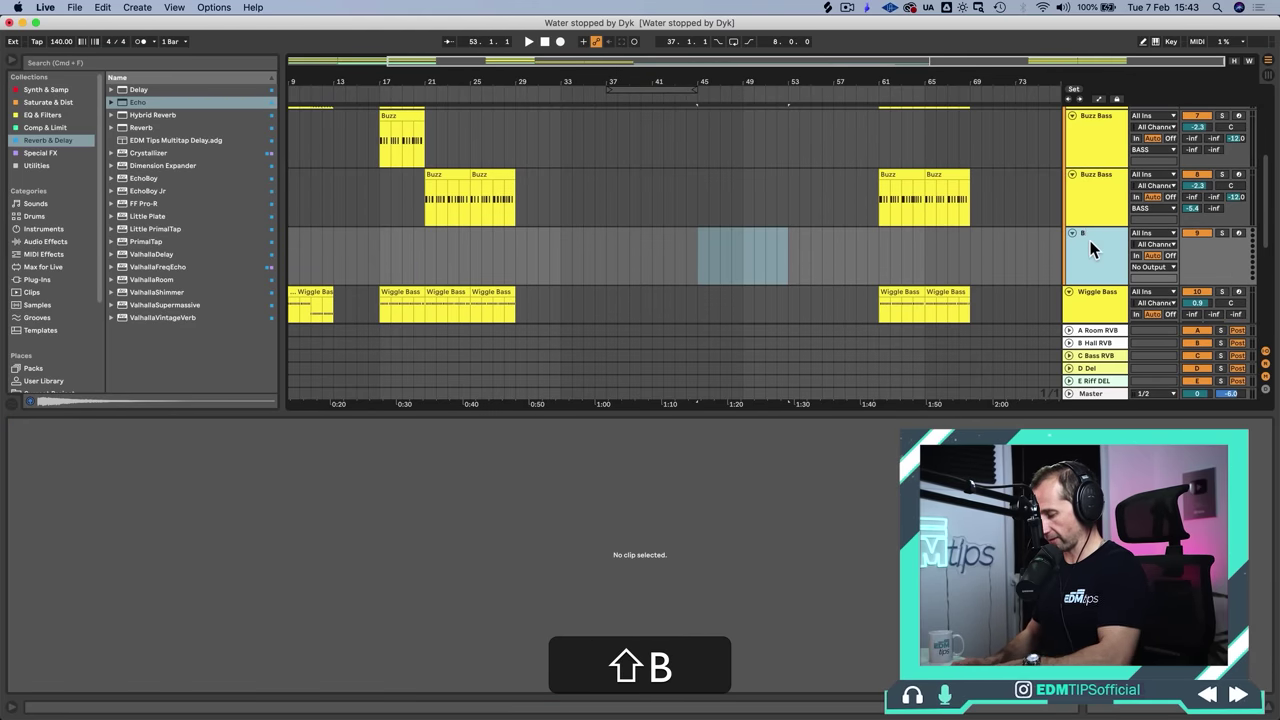
right_click(1093, 249)
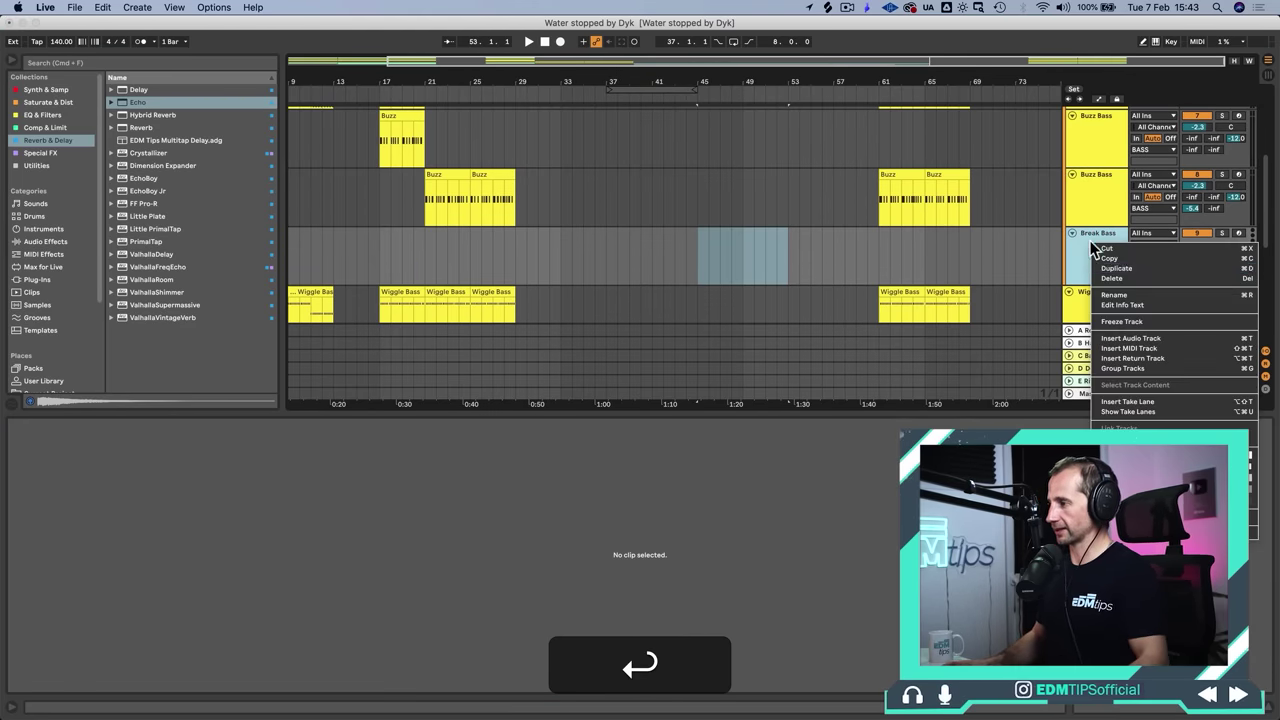
left_click(1139, 455)
left_click(1091, 246)
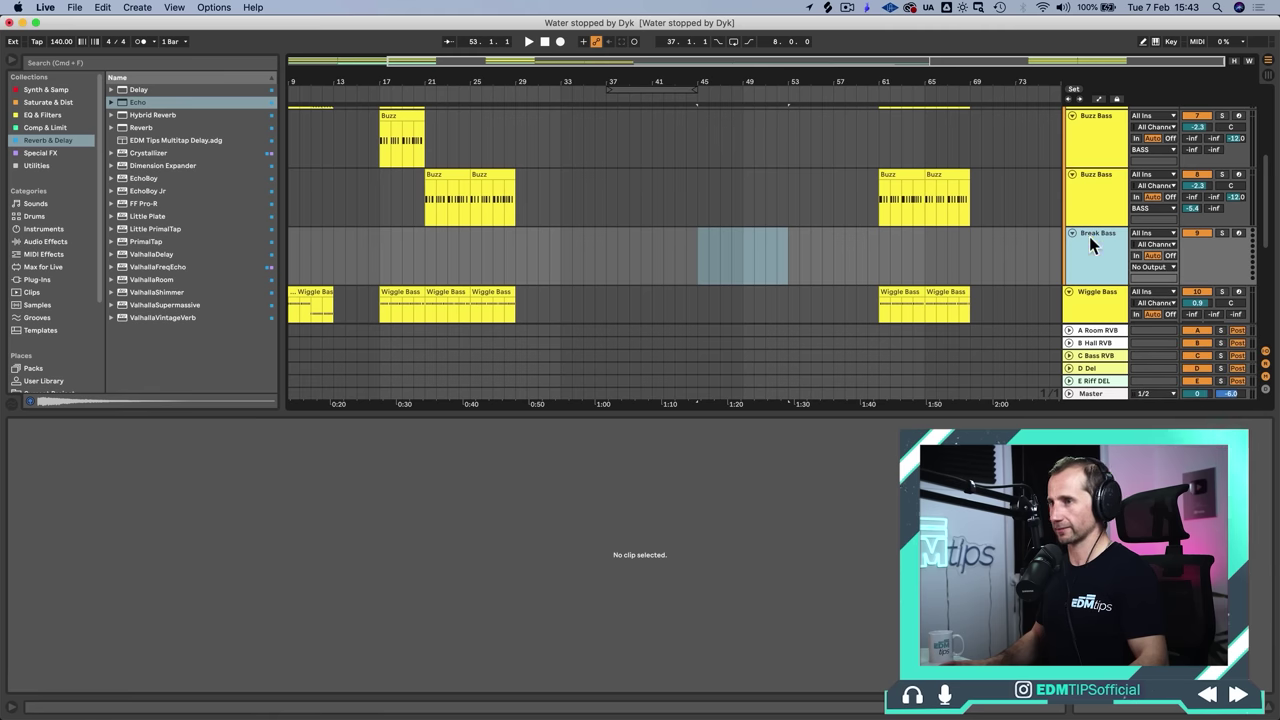
Step: Load the Wavetable synth from the Synth & Samp collection onto the Break Bass track
left_click(64, 91)
scroll(163, 309, "down", 3)
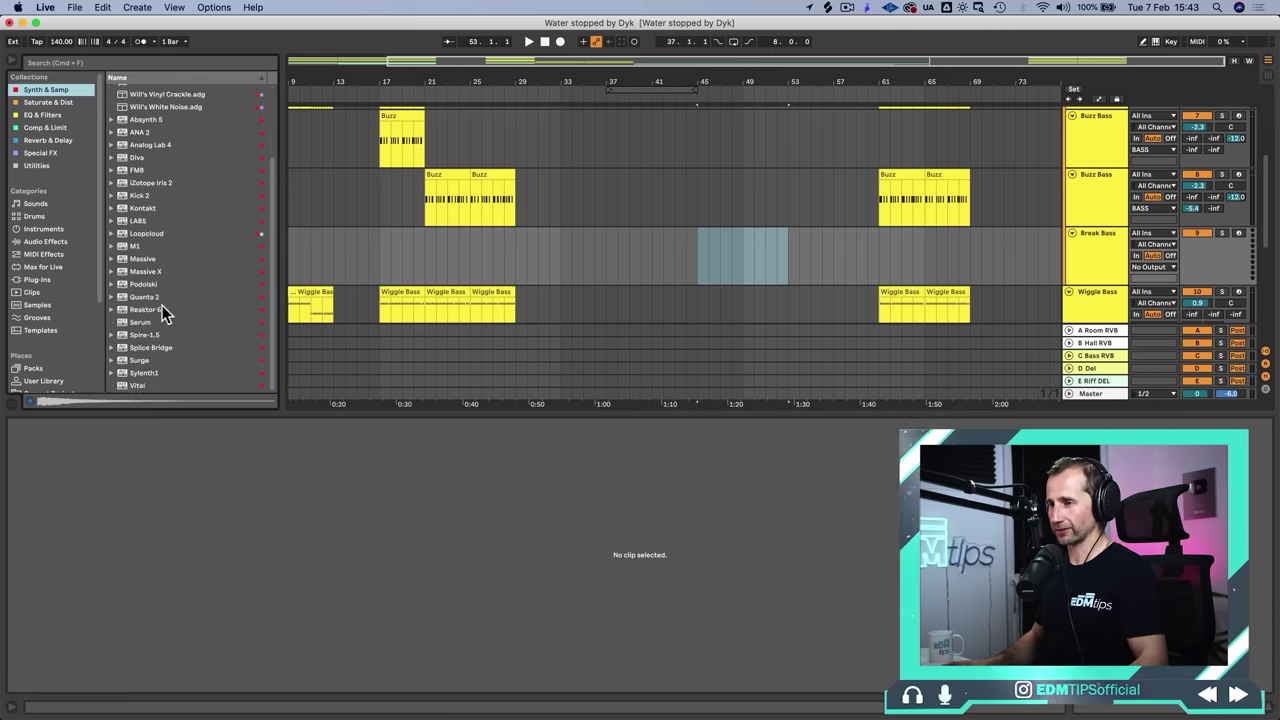
scroll(163, 300, "up", 3)
left_click_drag(150, 153, 732, 245)
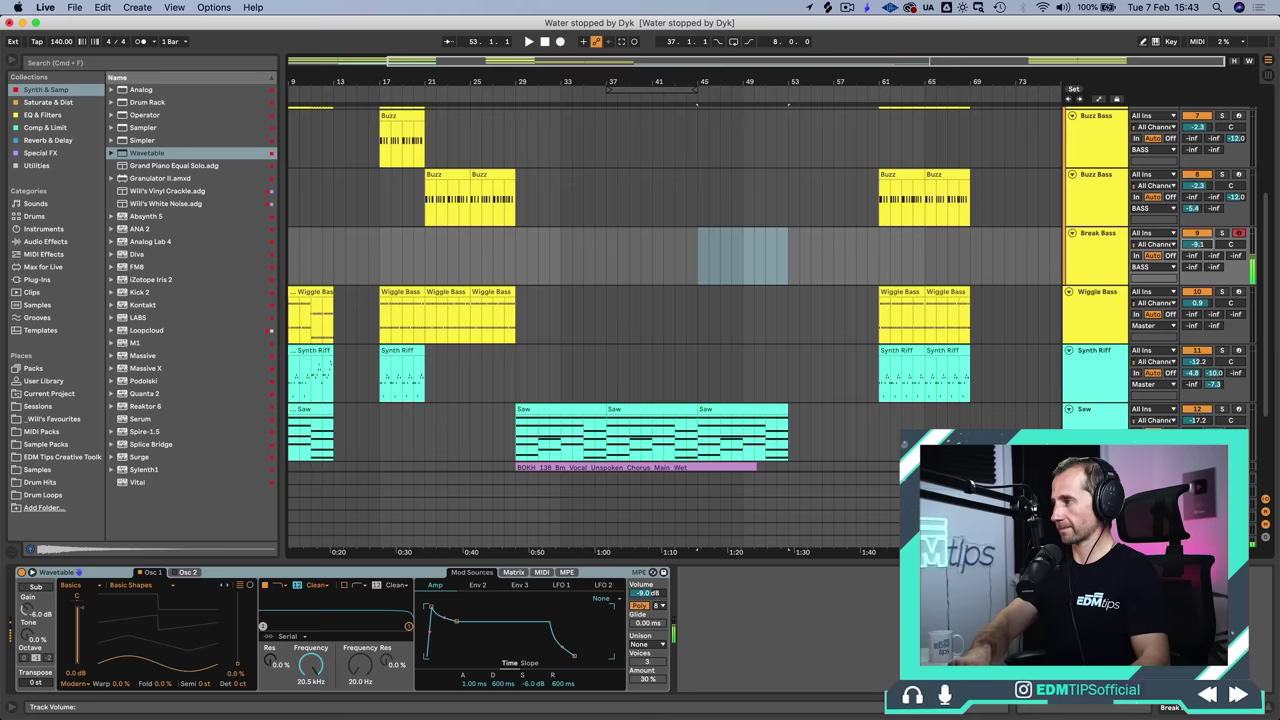
Step: Set Wavetable's Osc 1 position to 67% and its unison to Classic at 80%, with the filter frequency at 265 Hz
left_click_drag(165, 650, 165, 600)
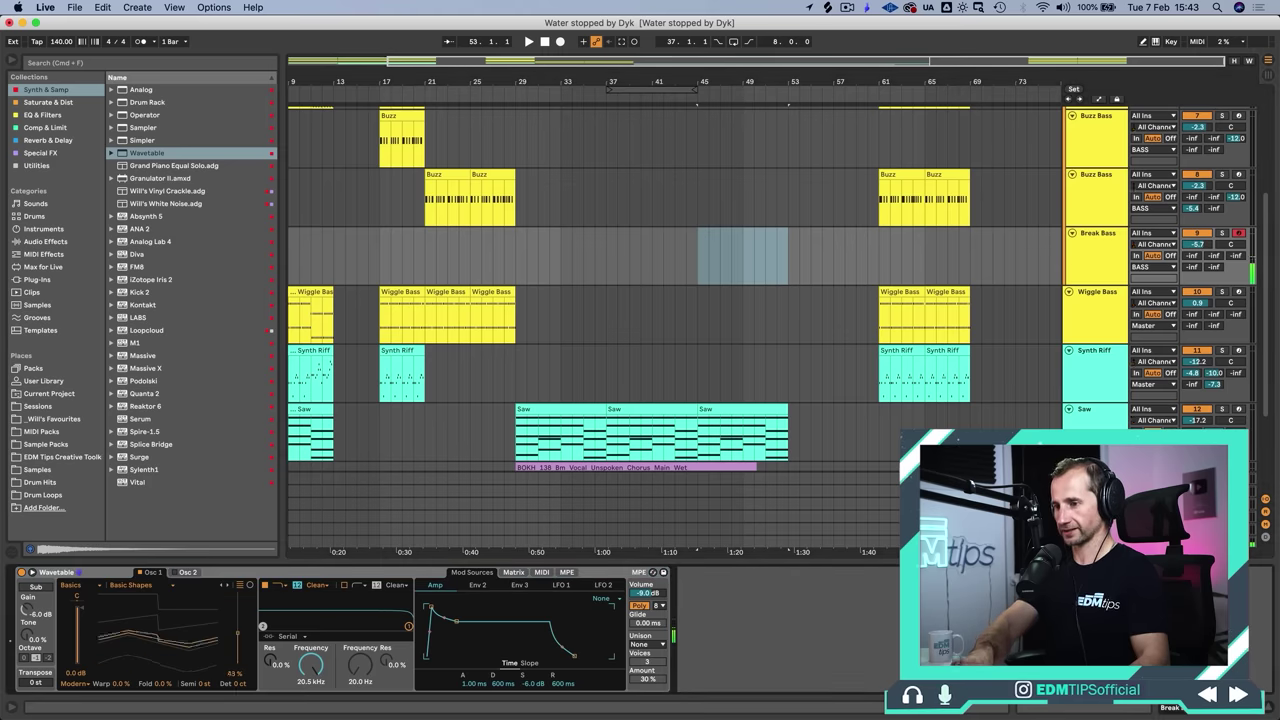
left_click(647, 645)
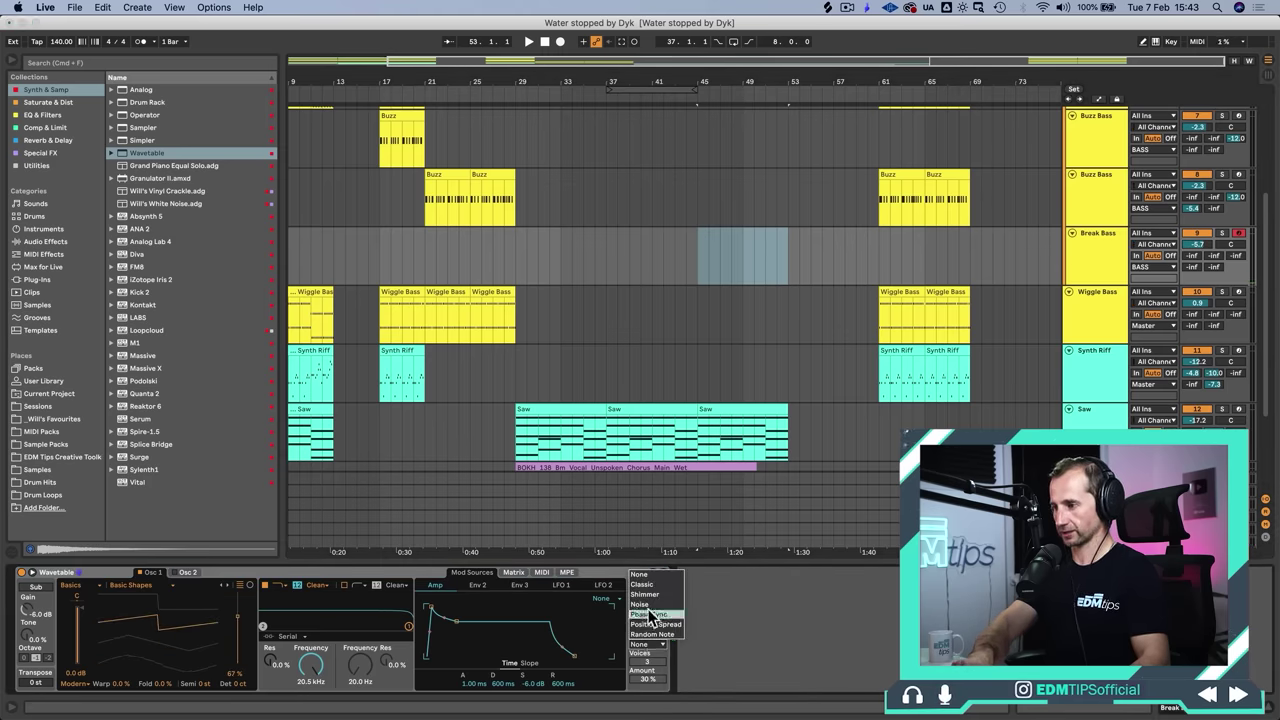
left_click(645, 604)
left_click(647, 645)
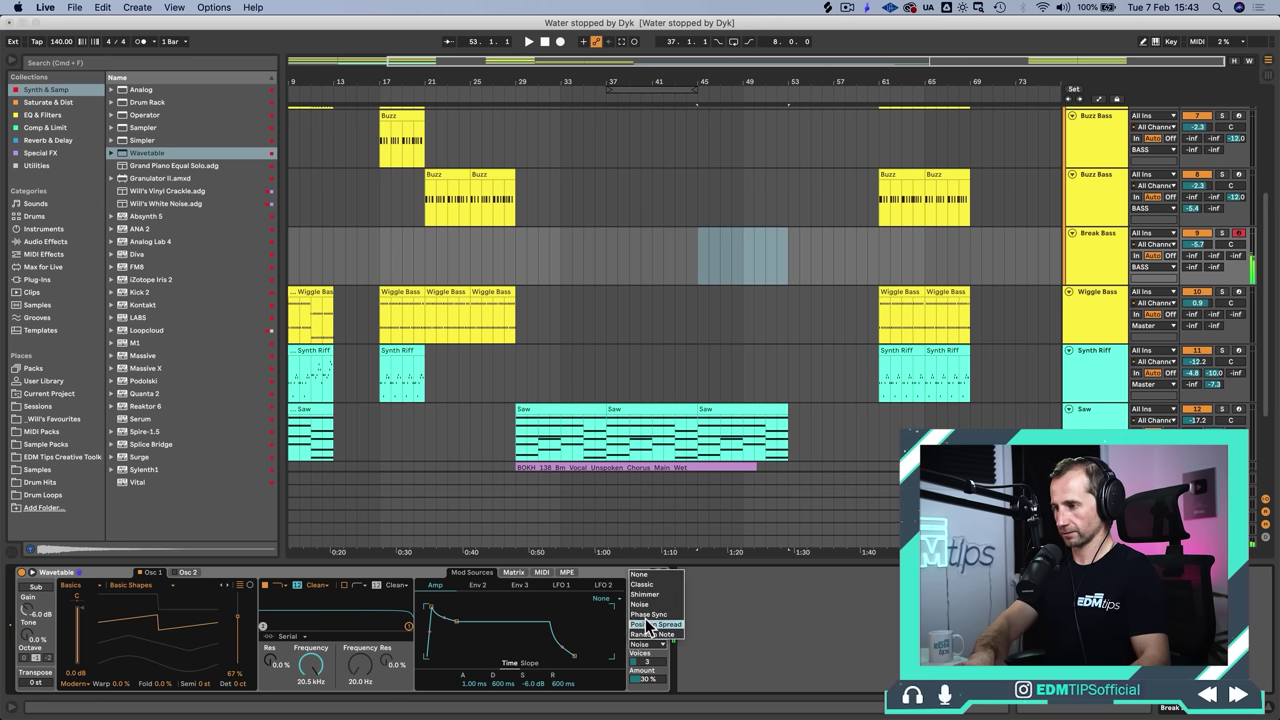
left_click(648, 625)
left_click(647, 645)
left_click(645, 594)
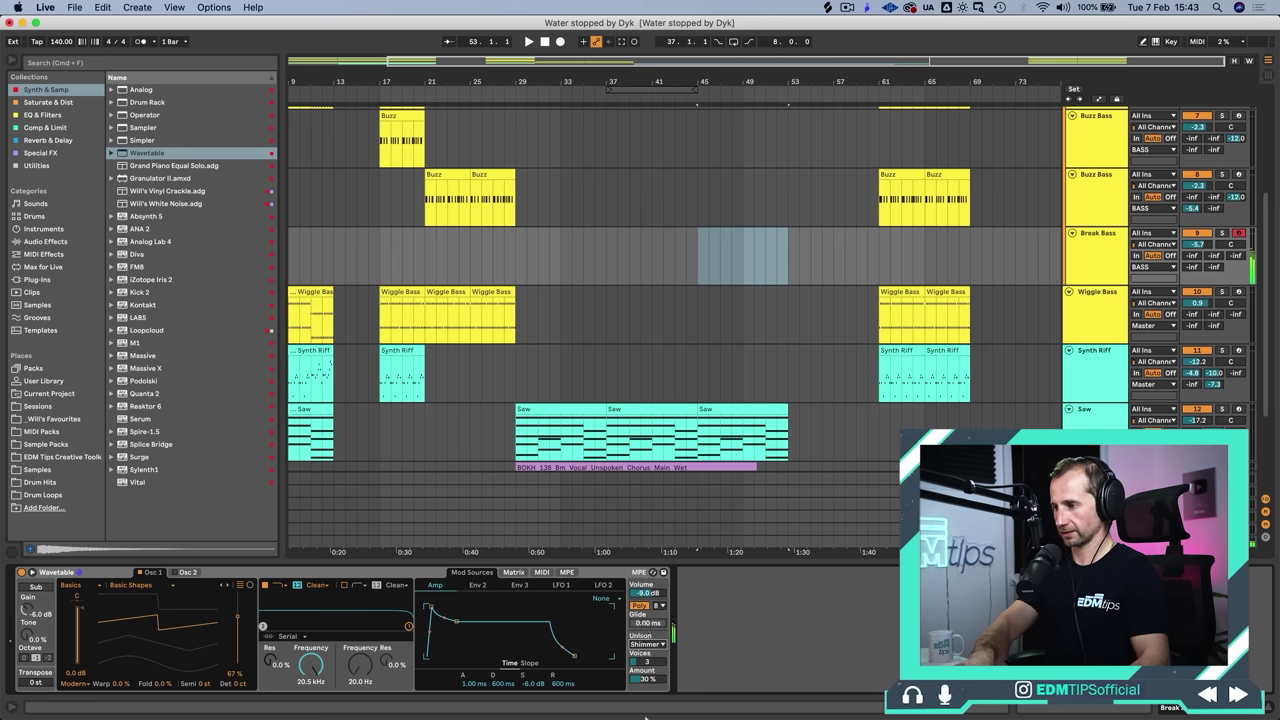
left_click(645, 645)
left_click(653, 586)
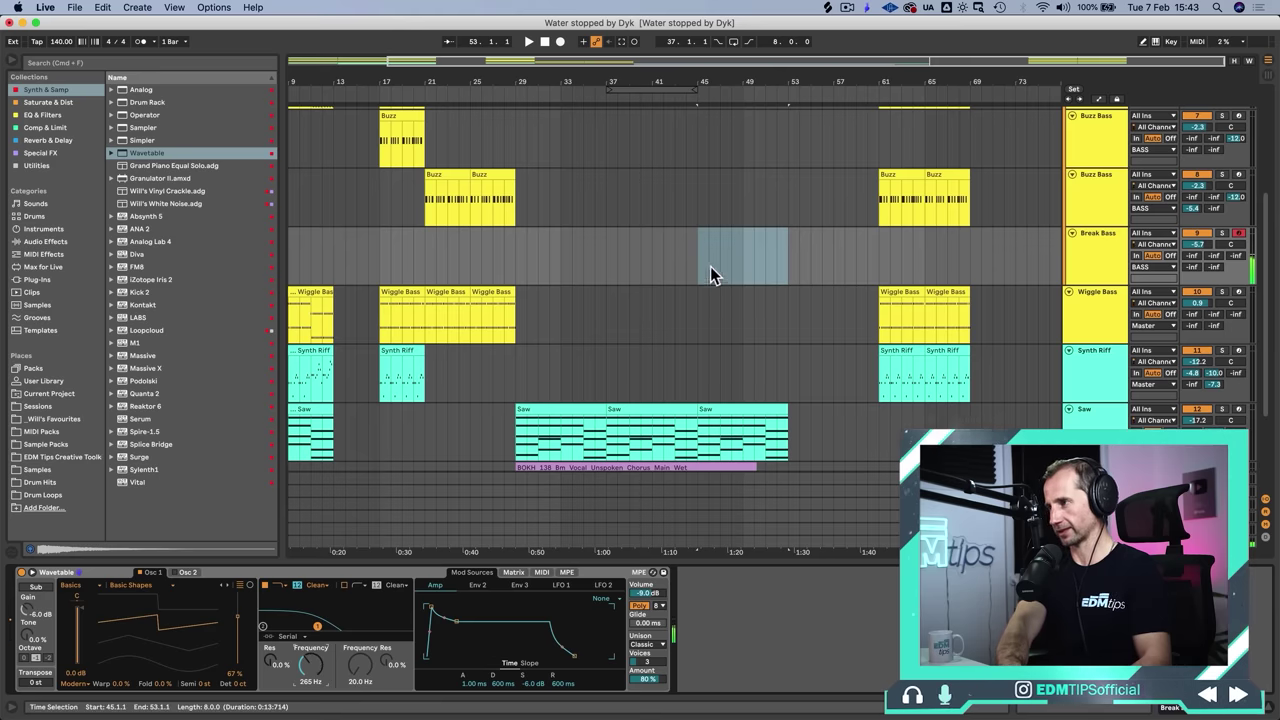
Step: Create an 8-bar MIDI clip on the Break Bass track from bar 45 to 53 and name it "Break Bass"
left_click_drag(696, 251, 782, 255)
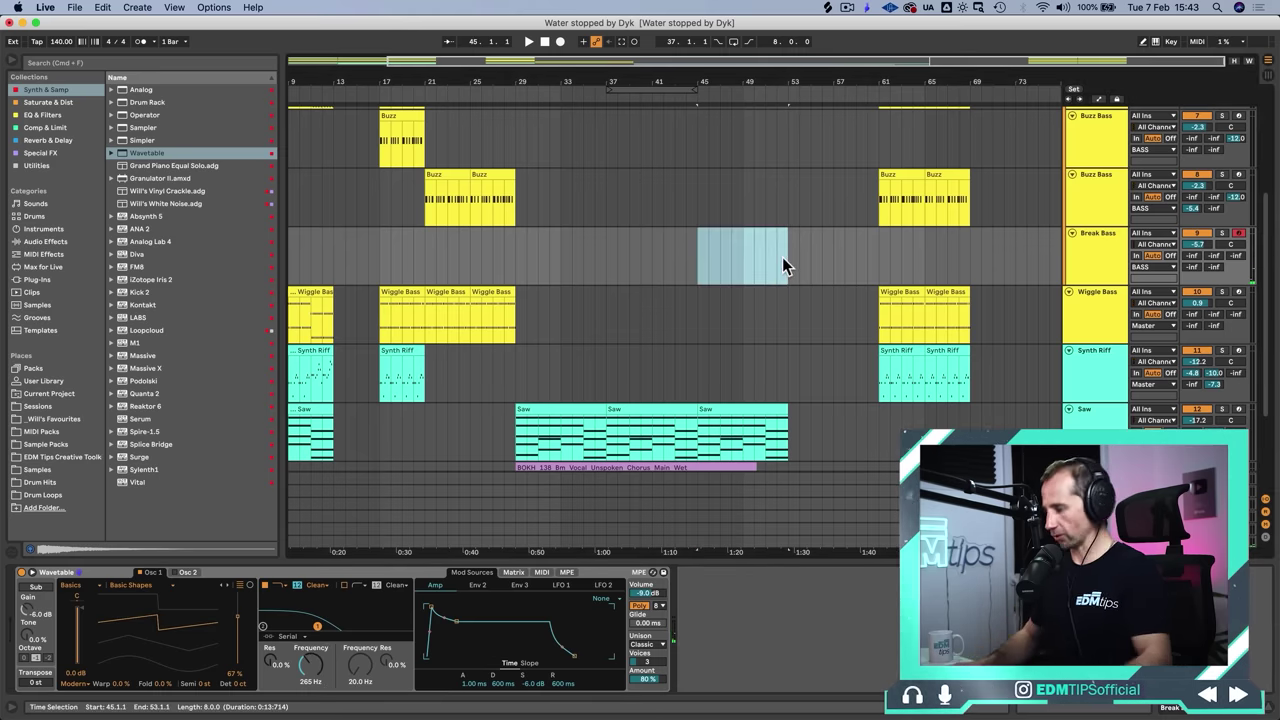
key("shift+super+m")
key("shift+super+b")
type("reak Bass")
key("Return")
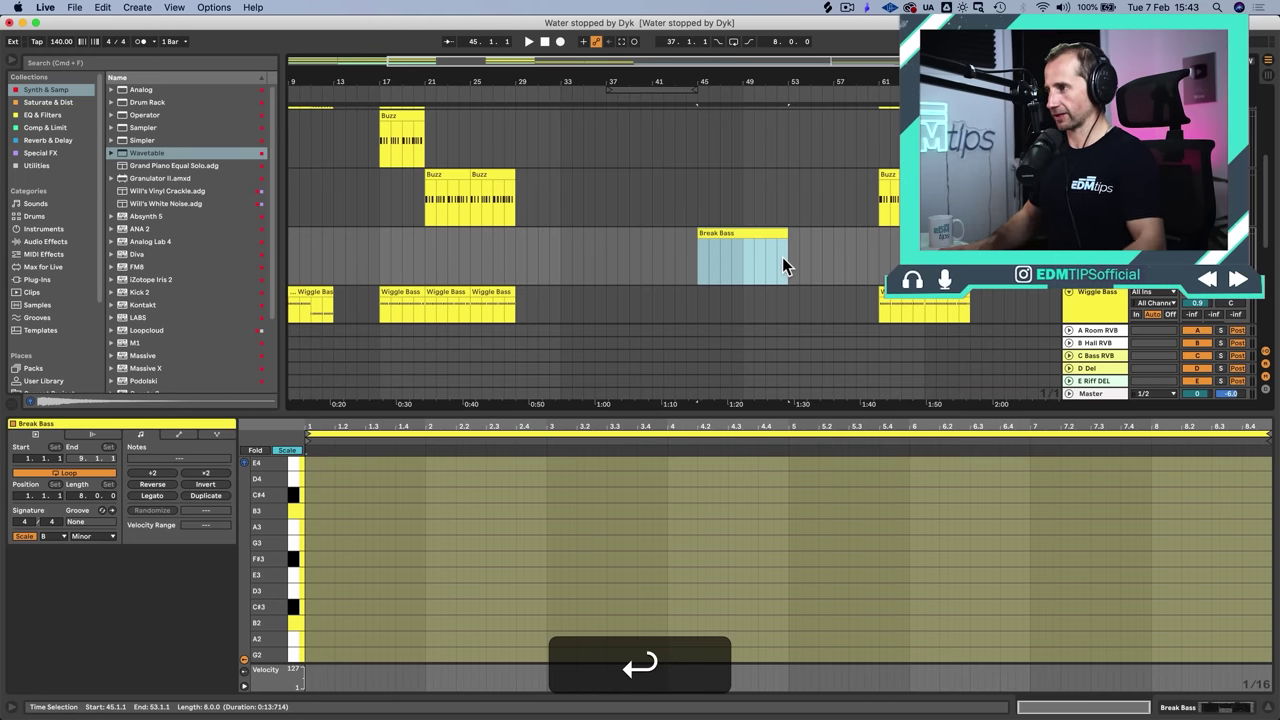
Step: Copy the lowest note of each chord in the Saw clip at bar 45 and paste them at the start of the Break Bass clip
scroll(782, 257, "down", 5)
left_click(733, 190)
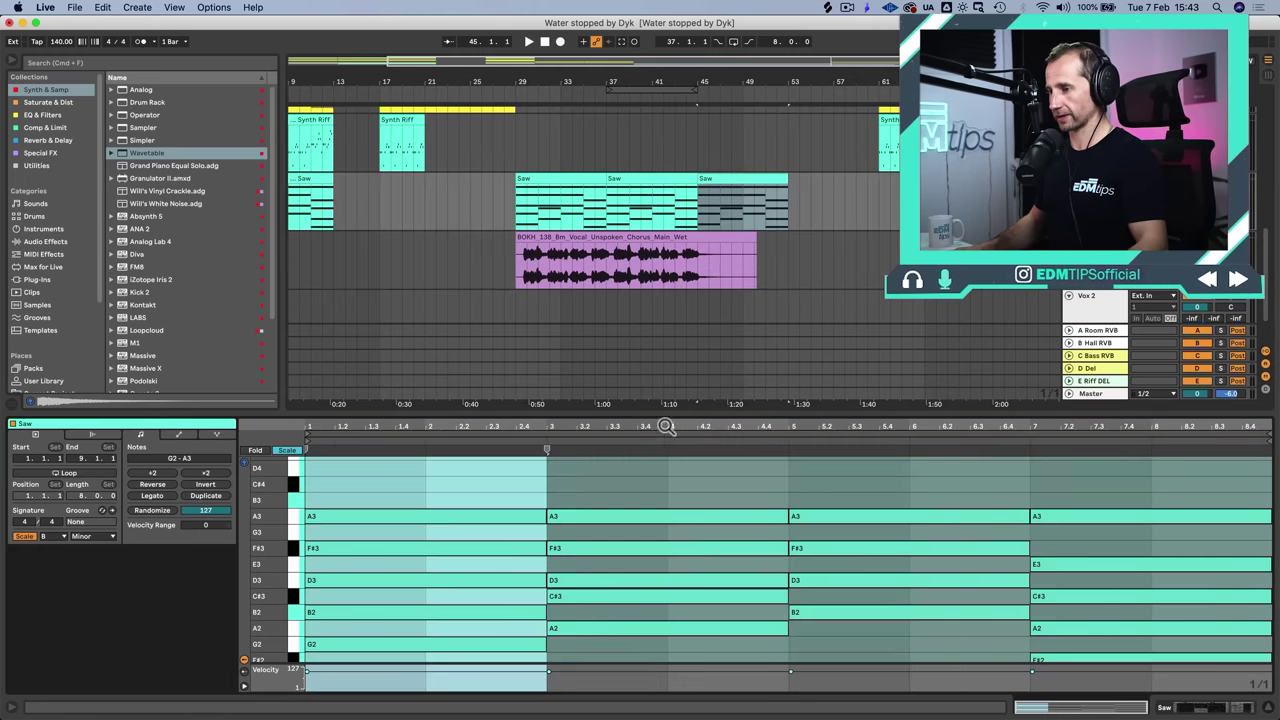
left_click(468, 645)
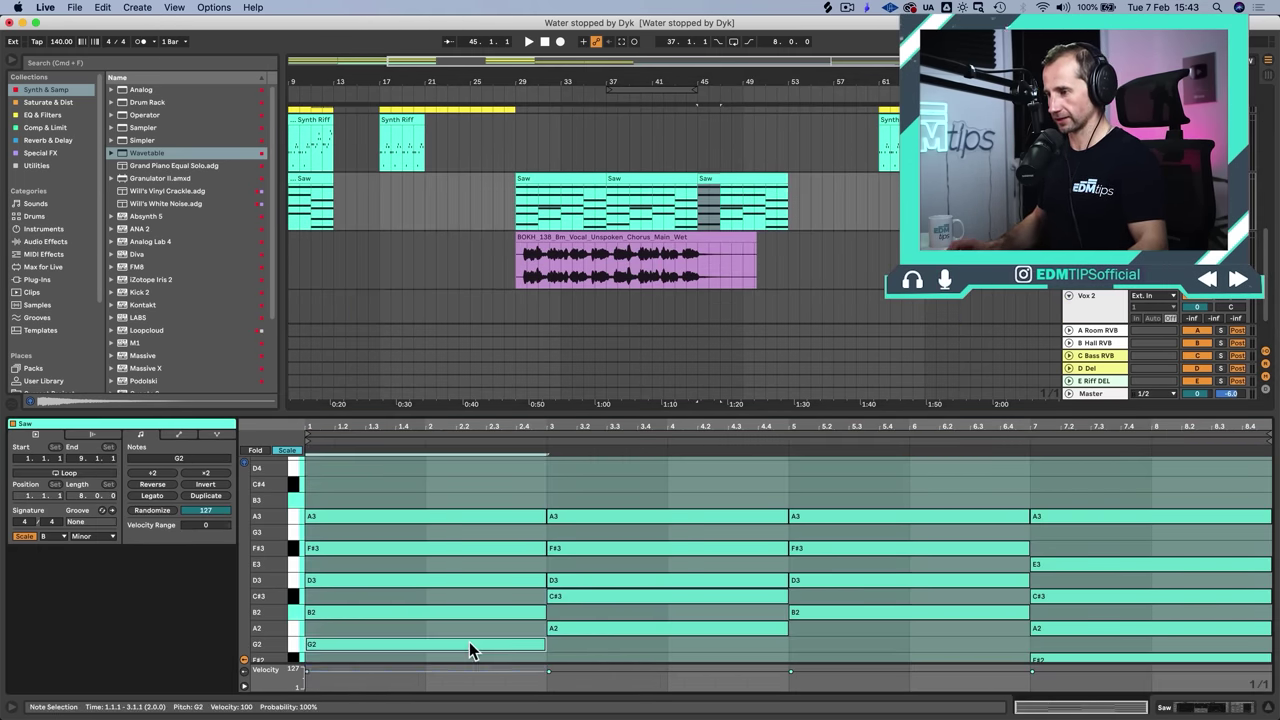
left_click(614, 630, "shift")
left_click(816, 612, "shift")
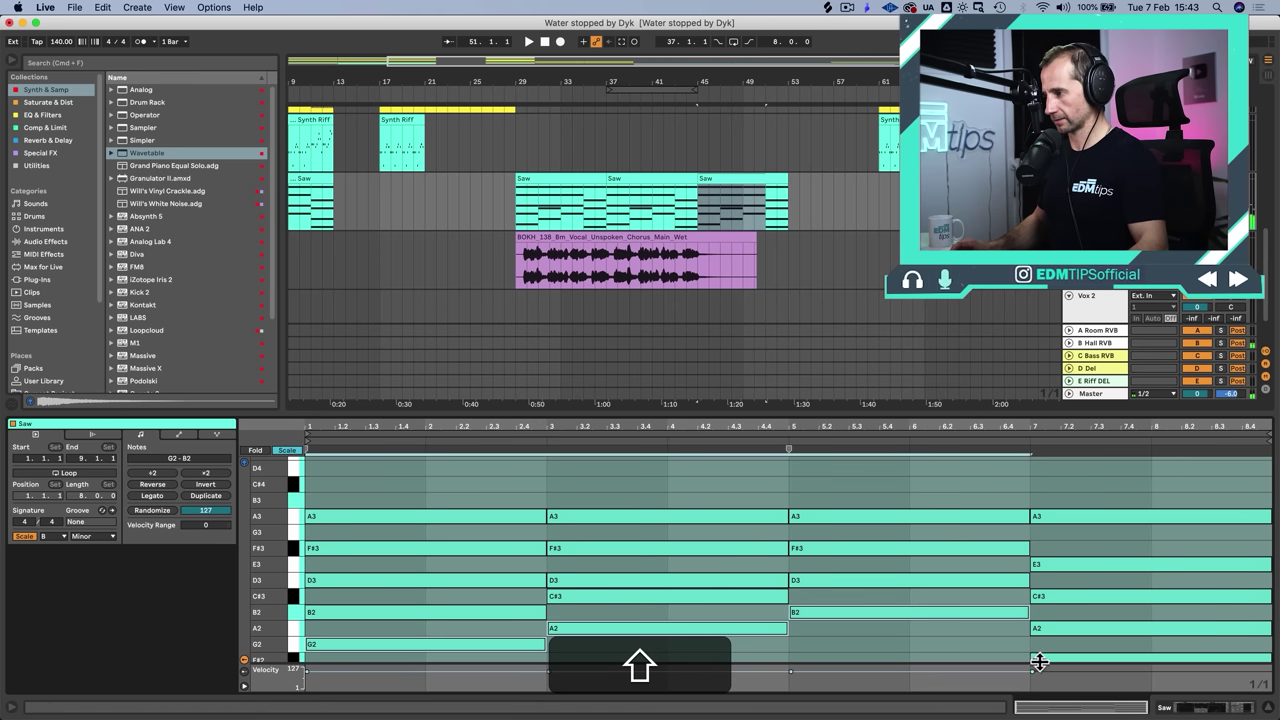
key("shift+super+Tab")
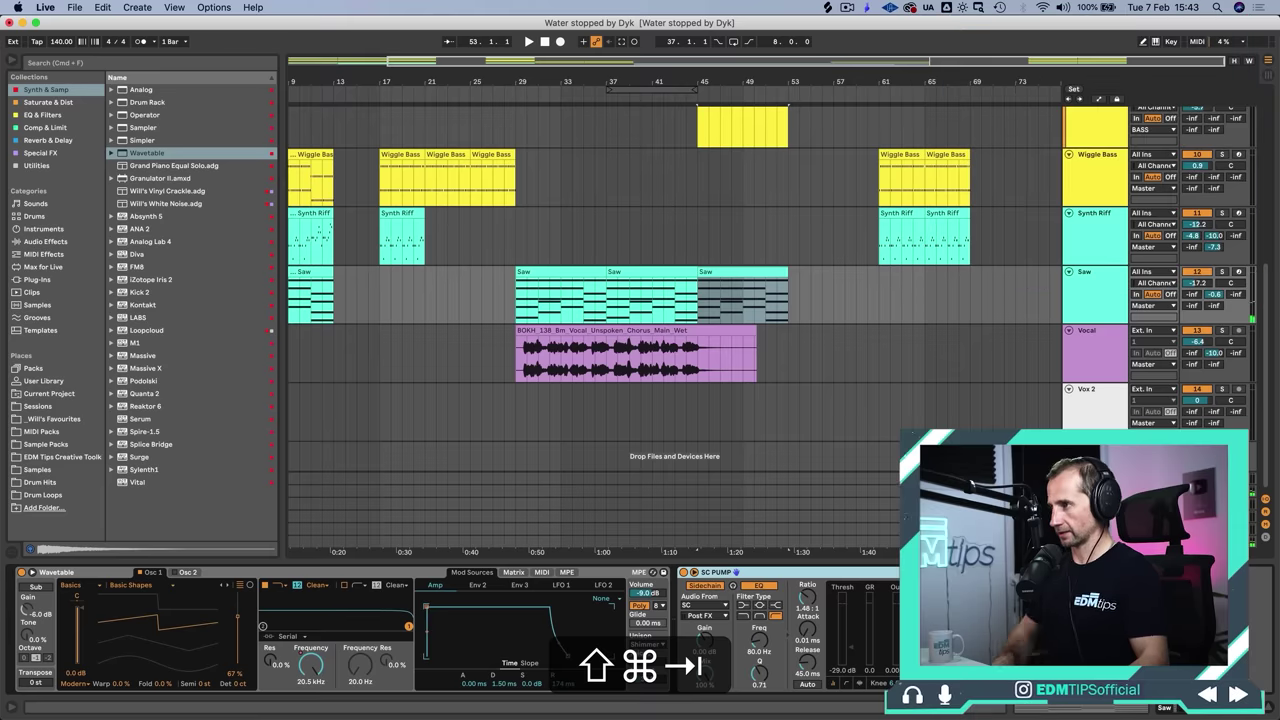
scroll(755, 180, "up", 5)
double_click(731, 251)
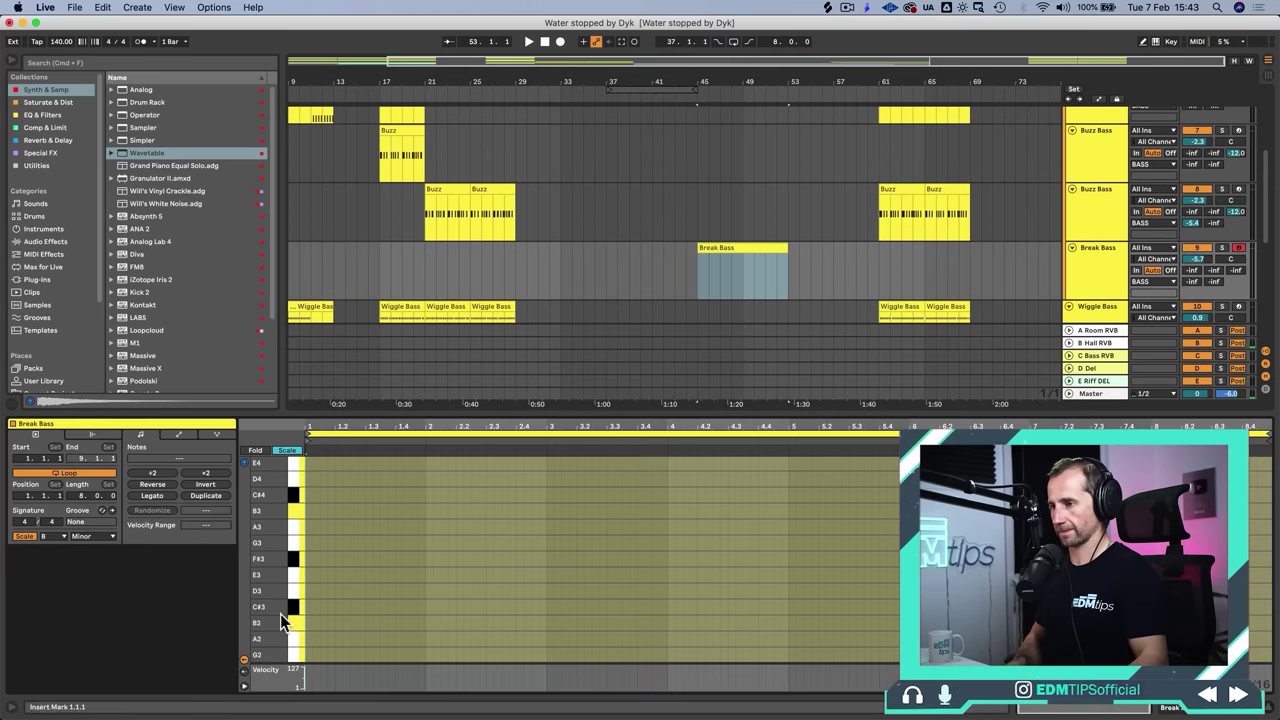
key("super+v")
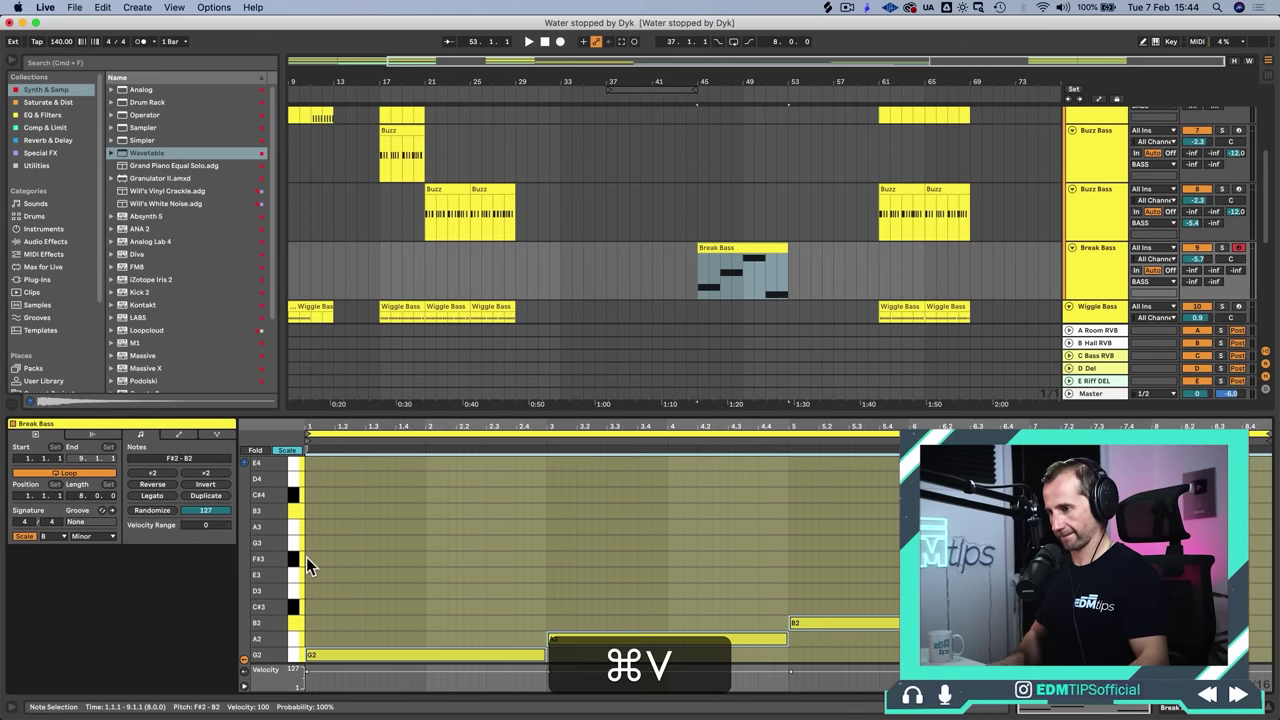
Step: Play the Break Bass clip from bar 45 and set the track's volume to -5.8 dB
key("space")
left_click_drag(1200, 259, 1200, 242)
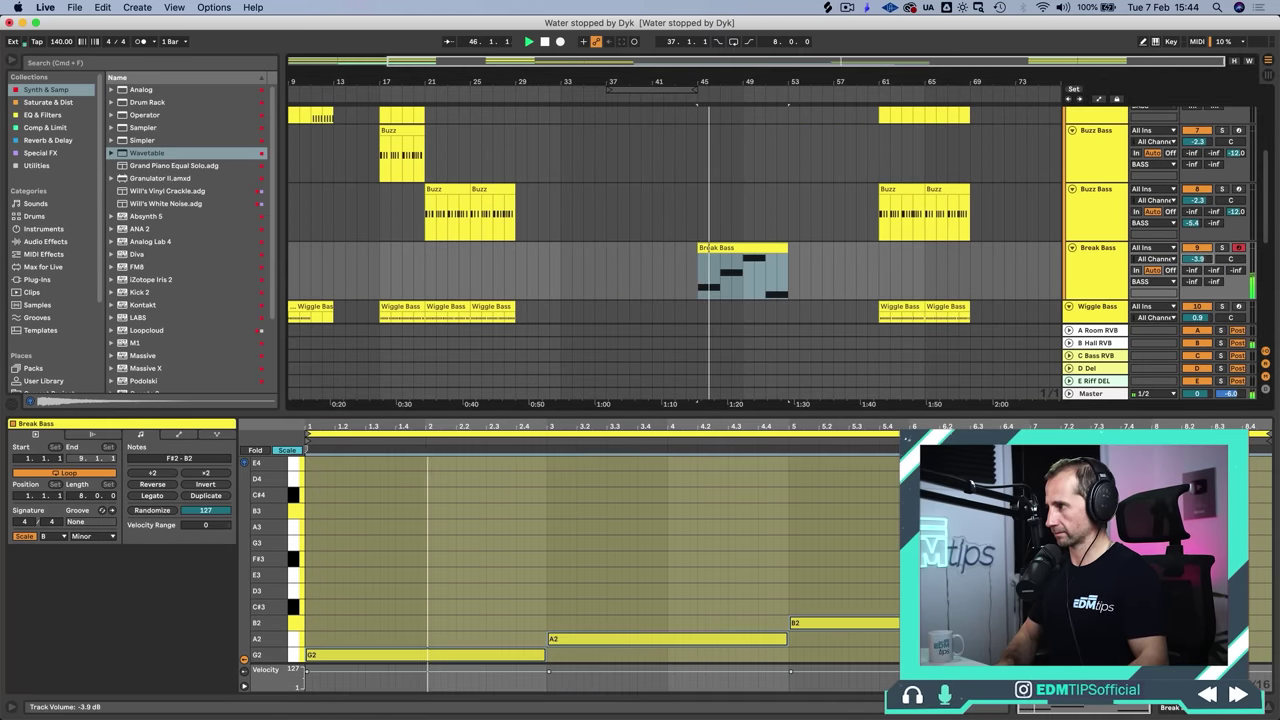
key("space")
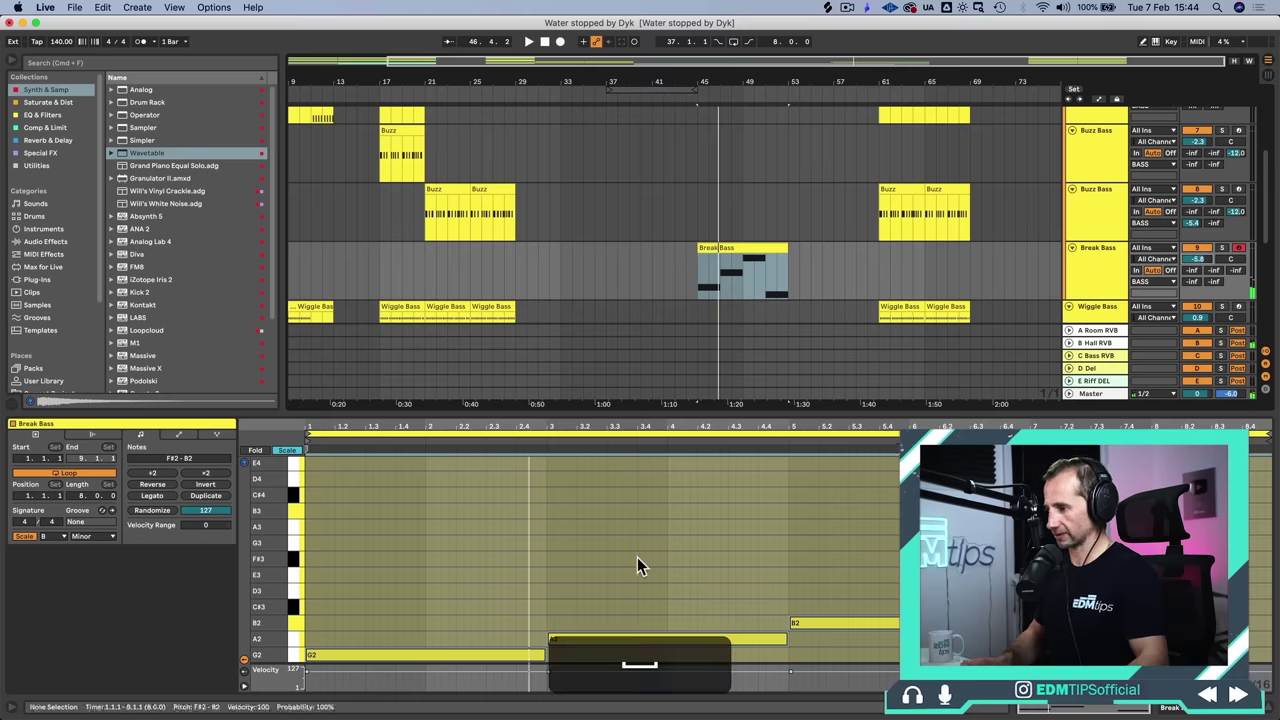
Step: Transpose all notes in the Break Bass clip down two octaves while auditioning from bar 45, and bring back the track's device view
key("super+a")
key("shift+super+Down")
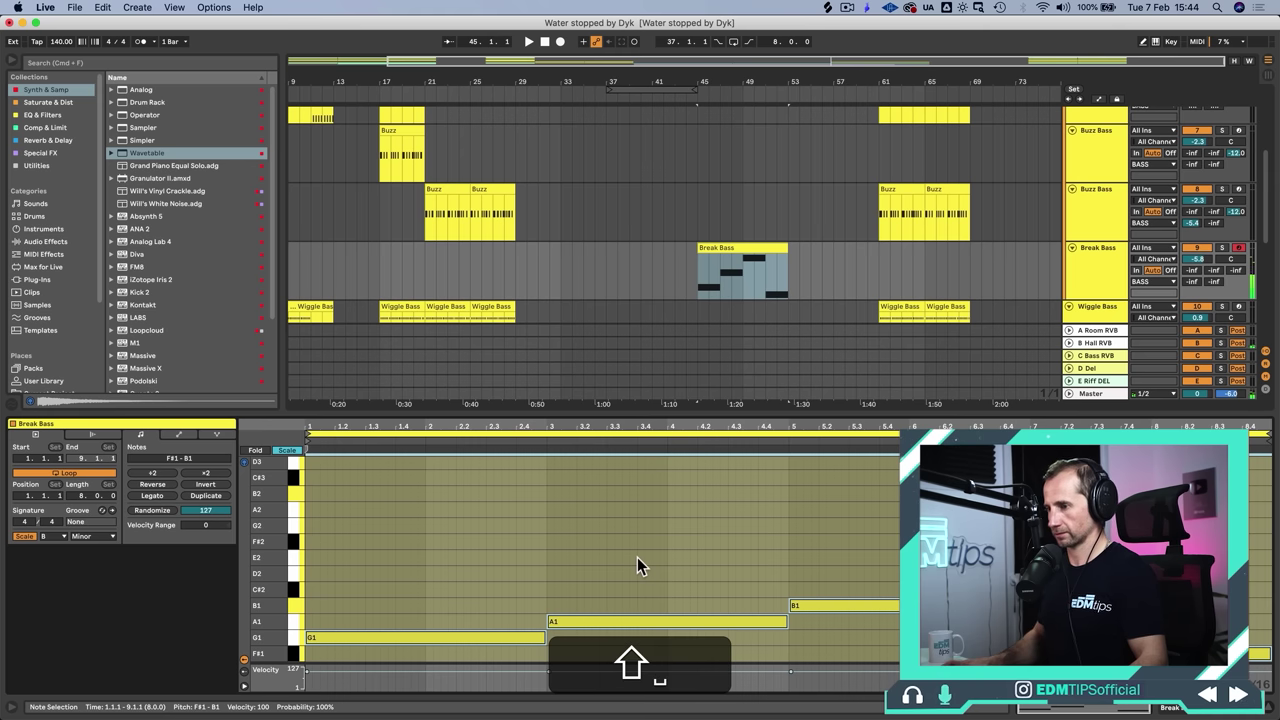
key("space")
key("shift+Down")
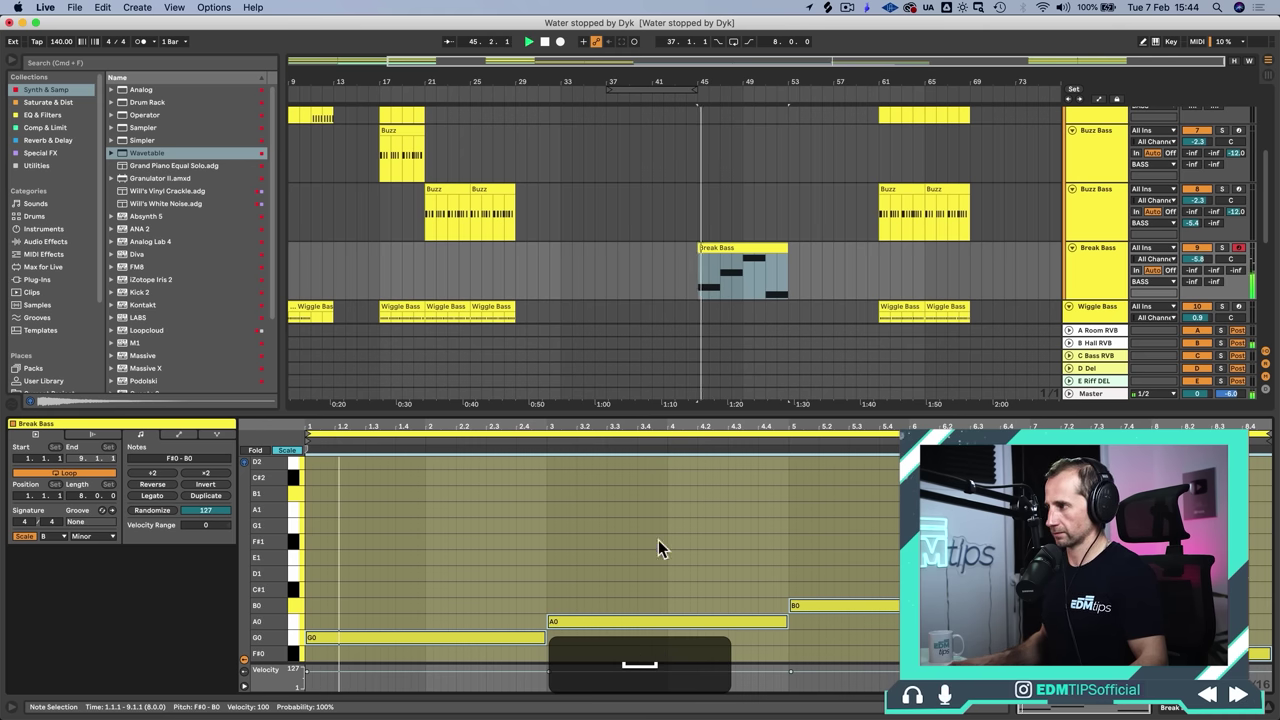
key("shift+Tab")
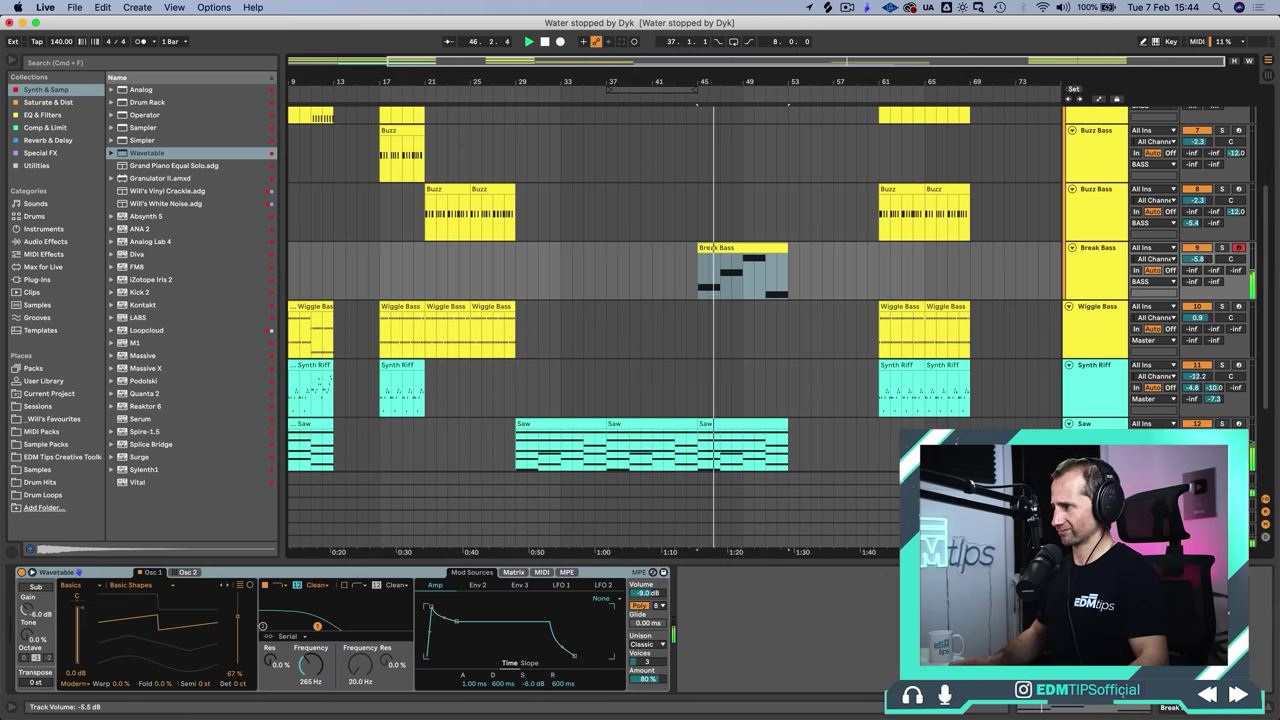
Step: Set the Break Bass track's volume to -1.4 dB and stop playback
left_click_drag(1197, 259, 1197, 230)
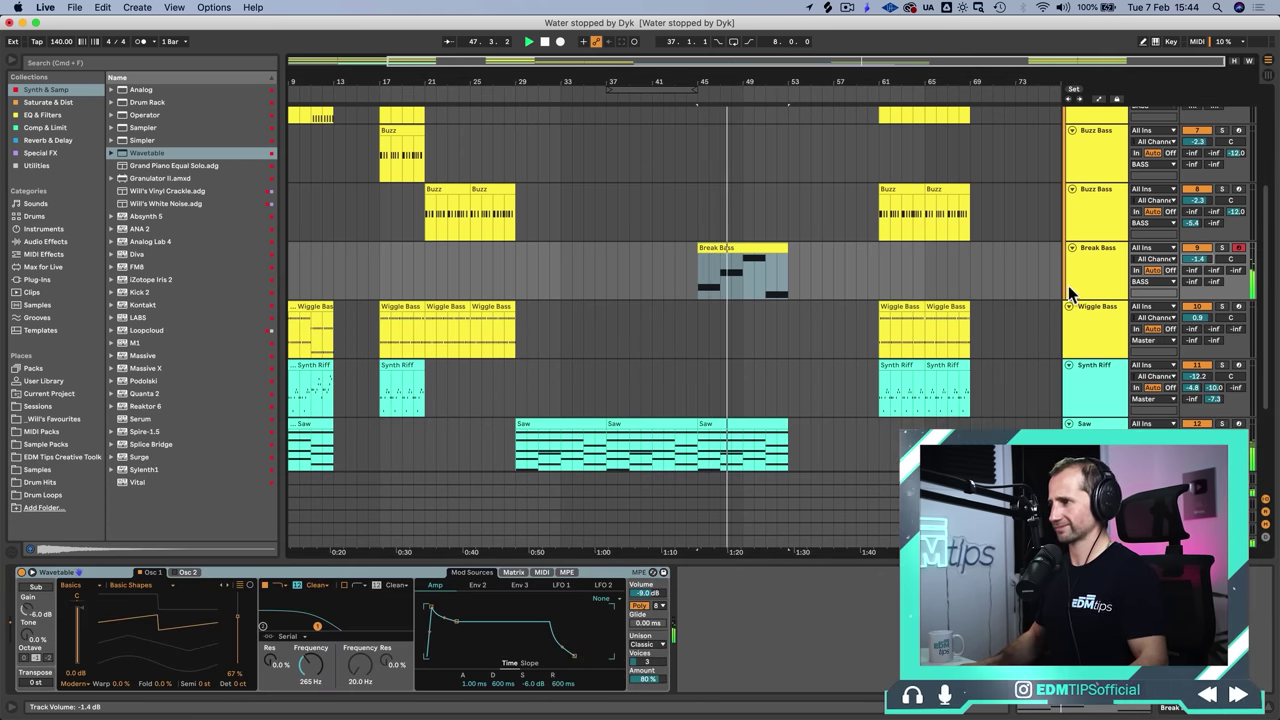
scroll(828, 304, "down", 5)
left_click(777, 286)
key("space")
key("a")
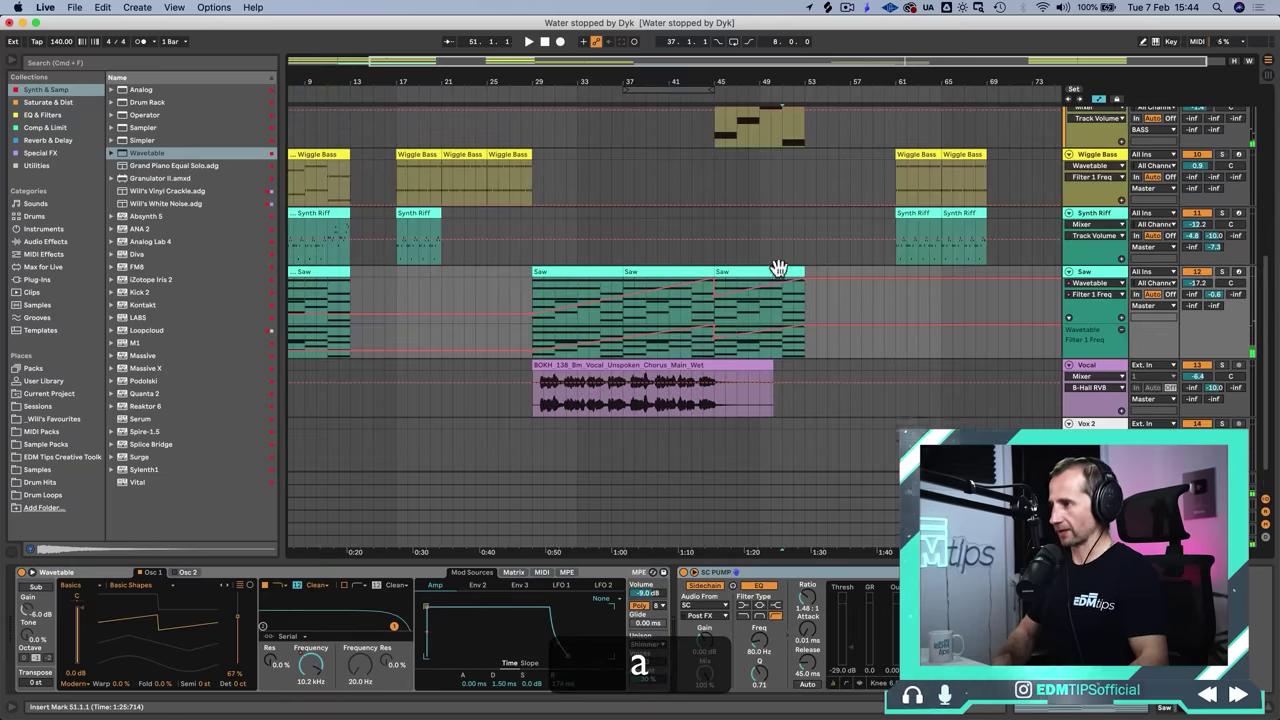
key("a")
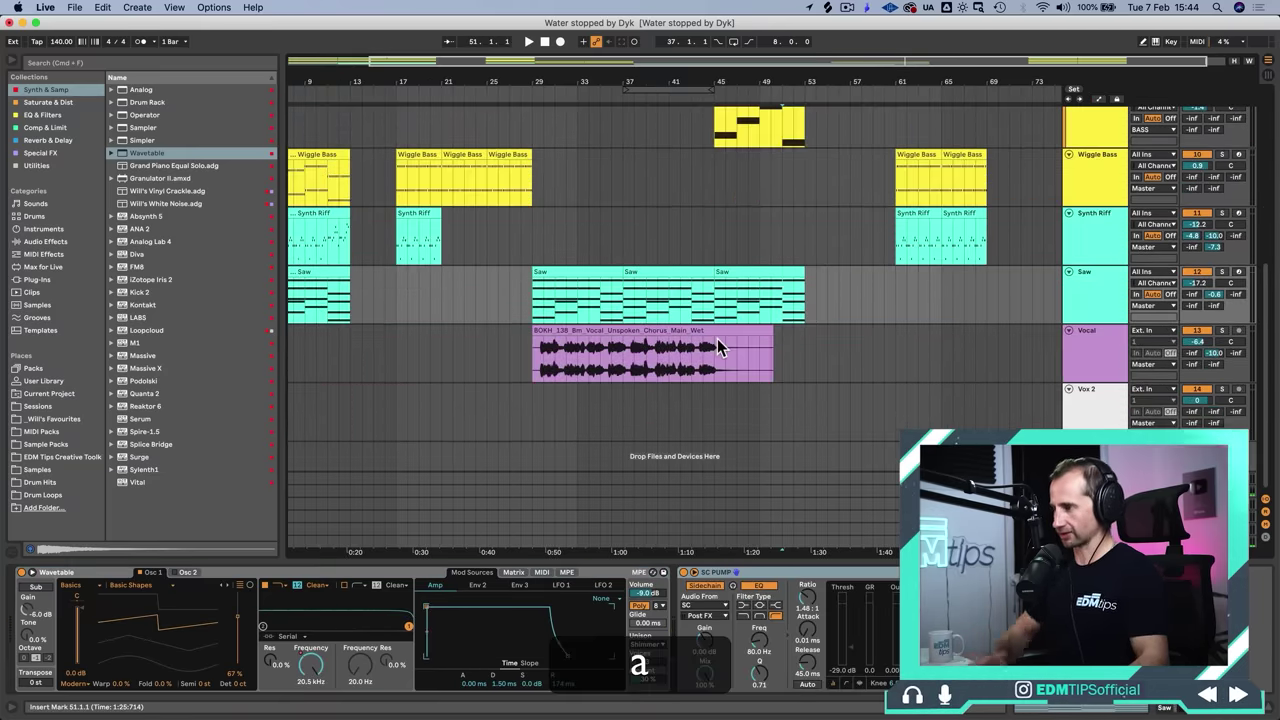
Step: Play the break from bar 29, set the Vocal track's volume to -8.9 dB and view its device chain
left_click(534, 304)
key("space")
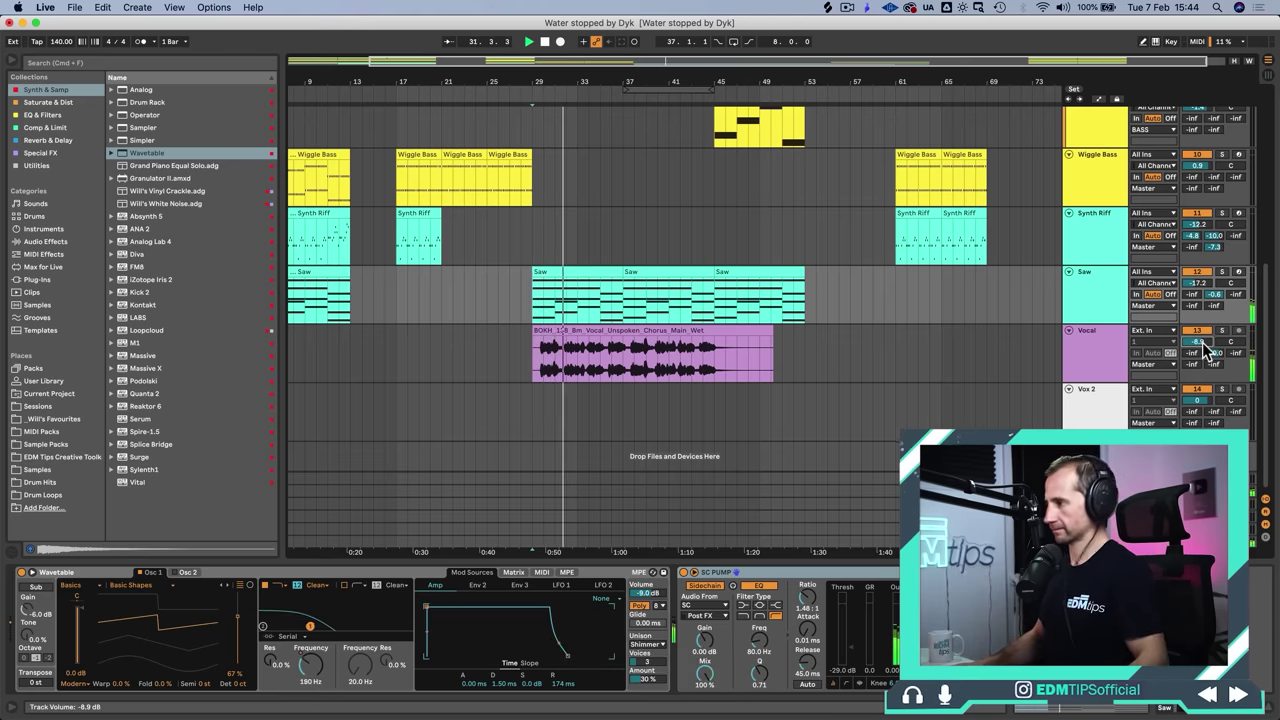
left_click(1086, 353)
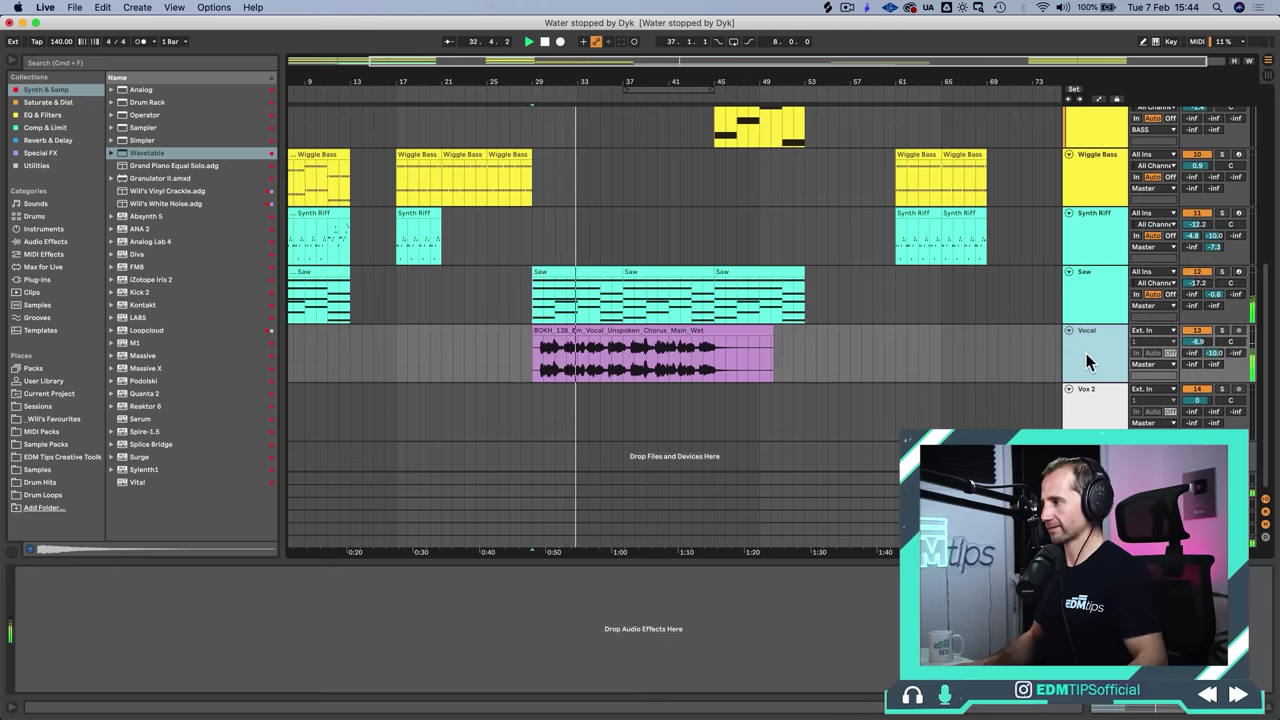
Step: Collapse the EQ Eight and SC PUMP devices on the B Hall RVB return
left_click(1095, 494)
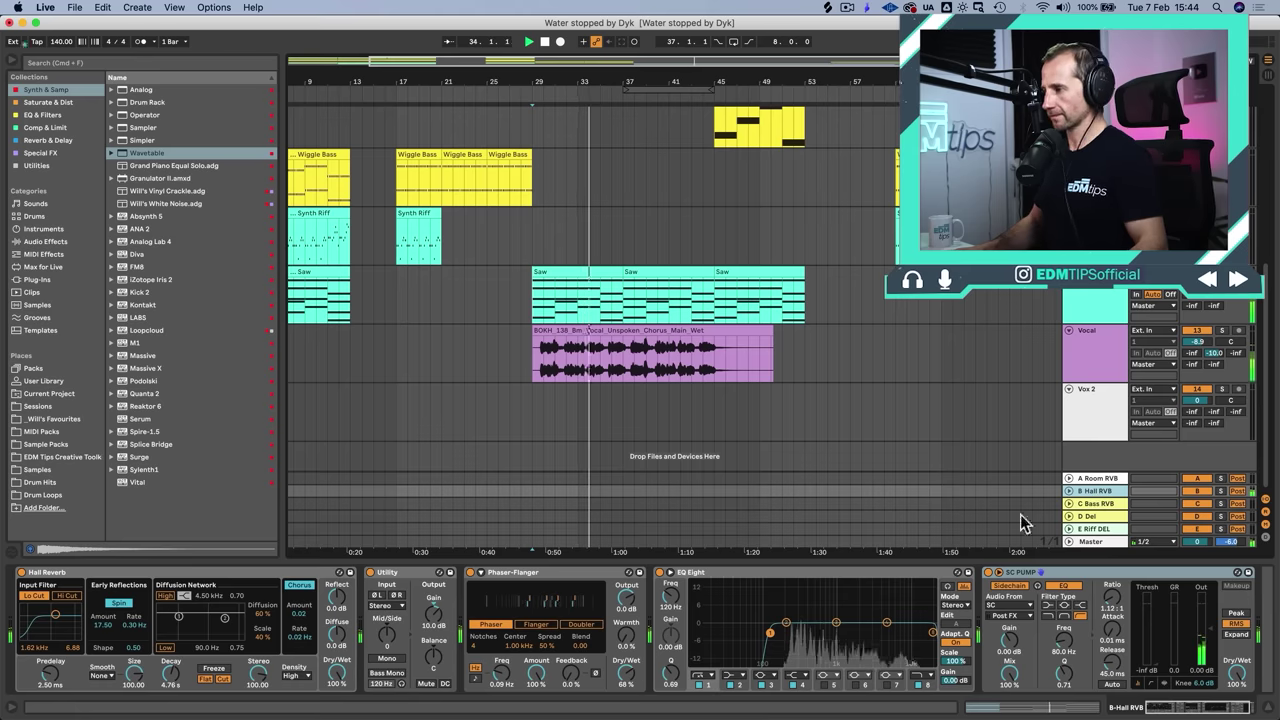
double_click(848, 572)
double_click(826, 576)
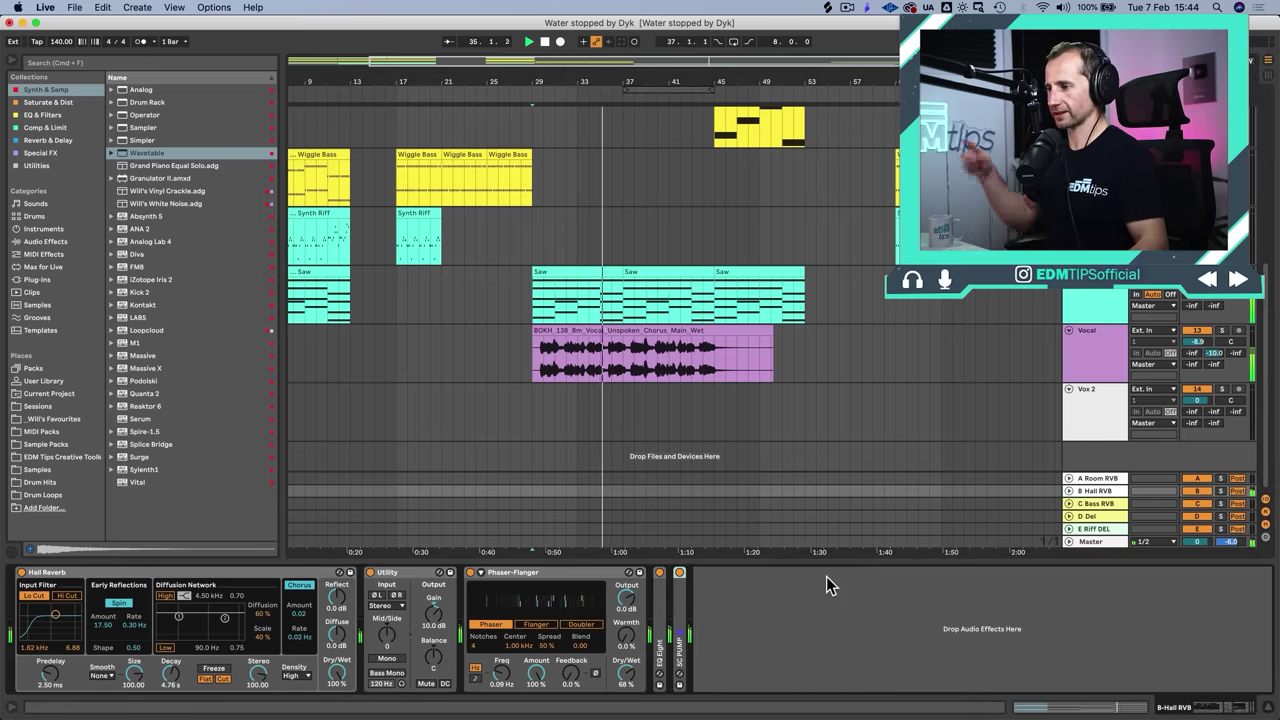
Step: Try a Compressor at the end of the B Hall RVB chain, sidechained from the Vocal track with a lowered threshold
left_click(45, 128)
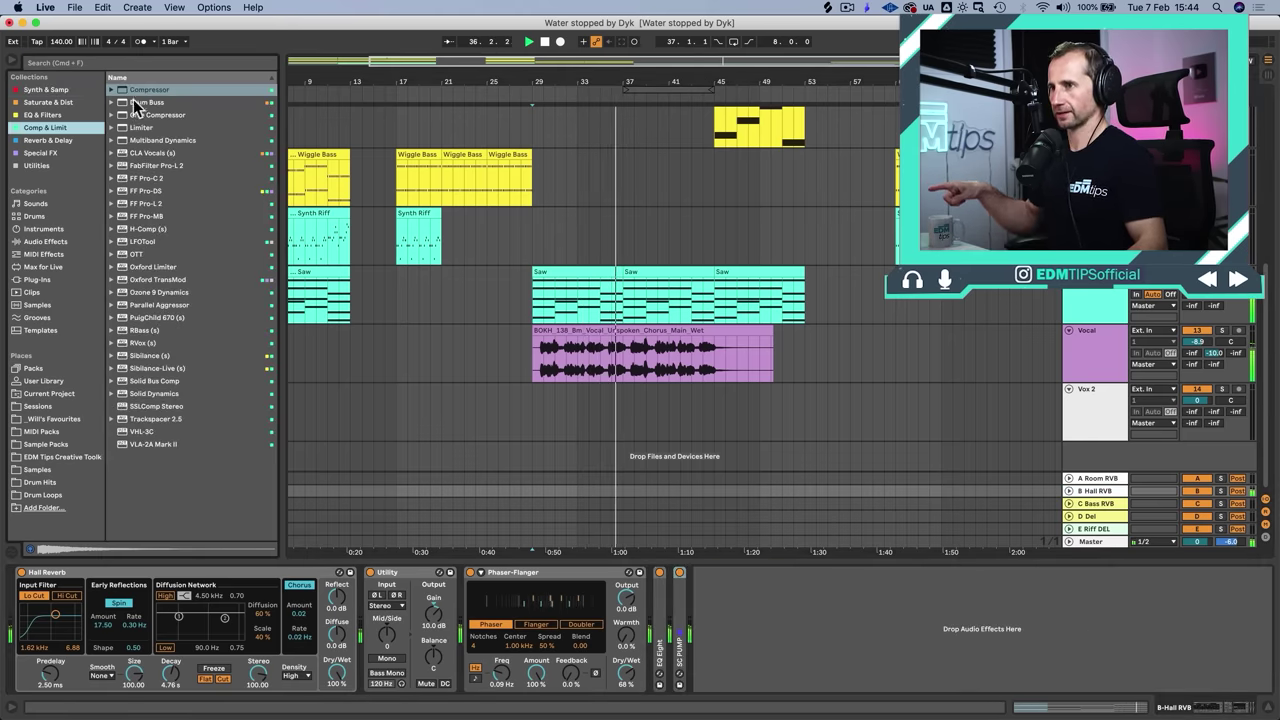
left_click_drag(140, 90, 740, 607)
left_click(708, 574)
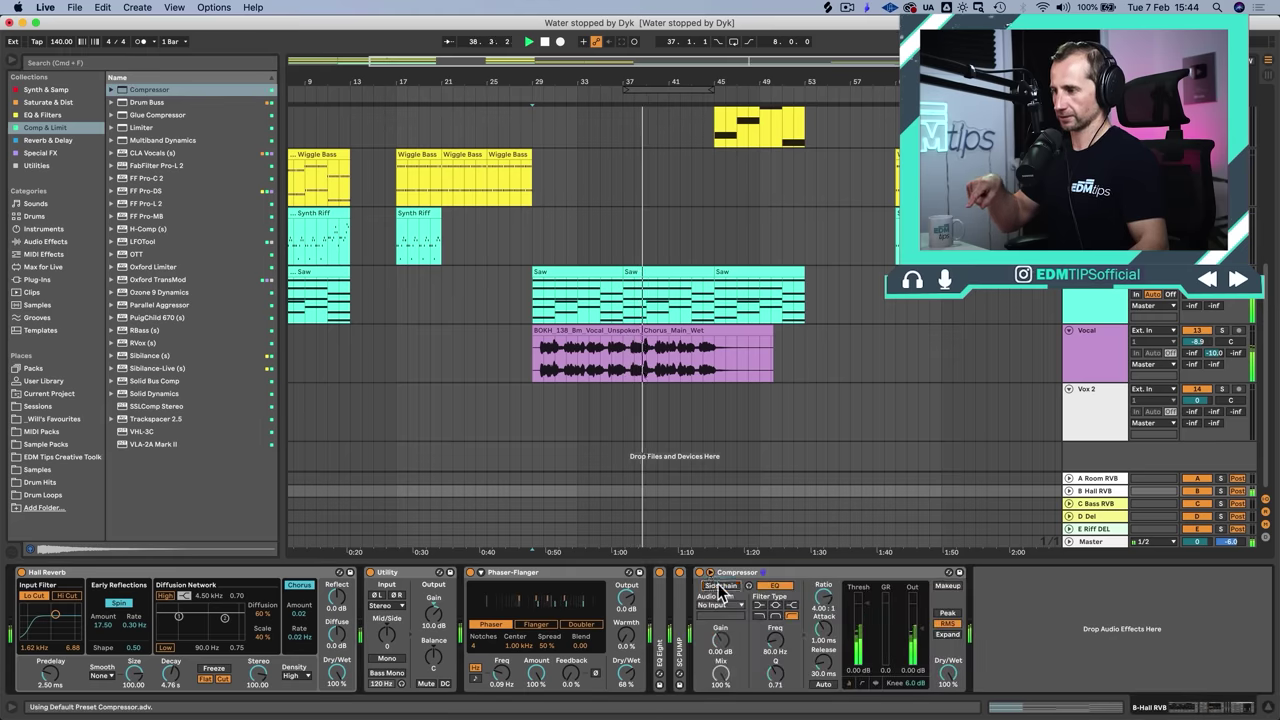
left_click(720, 605)
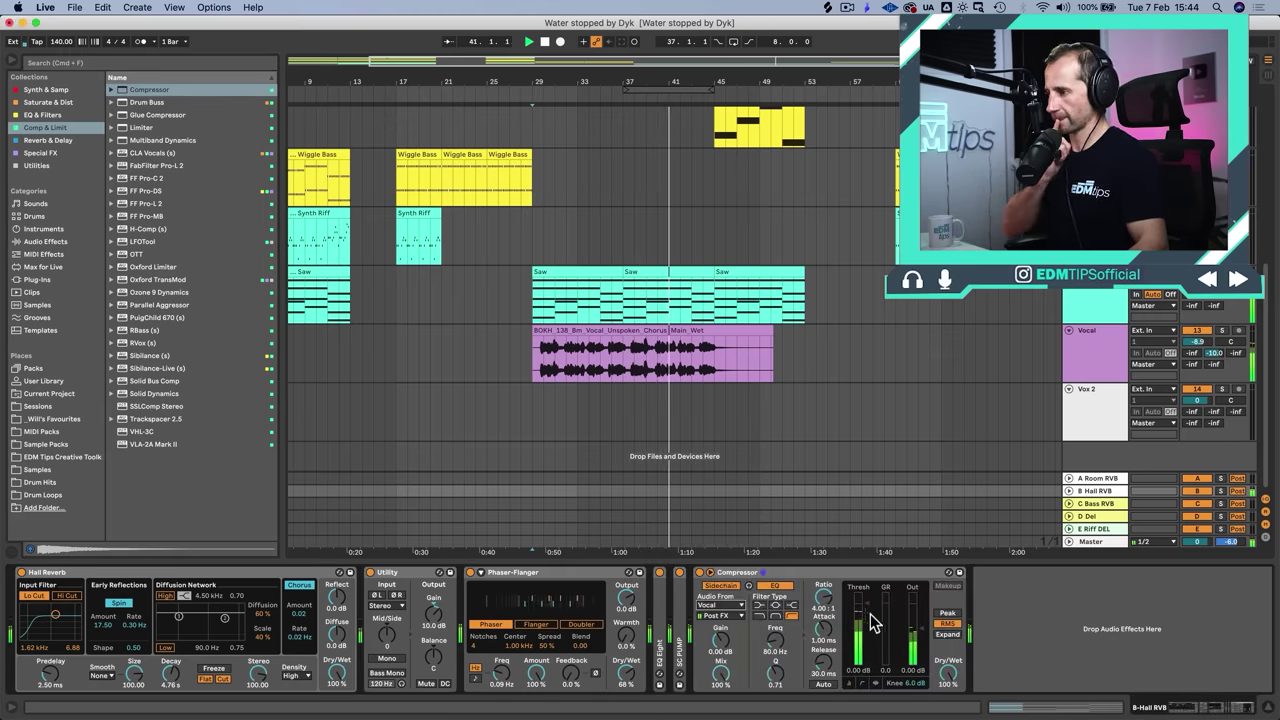
left_click_drag(868, 610, 864, 643)
Step: Stop playback and delete the added Compressor from the B Hall RVB return
key("space")
left_click(827, 572)
key("BackSpace")
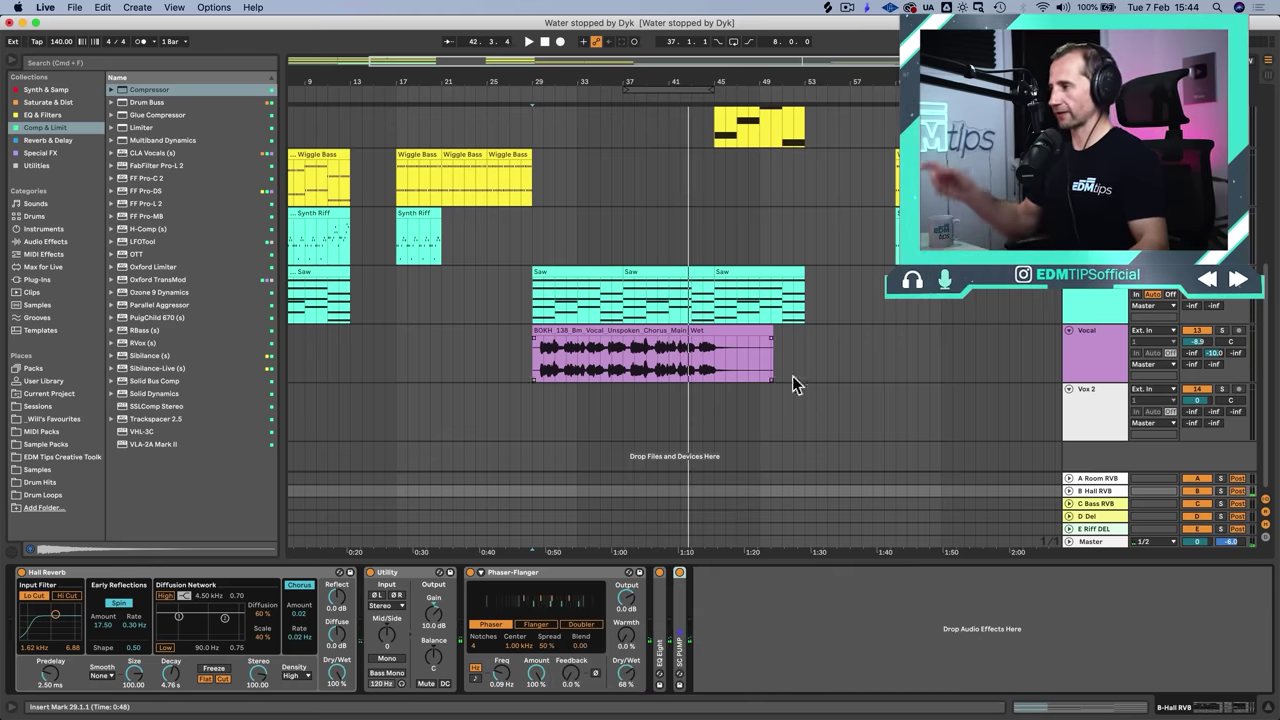
Step: Audition the break from bar 41 and look at the device chains of the Vocal, Wiggle Bass and Saw tracks
left_click(1103, 362)
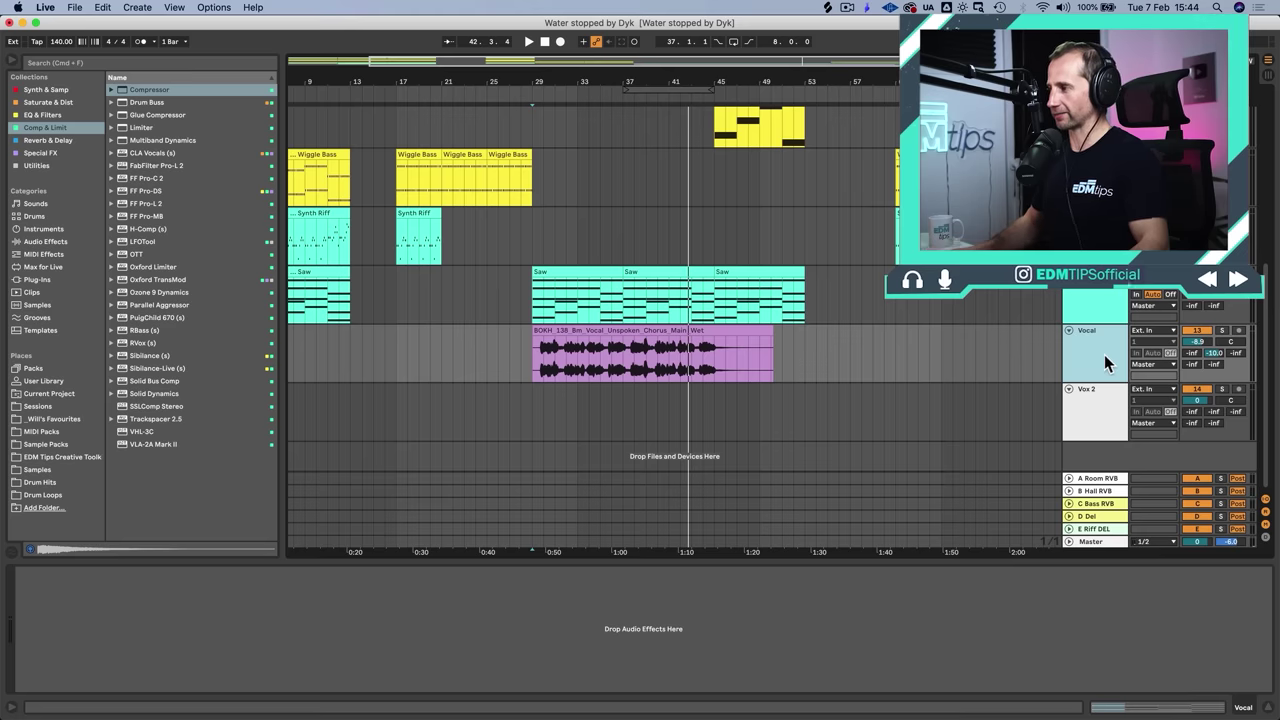
left_click(665, 355)
key("space")
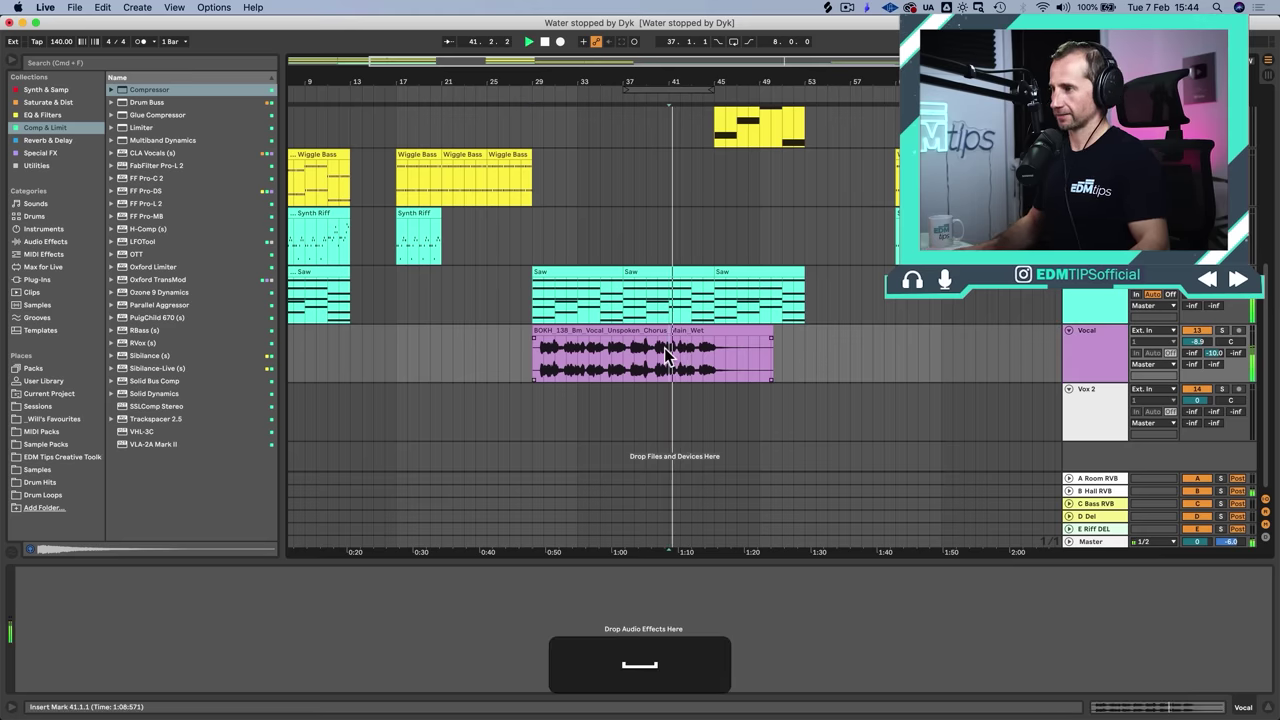
left_click(1097, 190)
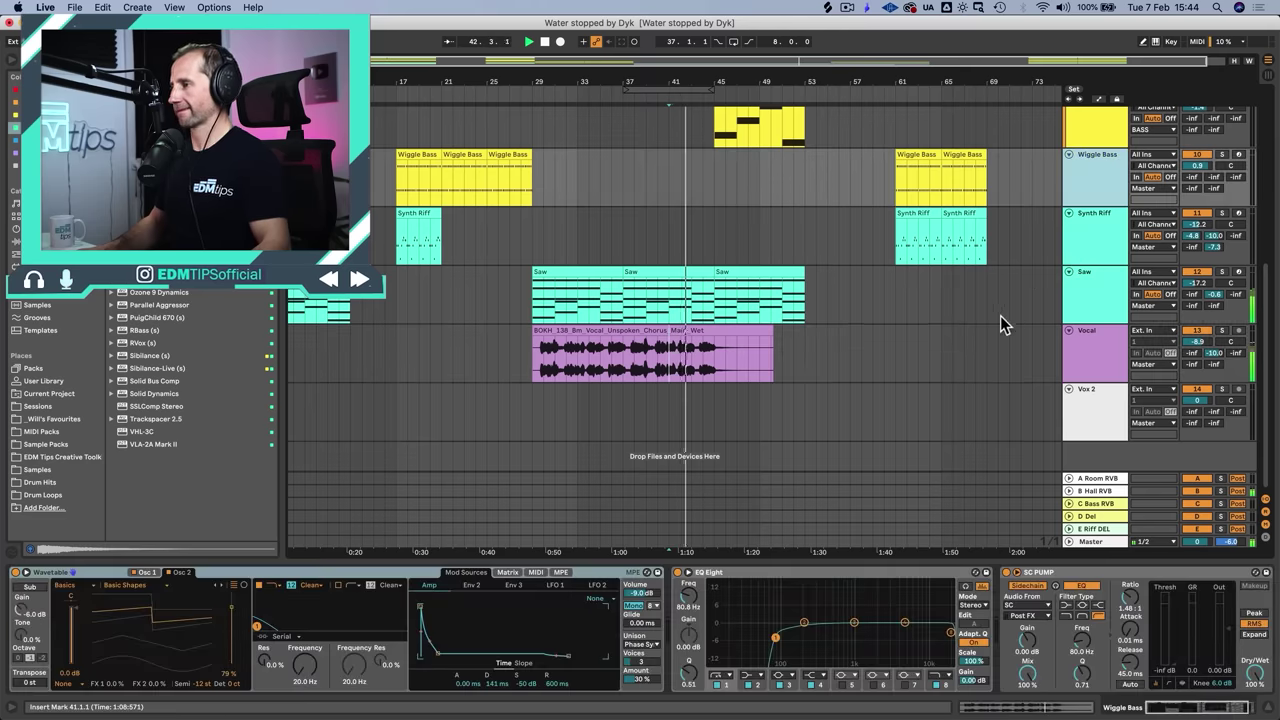
left_click(1126, 301)
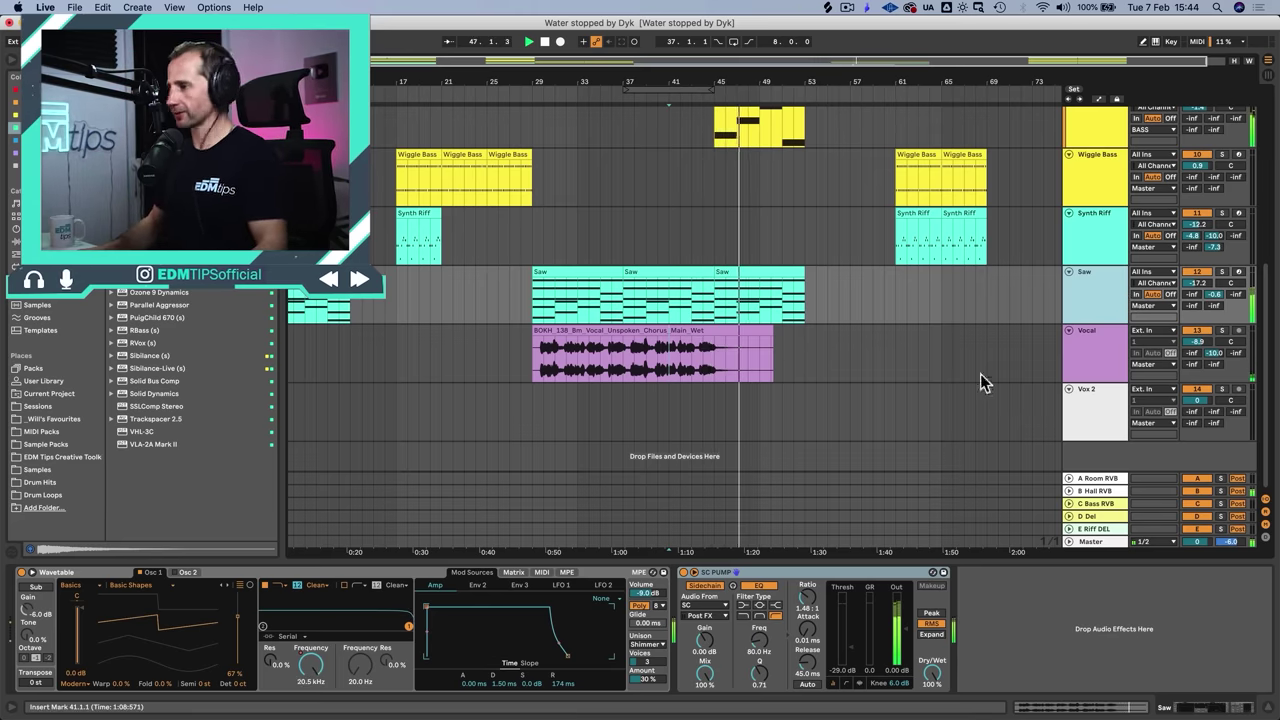
Step: Duplicate the Saw track and delete the copy's clips between bars 29 and 45
scroll(870, 346, "up", 1)
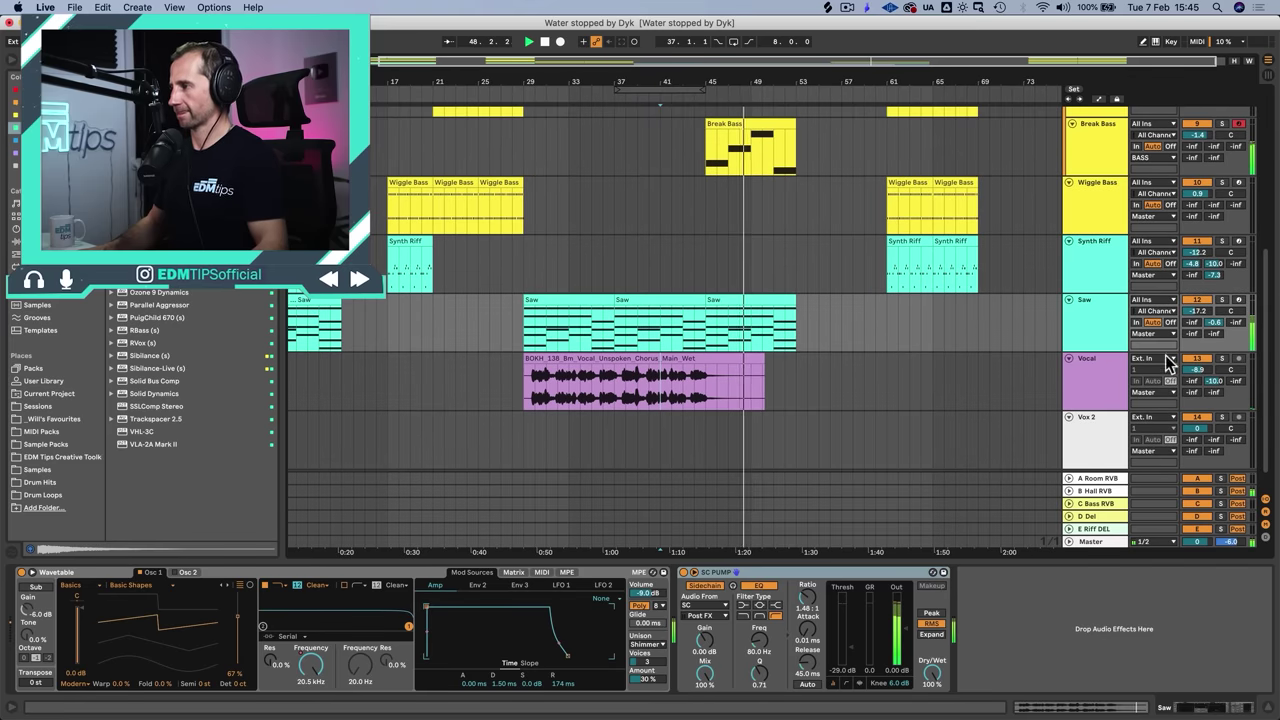
key("super+d")
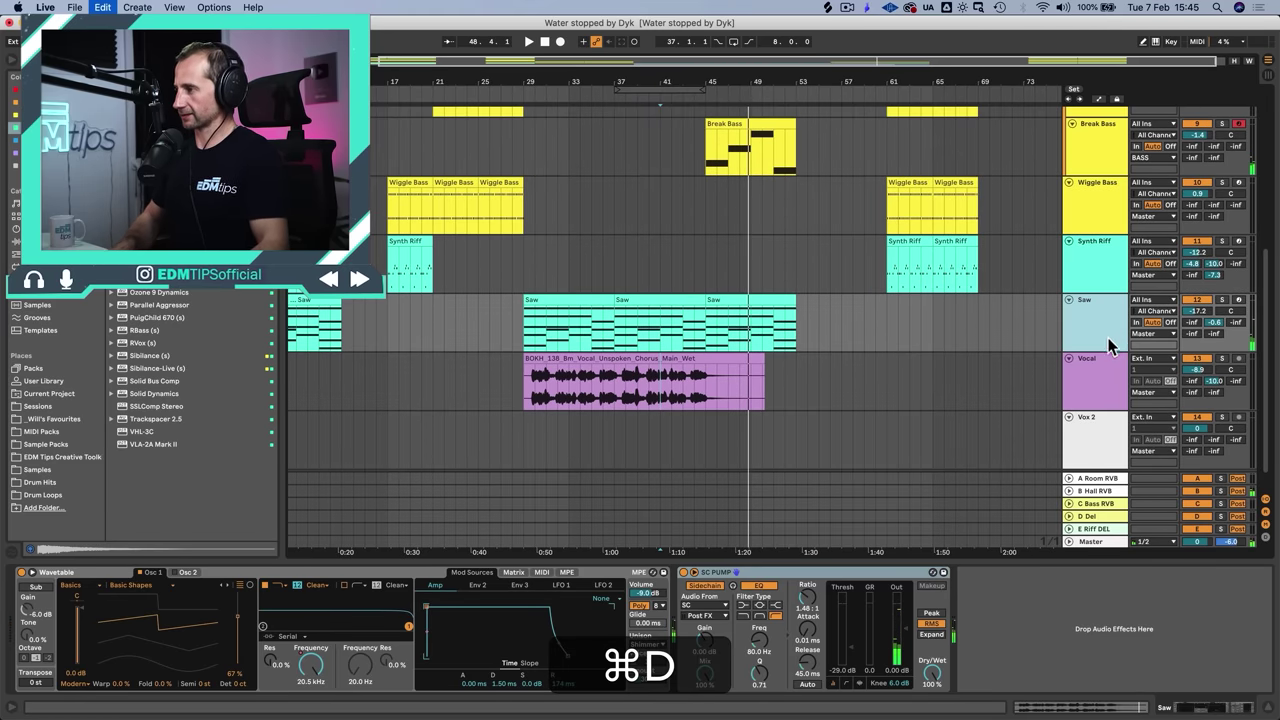
left_click(652, 360)
key("BackSpace")
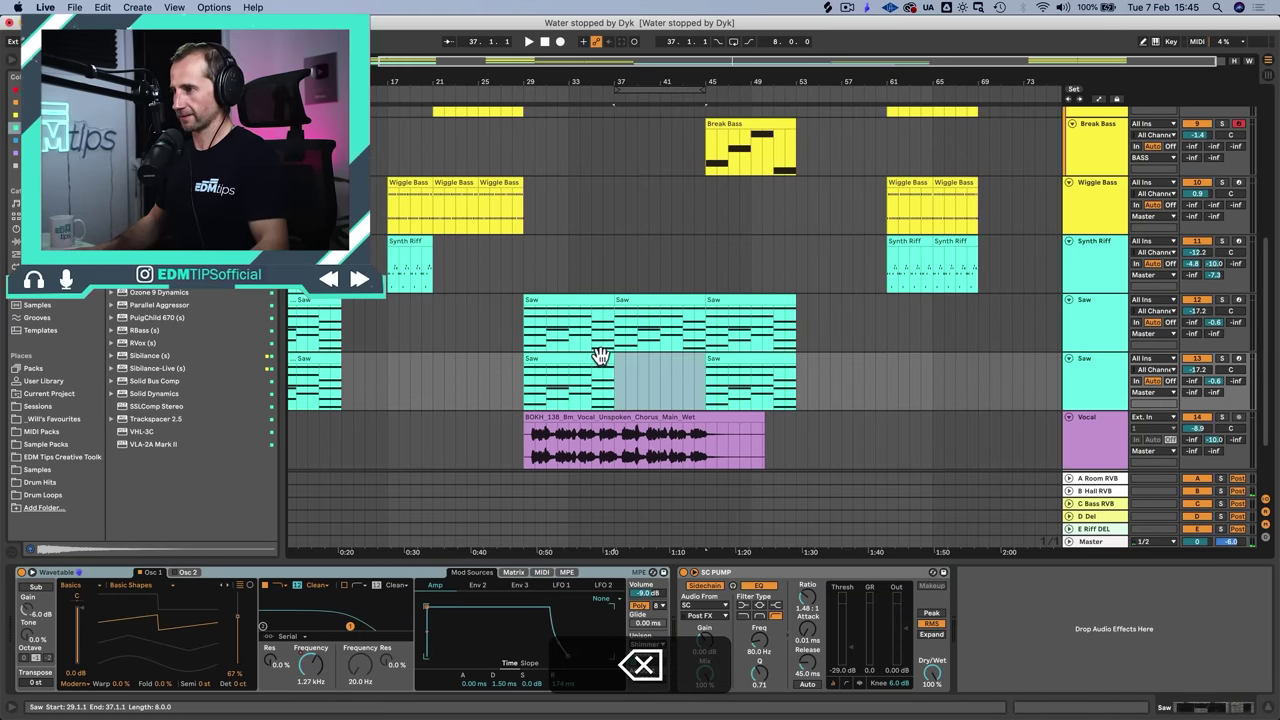
left_click(600, 357)
key("BackSpace")
Step: Open the duplicated Saw track's clip at bar 45 and delete all its notes
double_click(736, 357)
key("shift+Tab")
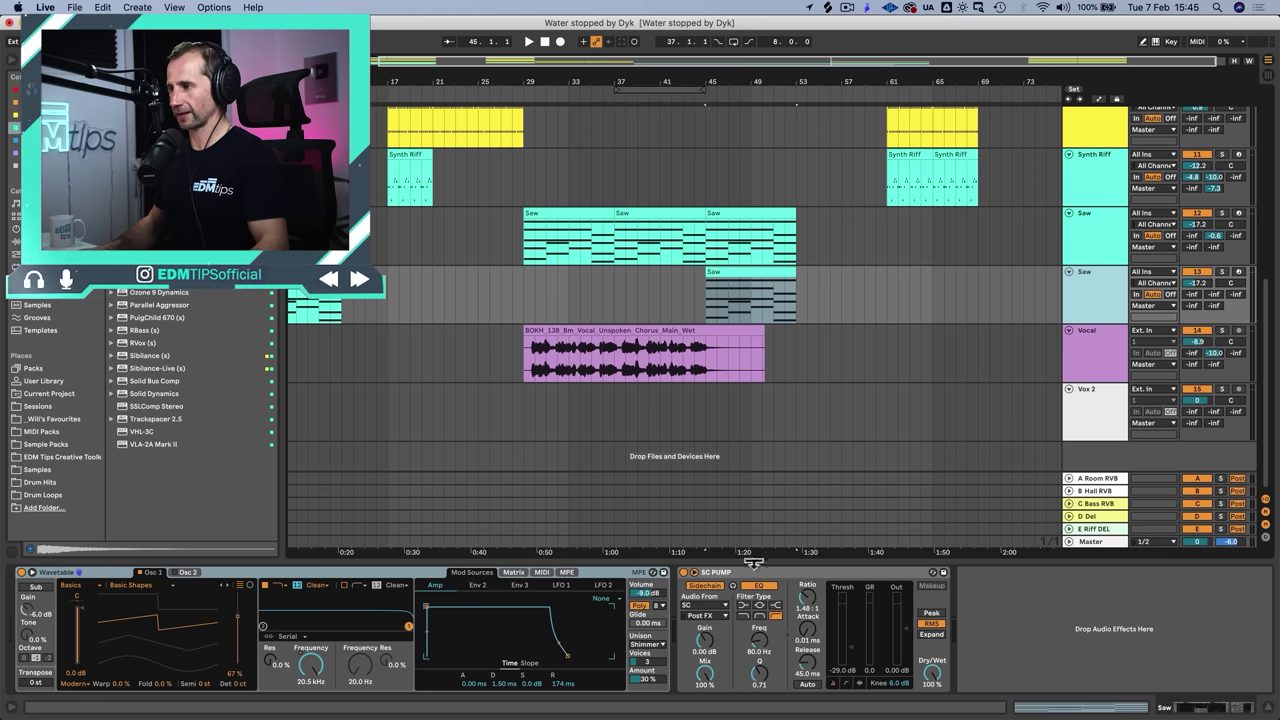
left_click(738, 293)
double_click(738, 290)
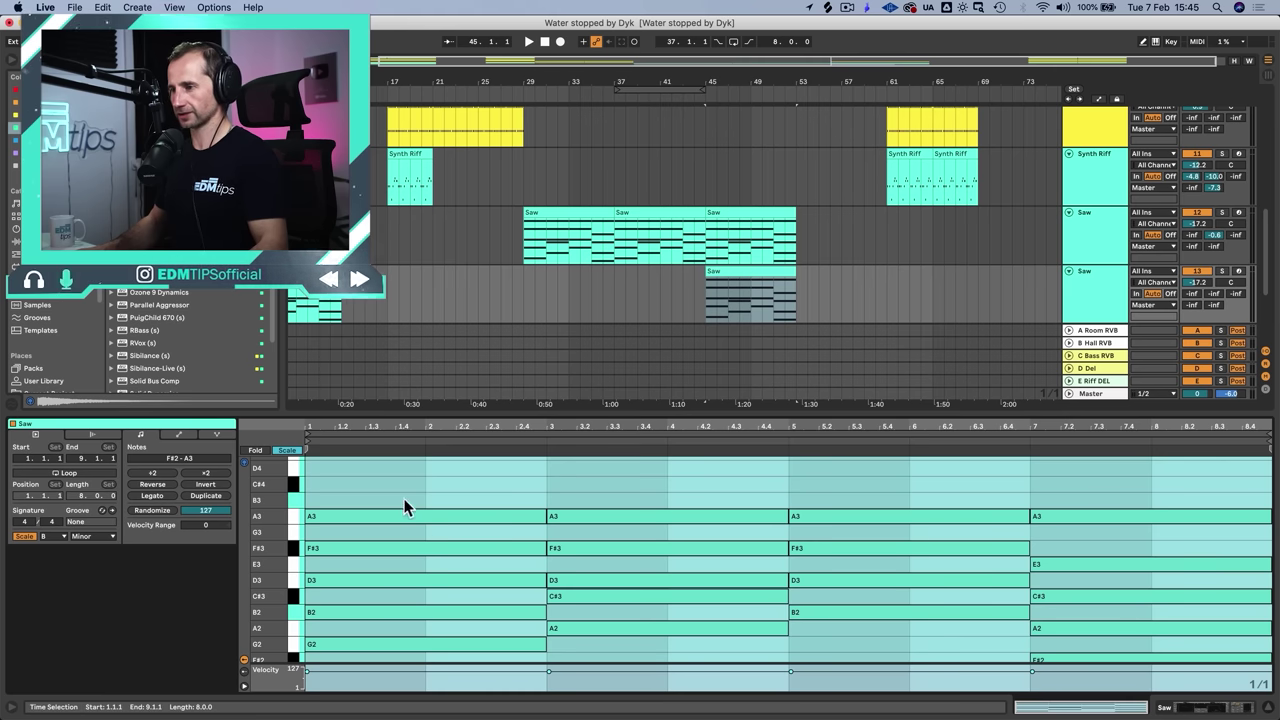
left_click(403, 527)
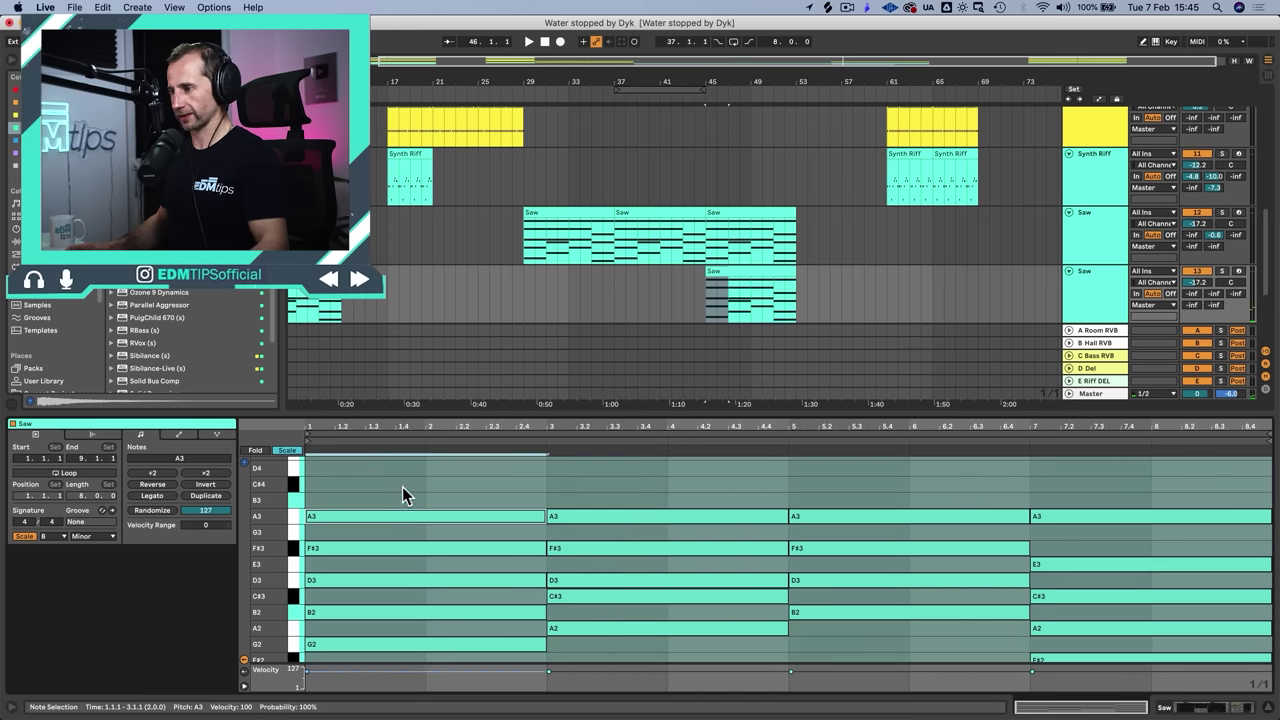
left_click(404, 488)
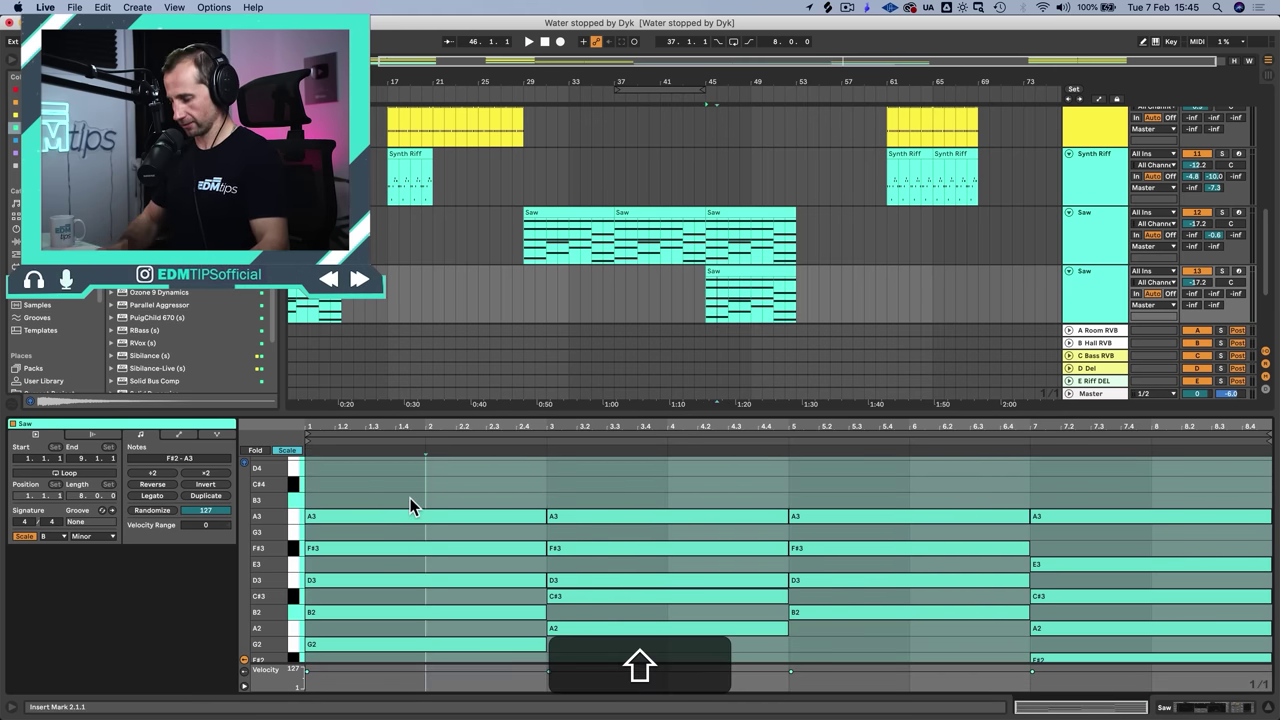
key("super+a")
key("super+BackSpace")
Step: Add a one-bar D4 note at the start of the emptied Saw clip and audition it with the break
key("space")
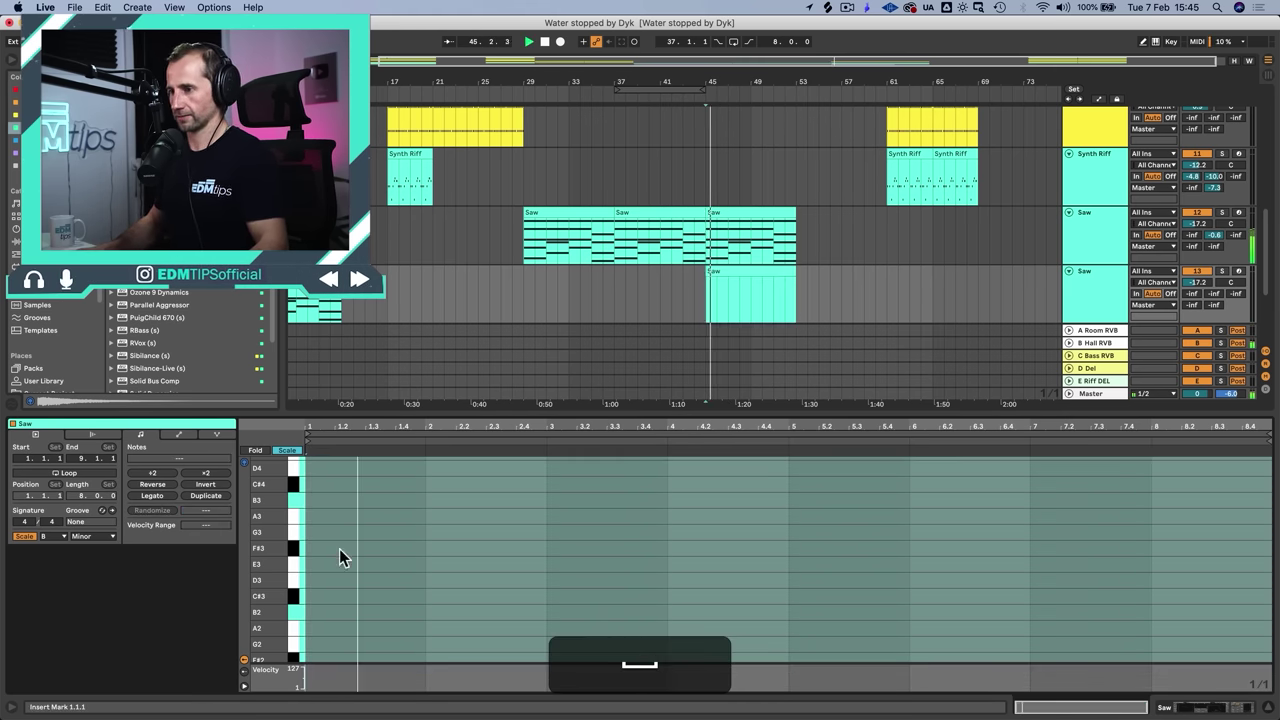
double_click(310, 499)
key("Up")
key("Up")
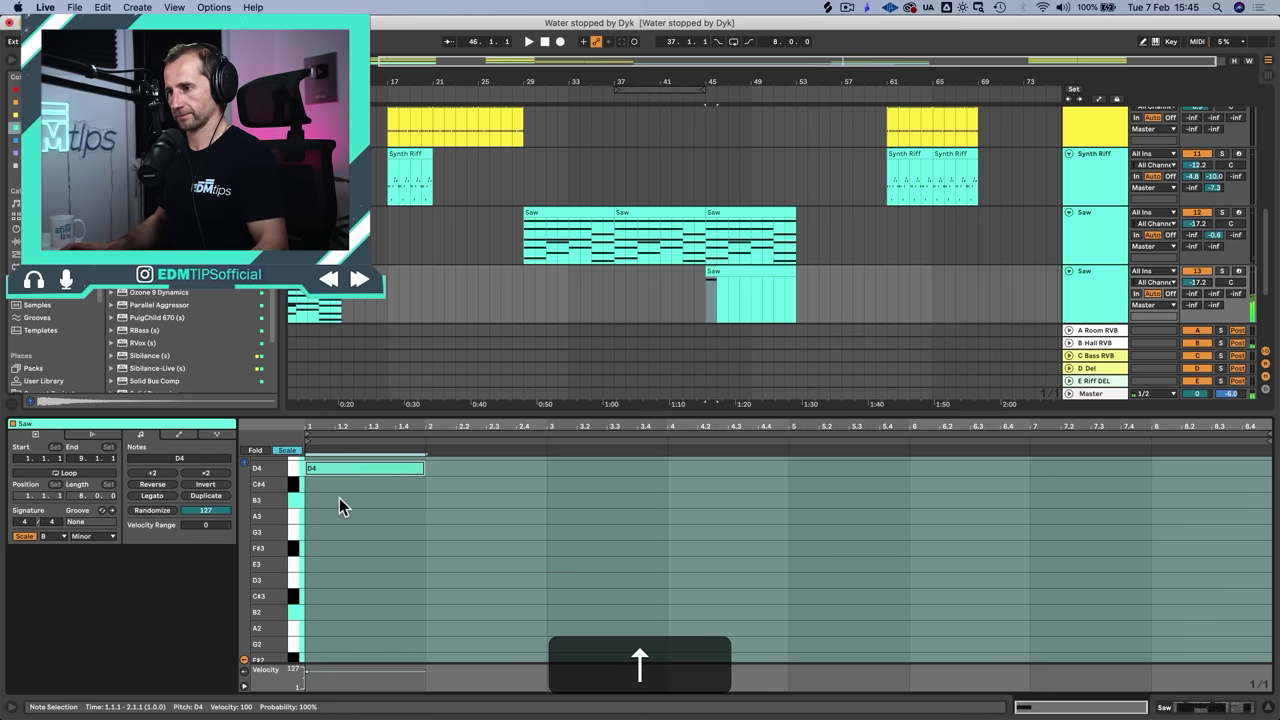
scroll(367, 498, "up", 1)
key("space")
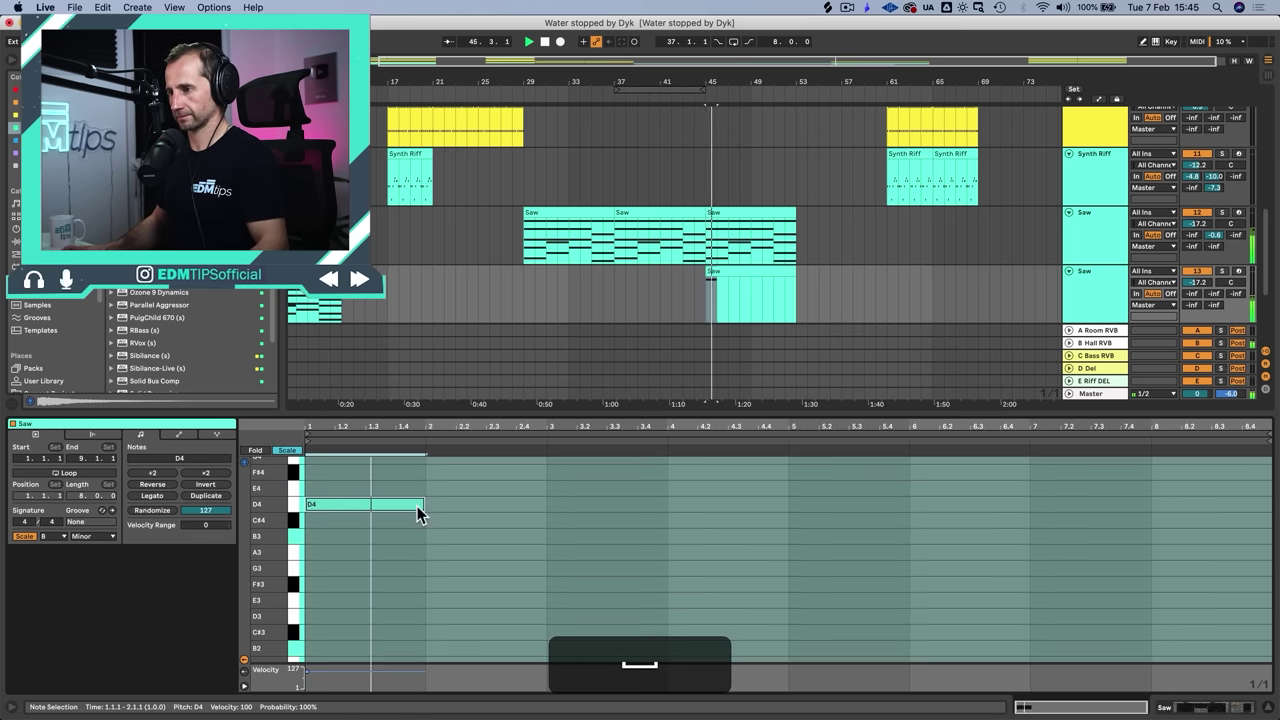
key("space")
Step: Copy the D4 note to bar 2 of the clip as C#4 and play the result
key("super+2")
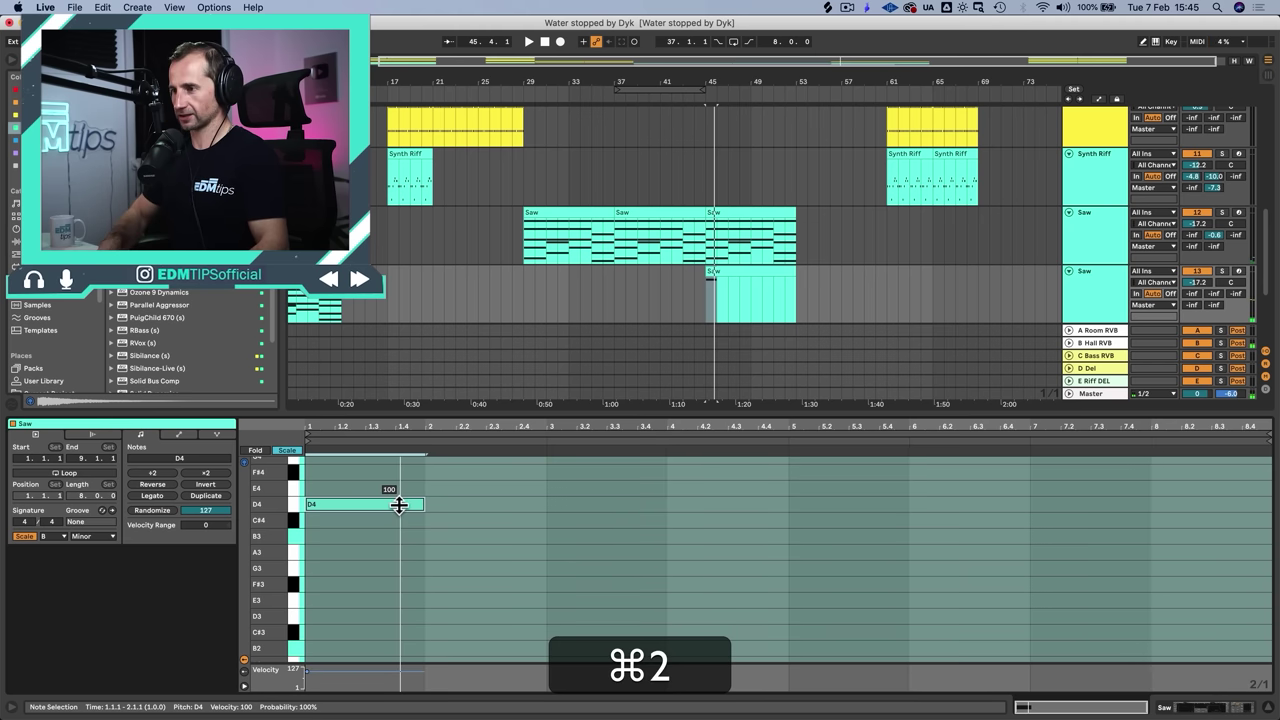
left_click_drag(400, 512, 524, 522)
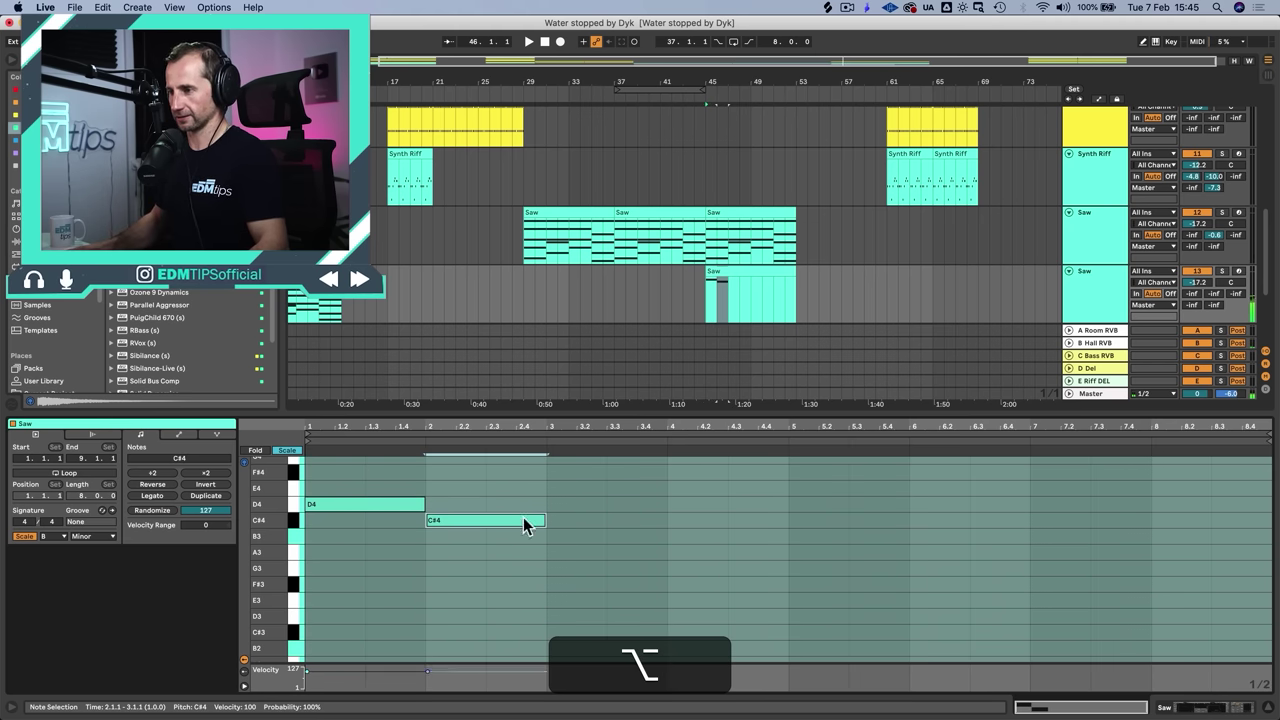
key("space")
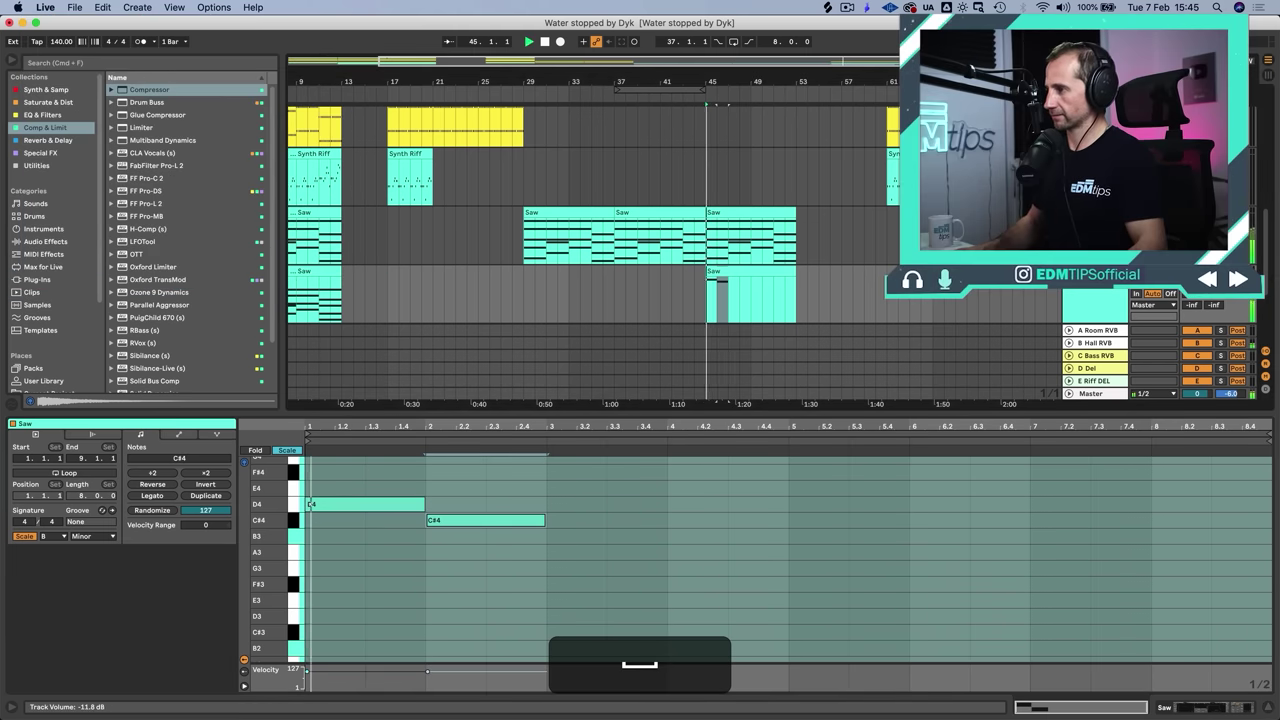
Step: Complete the melody with A3 over bars 3–4, B3 in bar 5, C#4 in bar 6 and D4 over bars 7–8
left_click_drag(480, 520, 600, 544)
left_click_drag(600, 544, 600, 552)
left_click_drag(666, 552, 788, 552)
left_click_drag(728, 552, 849, 540)
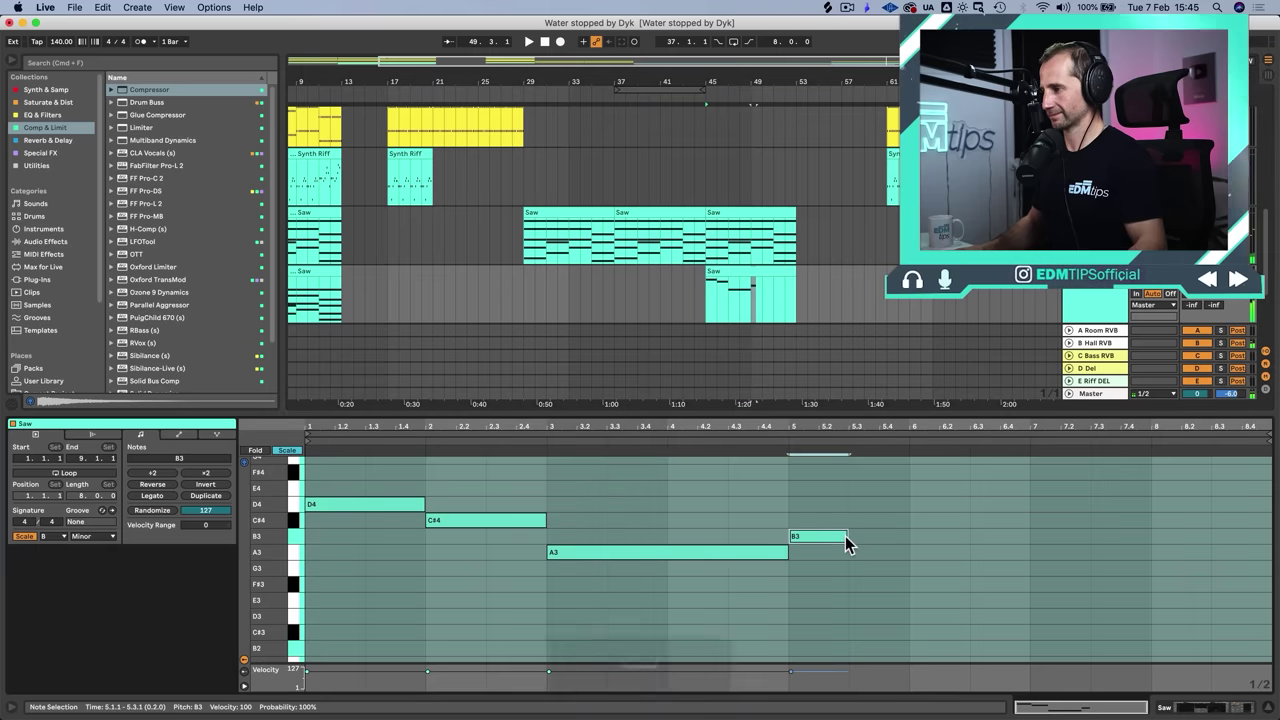
left_click_drag(1020, 520, 1141, 508)
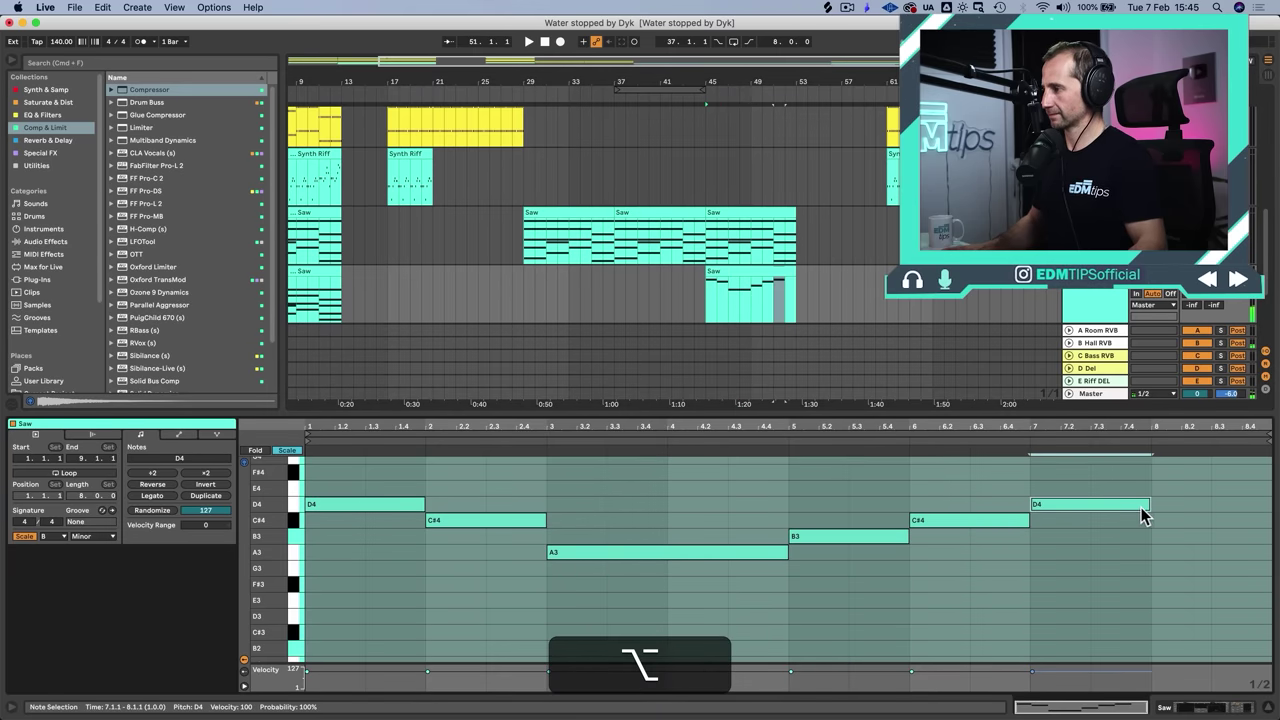
key("Left")
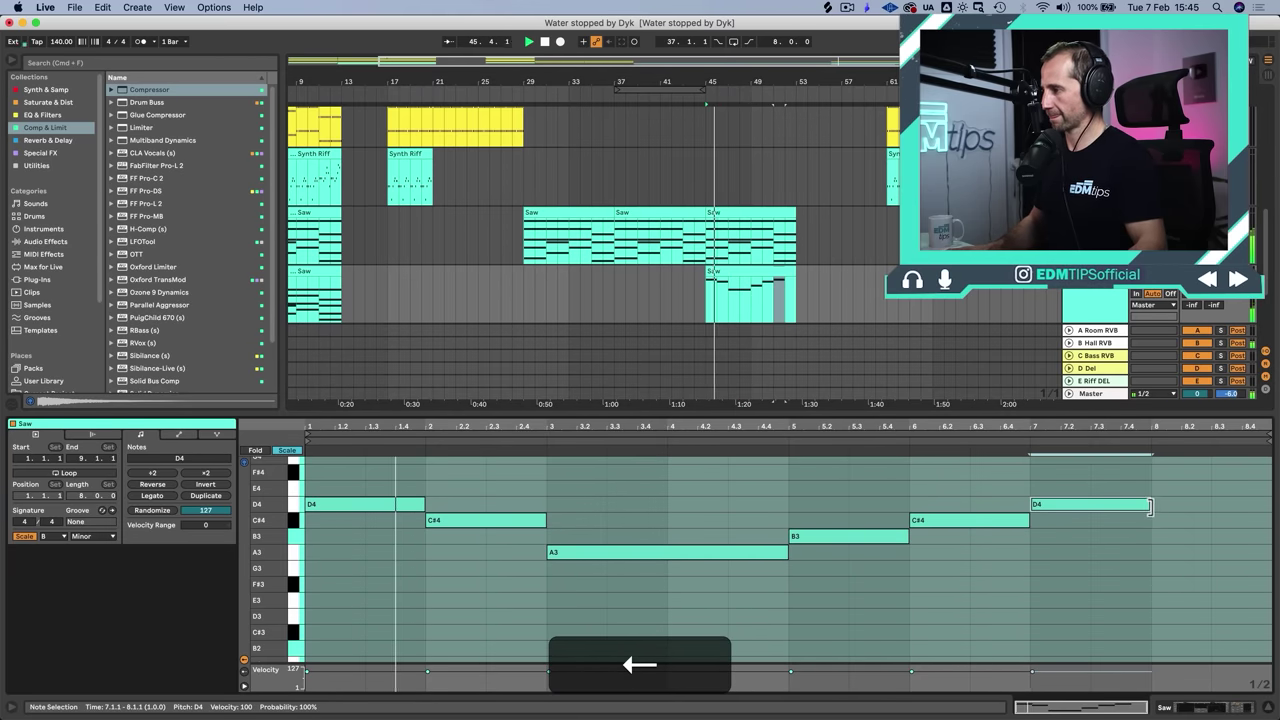
left_click_drag(1148, 507, 1270, 507)
key("shift+Tab")
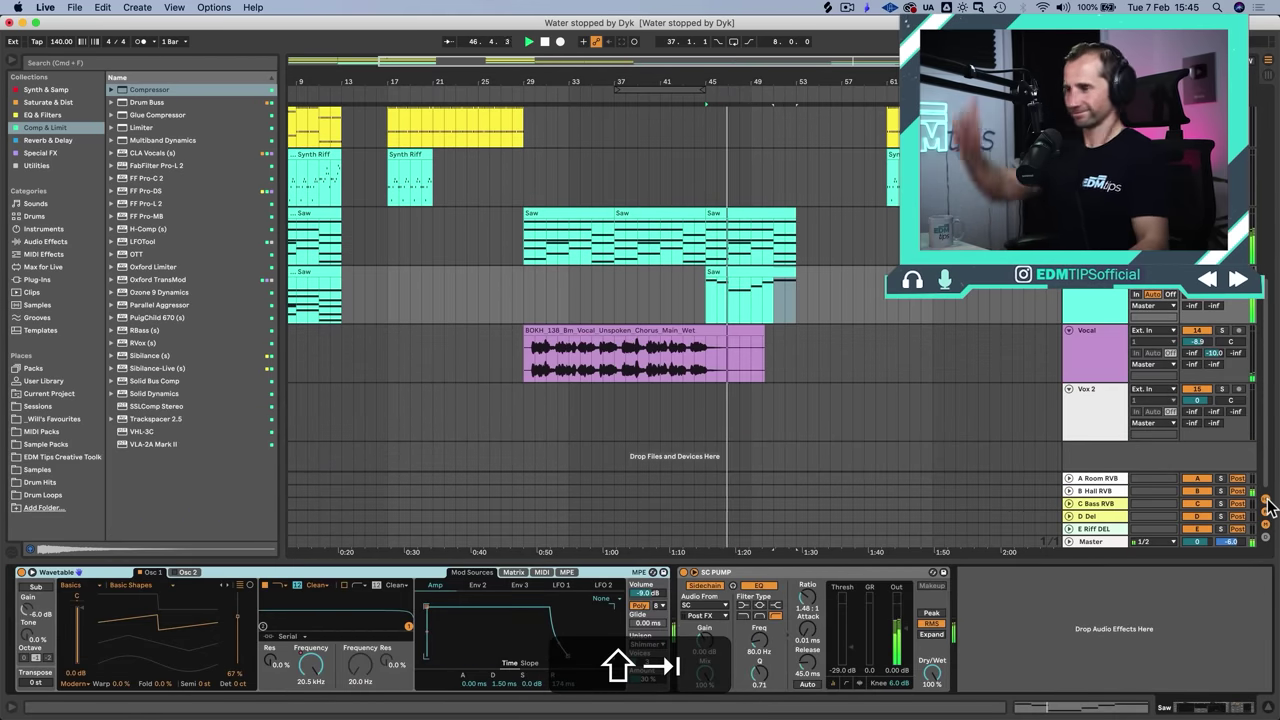
Step: Transpose the new melody clip up an octave and set the duplicated Saw track's volume to -13.4 dB
double_click(722, 280)
key("shift+super+Up")
key("shift+Tab")
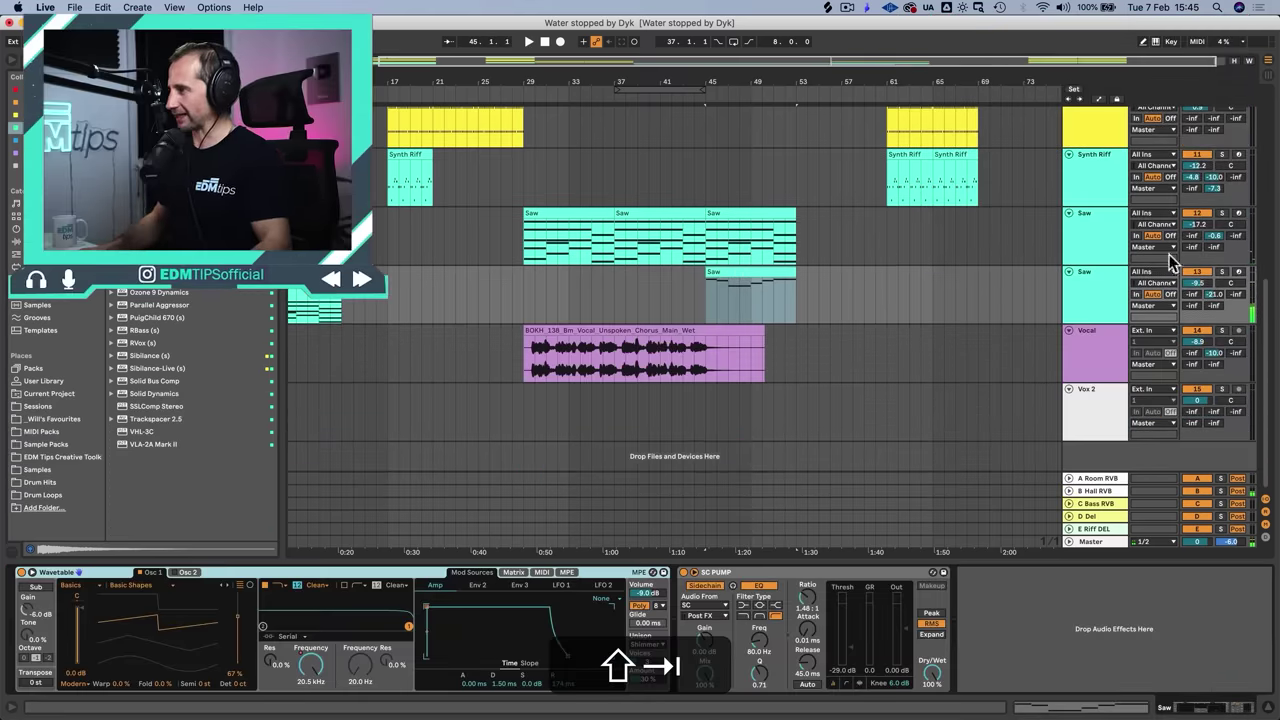
left_click_drag(1197, 283, 1197, 320)
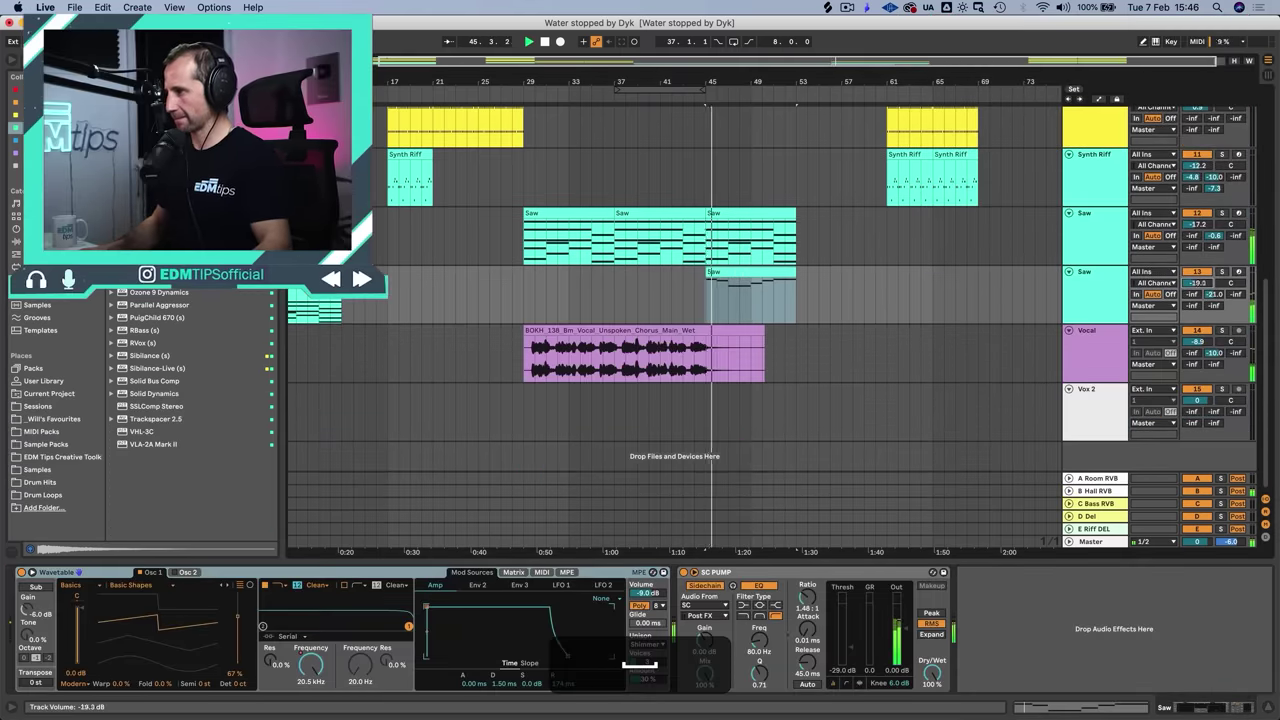
left_click_drag(1197, 283, 1197, 268)
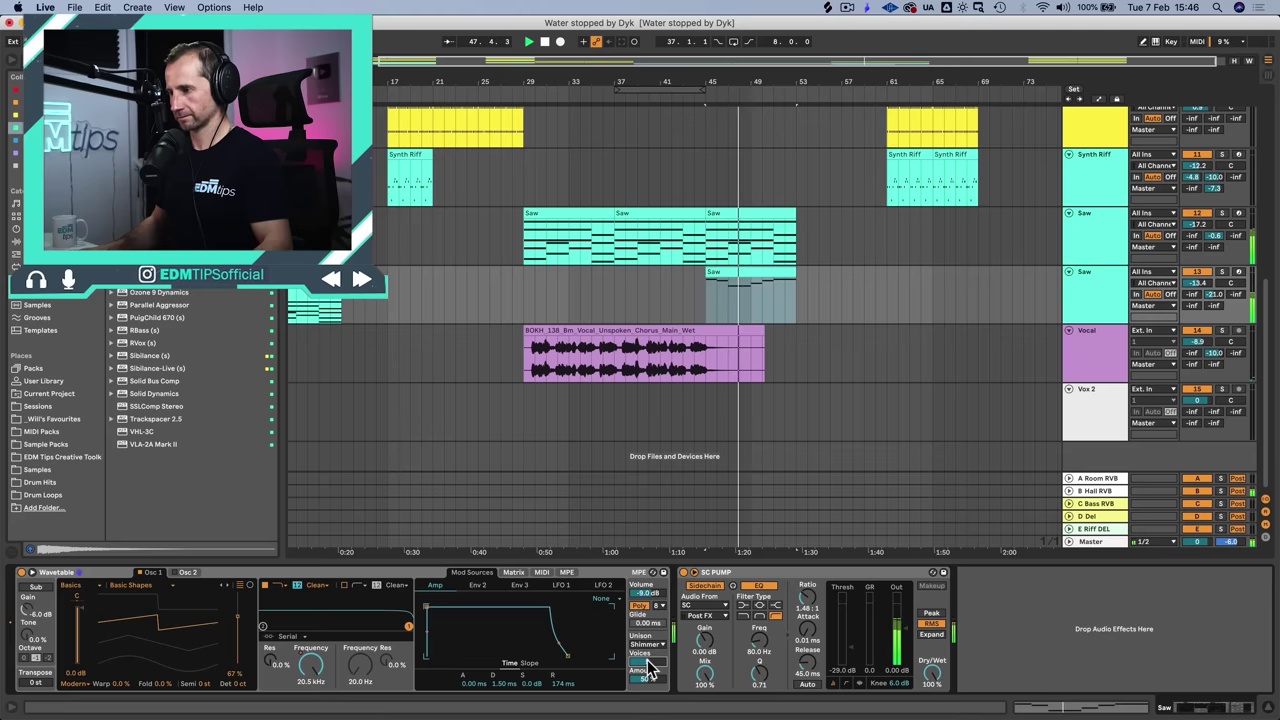
Step: Lower the bar 6 note of the Saw melody clip to G4 and the final bar 7–8 note to F#4
double_click(755, 274)
key("space")
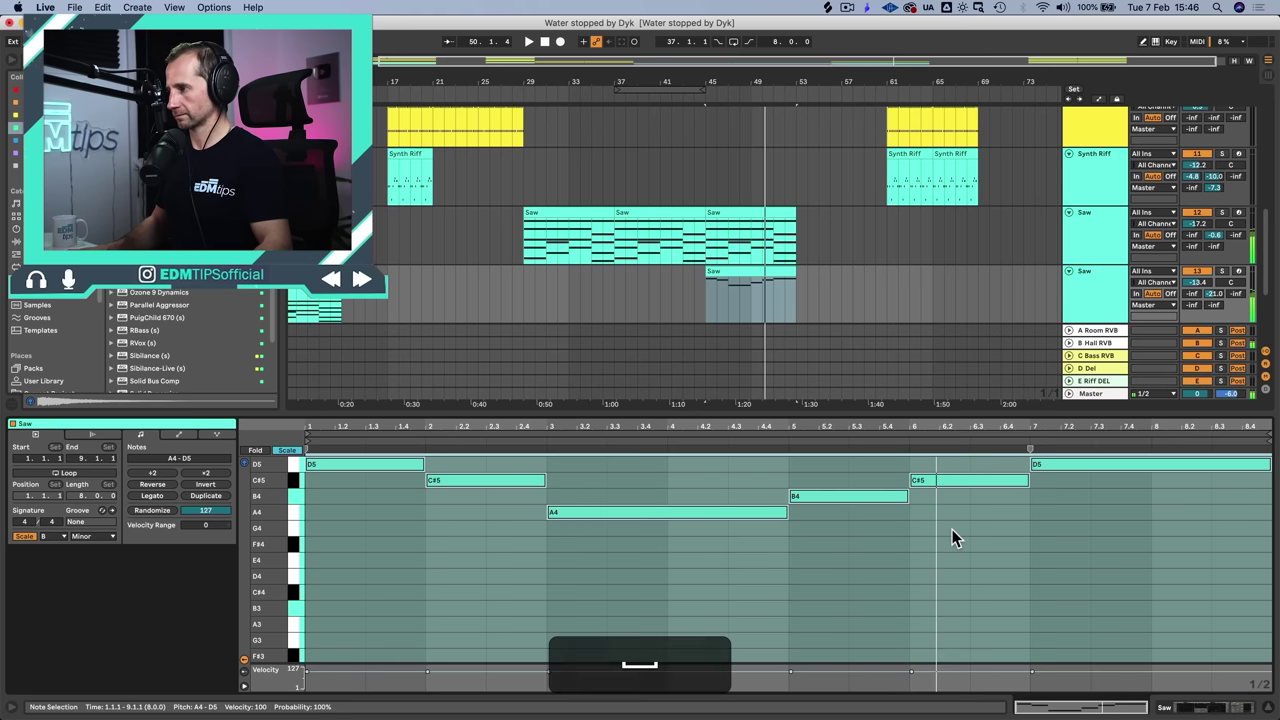
left_click(954, 484)
key("Down")
key("Down")
key("Down")
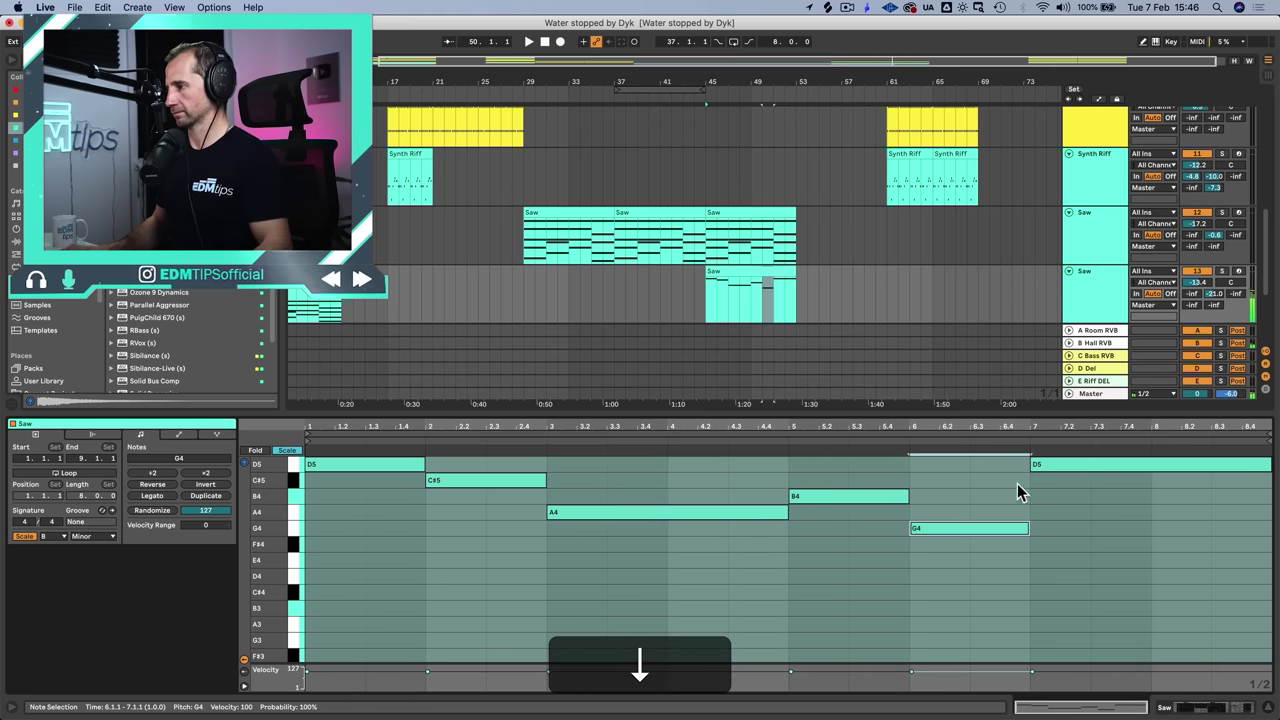
left_click(1062, 470)
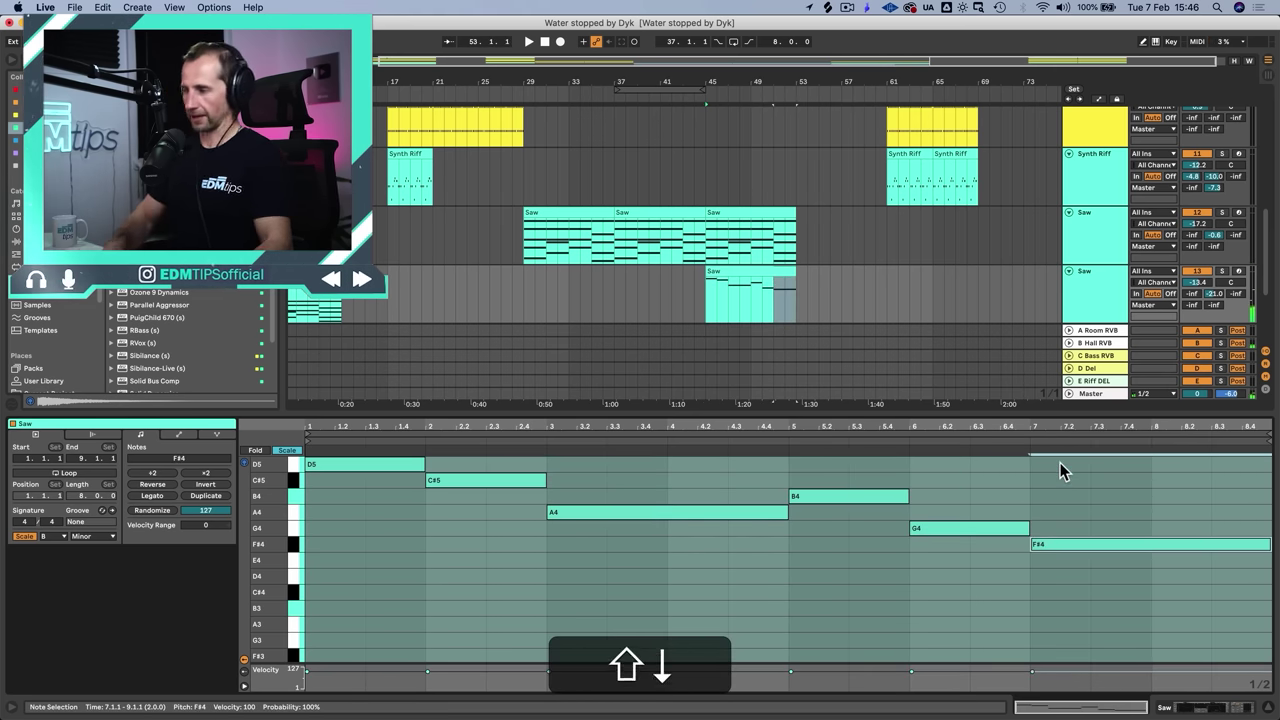
key("shift+Tab")
Step: Copy the one-clip Buzz Bass pattern from bar 61 to bar 53, and audition from about bar 27
left_click(1068, 355)
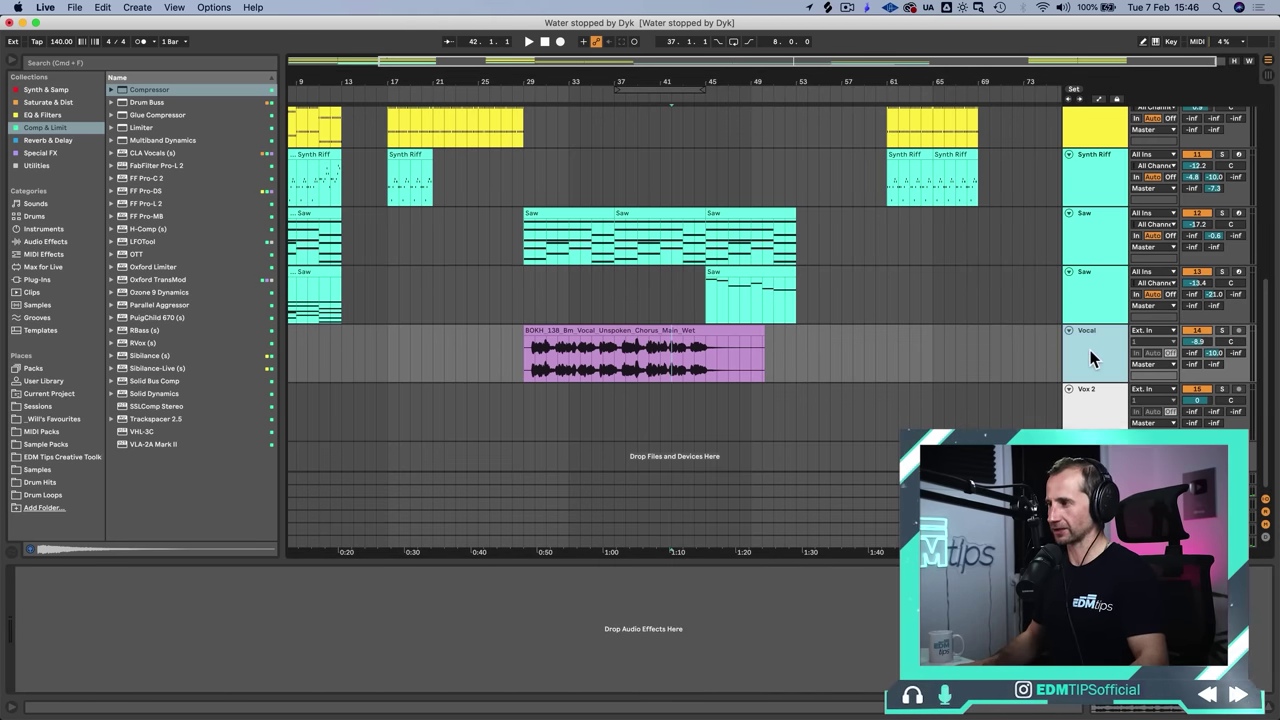
left_click(1078, 413)
scroll(472, 255, "up", 3)
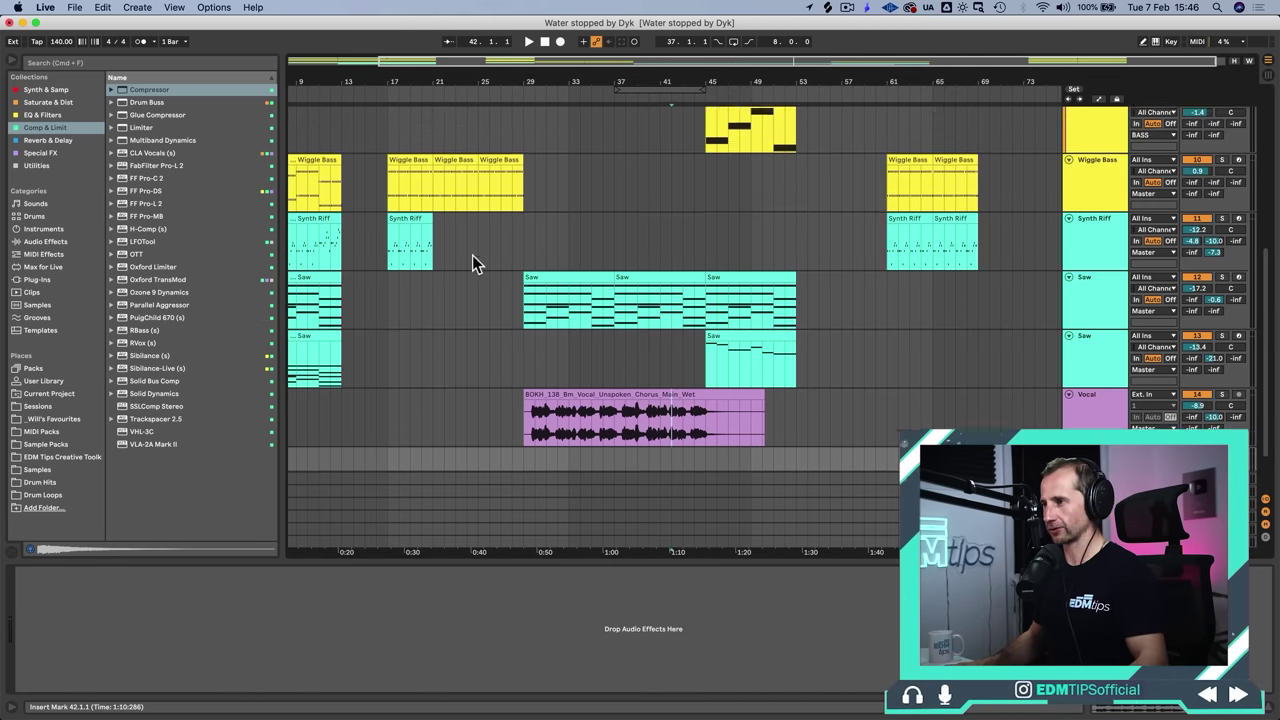
left_click(911, 252, "alt")
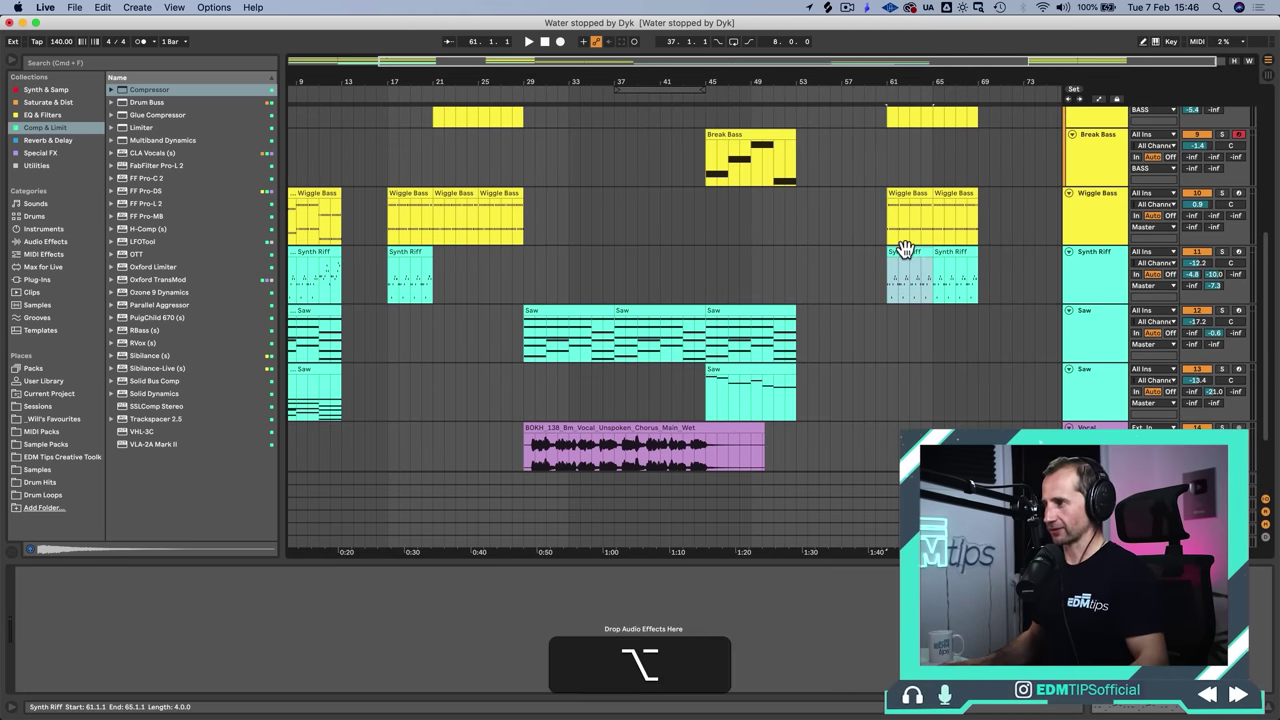
scroll(905, 249, "up", 3)
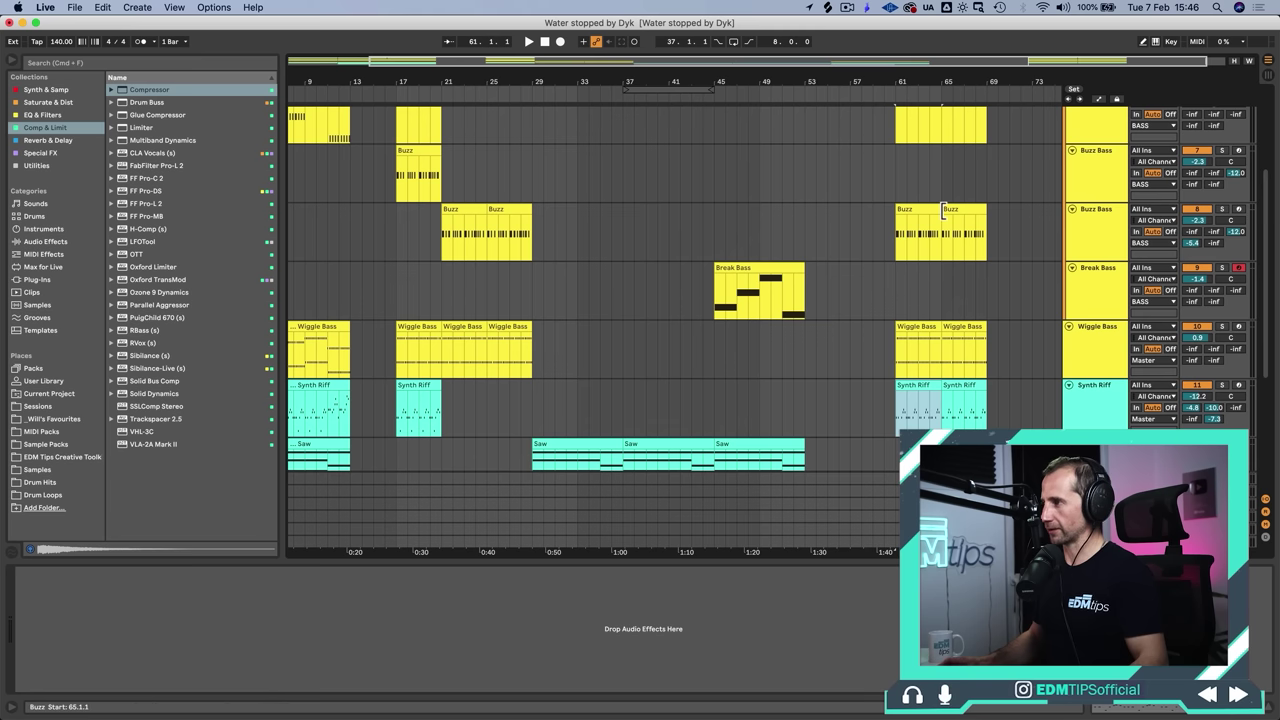
left_click(930, 211)
left_click_drag(931, 211, 824, 222)
key("super+z")
left_click(515, 94)
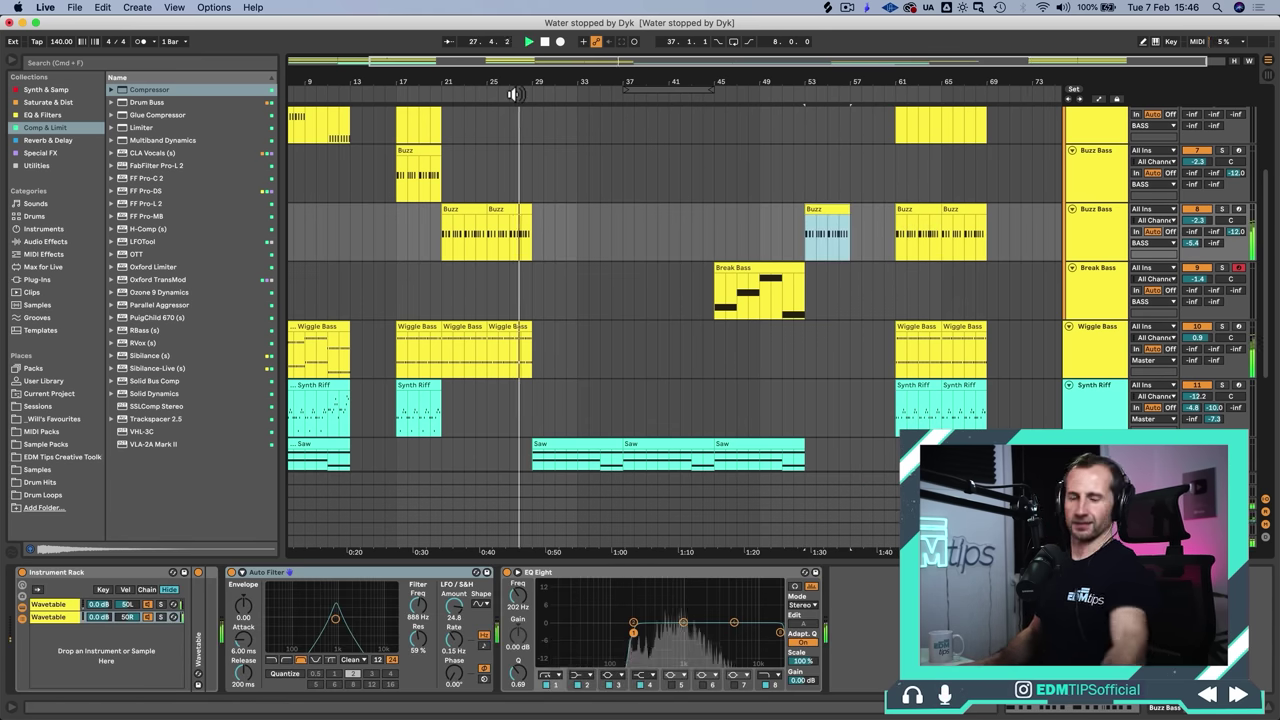
key("space")
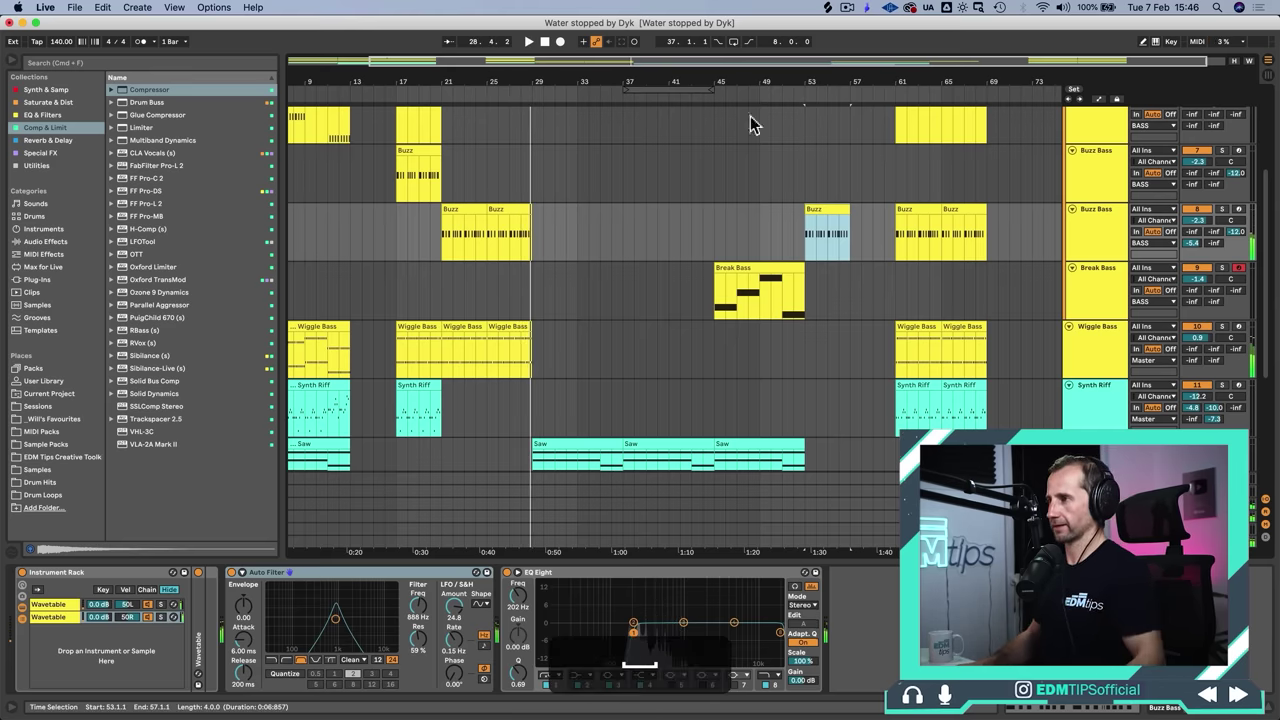
Step: Play the break from about bar 43 and insert a new audio track directly below the Vocal track
left_click(693, 98)
scroll(790, 262, "down", 5)
scroll(790, 262, "left", 2)
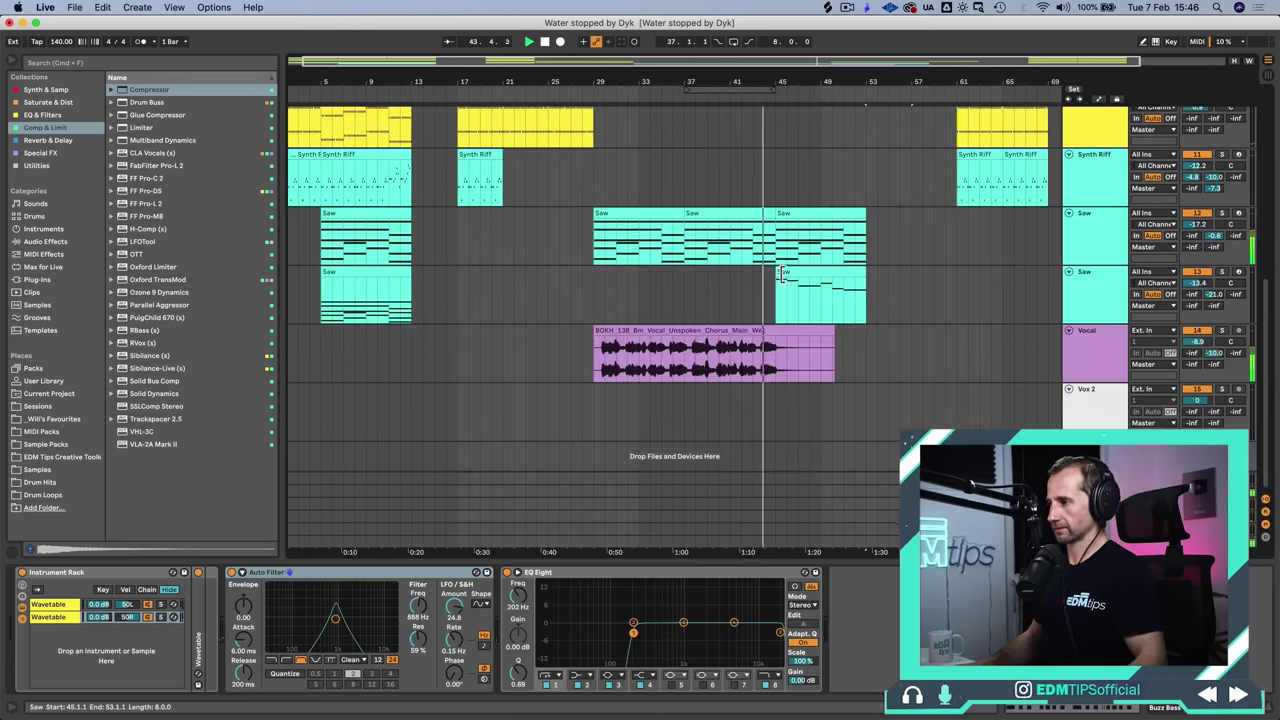
left_click_drag(798, 82, 880, 240)
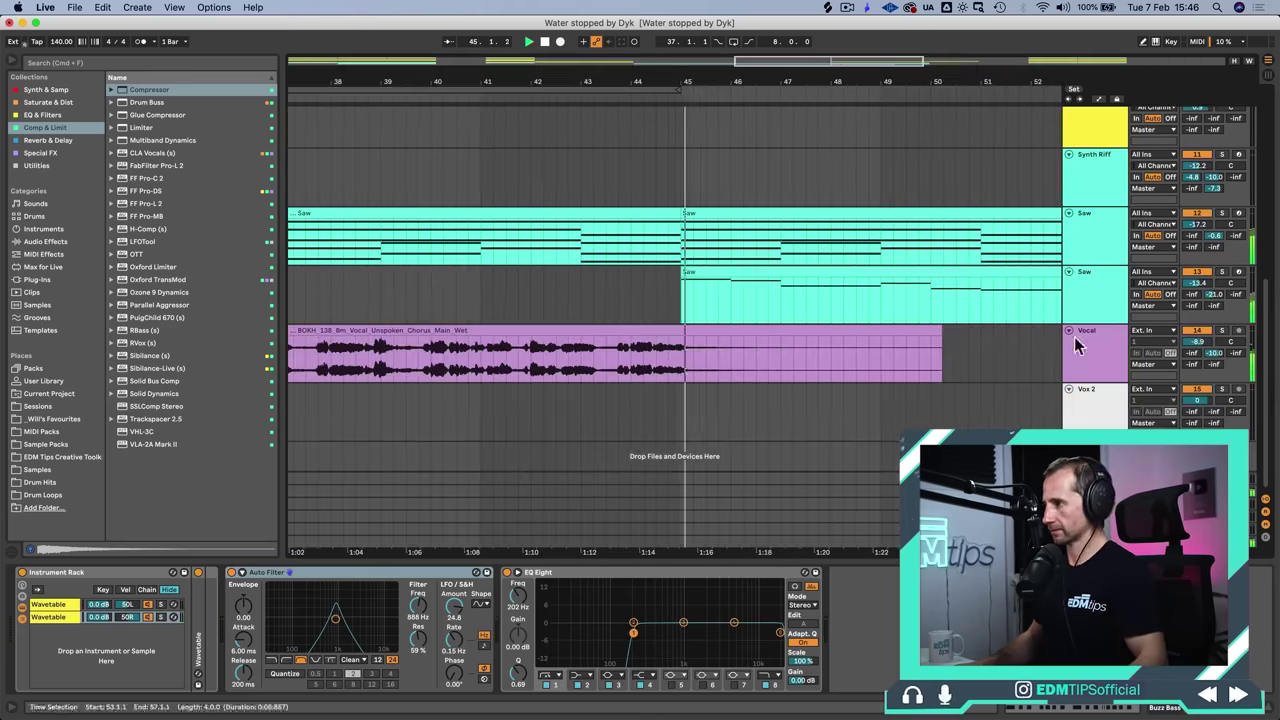
left_click(1105, 359)
key("super+t")
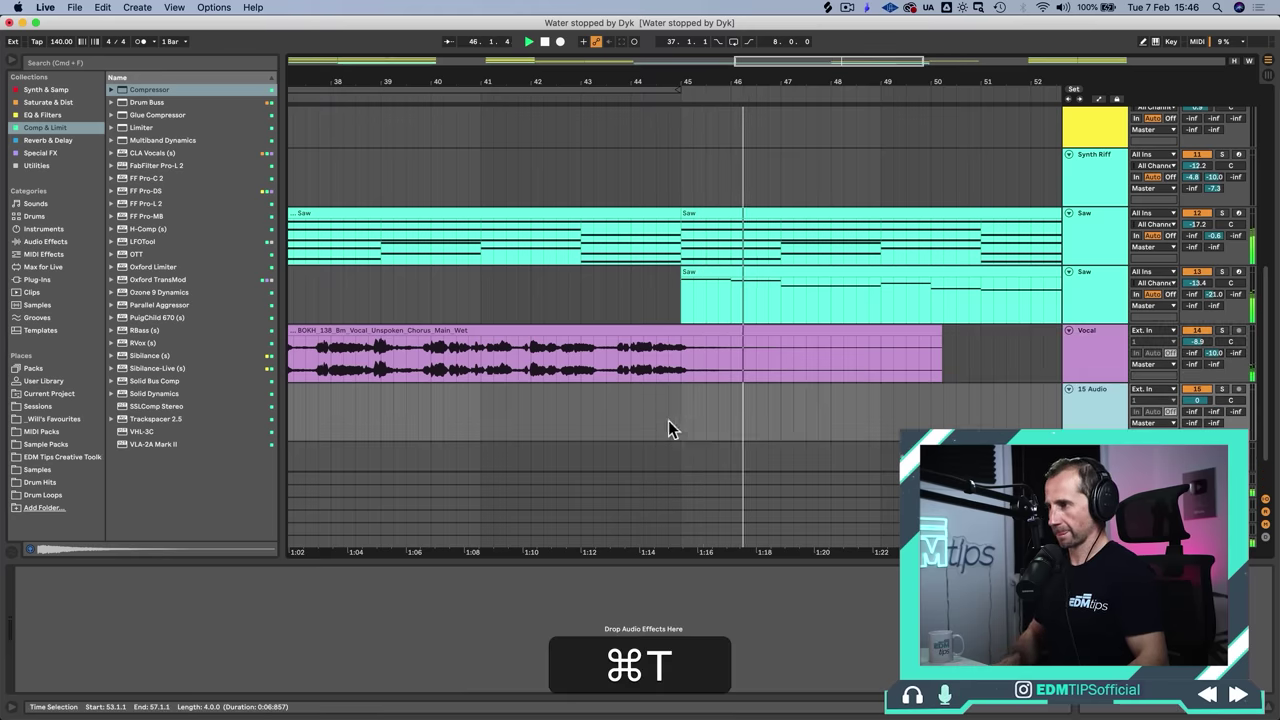
Step: Copy the one-bar vocal phrase from 43.4.1 to 44.4.1 and paste it onto the new audio track at 44.4.1
left_click(618, 357)
left_click_drag(618, 357, 661, 358)
key("space")
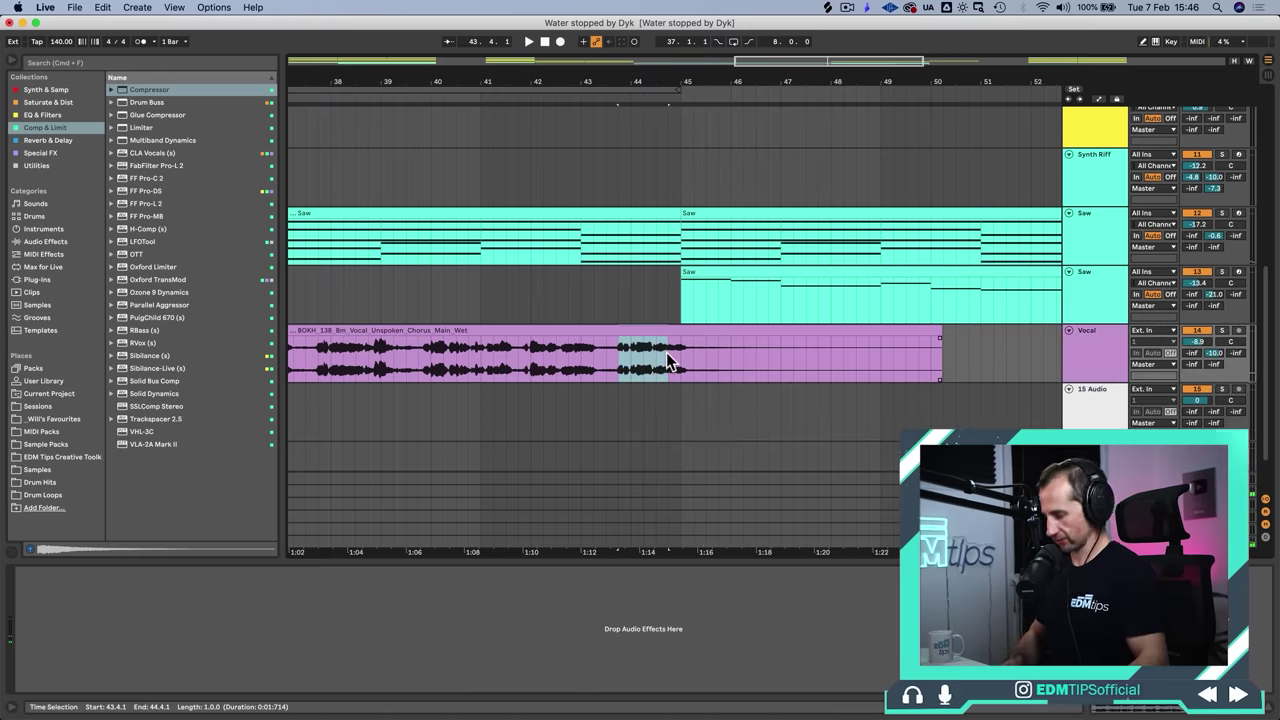
key("super+c")
scroll(666, 360, "down", 2)
left_click(618, 355)
key("space")
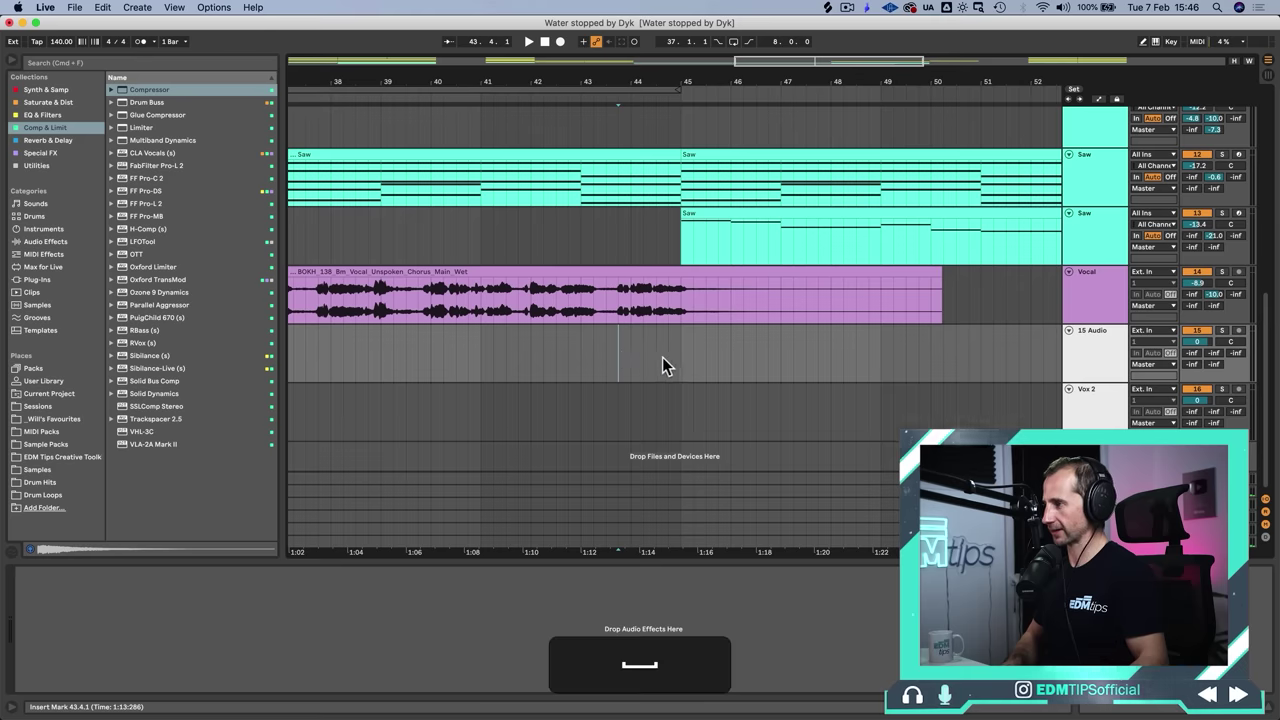
left_click(668, 355)
key("space")
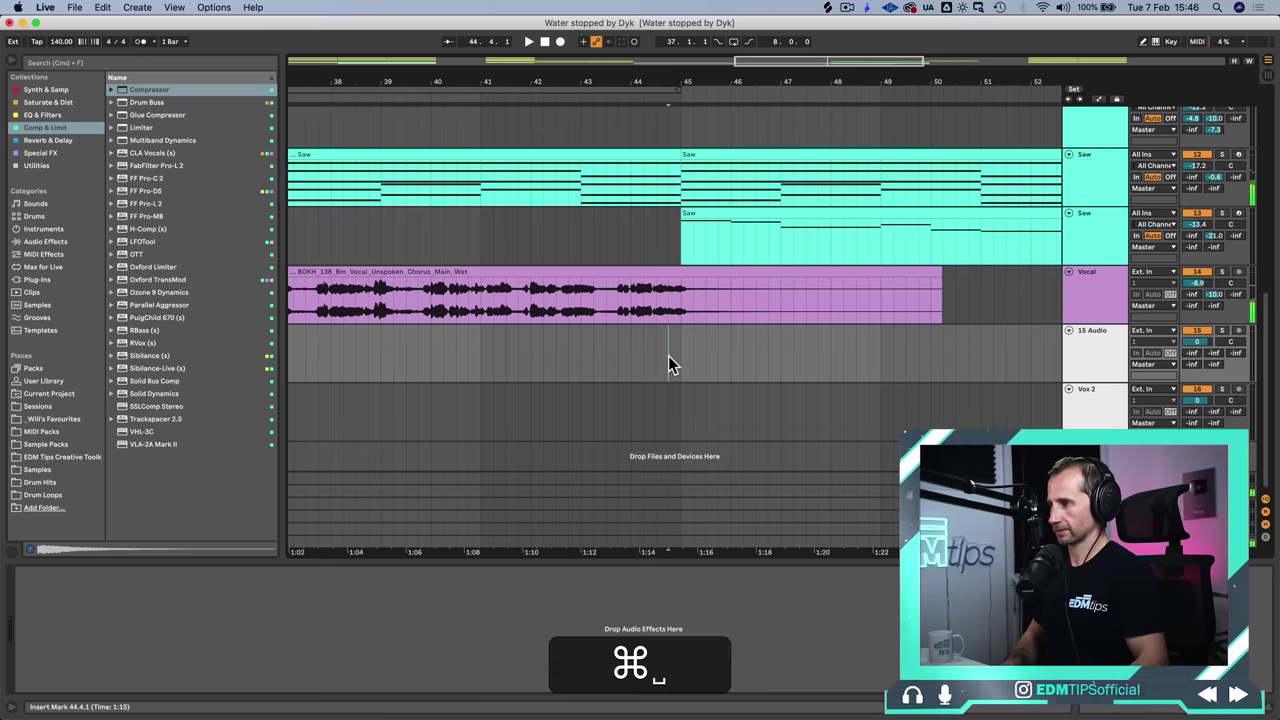
key("super+v")
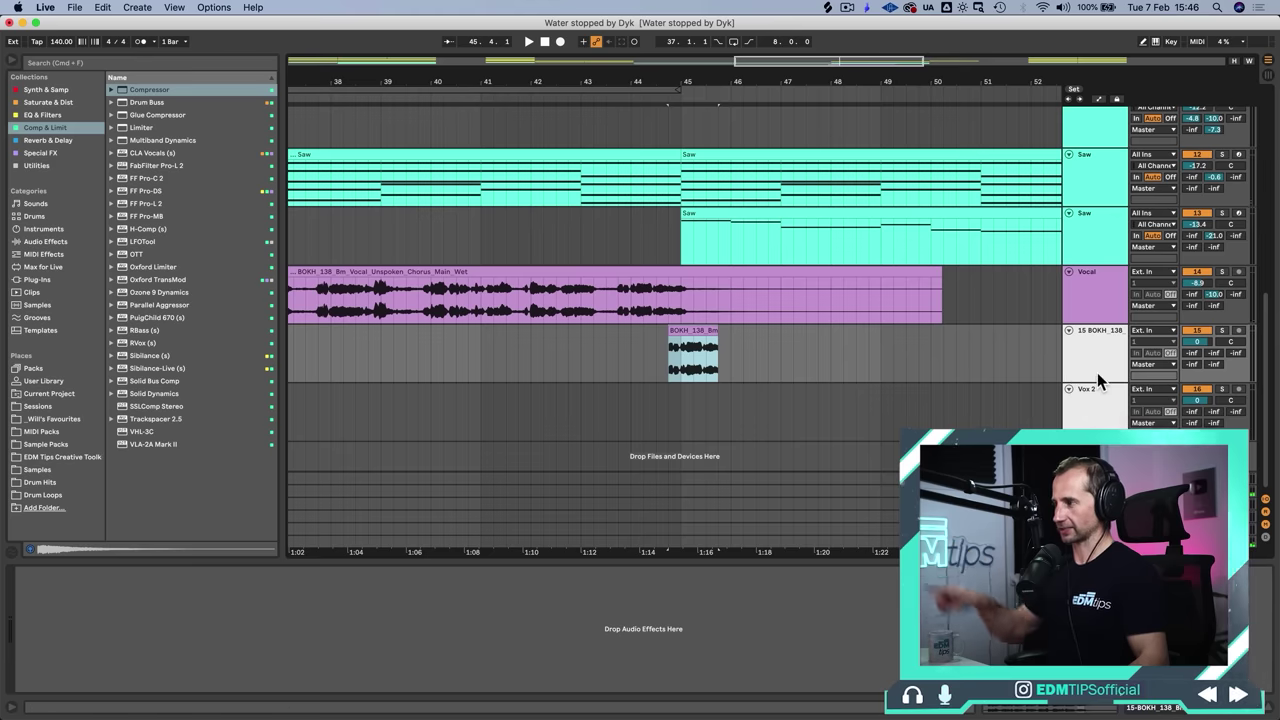
Step: Duplicate the pasted vocal chop five times in a row so the repeats run to 50.4.1
left_click(703, 330)
key("super+d")
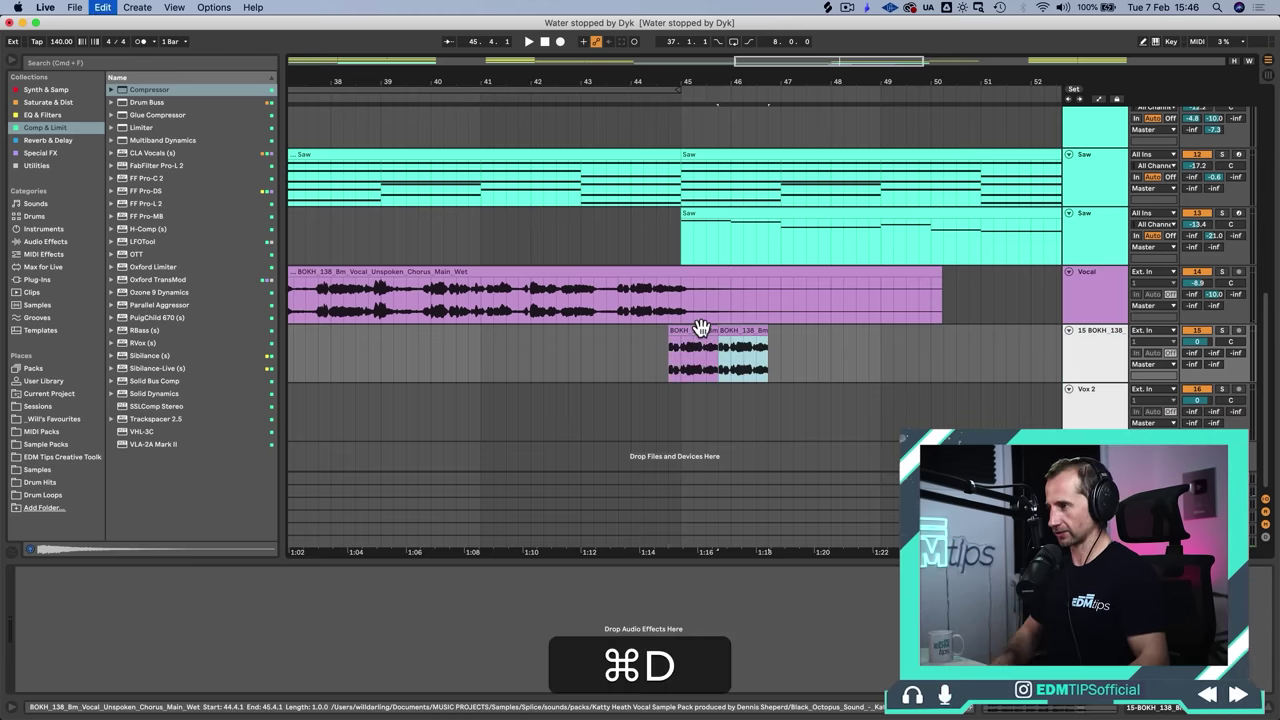
key("super+d")
key("super+d")
key("super+d")
key("super+d")
Step: Play from bar 44 and set the vocal chop track's volume to -12.2 dB
left_click(630, 345)
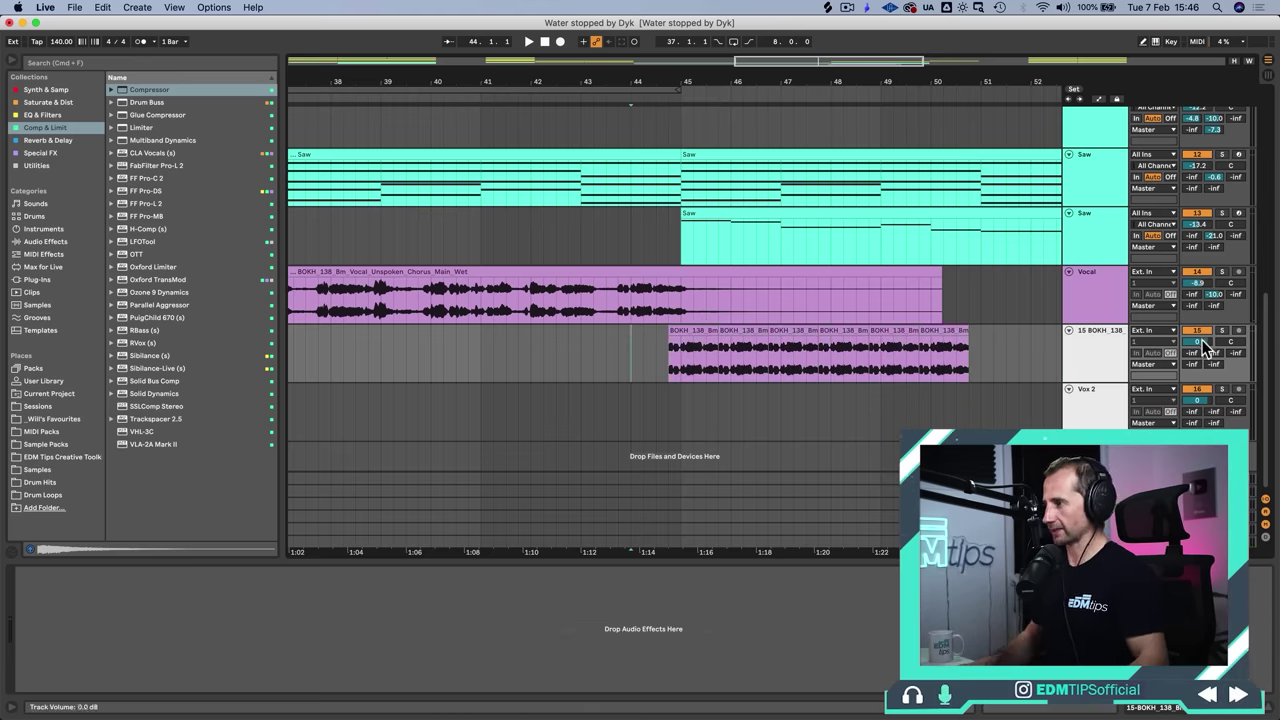
key("space")
mouse_move(1201, 342)
left_mouse_down()
mouse_move(1201, 380)
mouse_move(1197, 348)
left_mouse_up()
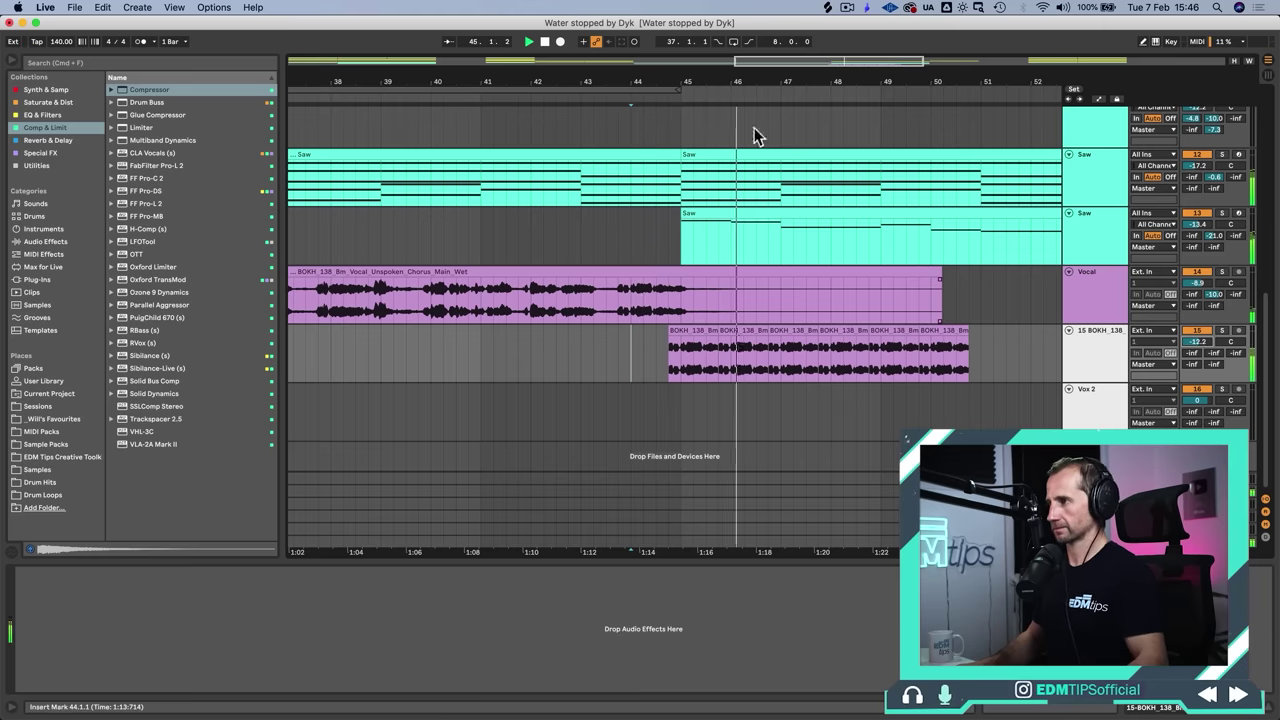
Step: Duplicate the last vocal chop two more times, extending the repeats to 52.4.1
left_click_drag(754, 82, 754, 30)
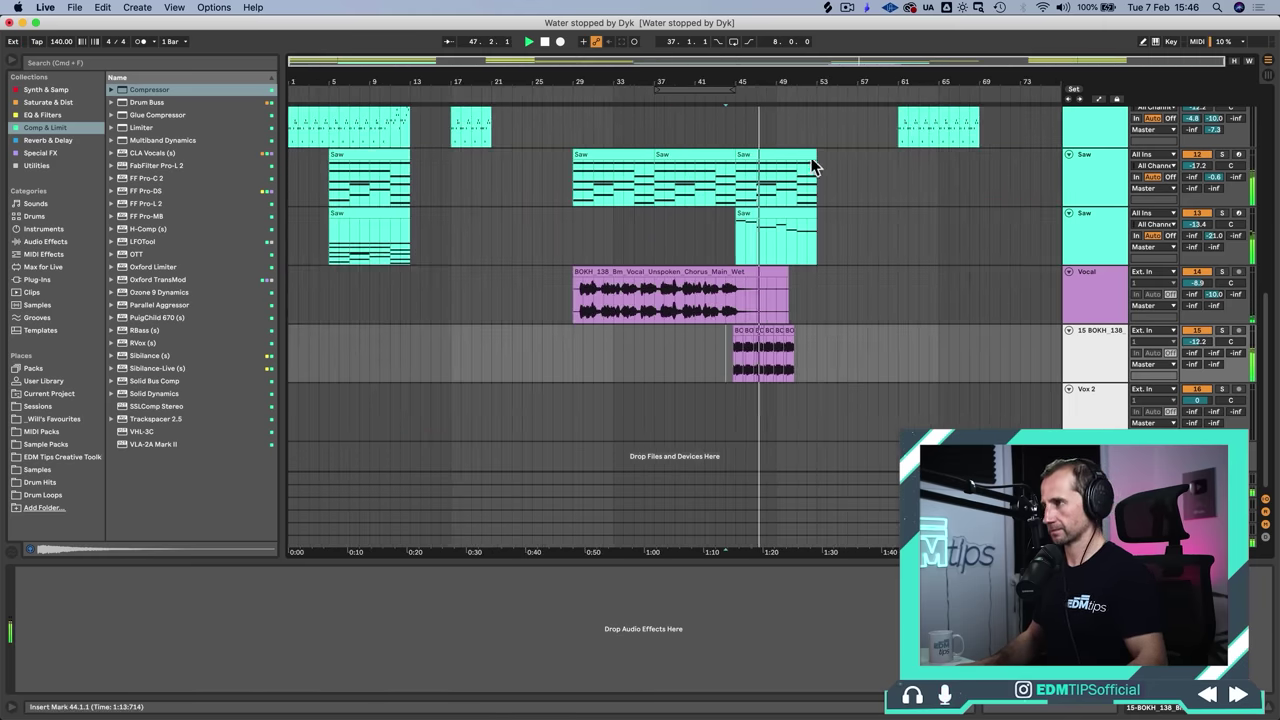
left_click_drag(781, 83, 829, 288)
left_click(797, 330)
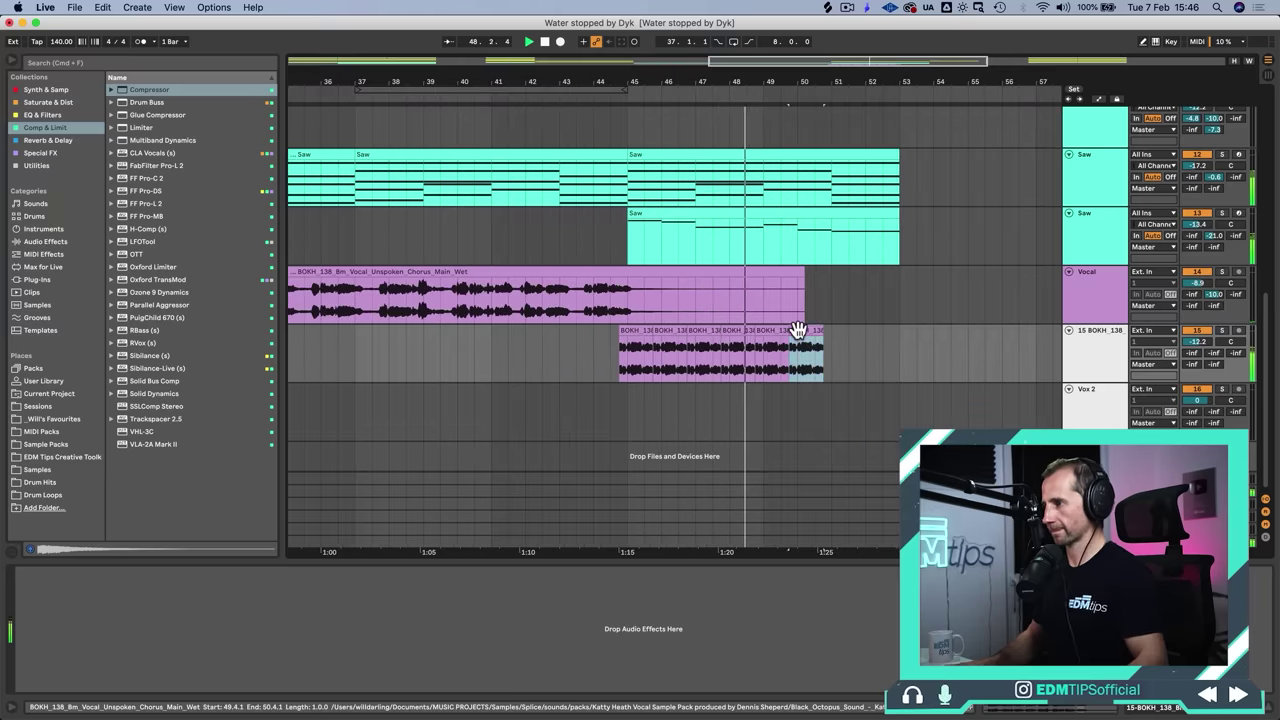
key("super+d")
key("super+d")
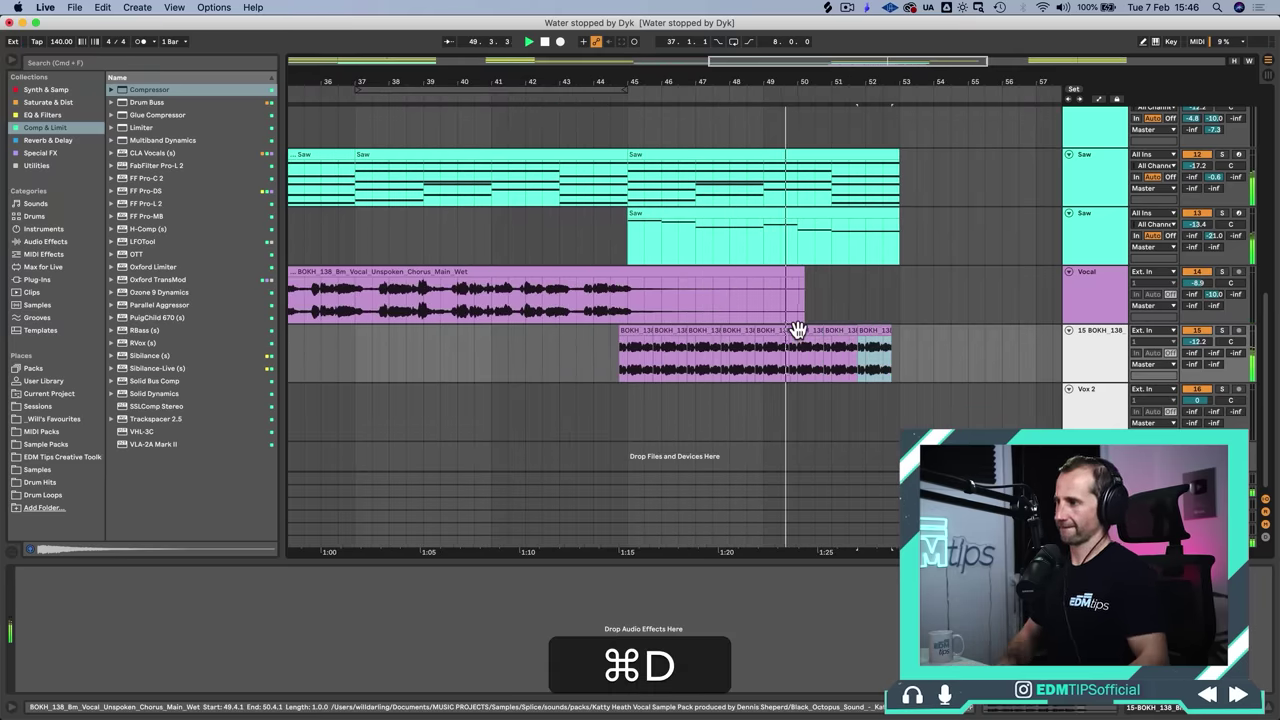
Step: Continue duplicating the vocal chop up to the next drop and delete the surplus copy so the repeats end at 60.4.1
left_click_drag(700, 90, 697, 85)
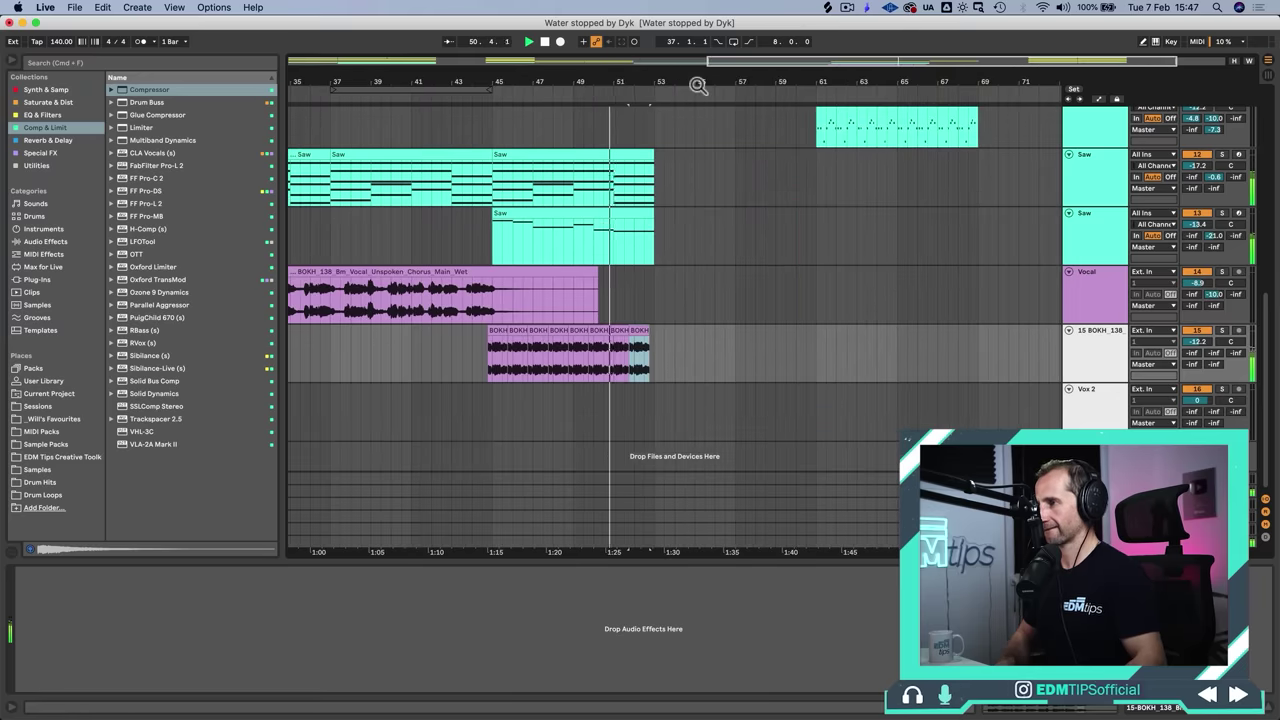
key("super+d")
key("super+d")
key("super+d")
key("super+d")
key("super+d")
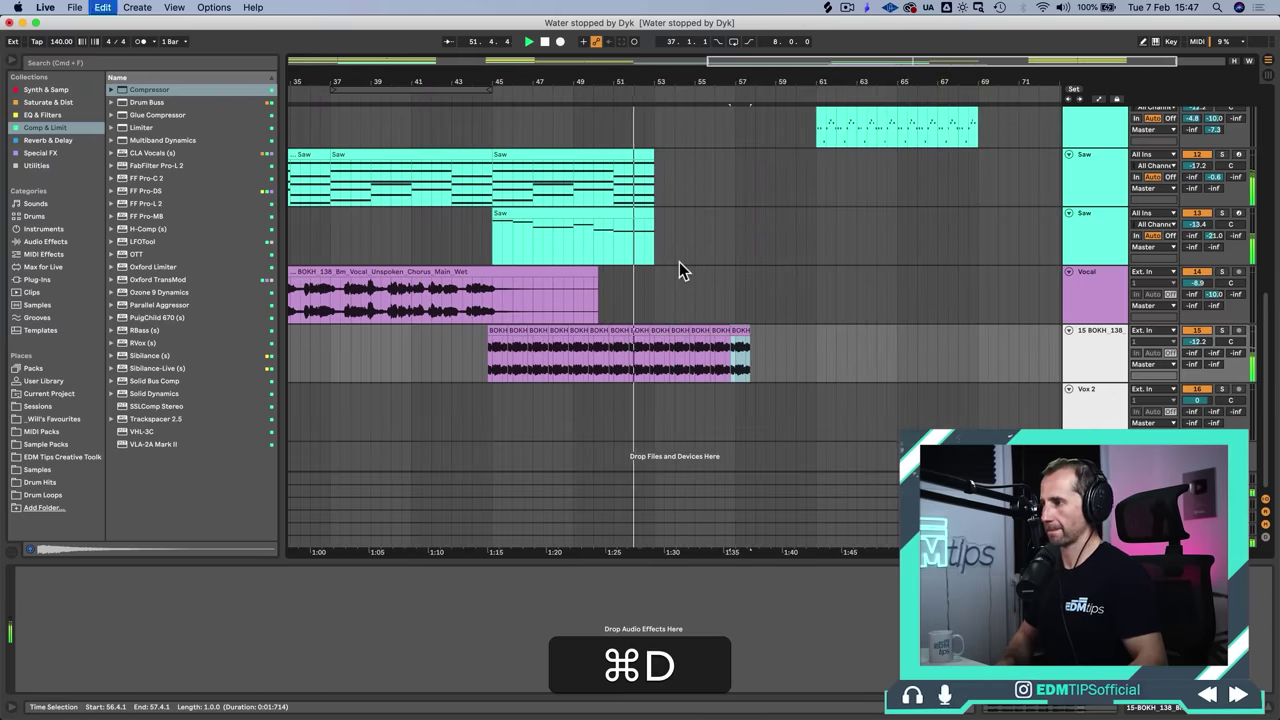
key("super+d")
key("super+d")
key("super+d")
key("super+d")
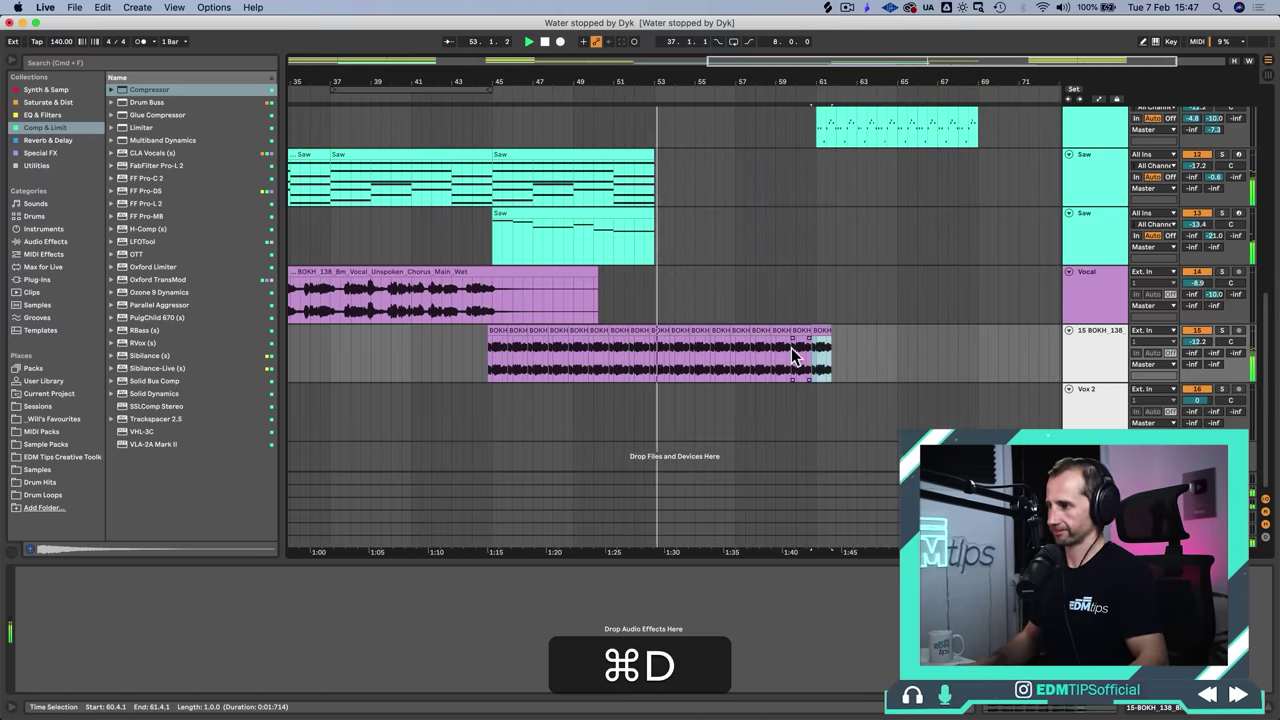
key("BackSpace")
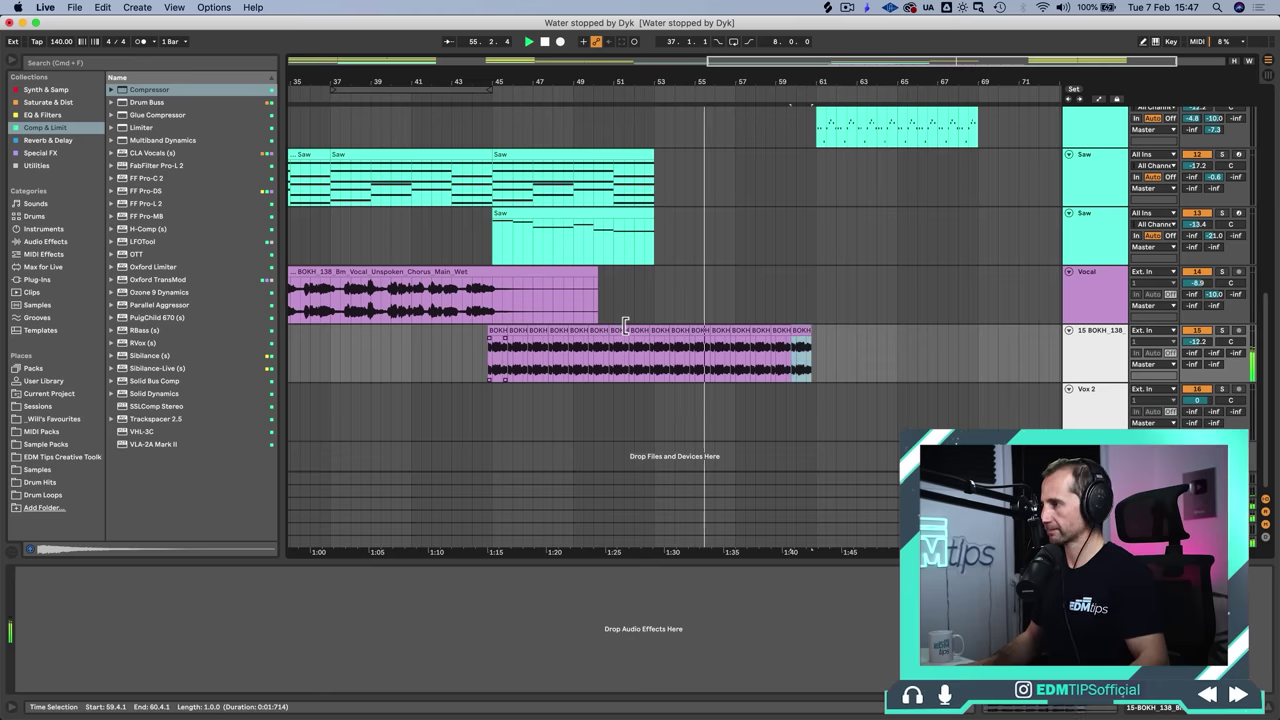
Step: Stop playback and add the Little AlterBoy effect from the Special FX collection to the vocal chop track
key("space")
left_click(1100, 339)
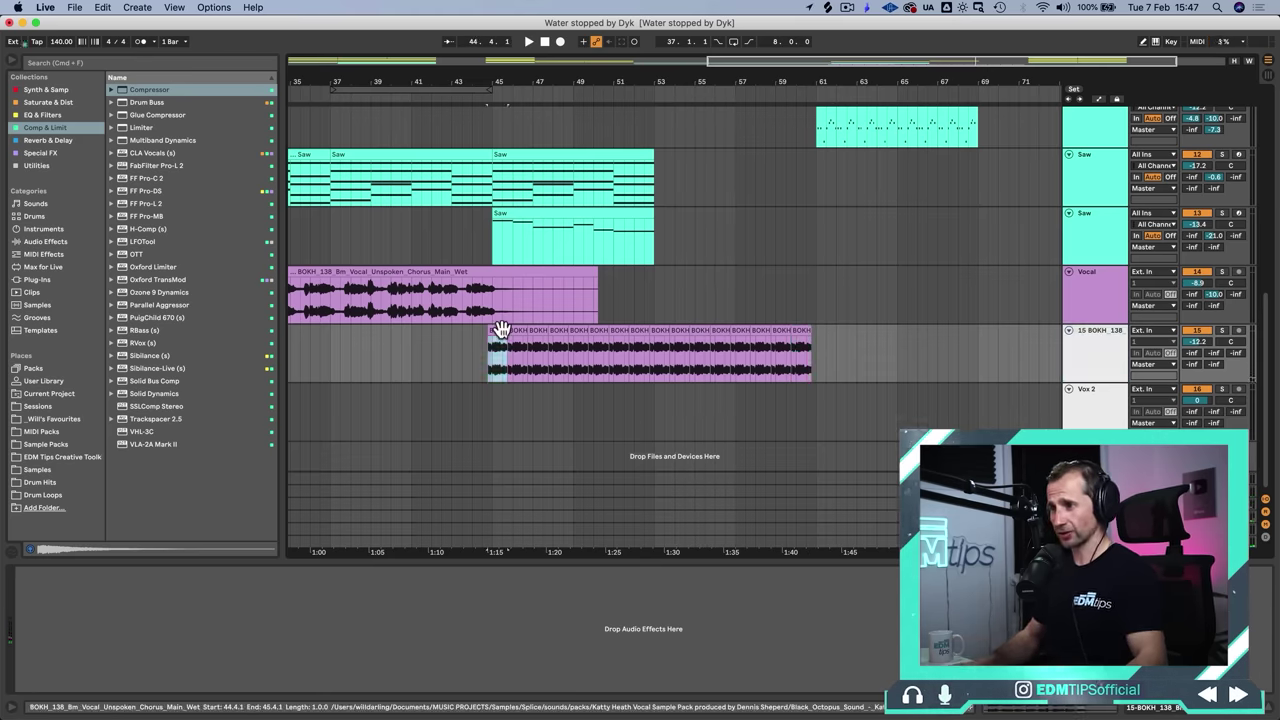
double_click(500, 329)
key("shift+Tab")
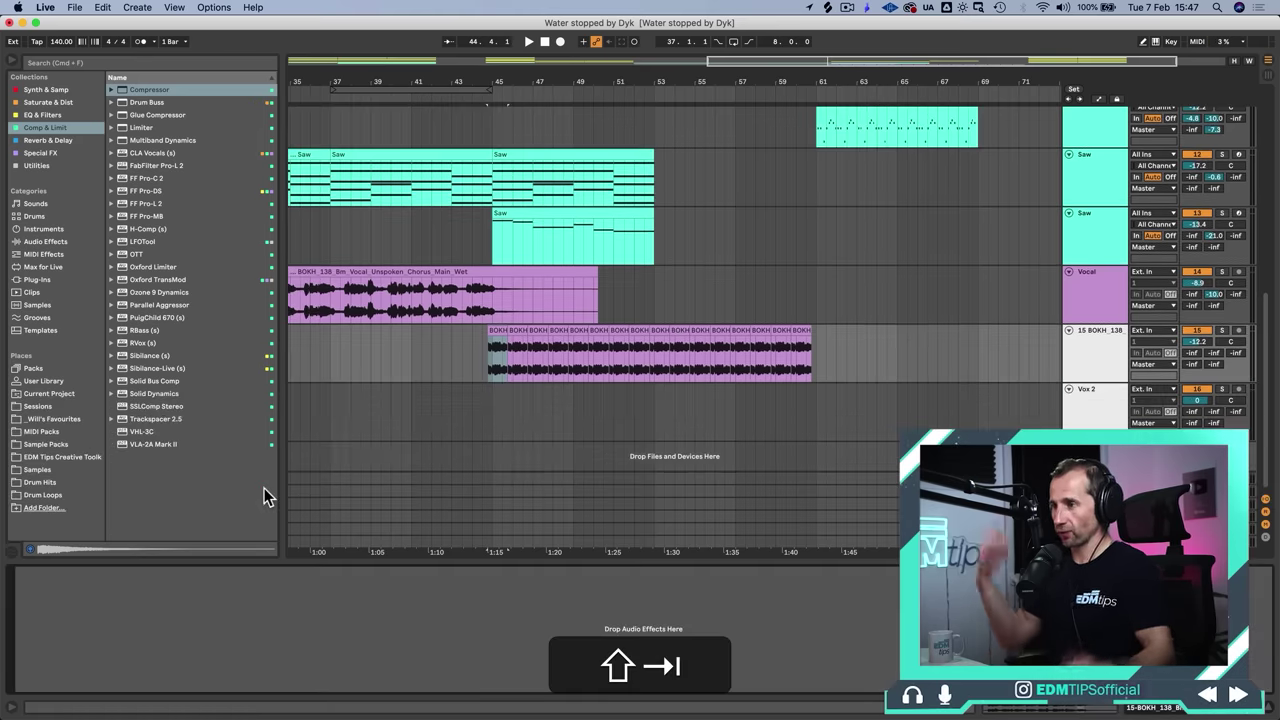
left_click(45, 91)
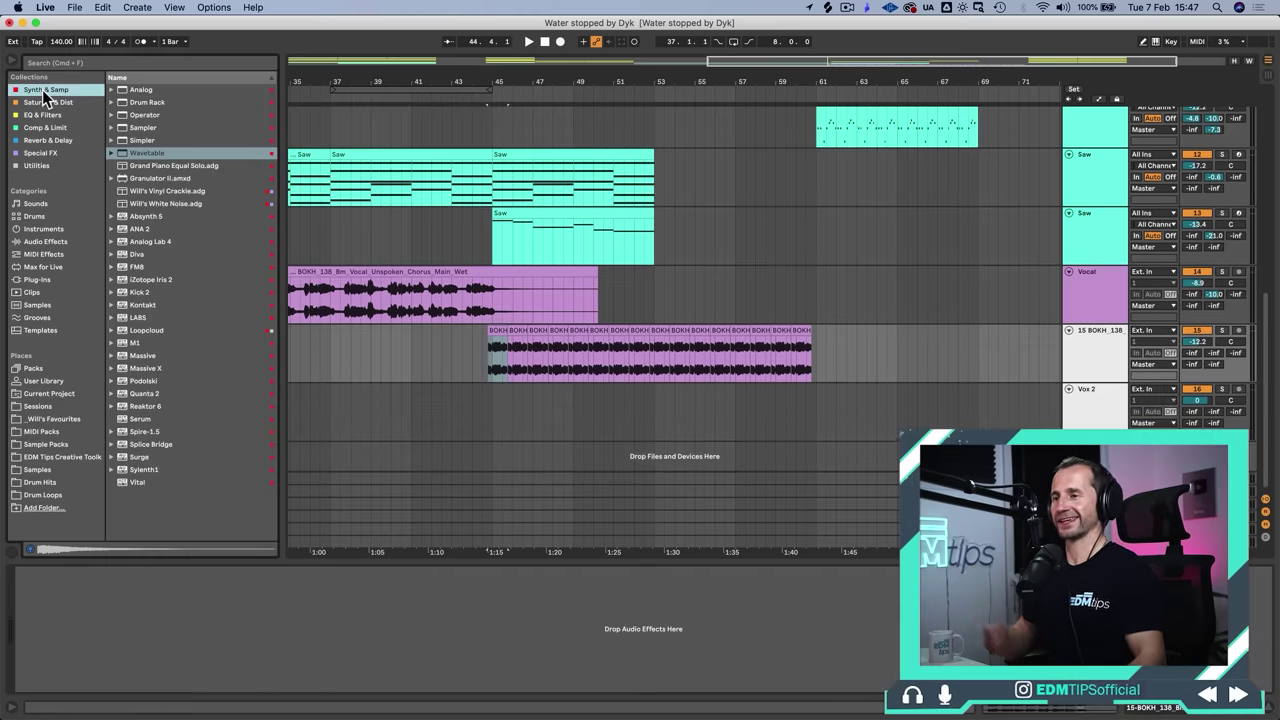
left_click(44, 154)
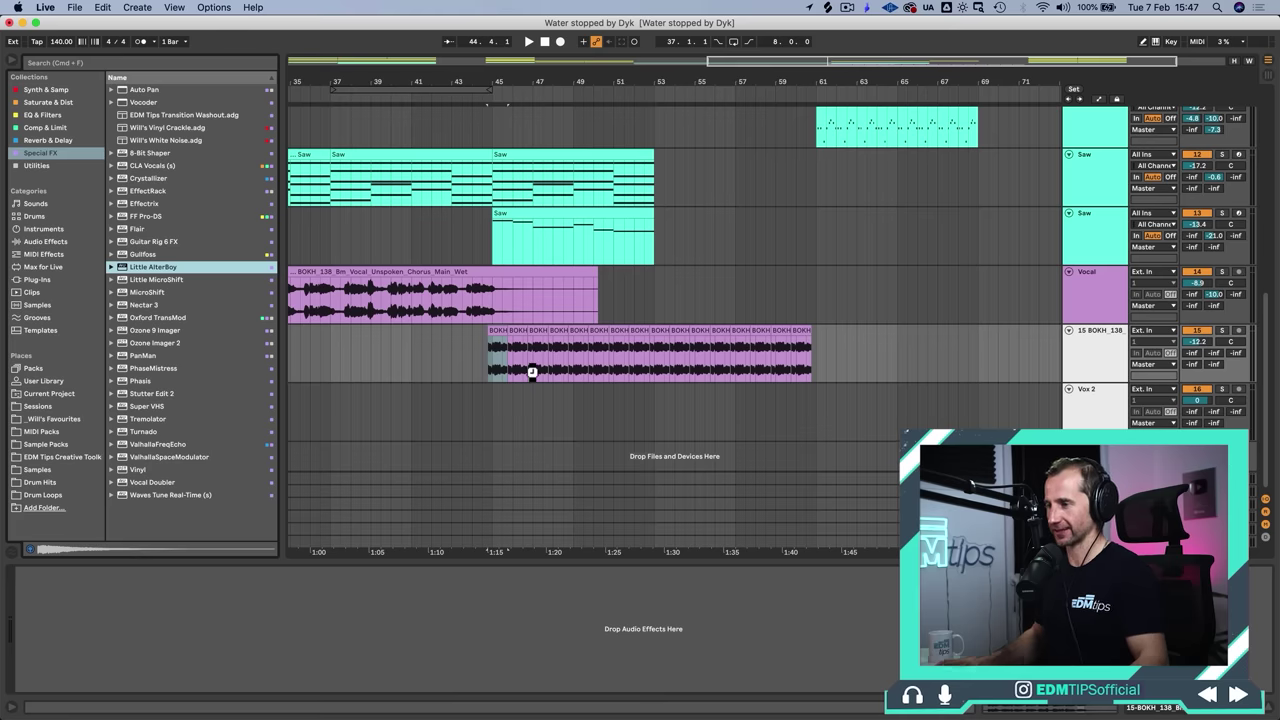
key("Return")
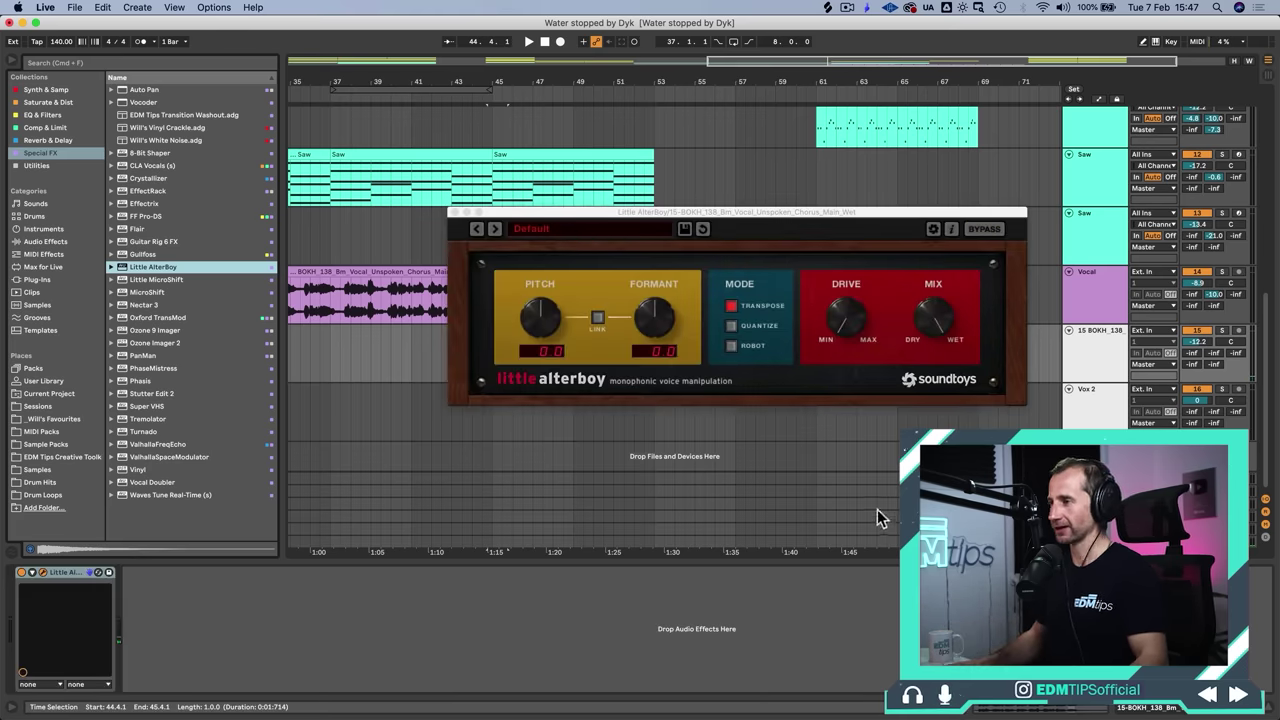
Step: Show Little AlterBoy's Formant automation on the chop track, draw a gradual rise across the vocal chops and play it
left_click(32, 573)
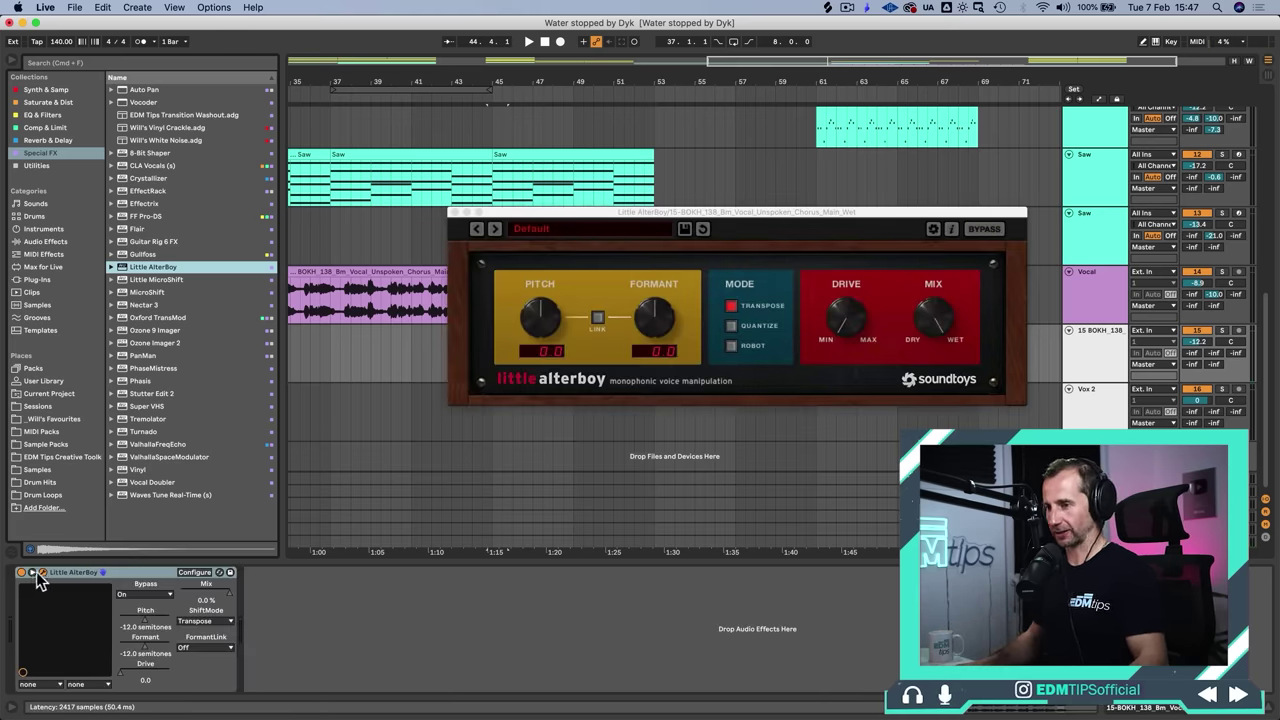
right_click(145, 652)
left_click(160, 661)
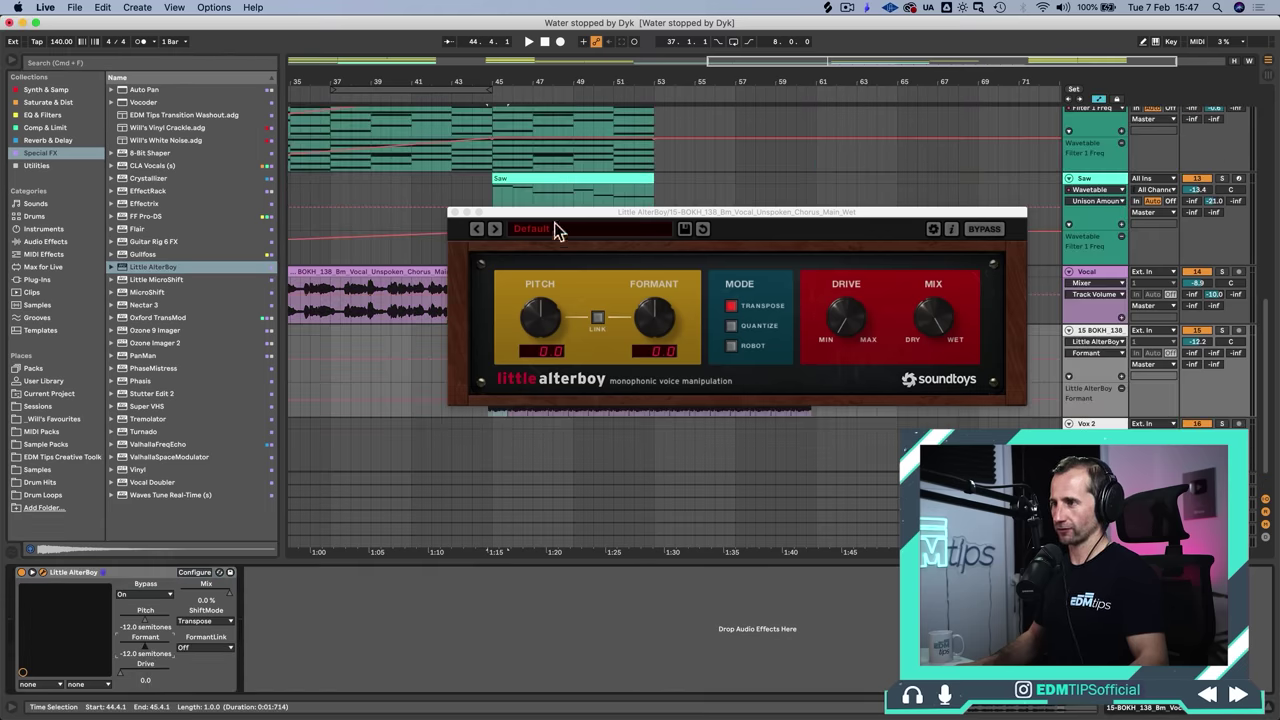
left_click(452, 213)
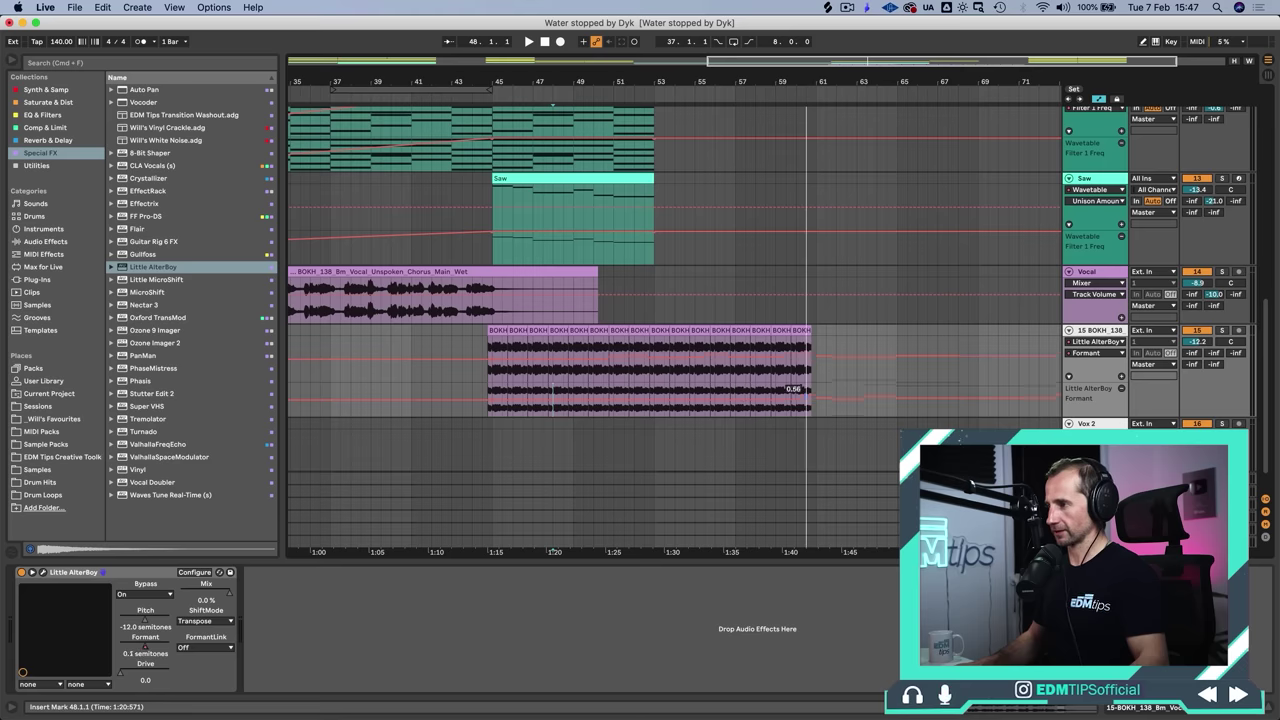
key("space")
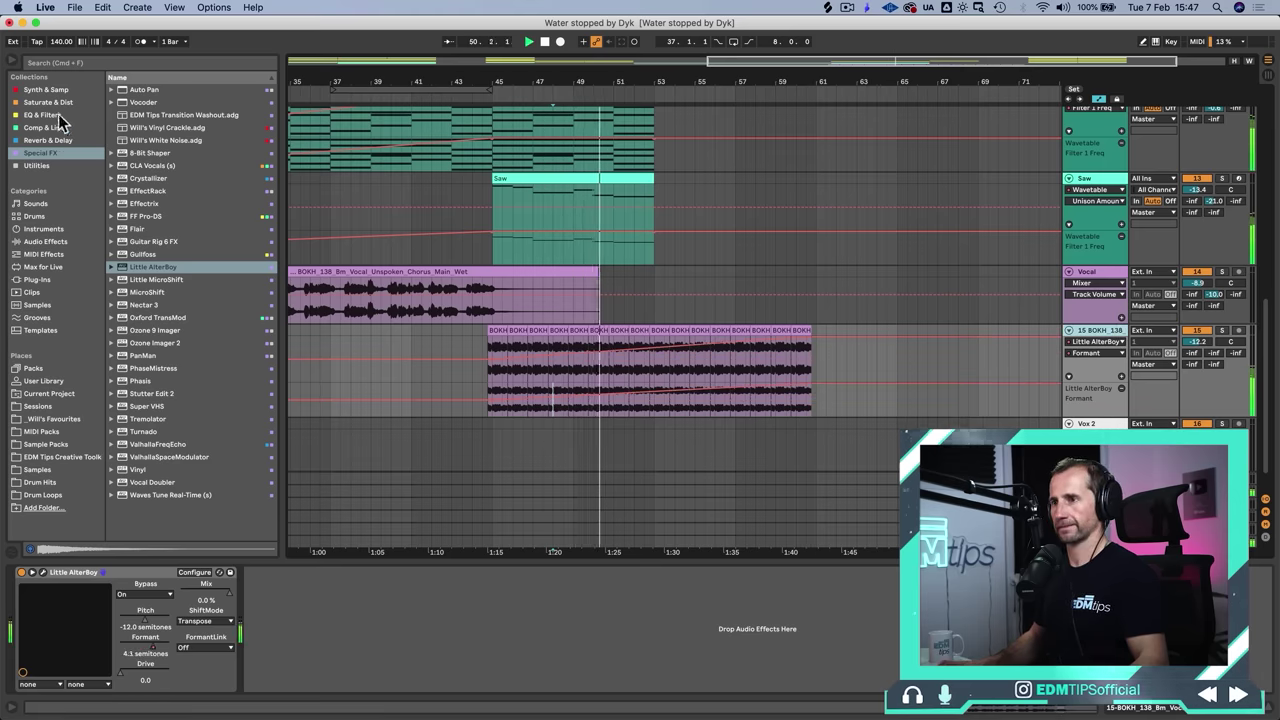
Step: Reshape the chop track's Formant automation near bar 53, lower its end point to about 0.39, and stop playback
left_click(59, 116)
left_click(42, 153)
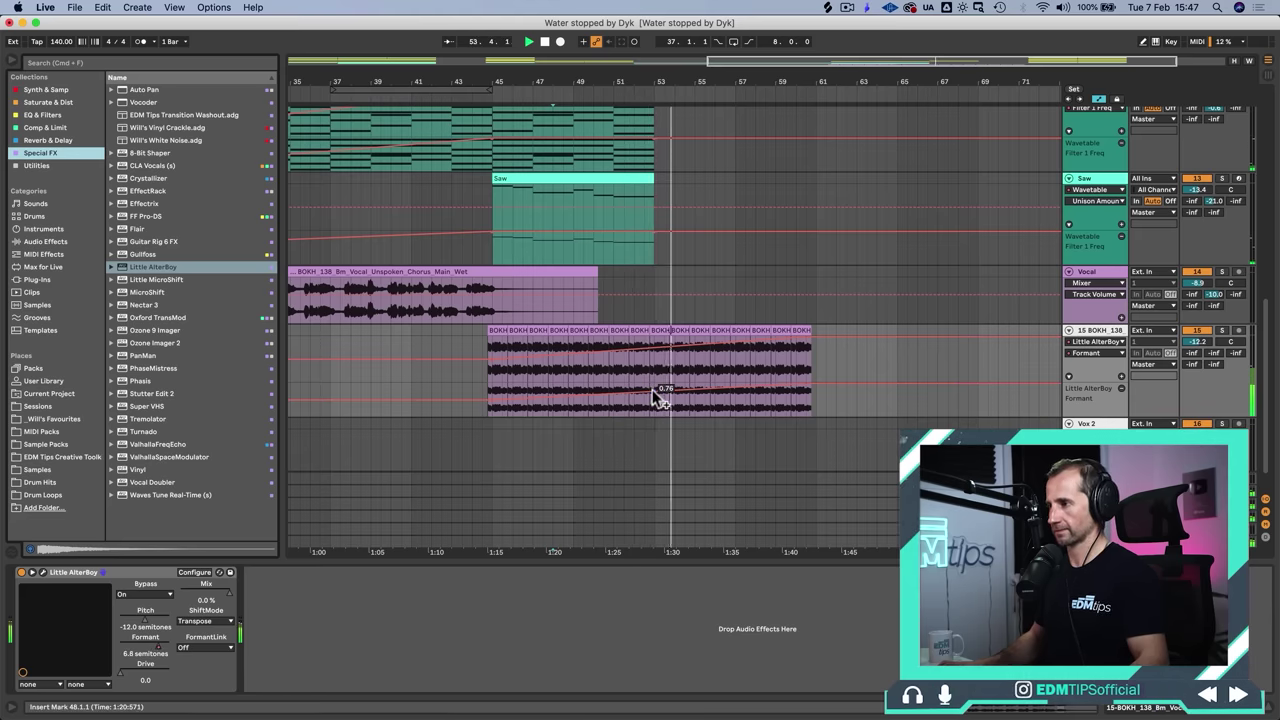
left_click_drag(660, 398, 660, 401)
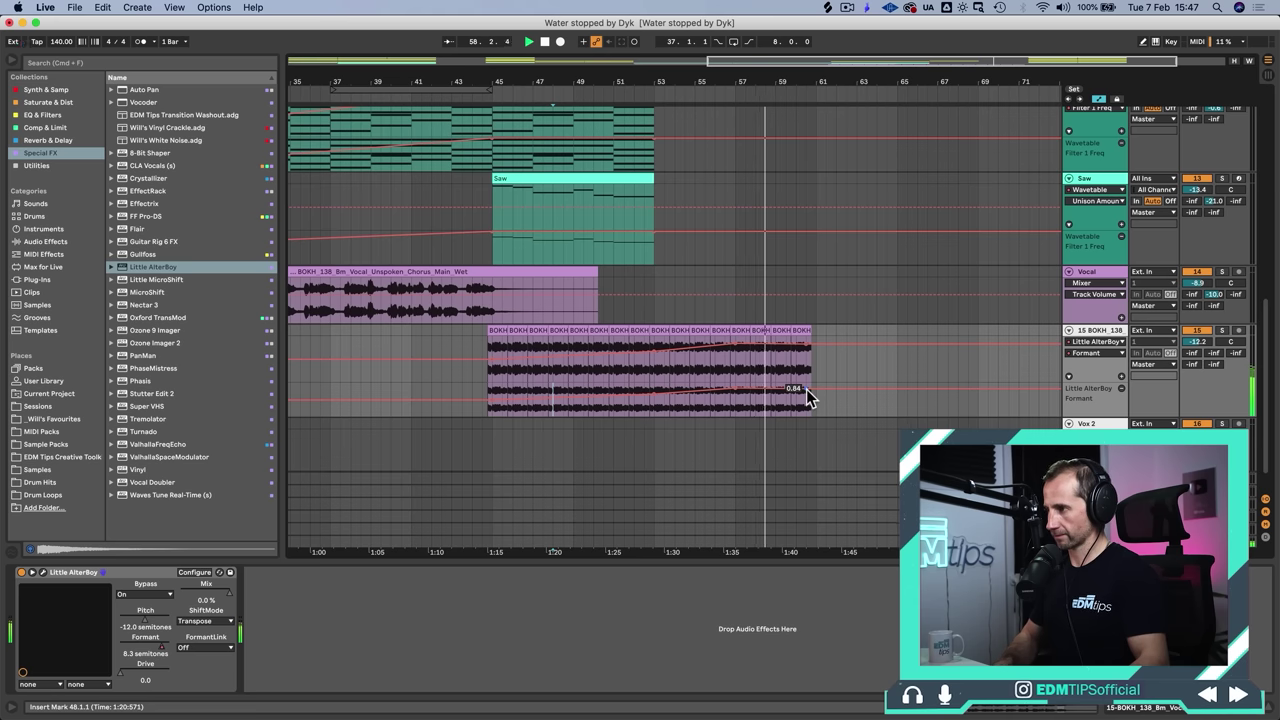
left_click_drag(808, 396, 808, 402)
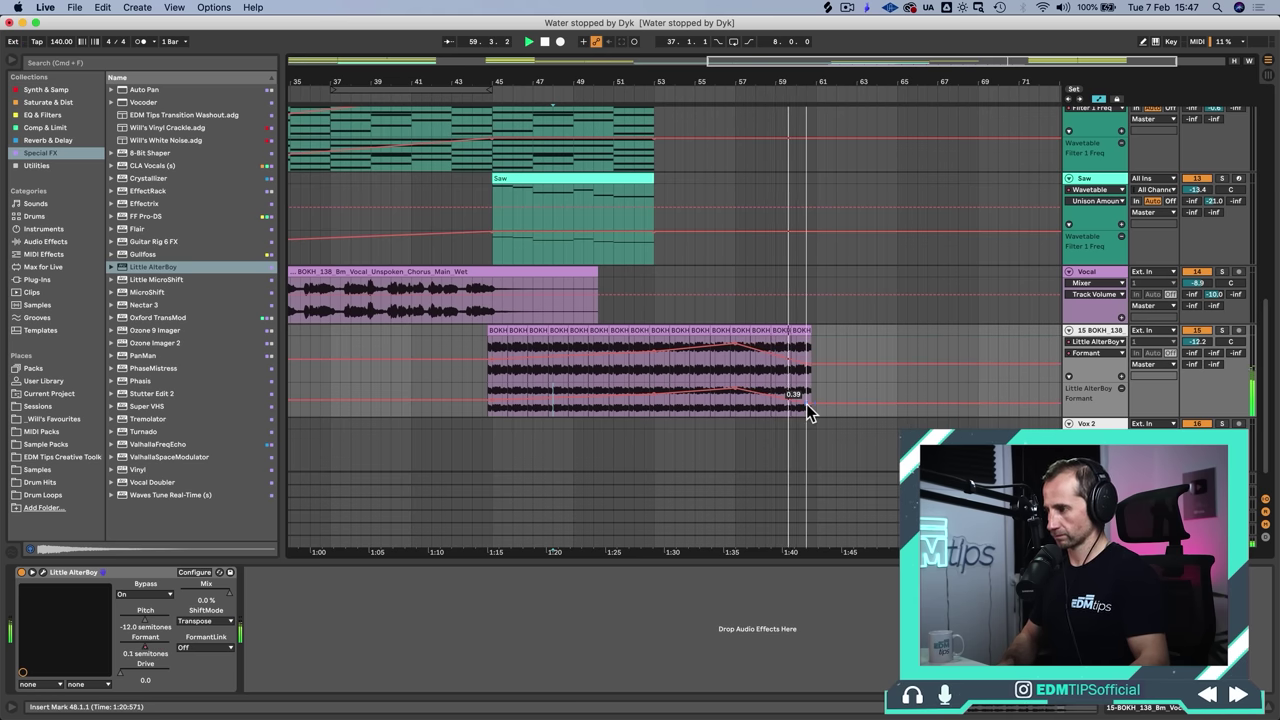
key("a")
scroll(796, 375, "up", 5)
key("space")
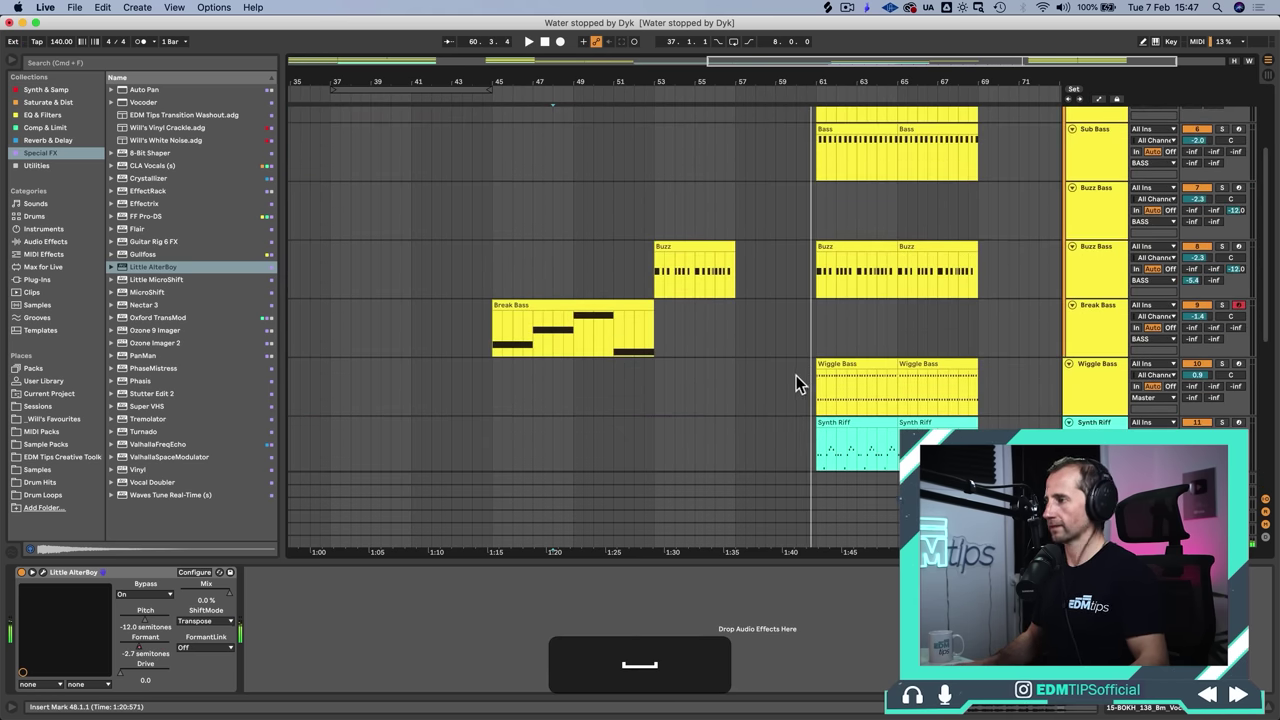
Step: Switch to Splice and add BOKH_138_Bm_Vocal_Unspoken_Adlib_03_Wet.wav to Live's Vocal track, after the chorus vocal
scroll(798, 374, "down", 10)
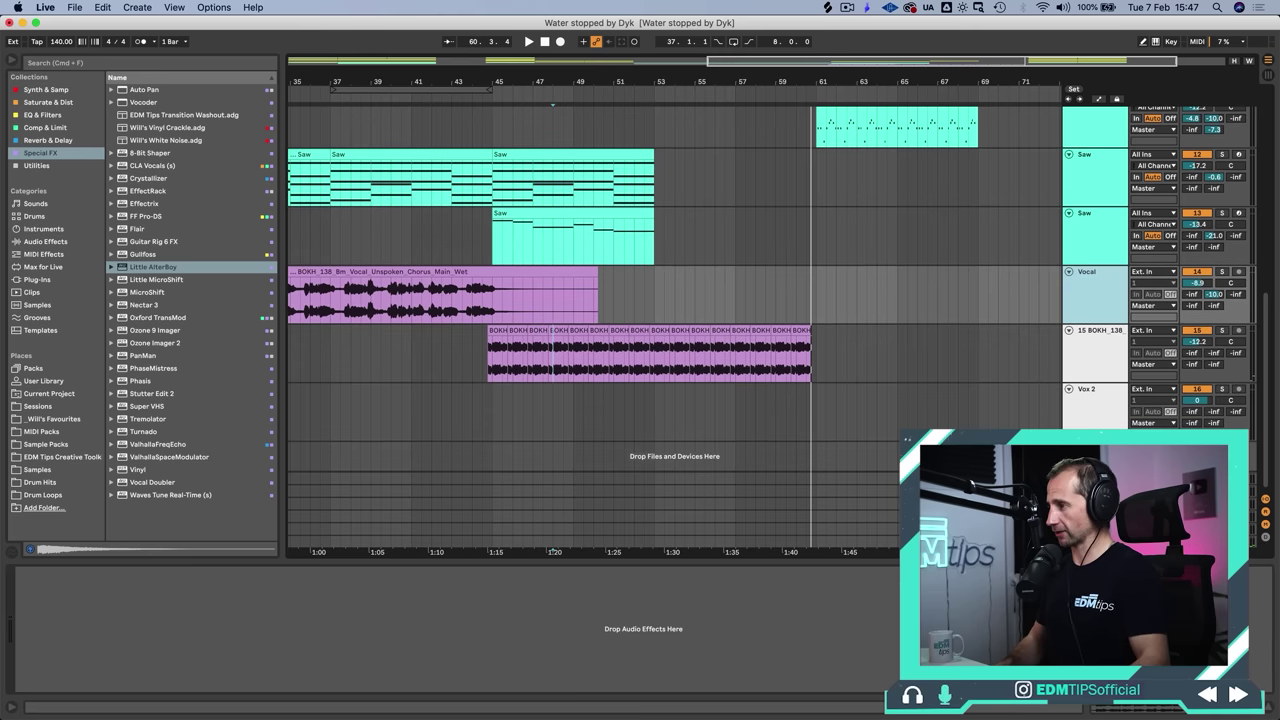
left_click(1080, 410)
mouse_move(537, 715)
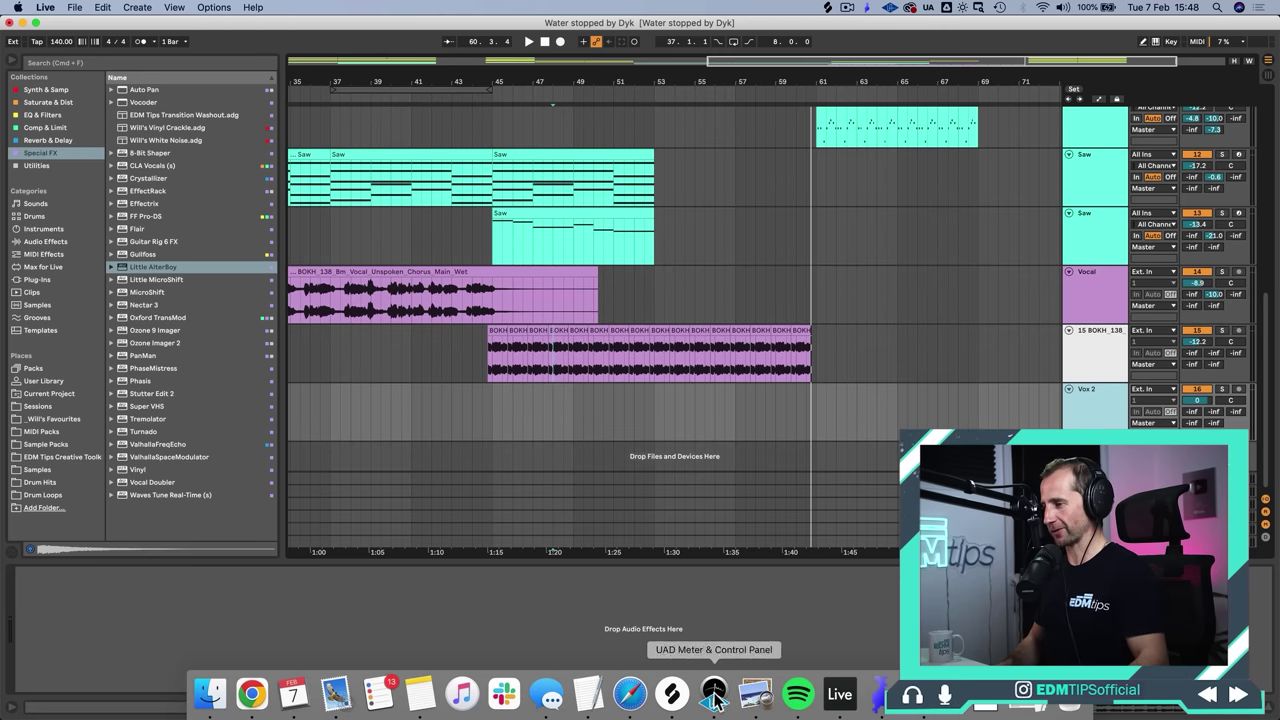
left_click(672, 693)
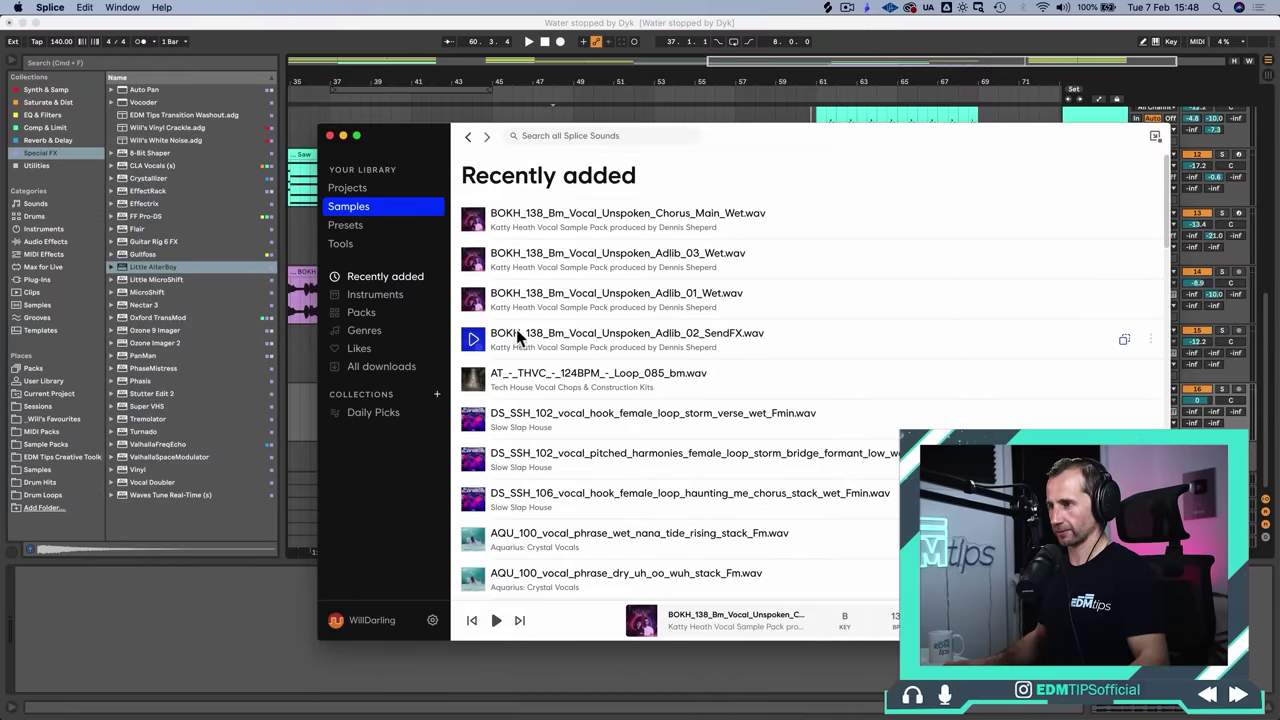
left_click_drag(754, 137, 452, 367)
left_click_drag(362, 475, 608, 304)
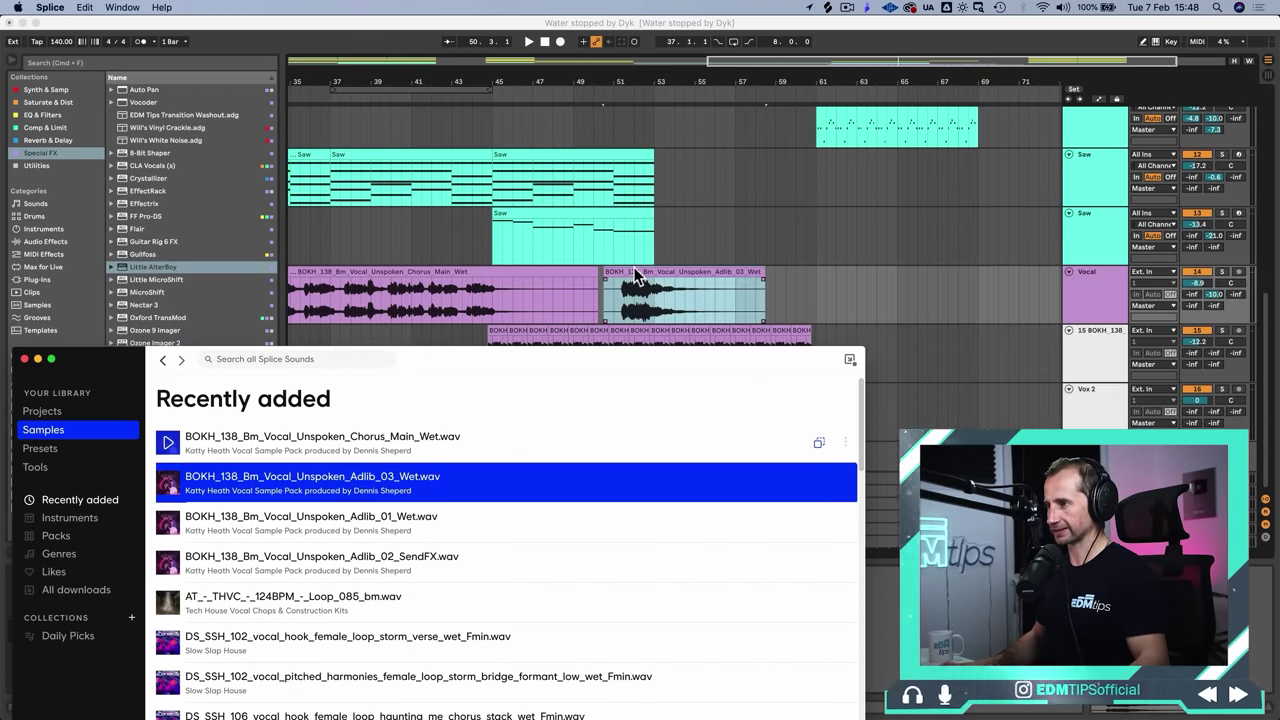
Step: Set the ad-lib clip's tempo to 138 BPM and its warp mode to Complex Pro
left_click(634, 272)
double_click(632, 273)
double_click(142, 447)
type("1")
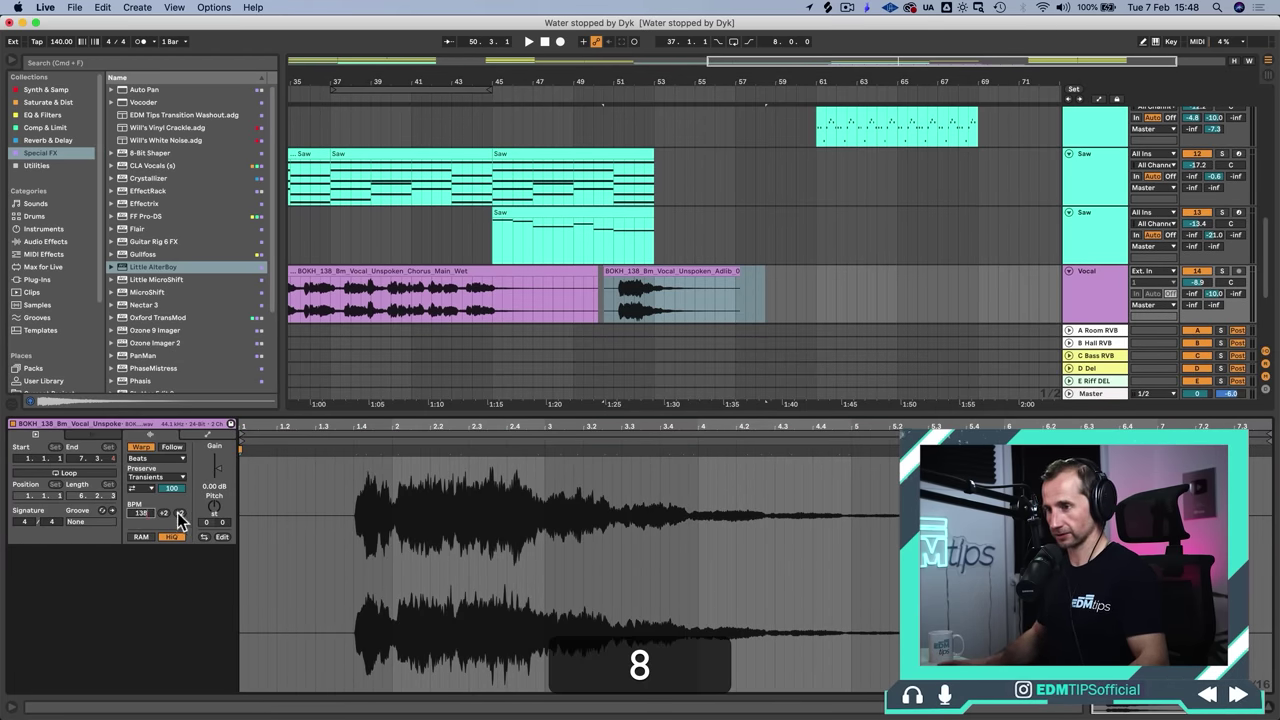
type("38")
key("Return")
left_click(155, 458)
left_click(150, 524)
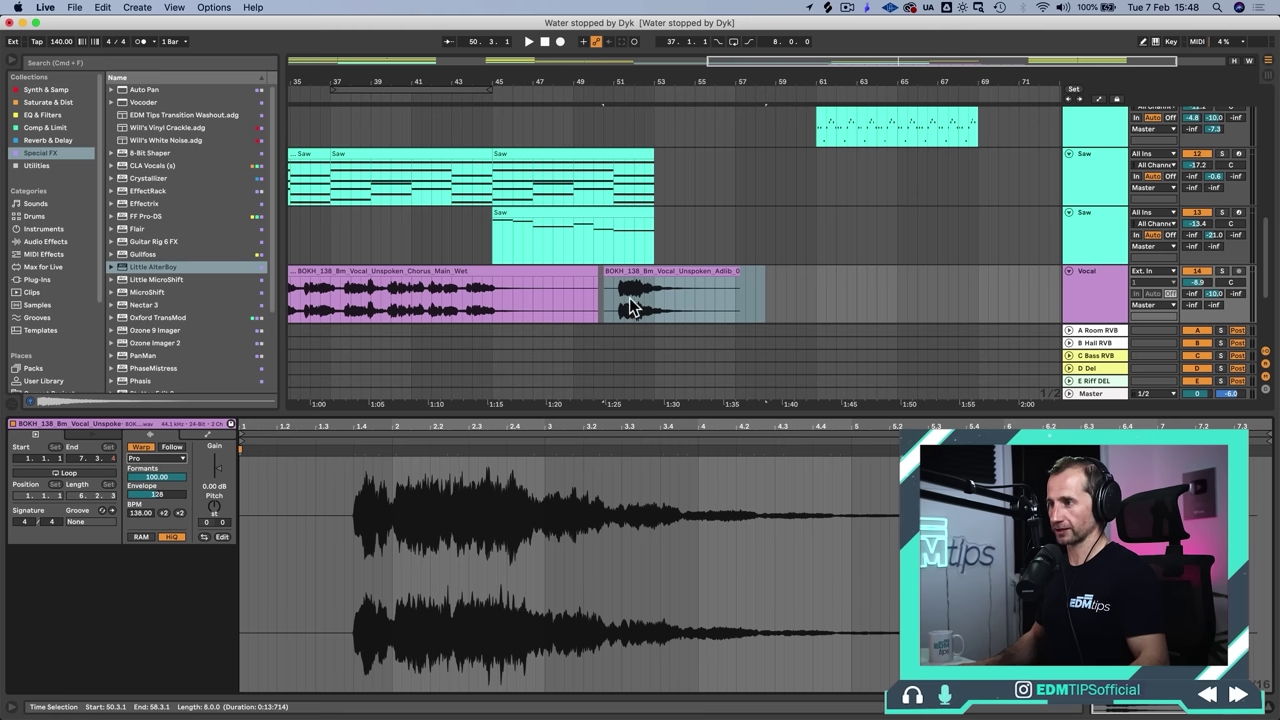
Step: Play the break and move the ad-lib clip back to about bar 45, at the end of the chorus vocal
left_click(484, 300)
key("space")
left_click_drag(630, 271, 501, 284)
left_click(490, 287)
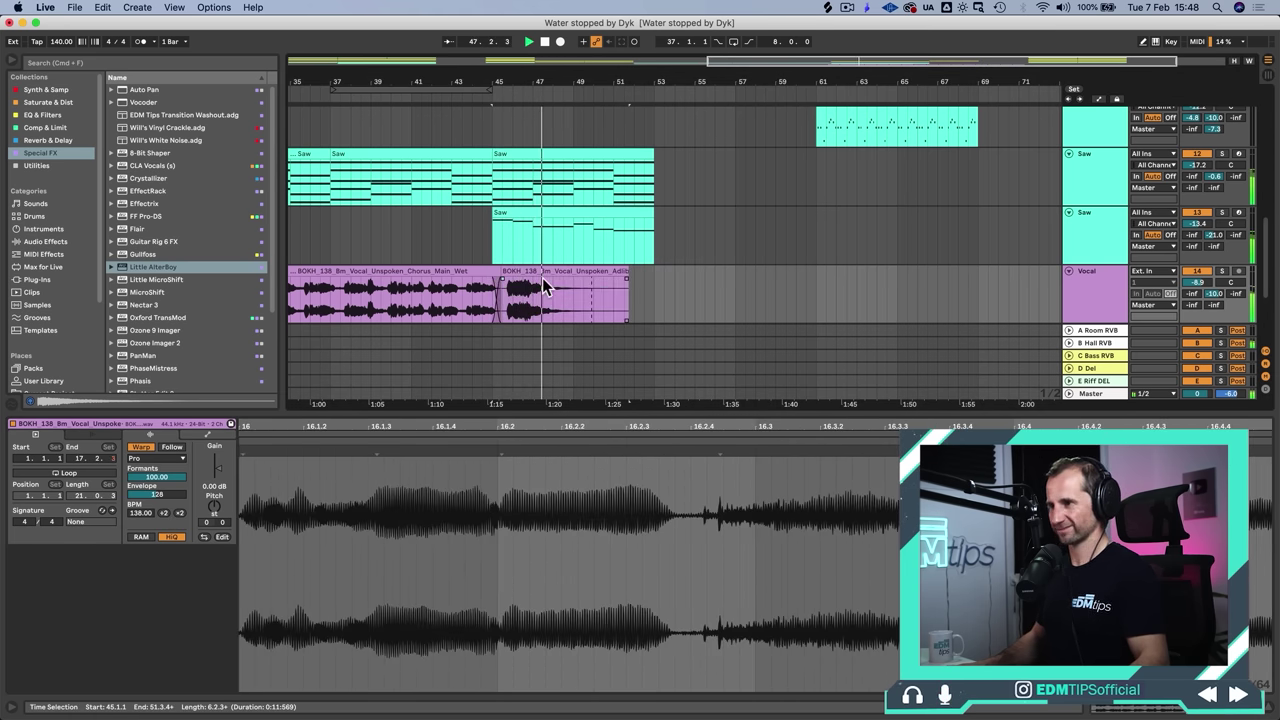
left_click(540, 303)
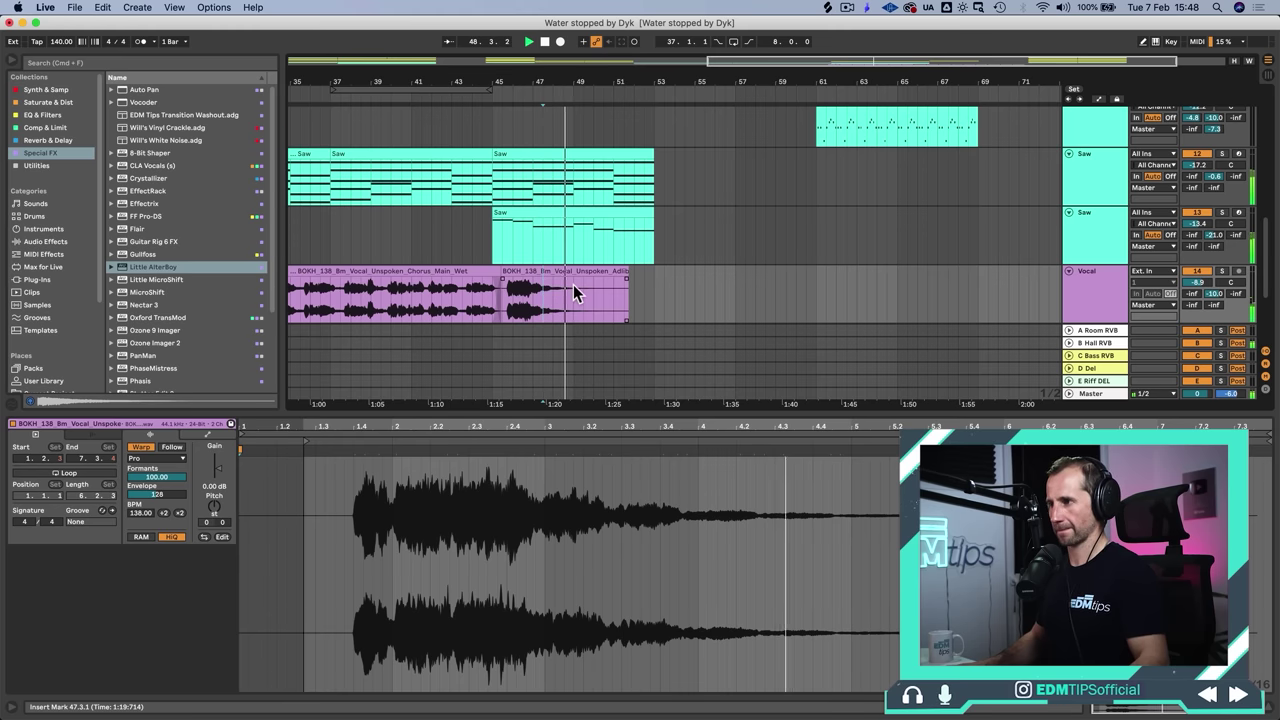
Step: Duplicate the Vocal track's four bars from bar 45 to bar 49 and delete the leftover chorus fragment before the second ad-lib
left_click_drag(575, 291, 506, 293)
key("super+d")
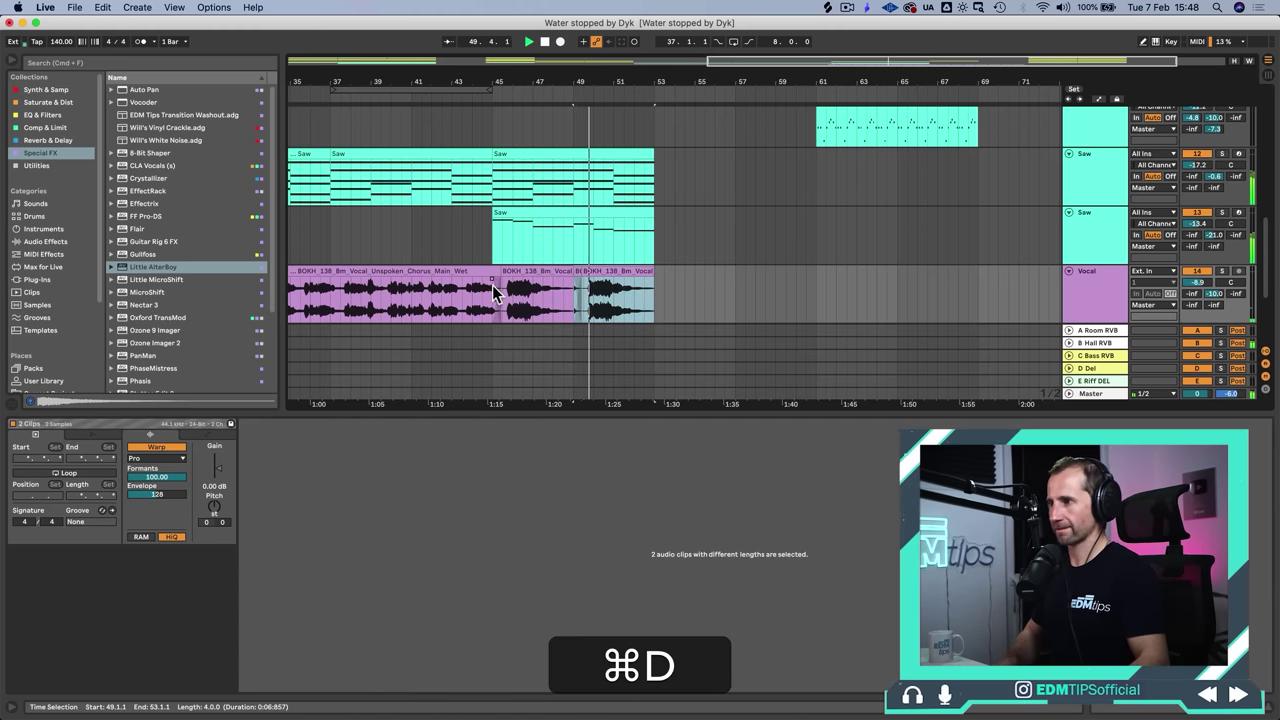
left_click(575, 297)
left_click(577, 271)
key("BackSpace")
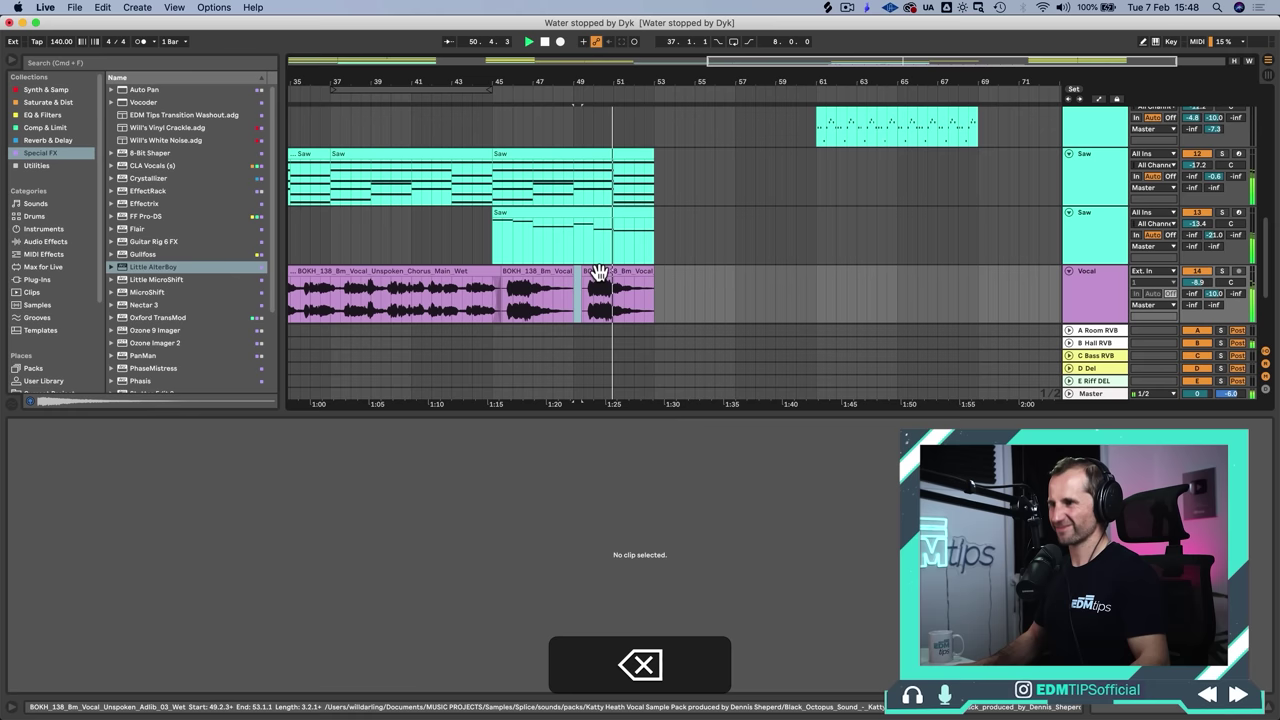
left_click(598, 273)
Step: Lower the Formant automation over the vocal chops after bar 53 to about 0.42 and hide the automation
scroll(682, 284, "down", 3)
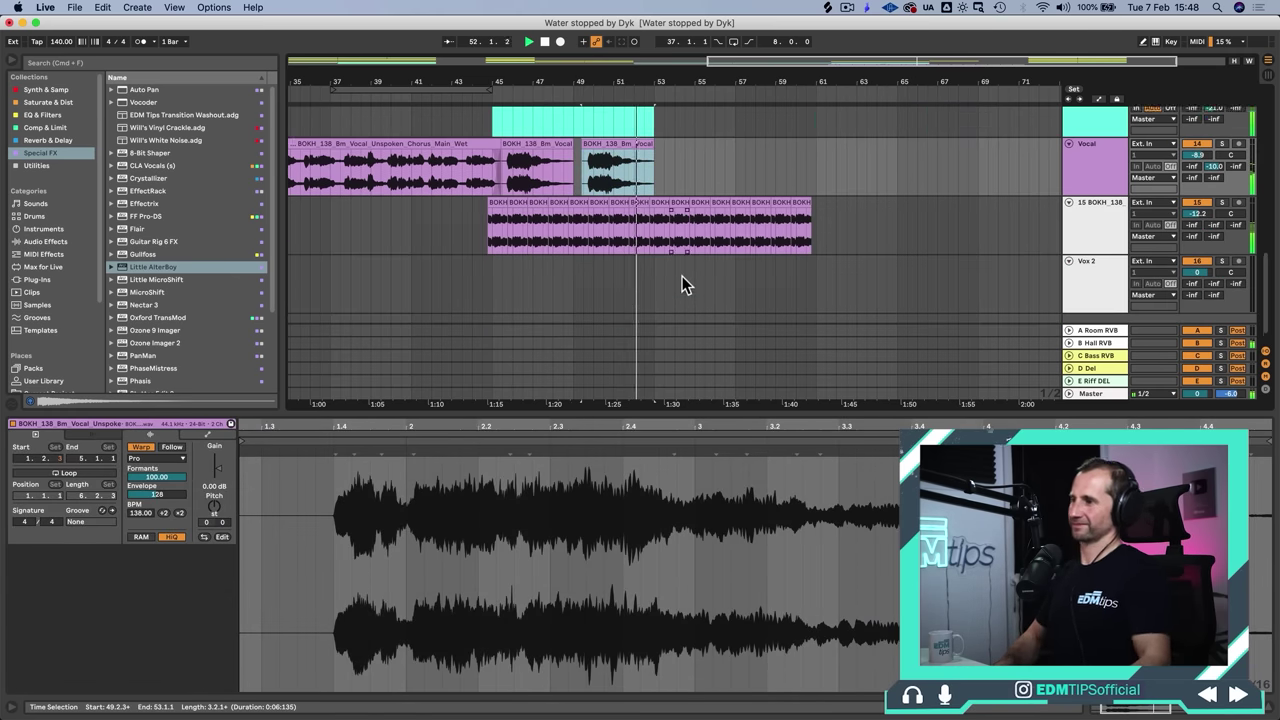
key("a")
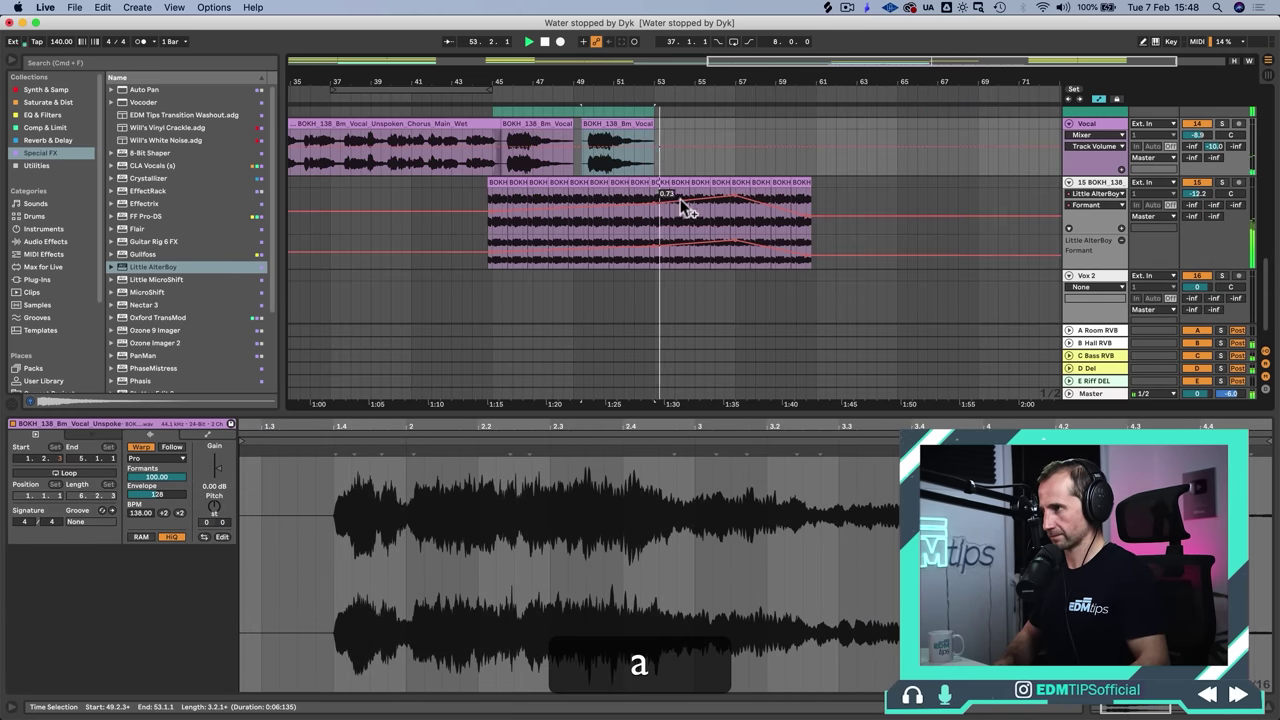
left_click_drag(683, 208, 683, 216)
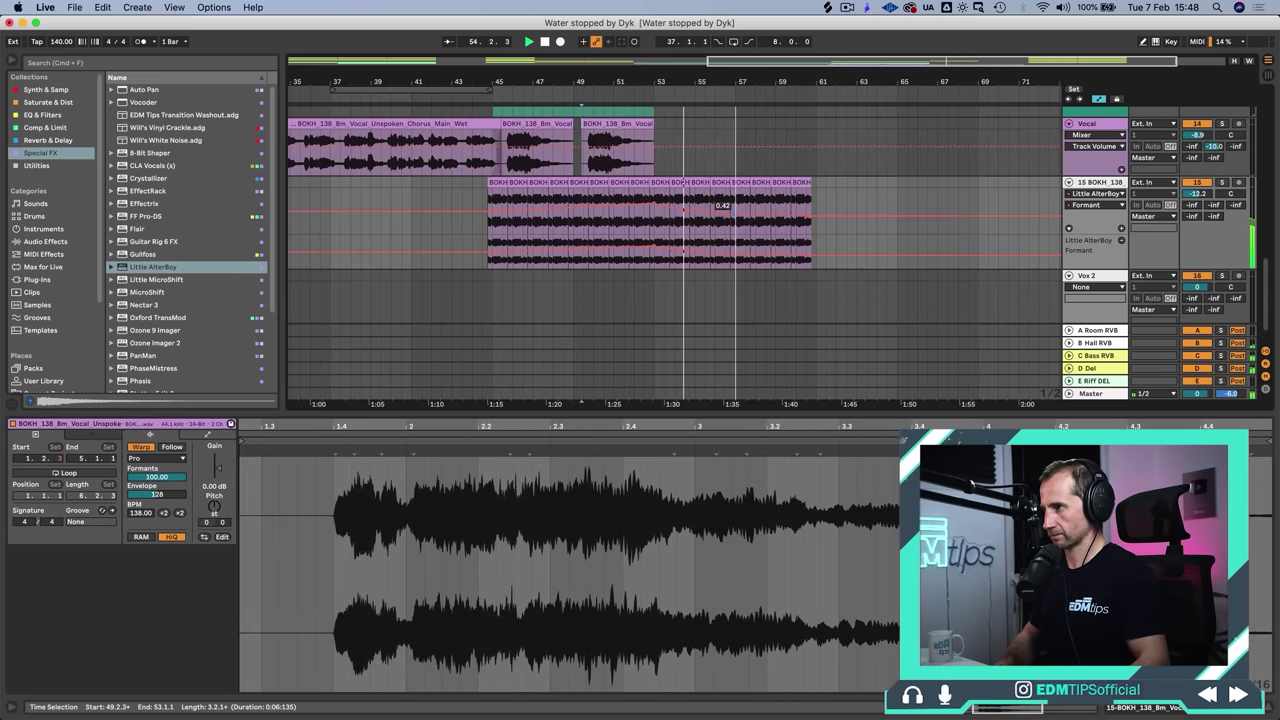
key("a")
Step: Duplicate the Buzz clip at bar 53 so the Buzz Bass continues up to the drop at bar 61
scroll(735, 218, "up", 5)
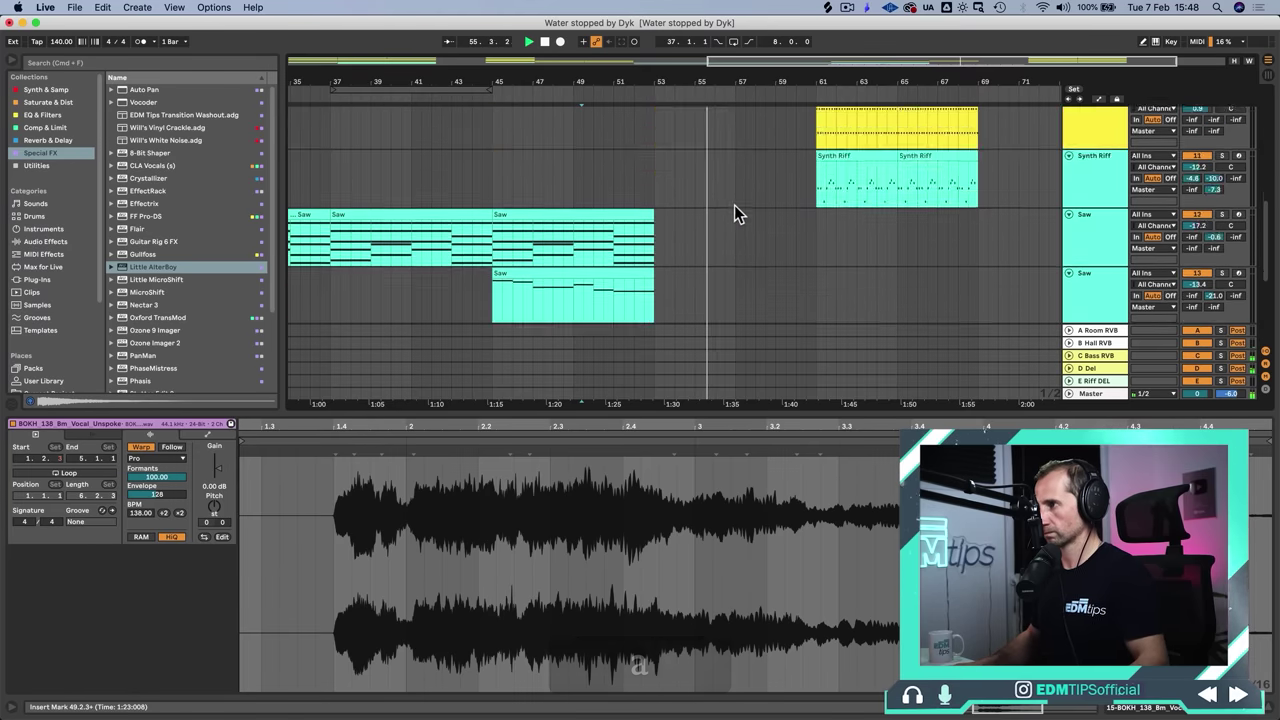
scroll(735, 215, "up", 1)
left_click(706, 140)
key("super+d")
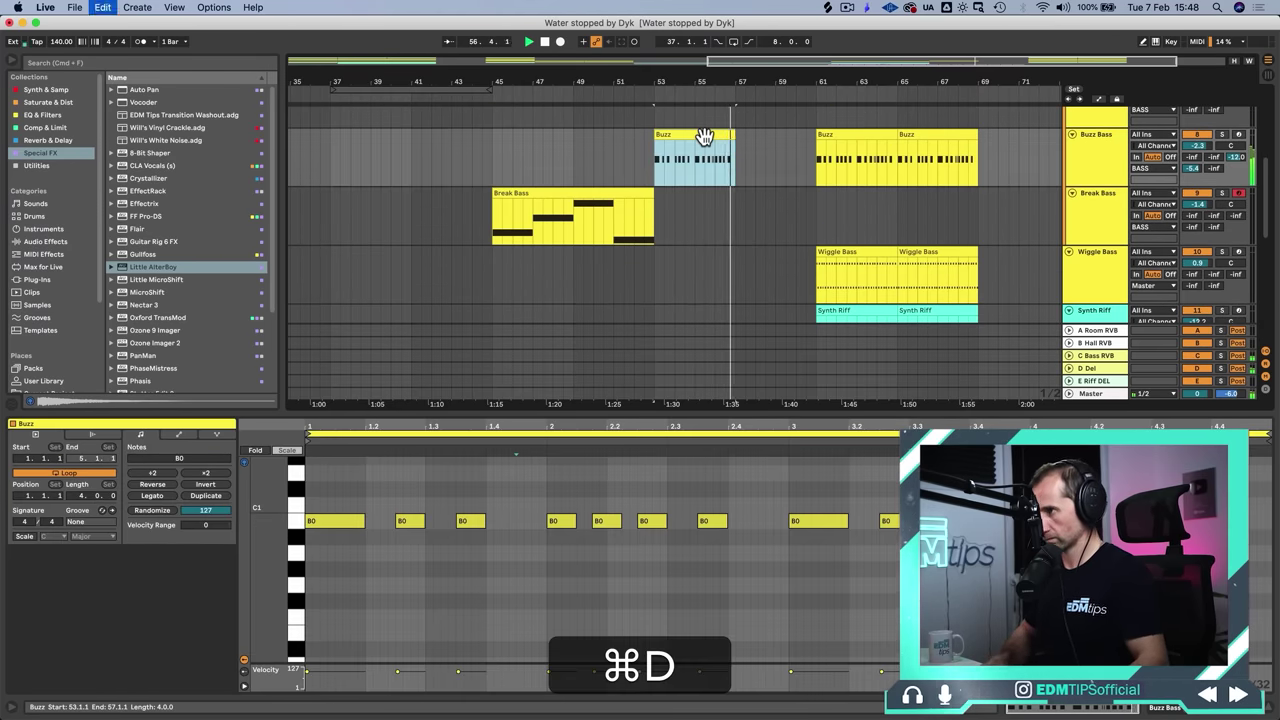
Step: Listen through to the drop, check the track levels in the mixer, and stop playback
scroll(762, 178, "down", 5)
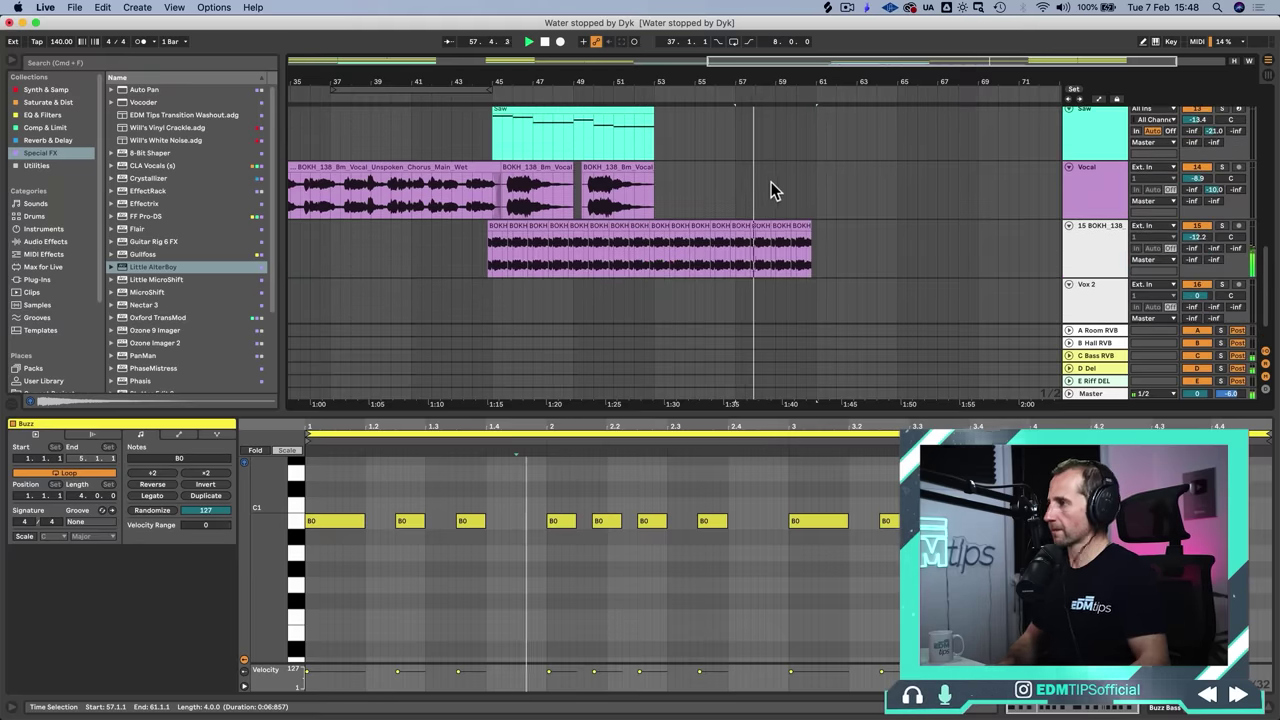
left_click(1106, 262)
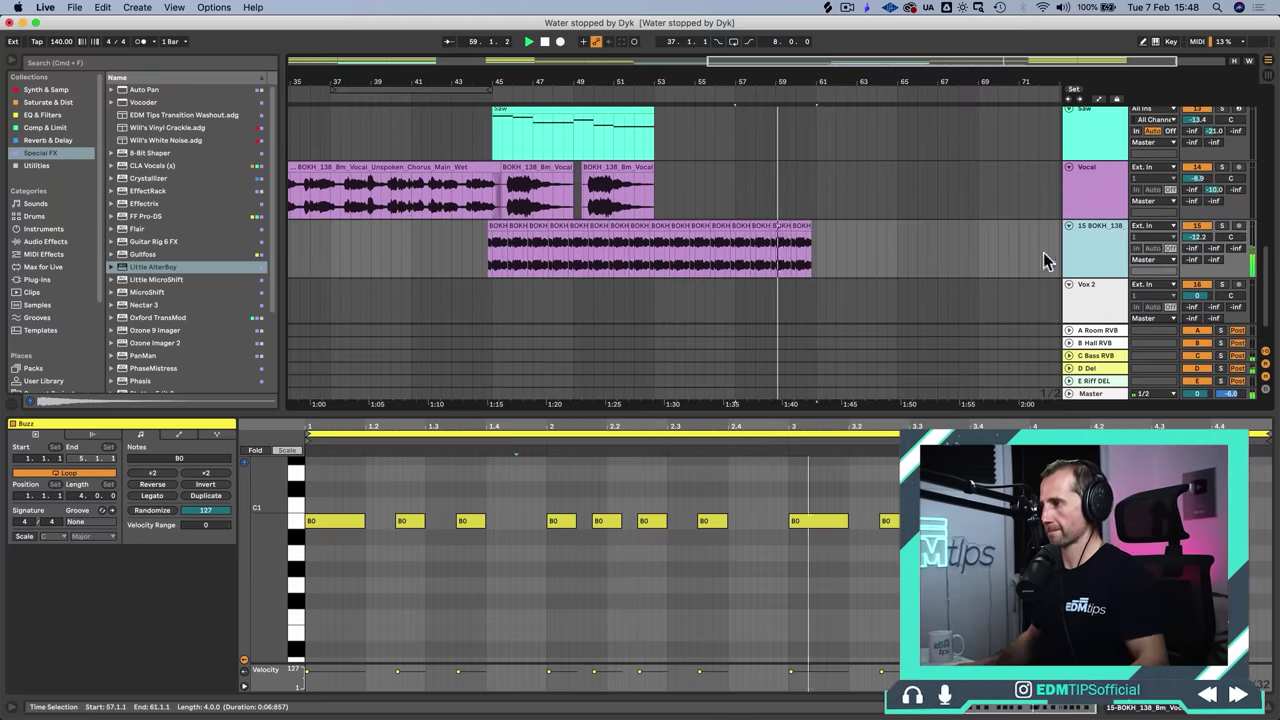
scroll(806, 196, "up", 6)
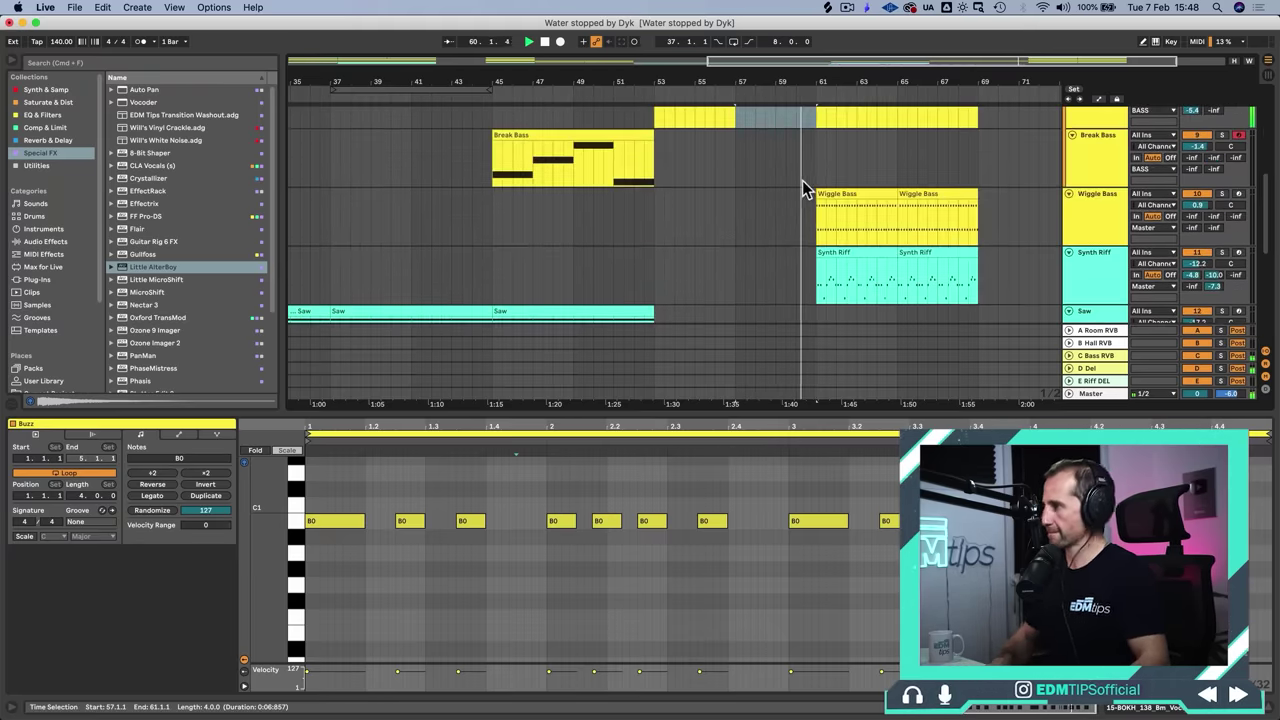
key("Tab")
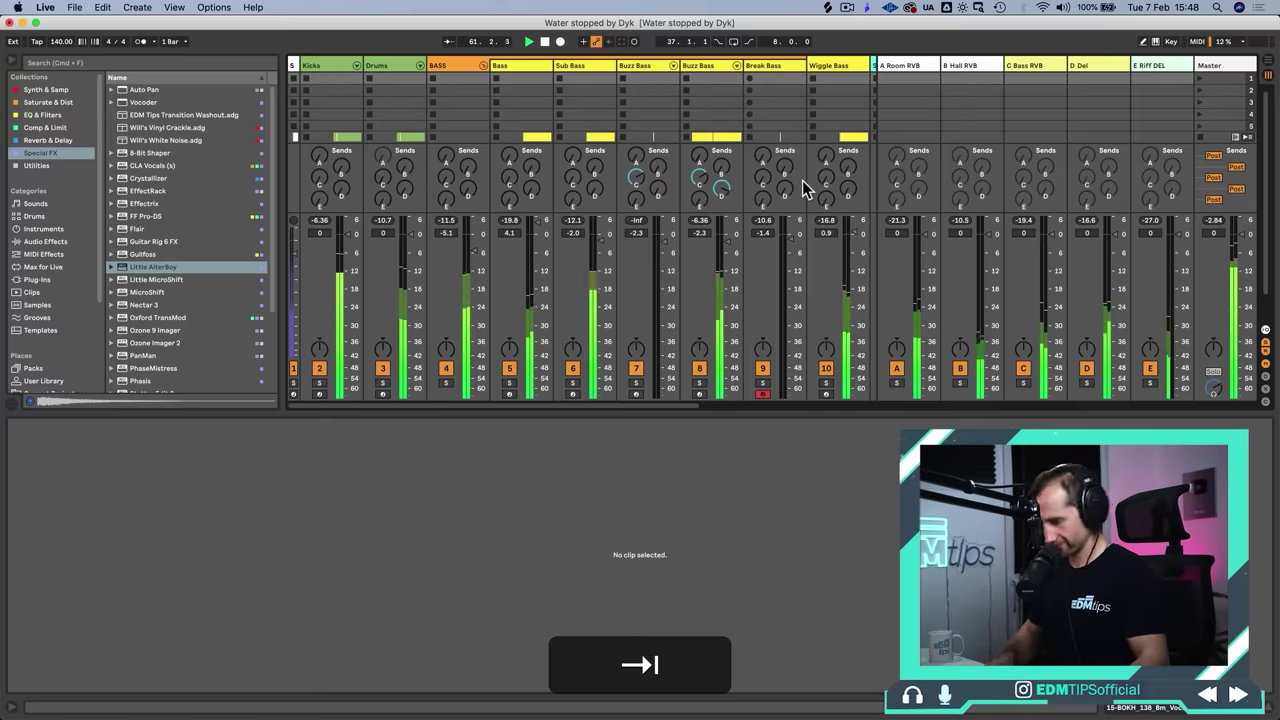
key("Tab")
scroll(812, 210, "down", 3)
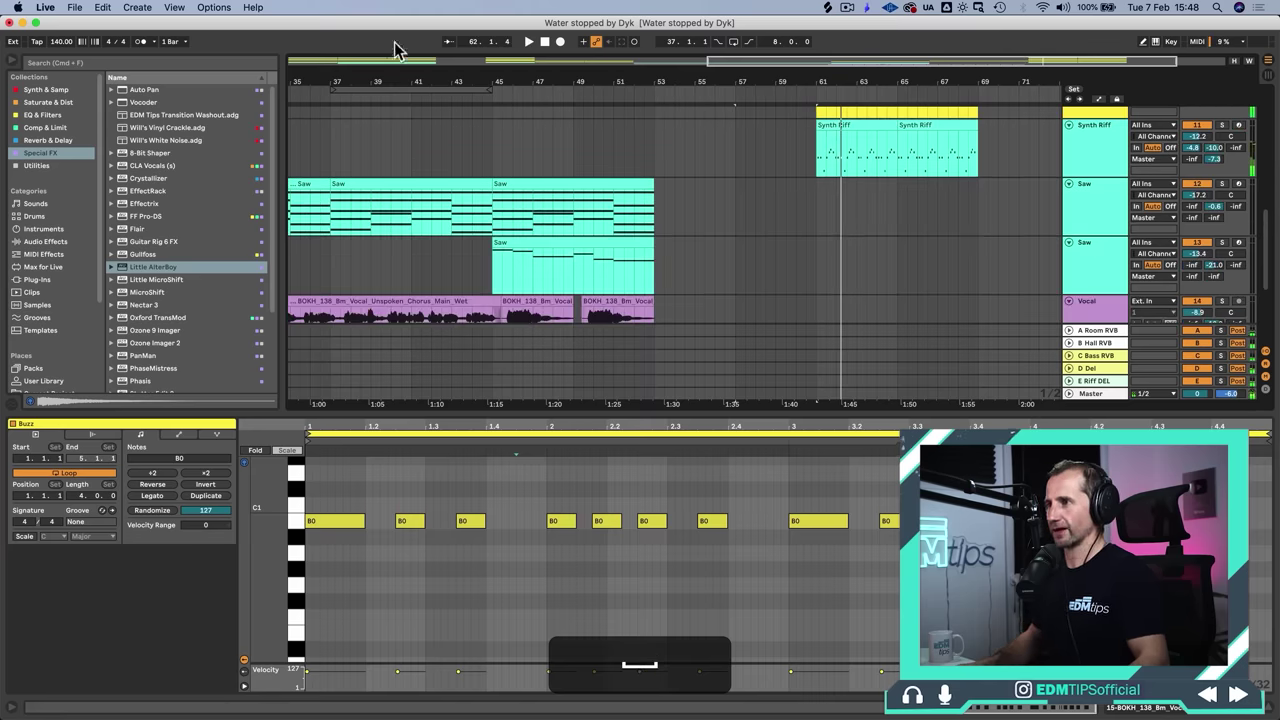
Step: Play the first drop from around bar 17 and duplicate its Synth Riff clip twice, extending the riff to bar 29
left_click_drag(397, 80, 397, 40)
scroll(585, 191, "up", 5)
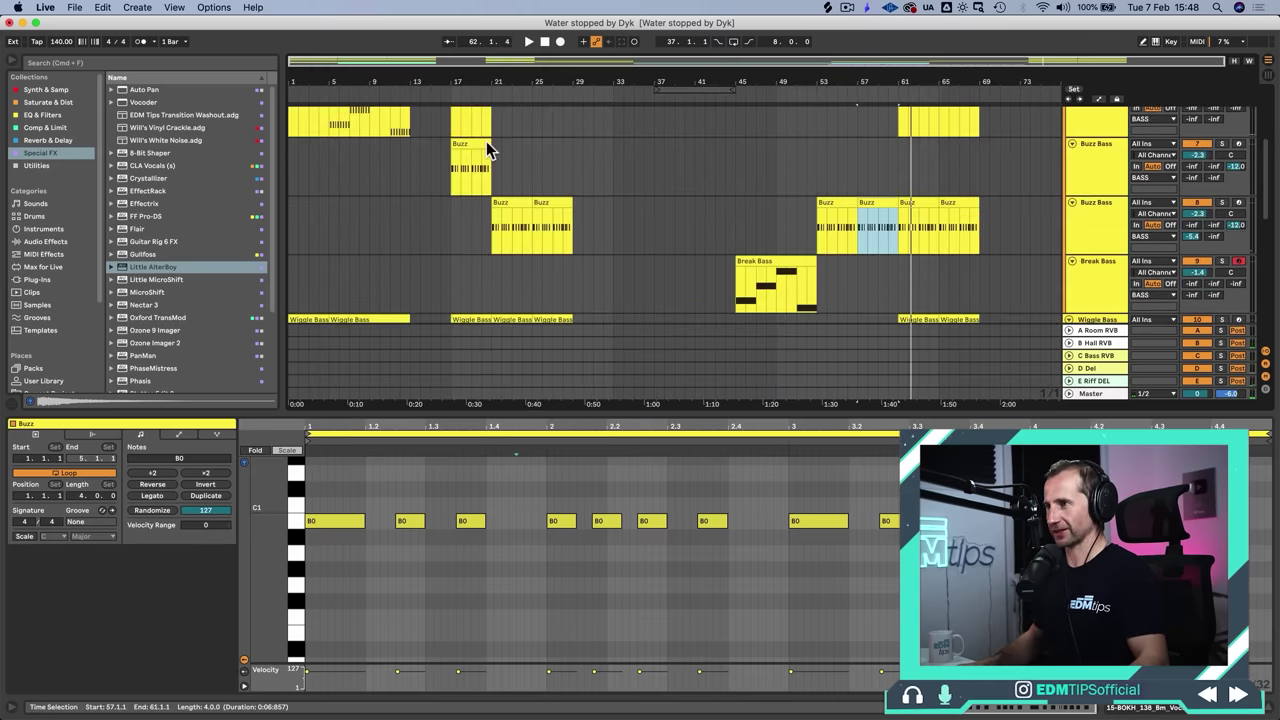
scroll(484, 165, "up", 4)
scroll(526, 130, "down", 6)
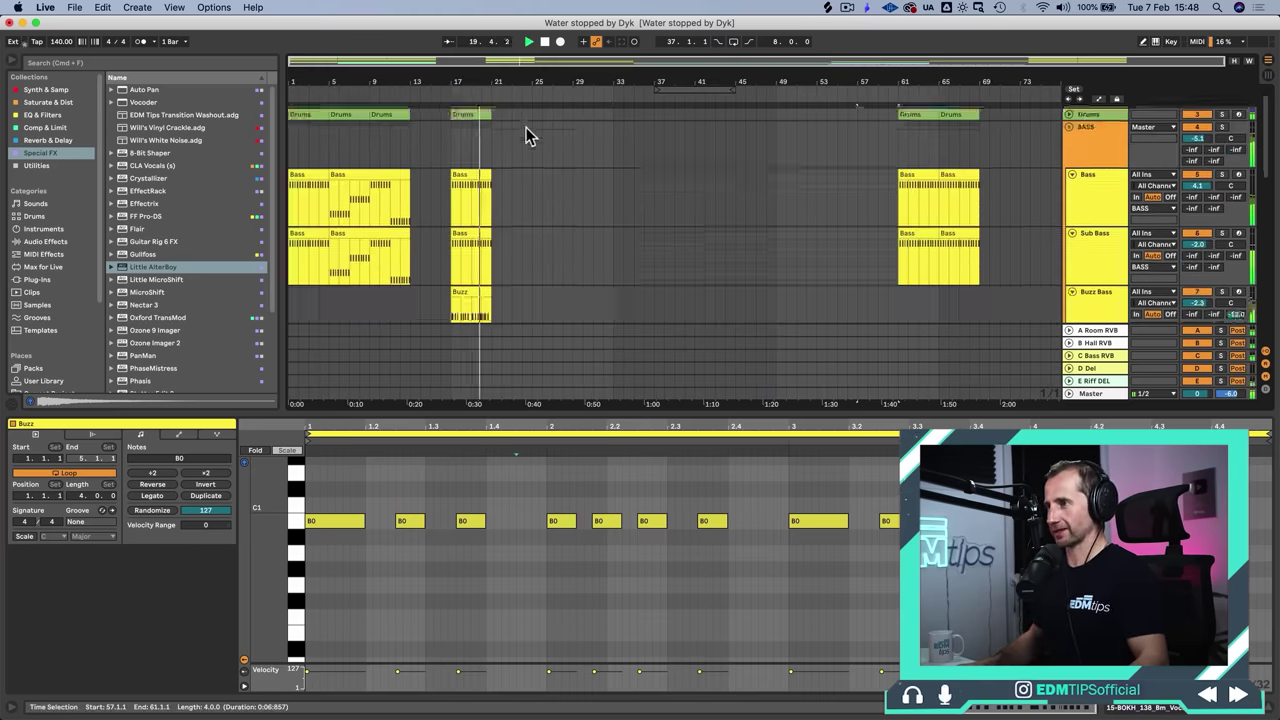
left_click(474, 187)
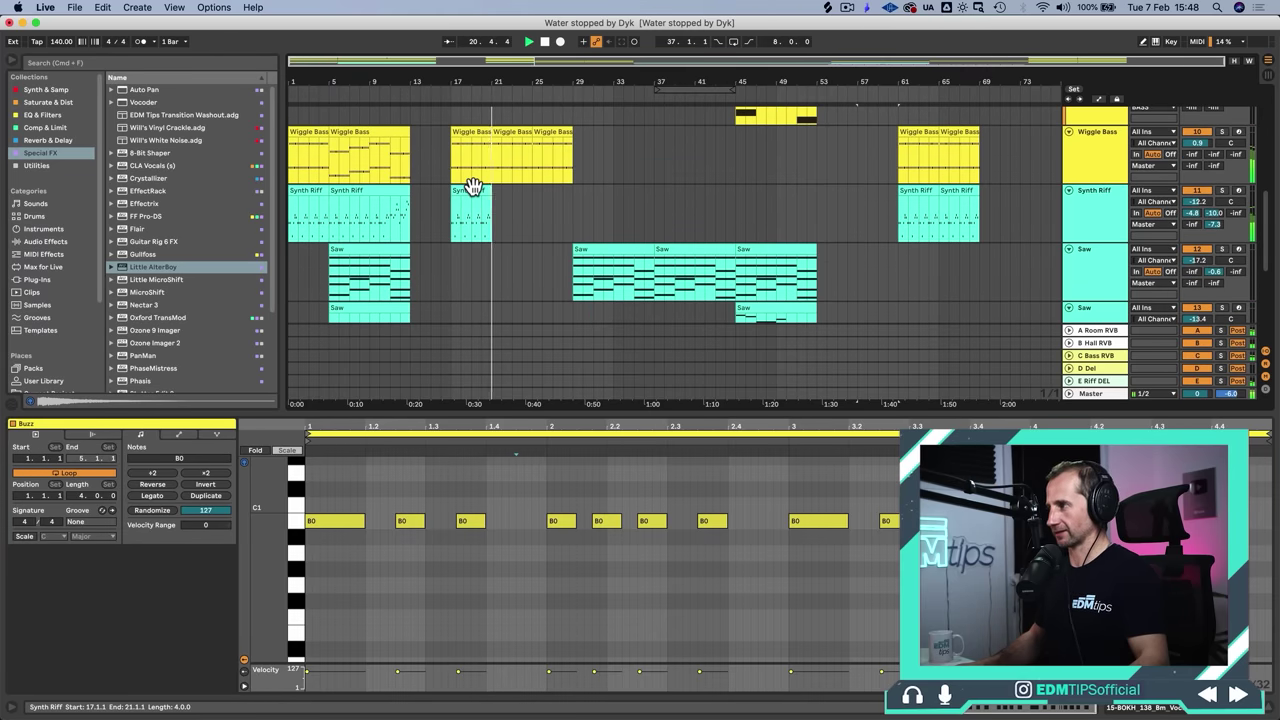
key("super+d")
key("super+d")
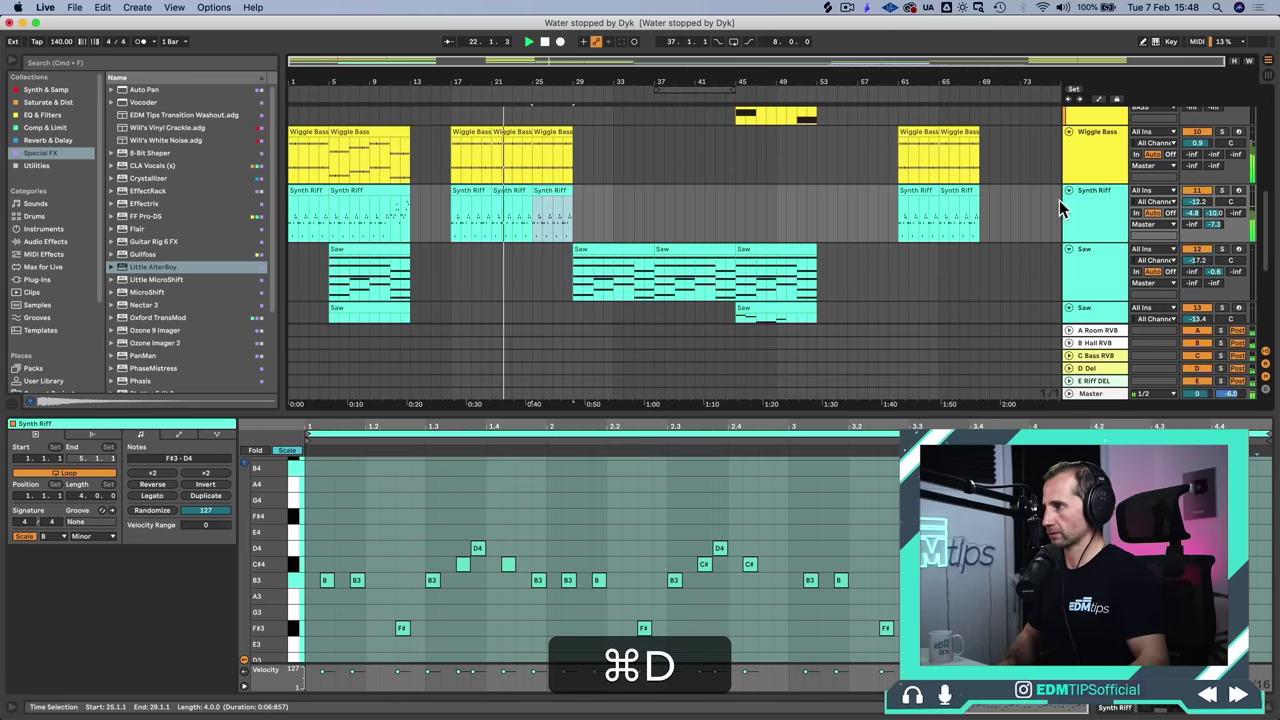
Step: Try lowering the Wiggle Bass volume to -4.5 dB and the Buzz Bass volume to -12.7 dB, and undo both changes
key("shift+Tab")
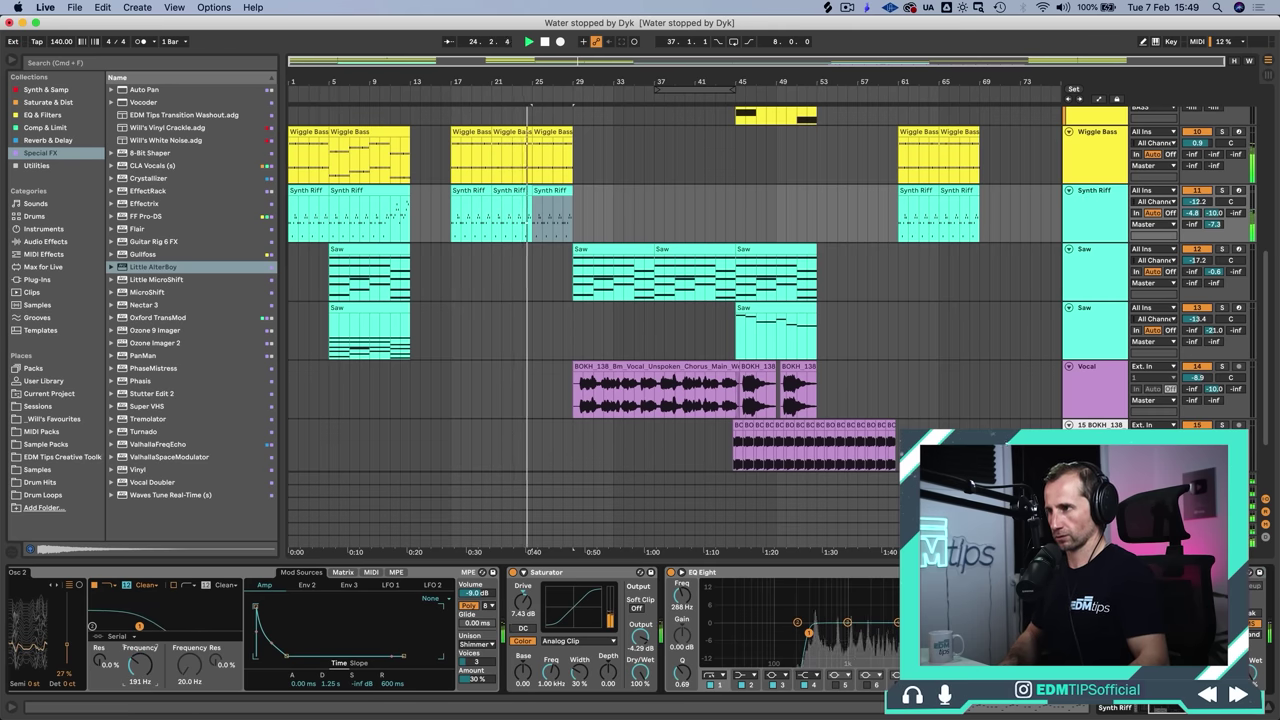
left_click(1178, 158)
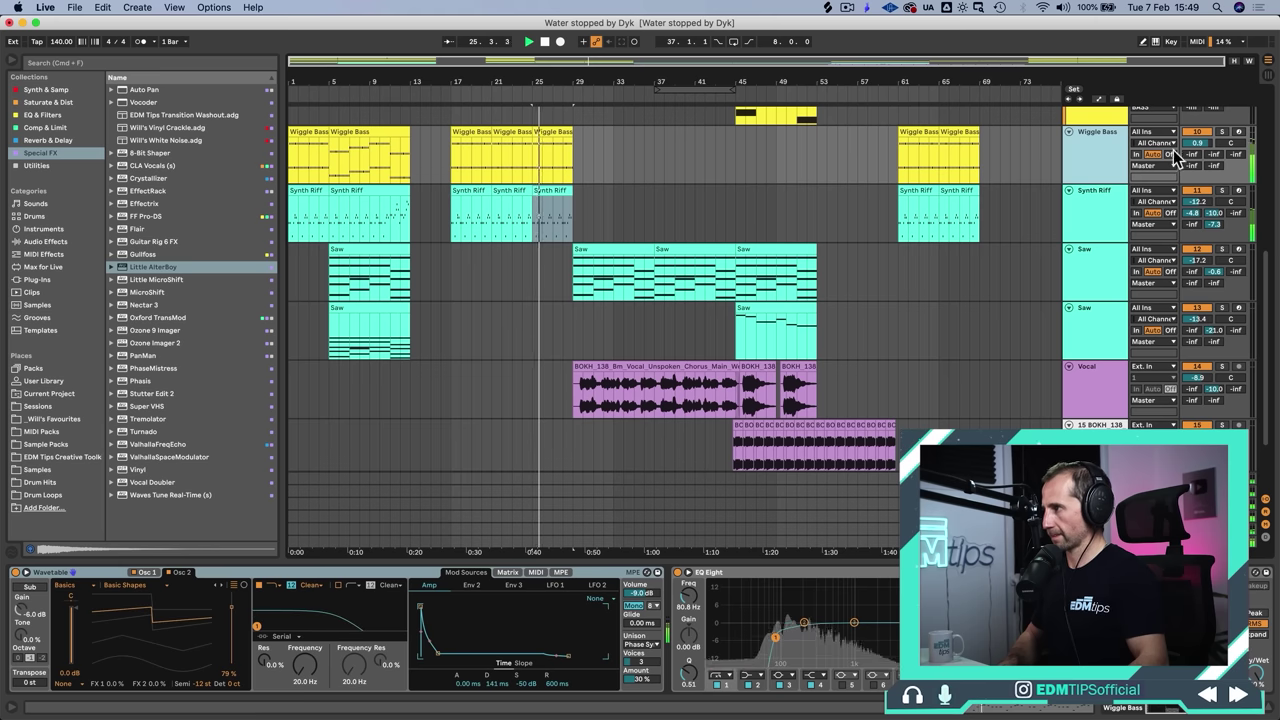
left_click_drag(1197, 143, 1197, 150)
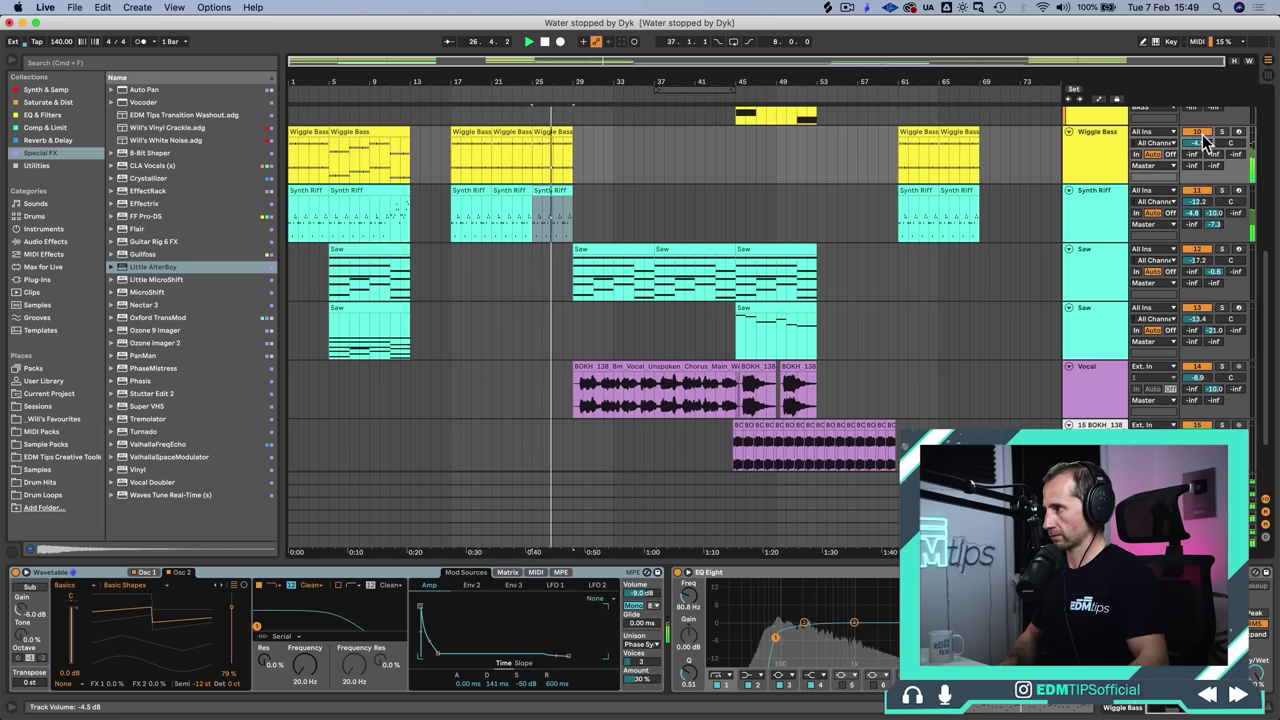
scroll(1205, 143, "up", 2)
scroll(1205, 143, "up", 2)
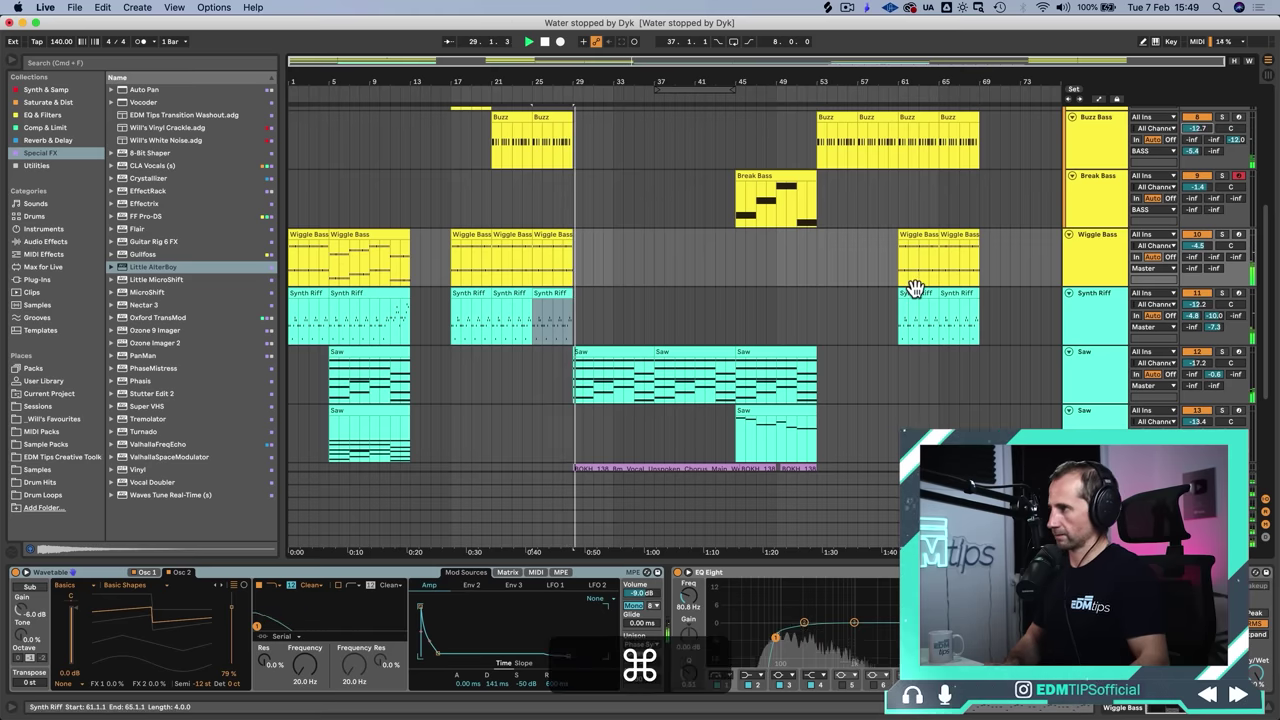
key("super+z")
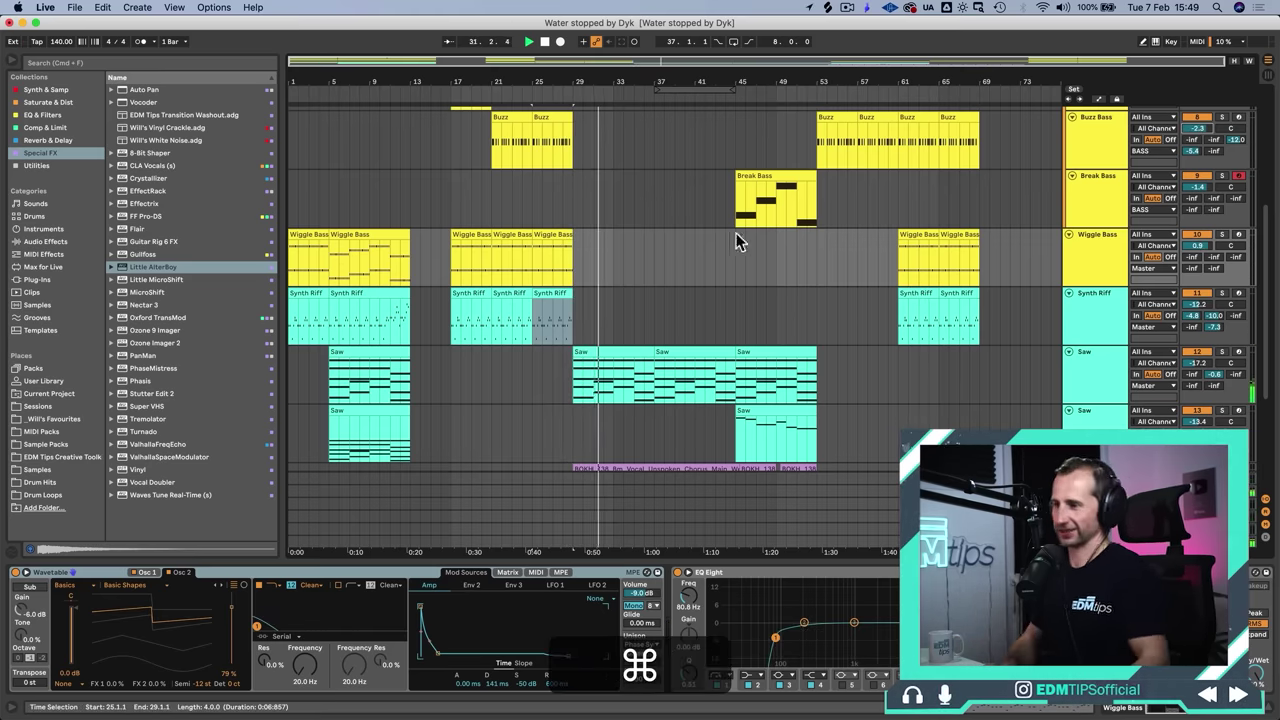
scroll(645, 238, "down", 5)
scroll(660, 228, "up", 5)
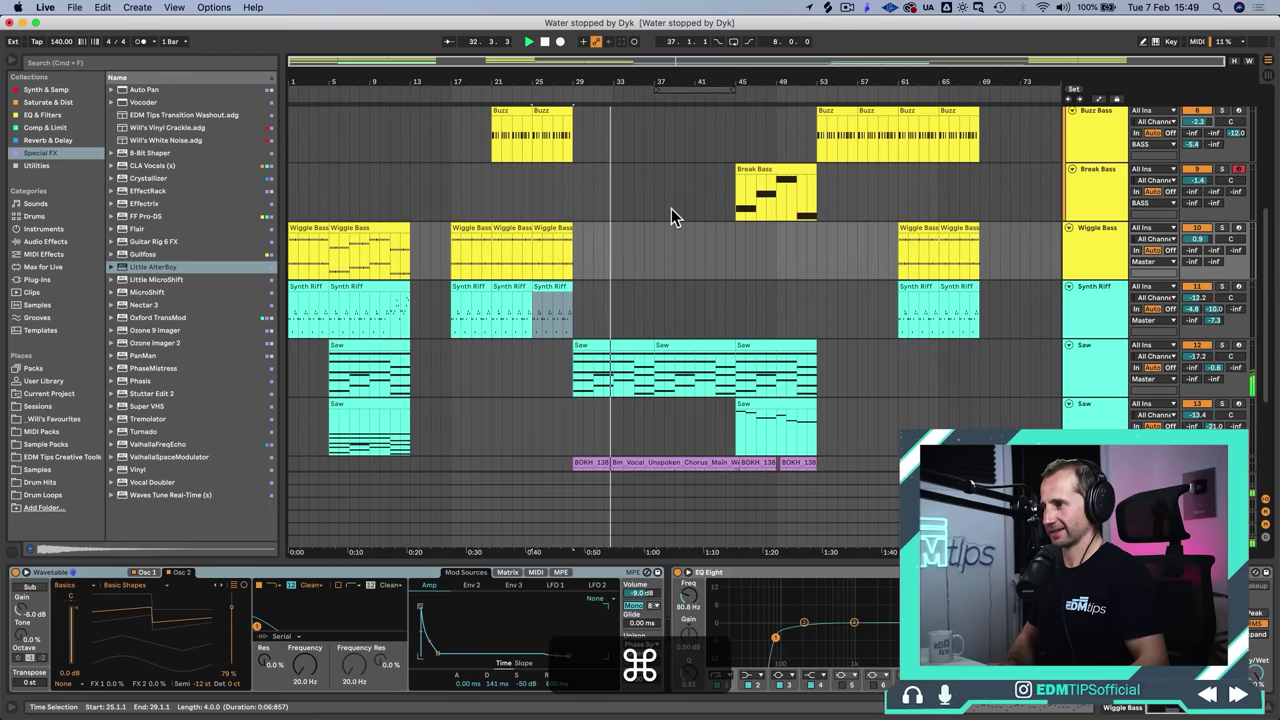
key("super+z")
key("super+shift+z")
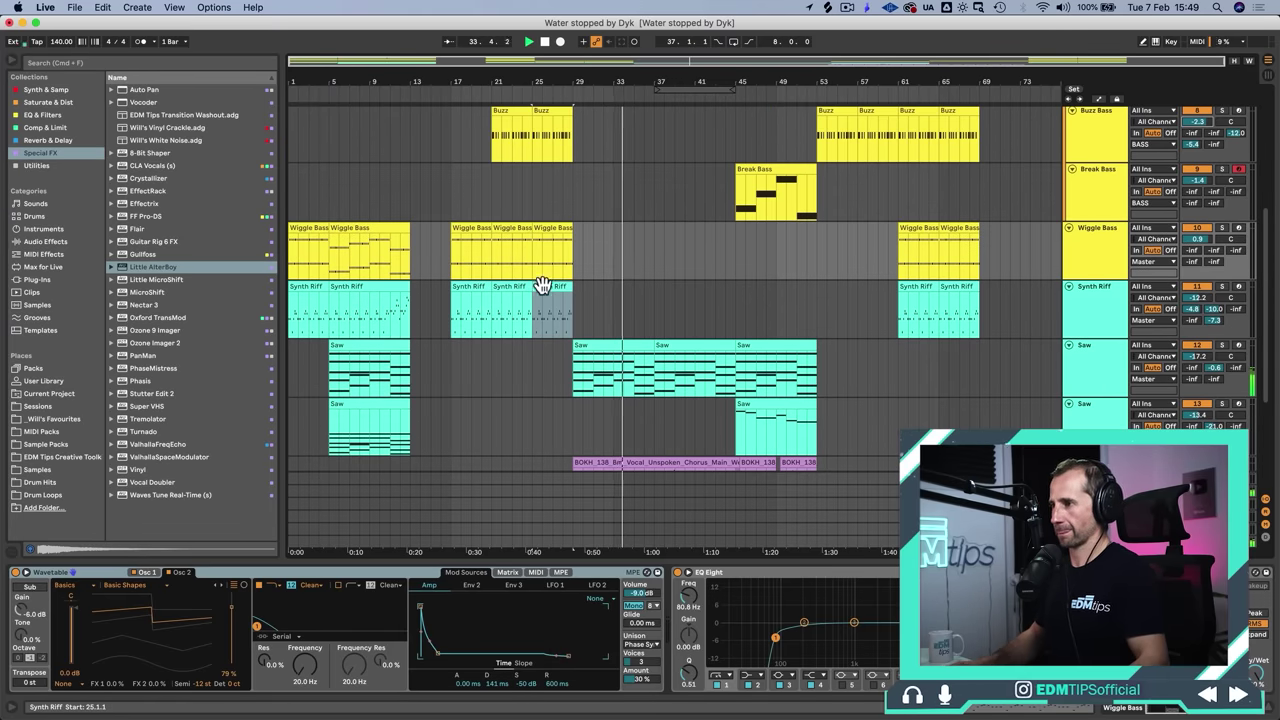
Step: Copy the Synth Riff clip to bars 53 and 57, and remove the second Buzz Bass track's clips at bars 61 and 65
left_click_drag(551, 289, 838, 312)
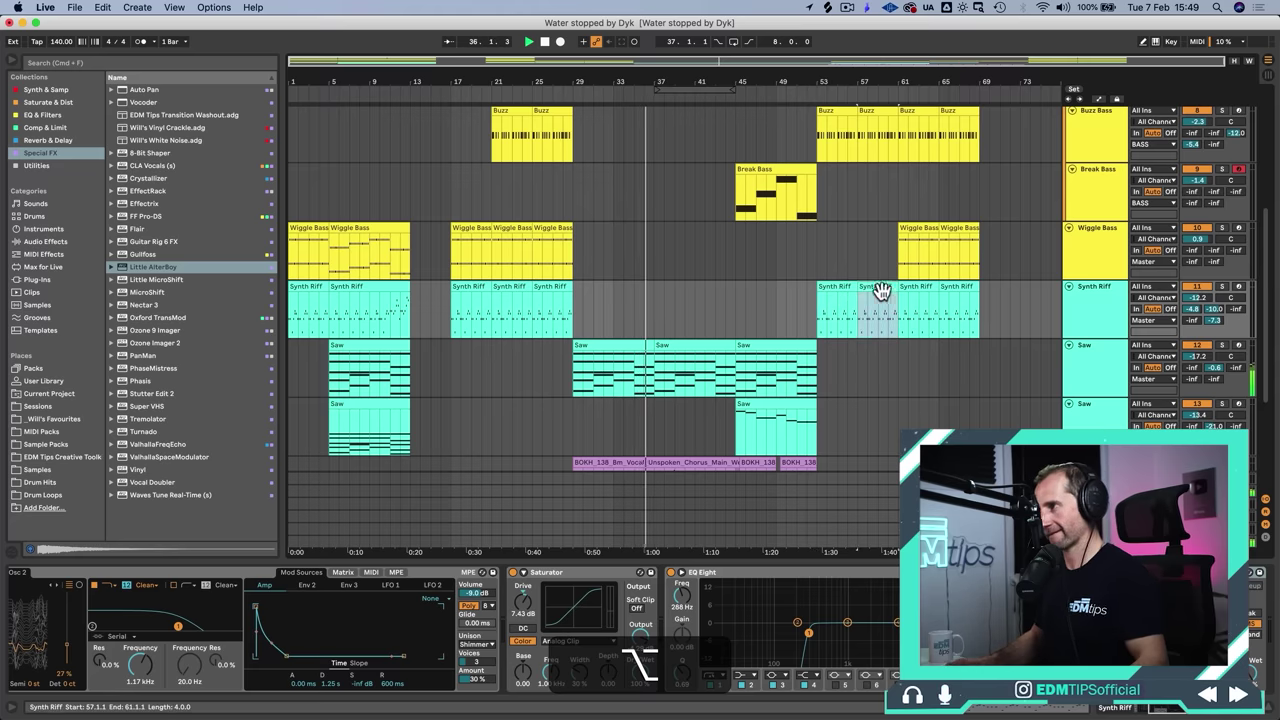
scroll(880, 290, "up", 5)
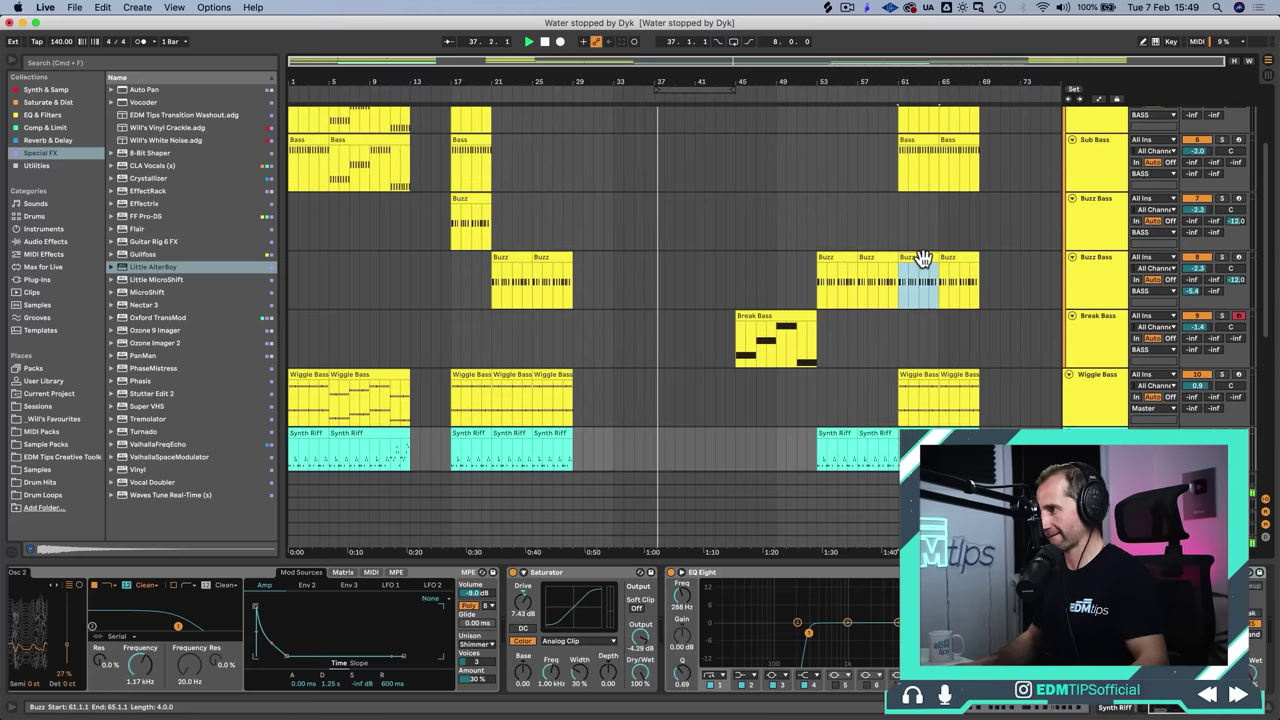
left_click_drag(922, 258, 952, 258)
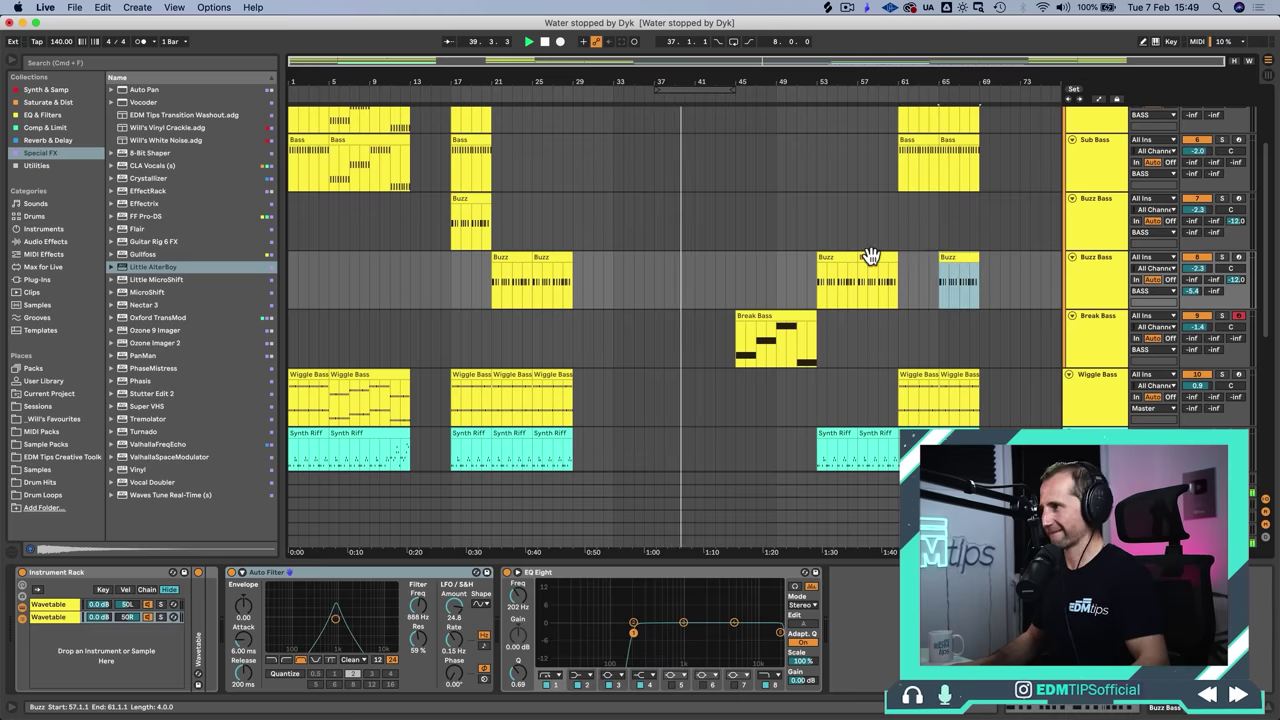
key("BackSpace")
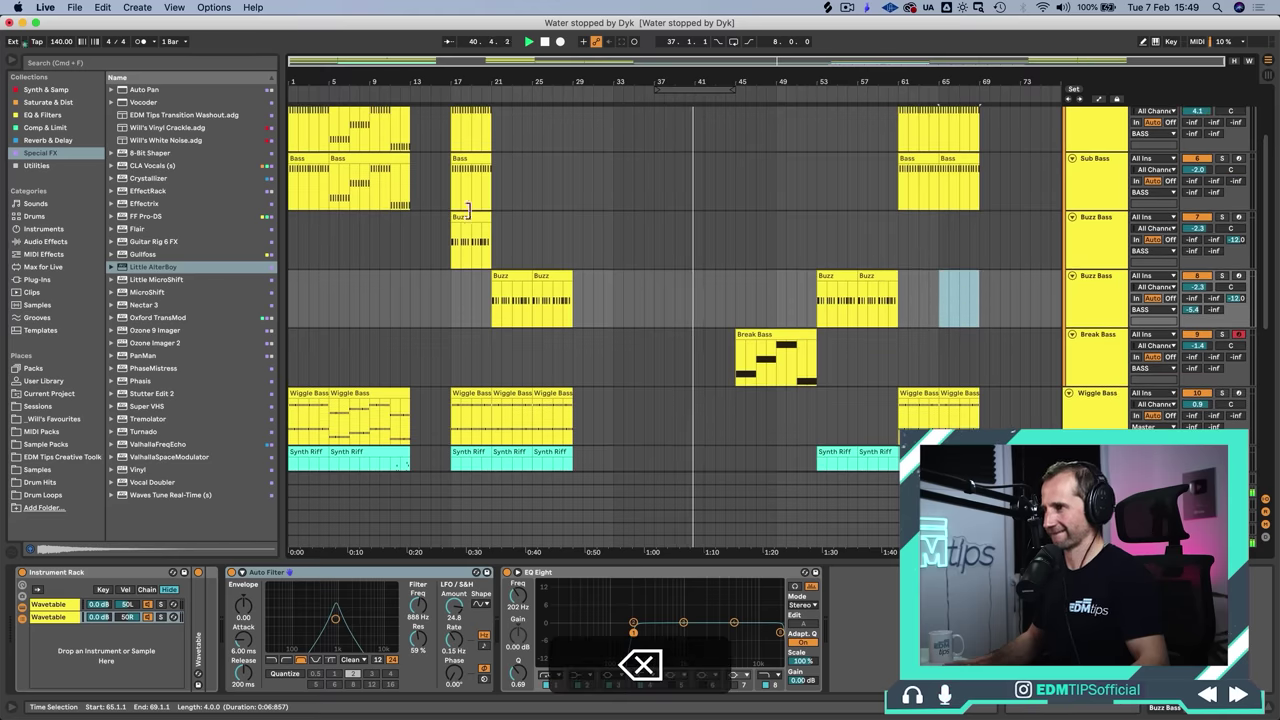
Step: Copy the first Buzz Bass track's Buzz clip from bar 17 to bars 61 and 65
scroll(460, 218, "up", 1)
left_click(460, 218)
left_click(484, 218)
left_click_drag(910, 246, 962, 232)
Step: Fill bars 45 to 53 with two Synth Riff clips and delete the second Saw track's clip at bar 45
scroll(824, 238, "down", 5)
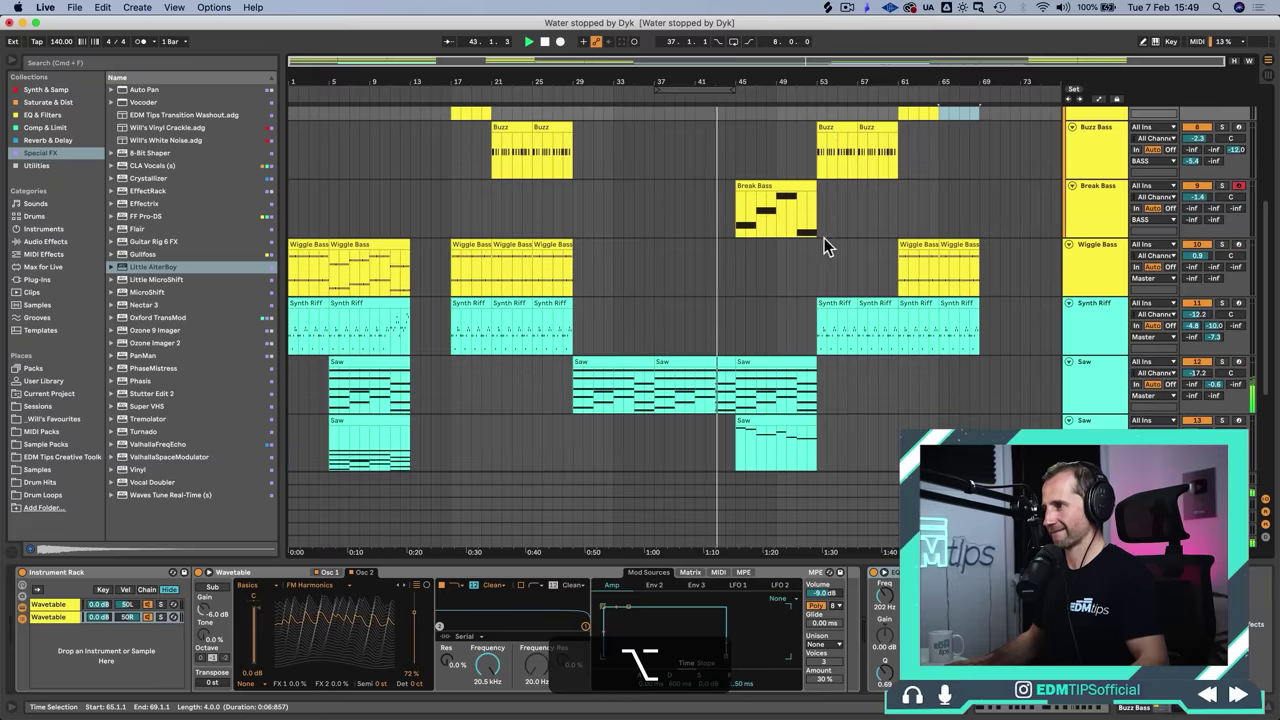
left_click(550, 224)
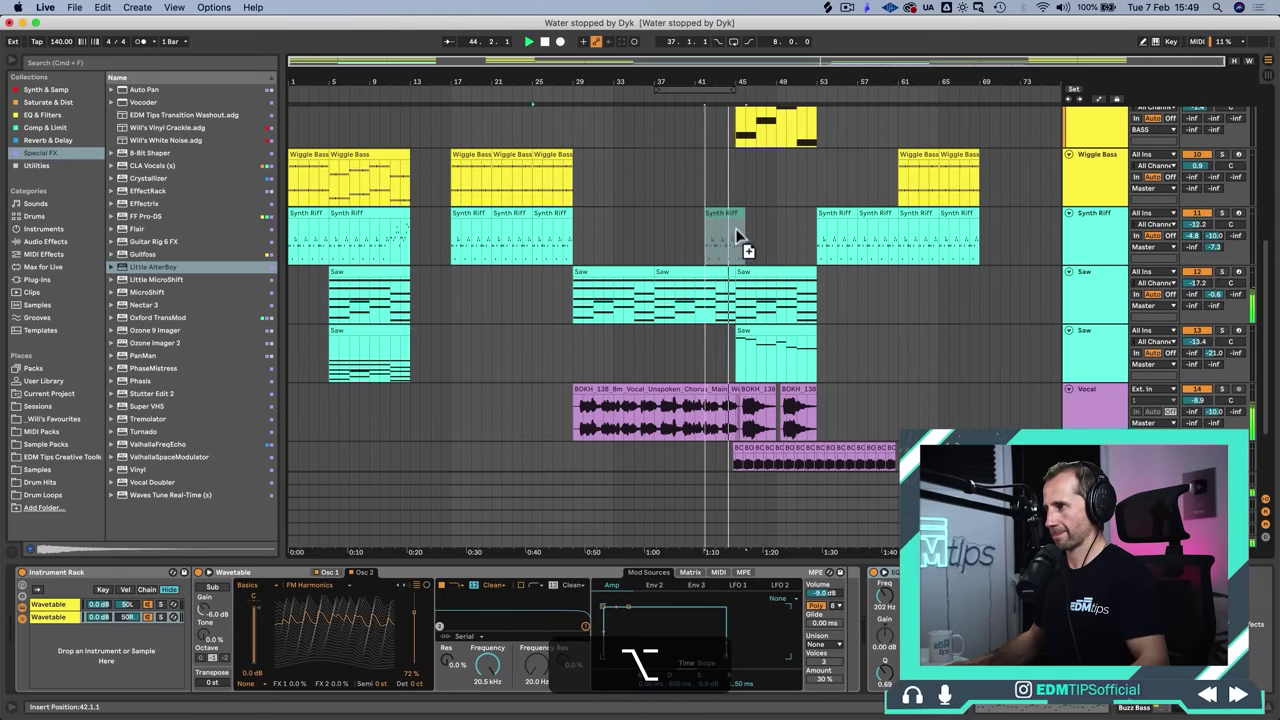
left_click_drag(737, 238, 757, 236)
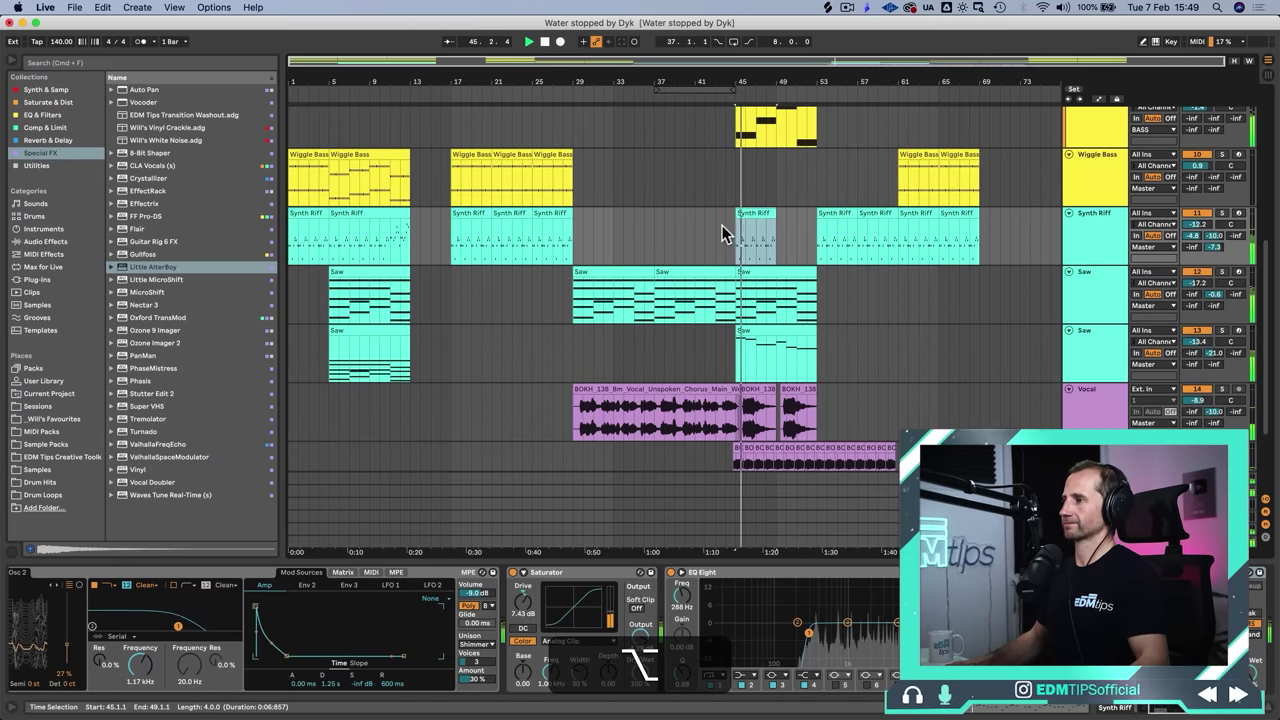
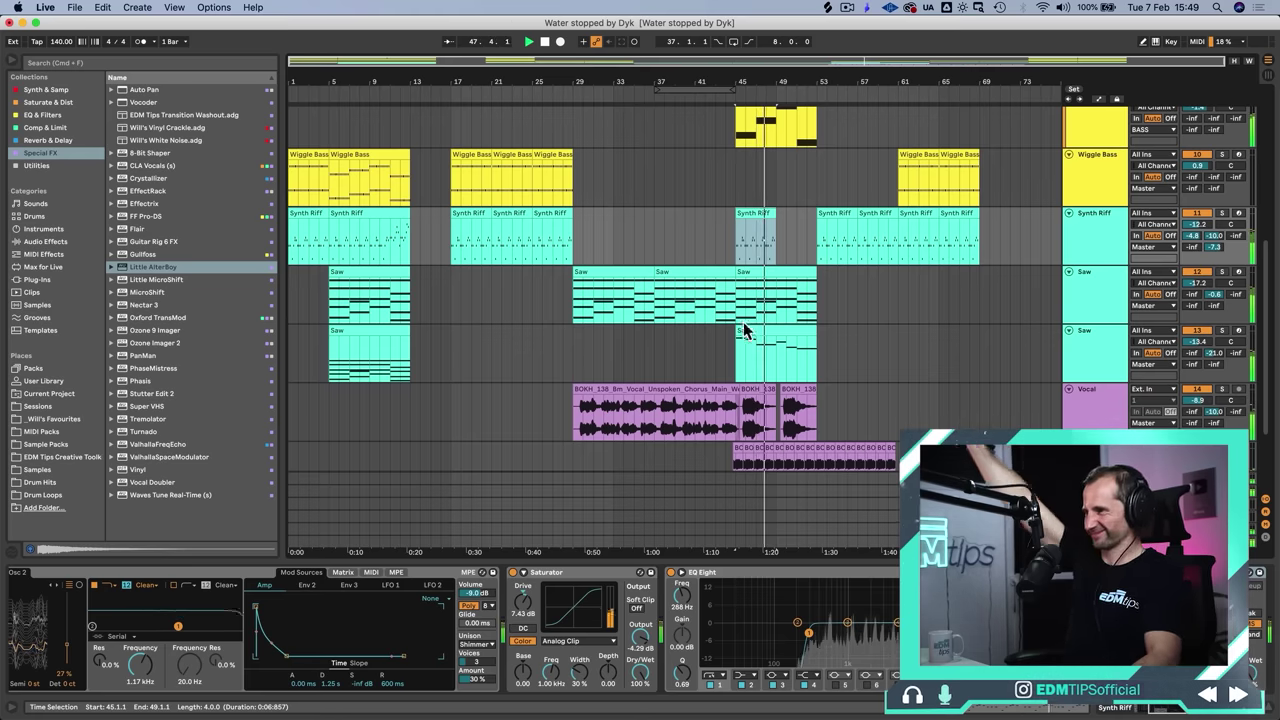
left_click(744, 330)
key("BackSpace")
left_click(762, 212)
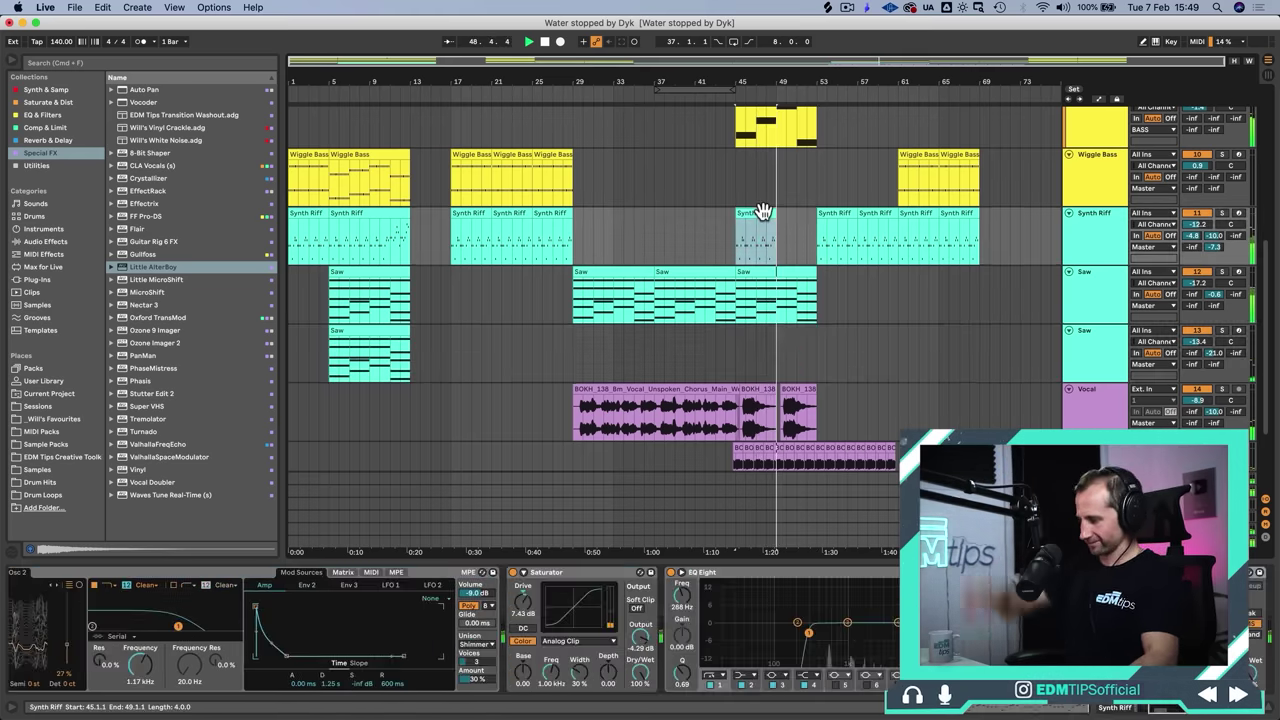
key("super+d")
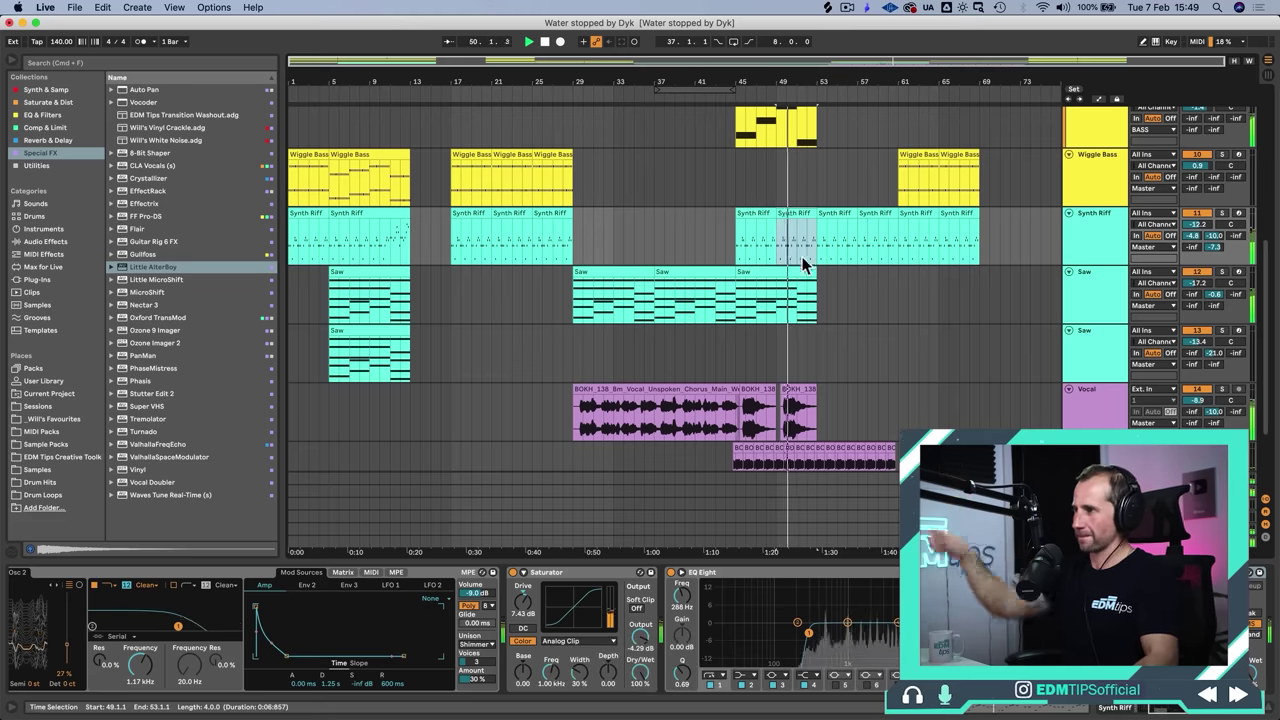
Step: Duplicate the first Saw track's clip at bar 45 and the vocal ad-lib at bar 49 so both copies start at bar 53
left_click(779, 271)
key("super+d")
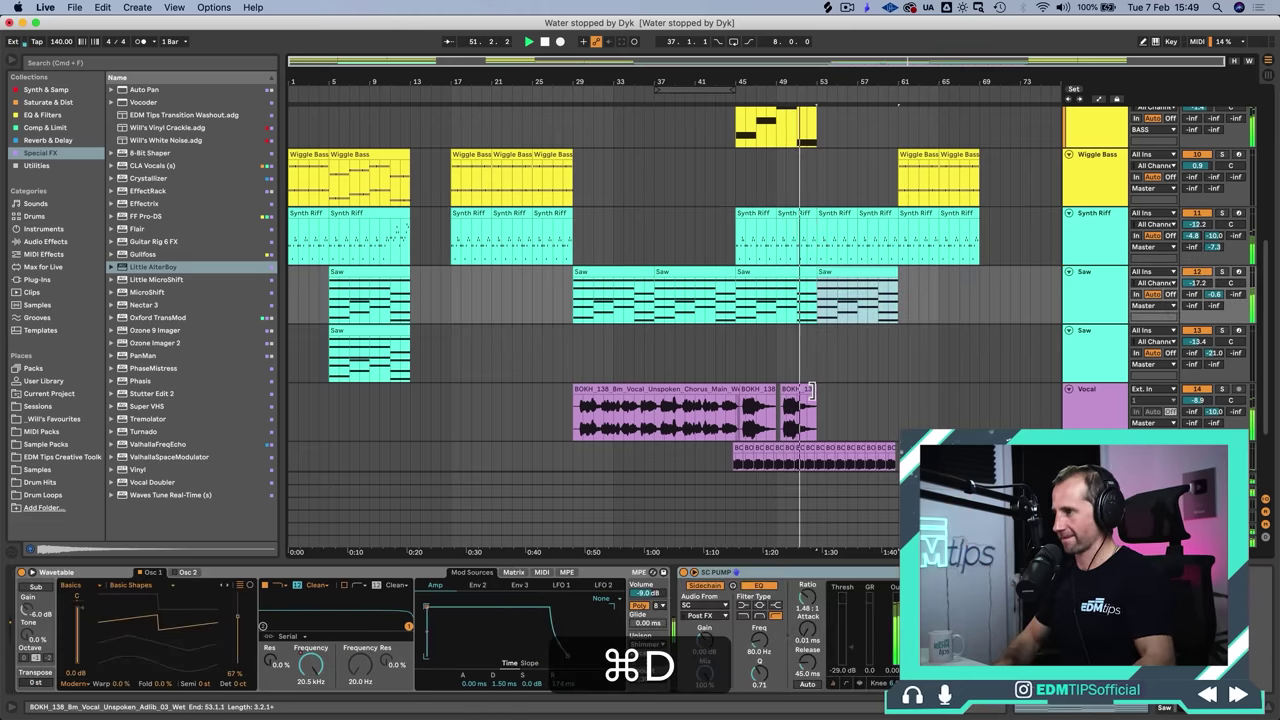
left_click(781, 406)
key("super+d")
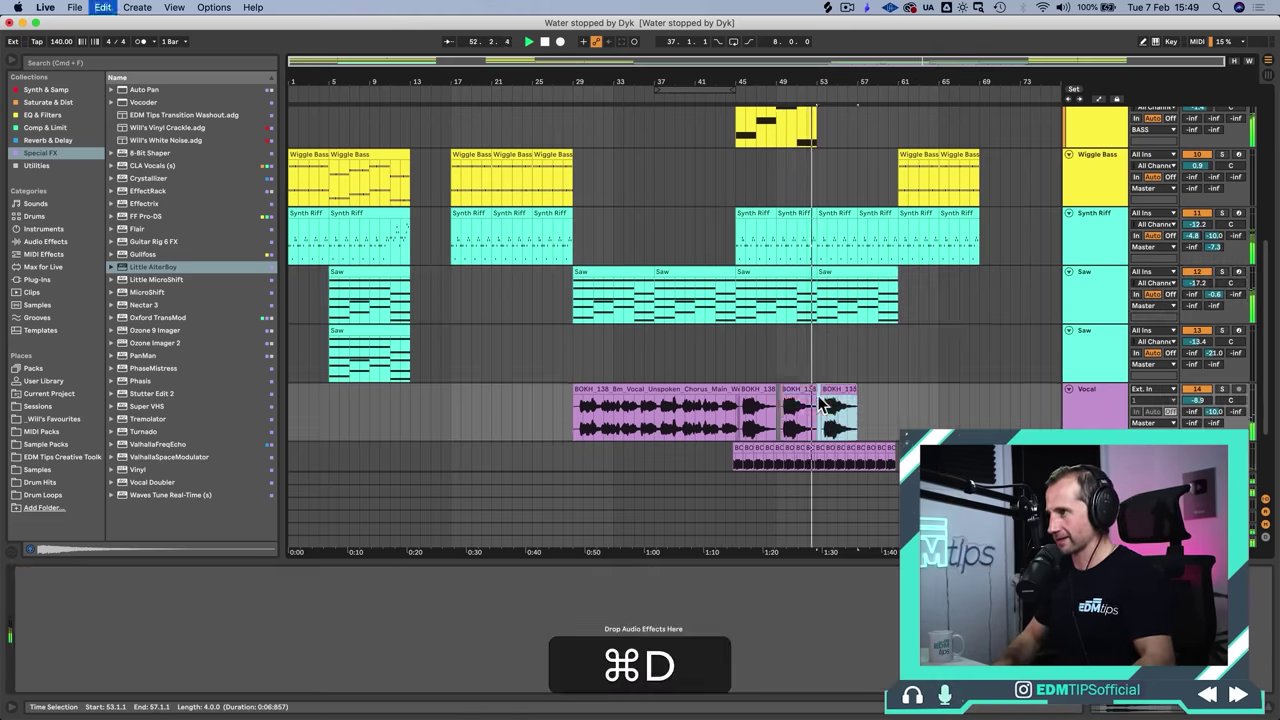
Step: Duplicate the Break Bass clip at bar 45 to extend the break bass line to bar 61
scroll(754, 220, "up", 5)
left_click(765, 320)
key("super+d")
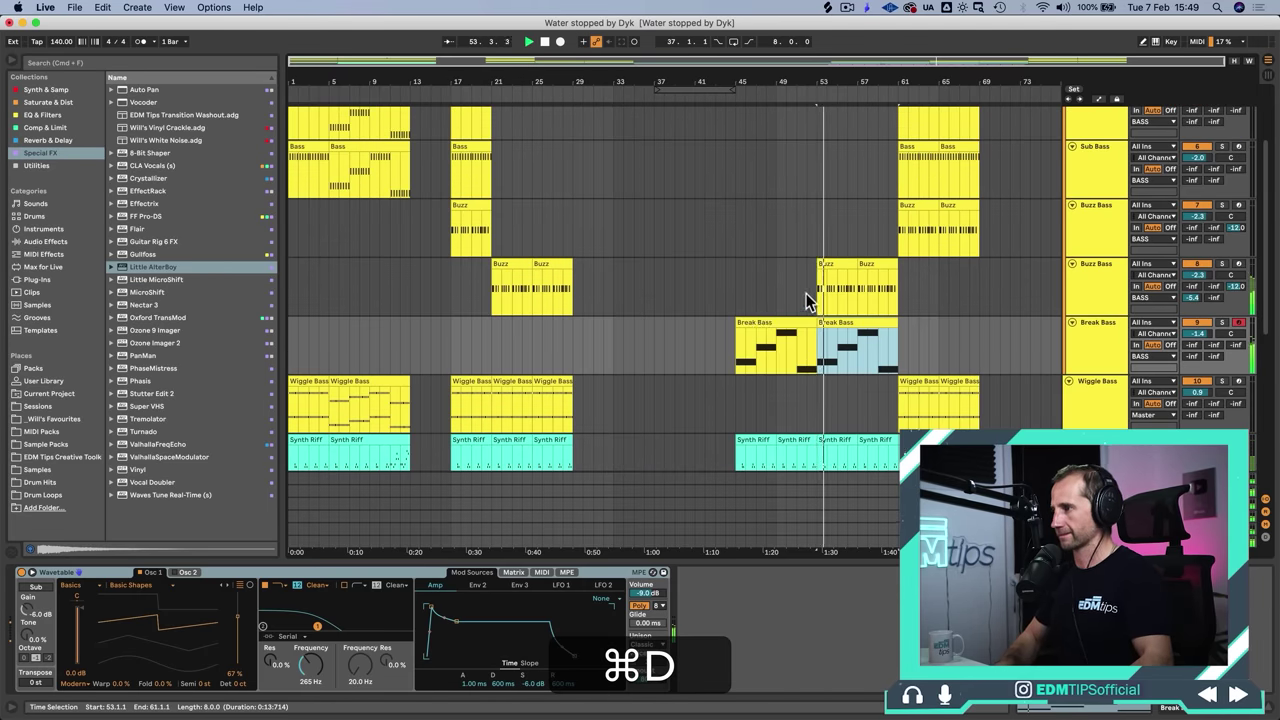
Step: Insert eight bars of silence from bar 61 to bar 69, moving the second drop back
scroll(806, 293, "down", 3)
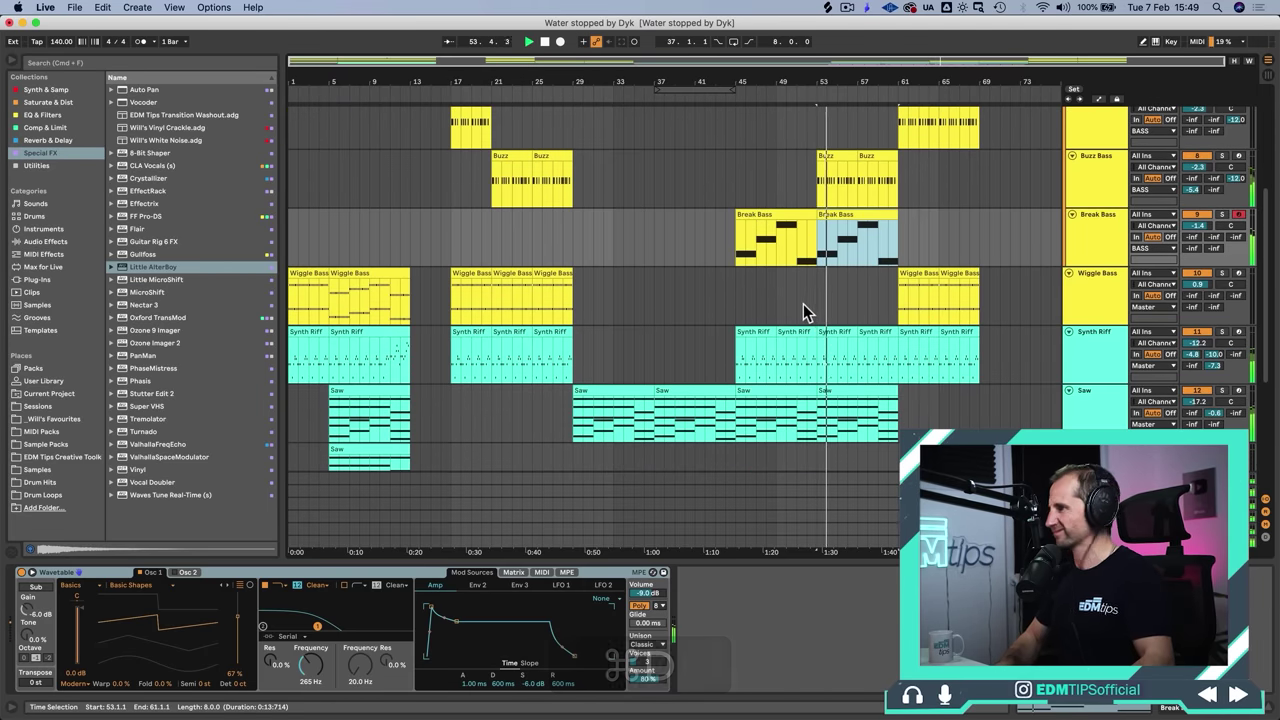
left_click(901, 263)
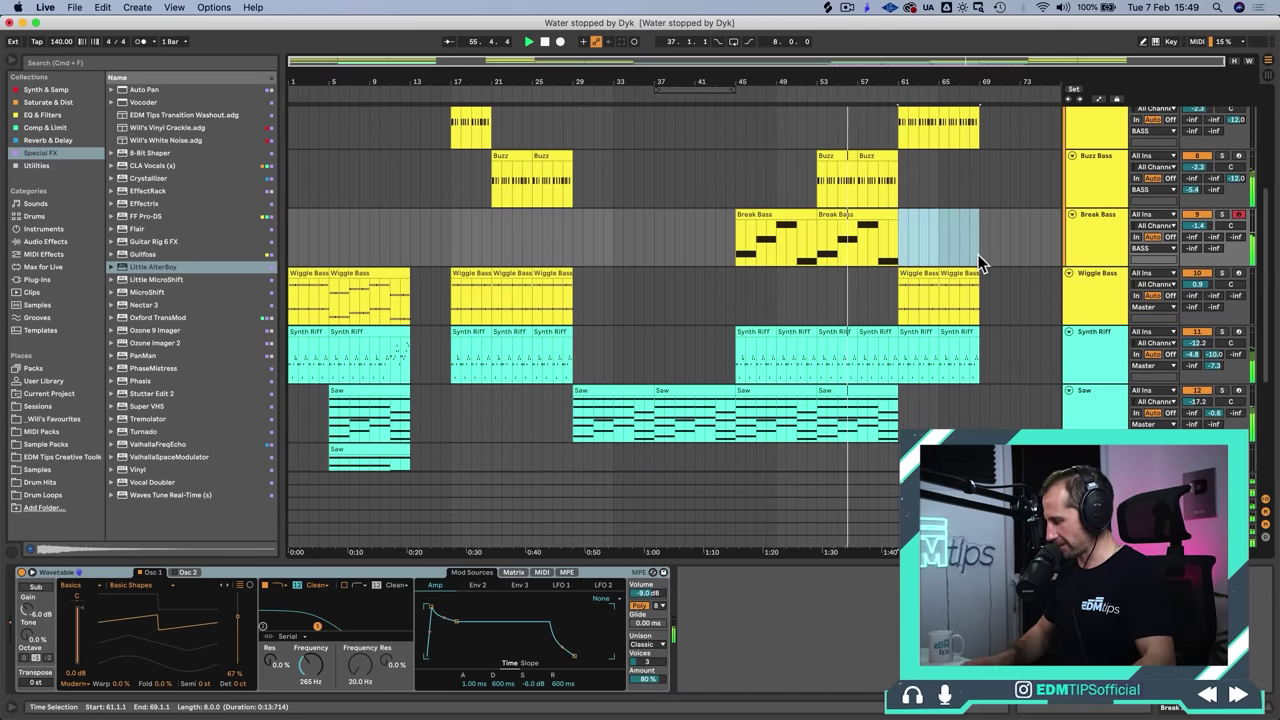
key("super+i")
Step: Fill bars 61 to 69 with two duplicates each of the Synth Riff clip and the second Buzz Bass track's Buzz clip
scroll(969, 263, "right", 4)
scroll(888, 280, "down", 1)
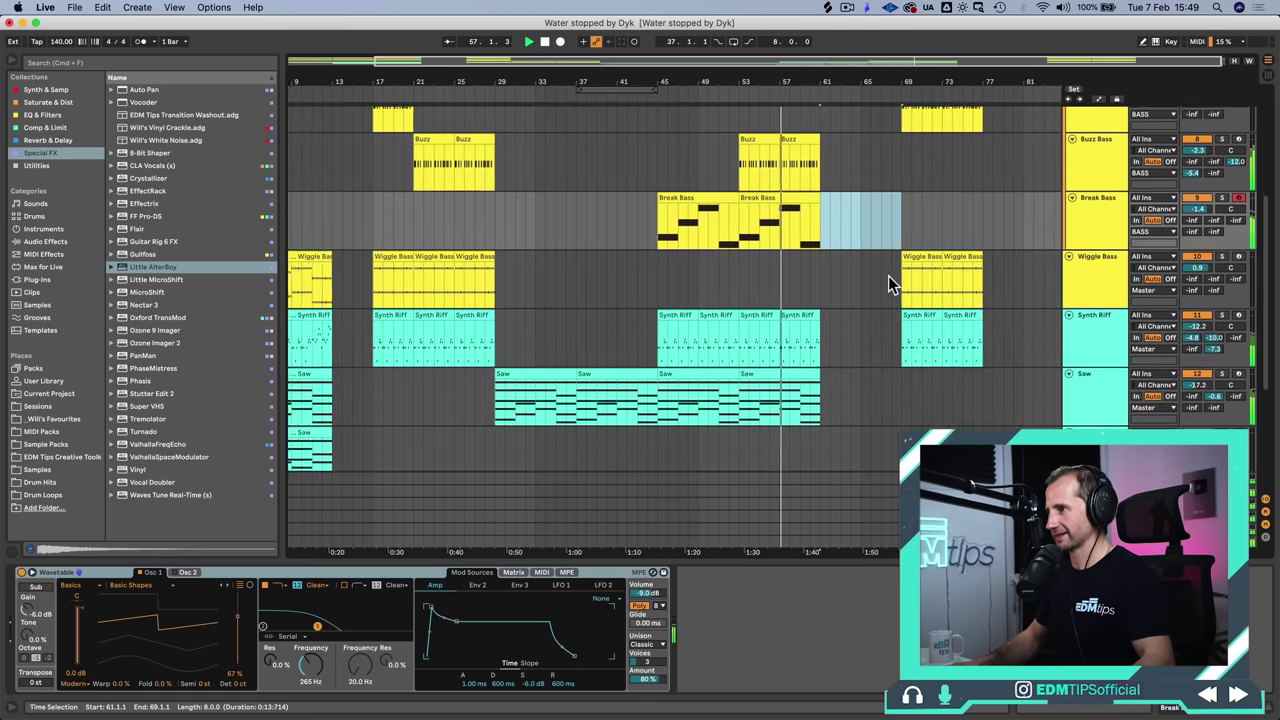
left_click(803, 322)
key("super+d")
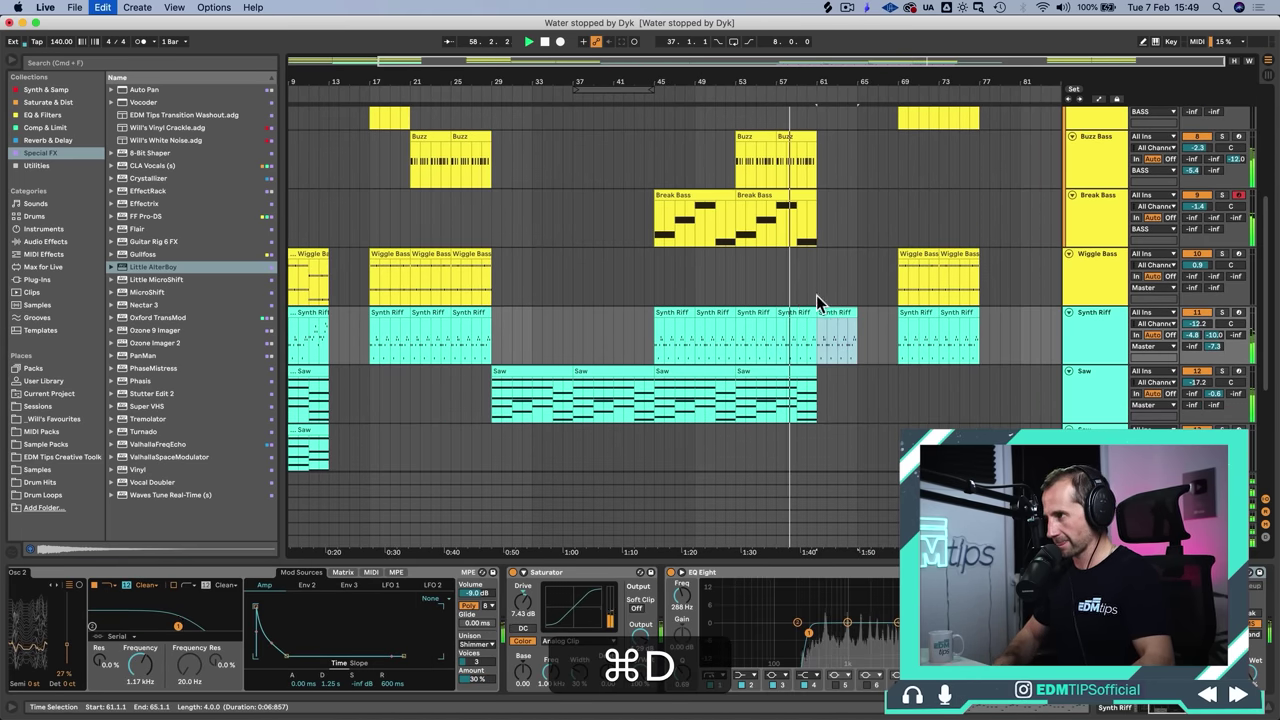
key("super+d")
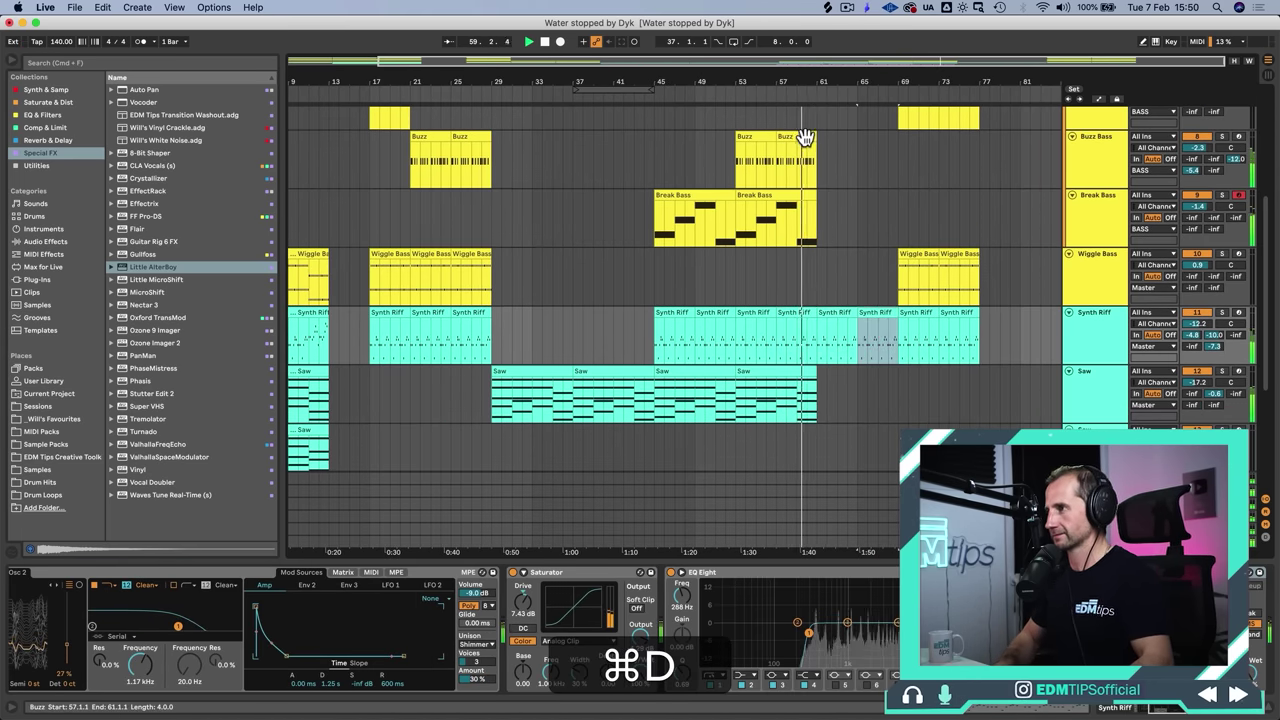
left_click(803, 137)
key("super+d")
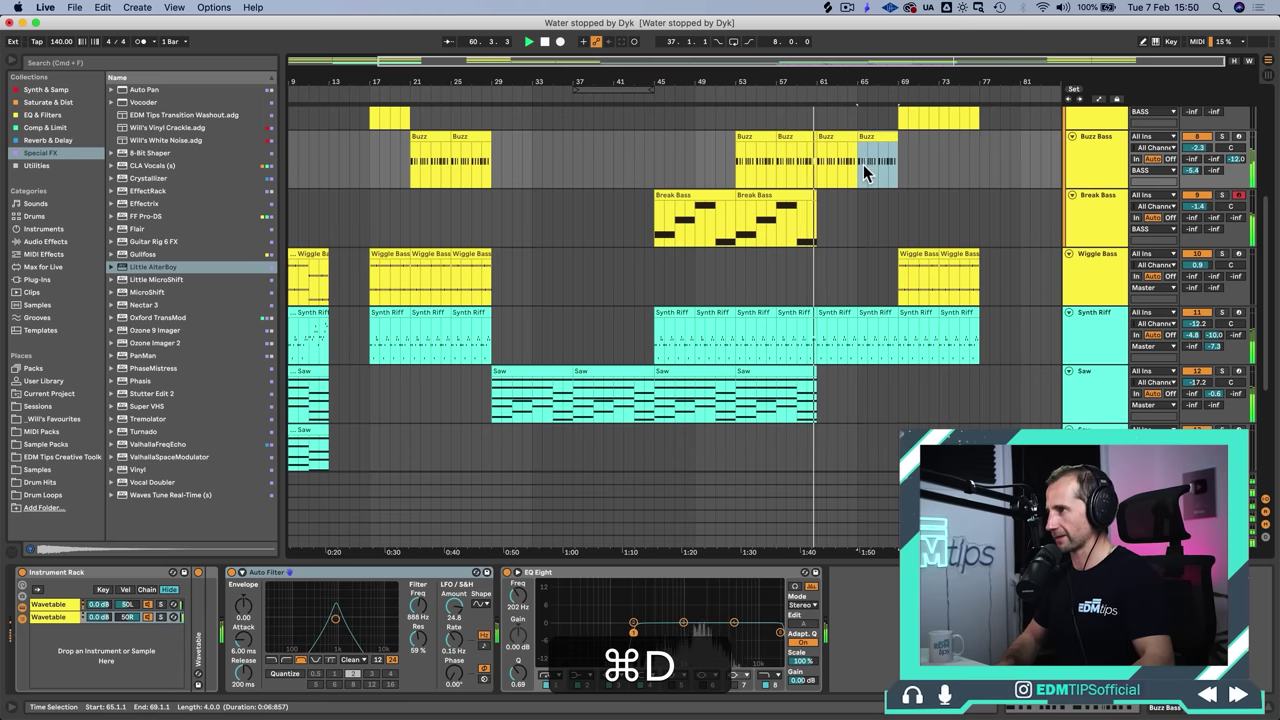
scroll(862, 175, "down", 5)
scroll(862, 175, "left", 1)
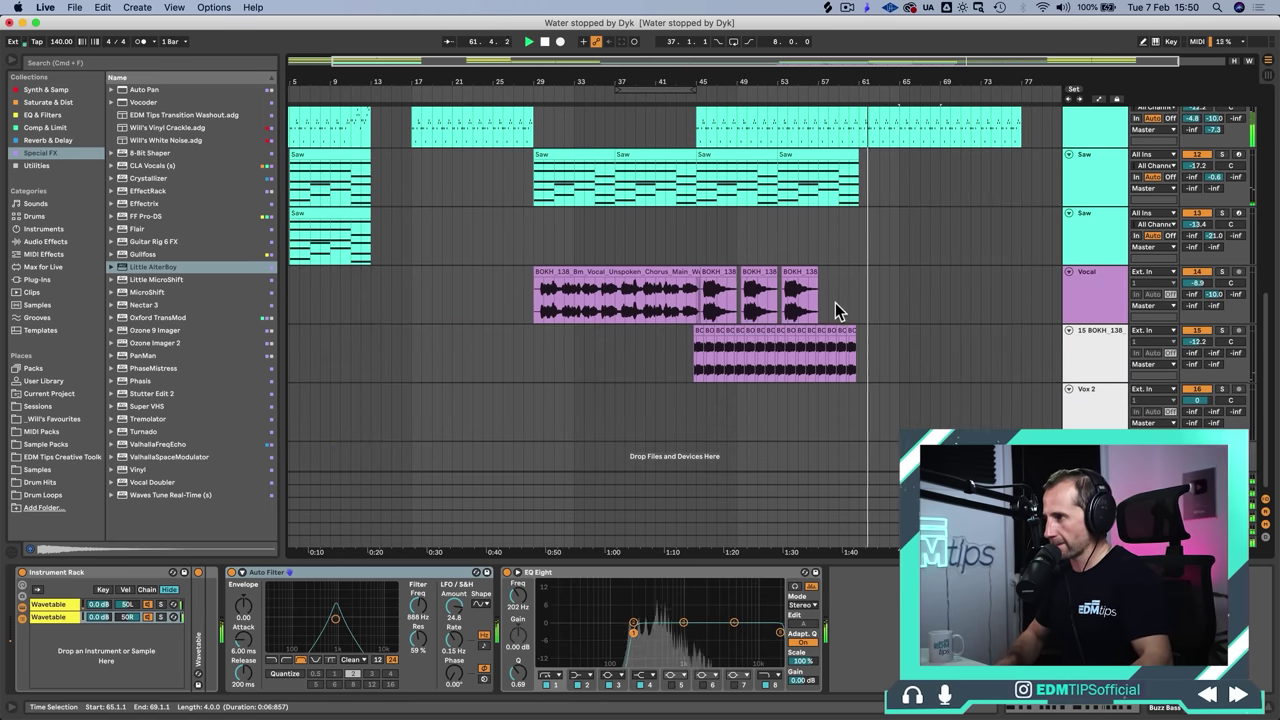
left_click_drag(859, 340, 708, 342)
scroll(720, 330, "up", 8)
scroll(767, 302, "right", 1)
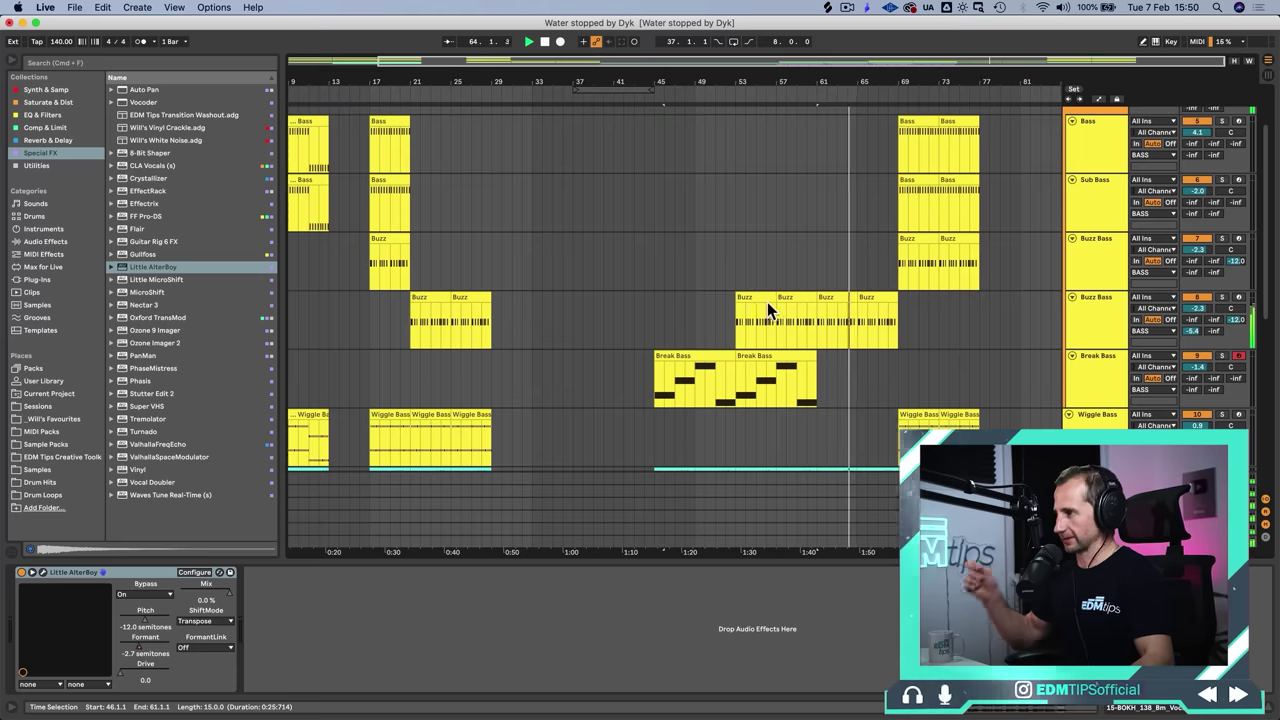
Step: Lower the second Buzz Bass track's volume to -16.2 dB while the build plays
left_click(877, 297)
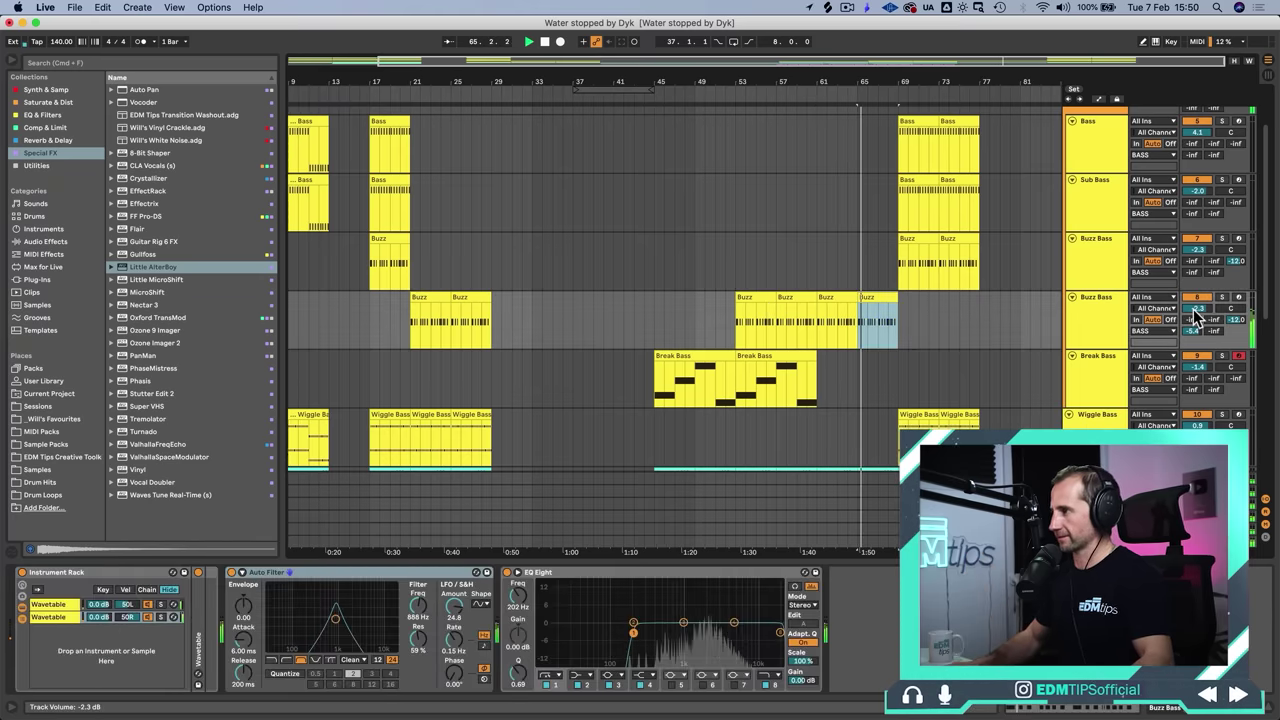
left_click_drag(1197, 308, 1197, 330)
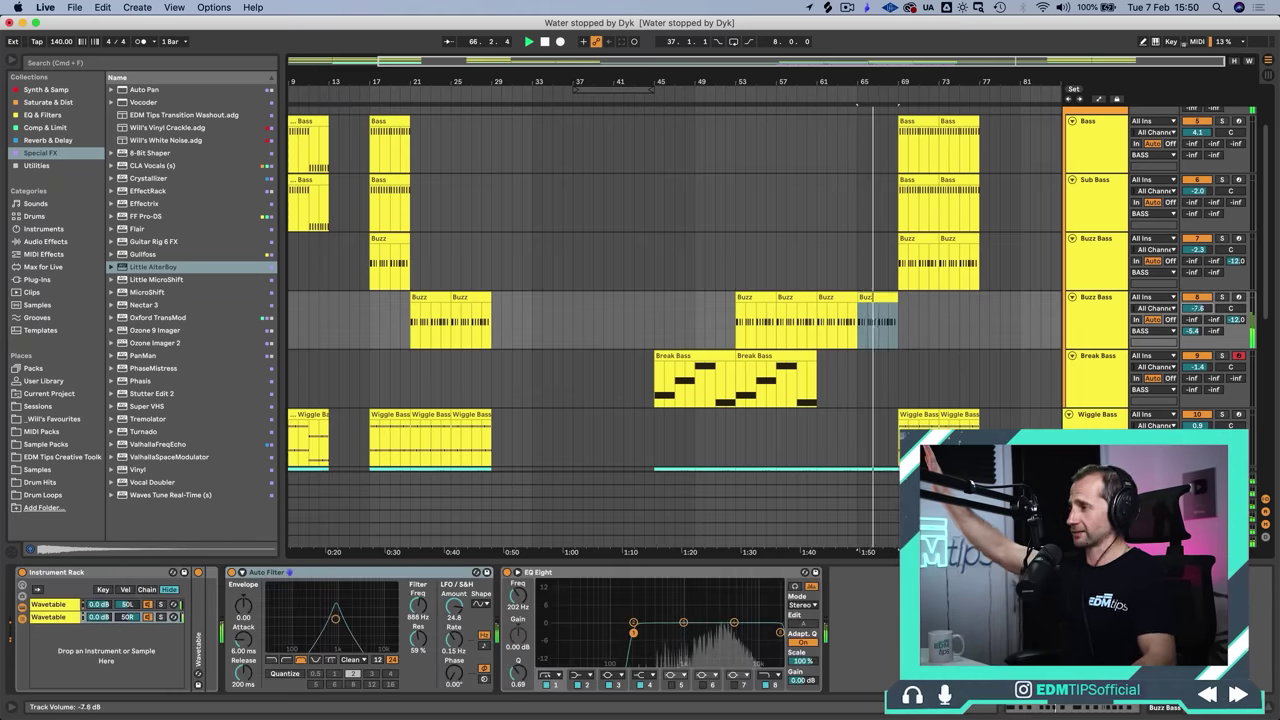
scroll(1193, 355, "down", 5)
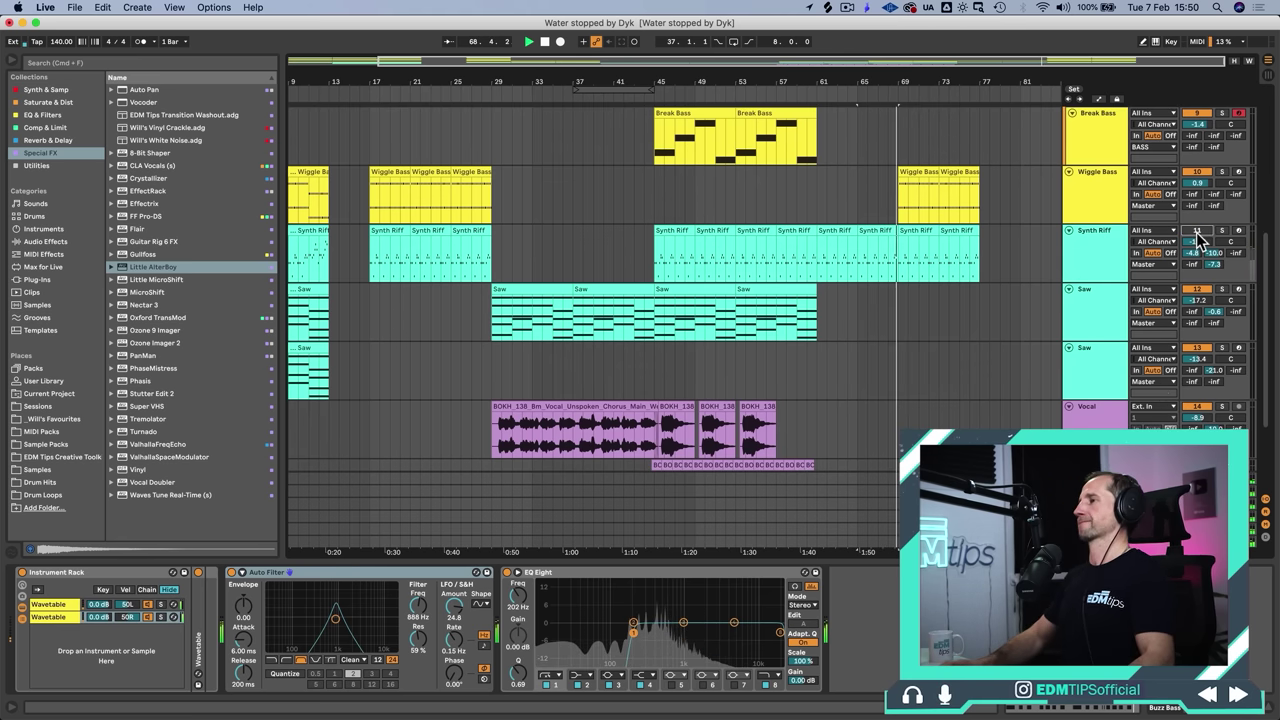
Step: Select the SC, Kicks, Drums, Bass, Sub Bass and first Buzz Bass clips in bars 69 to 77 and duplicate them to bar 101
scroll(1039, 294, "up", 5)
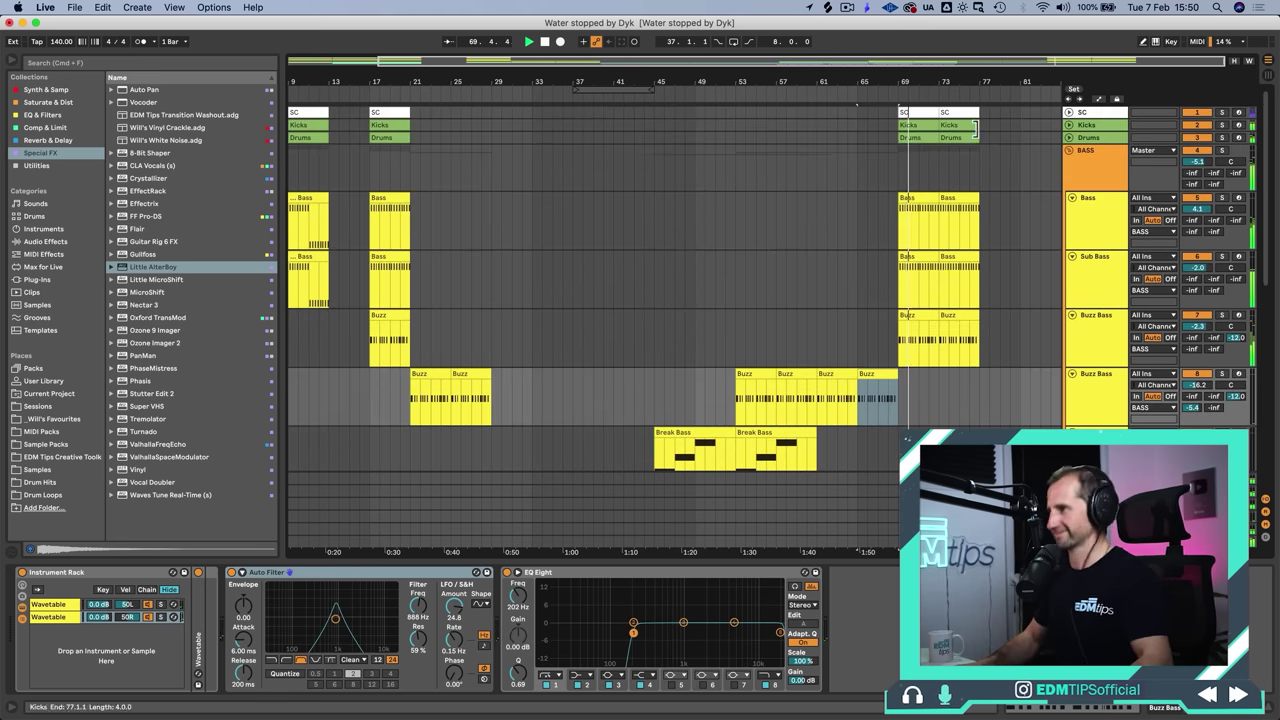
left_click_drag(975, 82, 891, 150)
left_click_drag(906, 347, 936, 50)
key("super+d")
scroll(954, 153, "down", 5)
scroll(954, 153, "up", 5)
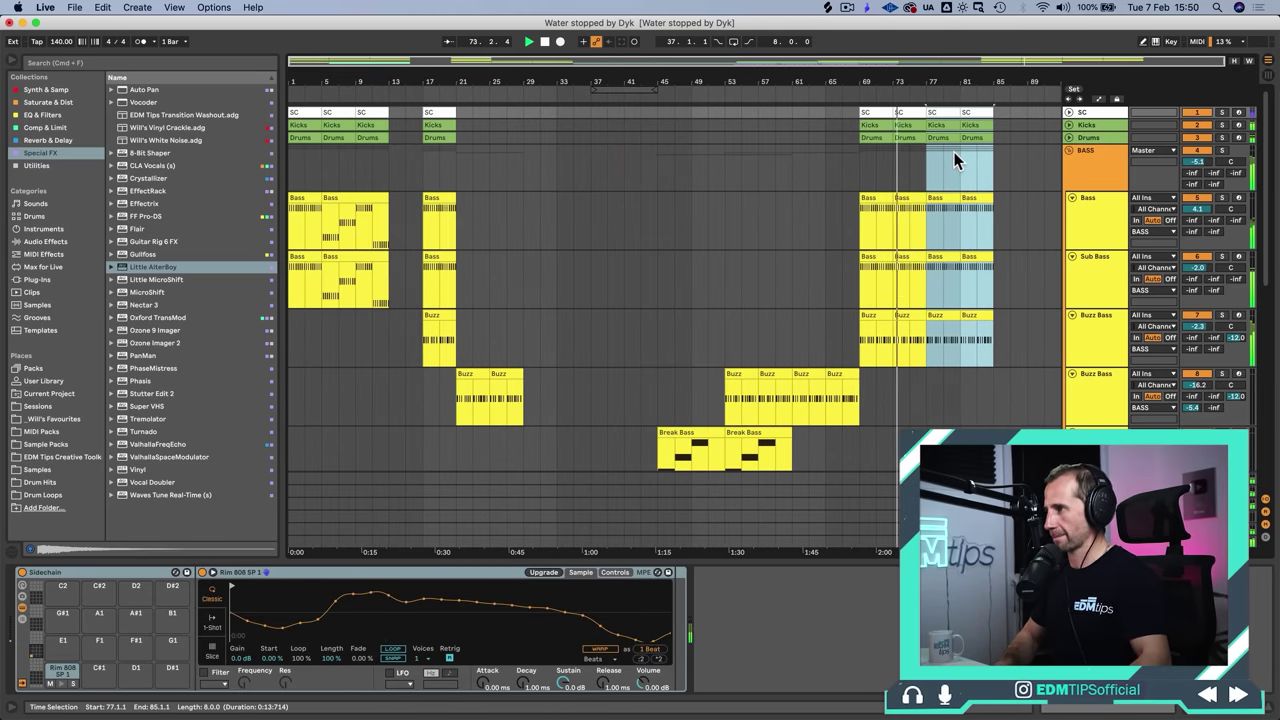
key("super+d")
key("super+d")
Step: Duplicate the Wiggle Bass and Synth Riff clips at bar 73 to extend both parts to bar 89
scroll(956, 170, "down", 5)
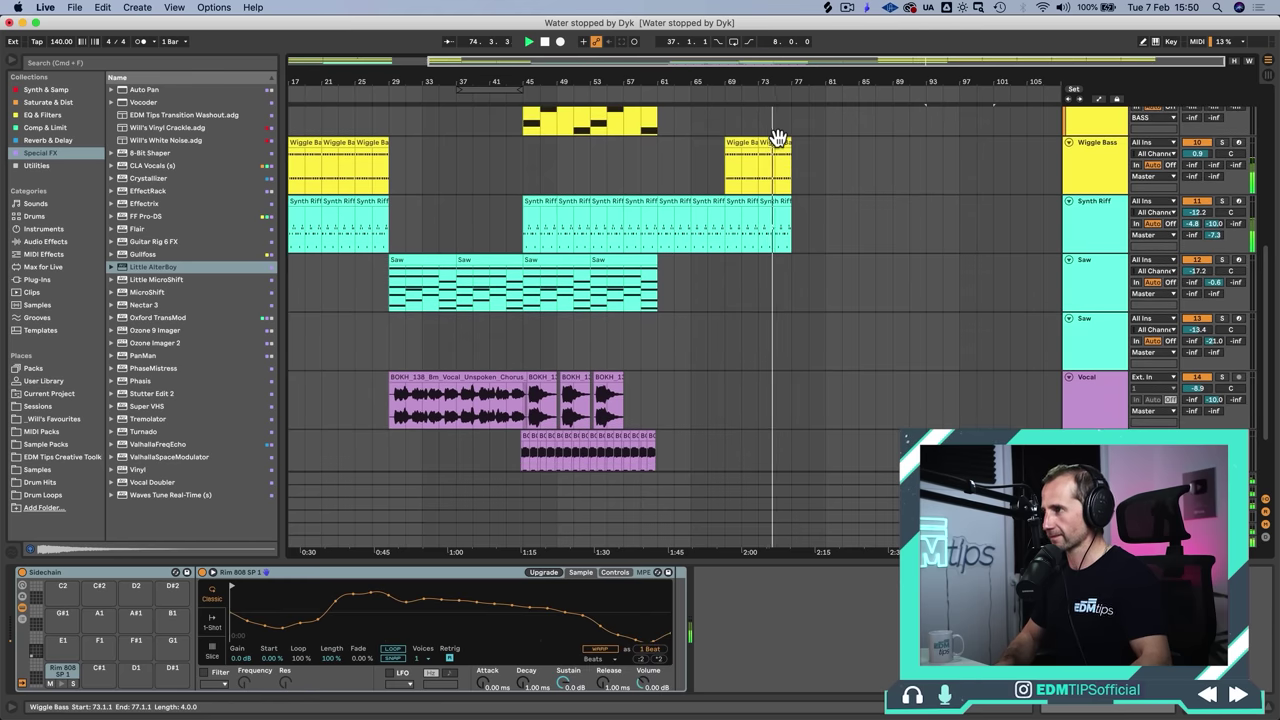
left_click(778, 140)
key("super+d")
key("super+d")
left_click(770, 203)
key("super+d")
key("super+d")
key("super+d")
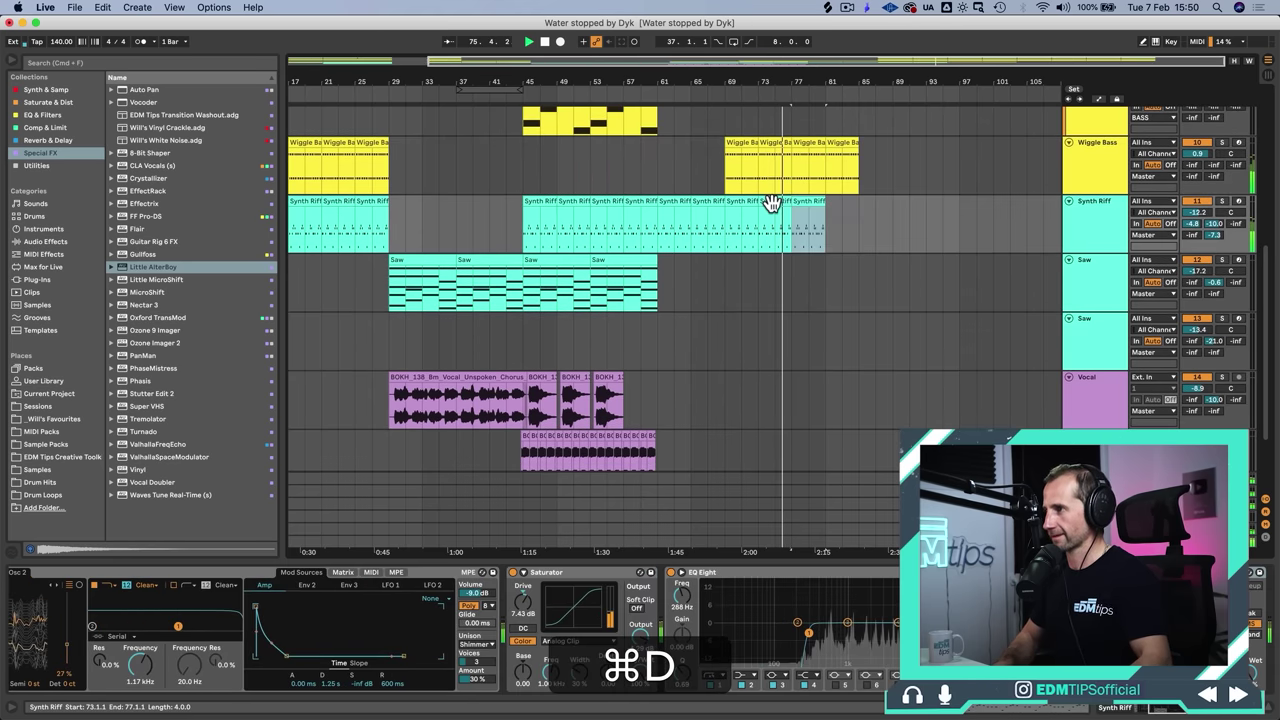
key("super+d")
scroll(850, 145, "up", 8)
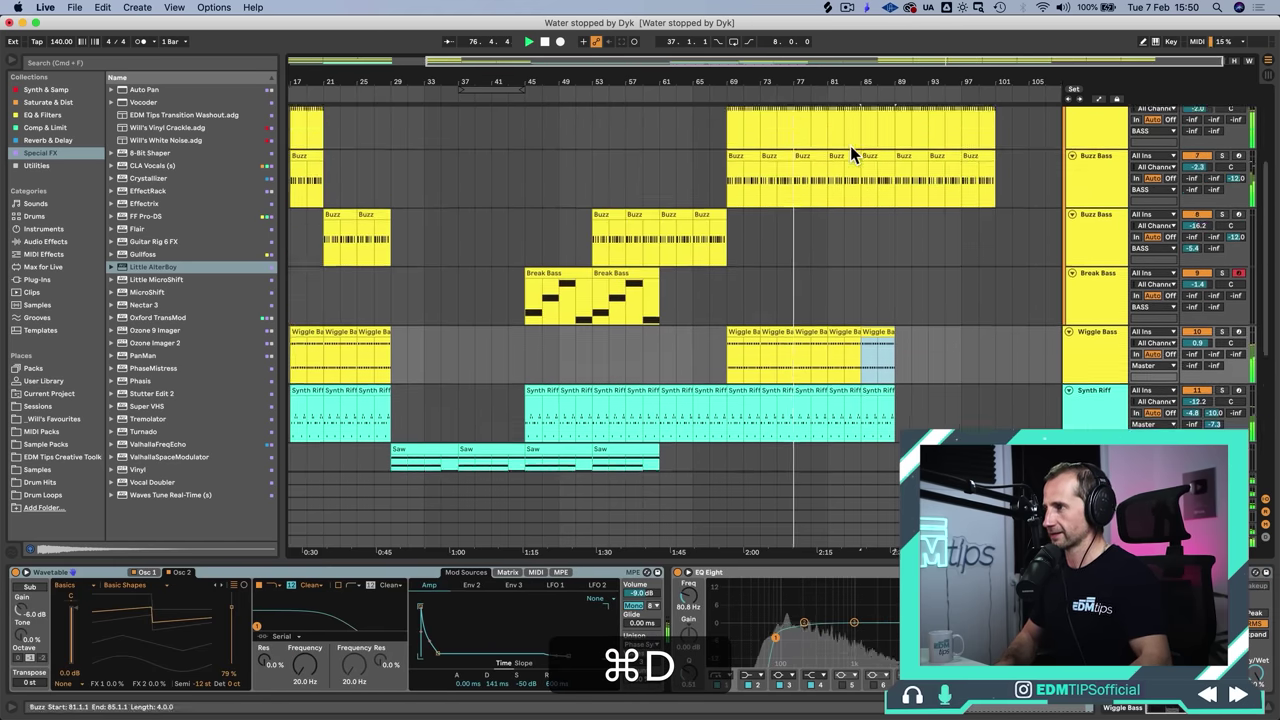
scroll(857, 294, "down", 5)
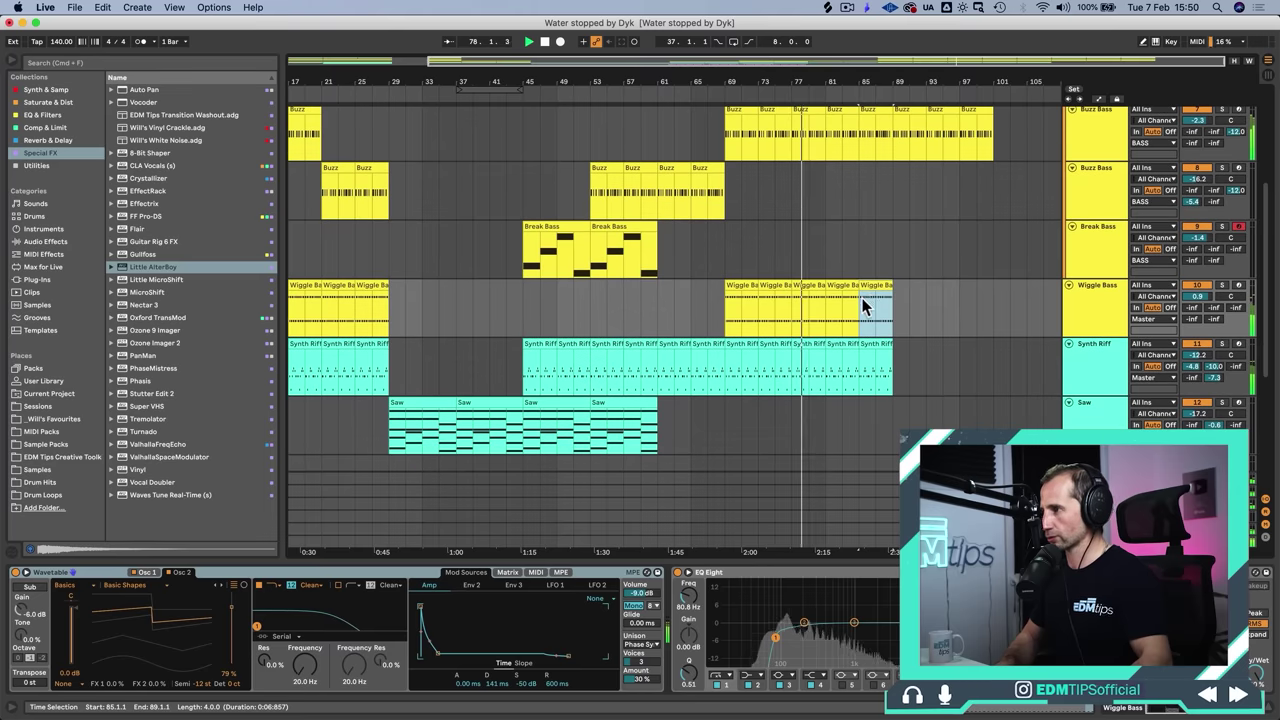
Step: Duplicate further Wiggle Bass and Synth Riff clips until both parts reach bar 101
key("super+d")
key("super+d")
left_click(875, 341)
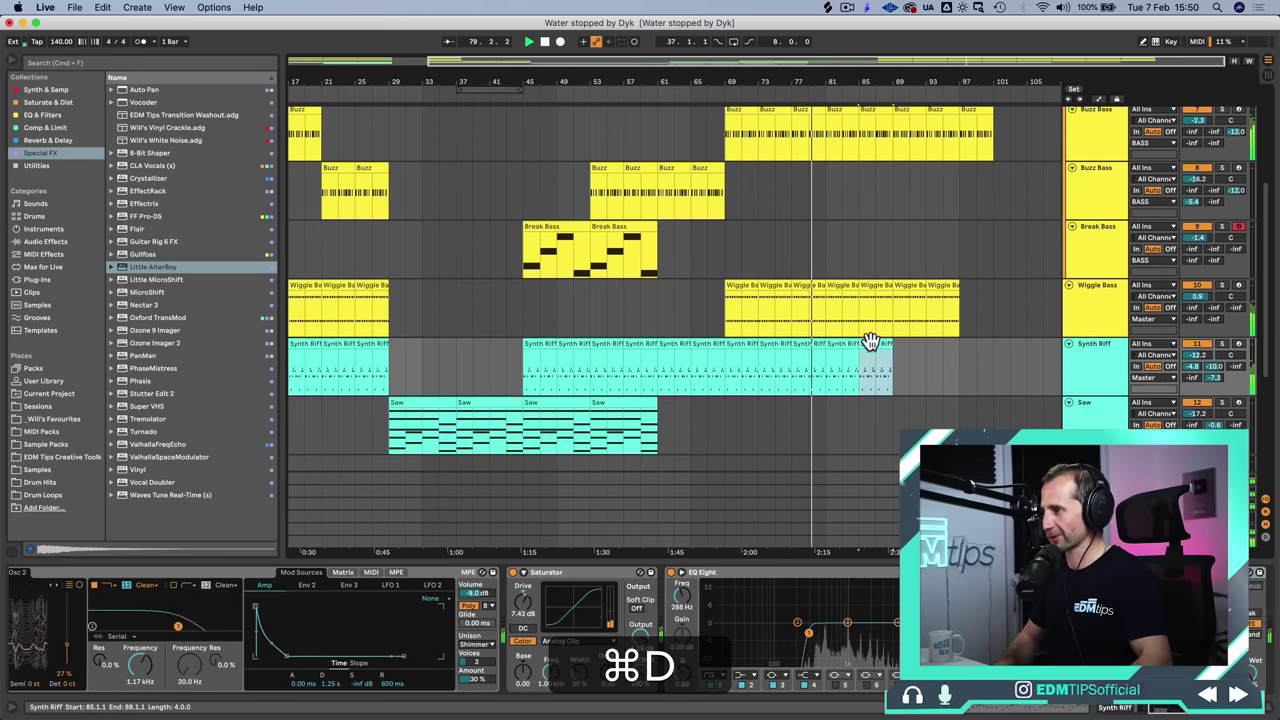
key("super+d")
key("super+d")
key("super+d")
left_click(936, 284)
key("super+d")
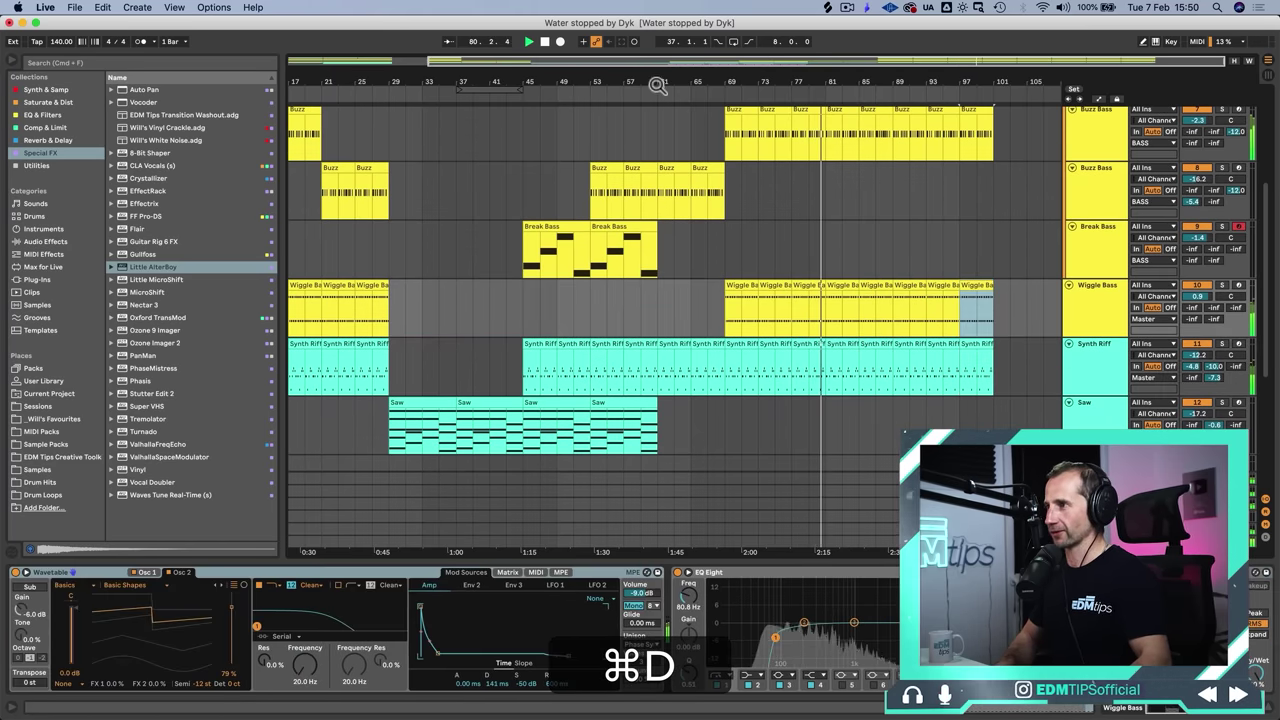
Step: Copy the eight-bar melodic Wiggle Bass, Sub Bass and Bass clips from bar 5 to bar 85 in the second drop
left_click_drag(657, 86, 657, 40)
left_click_drag(337, 294, 912, 302)
scroll(914, 286, "up", 4)
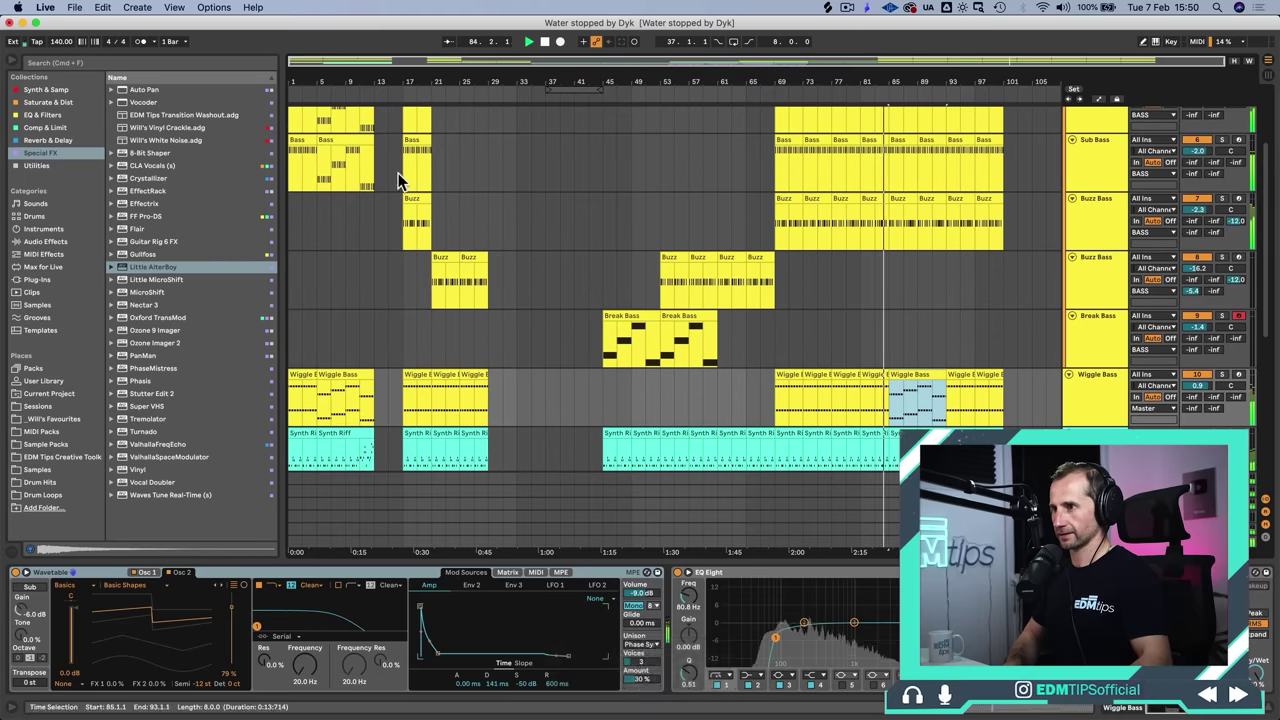
left_click_drag(912, 398, 916, 168)
scroll(920, 165, "up", 3)
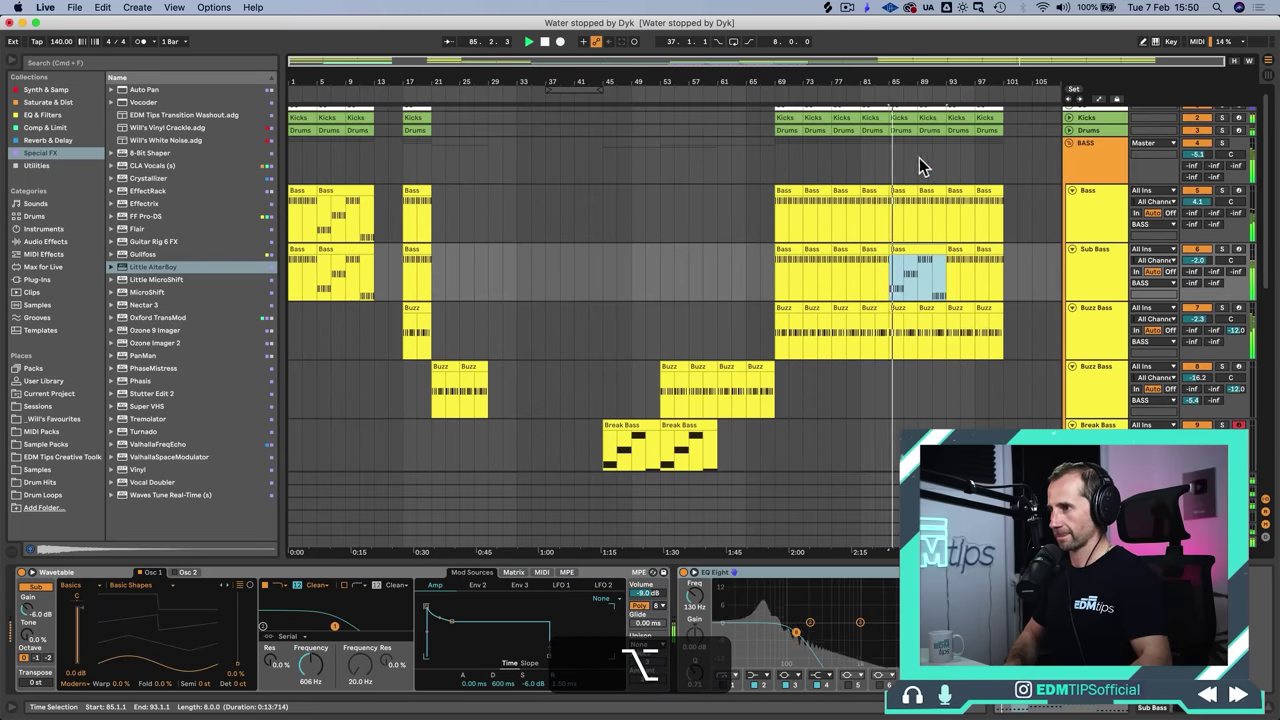
left_click_drag(352, 228, 925, 206)
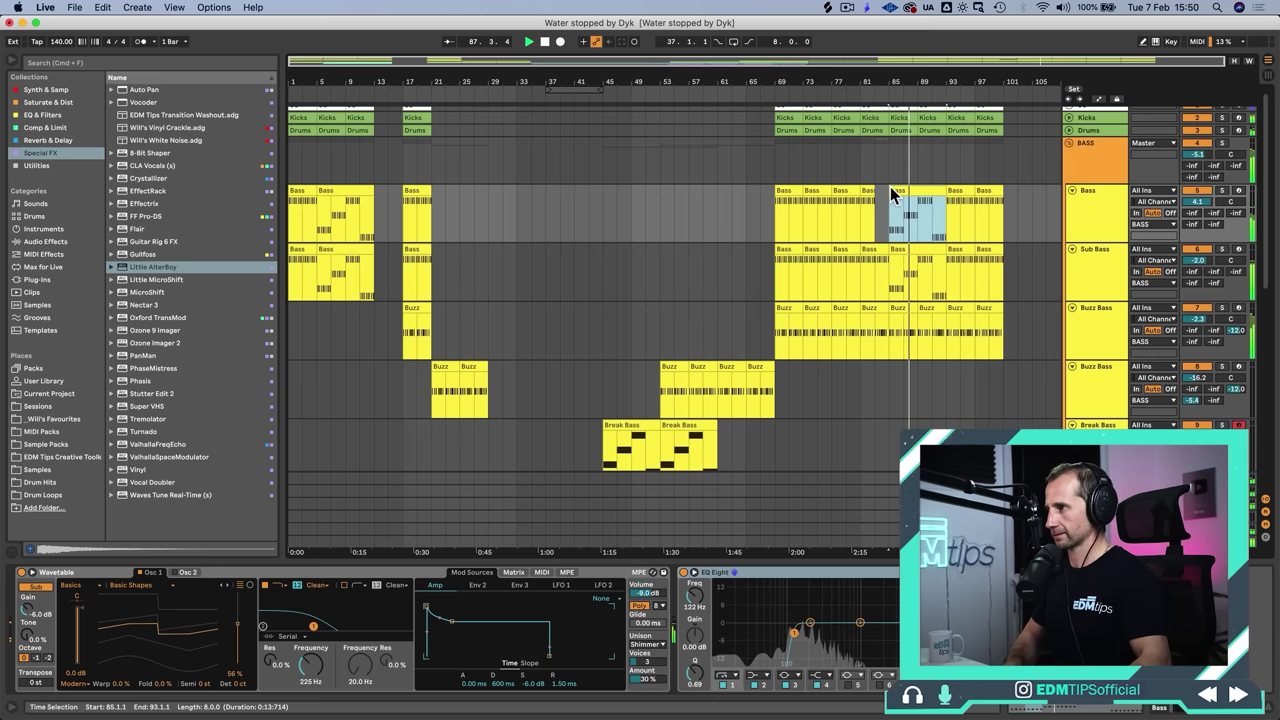
Step: Duplicate the eight-bar melodic Bass and Sub Bass clips from bar 85 so both parts run to bar 101
key("cmd+d")
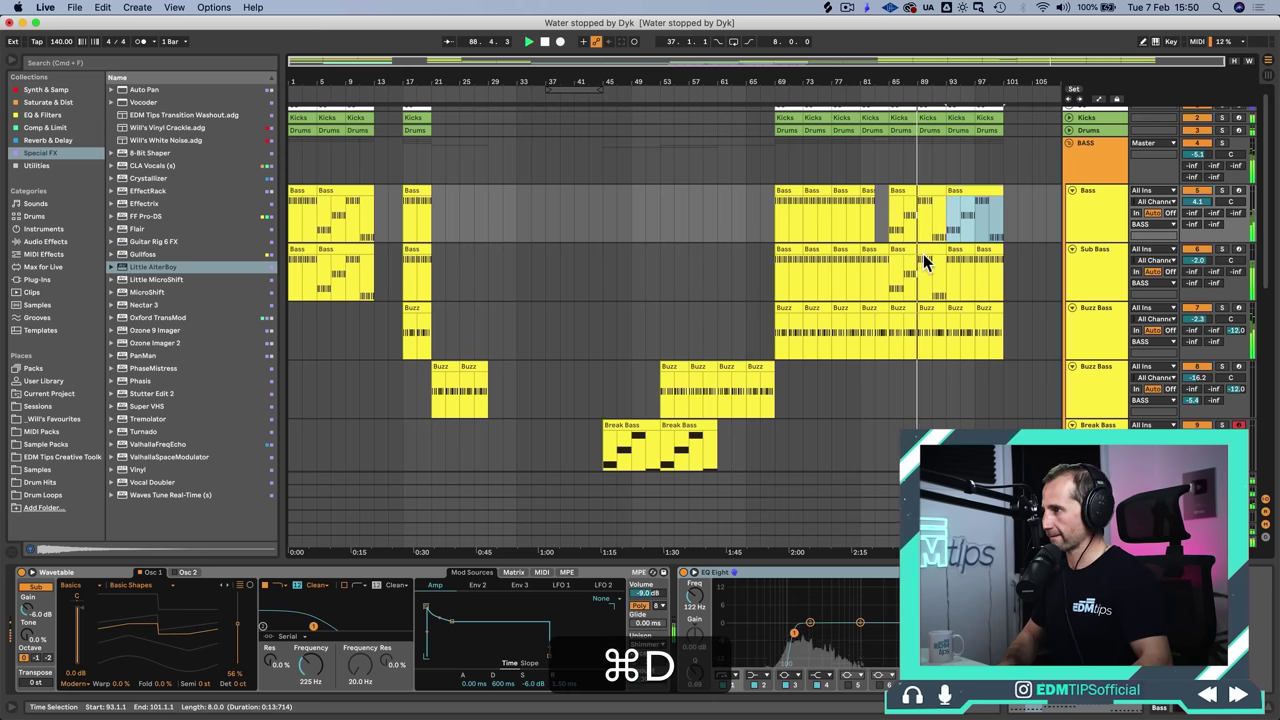
left_click(923, 254)
key("super+d")
Step: Delete the first Buzz Bass track's clips between bars 85 and 101
left_click(922, 312)
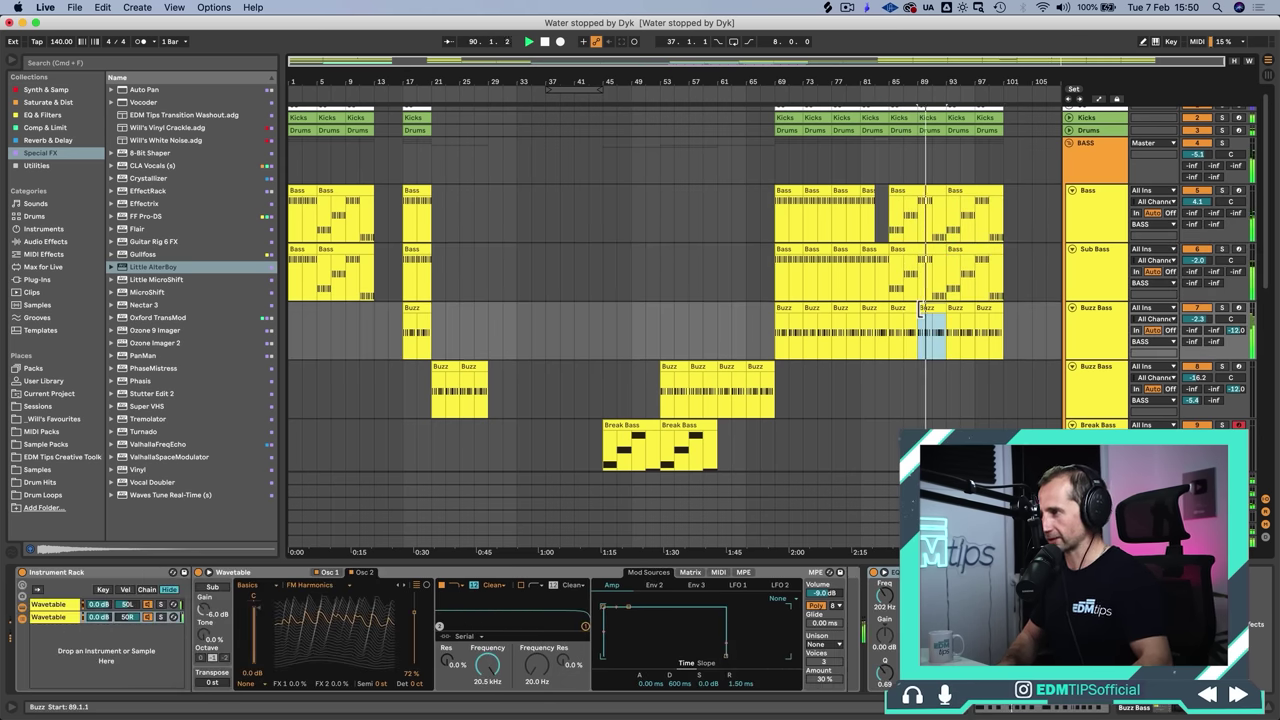
scroll(916, 311, "down", 5)
scroll(916, 311, "up", 2)
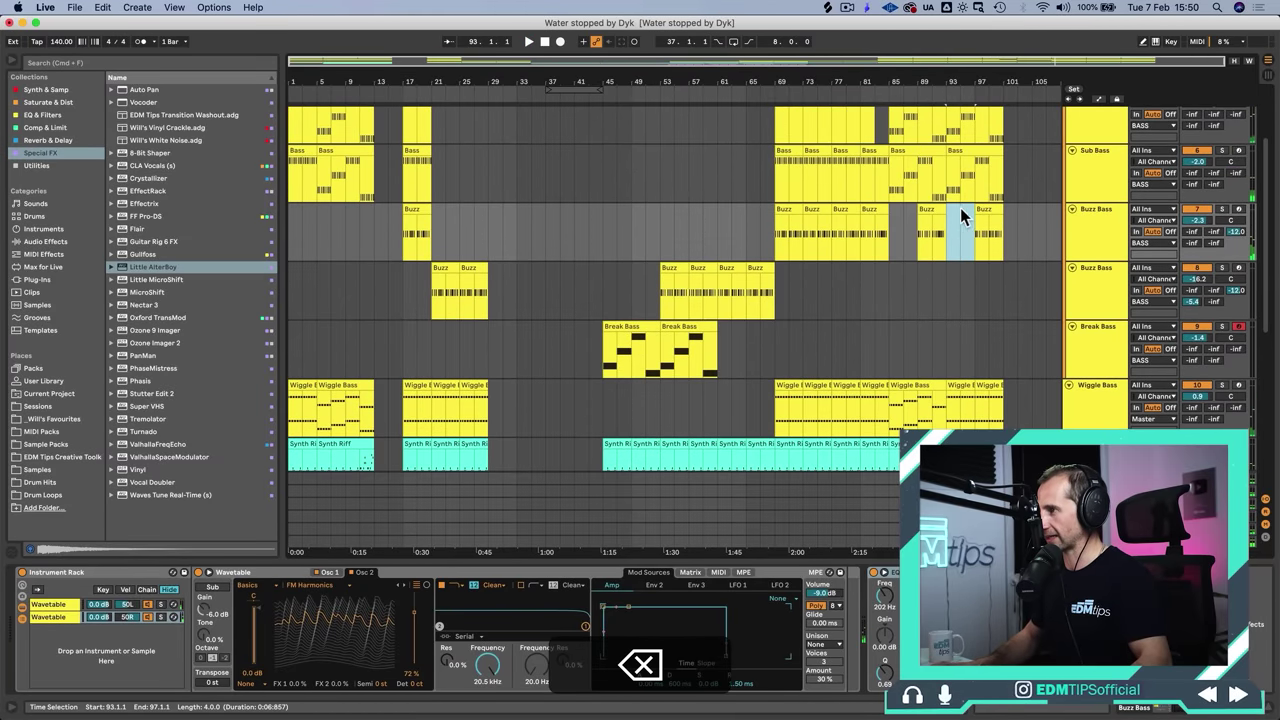
scroll(957, 237, "up", 4)
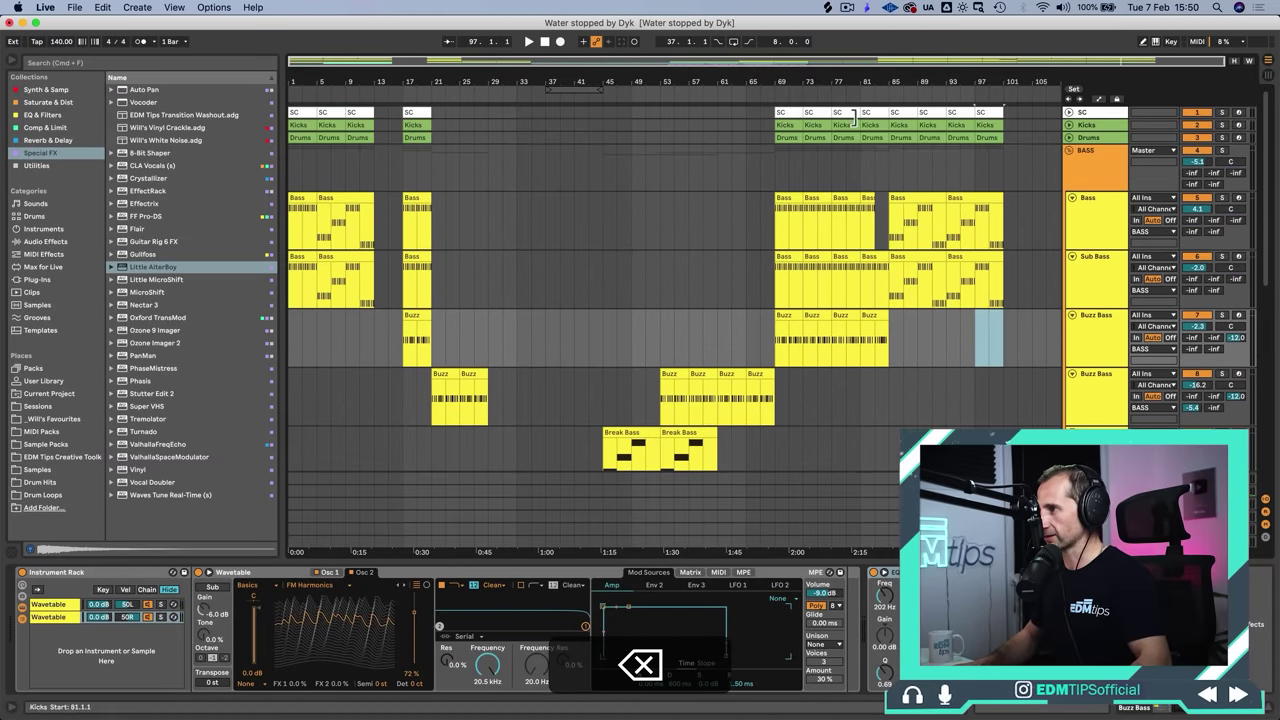
Step: Select the four Drums clips from bar 69 to bar 85 and consolidate them into one 16-bar clip
left_click(868, 136)
left_click(806, 140)
left_click(792, 136, "shift")
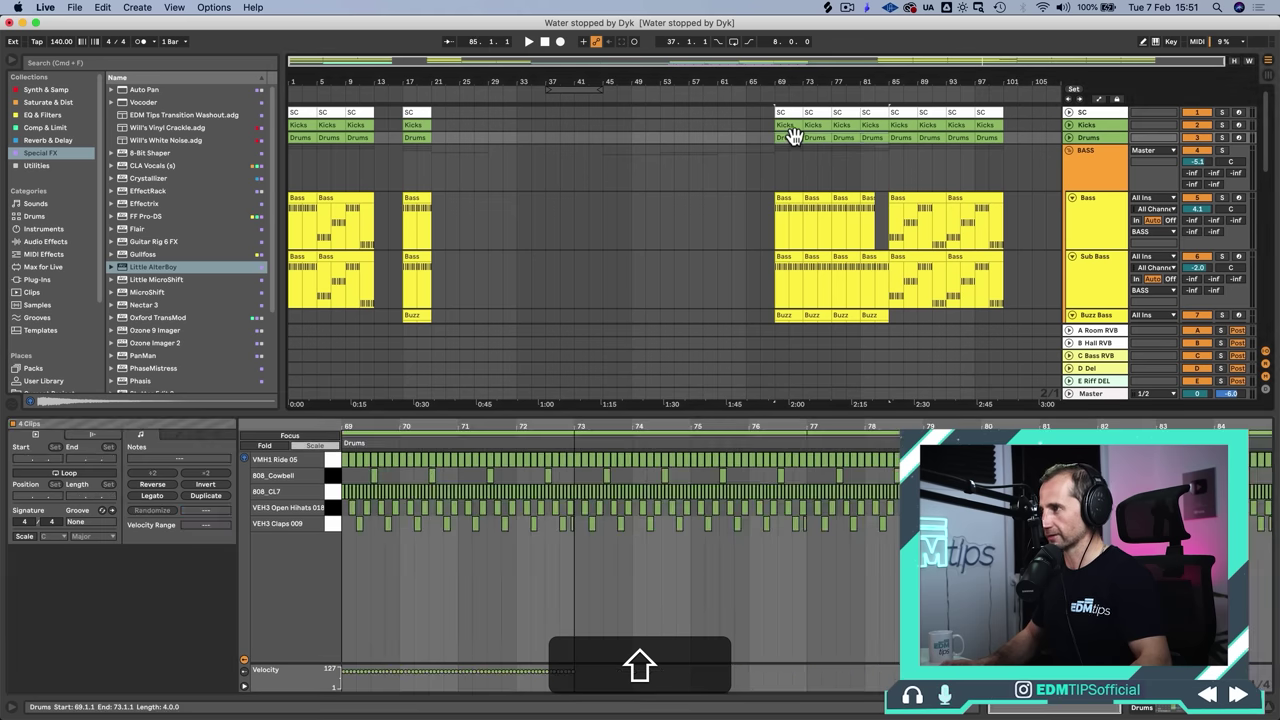
key("super+shift+j")
key("super+j")
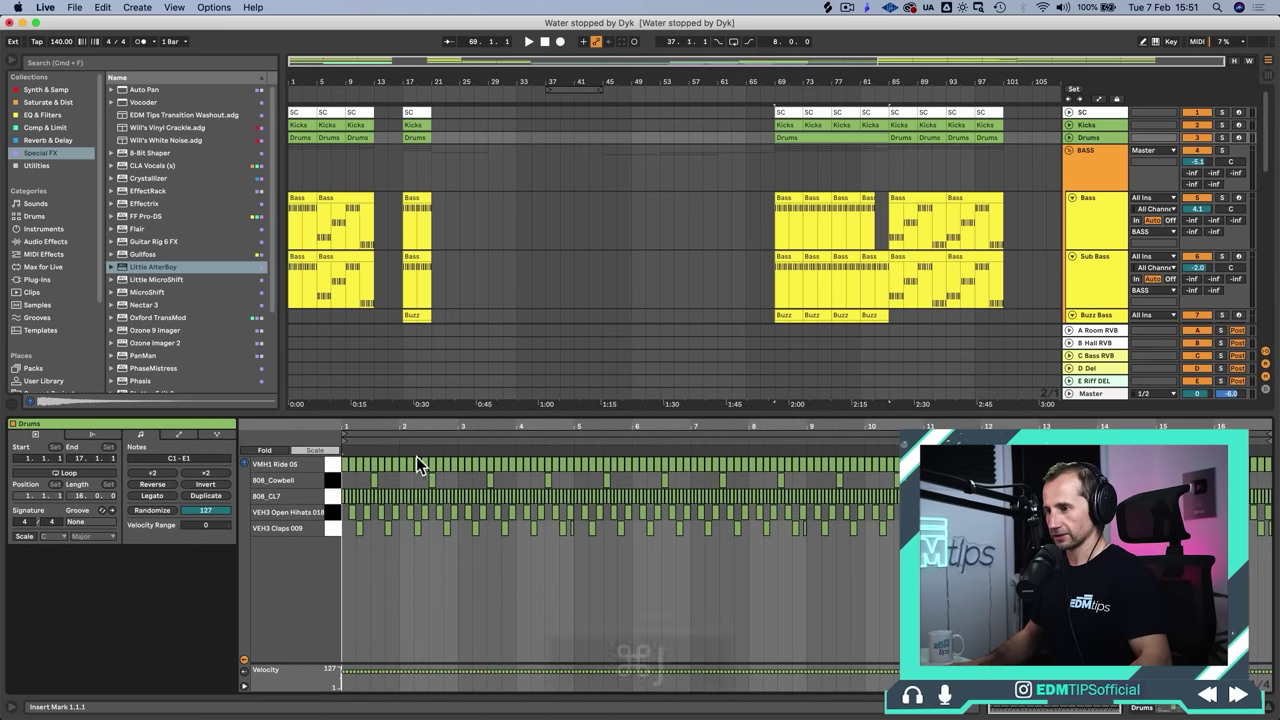
Step: Delete all VMH1 Ride 05 and 808_CL7 notes from the consolidated Drums clip, and play the start of the second drop
left_click(335, 464)
key("BackSpace")
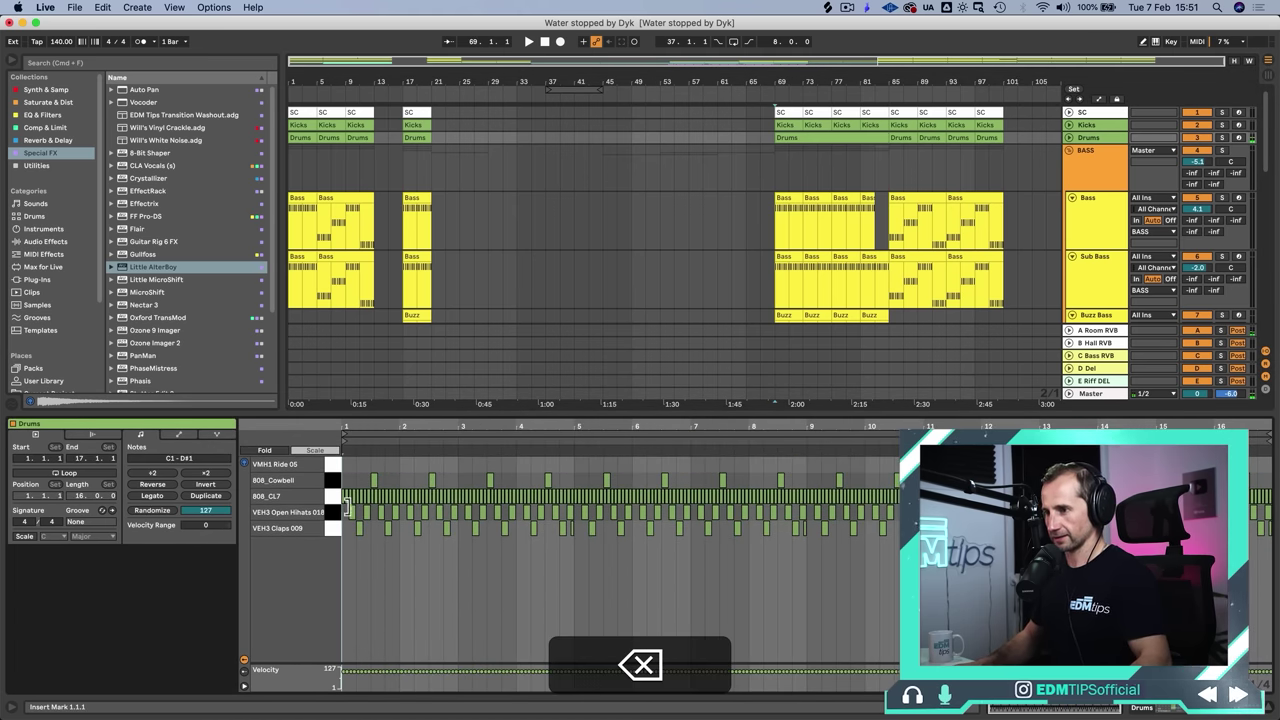
left_click(338, 496)
key("BackSpace")
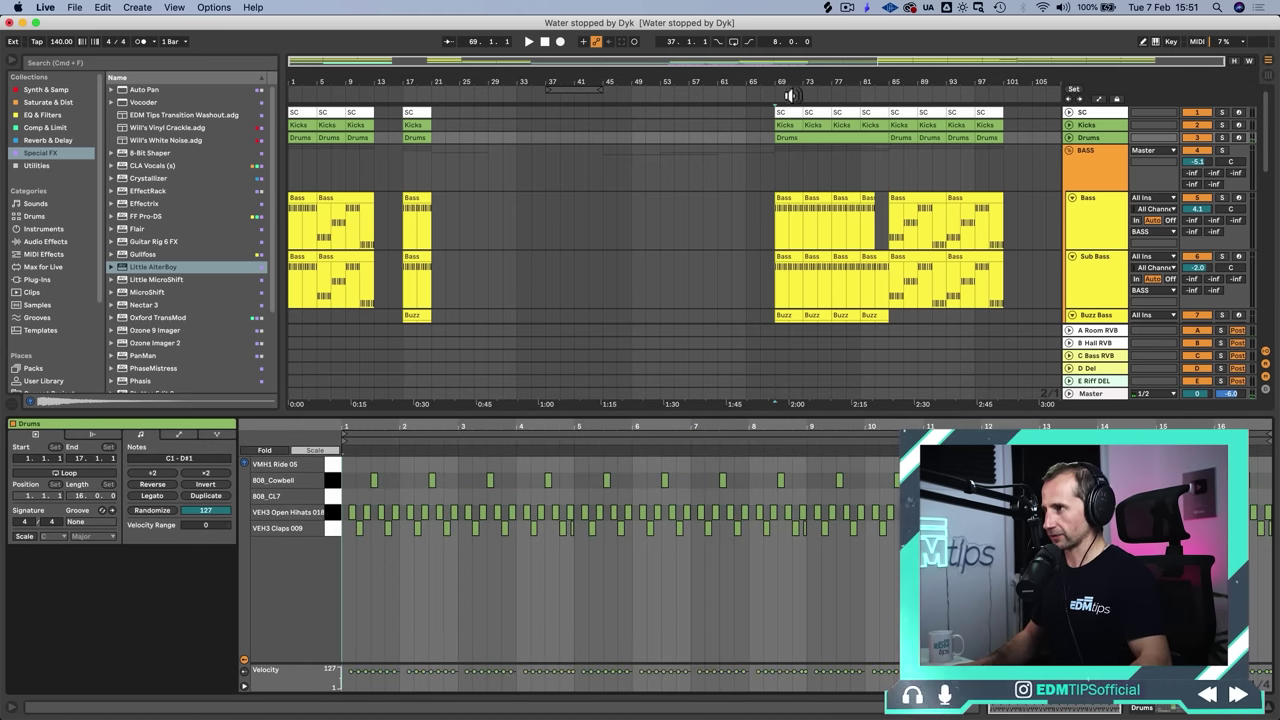
left_click(762, 96)
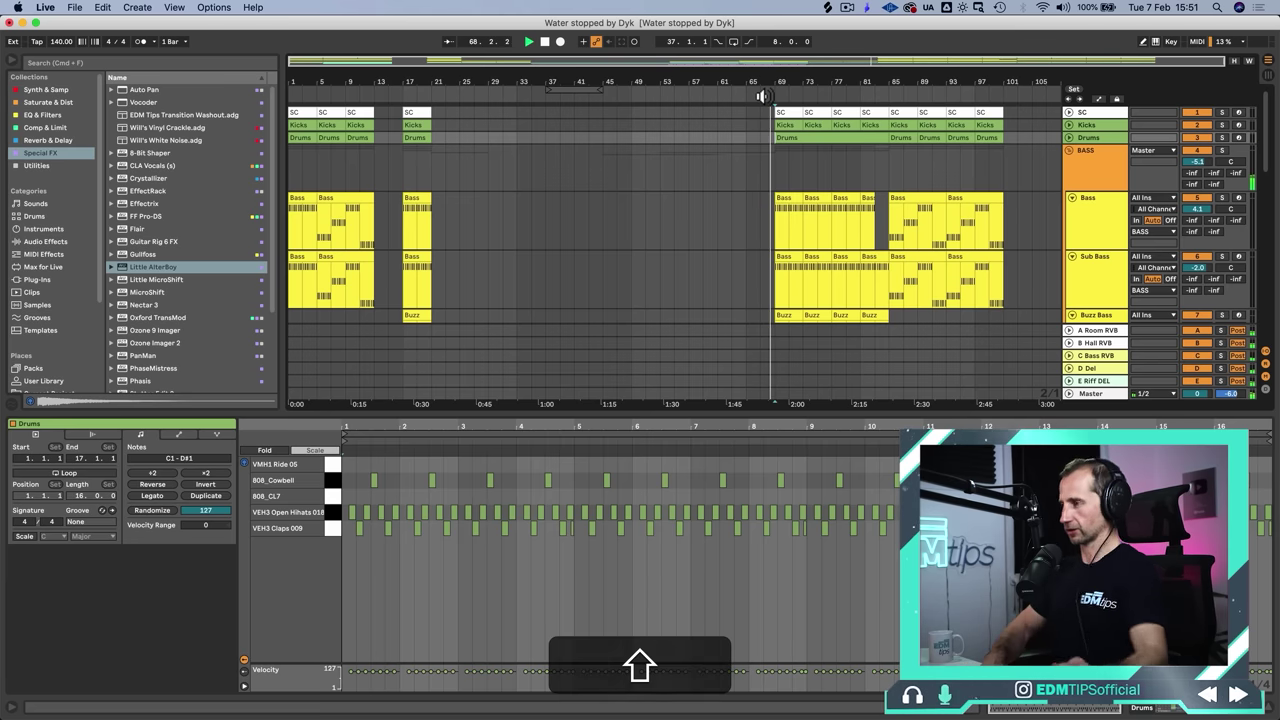
key("shift+Tab")
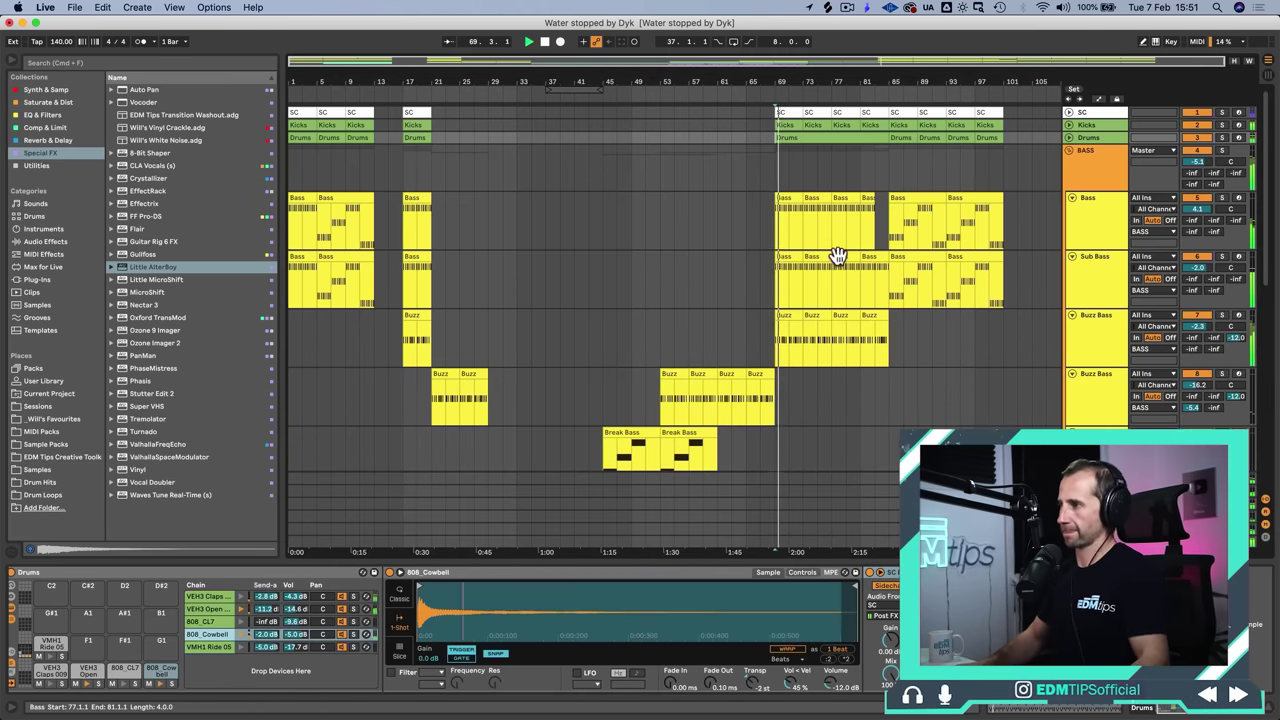
Step: Delete all VEH3 Open Hihats and VEH3 Claps 009 notes from the same Drums clip, and play the drop from bar 69
double_click(790, 133)
key("space")
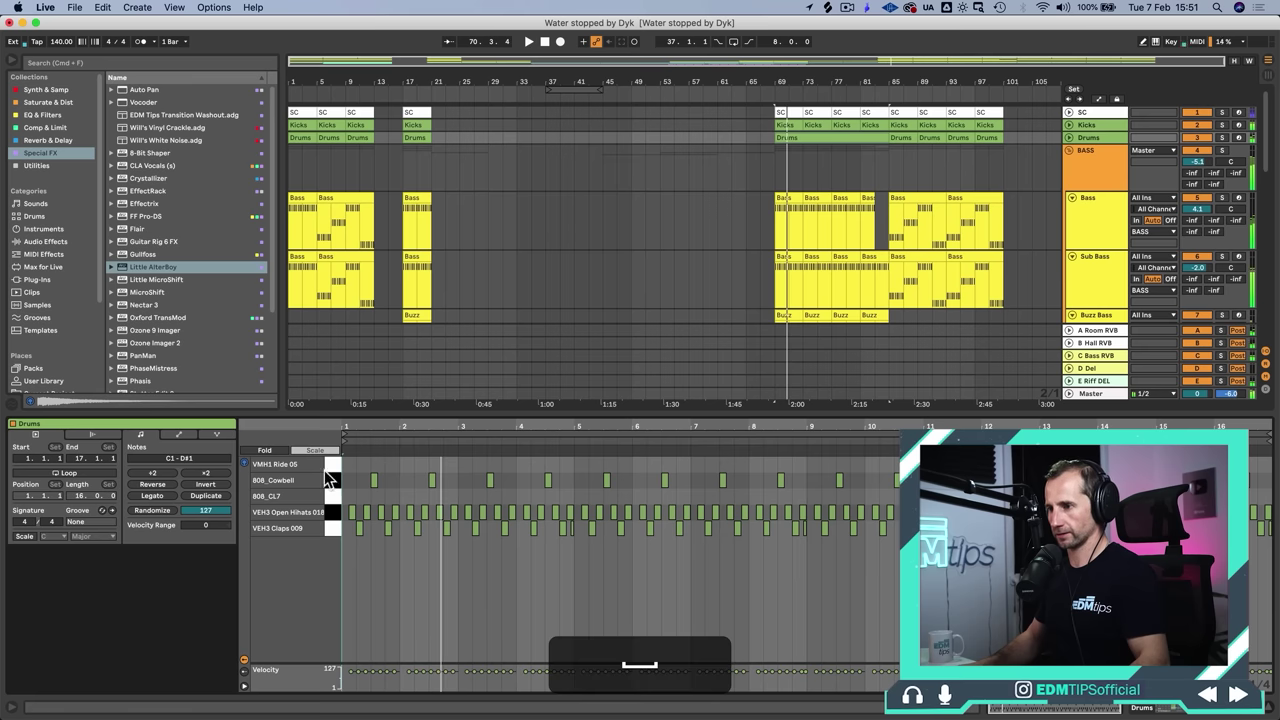
left_click(332, 512)
key("BackSpace")
left_click(330, 532)
key("BackSpace")
key("space")
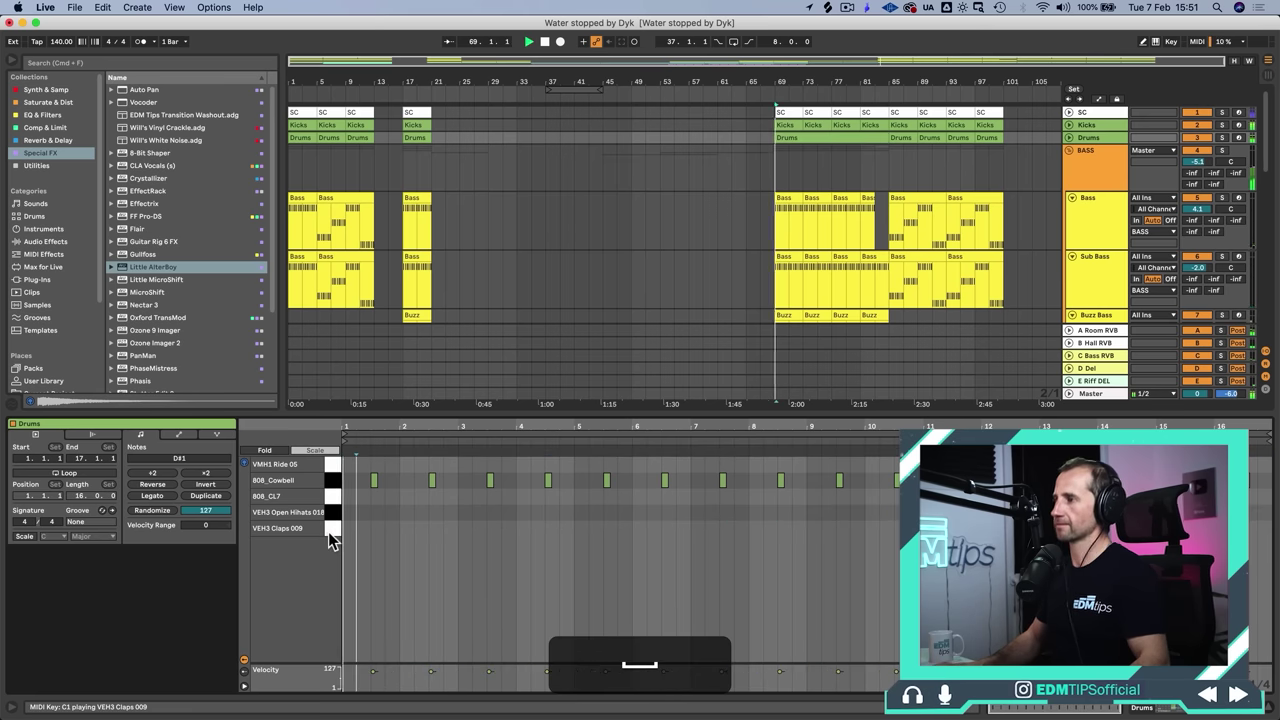
key("shift+Tab")
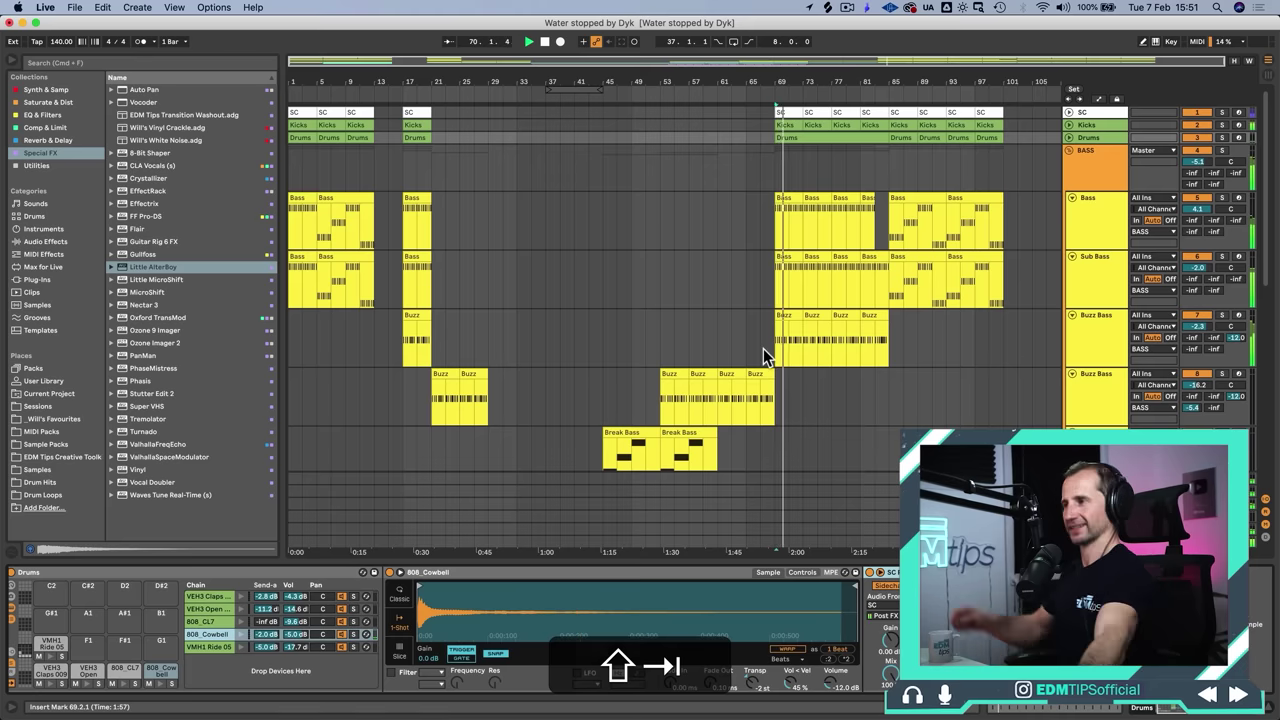
Step: Unfold the Drums track and undo the deletion of the VEH3 Claps 009 notes in the clip at bar 69
left_click(1069, 135)
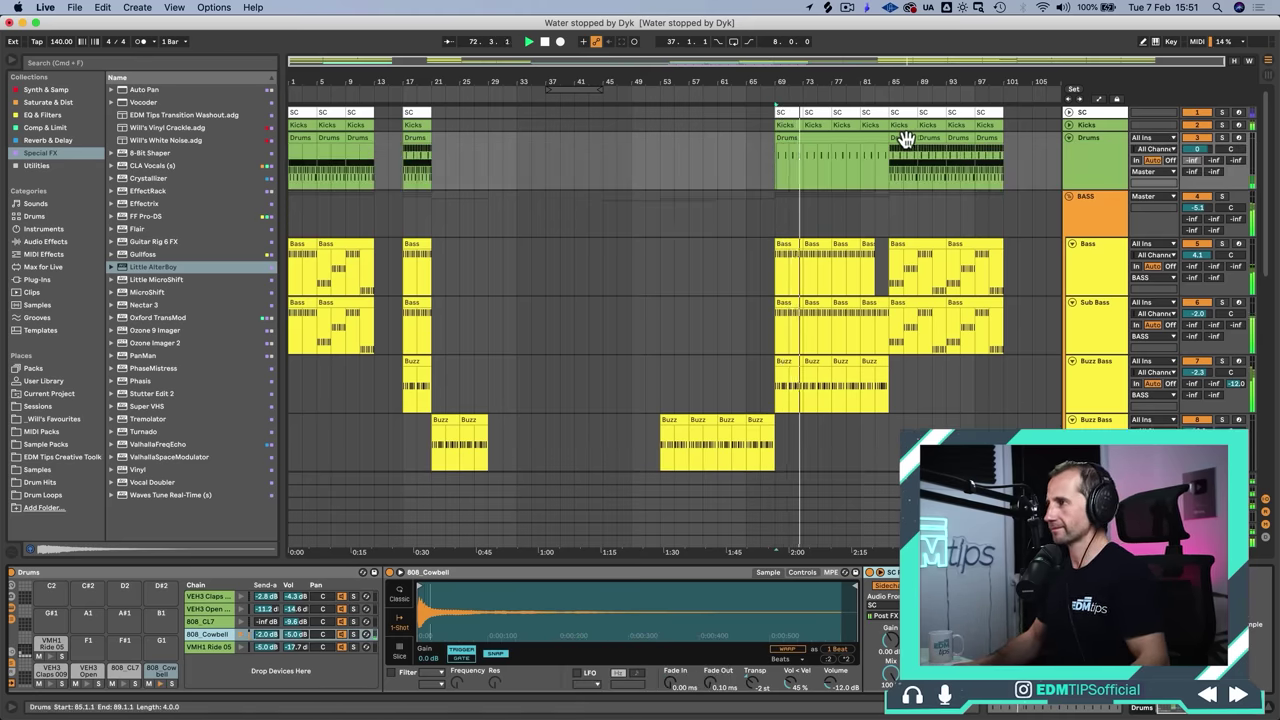
double_click(868, 133)
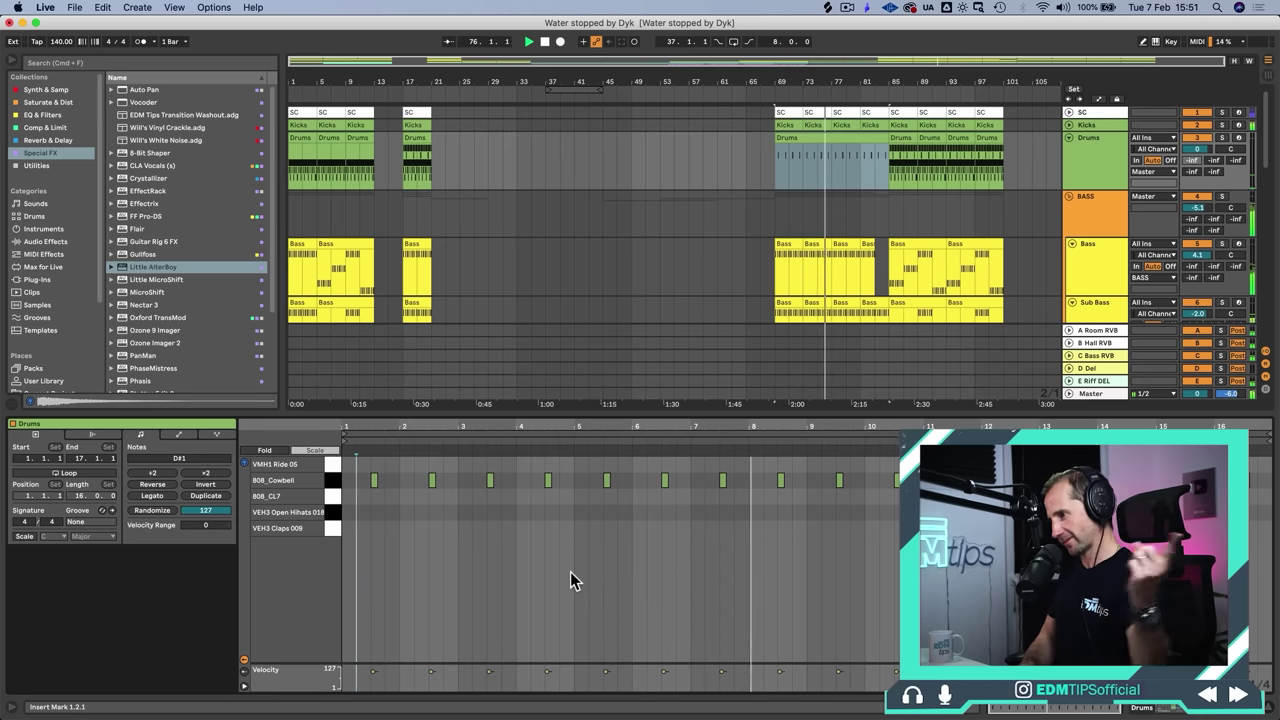
key("super+z")
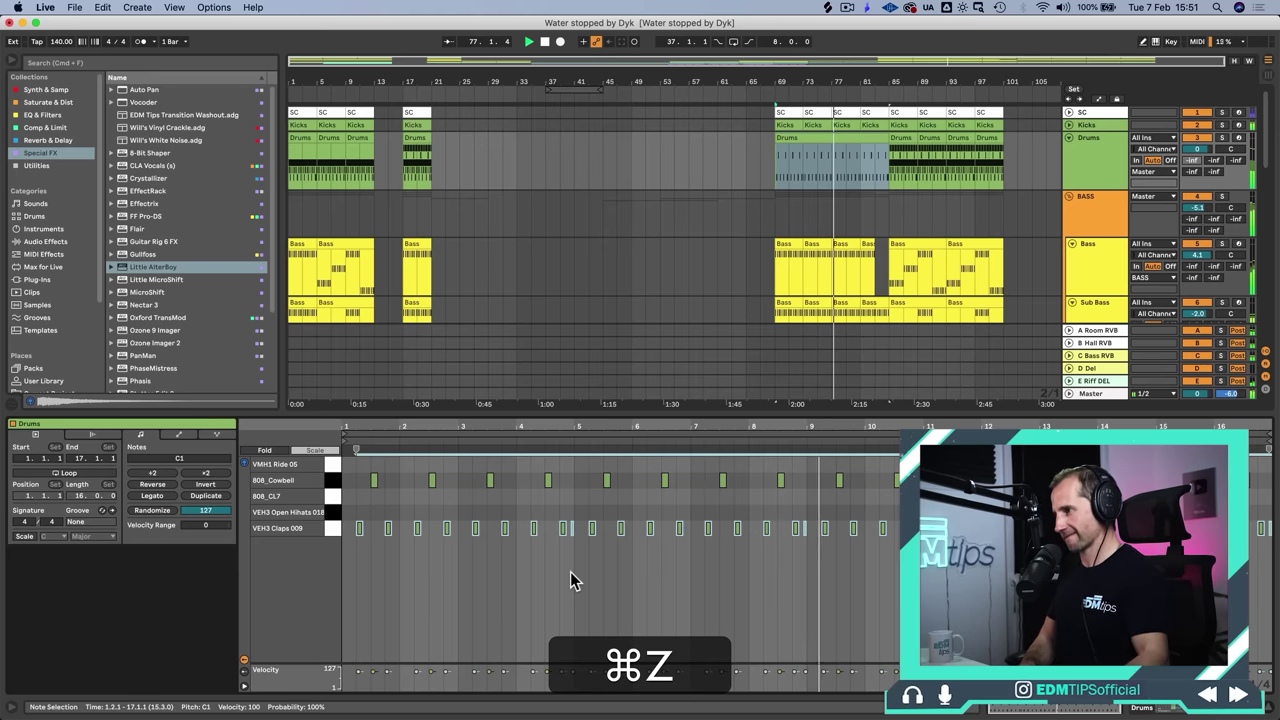
key("shift+Tab")
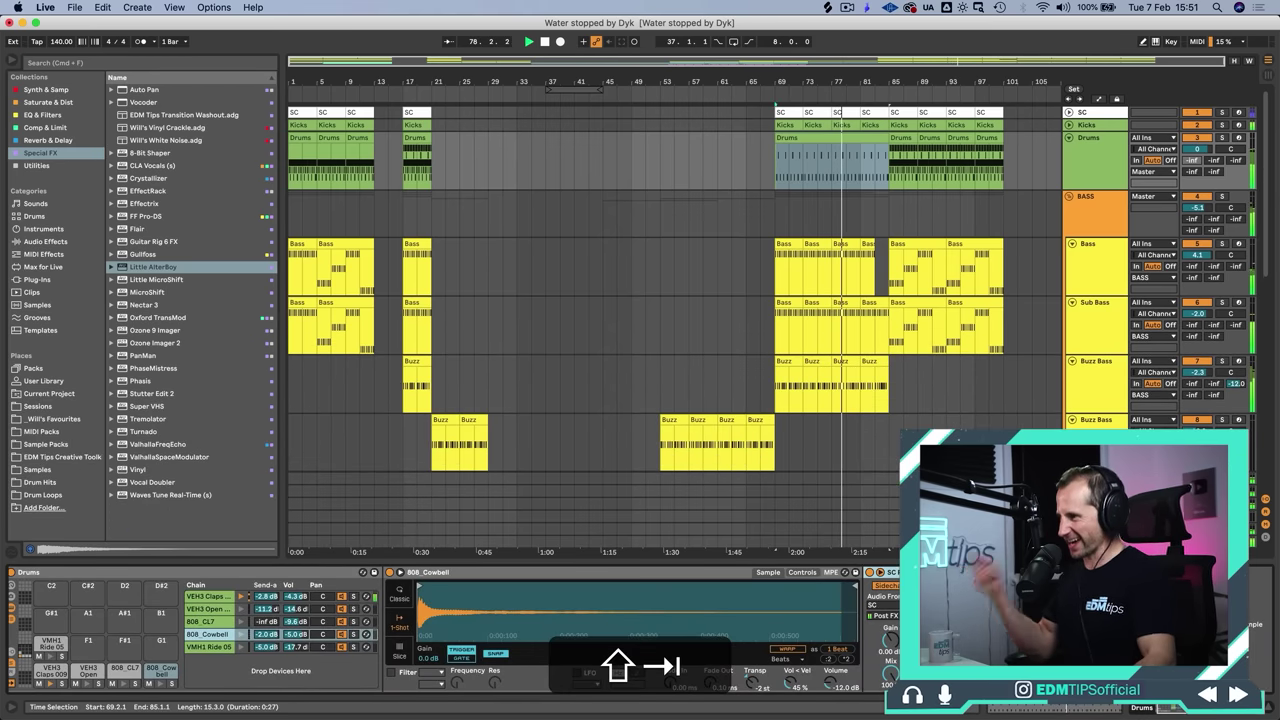
Step: Copy the eight-bar Saw clips from bars 29 and 37 to bars 77 and 85 on the same track
scroll(982, 394, "down", 15)
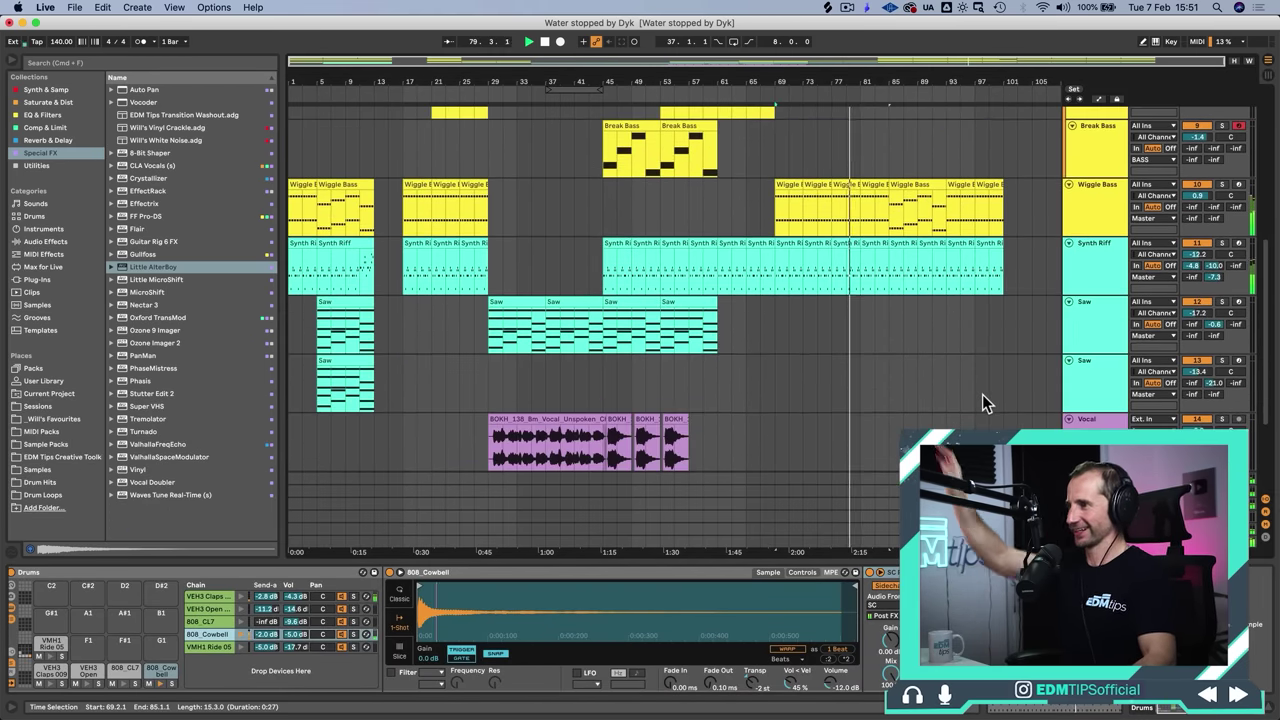
scroll(624, 272, "up", 5)
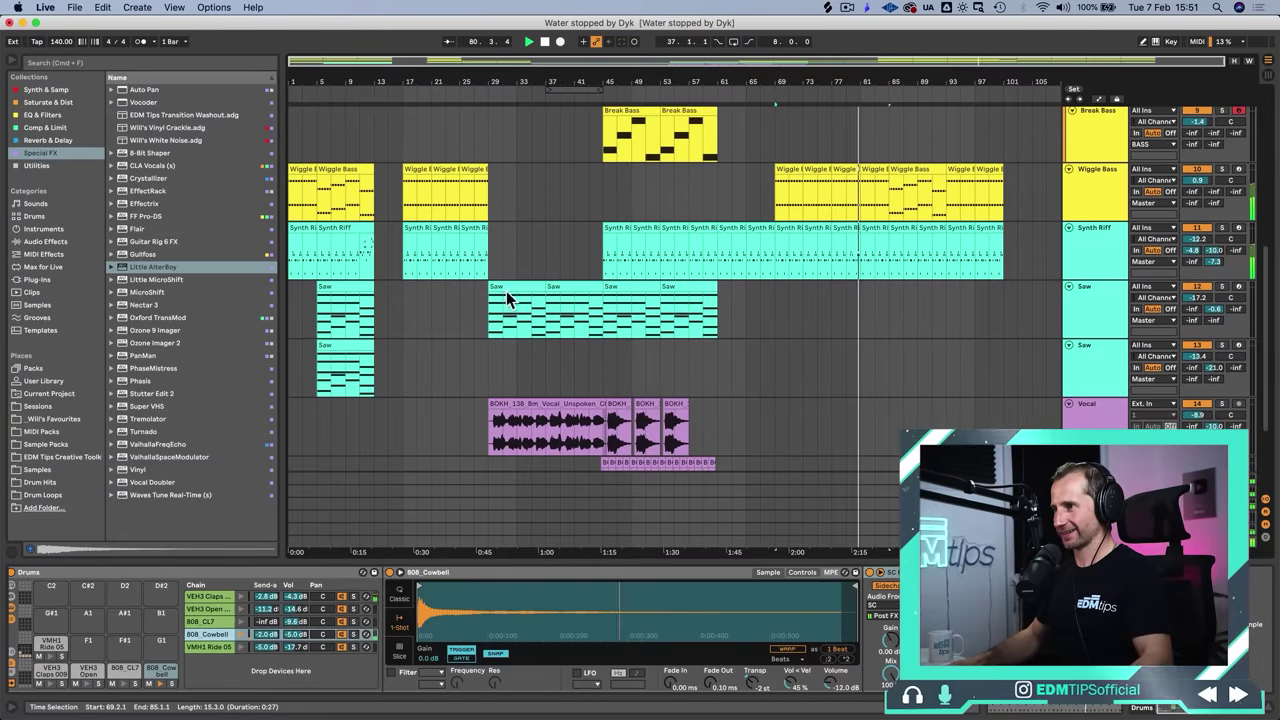
left_click(531, 300)
left_click_drag(773, 313, 849, 294)
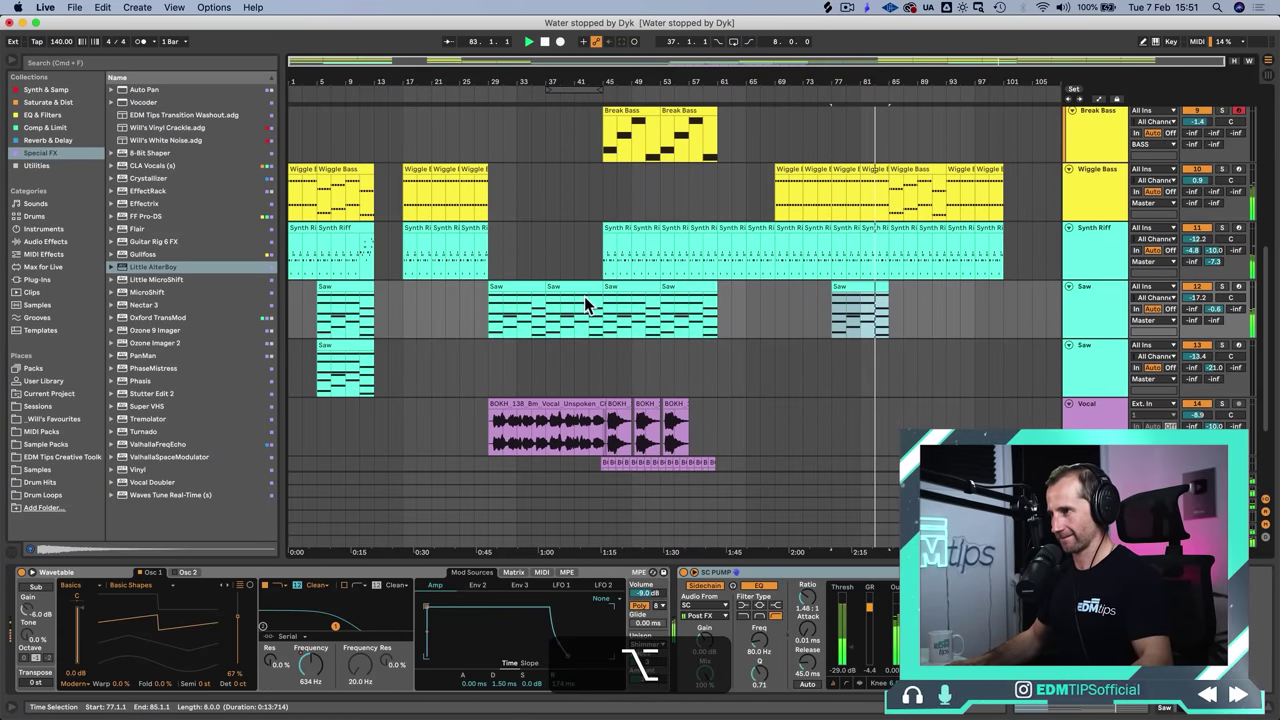
left_click_drag(575, 288, 920, 291)
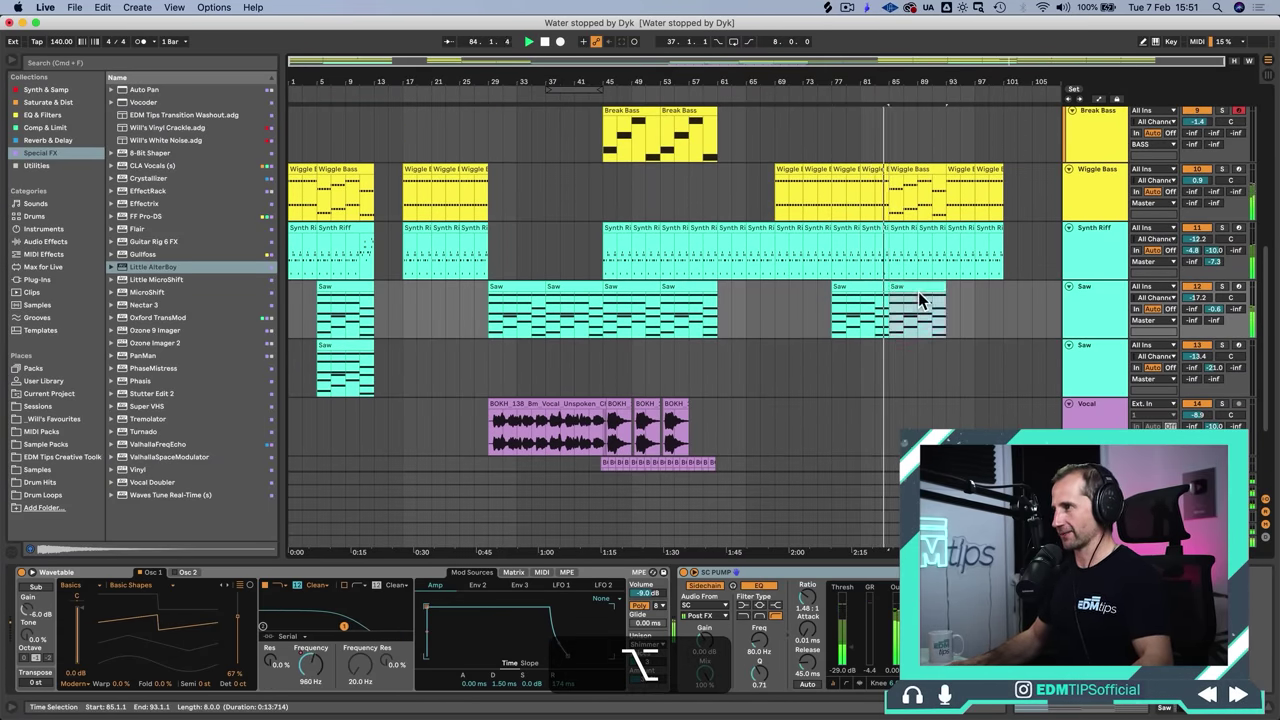
Step: Copy the Vocal track's chopped section from bars 45 to 61 and paste it at bar 93
scroll(920, 290, "up", 8)
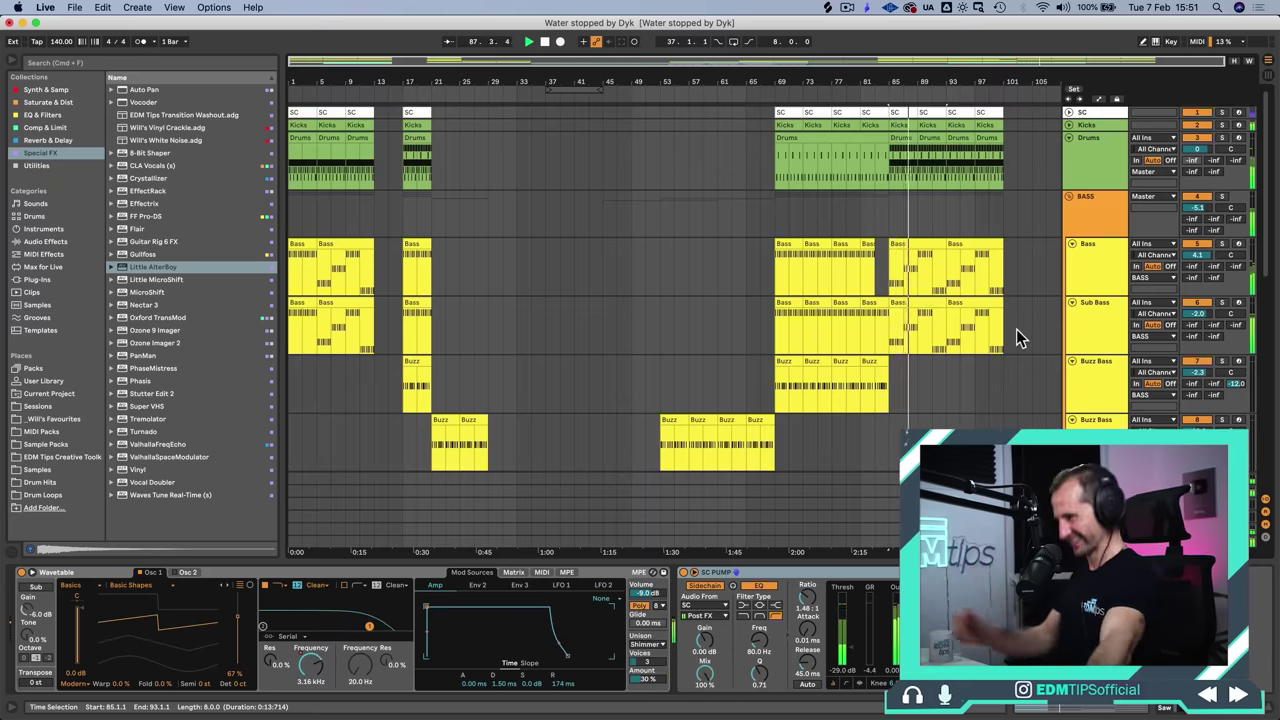
scroll(1004, 350, "down", 6)
scroll(906, 403, "down", 4)
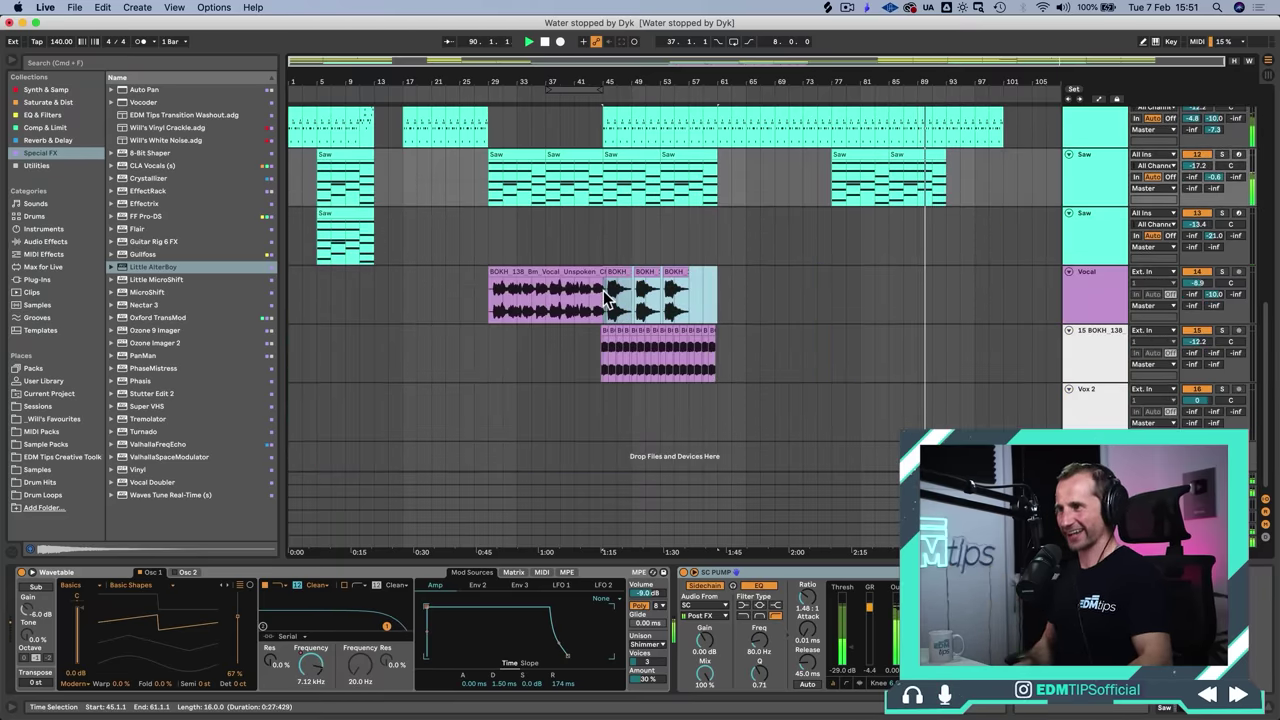
left_click(603, 290)
key("super+c")
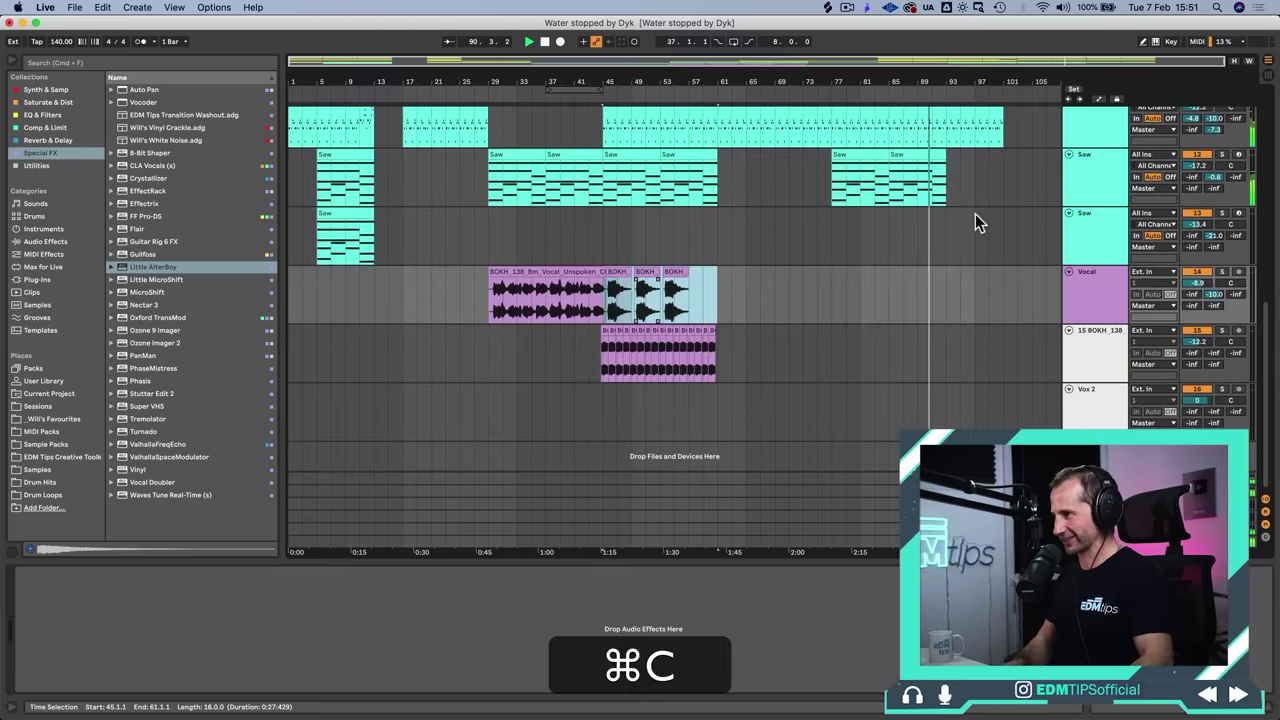
left_click(948, 290)
key("super+v")
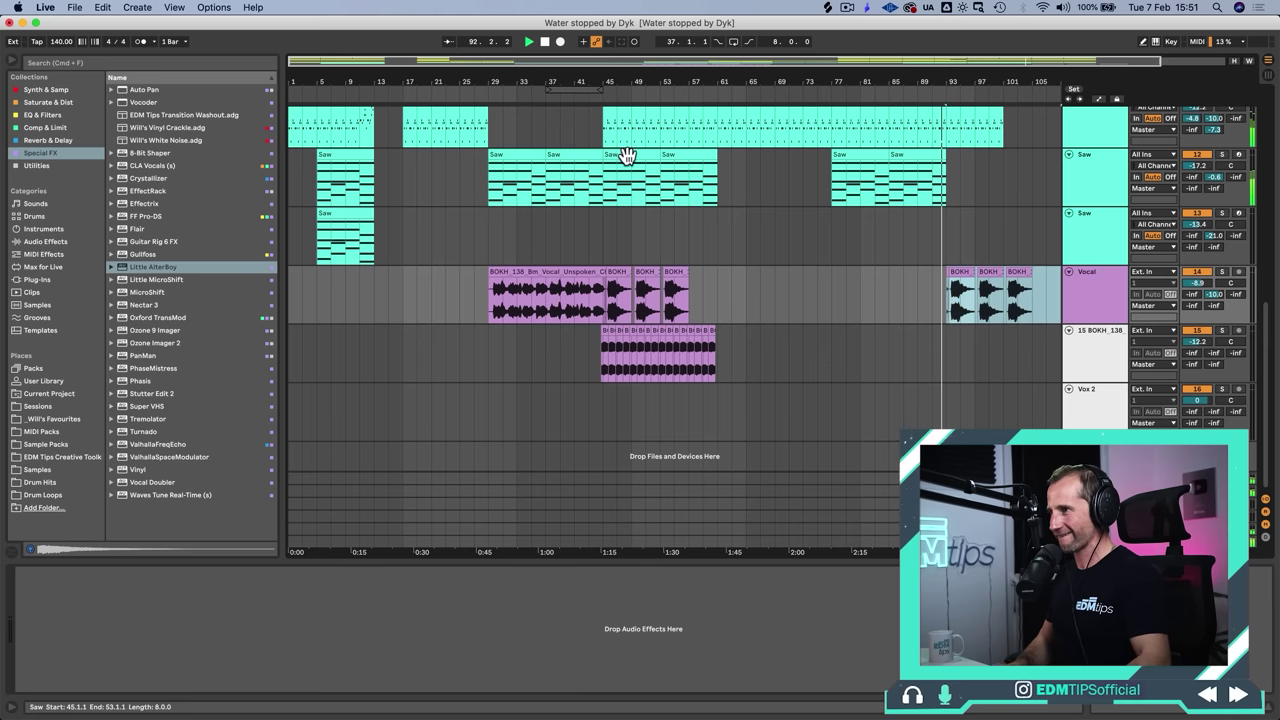
Step: Stop playback, try moving the bar 45 Saw clip to about bar 91, and undo the move
key("space")
left_click_drag(627, 156, 962, 172)
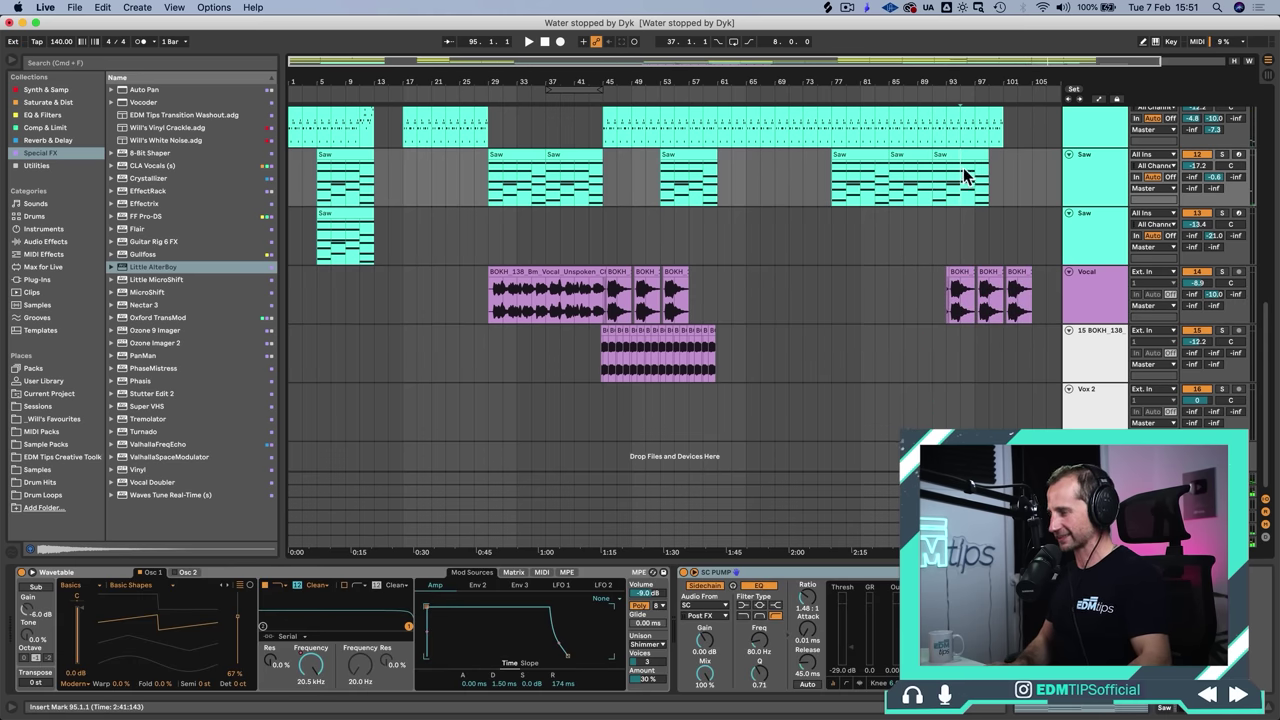
key("super+z")
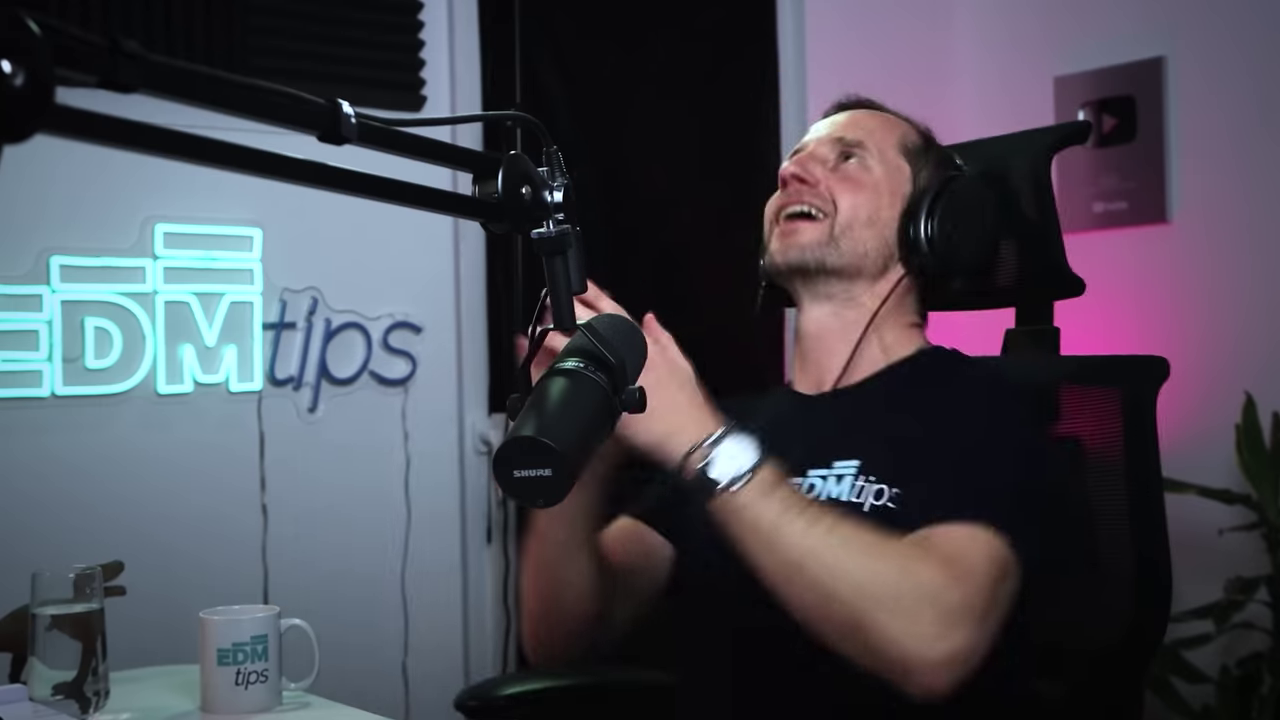